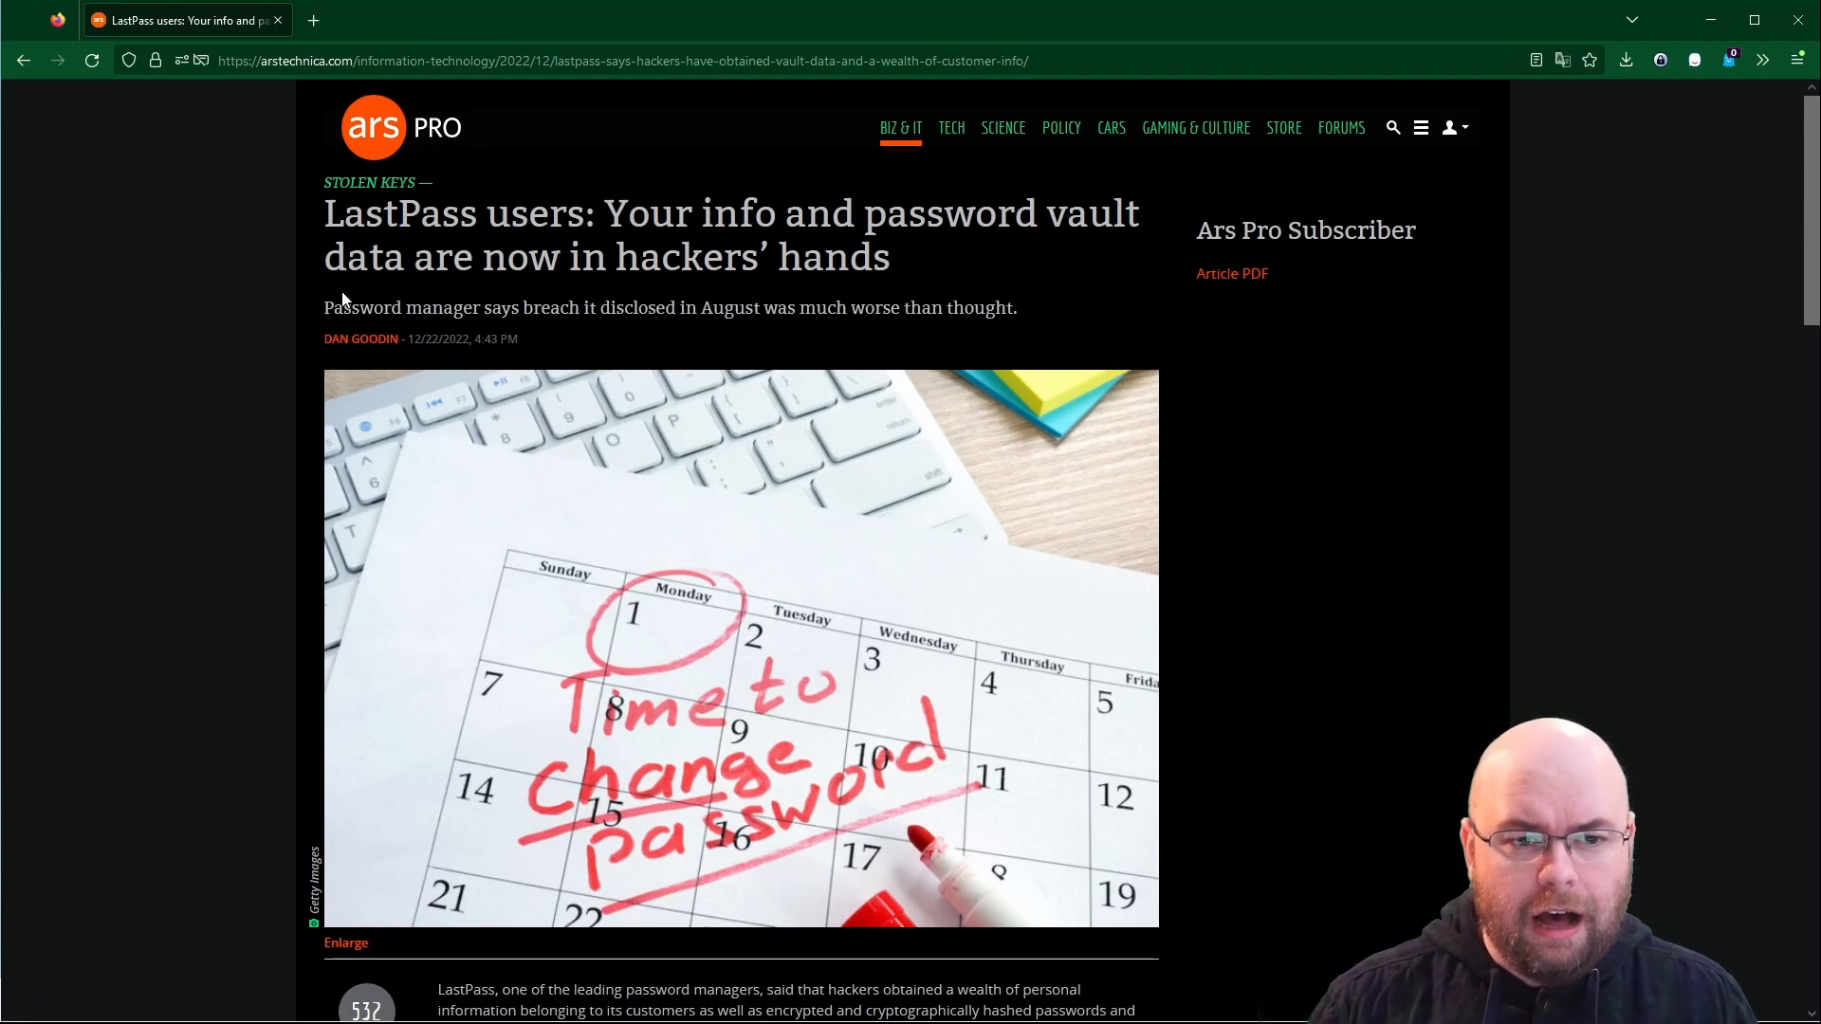
- Scroll down through the Ars Technica LastPass breach article, then back to the top
scroll(343, 299, "down", 5)
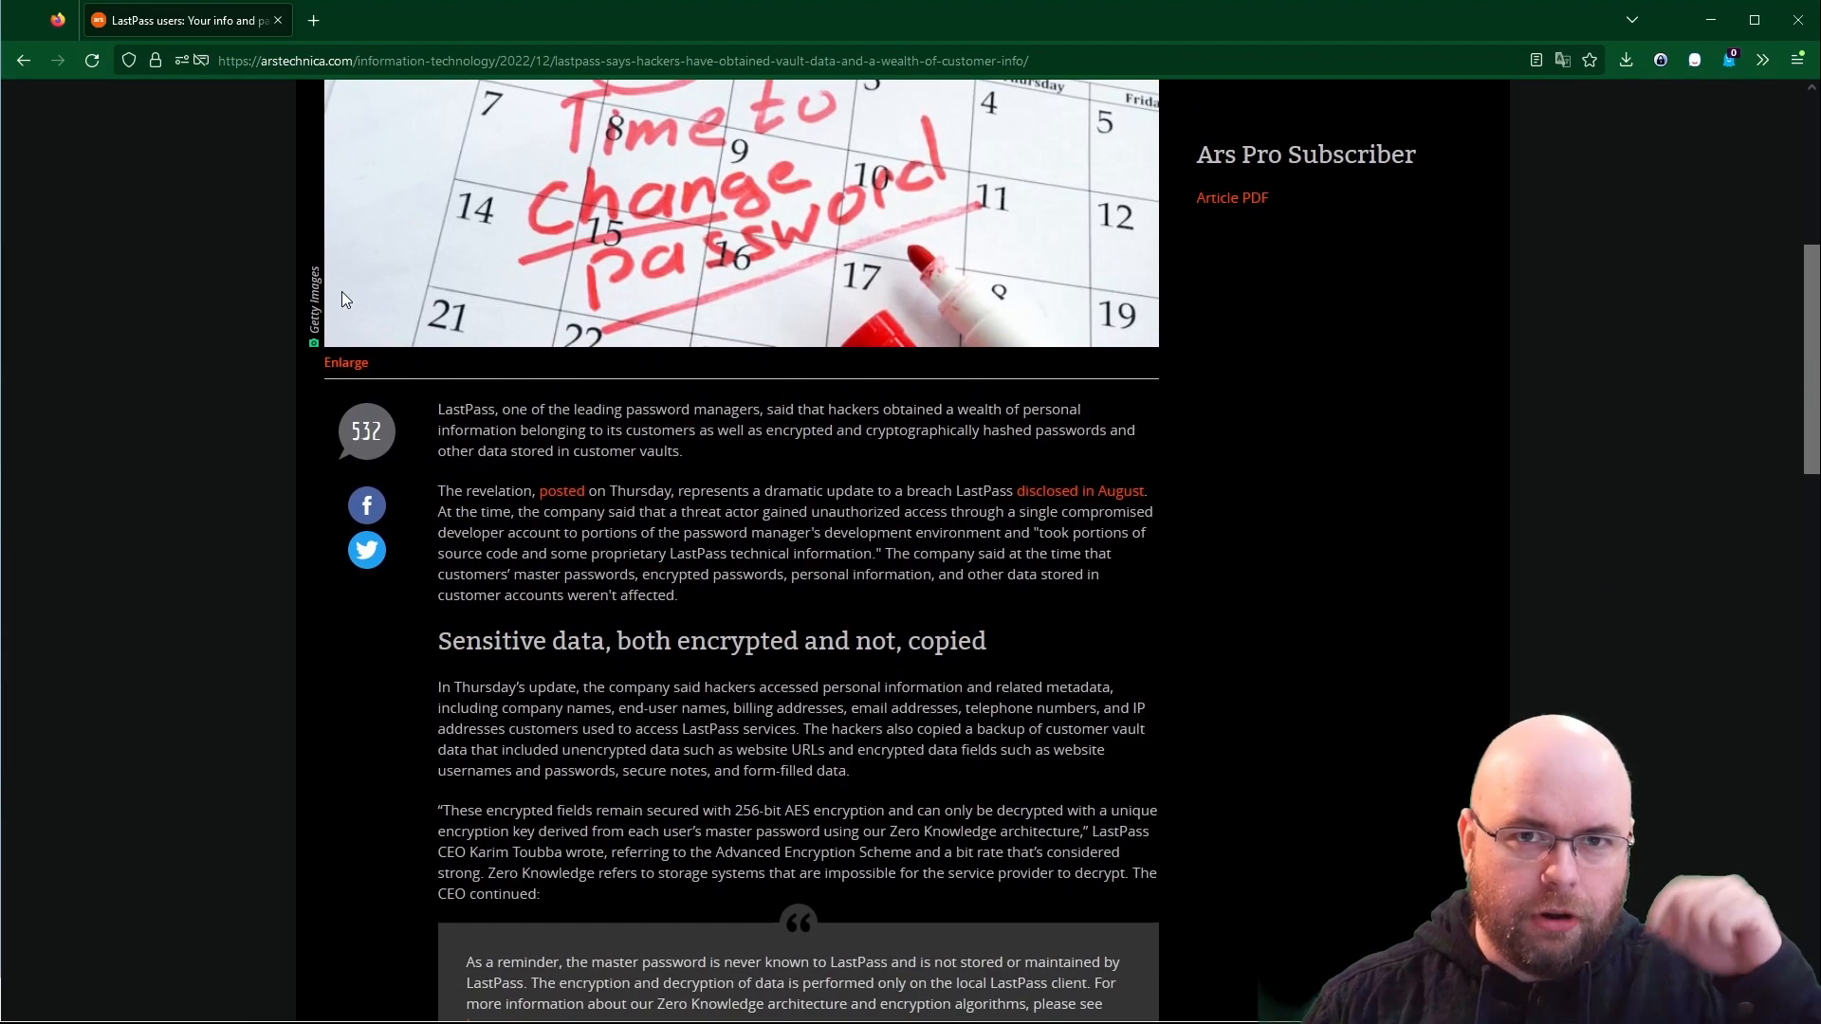
scroll(343, 300, "down", 6)
scroll(343, 299, "down", 7)
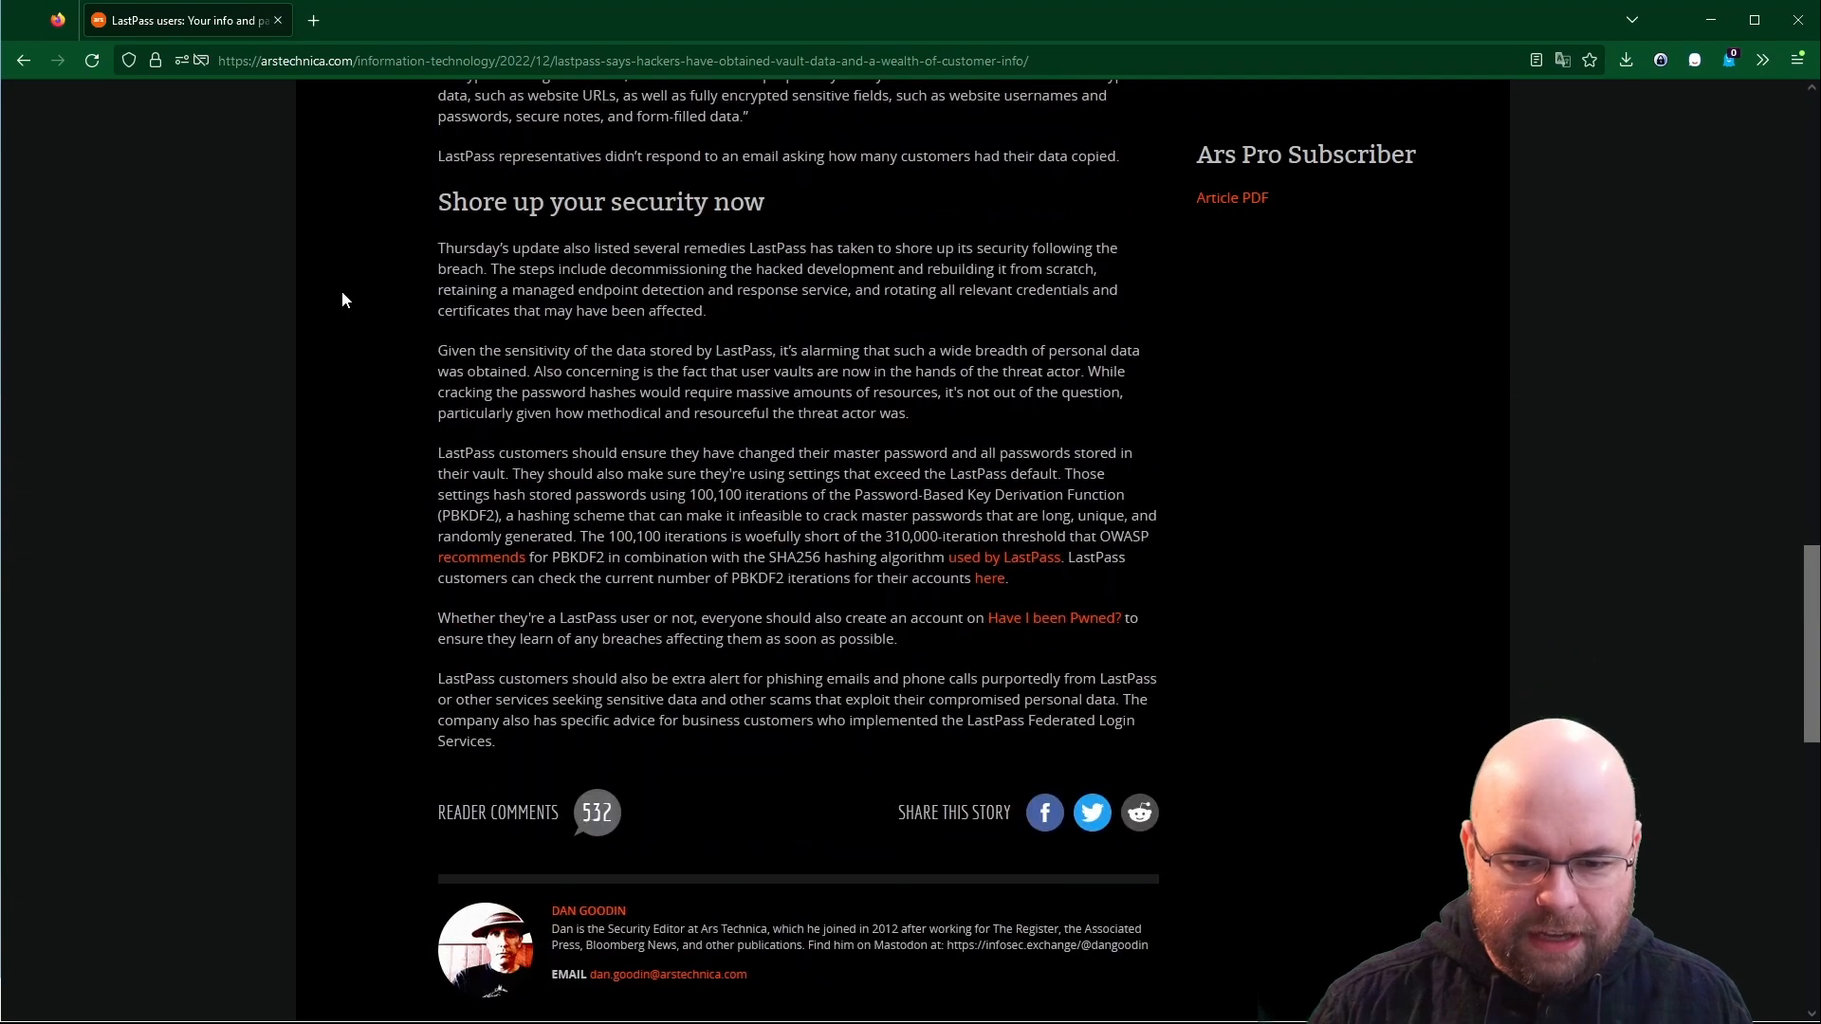
scroll(343, 300, "up", 13)
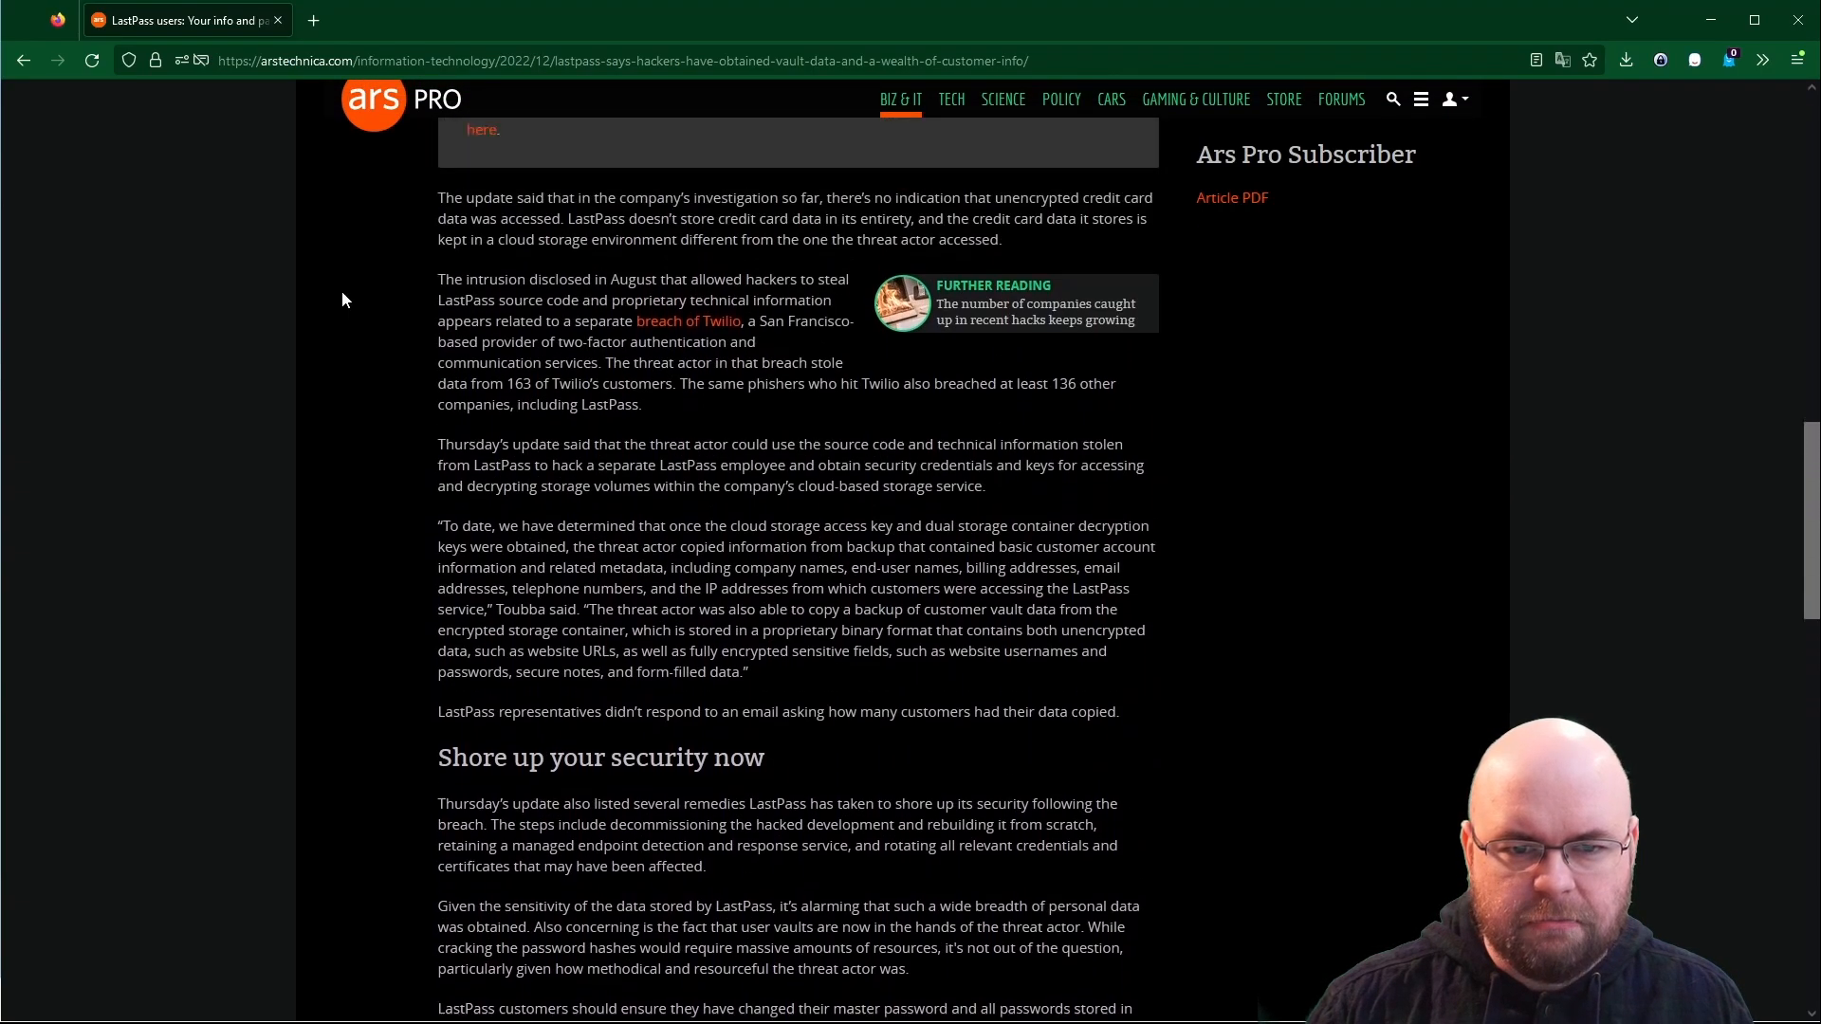
scroll(343, 300, "up", 3)
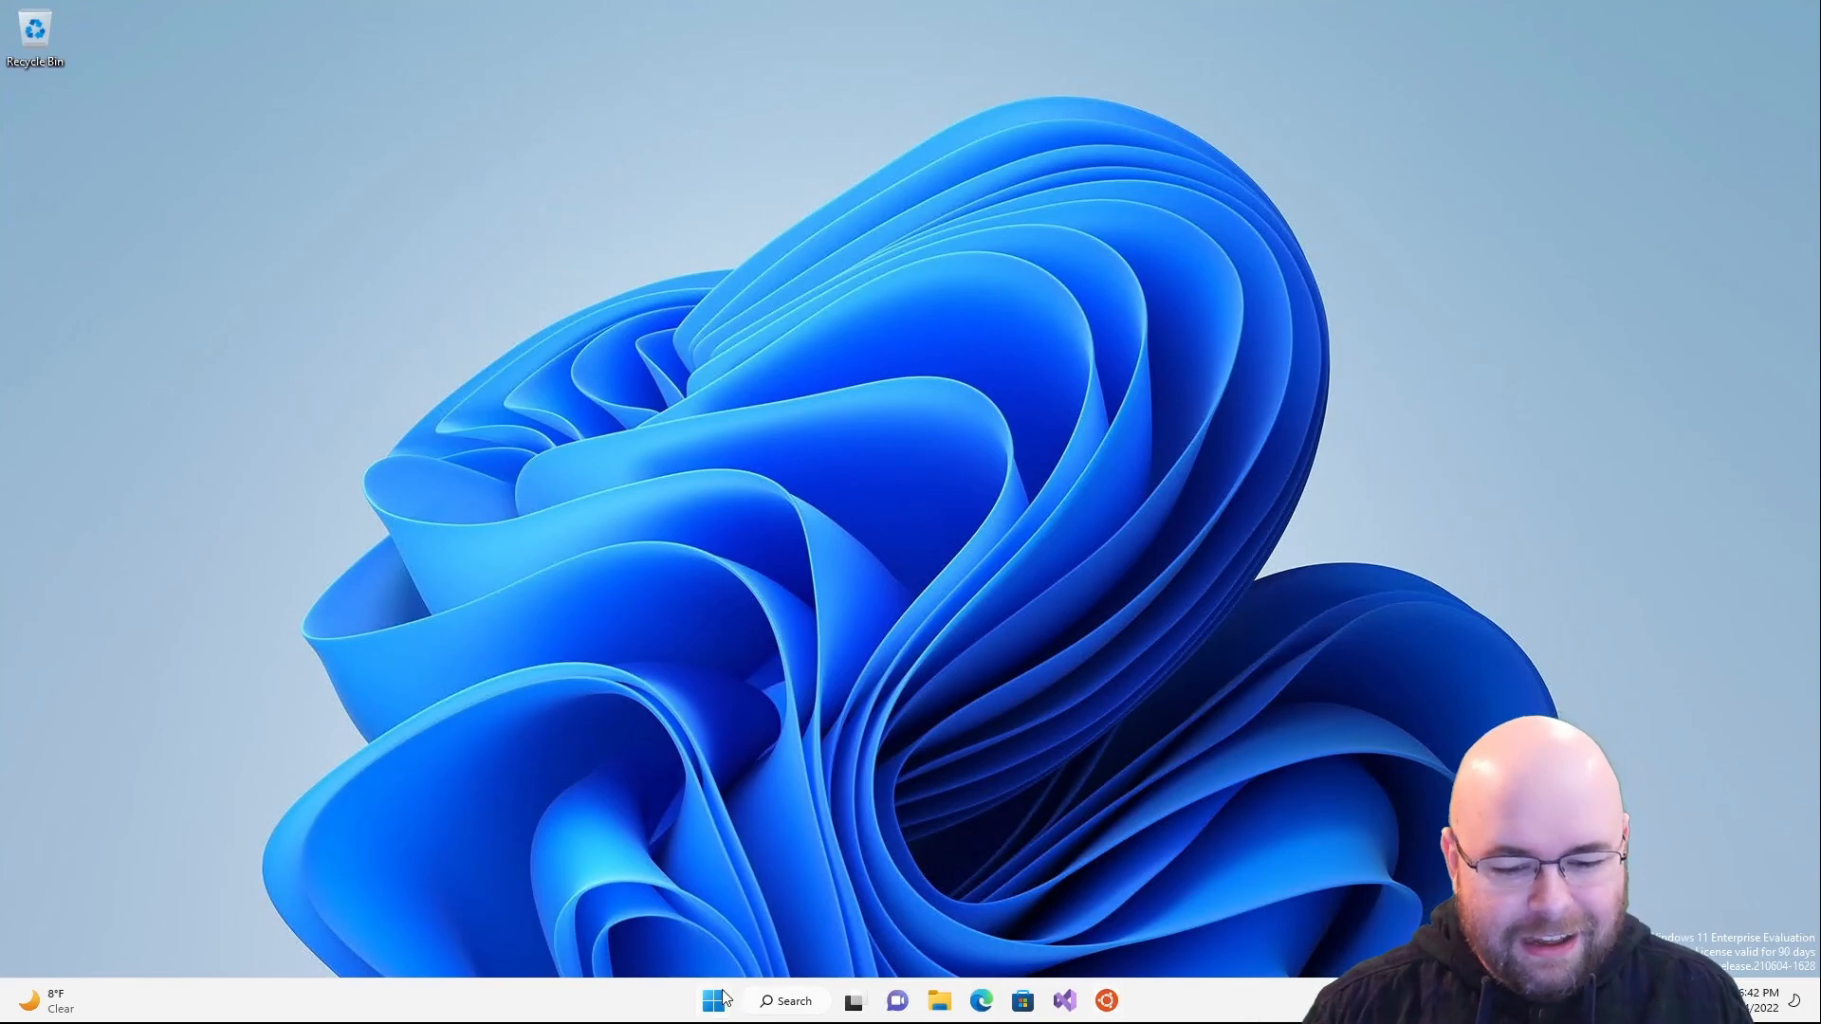
- Launch Edge, rerun the recent 'keepass' search and go to the official keepass.info site
left_click(983, 1006)
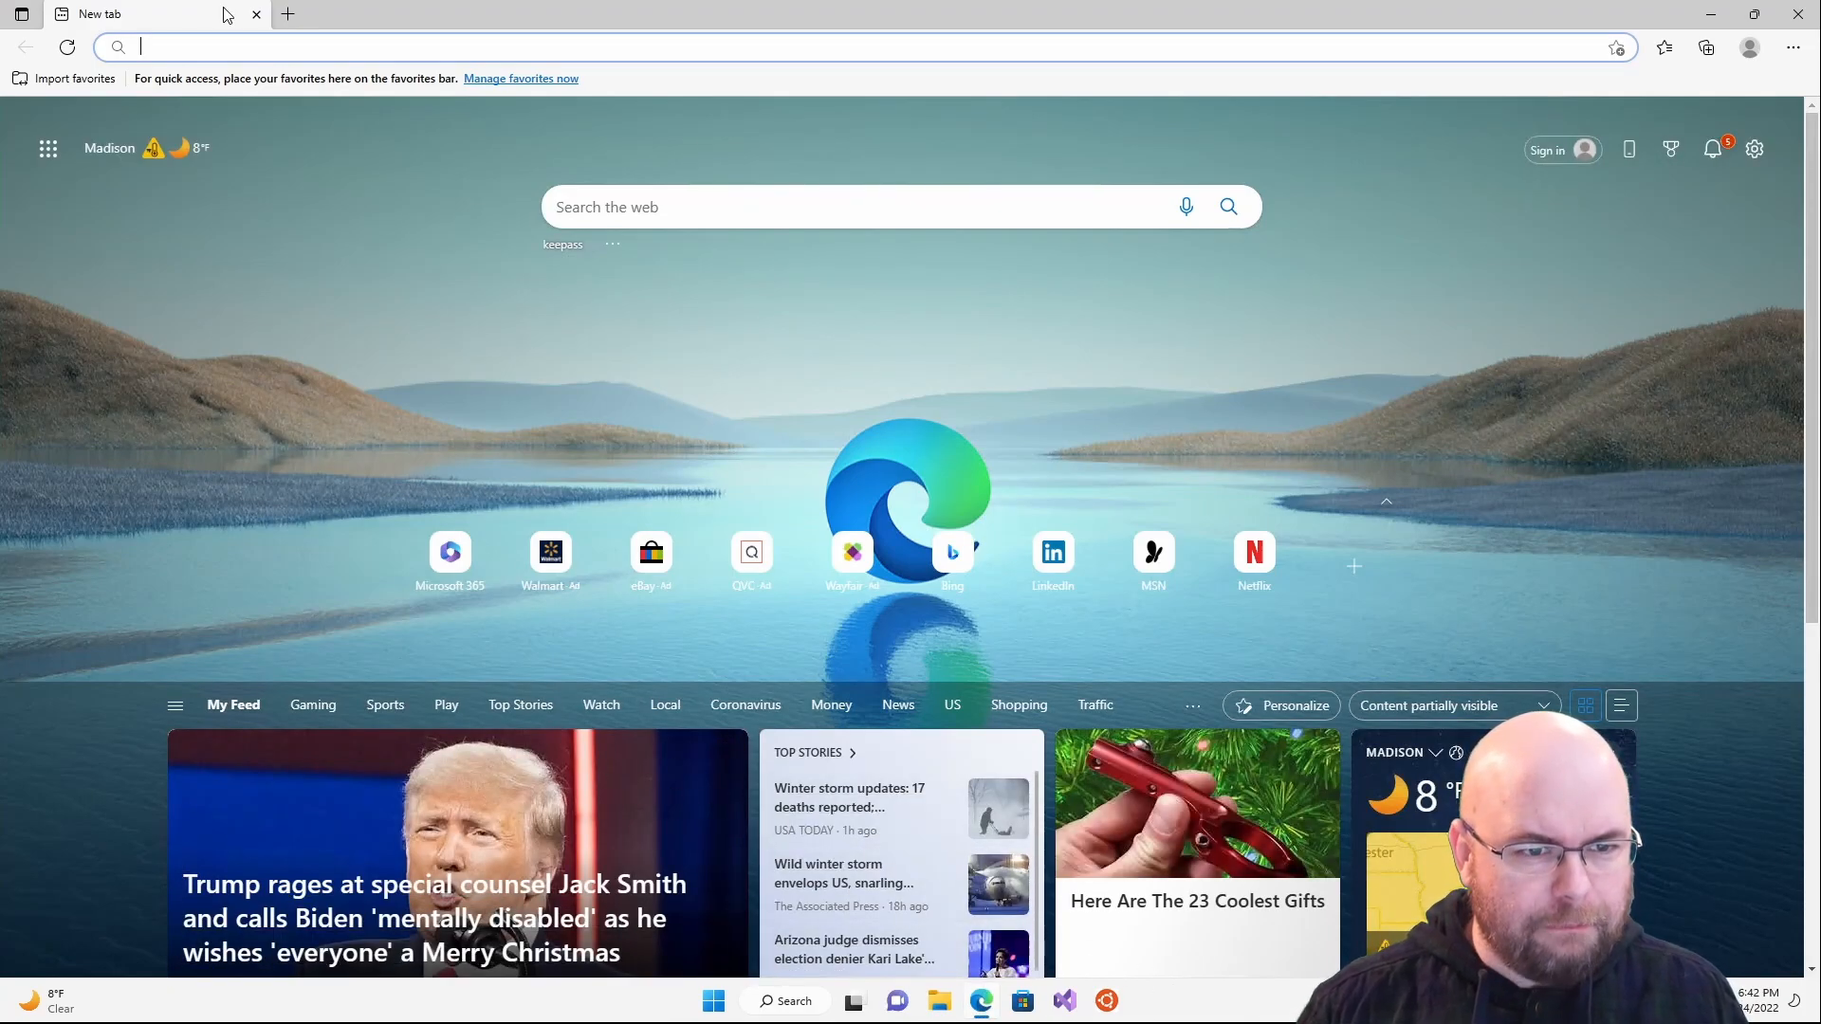
left_click(216, 46)
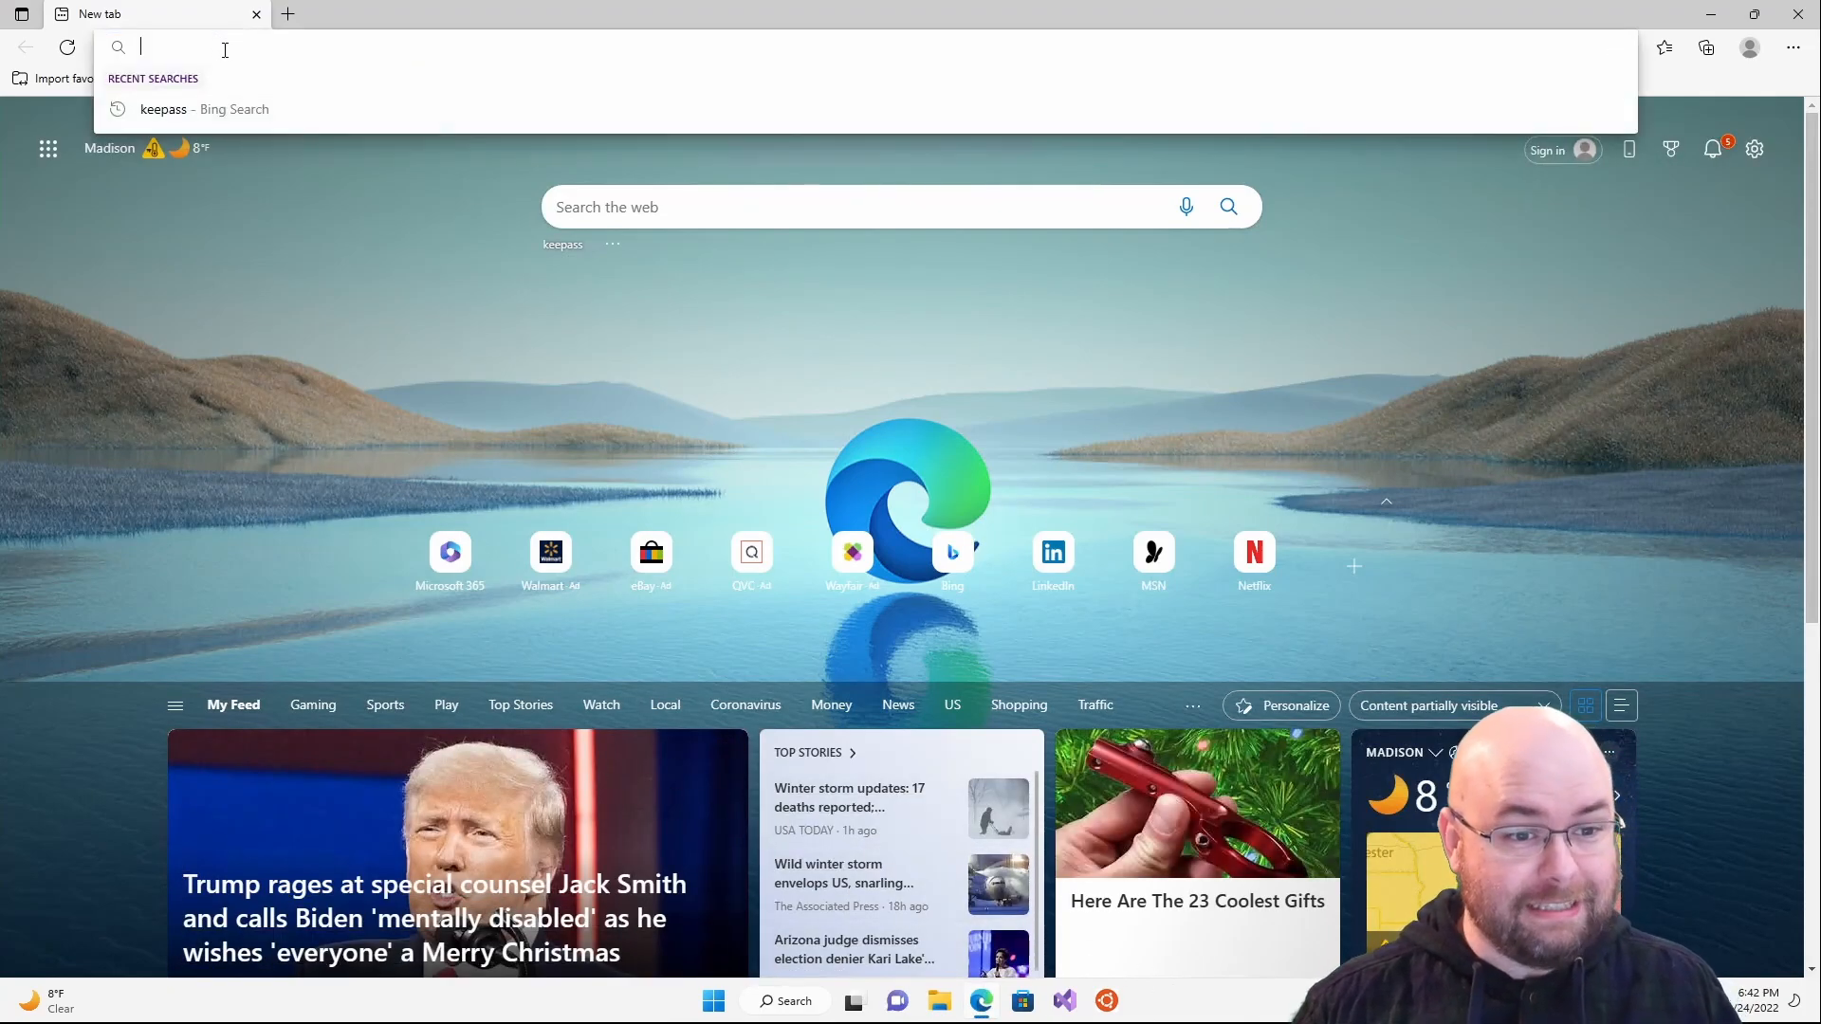
left_click(218, 107)
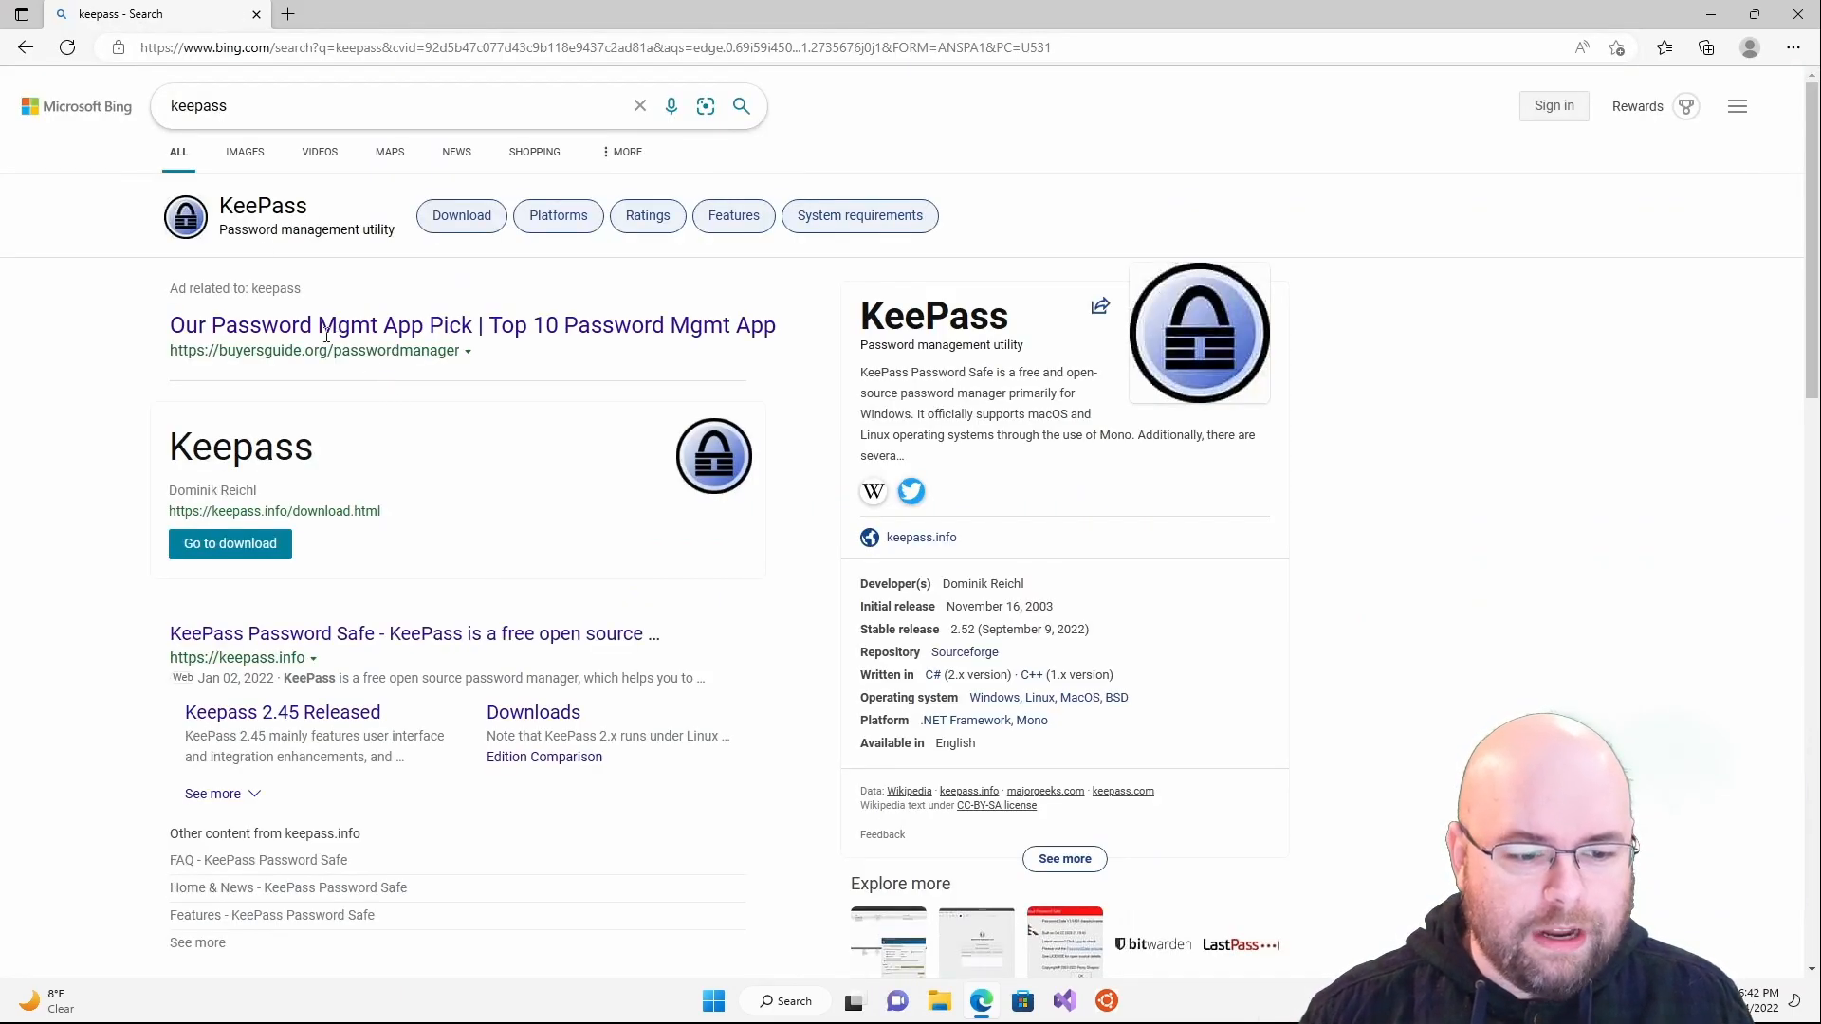
left_click(322, 634)
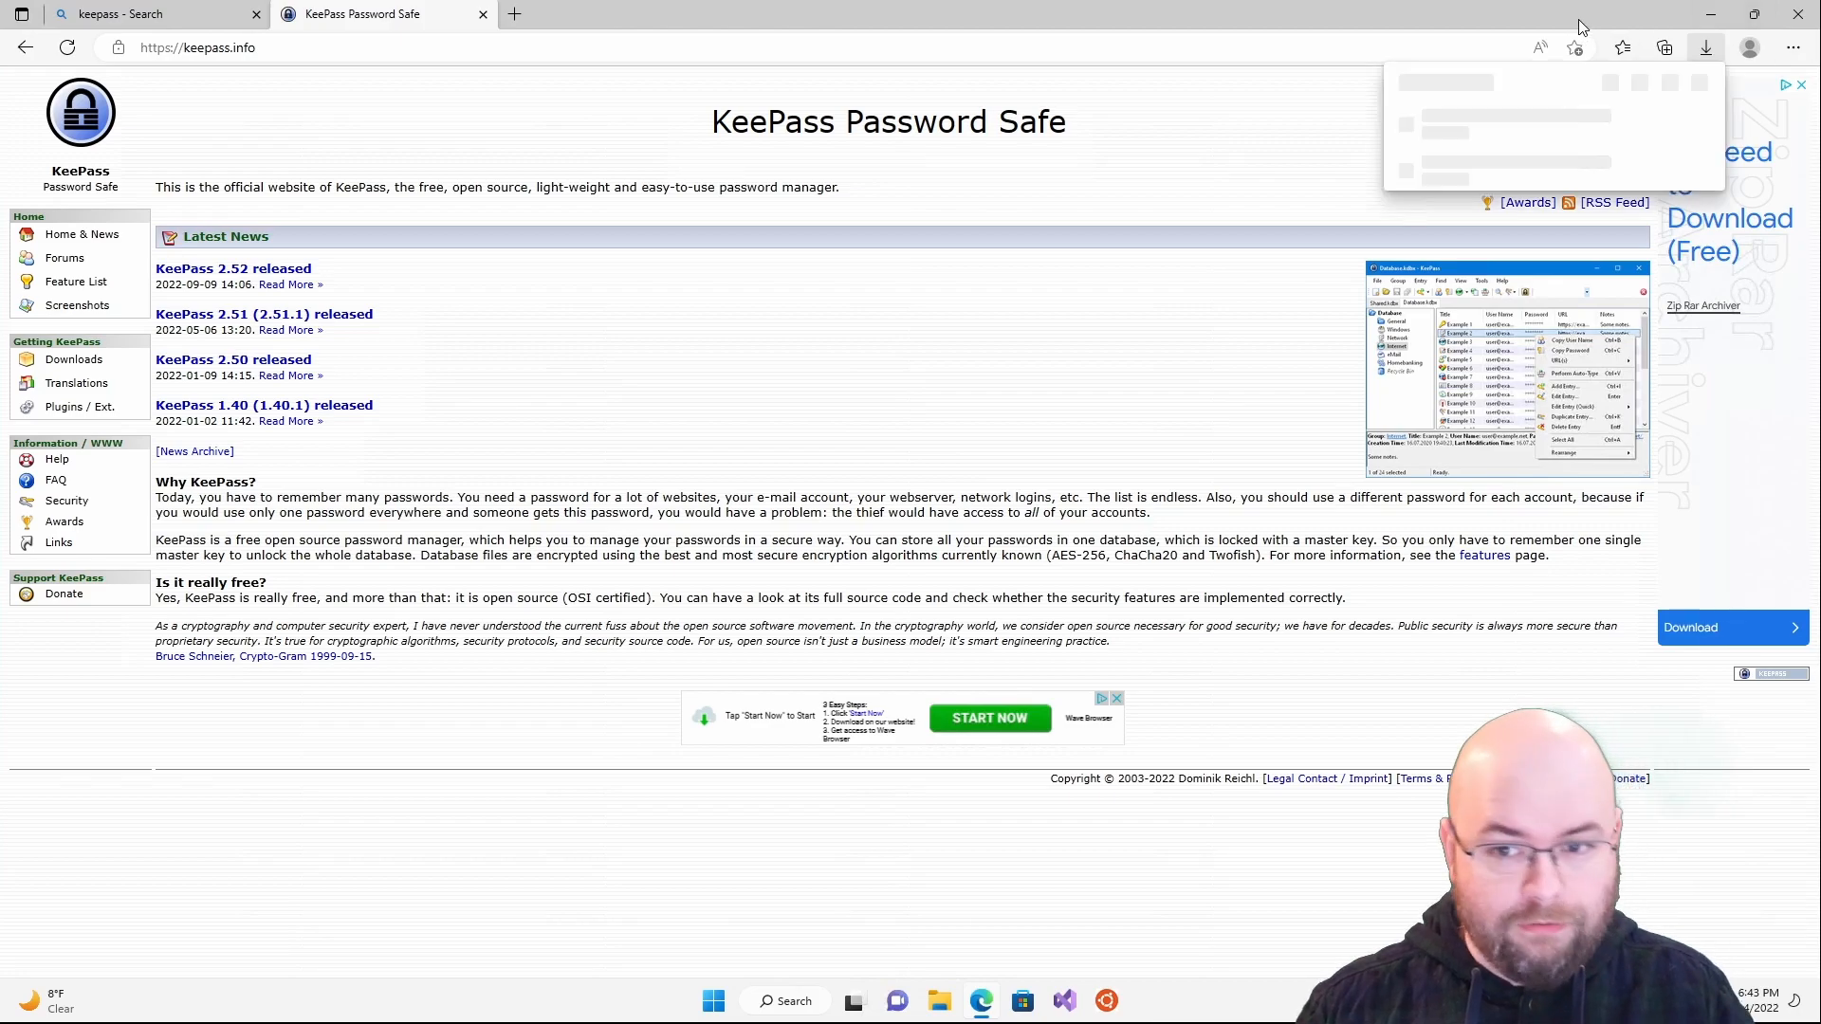
- Run KeePass-2.52-Setup.exe, allow it through UAC and confirm the setup language
left_click(1439, 133)
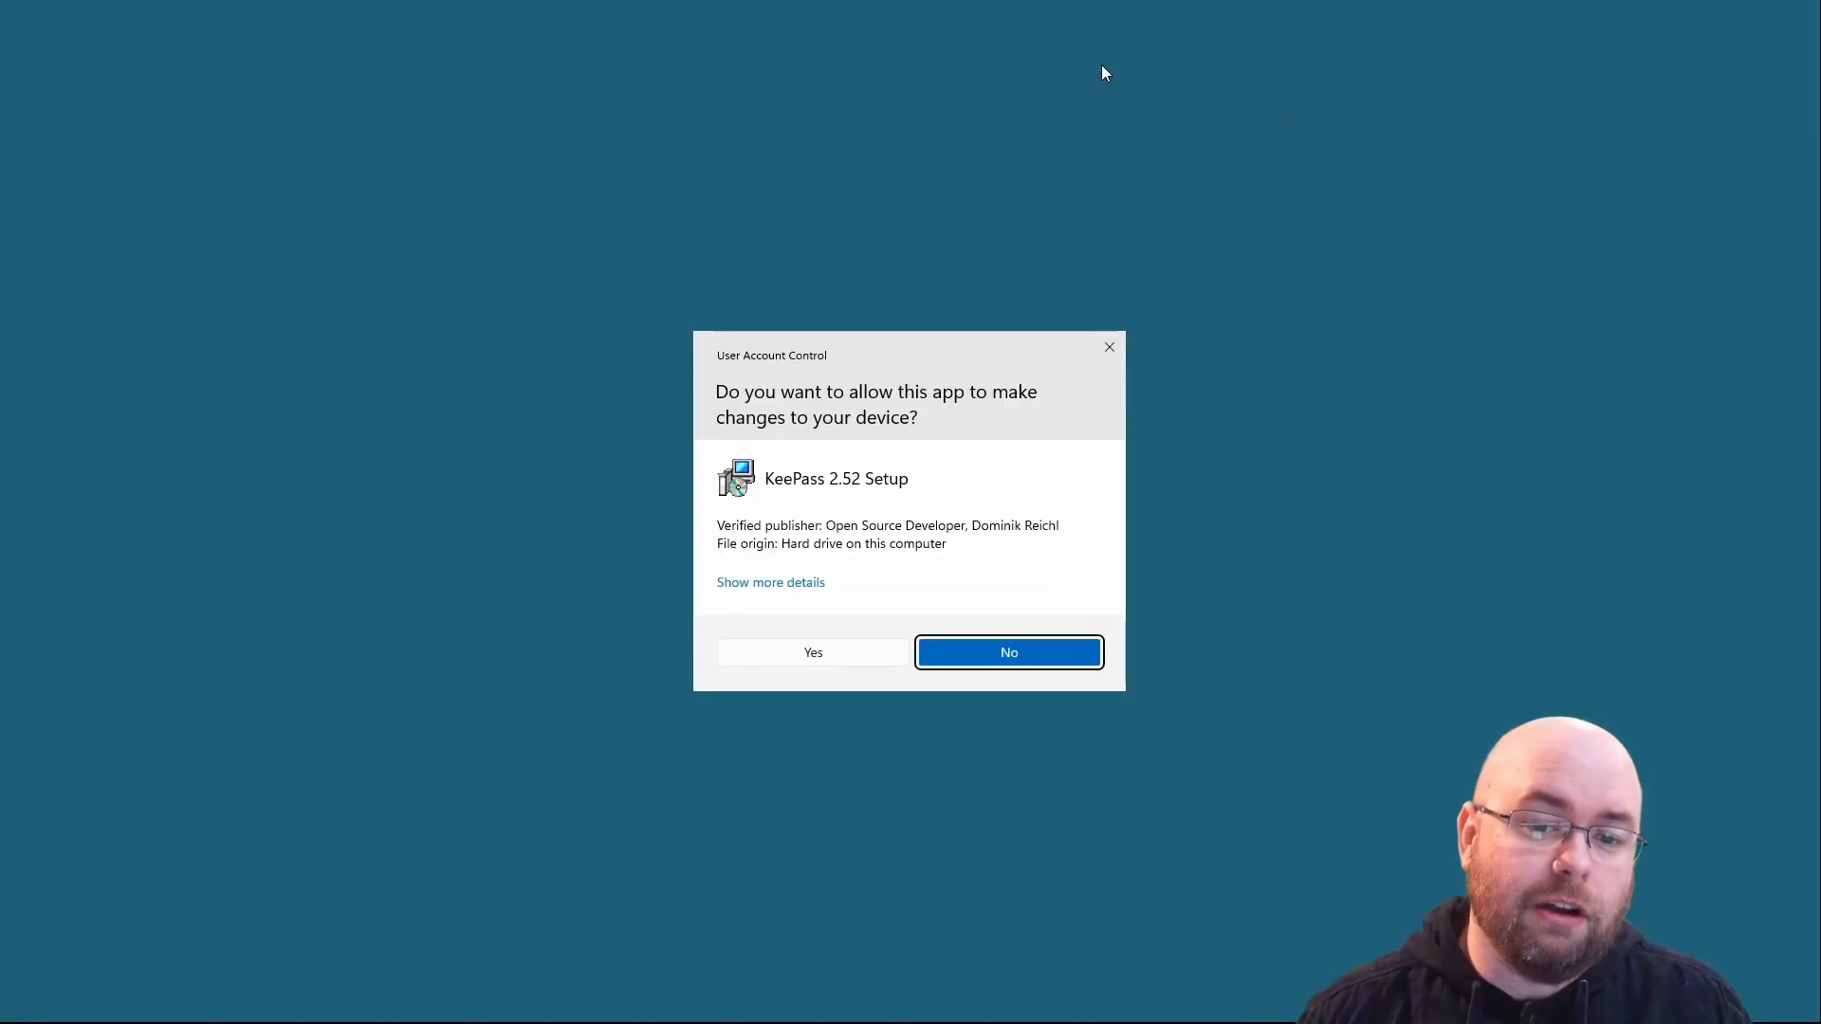
left_click(825, 661)
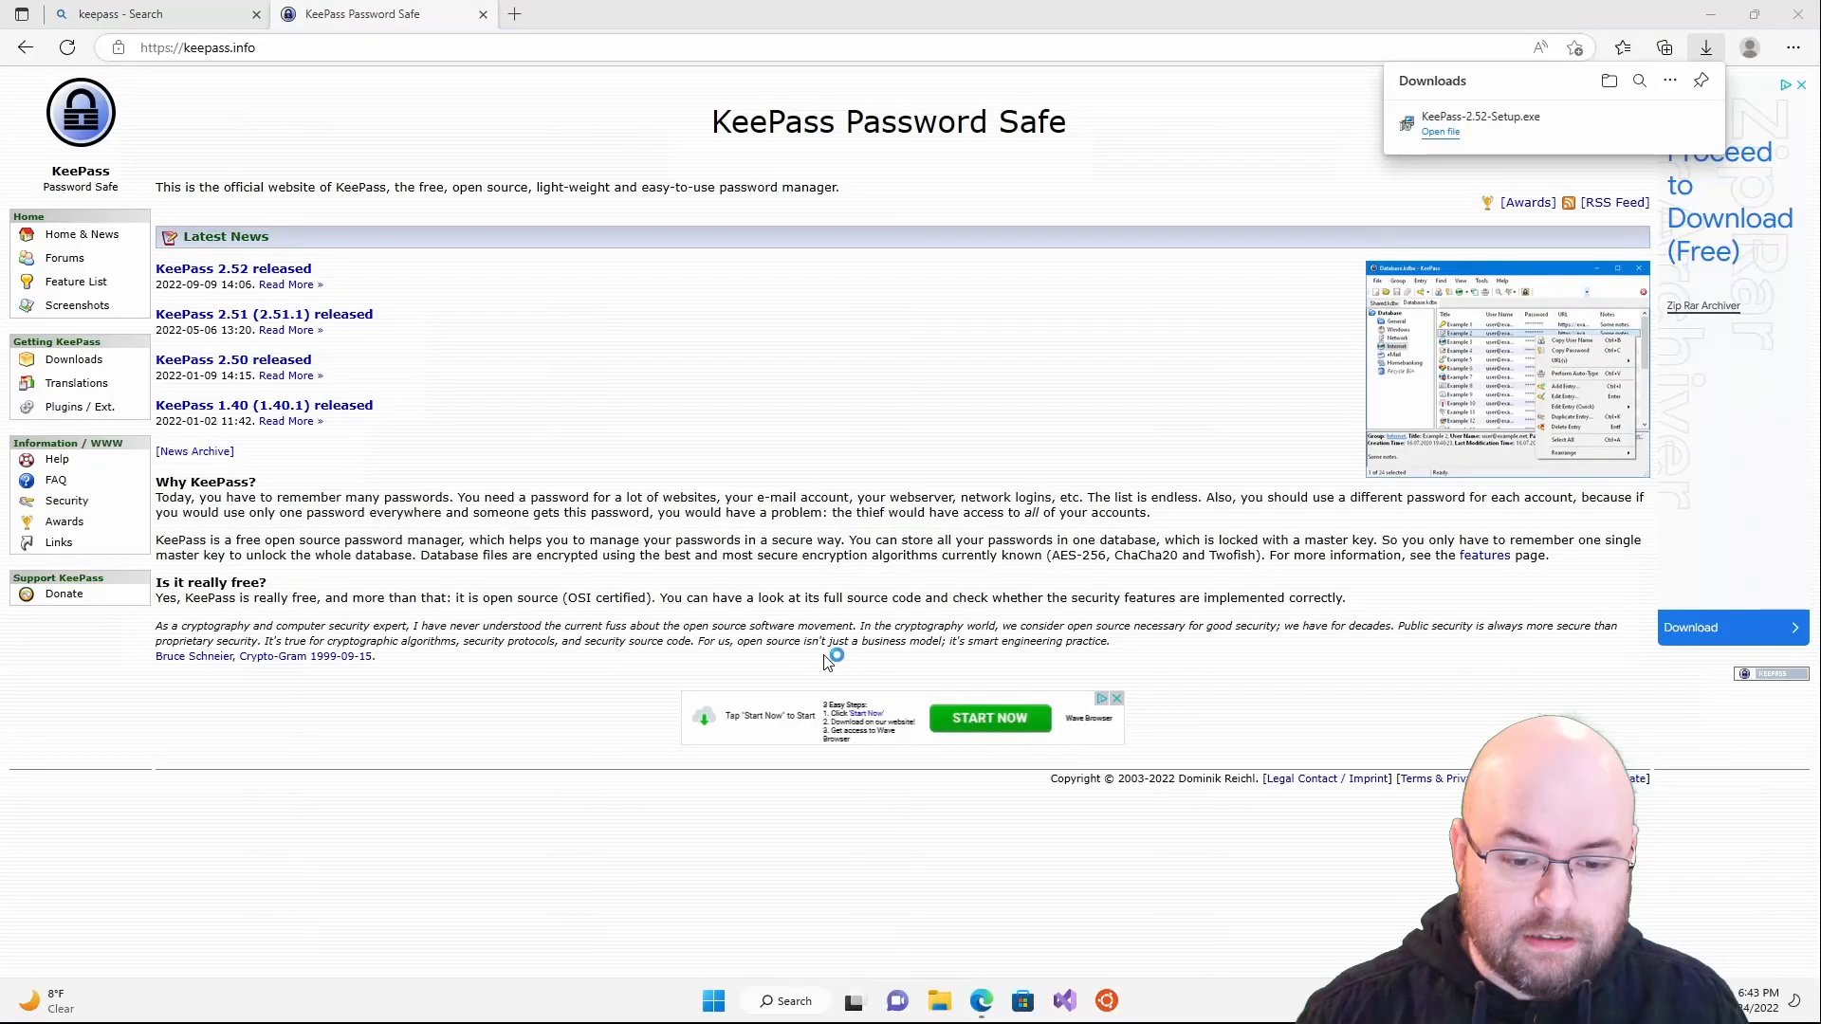
left_click(924, 553)
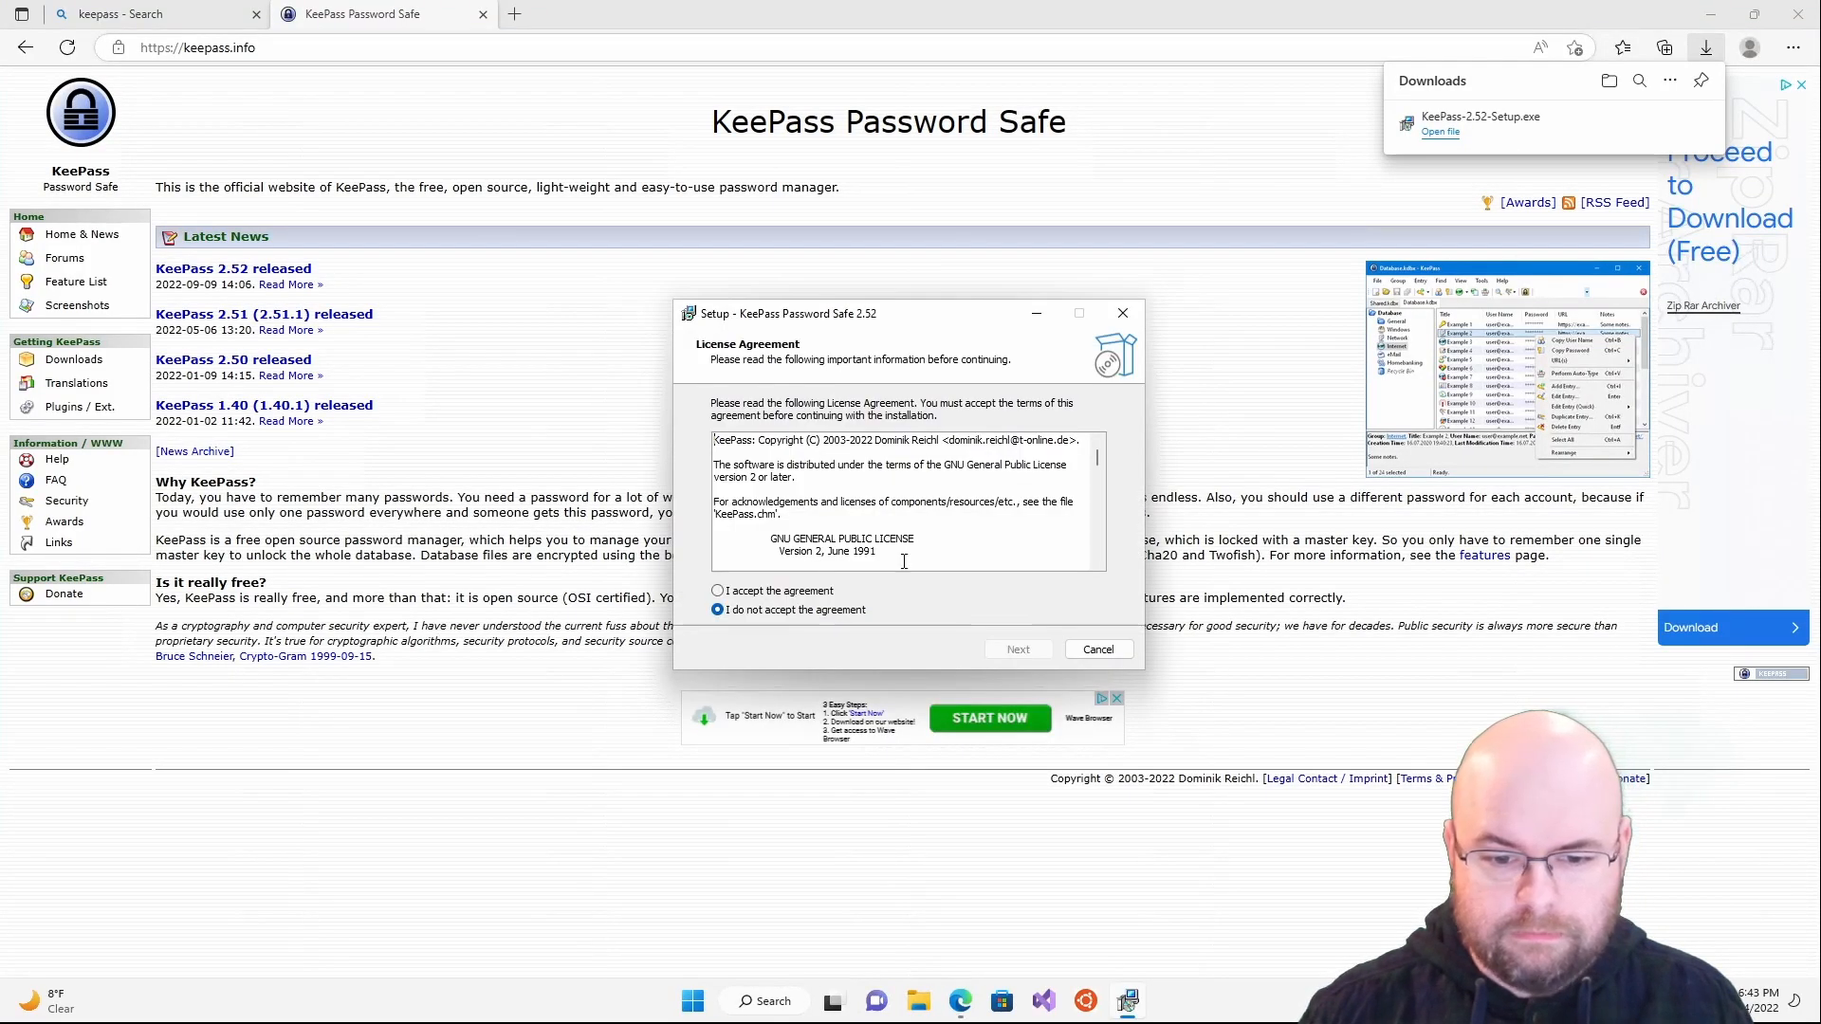
- Accept the KeePass license agreement after reading it, and continue to the destination folder step
left_click(756, 592)
left_click_drag(788, 446, 928, 560)
left_click(928, 559)
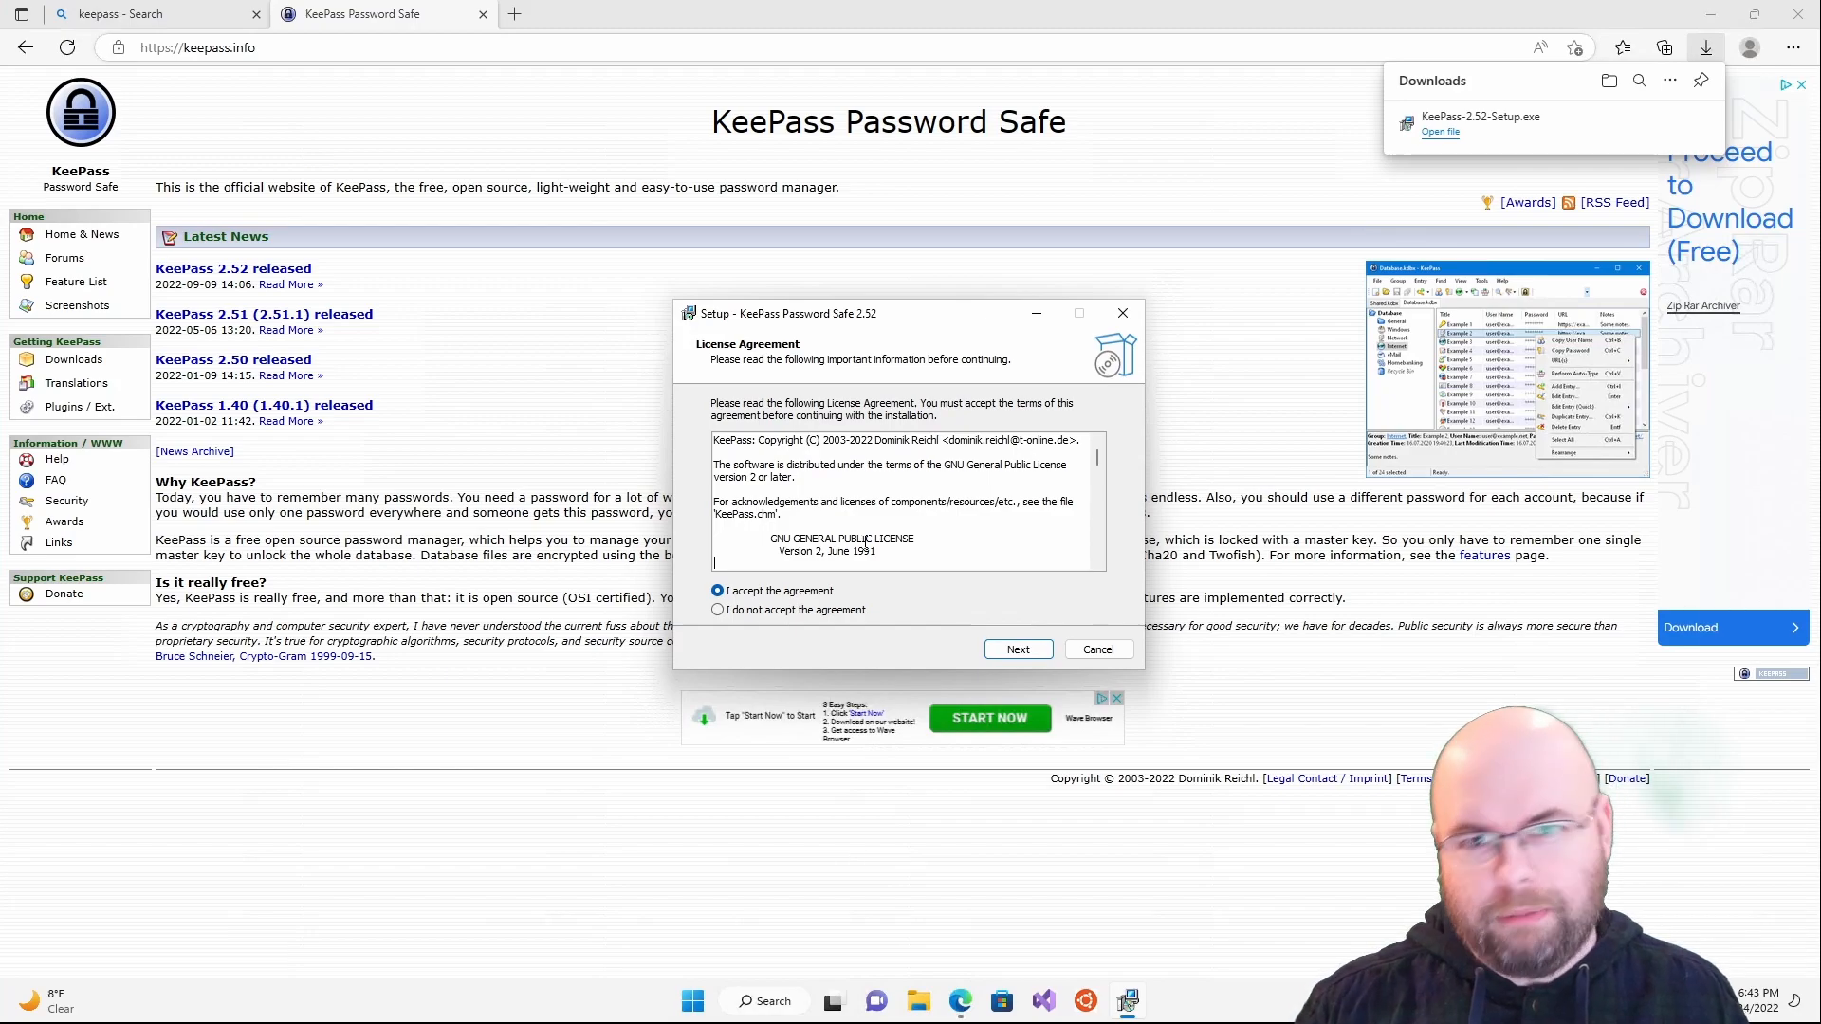
scroll(865, 544, "down", 15)
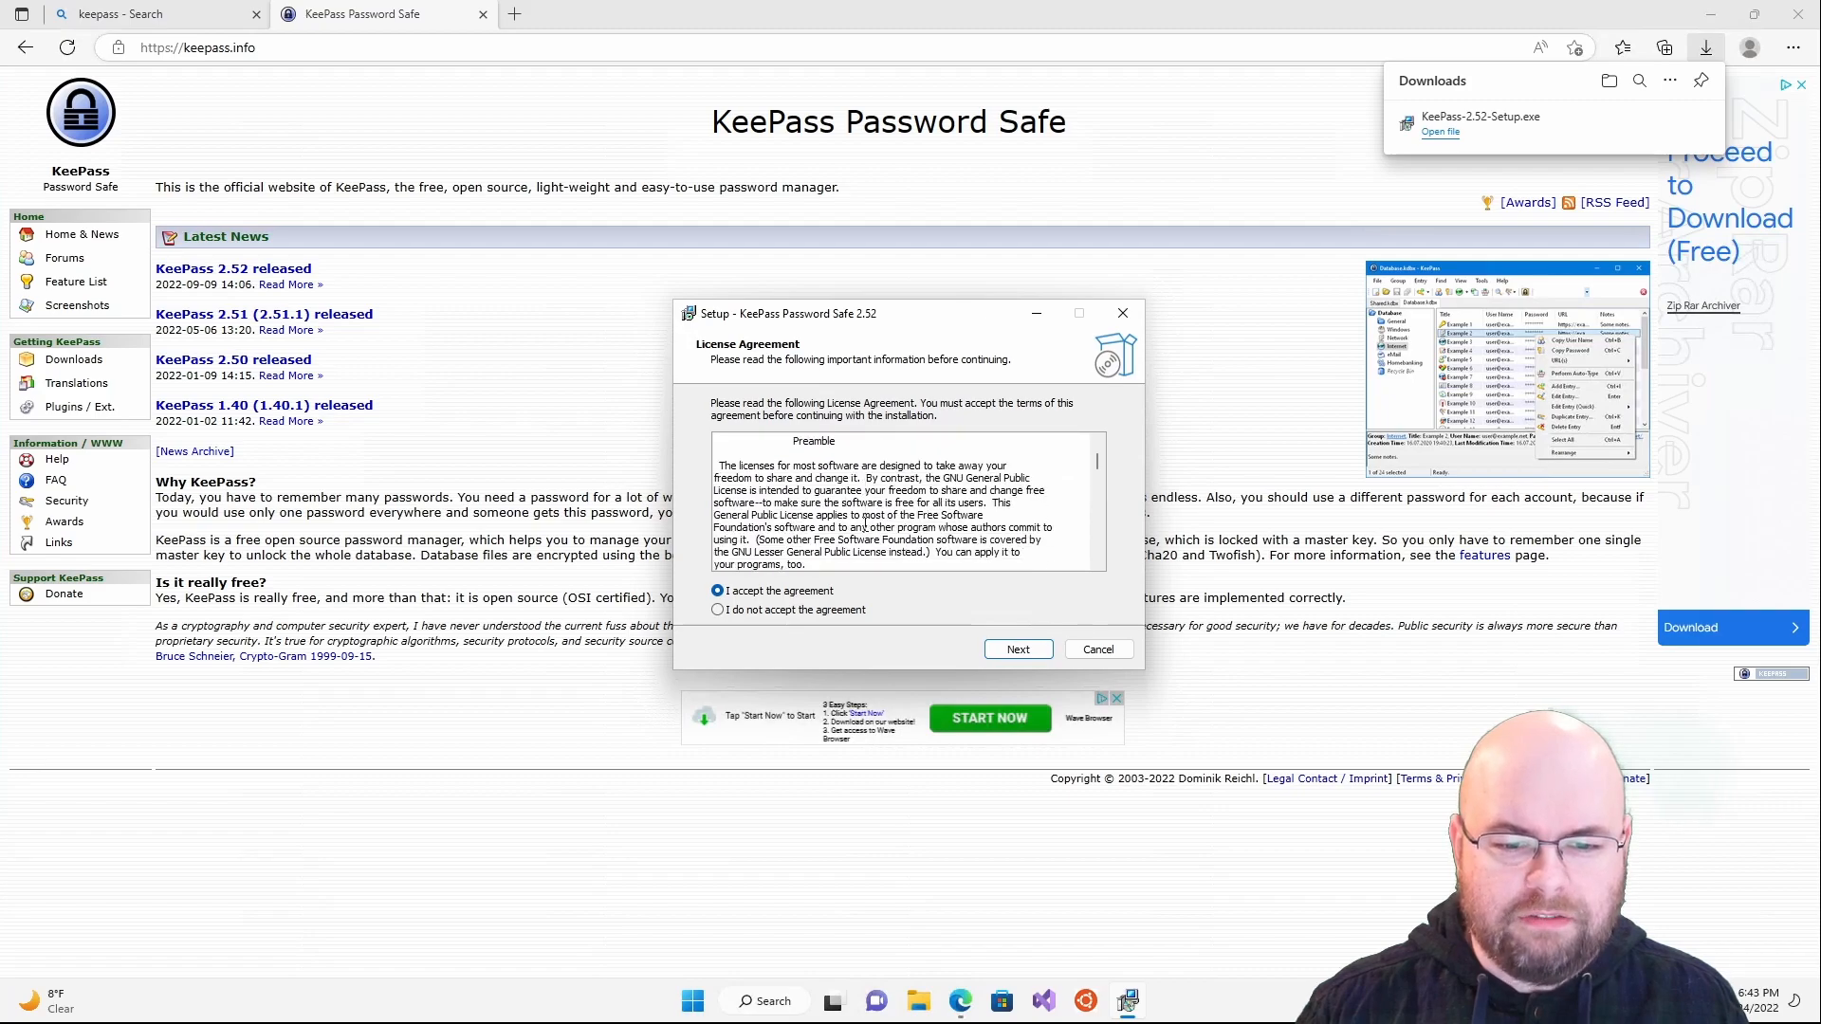
scroll(865, 526, "down", 15)
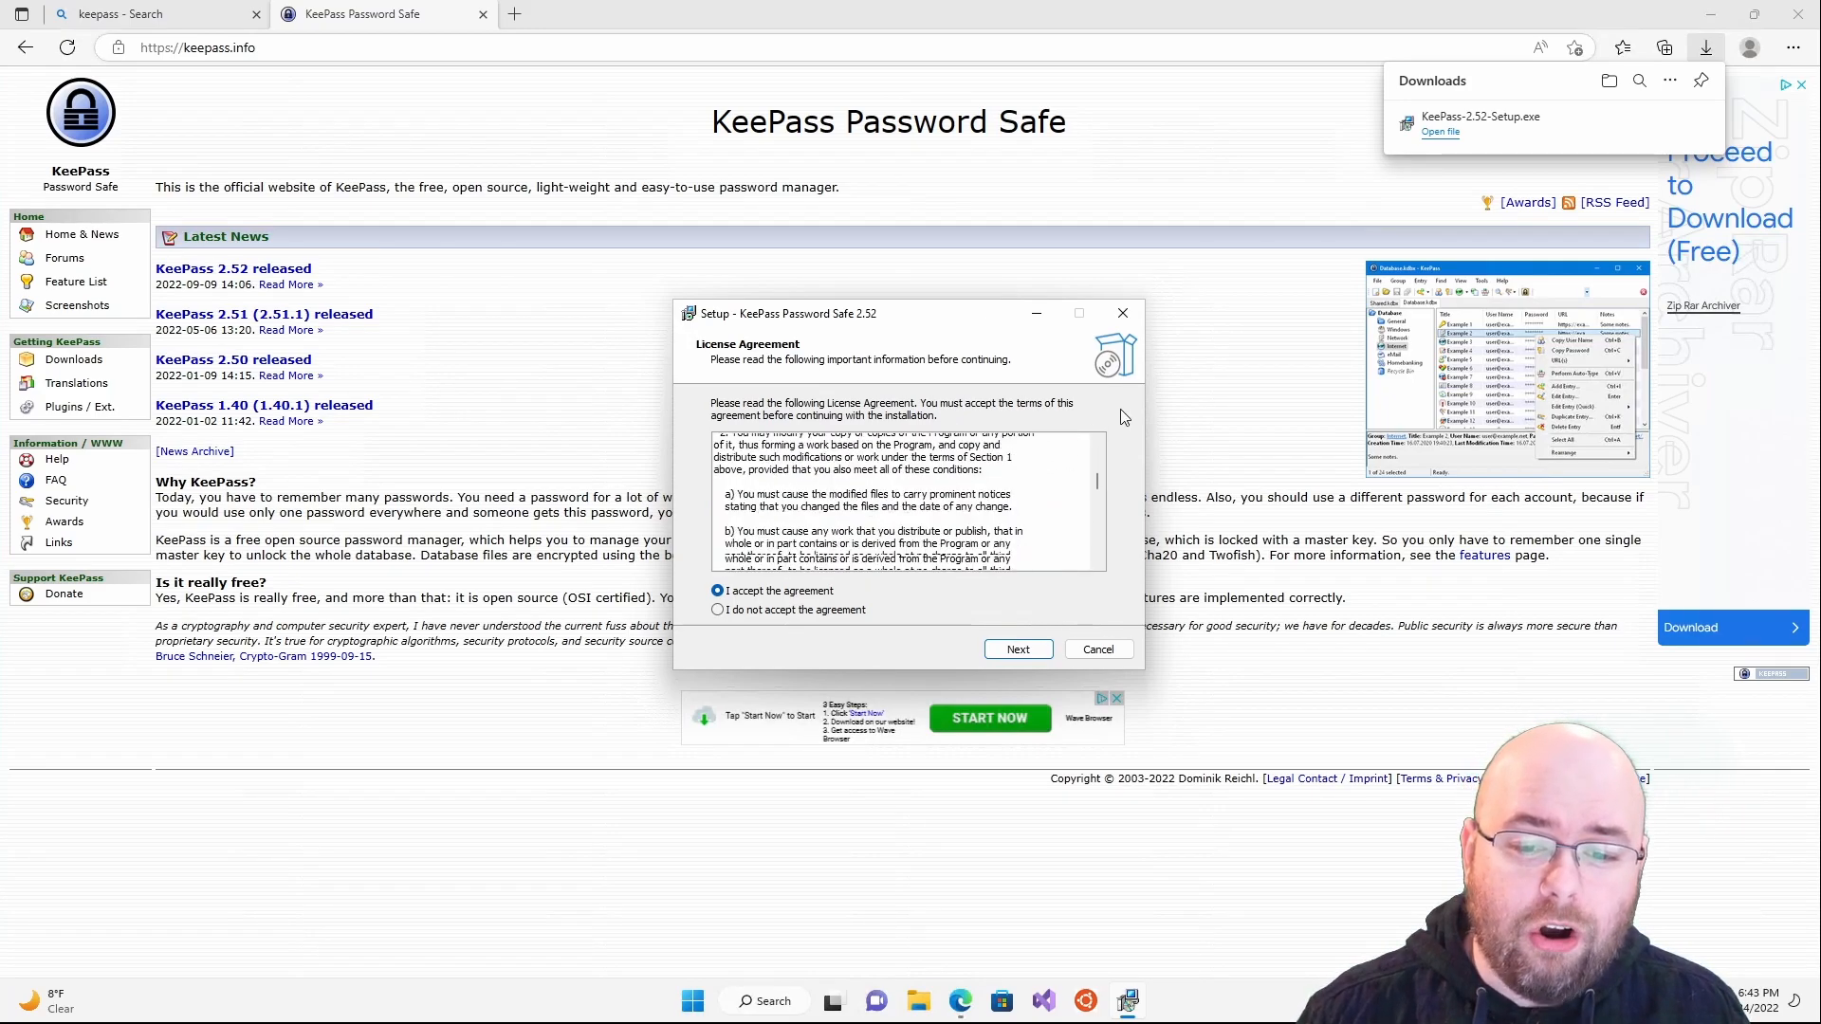
left_click_drag(1100, 506, 1107, 550)
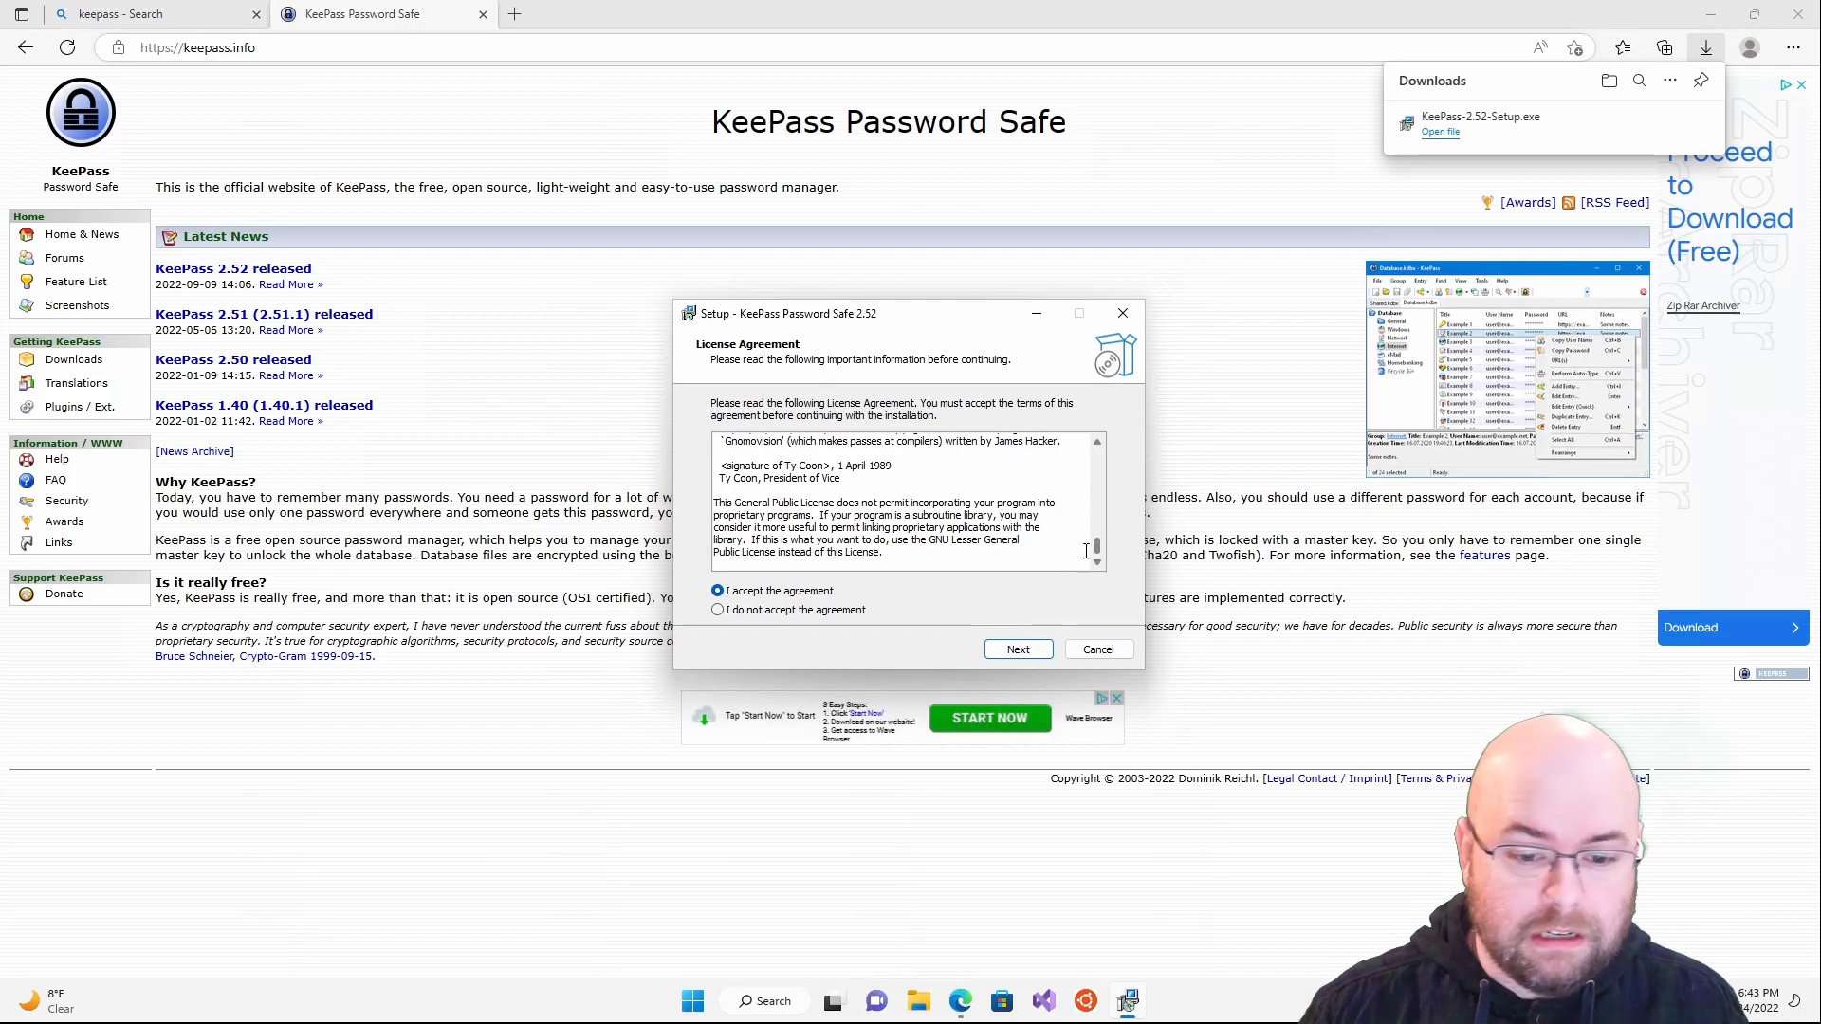
left_click(1015, 654)
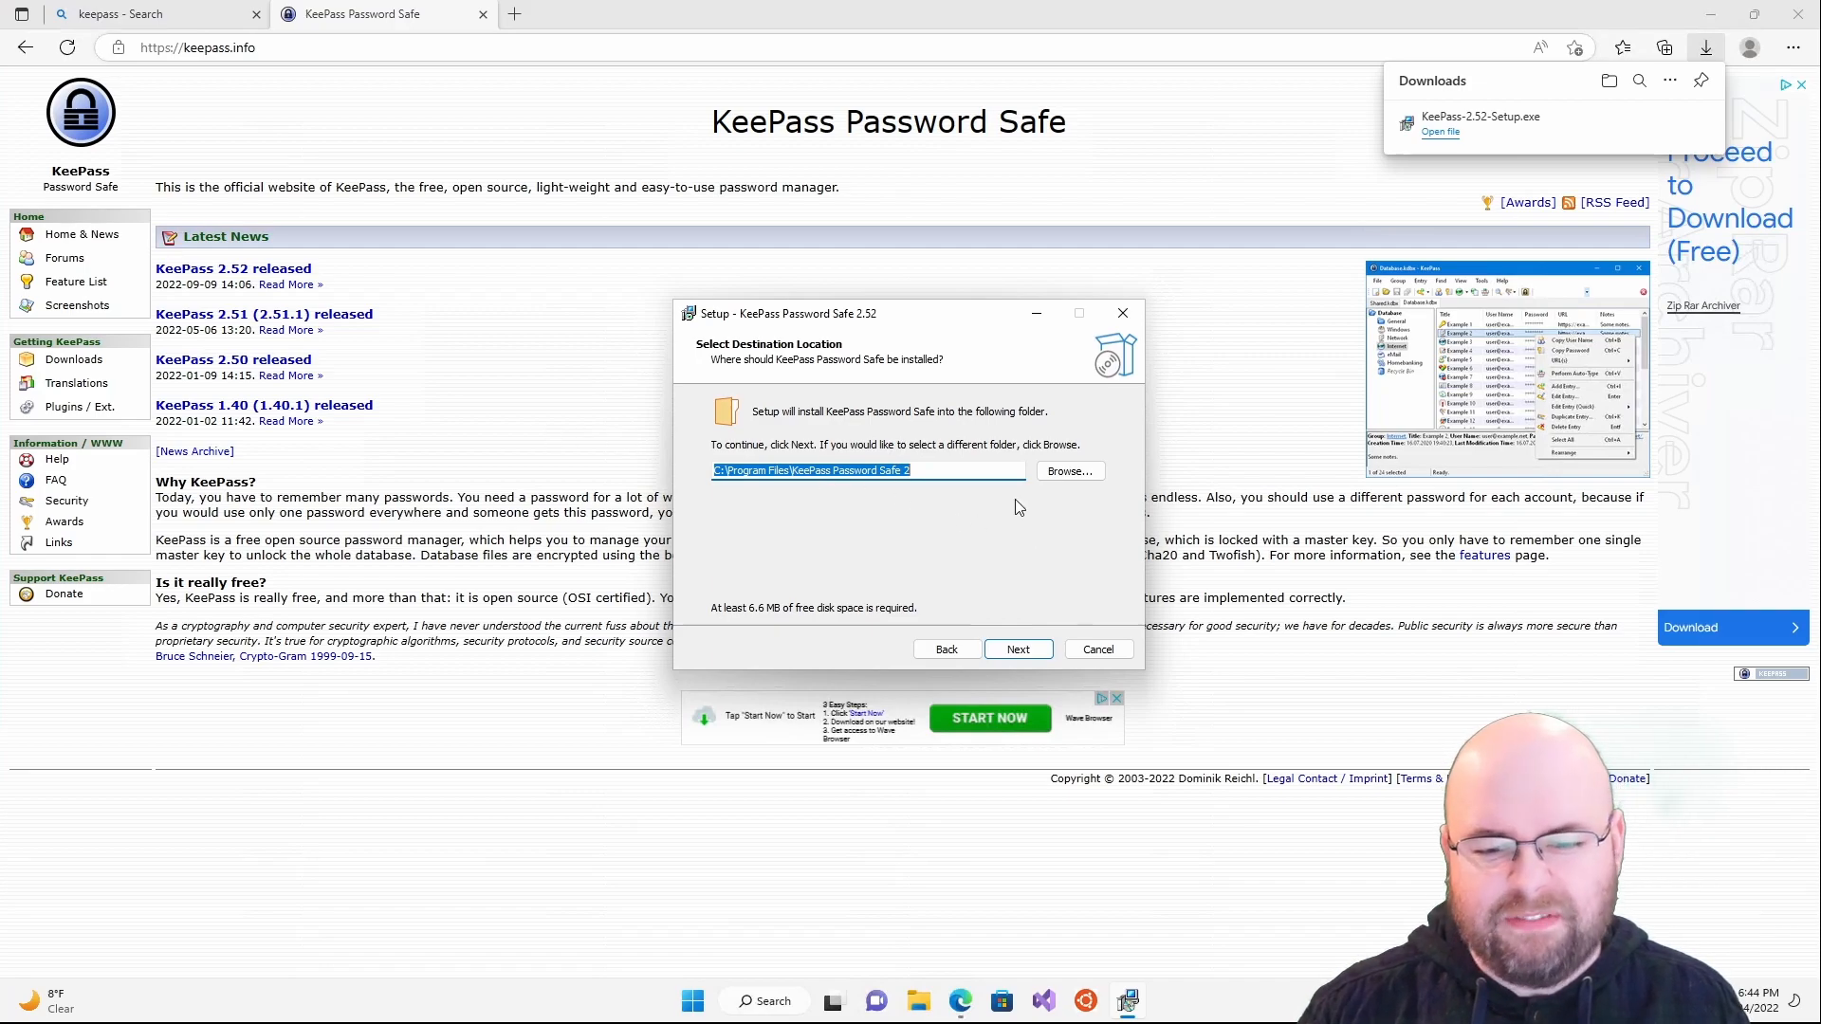
- Install KeePass to the default folder with full components, a desktop shortcut and the plugins-page option
left_click(1020, 651)
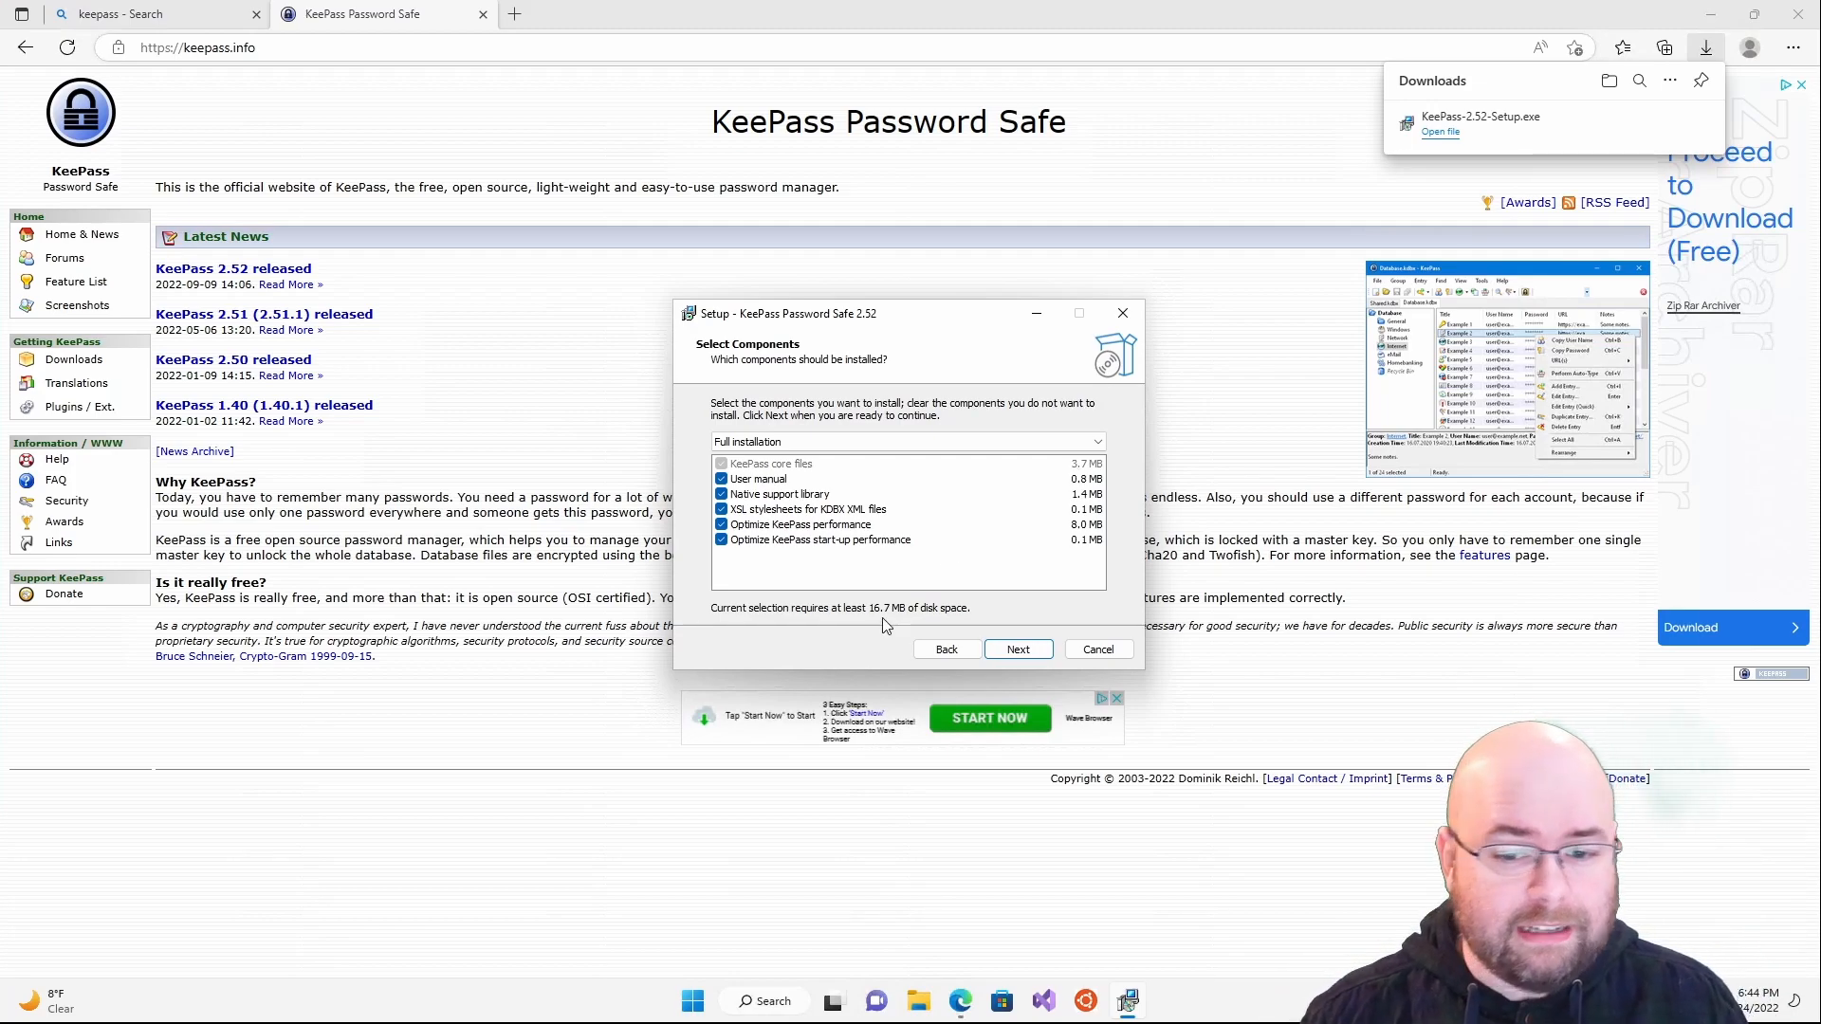
left_click(1008, 659)
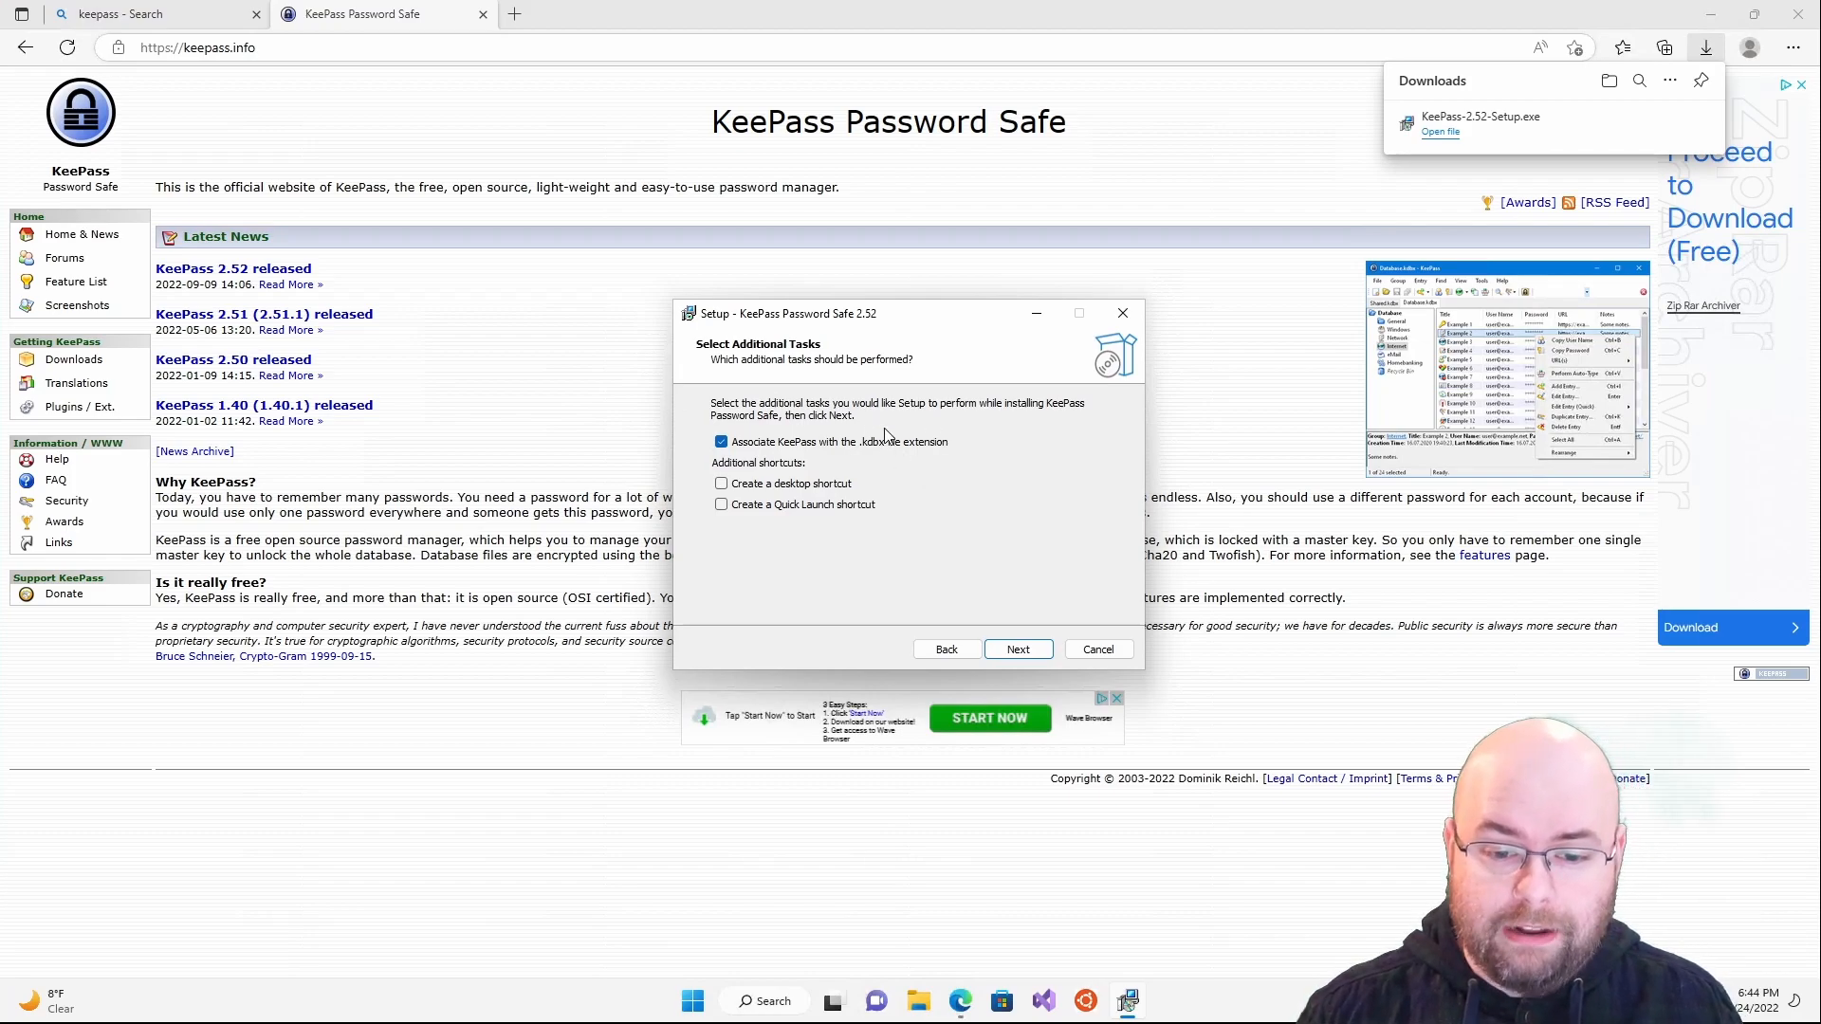
left_click(815, 486)
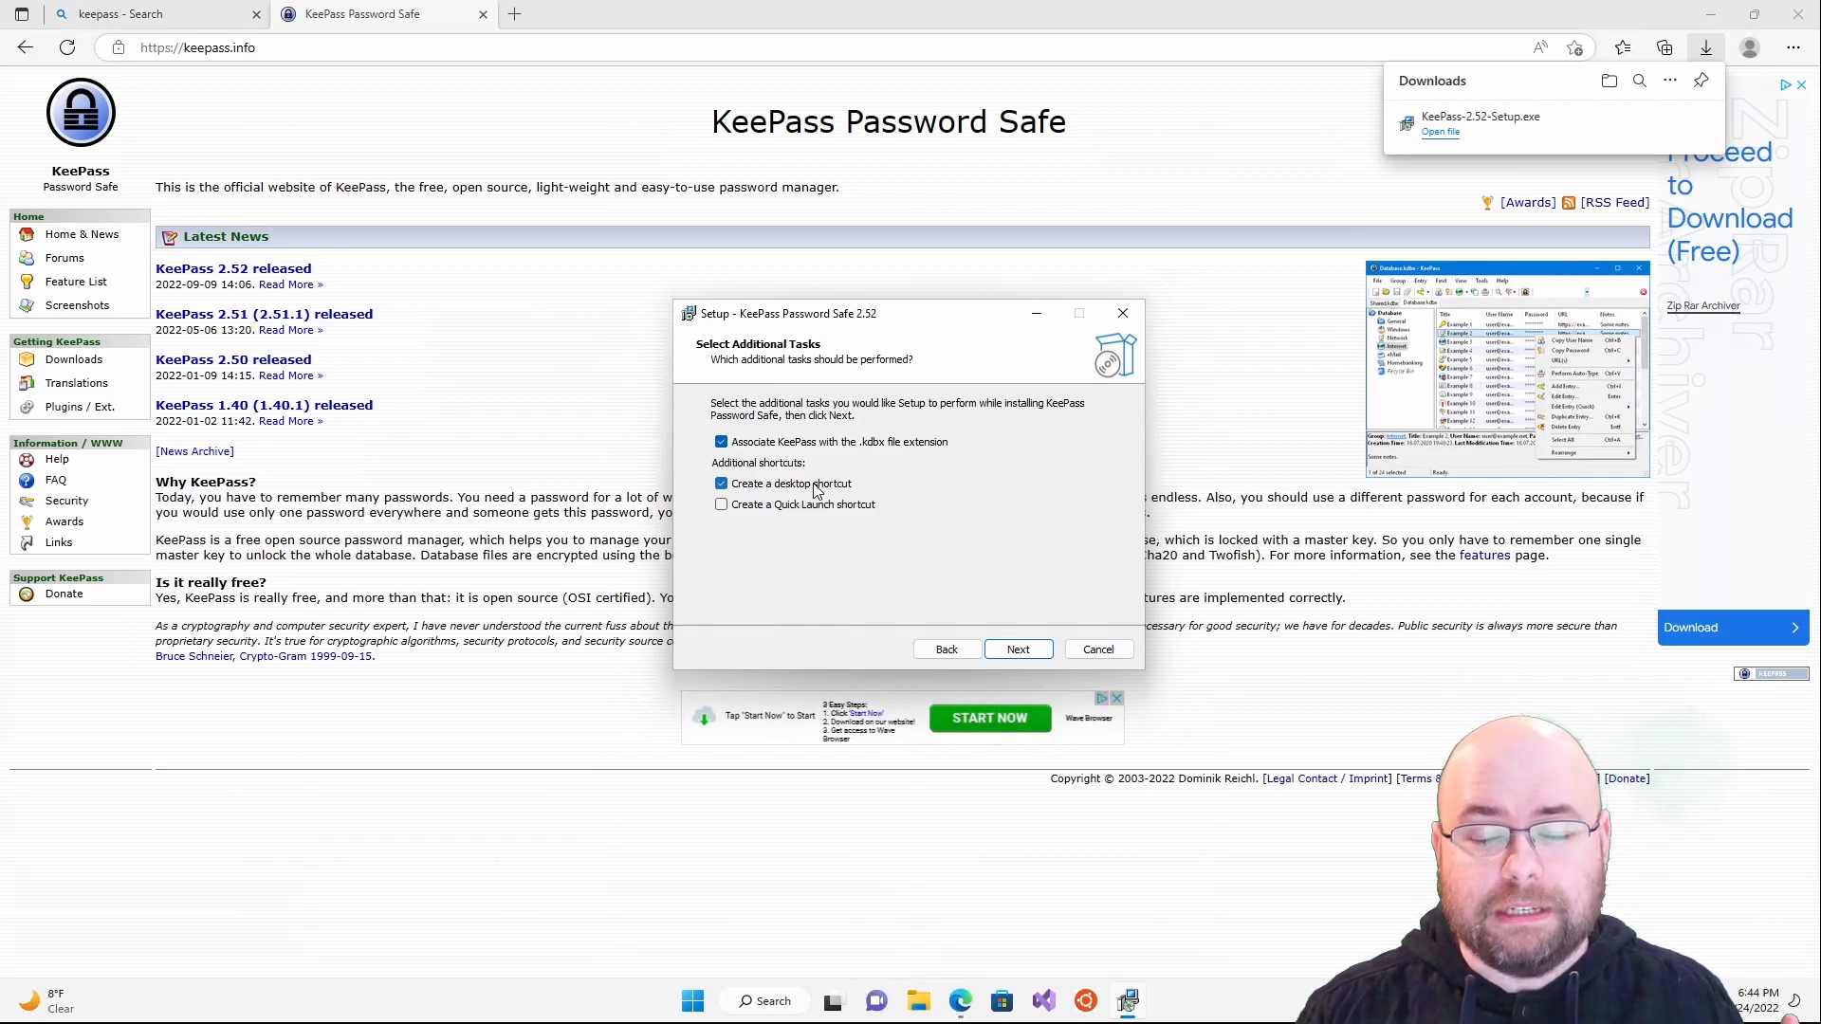
left_click(1039, 658)
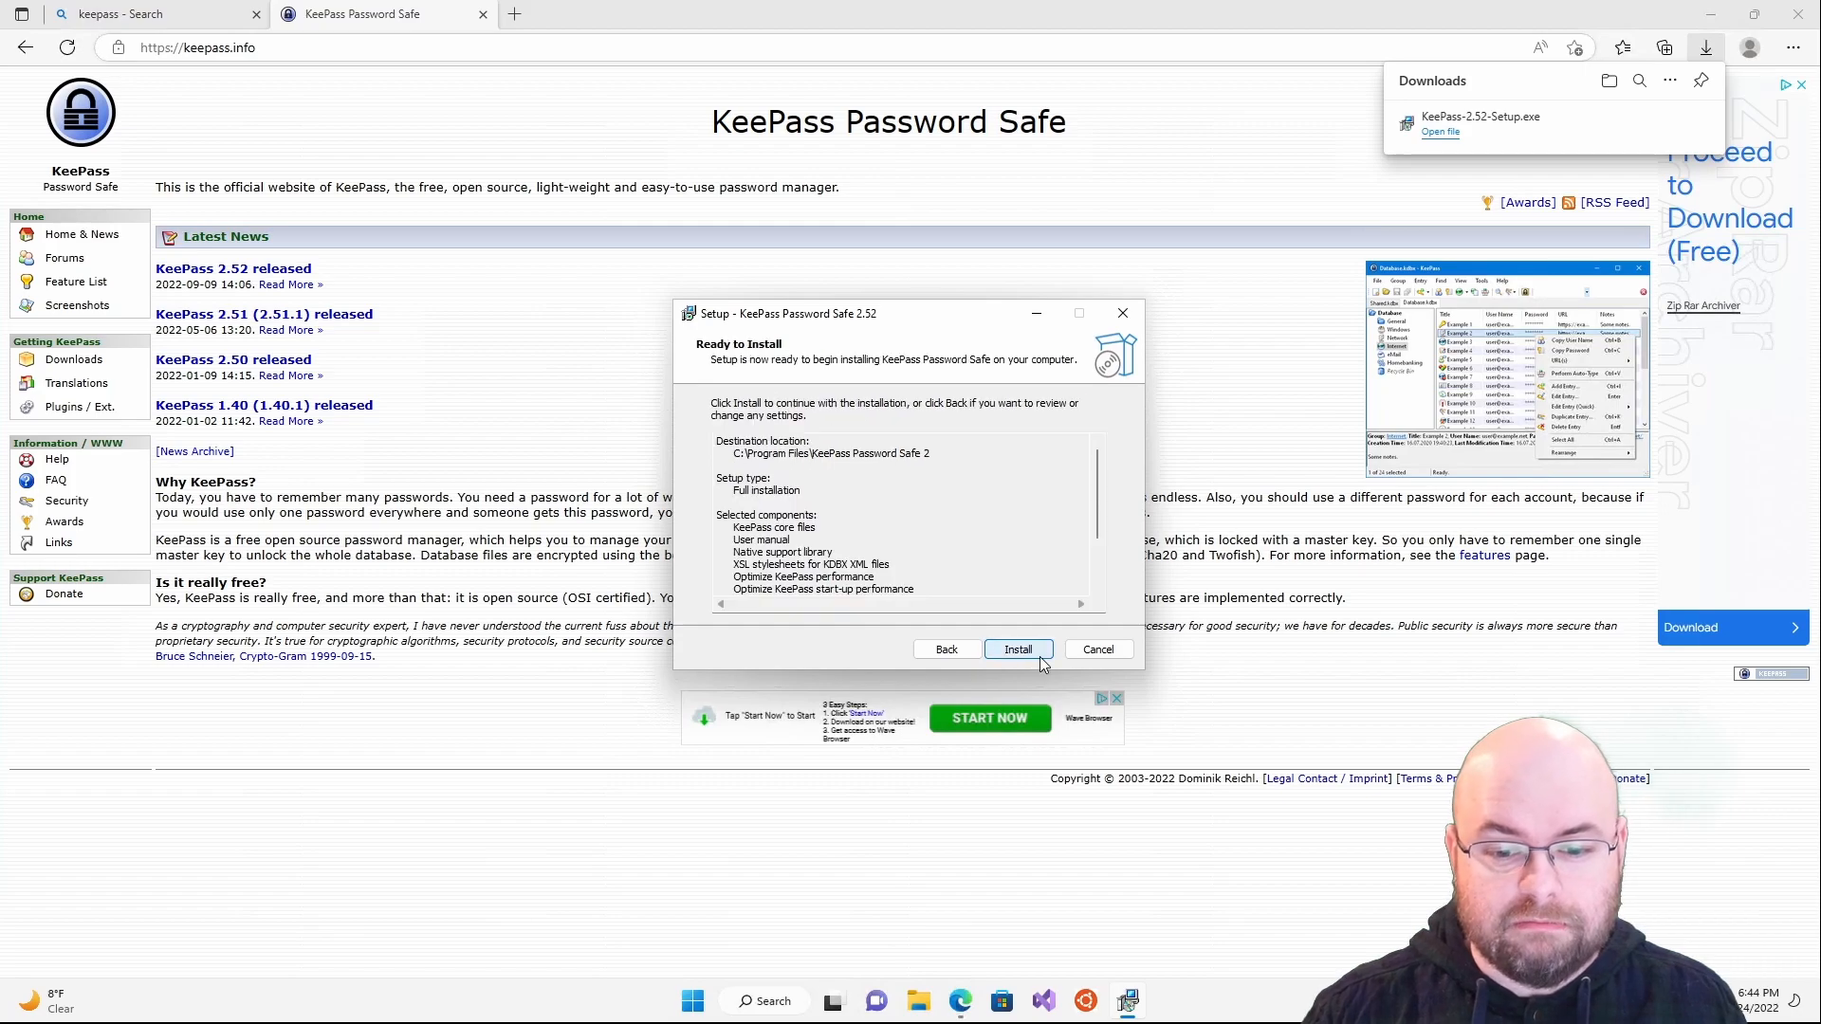
left_click(1040, 658)
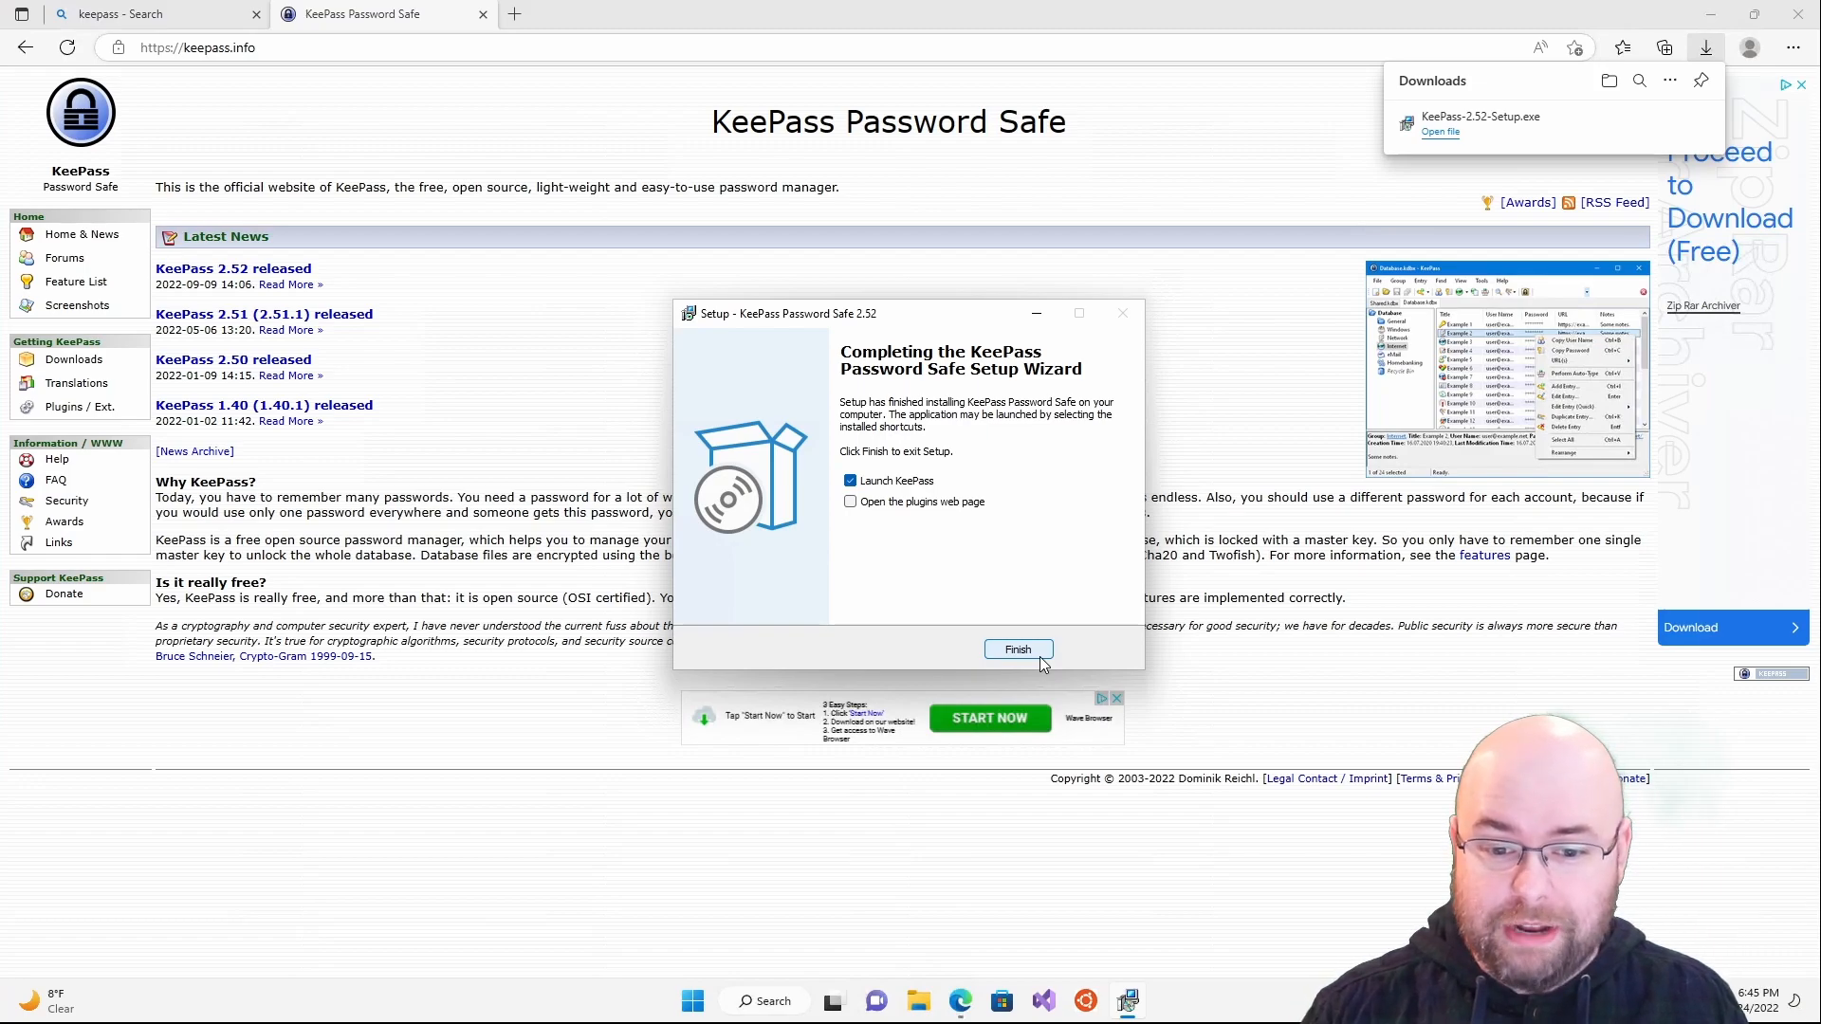
left_click(948, 504)
- Finish setup, minimize the browser and enable automatic update checks in KeePass
left_click(1015, 648)
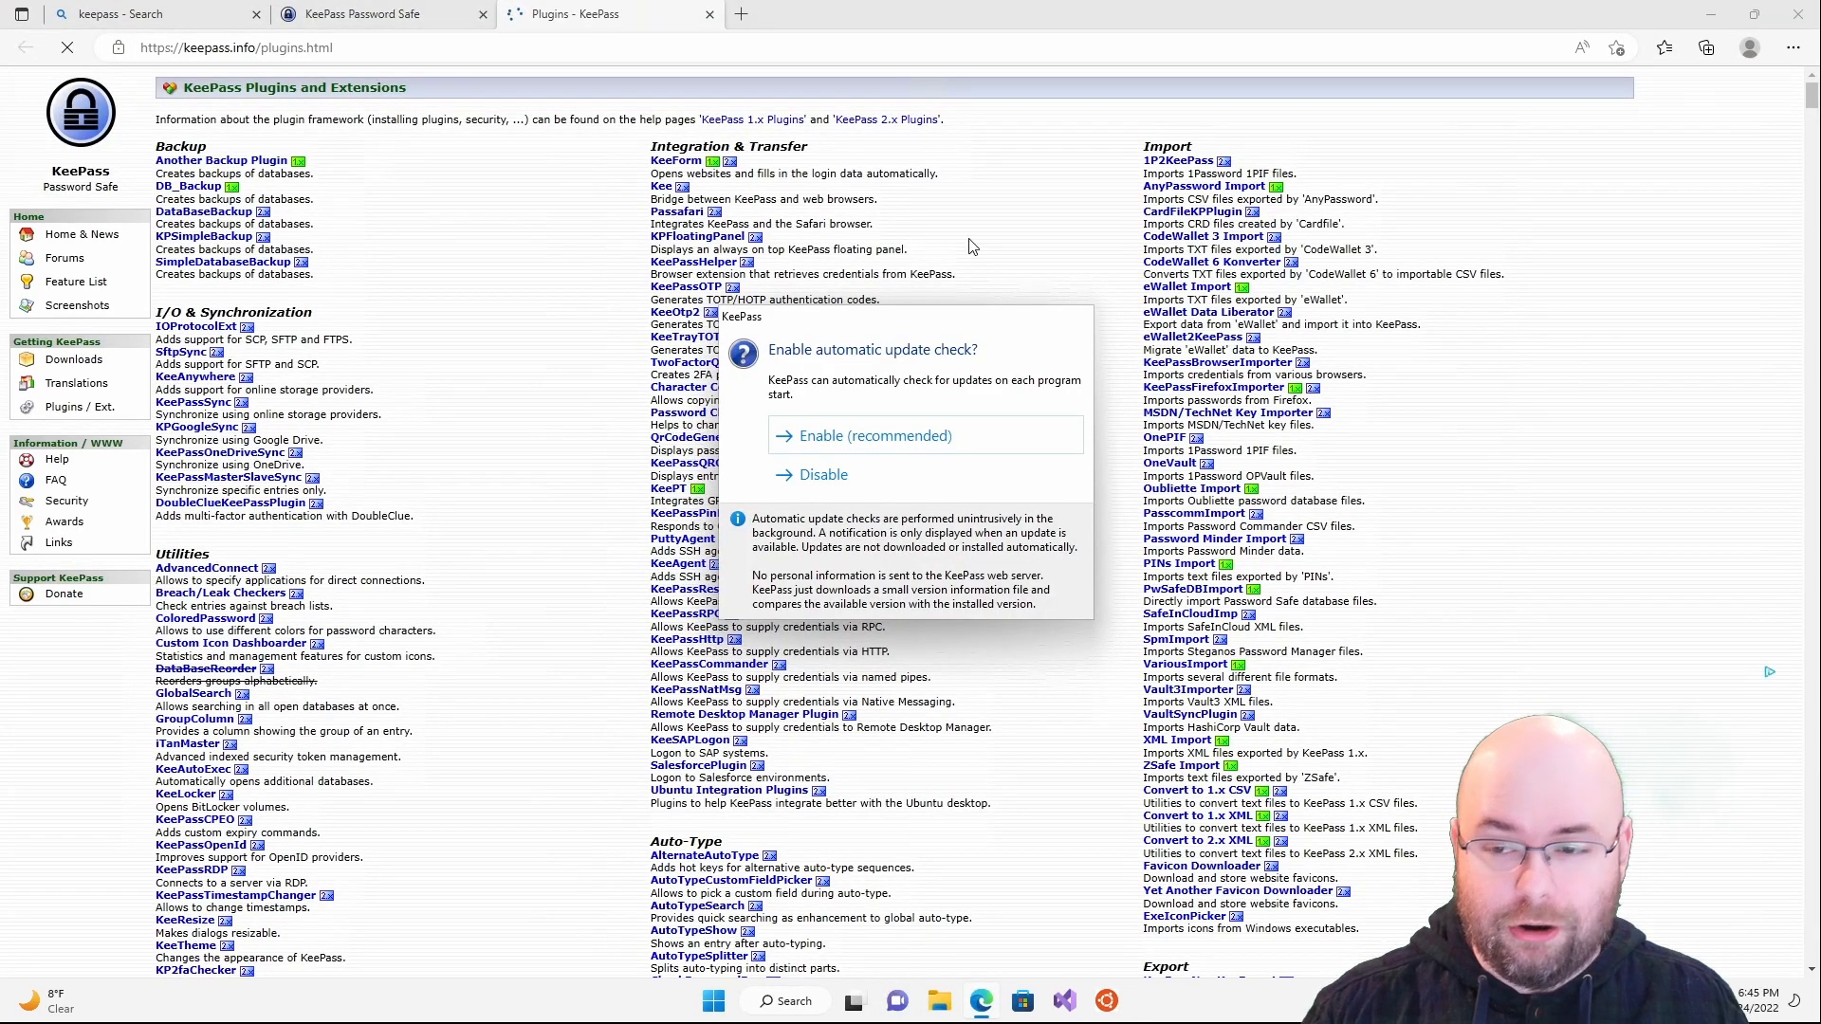
left_click(1710, 14)
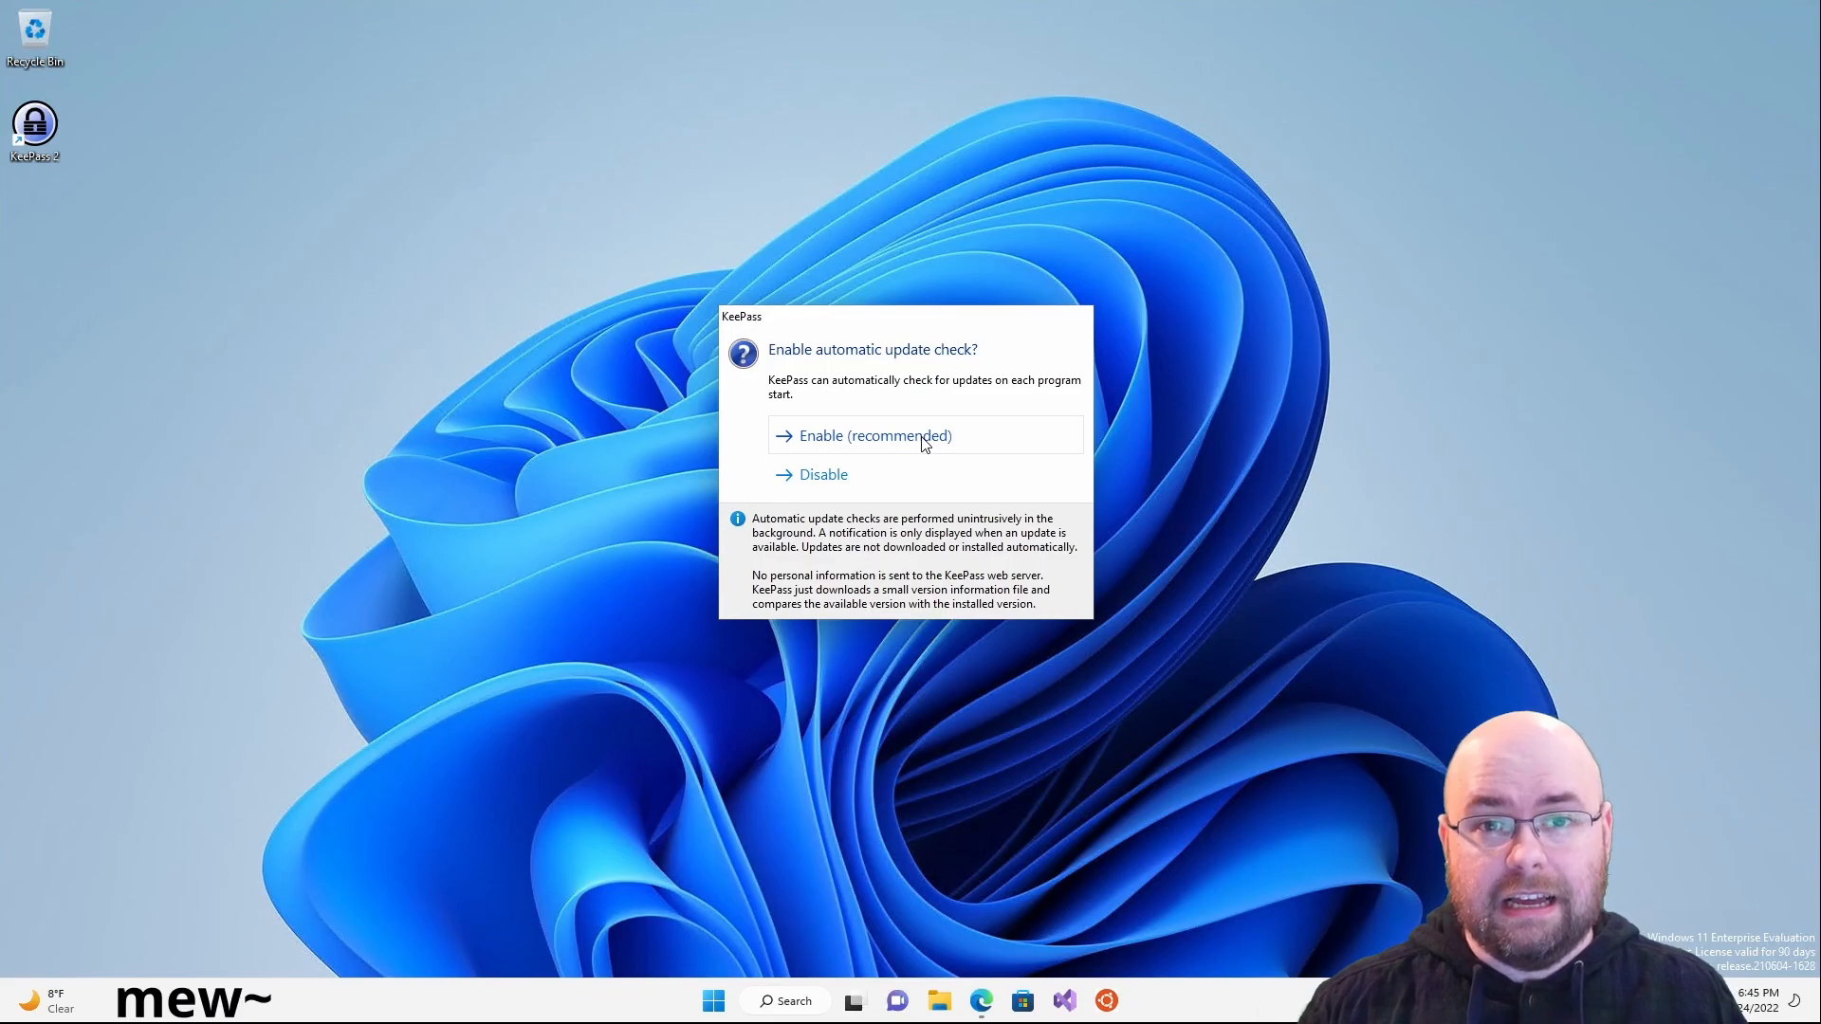
left_click(924, 441)
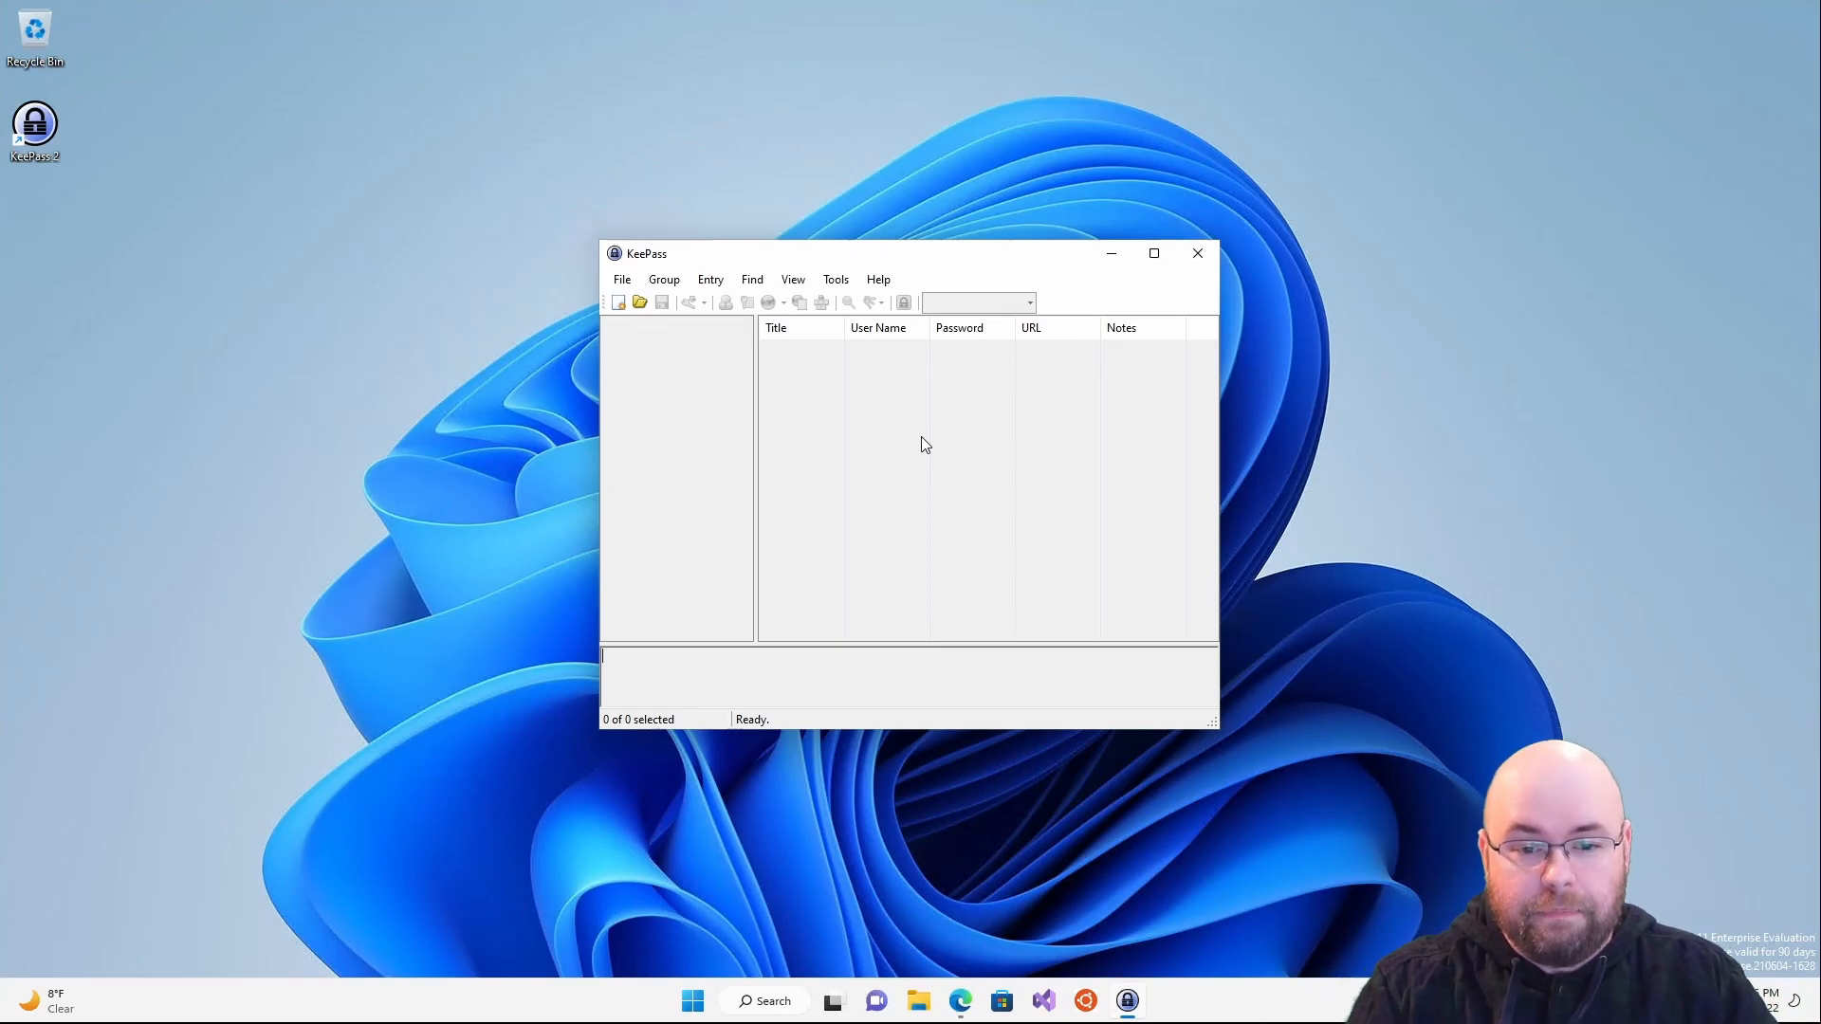
- Look through the KeePass menus, then start a new password database
left_click(622, 280)
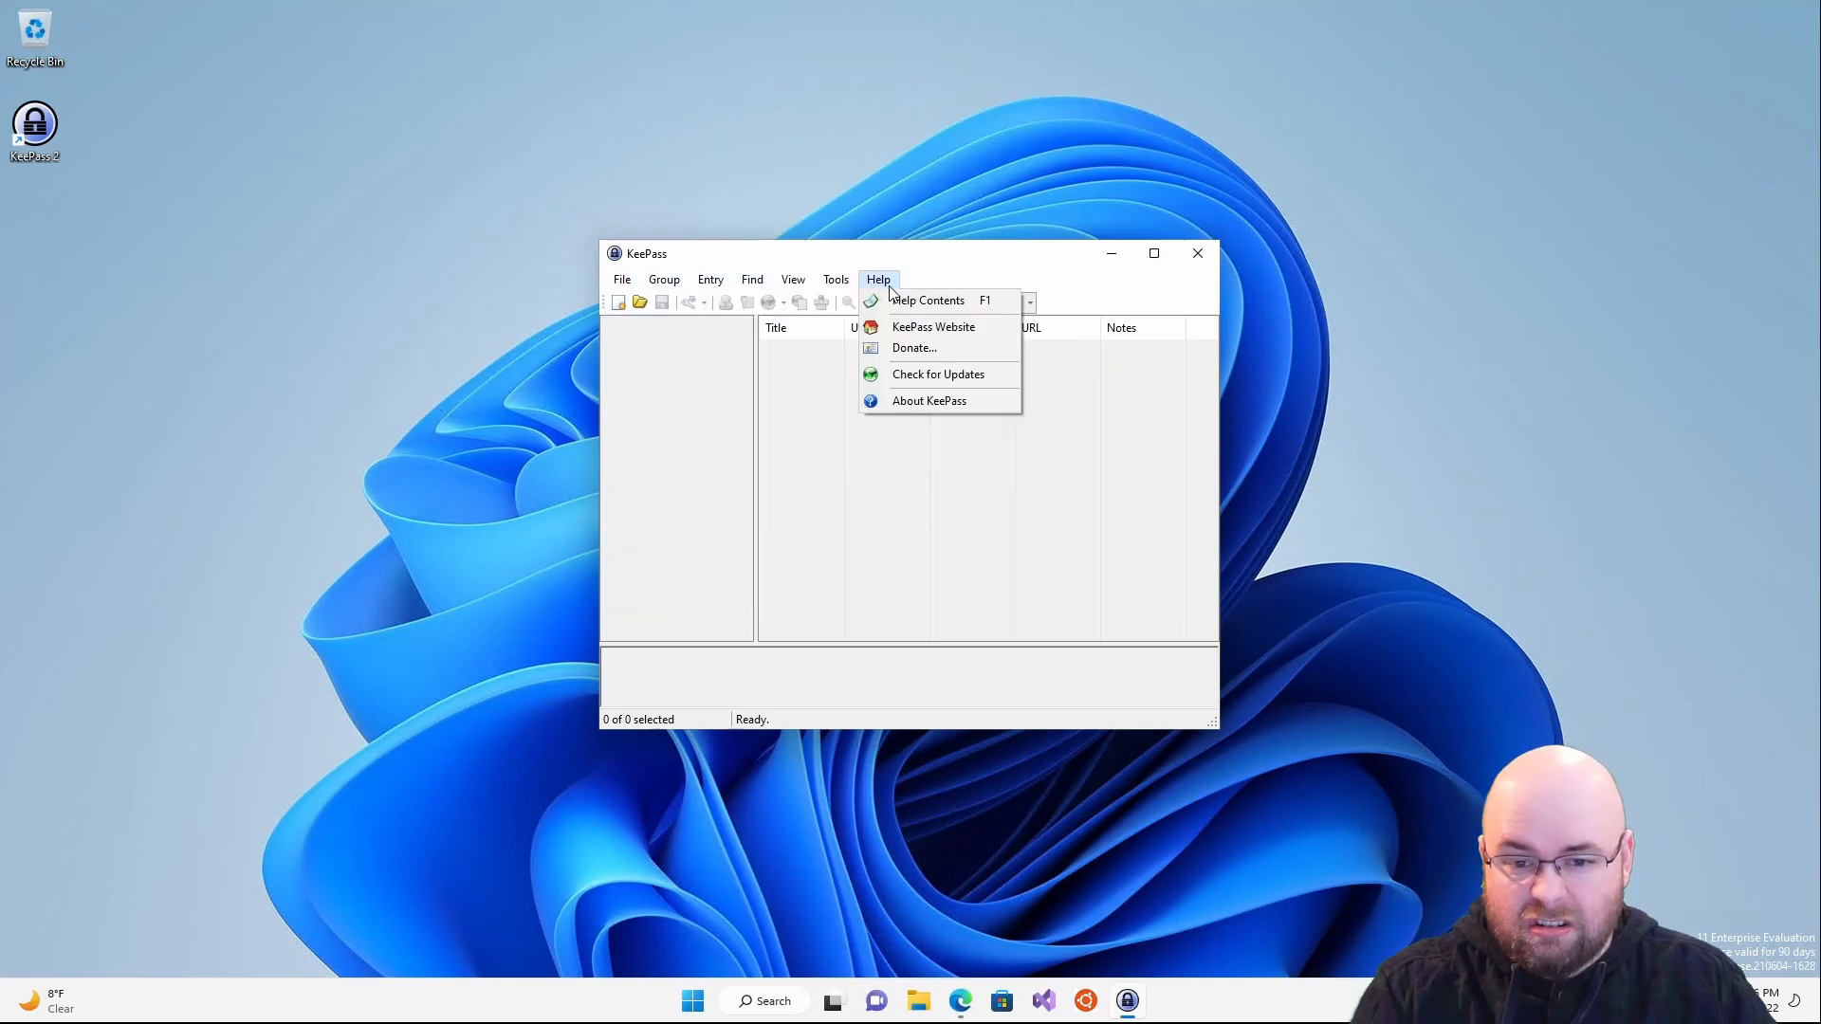
left_click(600, 300)
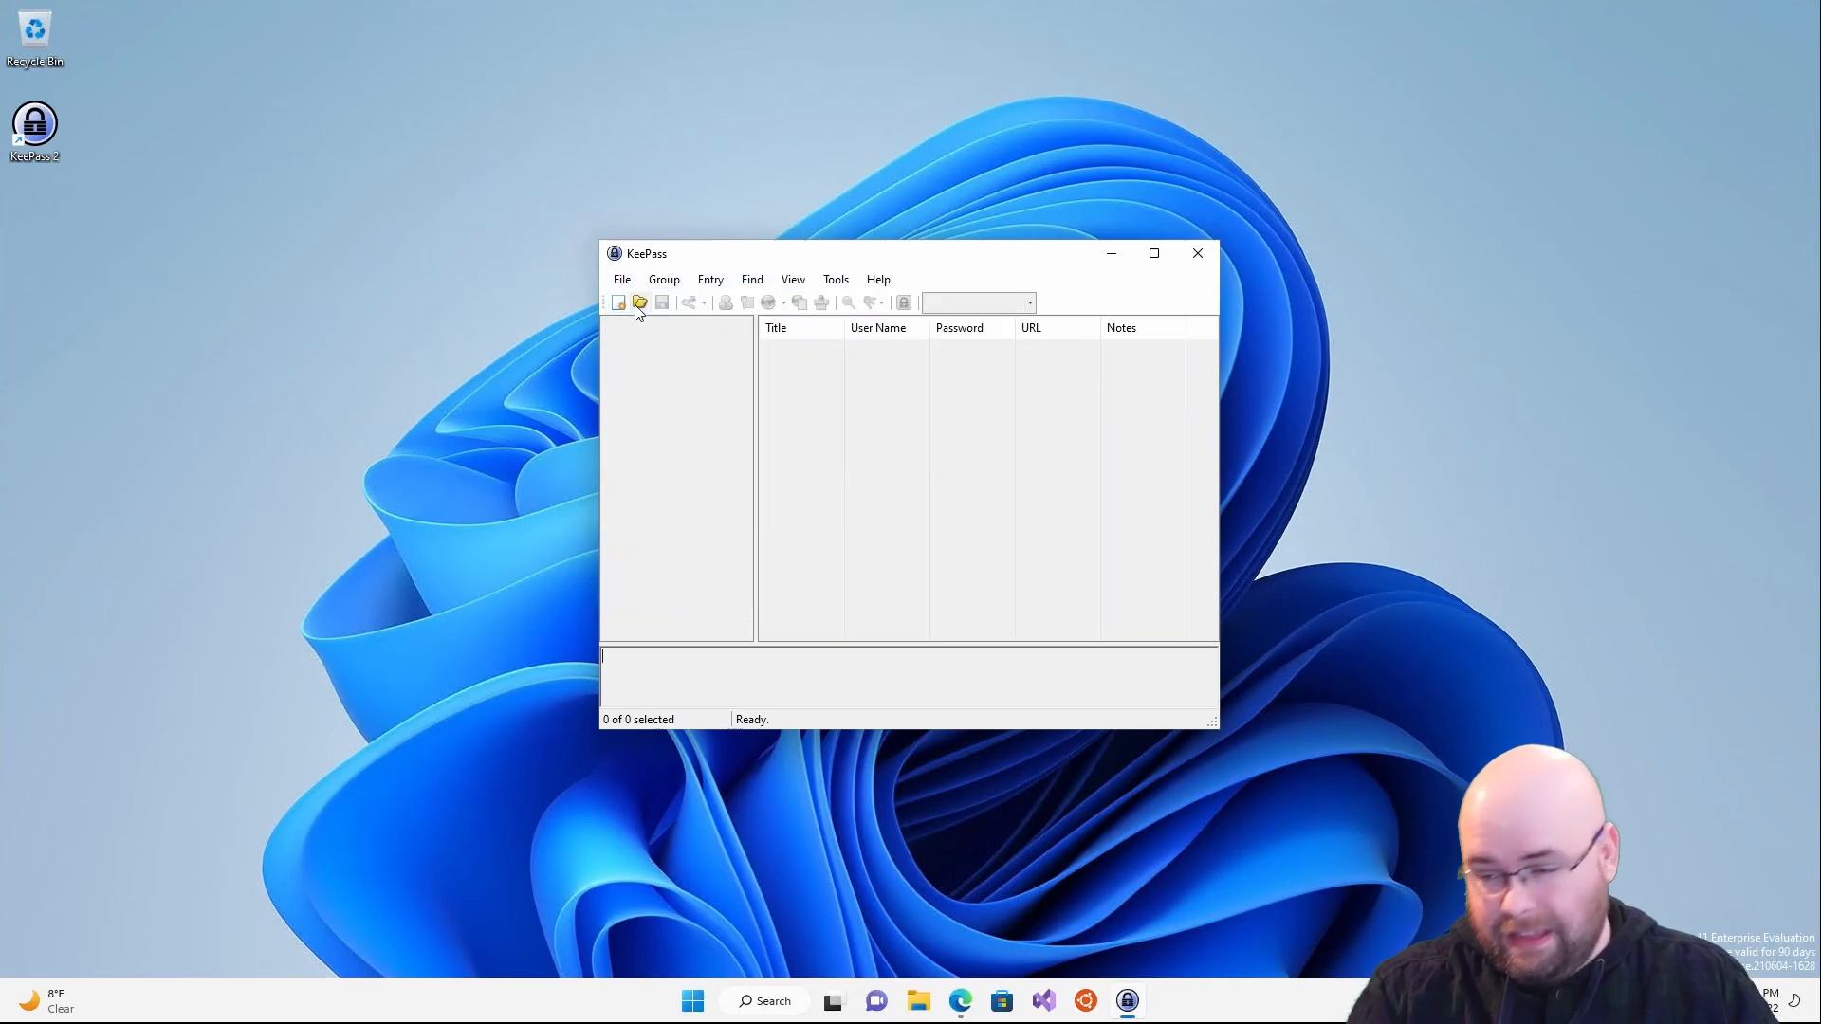
left_click(618, 303)
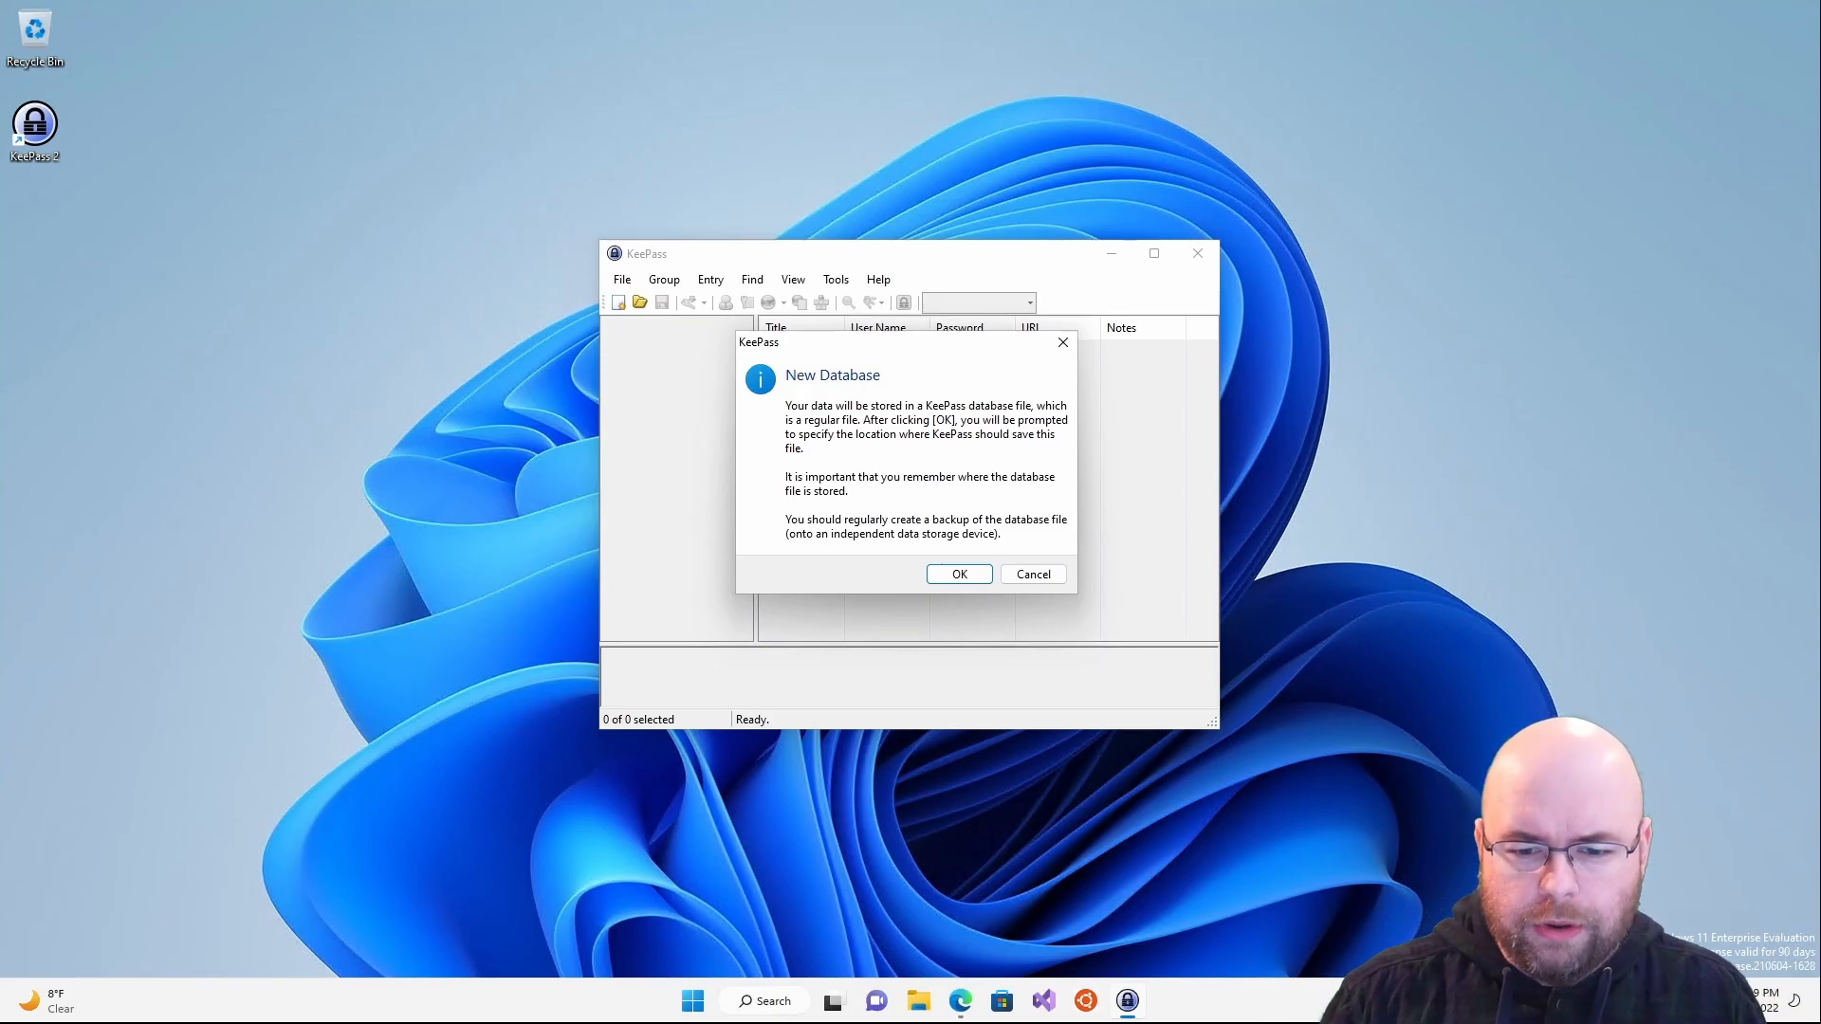
- Save the new database in Documents under the file name 'YouTube Database'
left_click(969, 577)
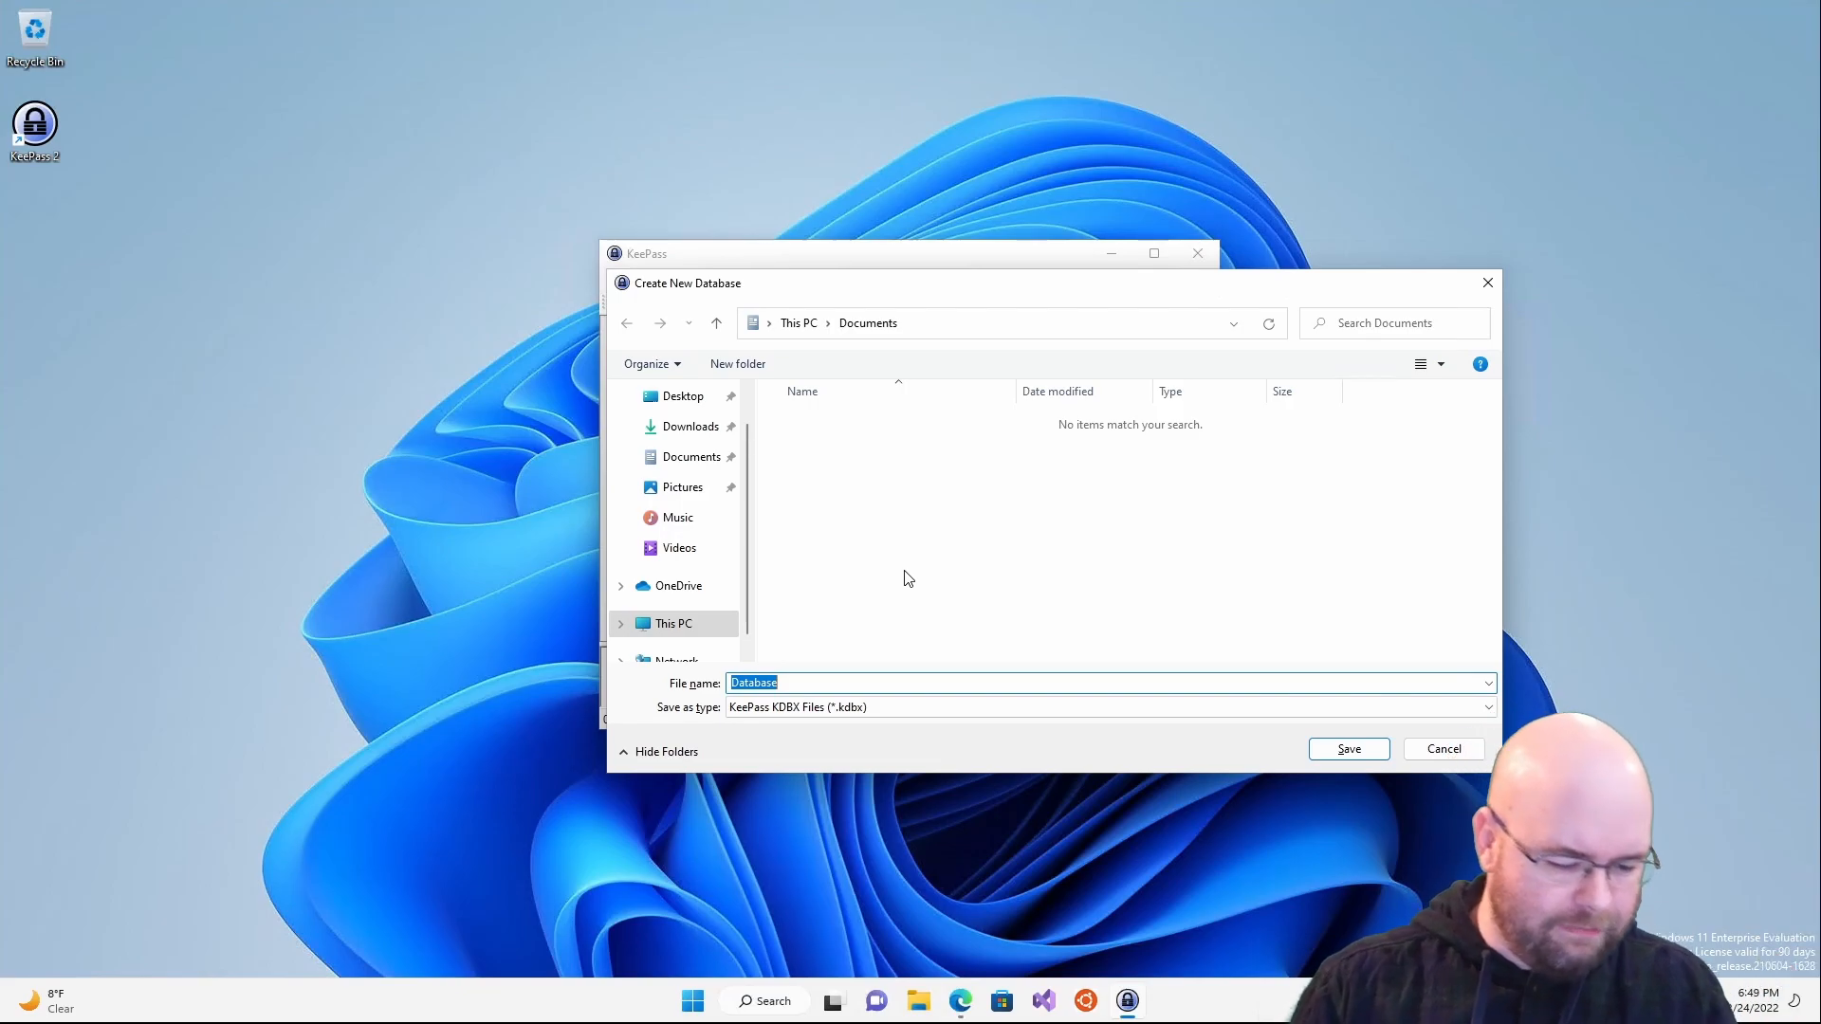
type("YouTui")
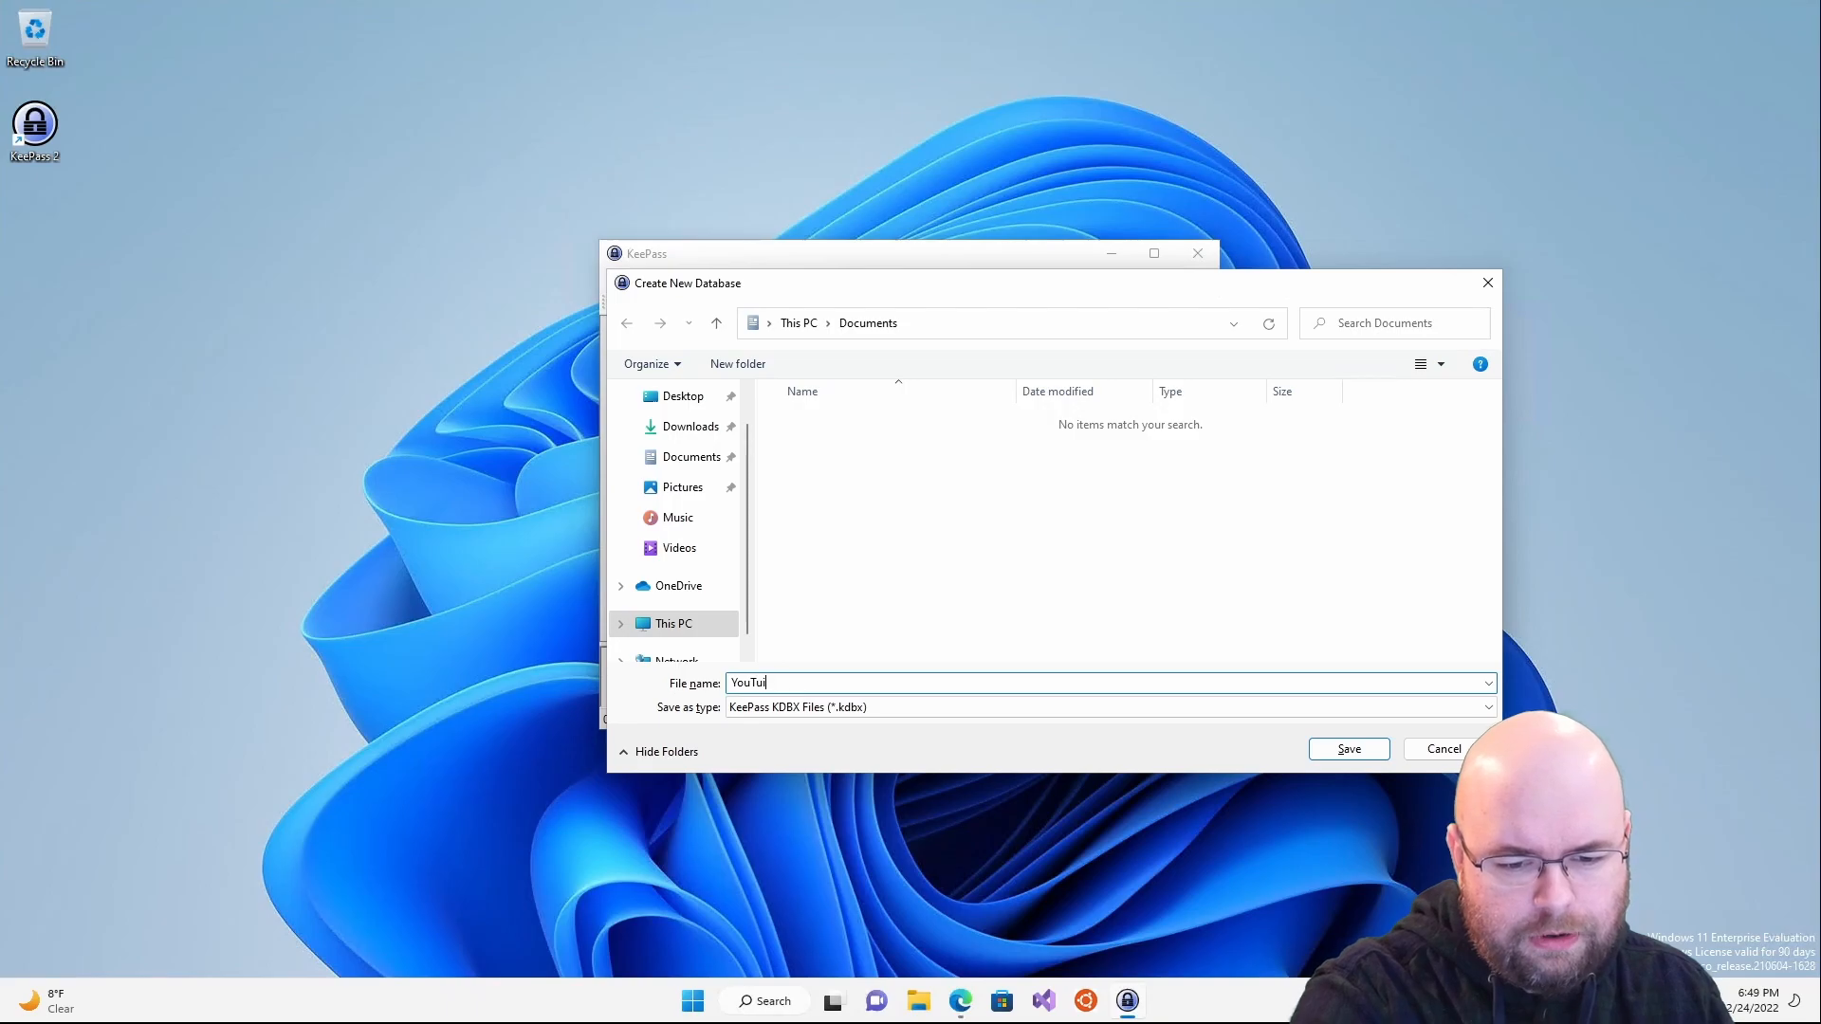
key("BackSpace")
type("be")
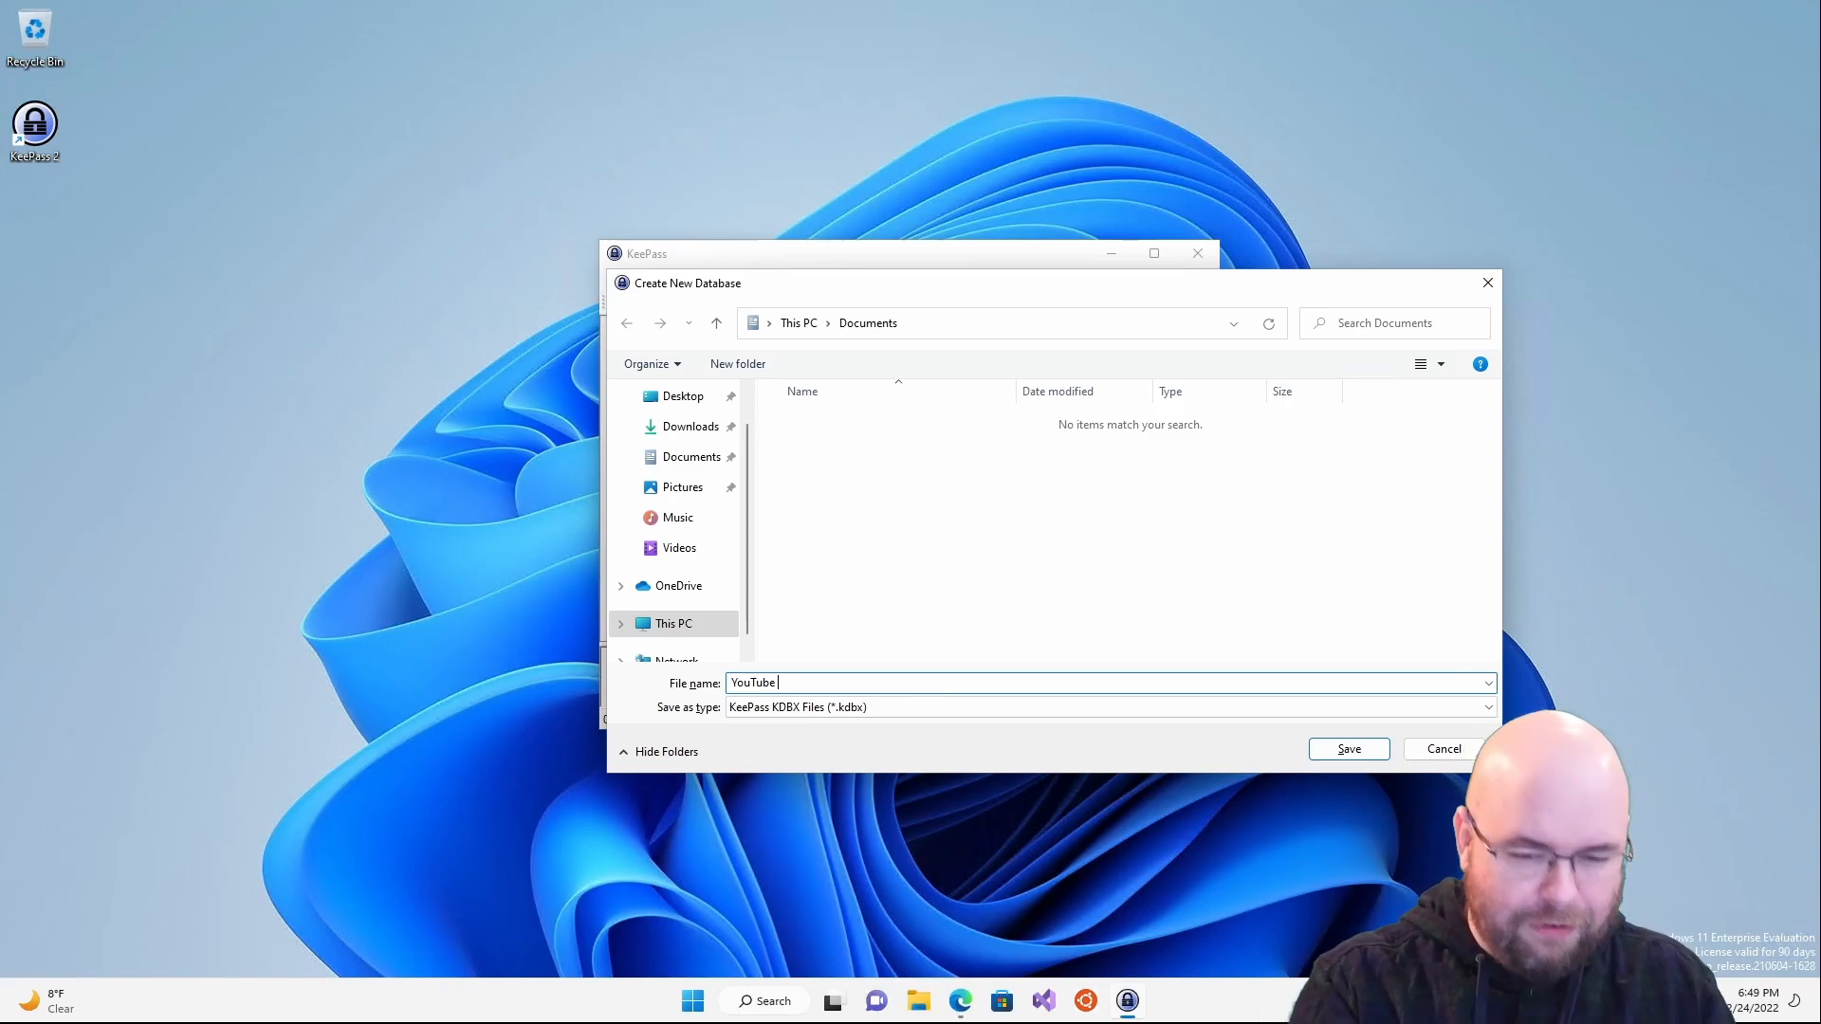
type("Database")
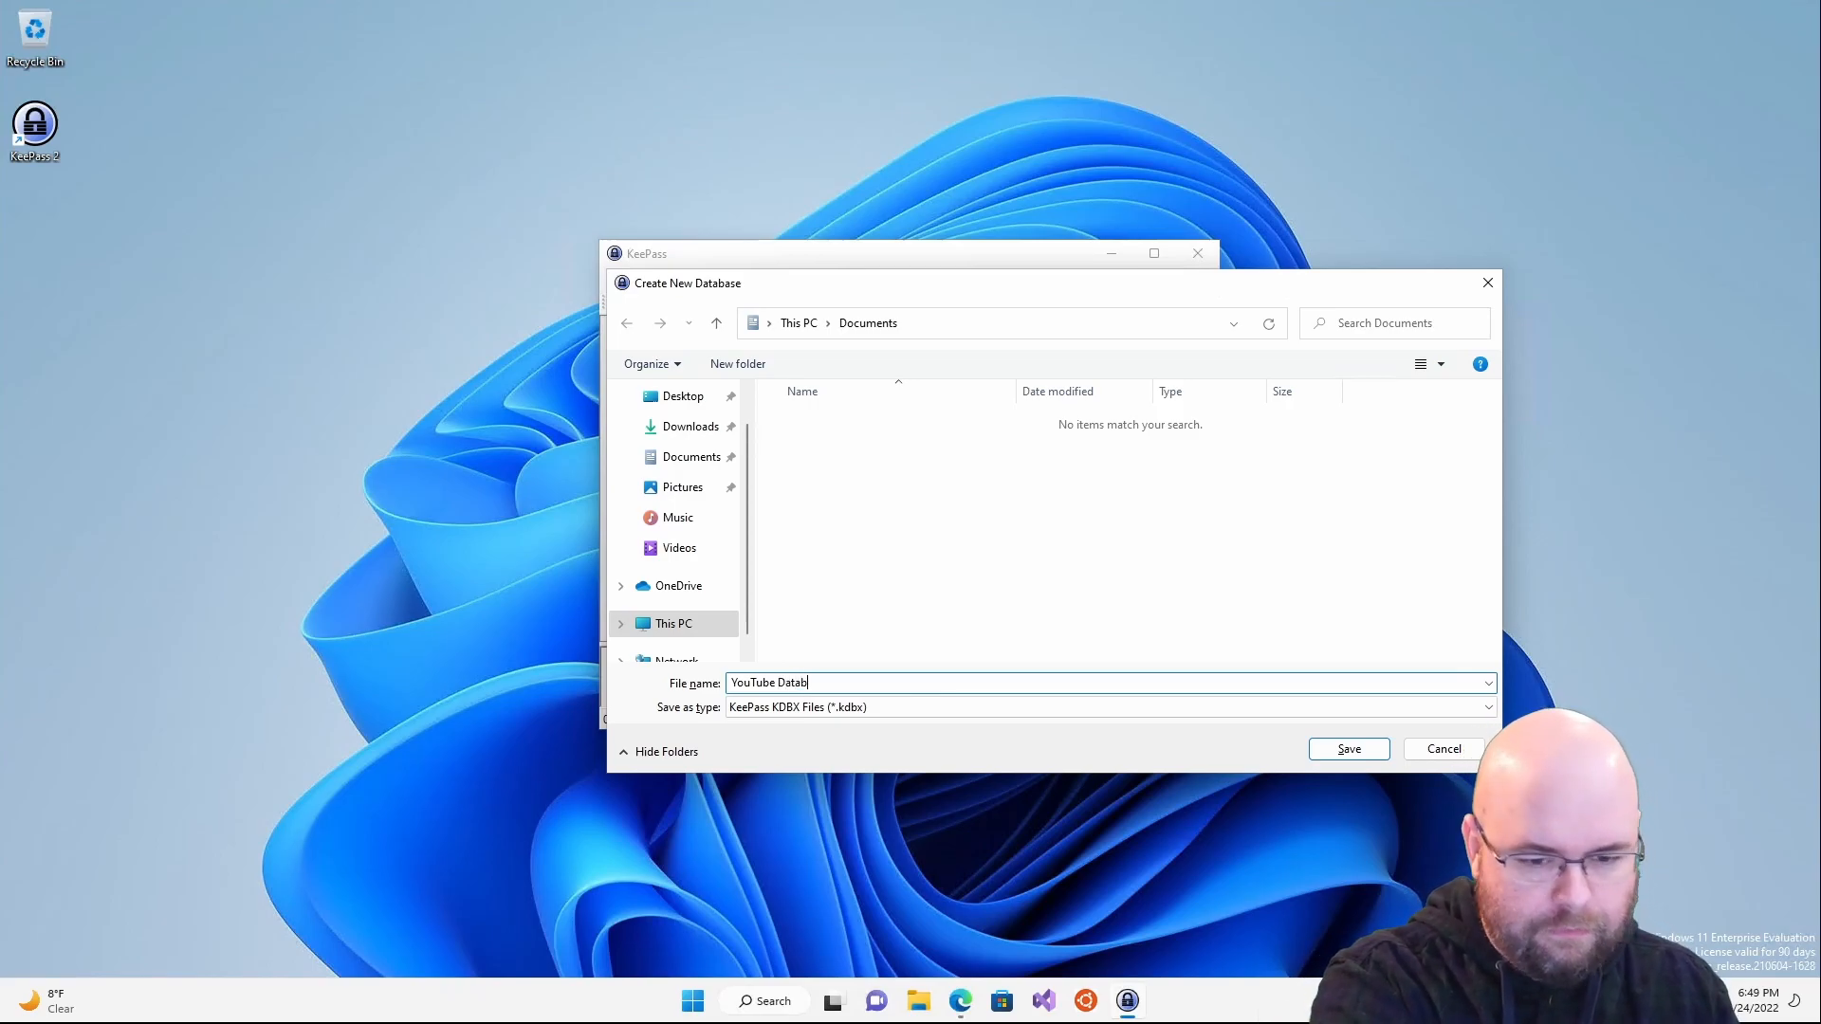
key("Return")
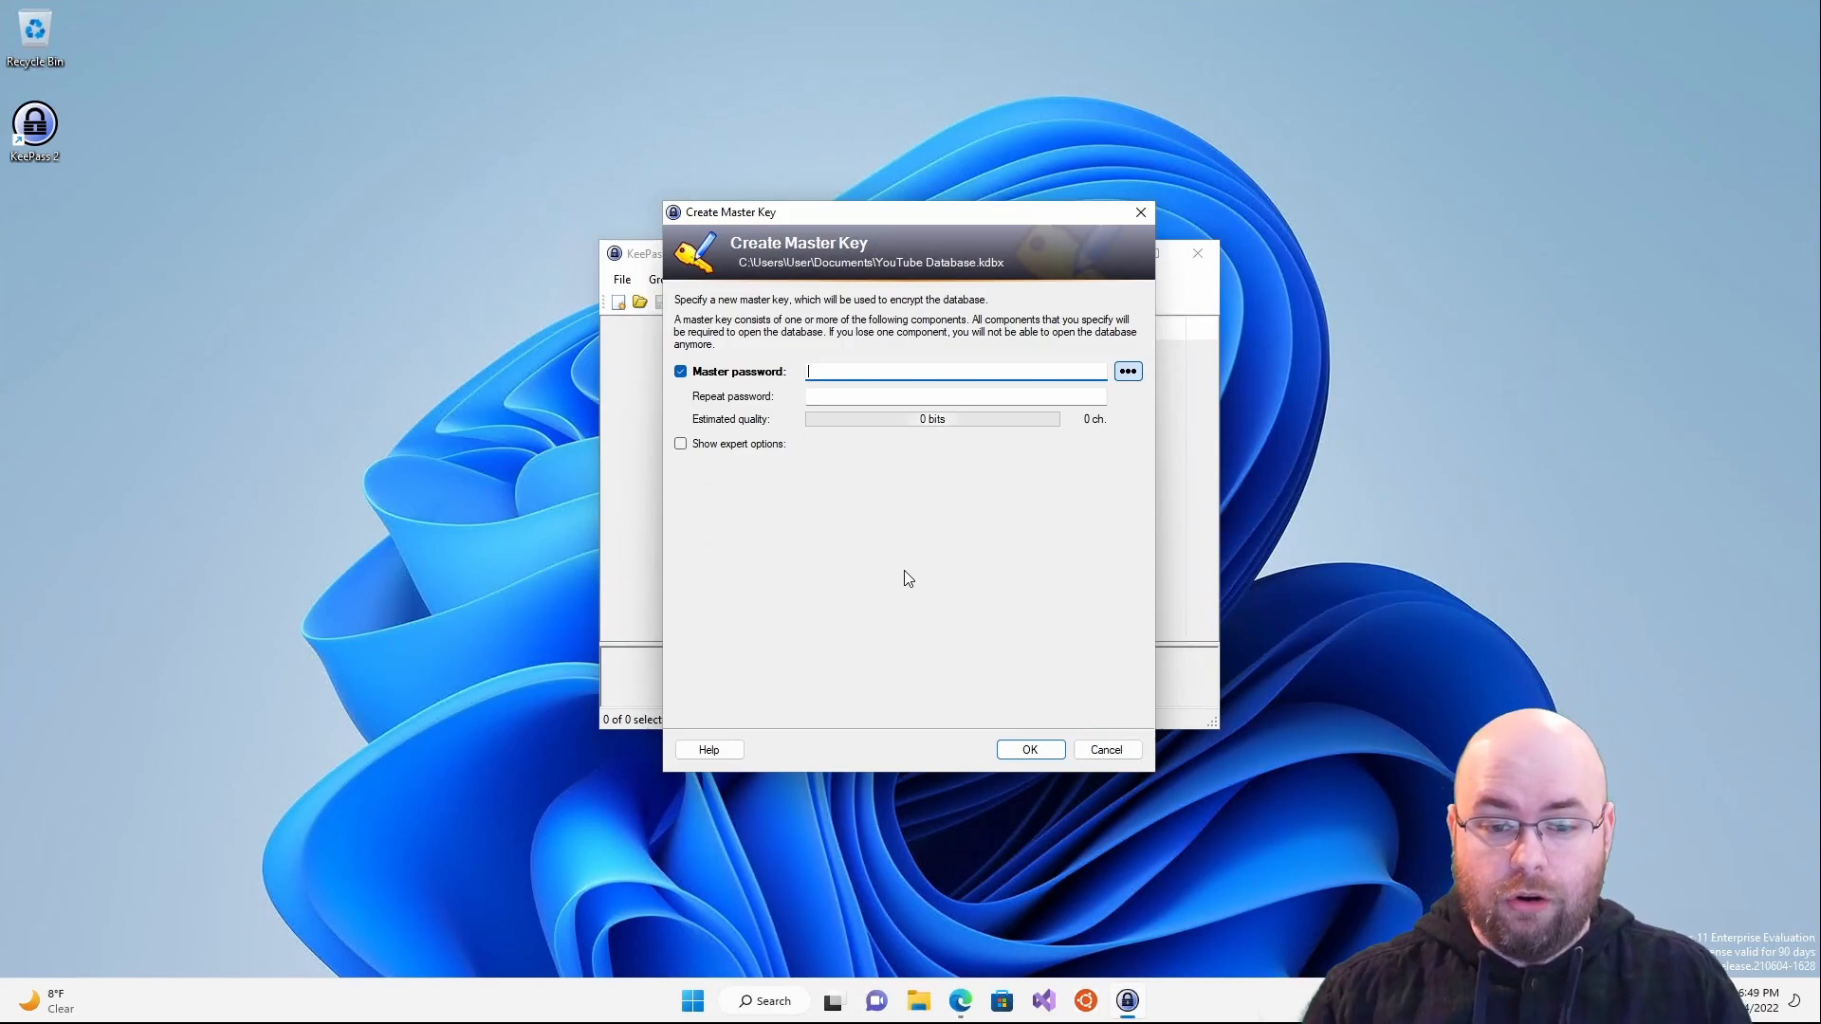
- Show the master password as plain text, clear a test string, and enter an 8-character trial password
left_click(1129, 372)
left_click(1130, 373)
left_click(1129, 372)
type("asdf")
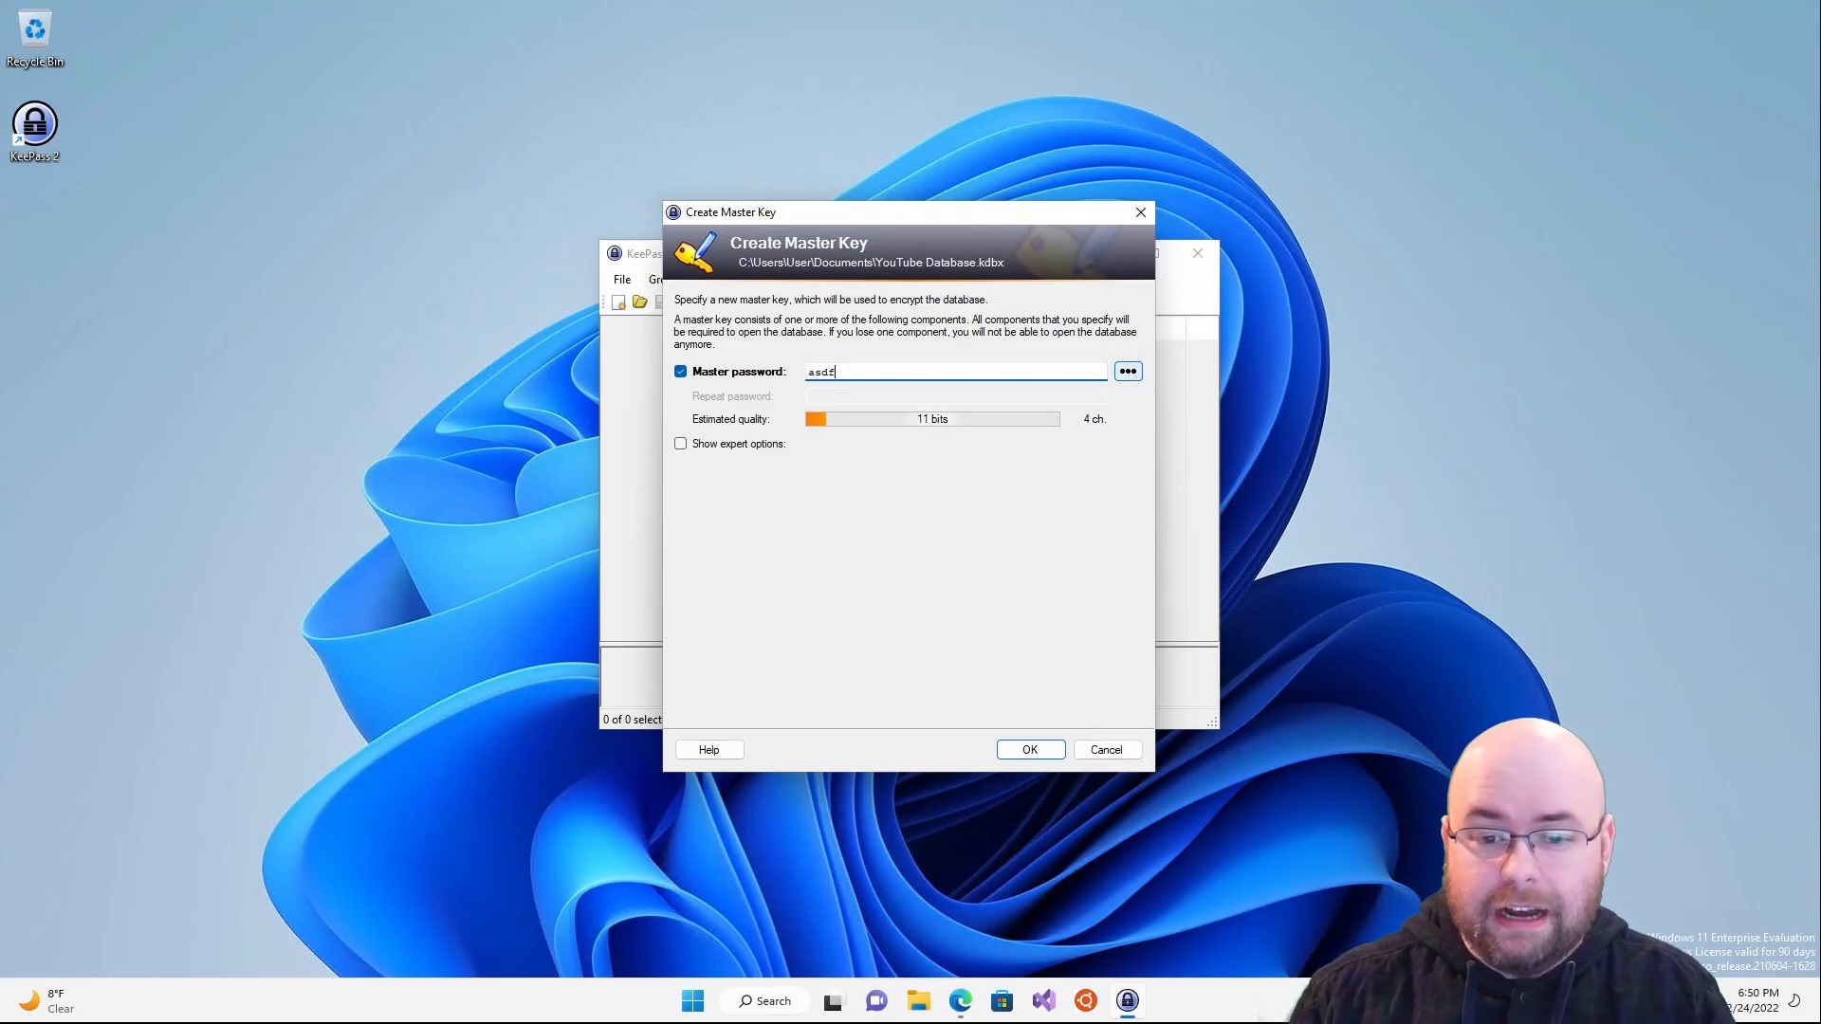
type("asdfasdfasdfasdfasdfasdfeasd")
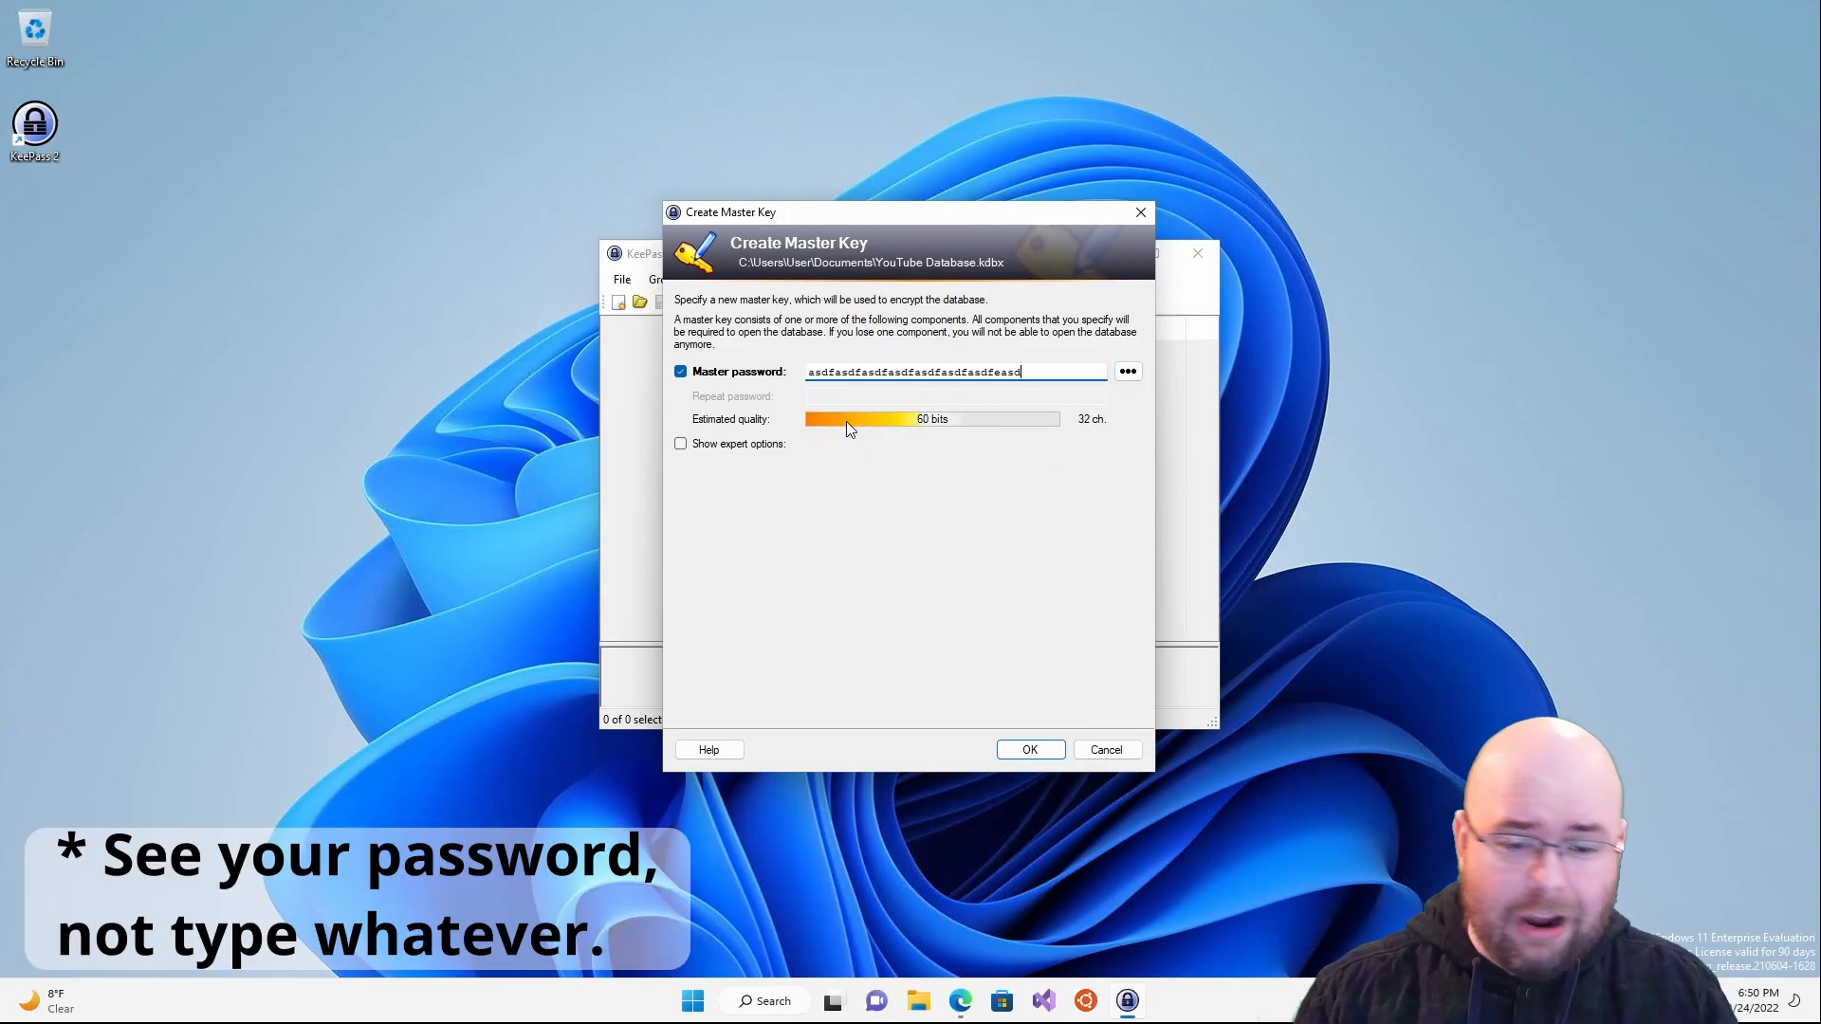
key("ctrl+a")
key("BackSpace")
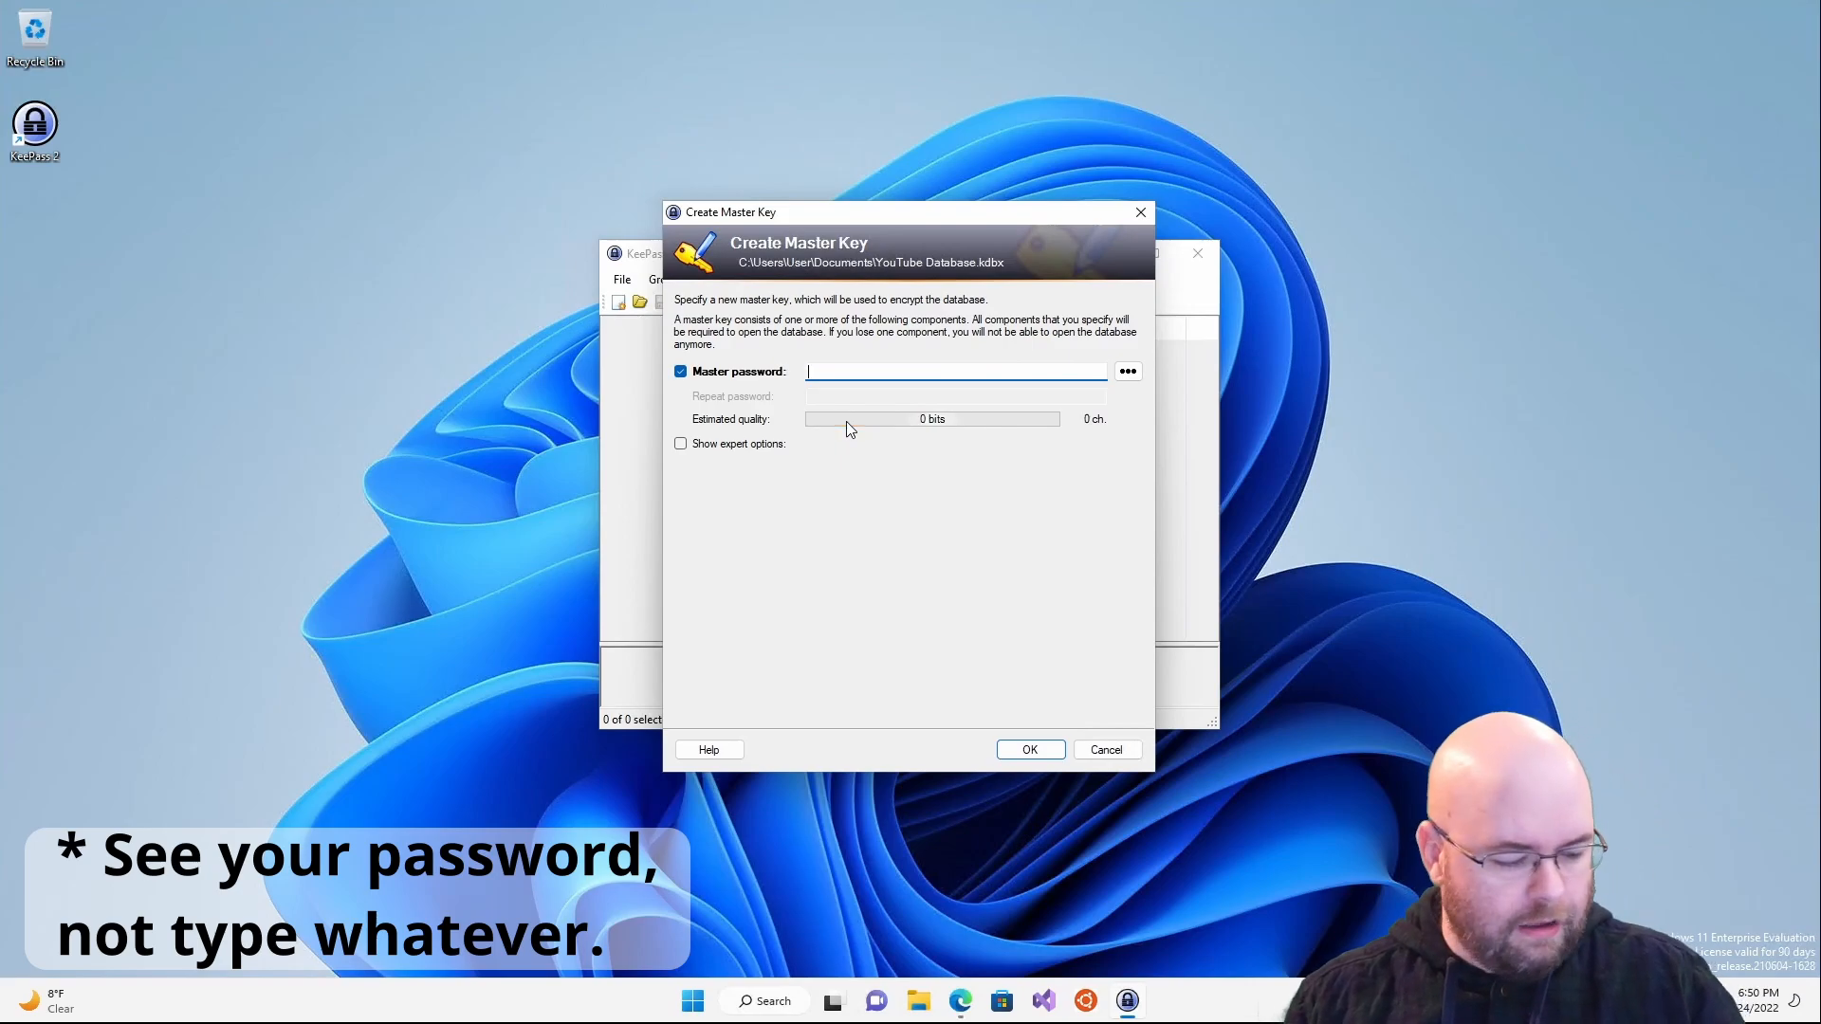
type("password")
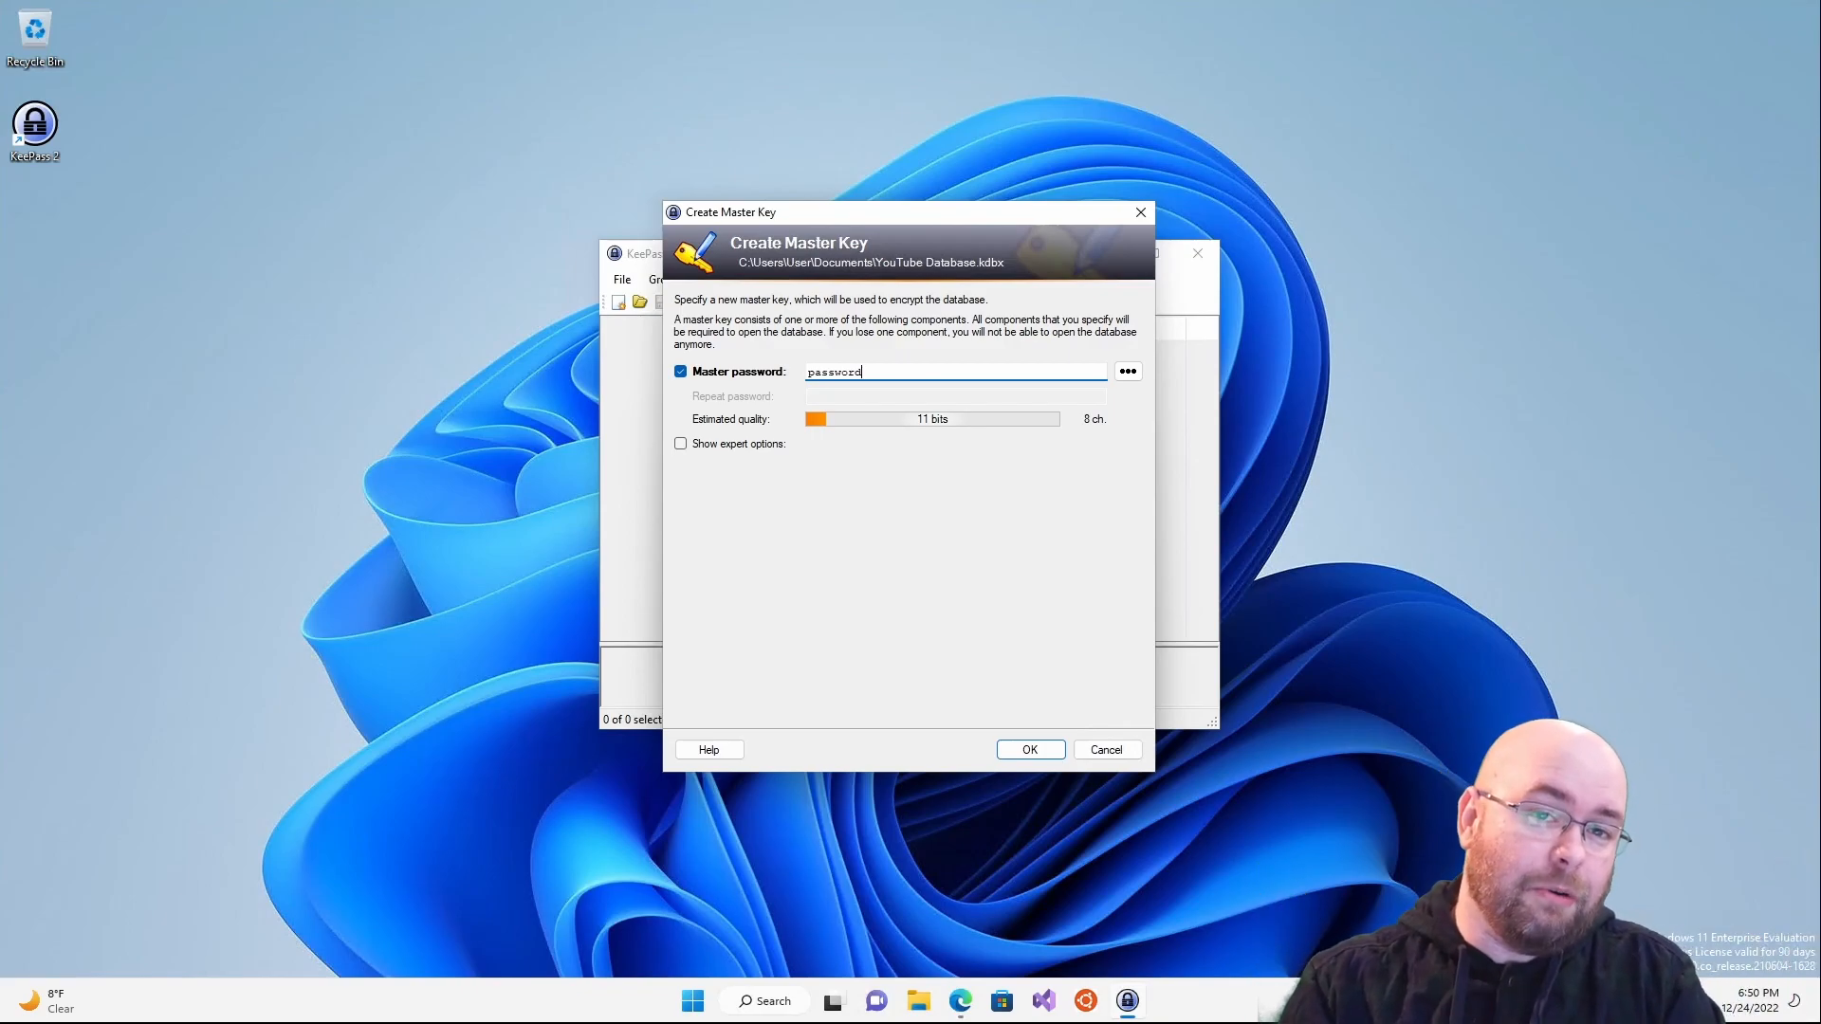
- Replace the trial master password with a 31-character sentence-style passphrase
double_click(844, 371)
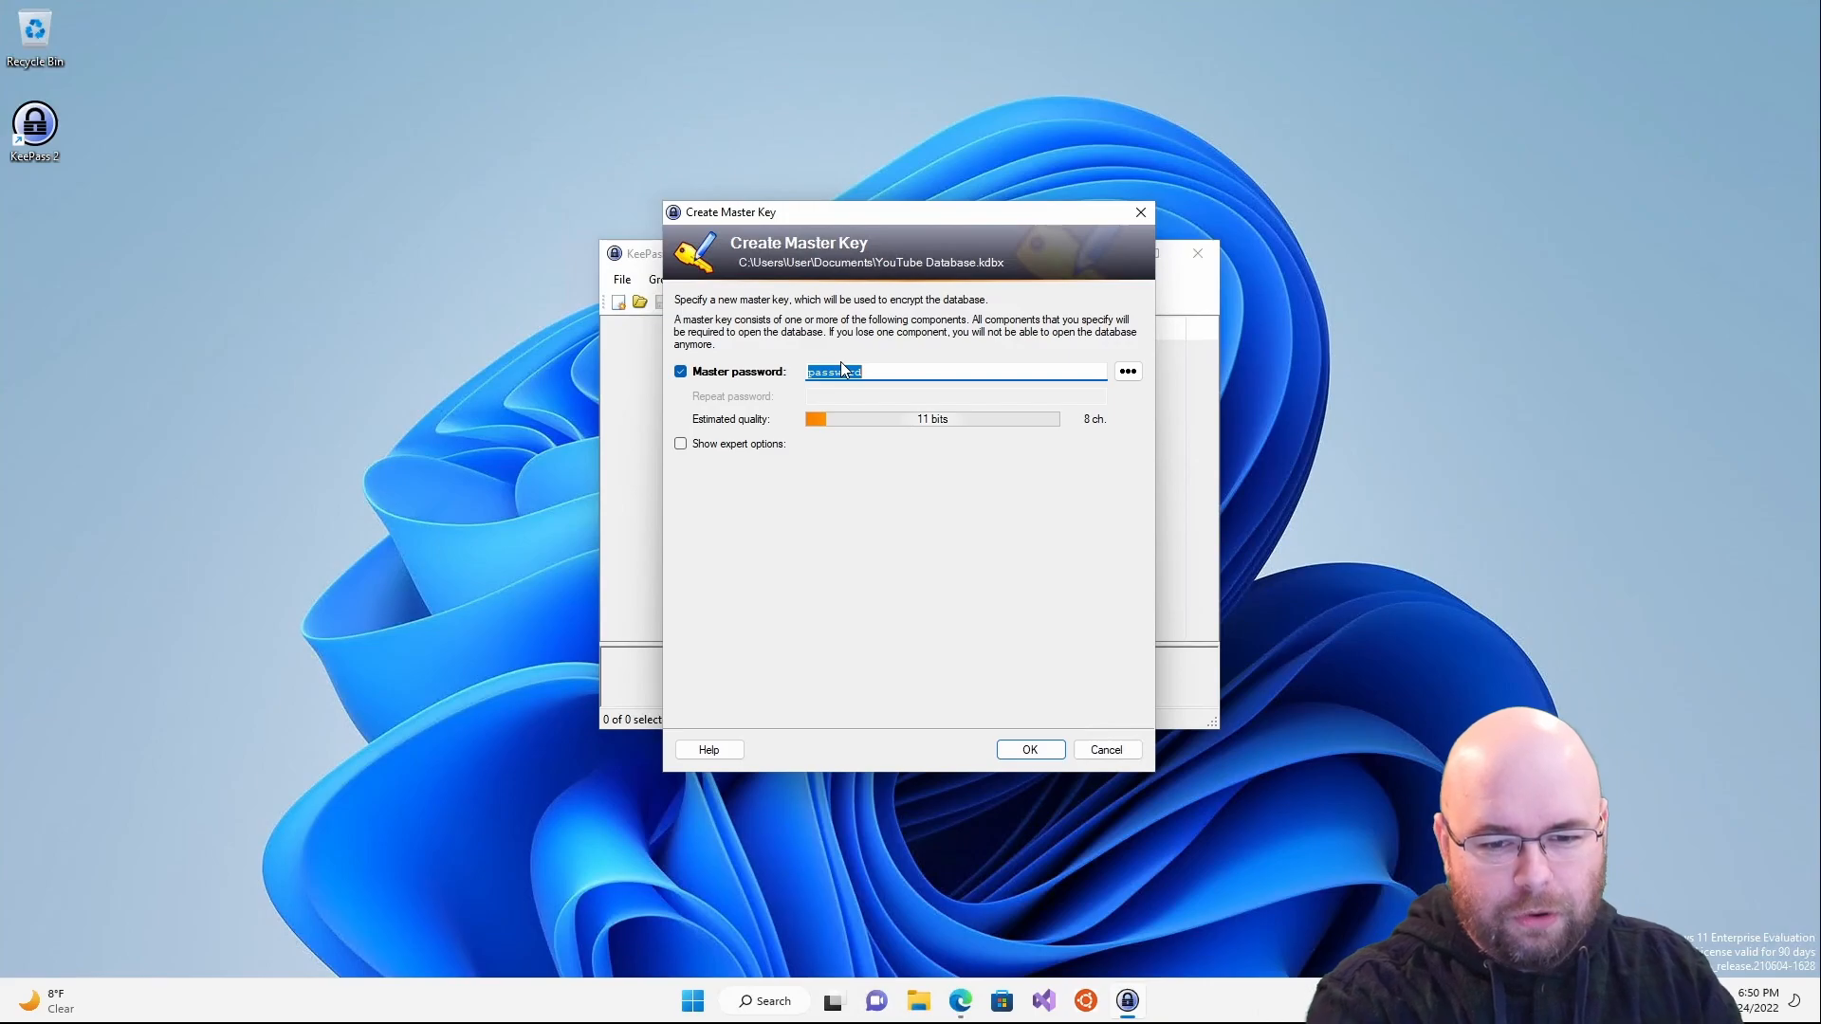
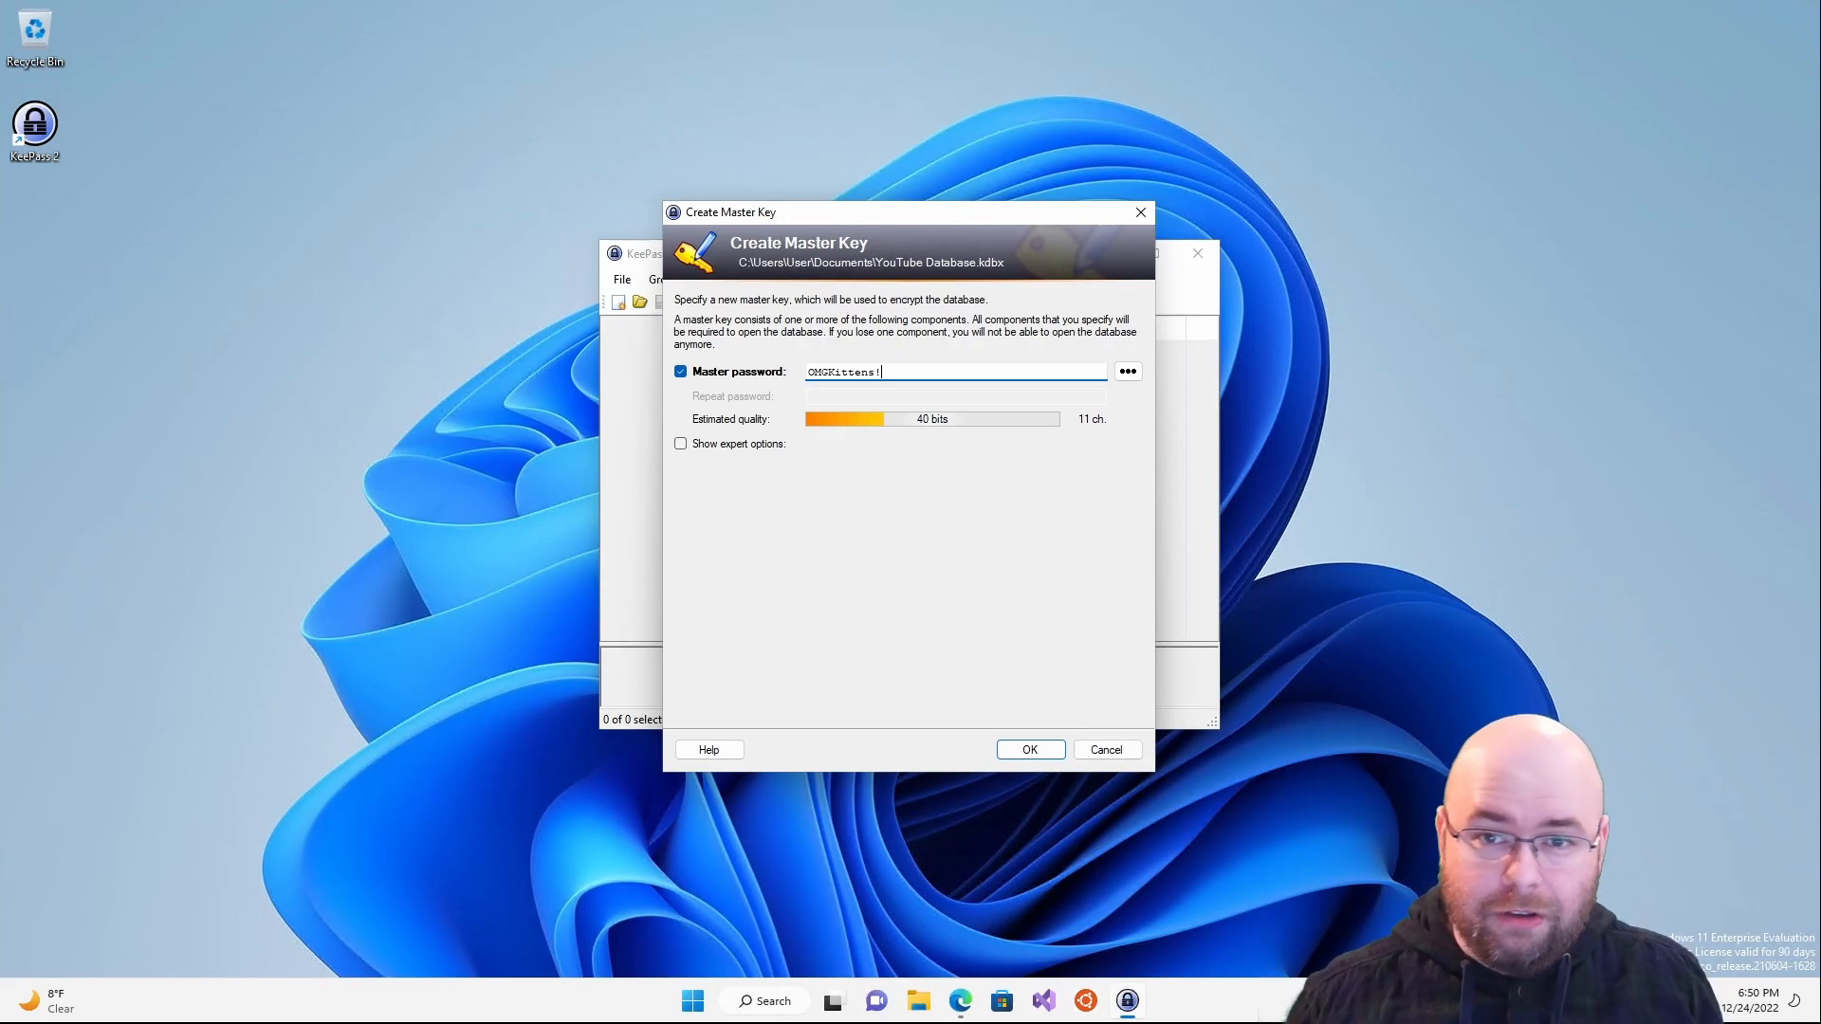
key("ctrl+a")
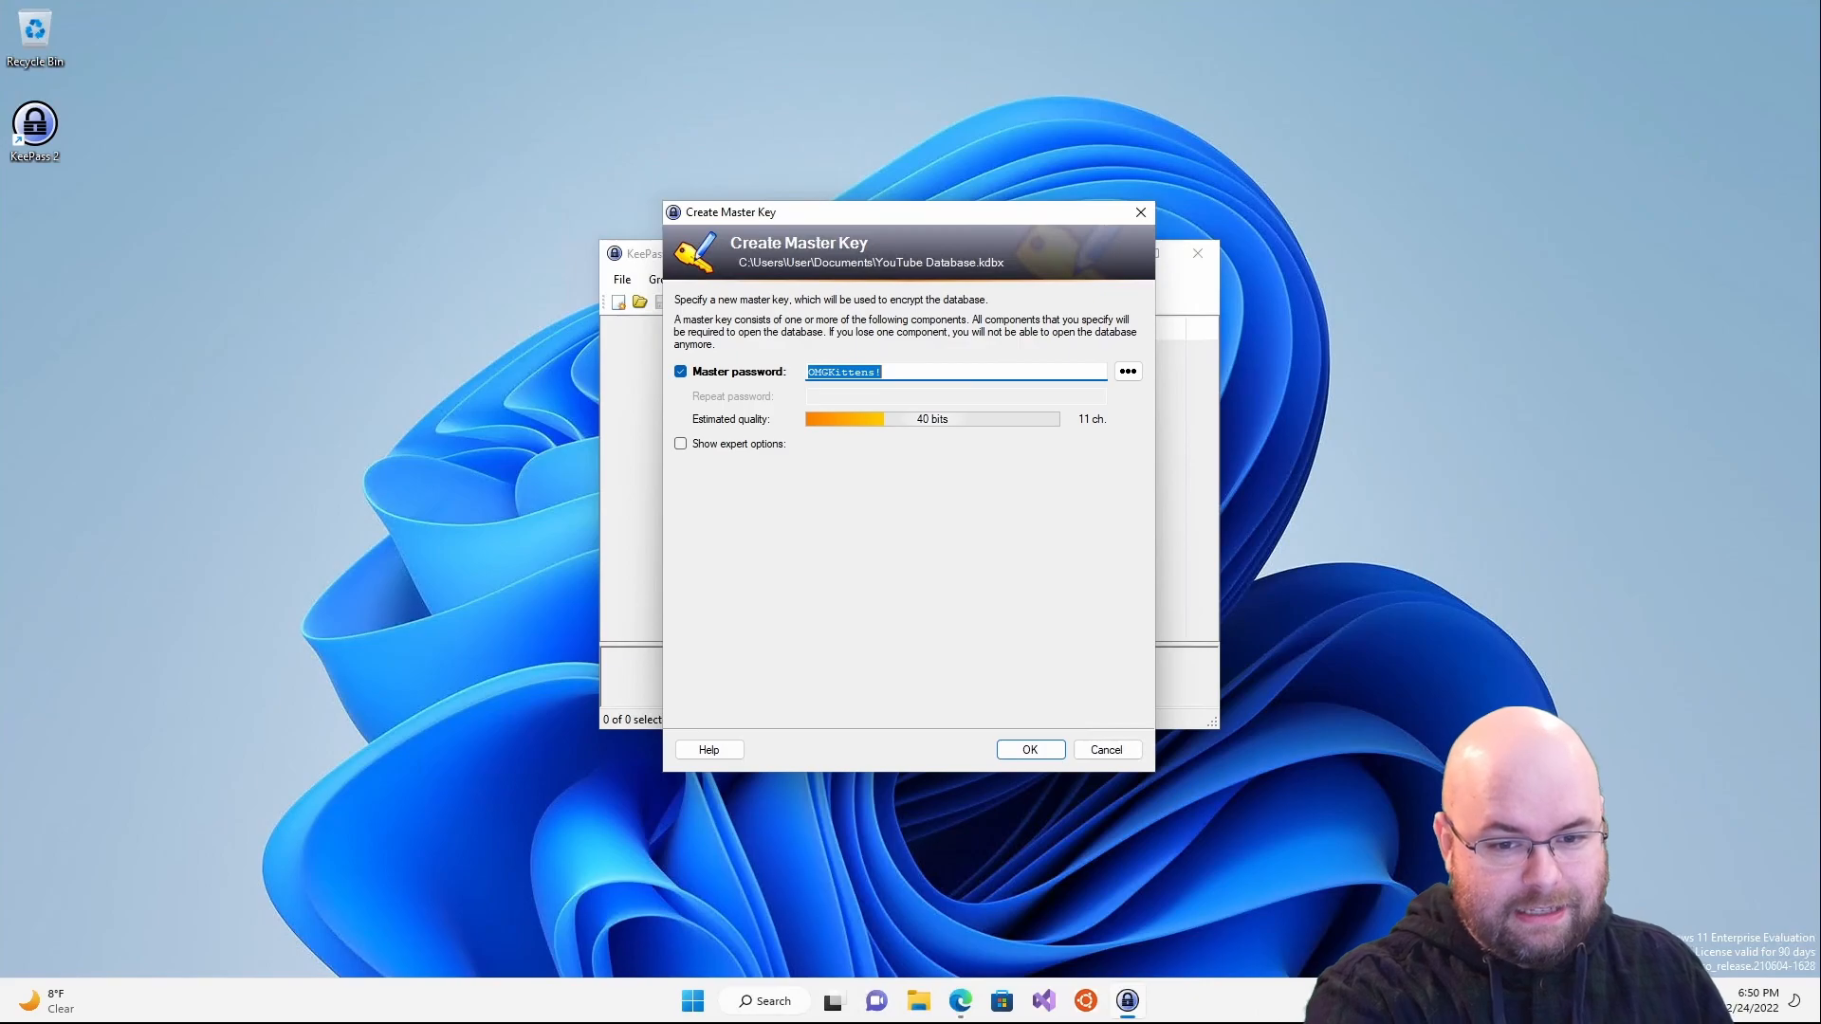
key("BackSpace")
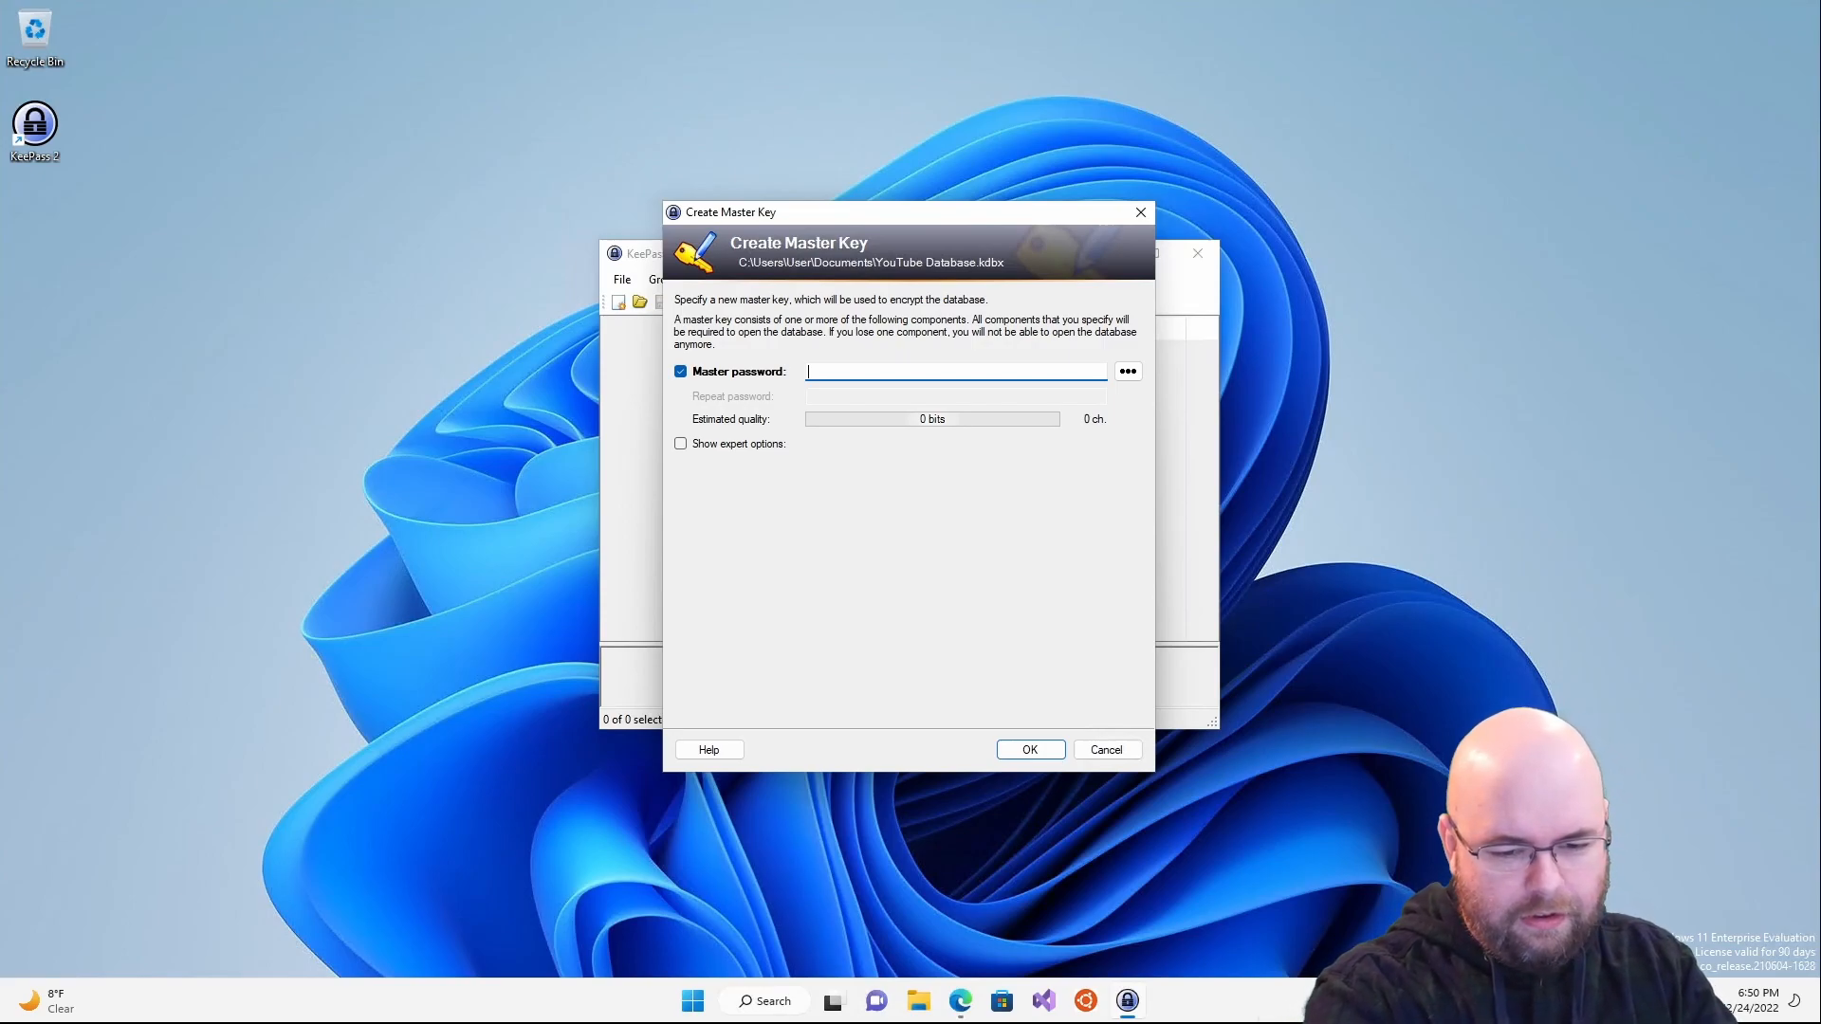
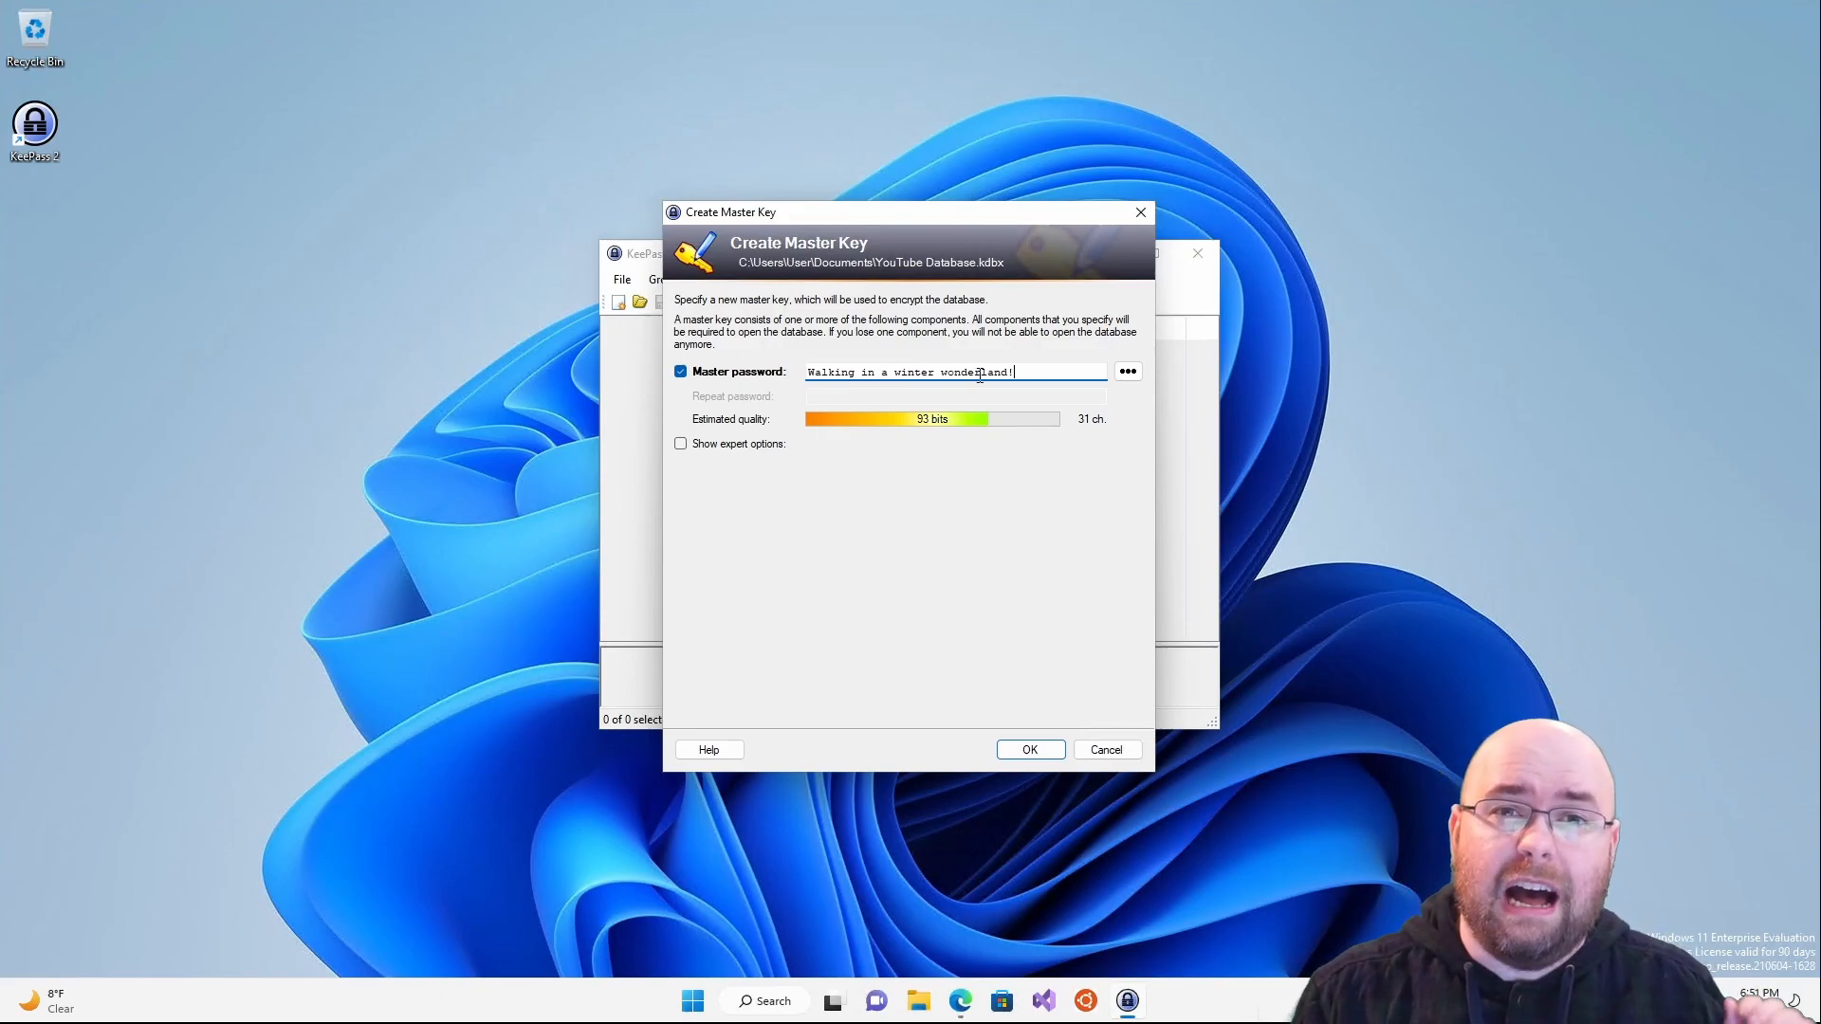
- Edit the passphrase, swapping in digits and pluralising the last word, reaching 33 characters
left_click_drag(955, 376, 950, 379)
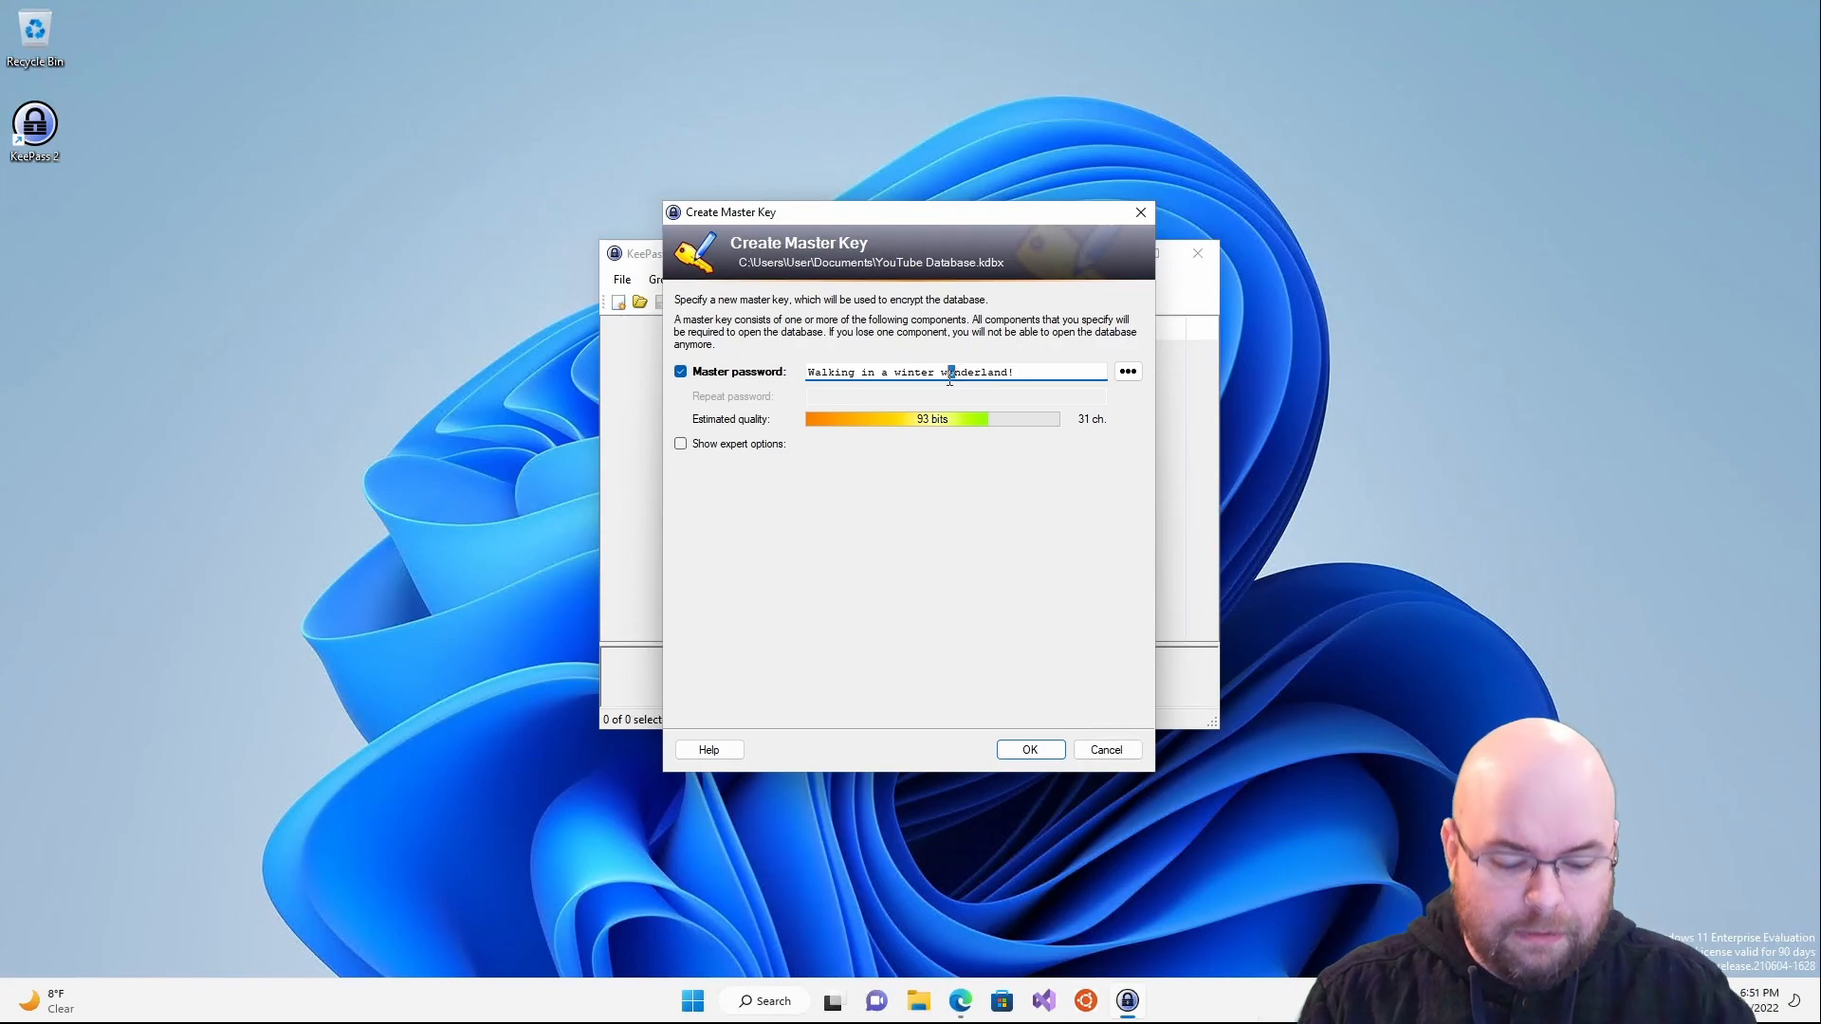
type("0")
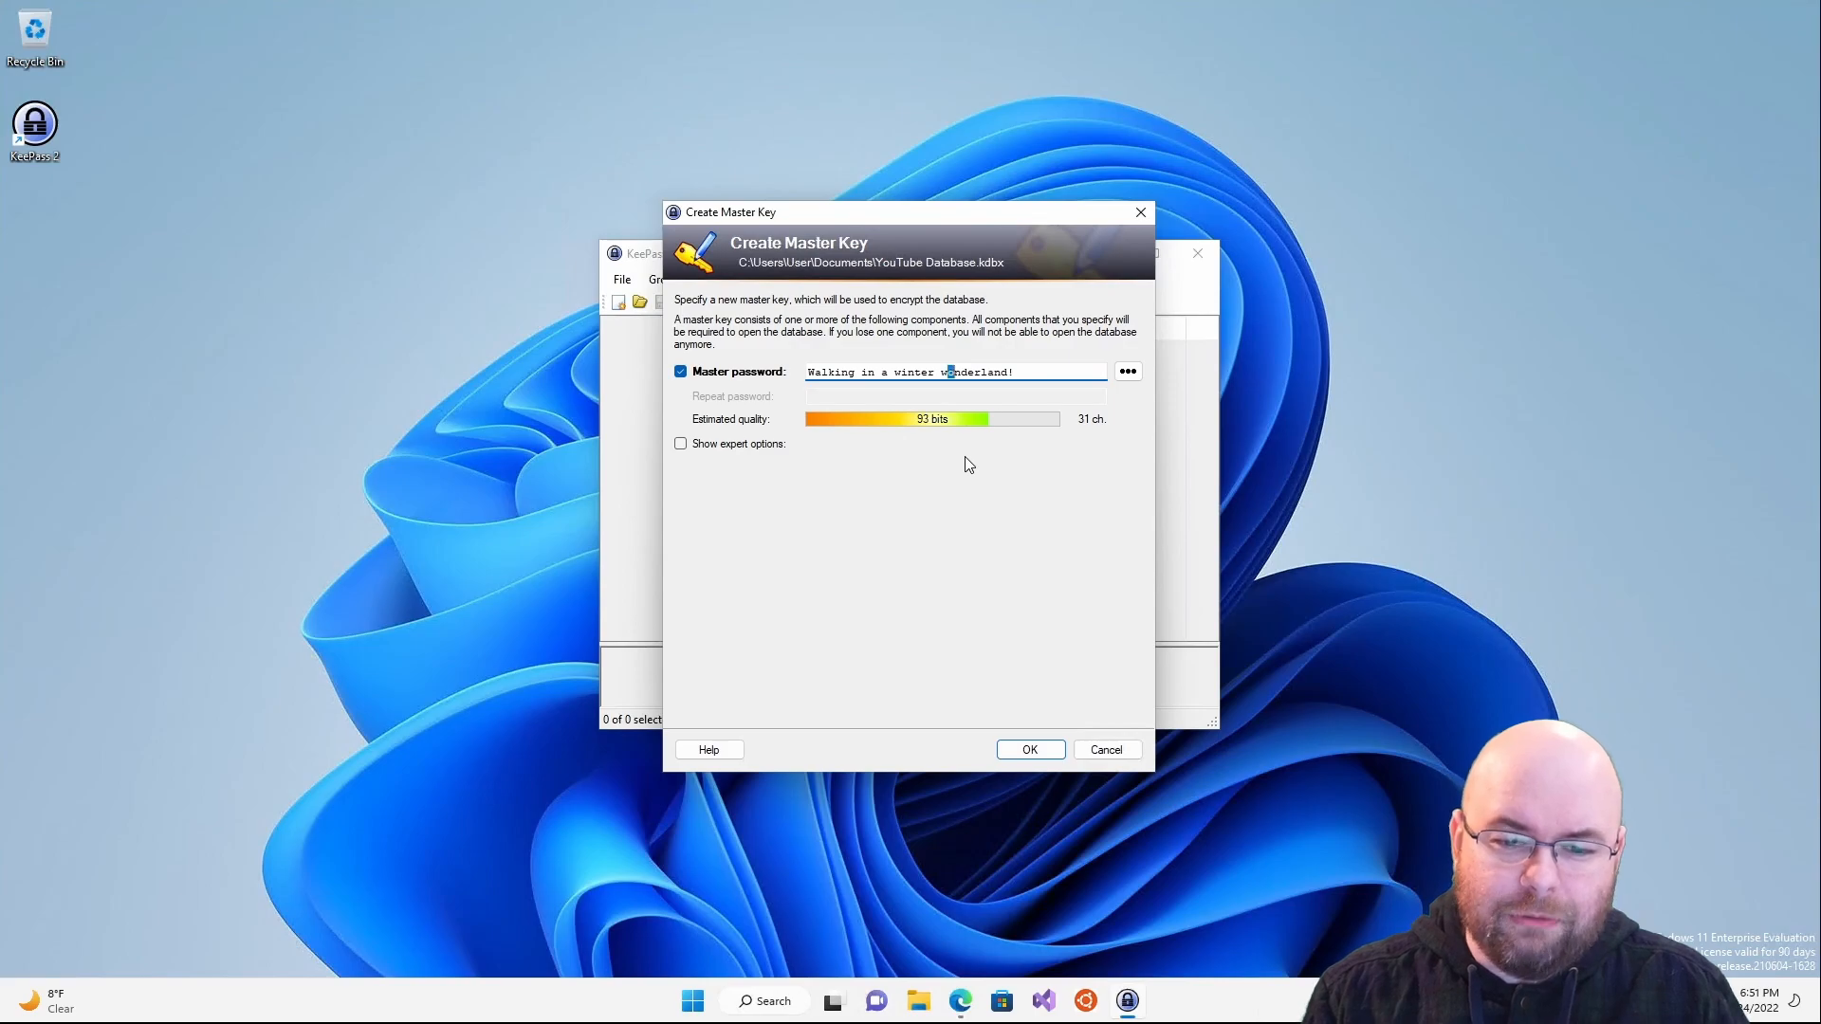
left_click(1017, 373)
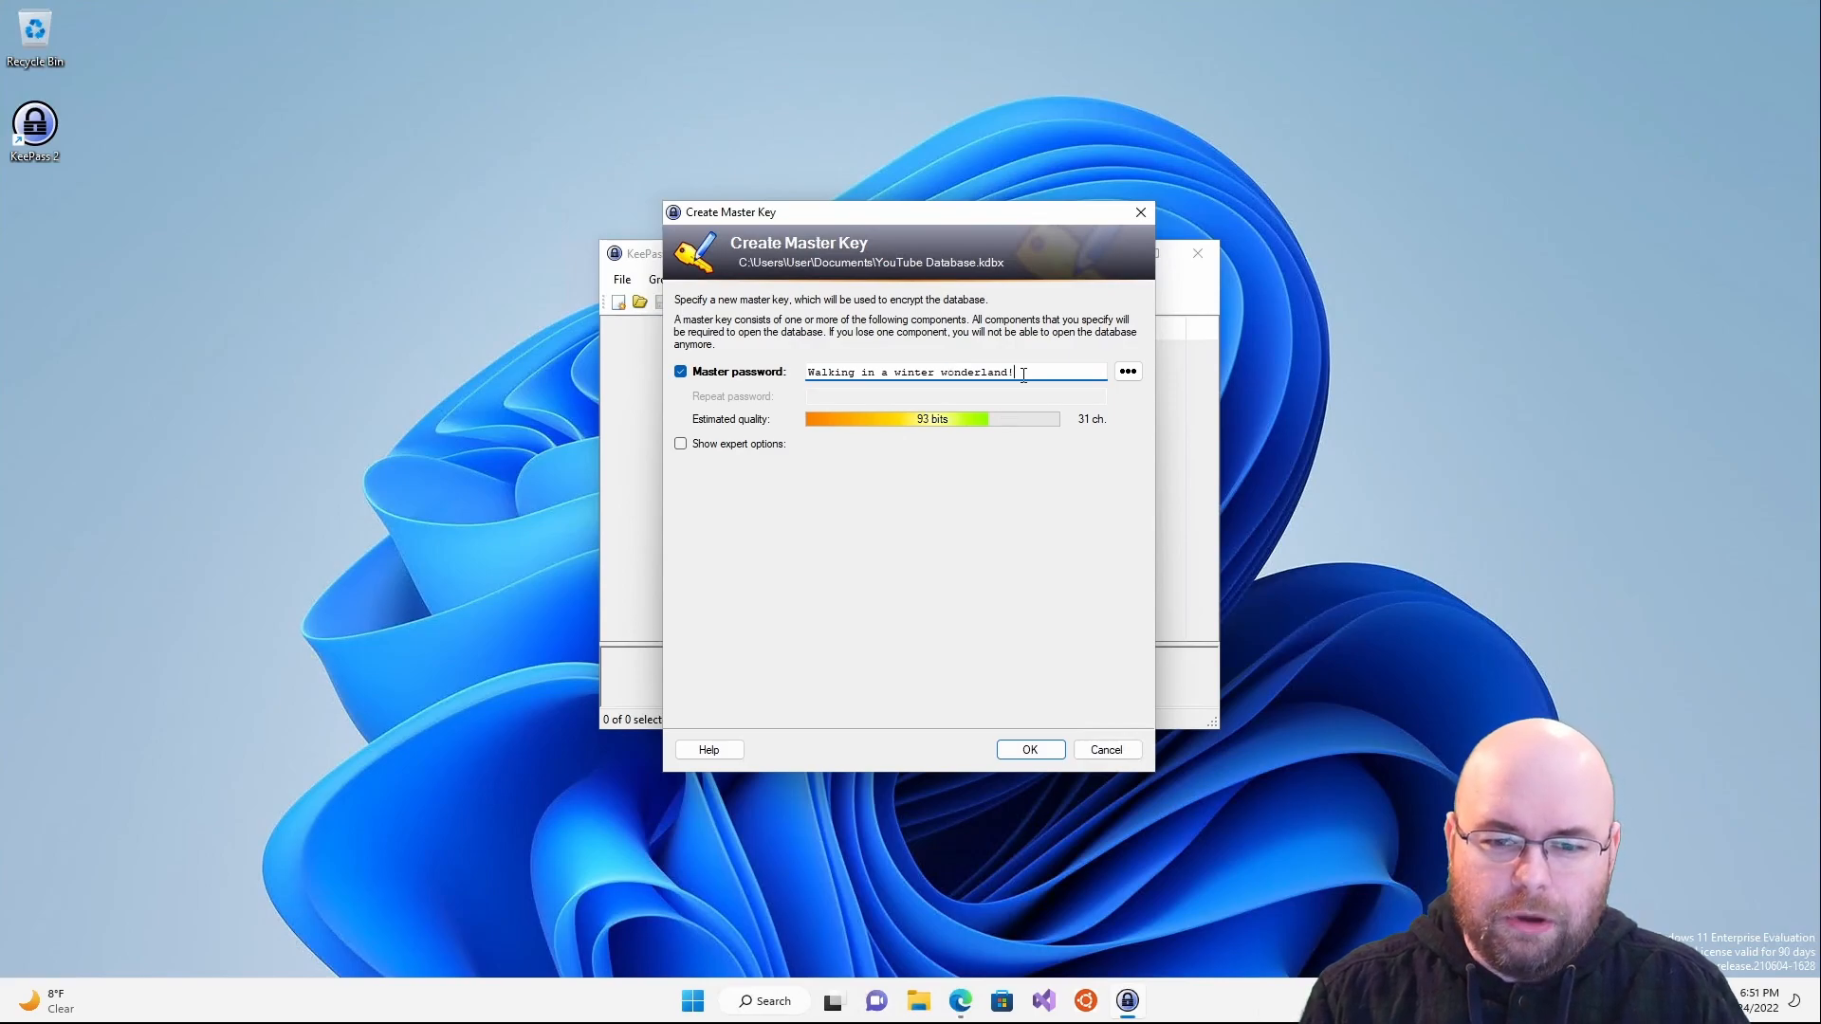
left_click_drag(879, 376, 889, 373)
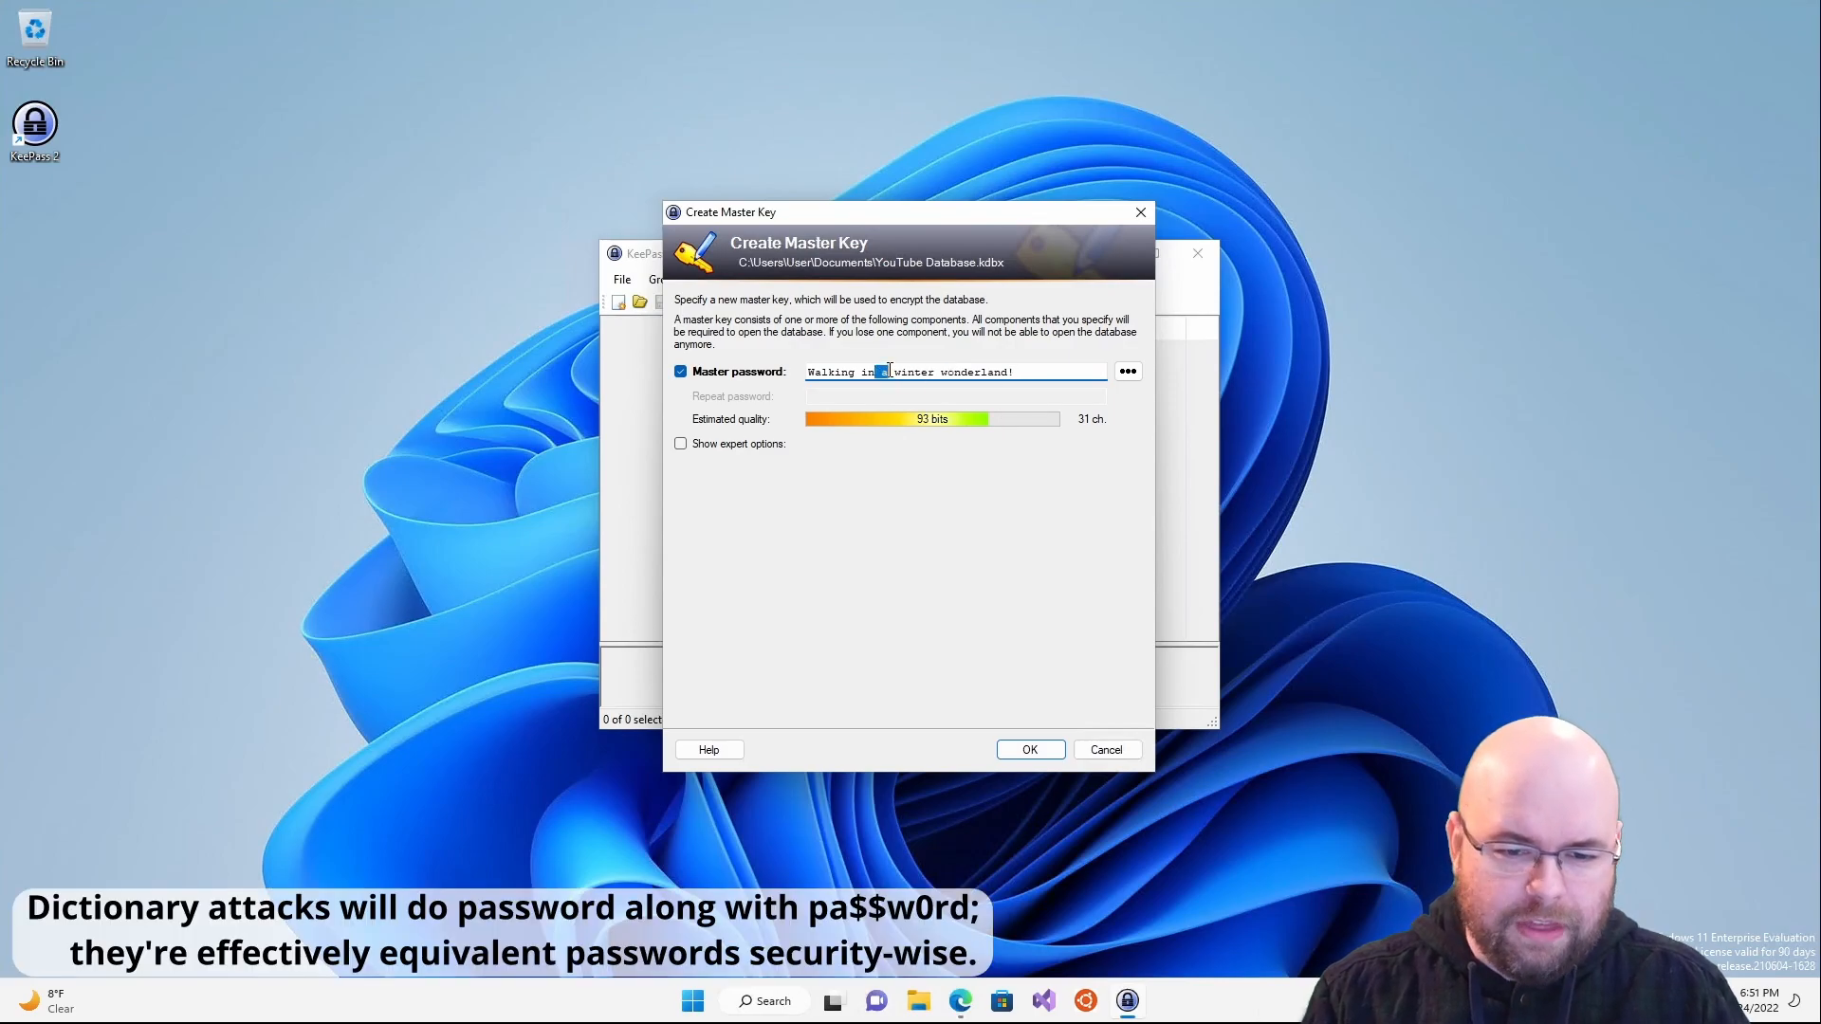
type("17")
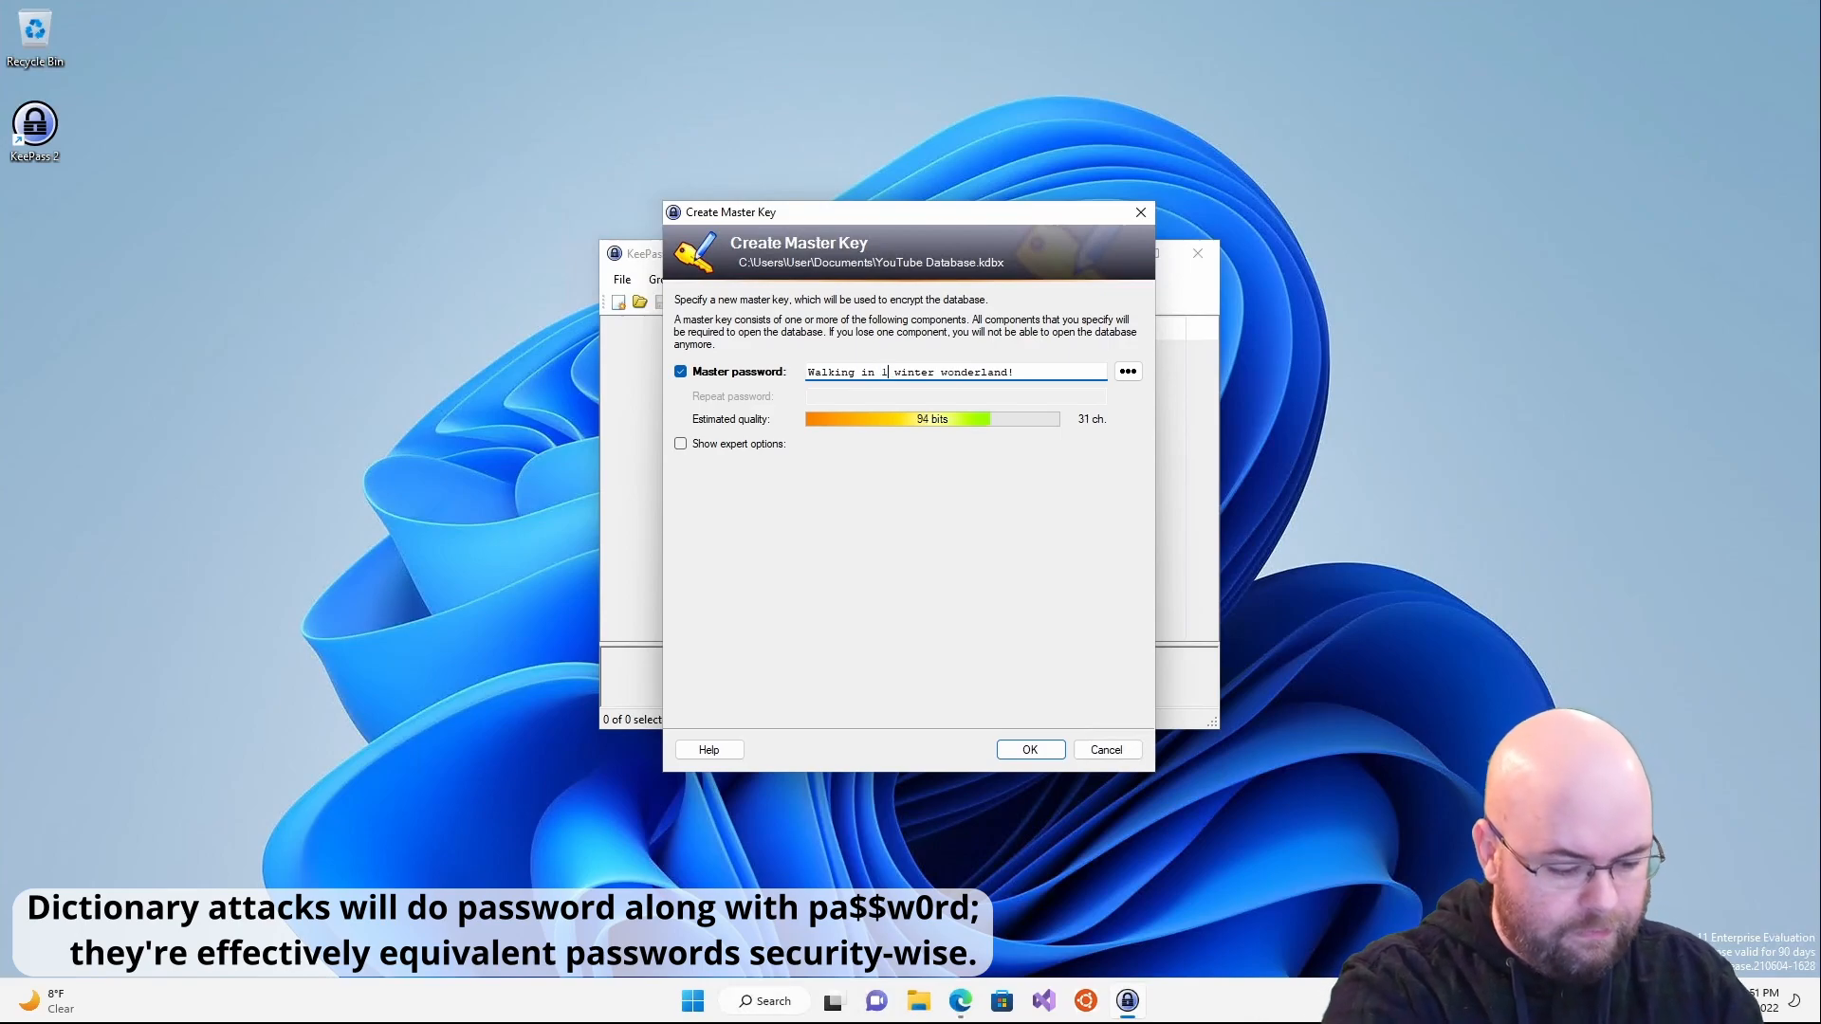
left_click(1011, 372)
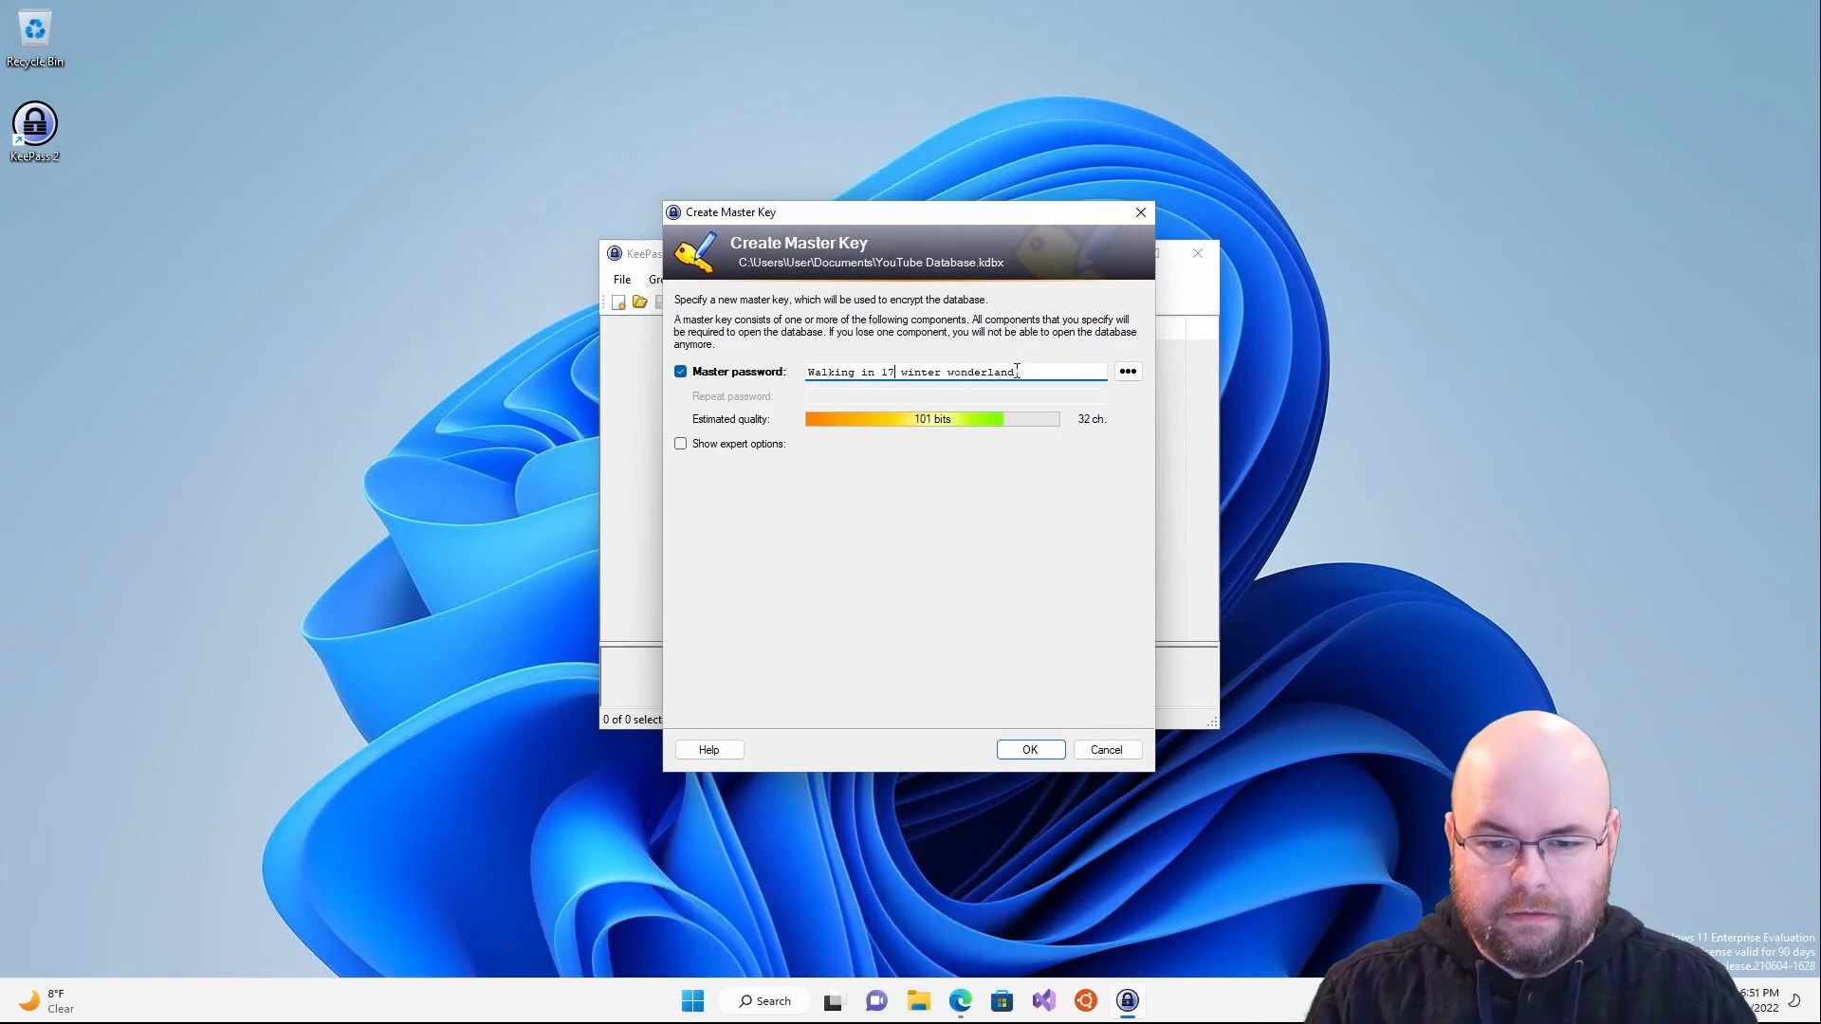
key("Right")
type("s")
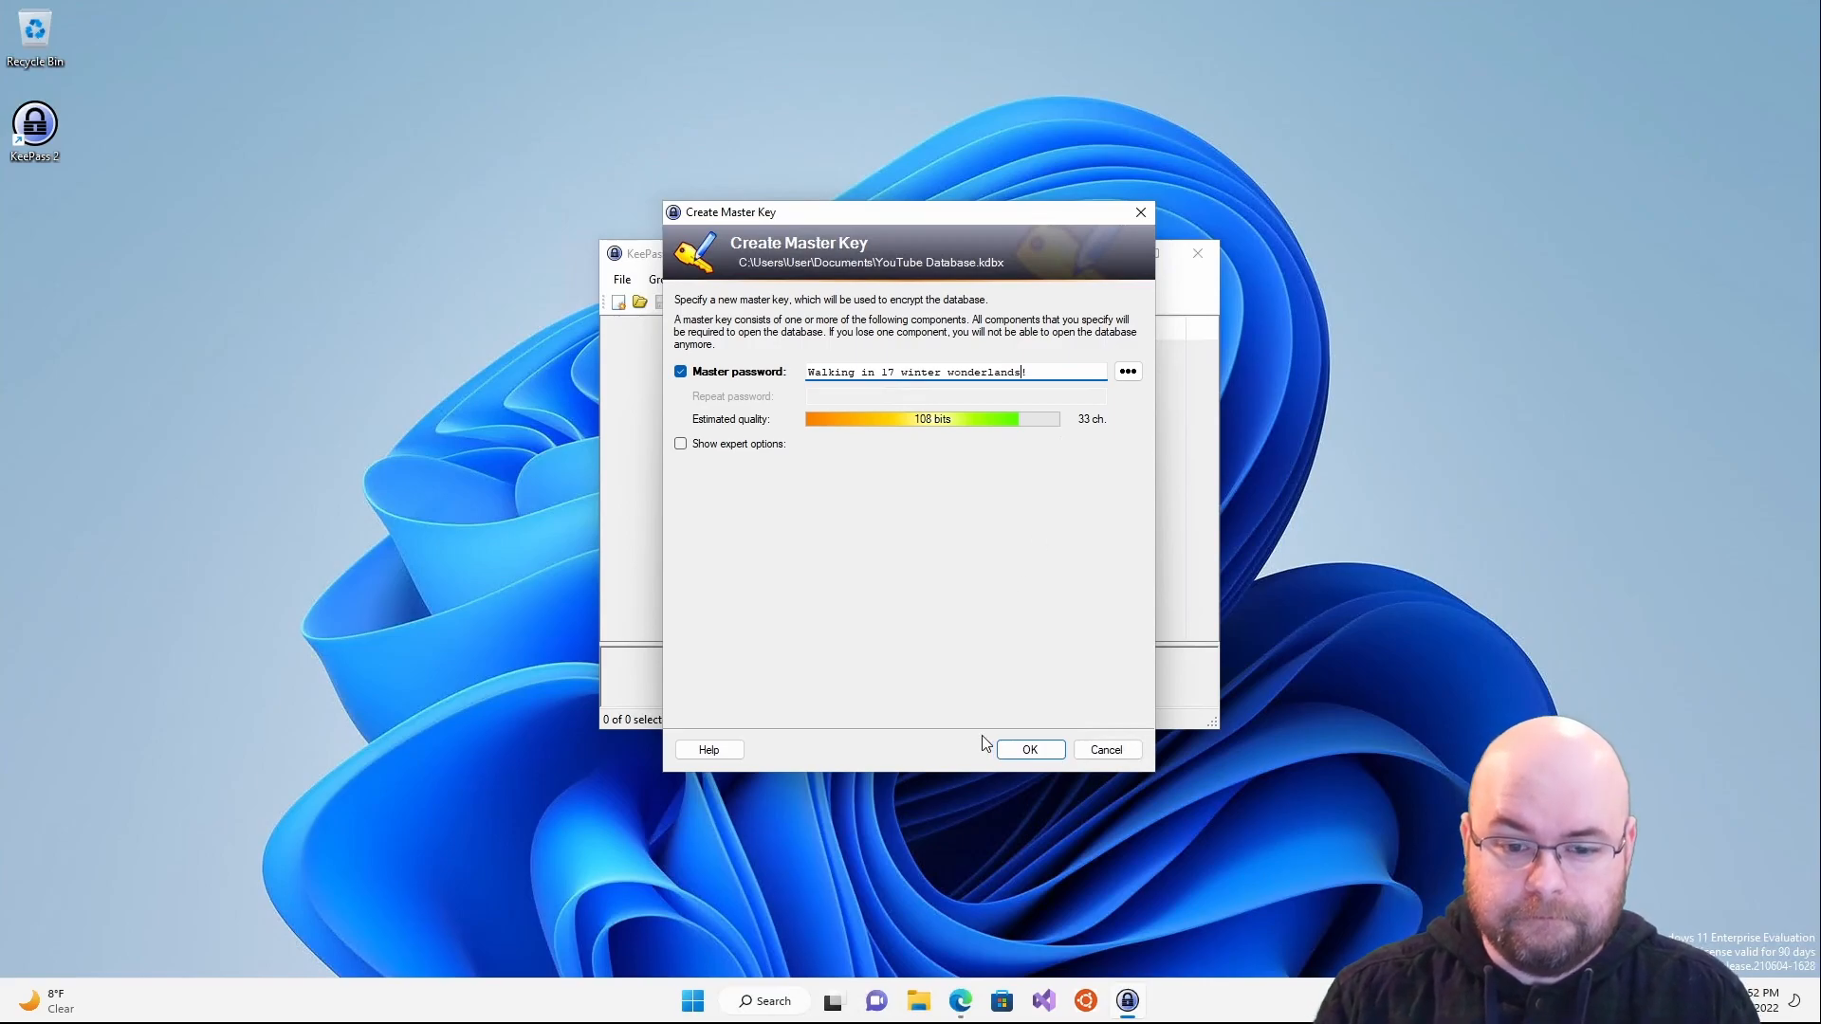
- Try adding a key file in the expert options, then remove it and accept the password-only master key
left_click(729, 446)
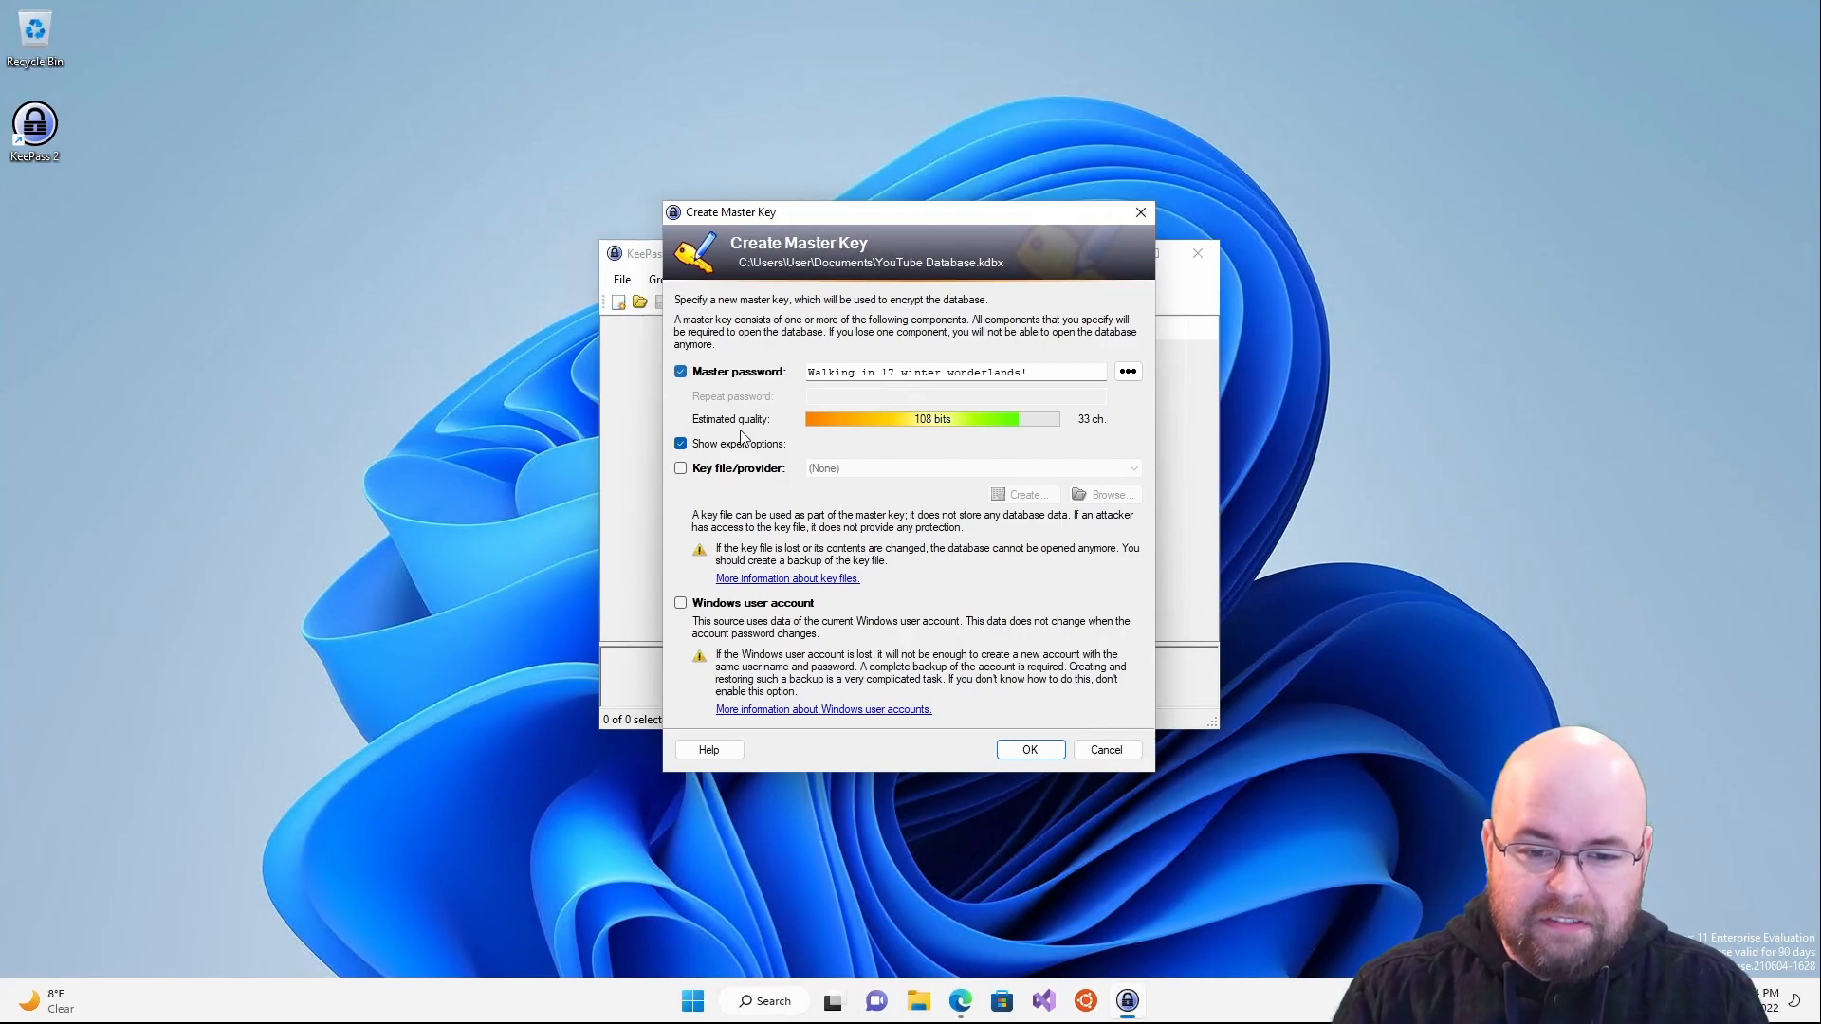
left_click(736, 477)
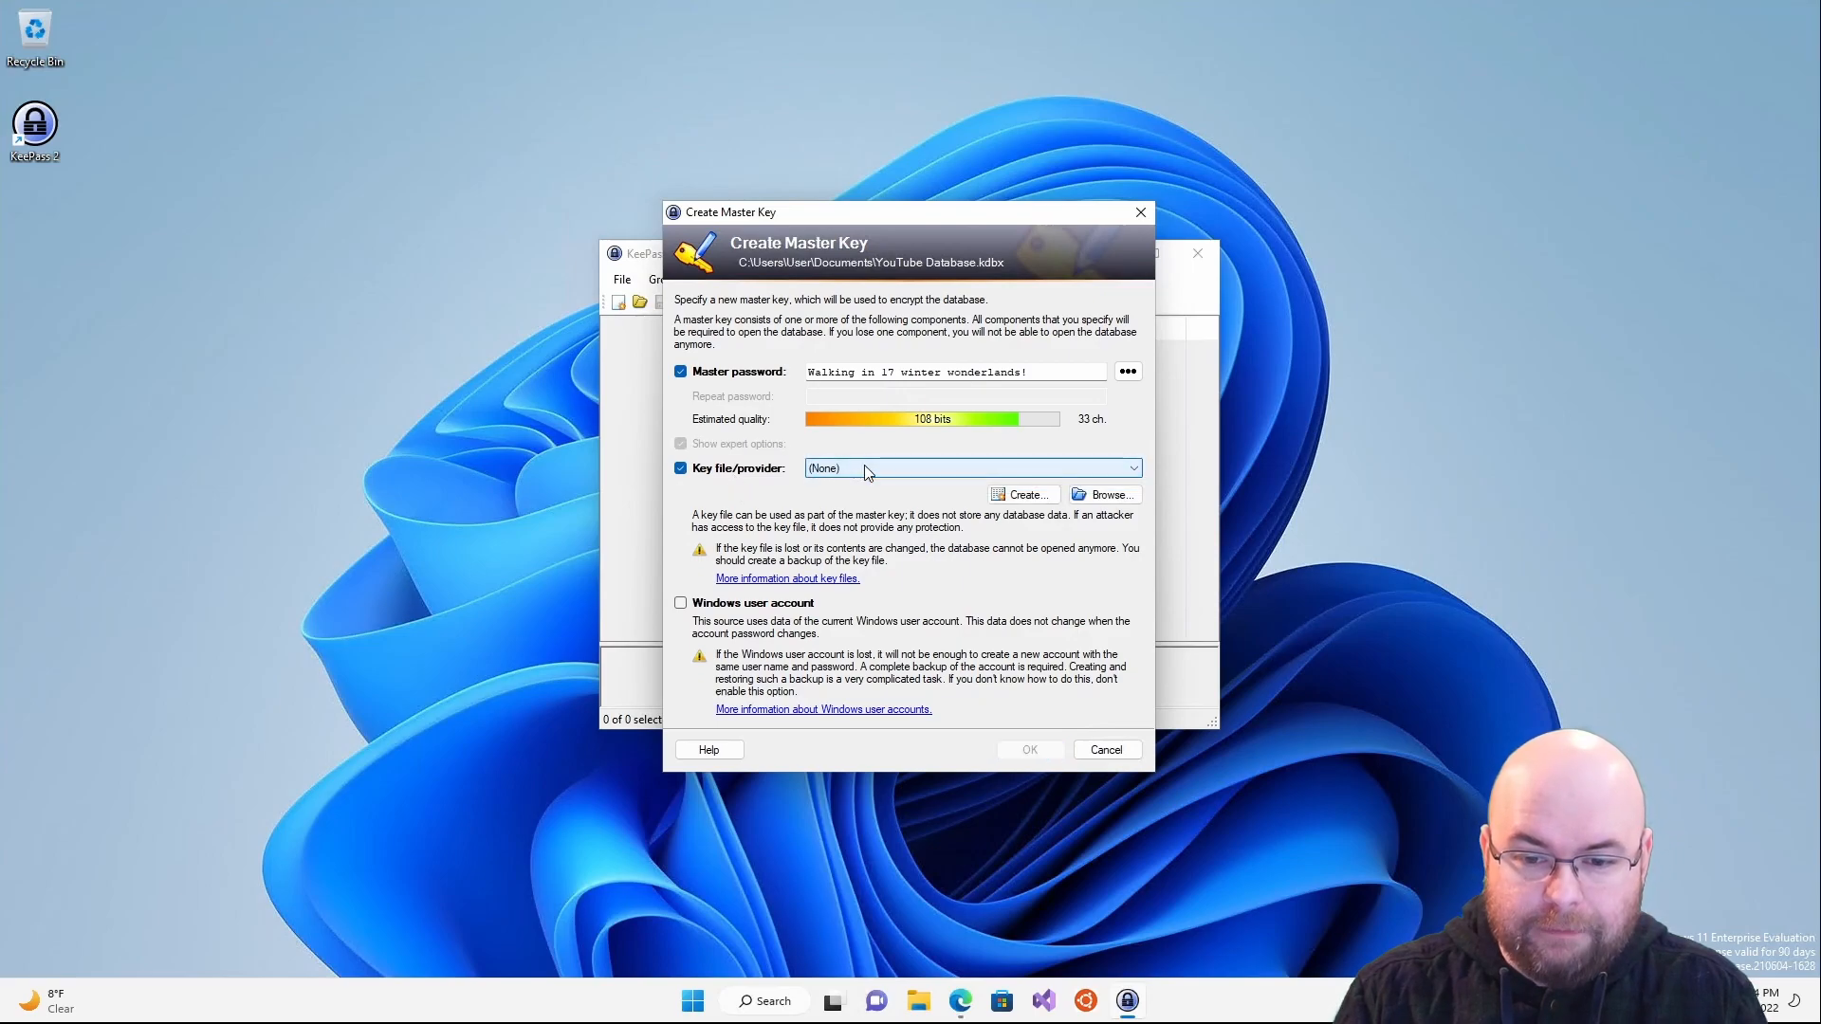
left_click(728, 474)
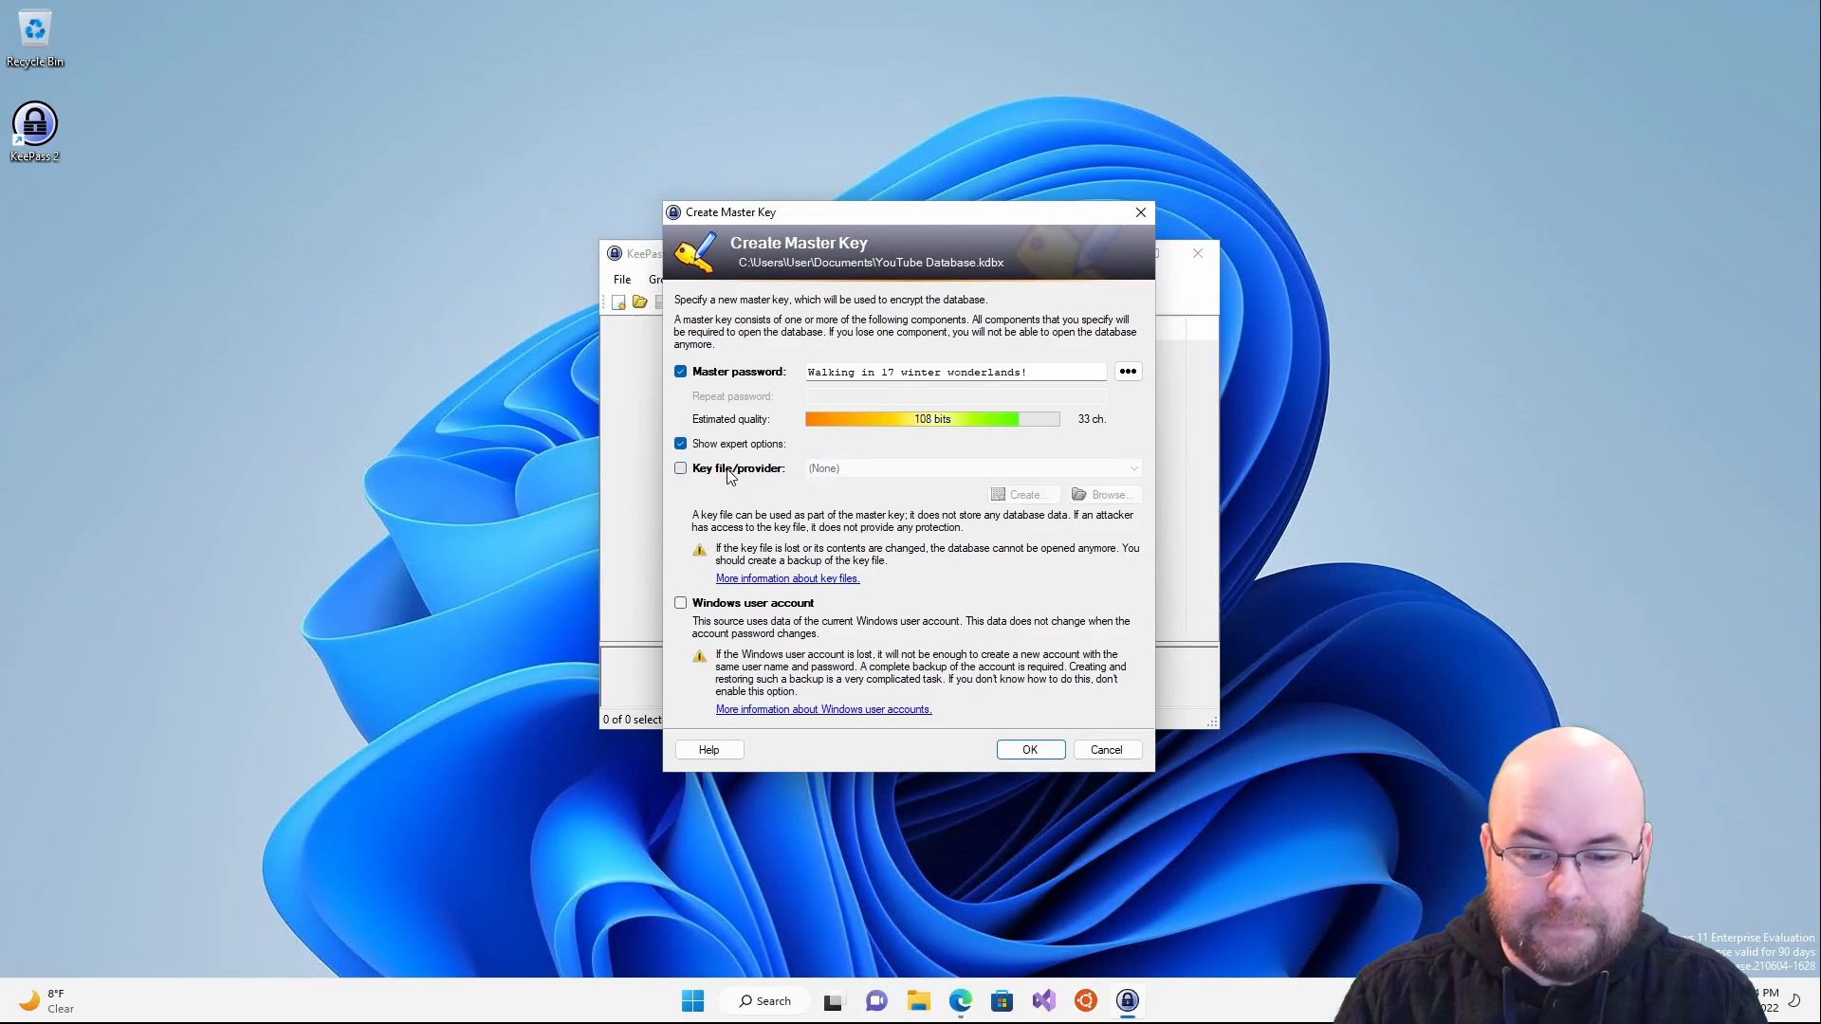
left_click(738, 446)
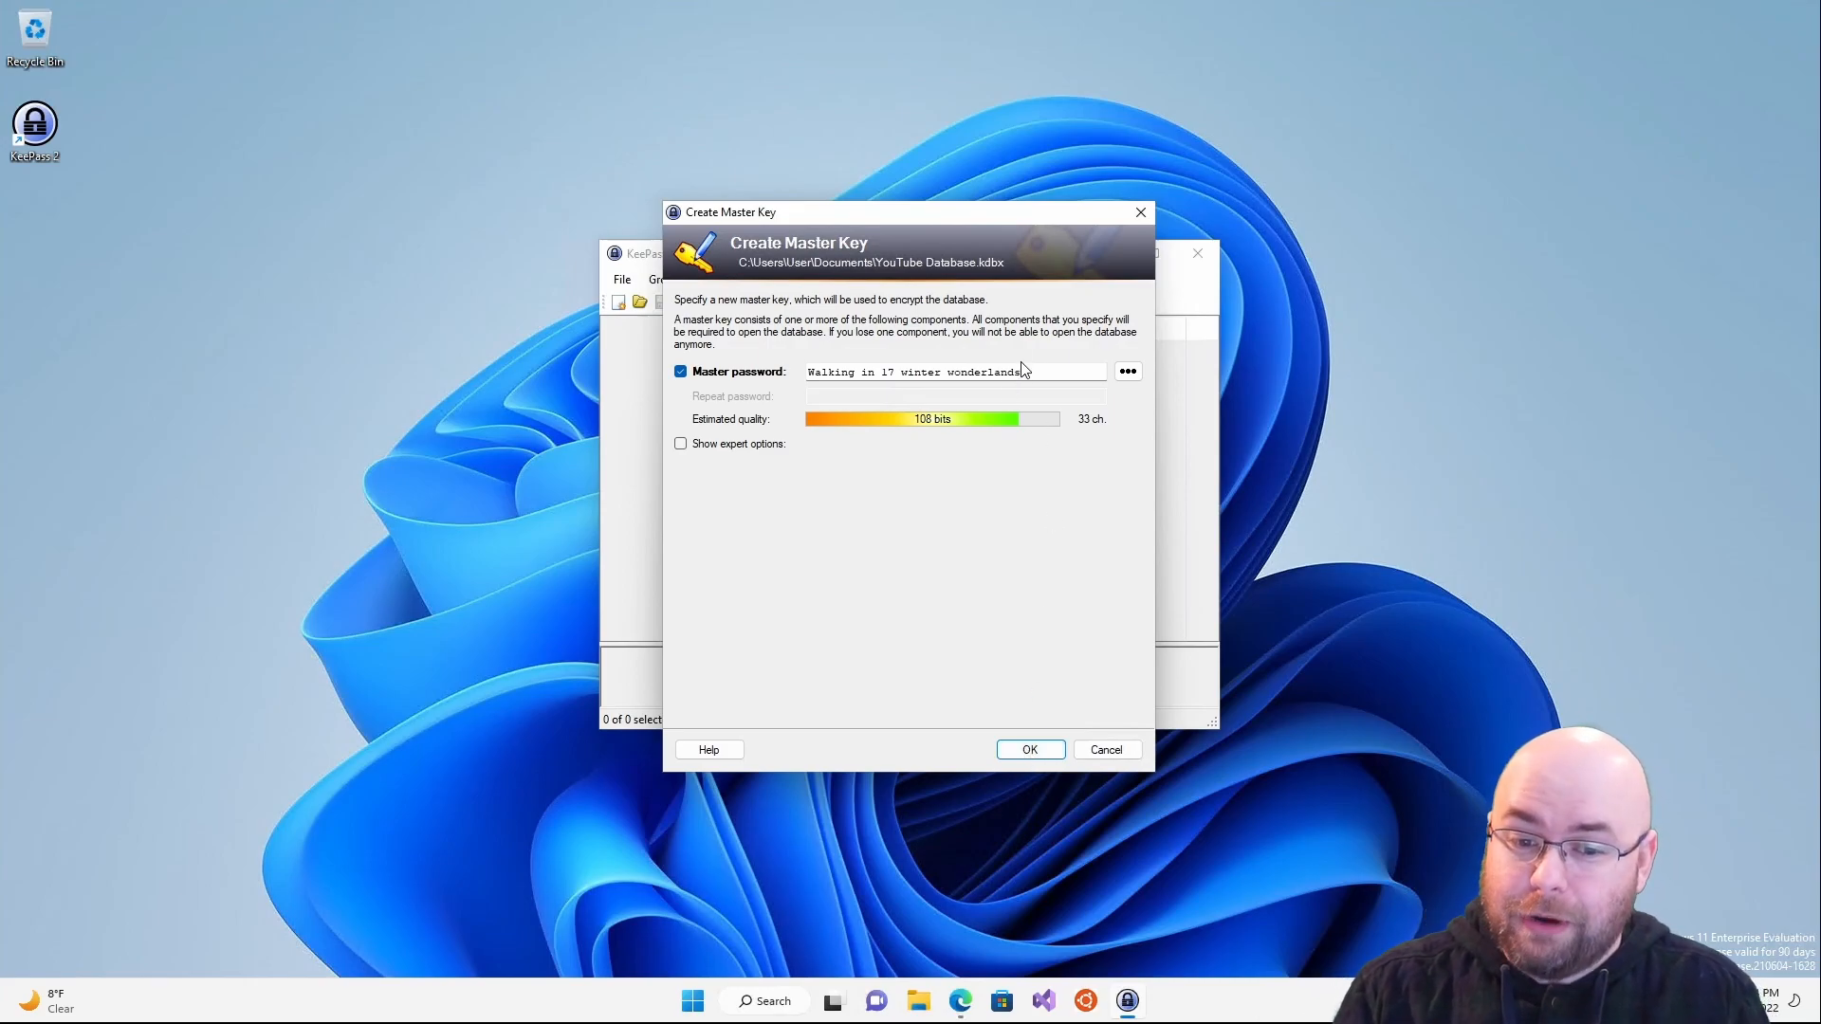
left_click(1030, 750)
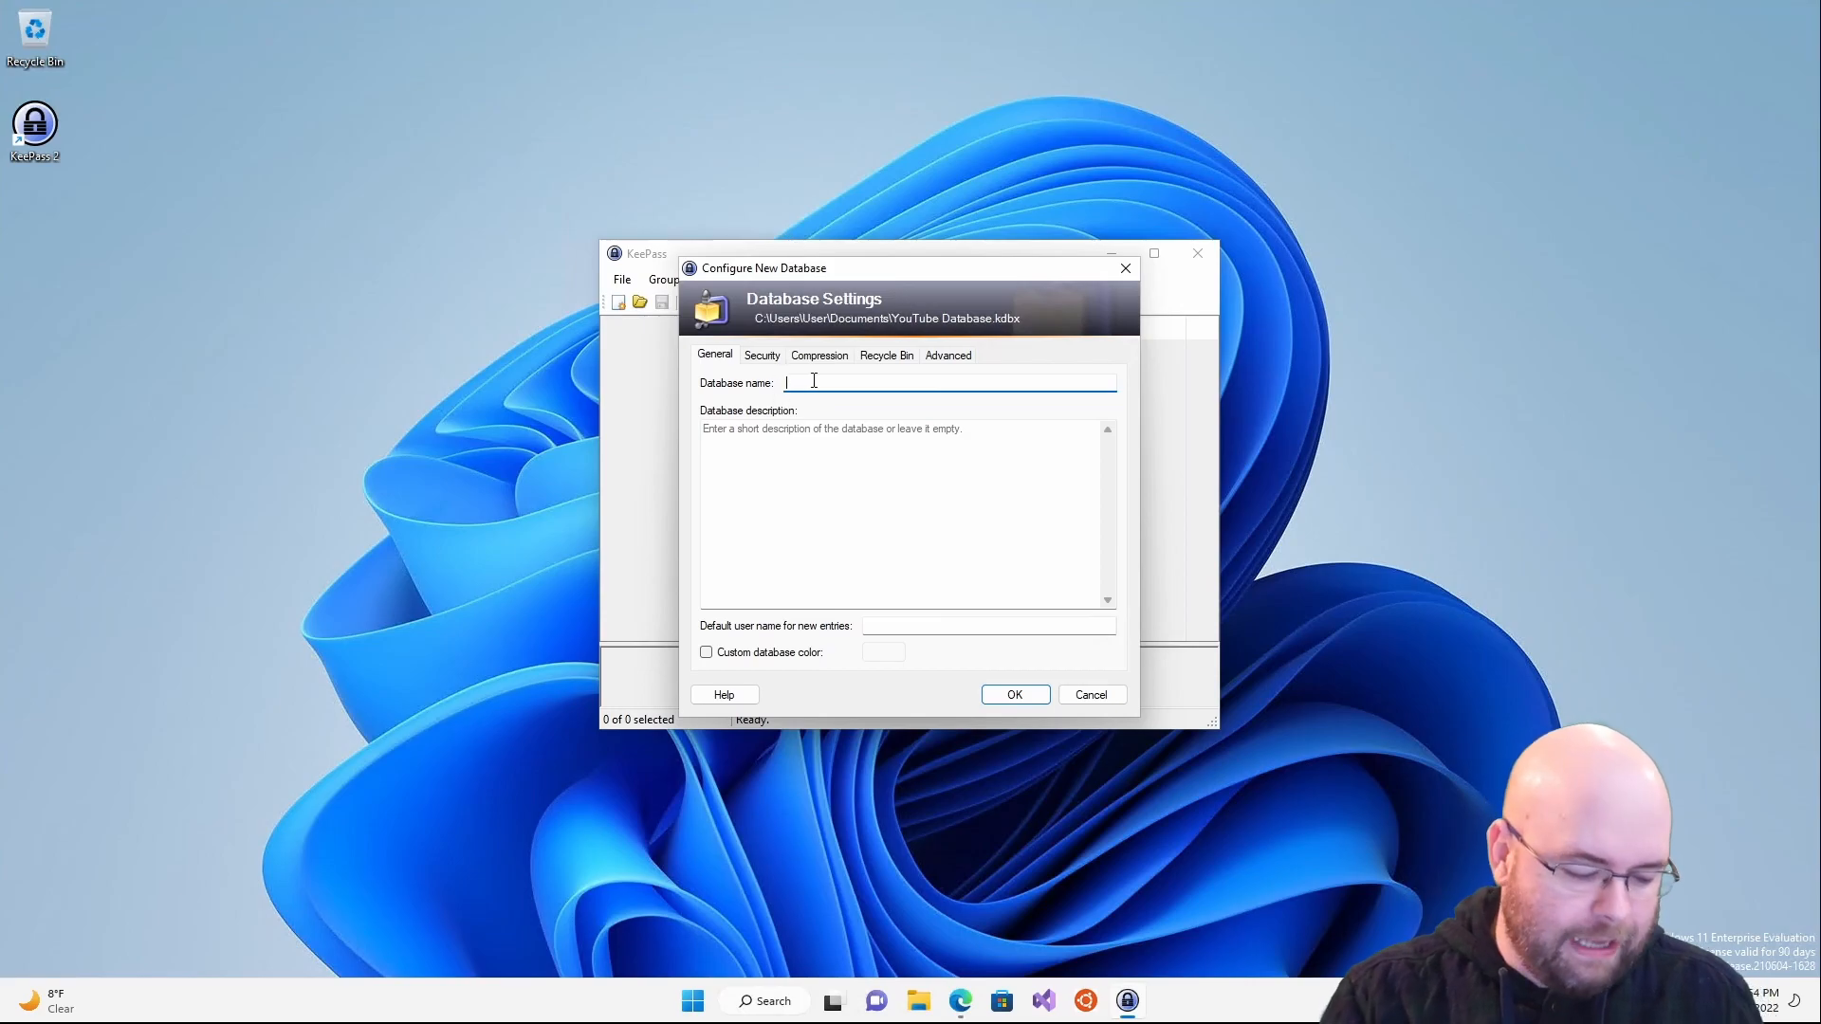
- Name the database 'YouTube Example Database', set default user name YouTubeUser, and review the Security tab
type("You")
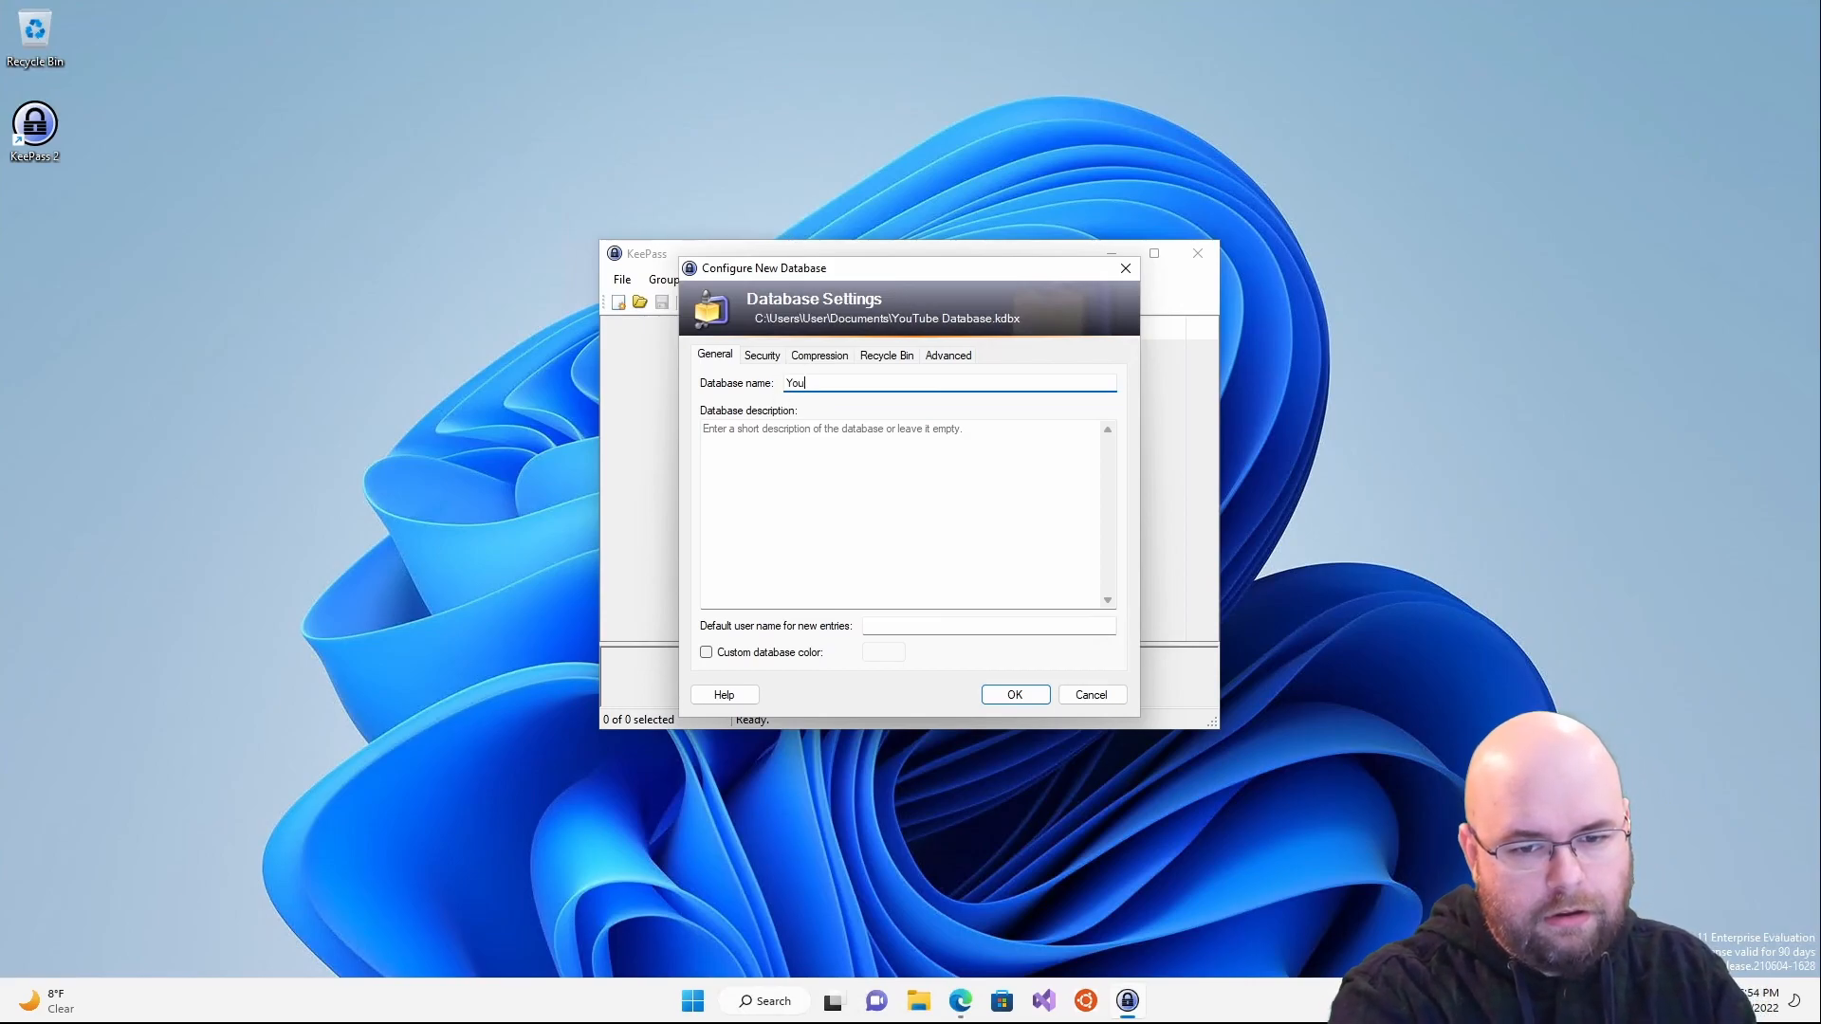
type("Tube Example Database")
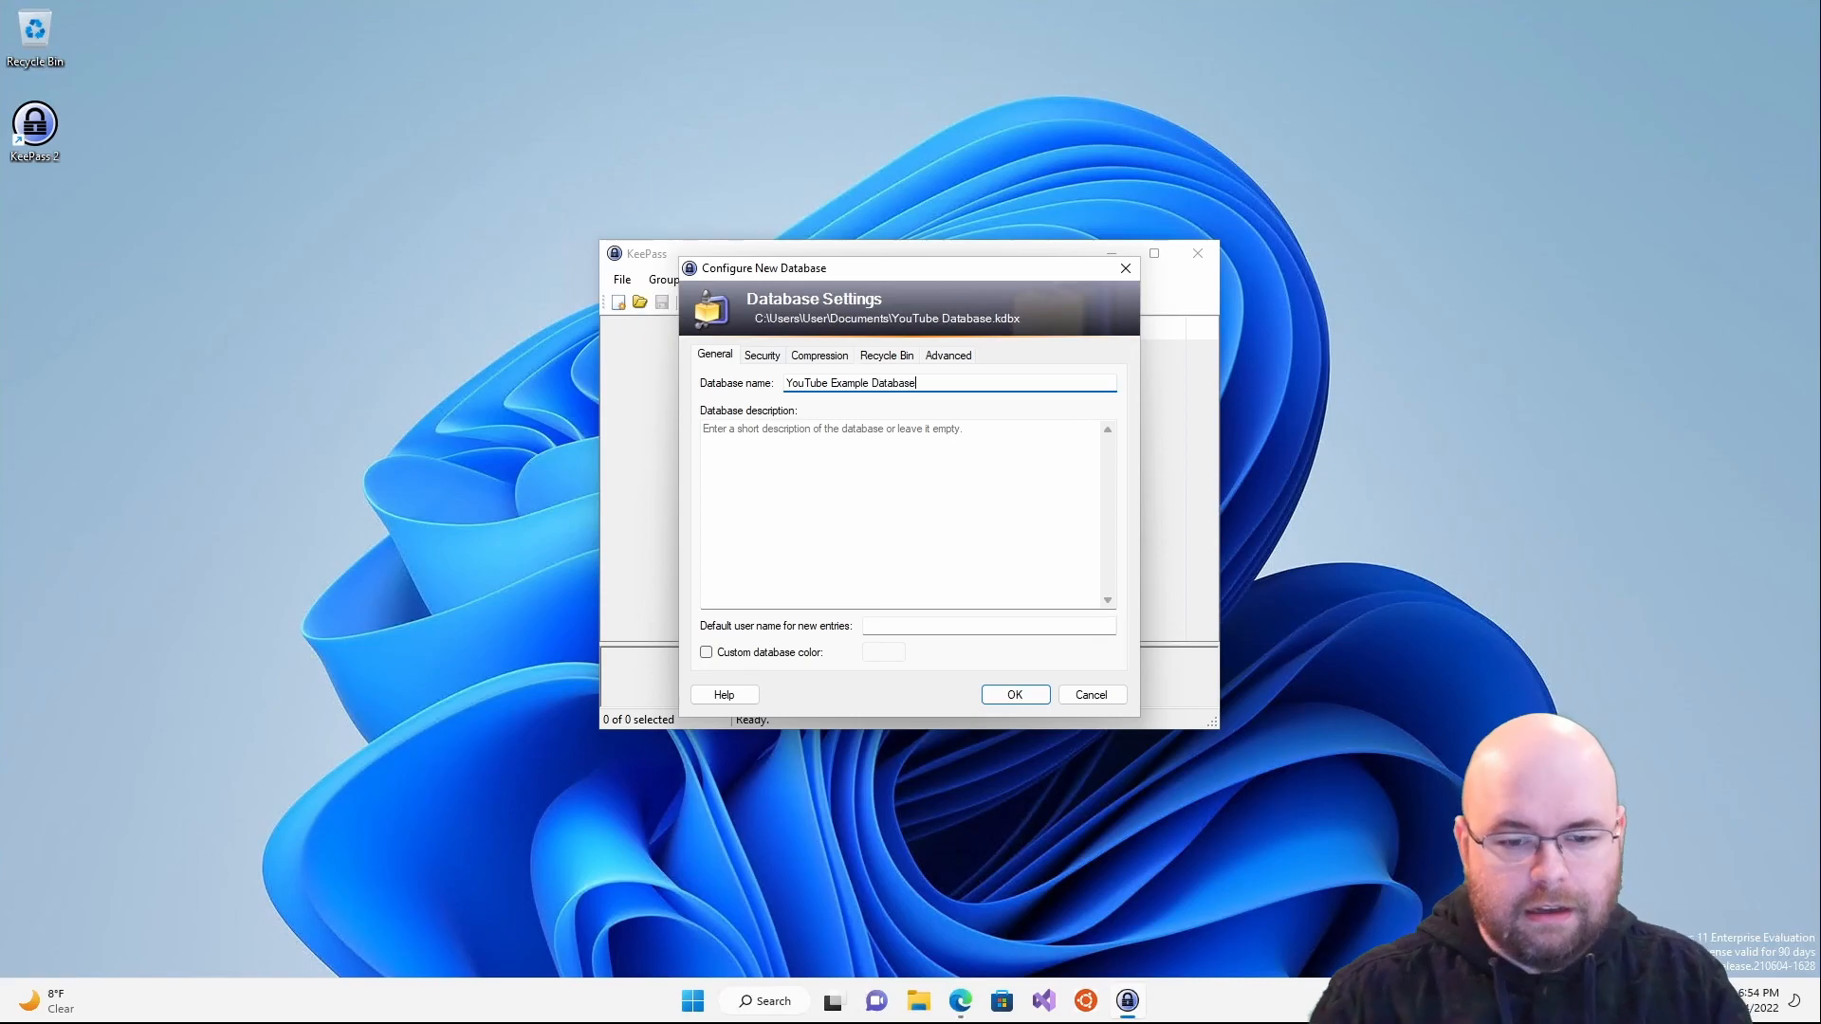
key("Tab")
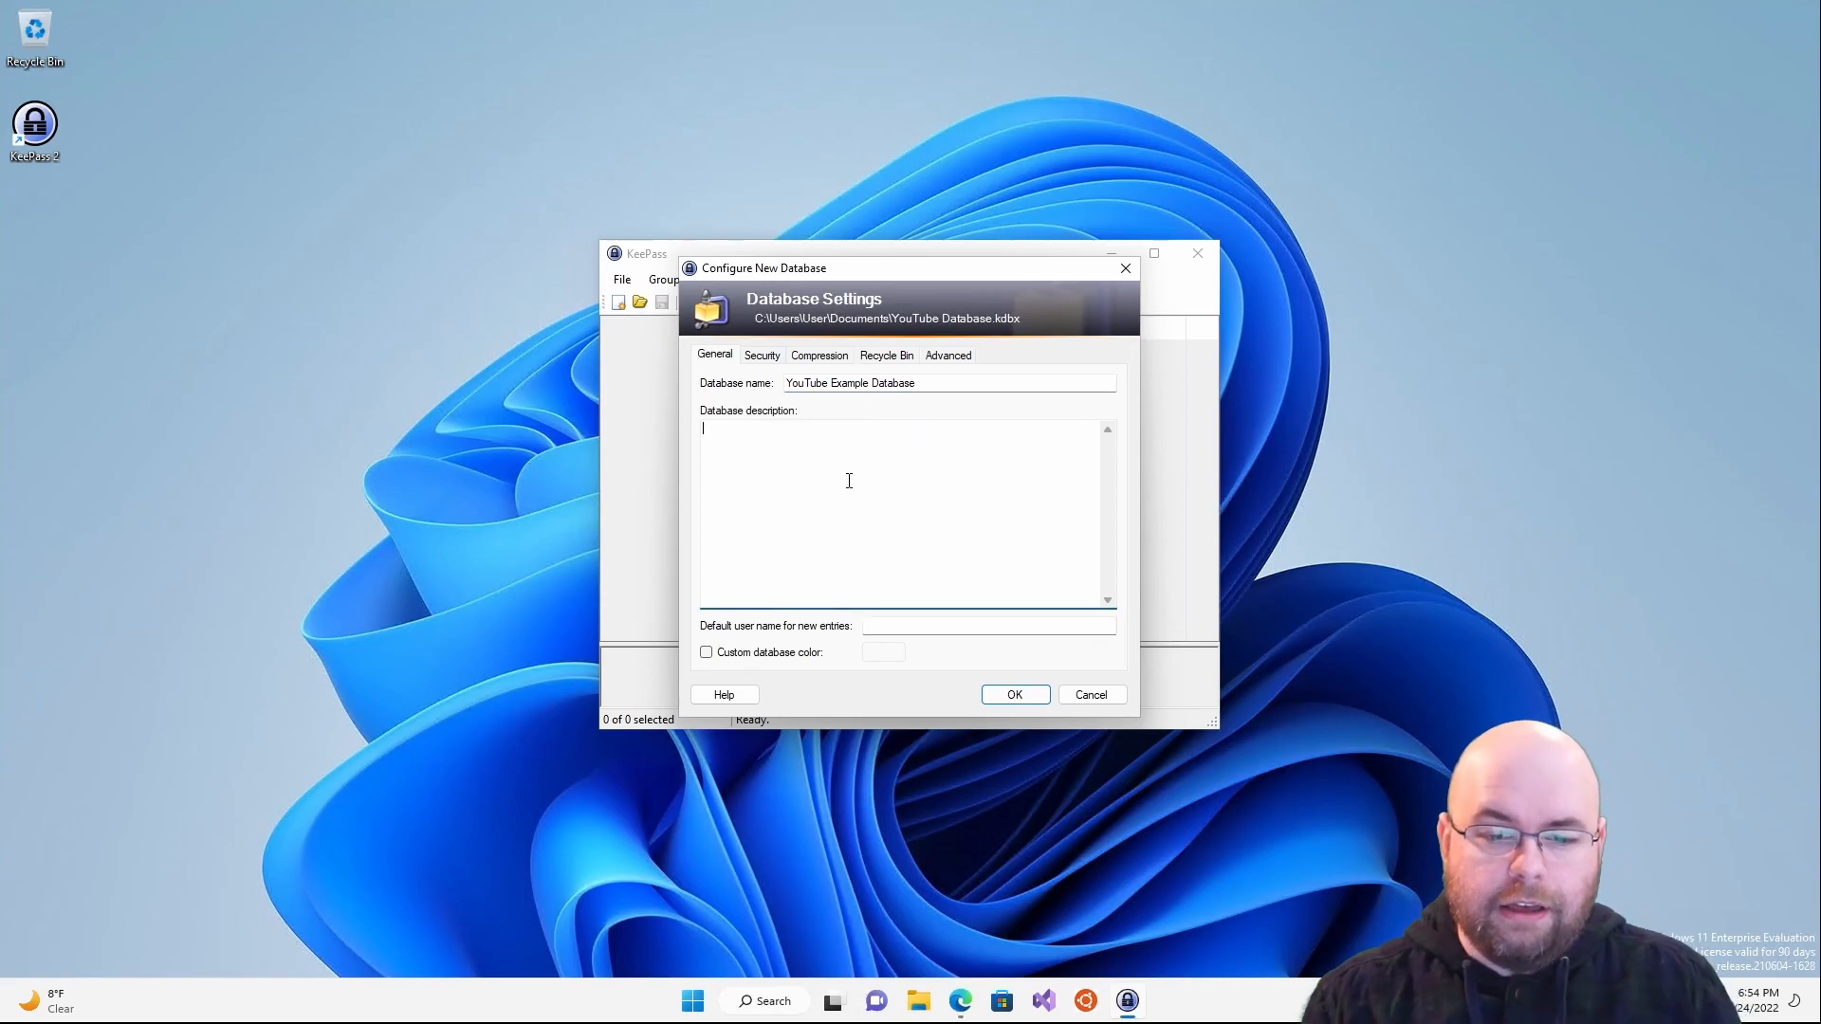
left_click(866, 623)
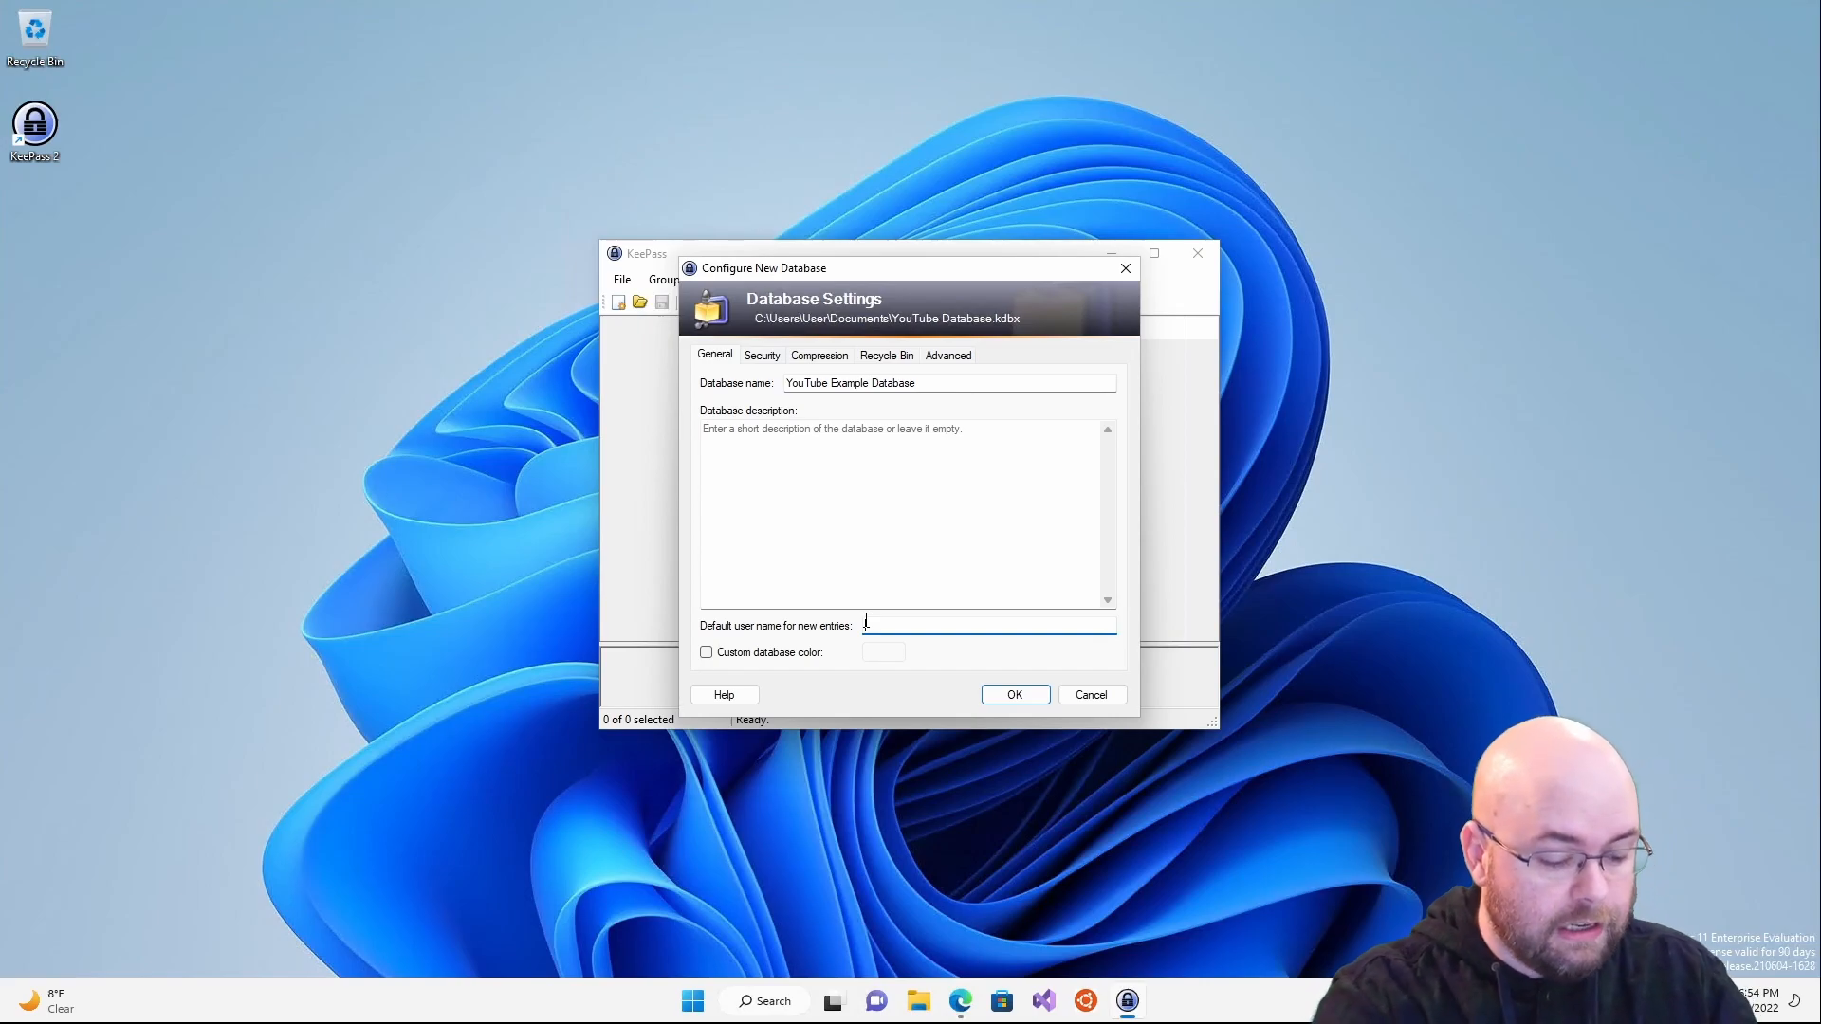
type("aetherspoon")
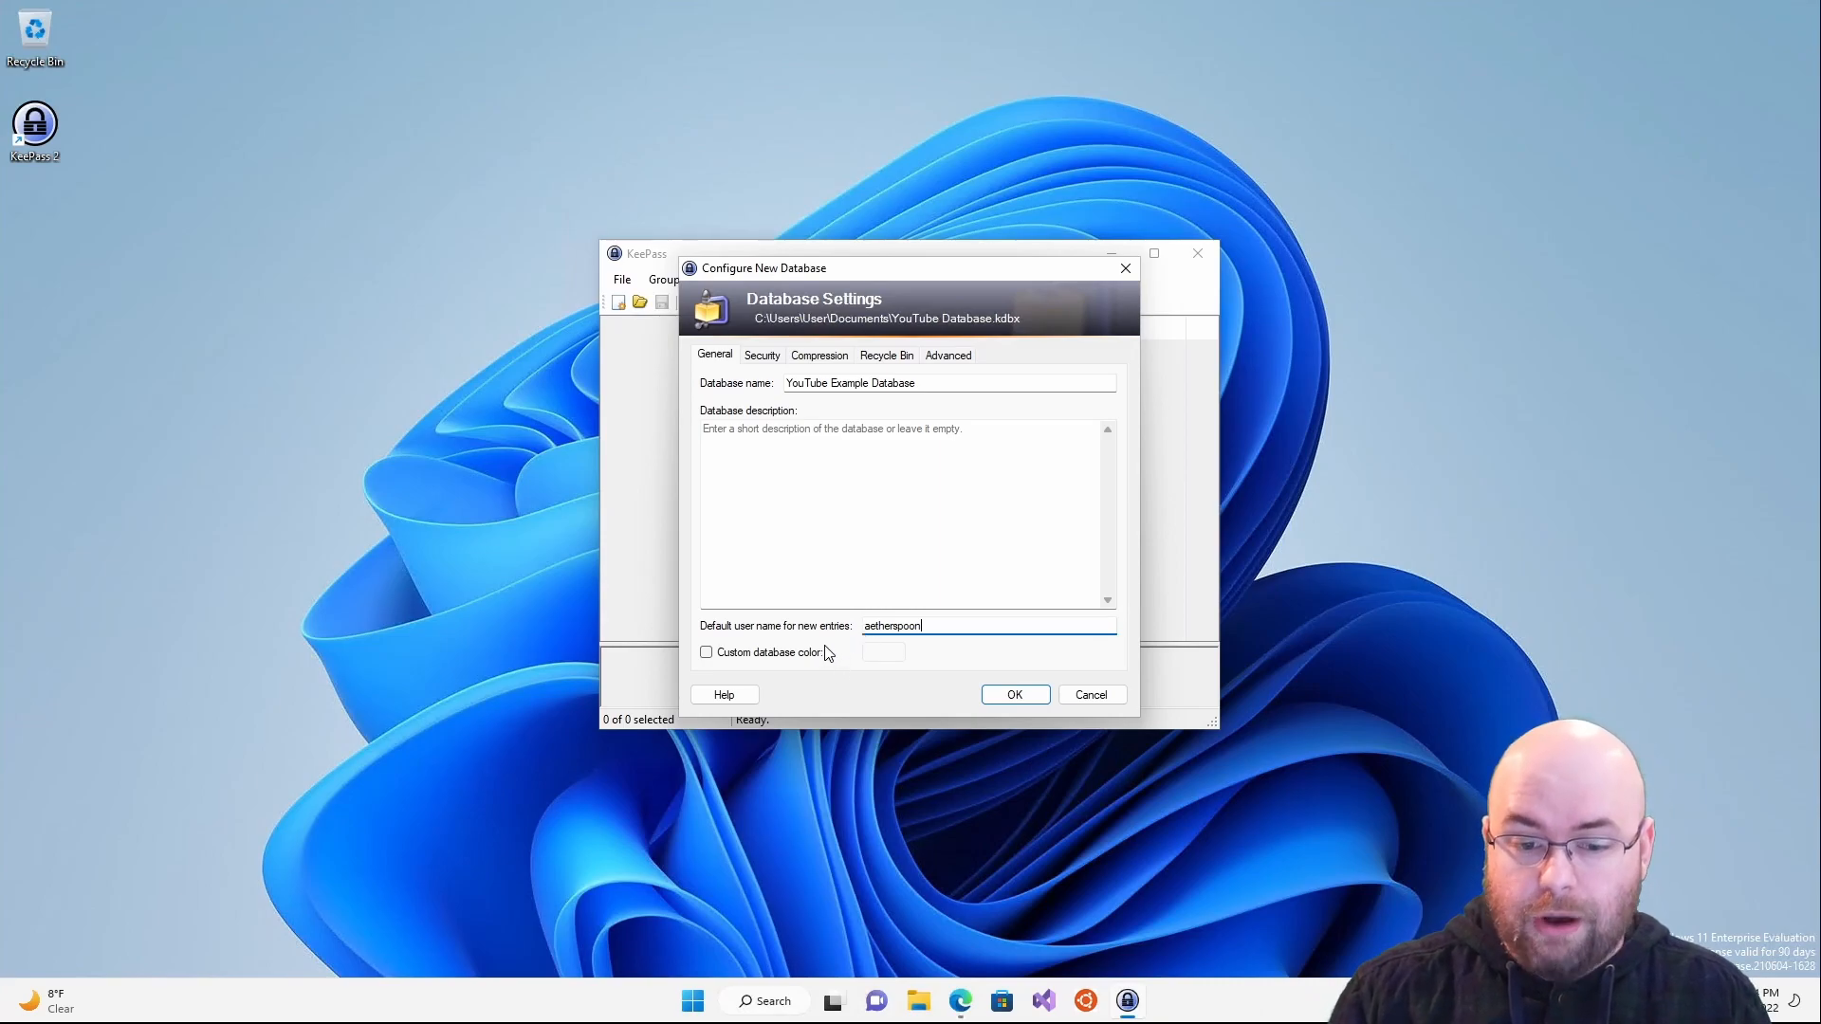
double_click(934, 626)
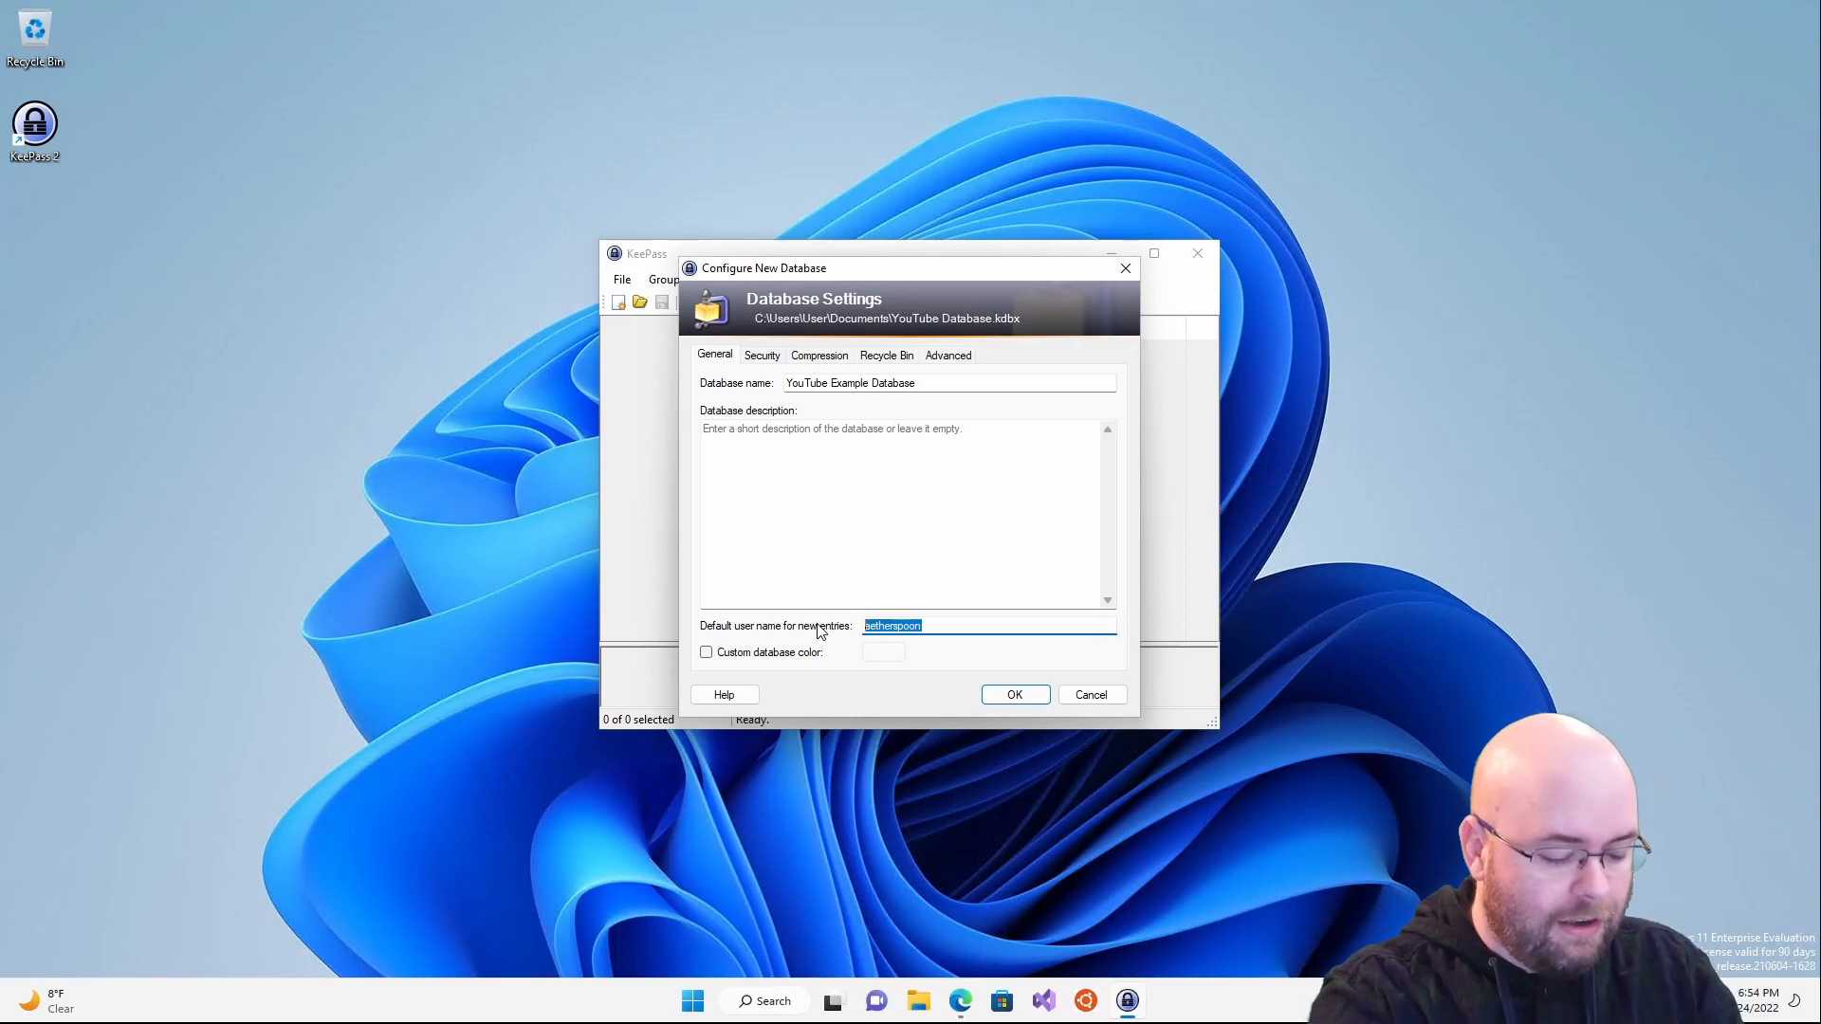
type("YouTubeUser")
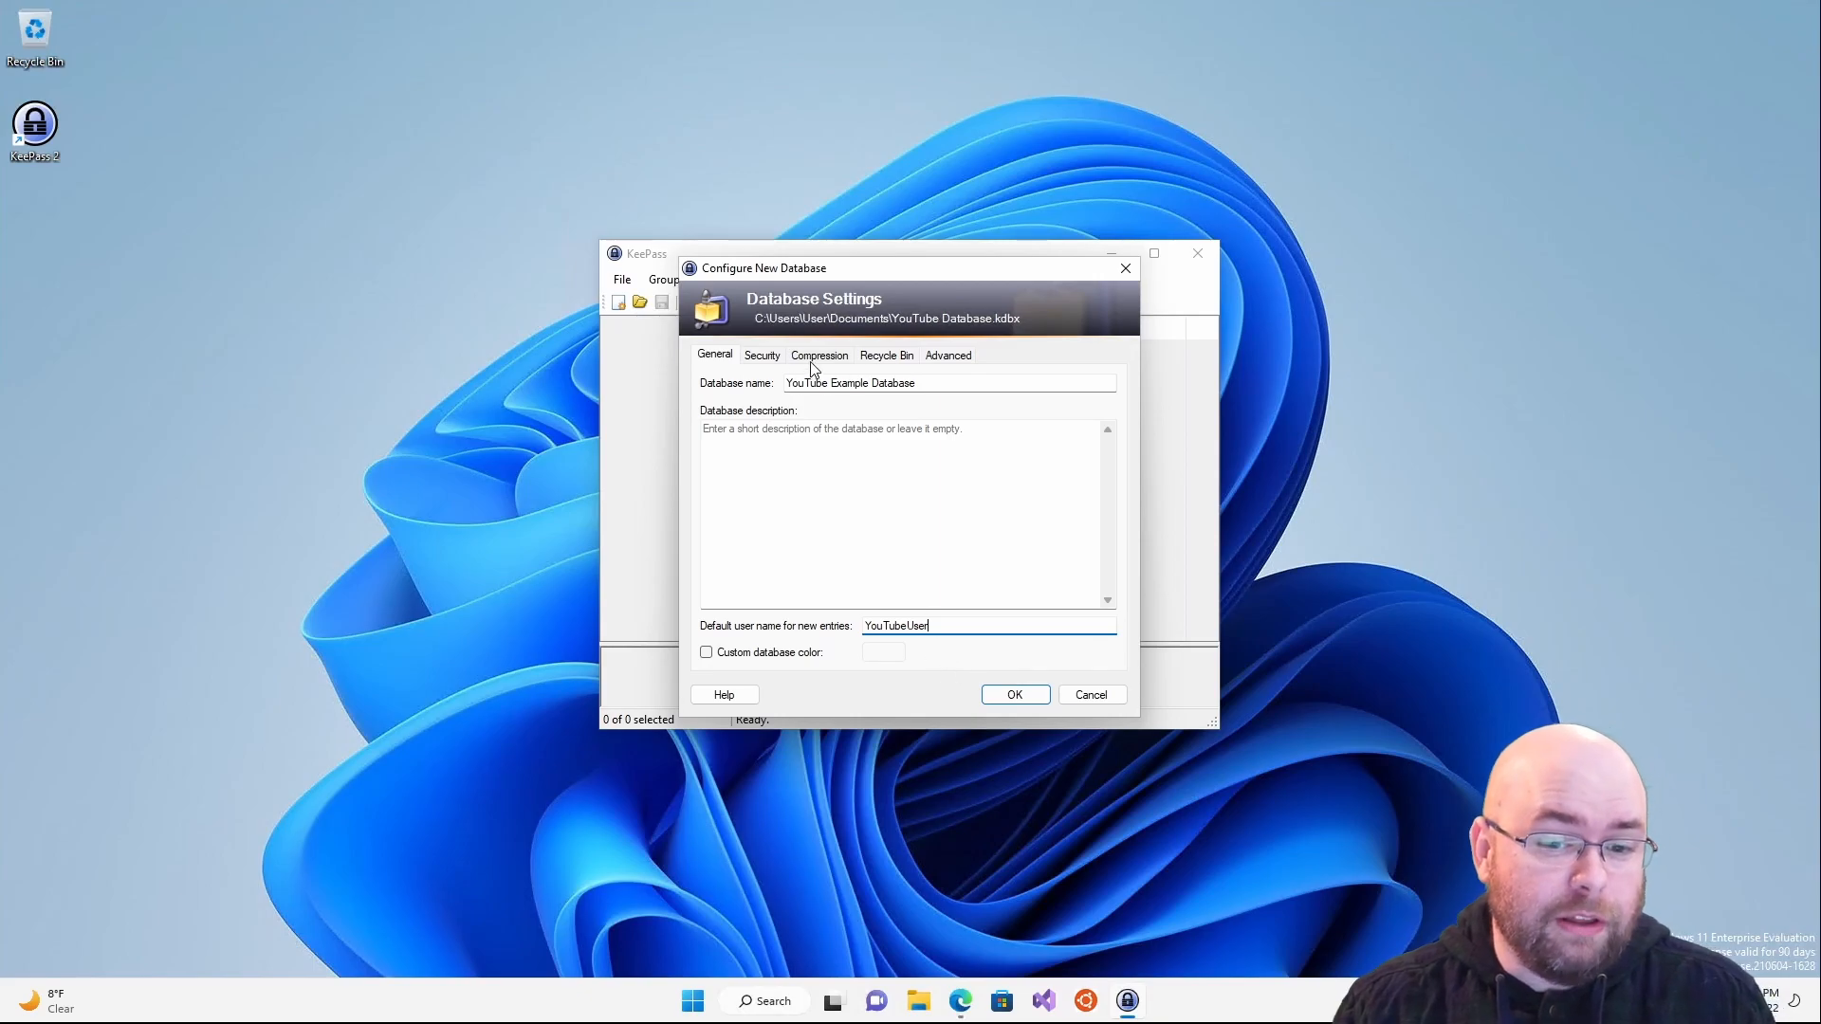
left_click(762, 356)
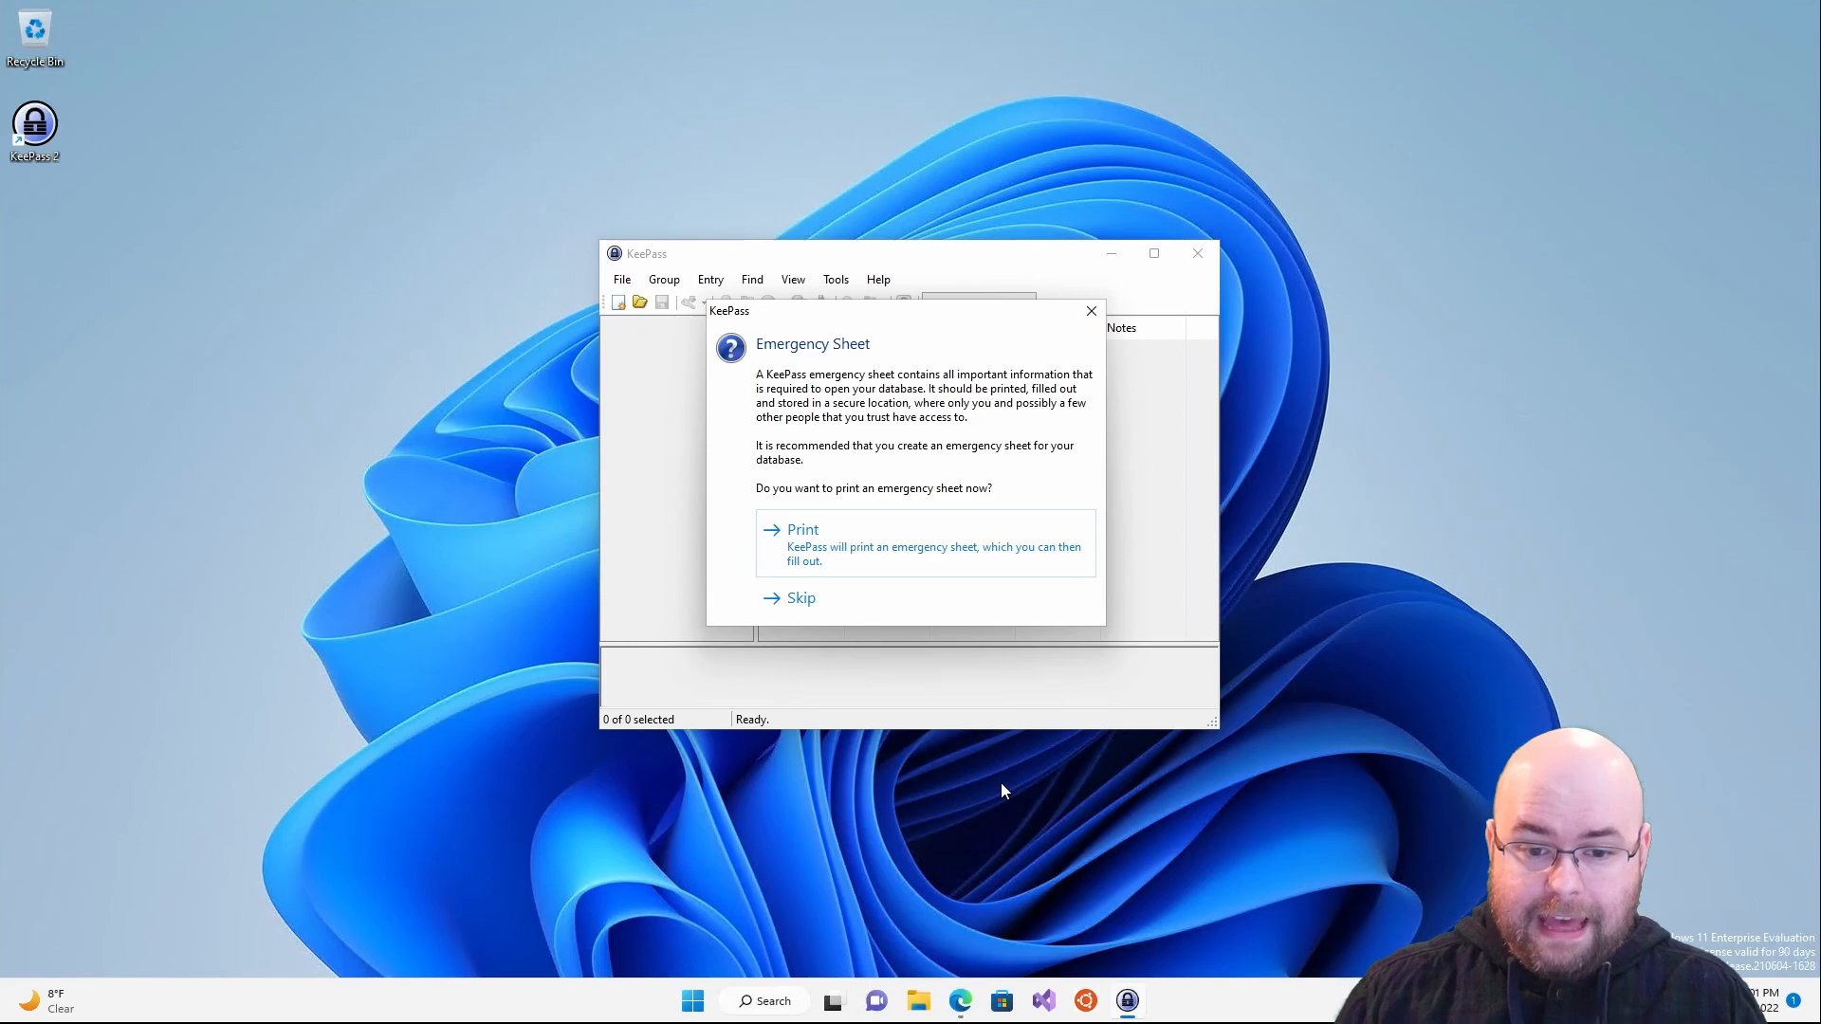
- Print the emergency sheet with Microsoft Print to PDF, saving it as passwordsheet in Documents
left_click(937, 544)
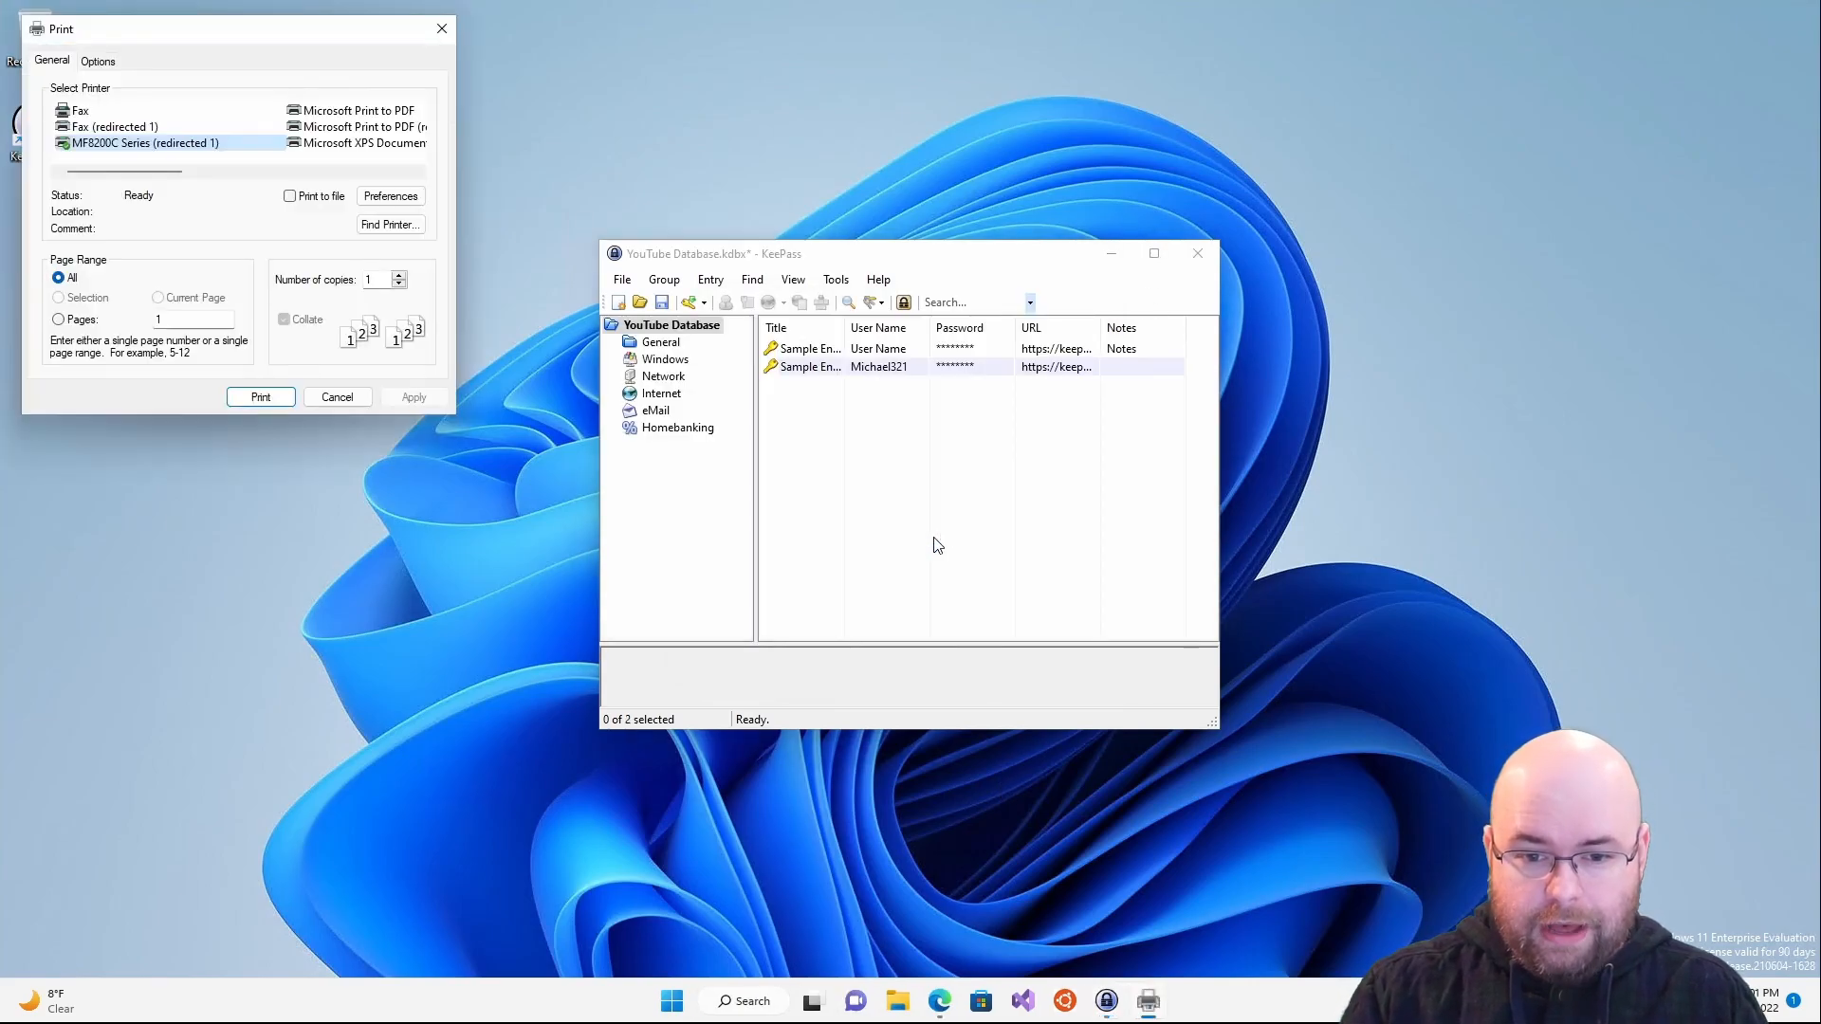
left_click(332, 124)
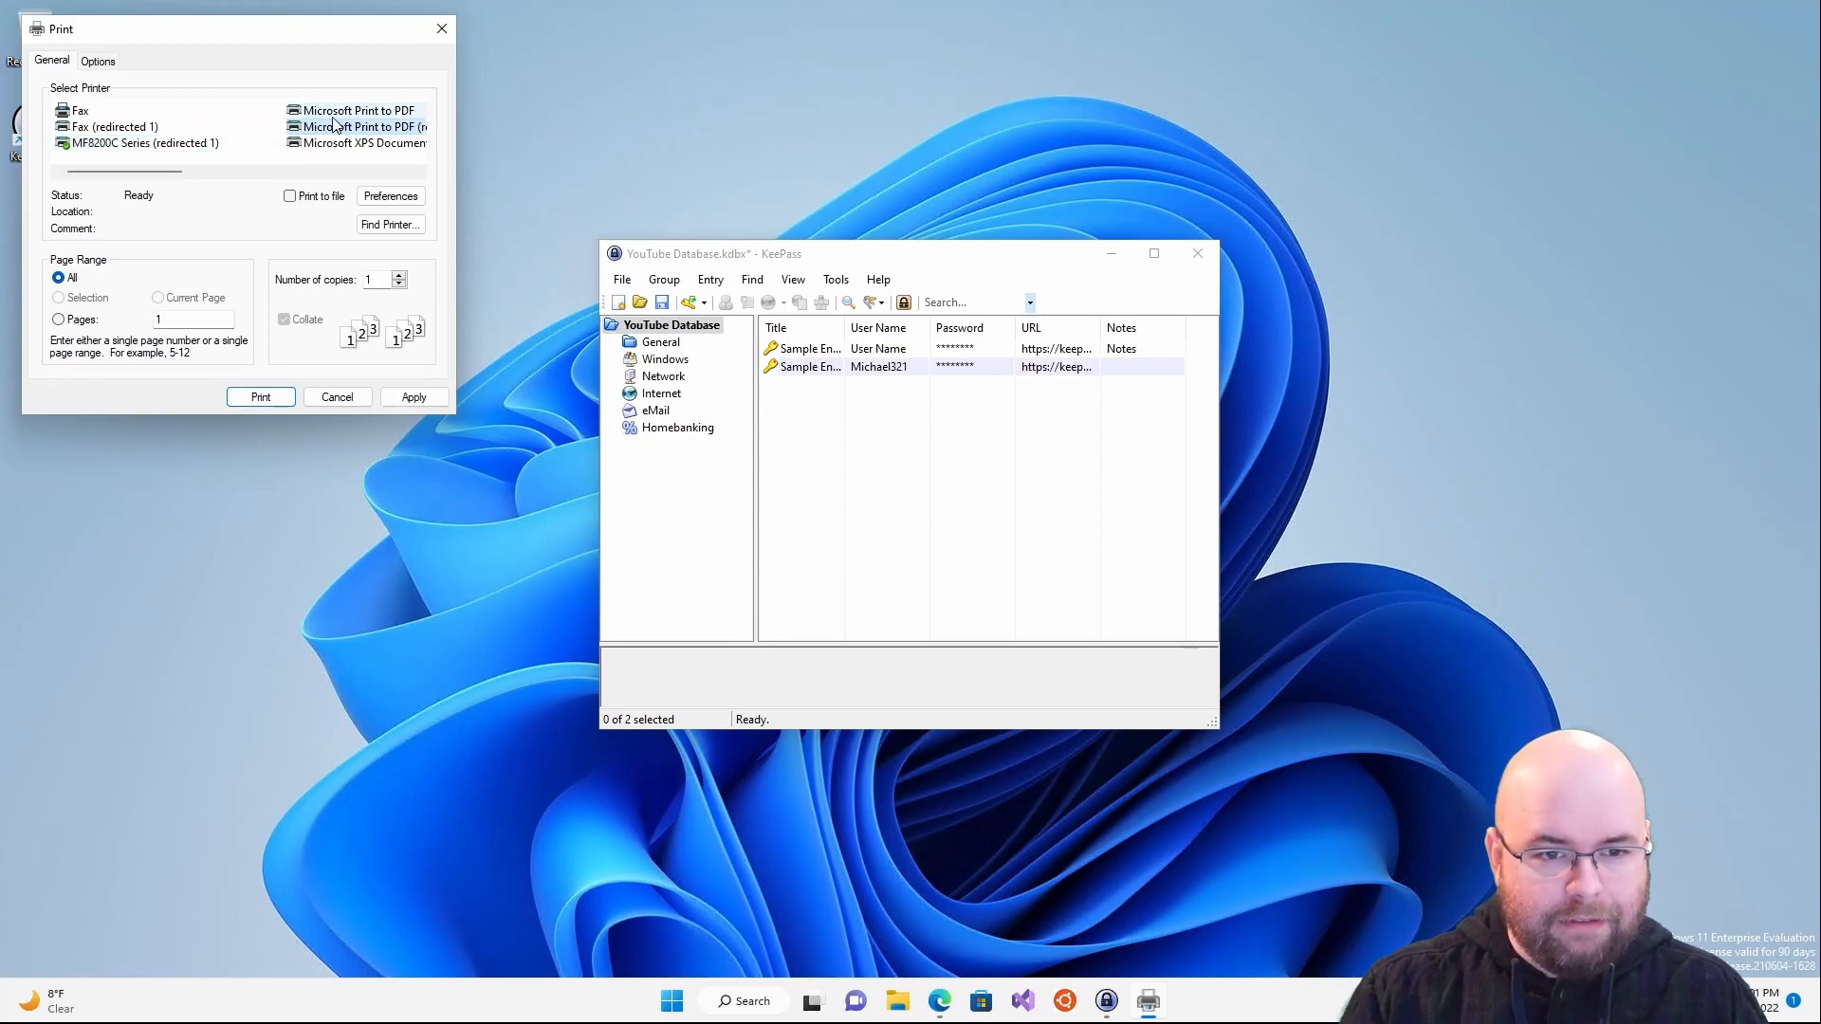
left_click(261, 397)
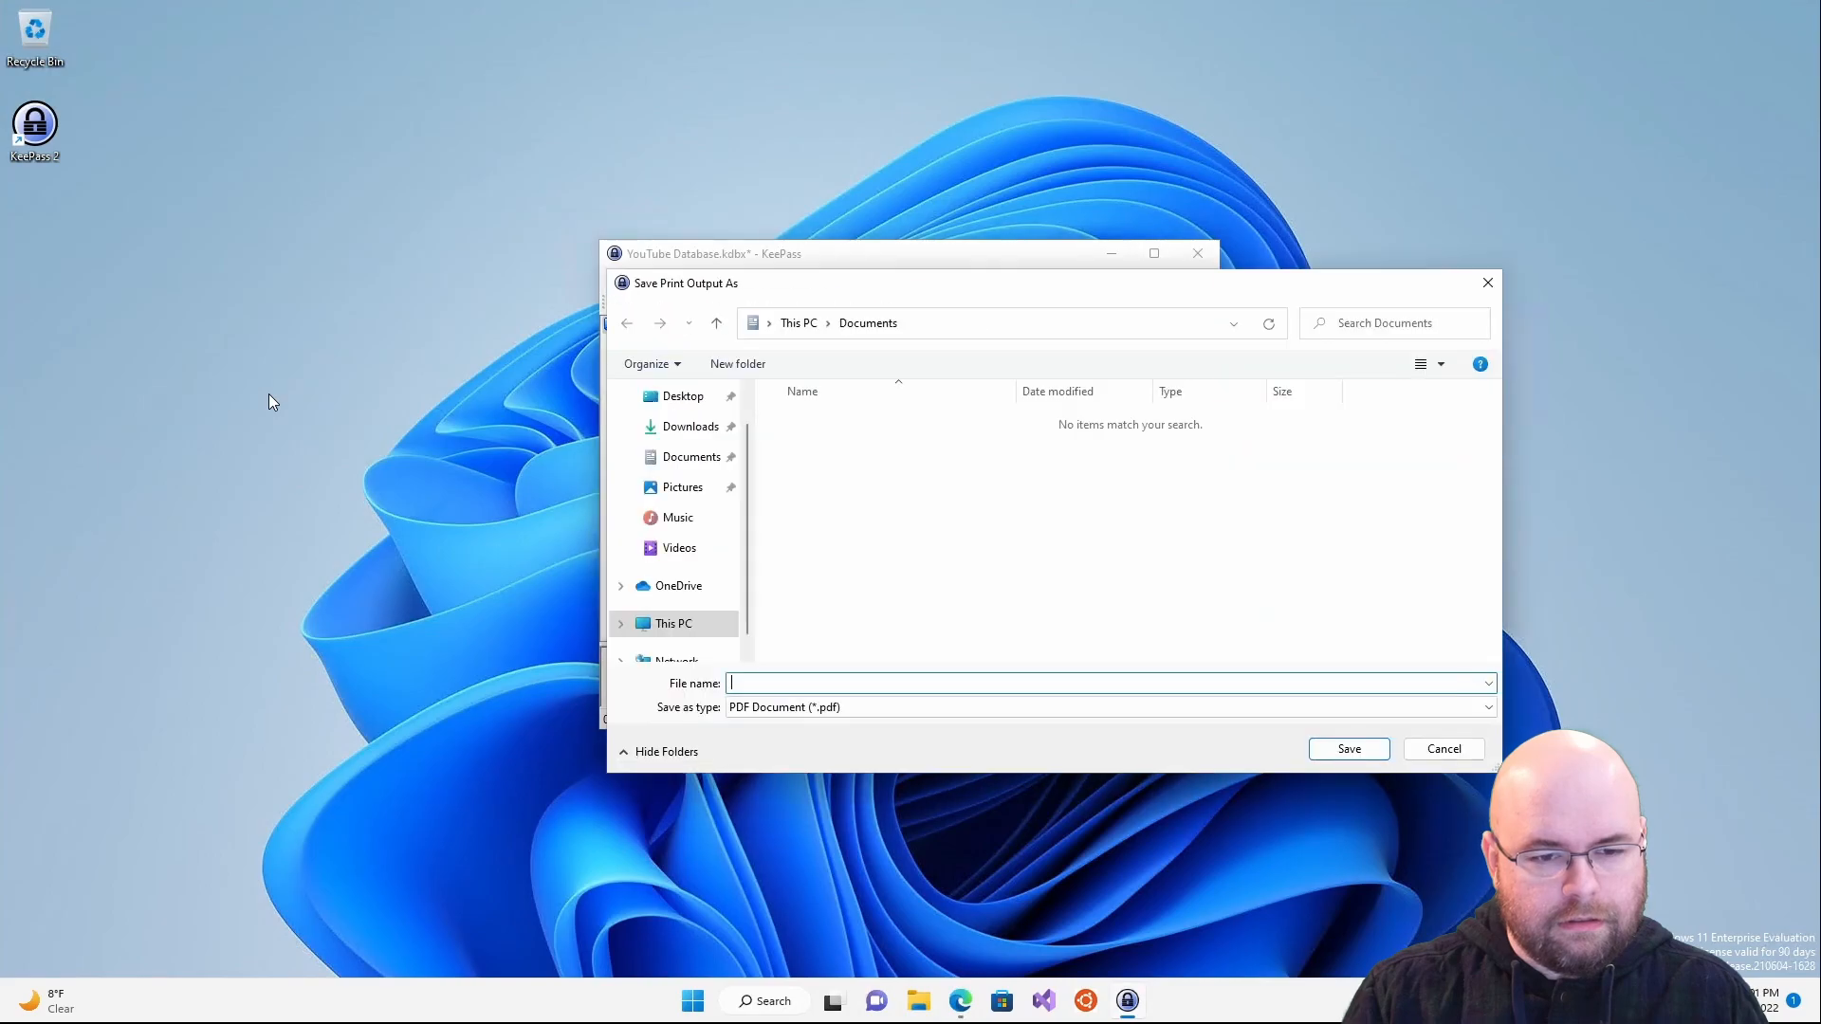
type("pa")
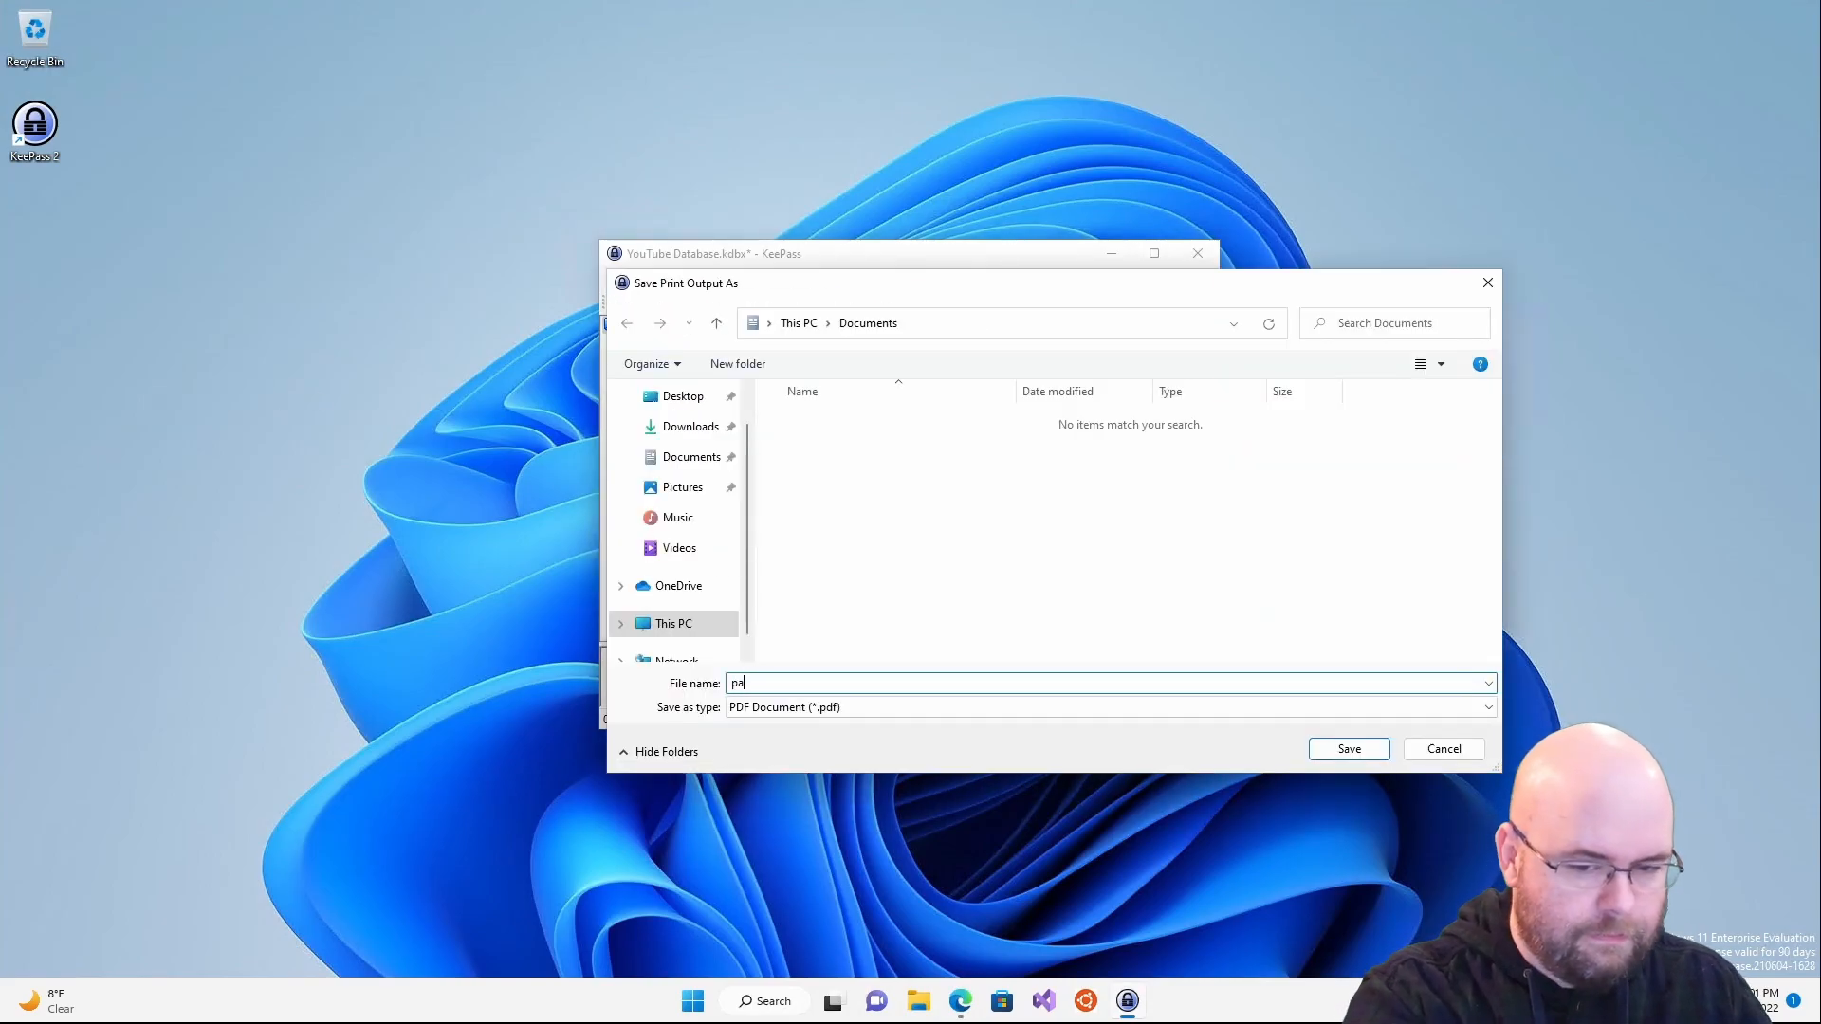
type("sswordsh")
key("Return")
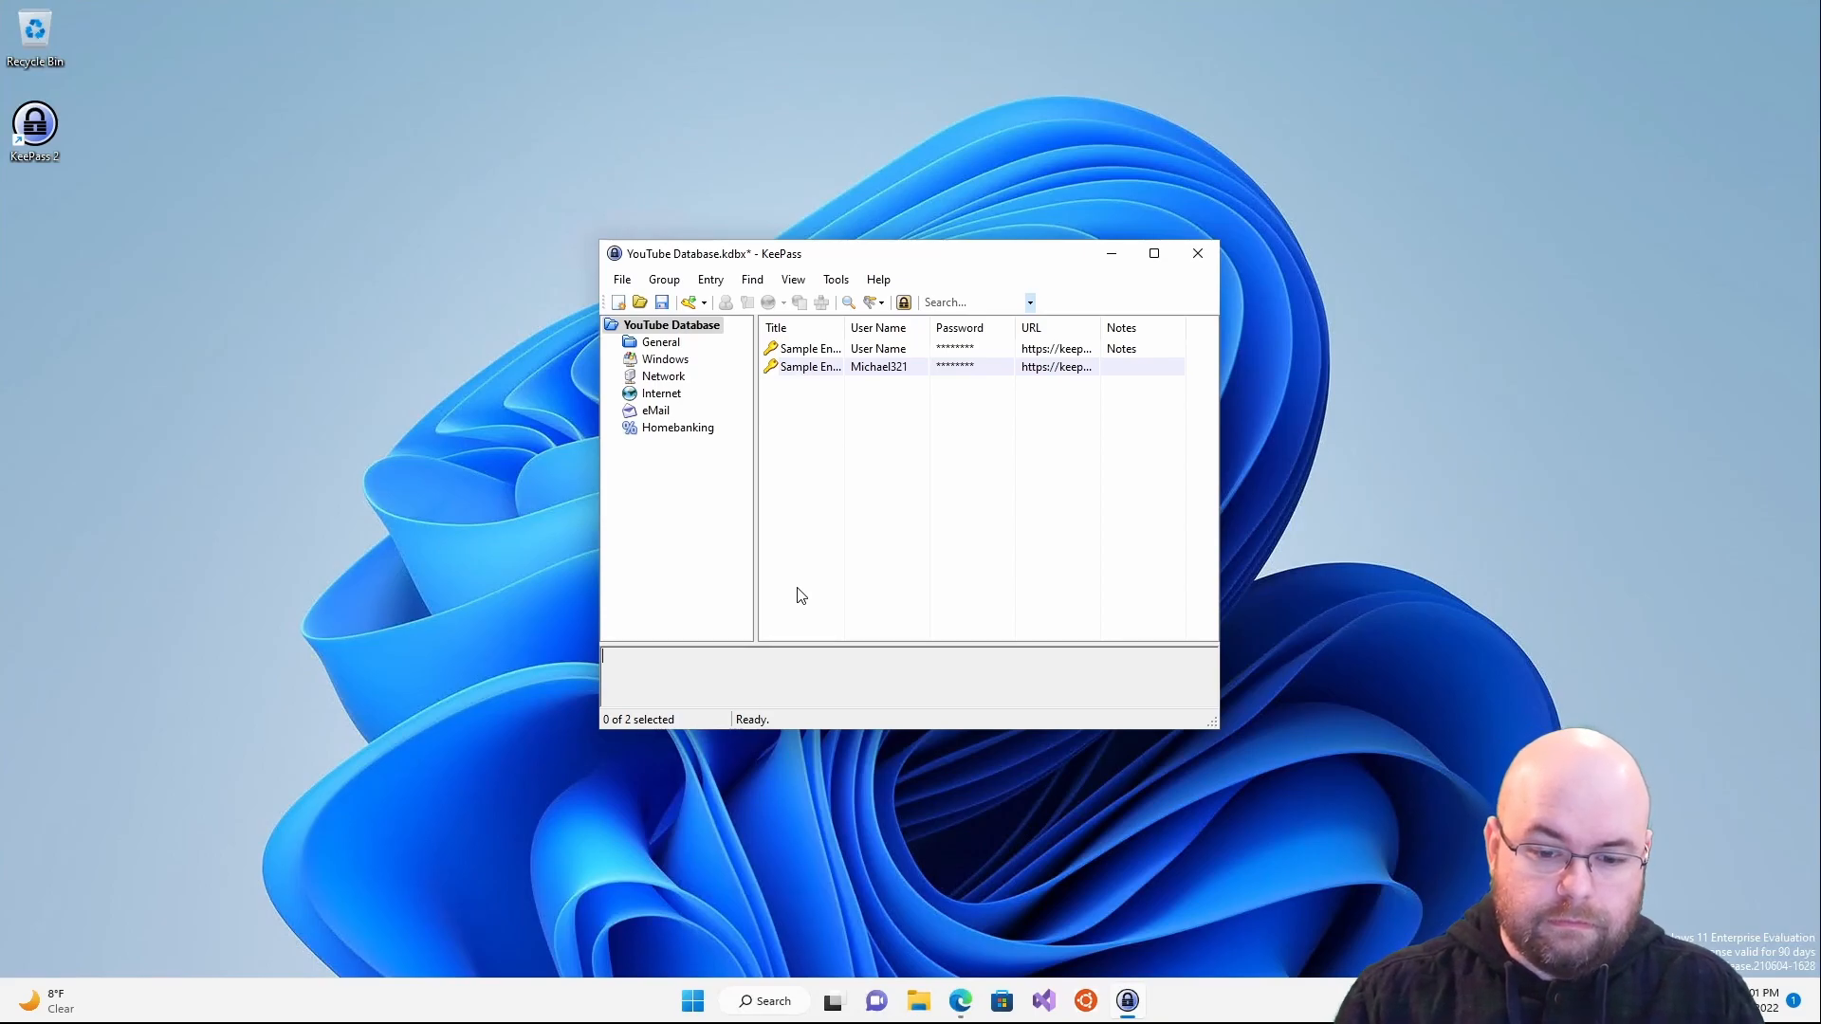
left_click(922, 1004)
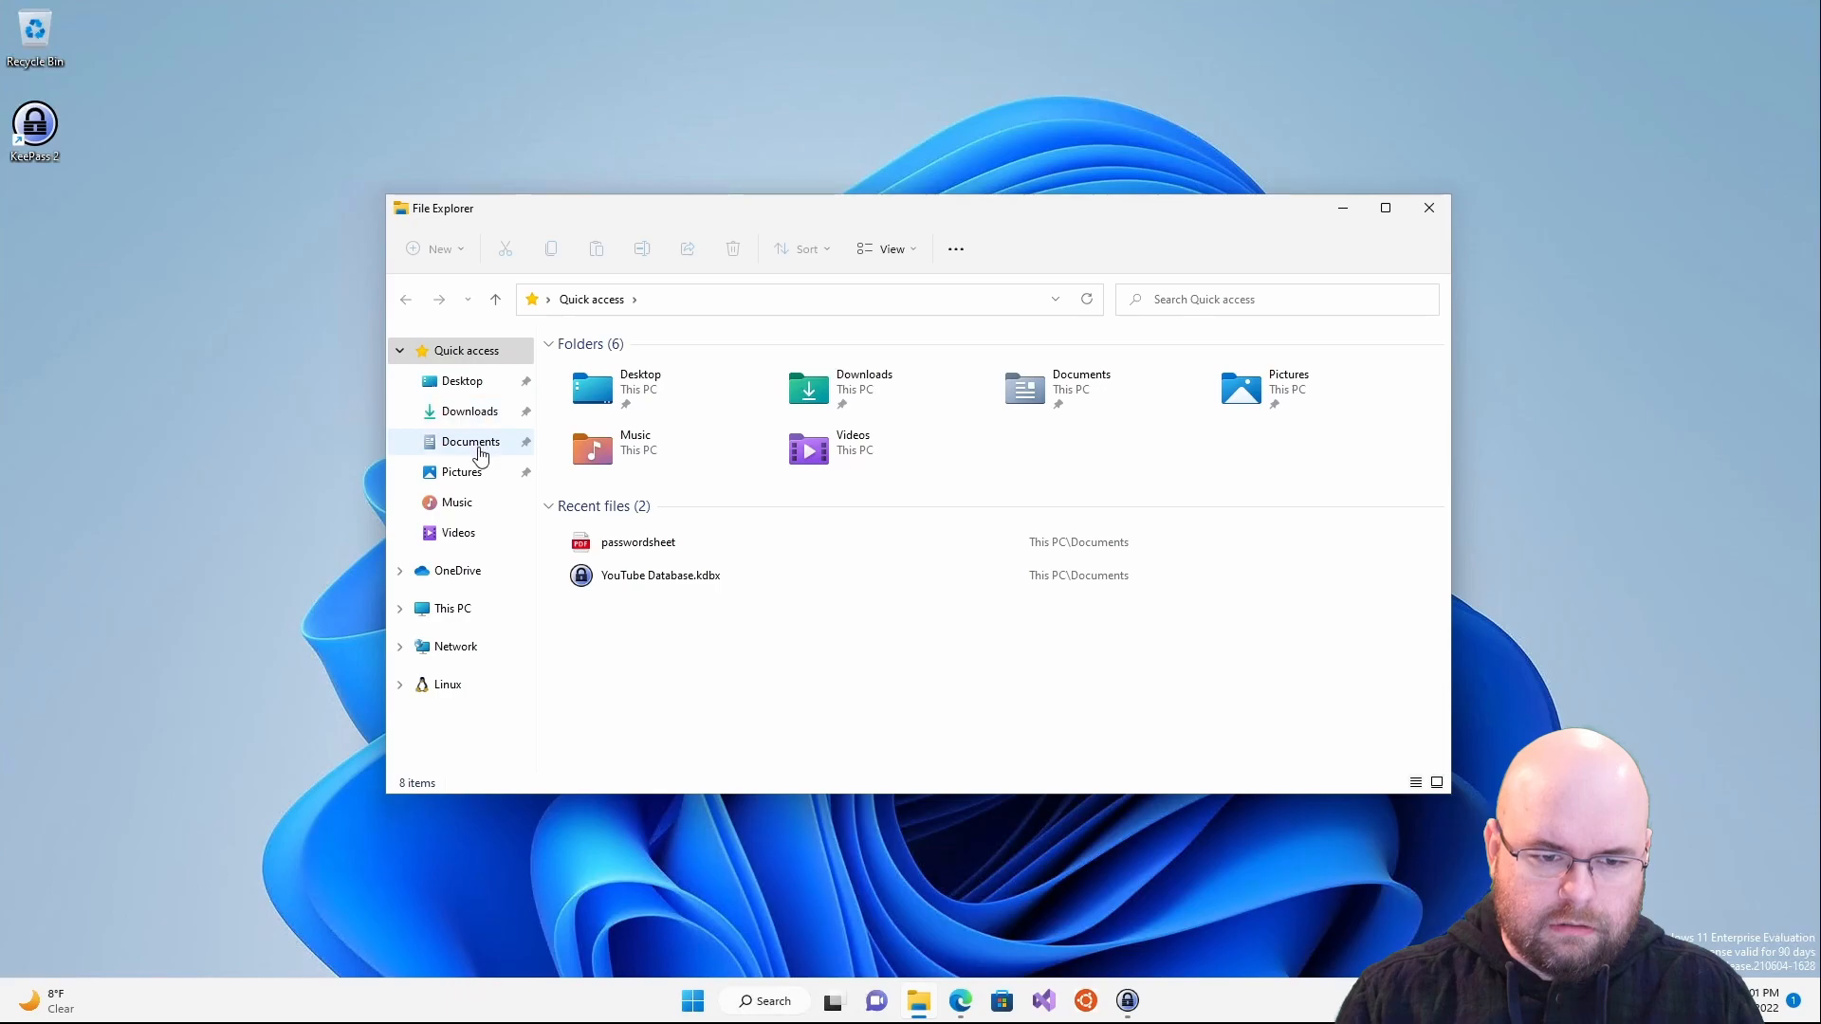
- Open passwordsheet.pdf from Documents in Edge and inspect the database file path it lists
left_click(479, 444)
double_click(607, 377)
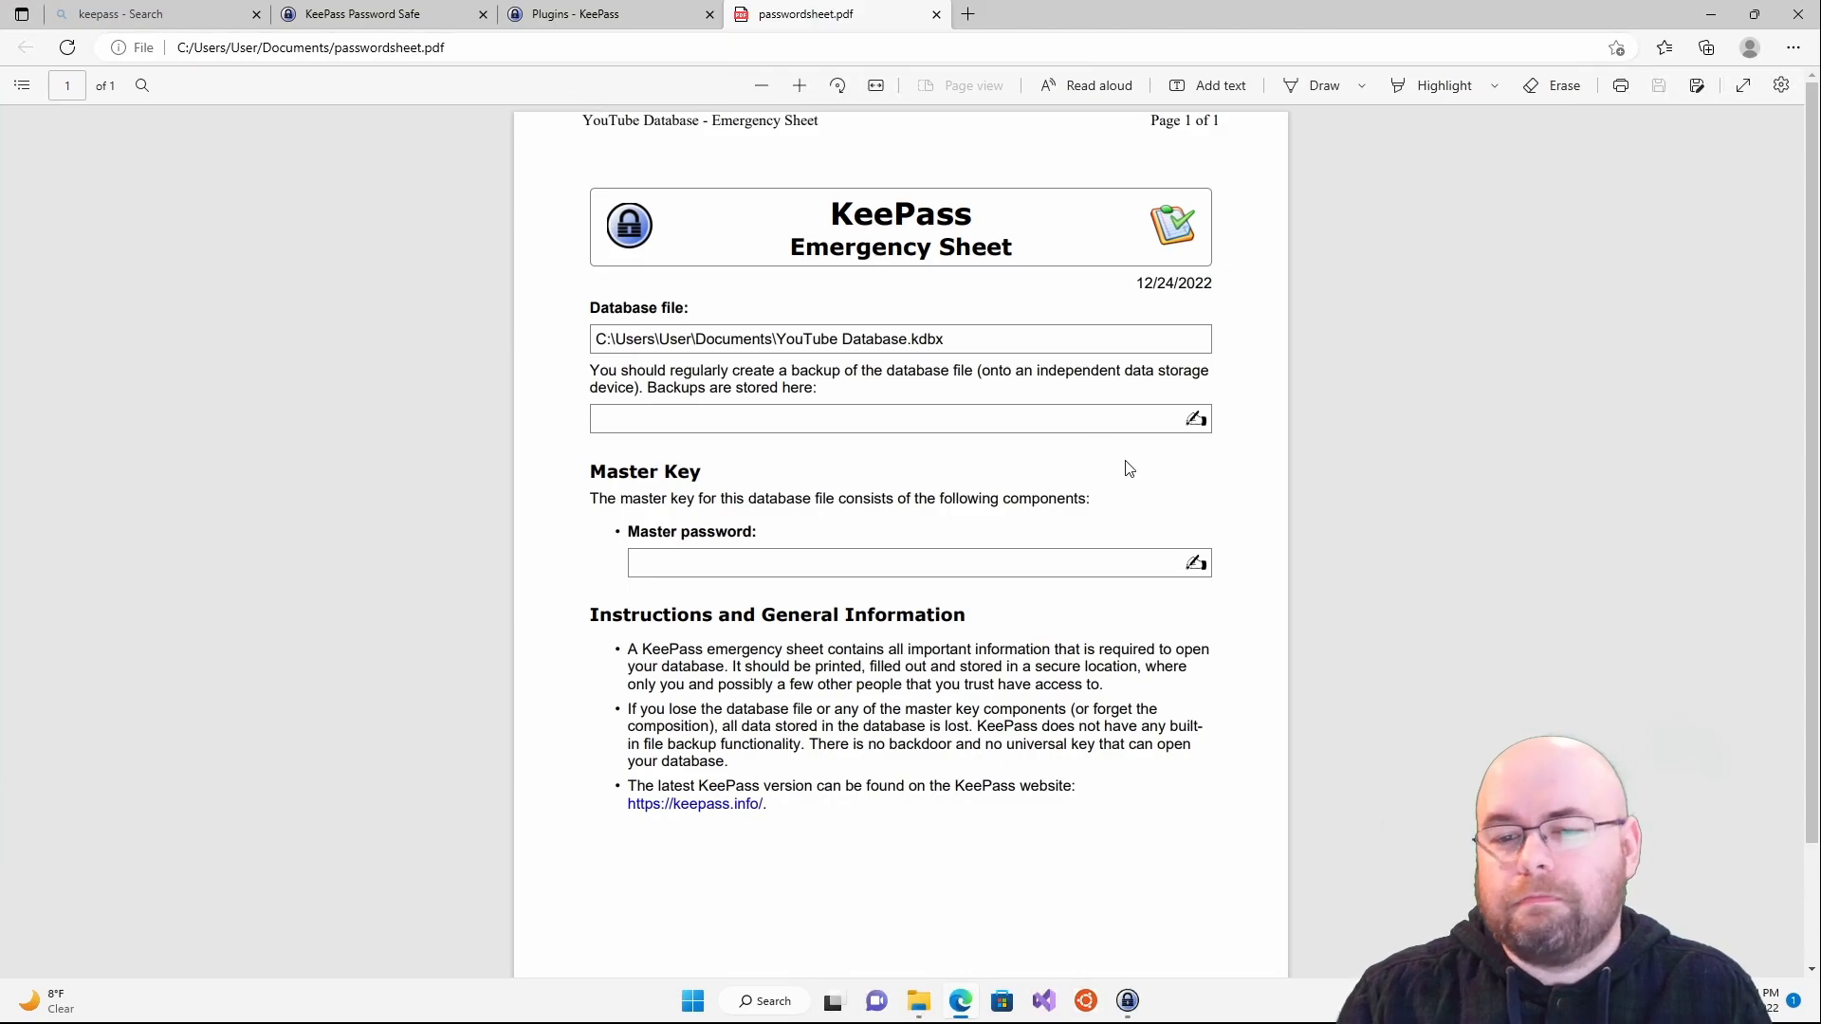
left_click_drag(595, 338, 617, 339)
left_click_drag(1072, 358, 1029, 349)
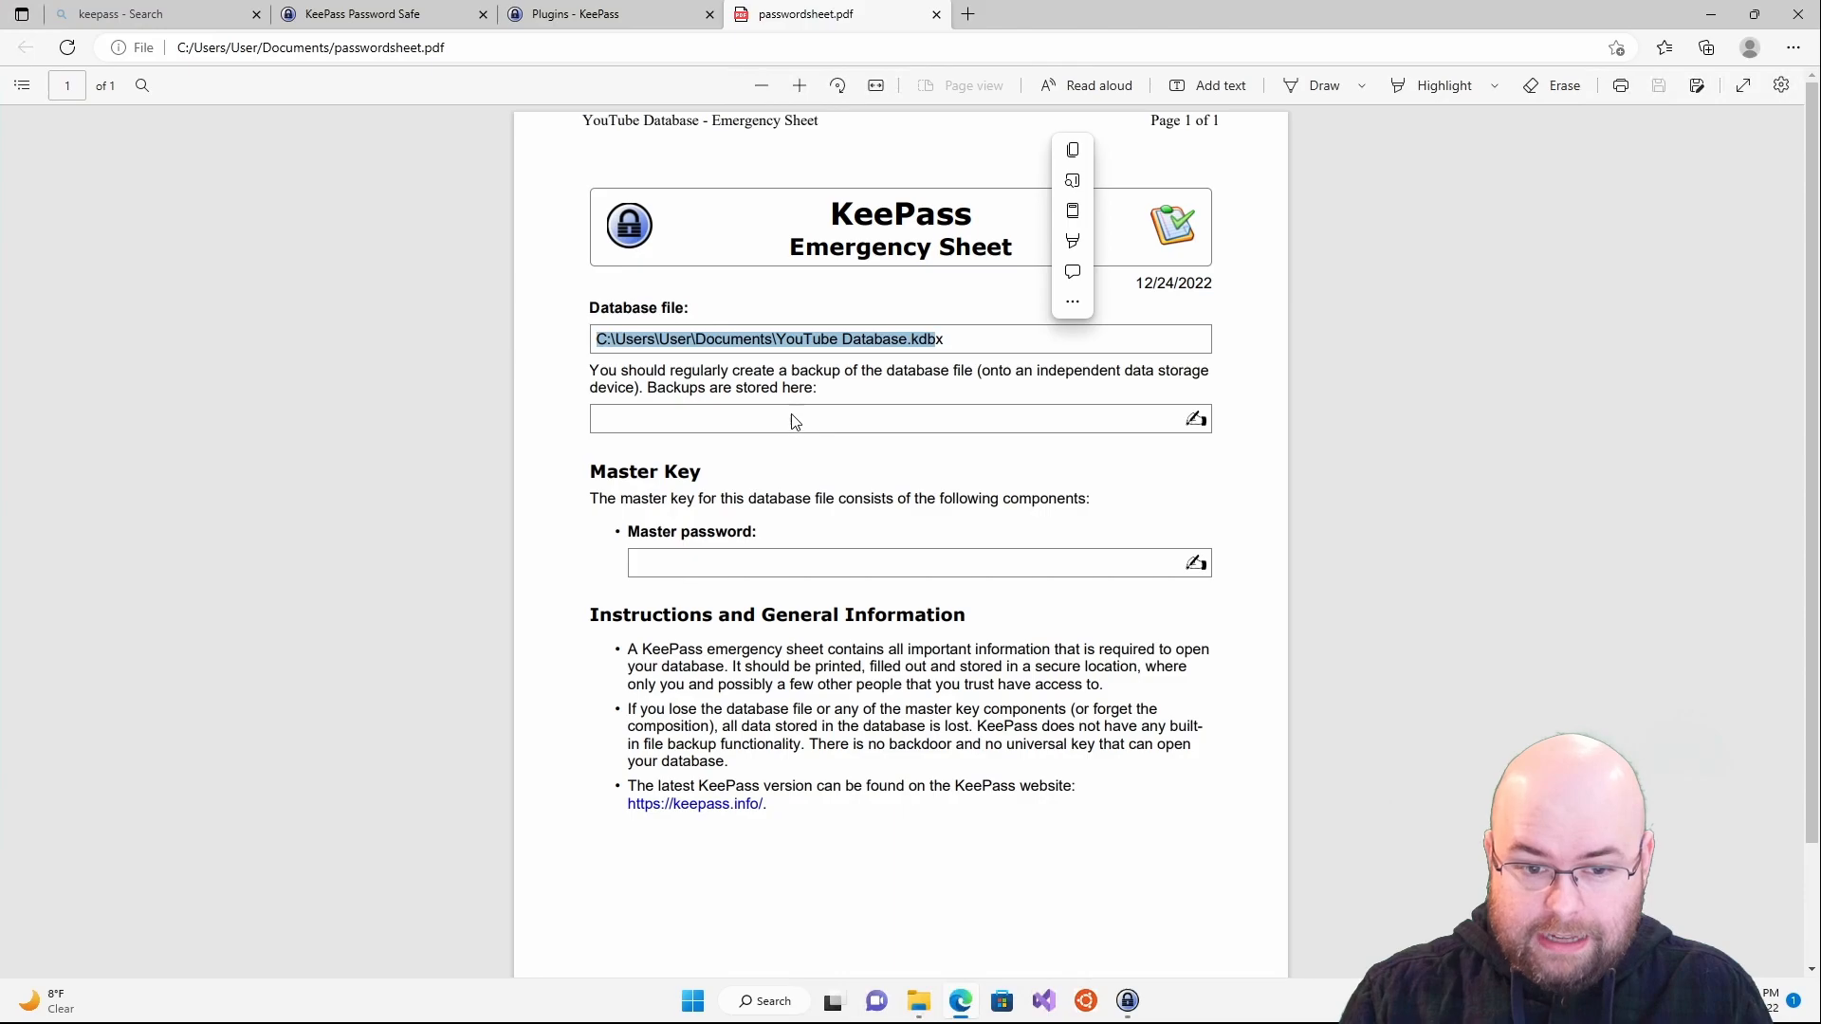
left_click(792, 421)
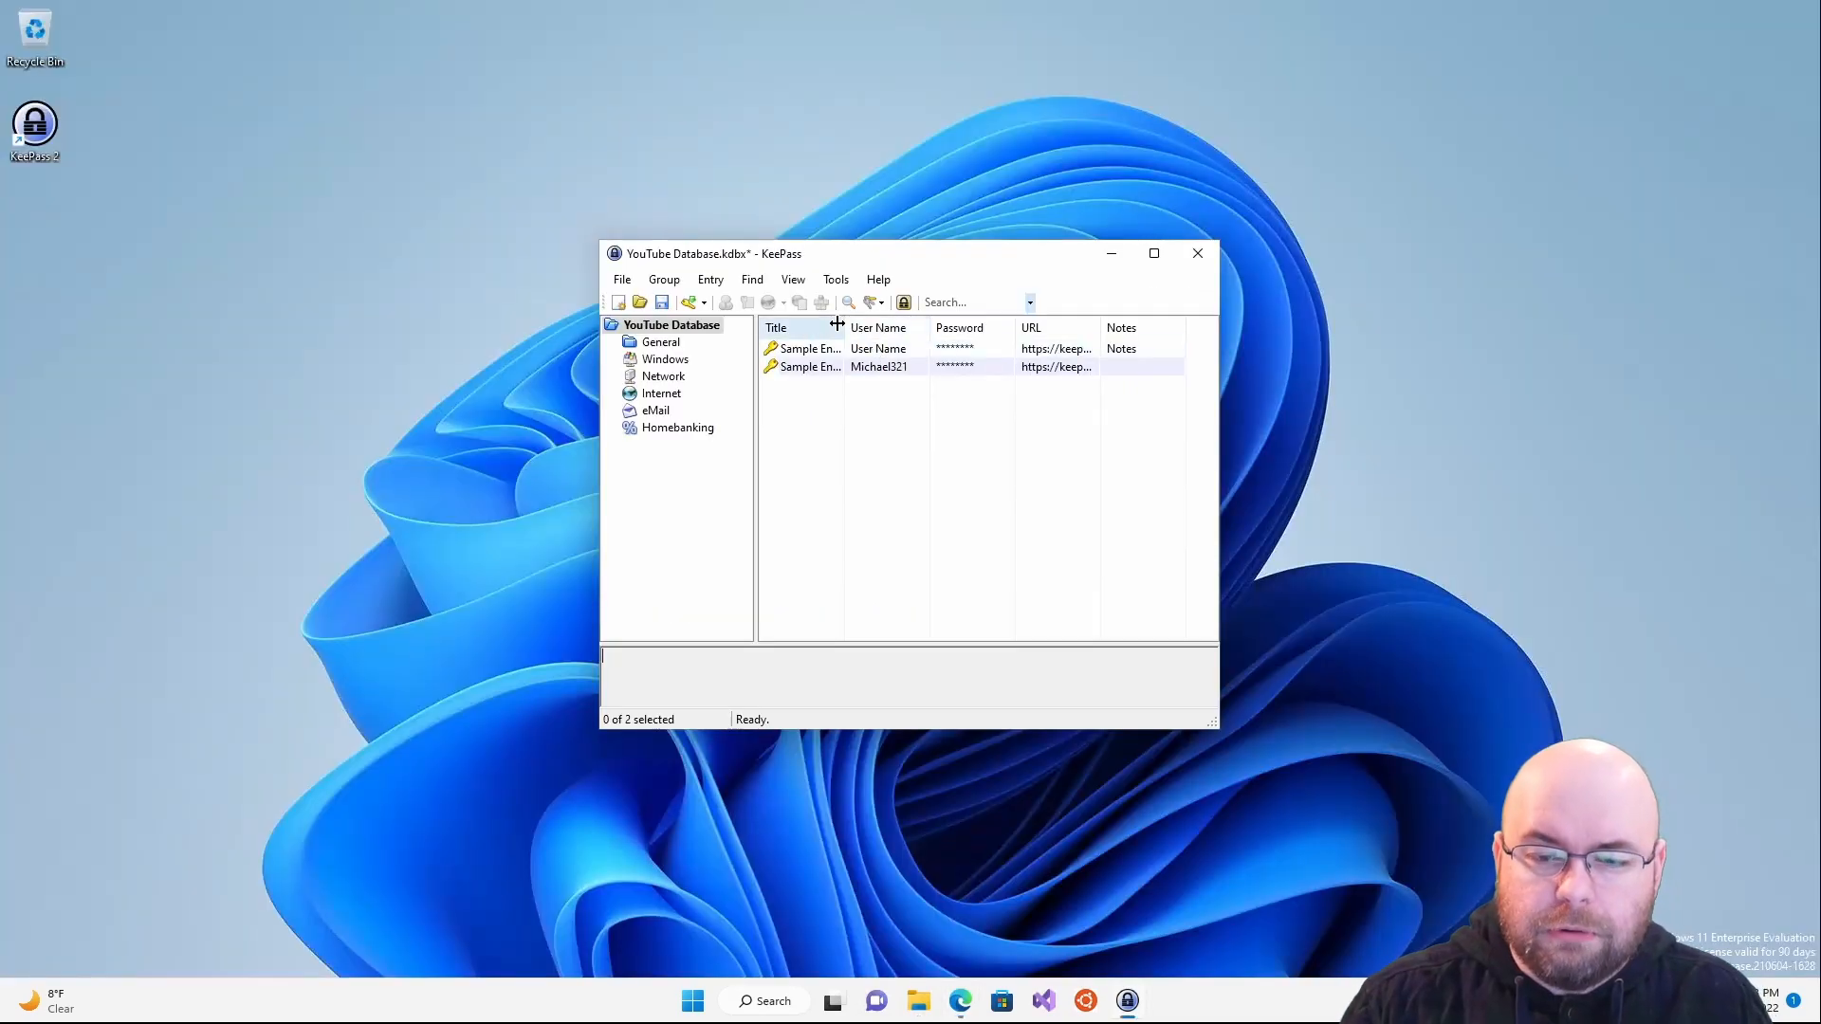
- Widen the Title and URL columns and retitle Sample Entry to 'Jennifer Government / Nationstates'
double_click(848, 328)
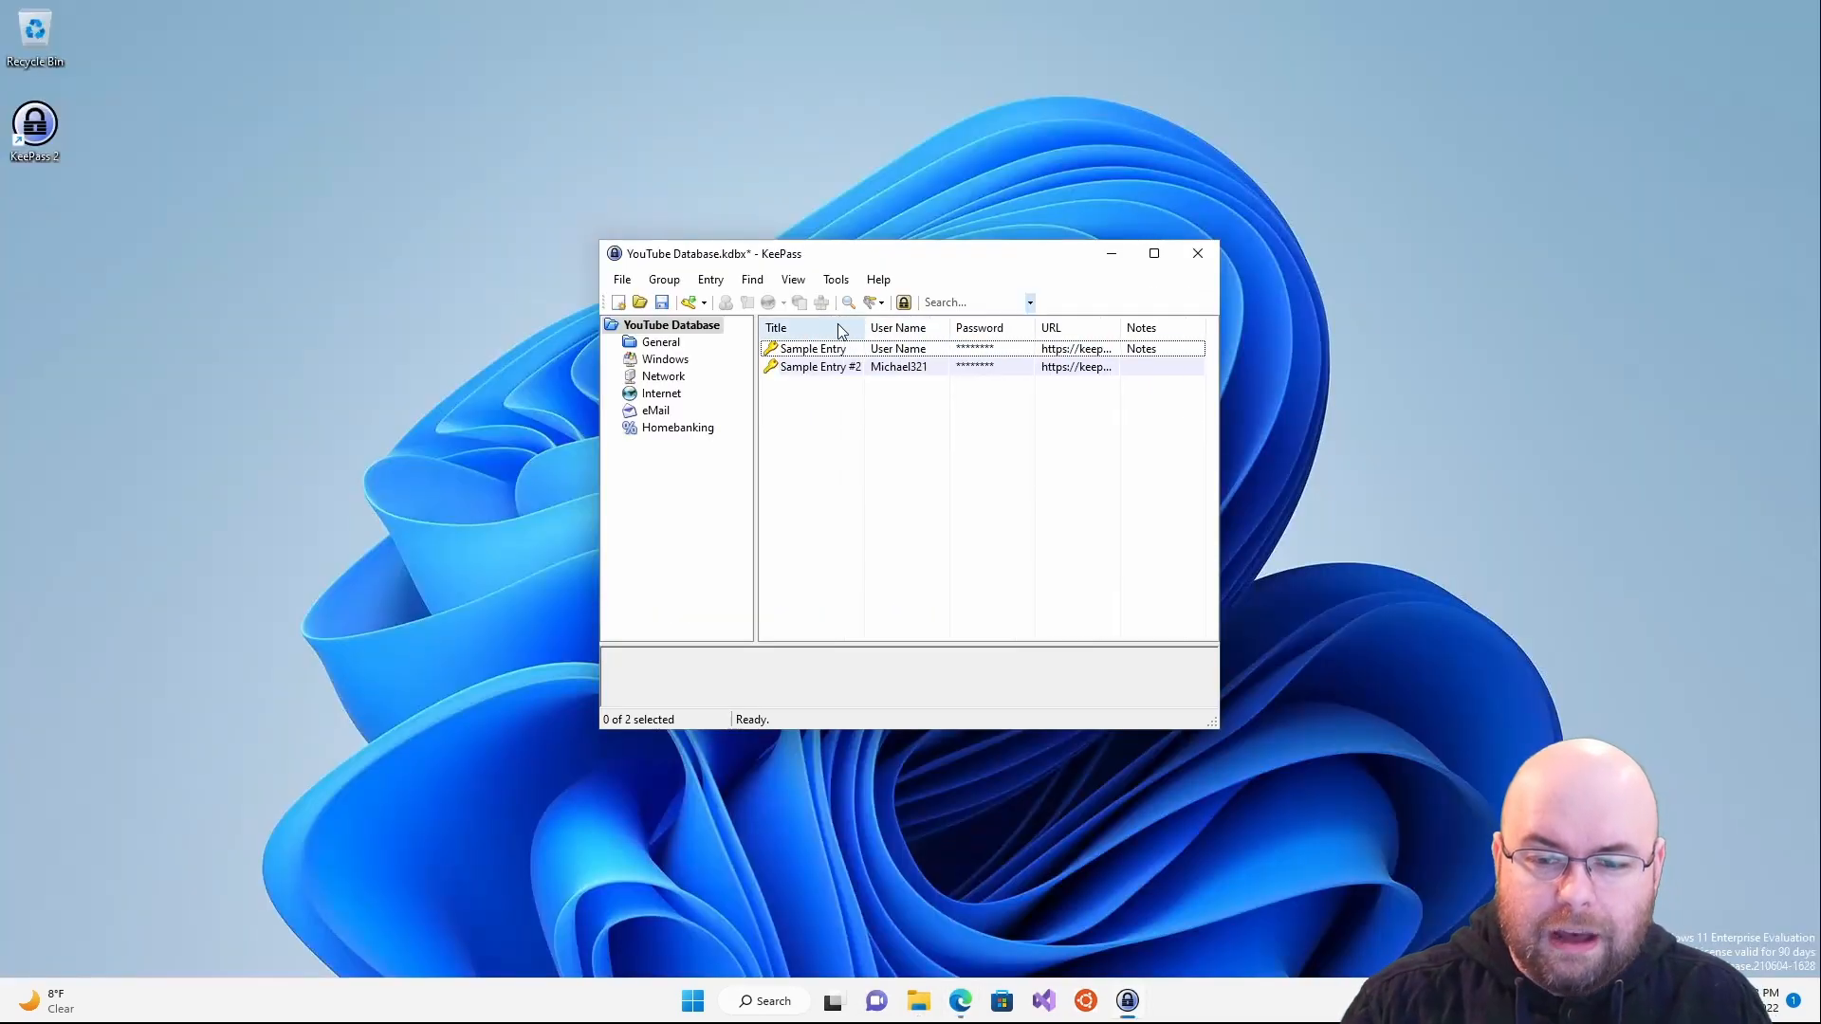
double_click(1120, 327)
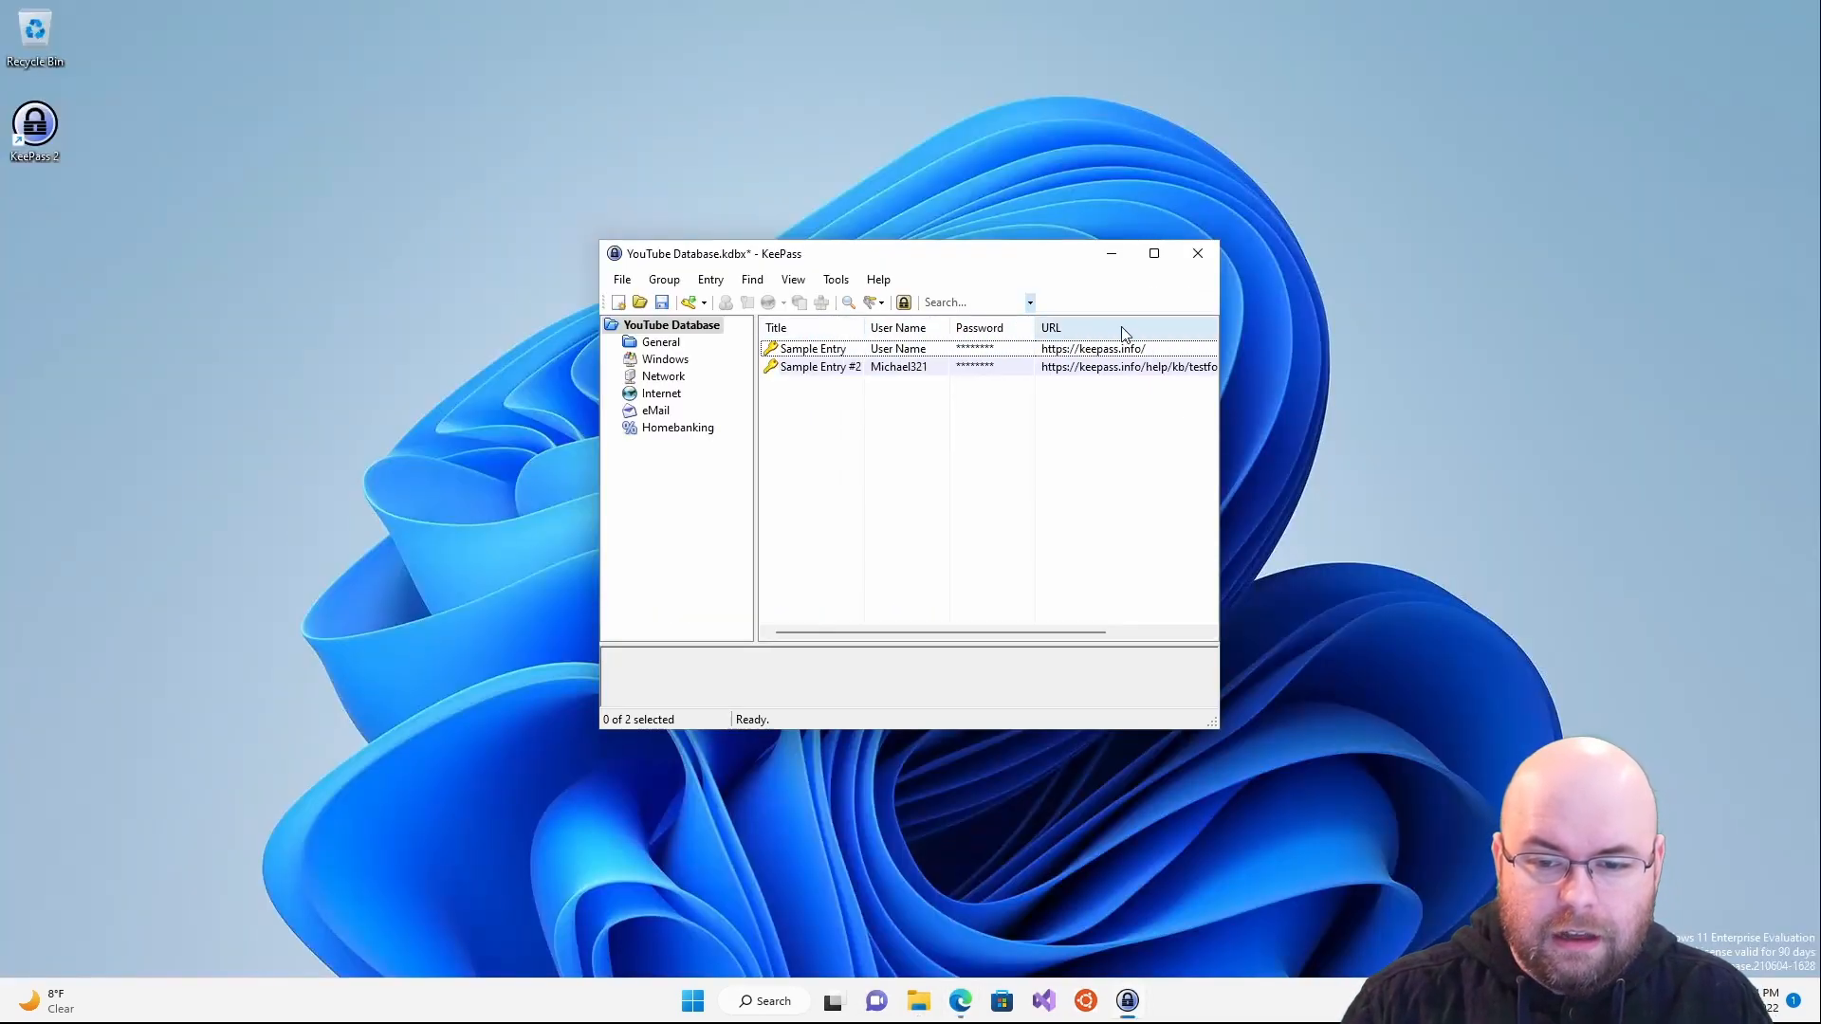
double_click(815, 348)
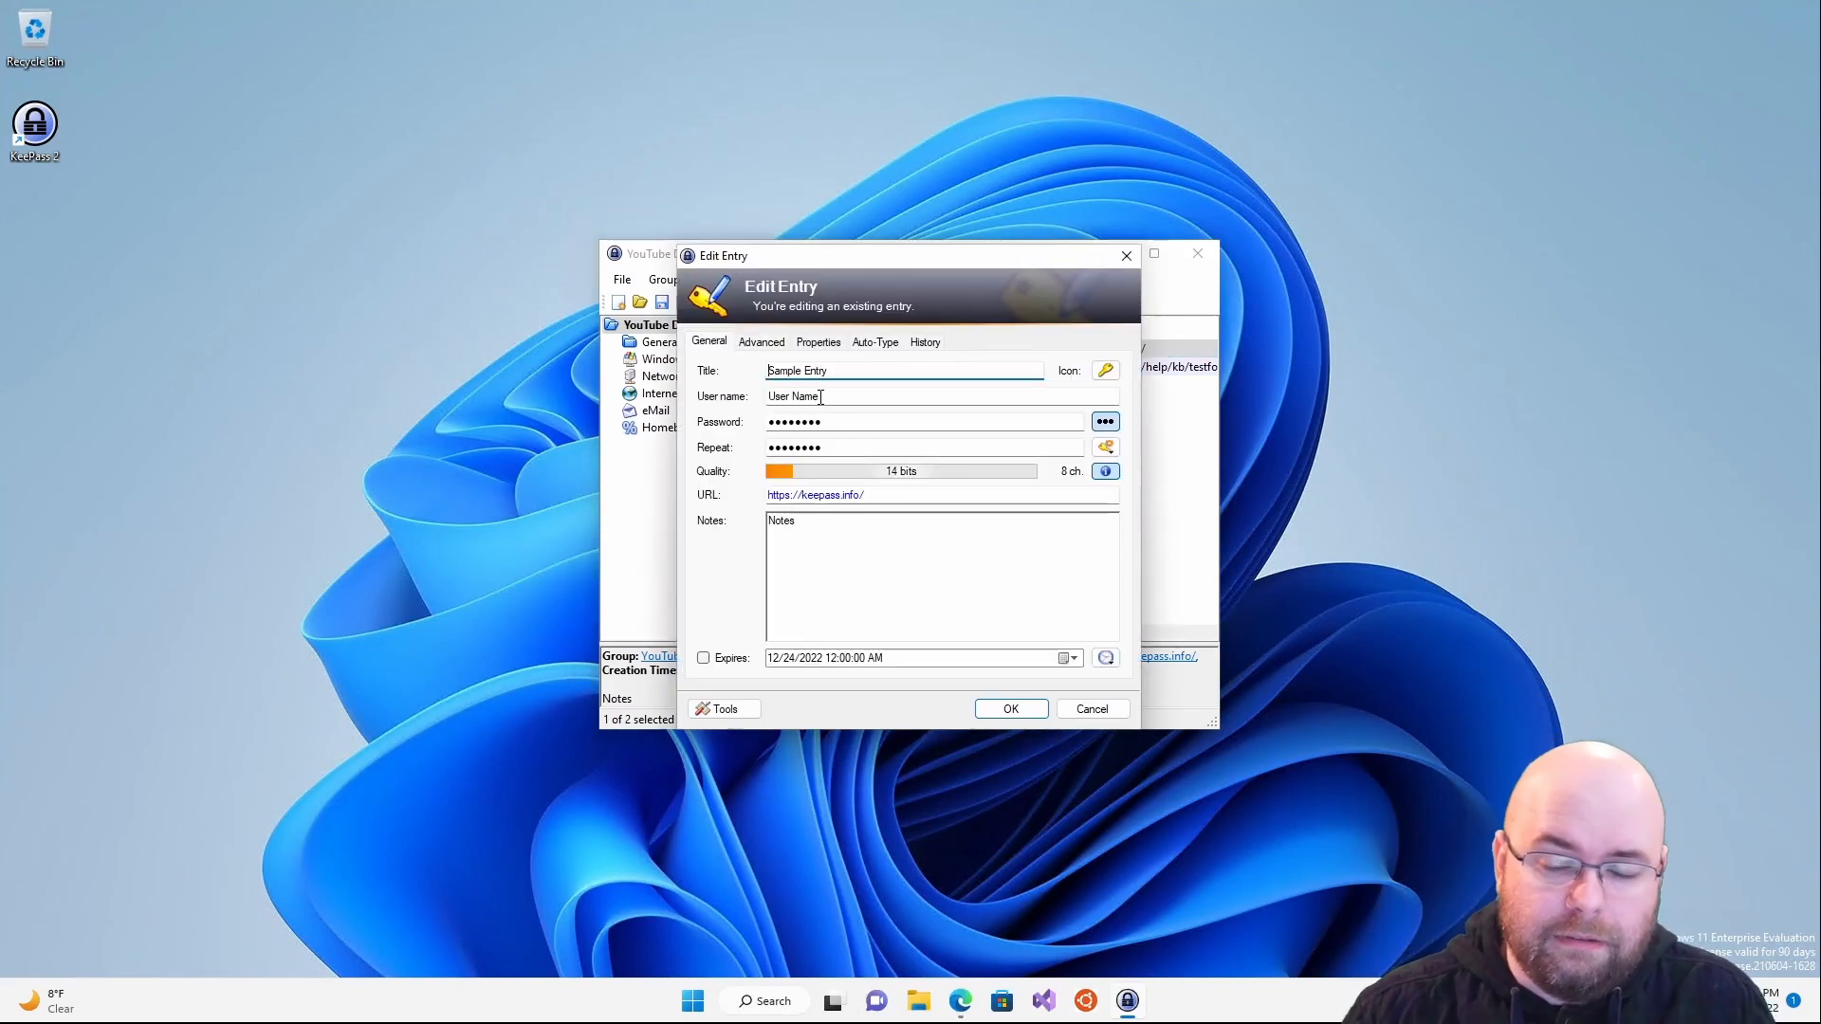
double_click(863, 370)
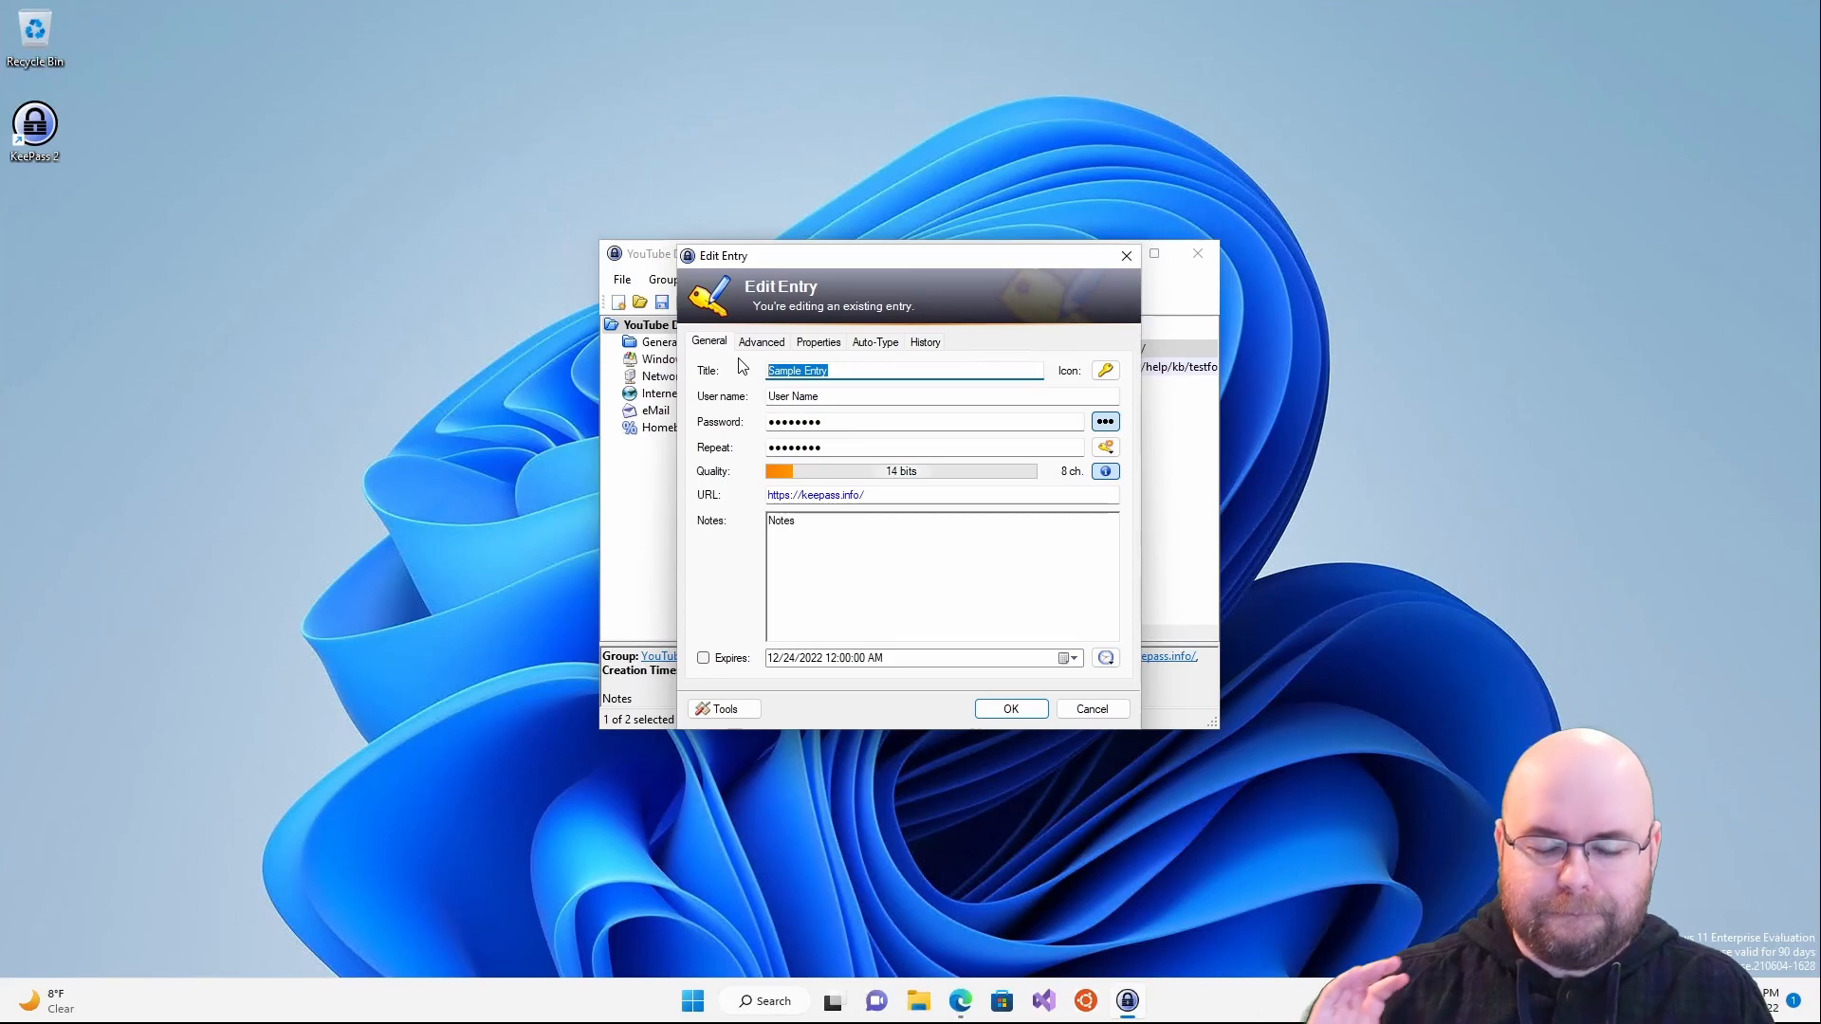
type("J")
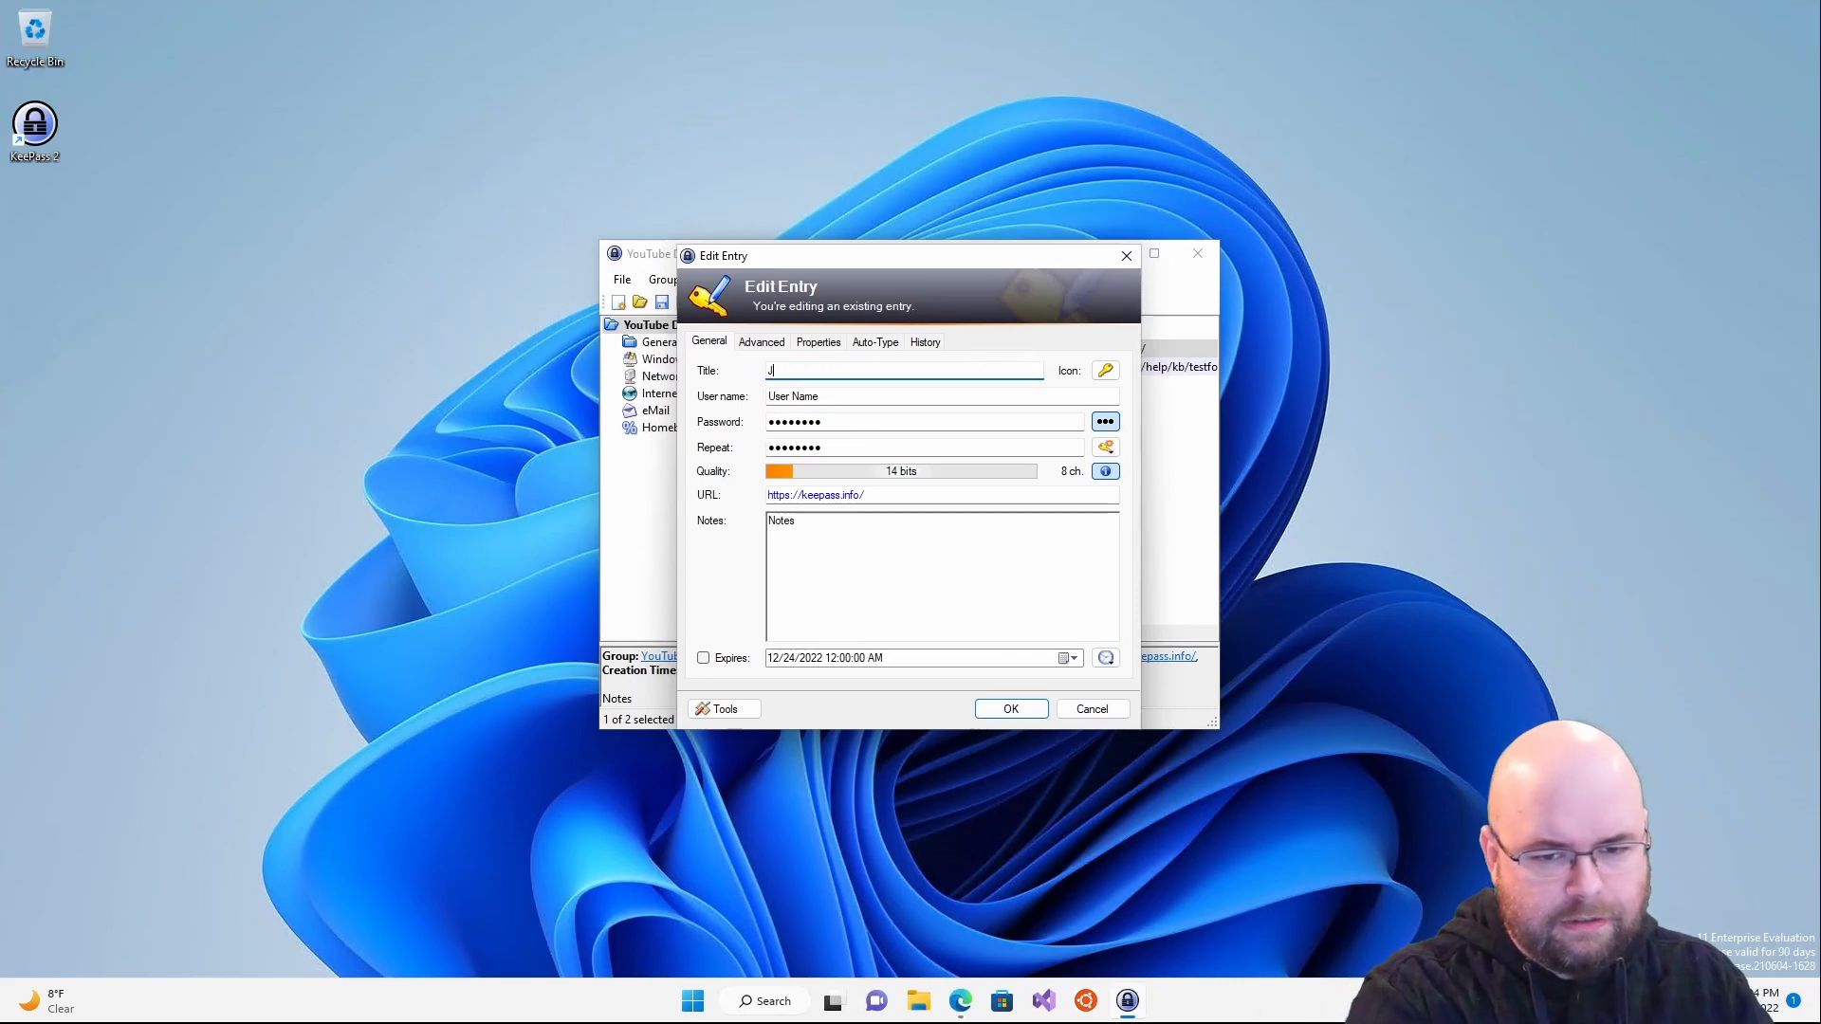
type("ennifer ")
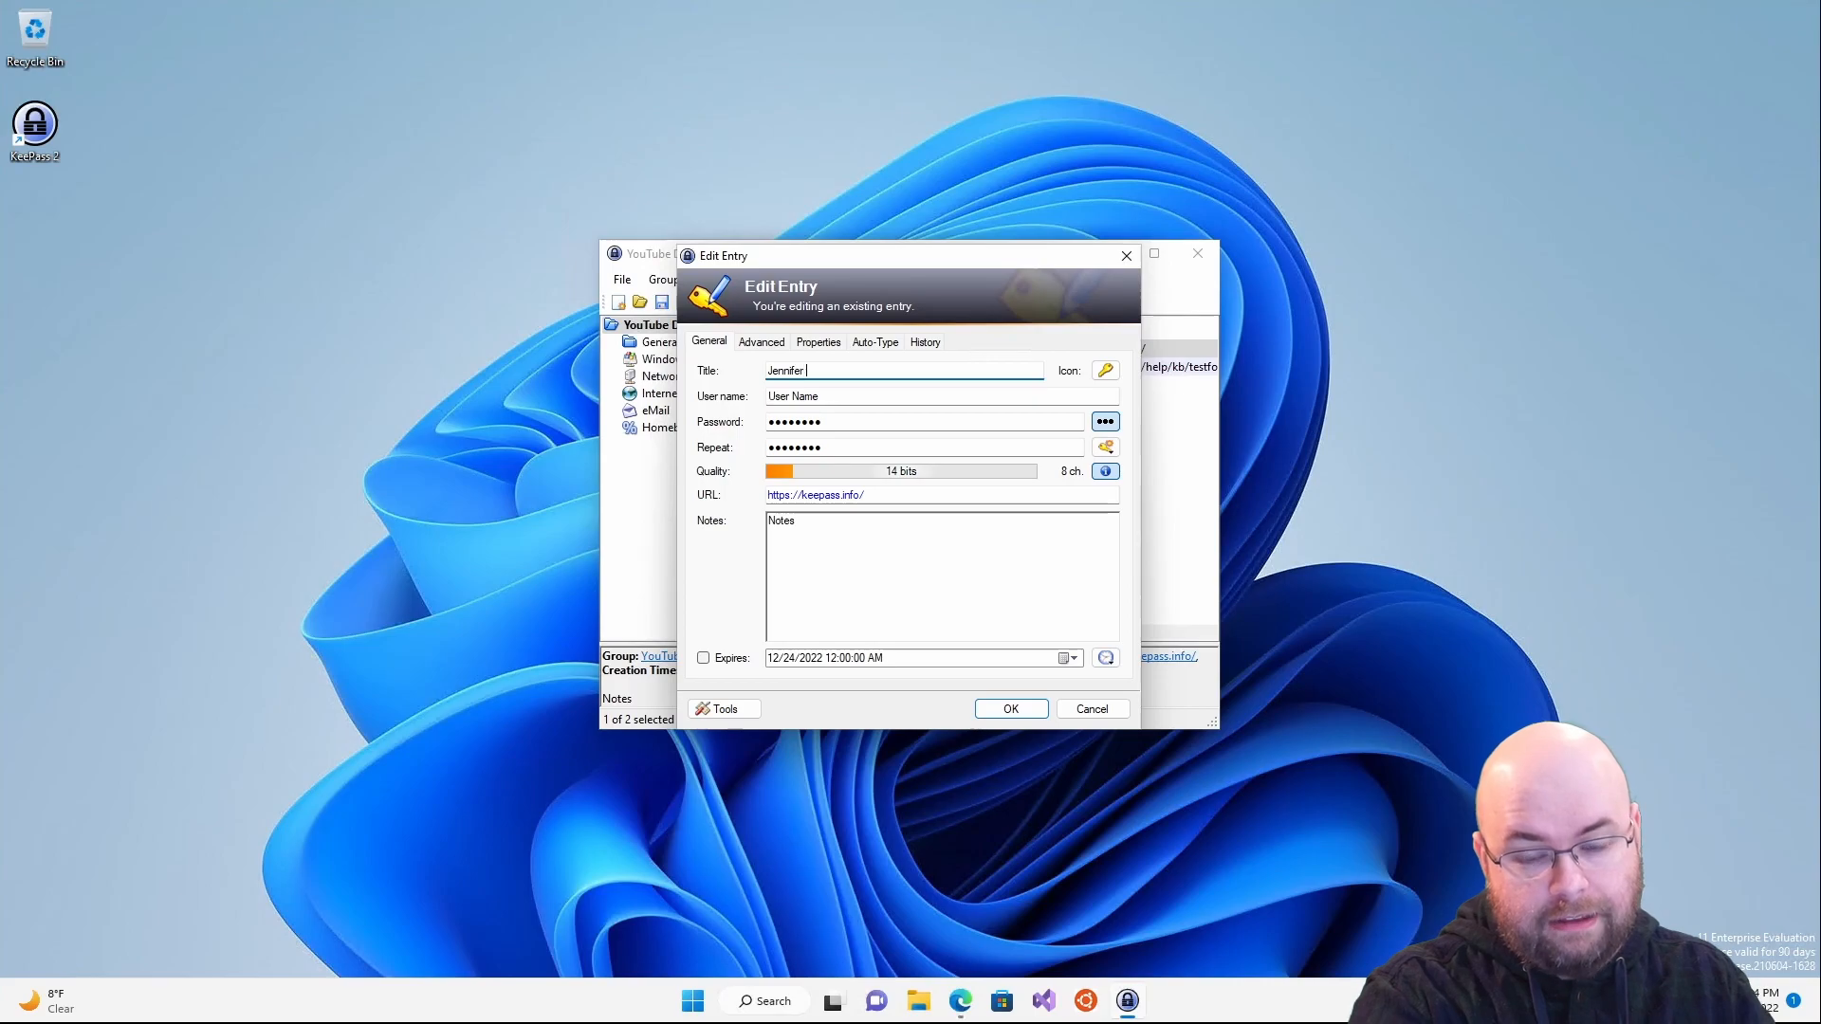
type("Government /")
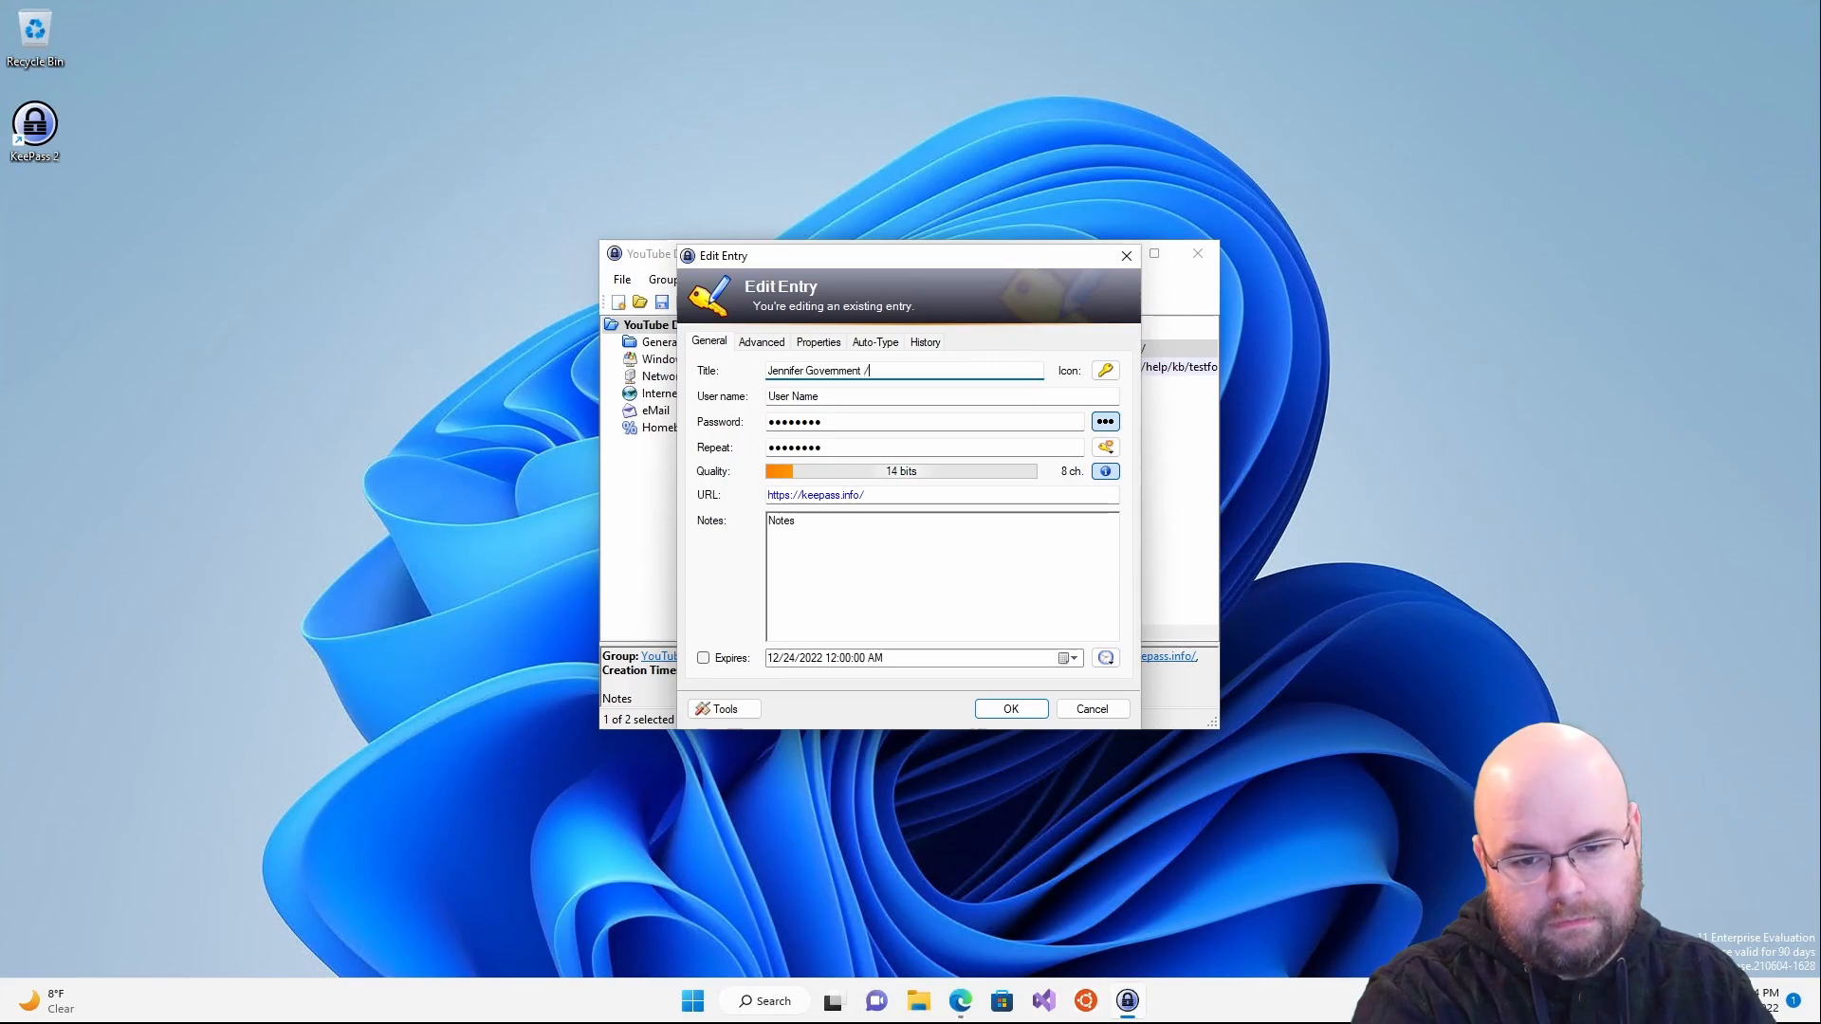
type(" Nationstates")
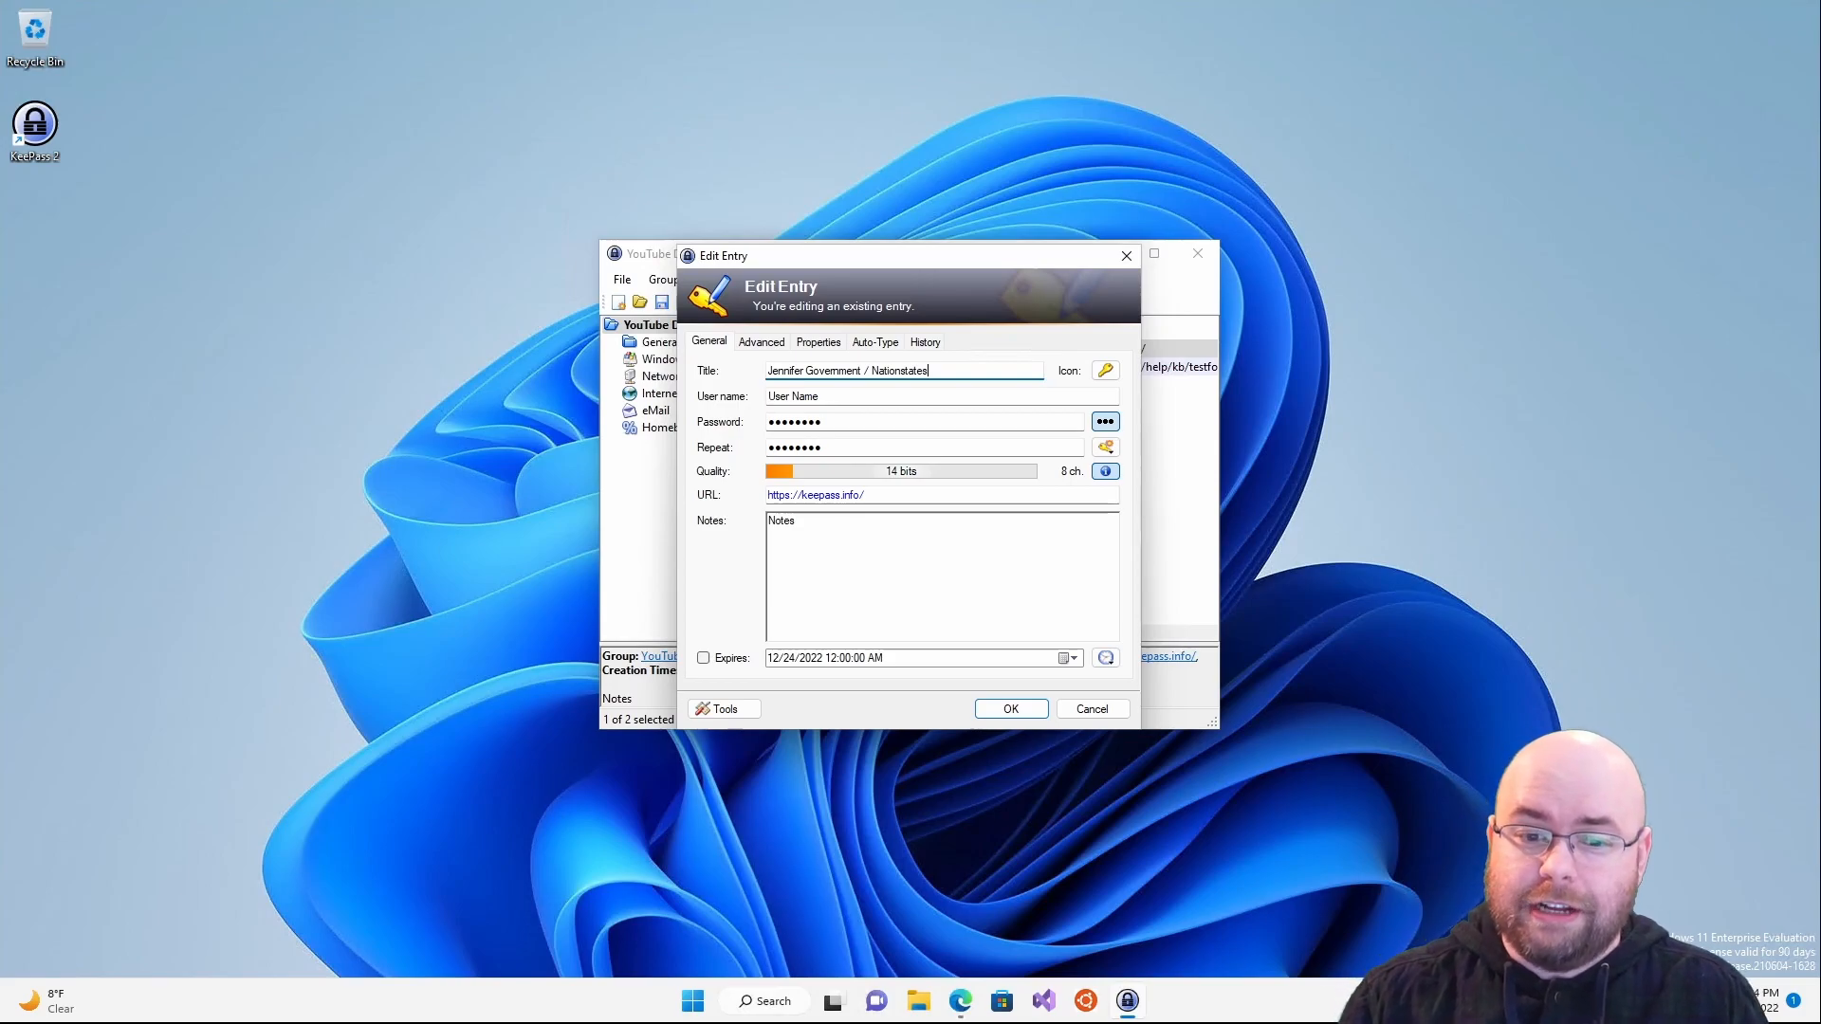
key("Tab")
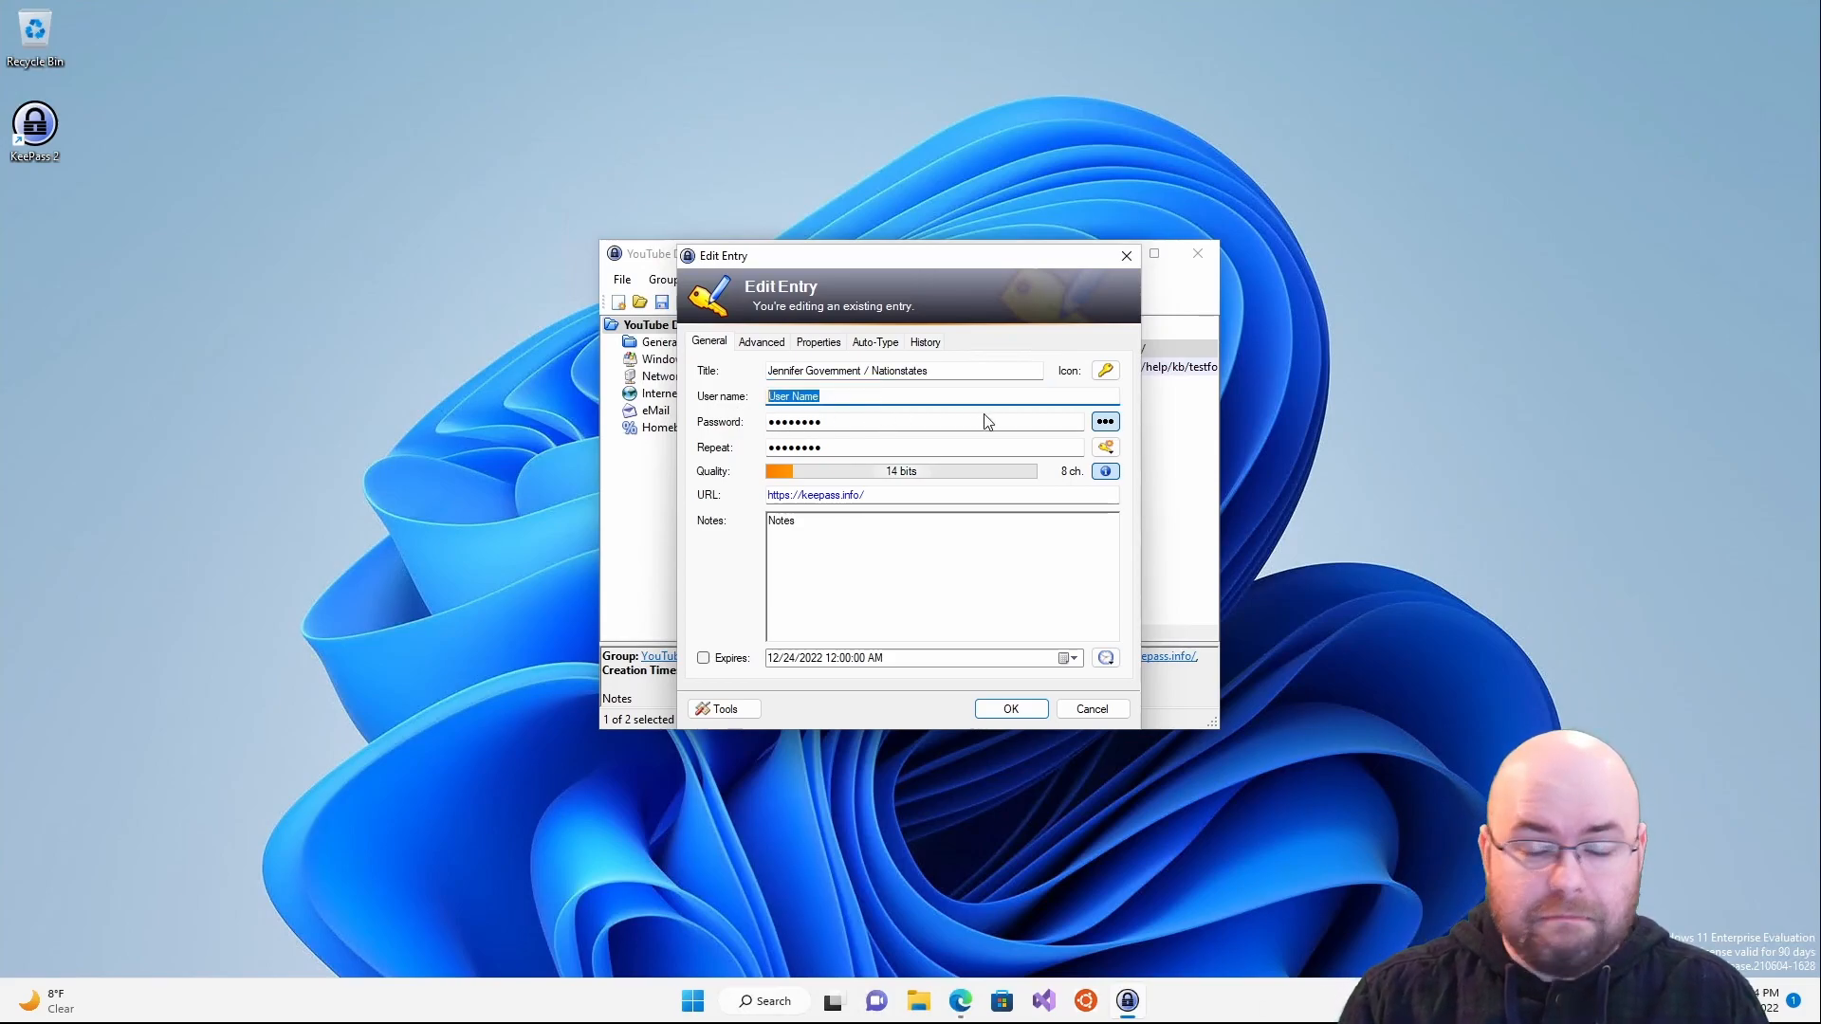
- Select the entry's password and briefly show it in plain text before hiding it again
left_click(814, 422)
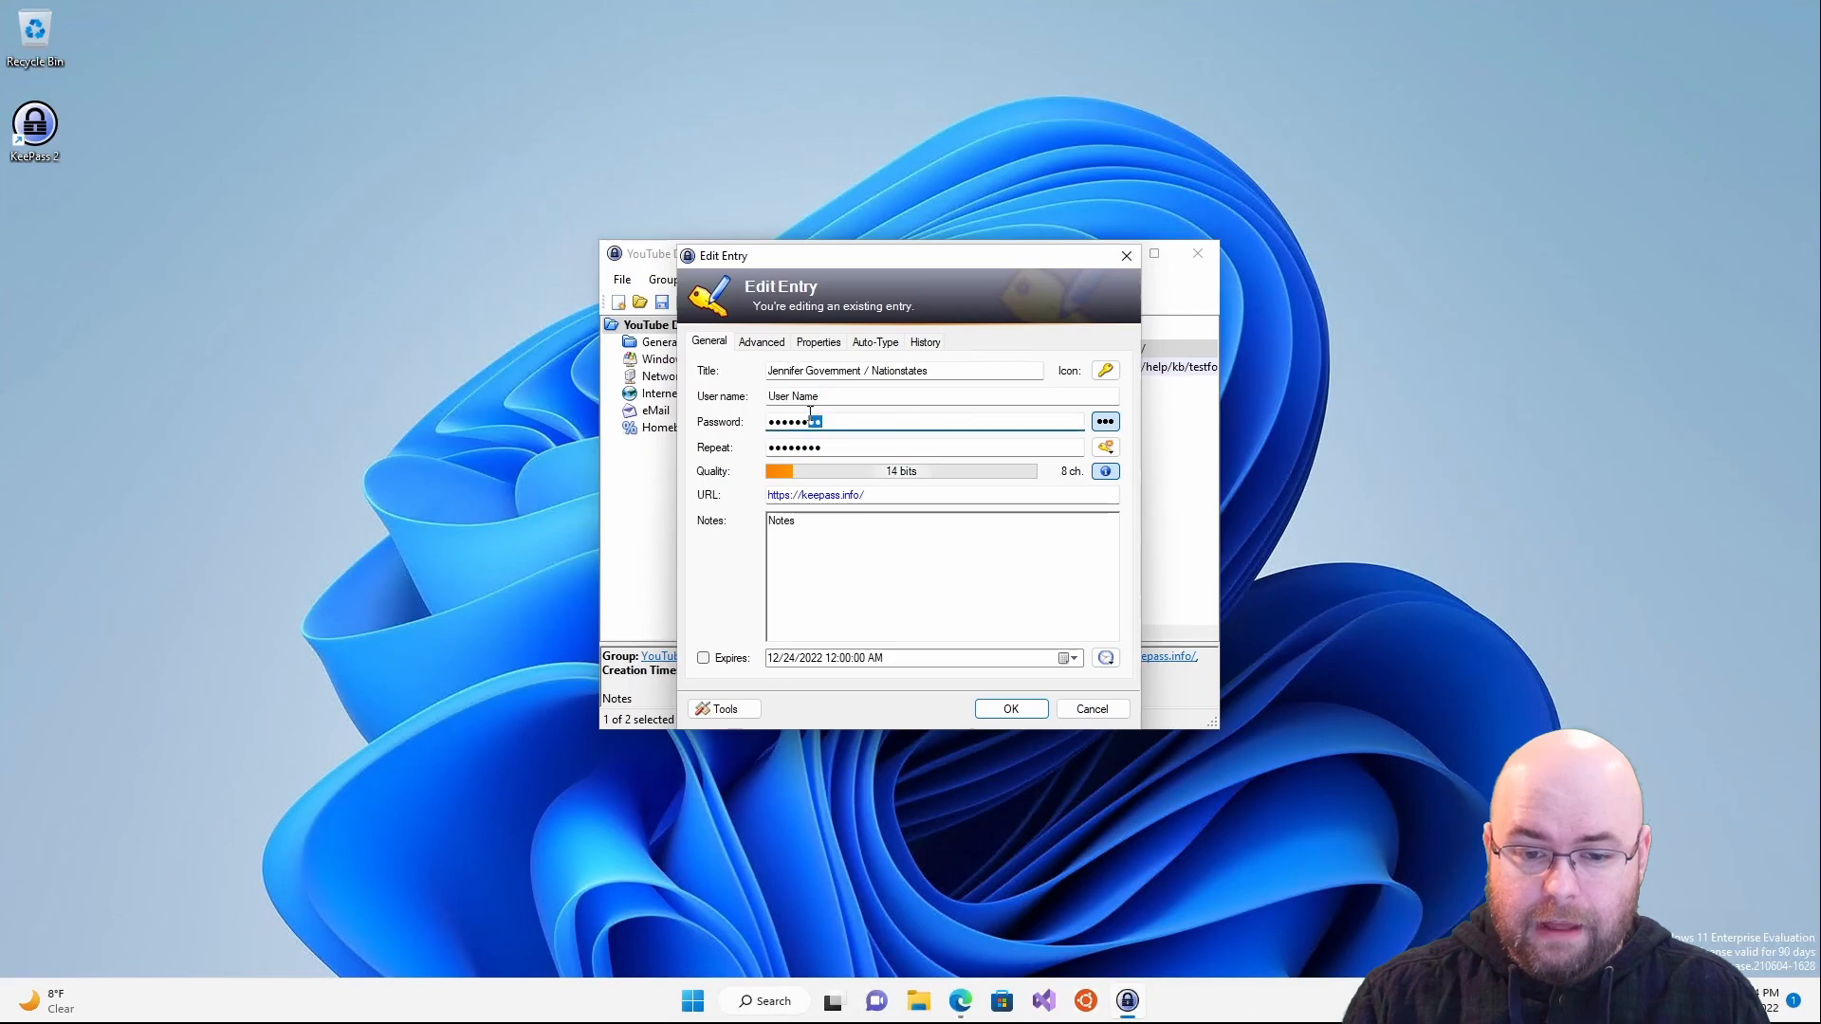
double_click(878, 423)
left_click(1106, 423)
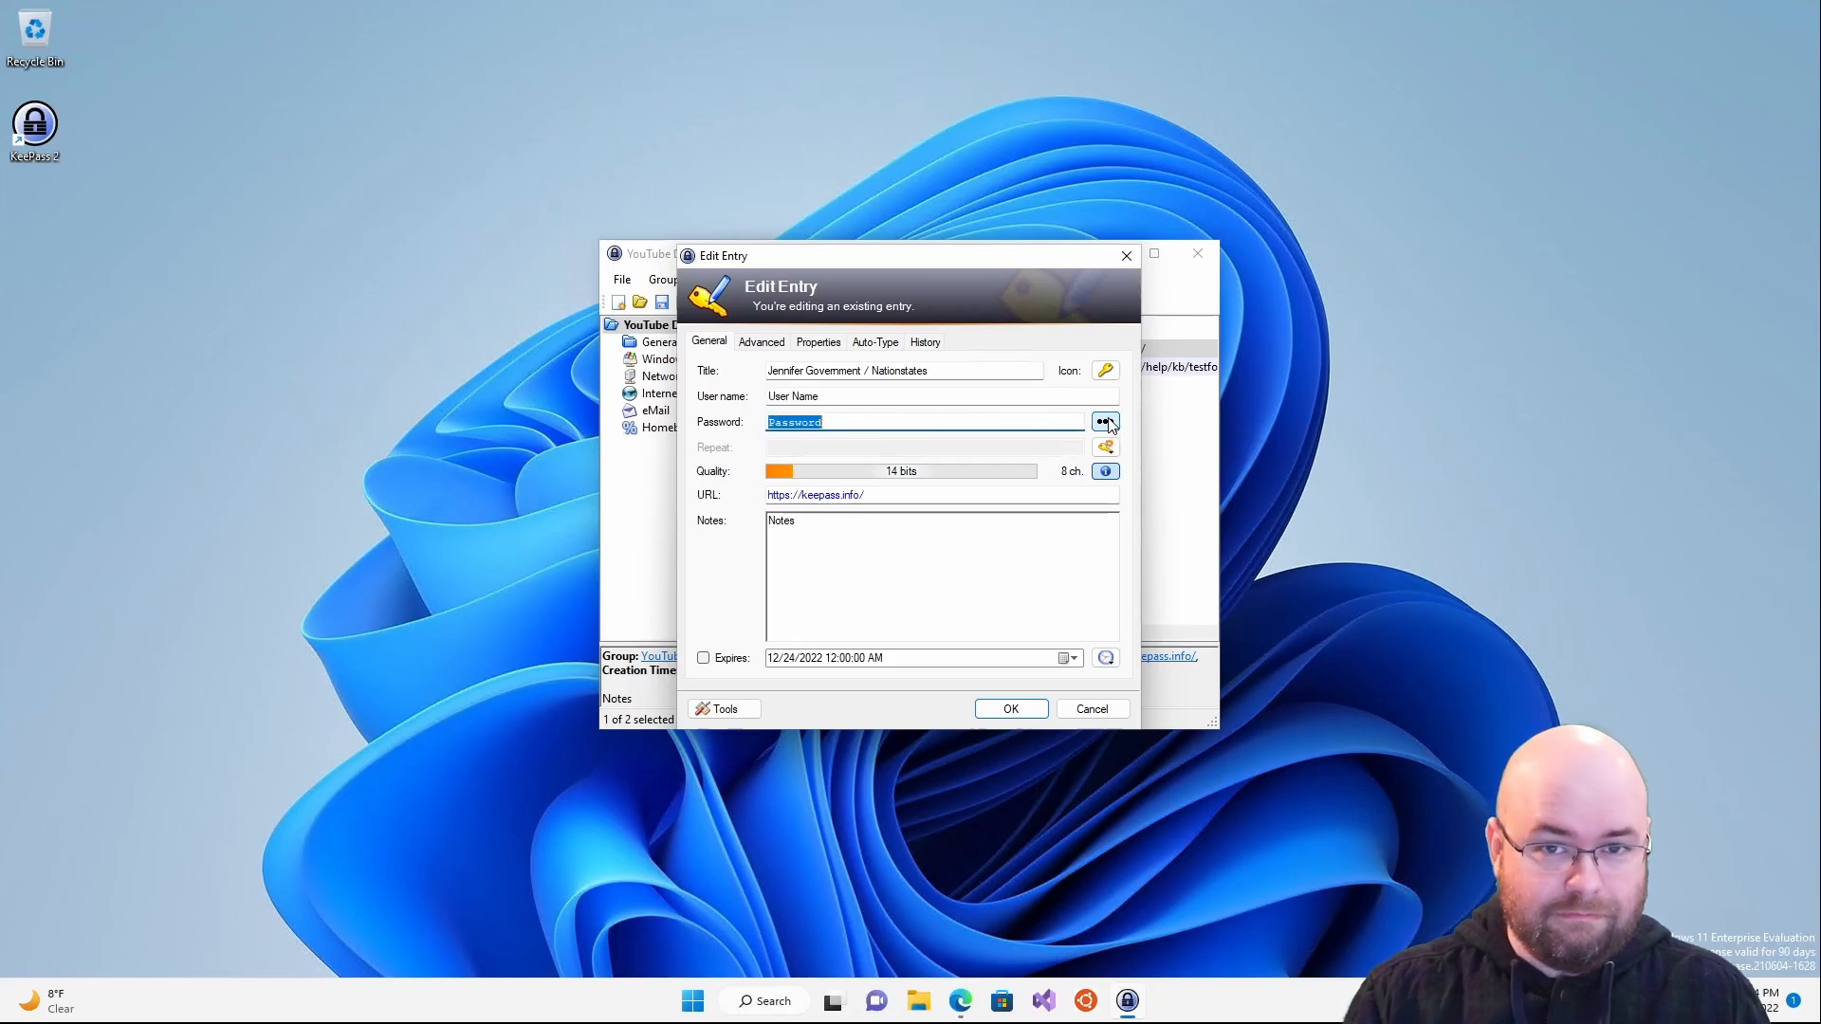
left_click(1105, 422)
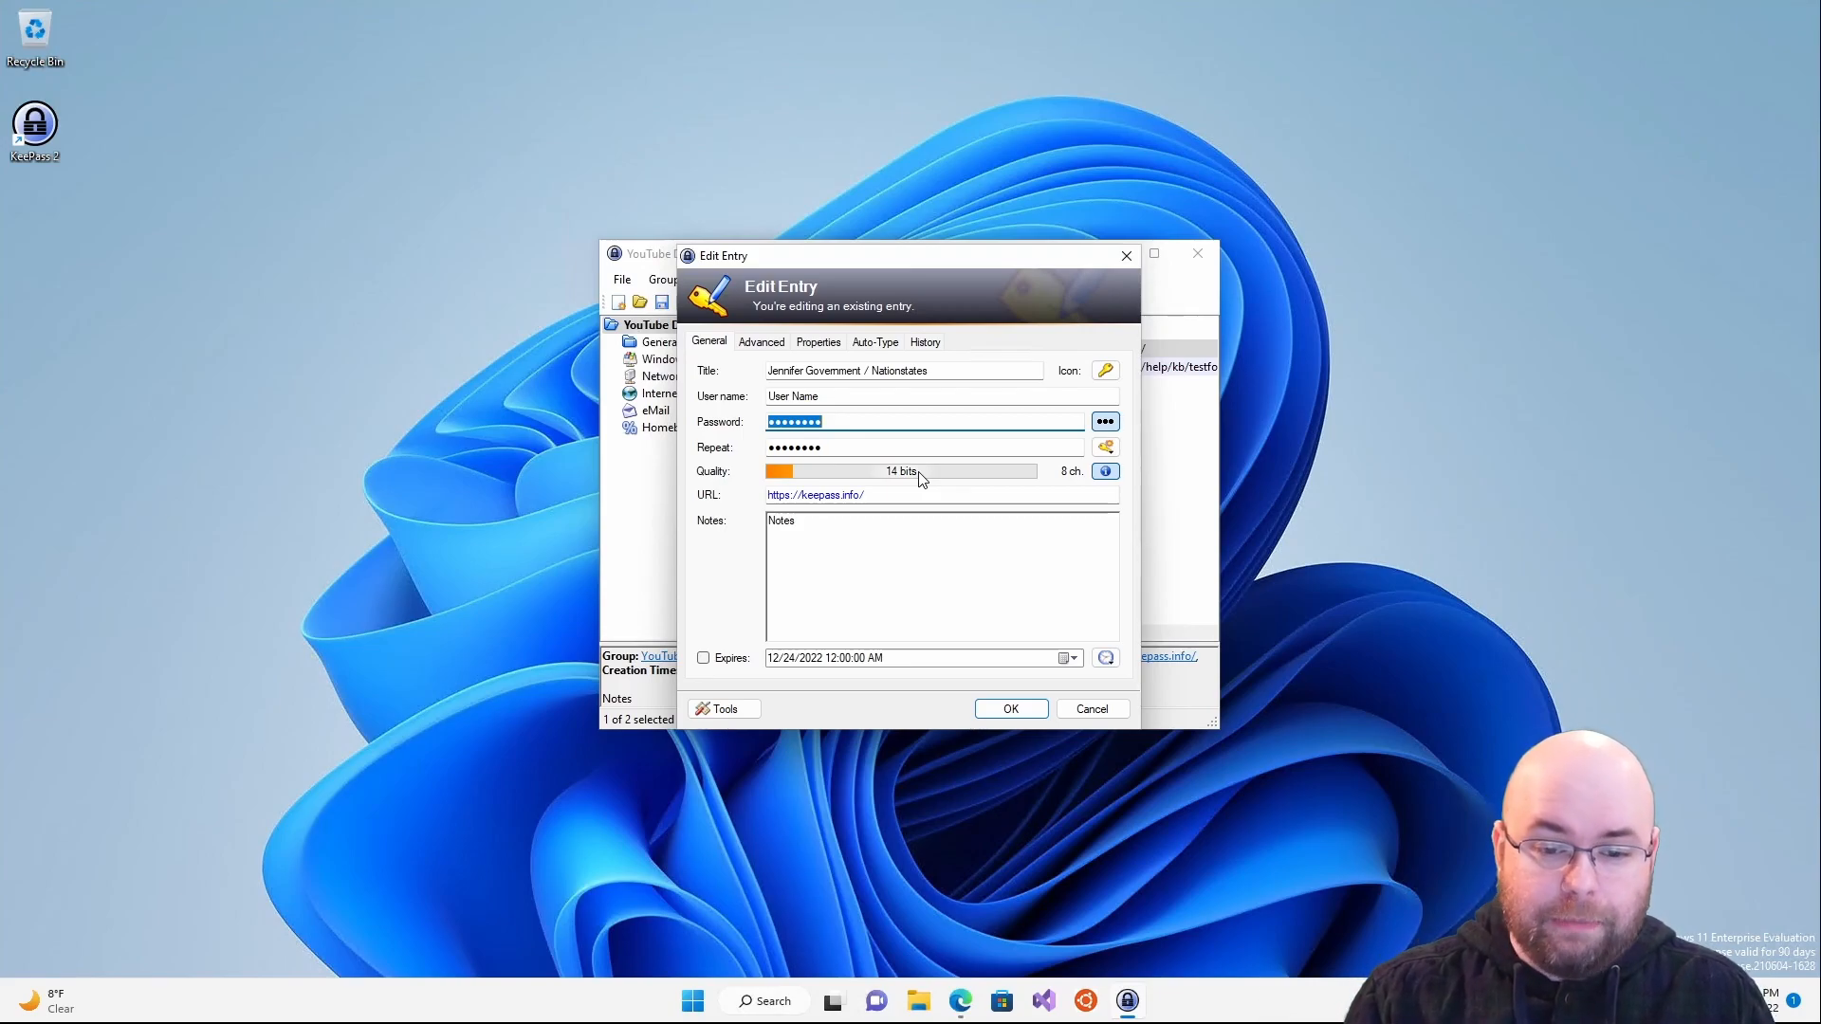
key("Tab")
key("Tab")
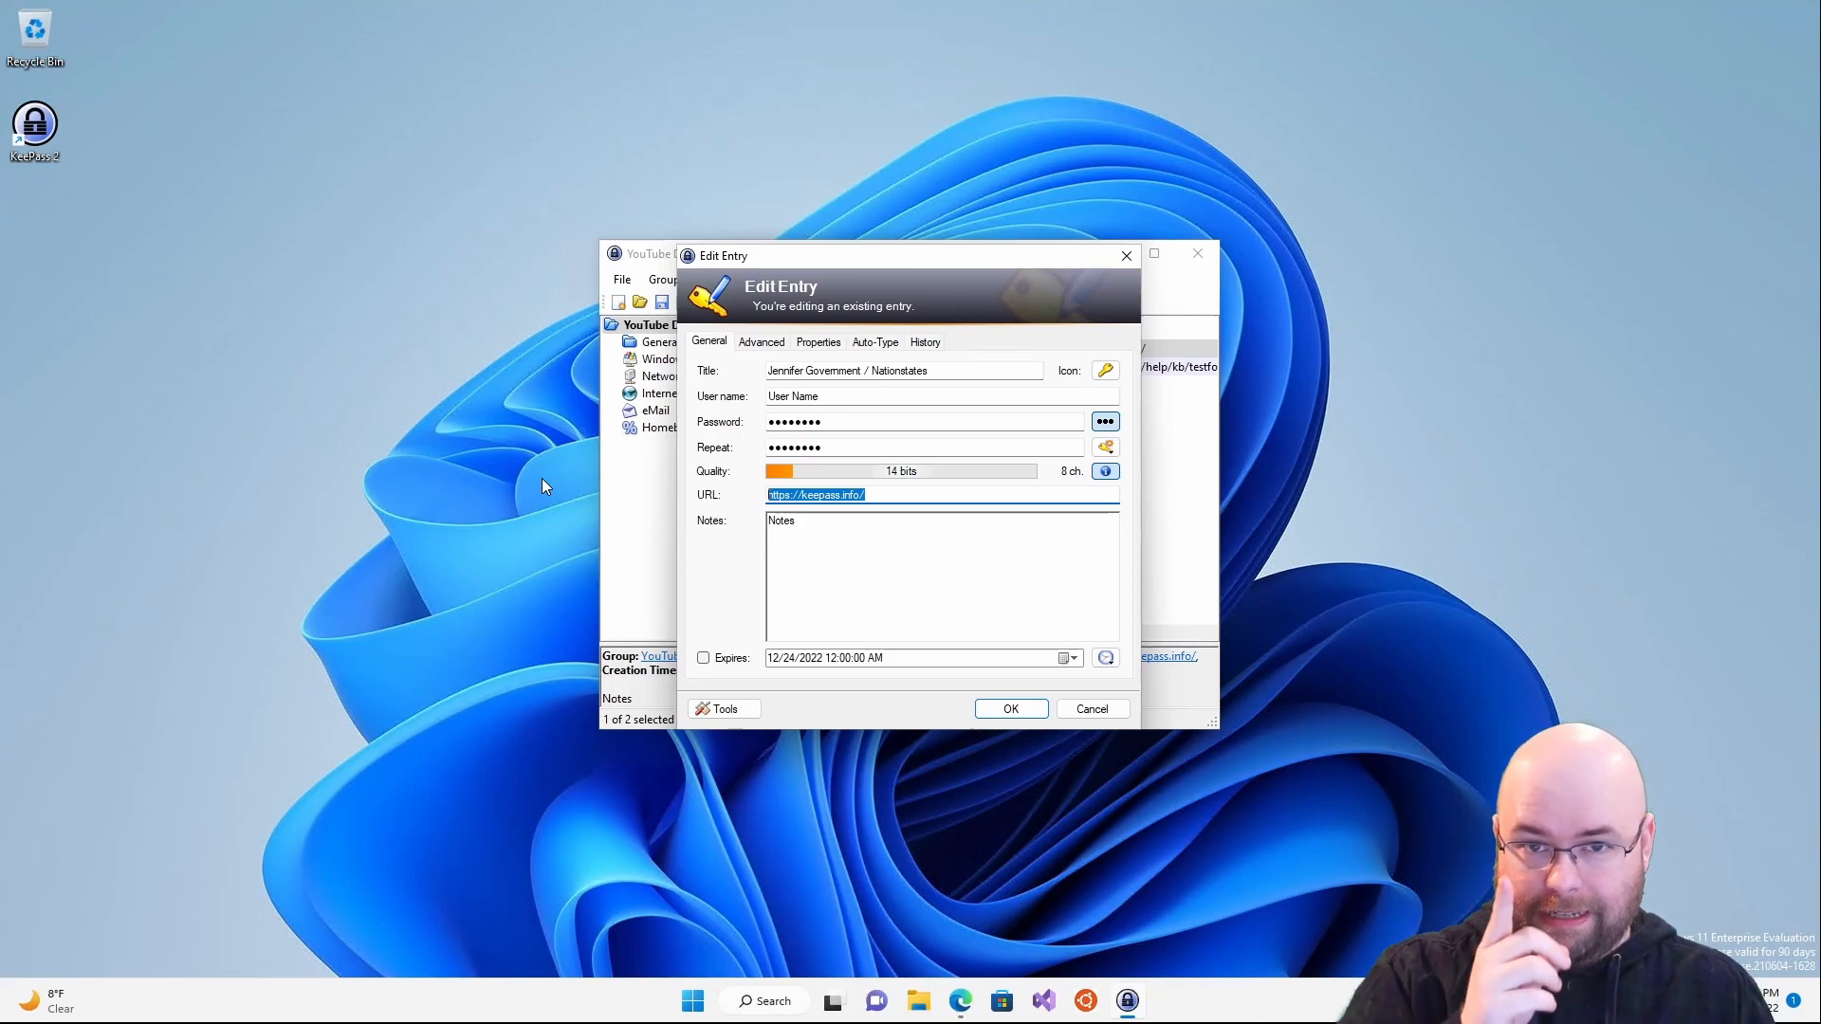
- Replace the notes with a line recording the previous password, then bring up the Icon Picker
left_click(846, 566)
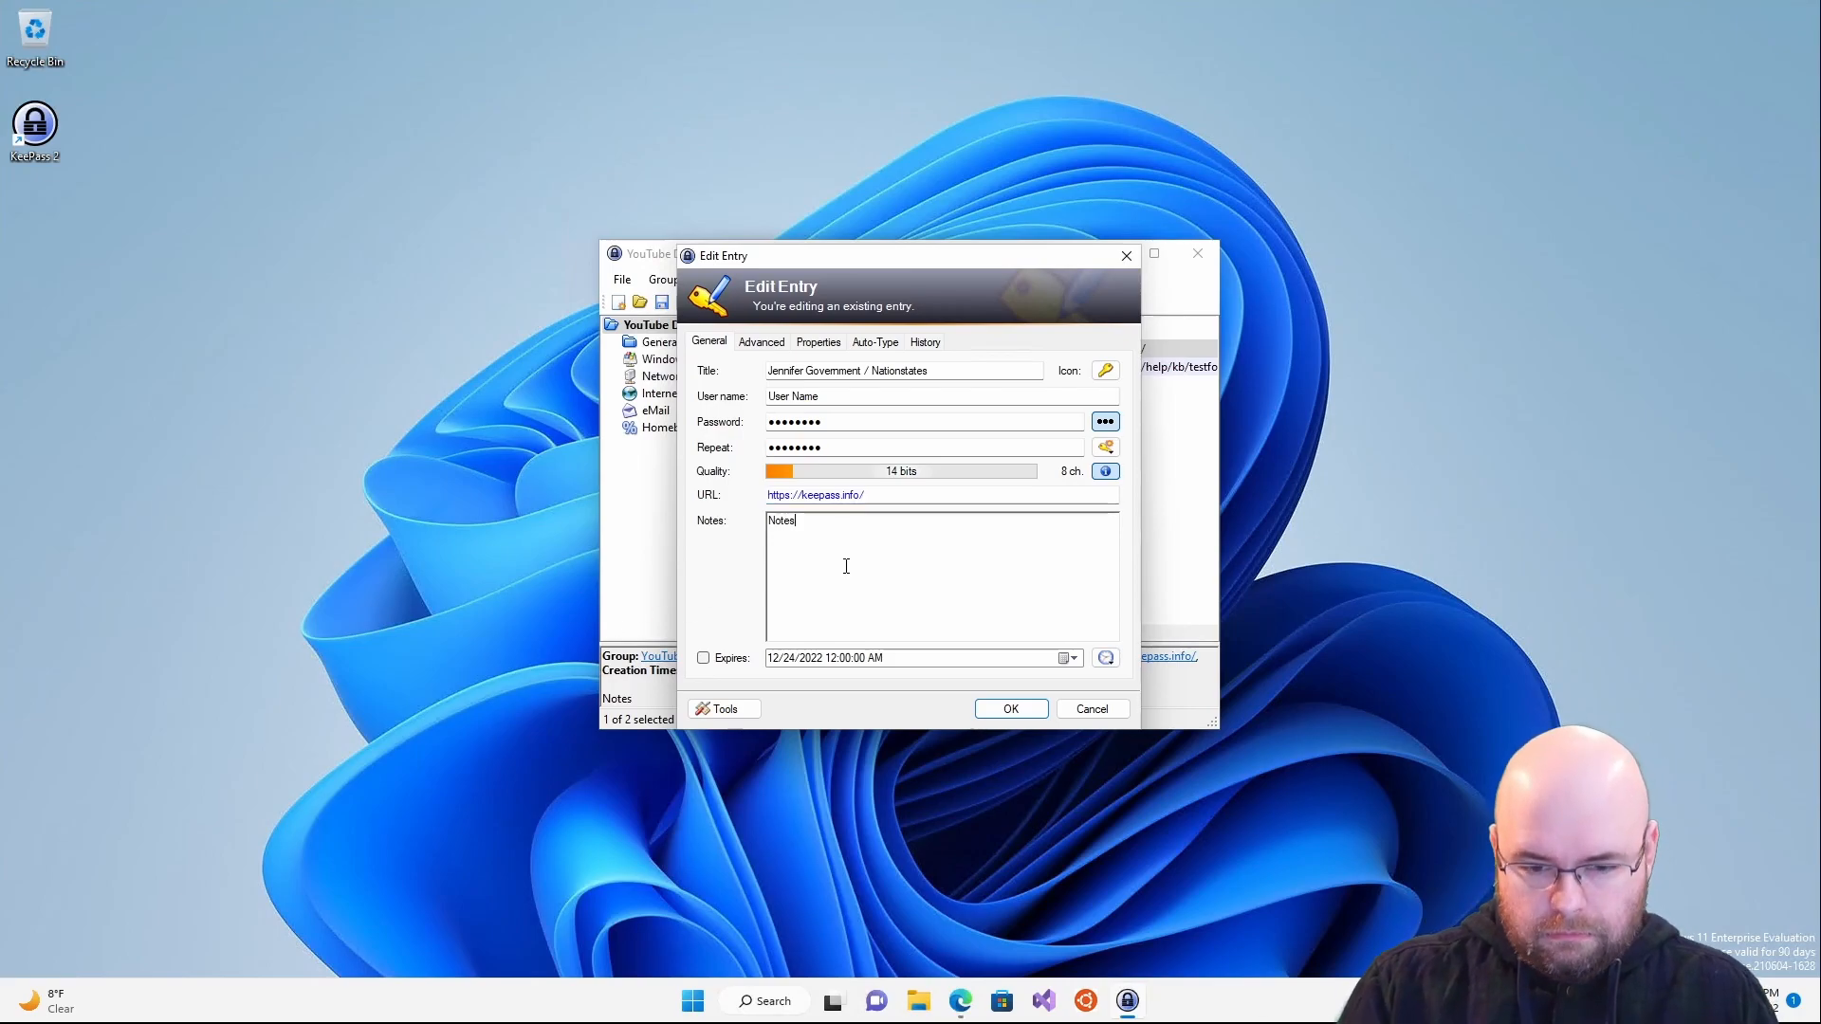
key("ctrl+a")
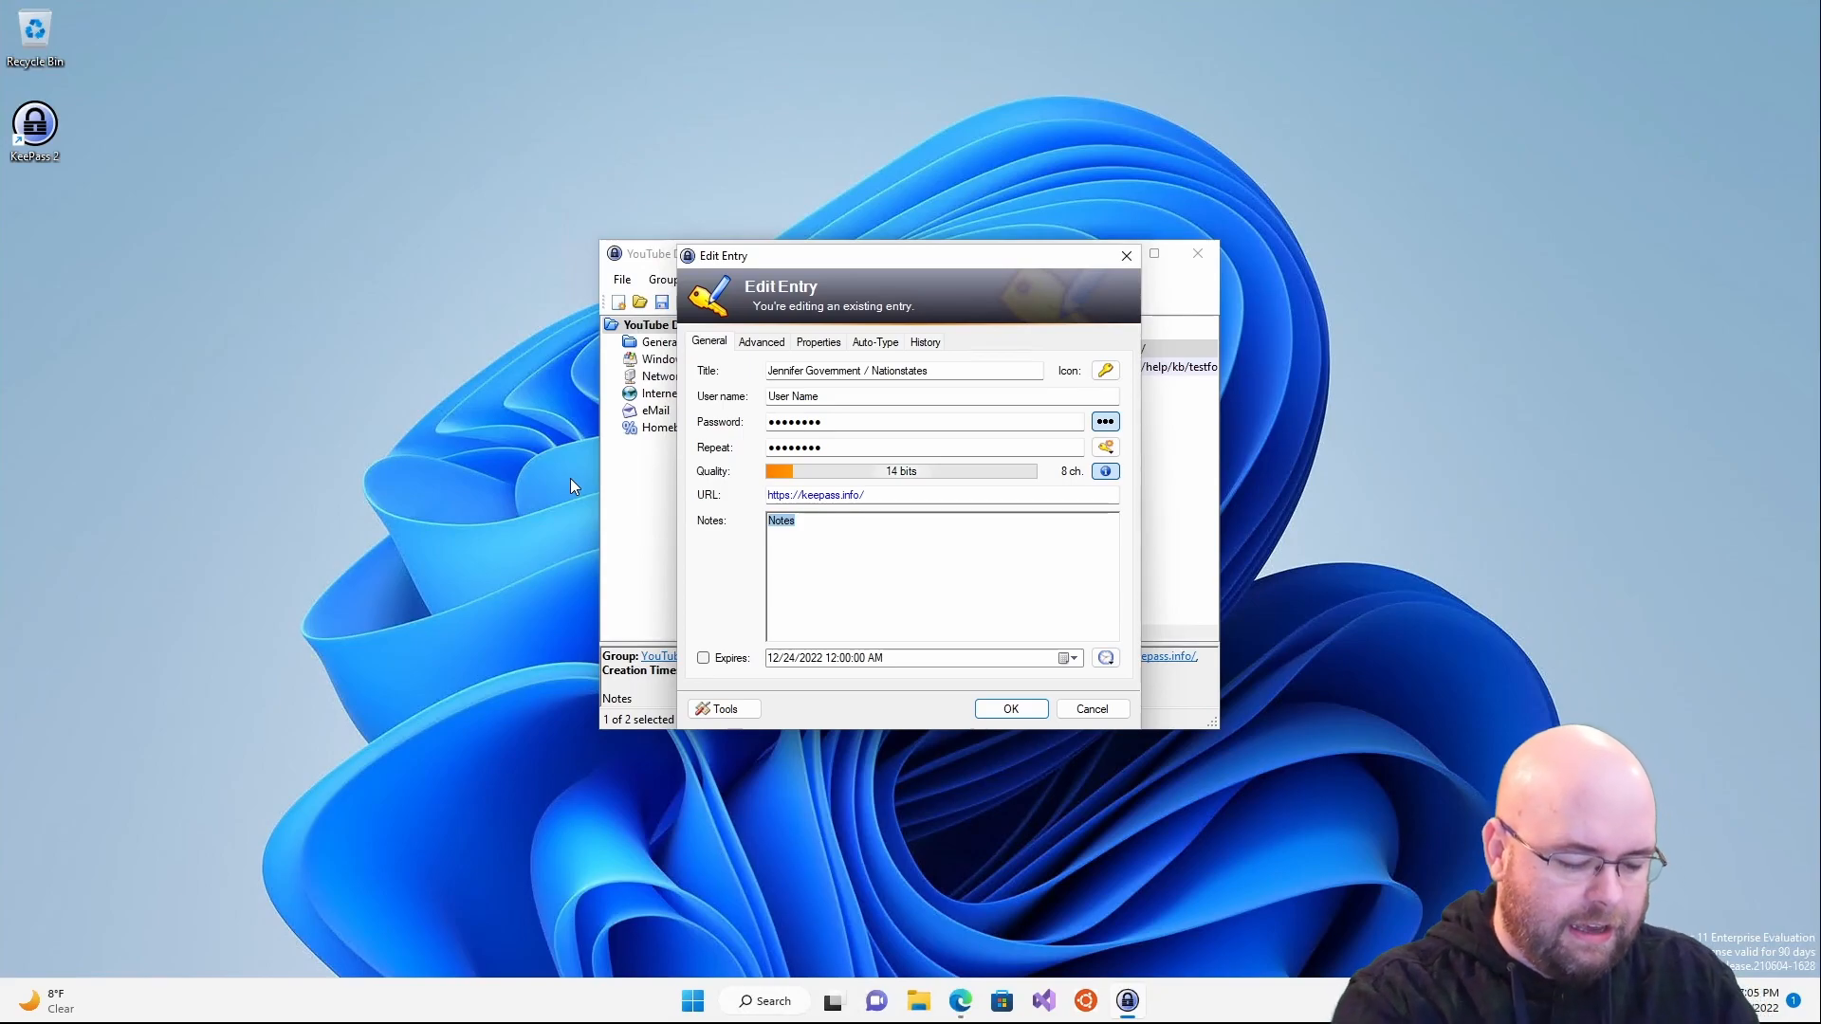
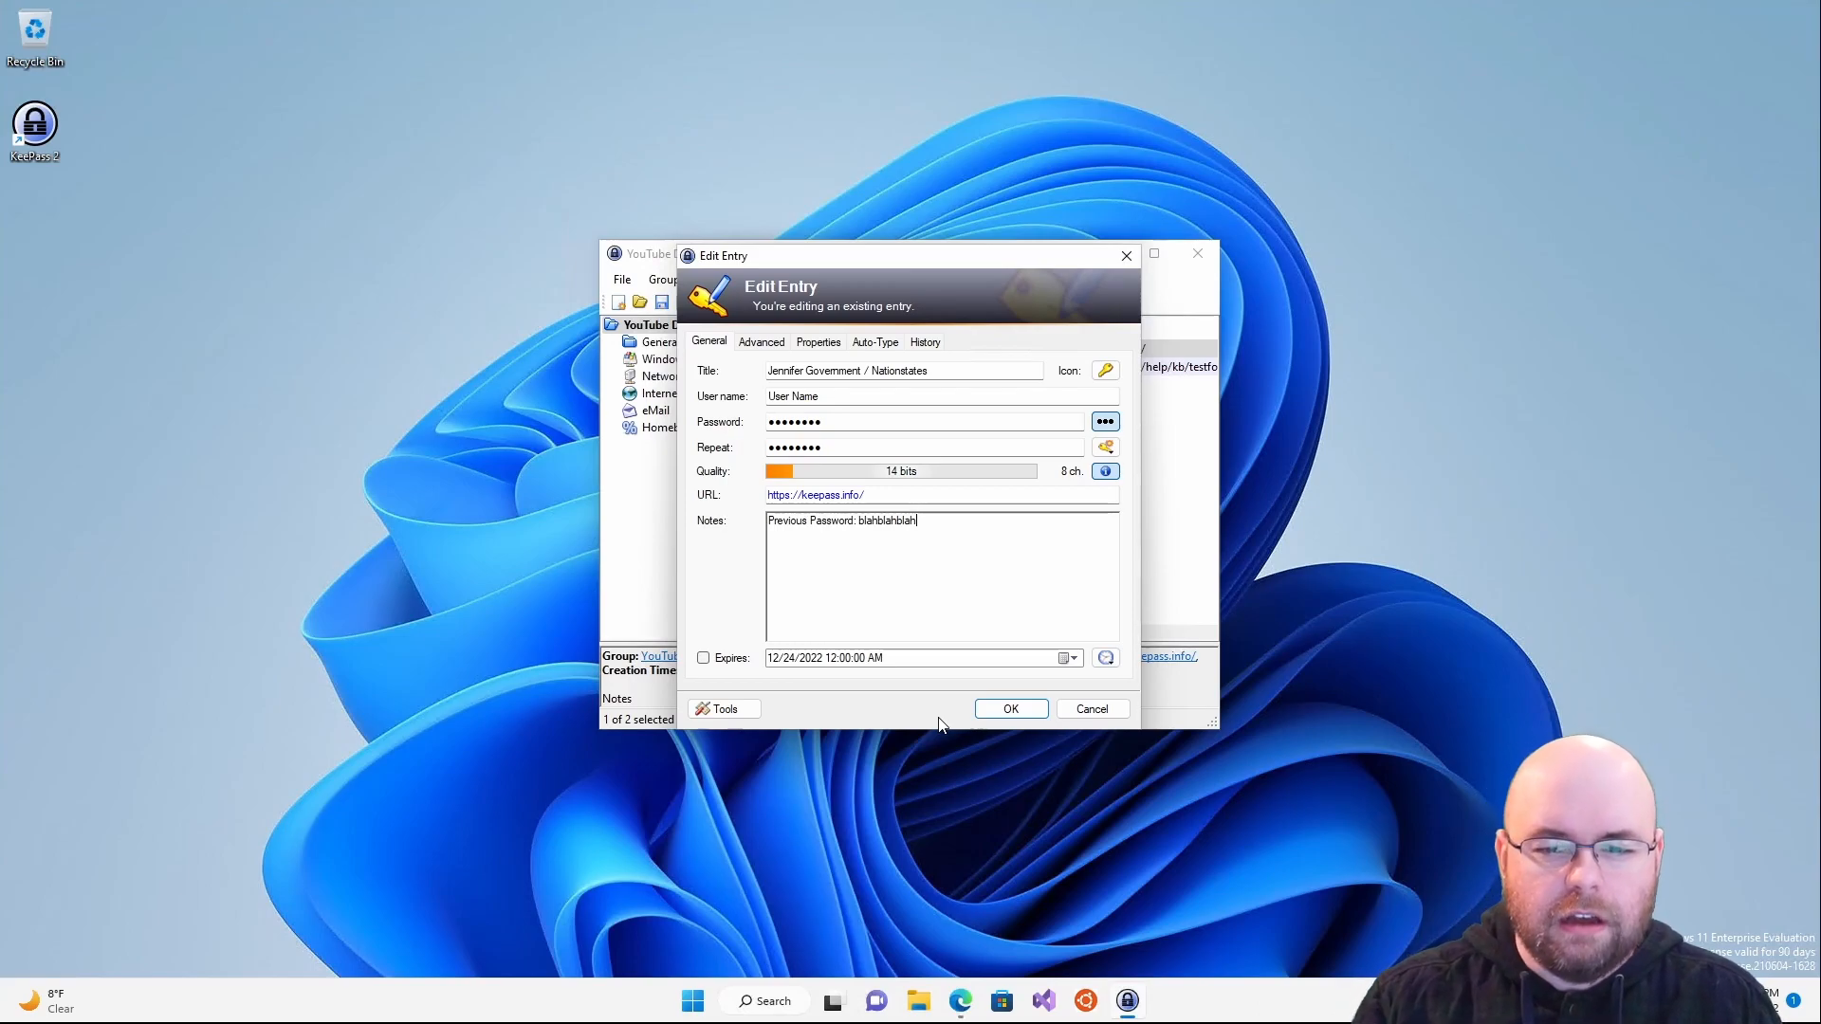
left_click(1105, 369)
left_click_drag(856, 484, 693, 472)
- Pick icon 65, abandon a custom icon import, cancel the Icon Picker, and open password generation options
left_click(1062, 484)
left_click(994, 398)
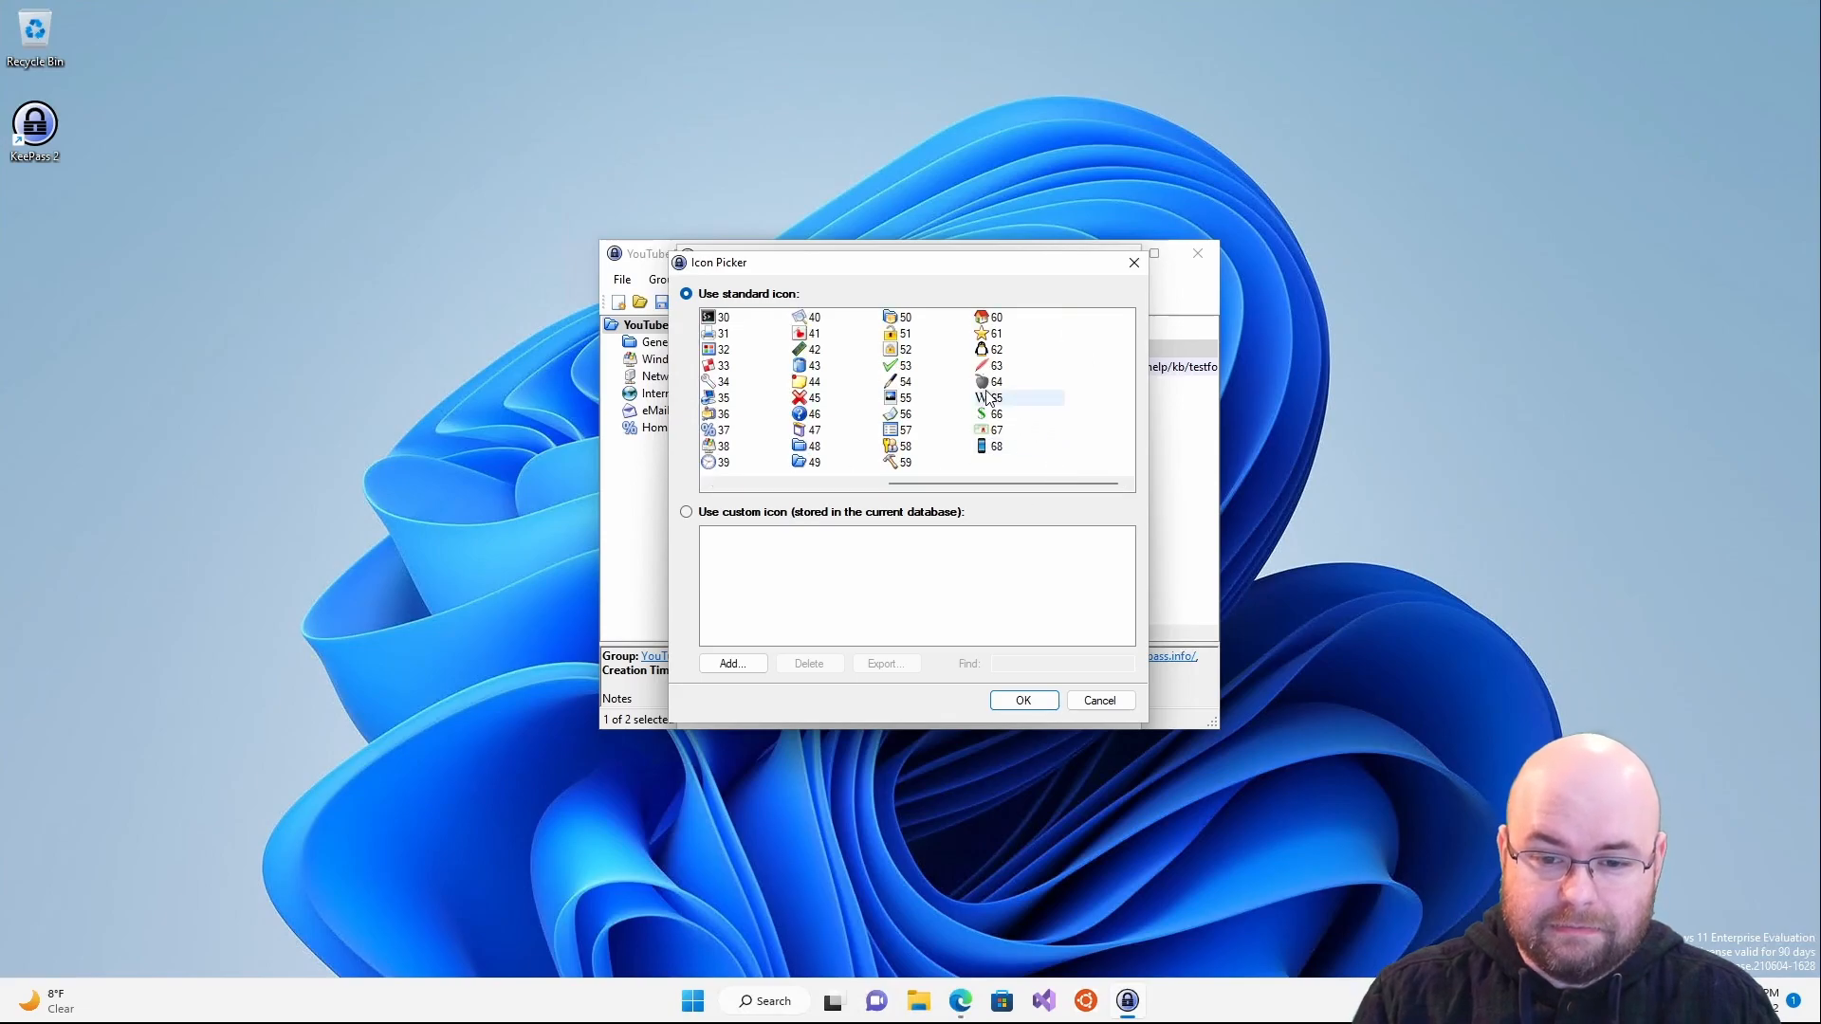
left_click(686, 511)
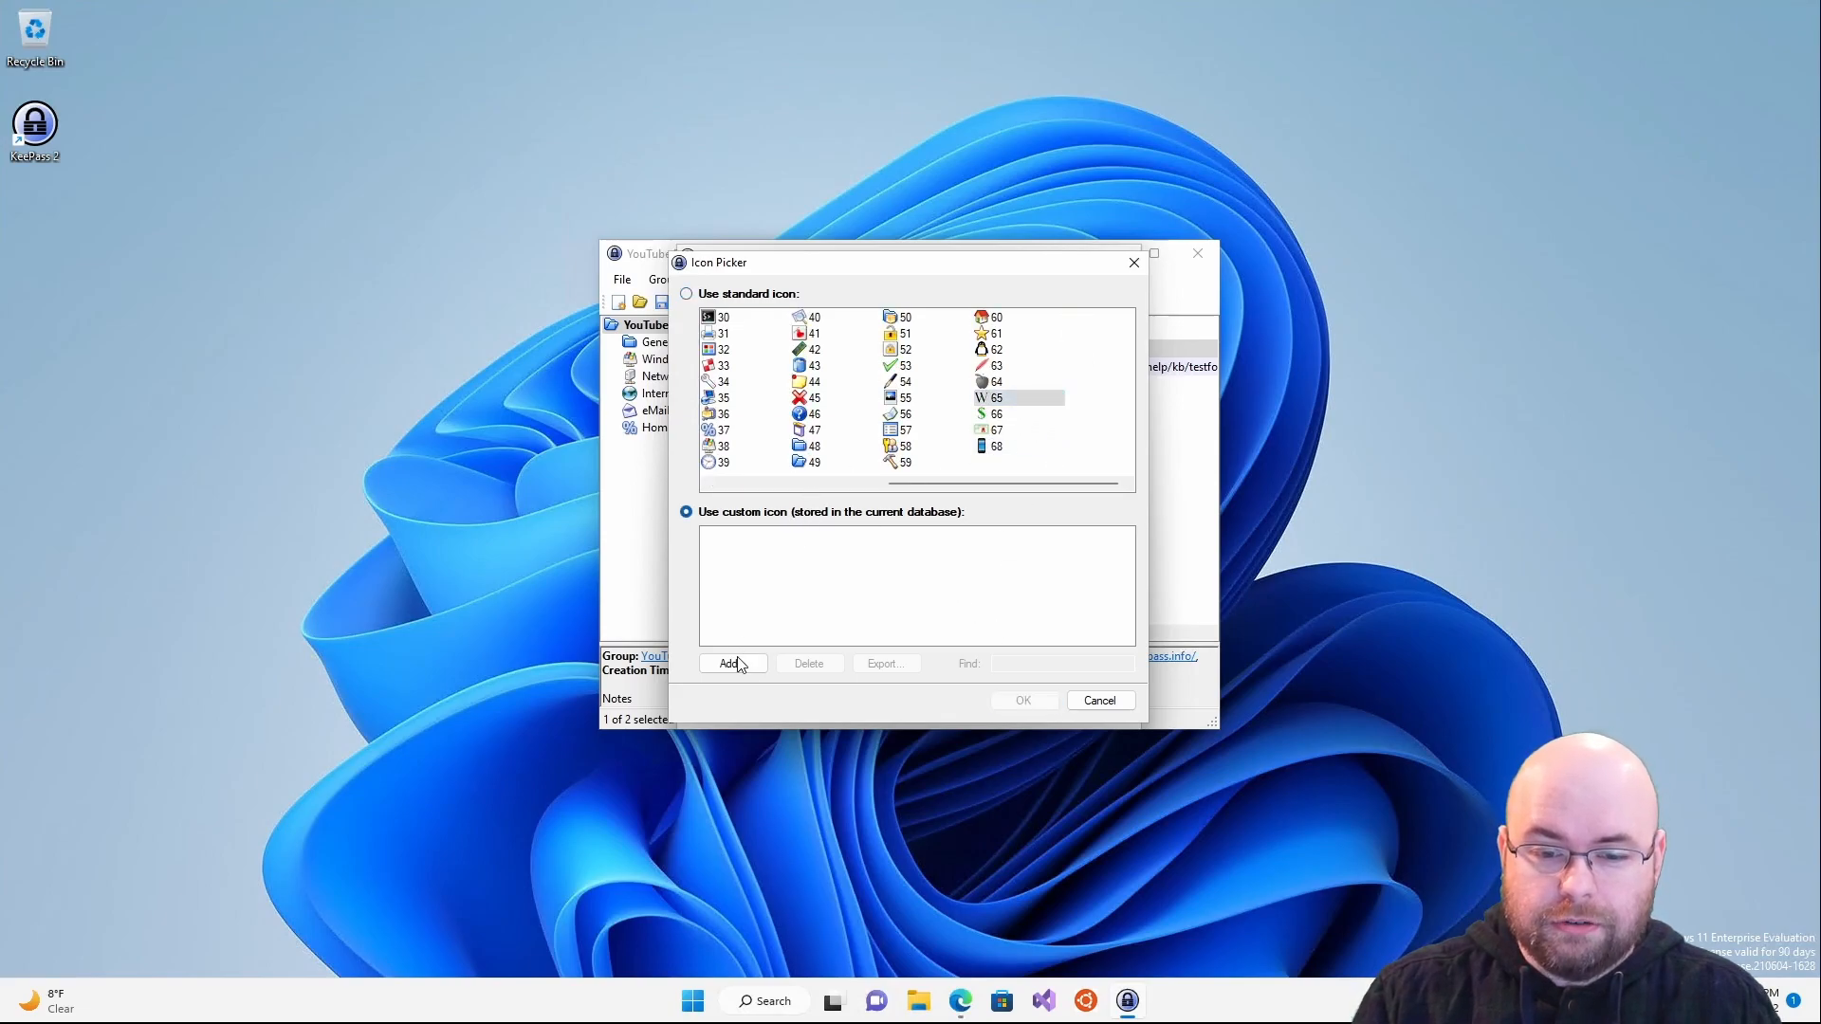
left_click(713, 661)
left_click(1539, 727)
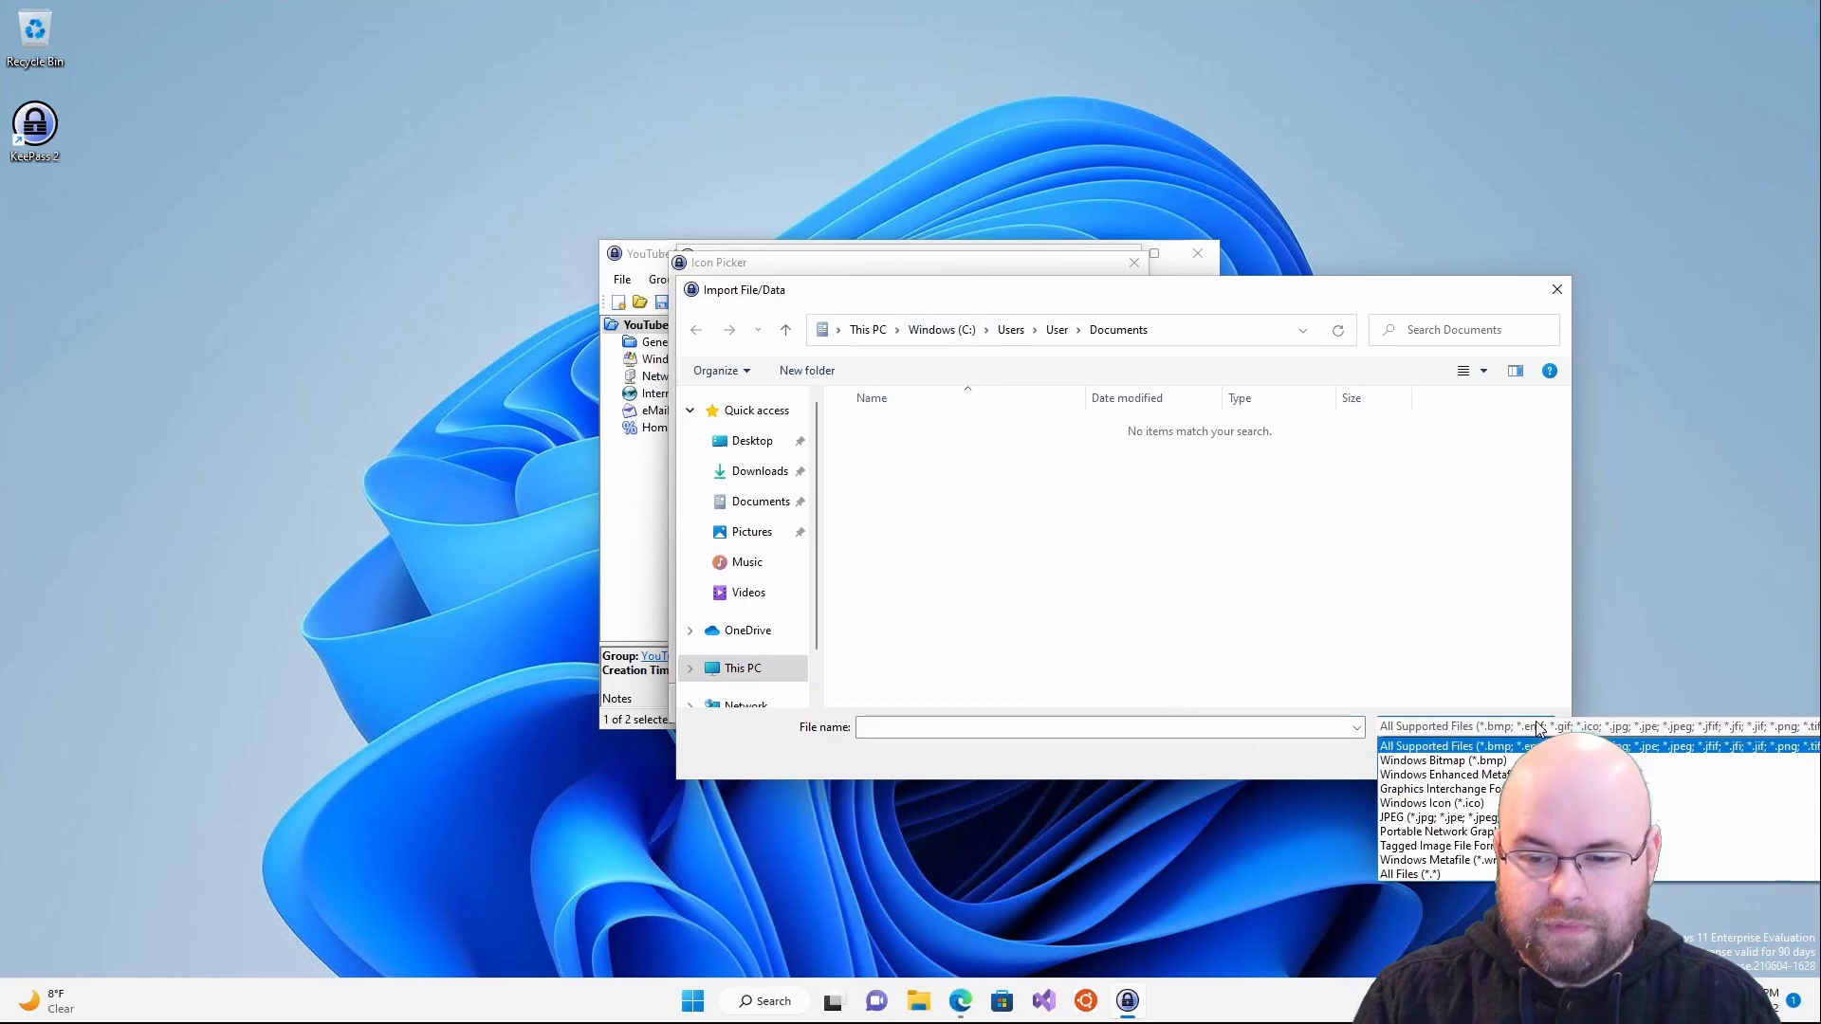
left_click(1538, 727)
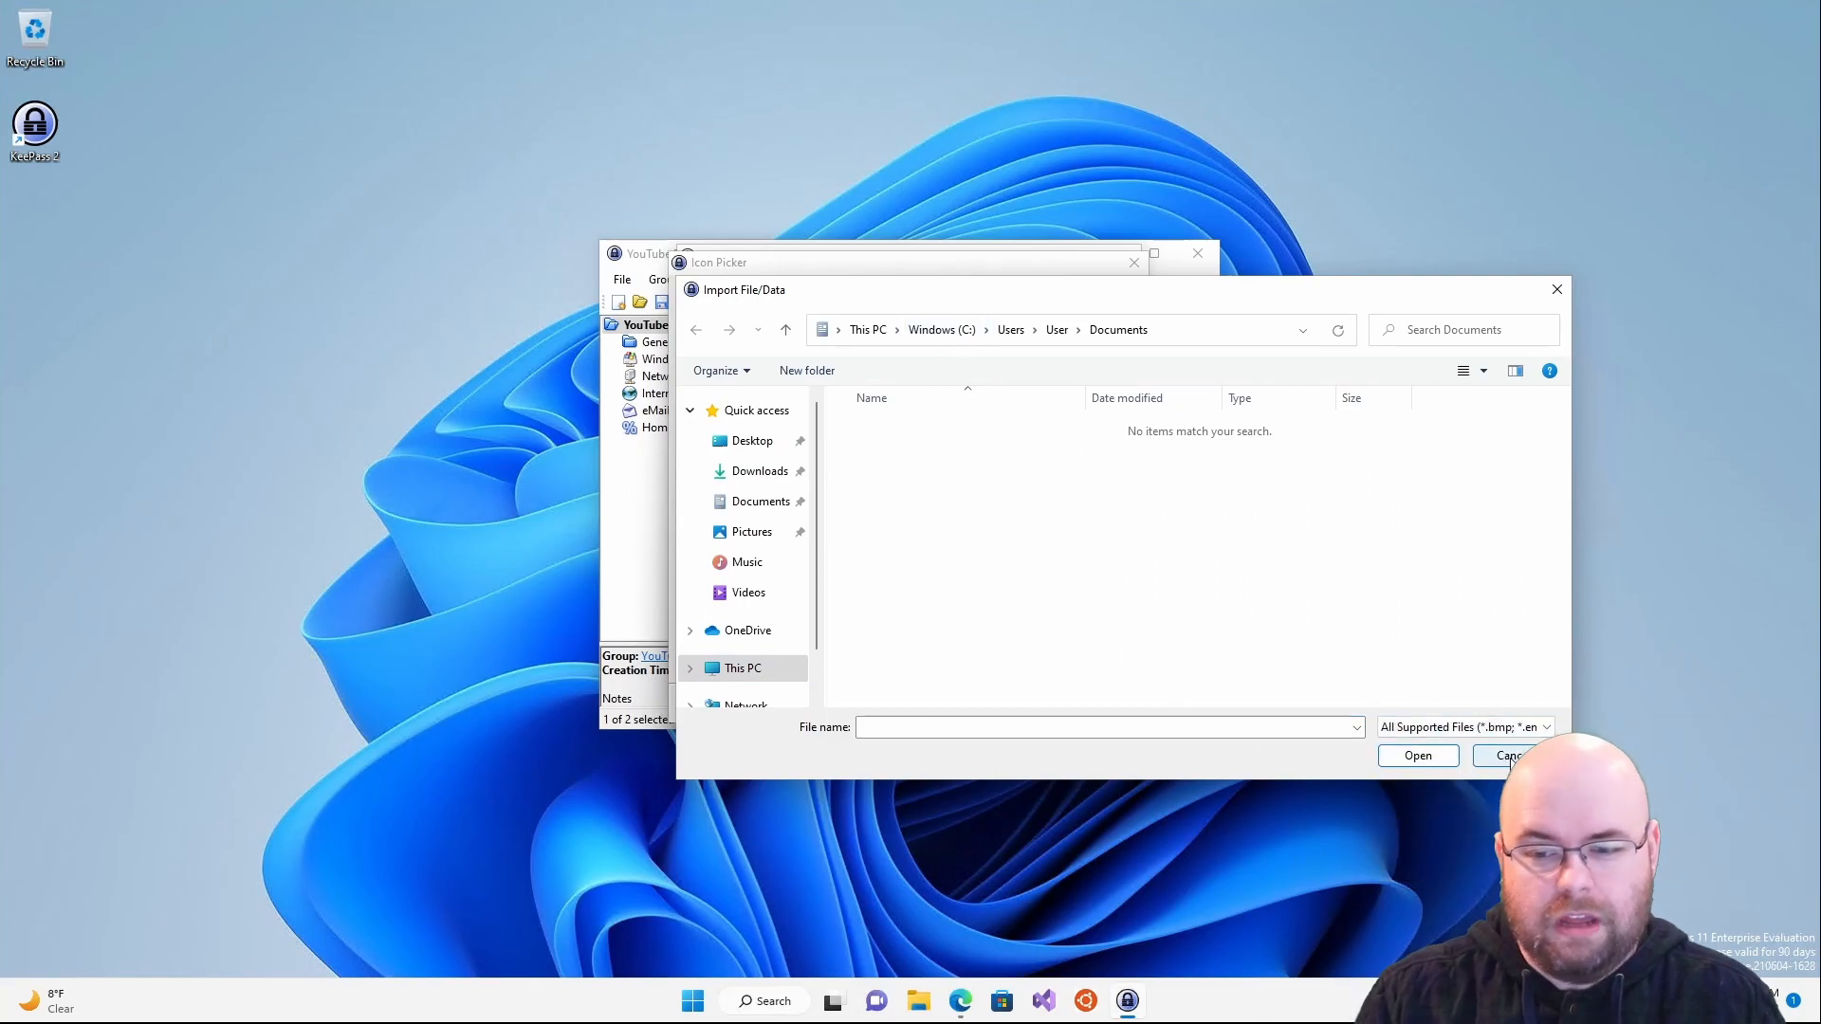
left_click(1504, 756)
left_click(1099, 700)
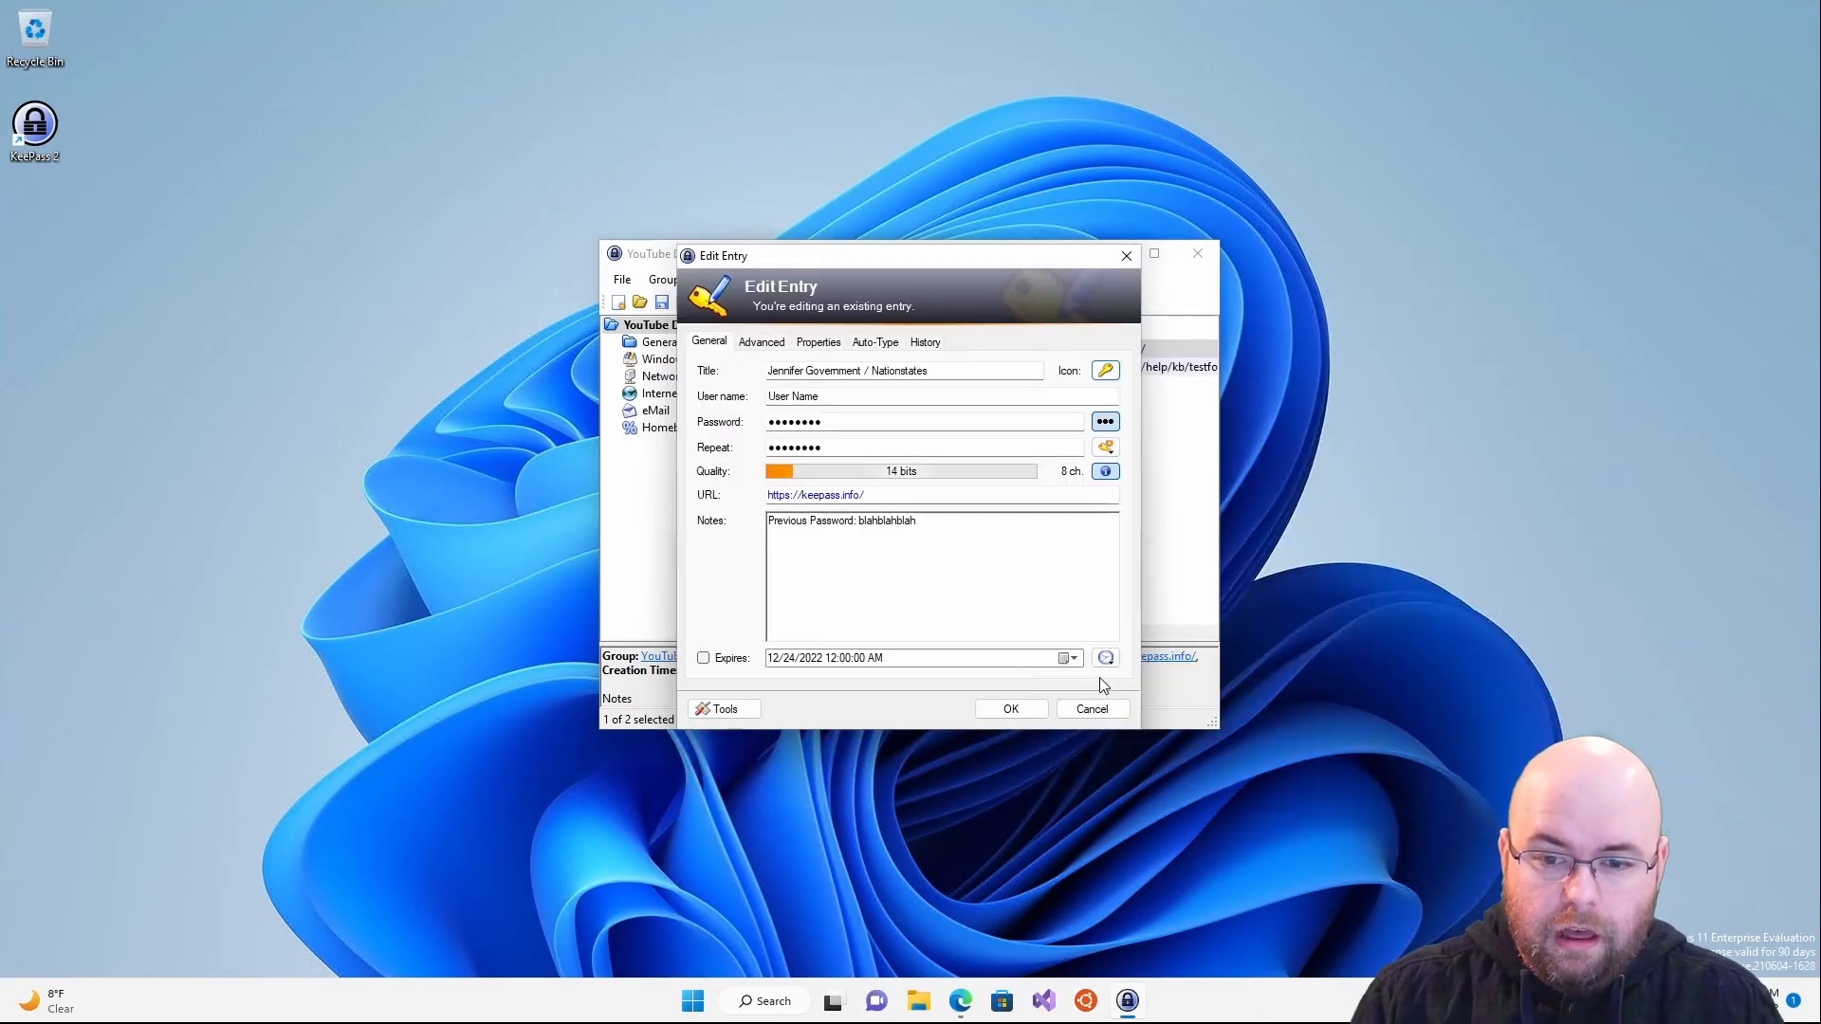
left_click(1108, 449)
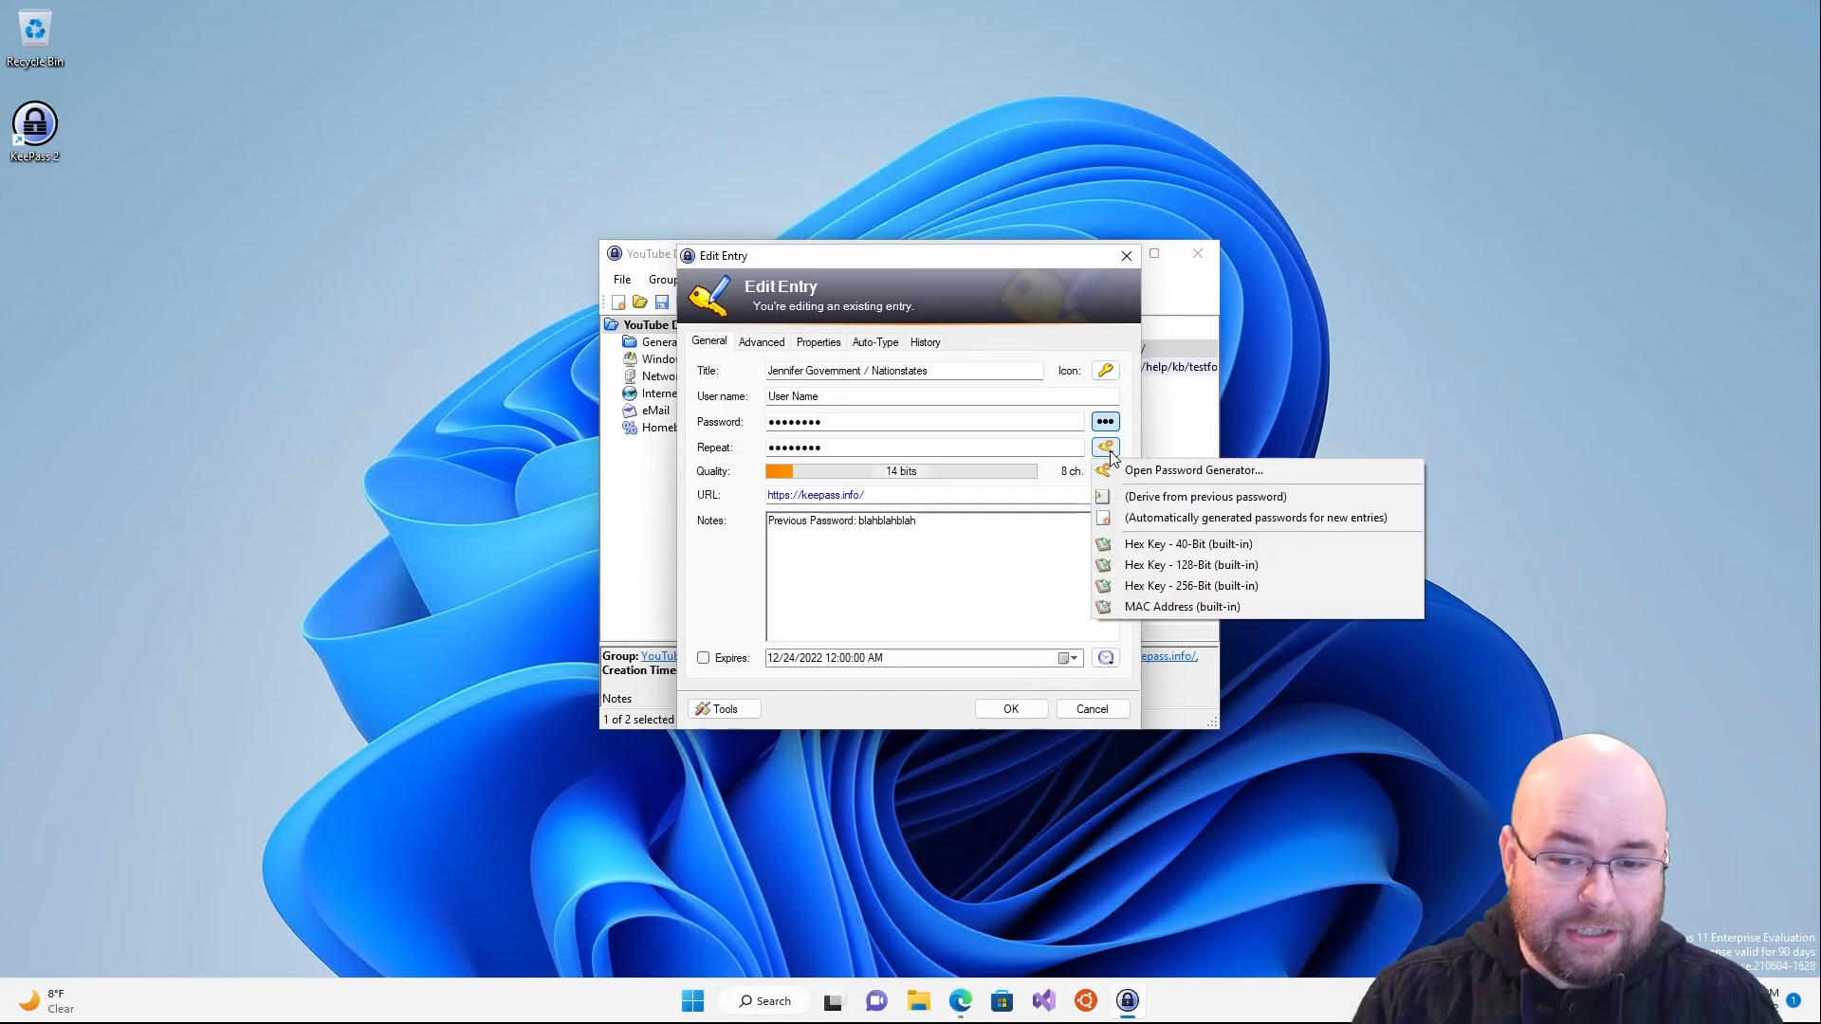
- Generate a 42-character password with digits, special characters and brackets, and show it in plain text
left_click(1156, 466)
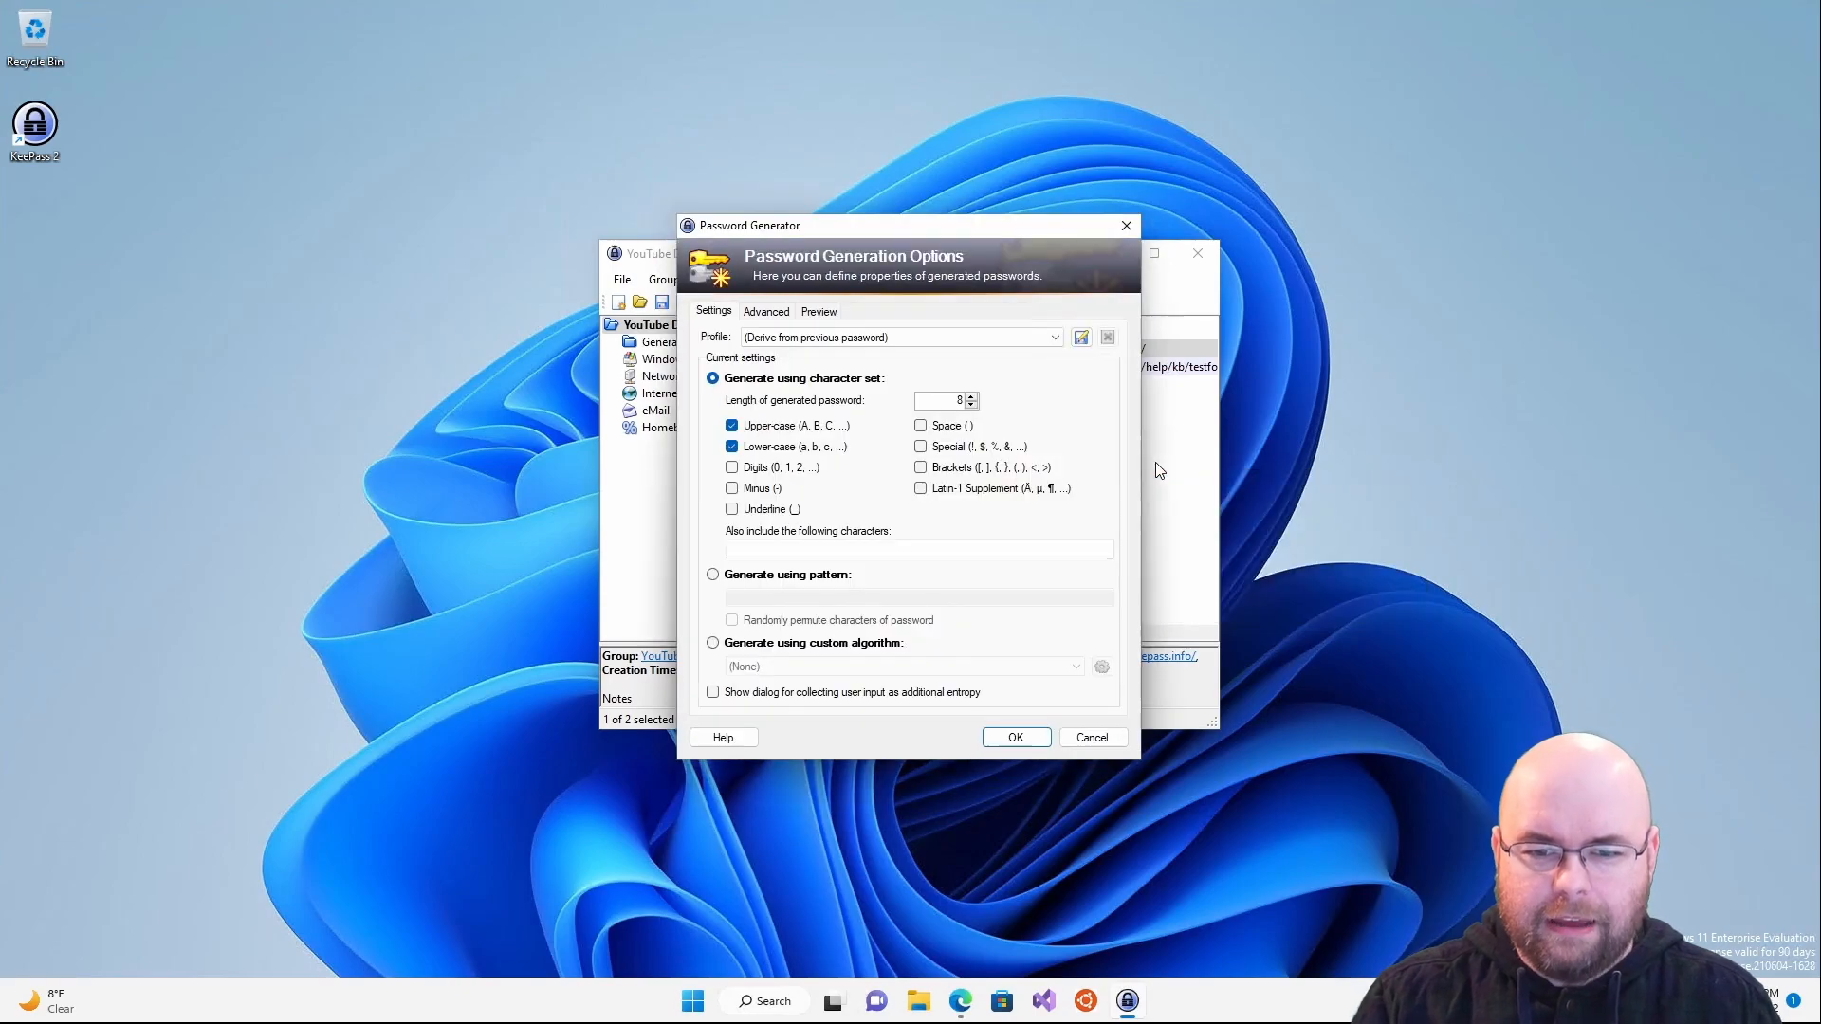
left_click(782, 471)
left_click(977, 467)
left_click(973, 447)
double_click(956, 400)
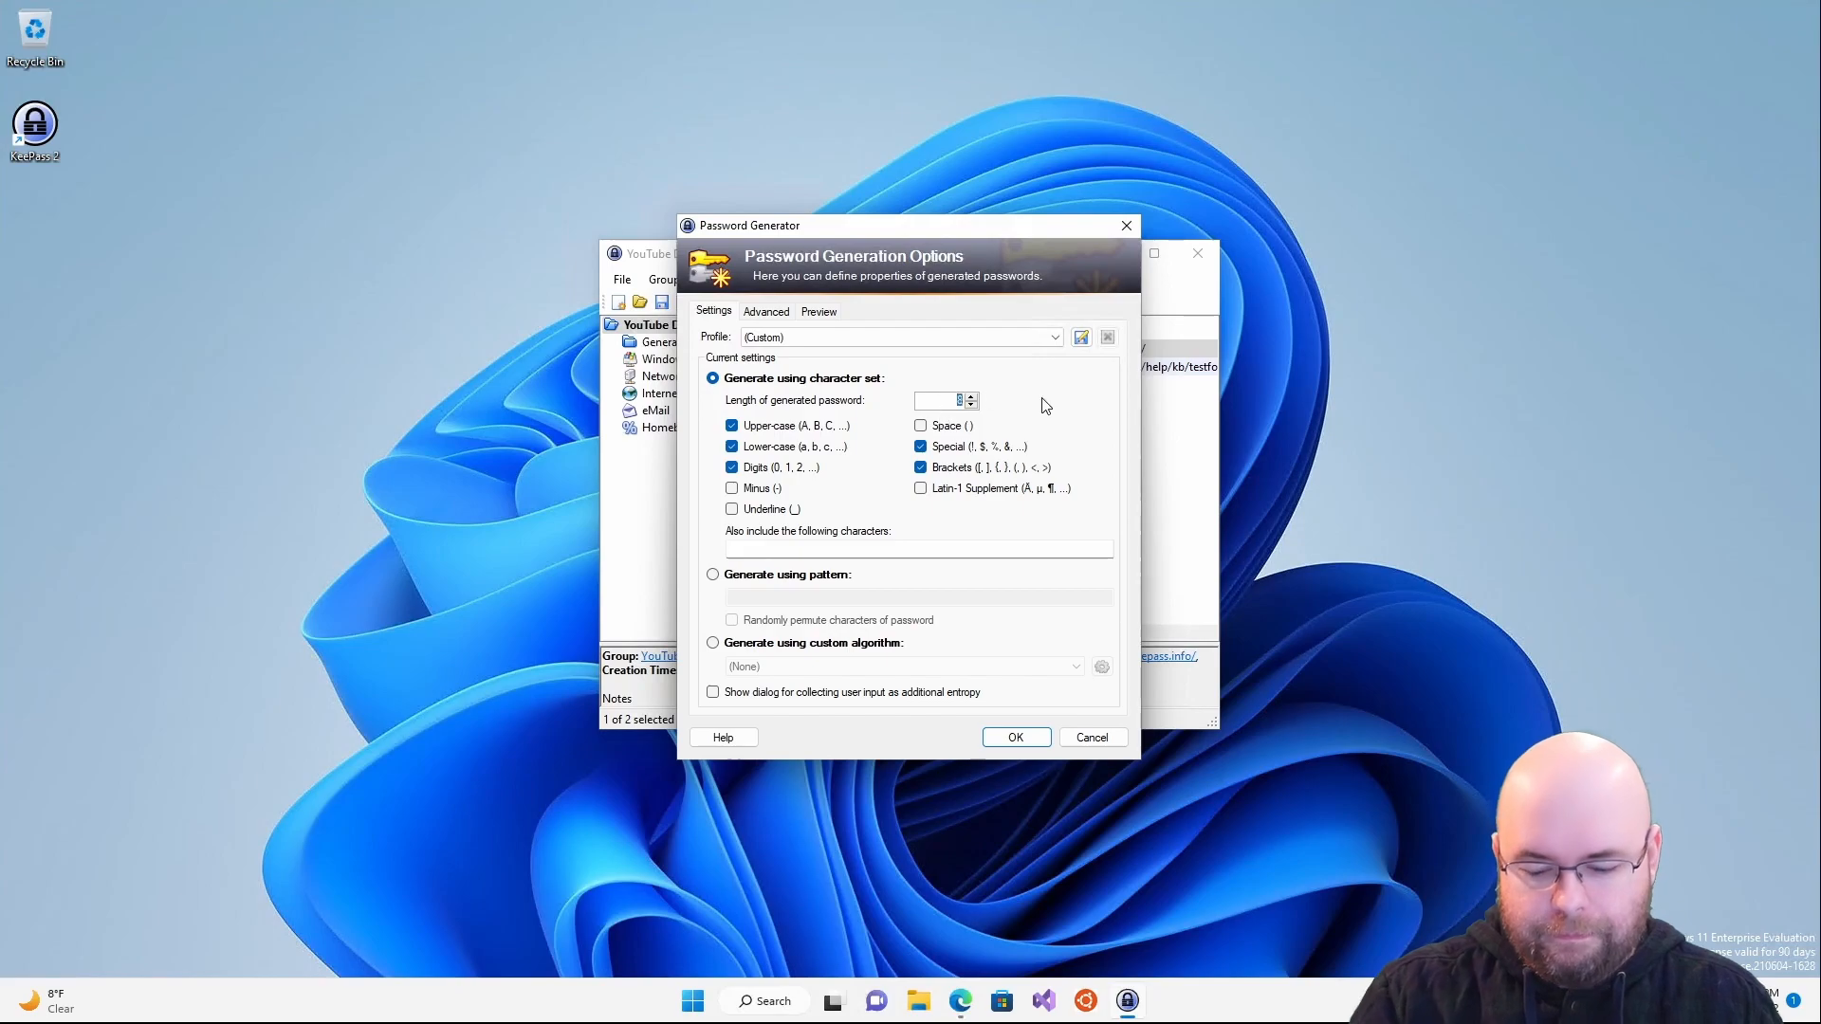
type("42")
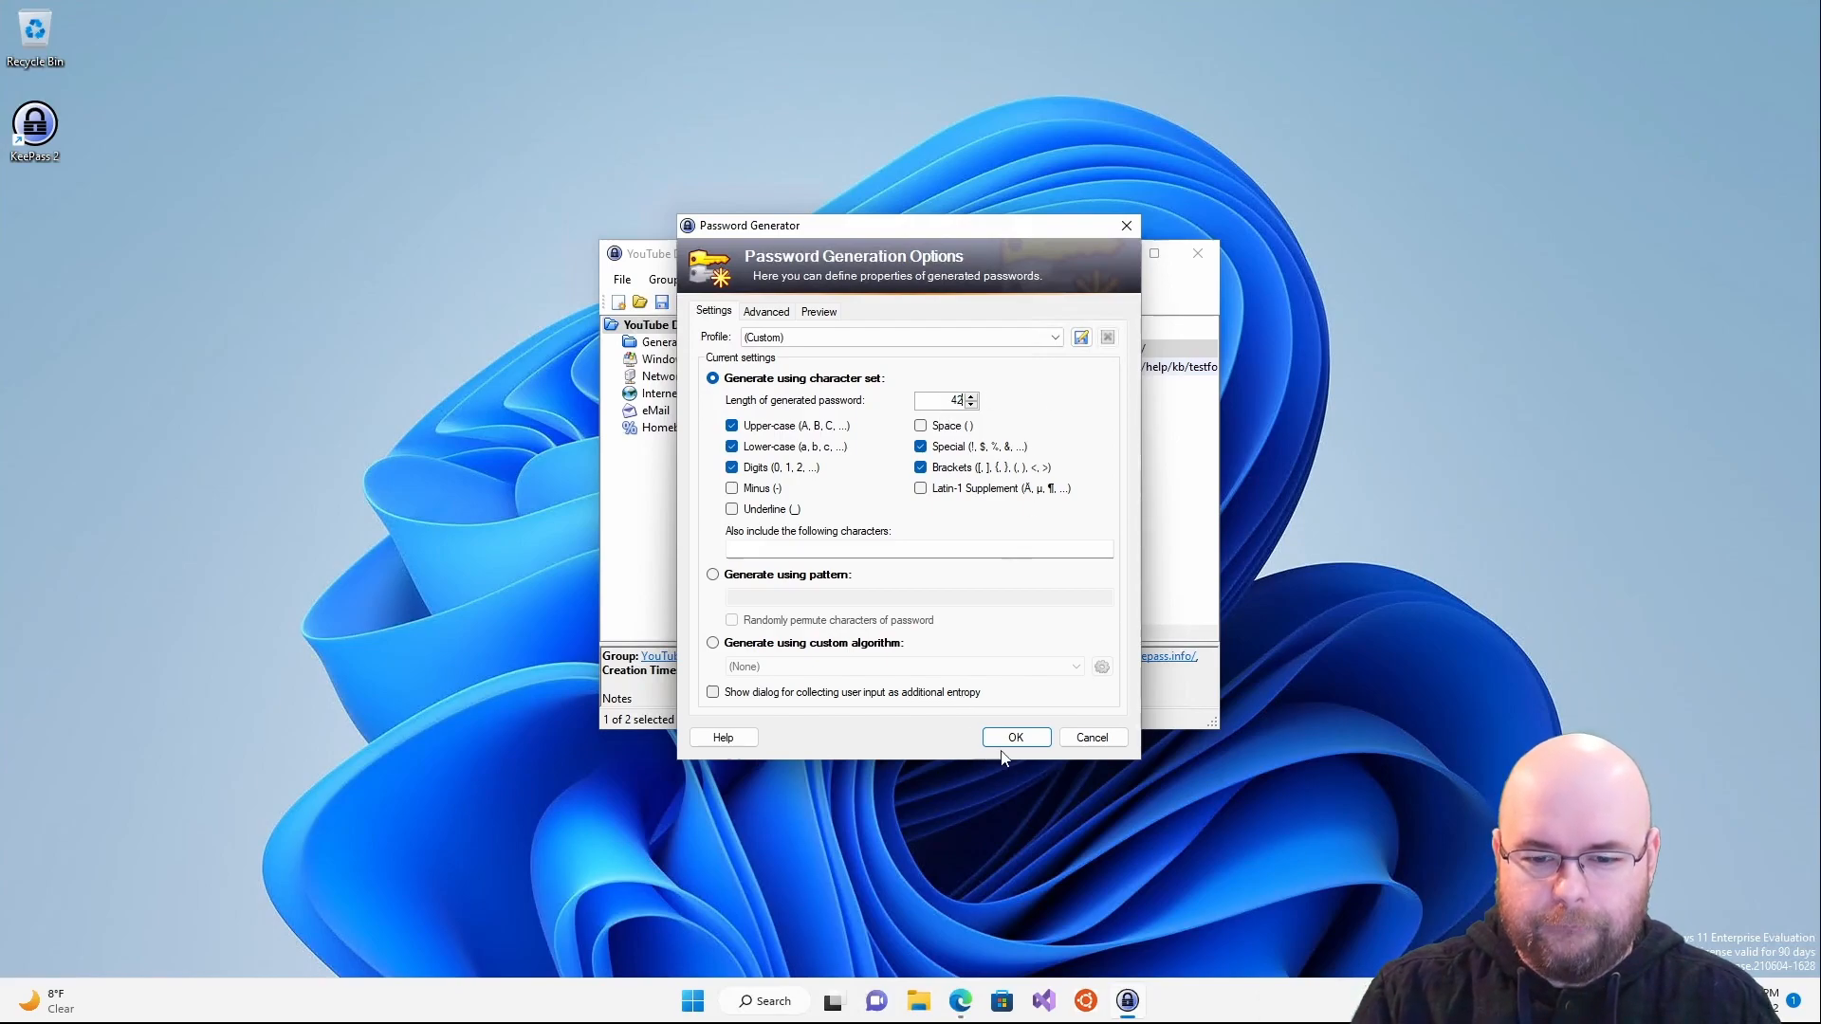
double_click(954, 400)
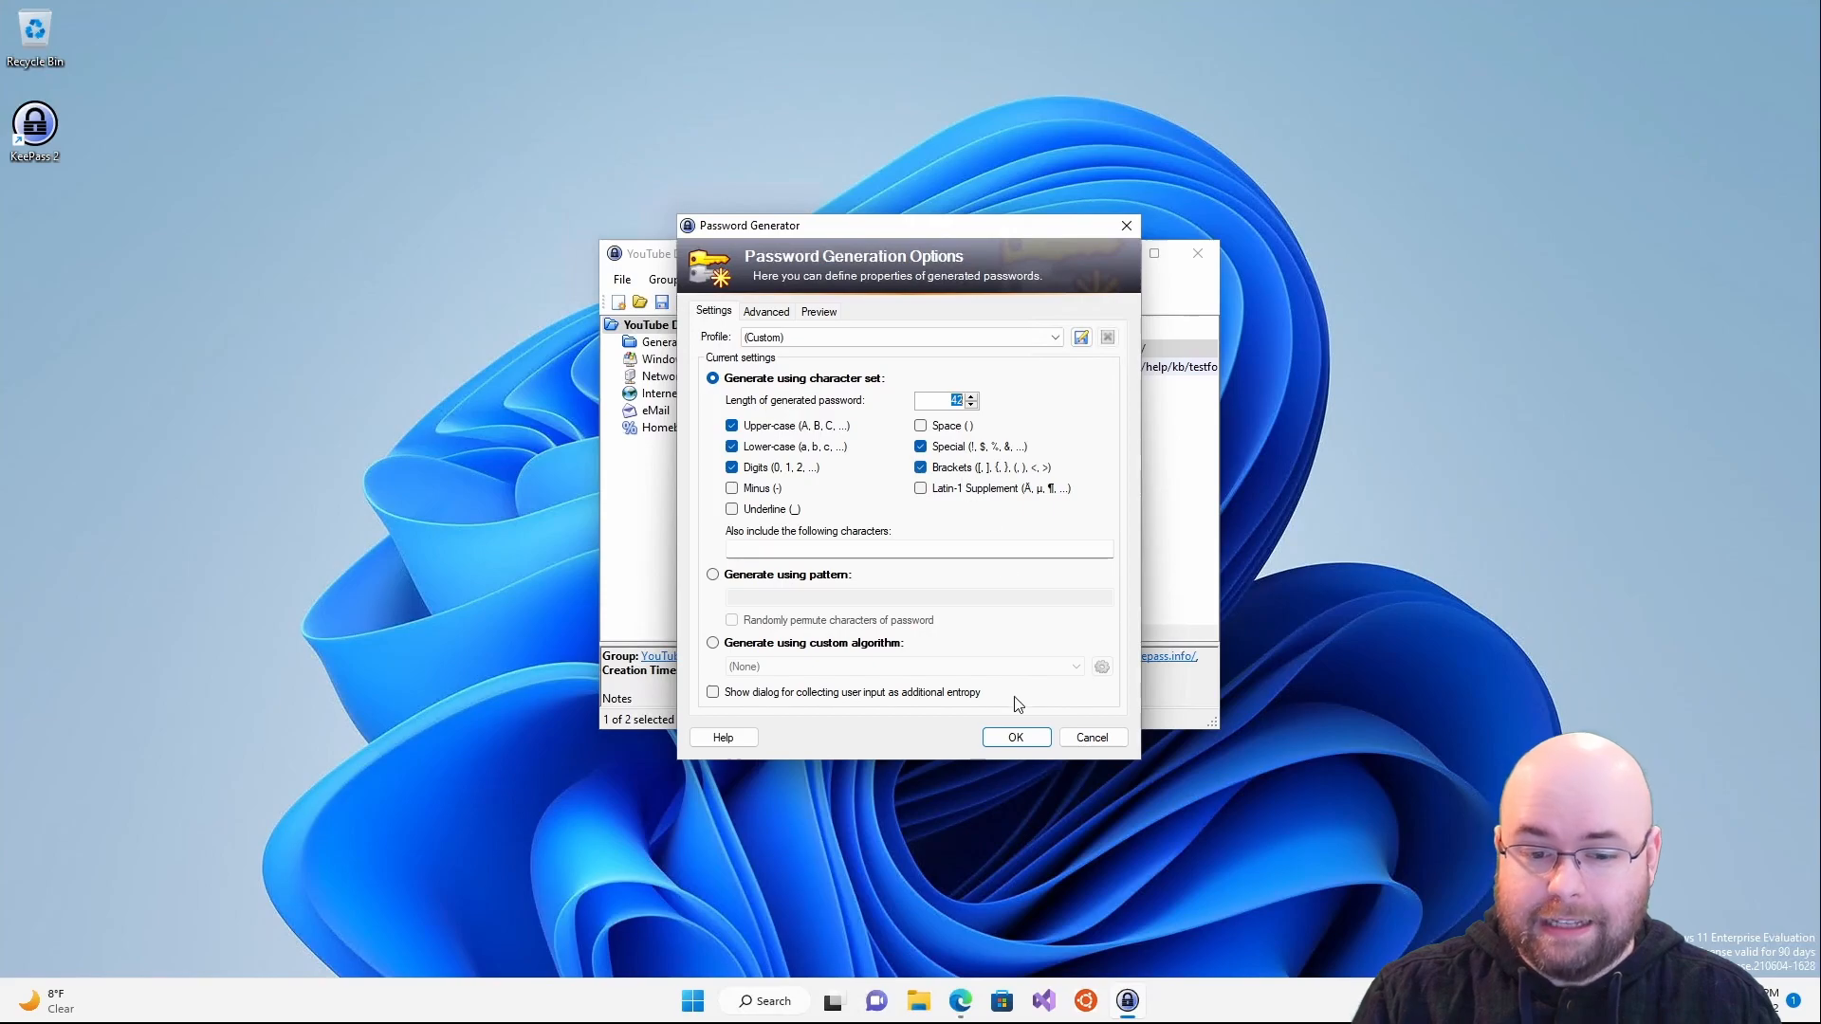
left_click(1016, 737)
left_click(1103, 425)
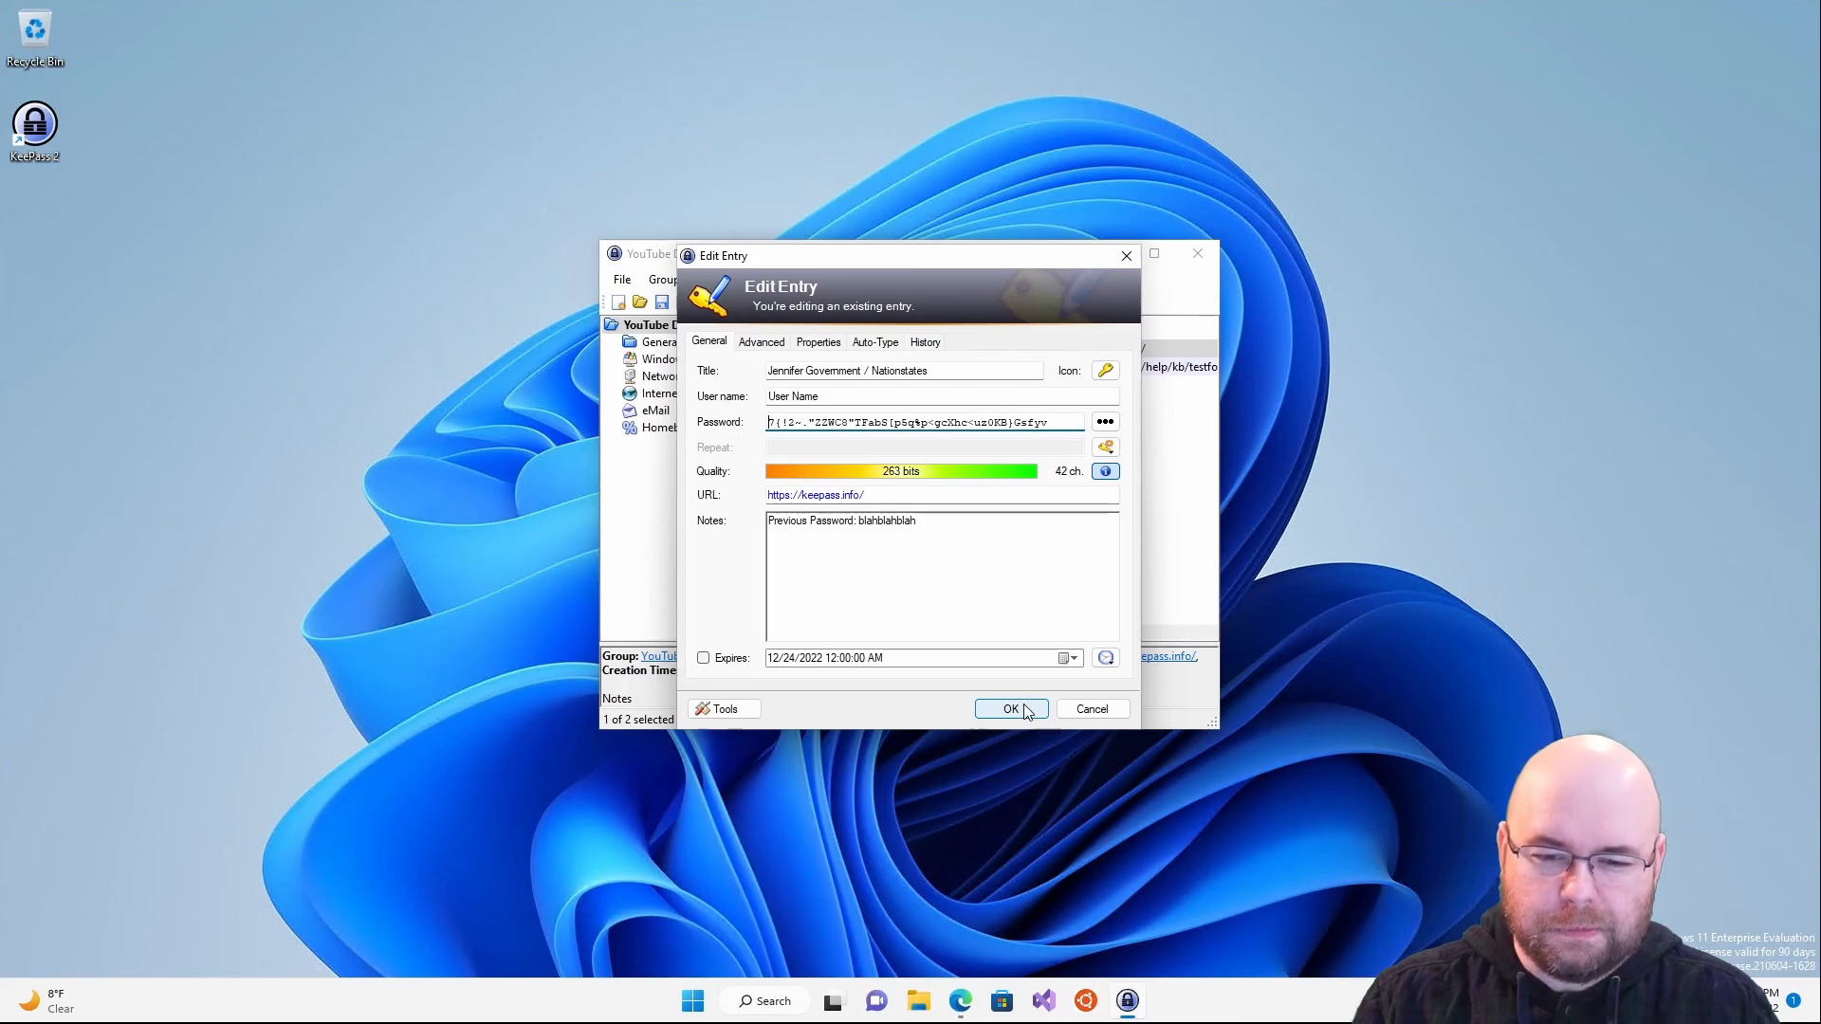
- Select the generated password, toggle its quality estimation, and view the Advanced tab
left_click(1083, 424)
left_click_drag(1083, 424, 726, 418)
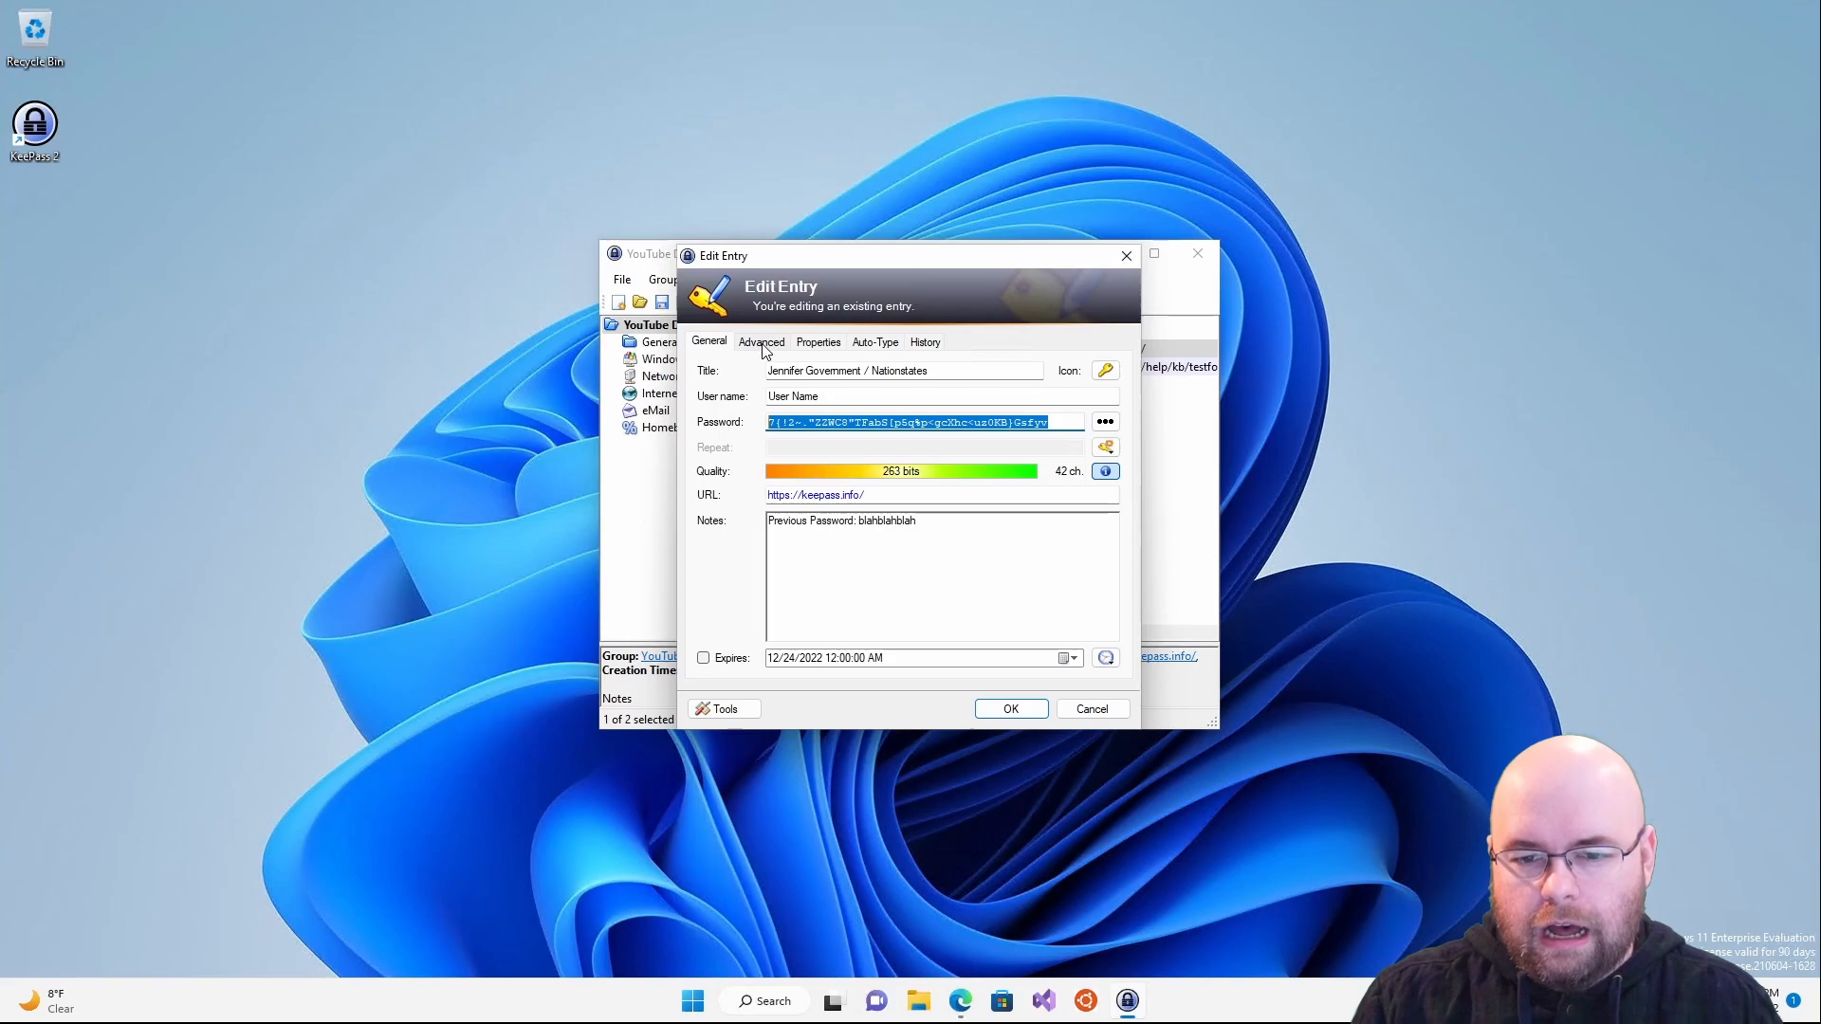
left_click(1106, 472)
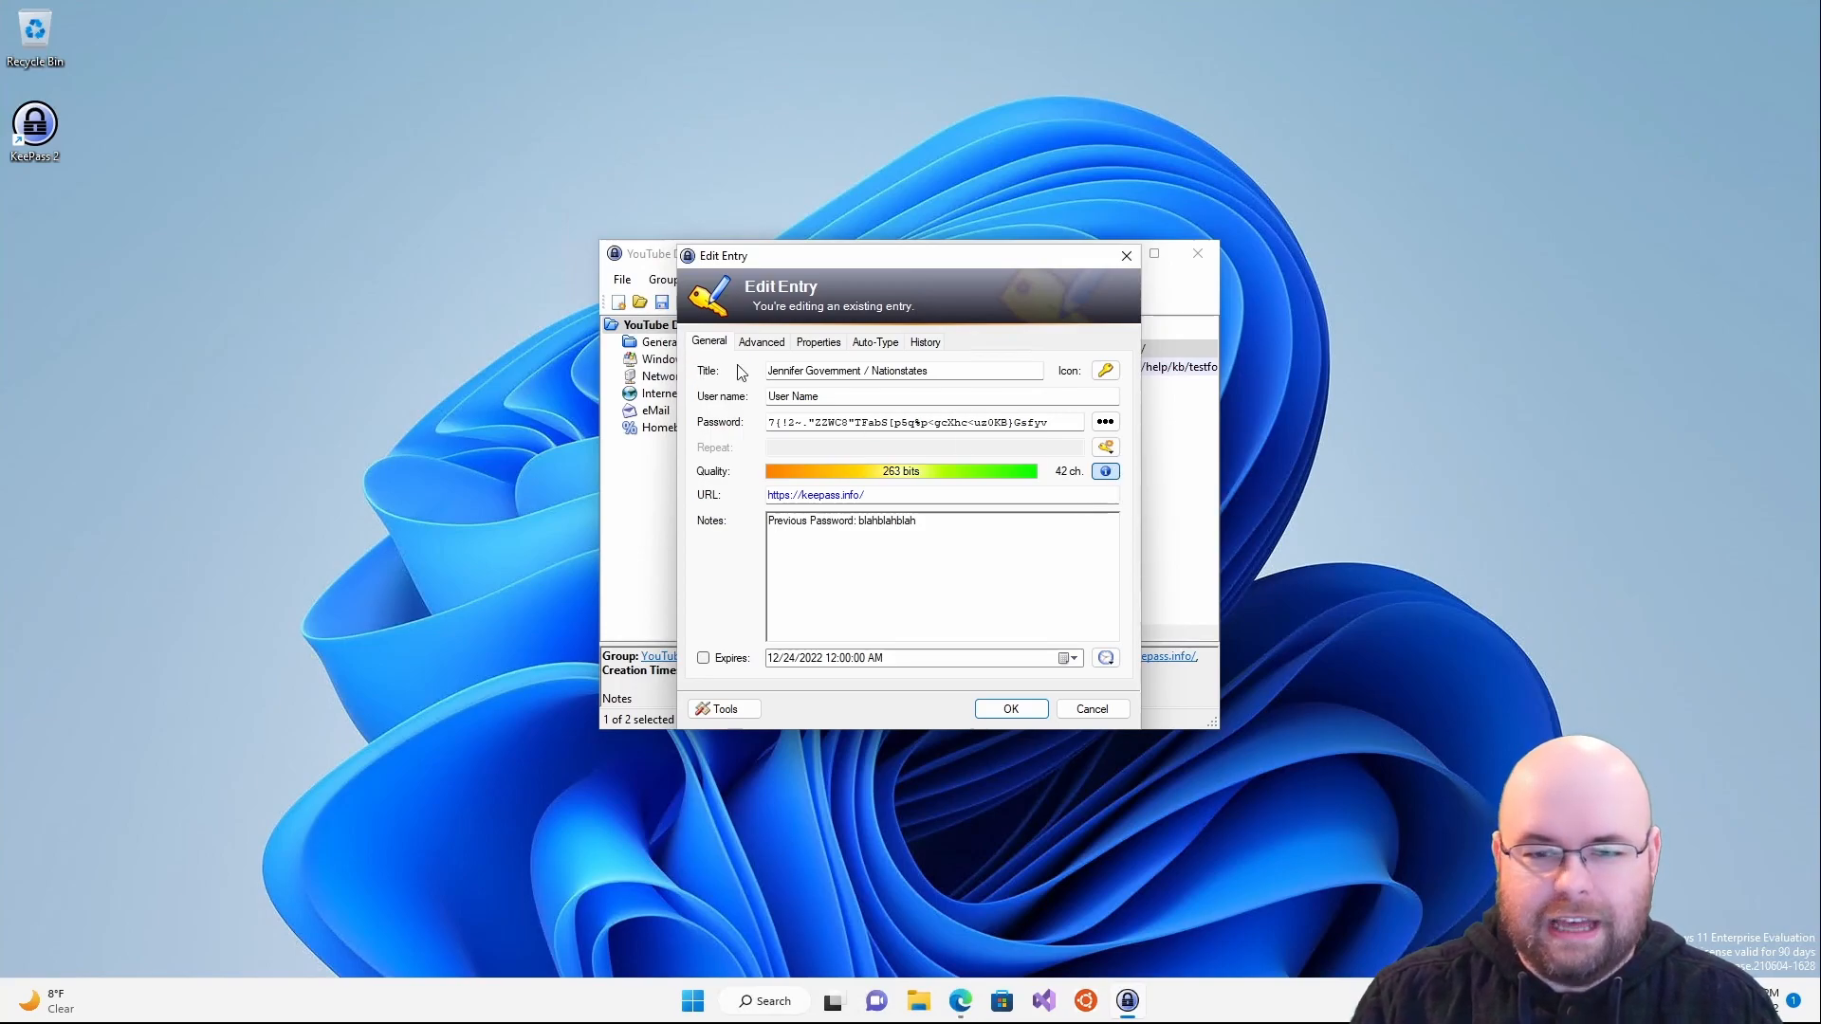
left_click(760, 344)
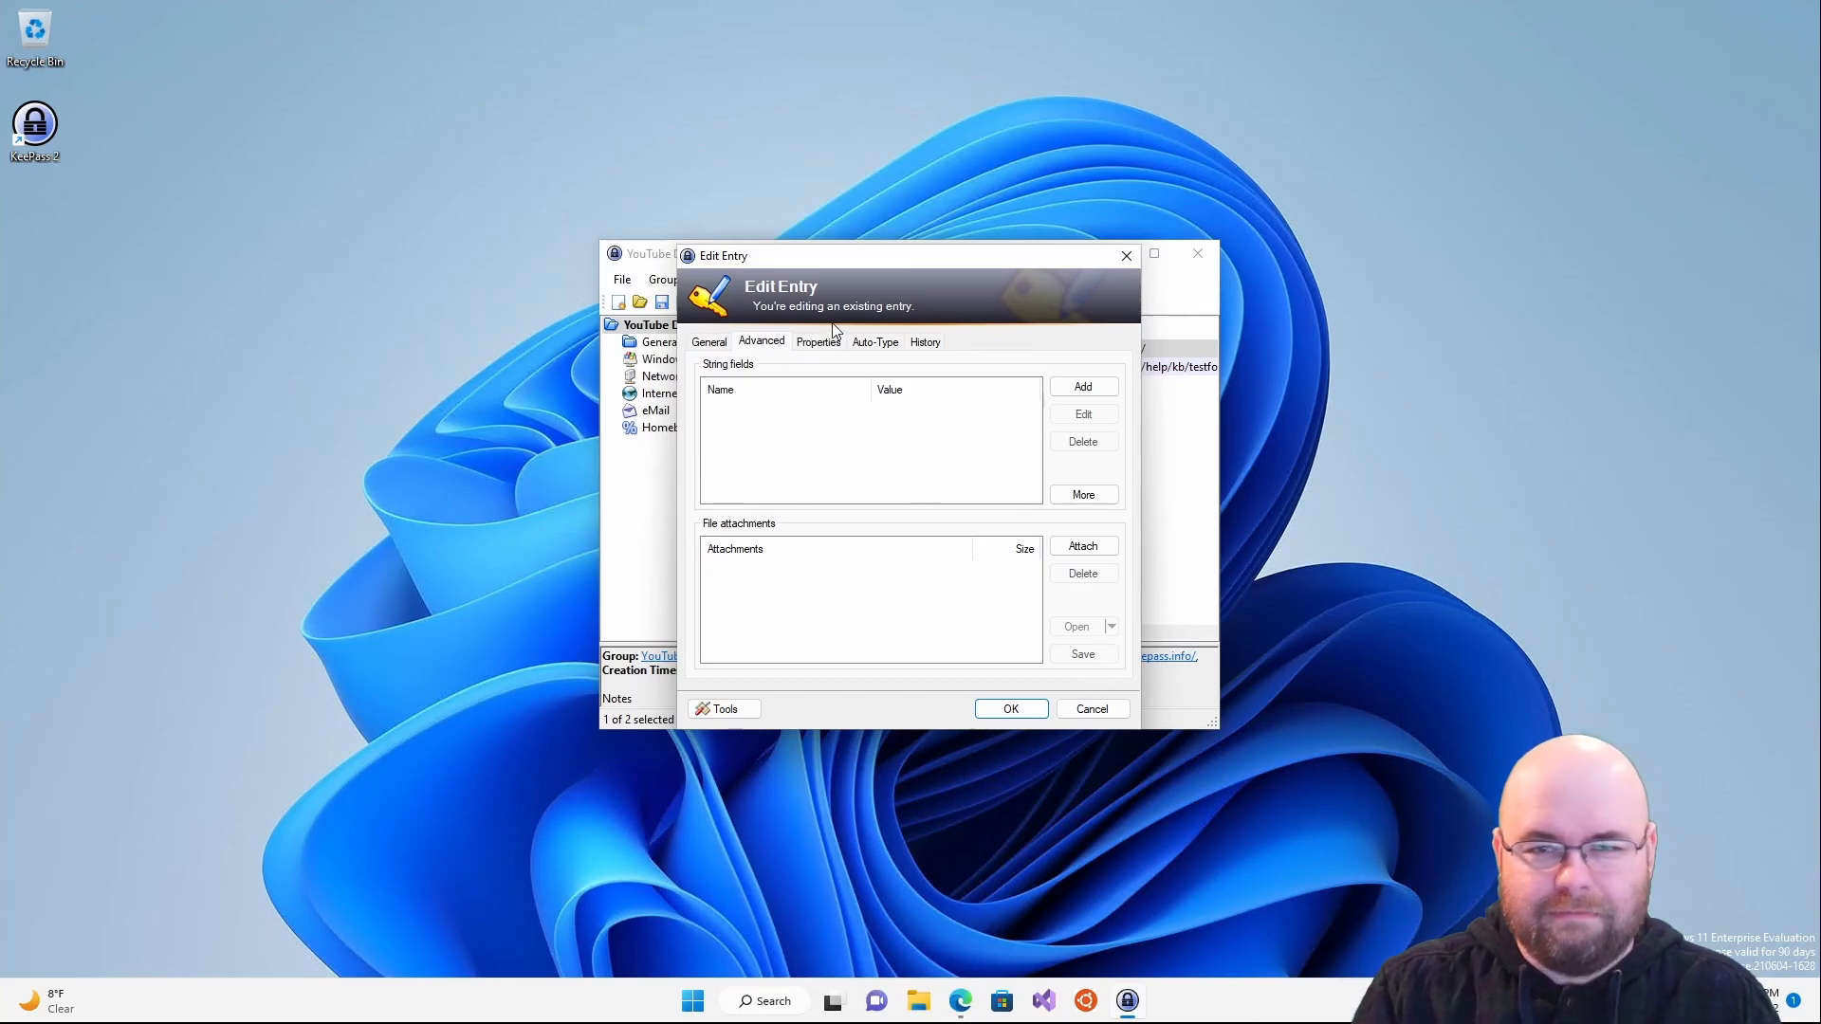
- Inspect the entry's Tags and UUID on the Properties tab, then view its Auto-Type settings
left_click(835, 347)
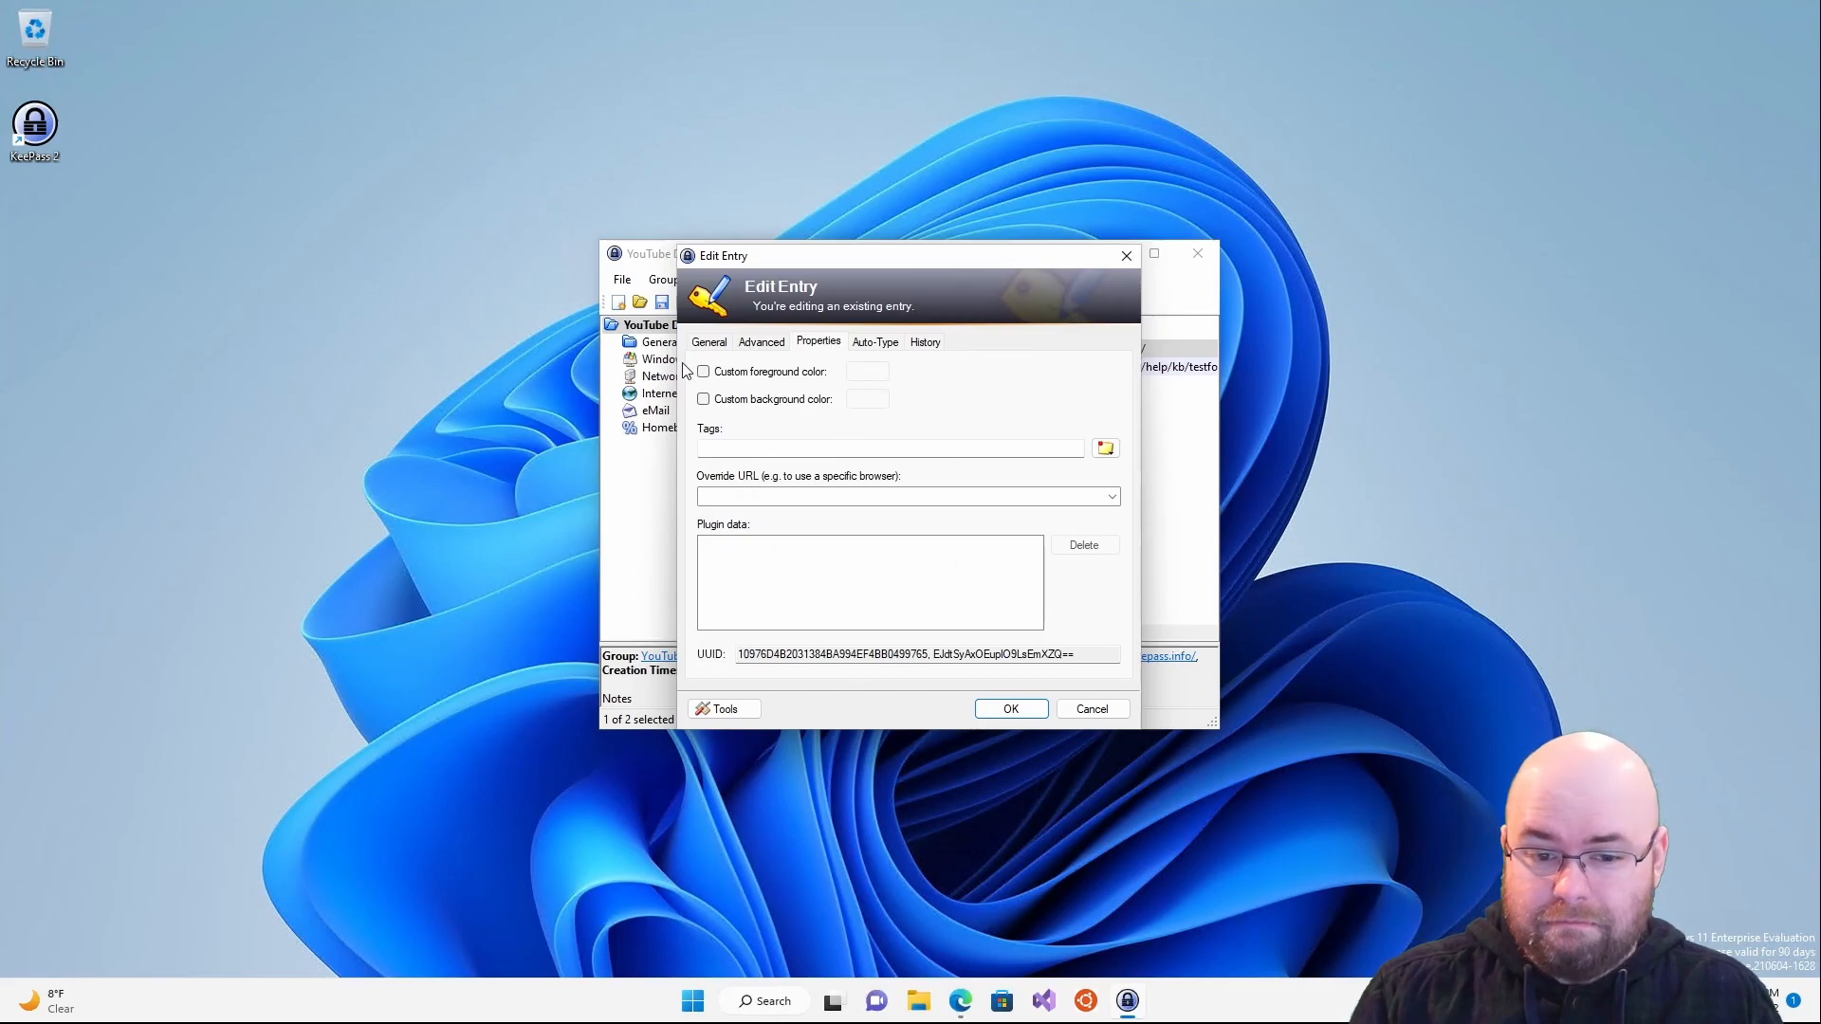
left_click(969, 447)
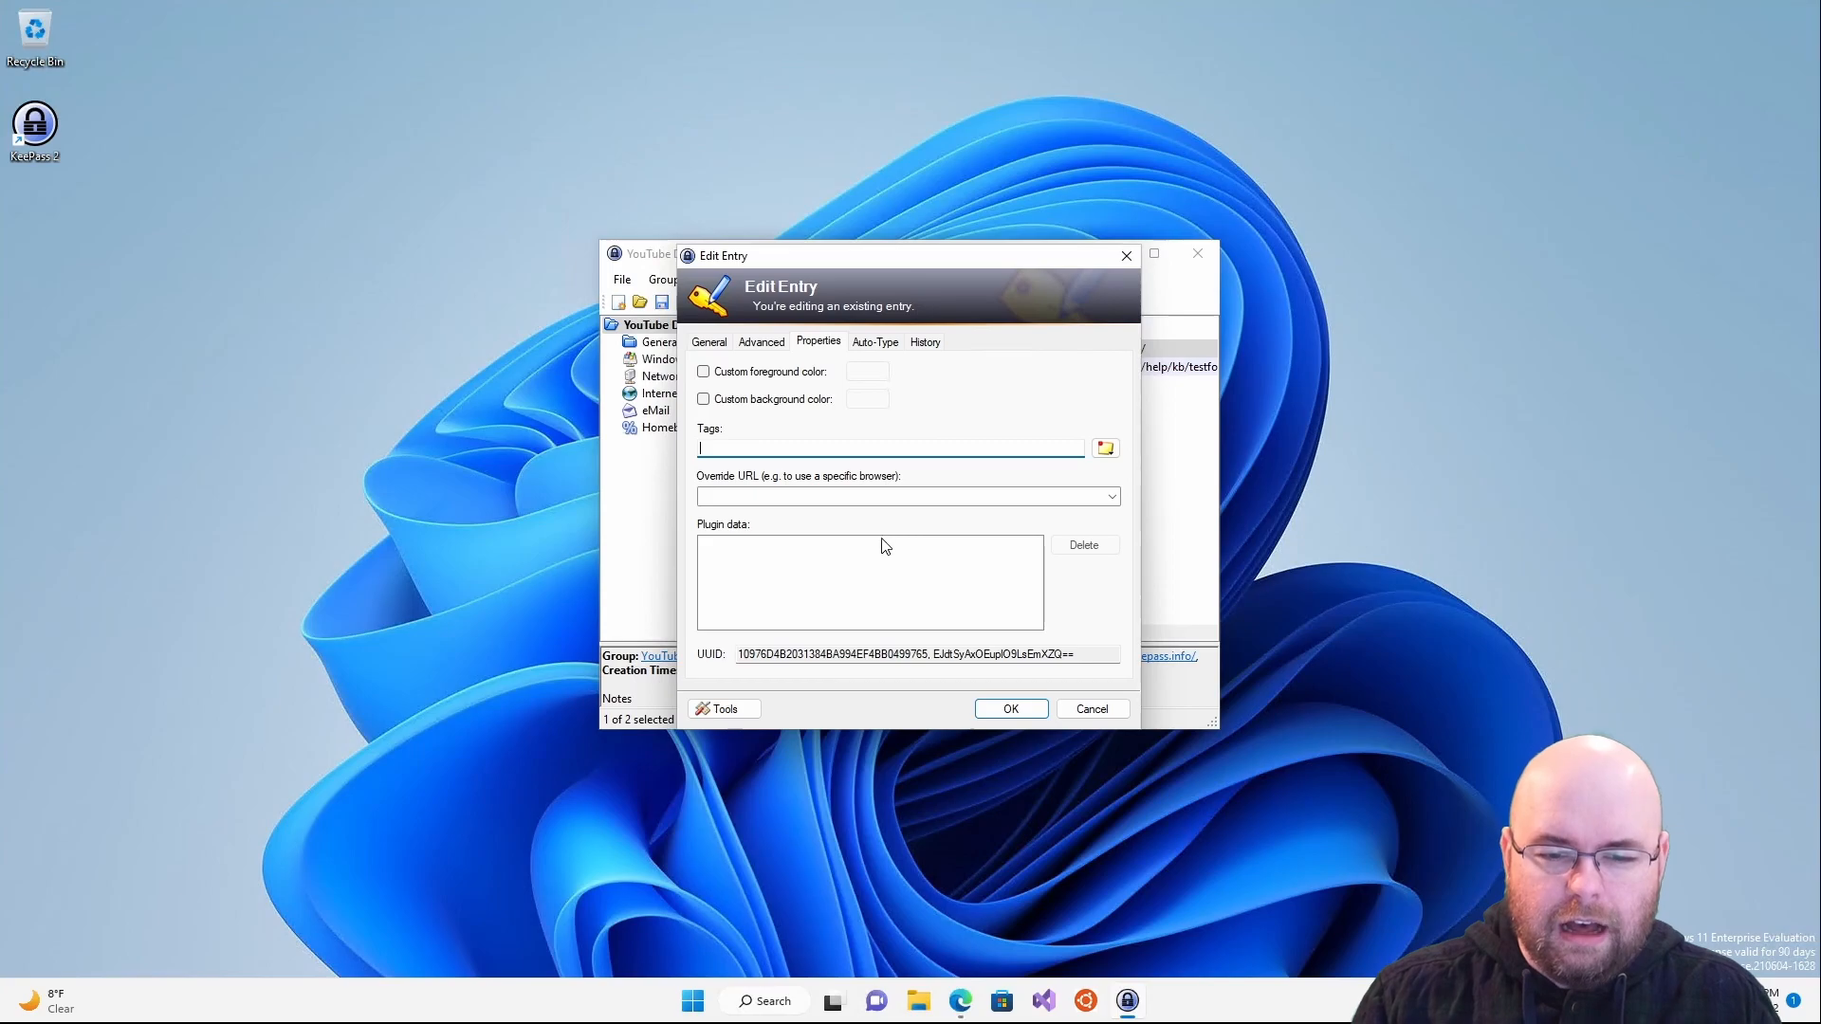
left_click_drag(1078, 653, 745, 626)
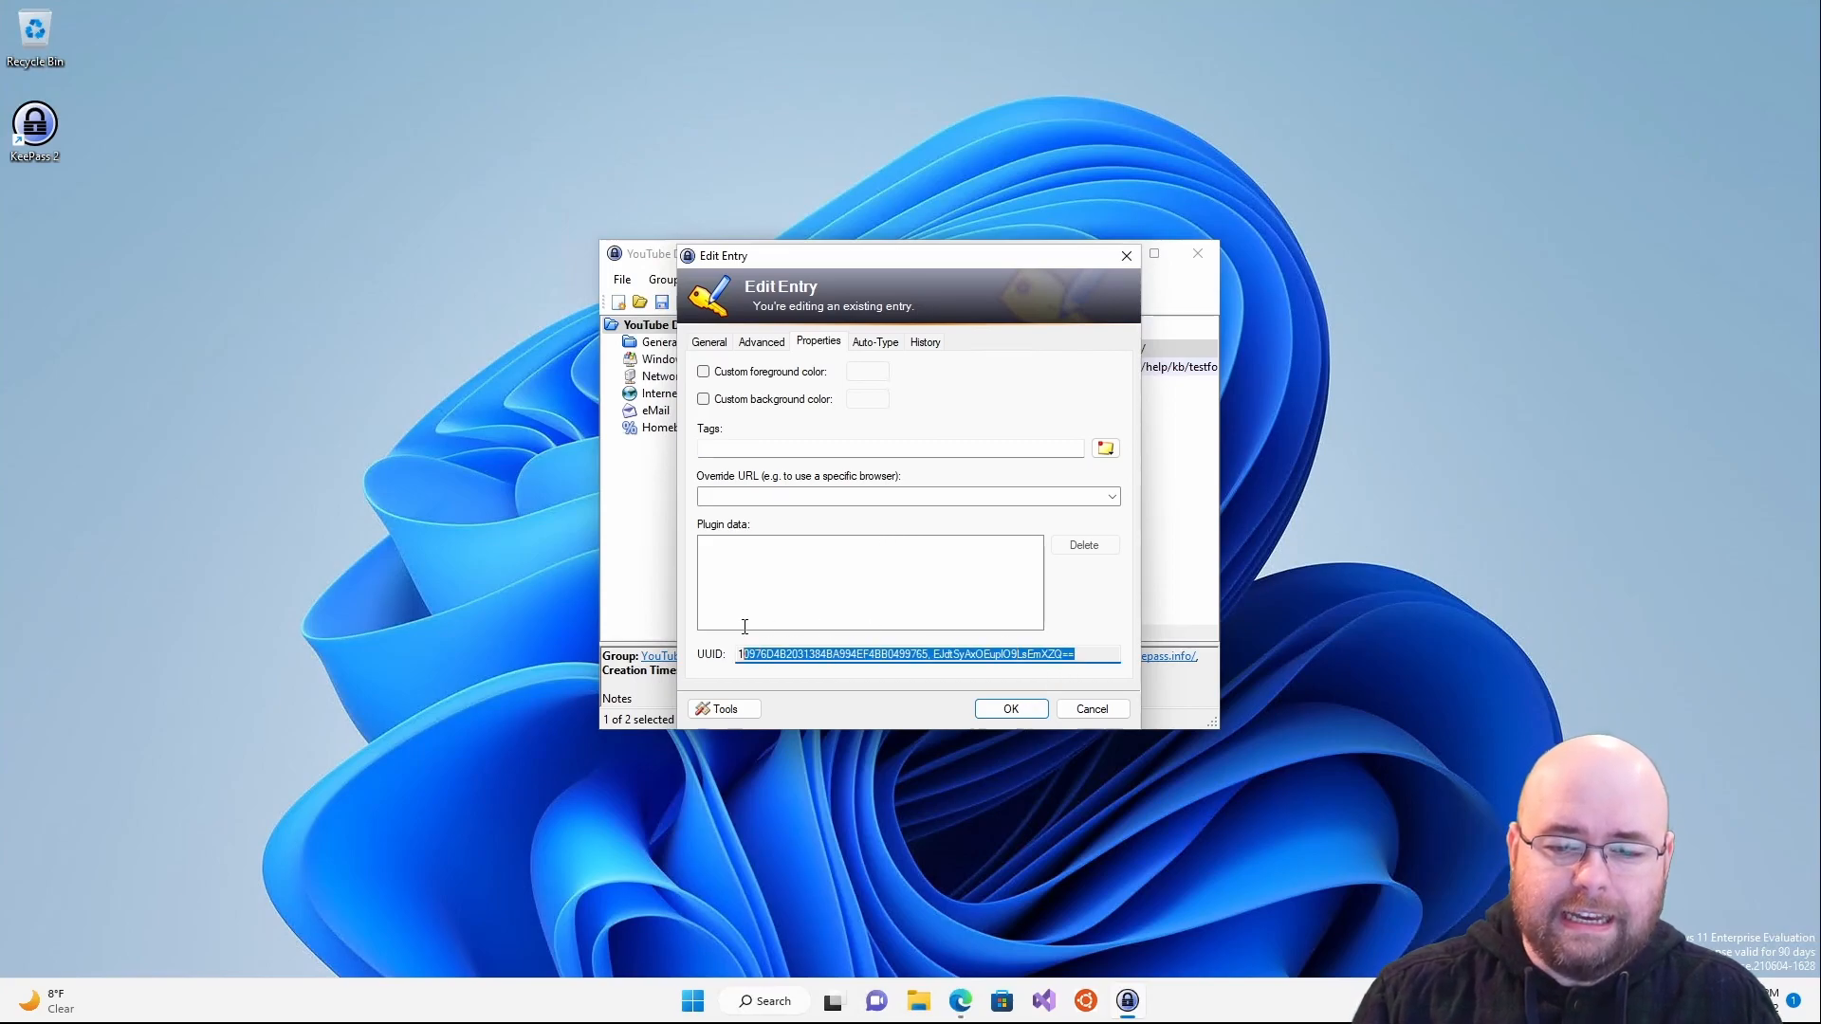
left_click(742, 647)
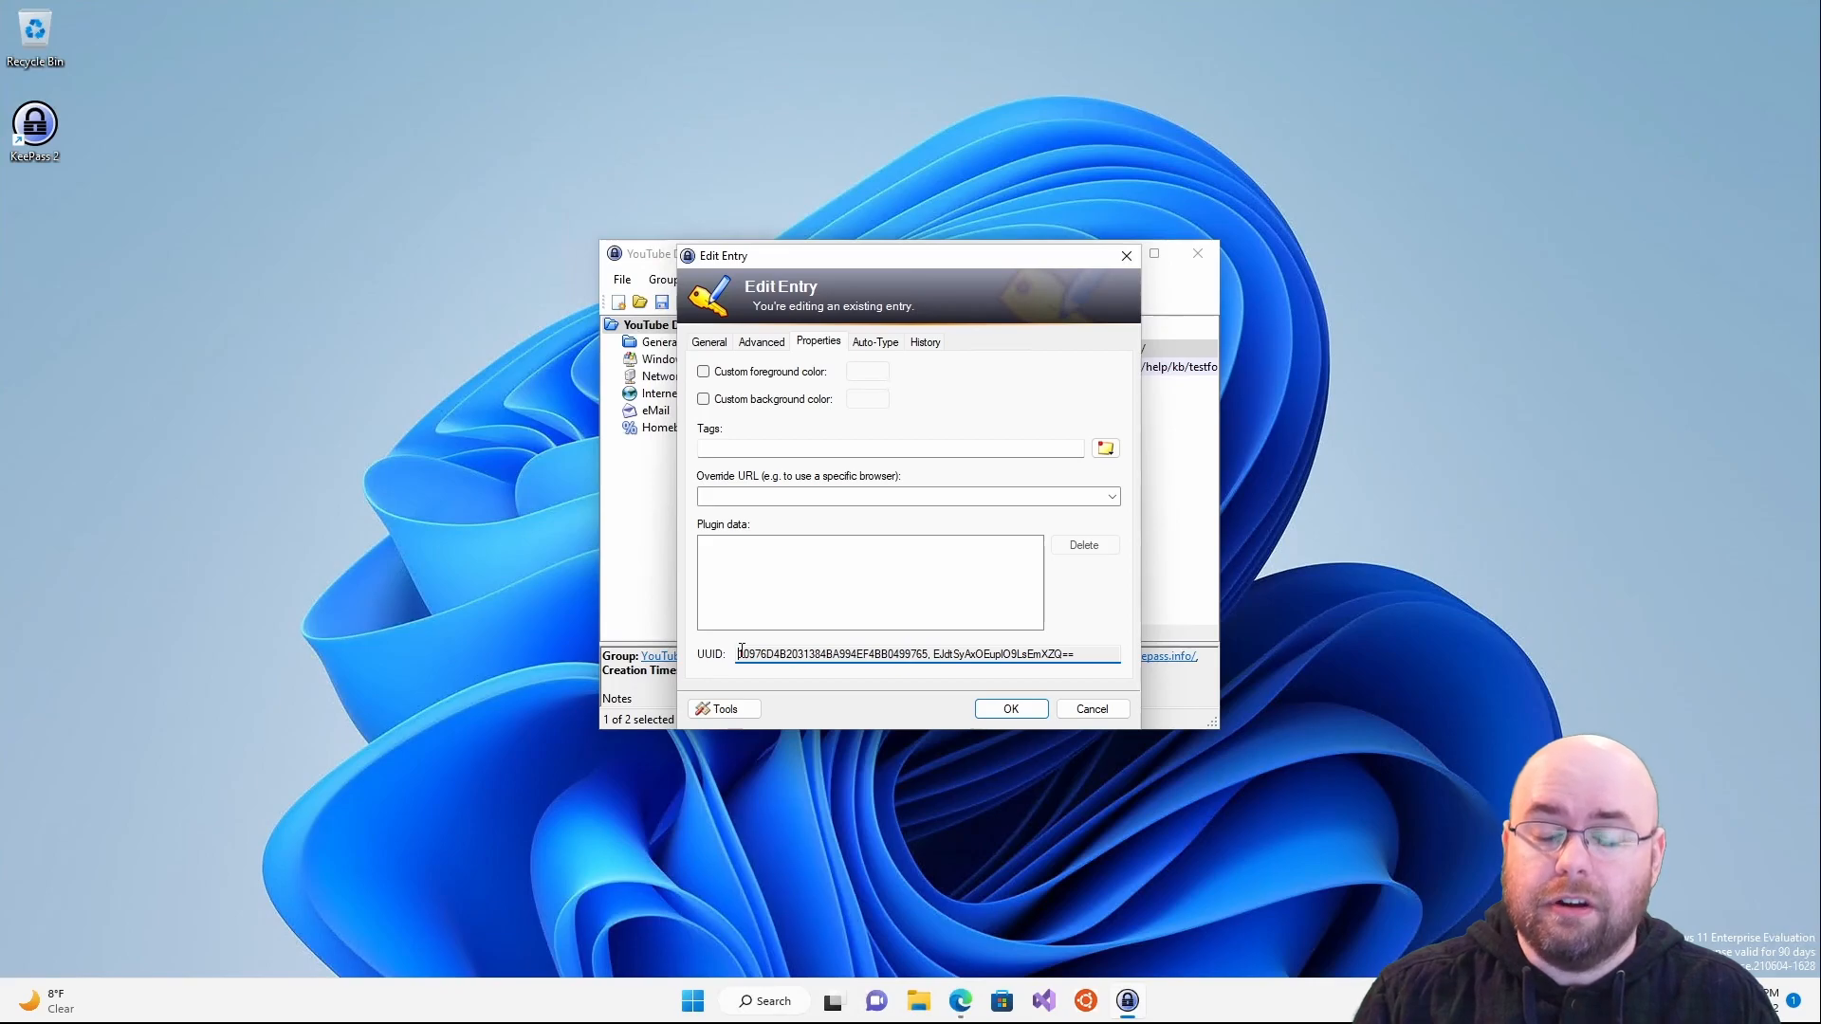
left_click(891, 341)
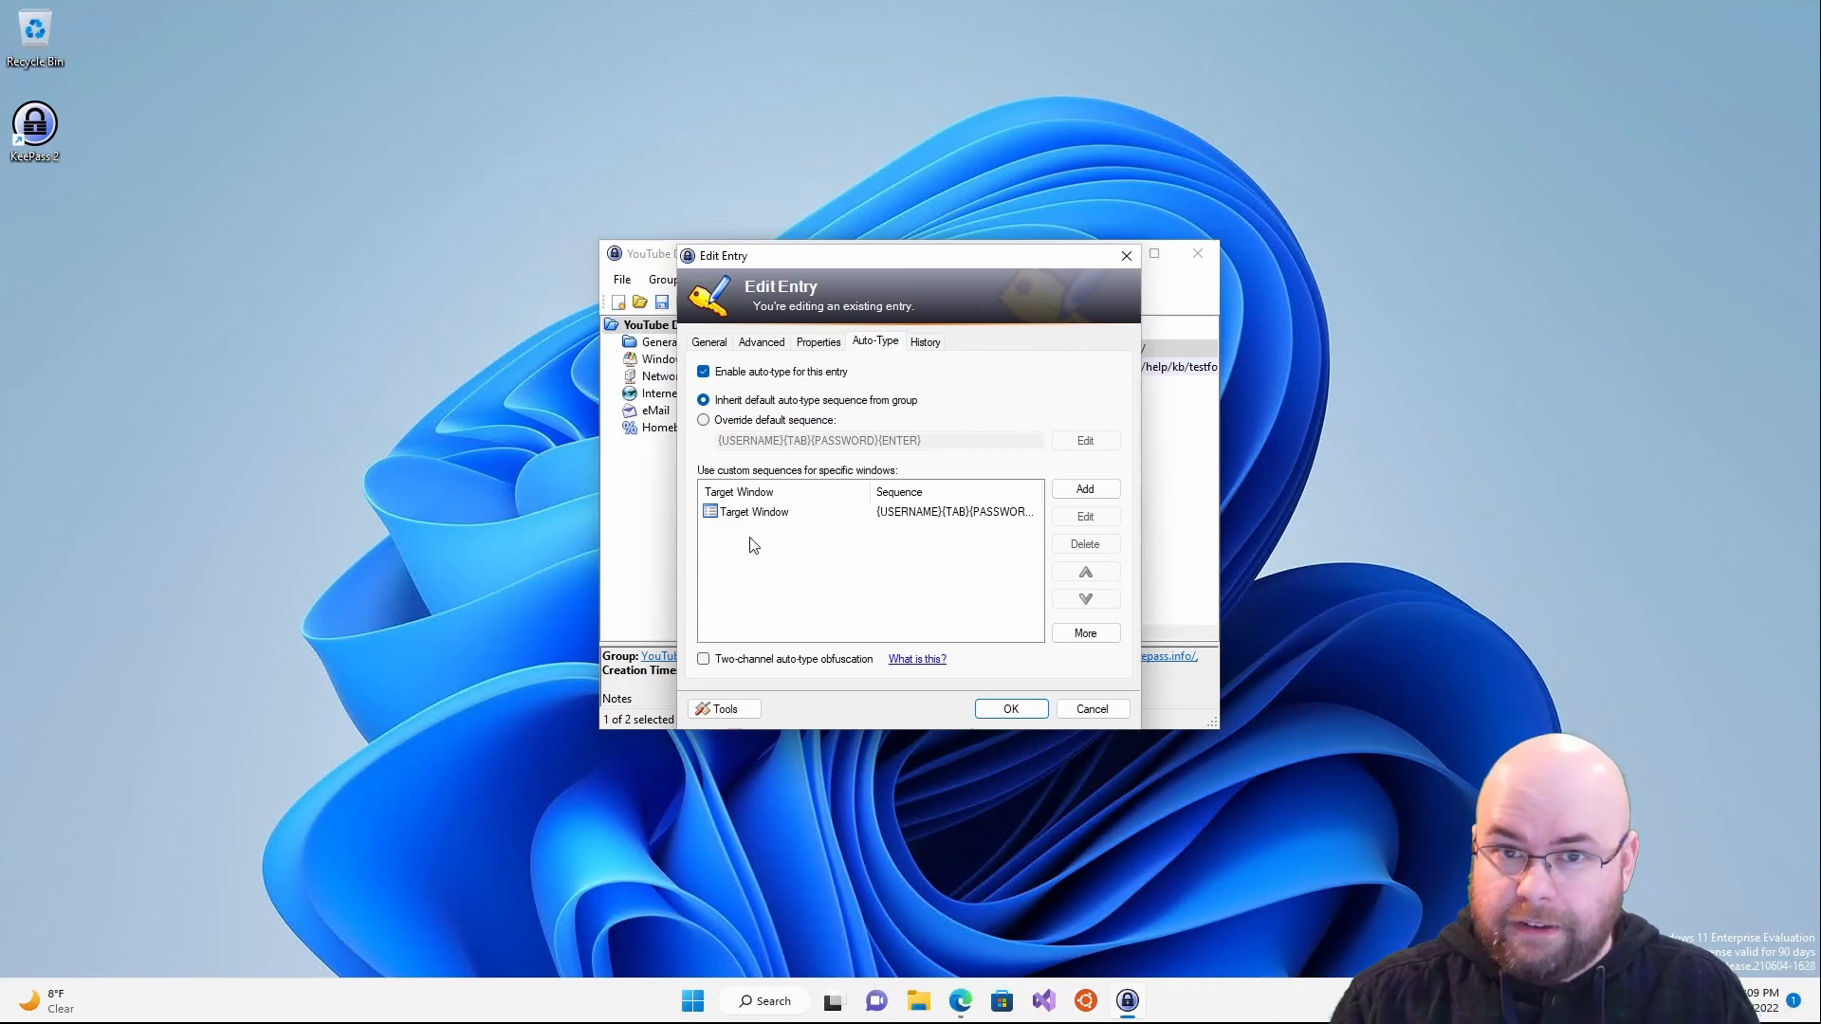
- Check the entry's History dates, glance back at its notes, return to History and open Tools
left_click(932, 351)
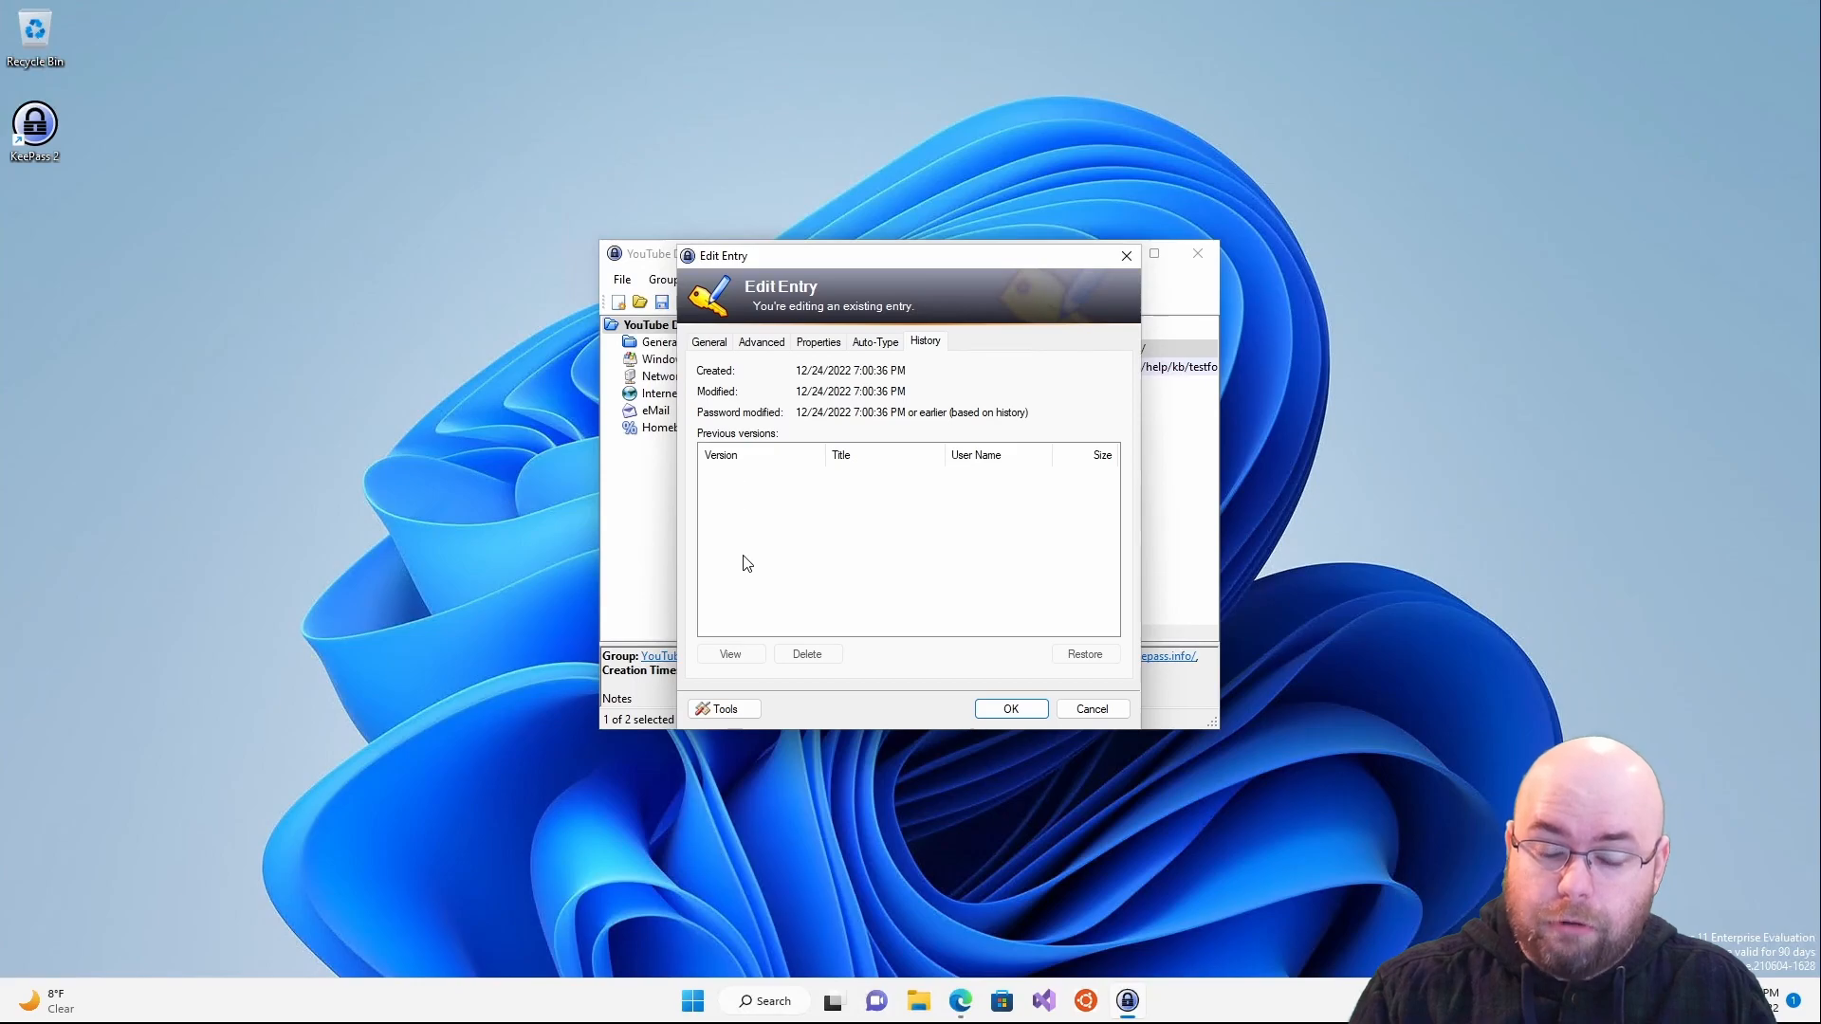
left_click(708, 343)
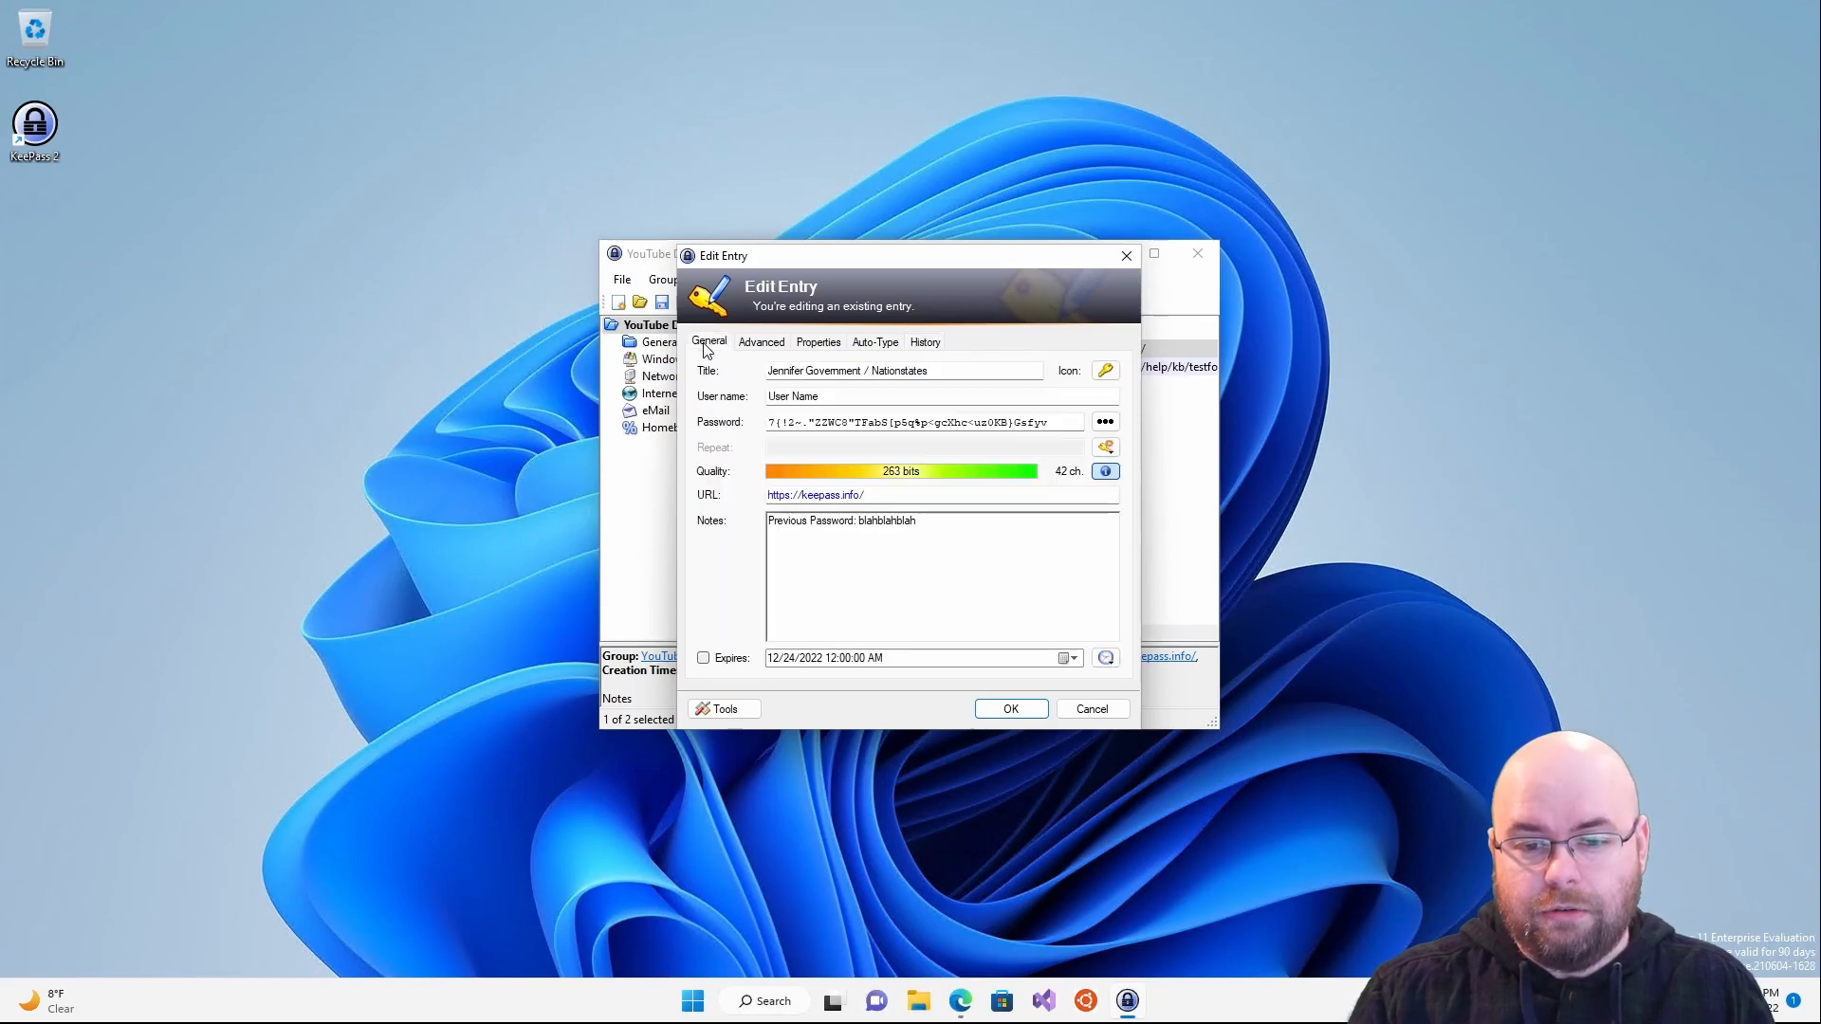
left_click_drag(1020, 528, 610, 476)
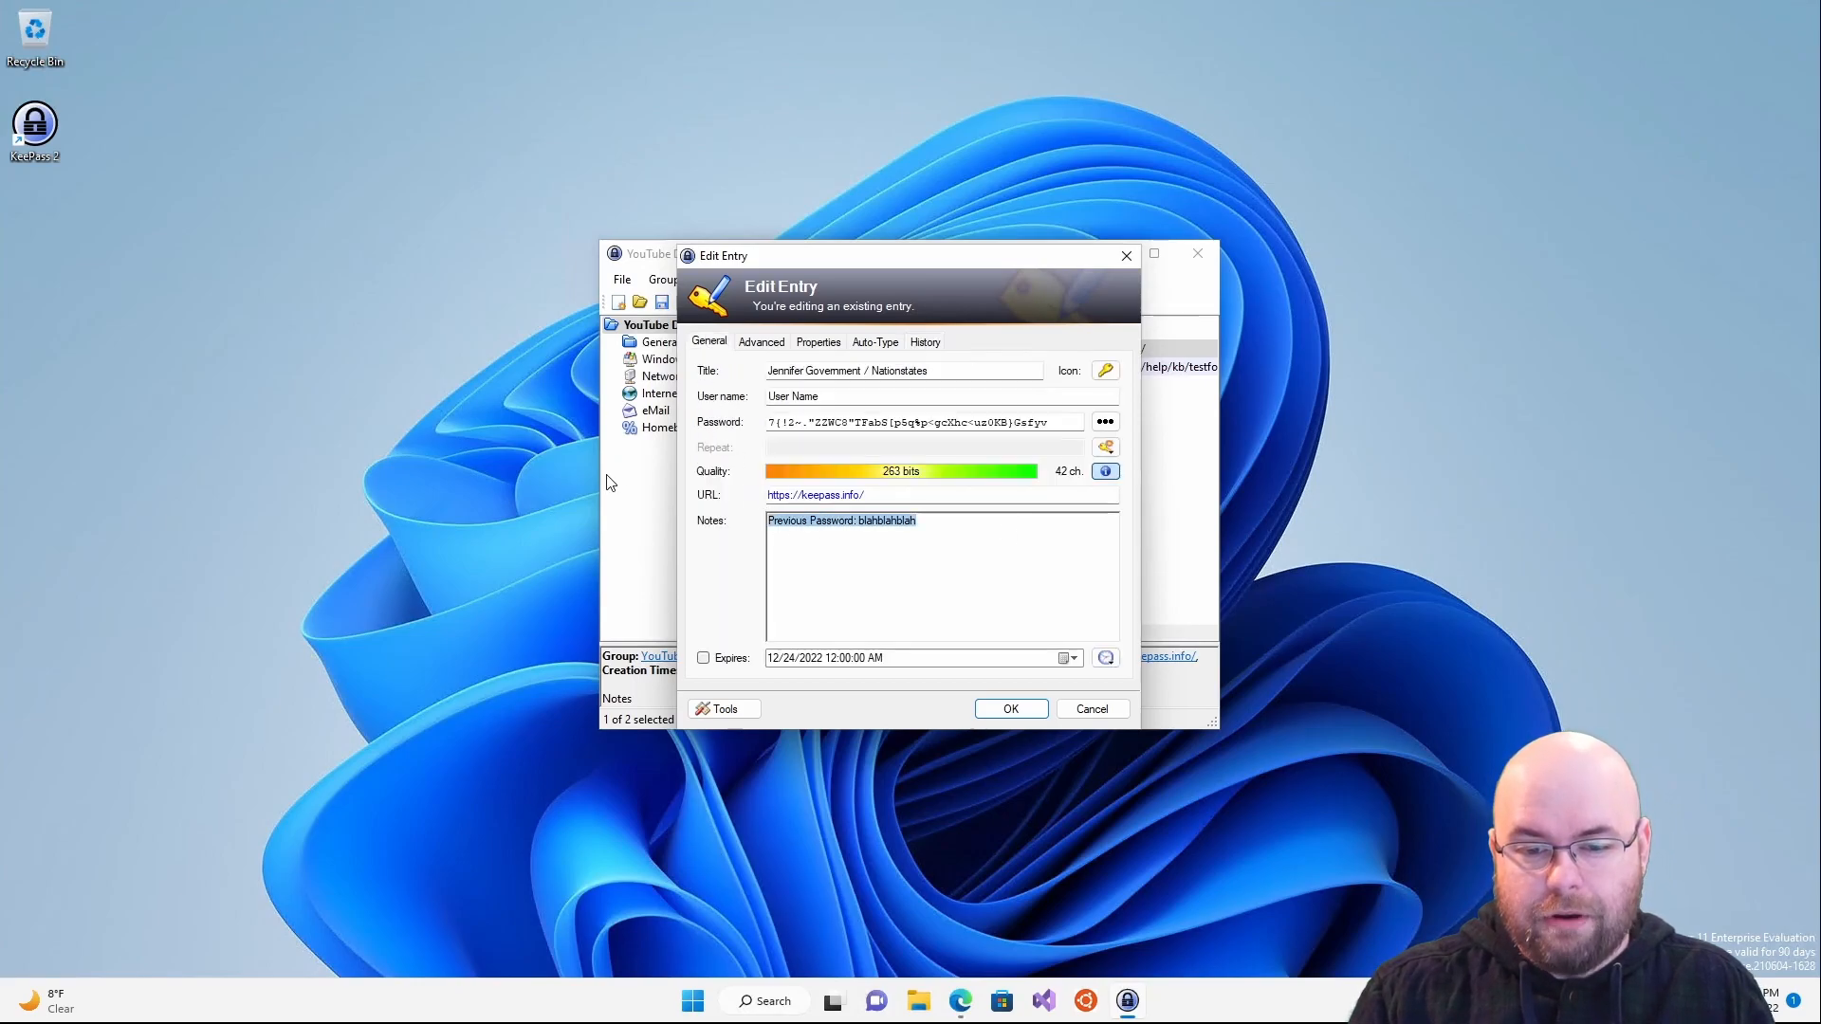
left_click(925, 344)
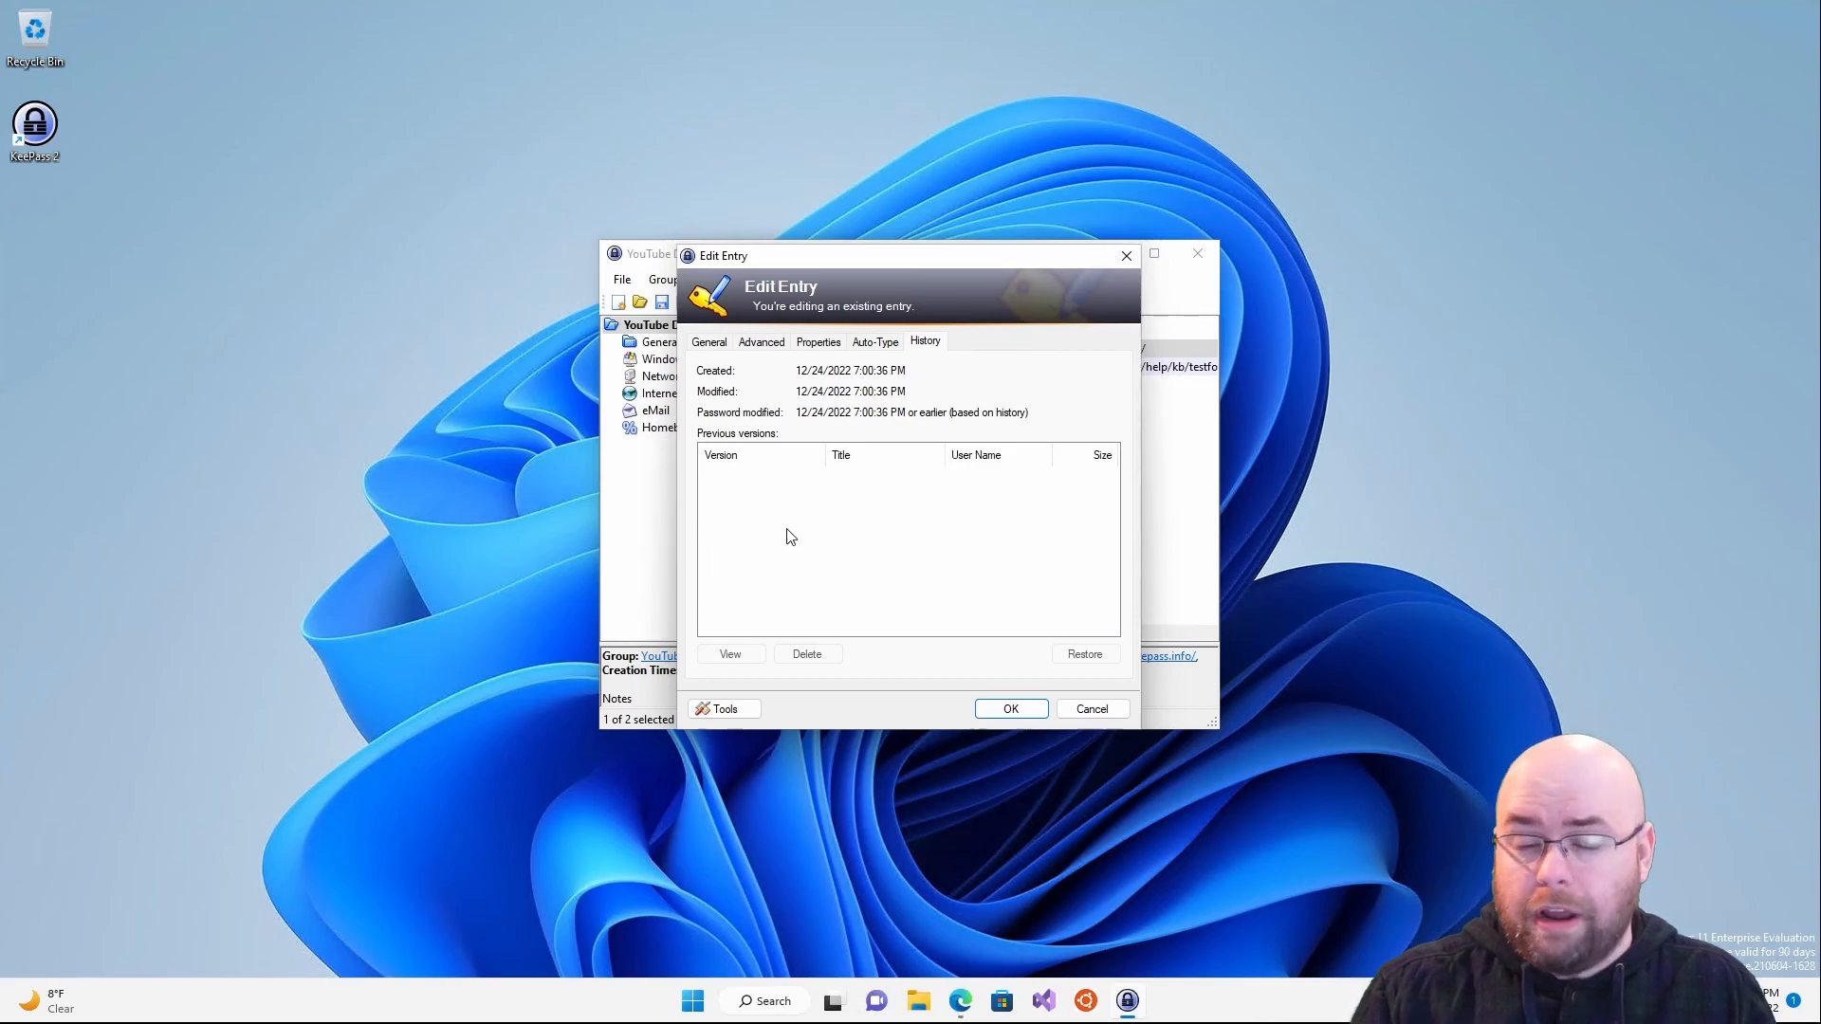
left_click(725, 709)
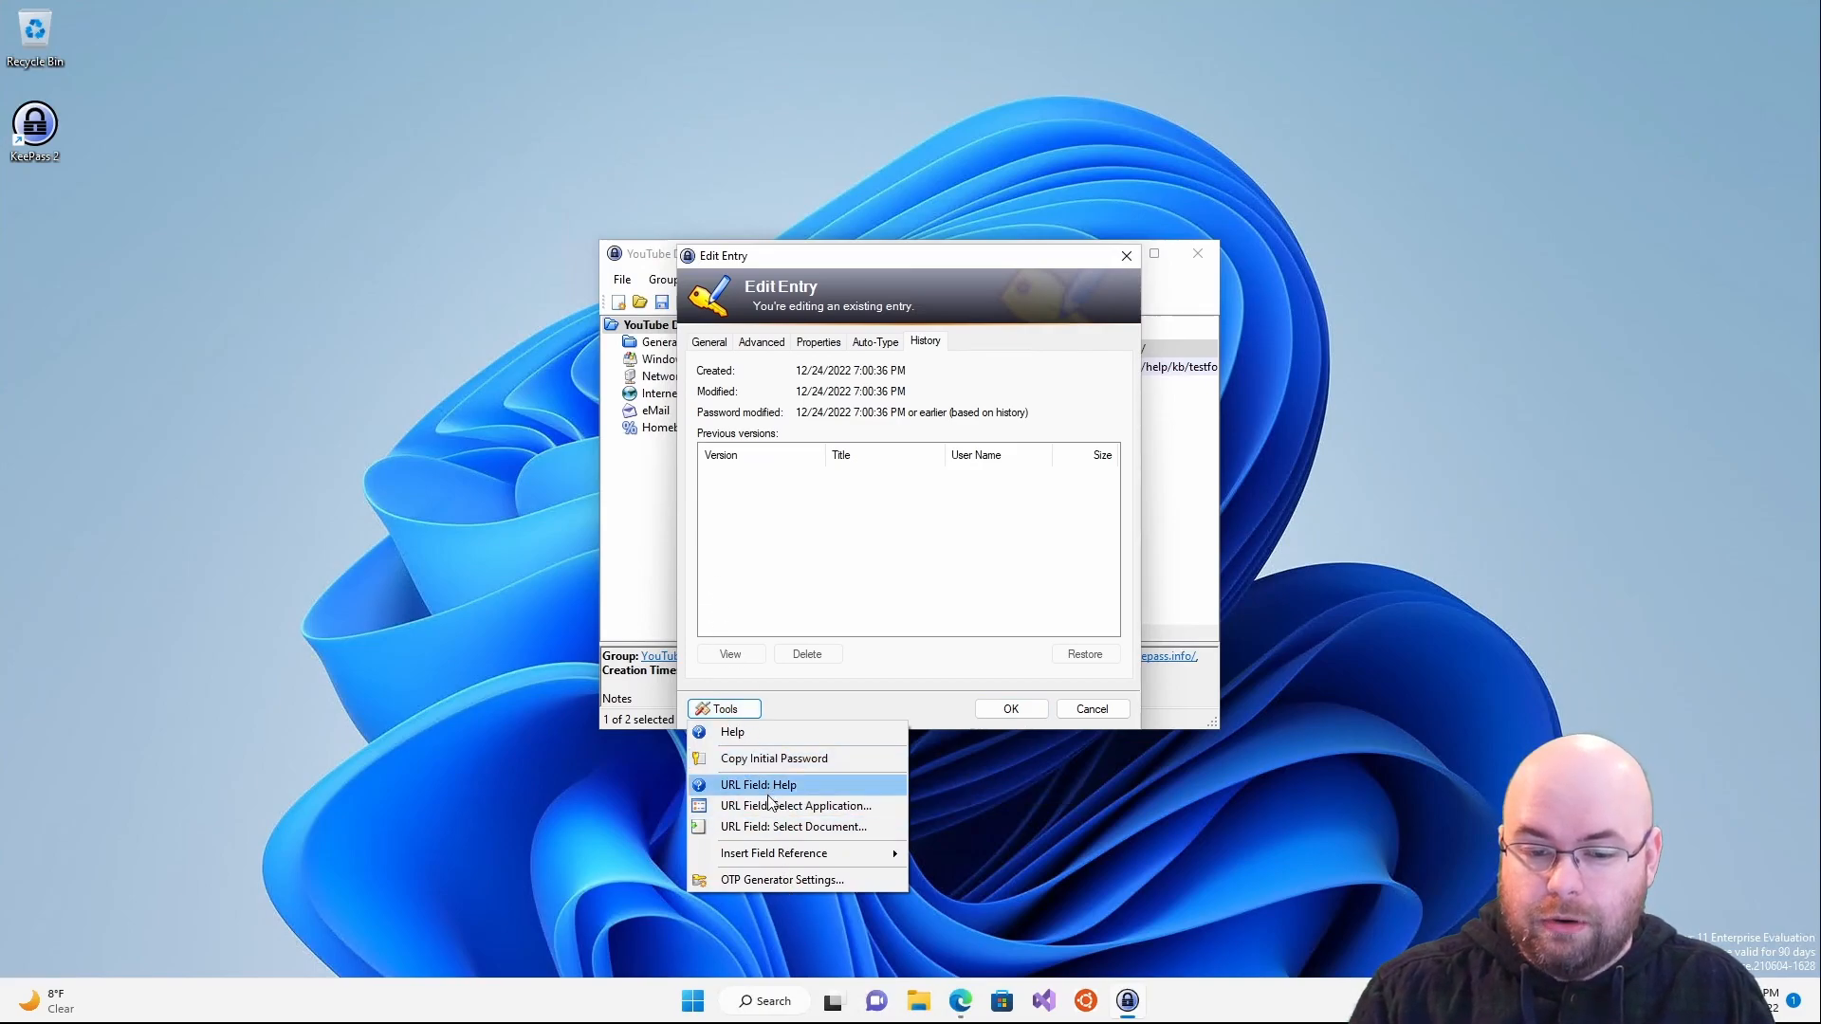
- Launch Notepad, type 'Password' as a test, clear it, and minimize Notepad
left_click(763, 759)
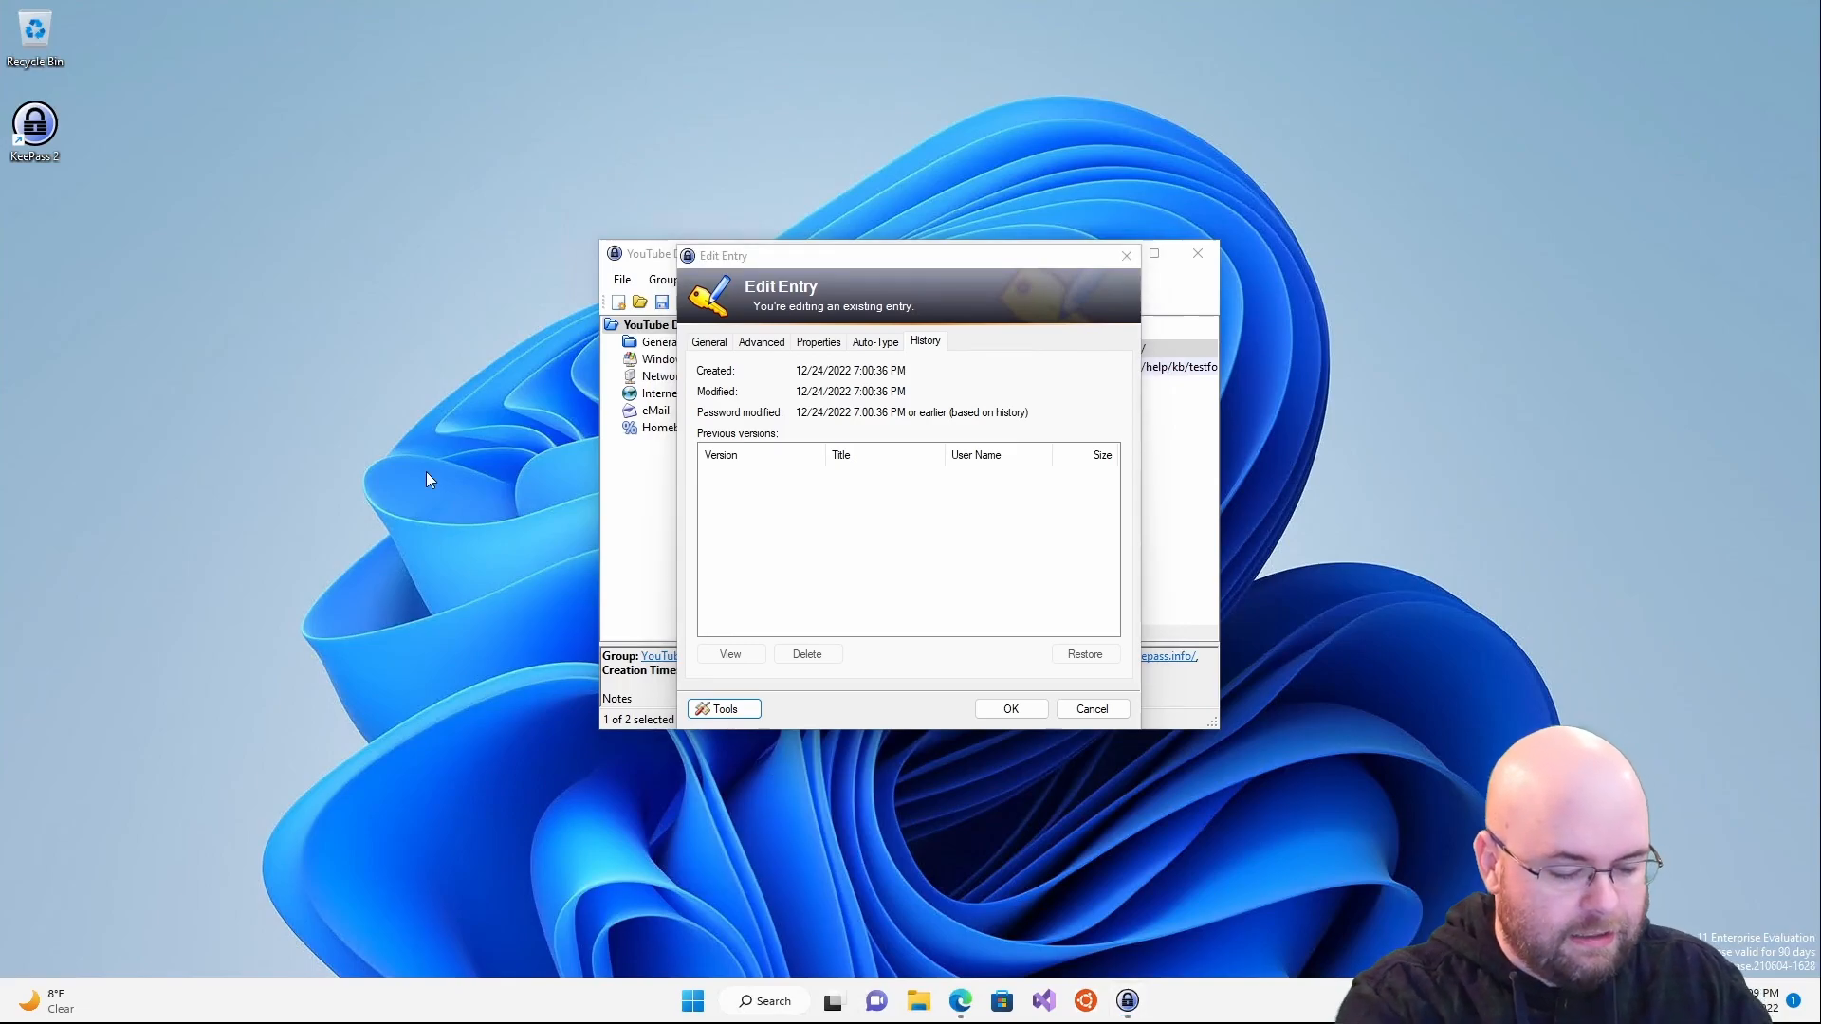
key("super+r")
type("ntoep")
key("BackSpace")
key("BackSpace")
key("BackSpace")
type("otepad")
key("Return")
type("Password")
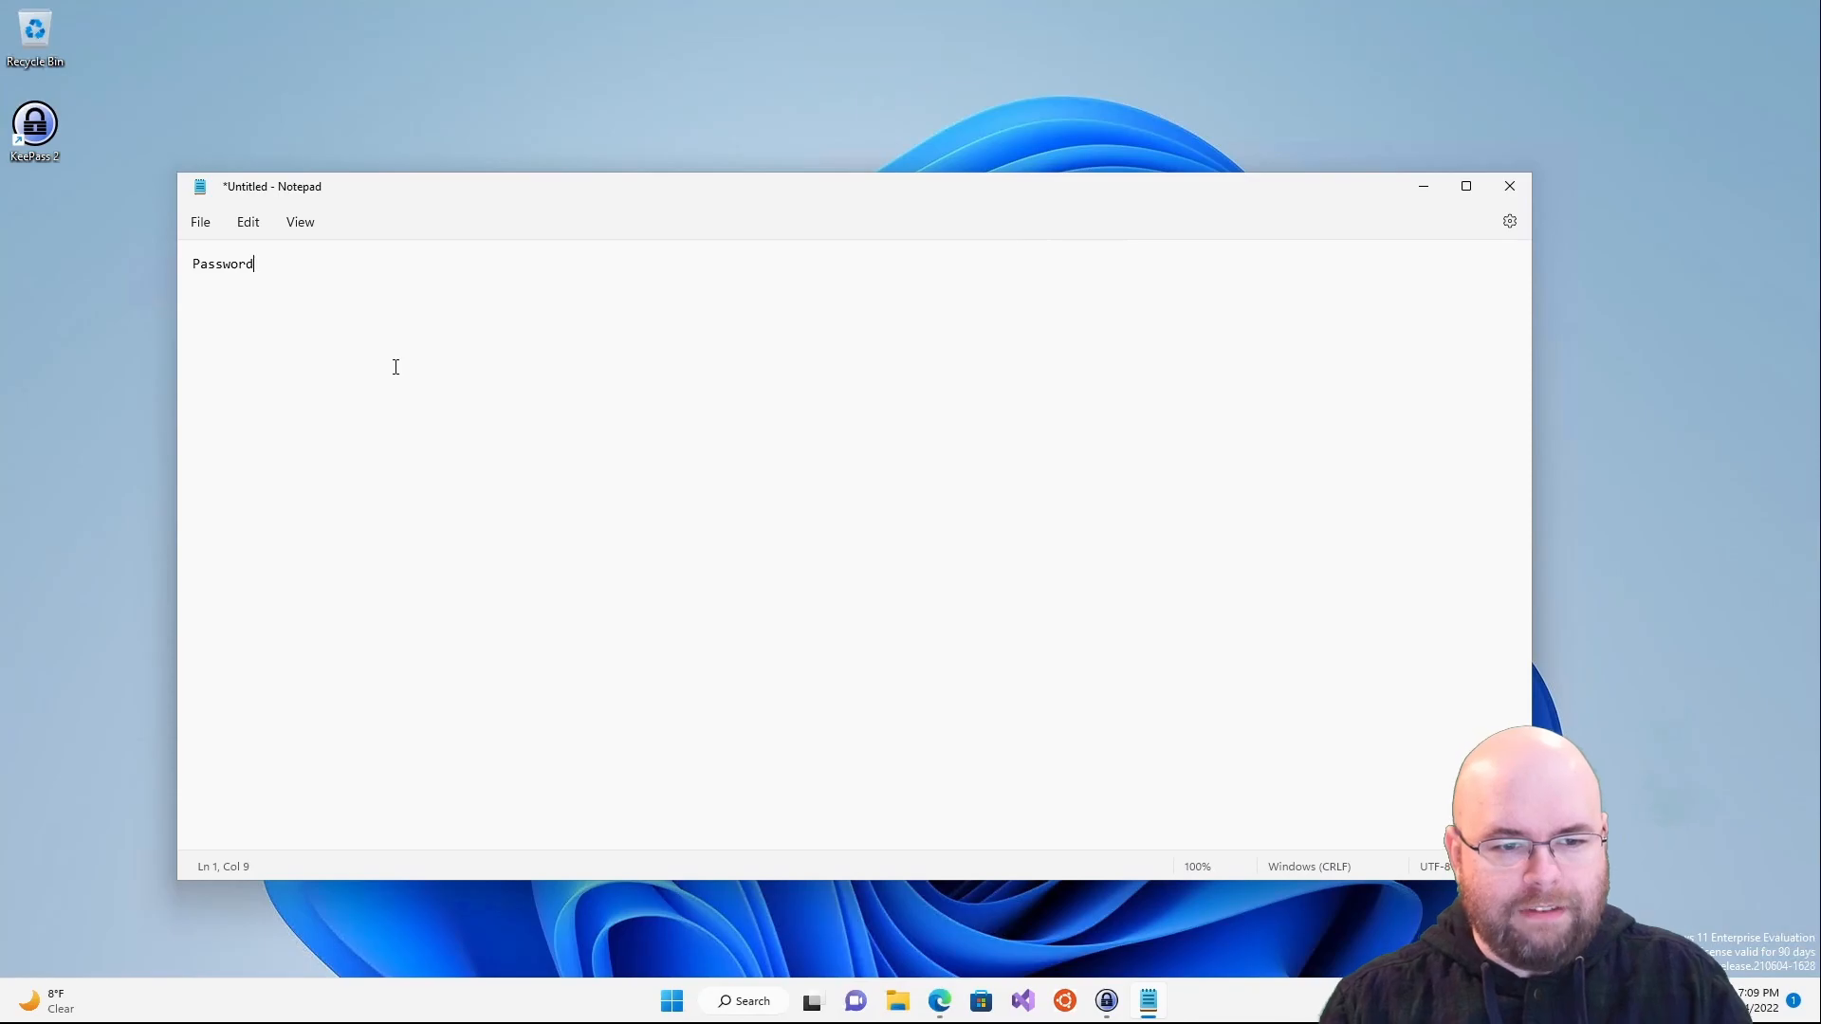
key("ctrl+a")
key("Delete")
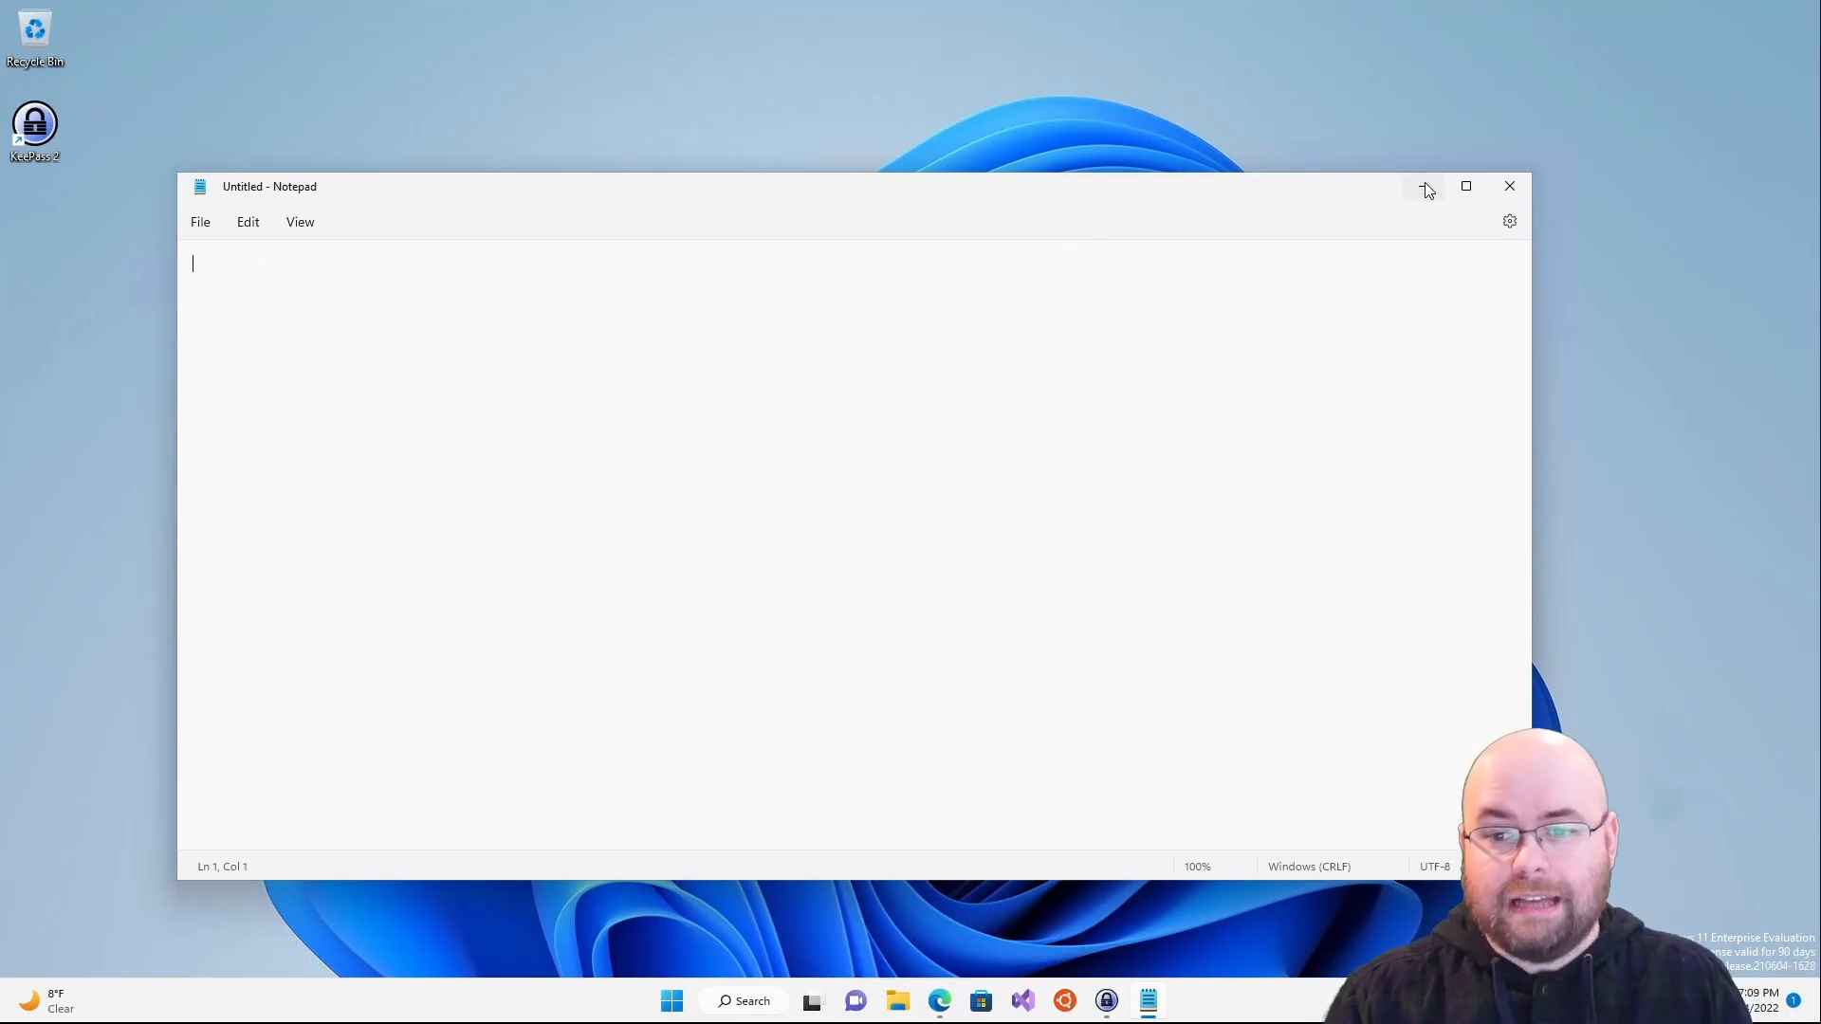
left_click(1423, 186)
- Reopen the first entry, copy its initial password, paste it into Notepad, then erase it
left_click(1012, 709)
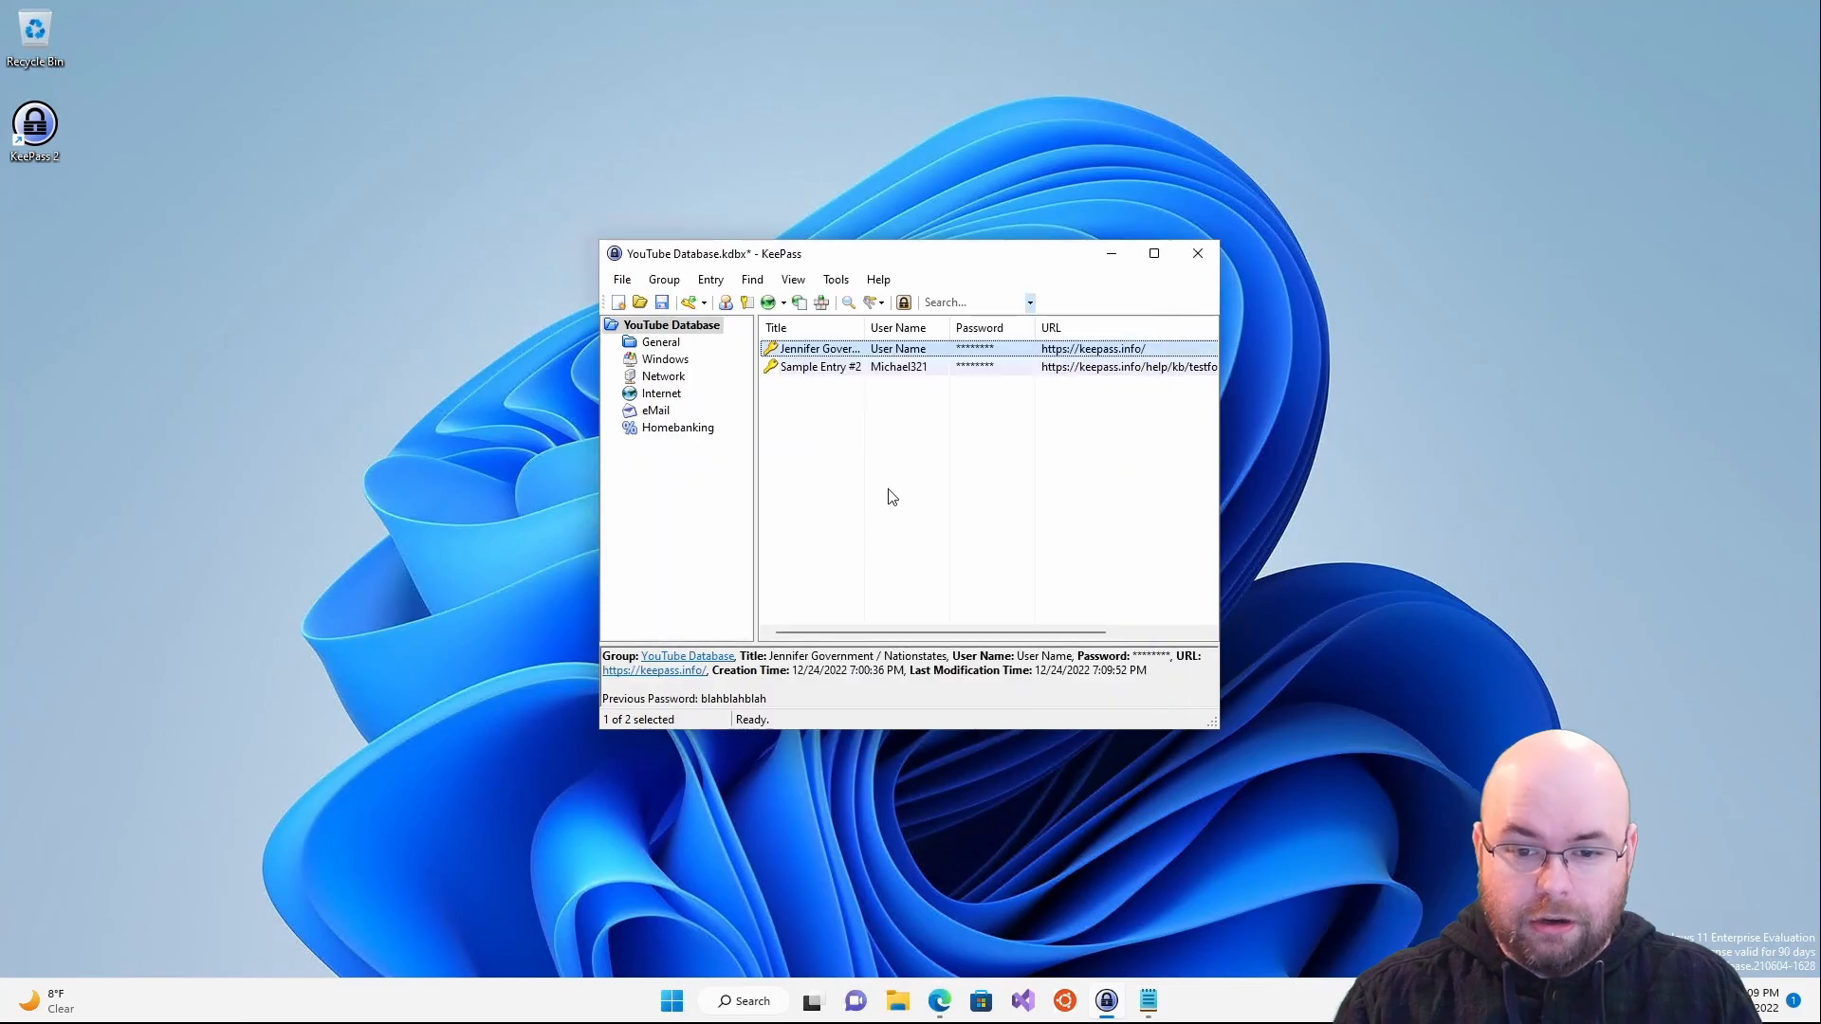
double_click(829, 353)
left_click(739, 710)
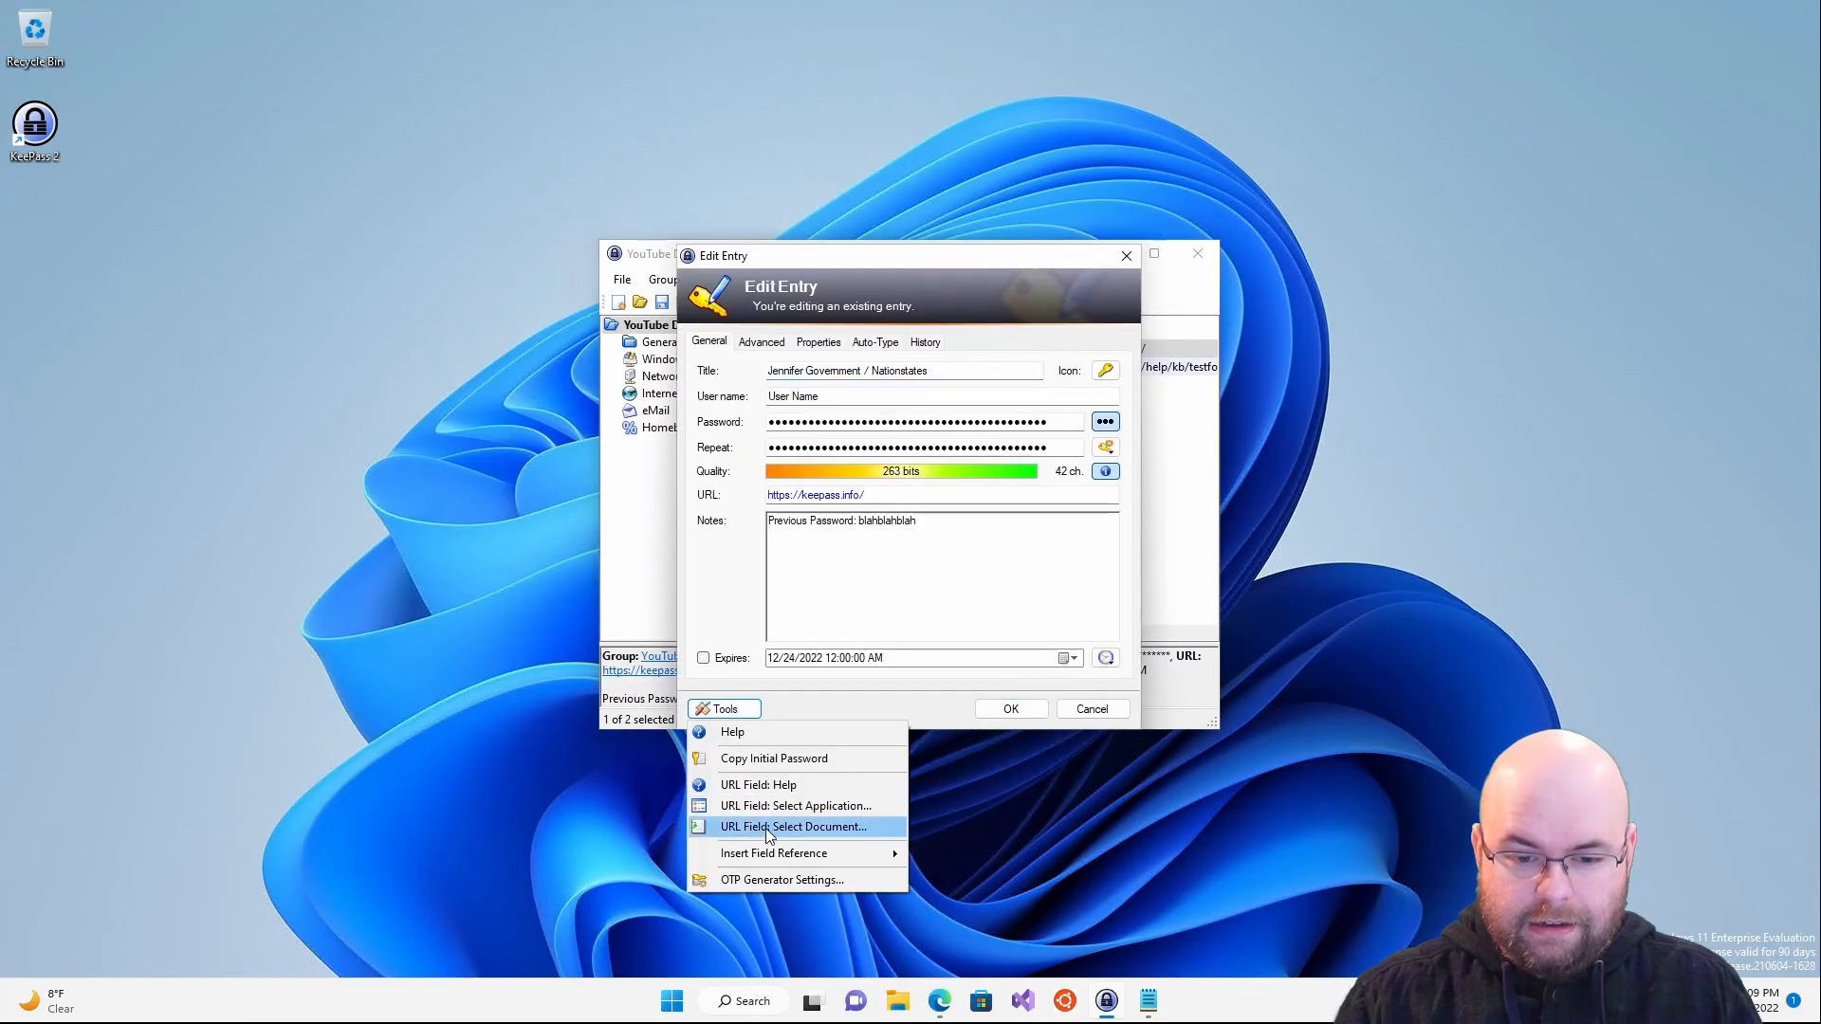
left_click(774, 758)
left_click(1147, 1005)
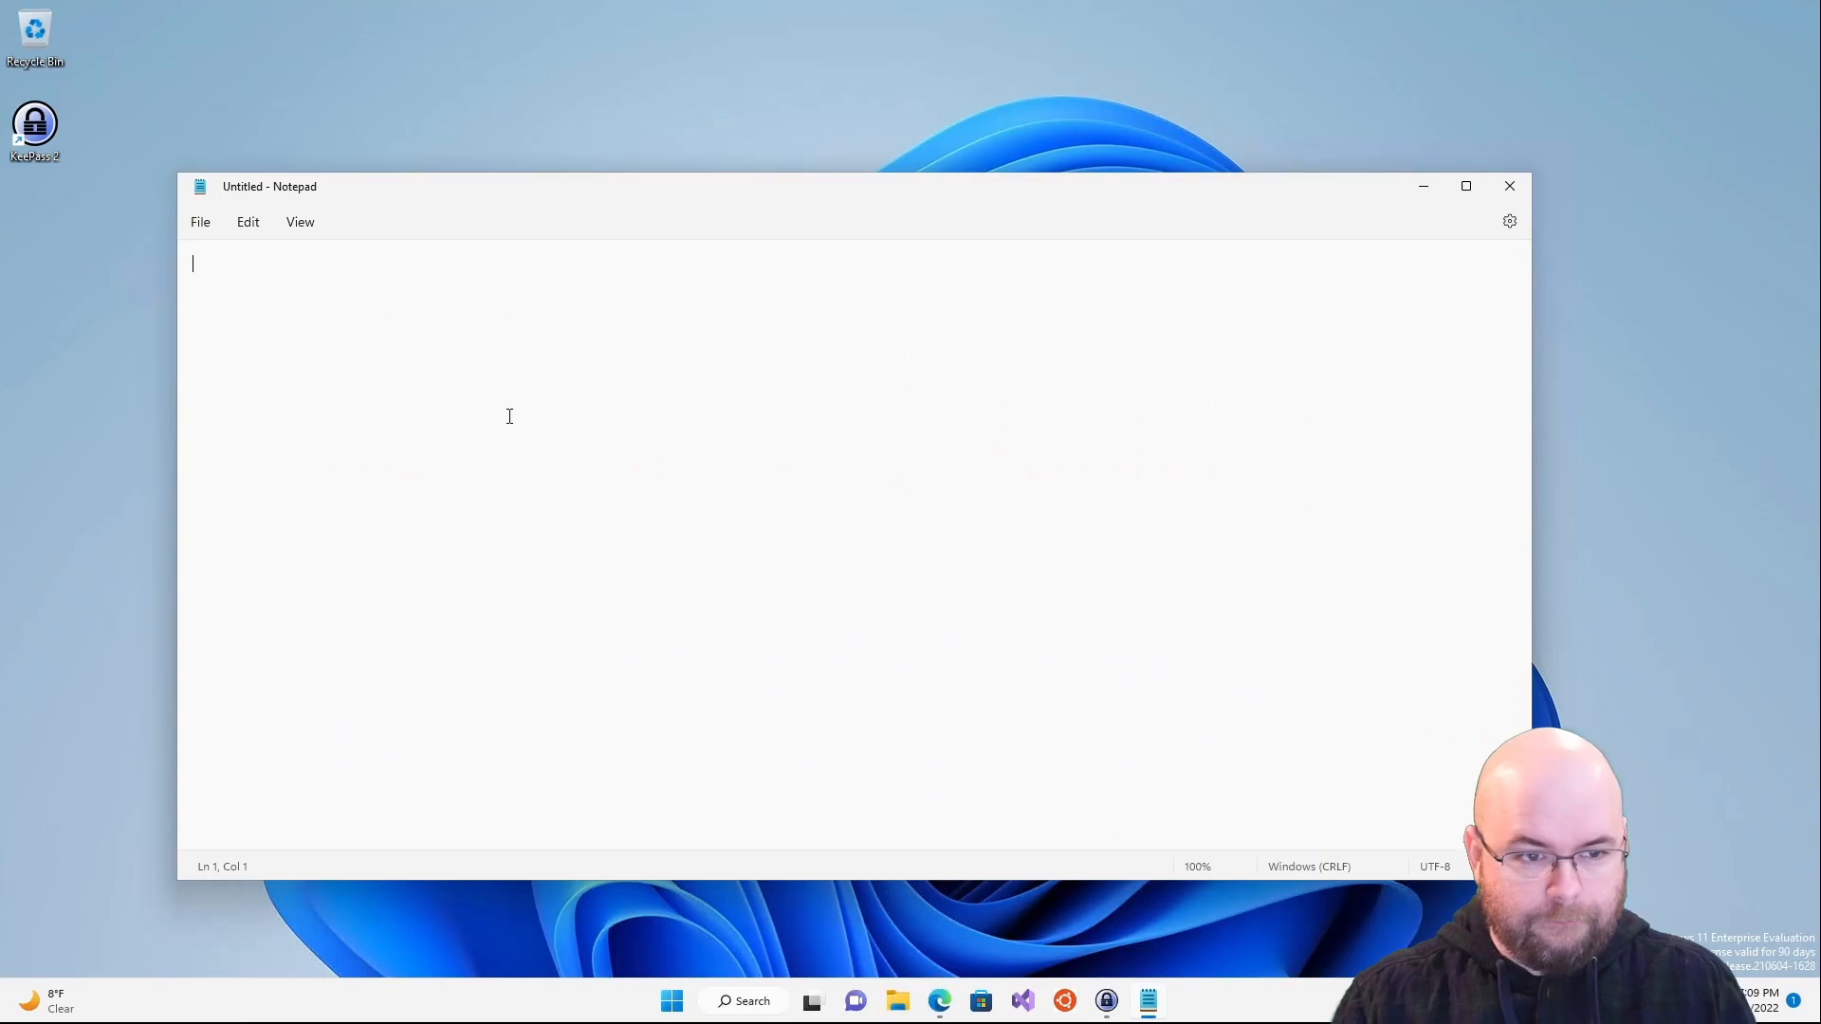
key("ctrl+v")
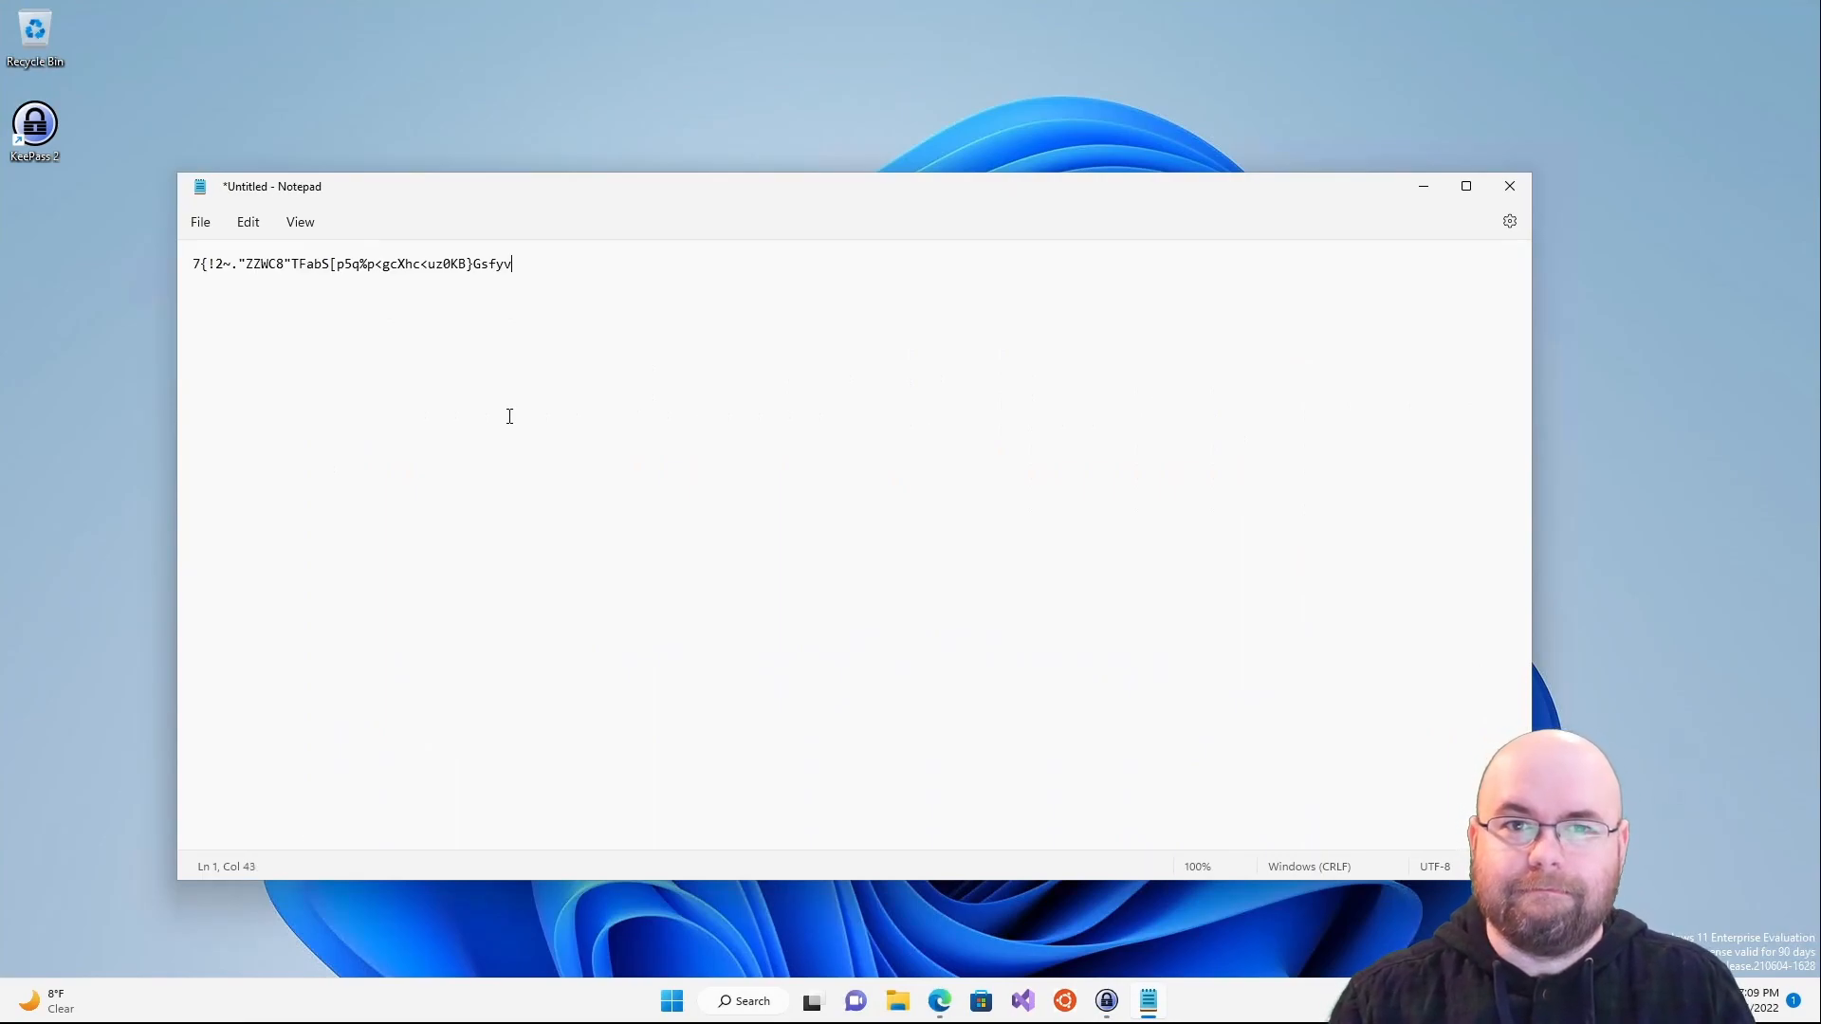
key("ctrl+a")
key("Delete")
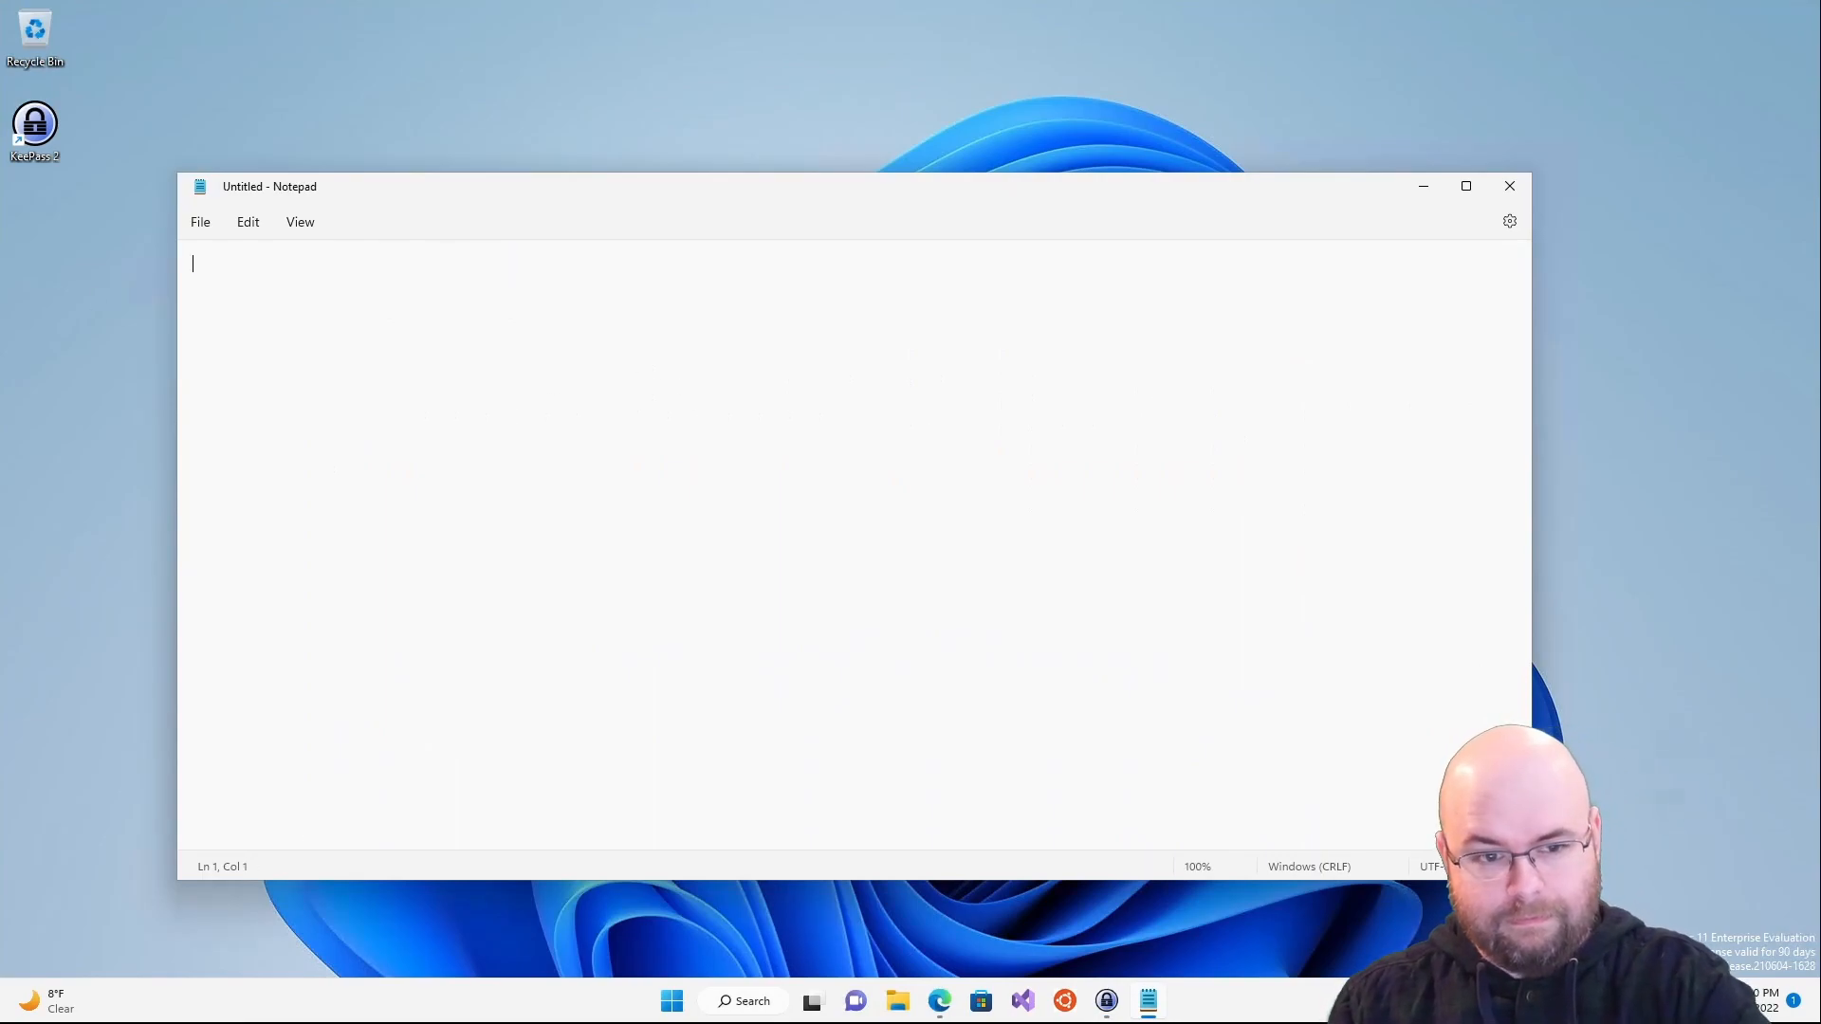
left_click(1423, 186)
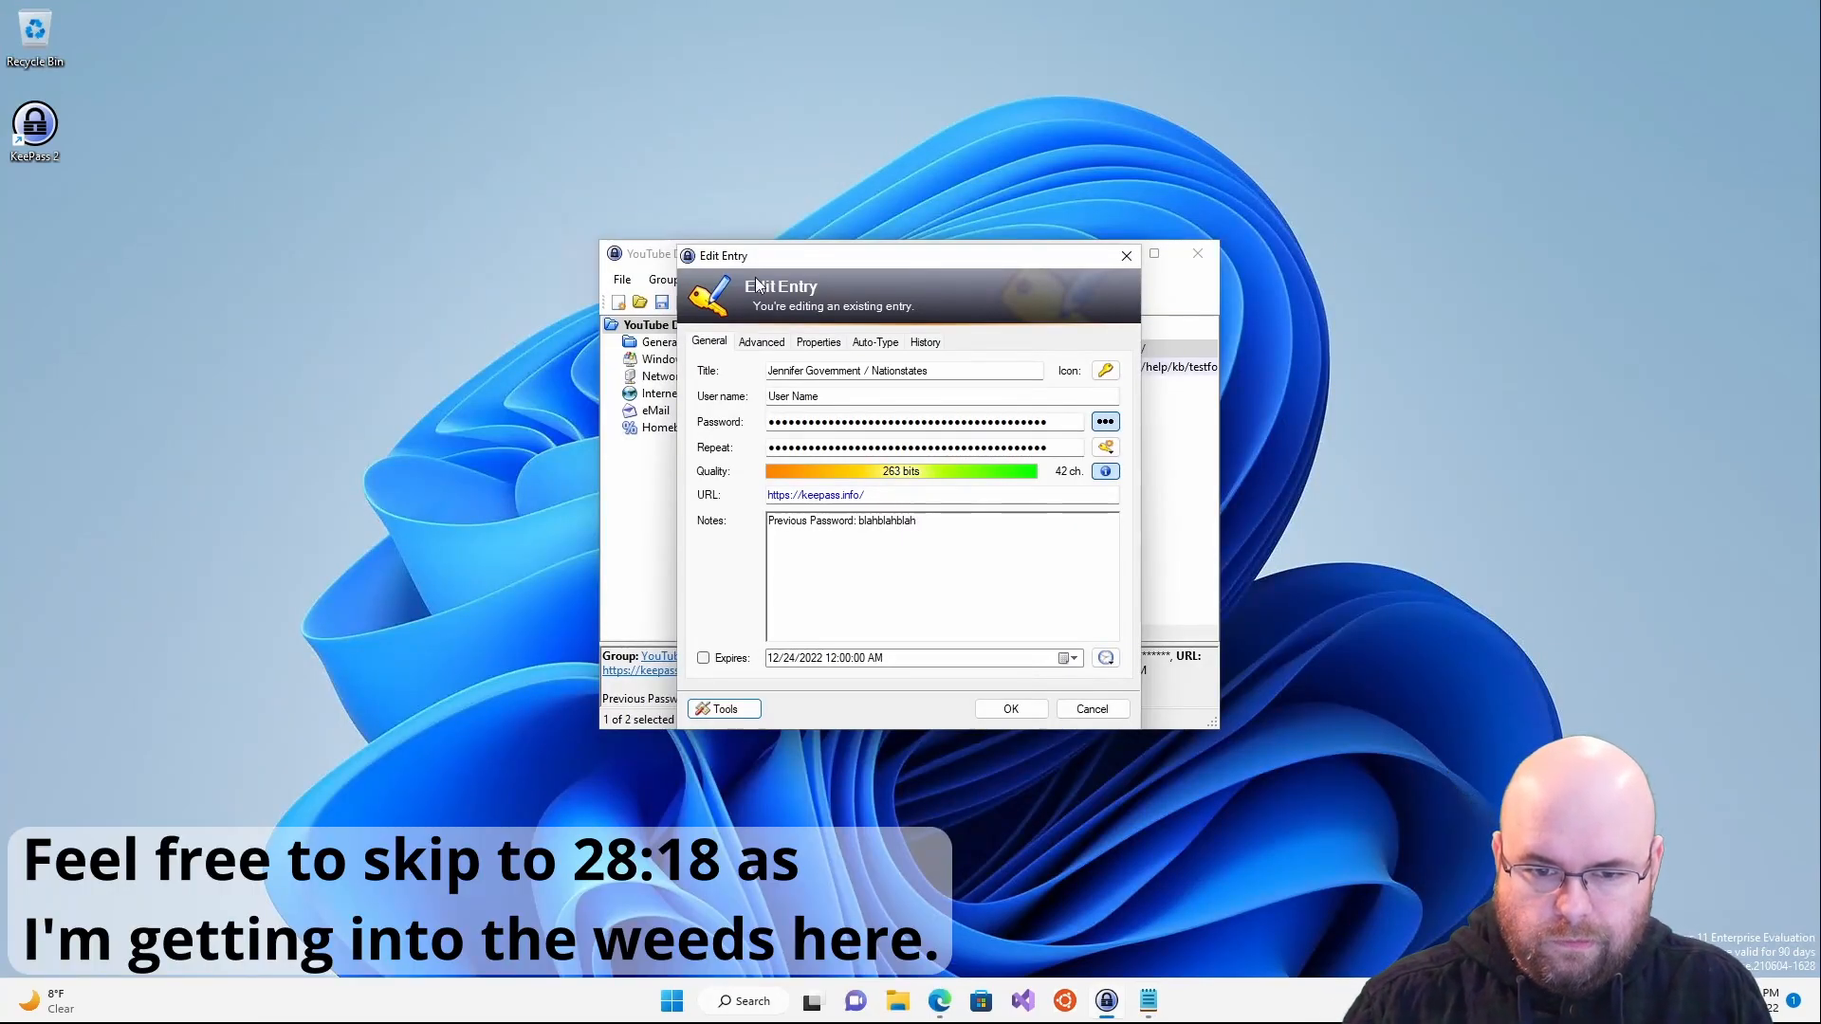
- Confirm the entry edits with OK, then browse the Group menu
left_click(987, 707)
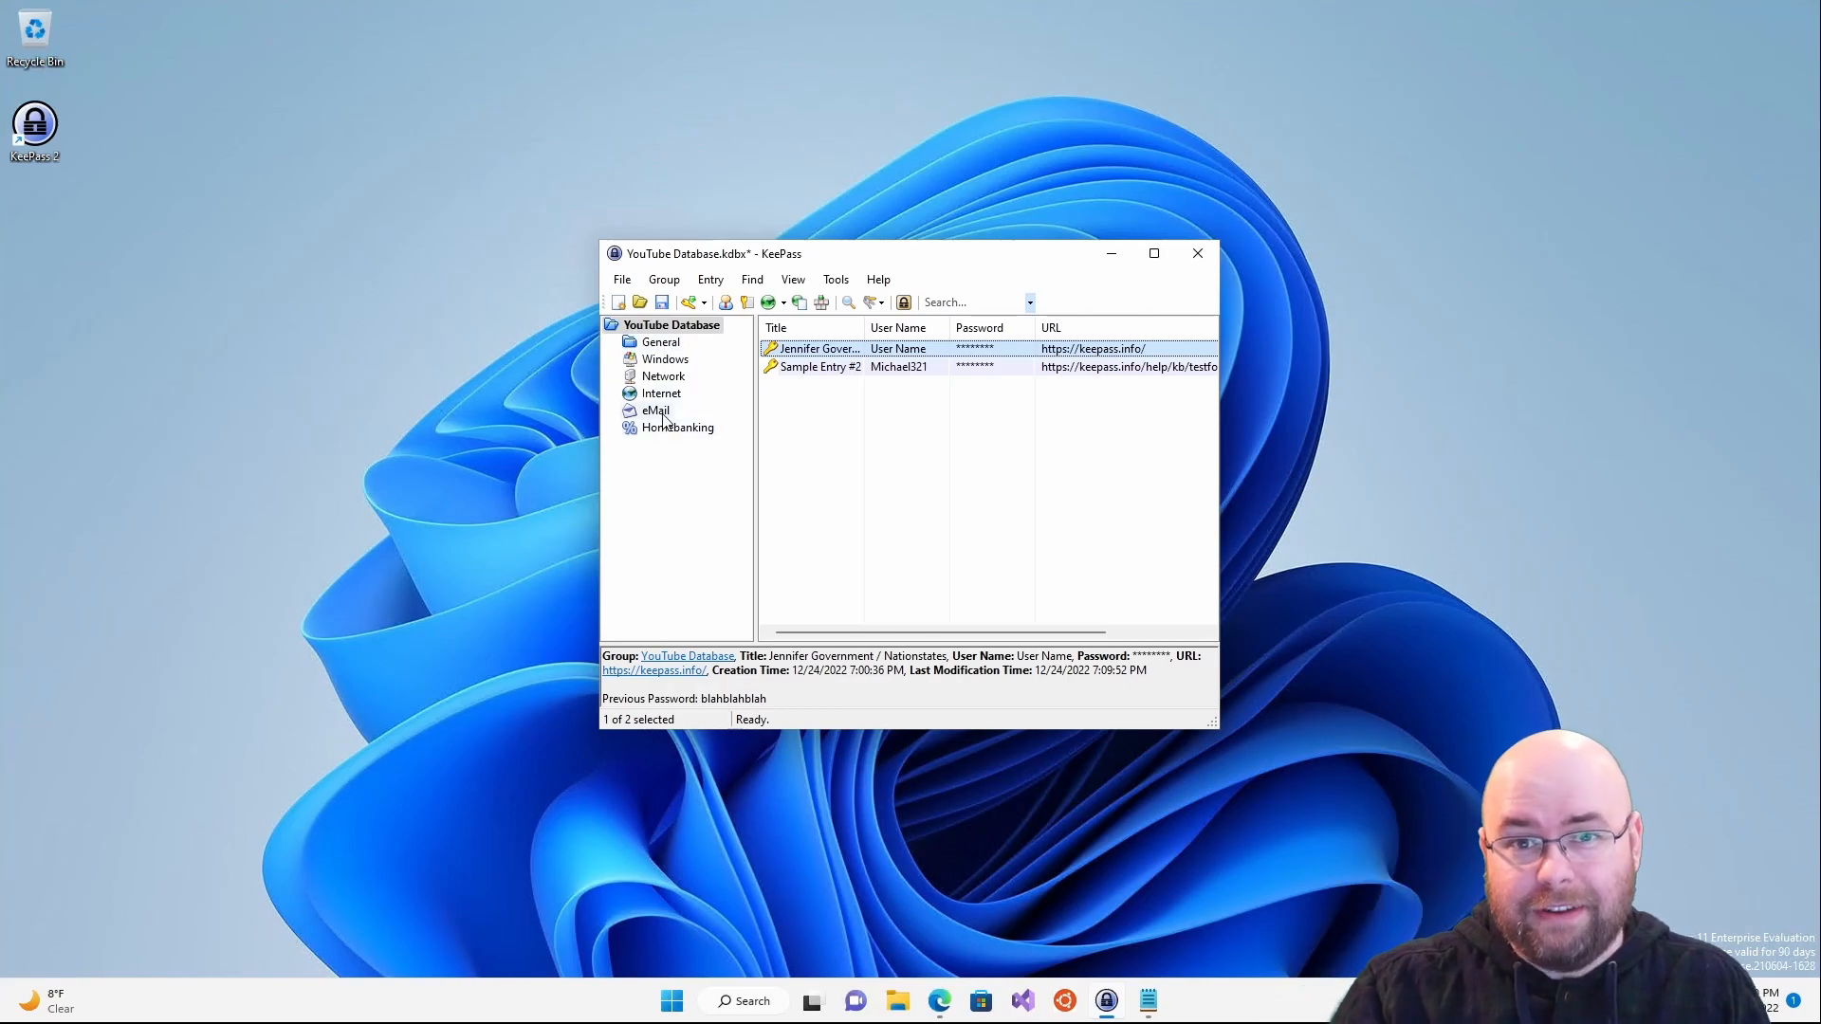
left_click(664, 280)
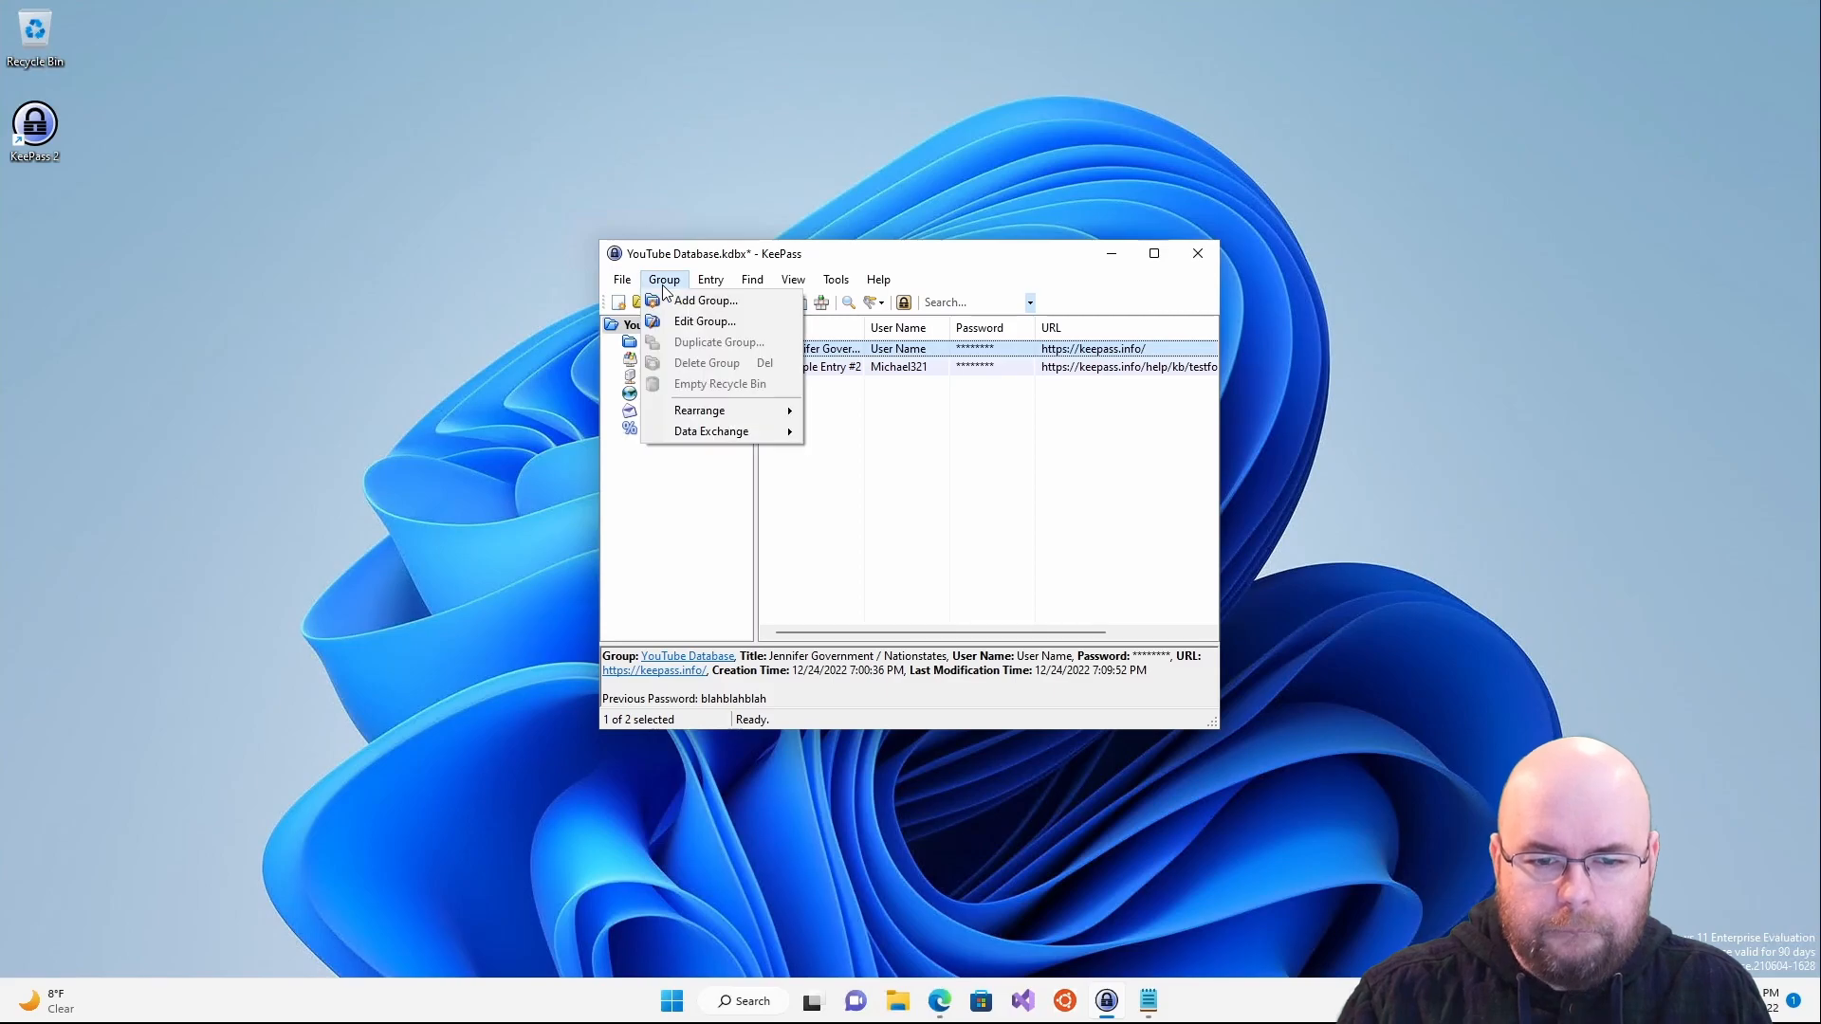
mouse_move(620, 282)
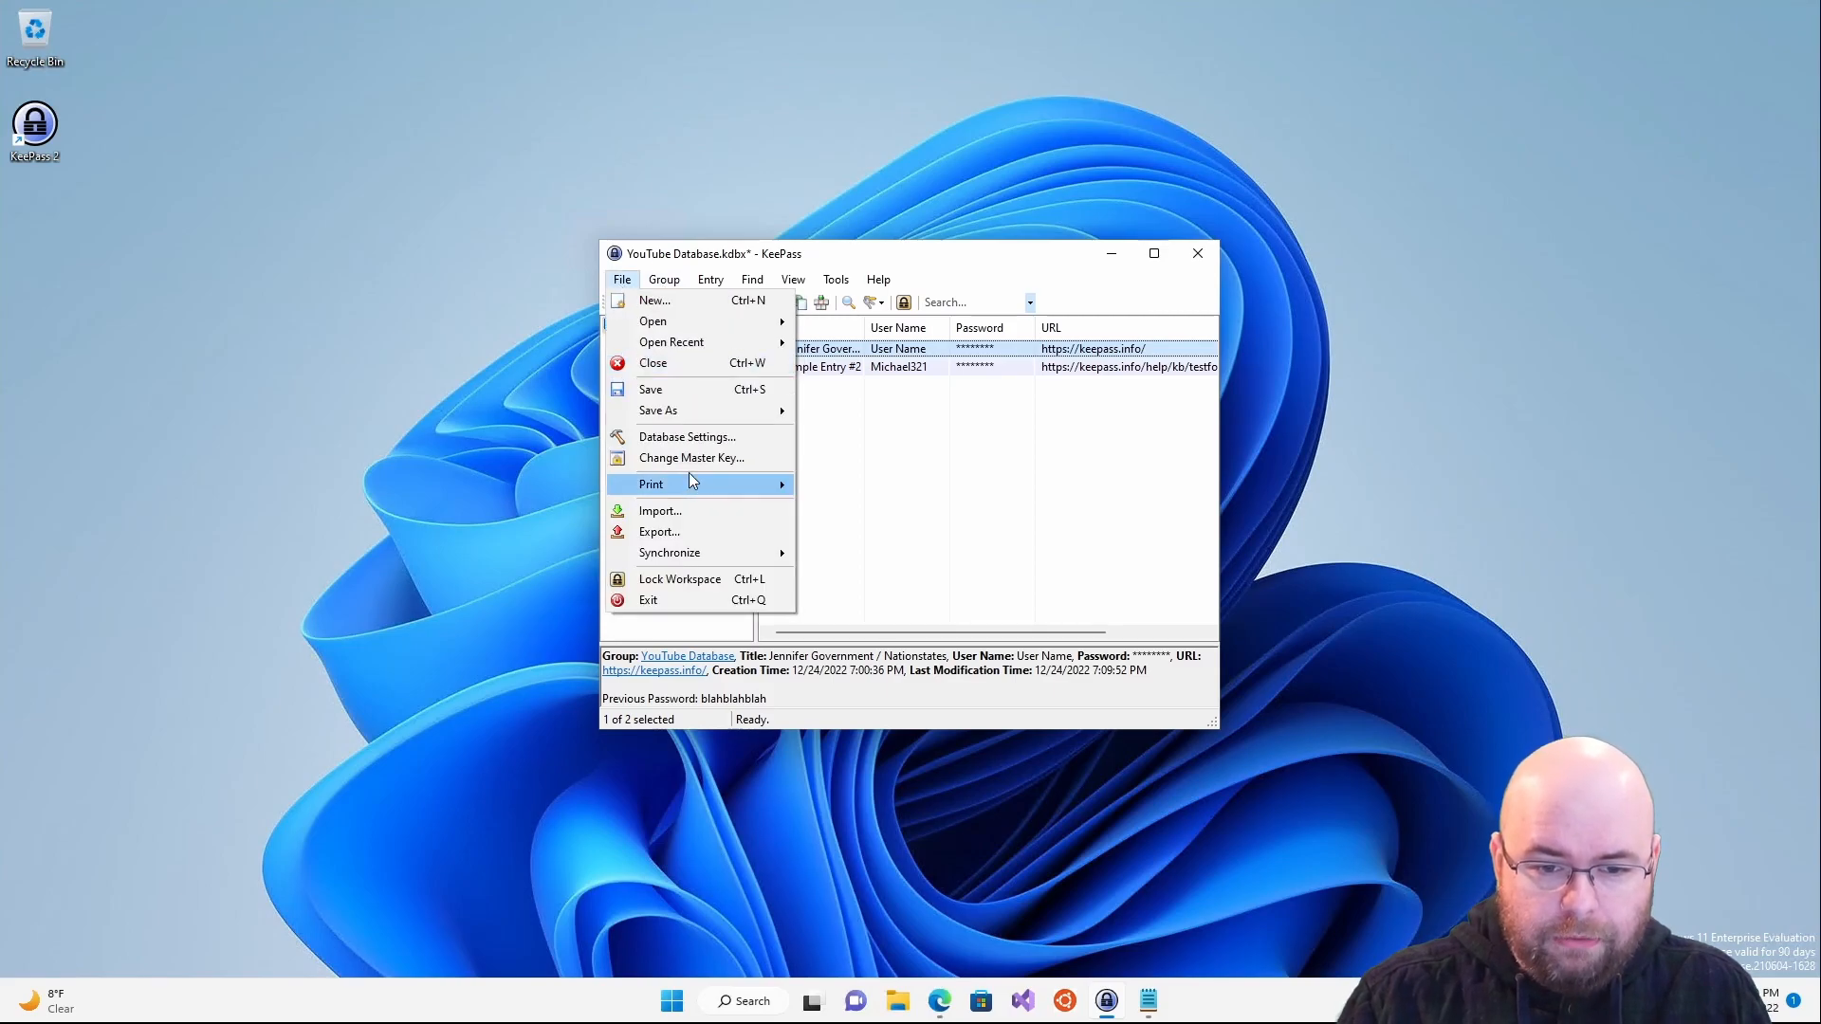
left_click(687, 436)
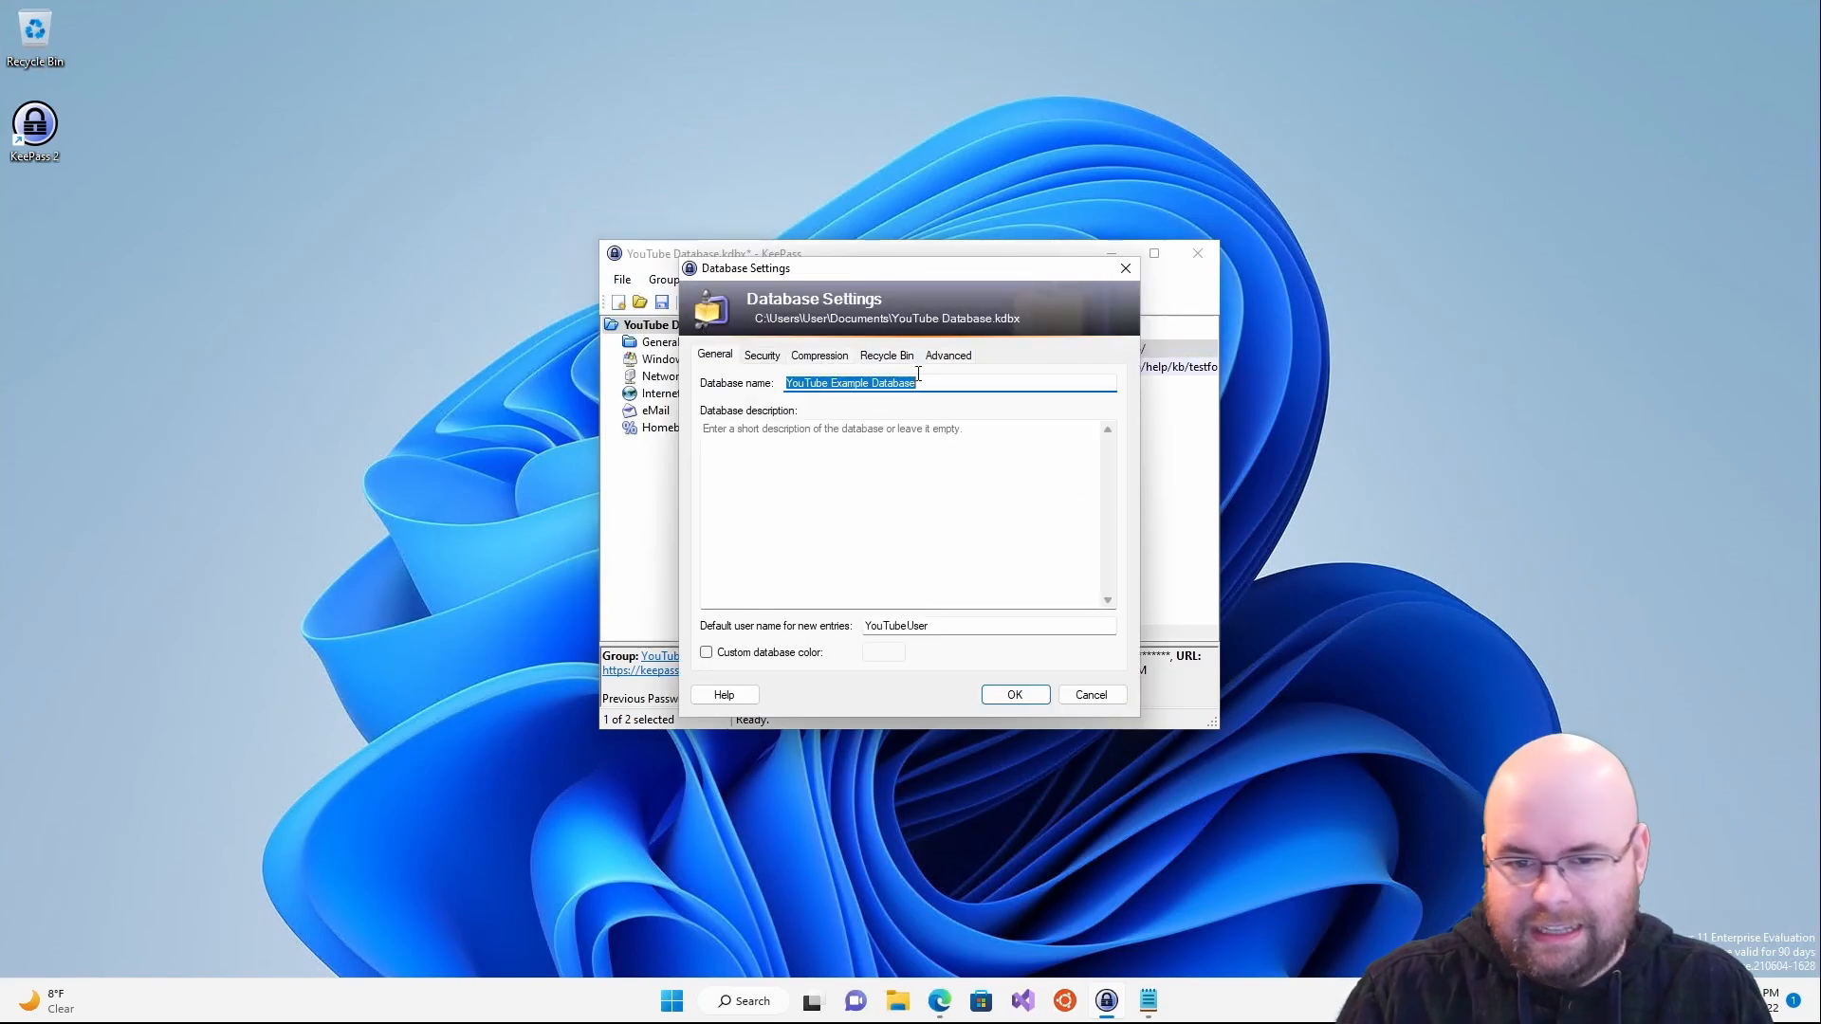
left_click(1068, 696)
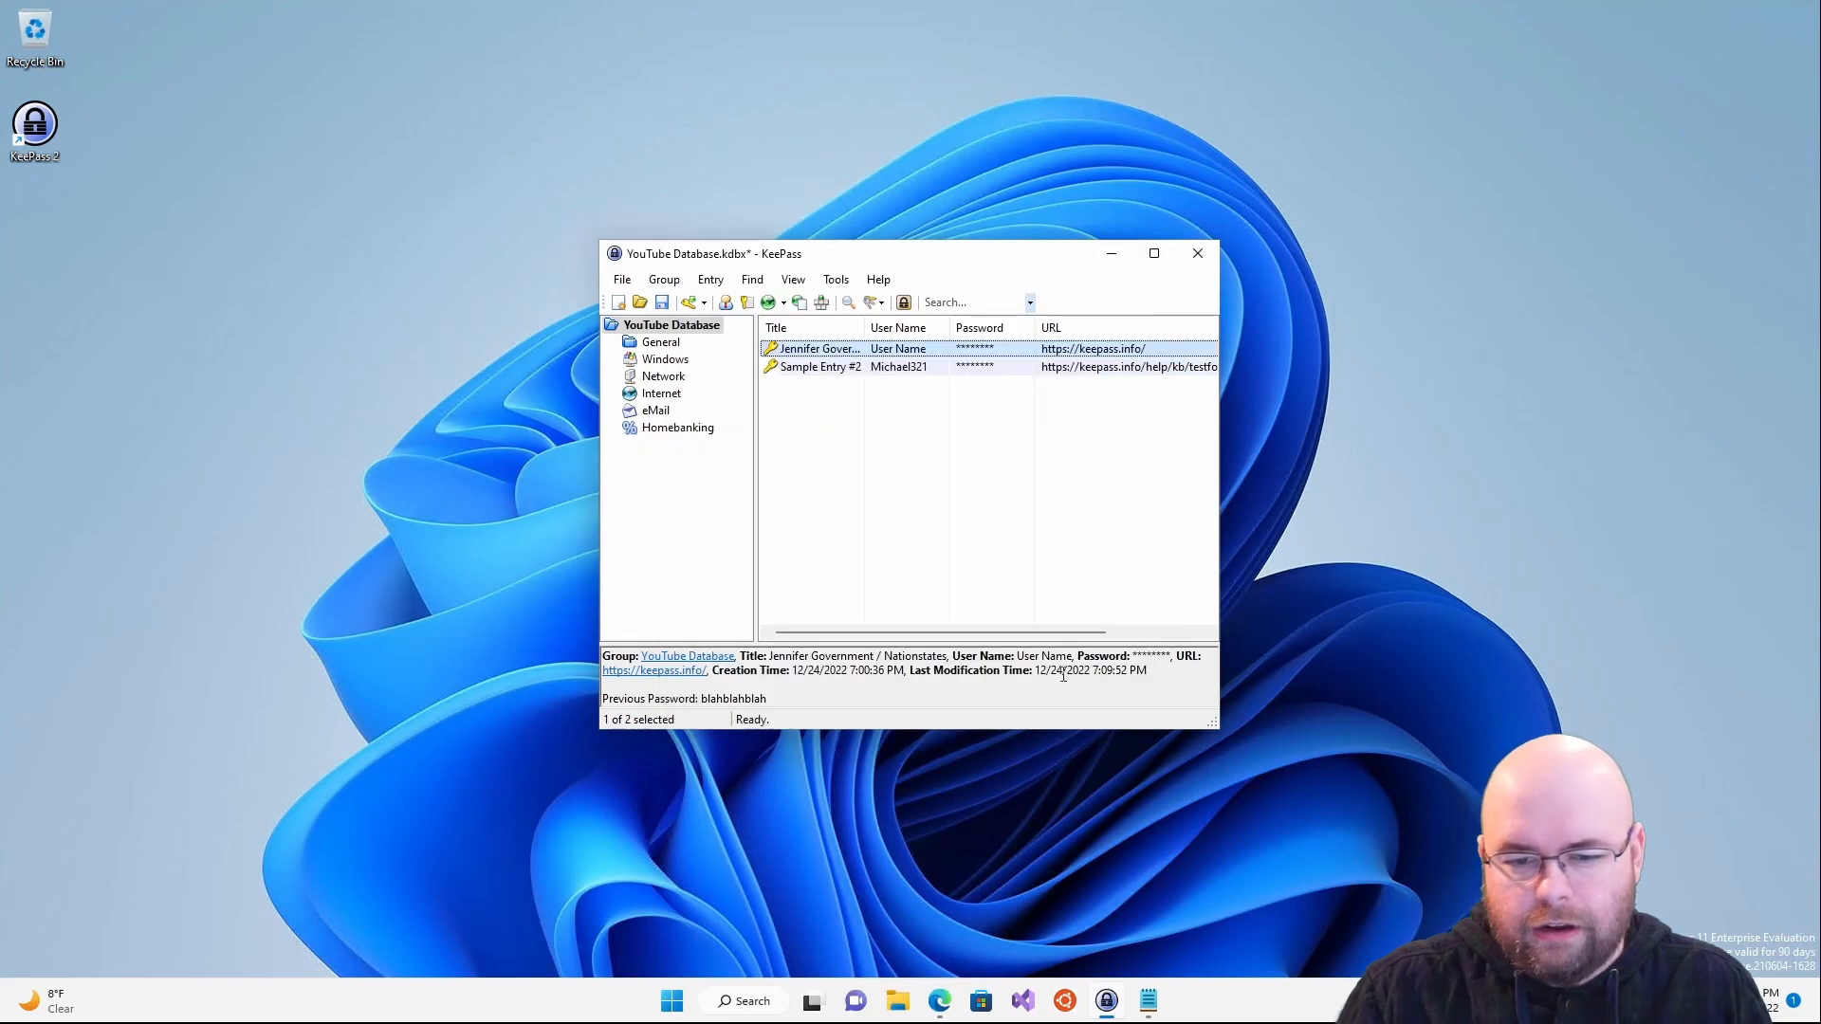
left_click(622, 280)
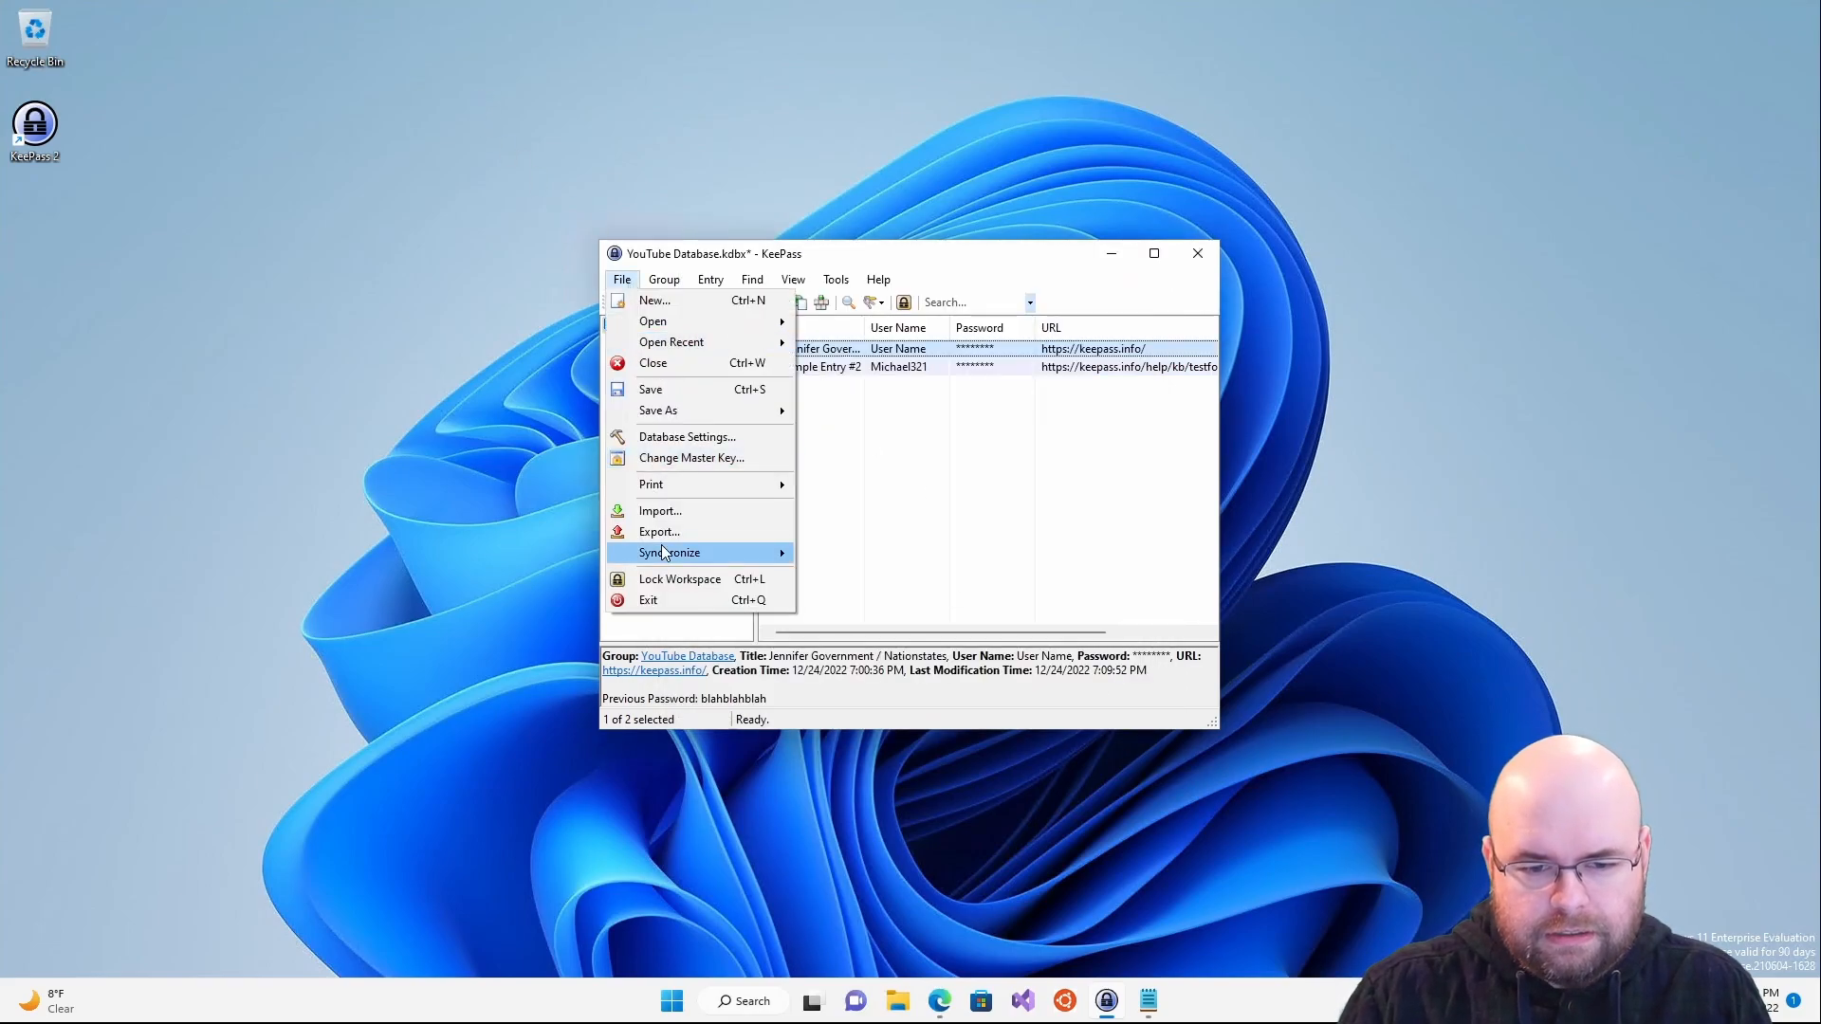
mouse_move(721, 553)
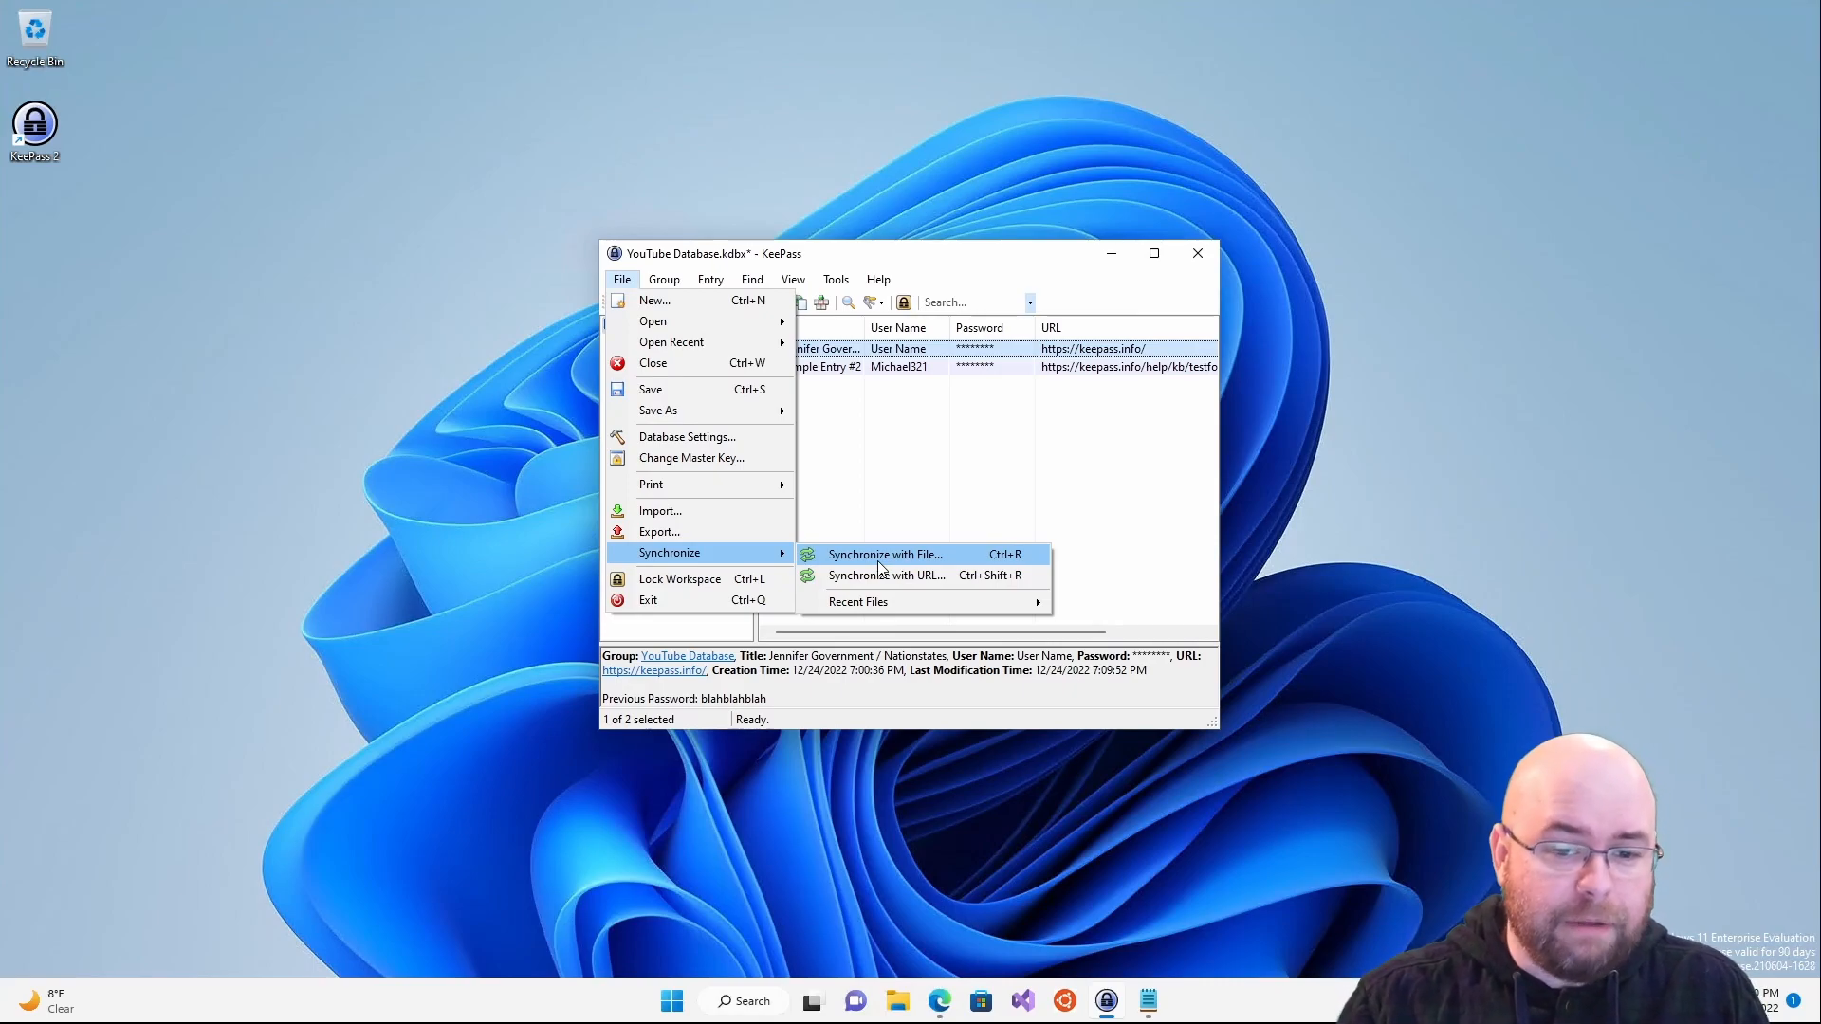
mouse_move(669, 406)
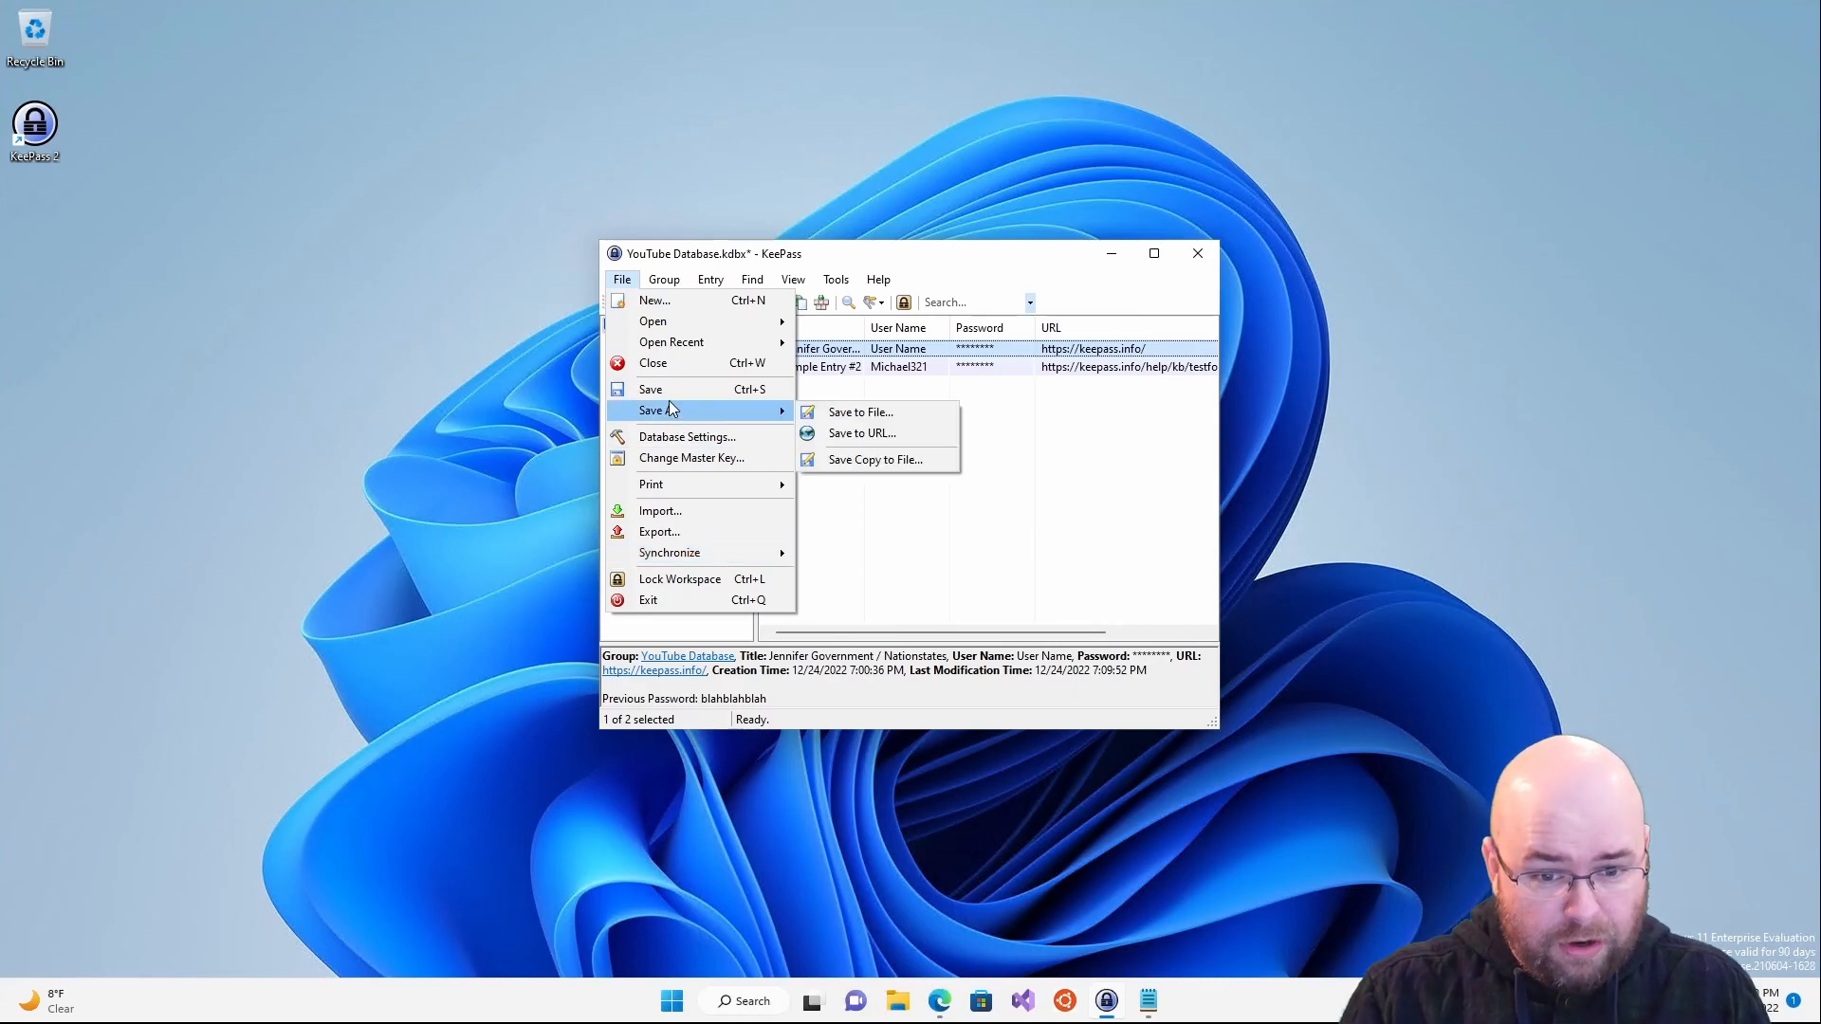
left_click(1057, 460)
left_click(664, 280)
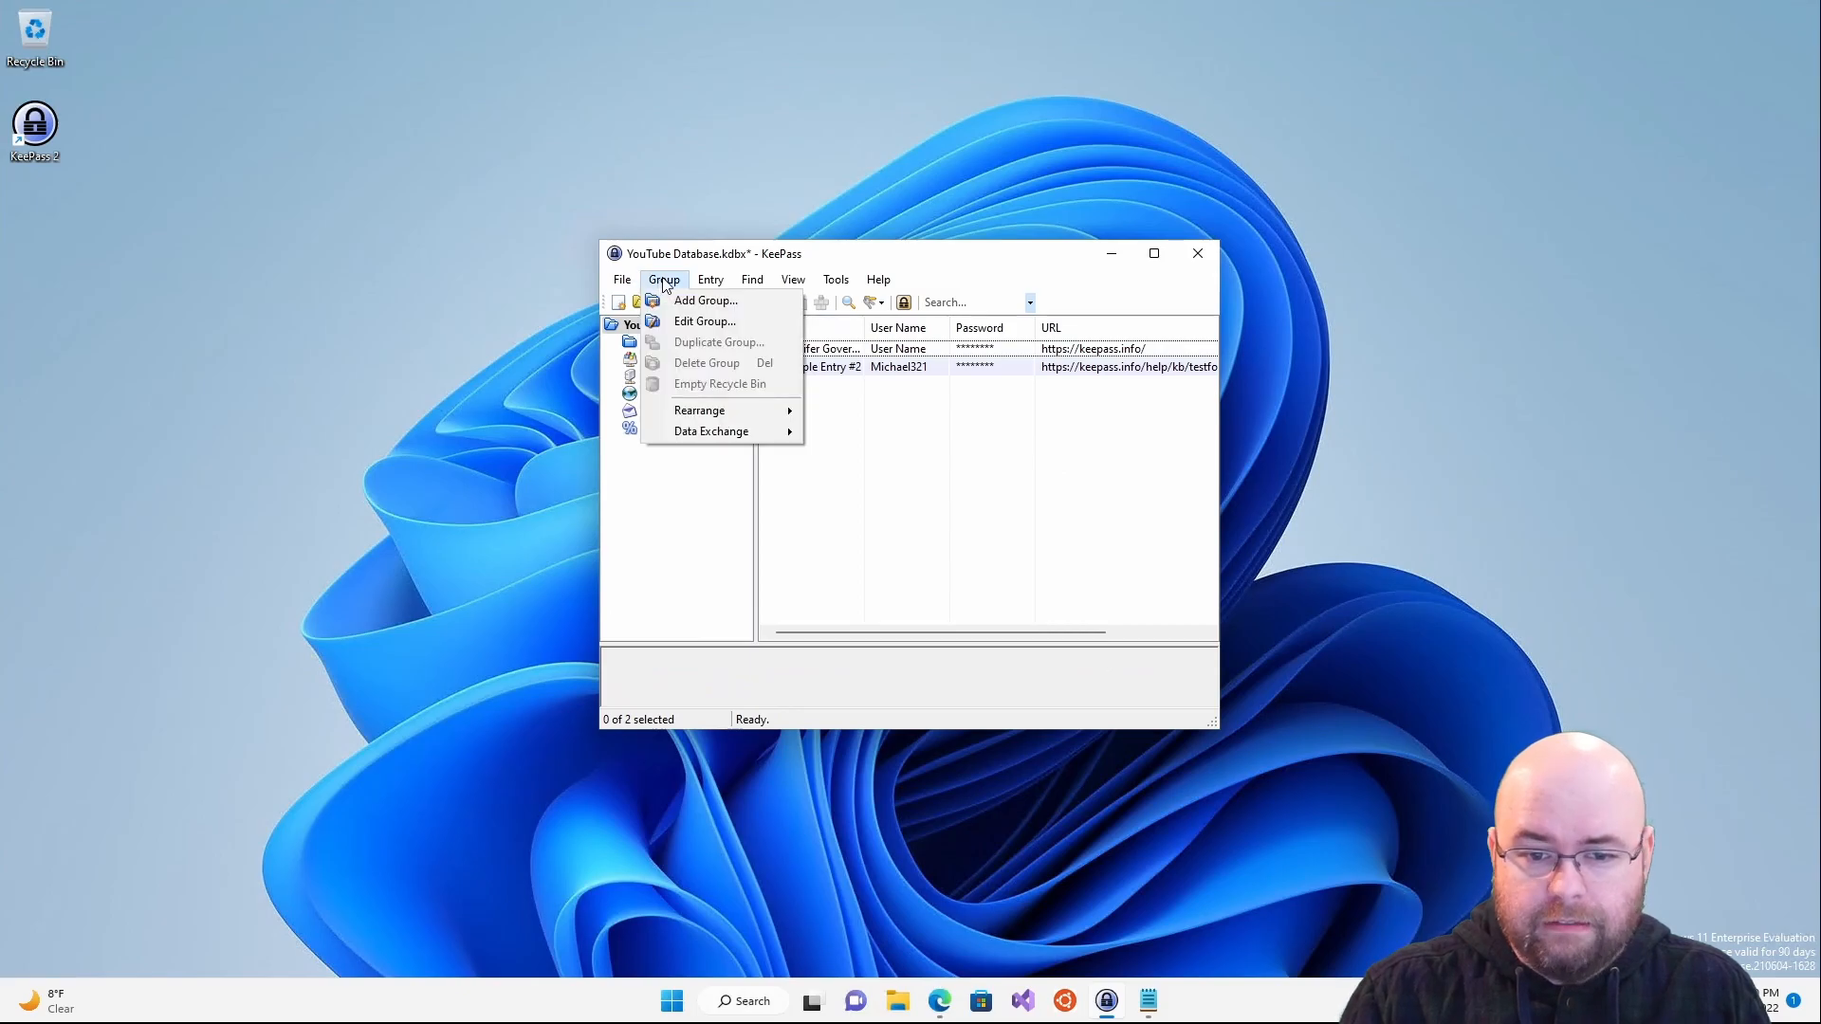
mouse_move(721, 431)
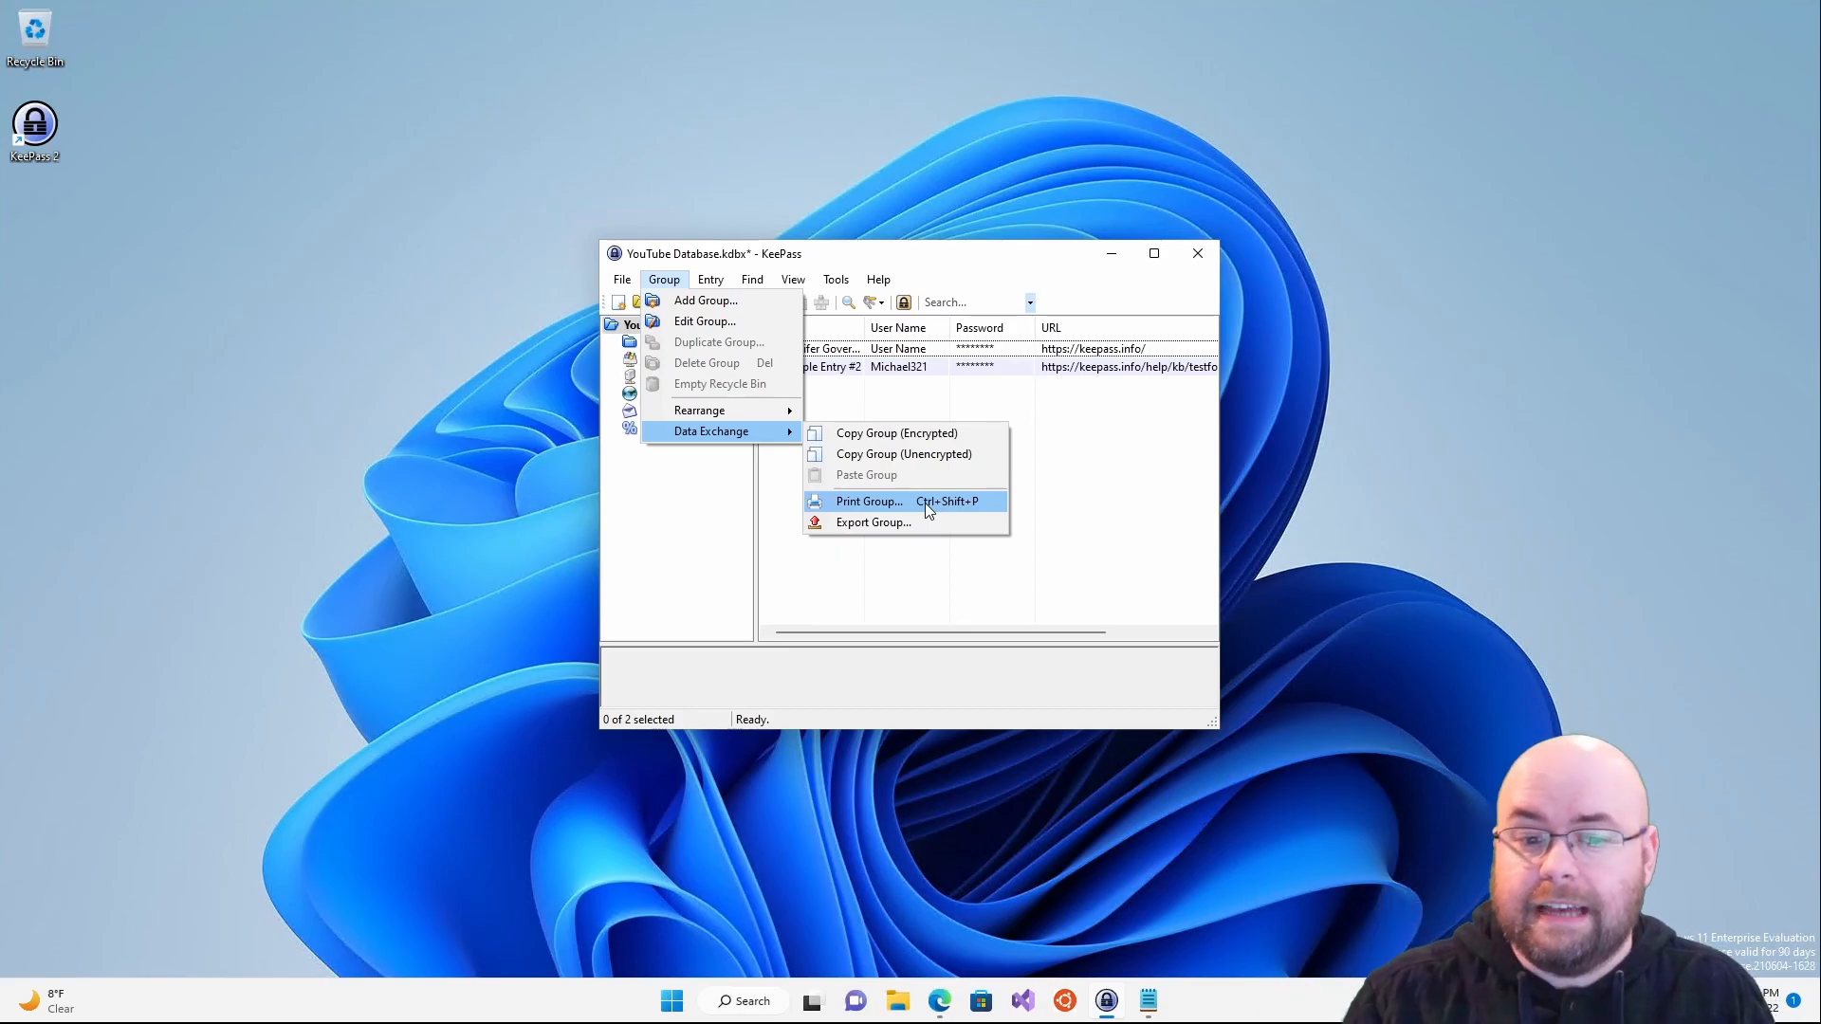
- Run Find > Duplicate Passwords on the YouTube Database after browsing the Entry menu
left_click(664, 280)
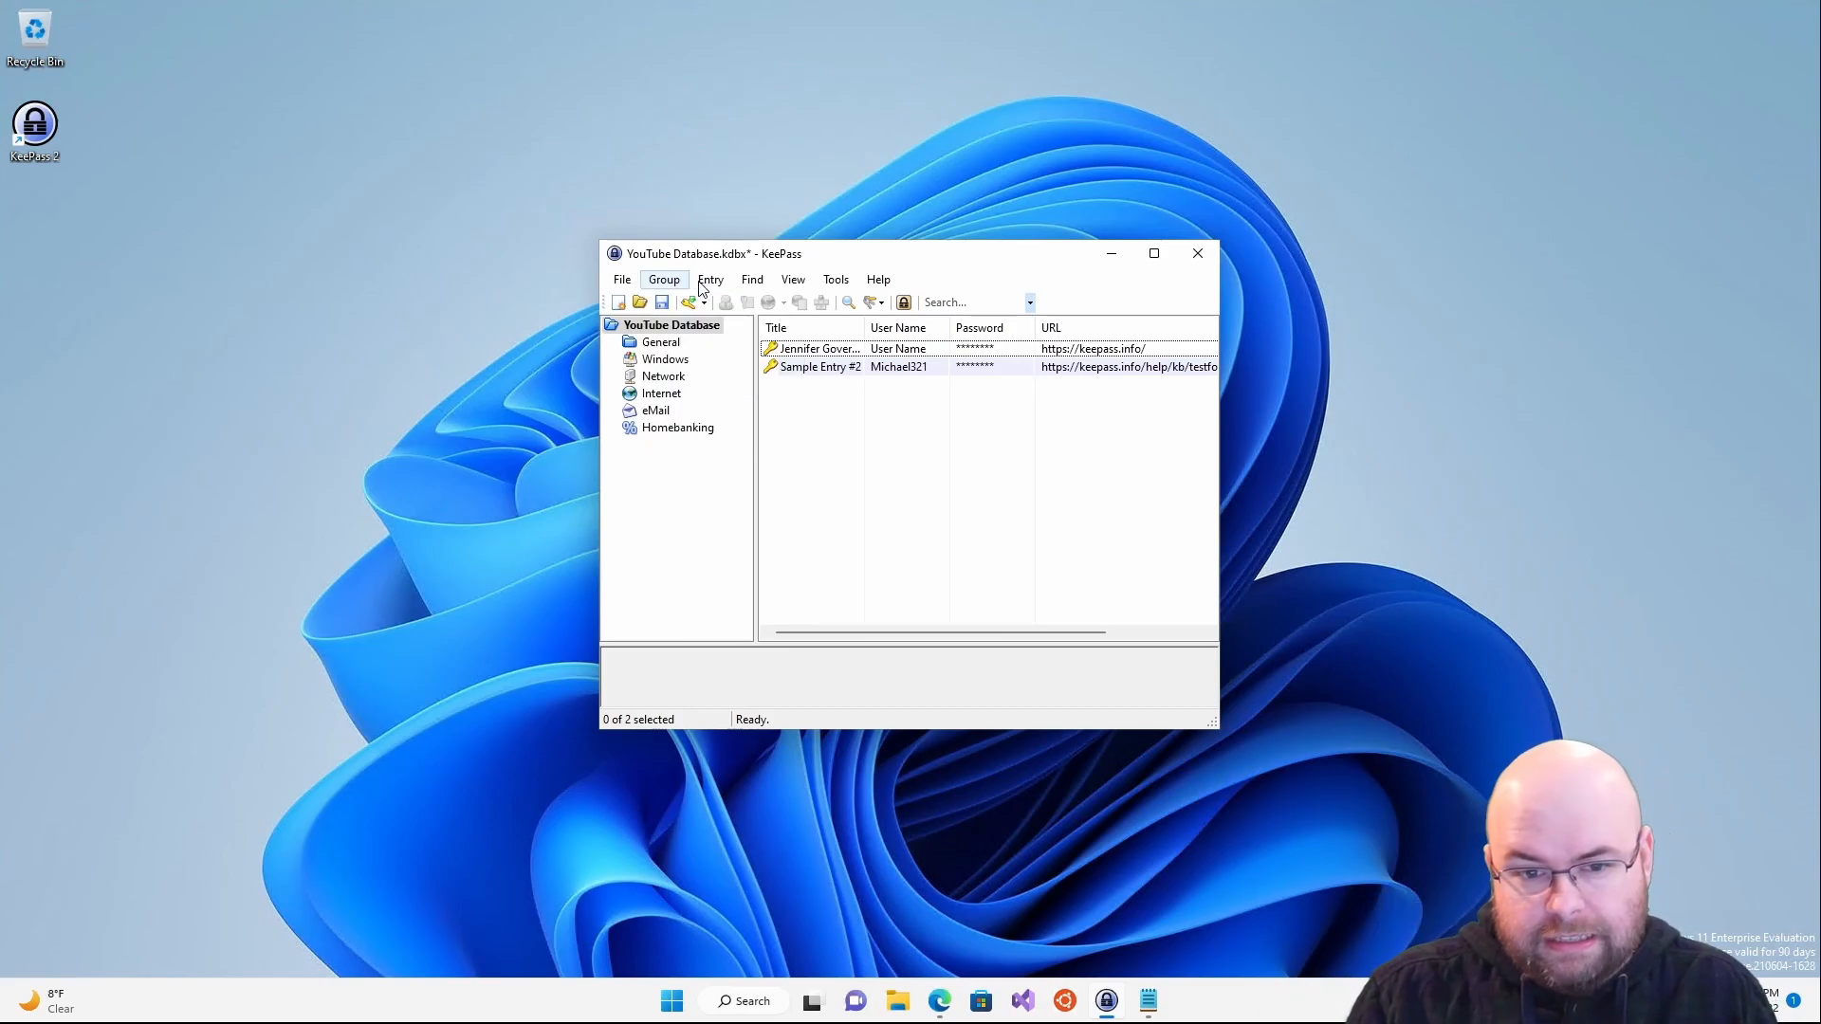
left_click(706, 279)
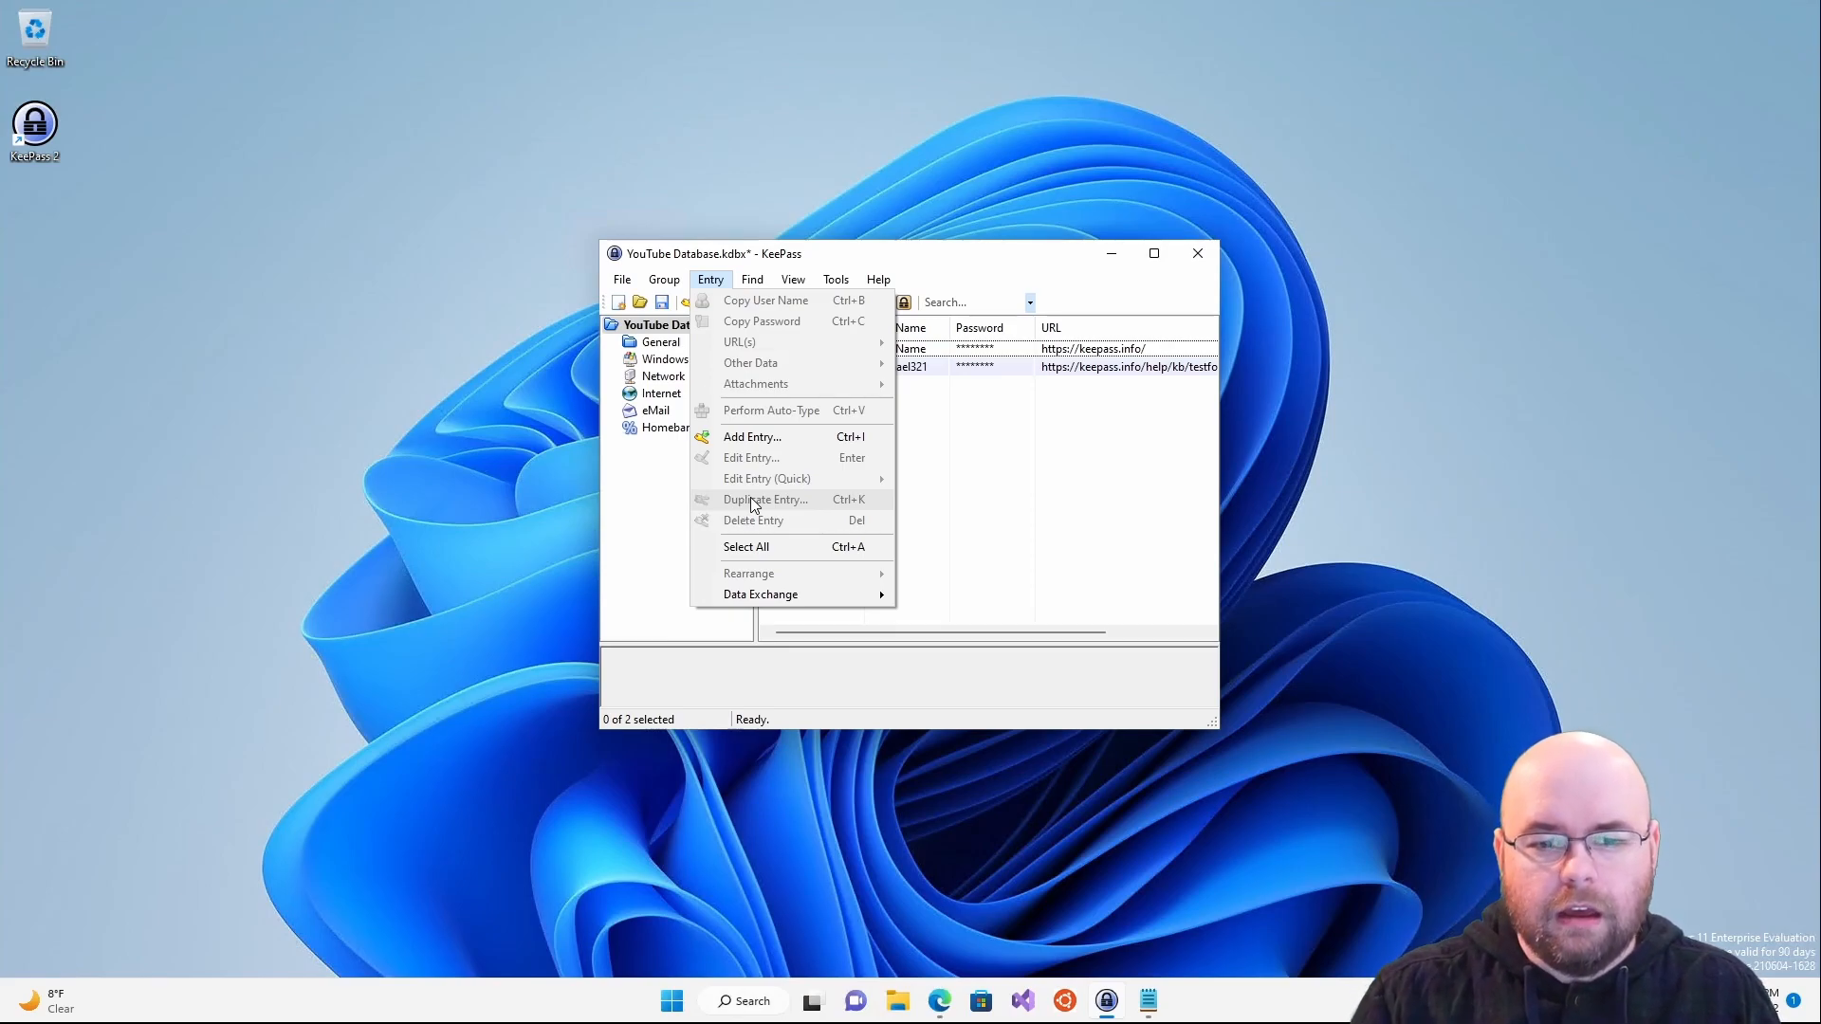
mouse_move(752, 284)
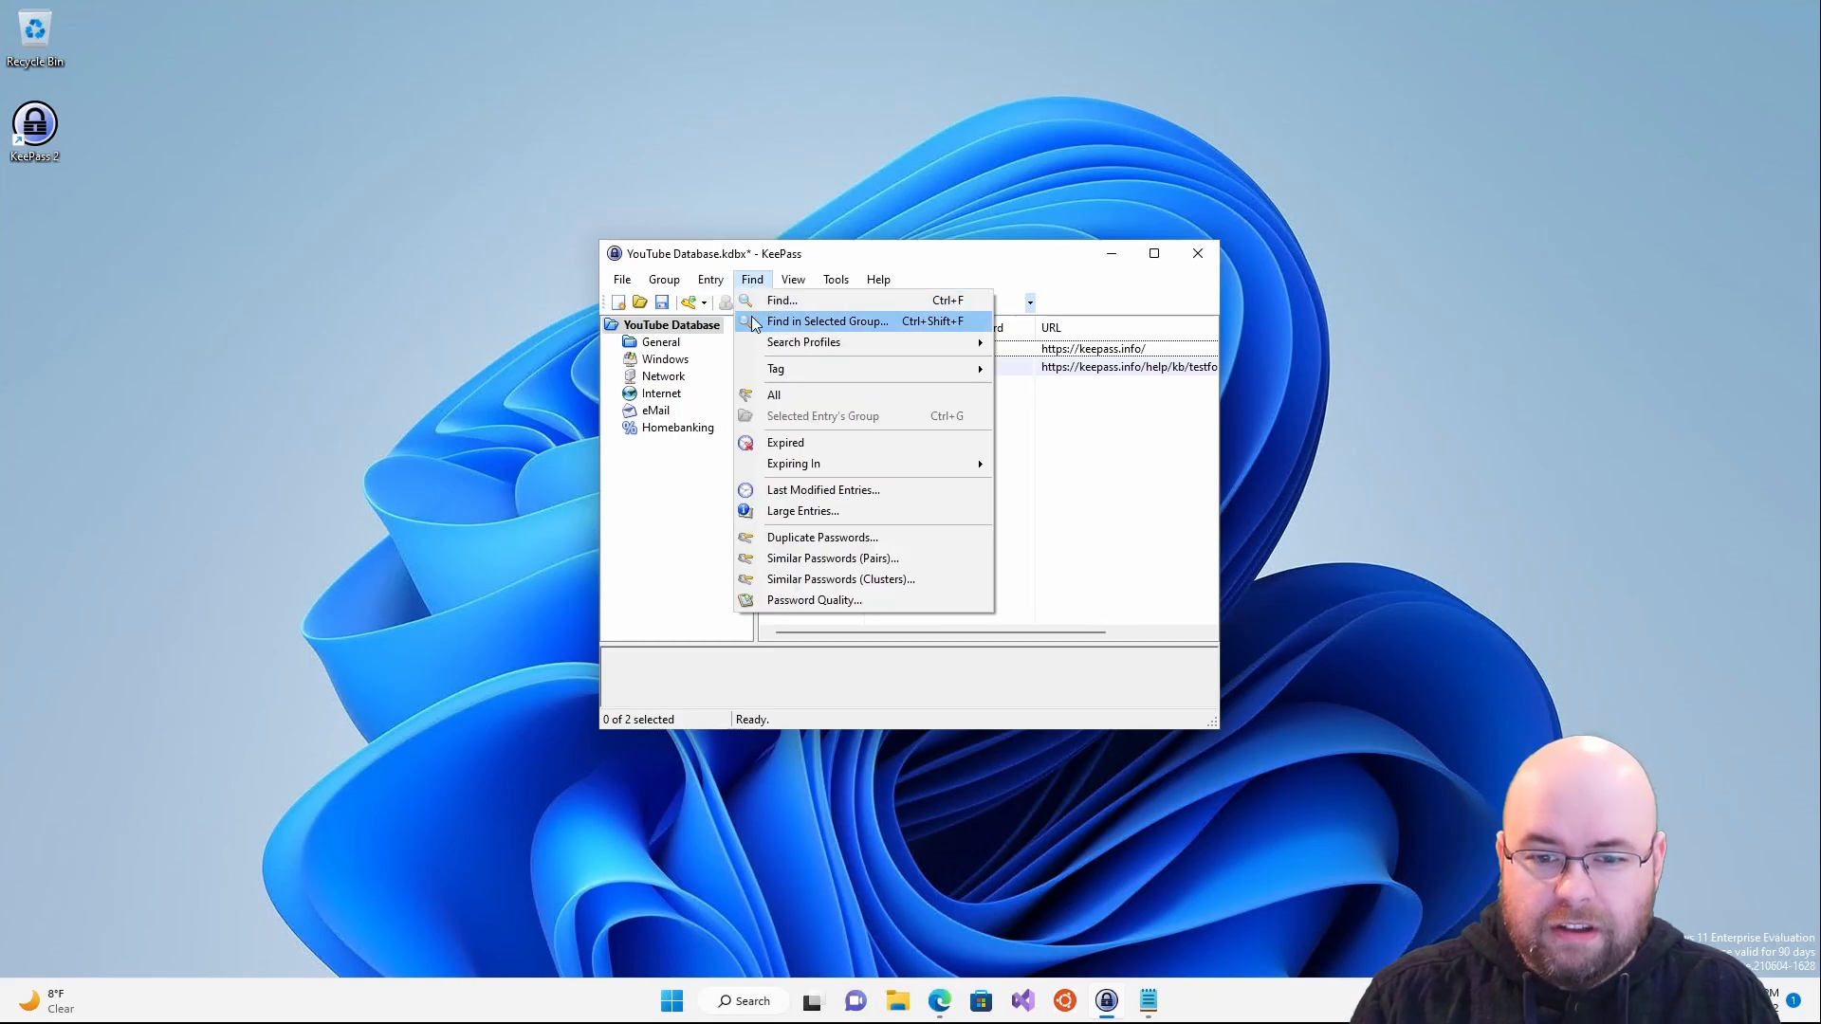
left_click(825, 538)
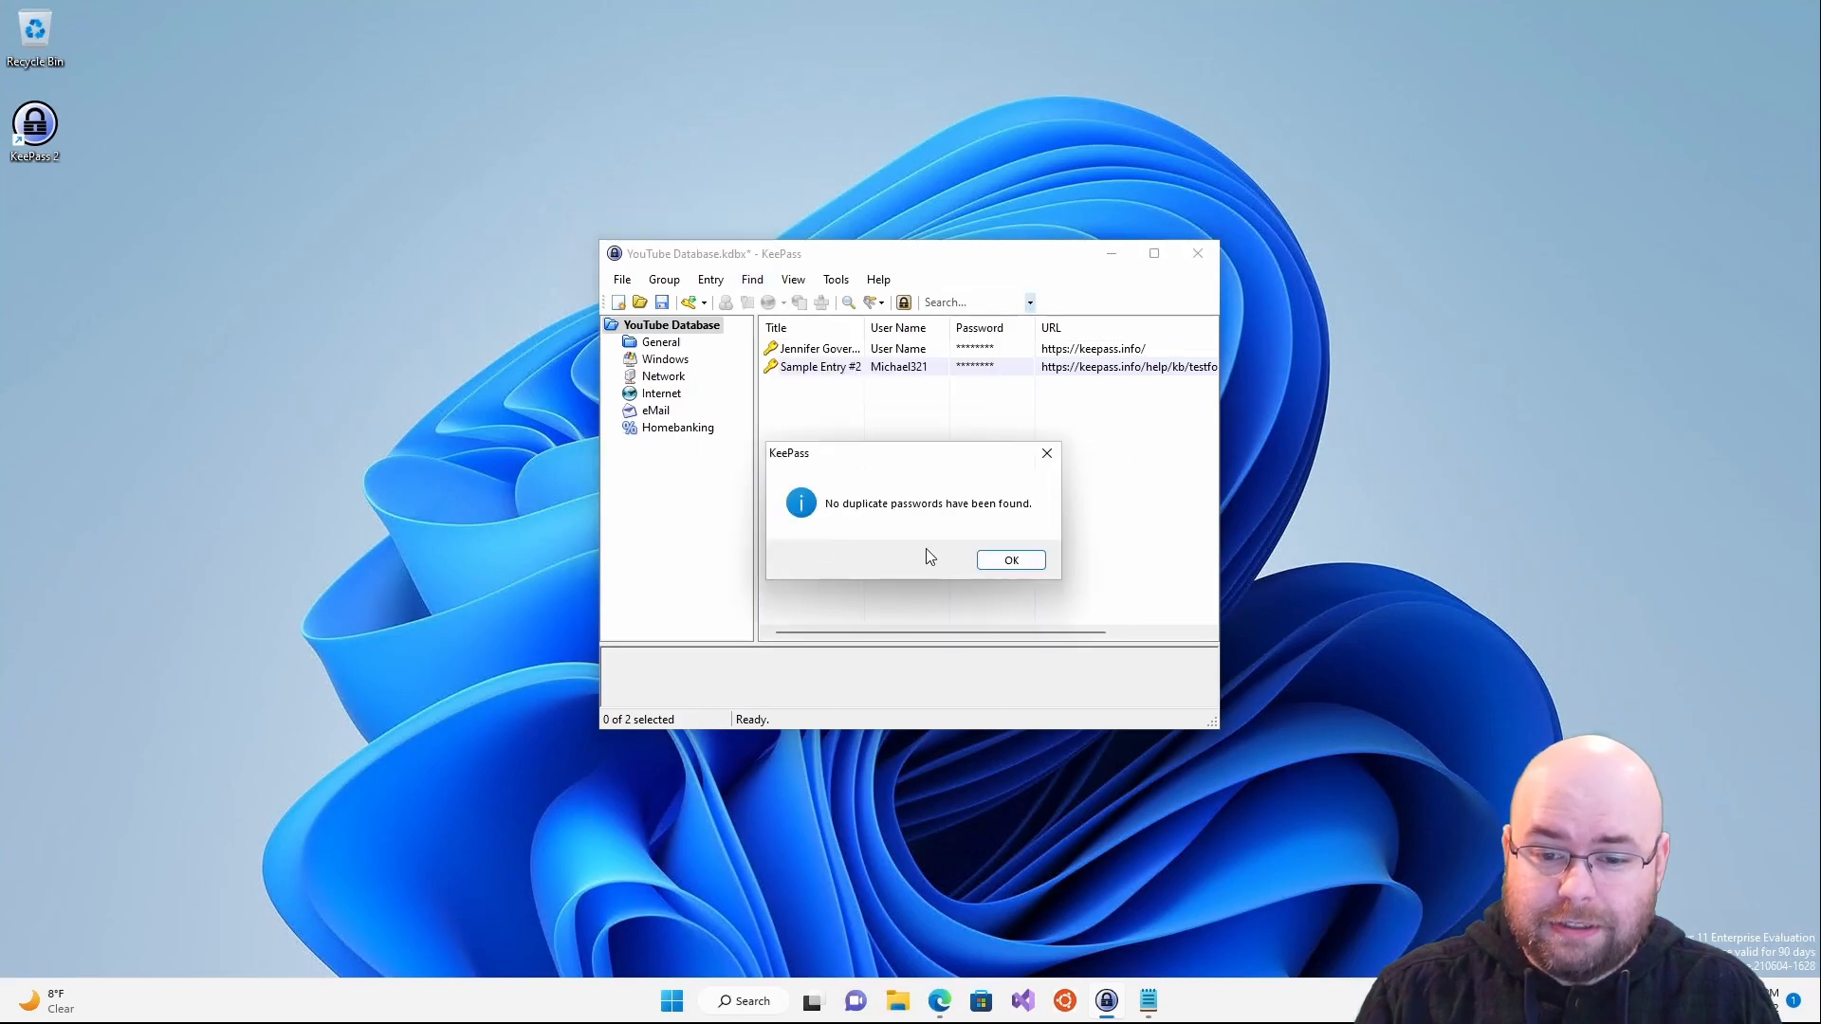
- Dismiss the no-duplicates message and reveal Sample Entry #2's password
left_click(1024, 560)
double_click(802, 368)
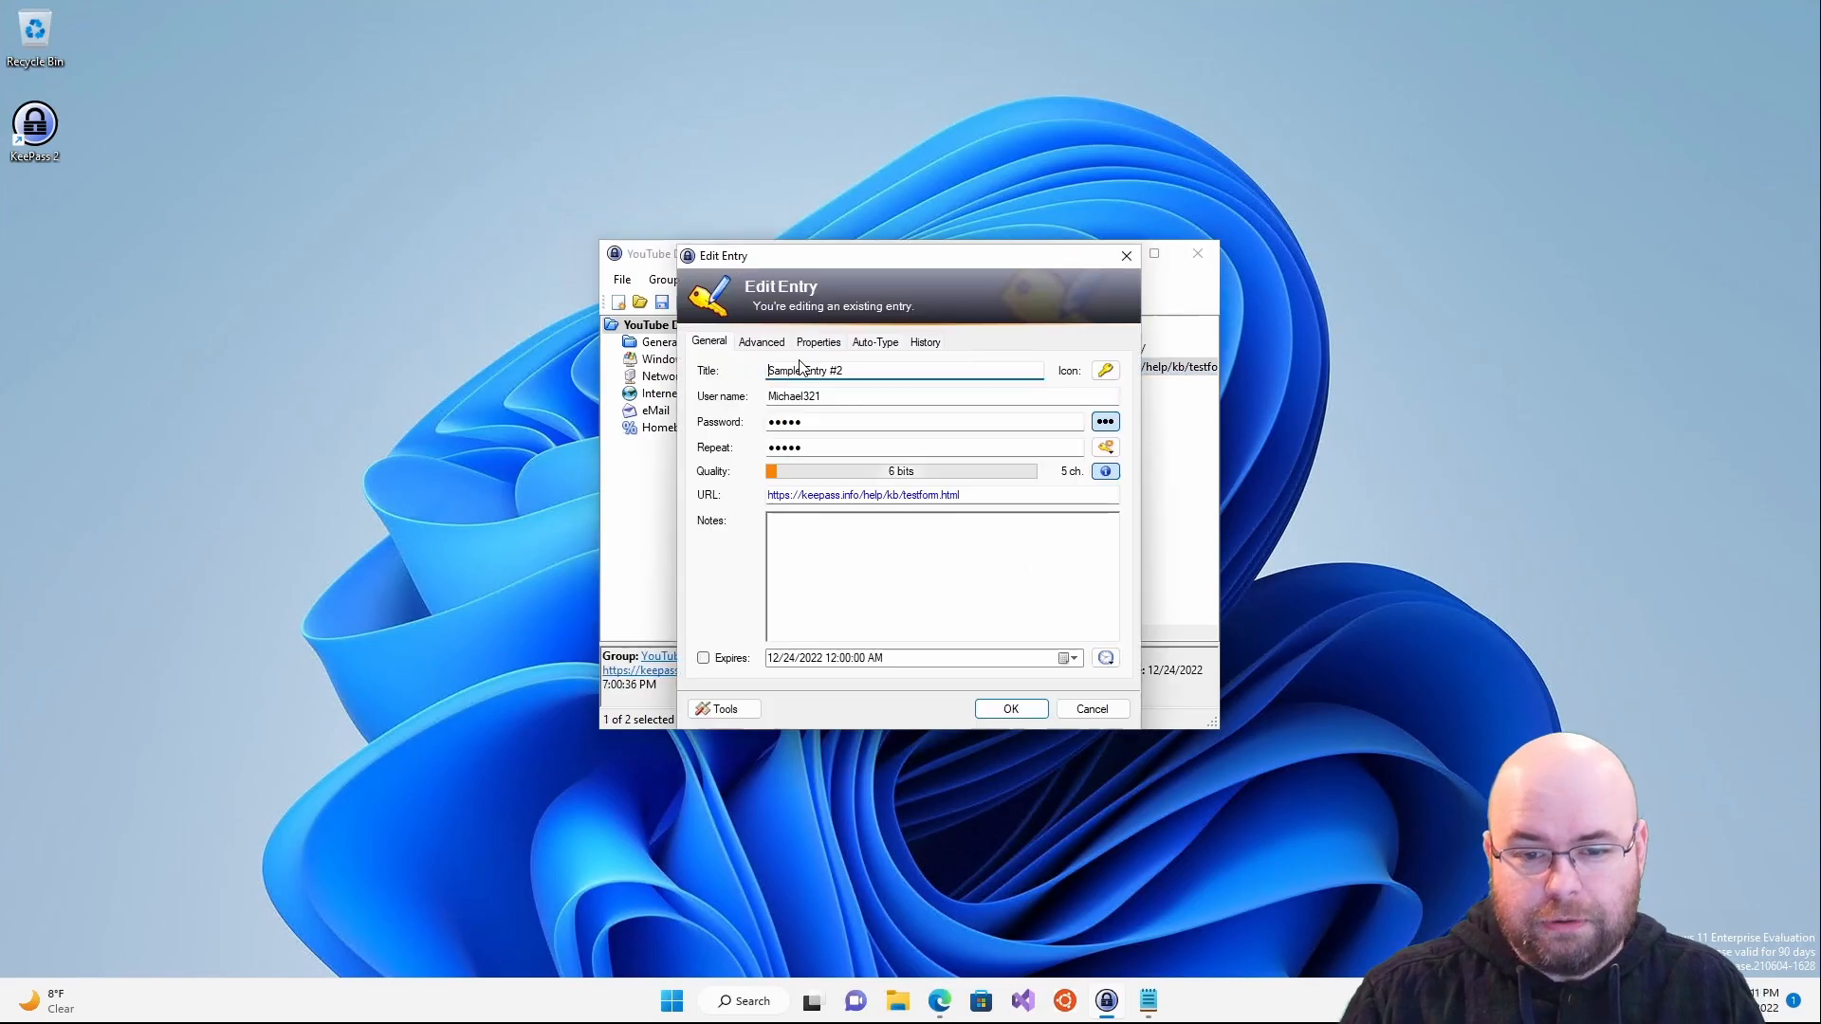
left_click(1110, 426)
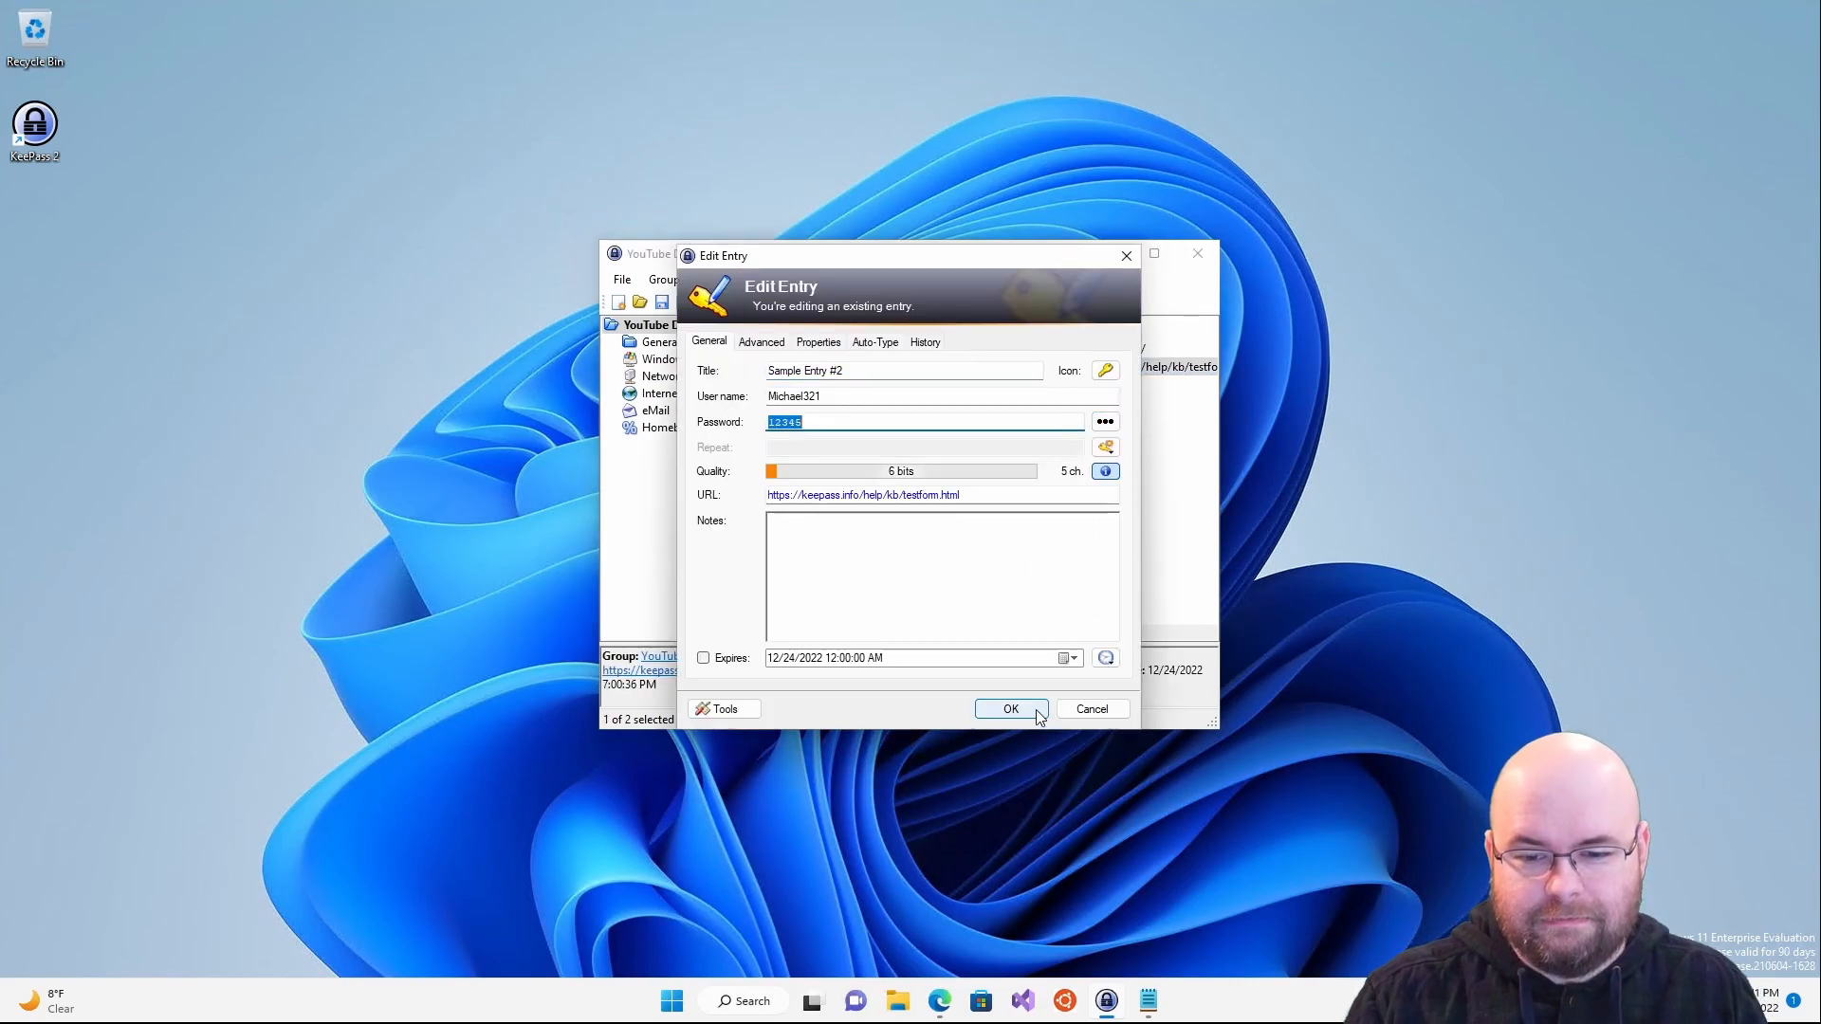
left_click(1092, 710)
right_click(830, 420)
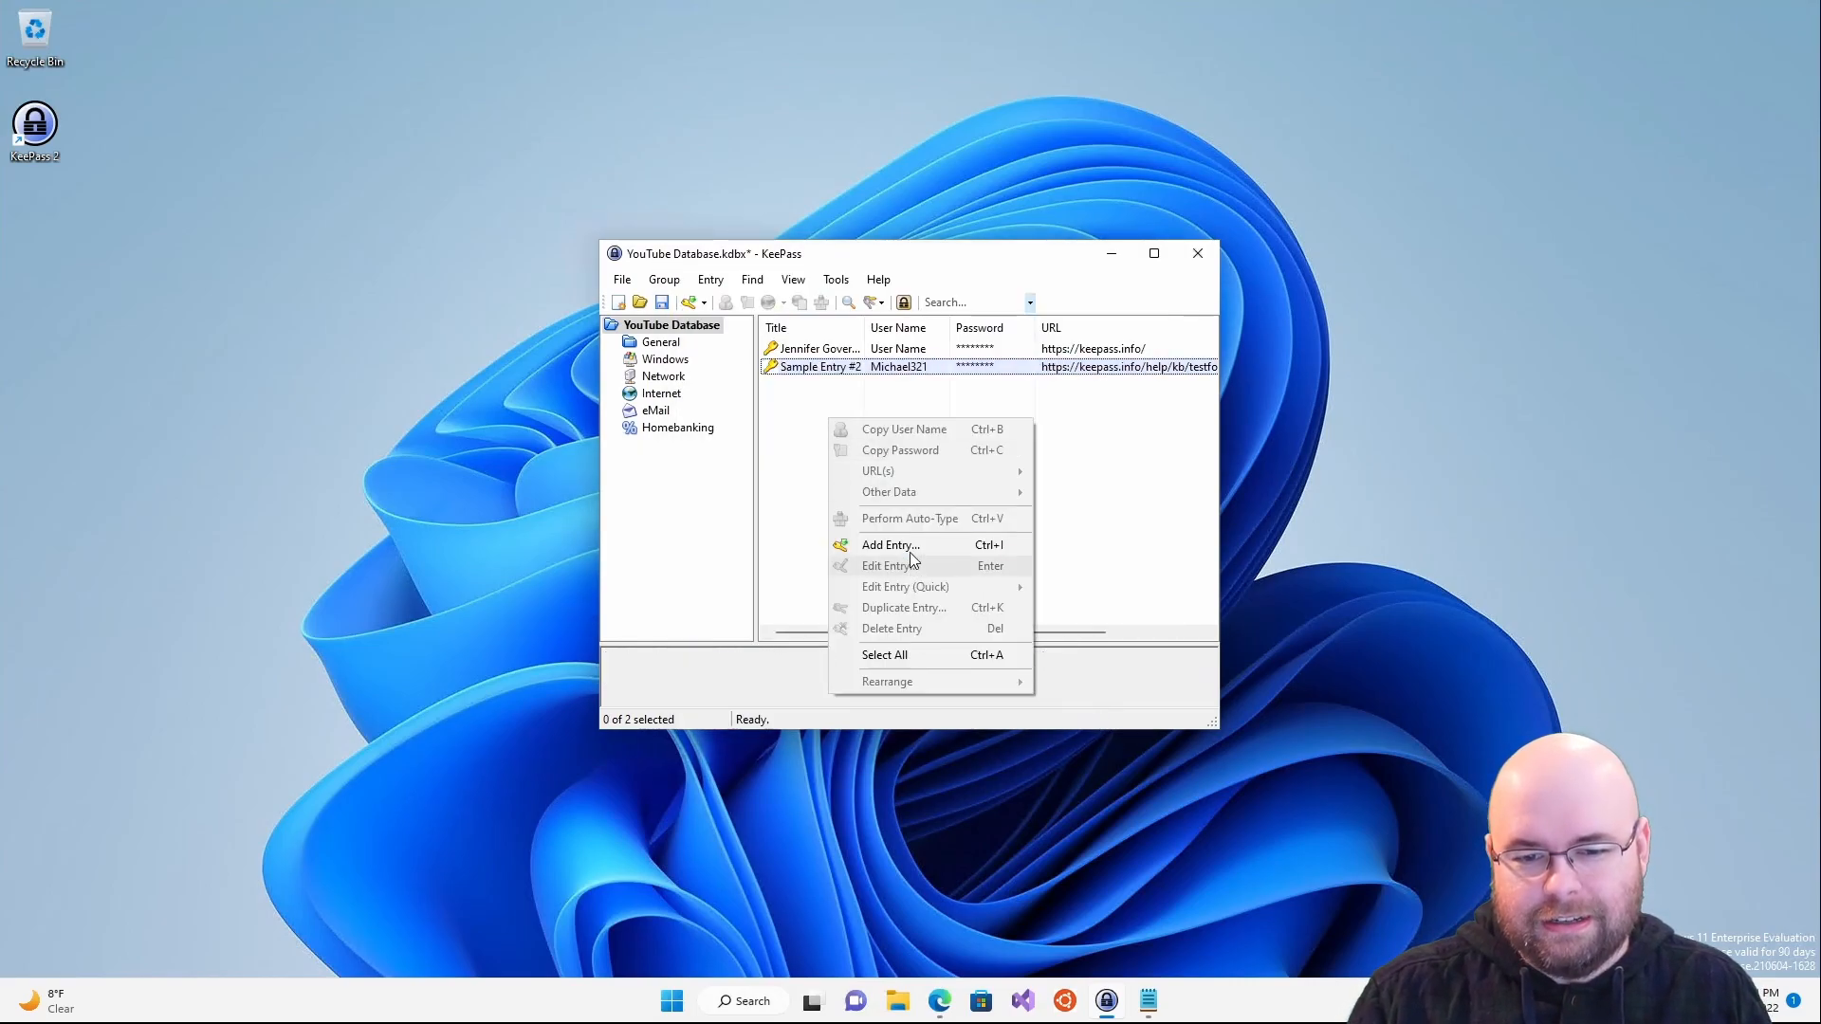
left_click(903, 549)
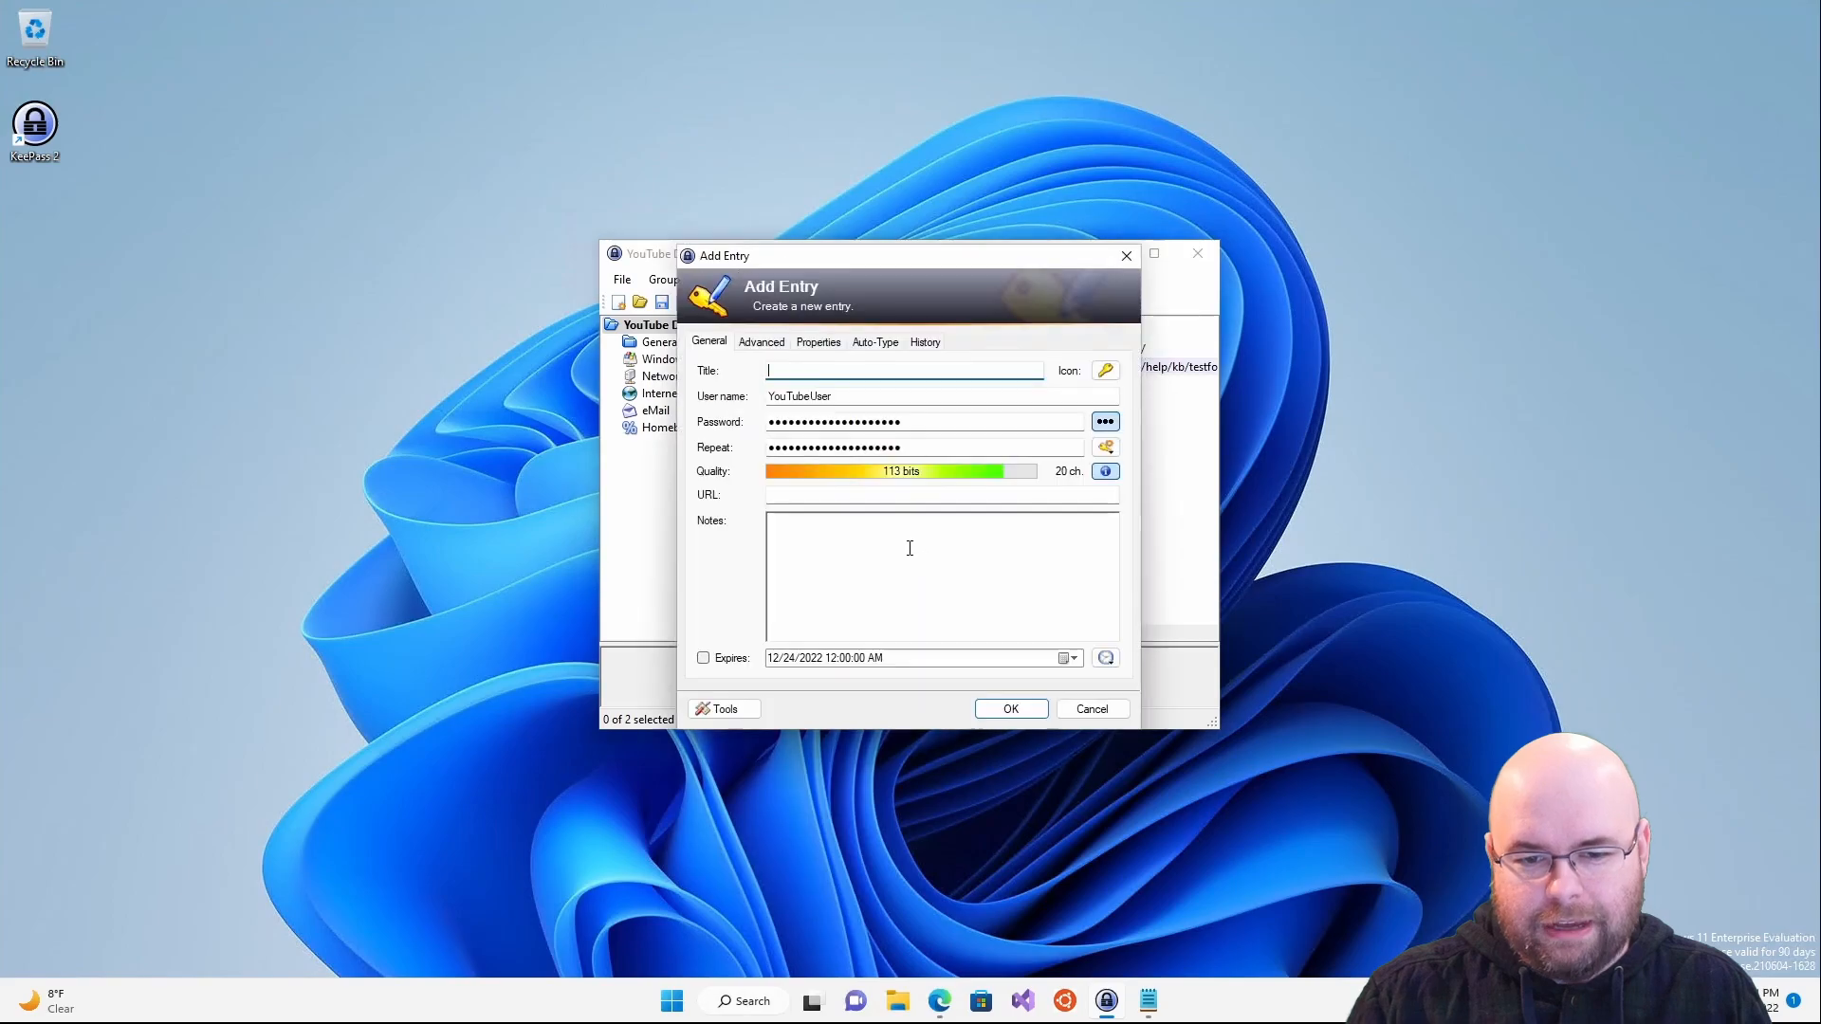
left_click(857, 503)
double_click(914, 422)
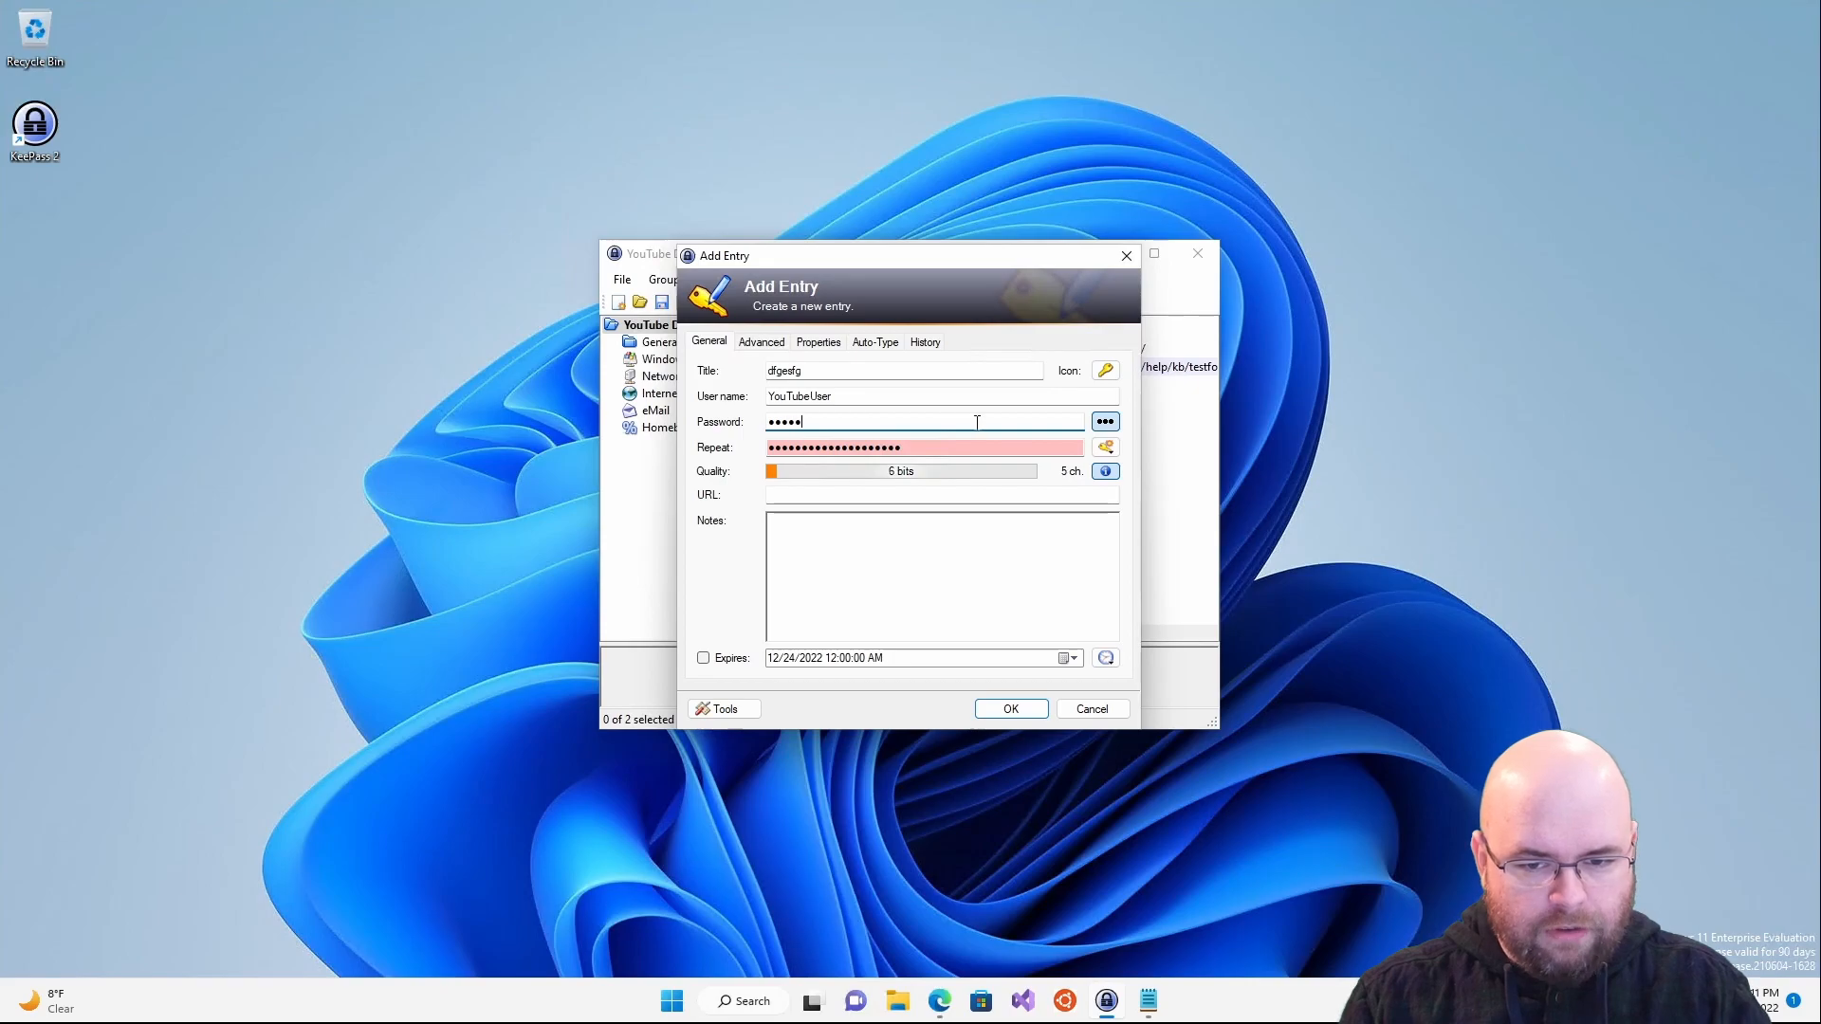
left_click(1105, 422)
left_click(1011, 710)
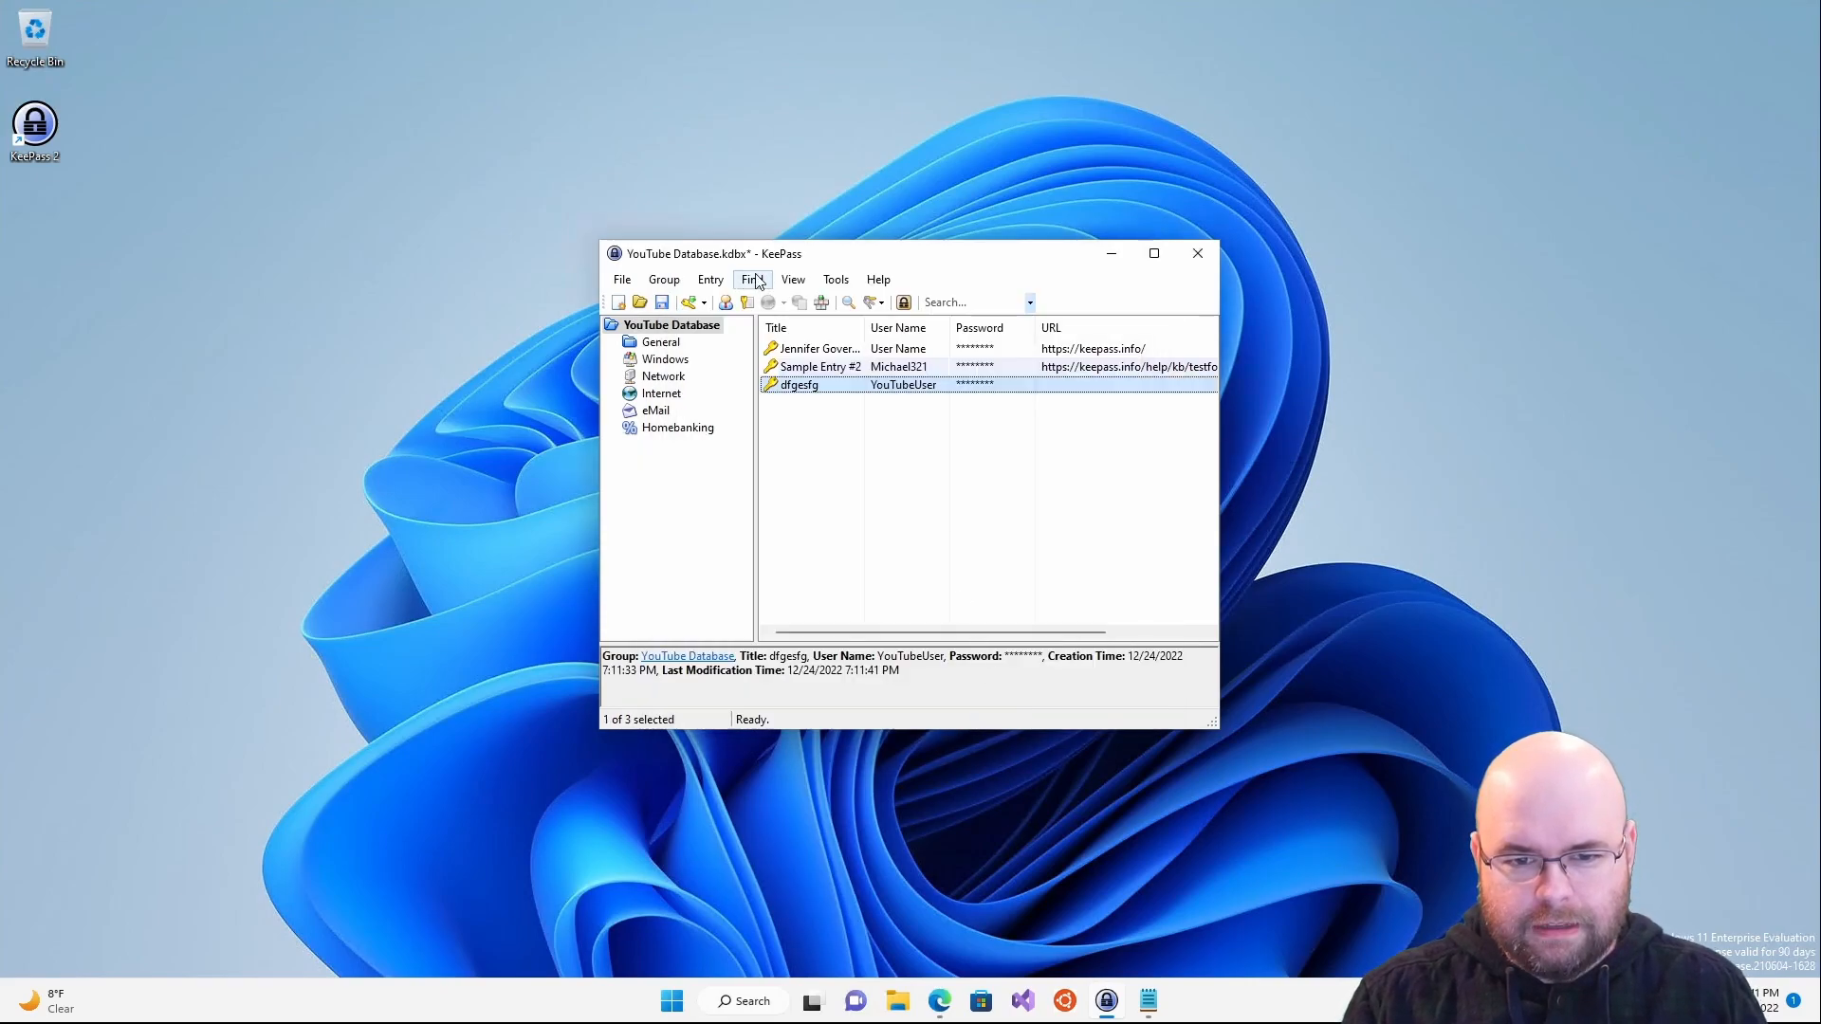
- Re-run the duplicate-password check, confirming Sample Entry #2 and dfgesfg share a password
left_click(752, 279)
left_click(862, 547)
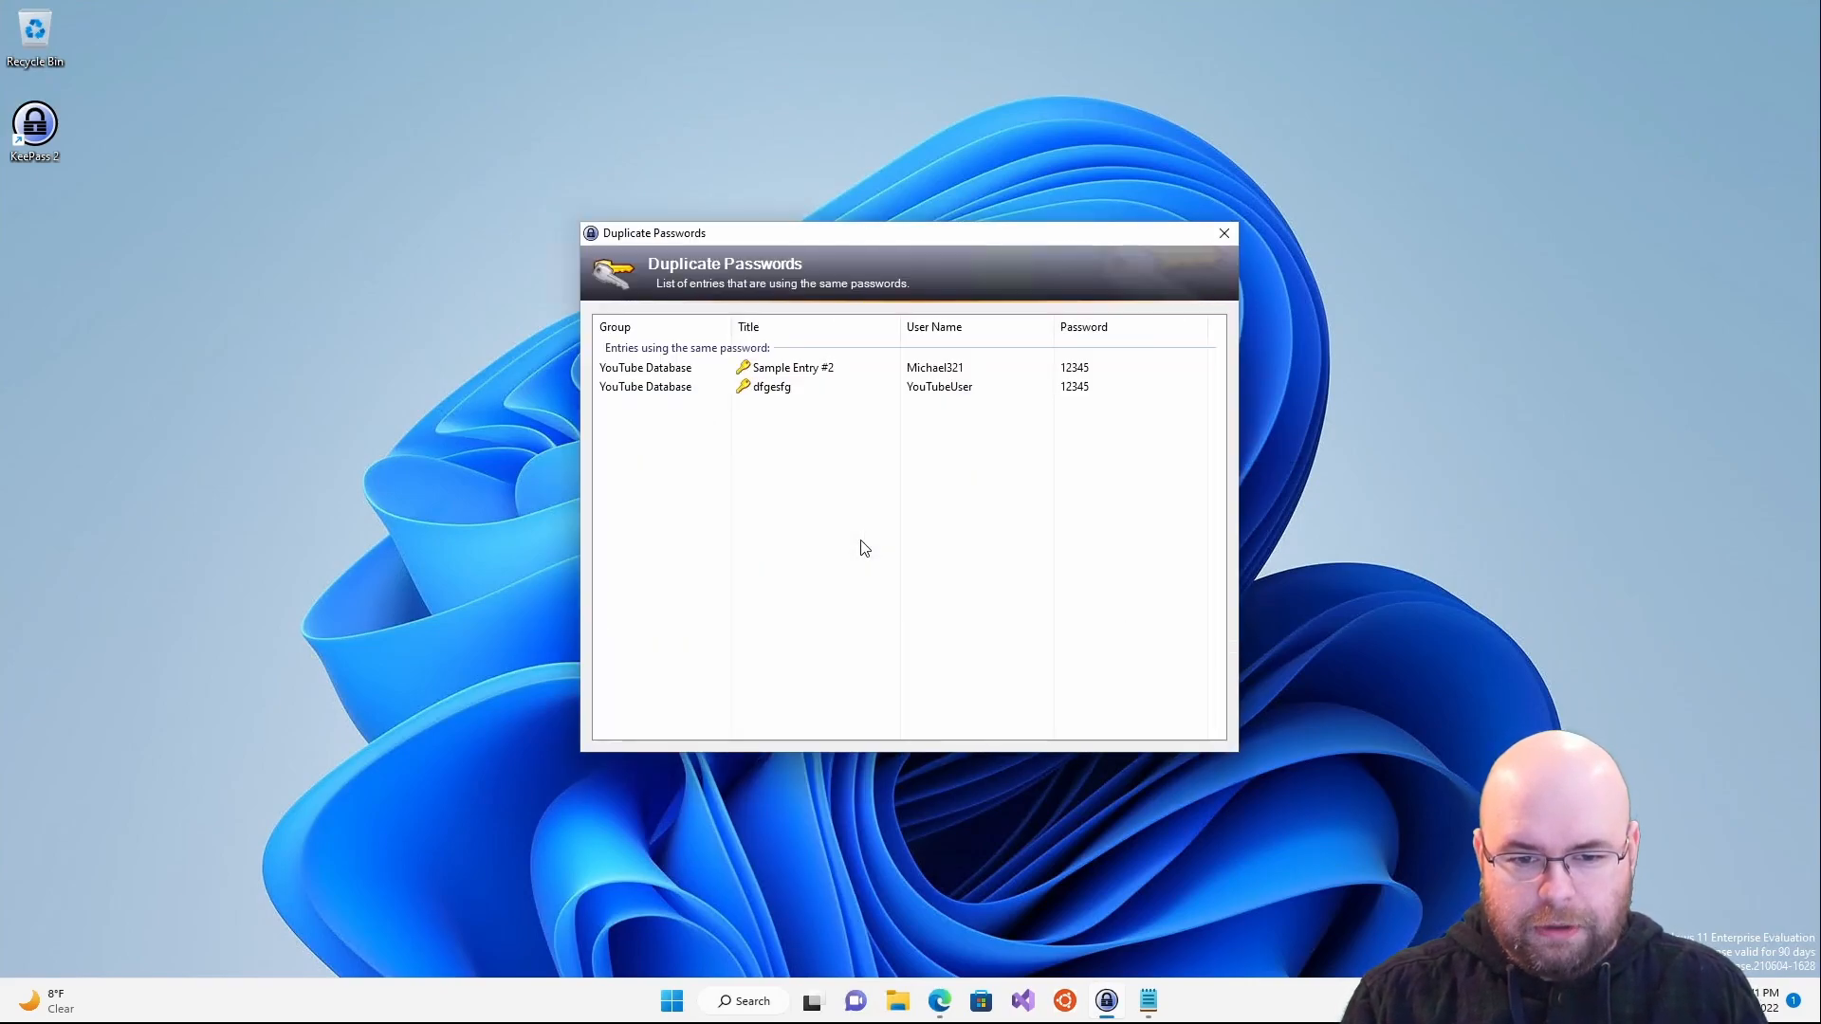
double_click(1037, 369)
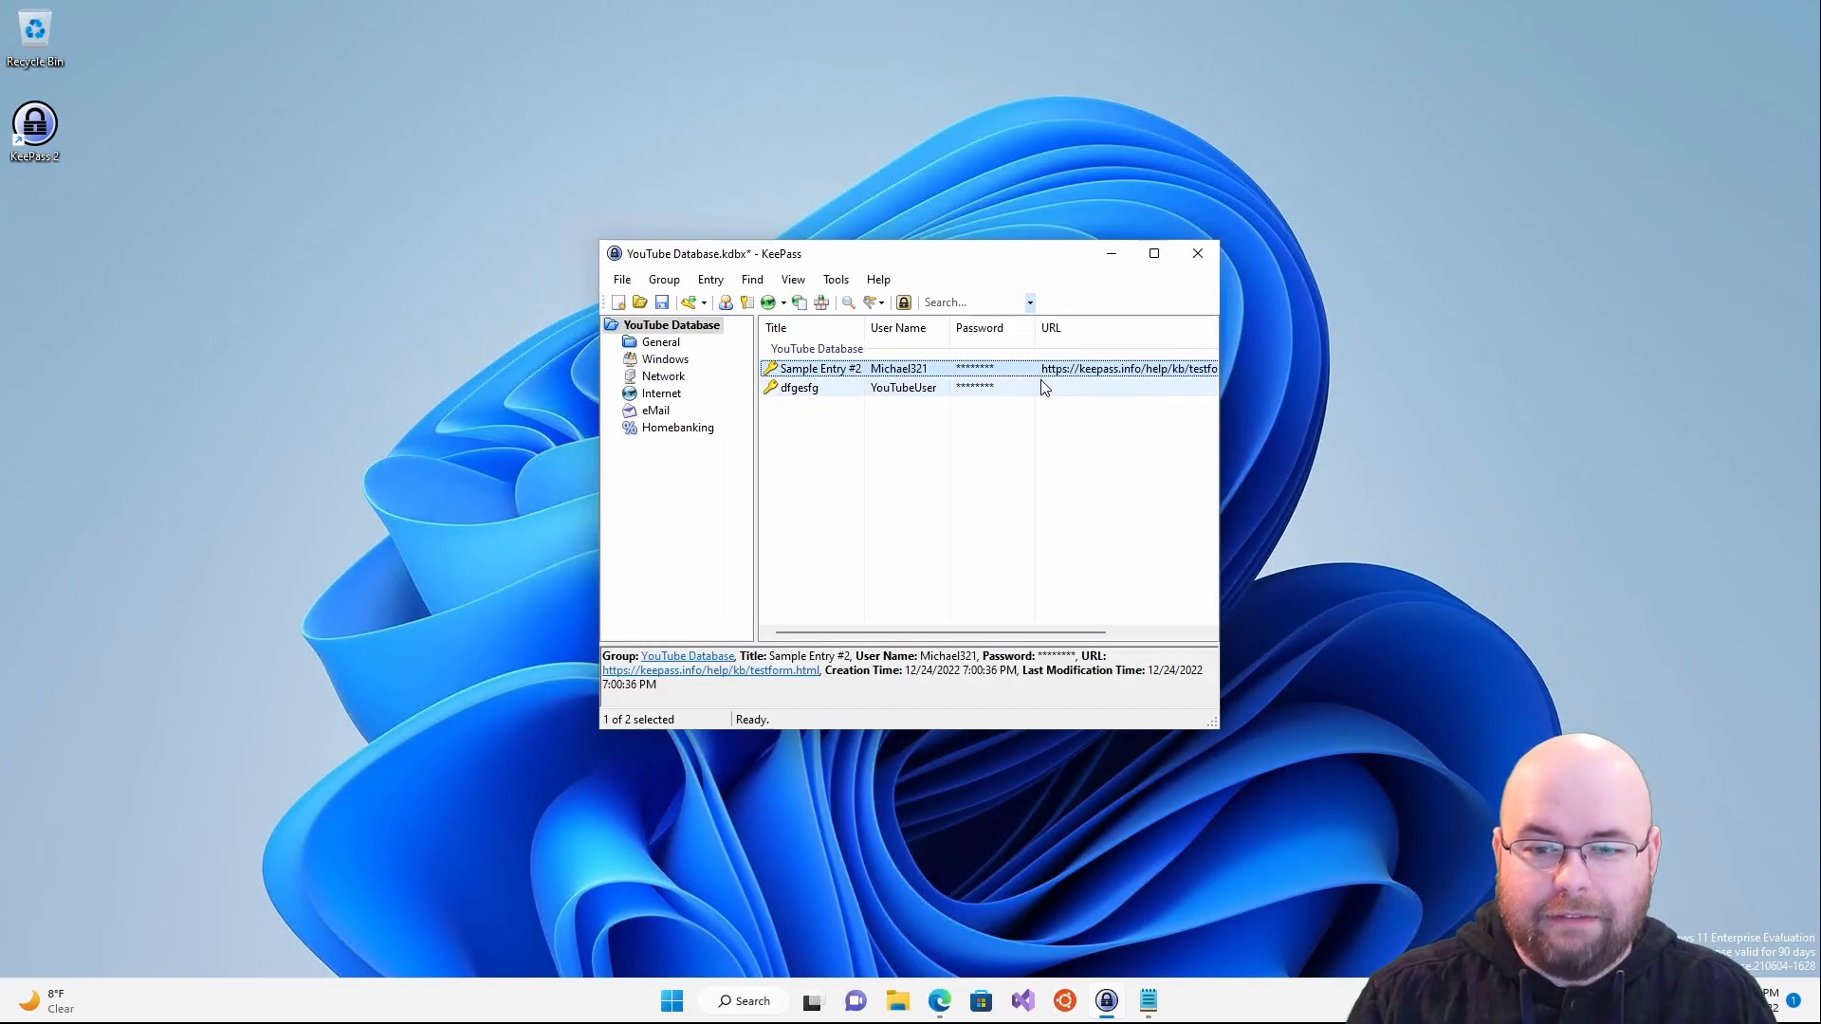
left_click(752, 280)
left_click(821, 538)
left_click(1138, 371)
left_click(1111, 389)
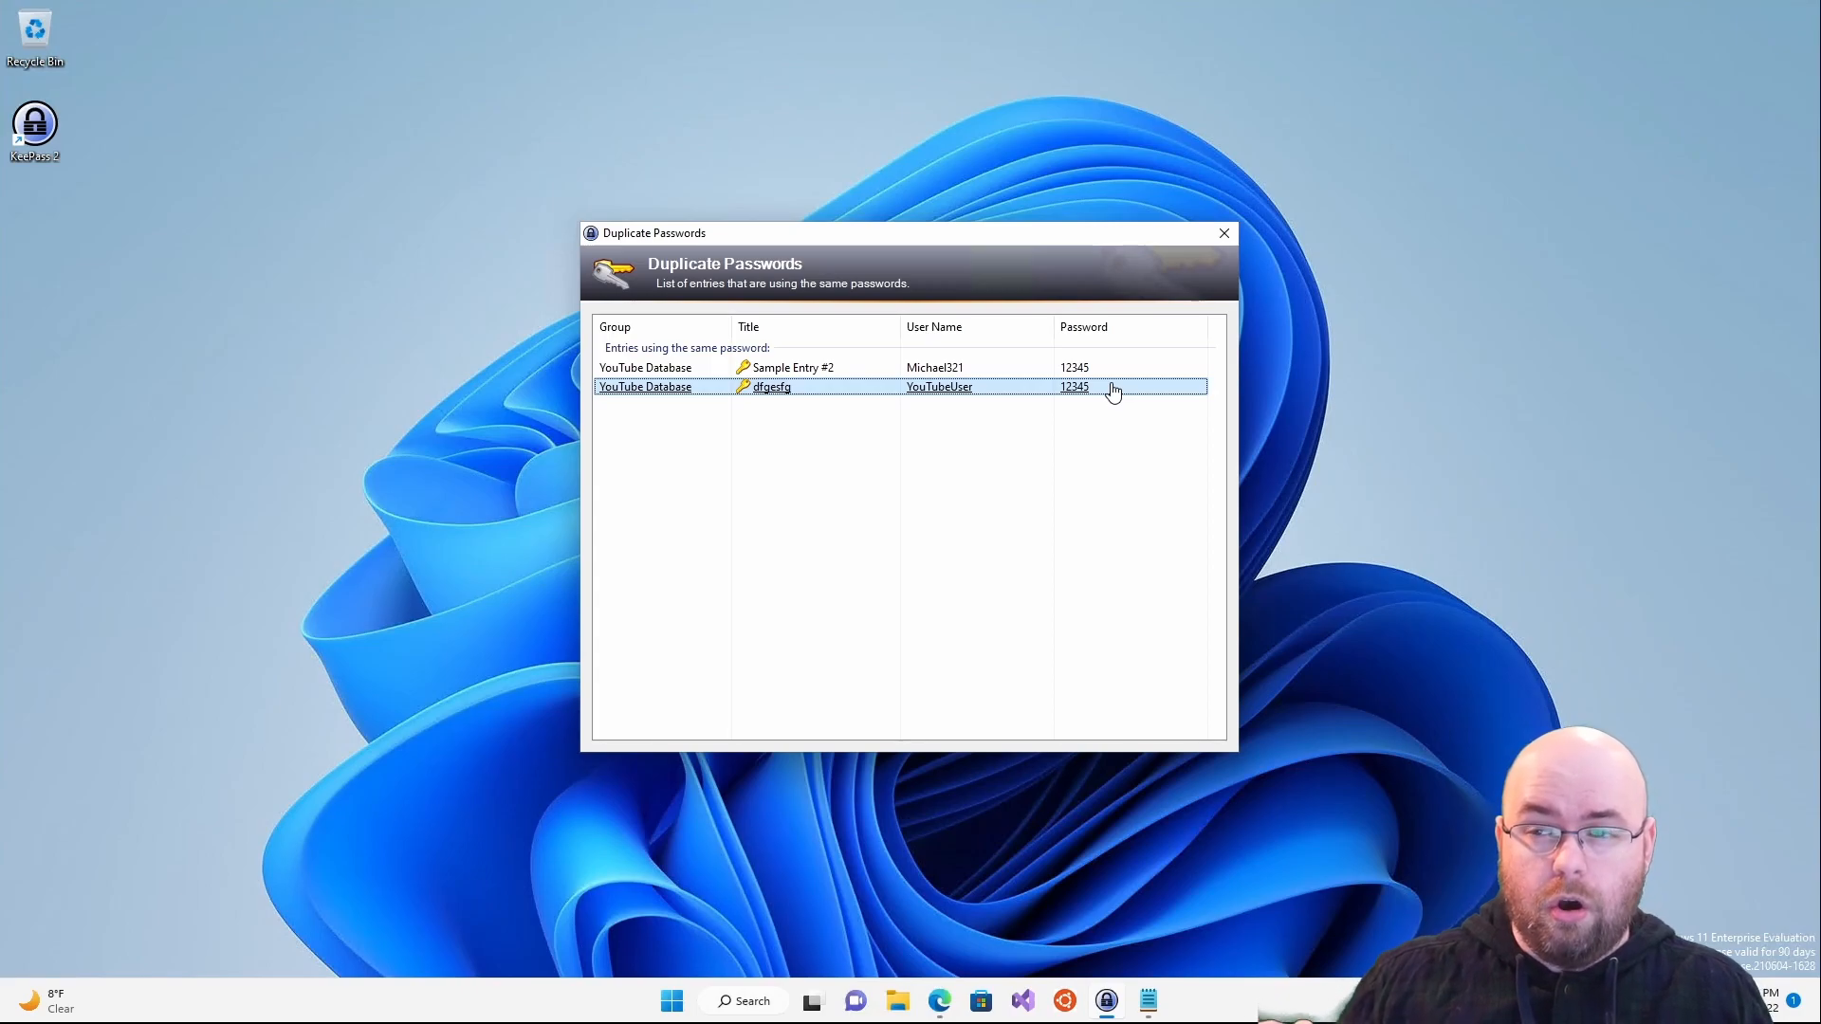
left_click(1223, 233)
- Open the Similar Passwords list, inspect the Jennifer Government entry, then close it
left_click(752, 280)
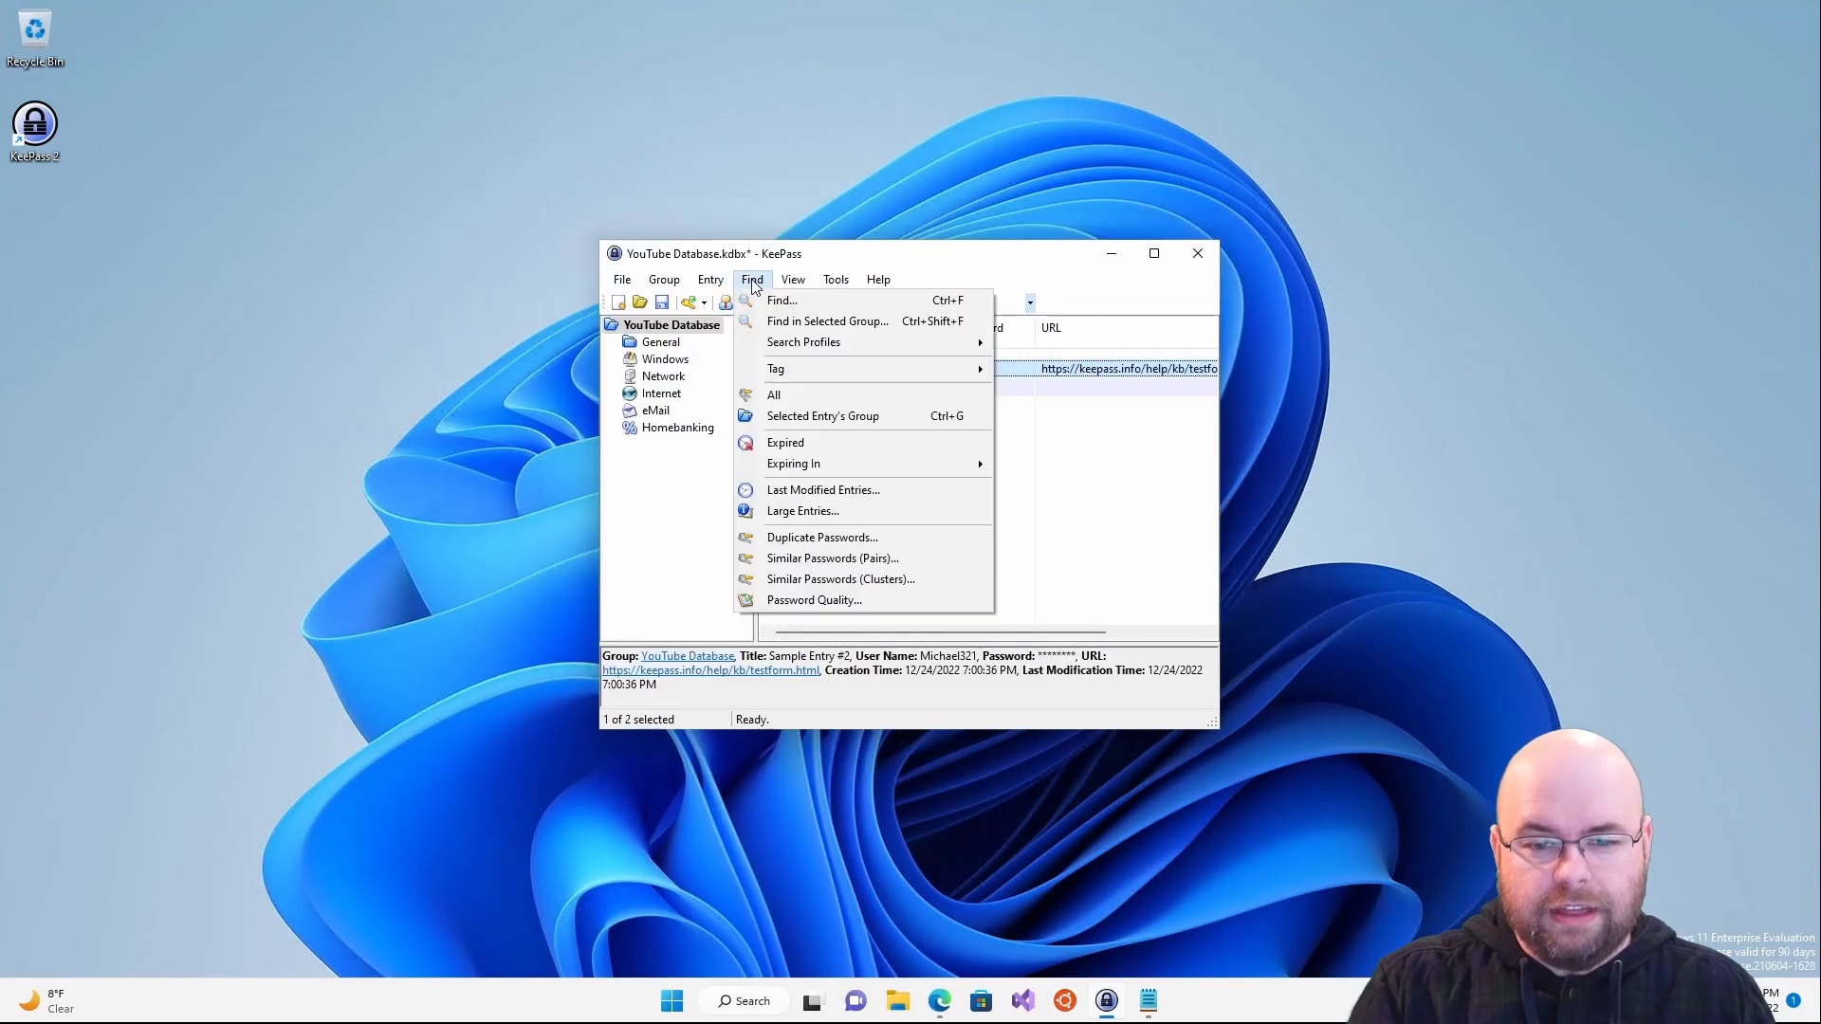
left_click(844, 560)
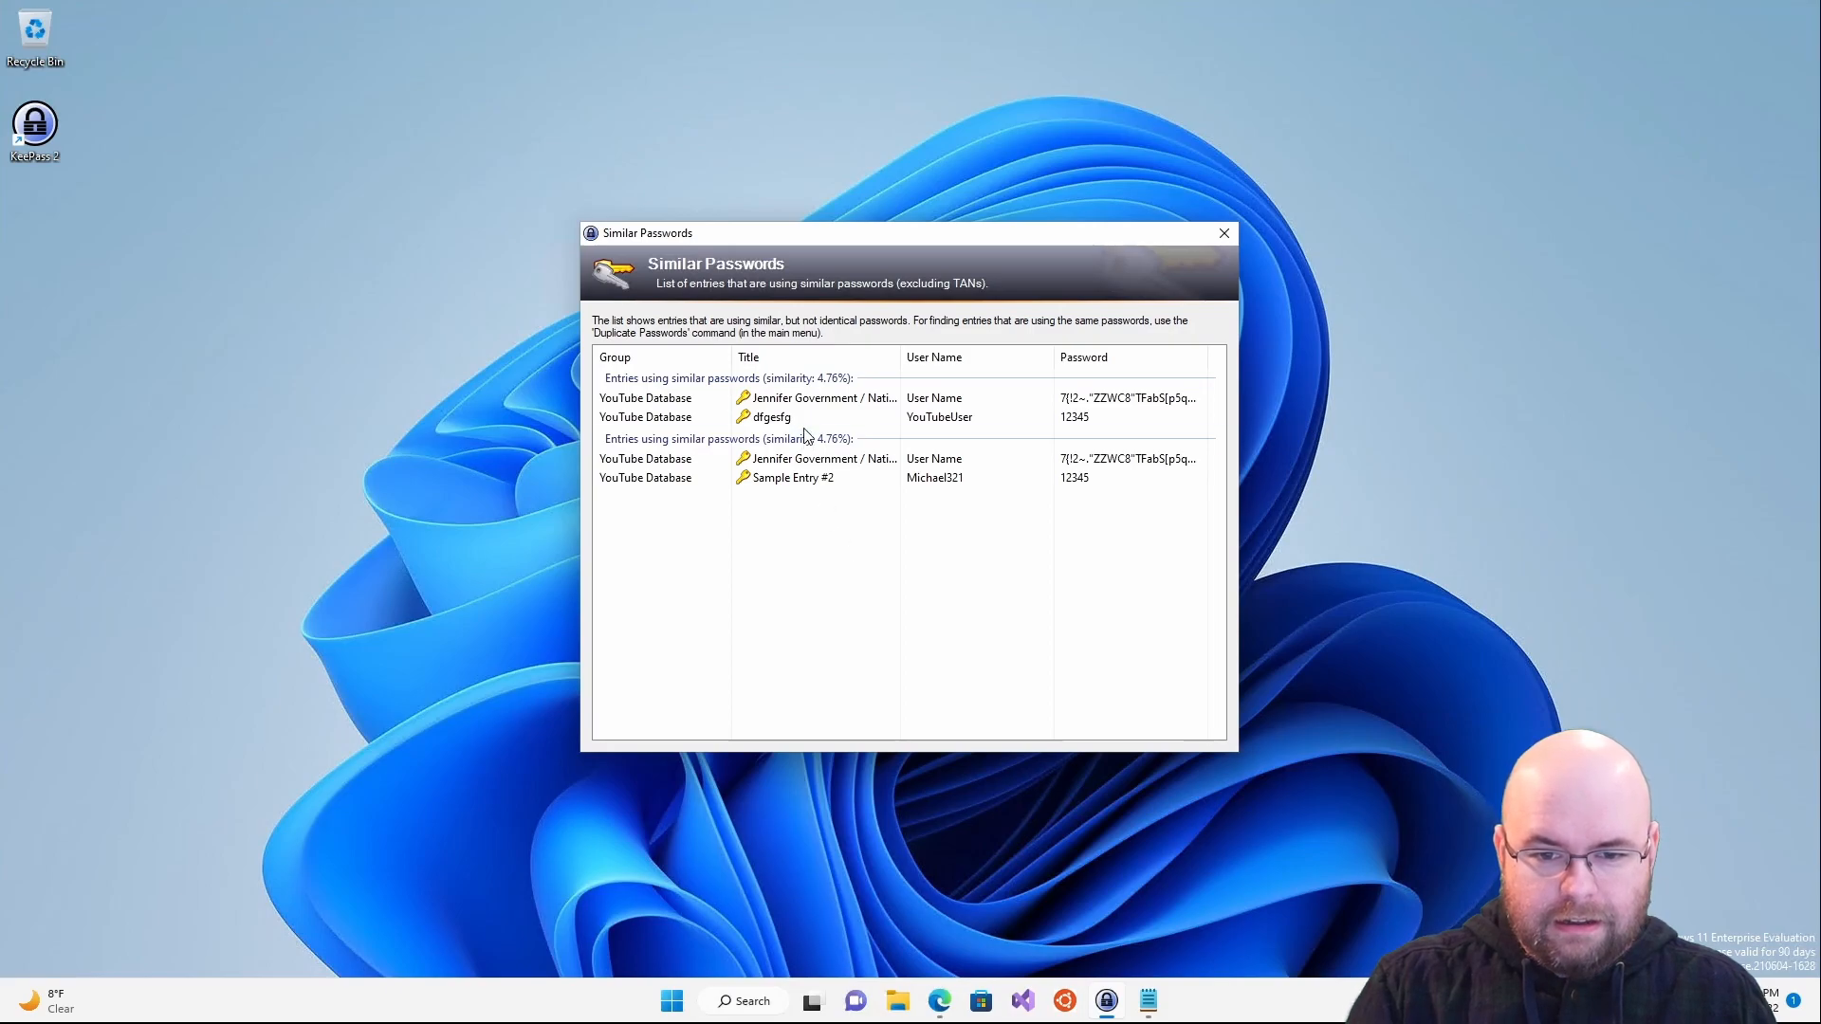
left_click(805, 401)
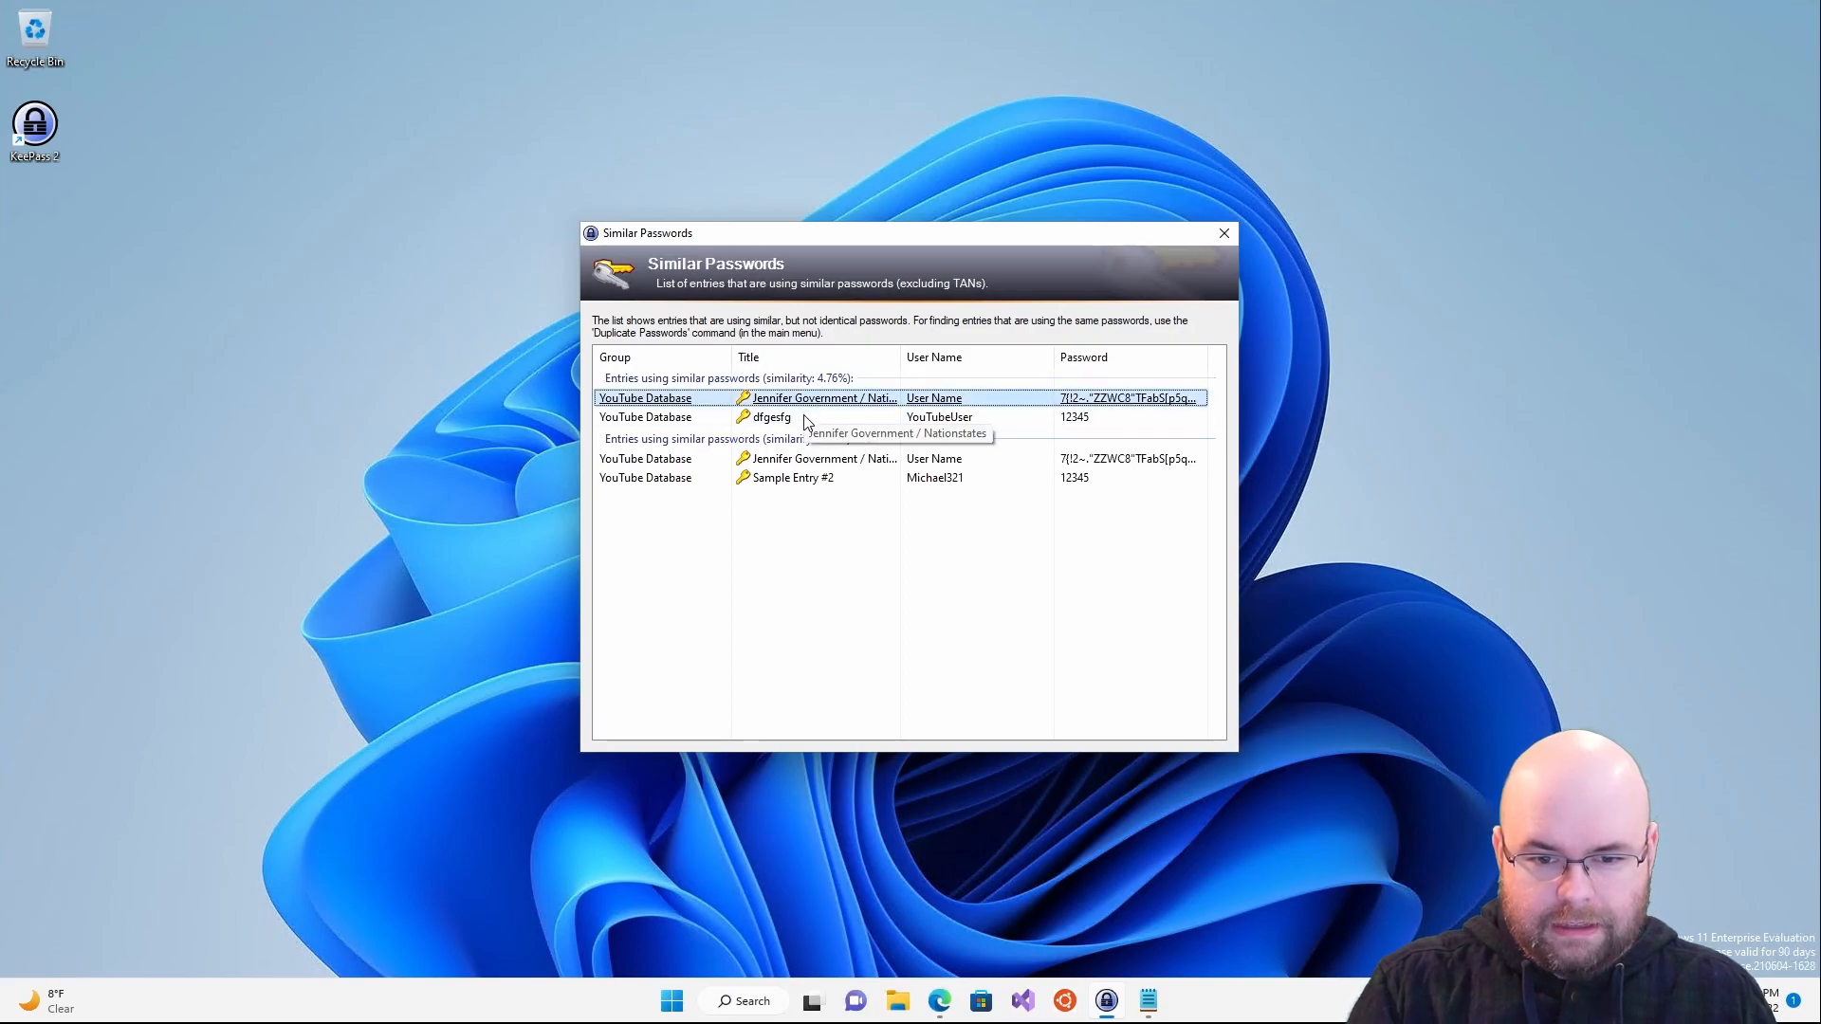
double_click(781, 421)
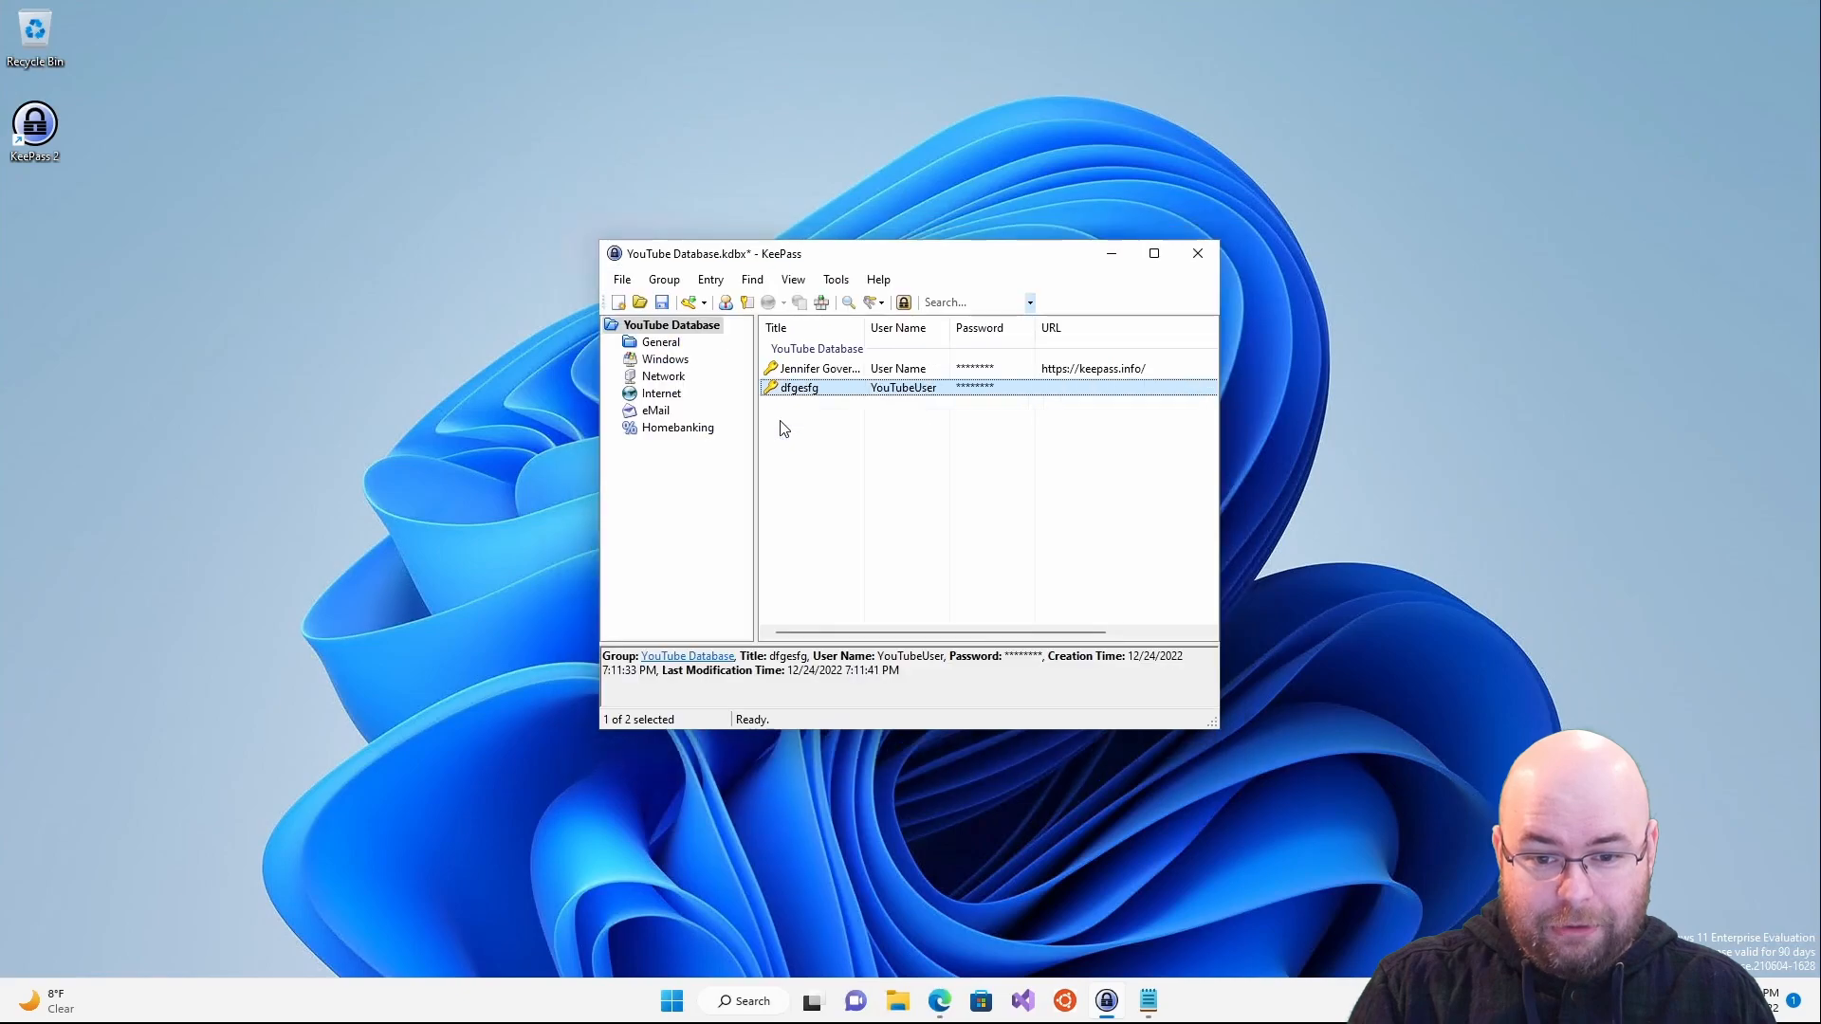
left_click(749, 279)
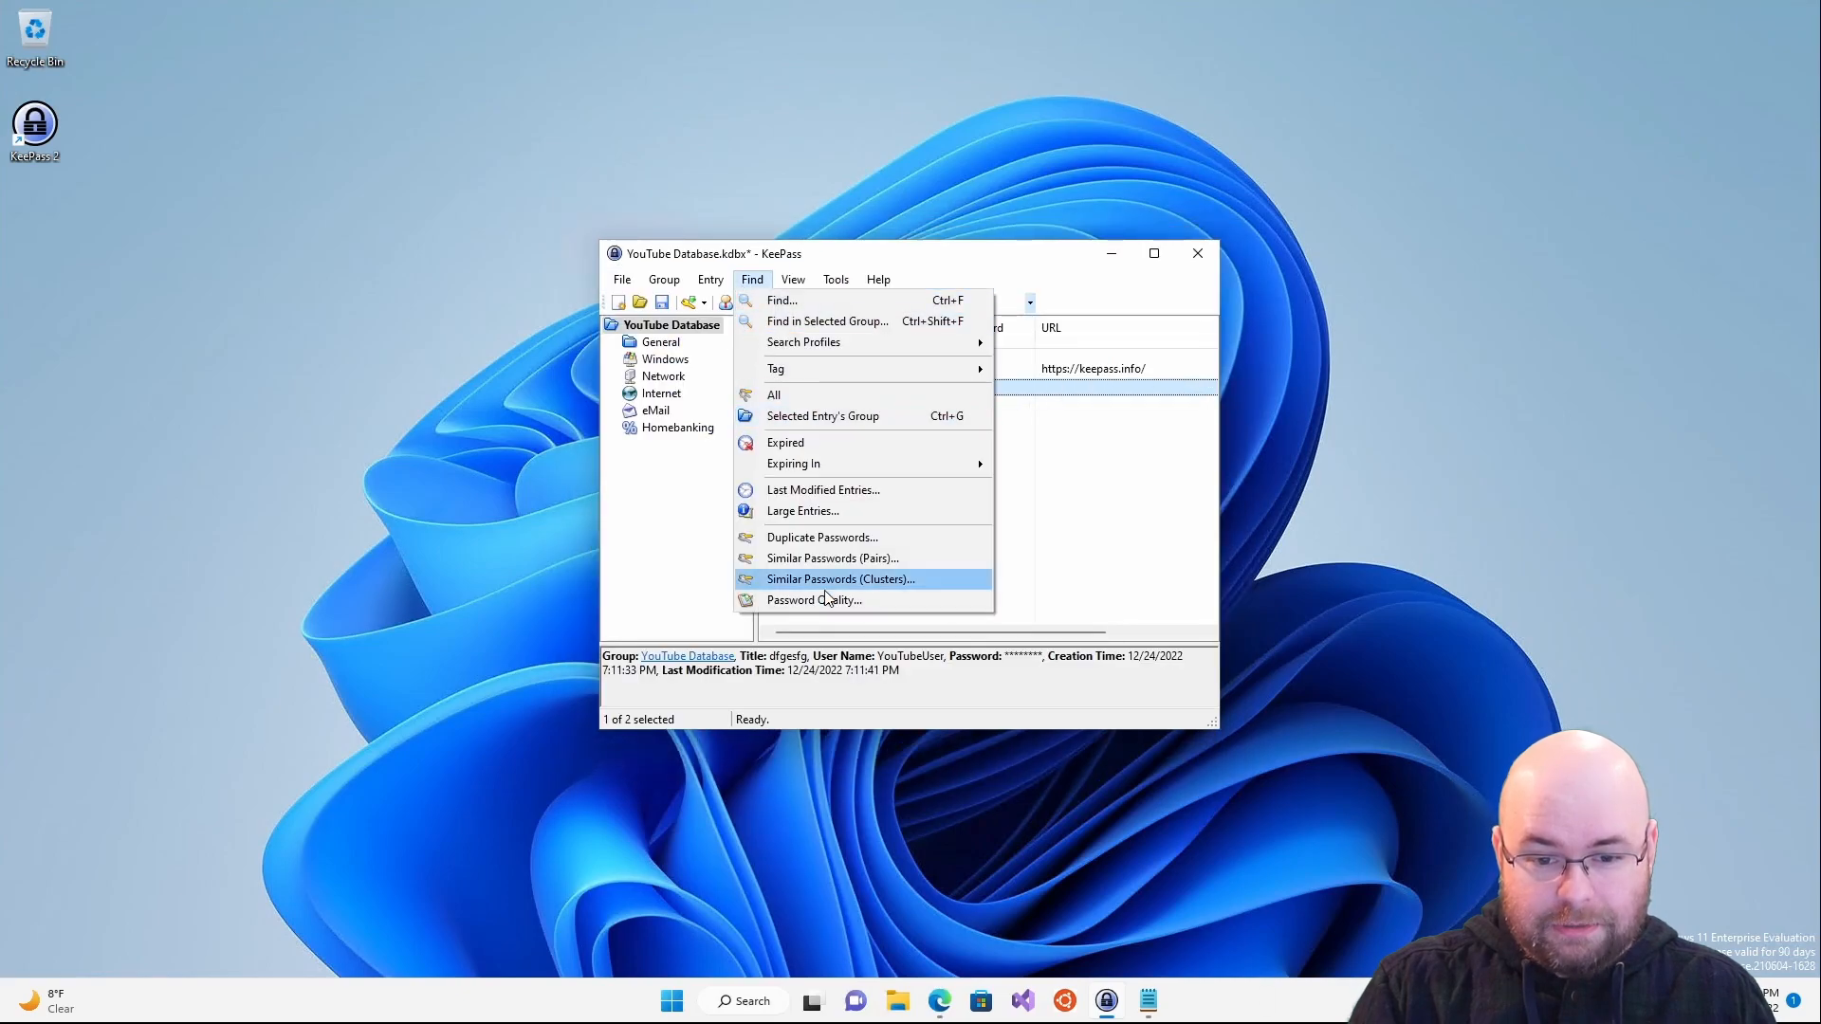
left_click(827, 559)
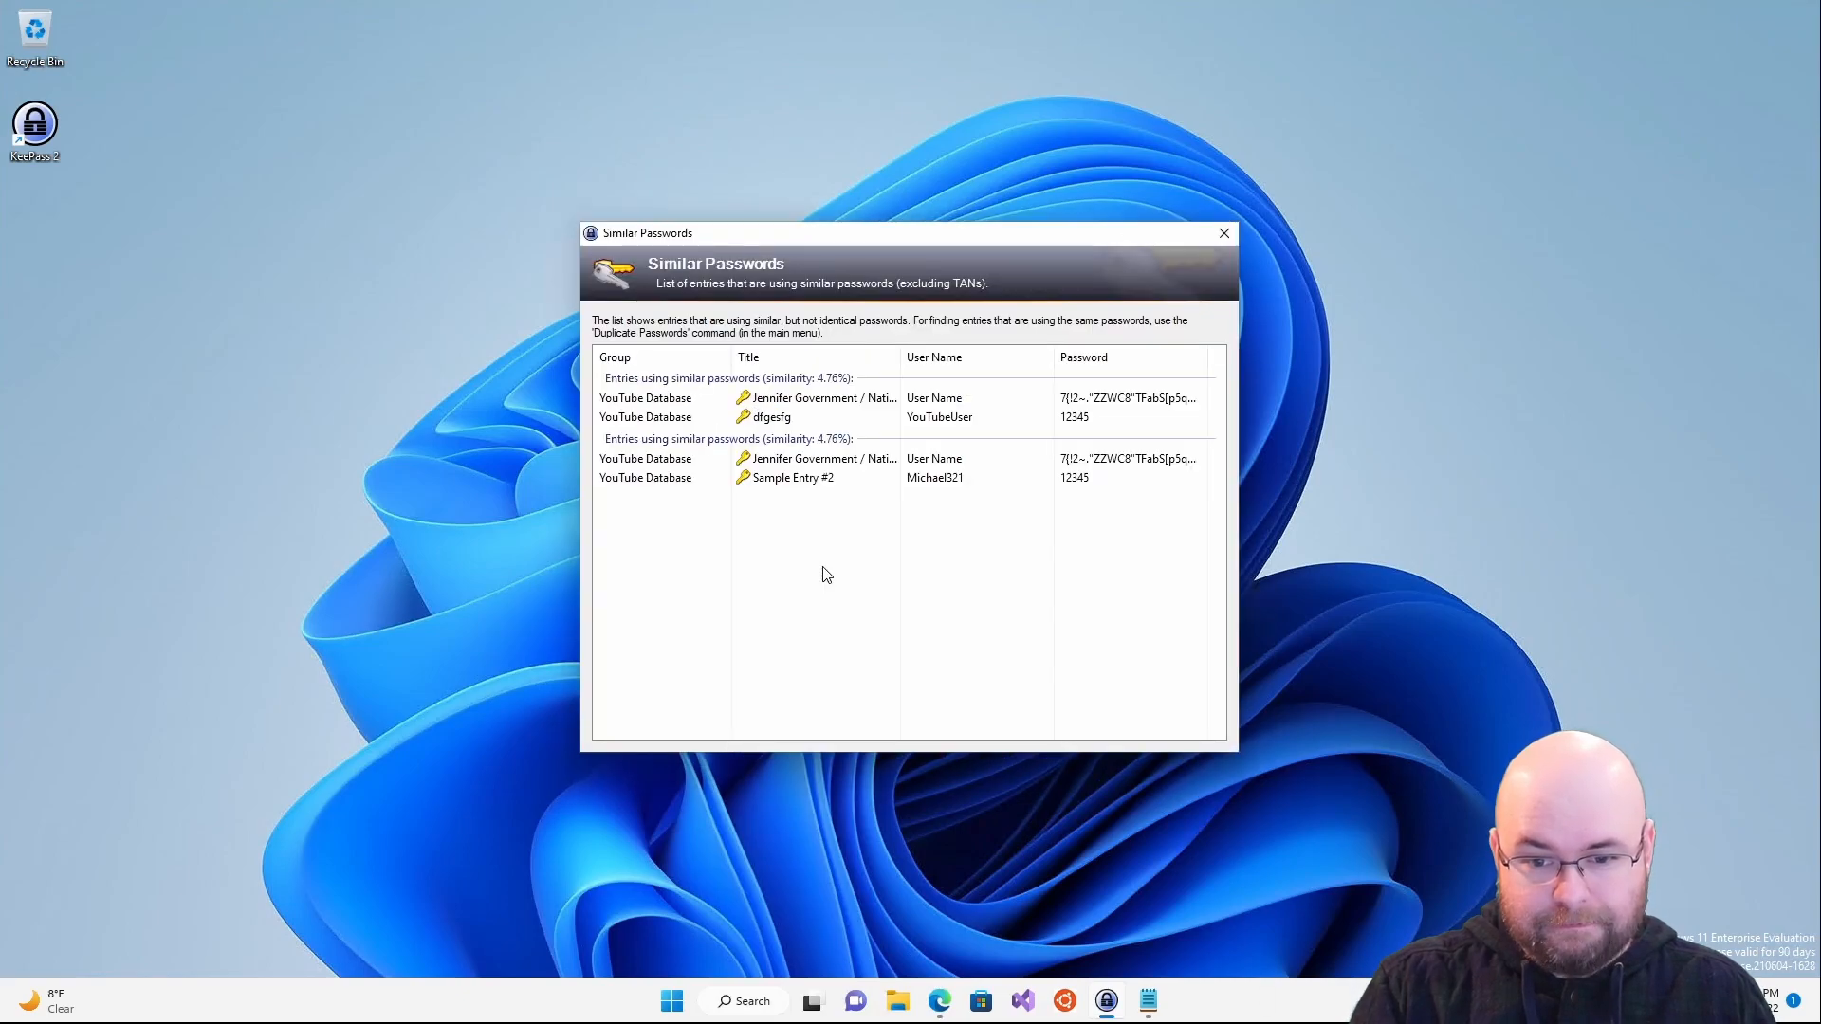
left_click(1214, 234)
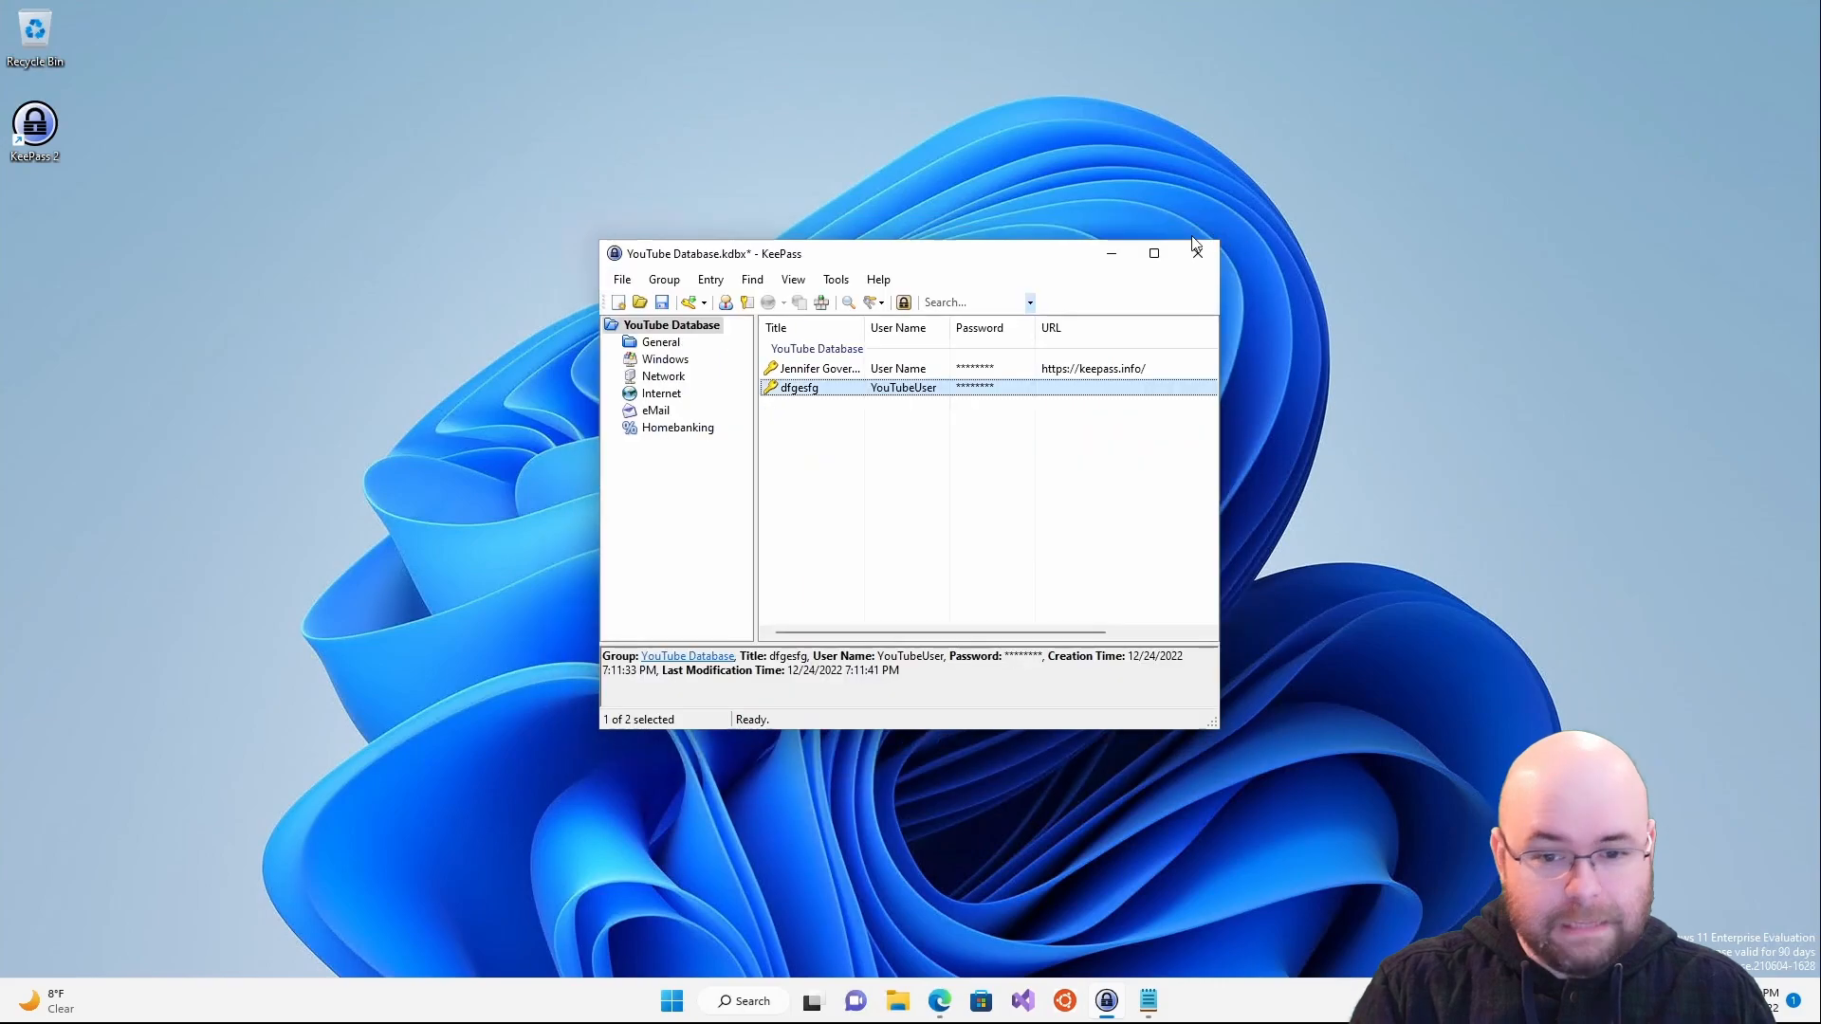
left_click(752, 278)
left_click(841, 578)
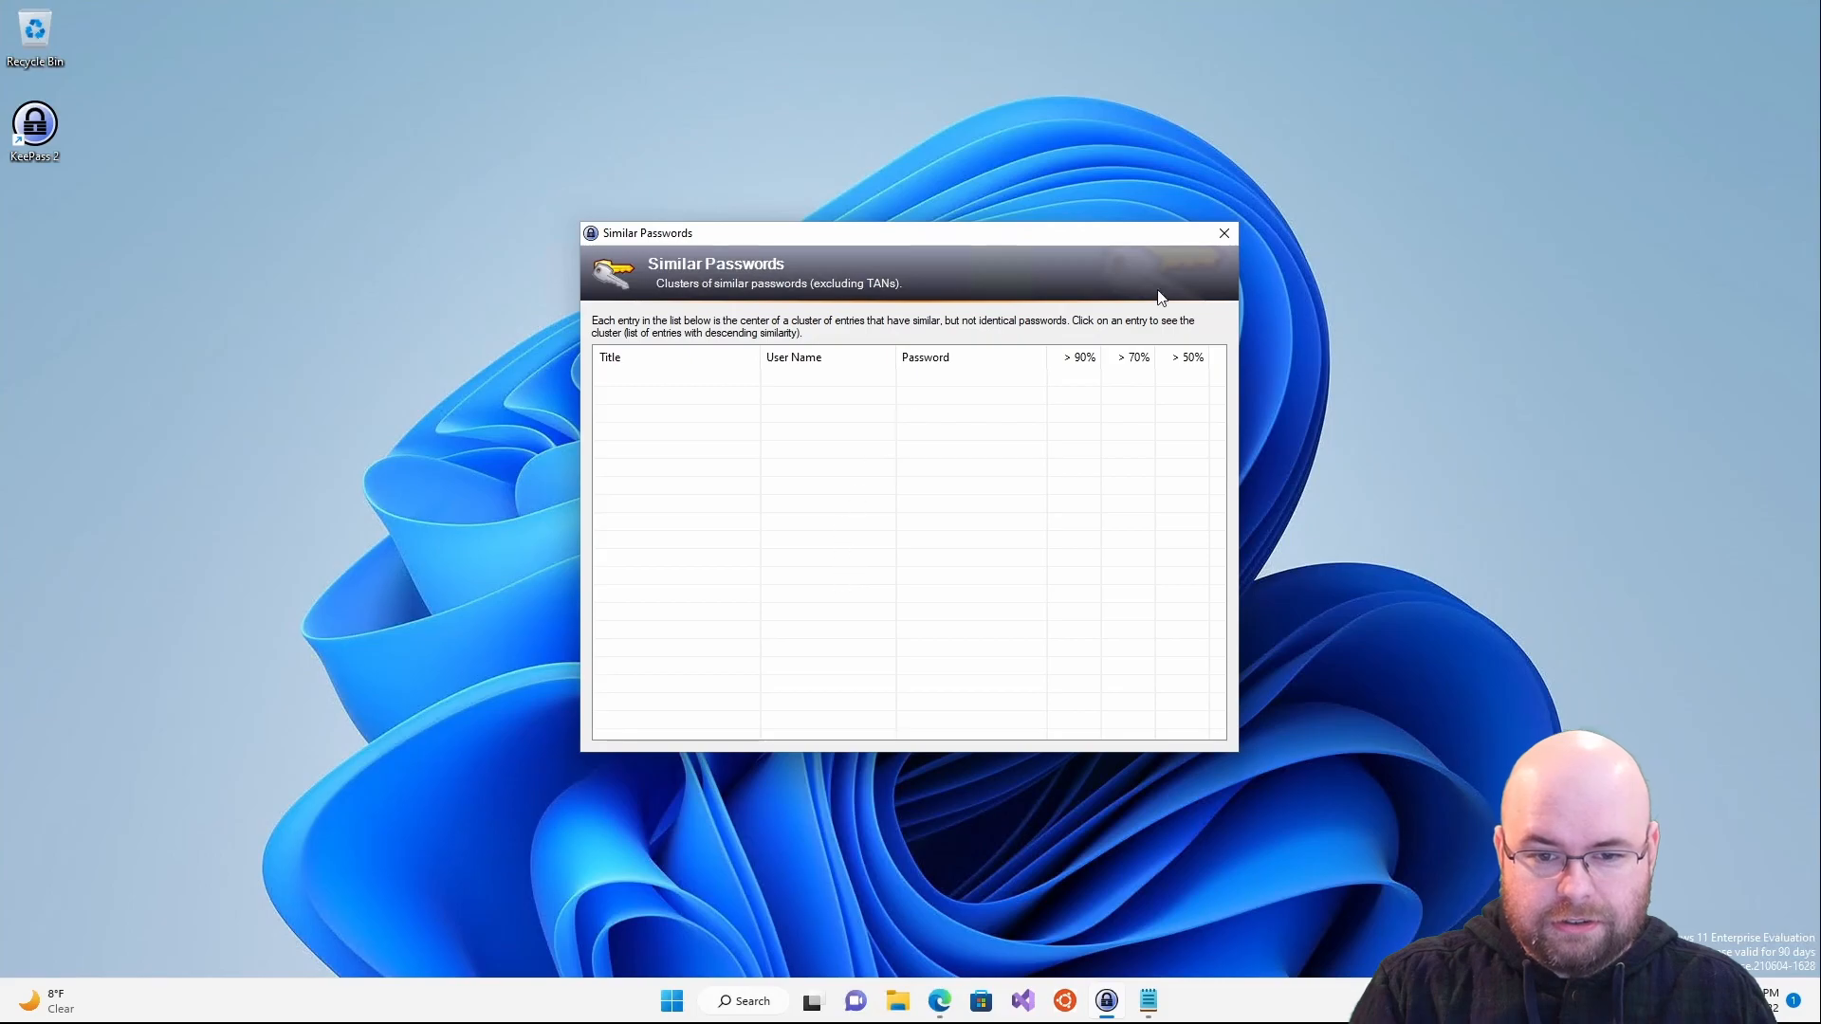
left_click(1224, 235)
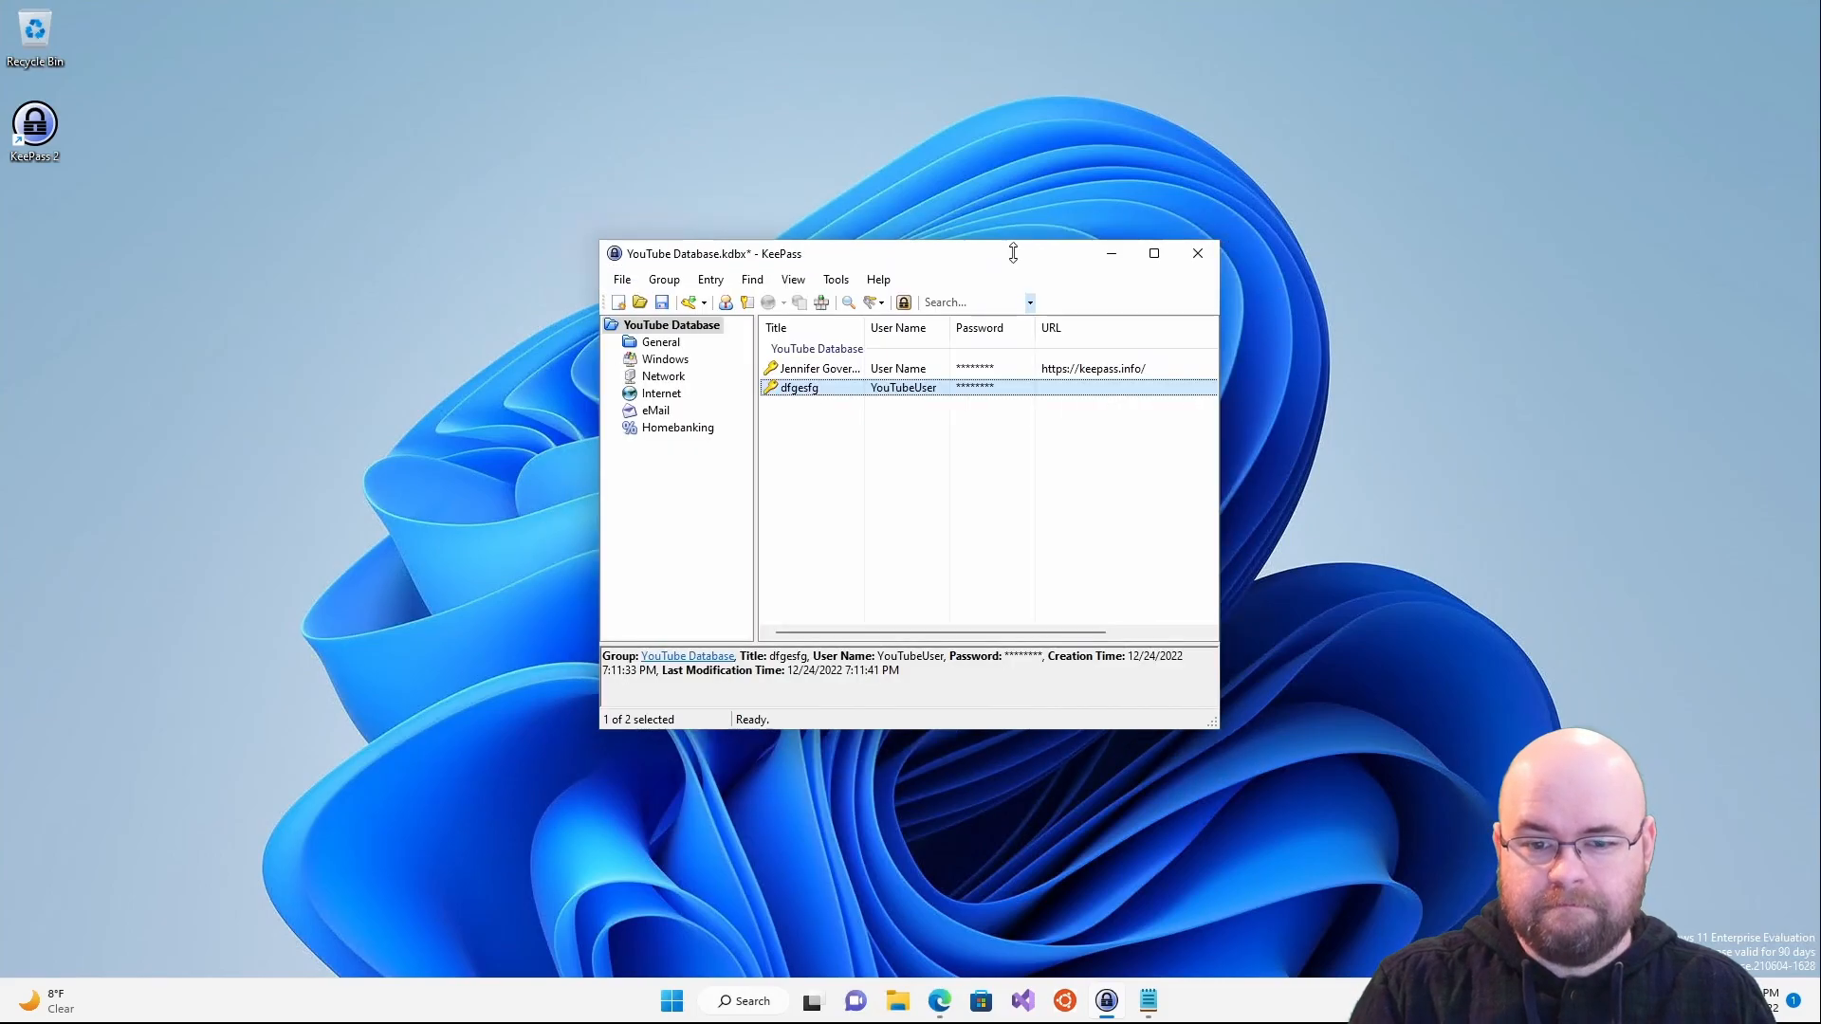
left_click(752, 279)
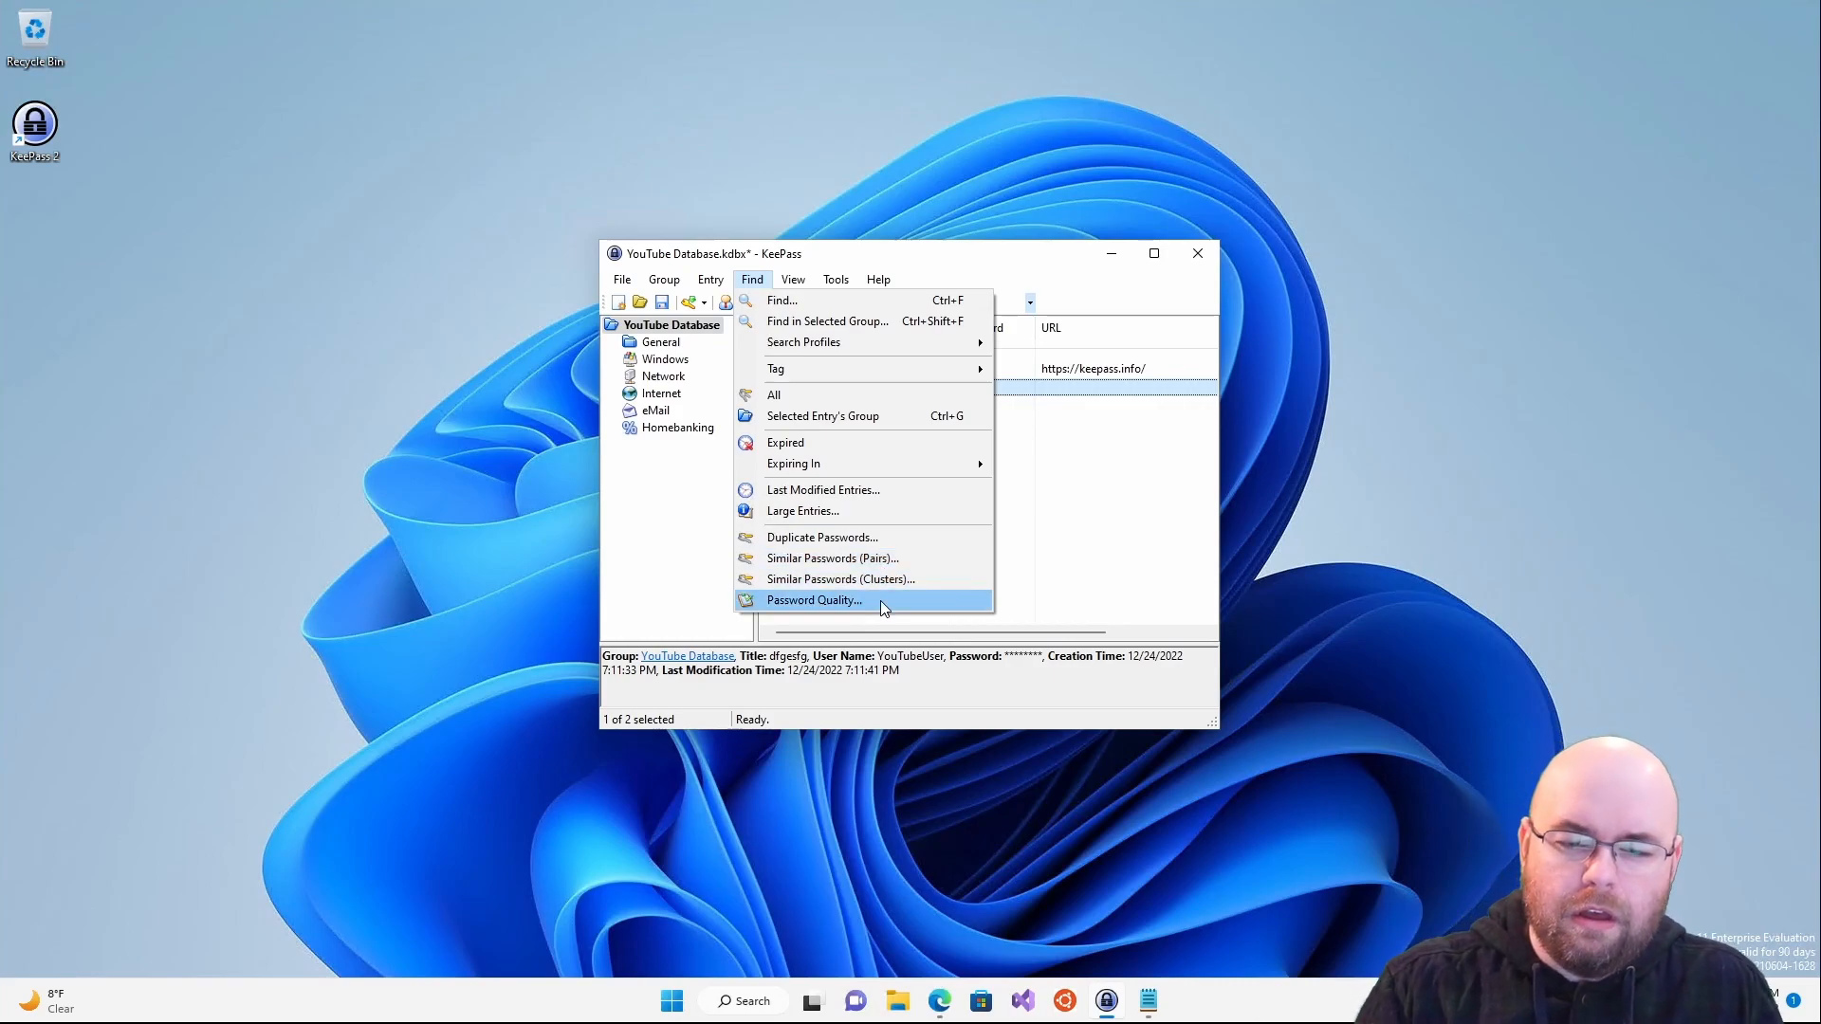
left_click(880, 601)
left_click(759, 349)
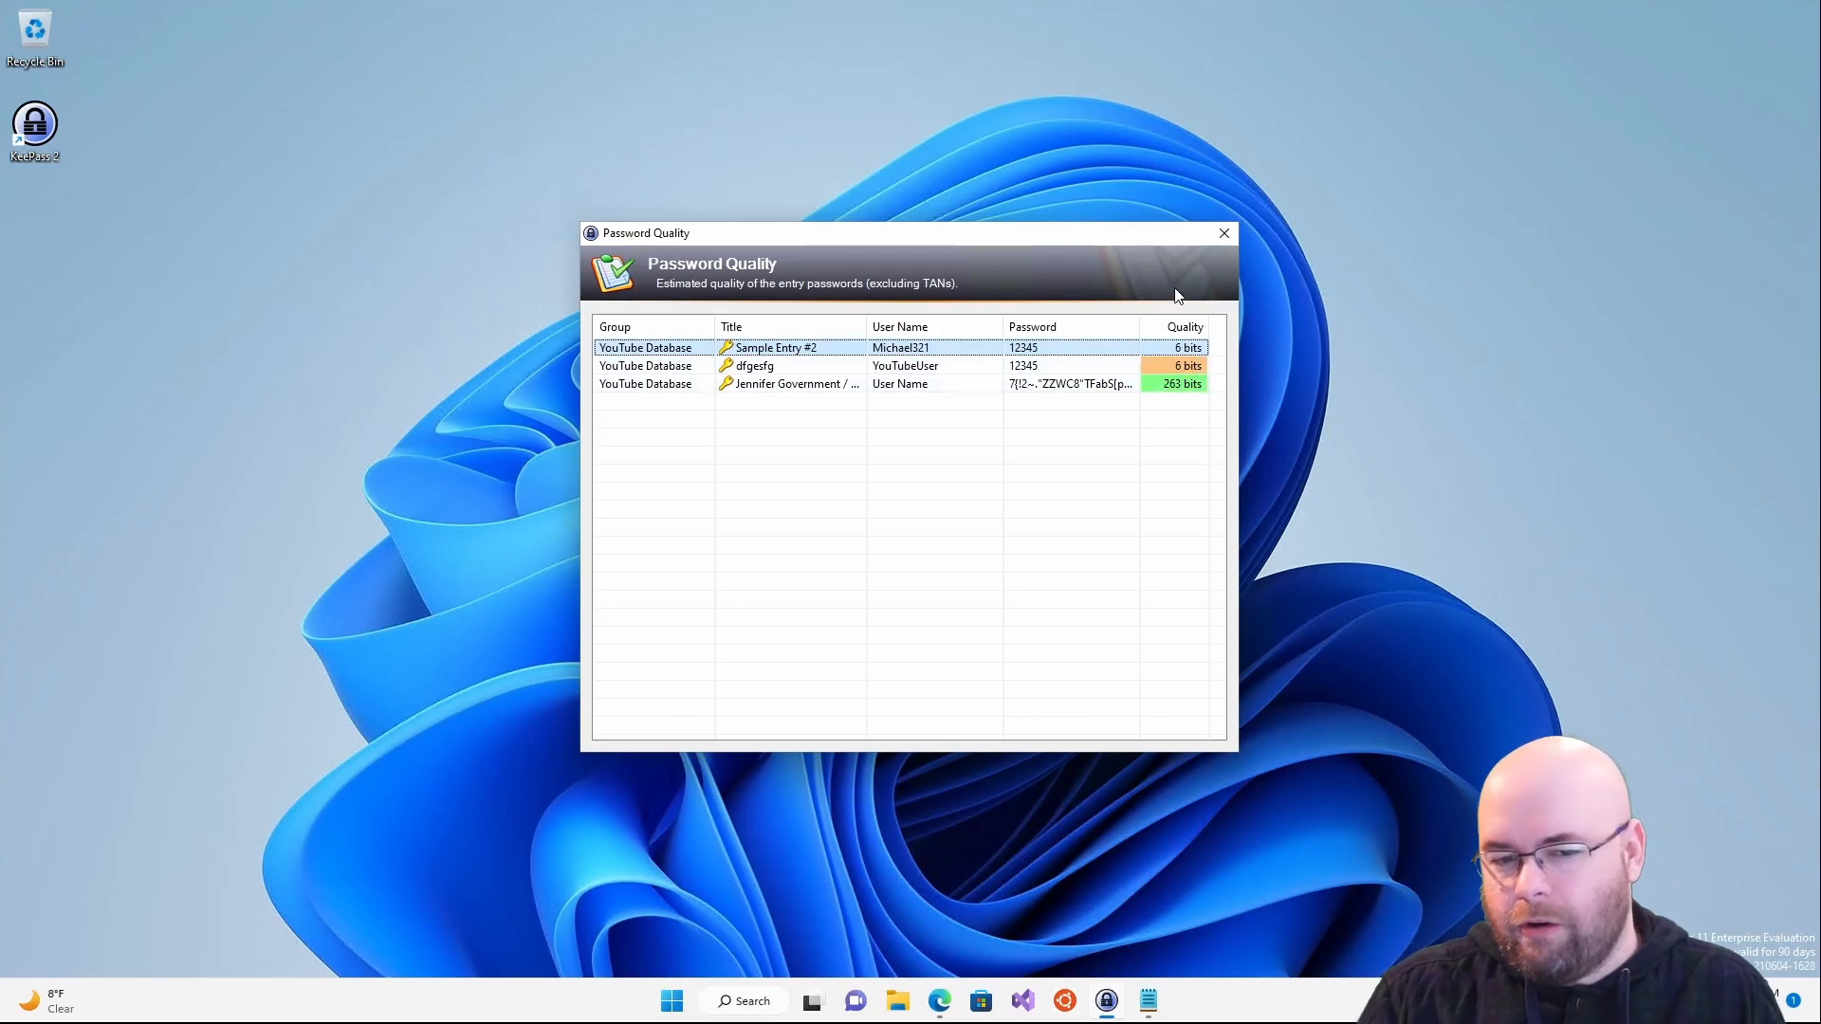
left_click(1224, 235)
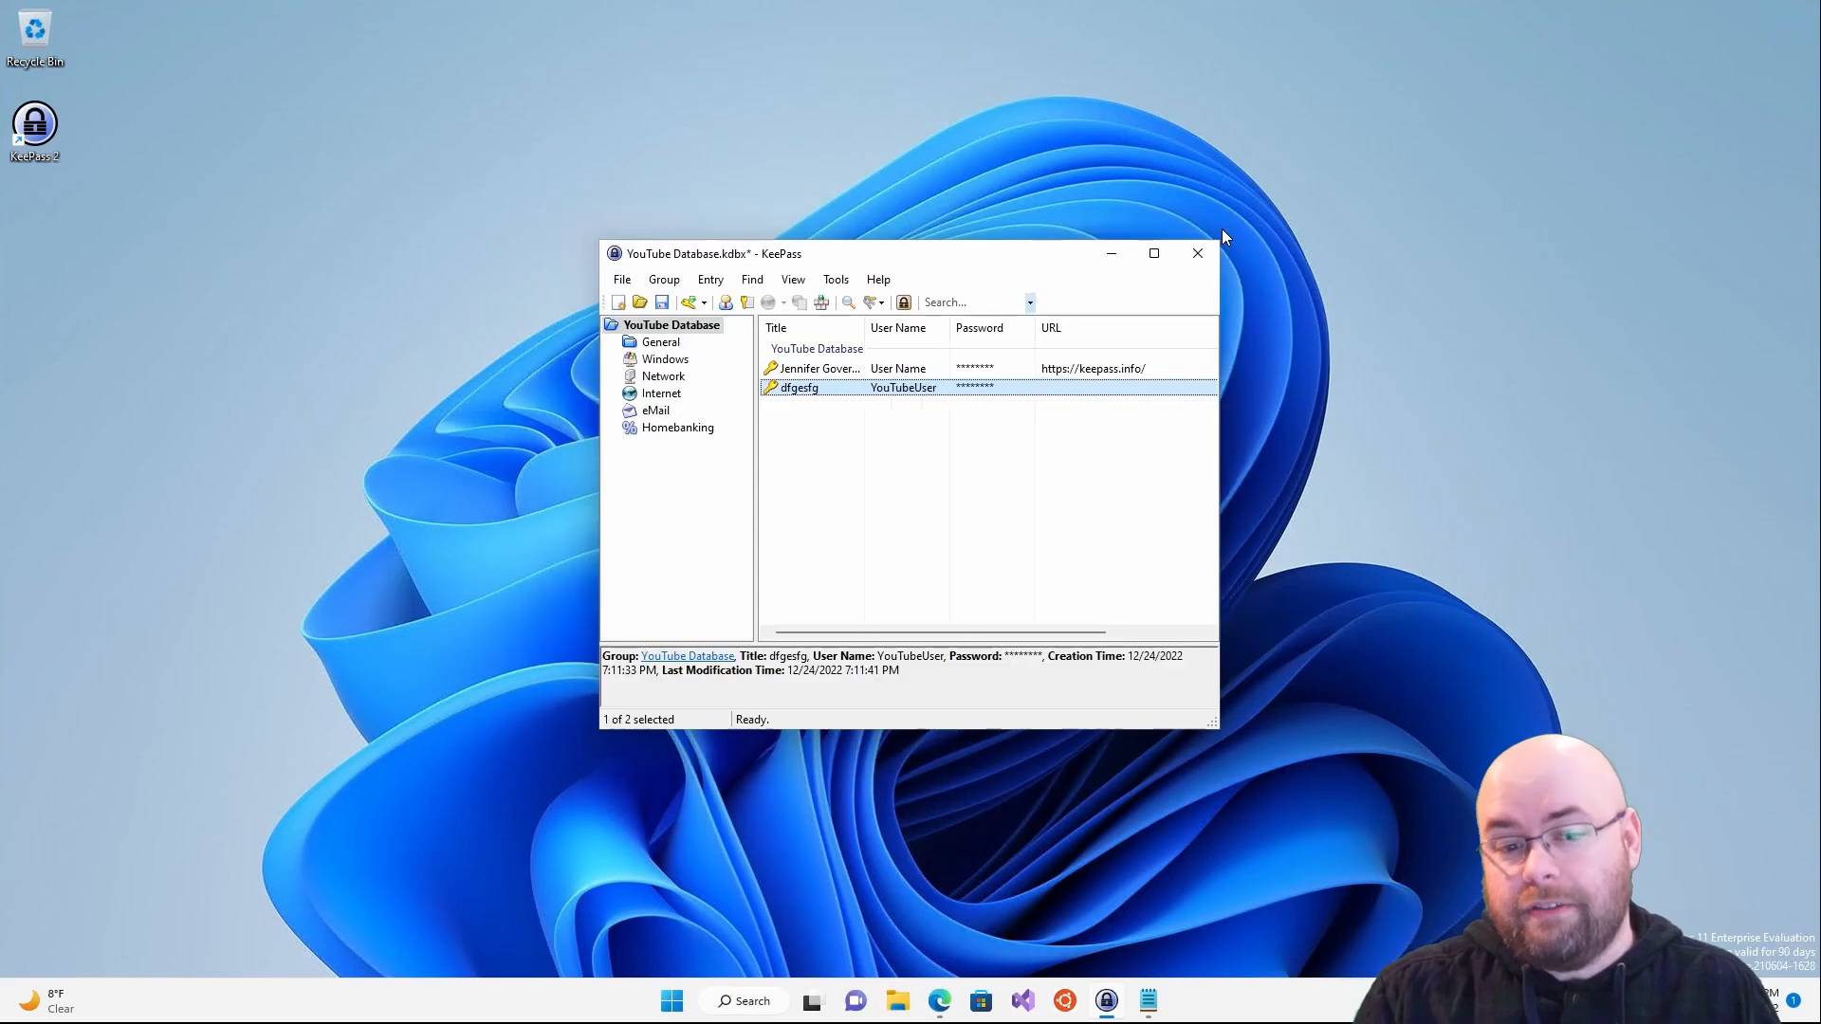
- Open Tools > Options and toggle the inactivity lock on and back off
left_click(788, 280)
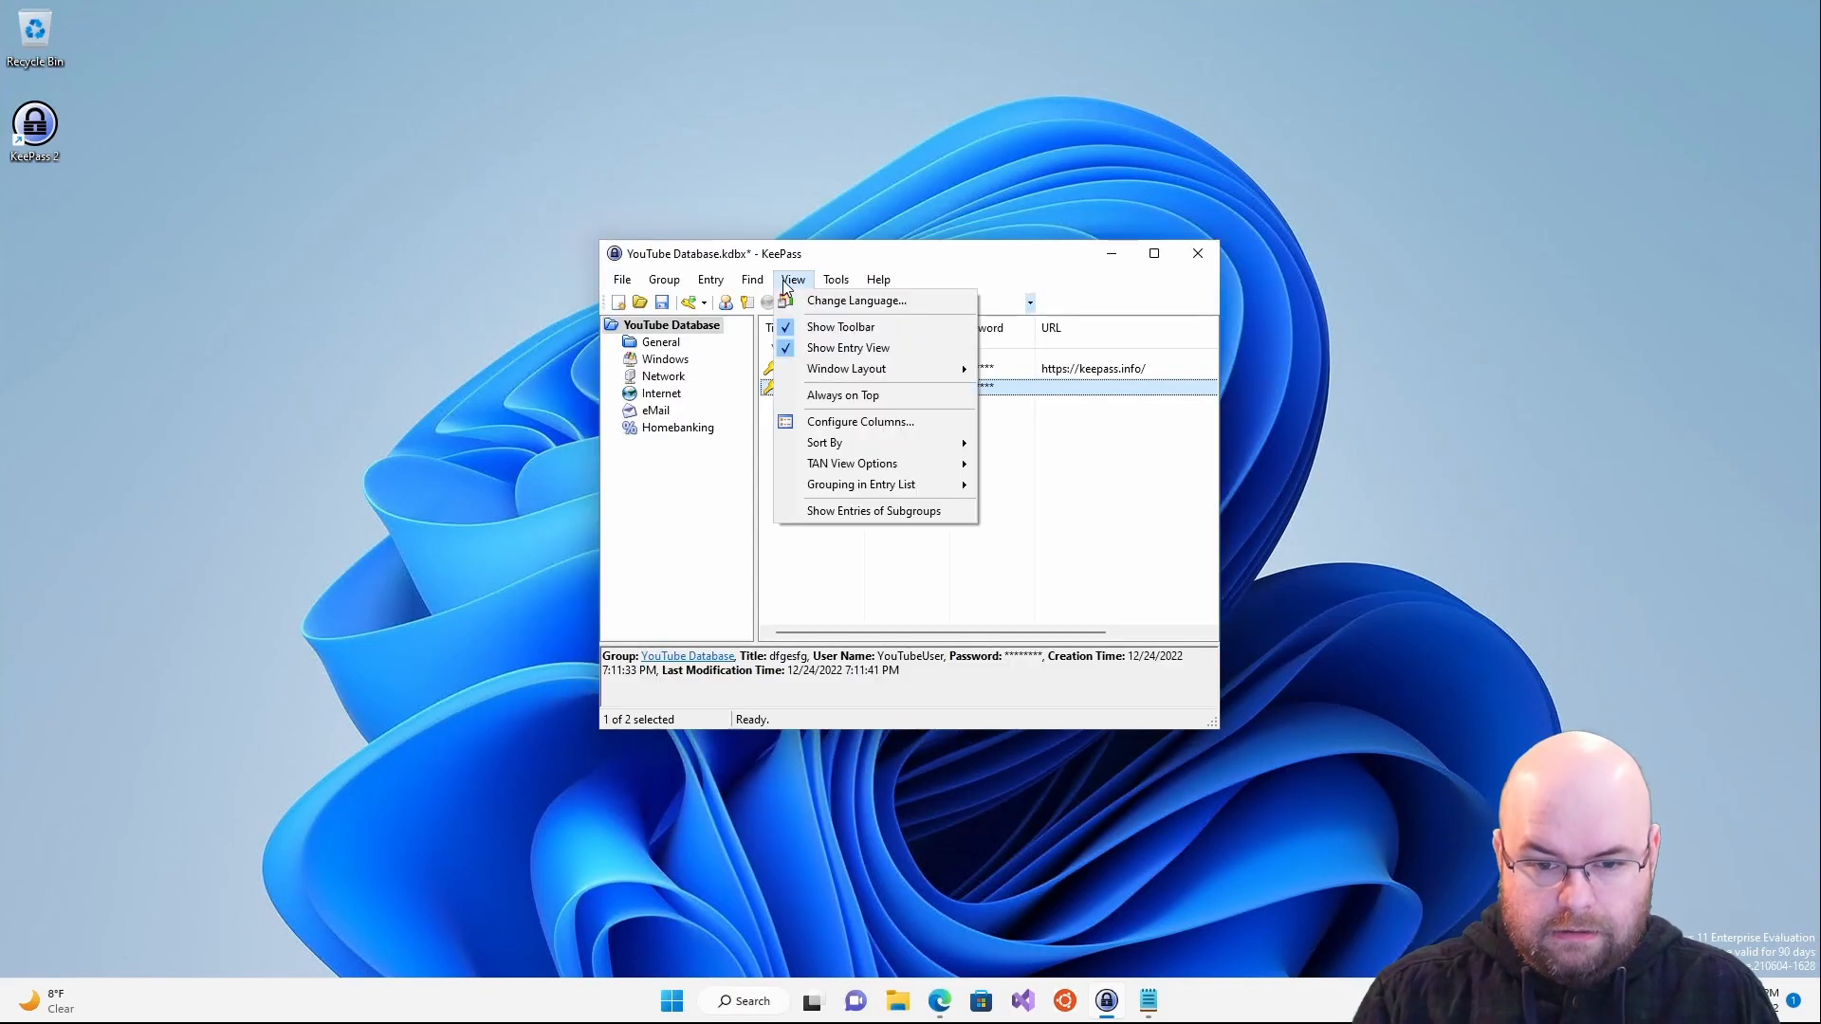
mouse_move(838, 285)
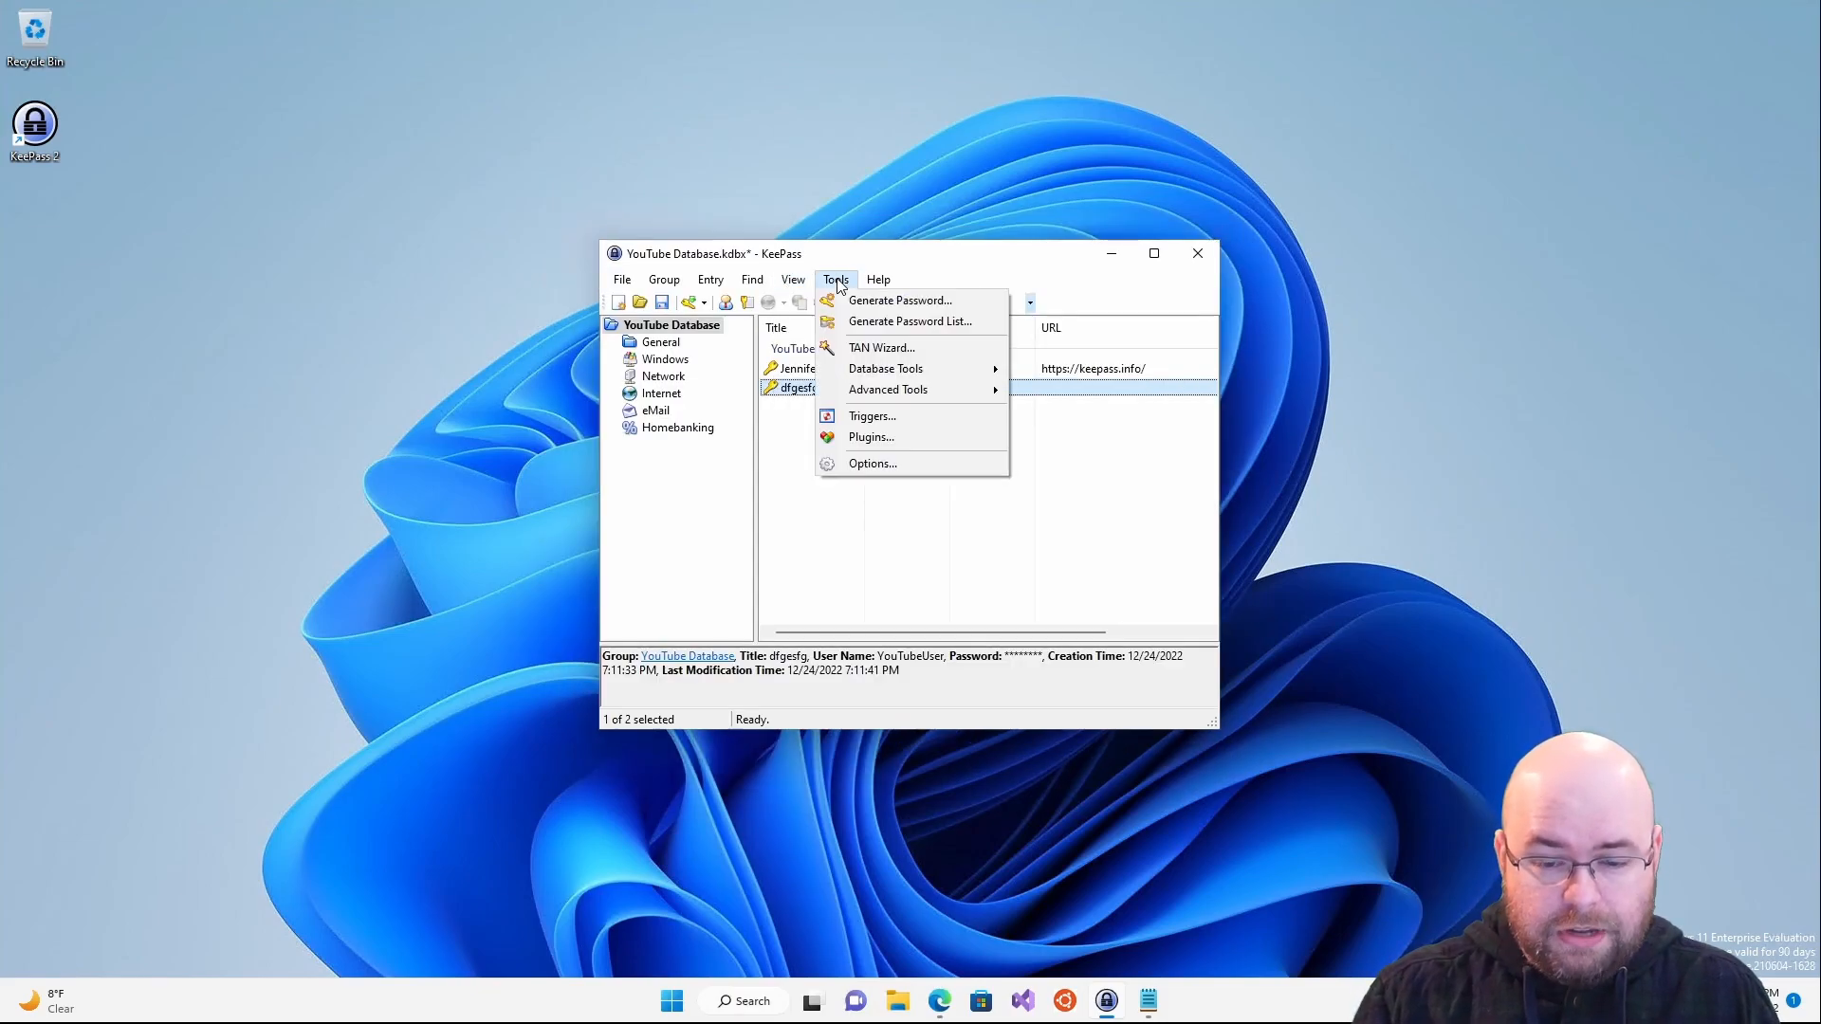
left_click(874, 463)
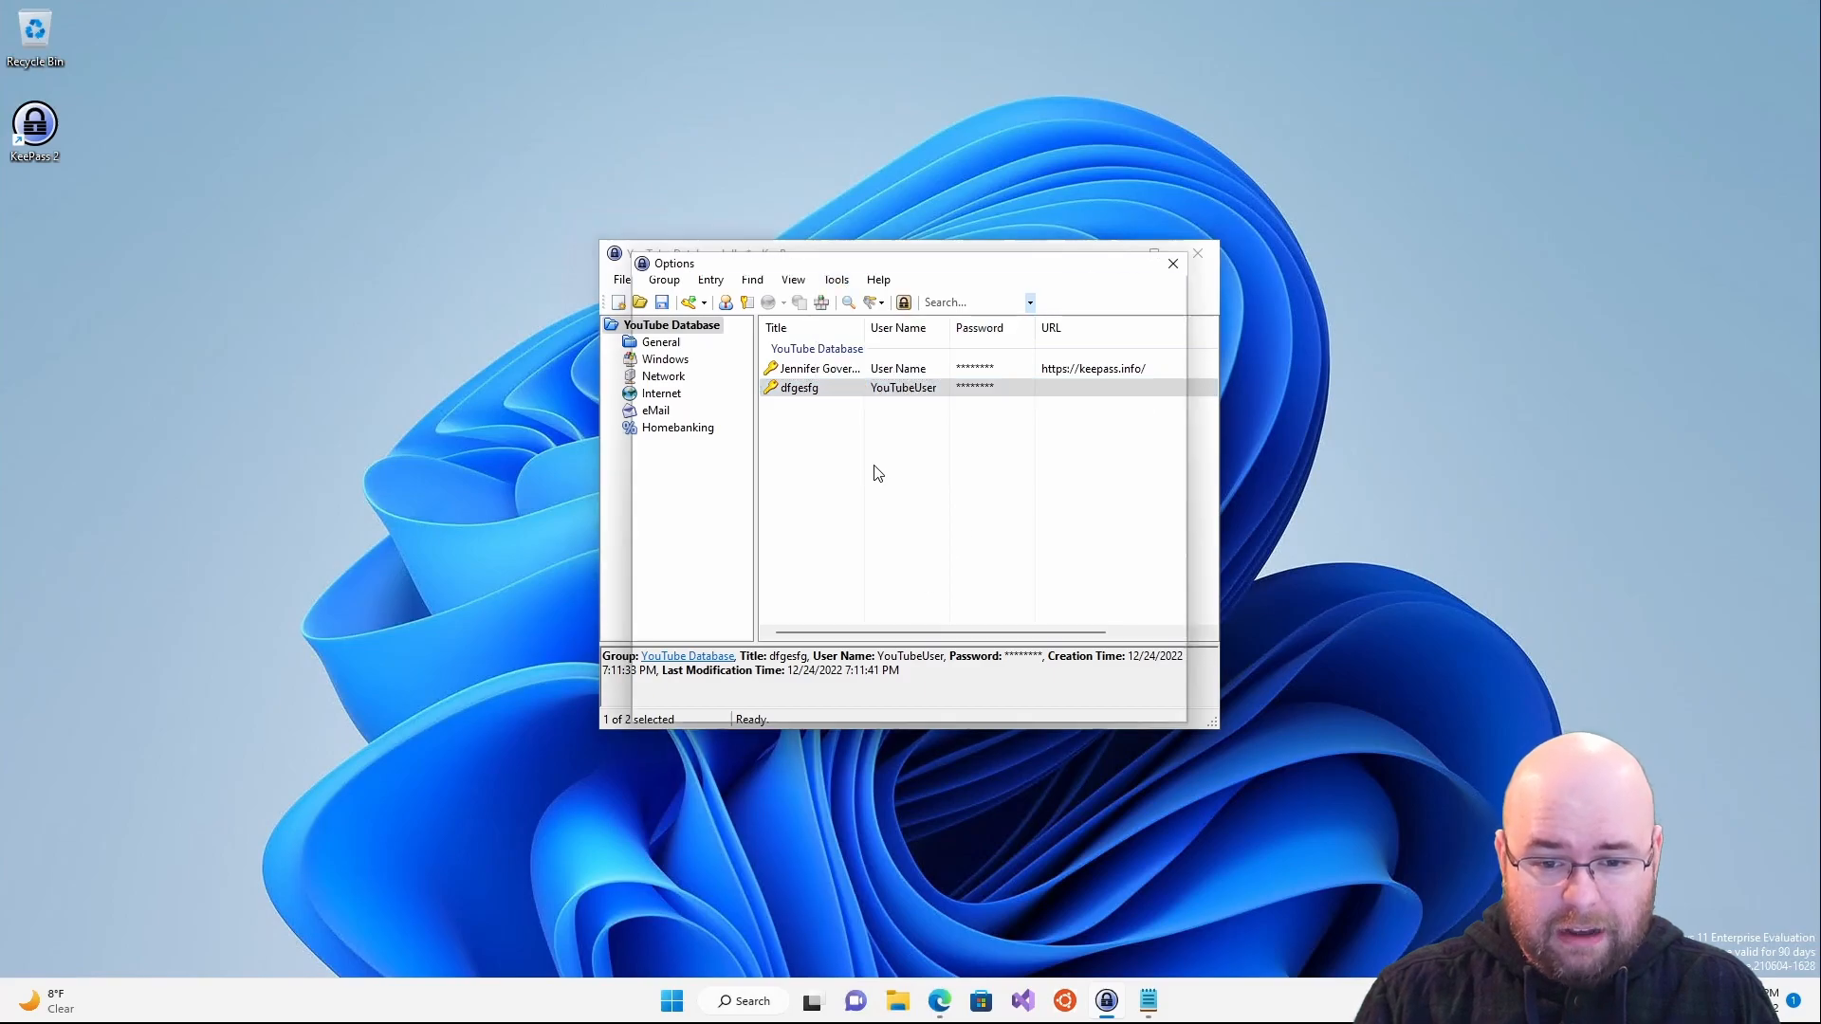
left_click_drag(811, 267, 839, 304)
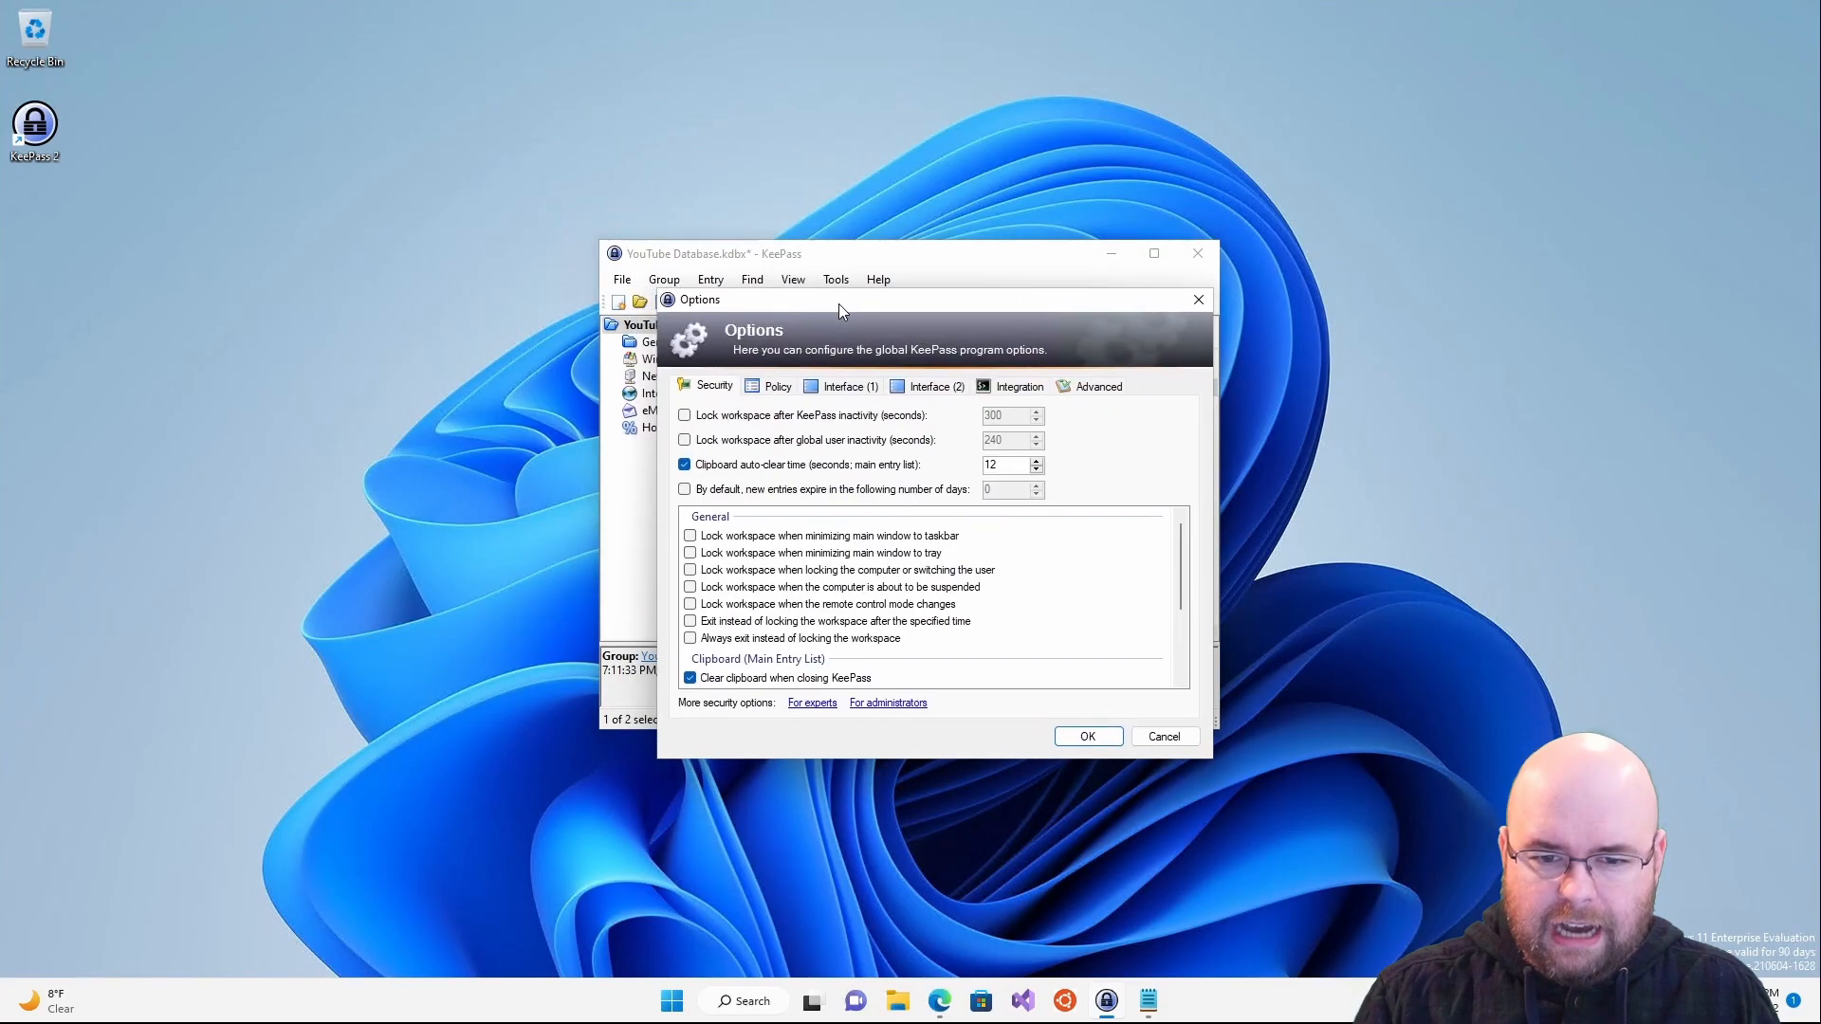
left_click(871, 415)
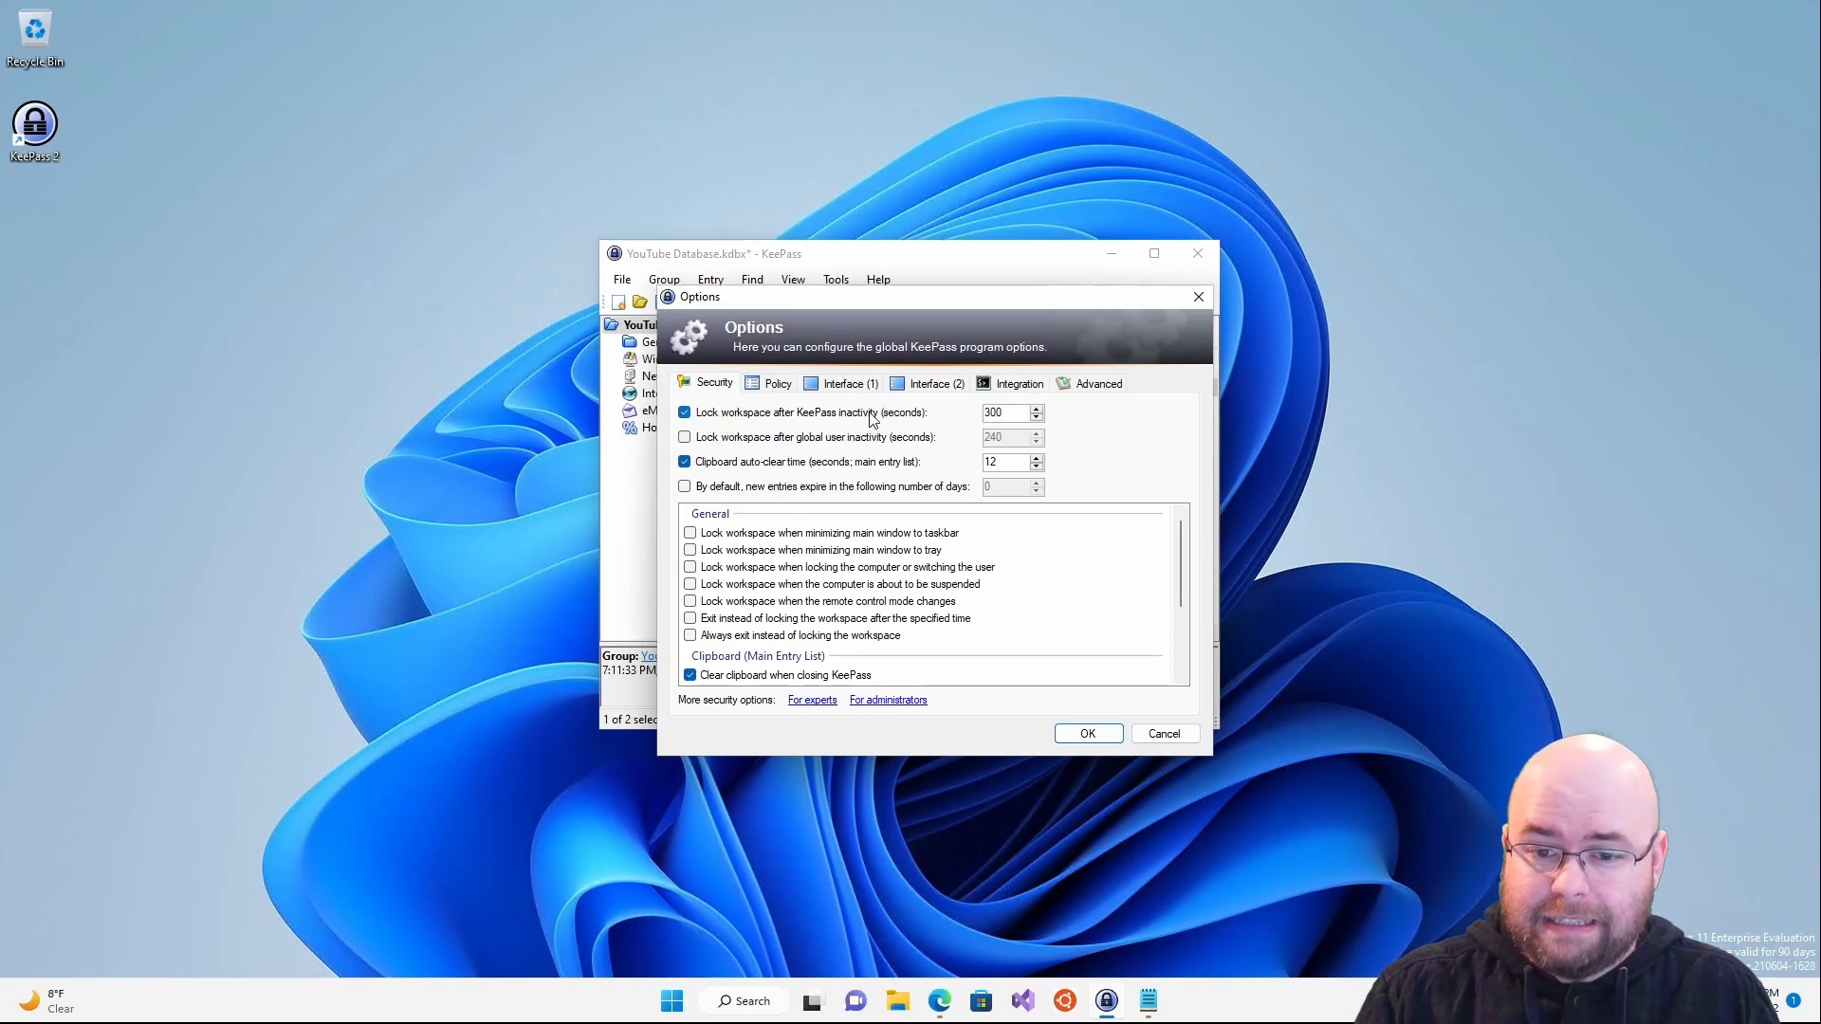
left_click(872, 415)
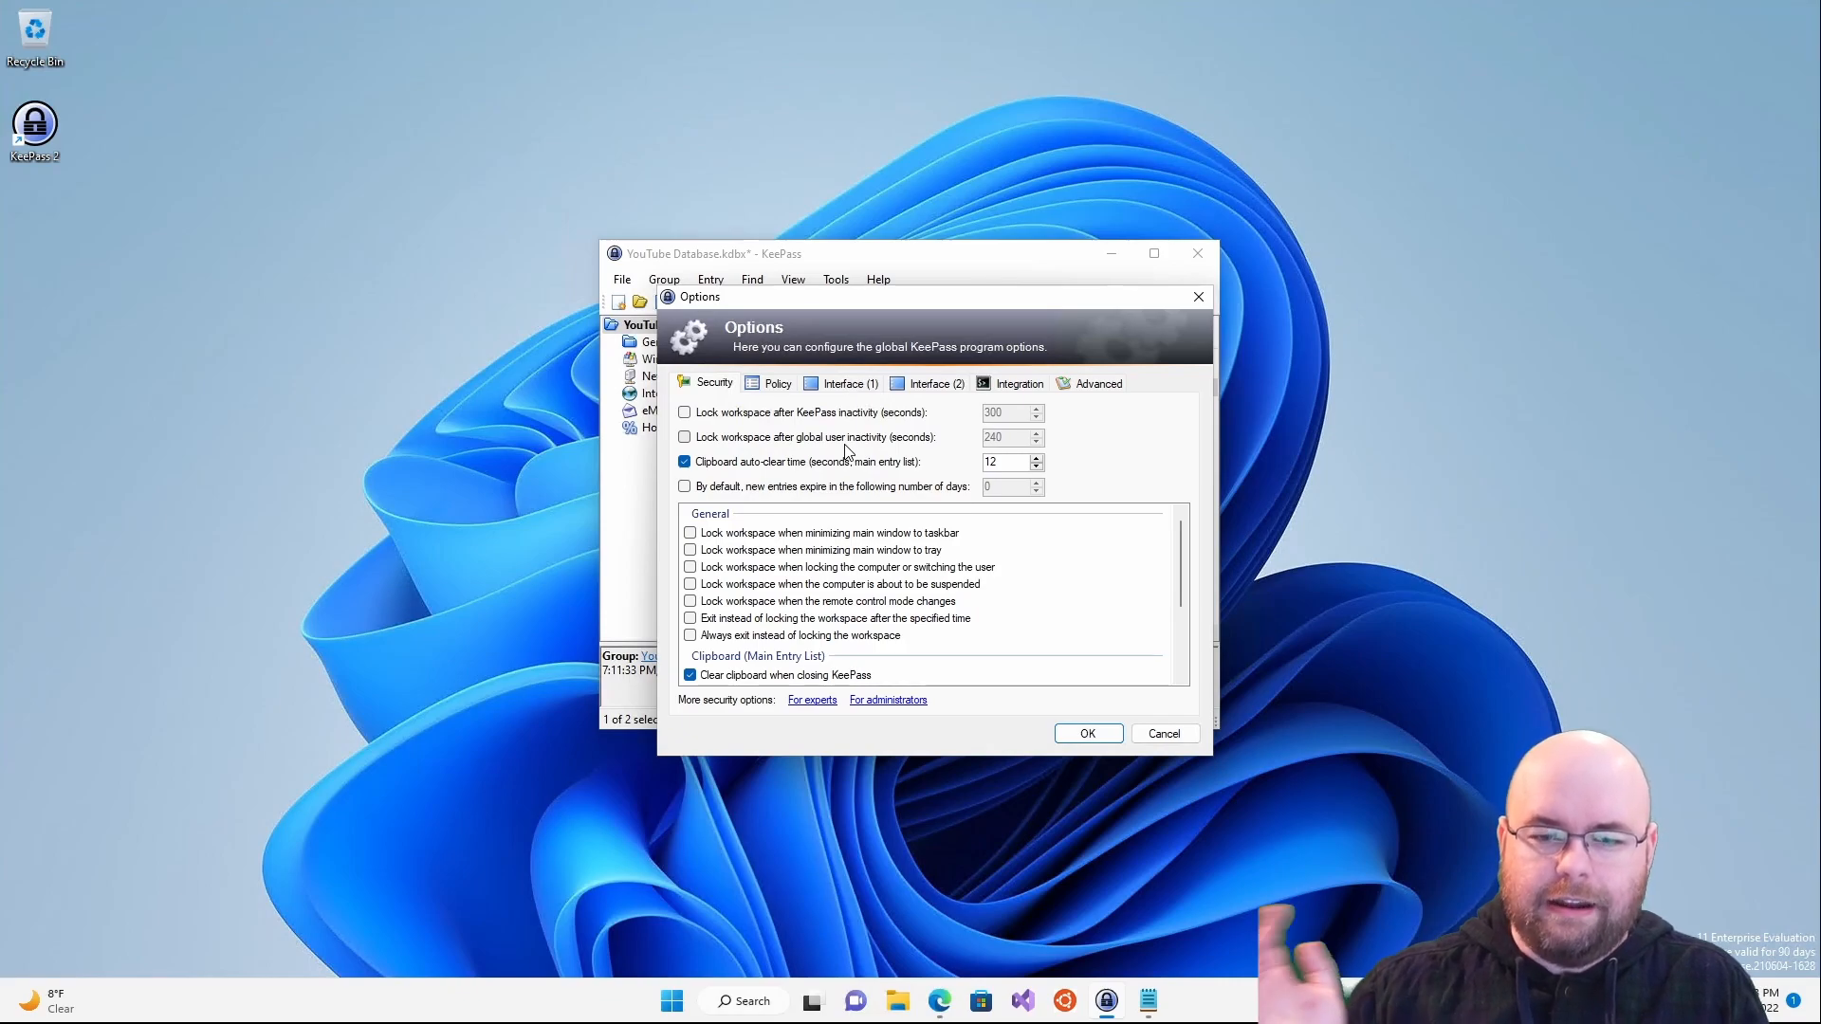
- Look over the Security and Policy settings, then return to the Interface tab
mouse_move(831, 468)
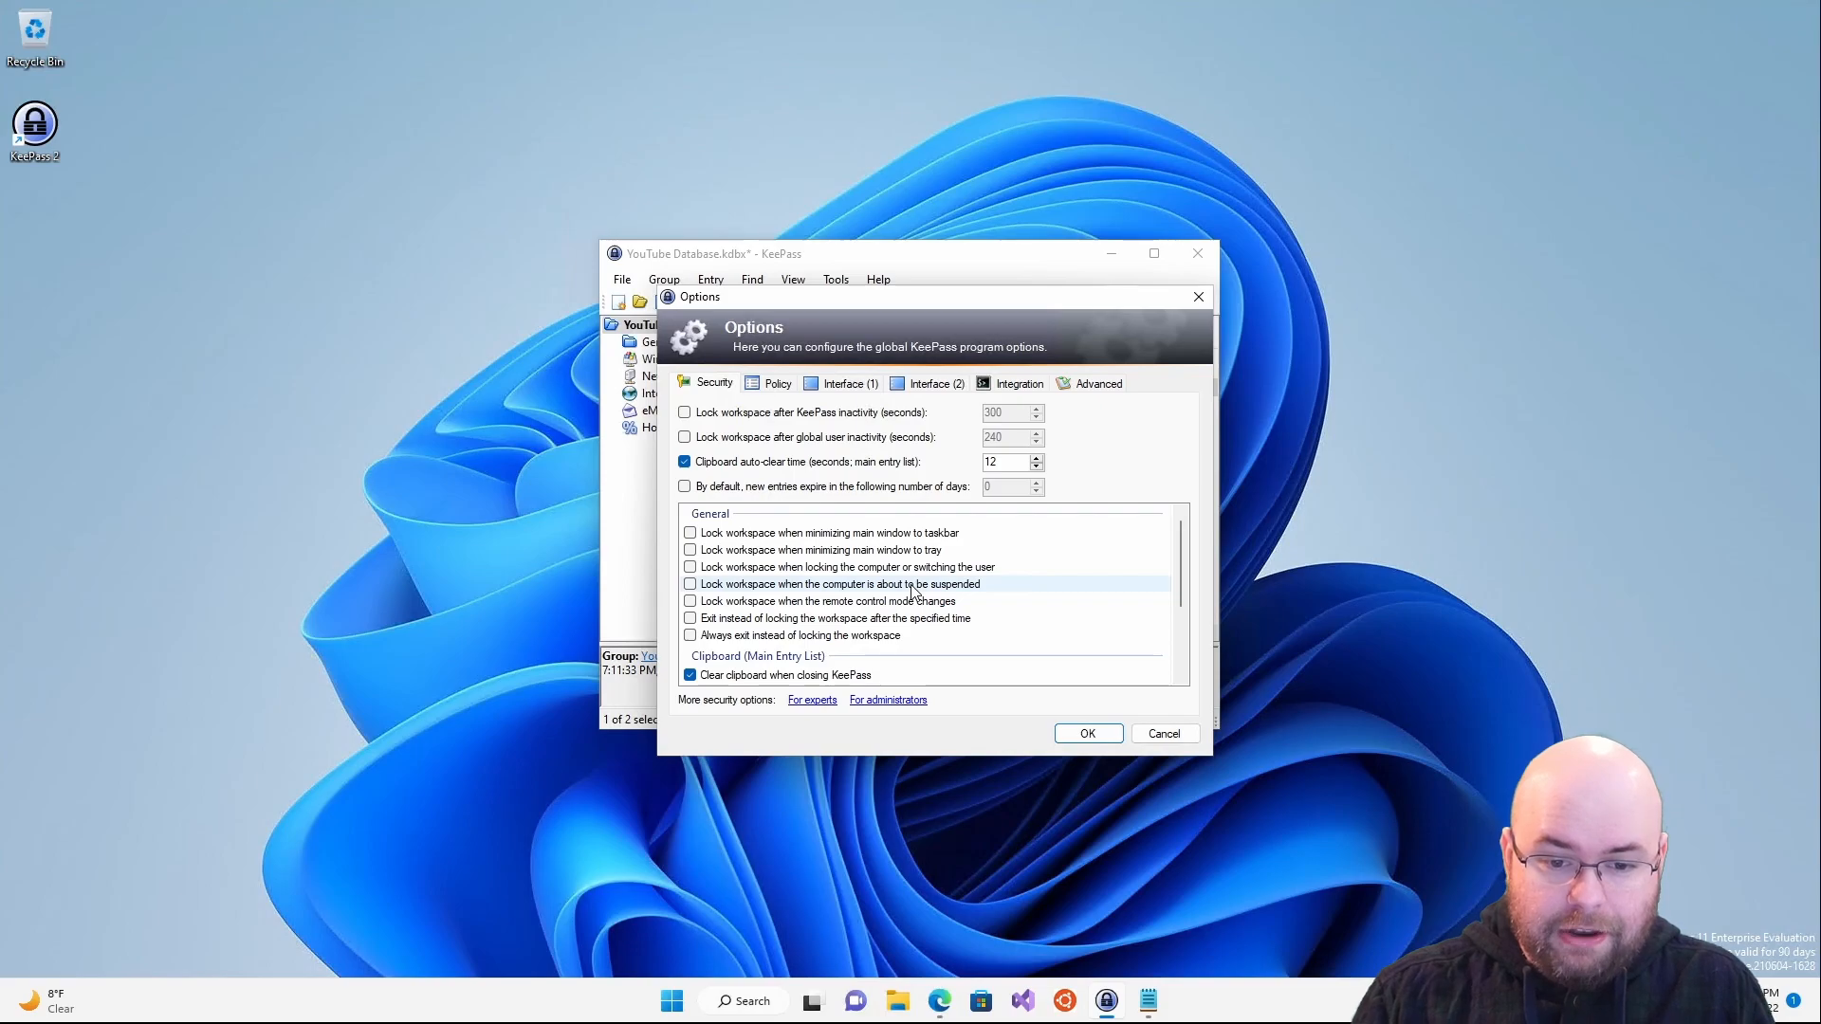
scroll(912, 641, "down", 1)
scroll(912, 642, "down", 2)
scroll(913, 643, "up", 4)
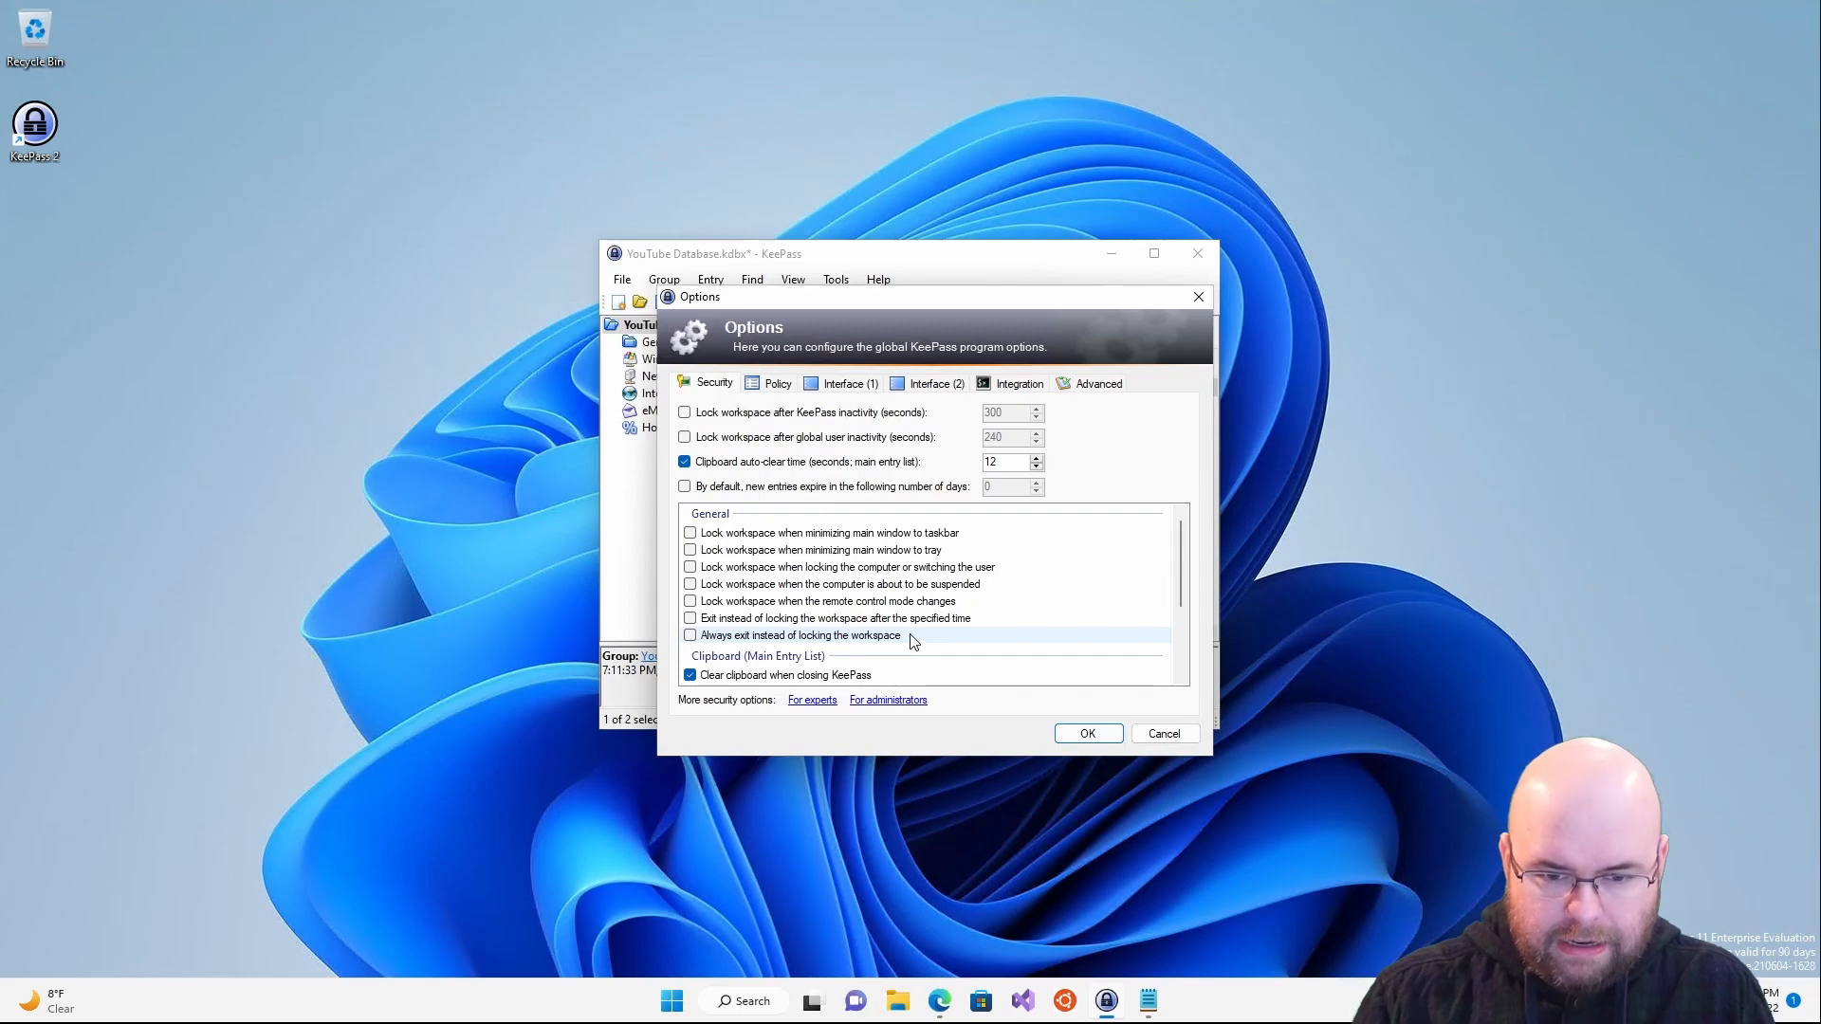
left_click(783, 387)
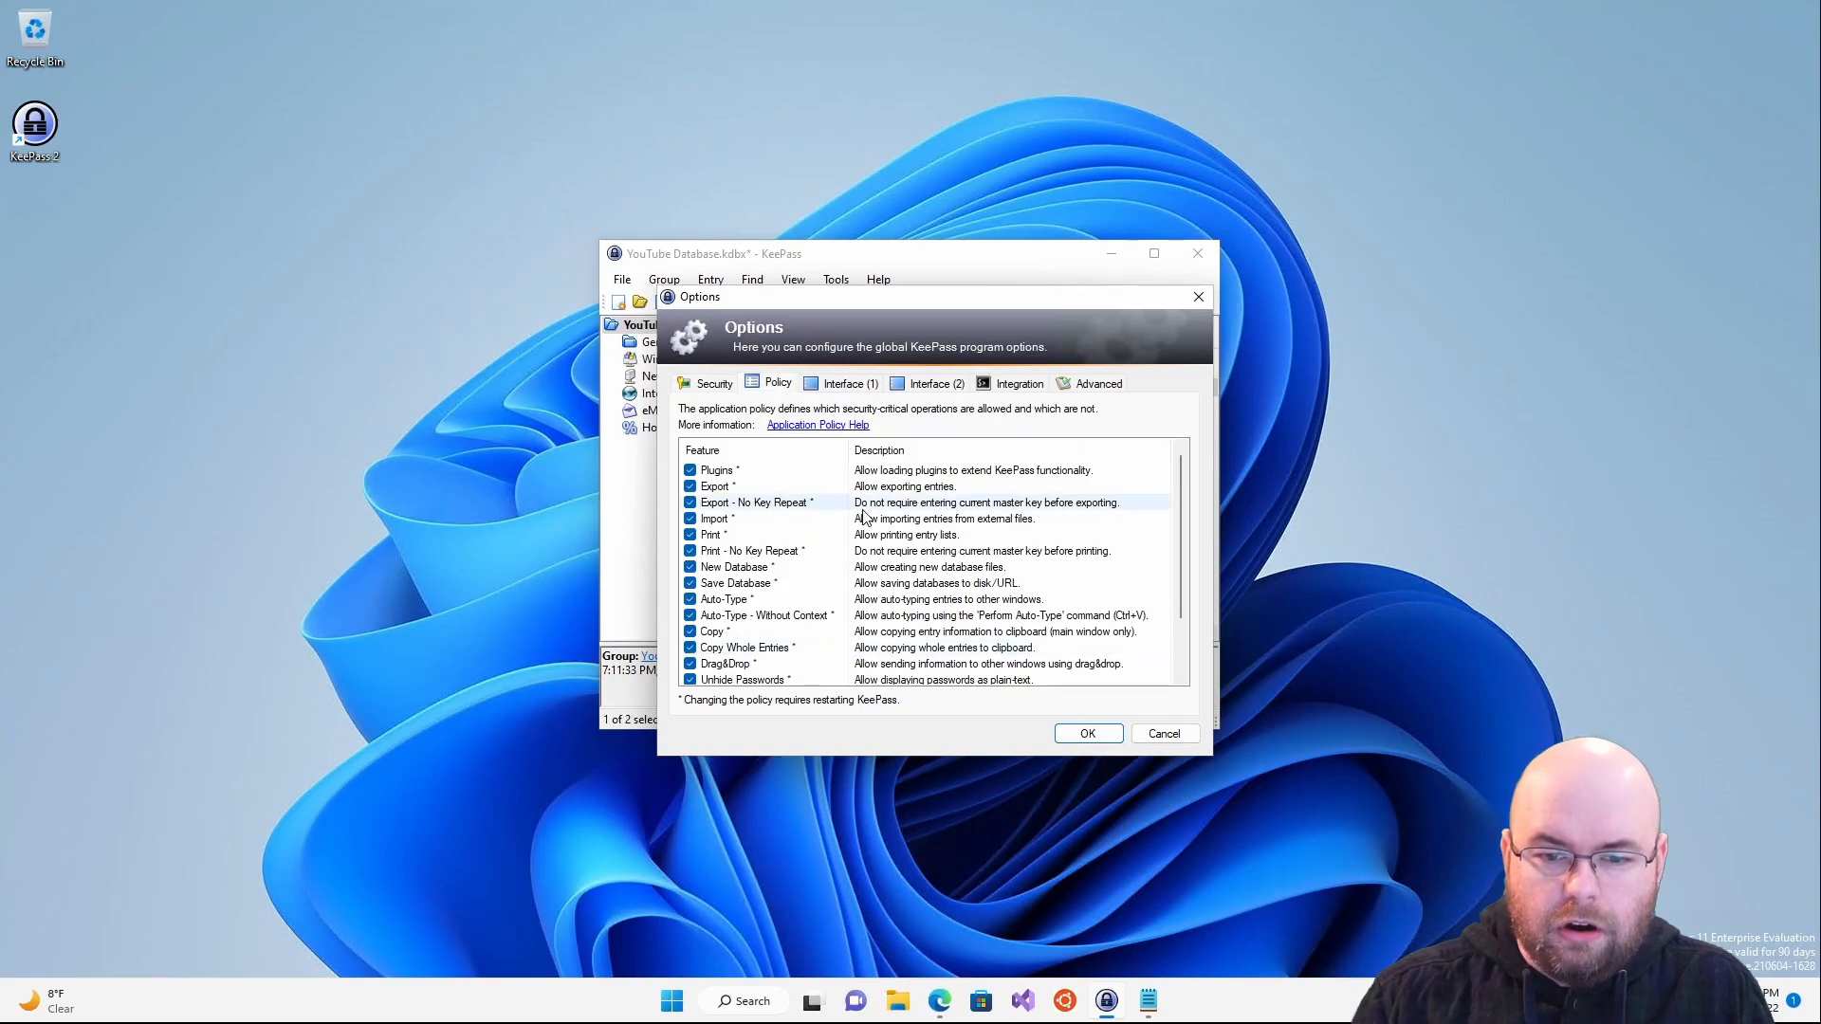
scroll(863, 515, "down", 2)
scroll(863, 515, "up", 2)
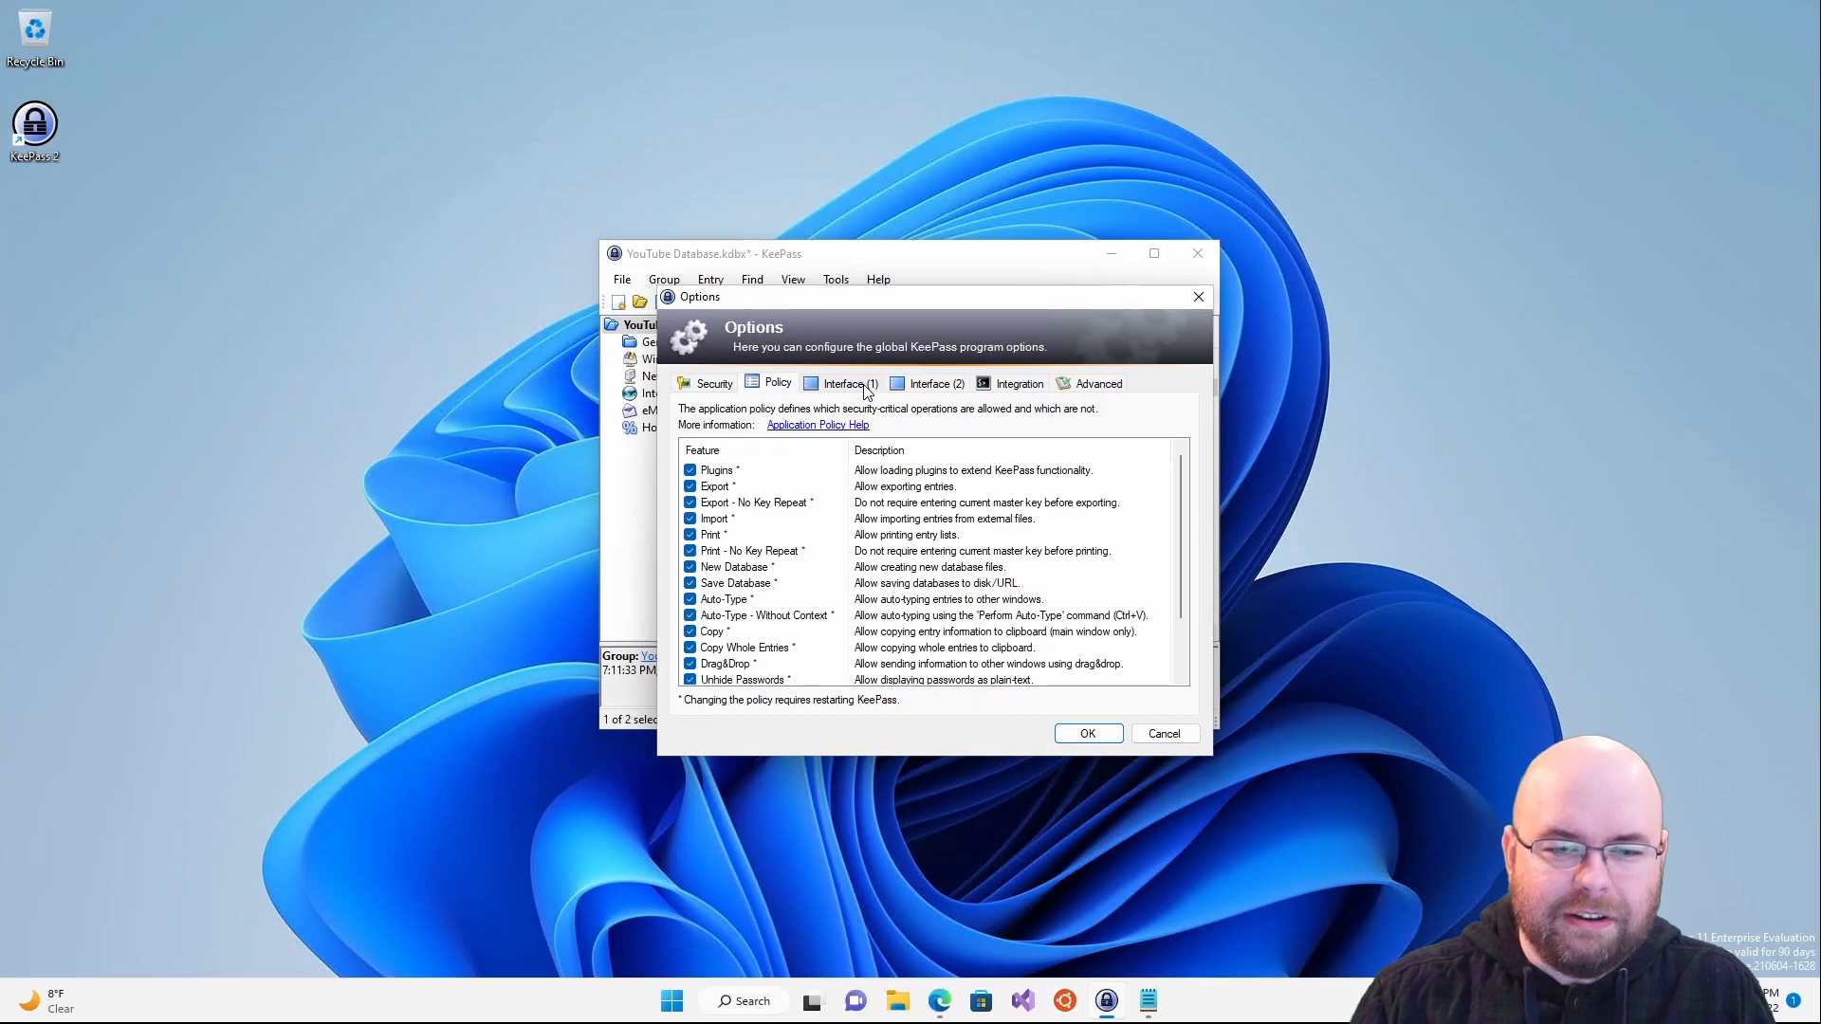
left_click(865, 391)
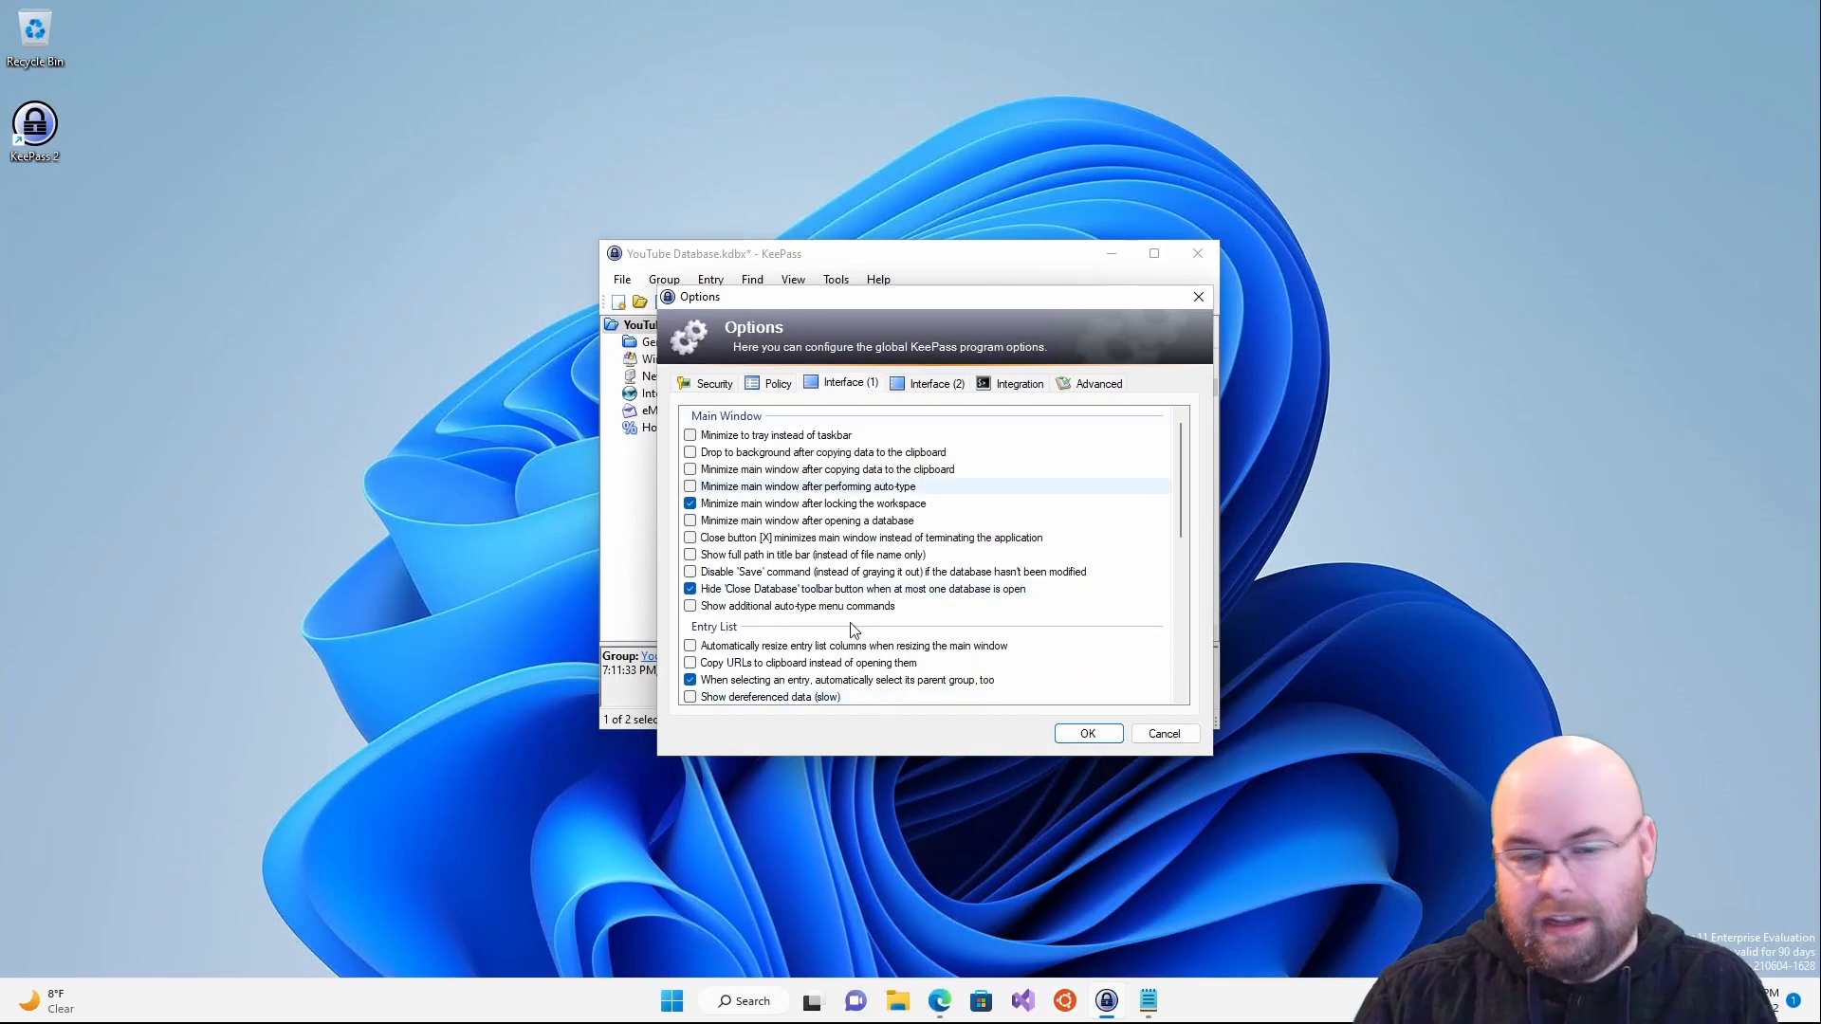
- Enable 'Minimize to tray instead of taskbar', apply, and test minimizing and restoring with Ctrl+Alt+K
left_click(689, 438)
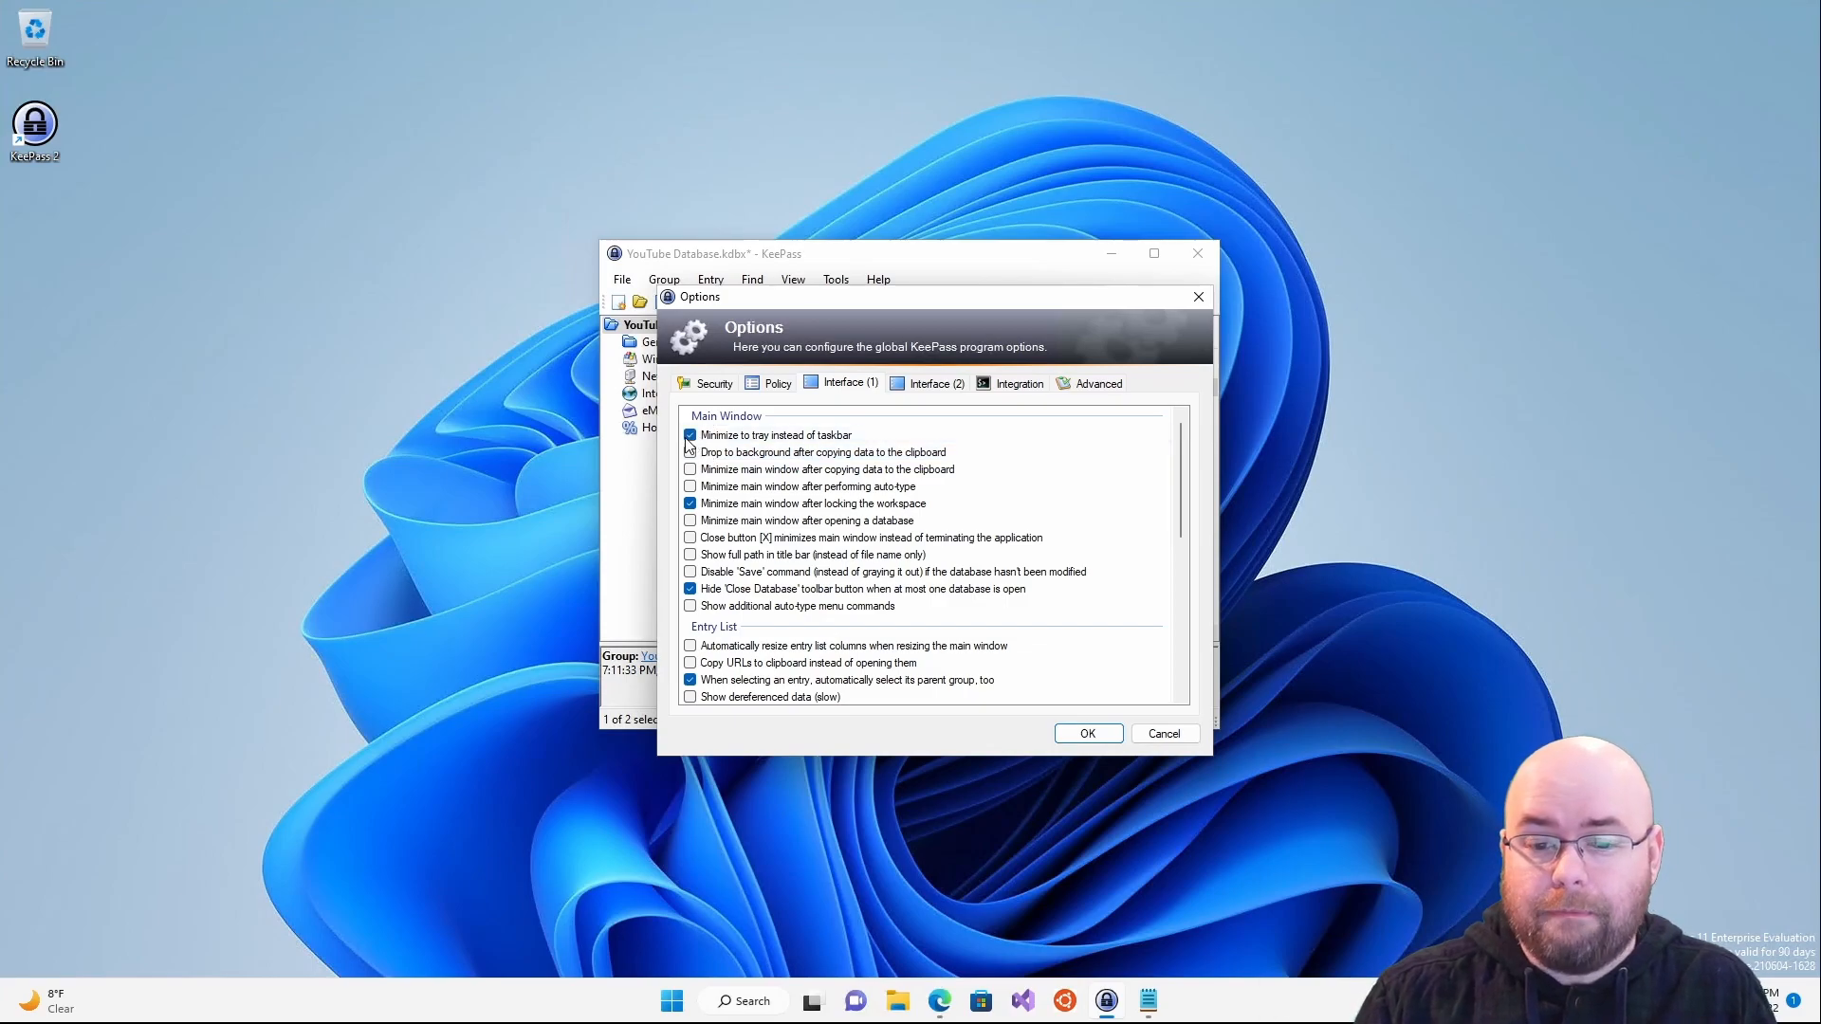
left_click(1088, 733)
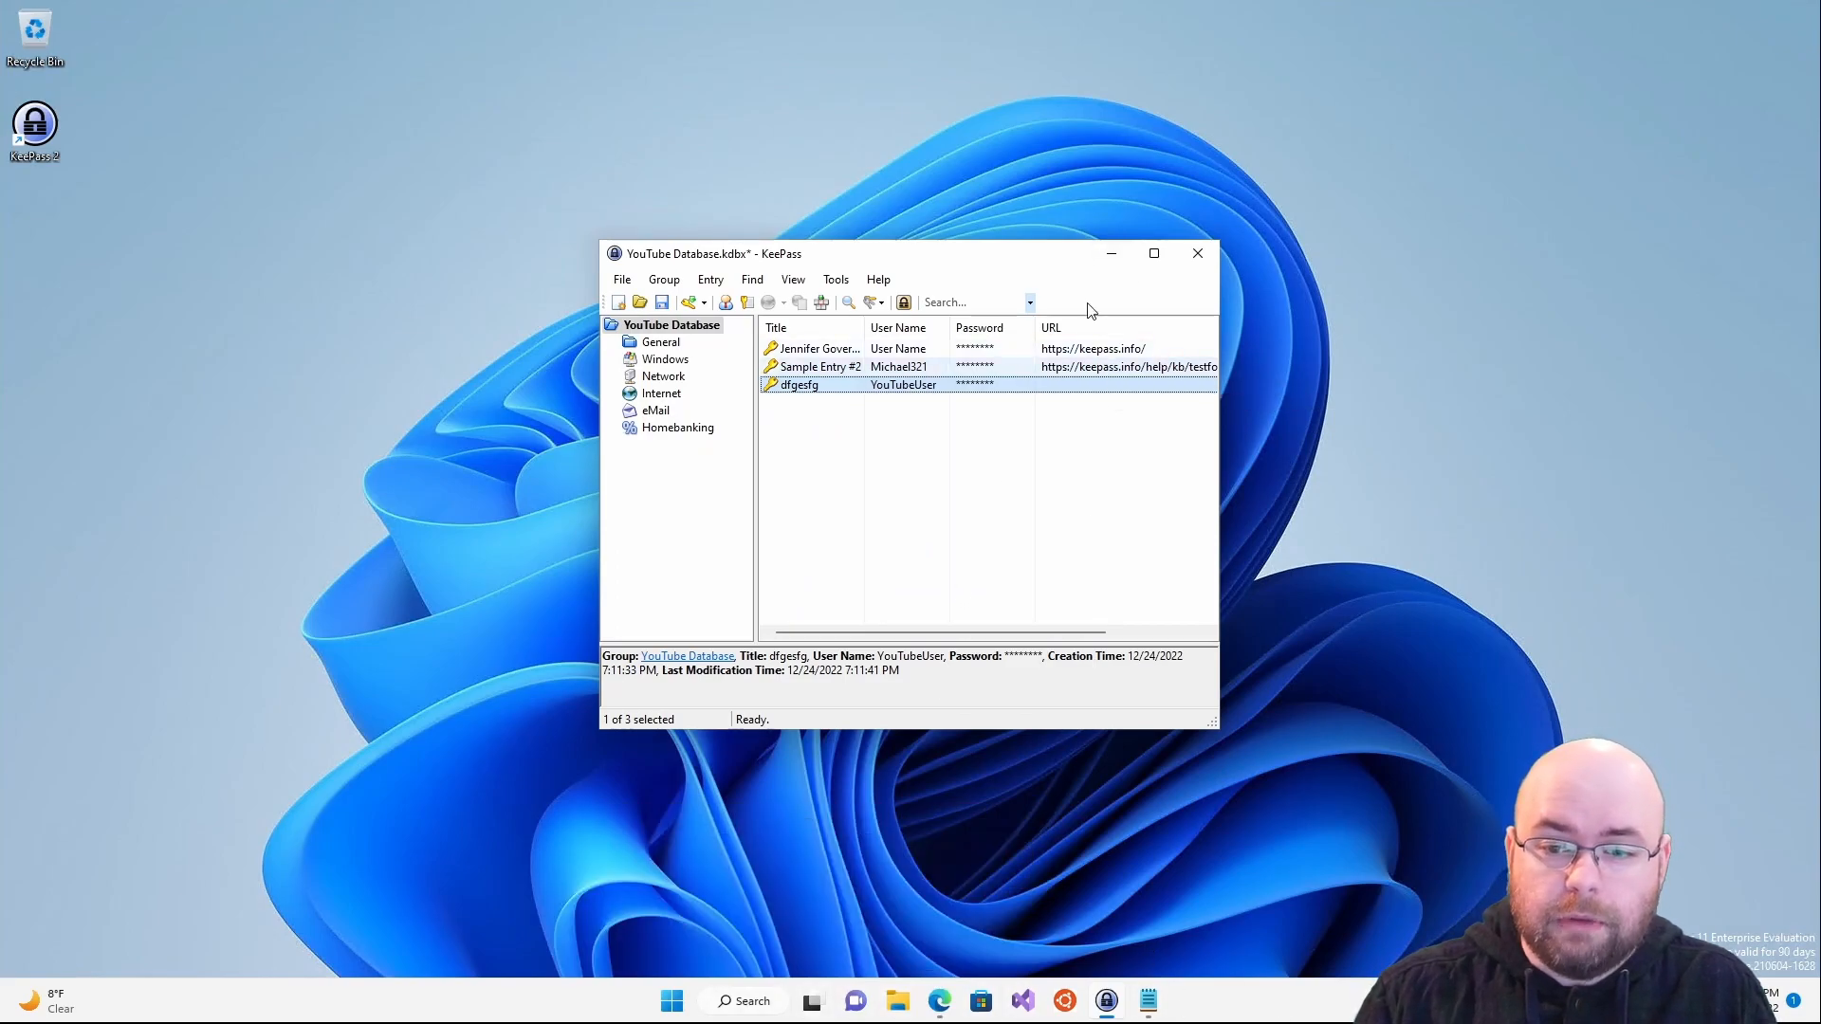
left_click(1112, 254)
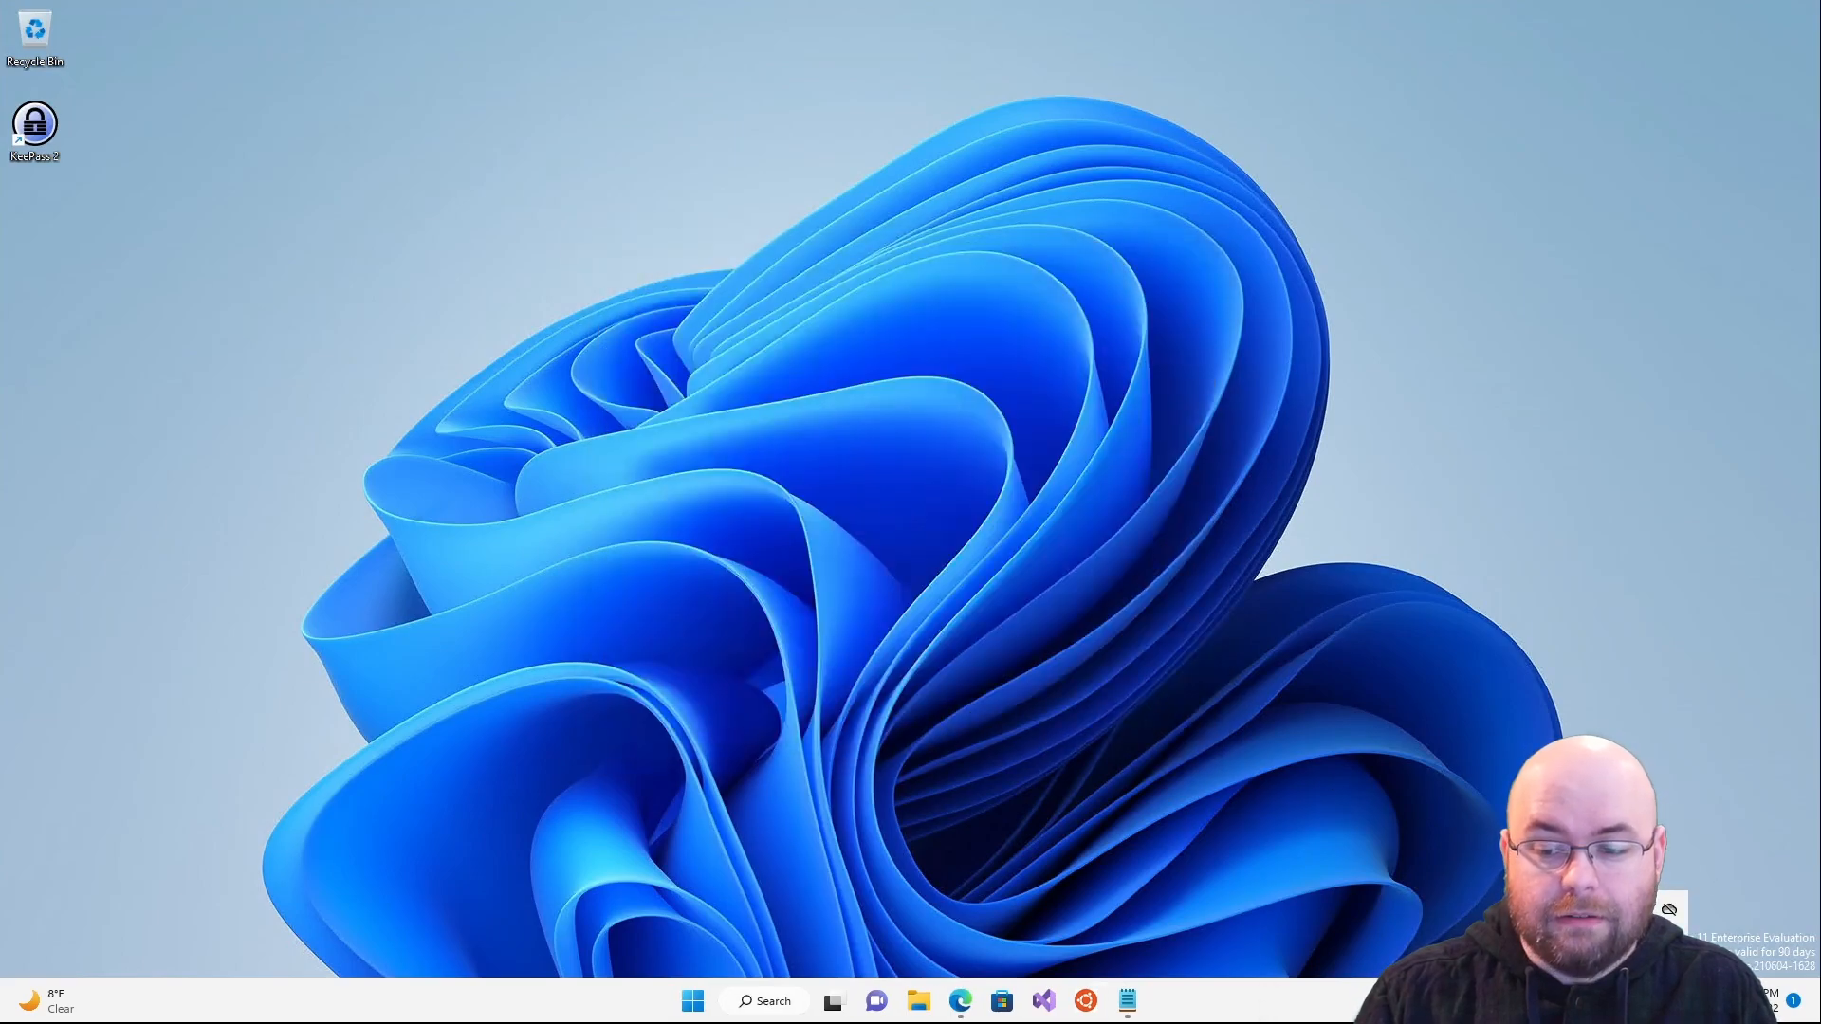
key("ctrl+alt+k")
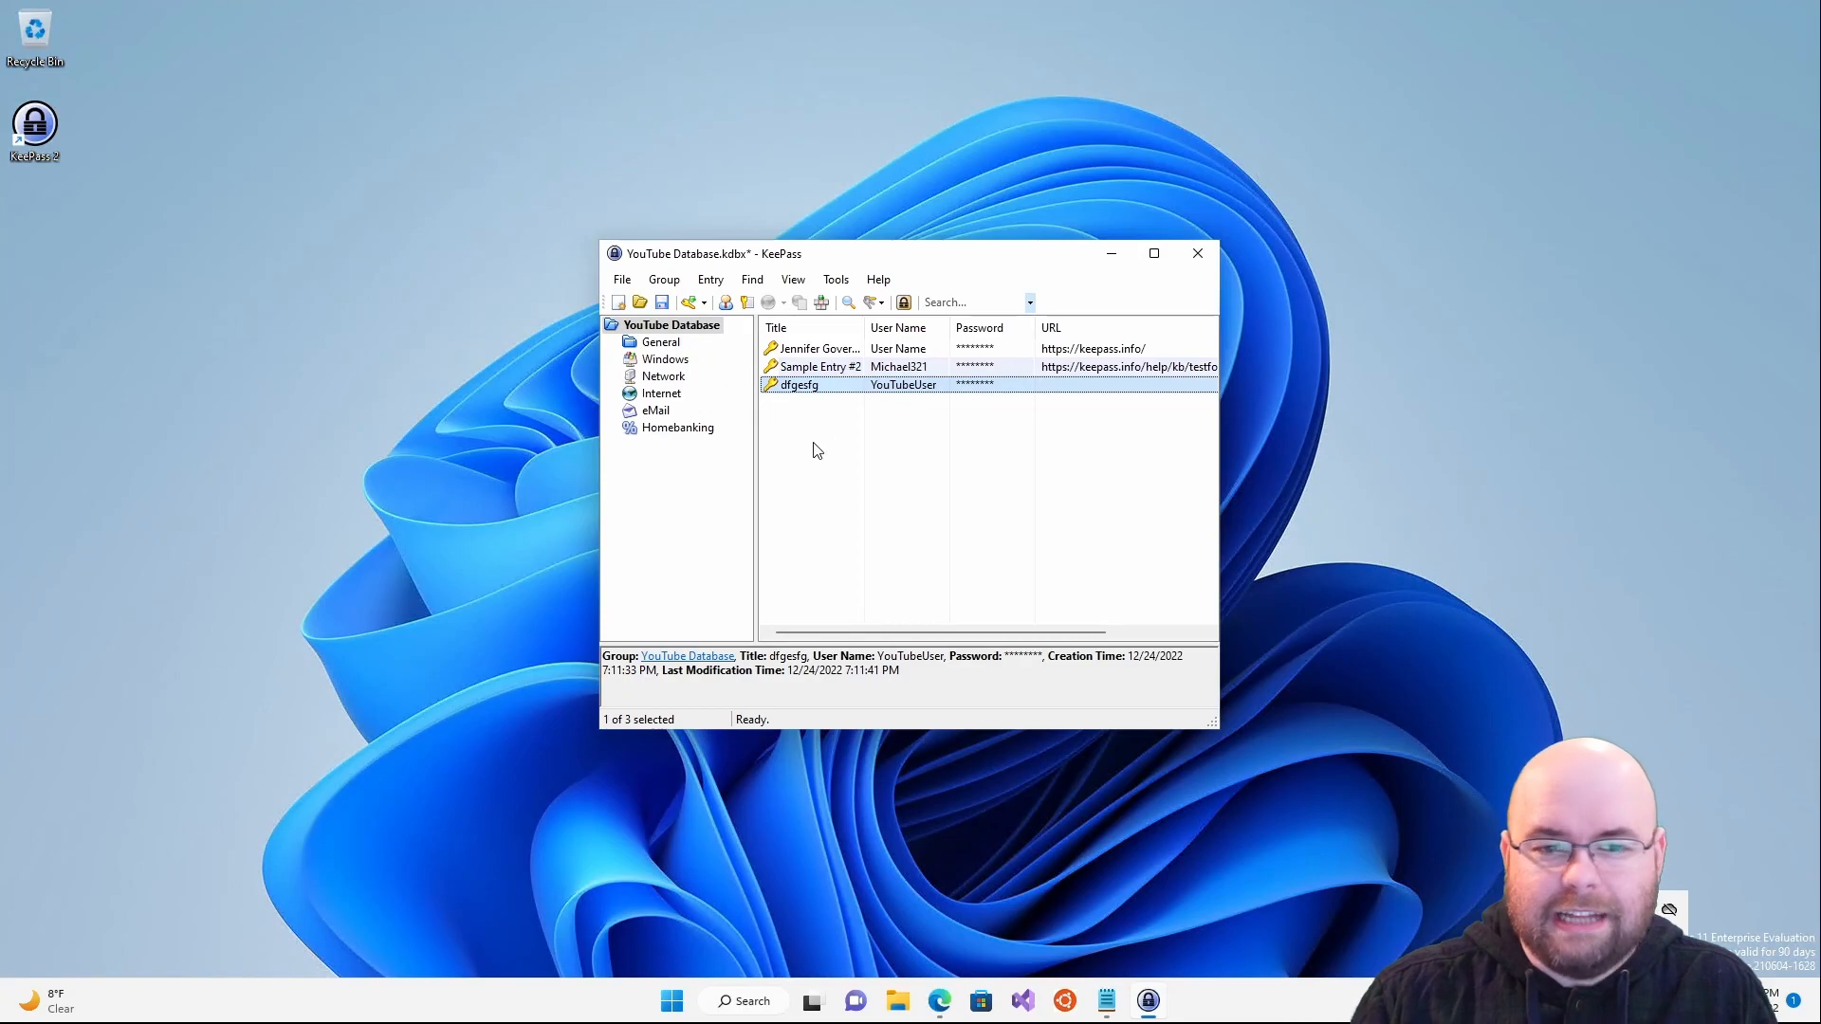
- Reopen Options, set the close button to minimize instead of exiting, and scroll through Interface (1)
left_click(838, 472)
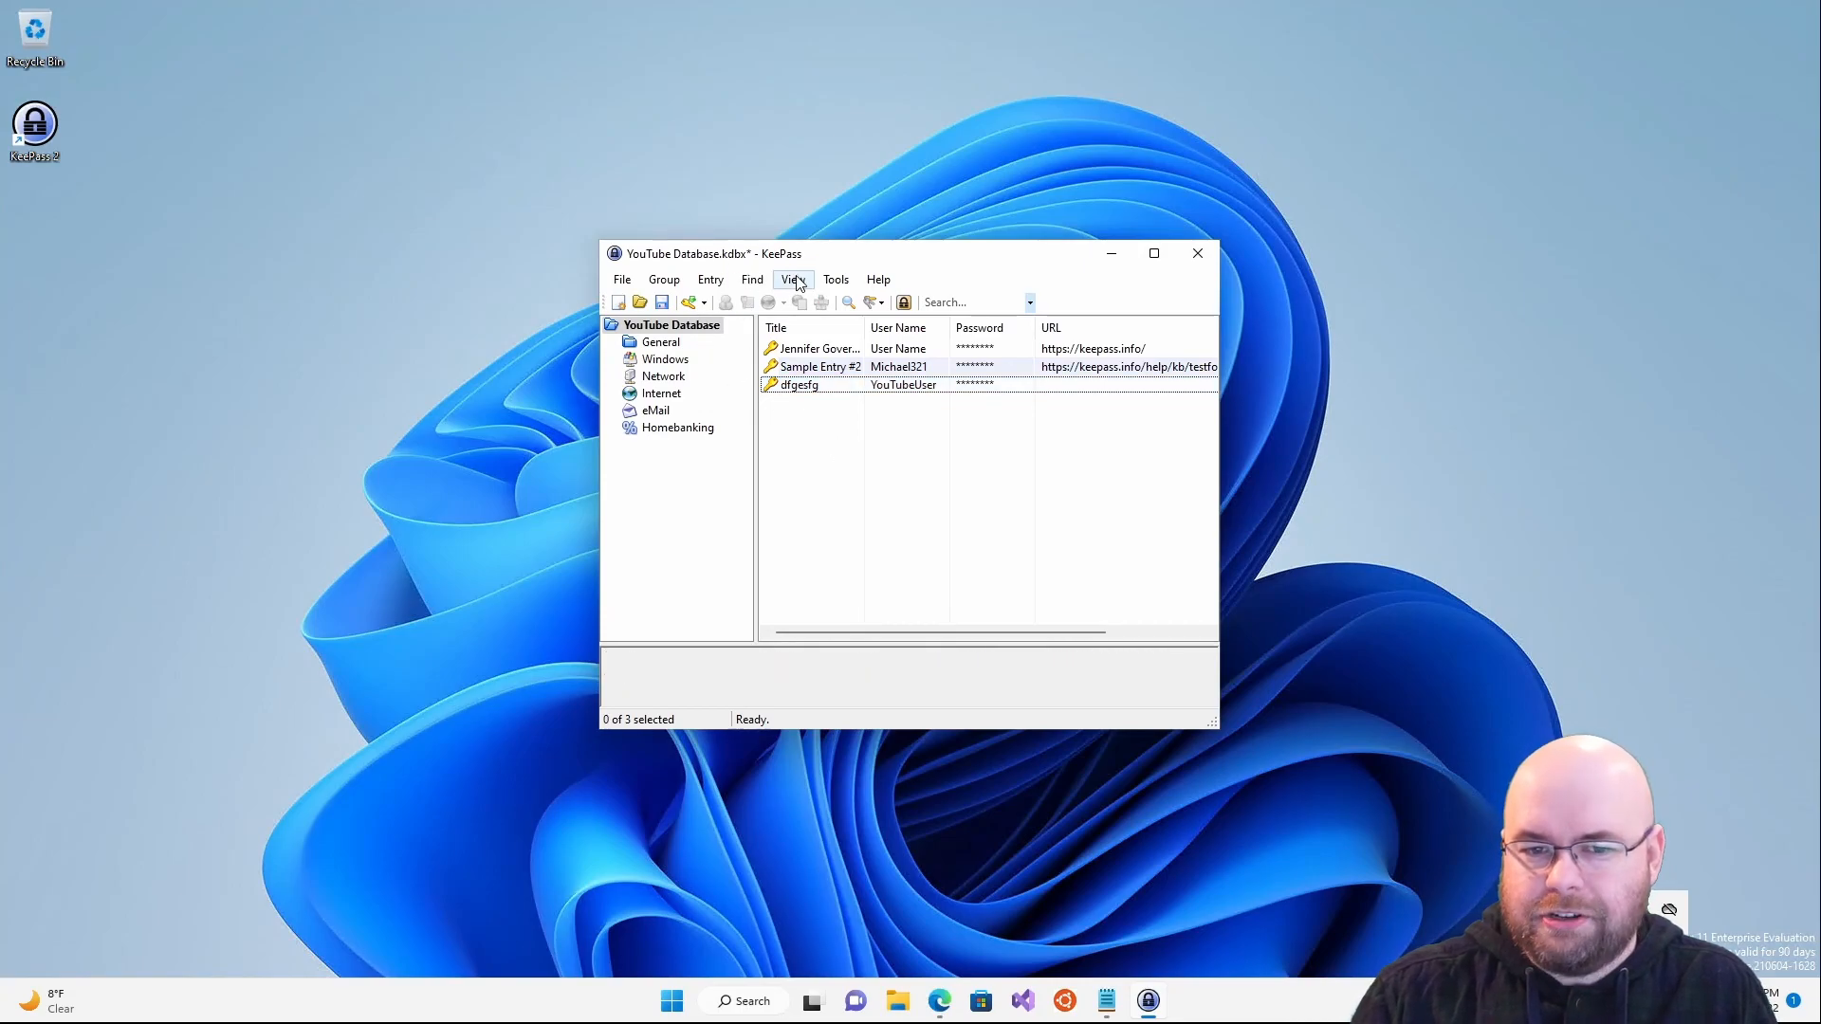
left_click(835, 279)
left_click(882, 464)
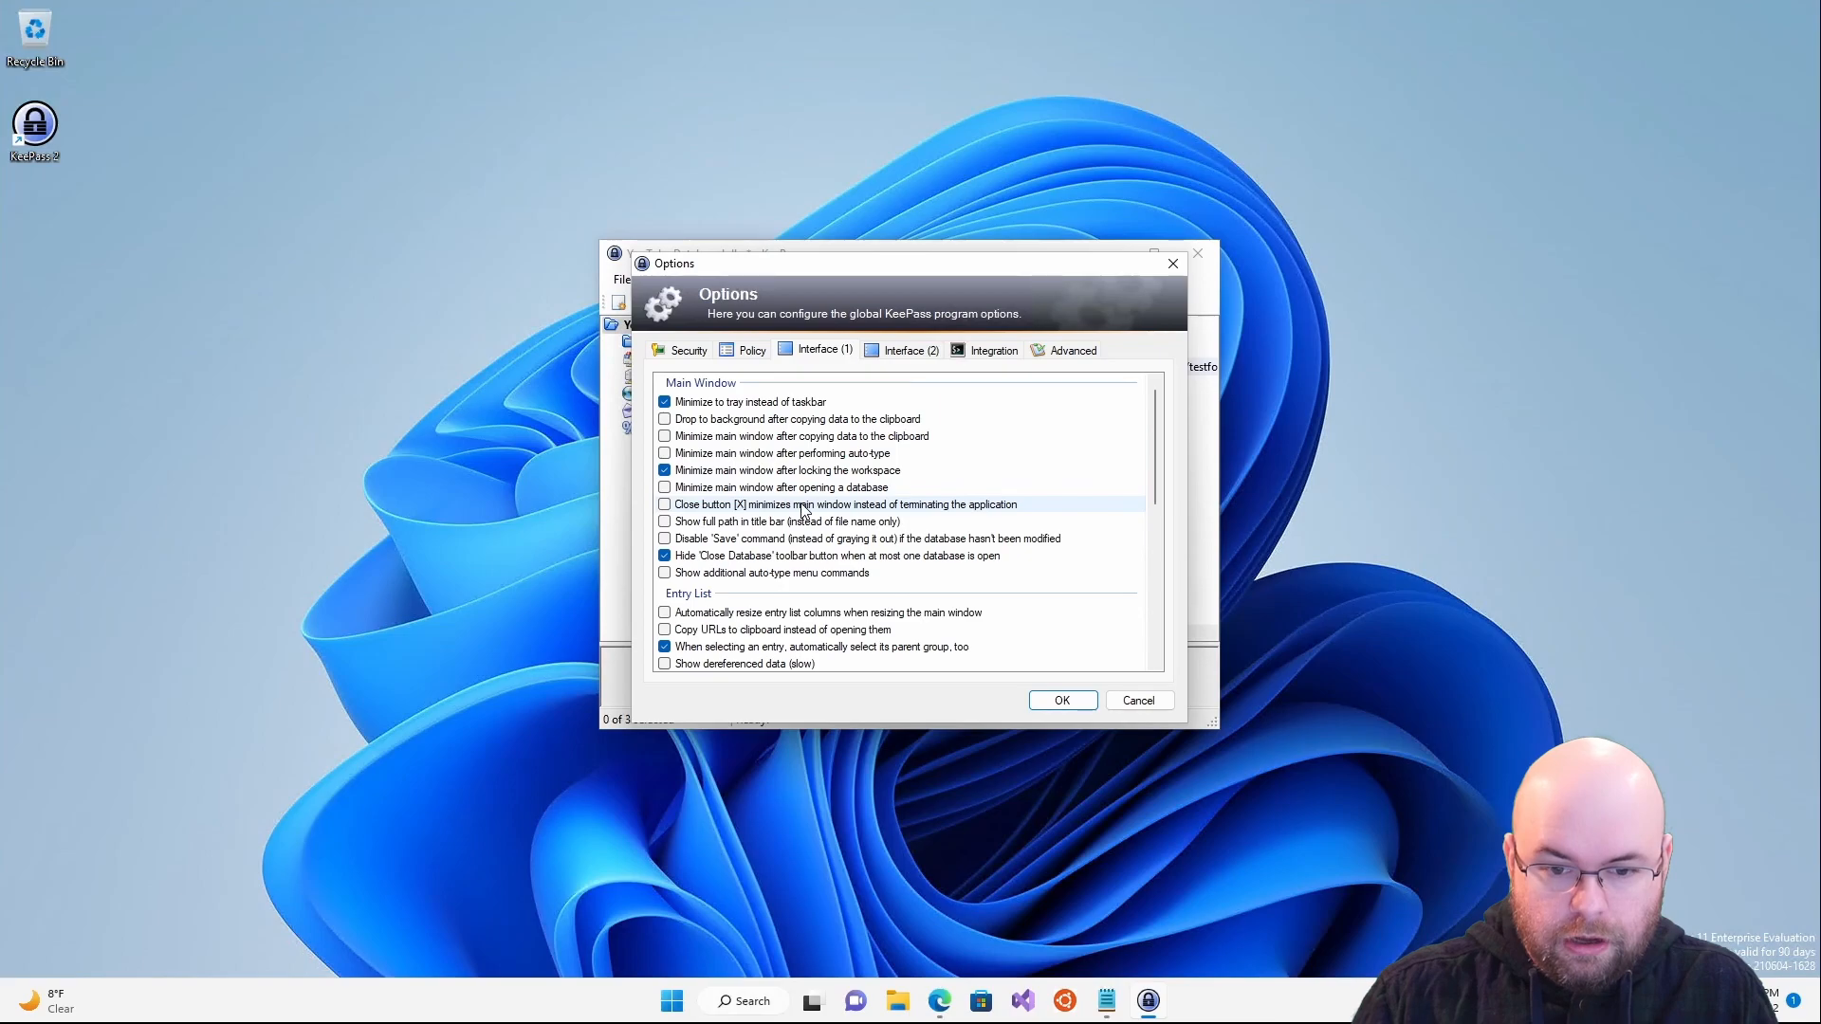
left_click(667, 507)
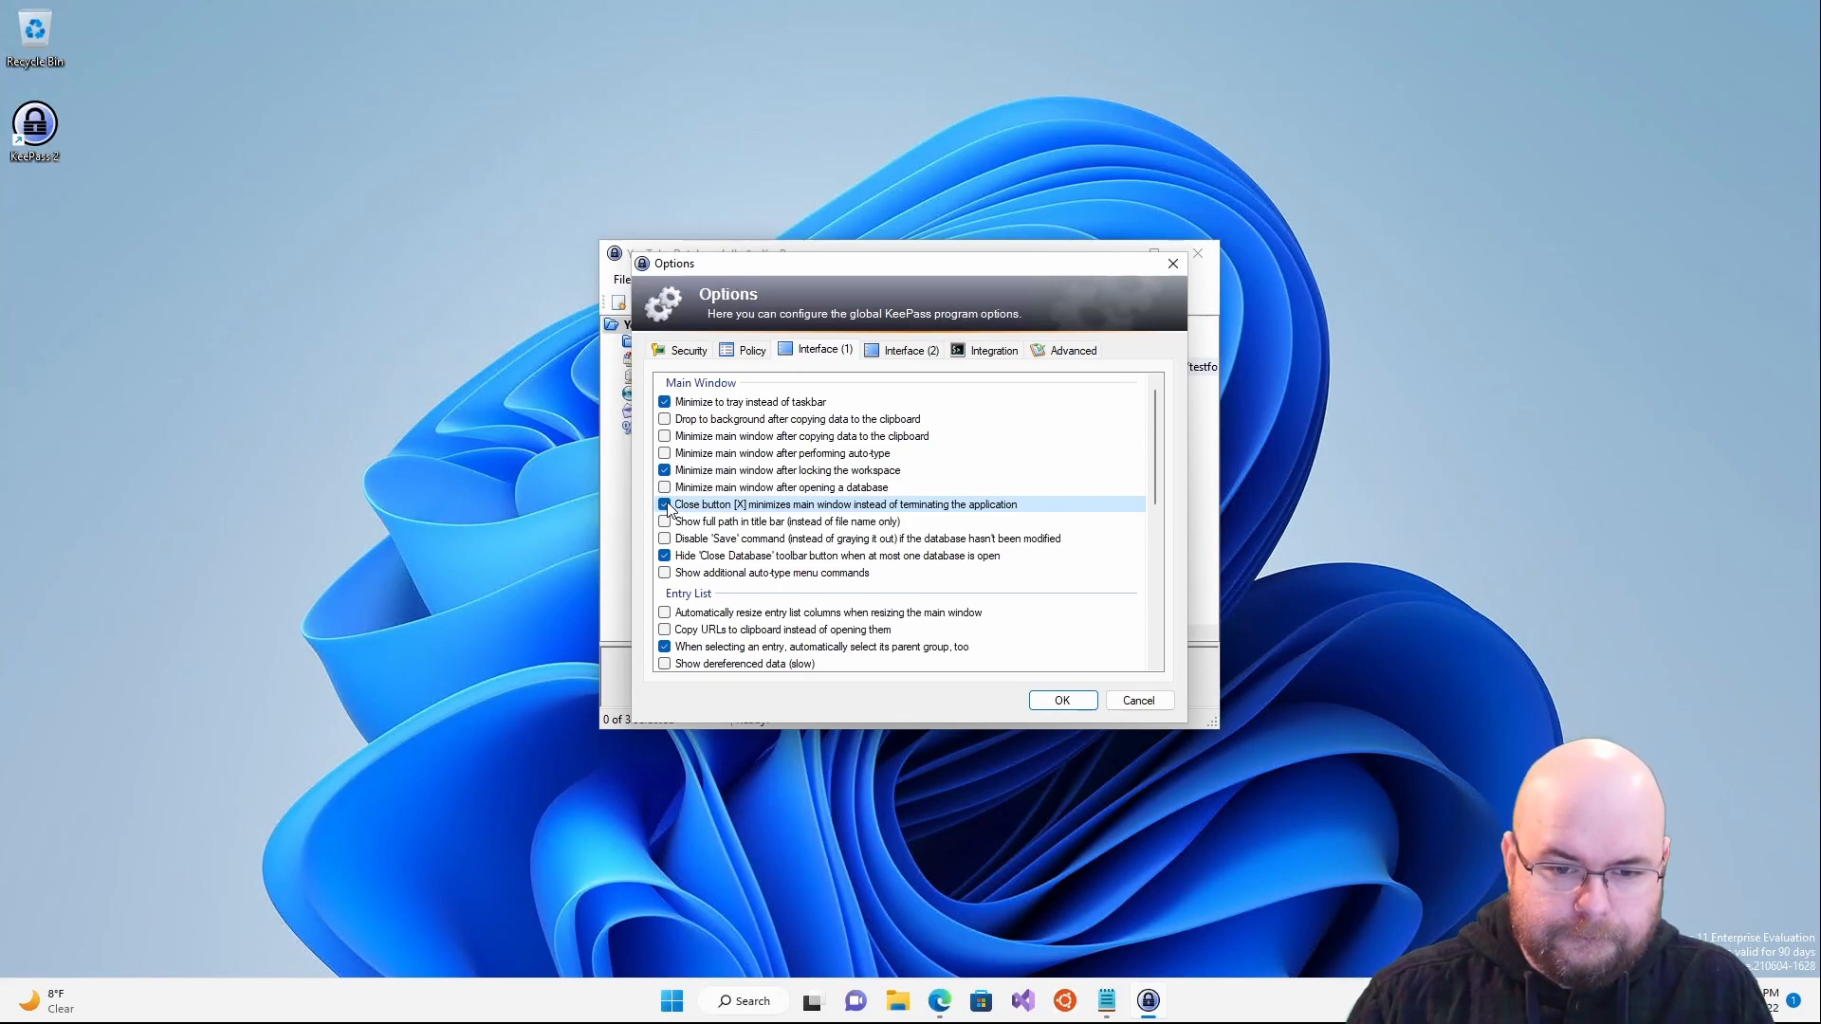
scroll(666, 510, "down", 4)
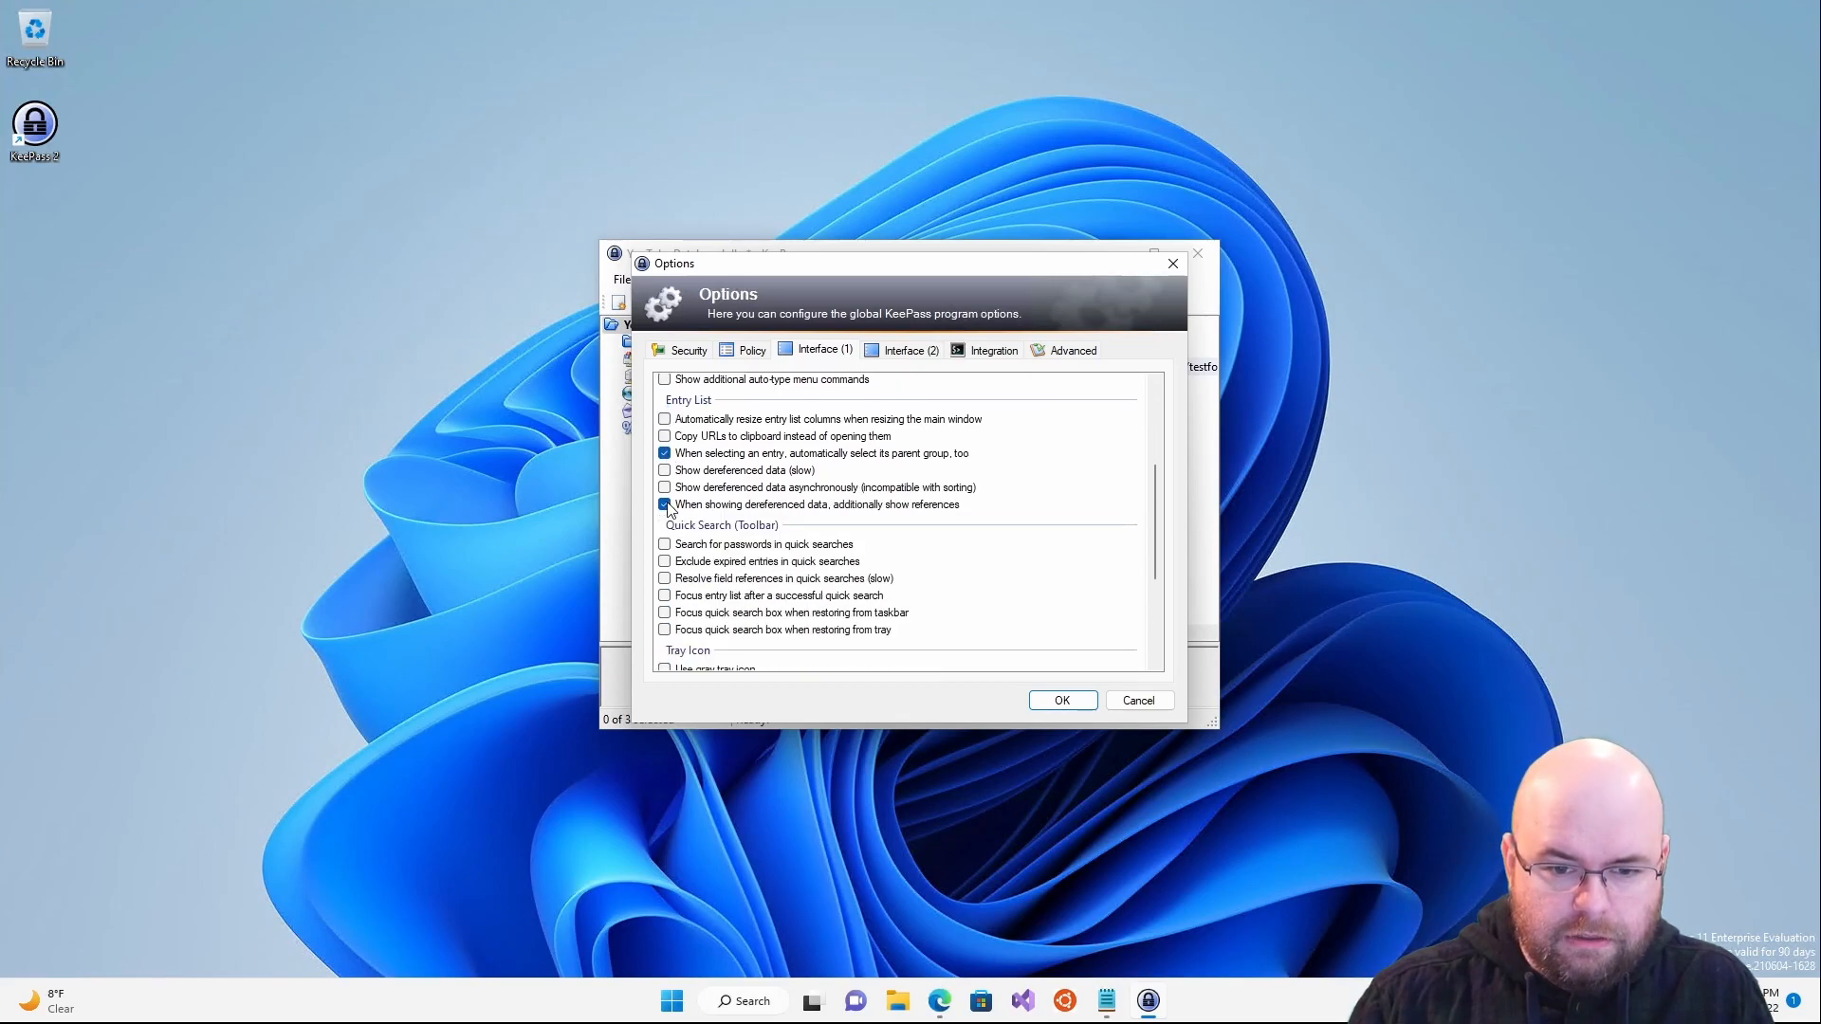
scroll(667, 509, "down", 3)
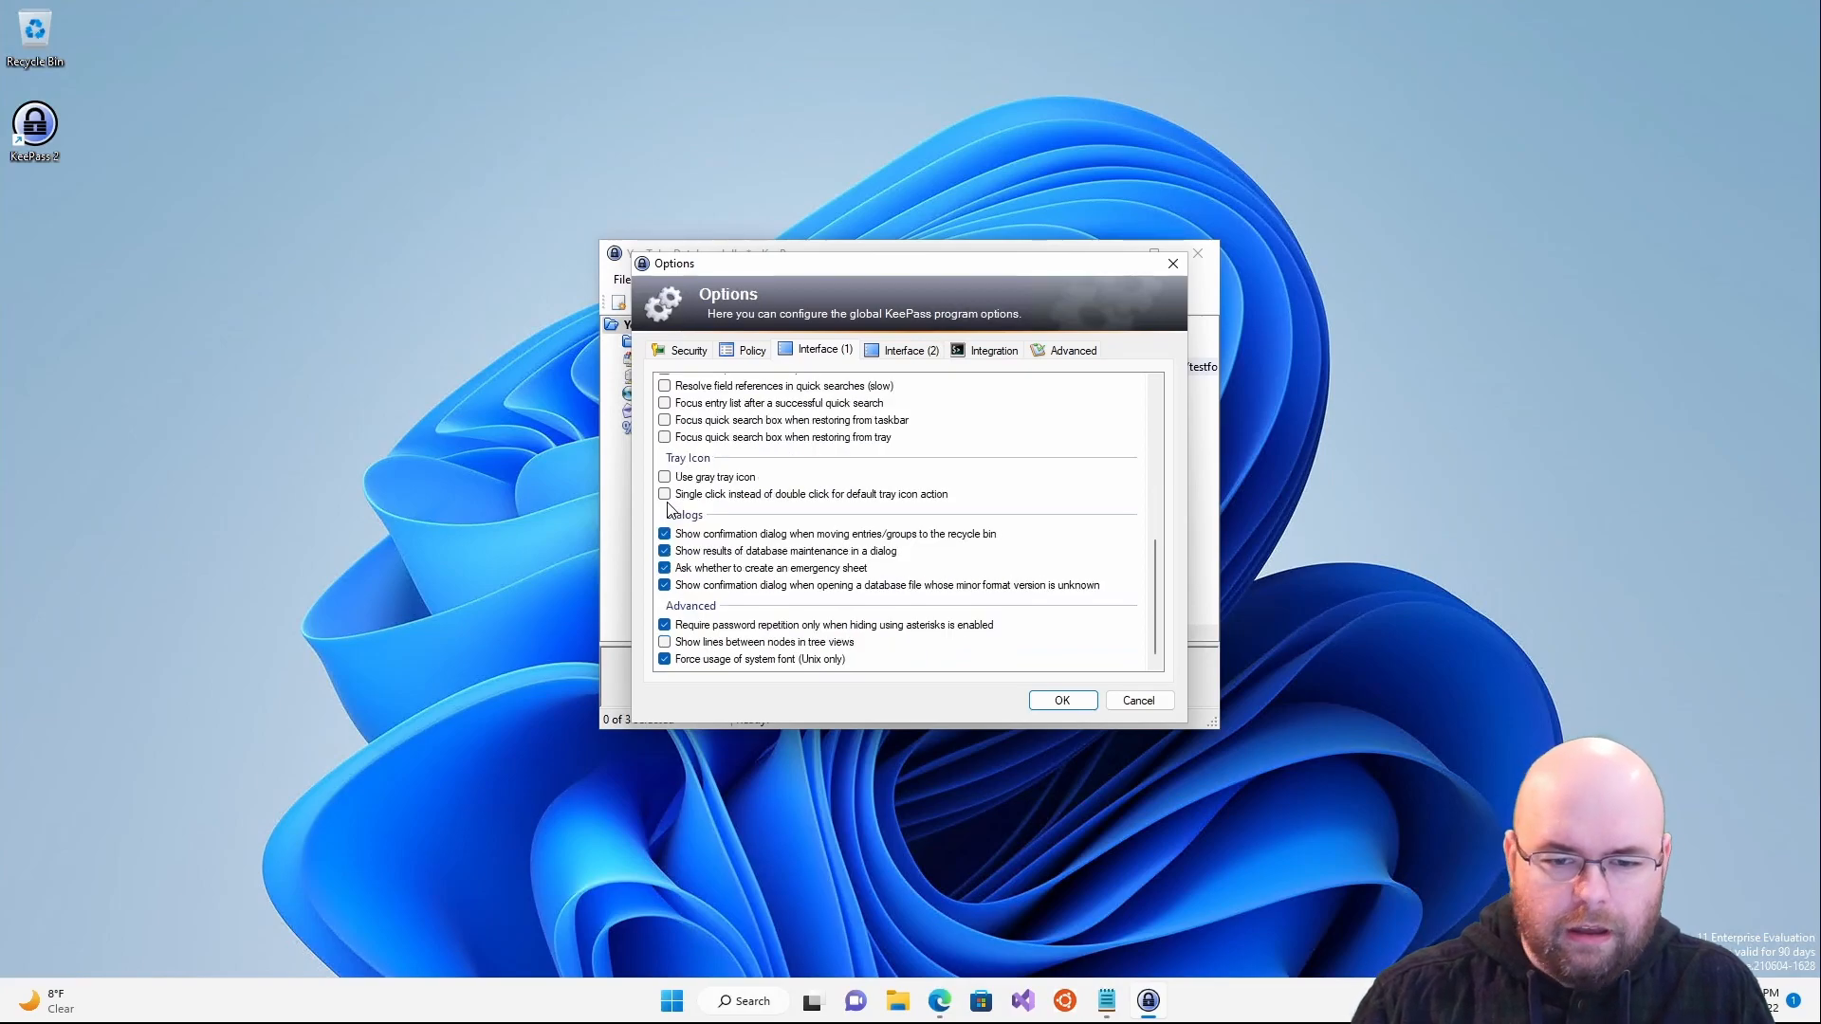
scroll(667, 509, "up", 7)
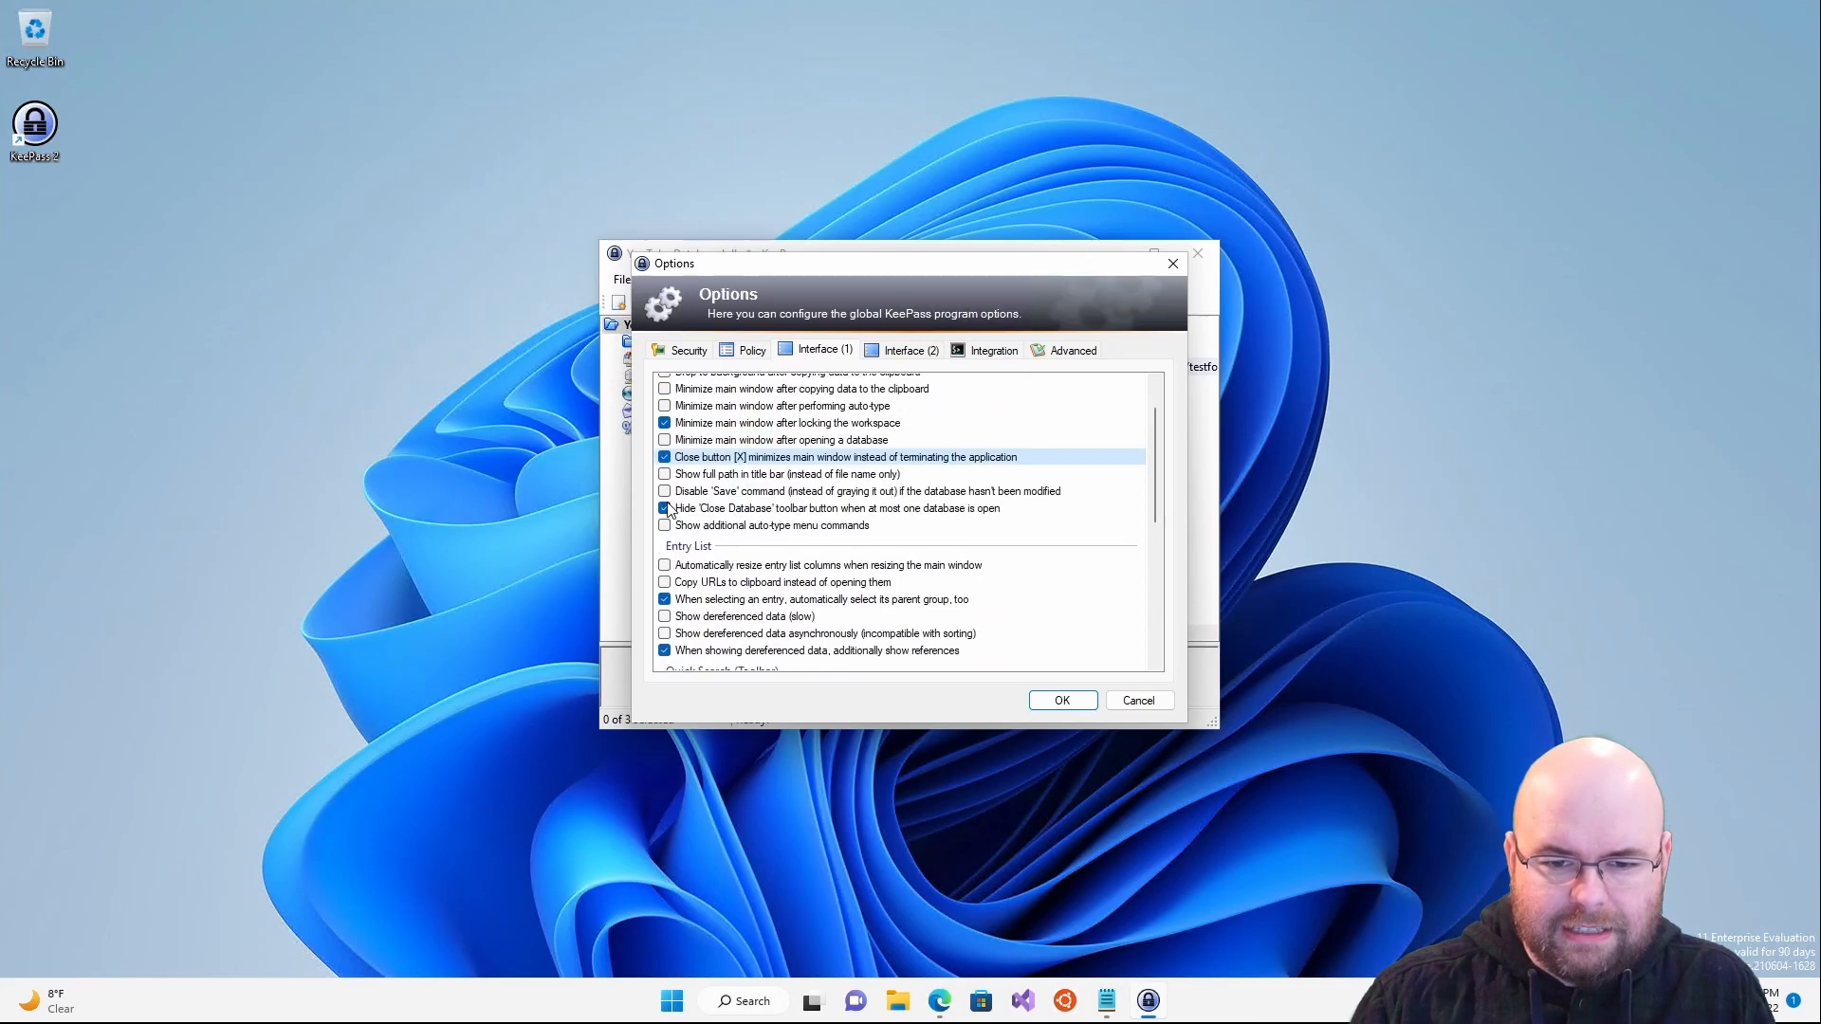
- Try the Gradient, Windows 10 and Windows 8.1 menu styles, revert to Automatic, and open dark-theme help
left_click(910, 351)
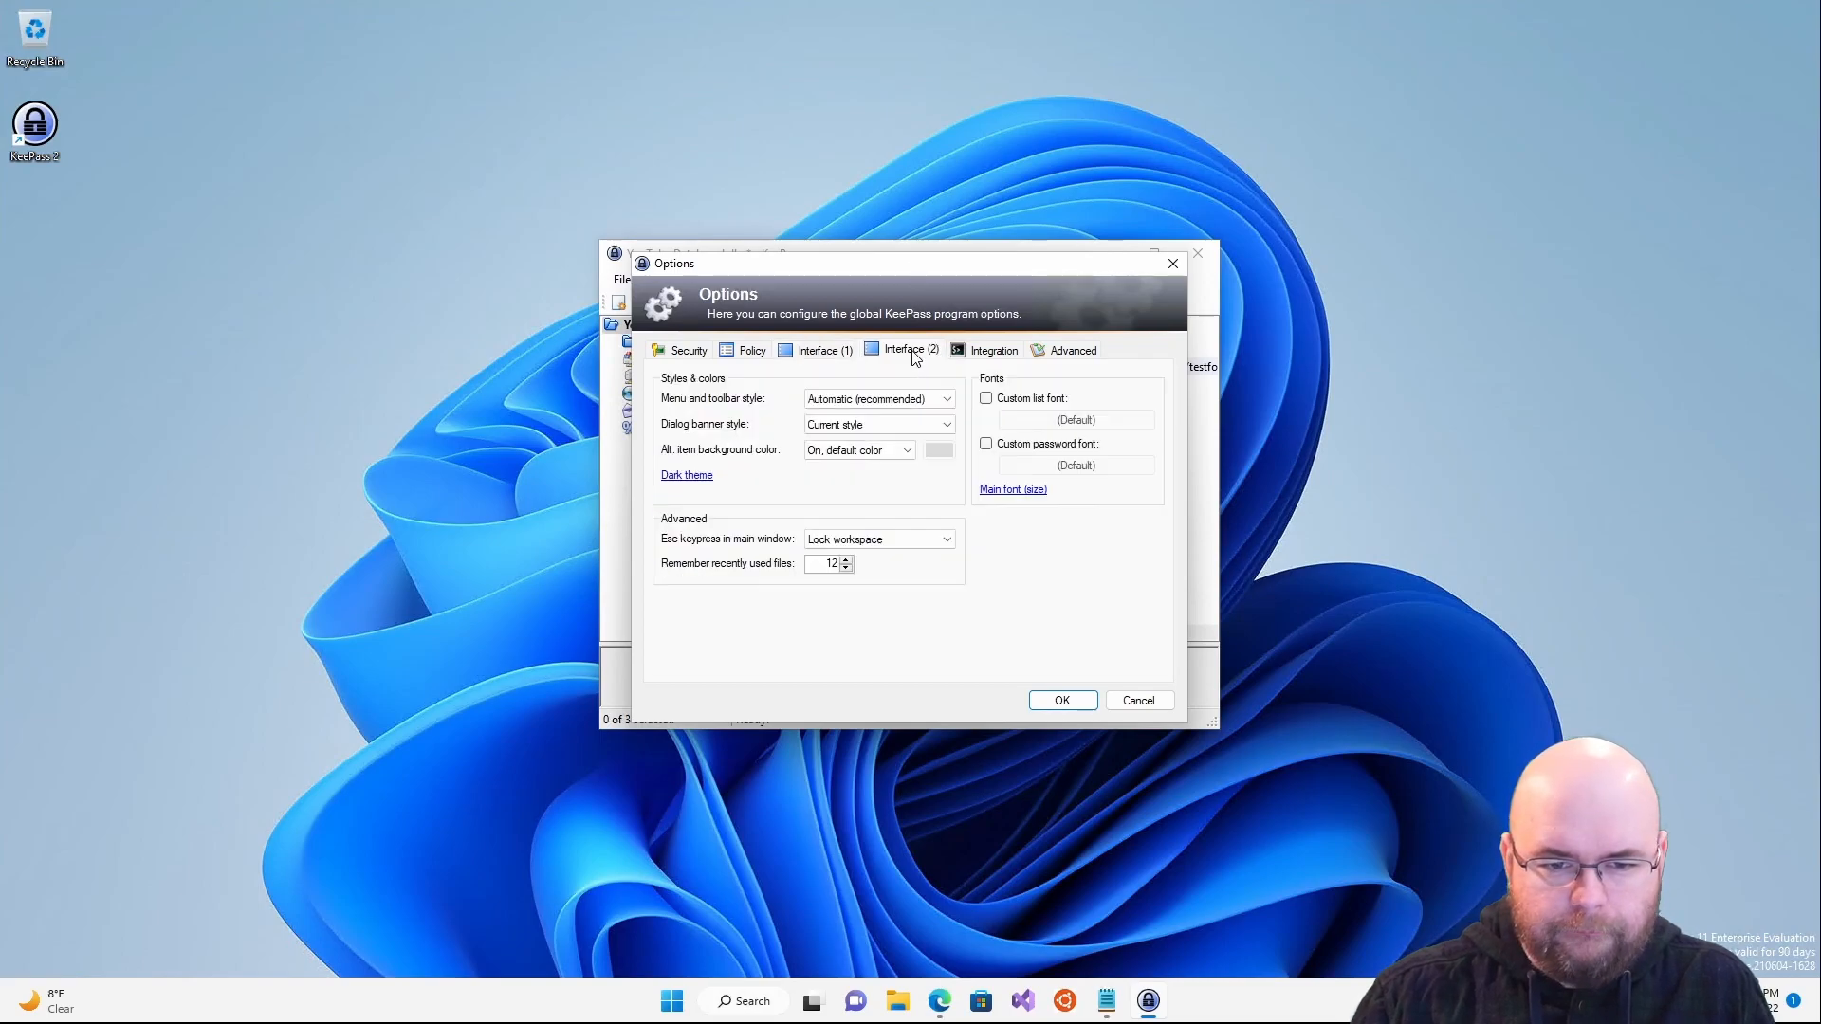
left_click(915, 399)
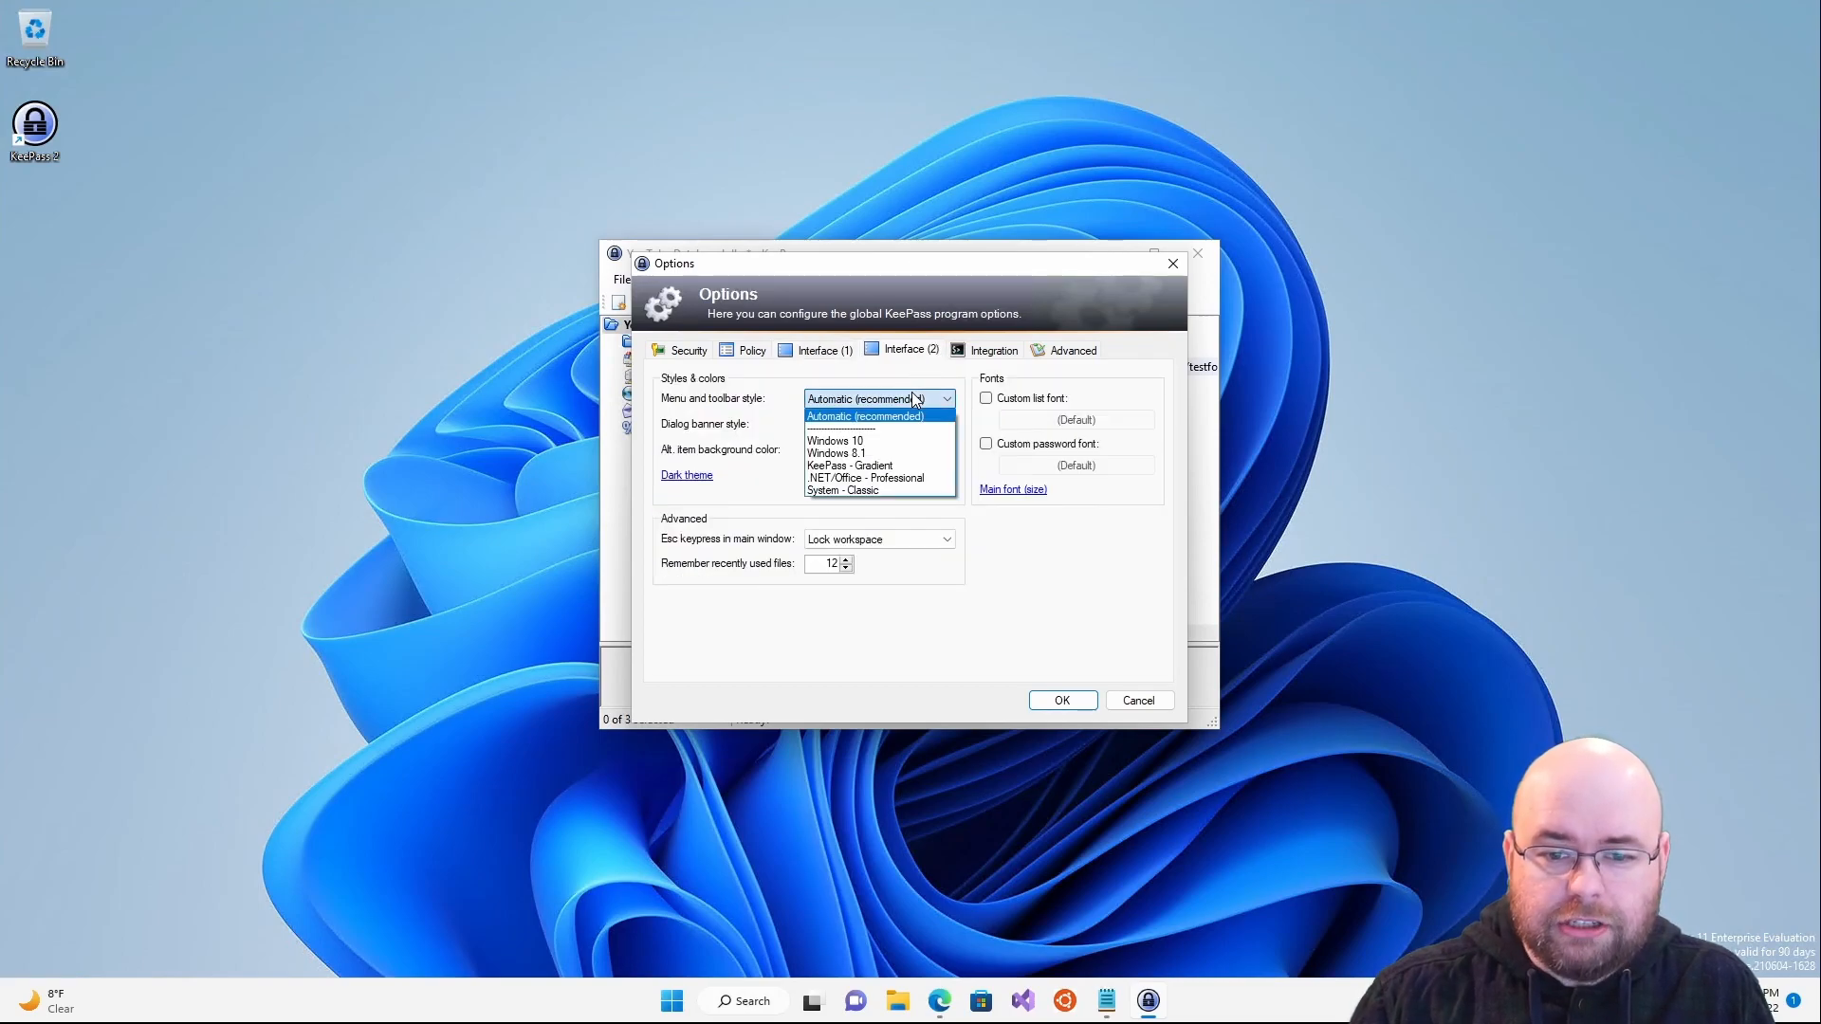
left_click(910, 466)
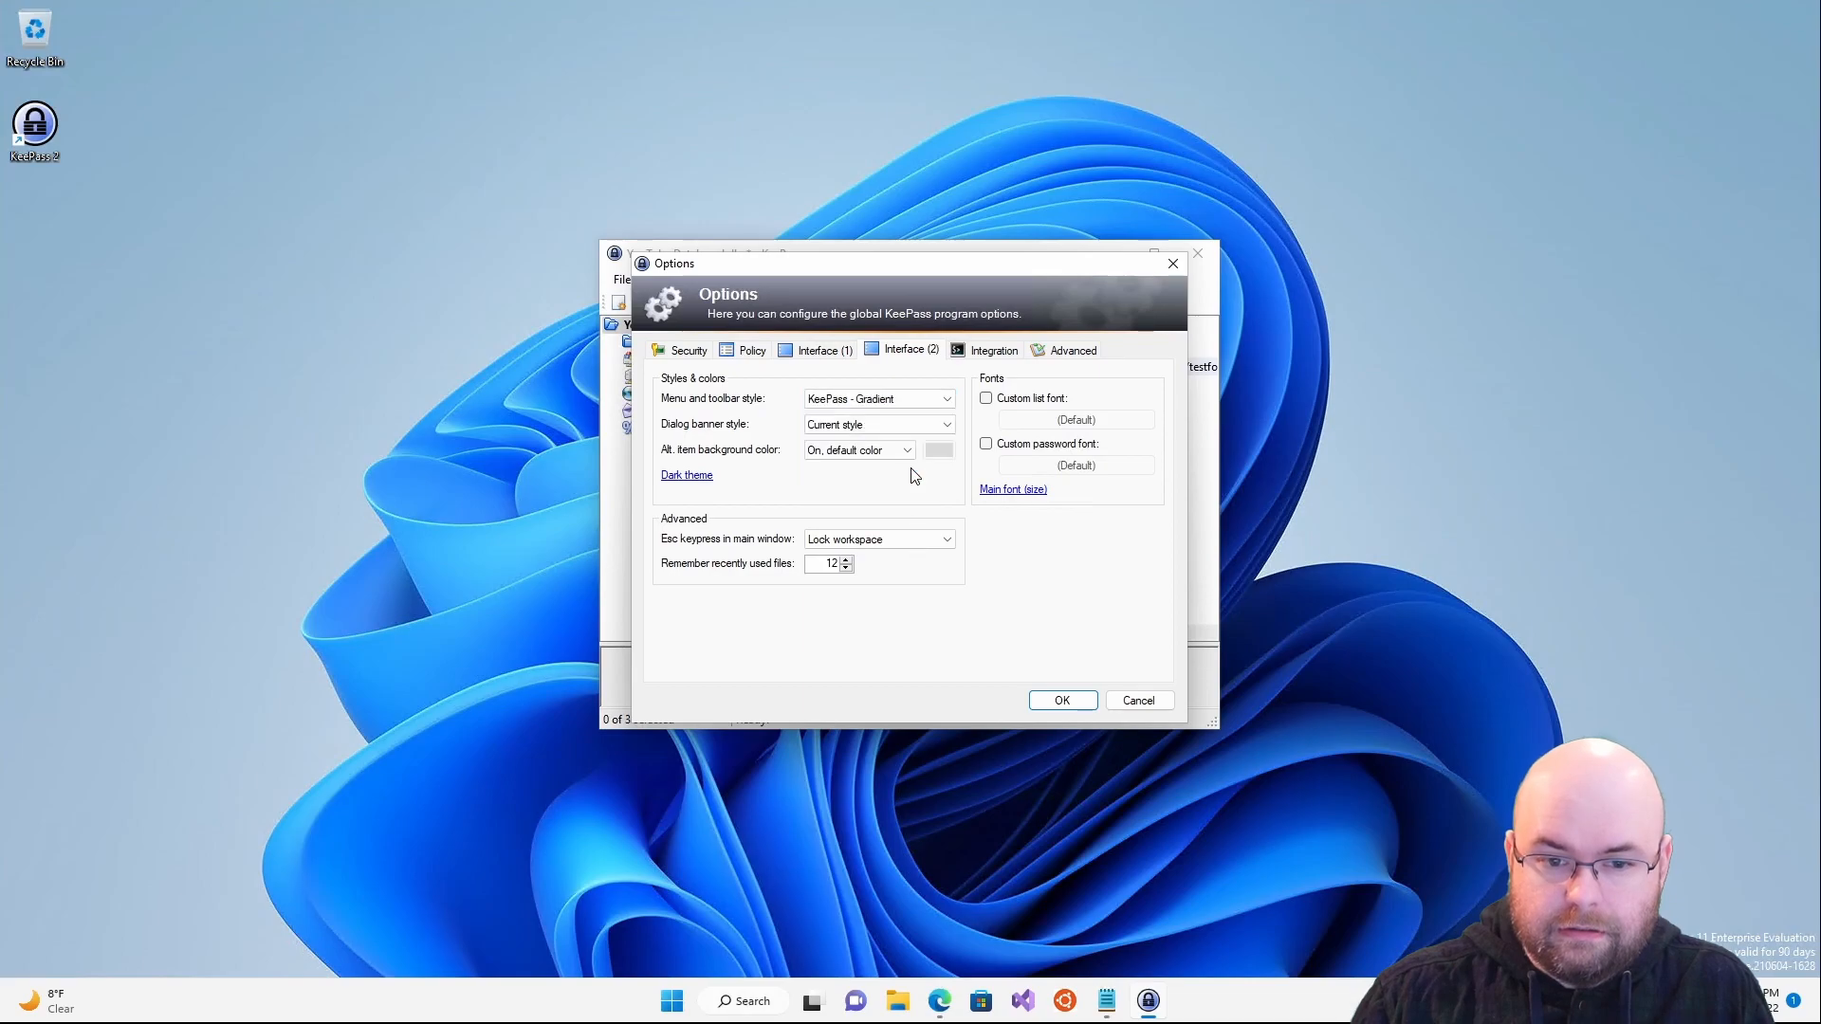
left_click(915, 400)
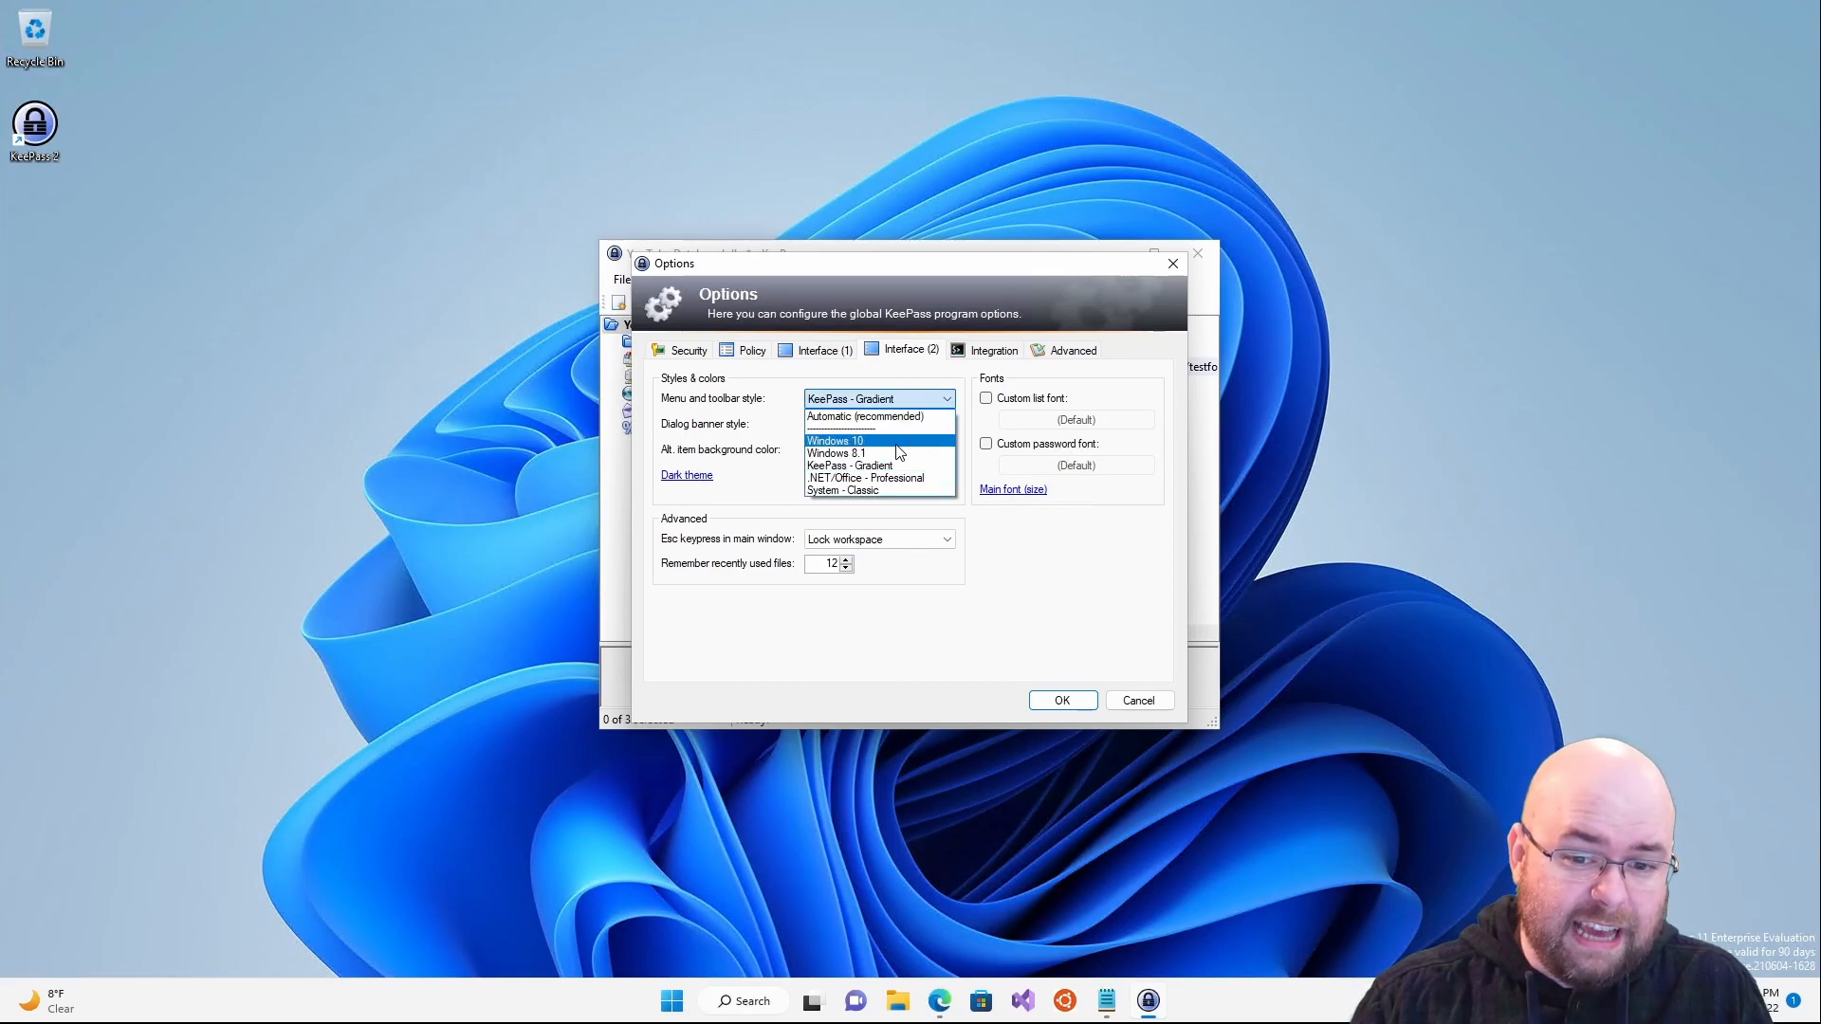
left_click(901, 452)
left_click(899, 400)
left_click(896, 421)
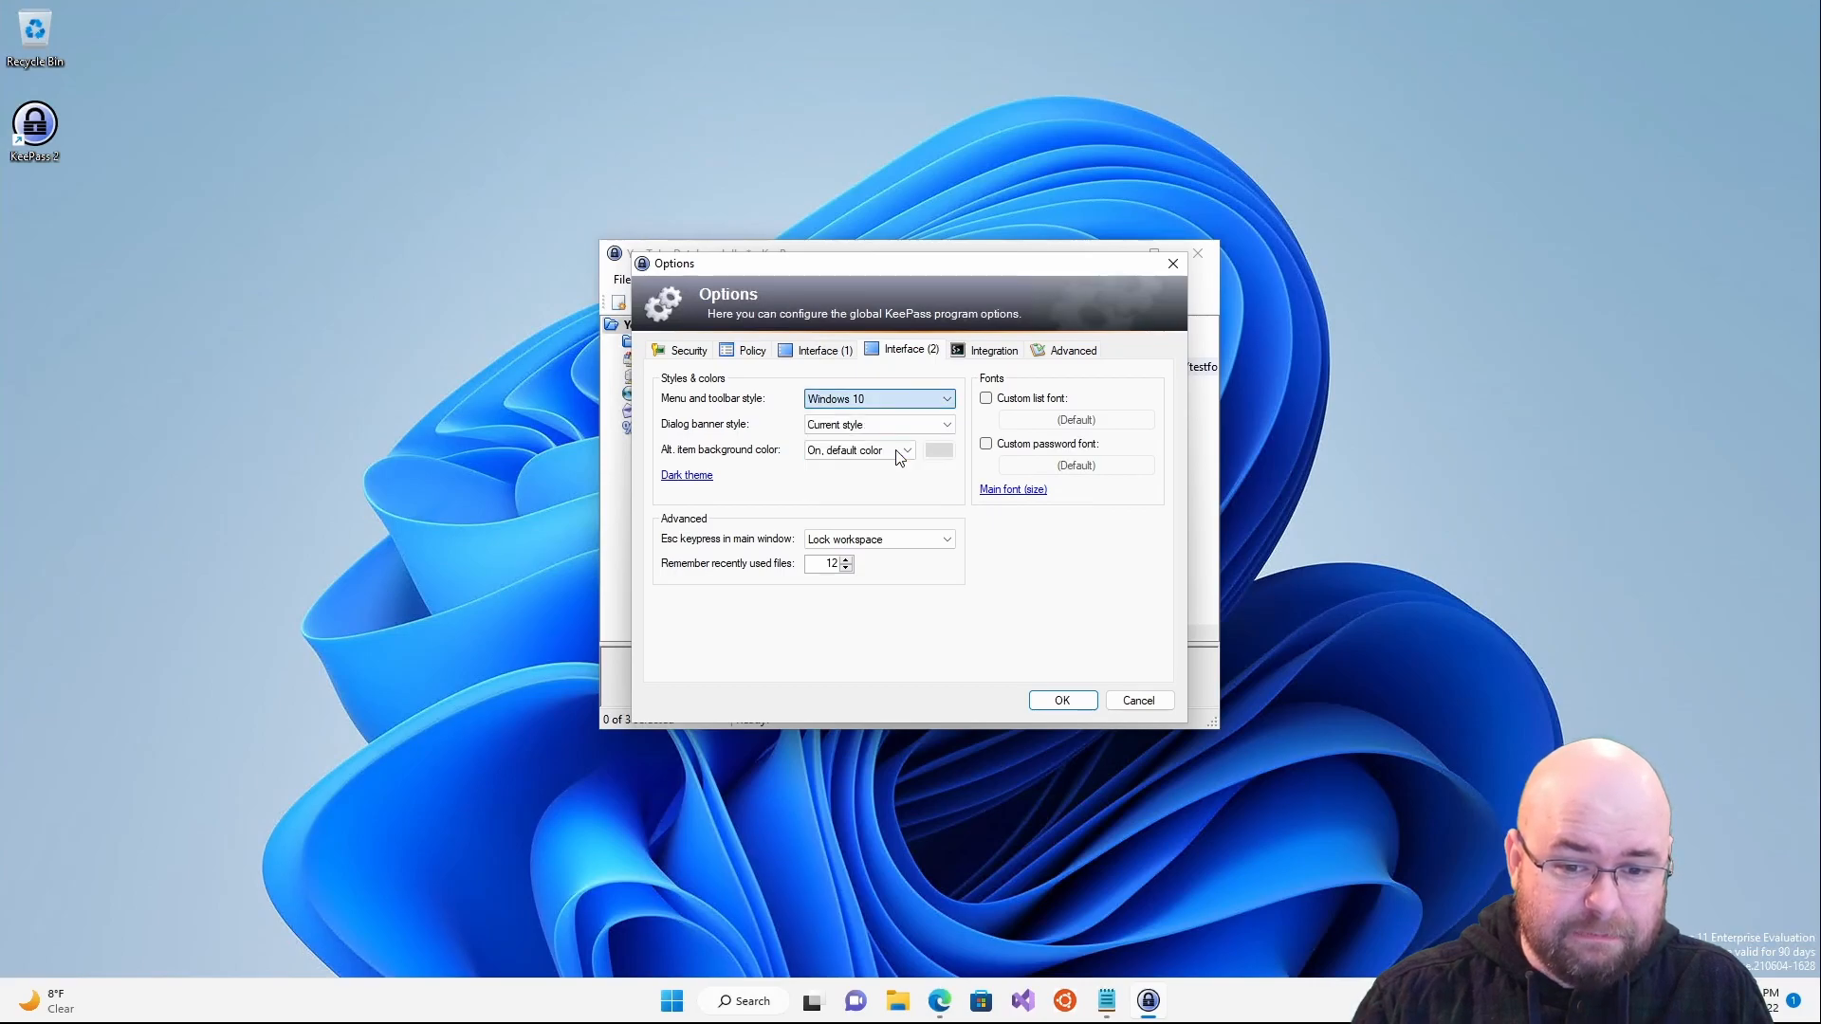
left_click(899, 406)
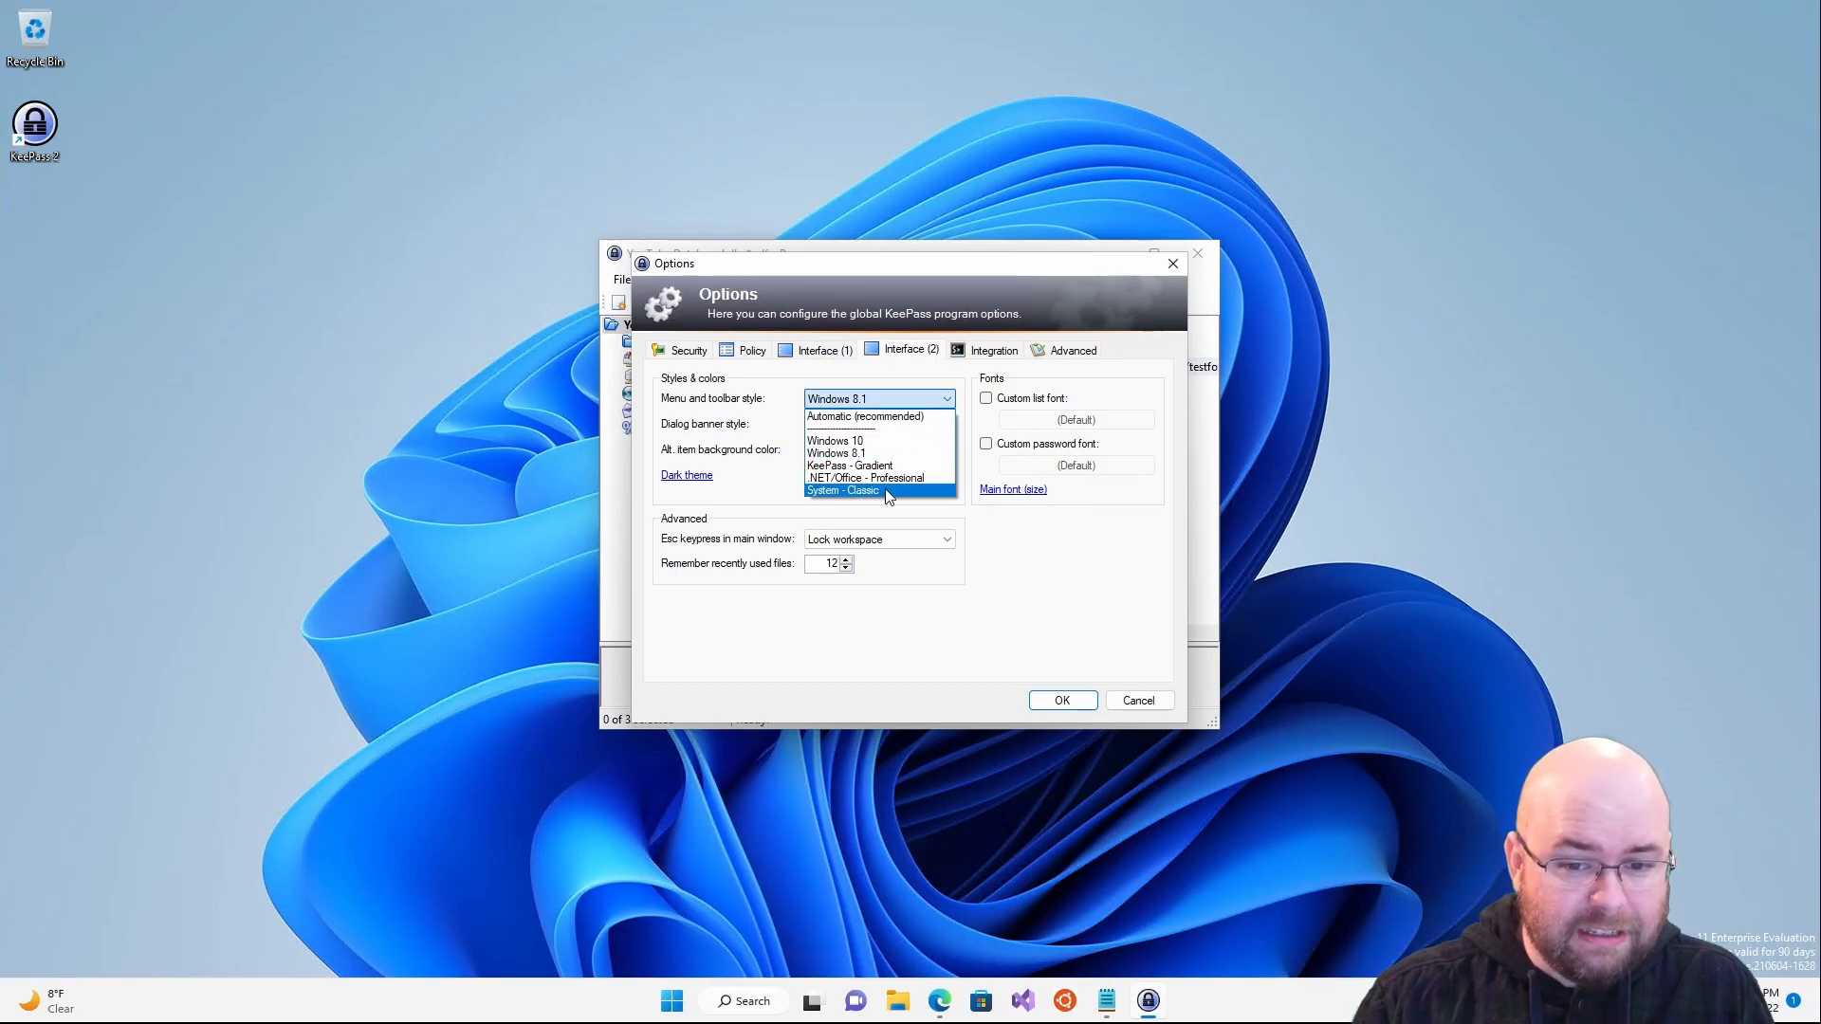
left_click(888, 417)
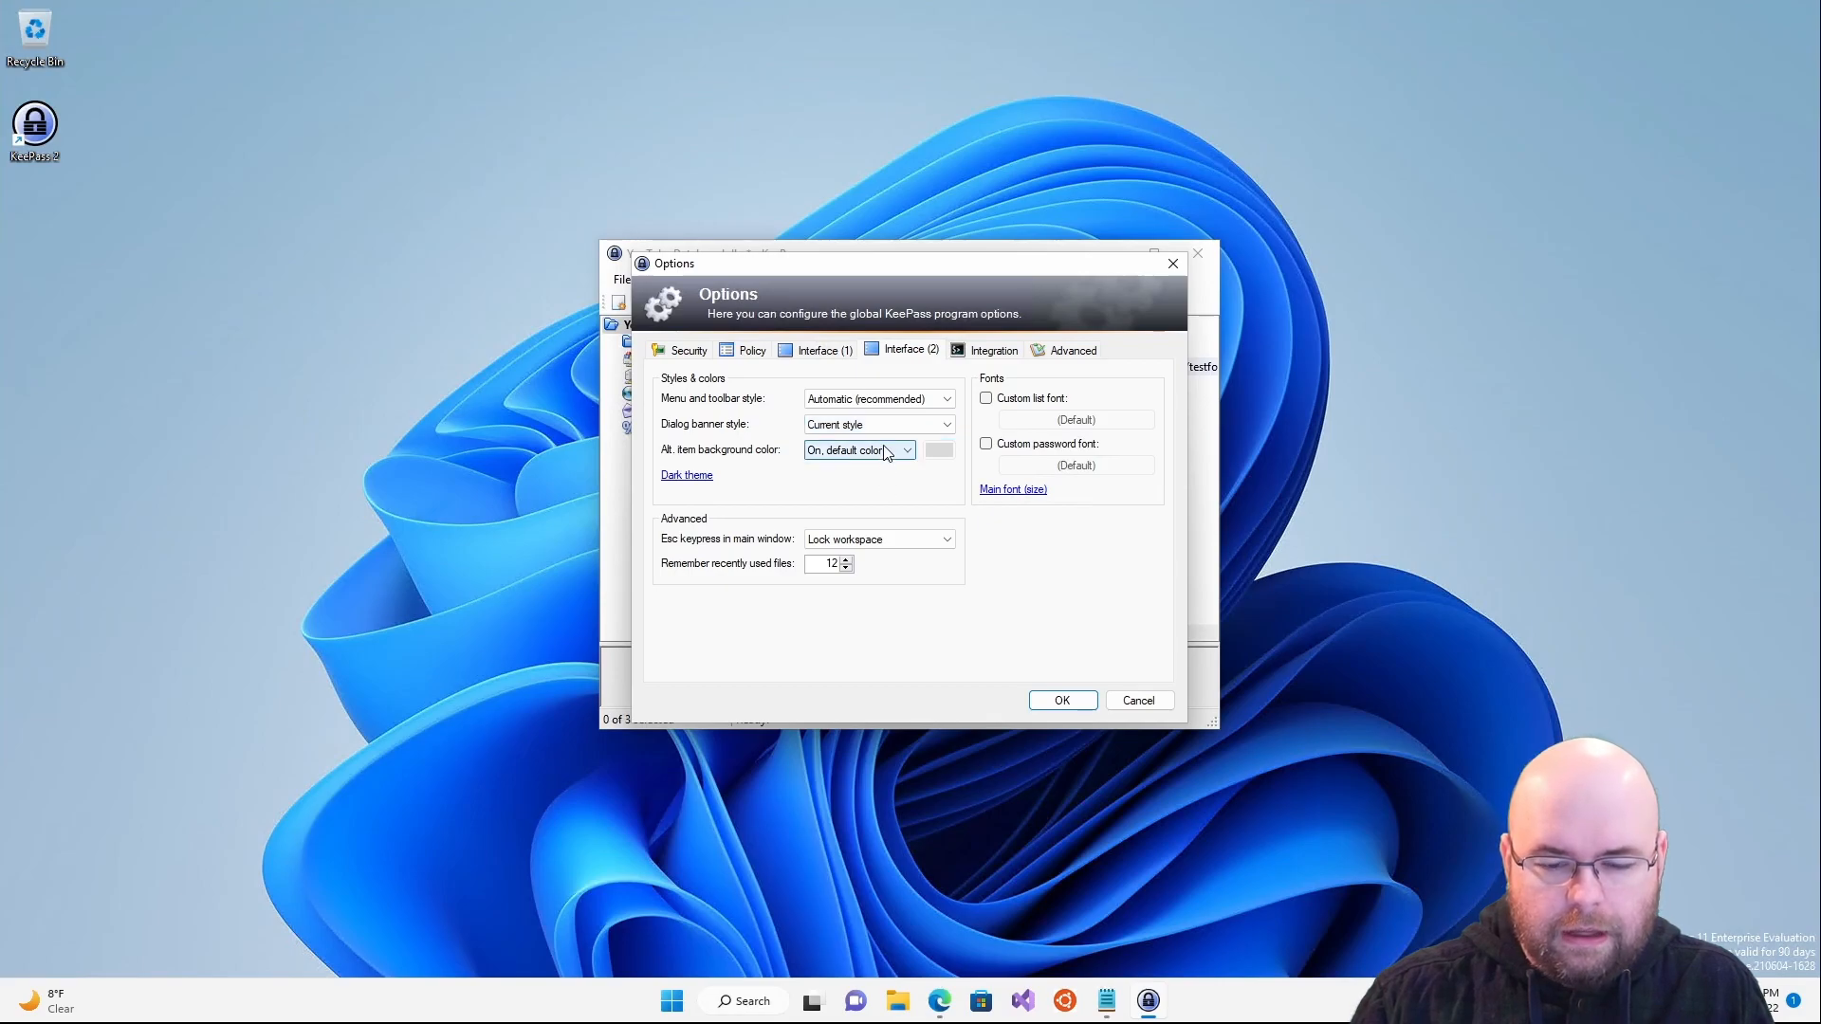
left_click(679, 479)
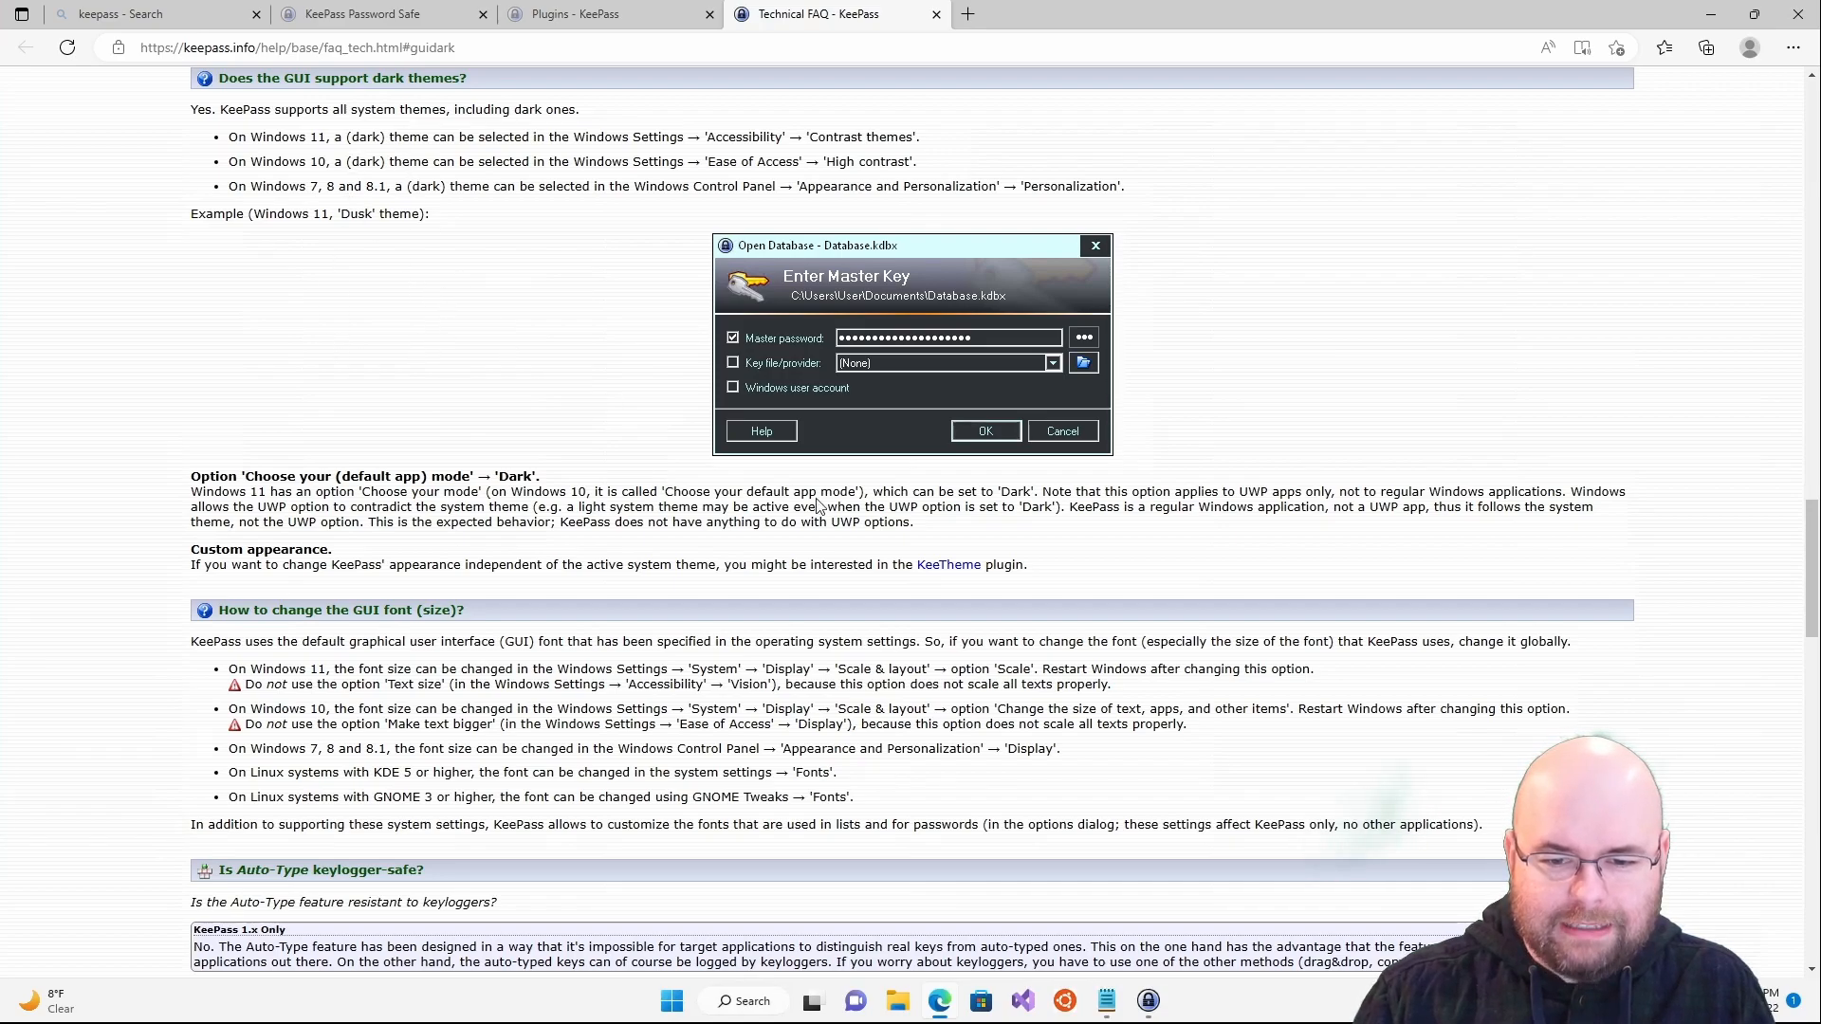
- Highlight the FAQ's Custom appearance note recommending the KeeTheme plugin, then clear the selection
left_click_drag(201, 550, 191, 550)
left_click_drag(419, 540, 1116, 575)
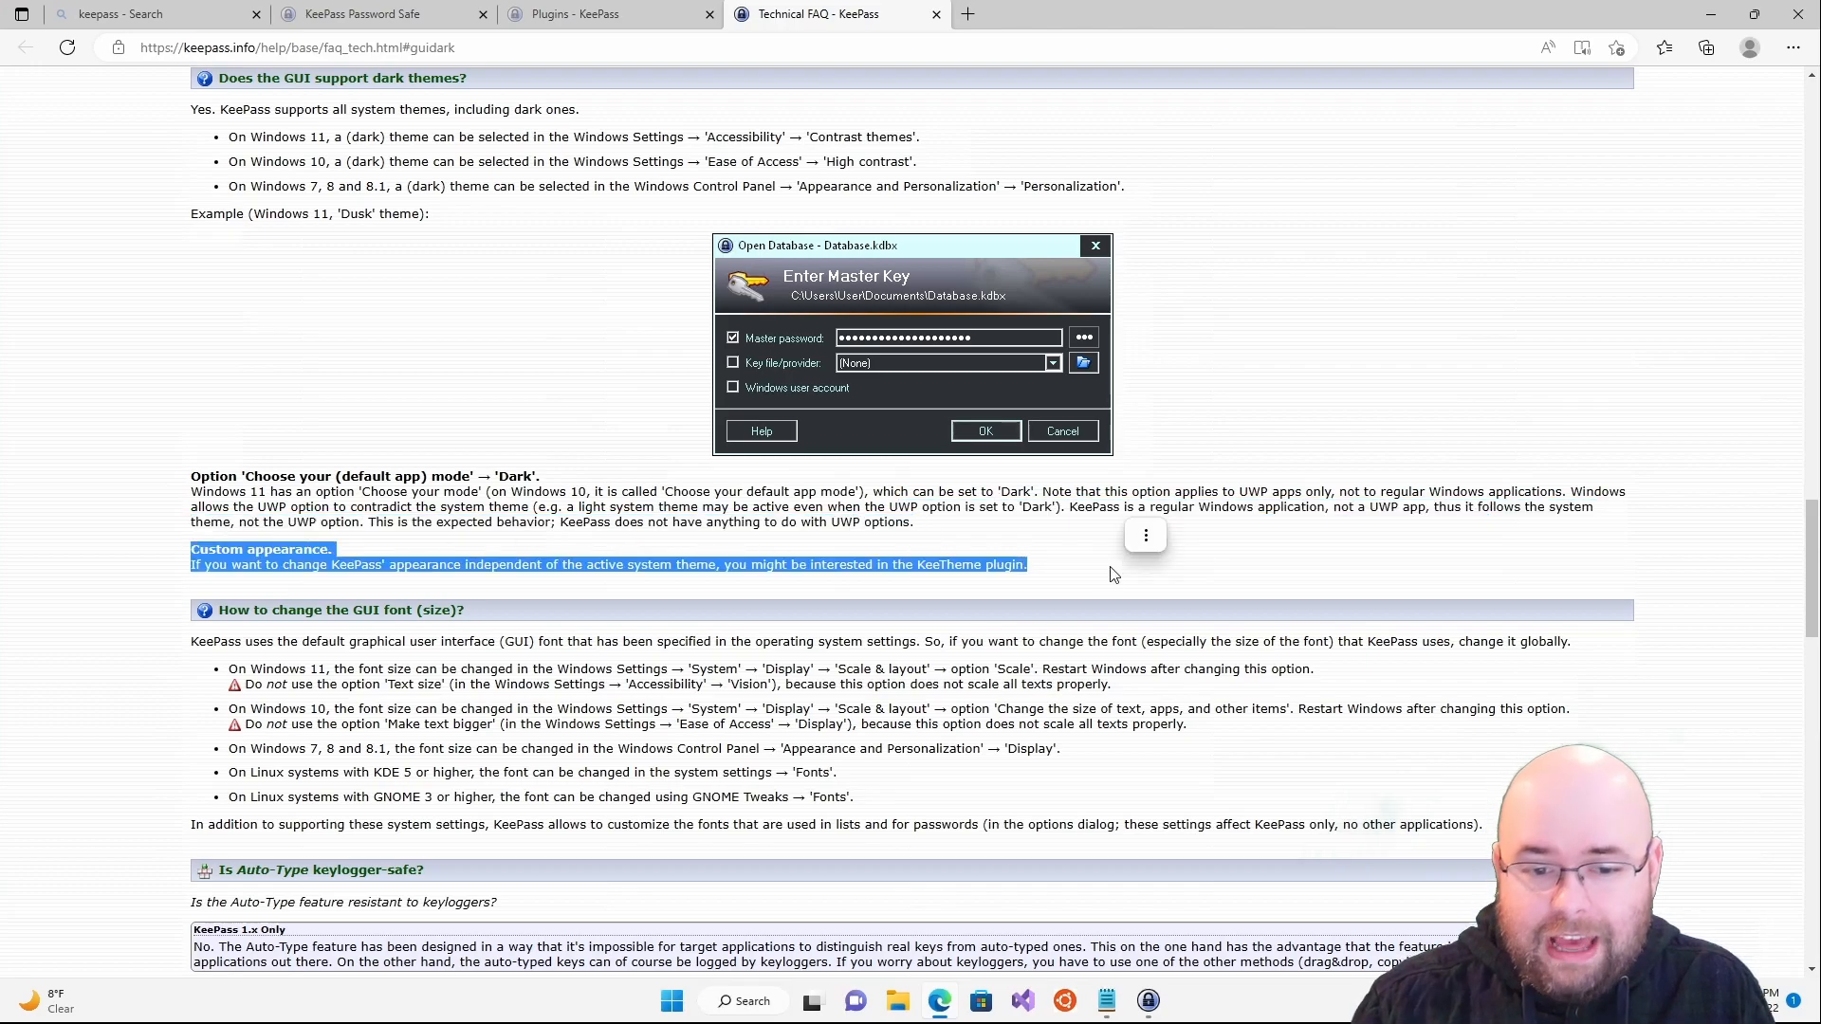
left_click(901, 569)
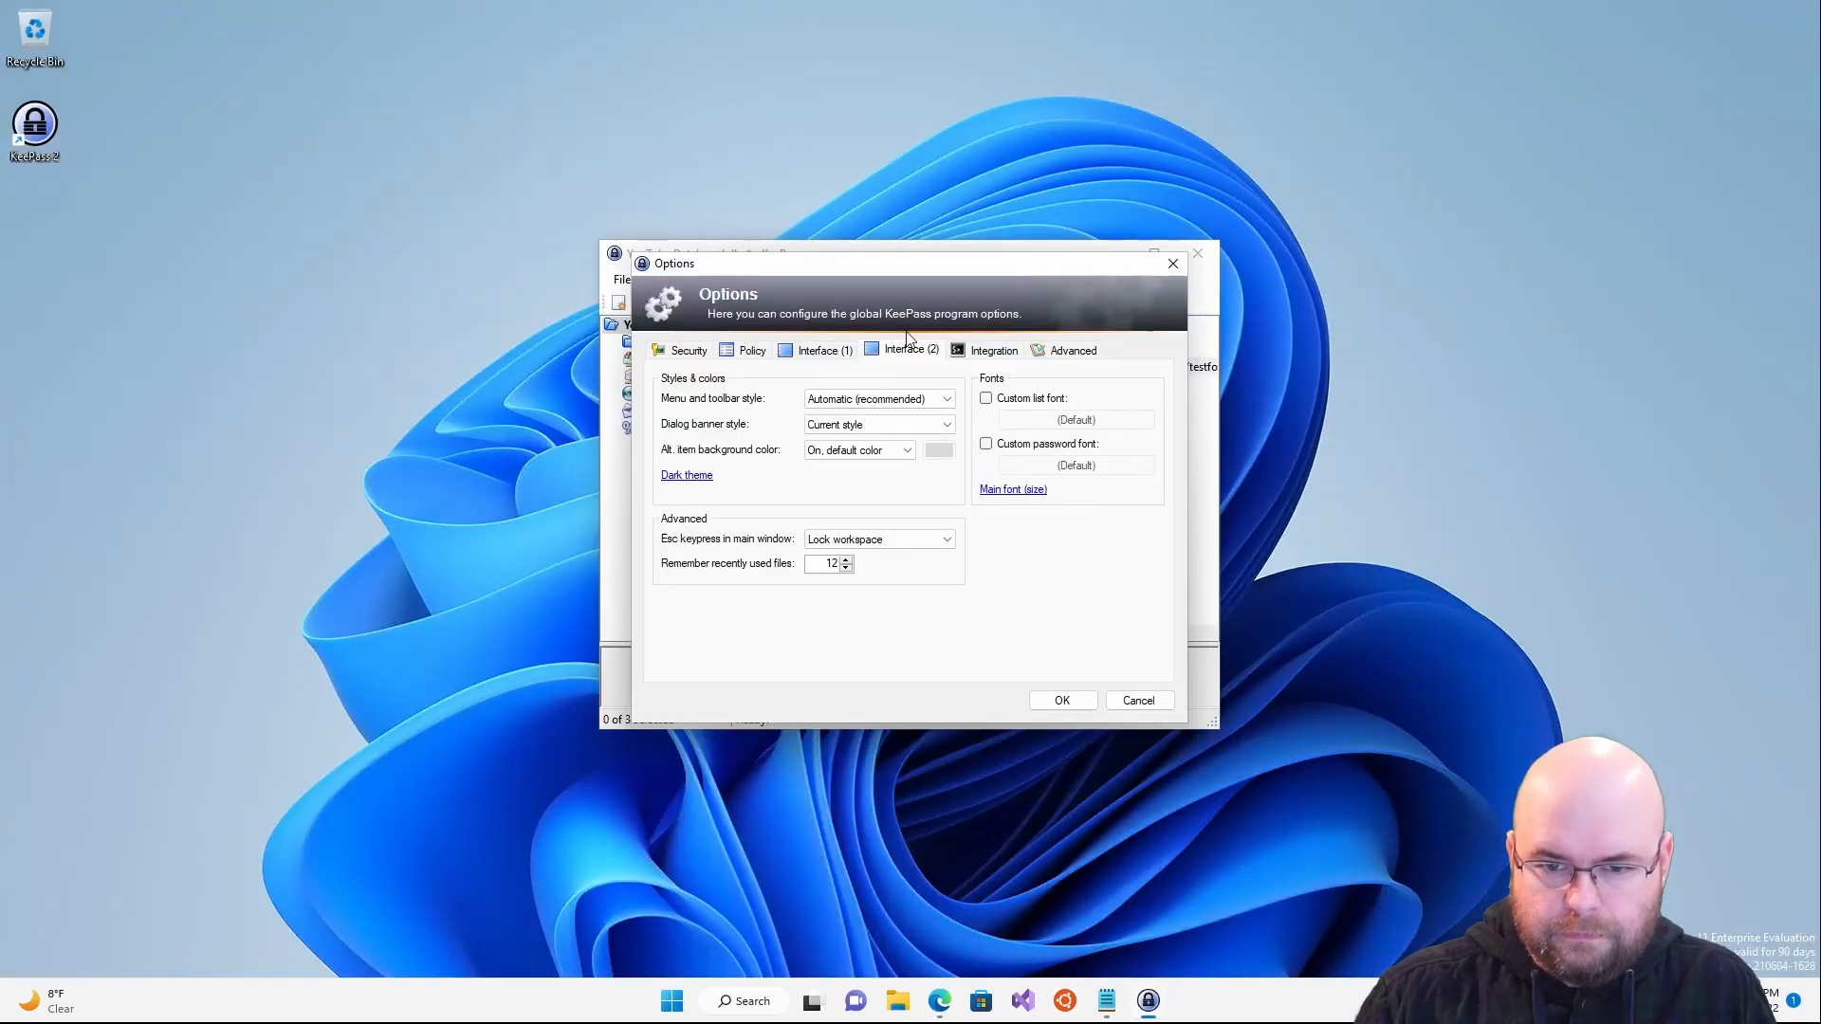
- Go through the Integration and Advanced tabs and pick the auto-save after editing an entry option
left_click(993, 350)
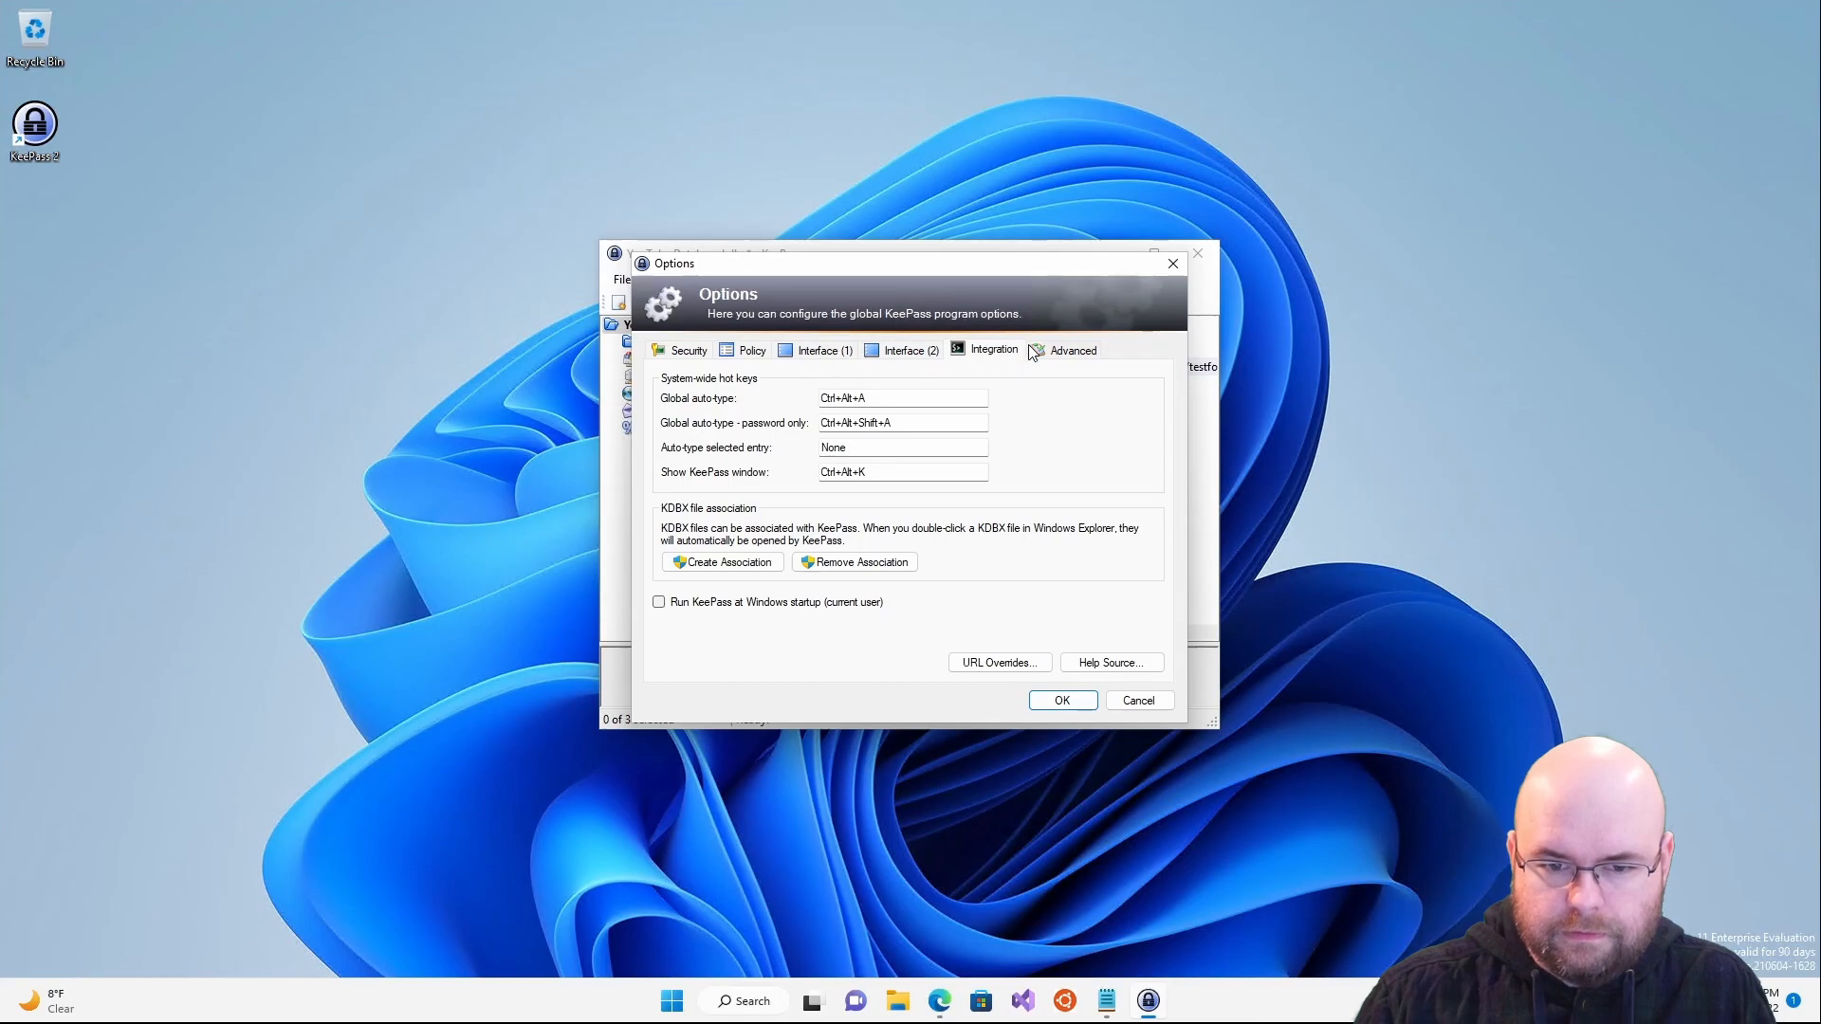
left_click(1053, 353)
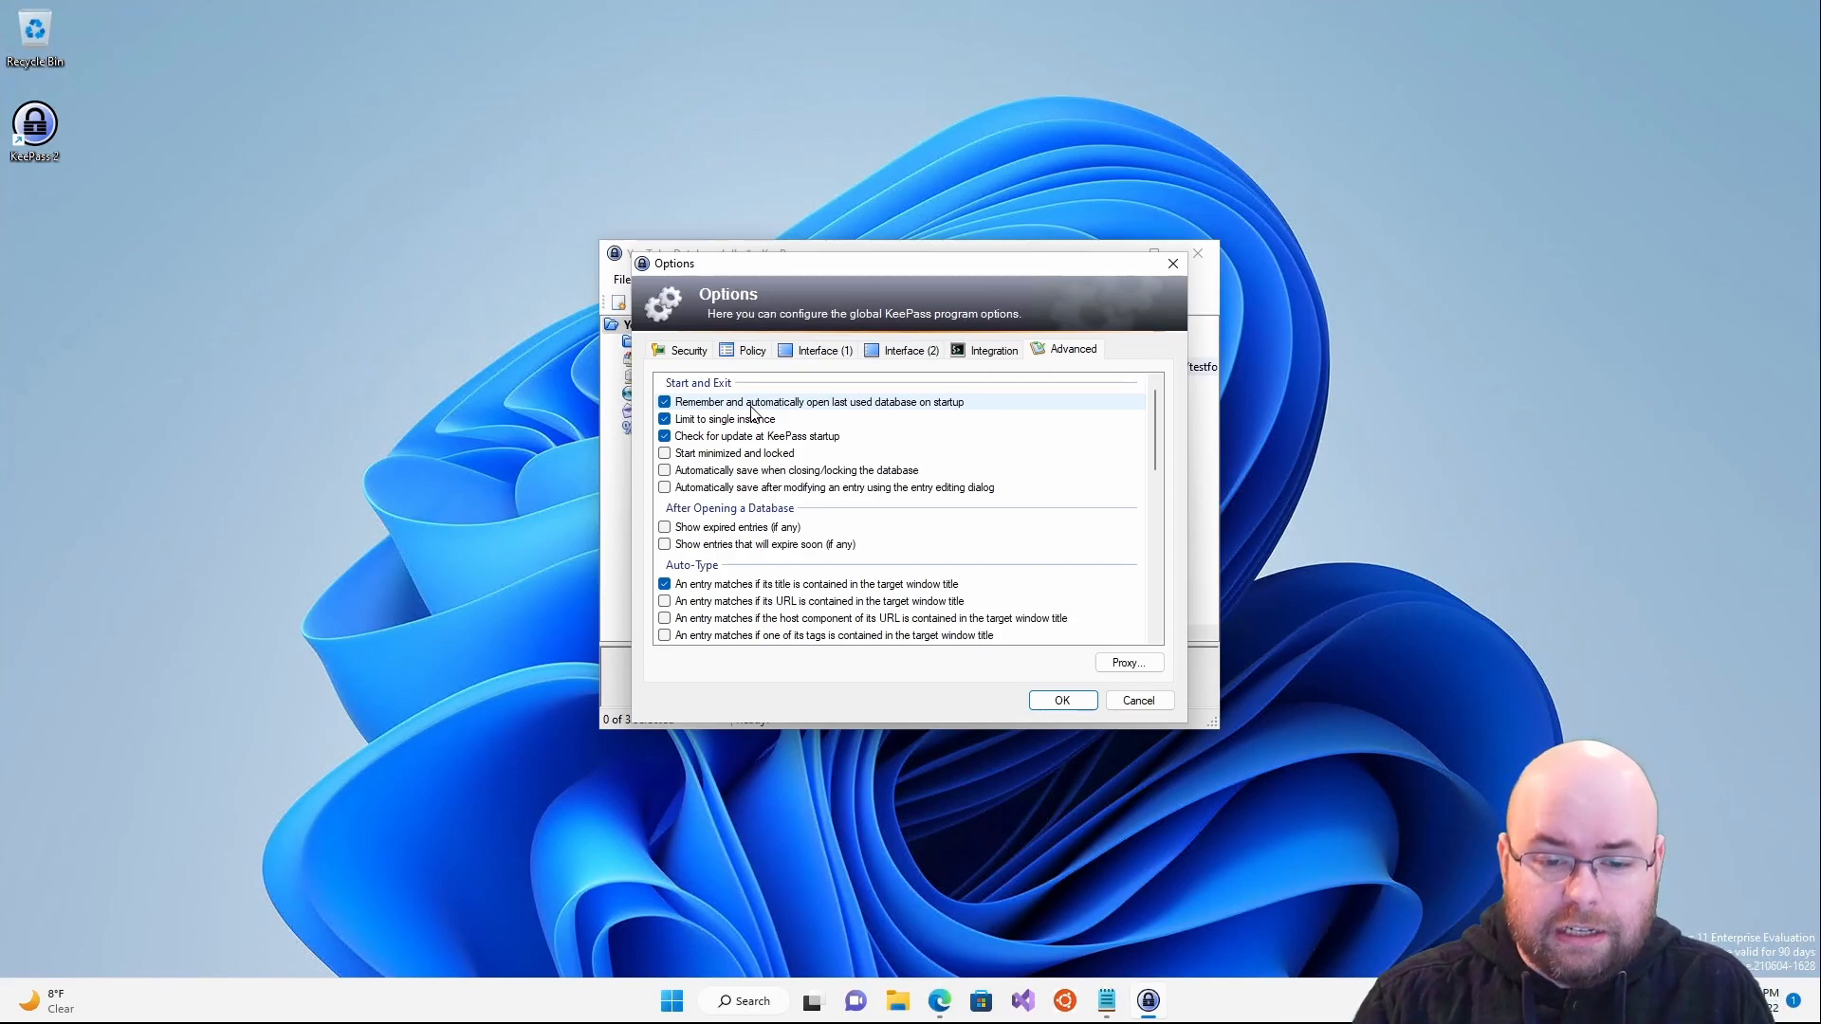
left_click(753, 489)
- Tick 'Automatically save after modifying an entry' in the KeePass Options dialog
left_click(664, 487)
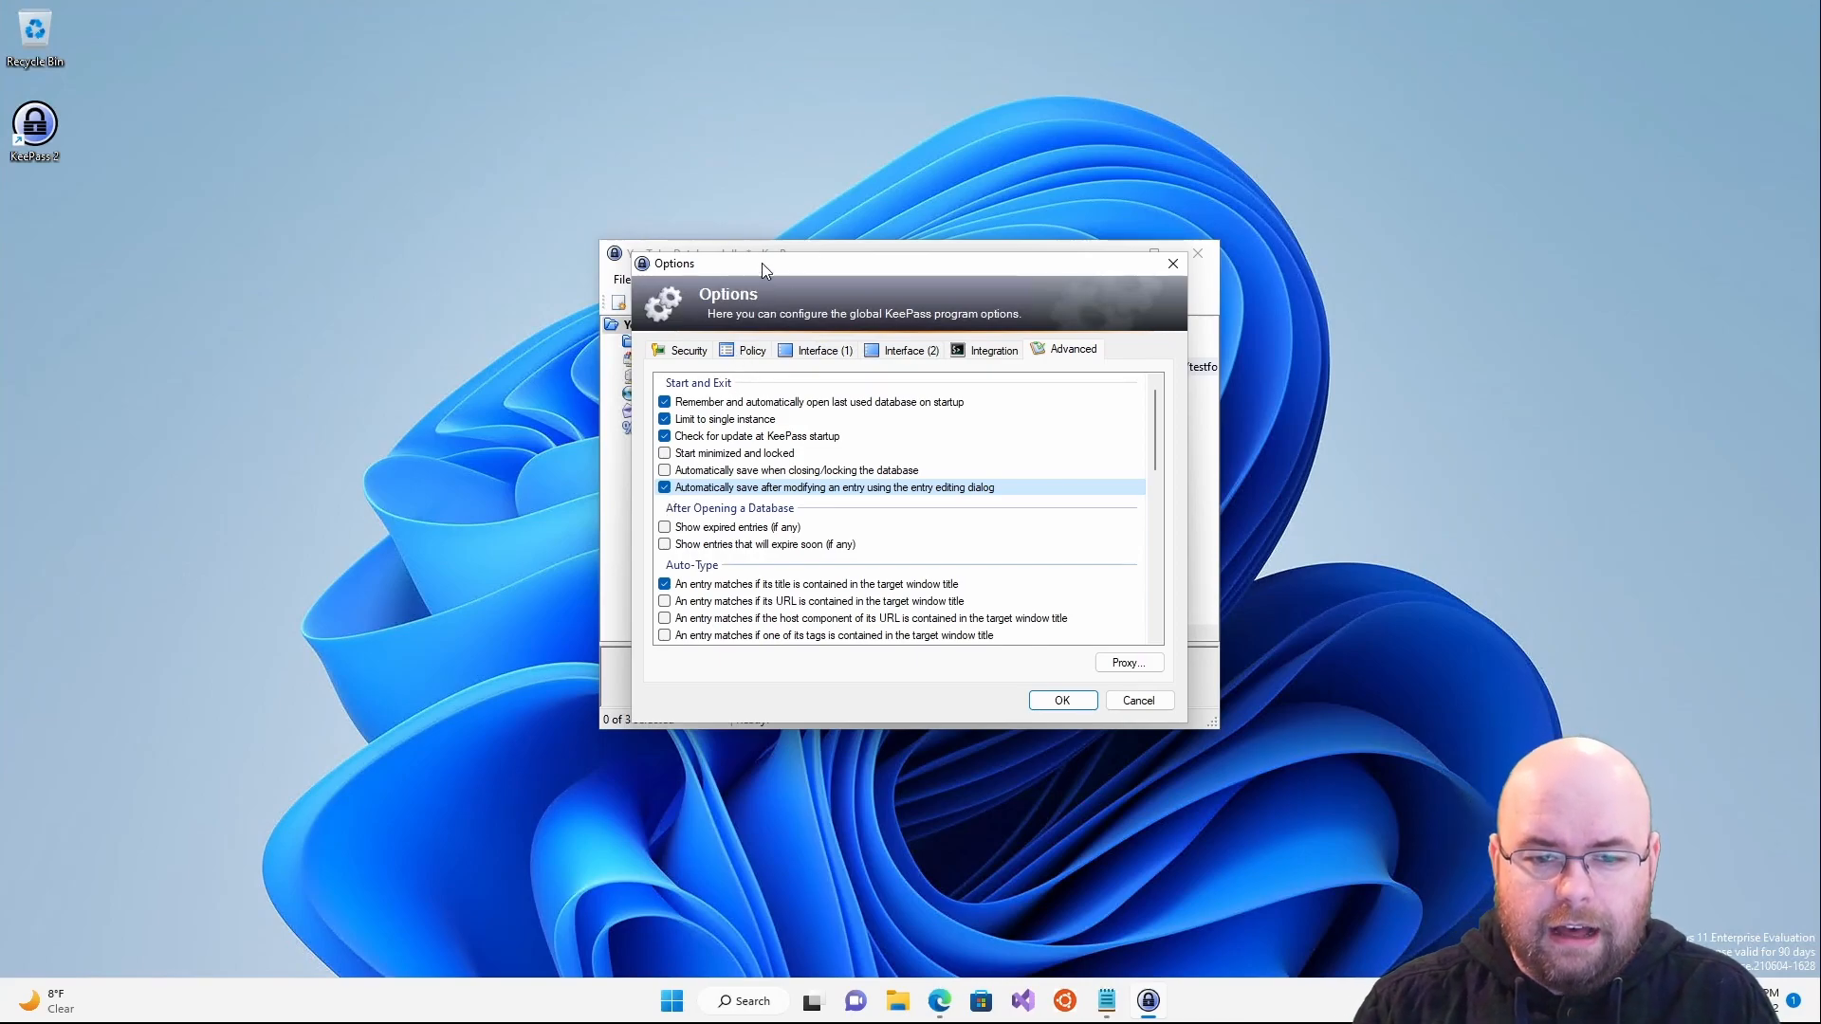
left_click_drag(761, 263, 760, 301)
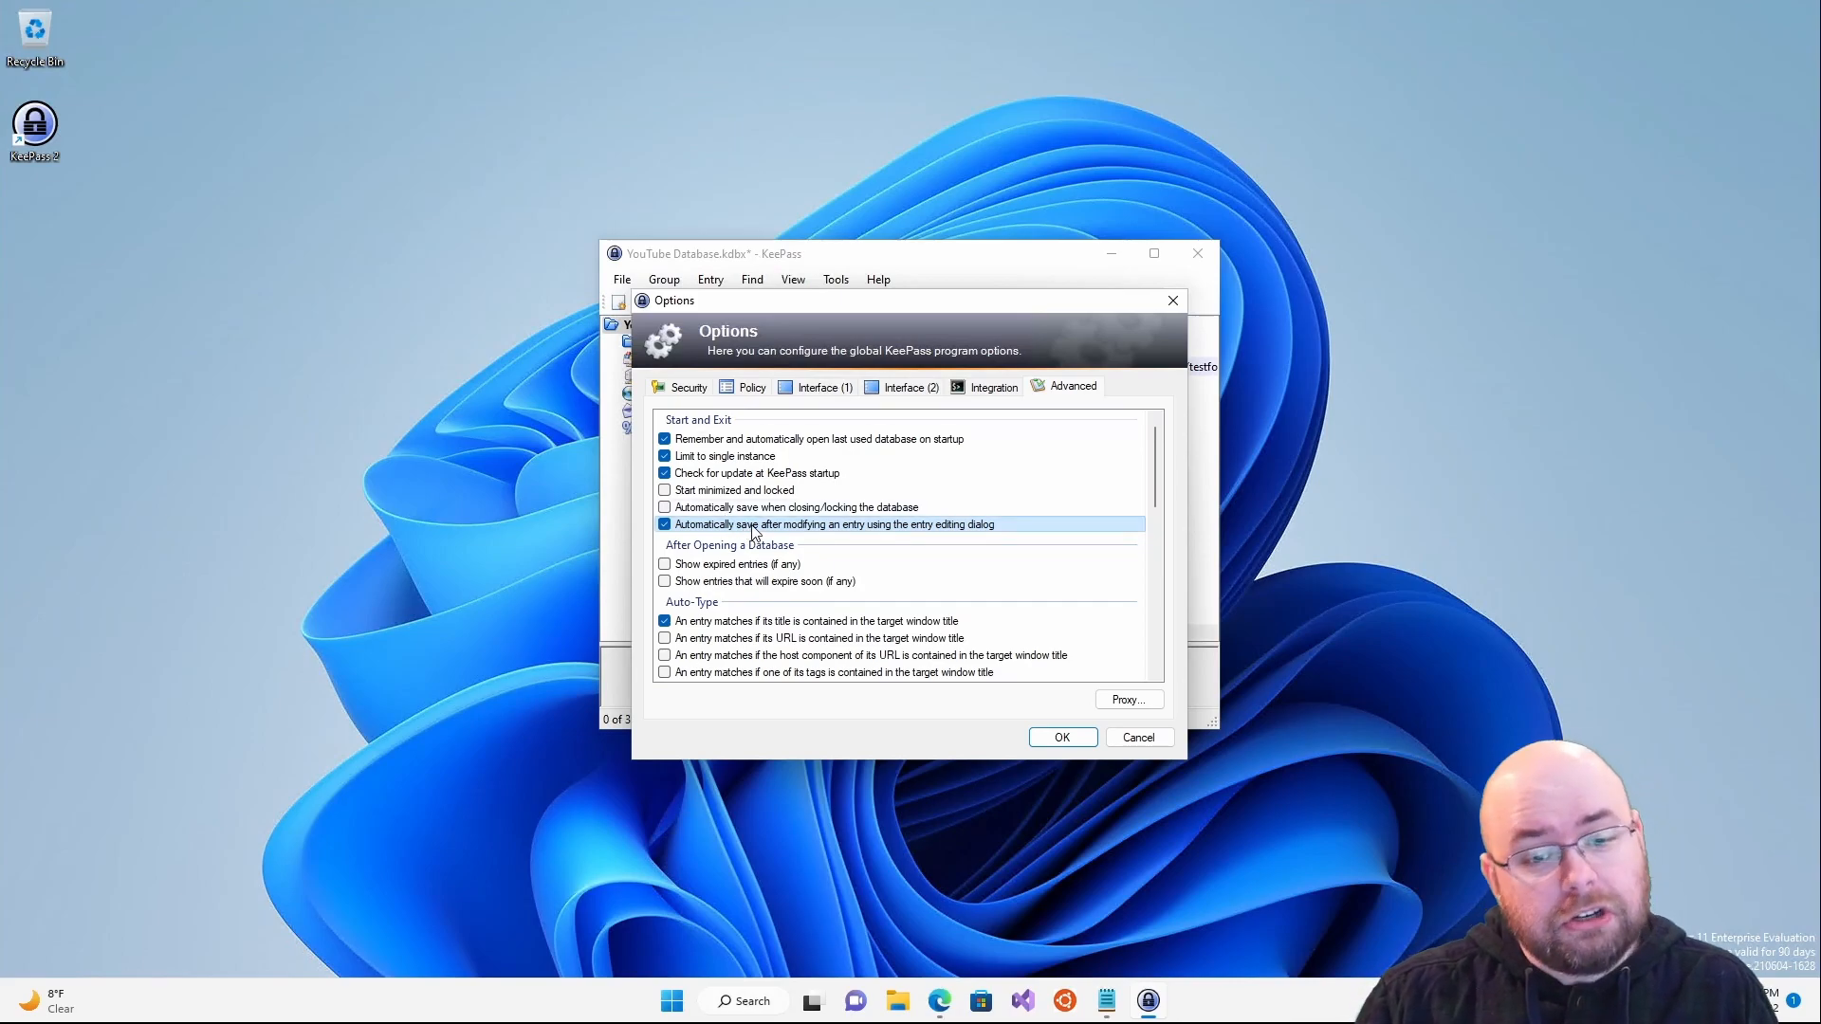
scroll(754, 533, "down", 4)
scroll(754, 533, "up", 2)
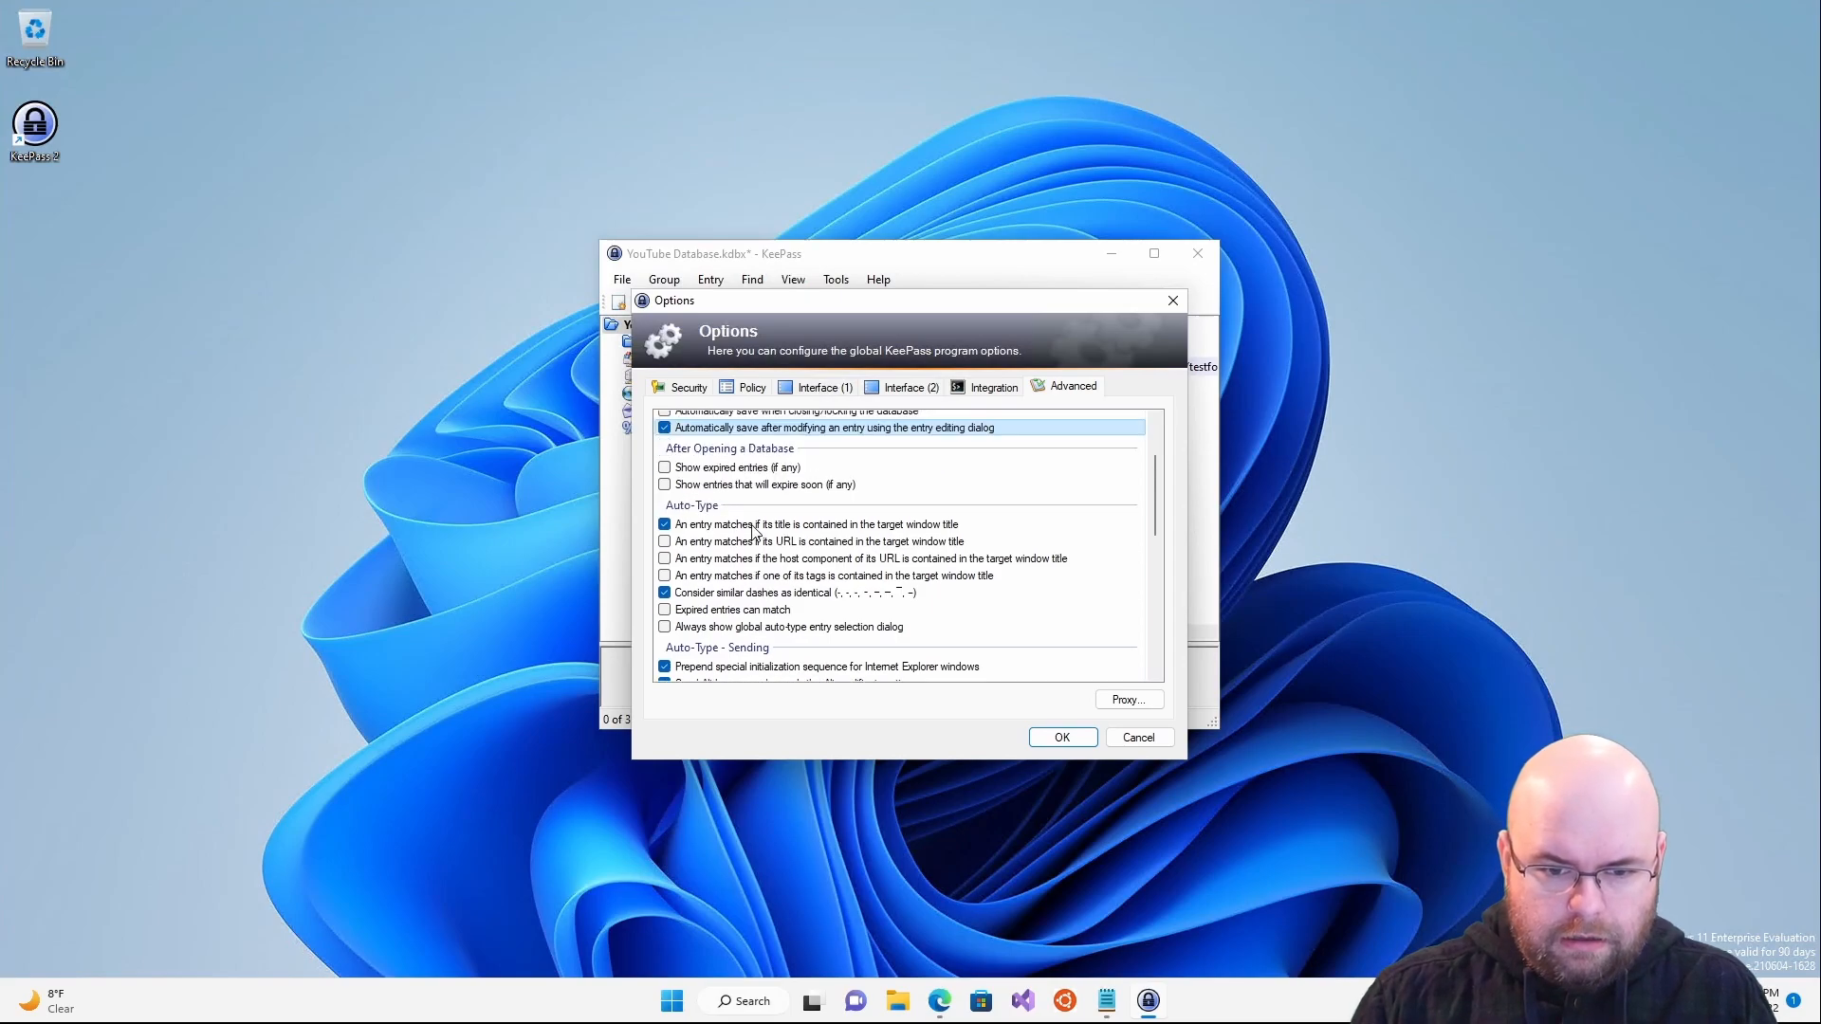
scroll(754, 531, "down", 6)
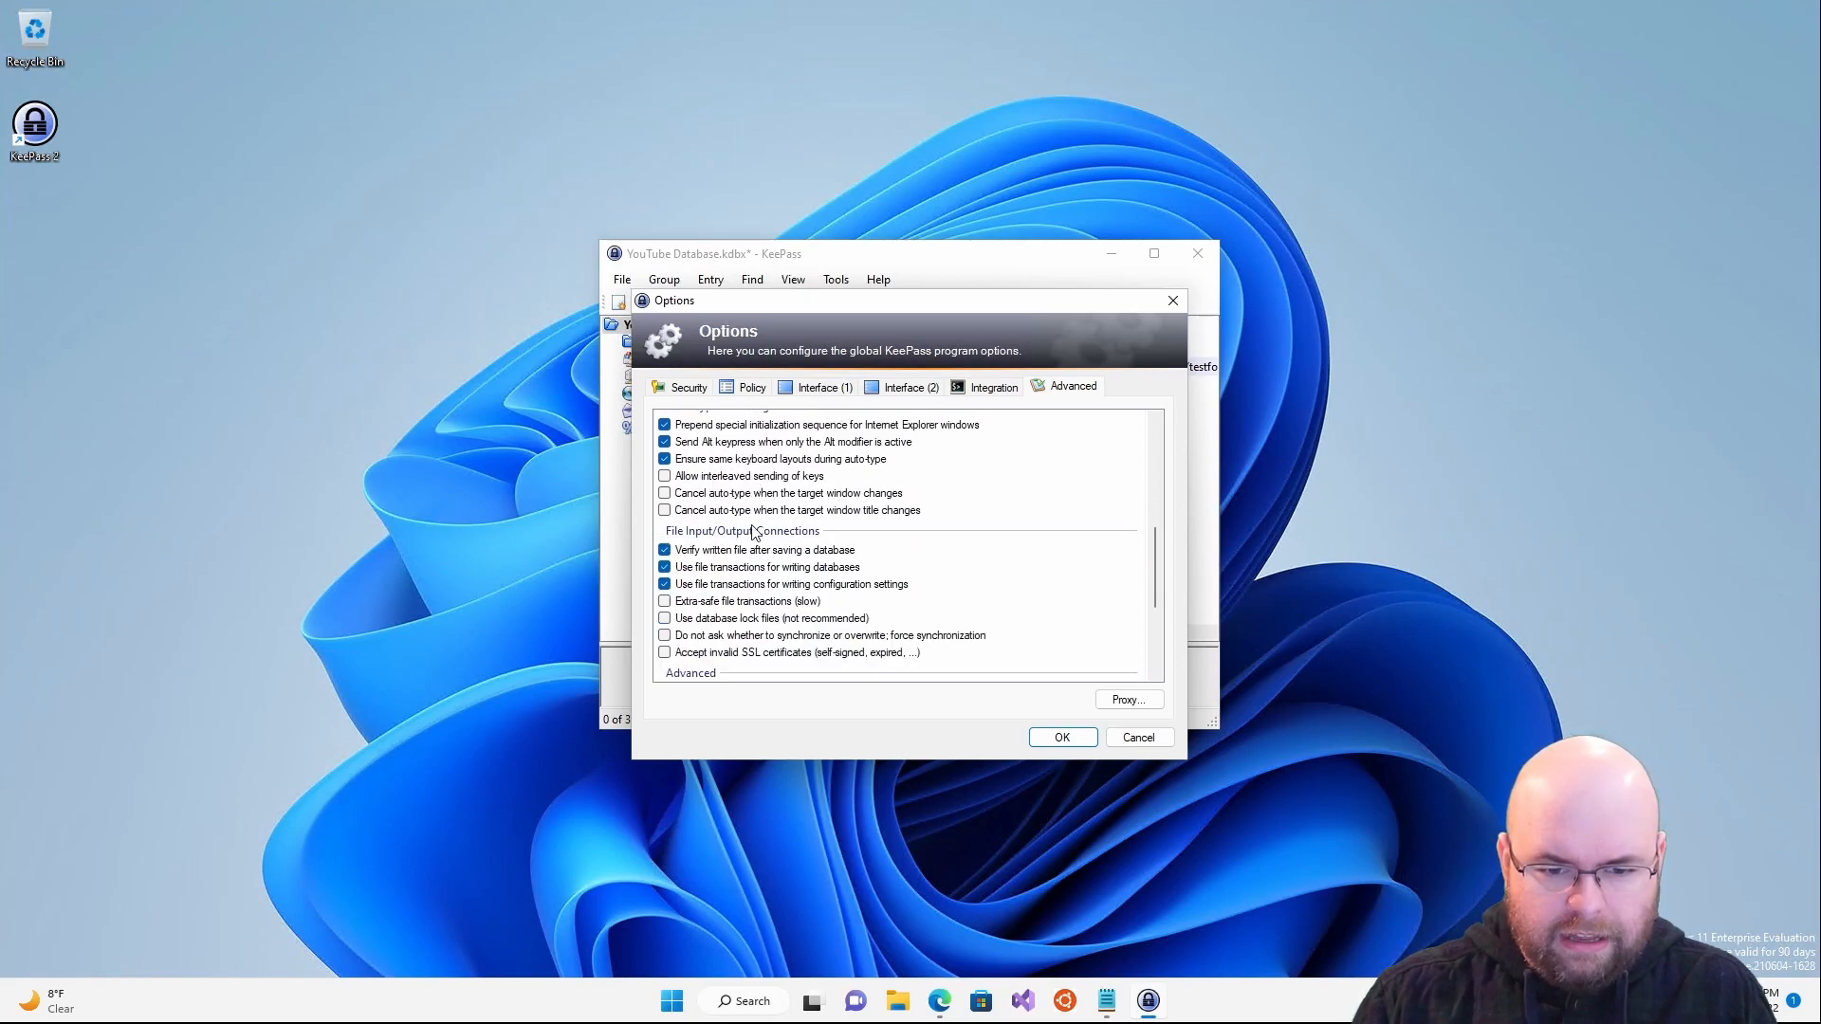
scroll(754, 532, "down", 3)
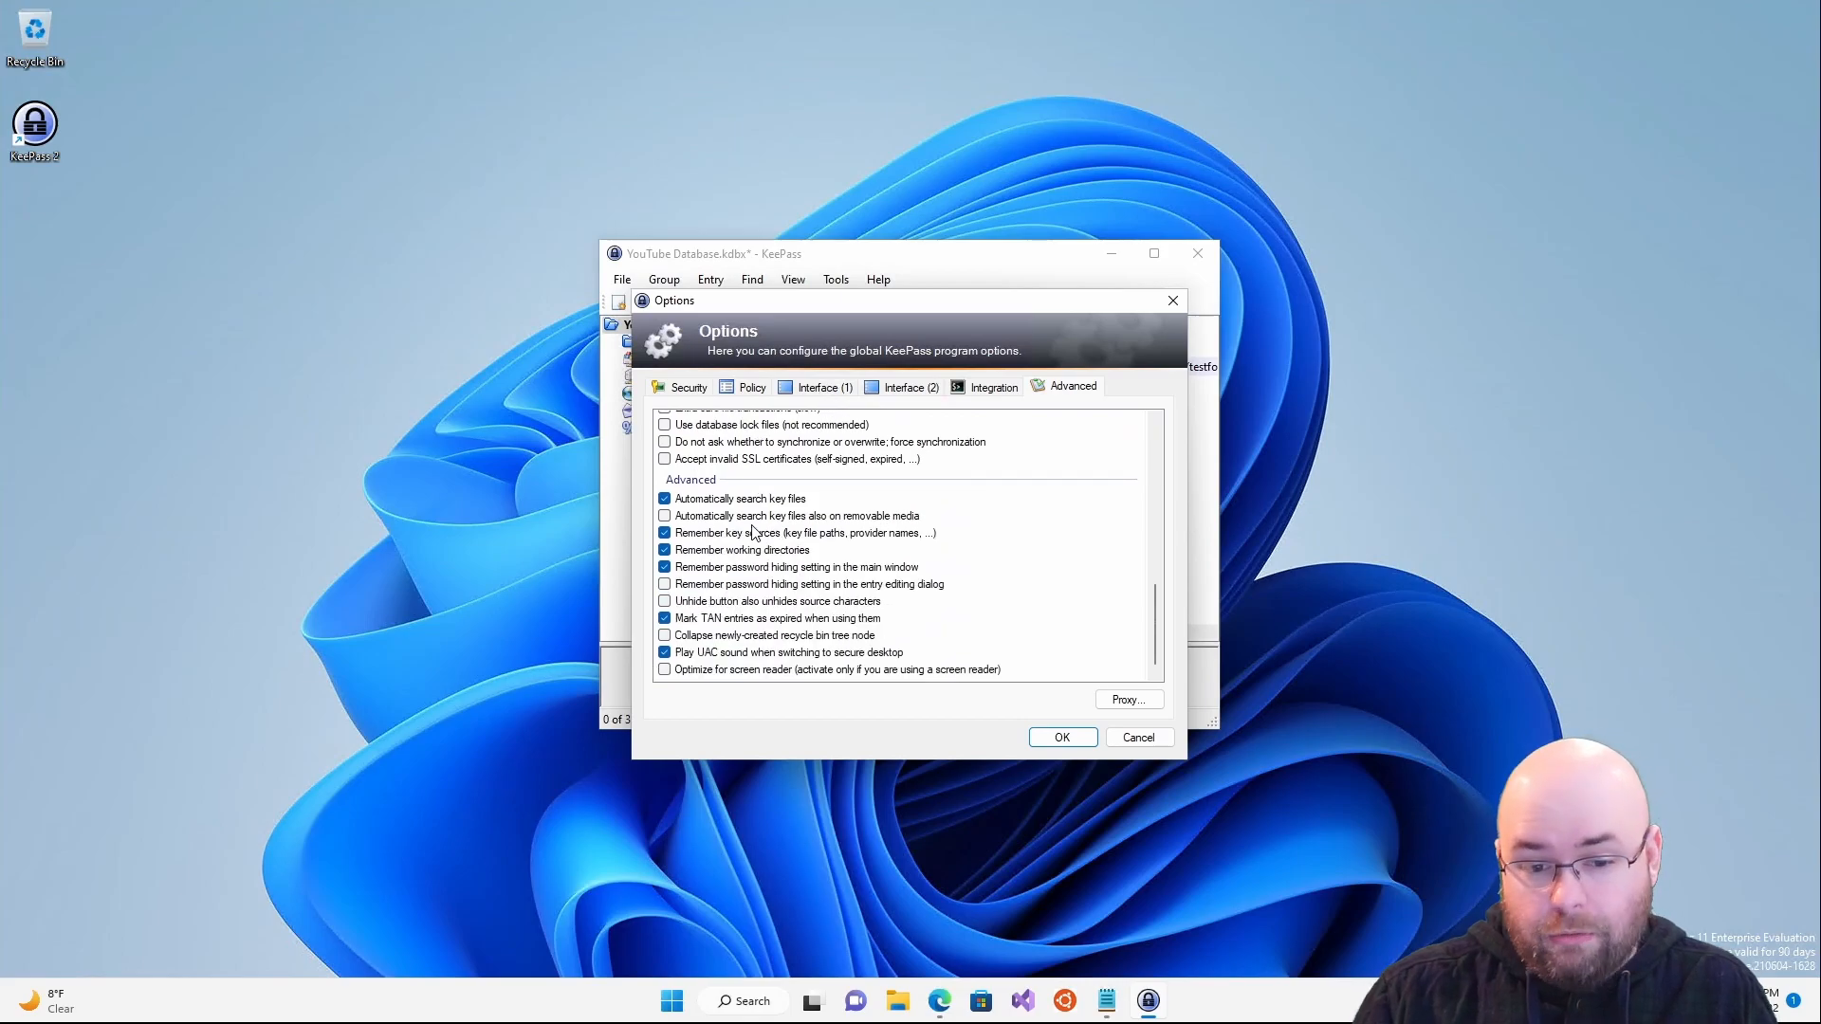
scroll(754, 532, "up", 10)
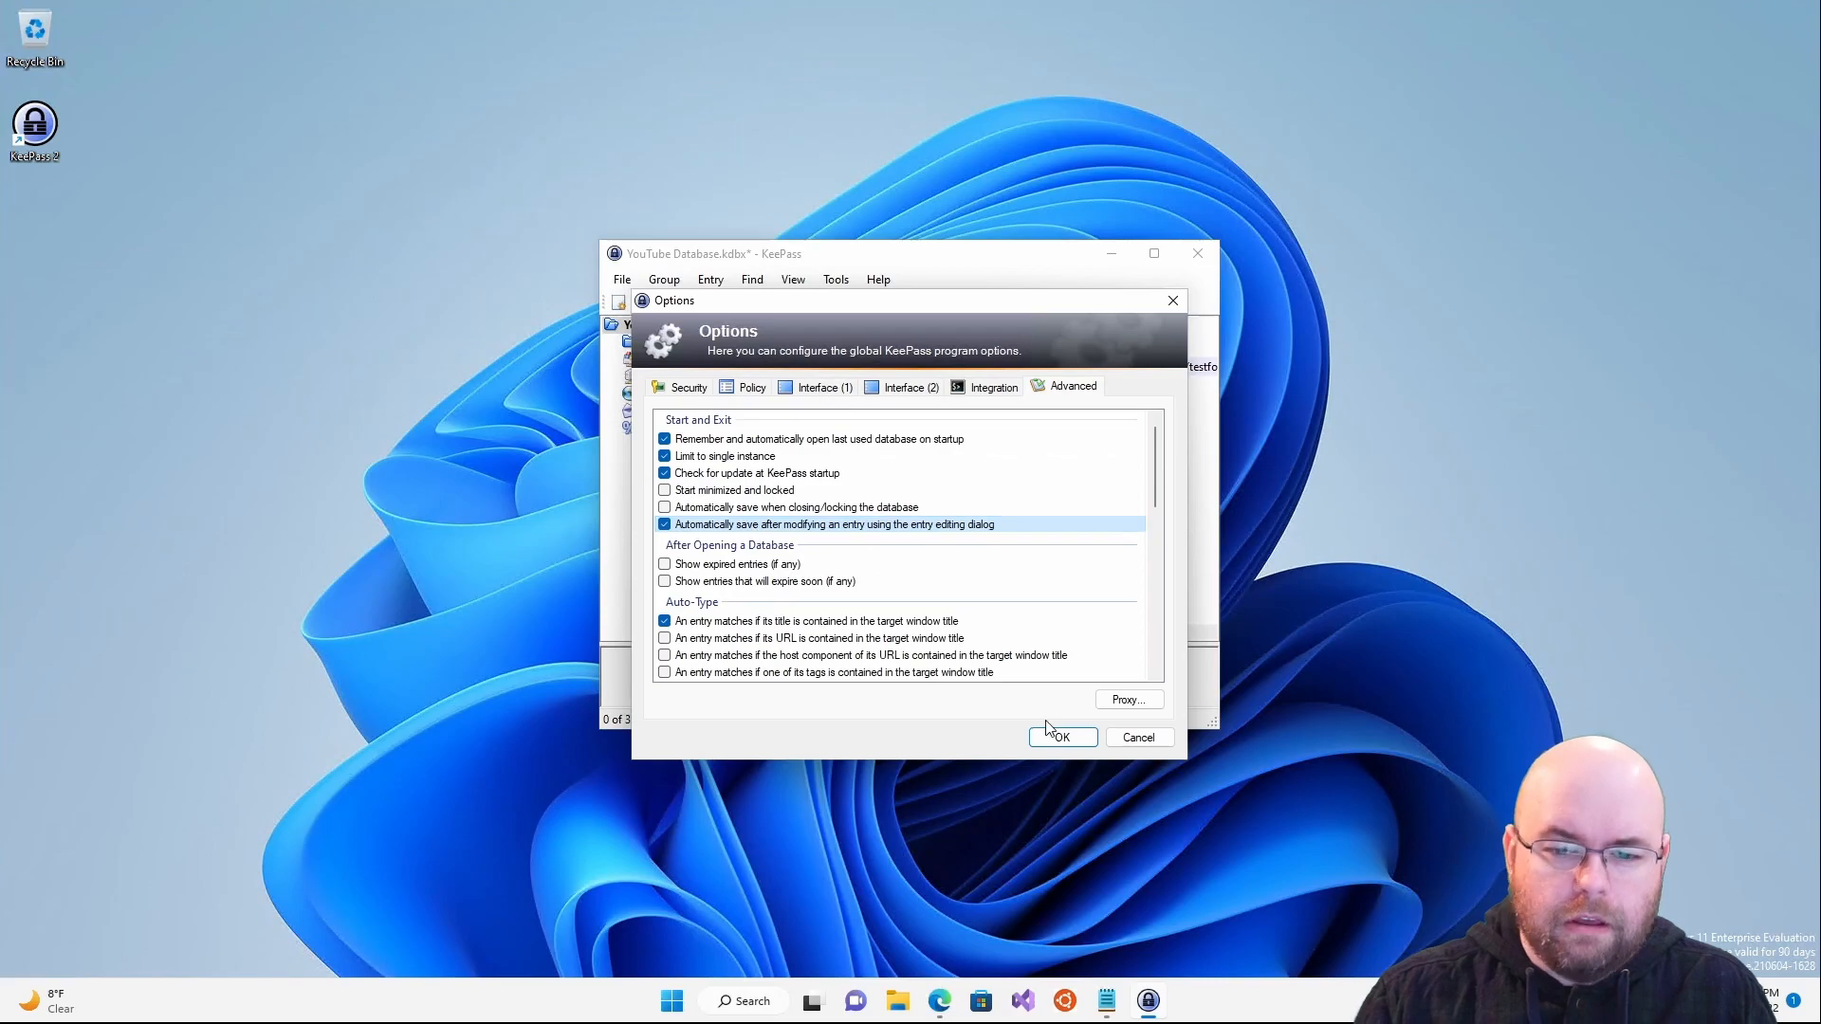
- Confirm the options, save the database, and bring the Edge FAQ back to the front
left_click(1062, 737)
left_click(662, 303)
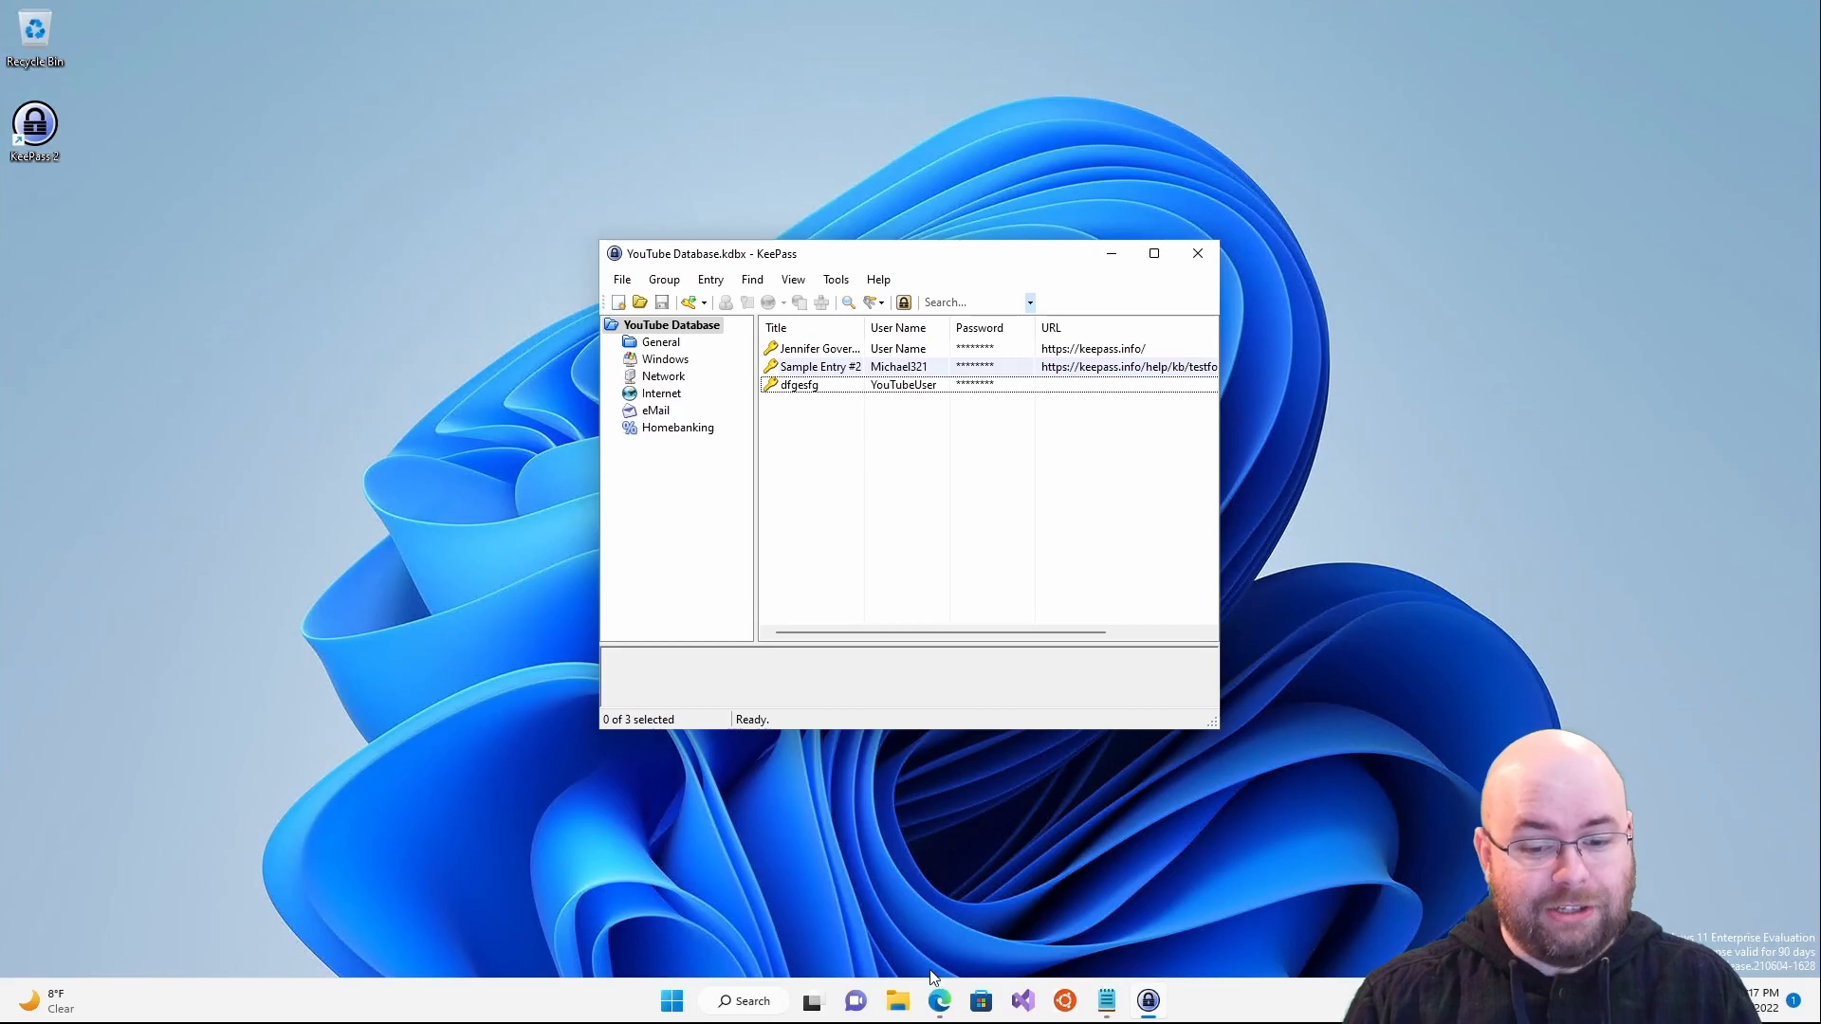
left_click(939, 1001)
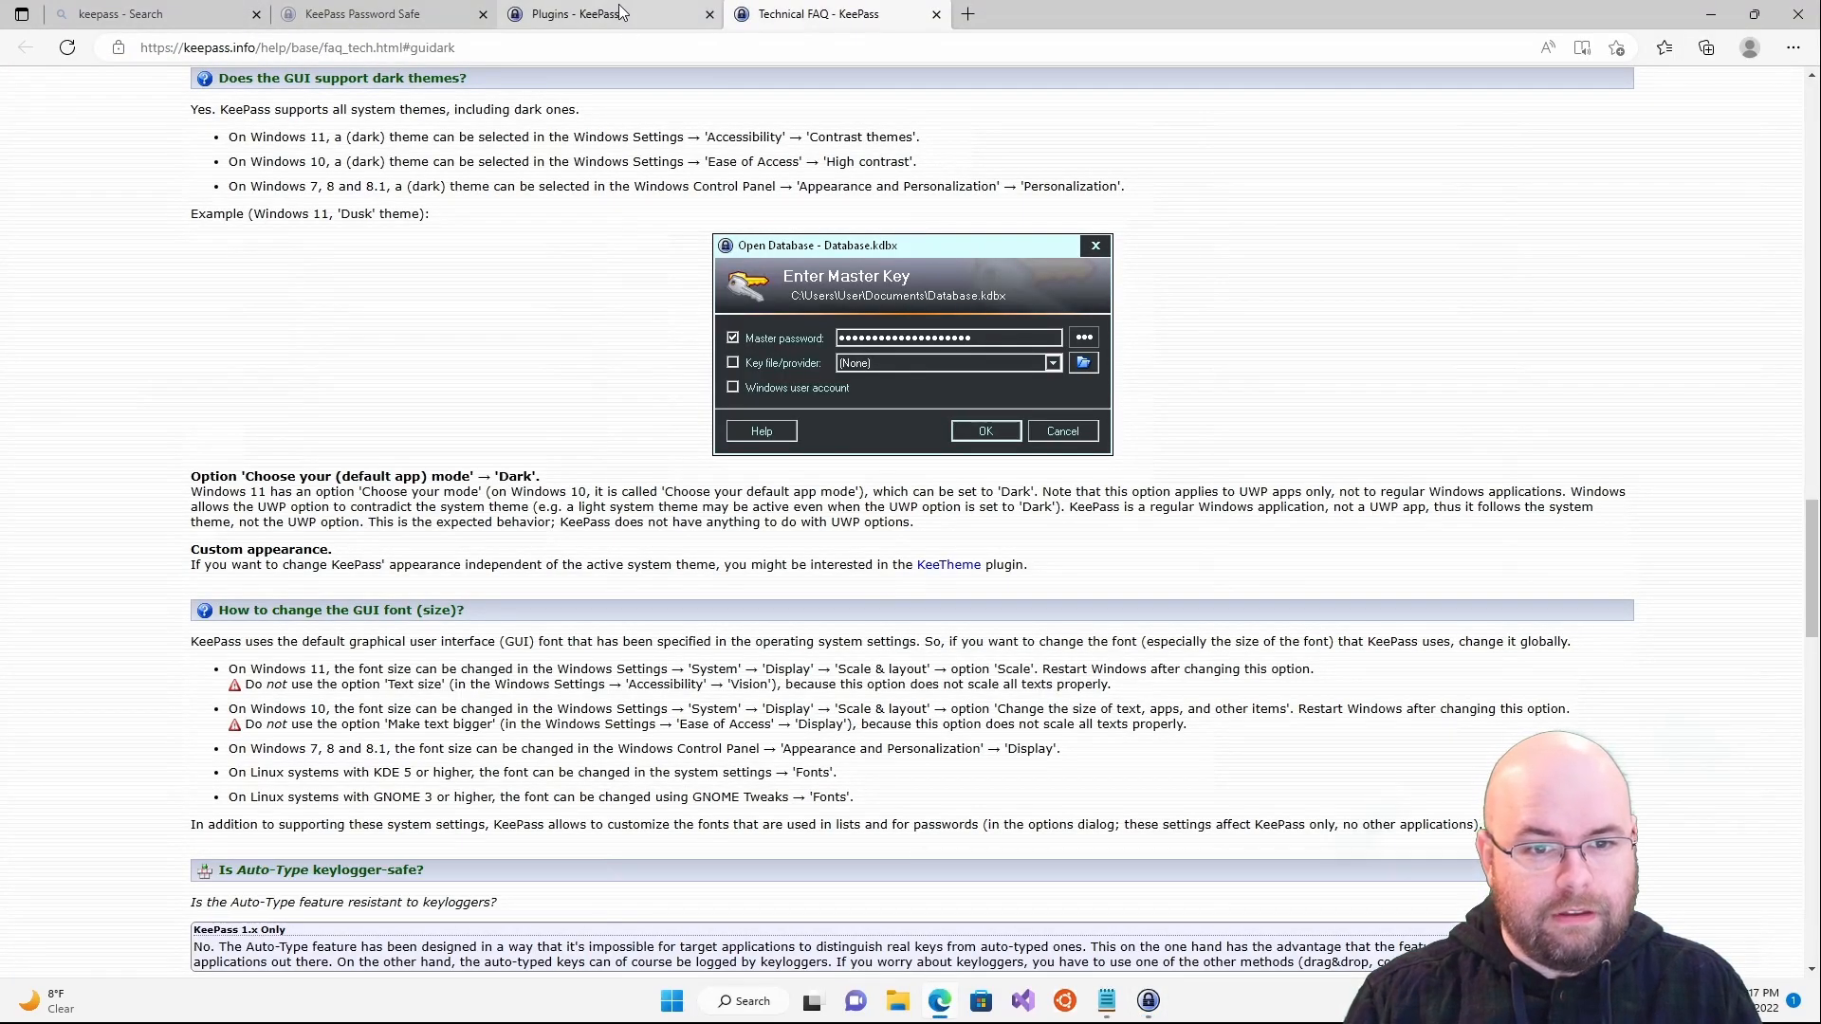
- Search the keepass.info Plugins page for 'keepasshttp' and jump to the KeePassHttp entry
left_click(617, 13)
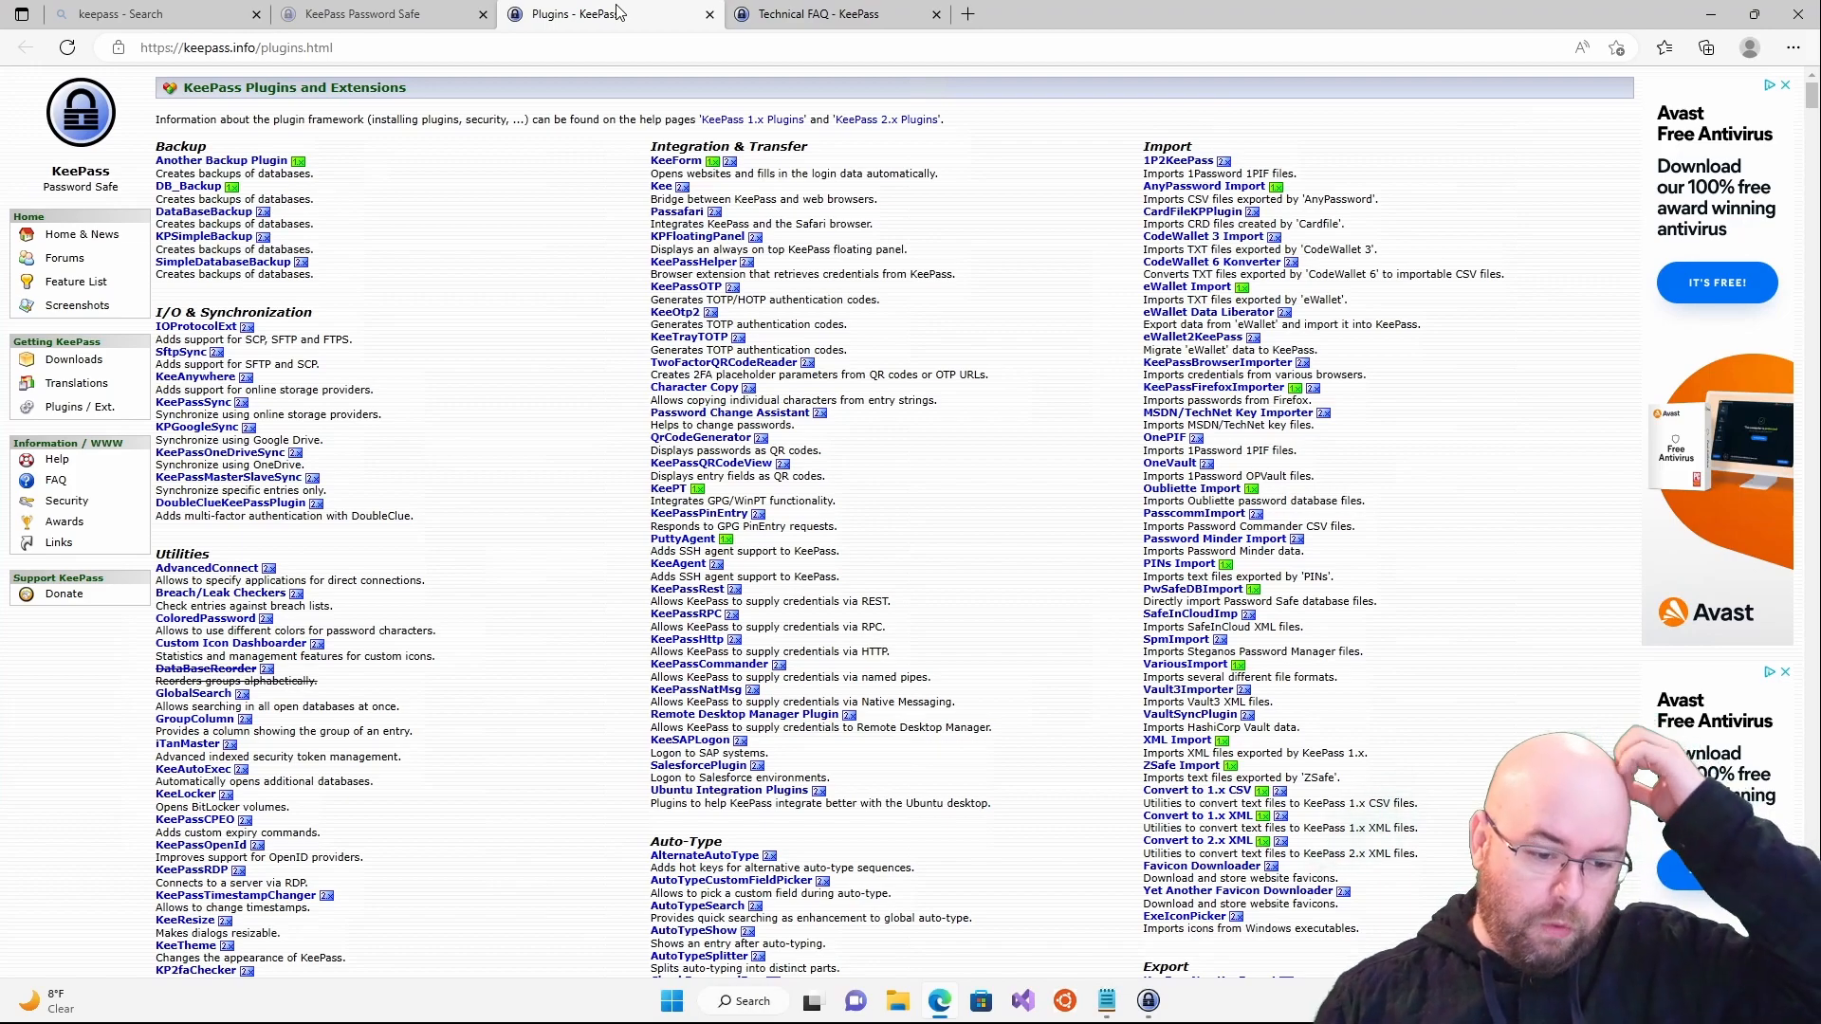
key("ctrl+f")
type("keepasshttp")
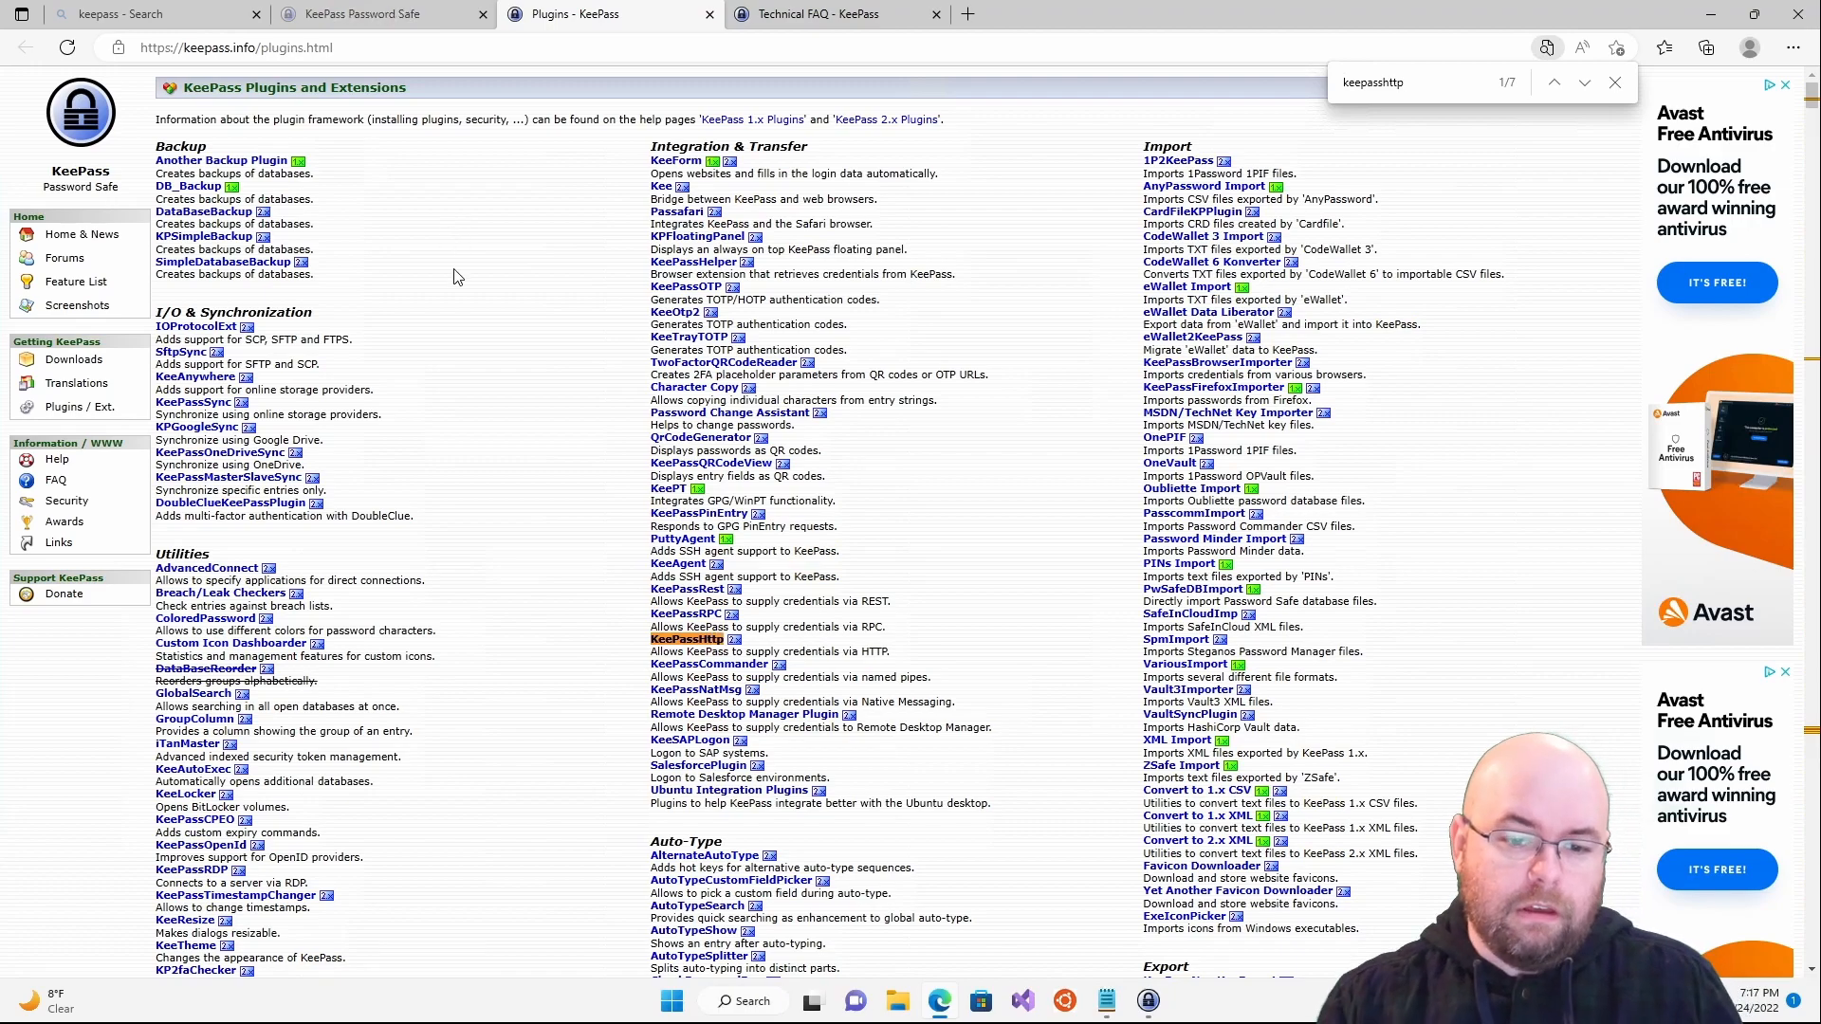
left_click(722, 642)
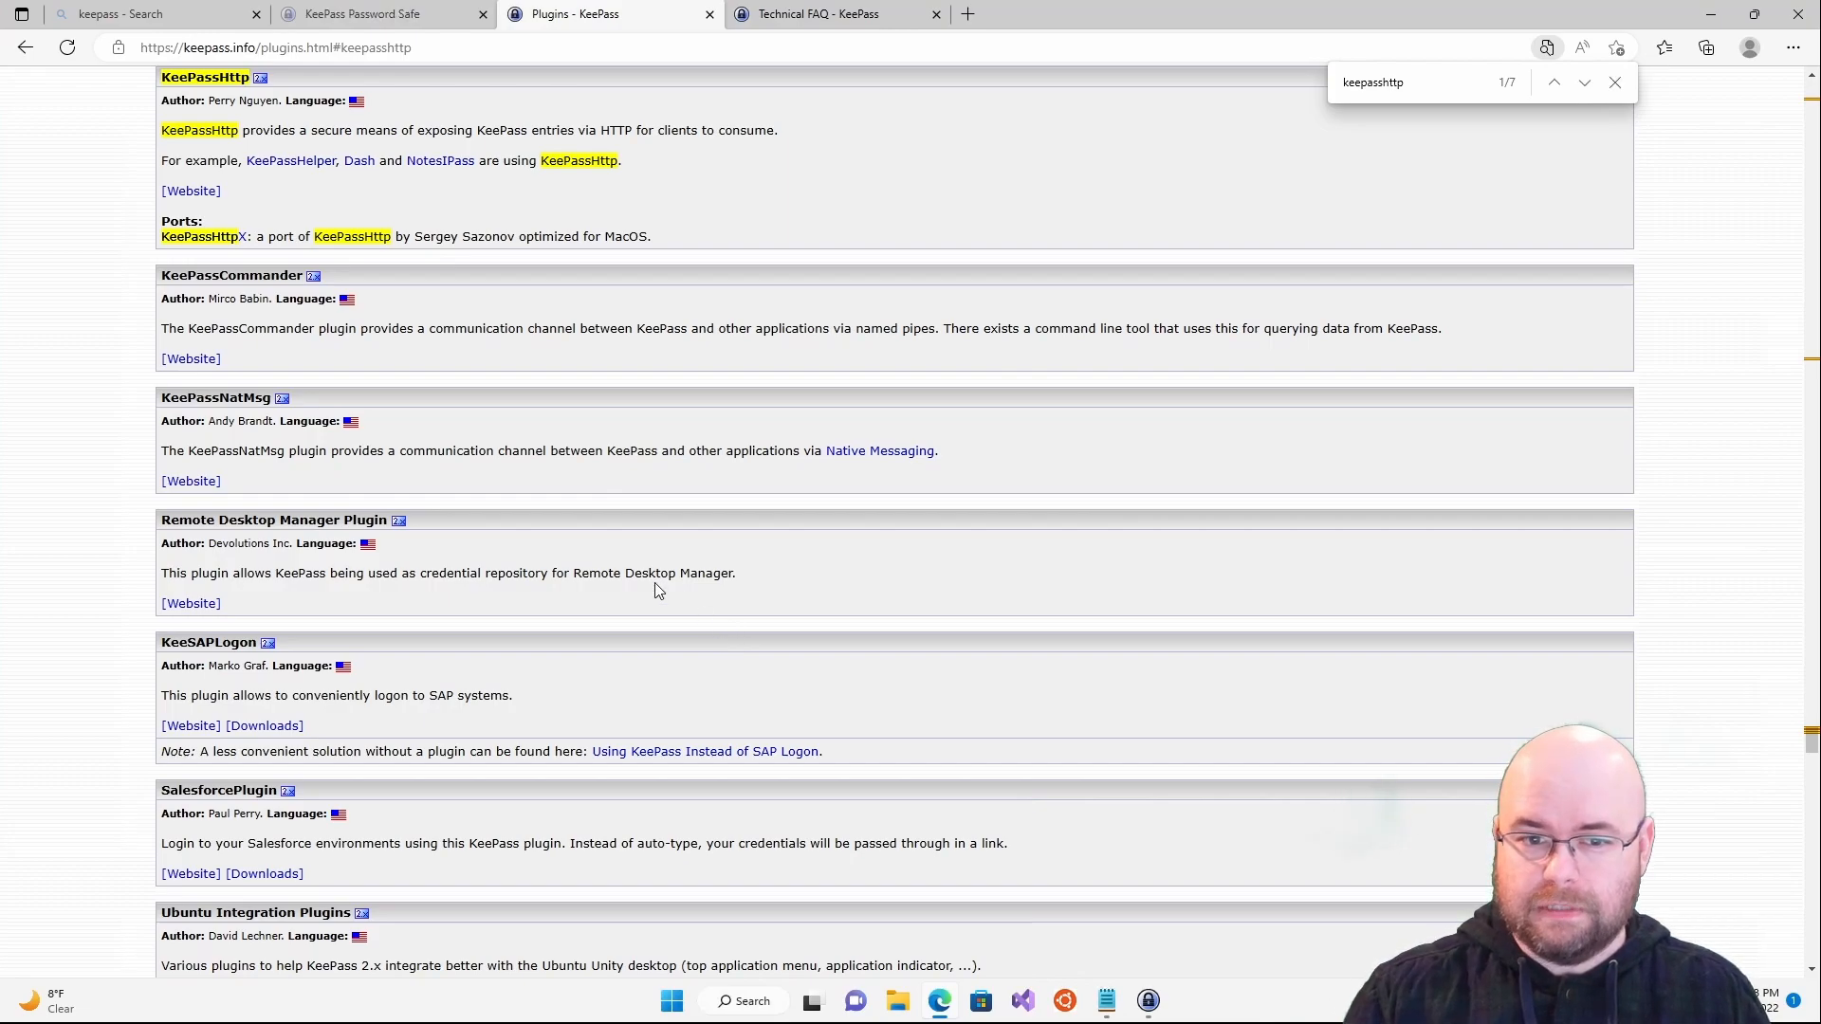
- Open the pfn/keepasshttp GitHub repository from the plugin's website link and scroll to its README
left_click(207, 195)
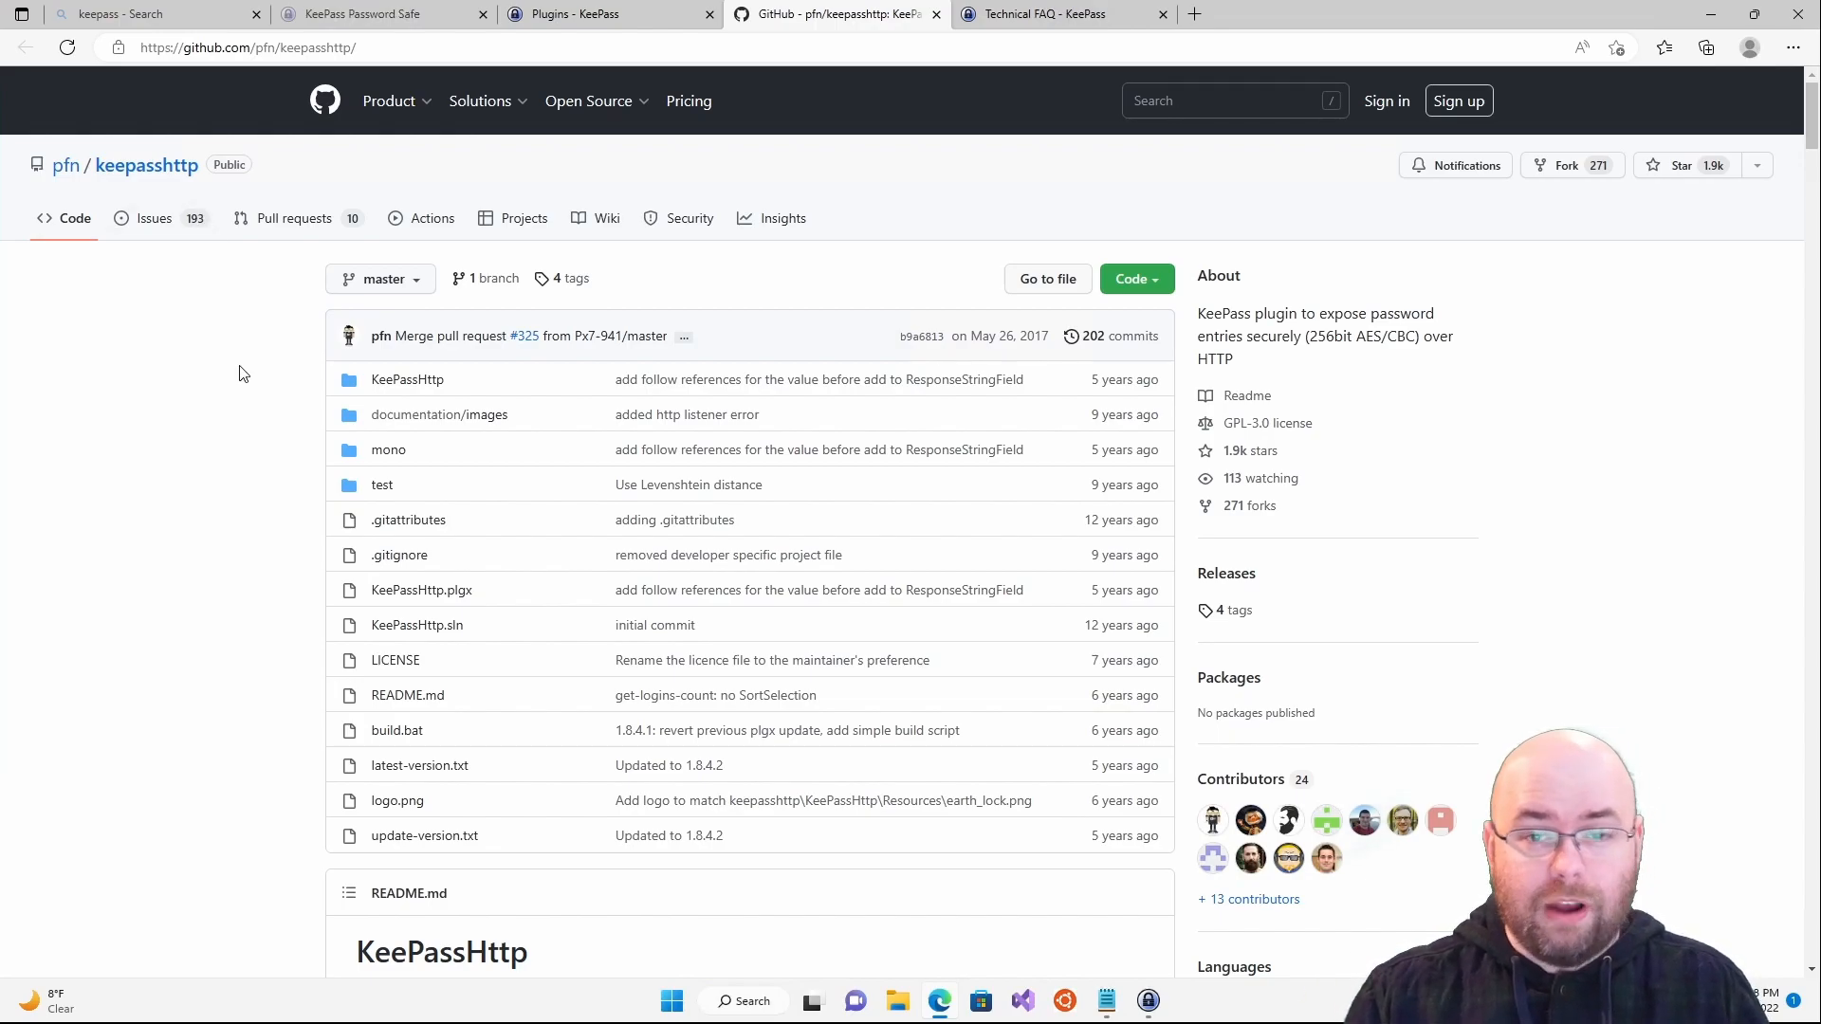
scroll(240, 374, "down", 8)
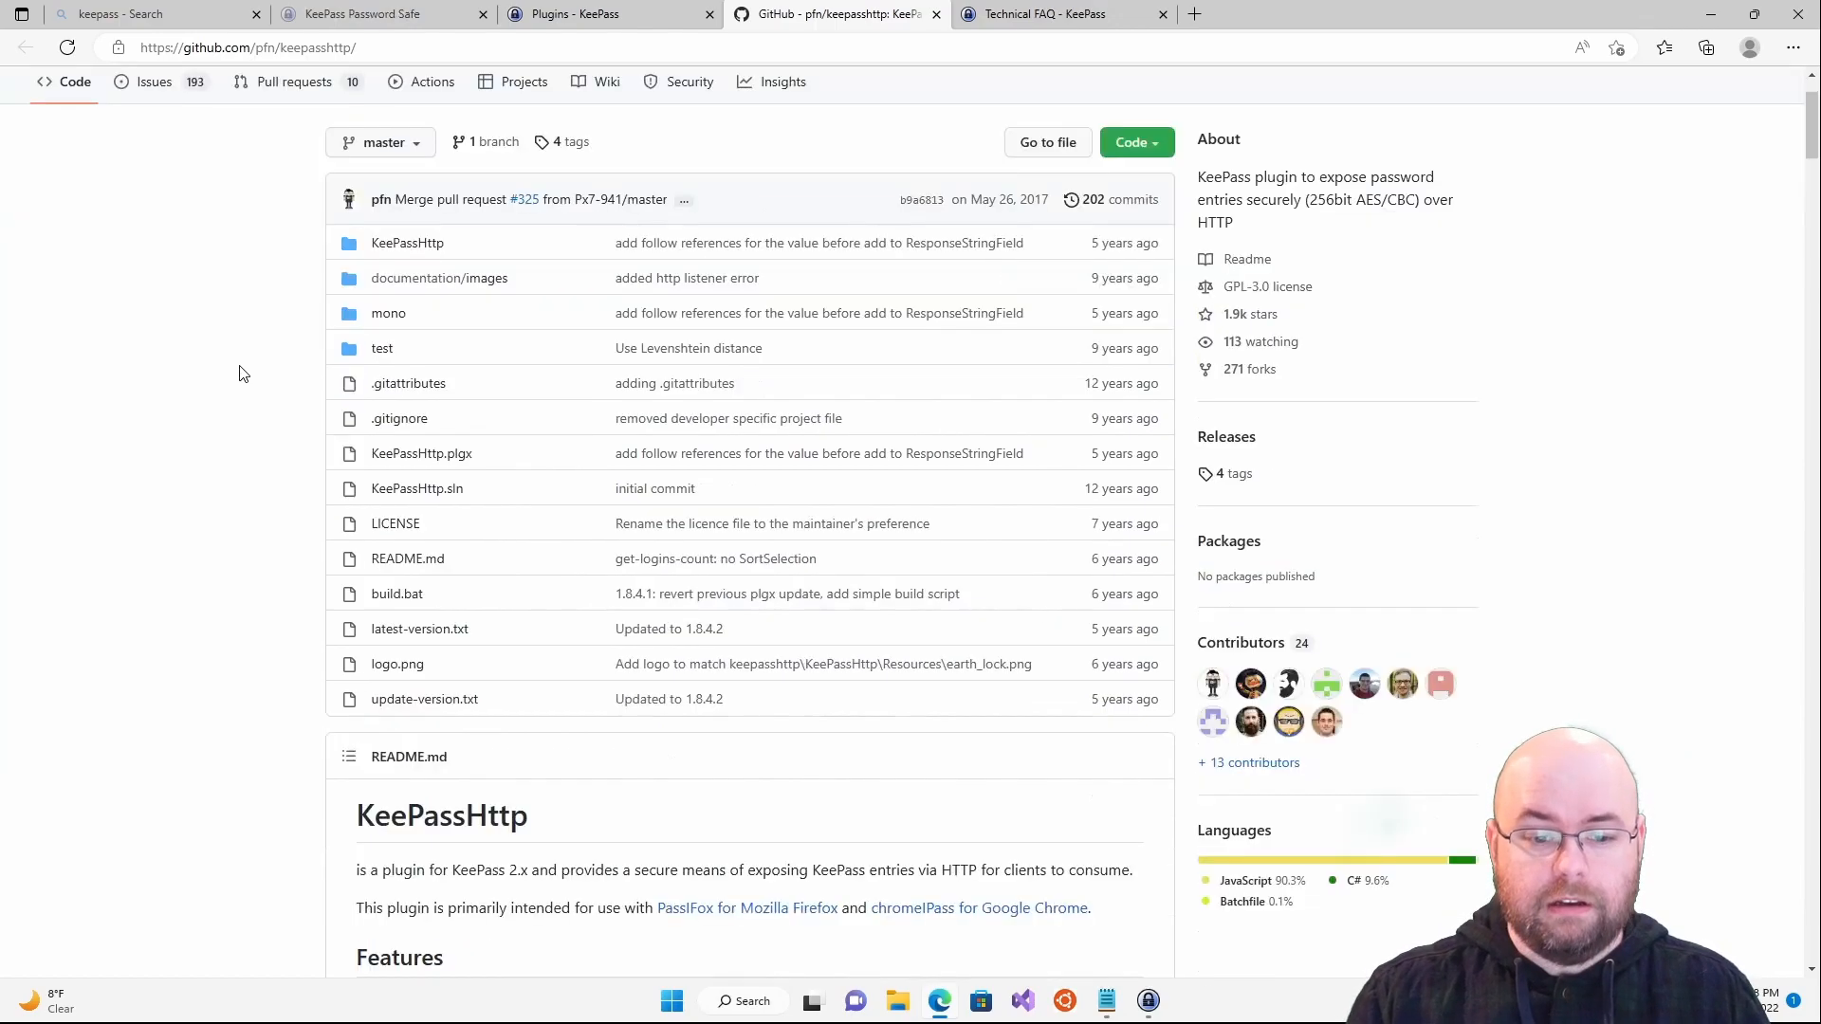
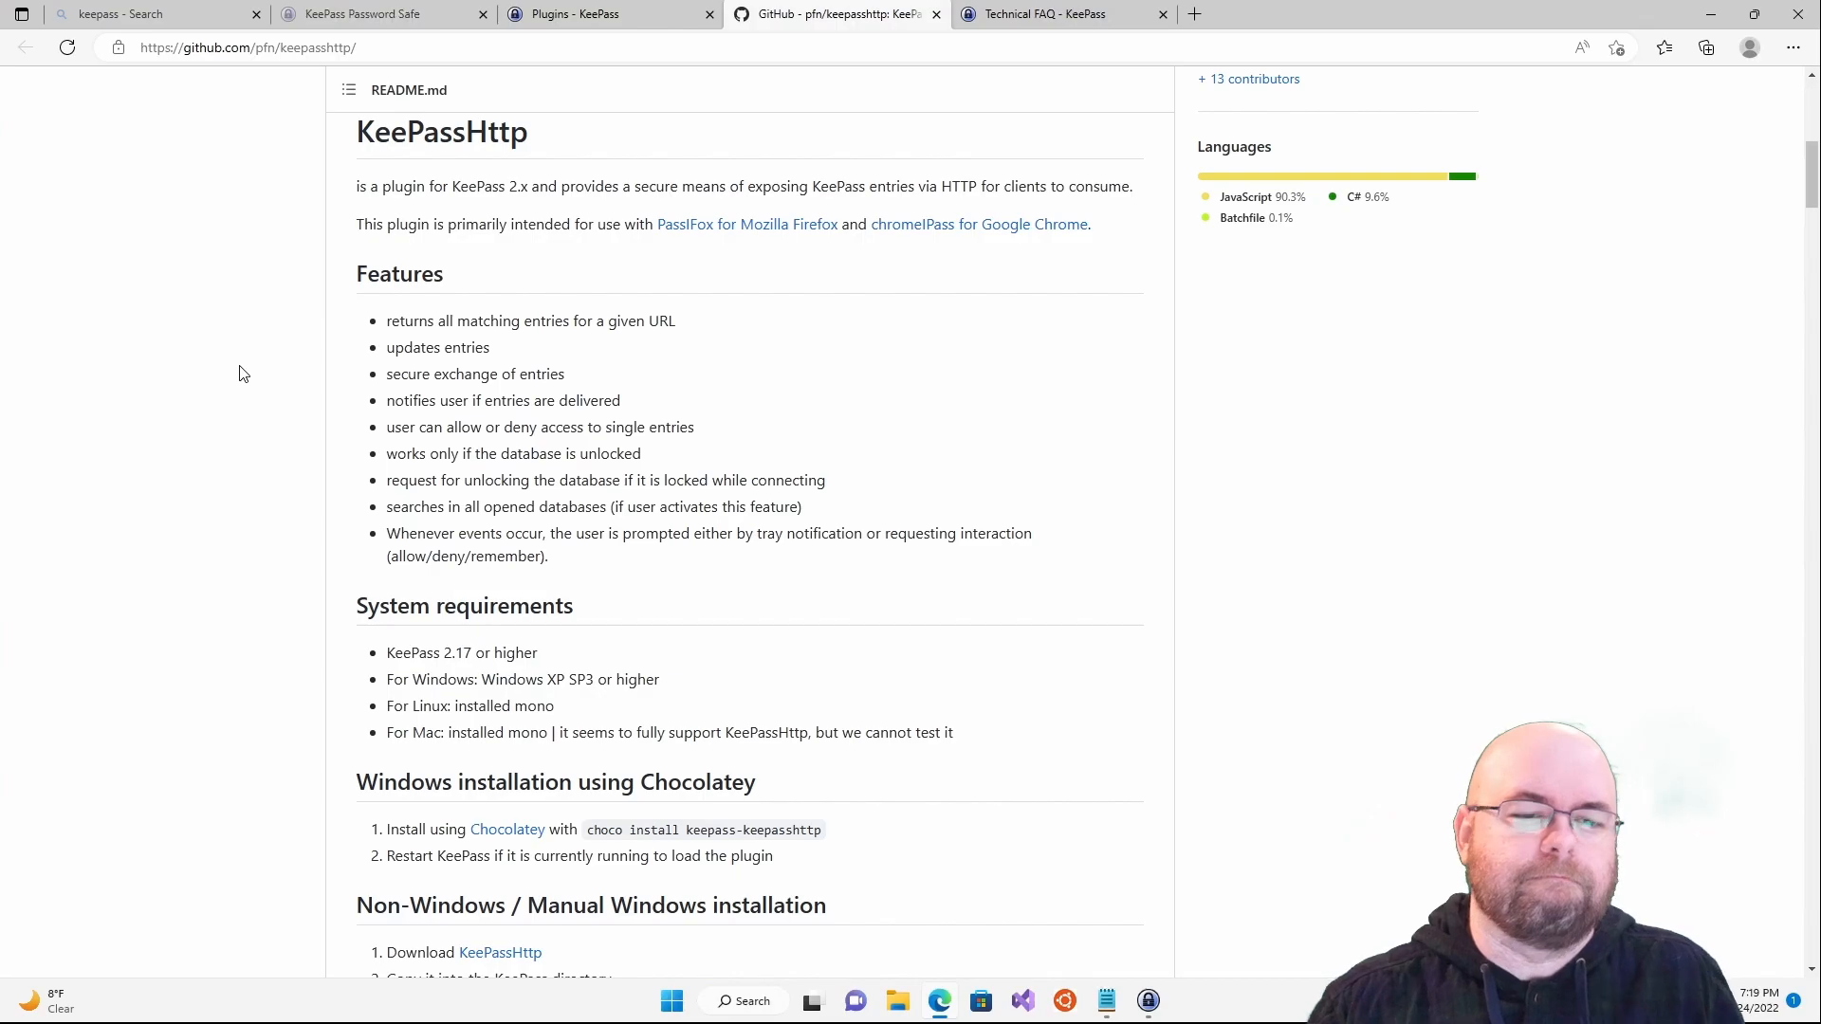
- Download KeePassHttp.plgx from the README's manual installation download link
scroll(423, 601, "down", 6)
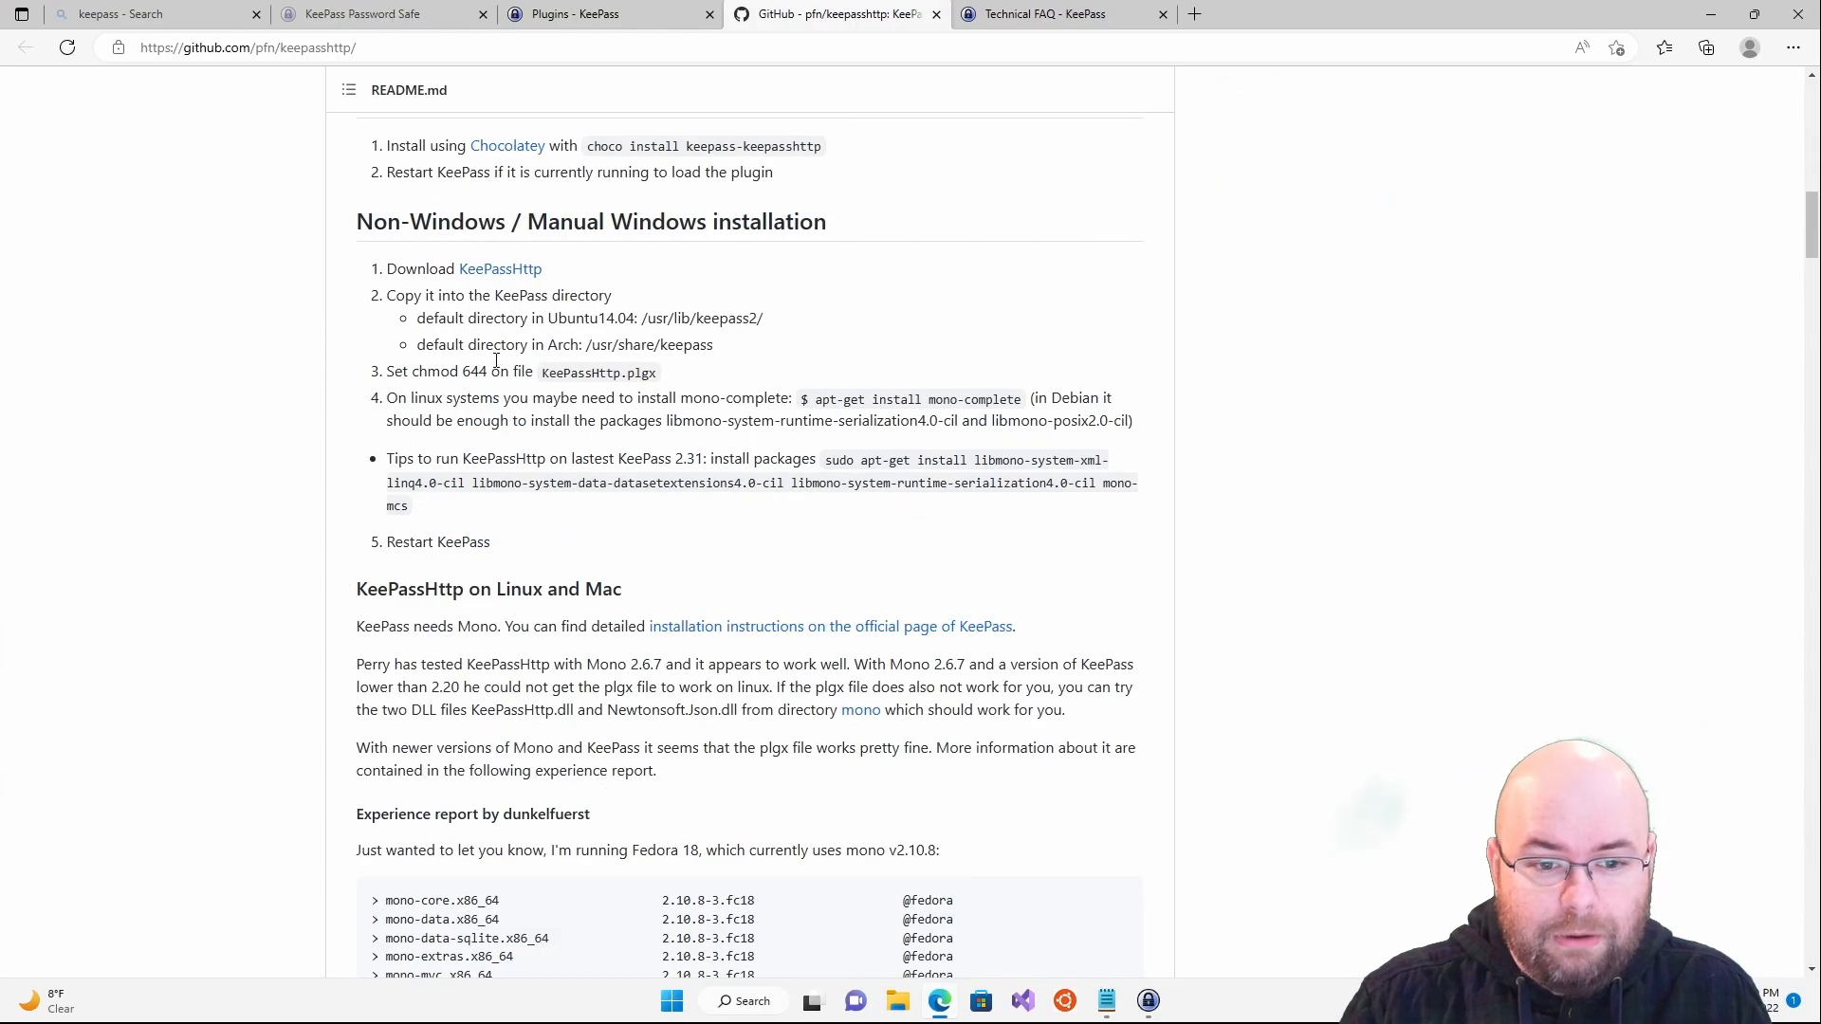
left_click(484, 273)
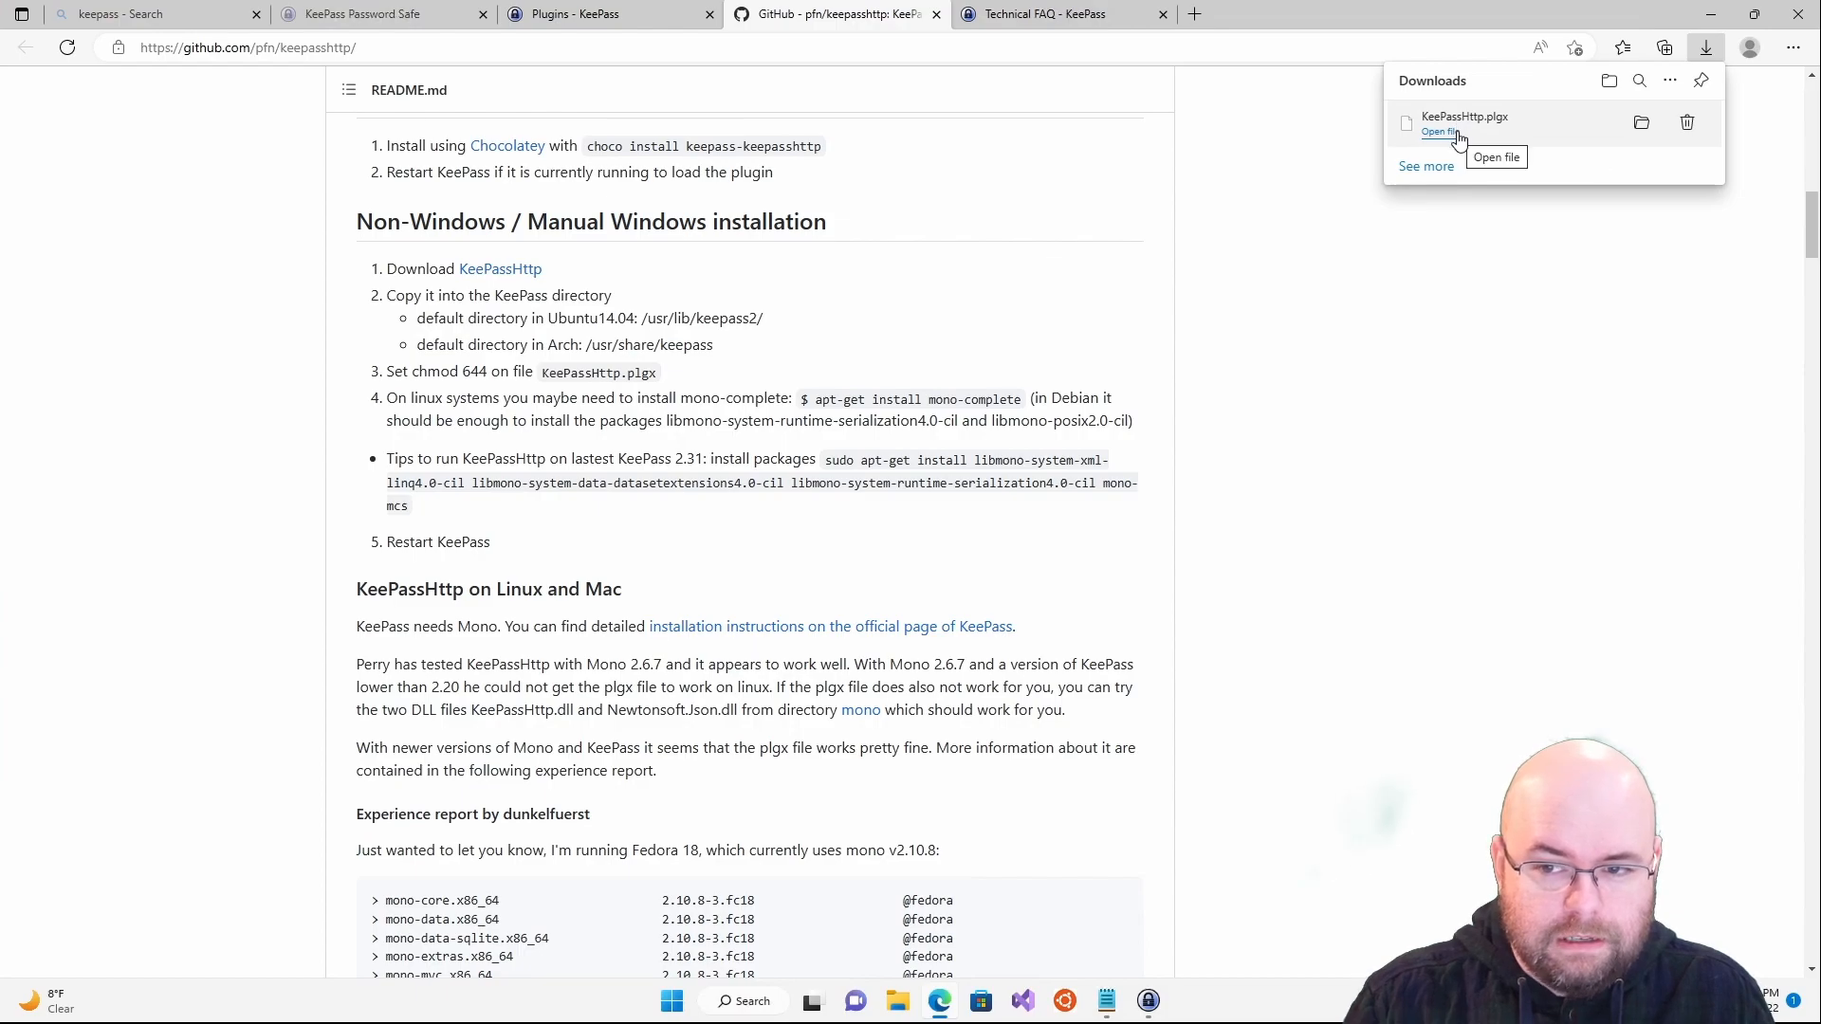
- Show the downloaded KeePassHttp.plgx in the Downloads folder and copy it
left_click(1644, 130)
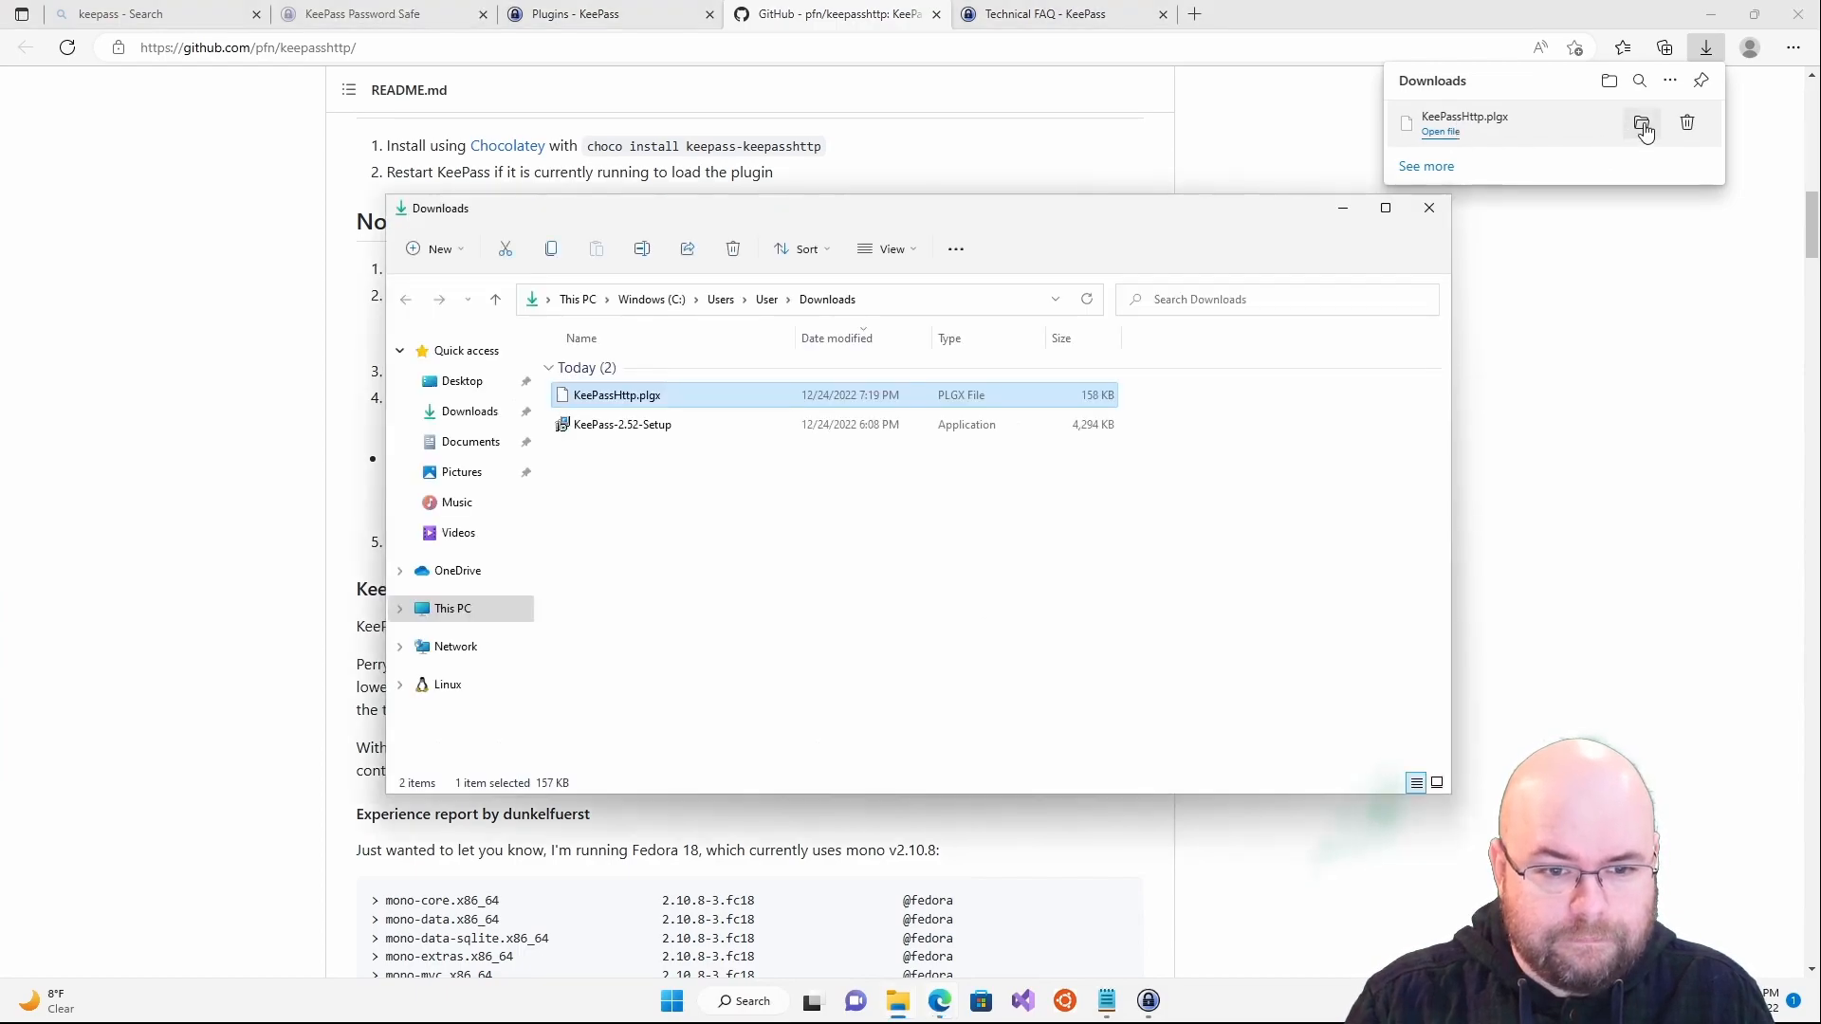
left_click_drag(947, 199, 1349, 301)
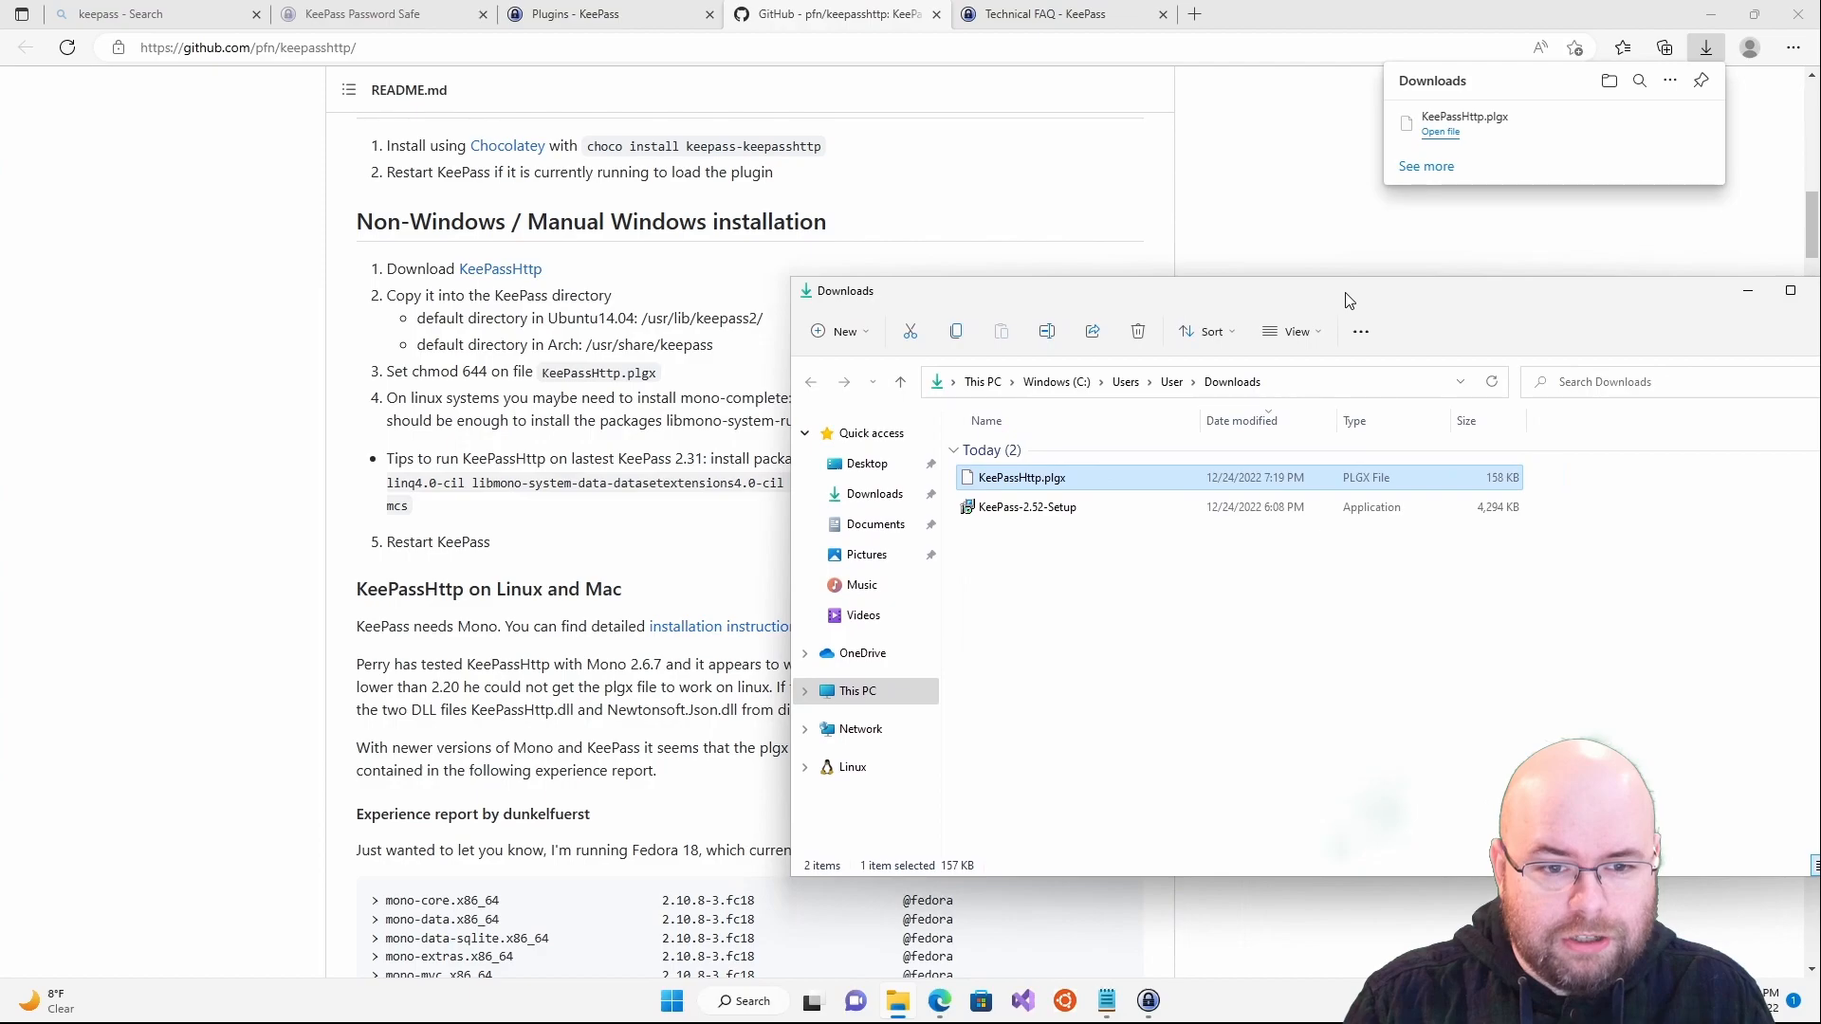
scroll(406, 301, "up", 3)
scroll(406, 301, "up", 2)
scroll(406, 304, "down", 4)
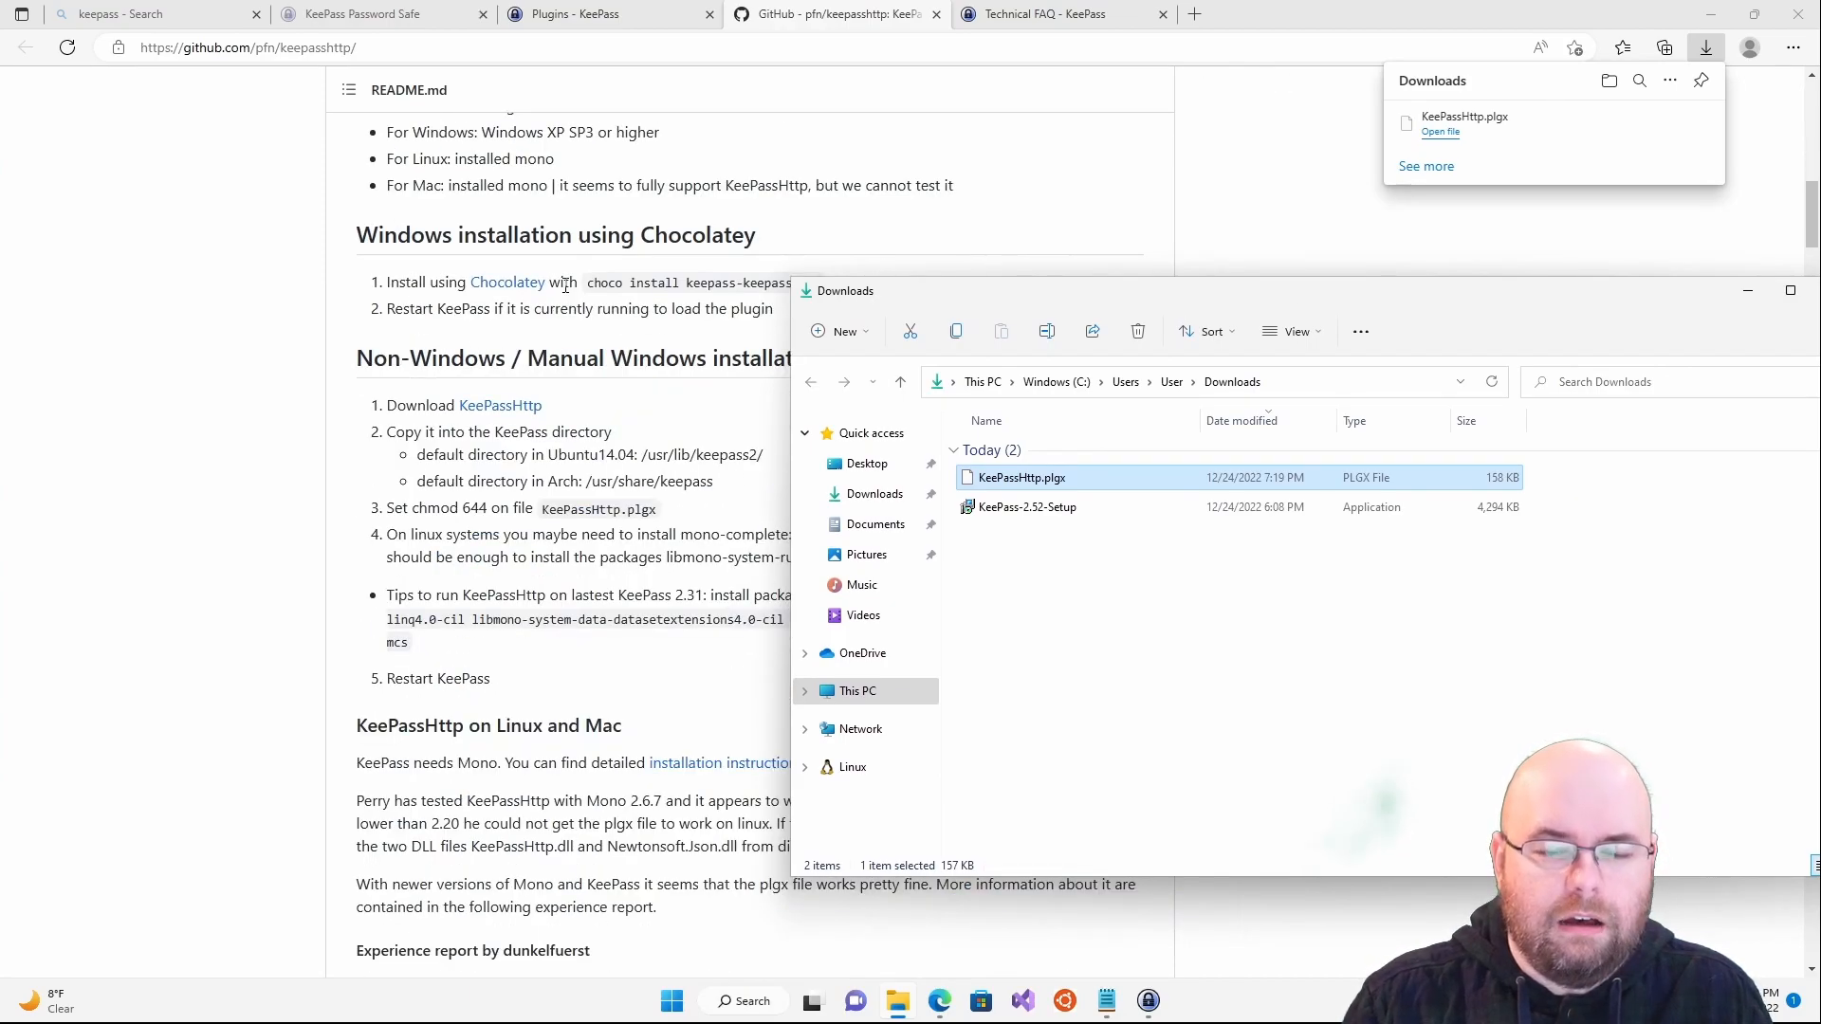
scroll(540, 270, "down", 3)
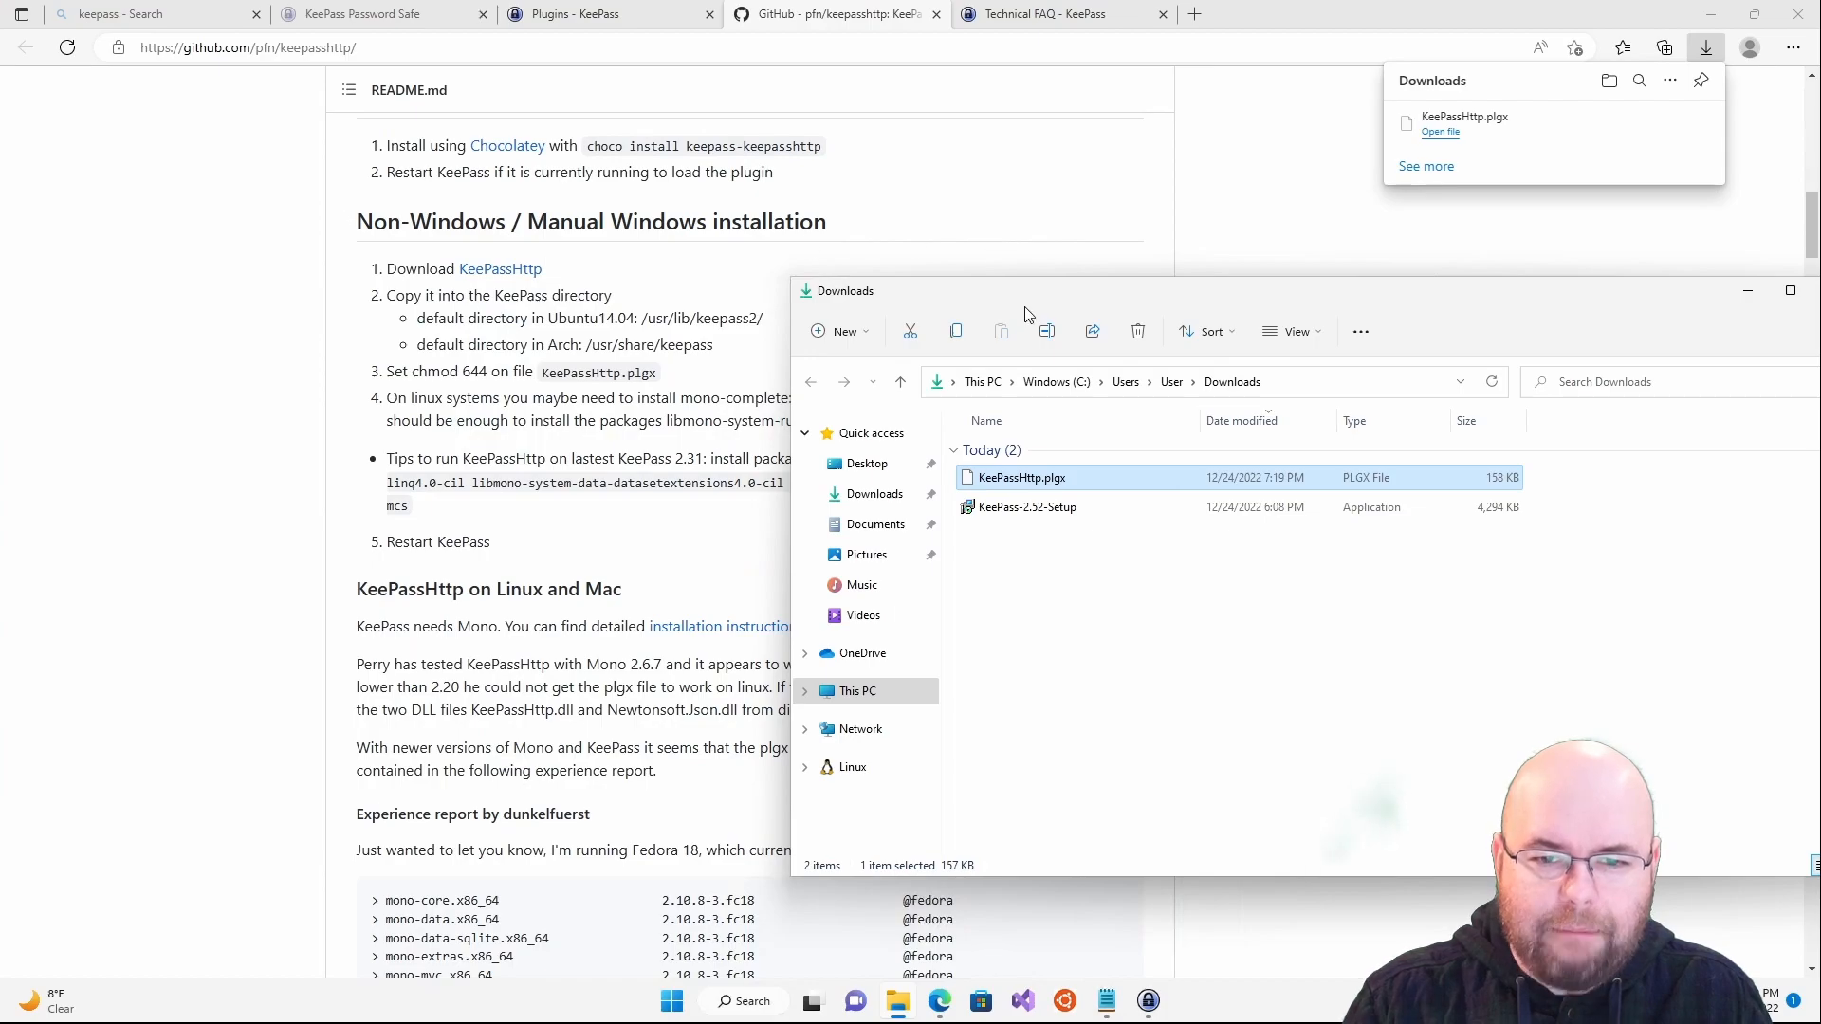
left_click_drag(1029, 301, 1022, 398)
scroll(679, 302, "up", 3)
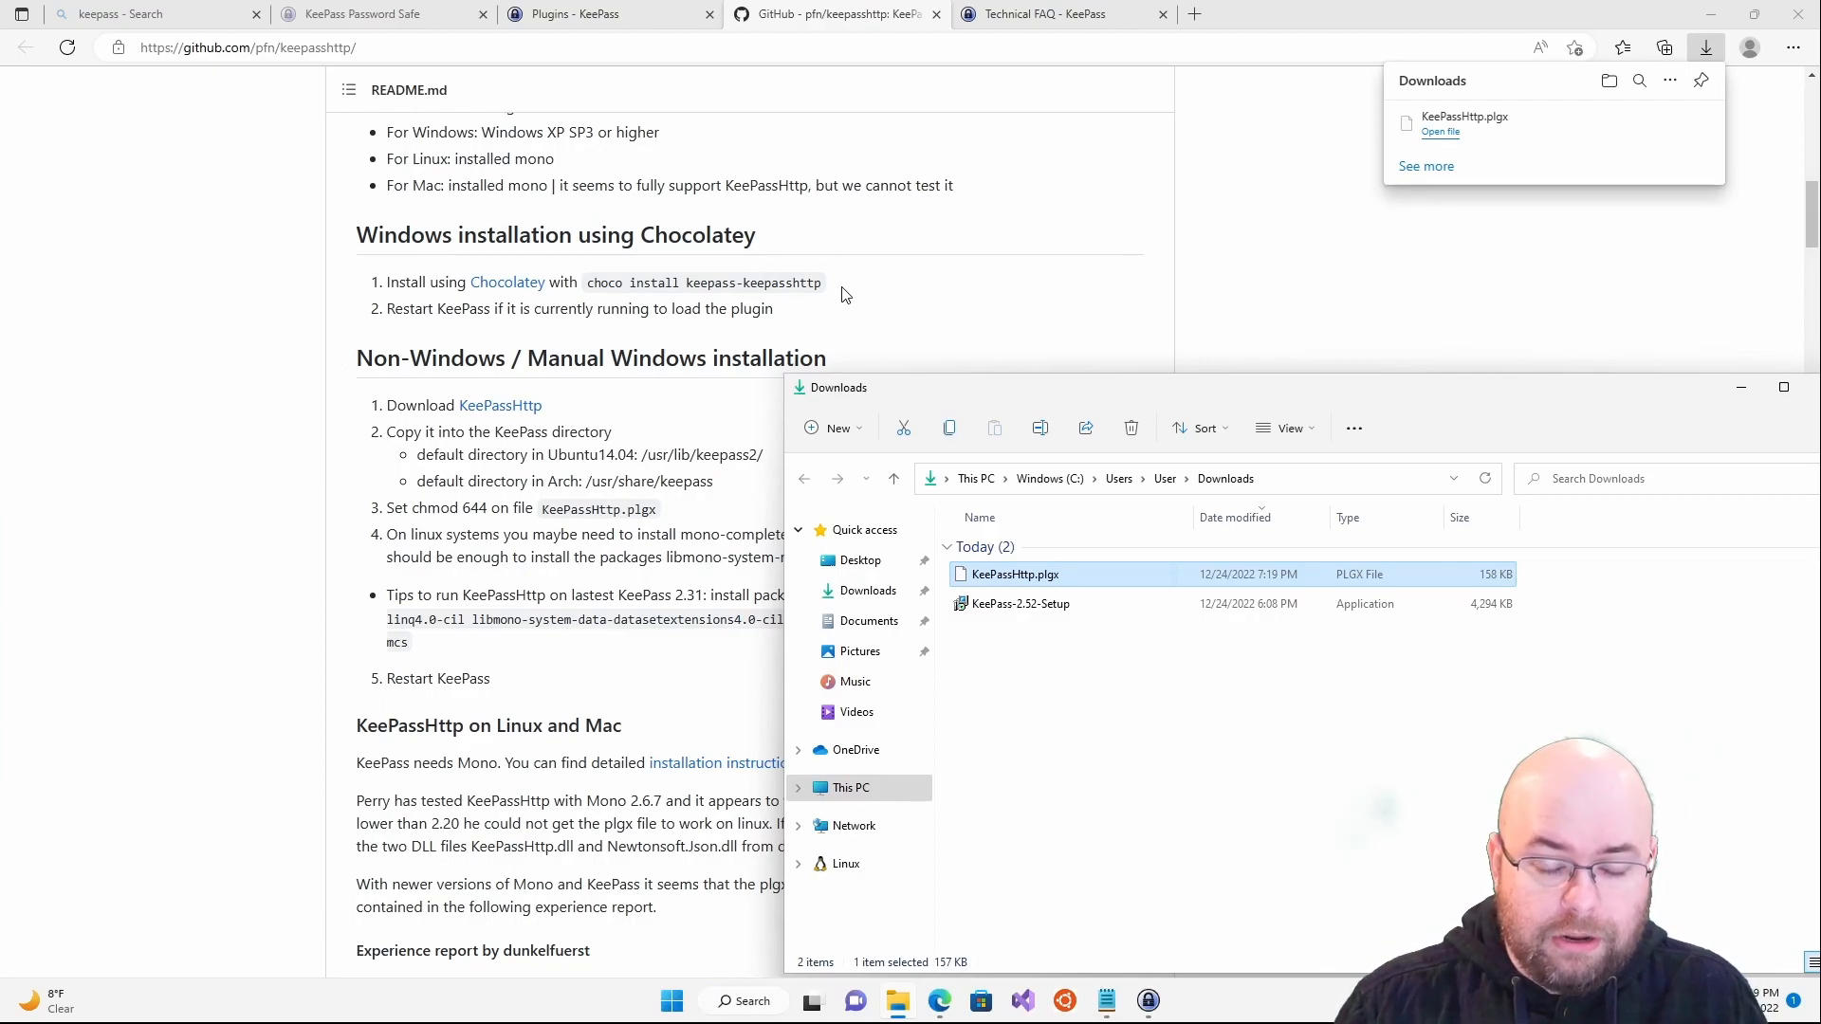
left_click_drag(939, 395, 1033, 261)
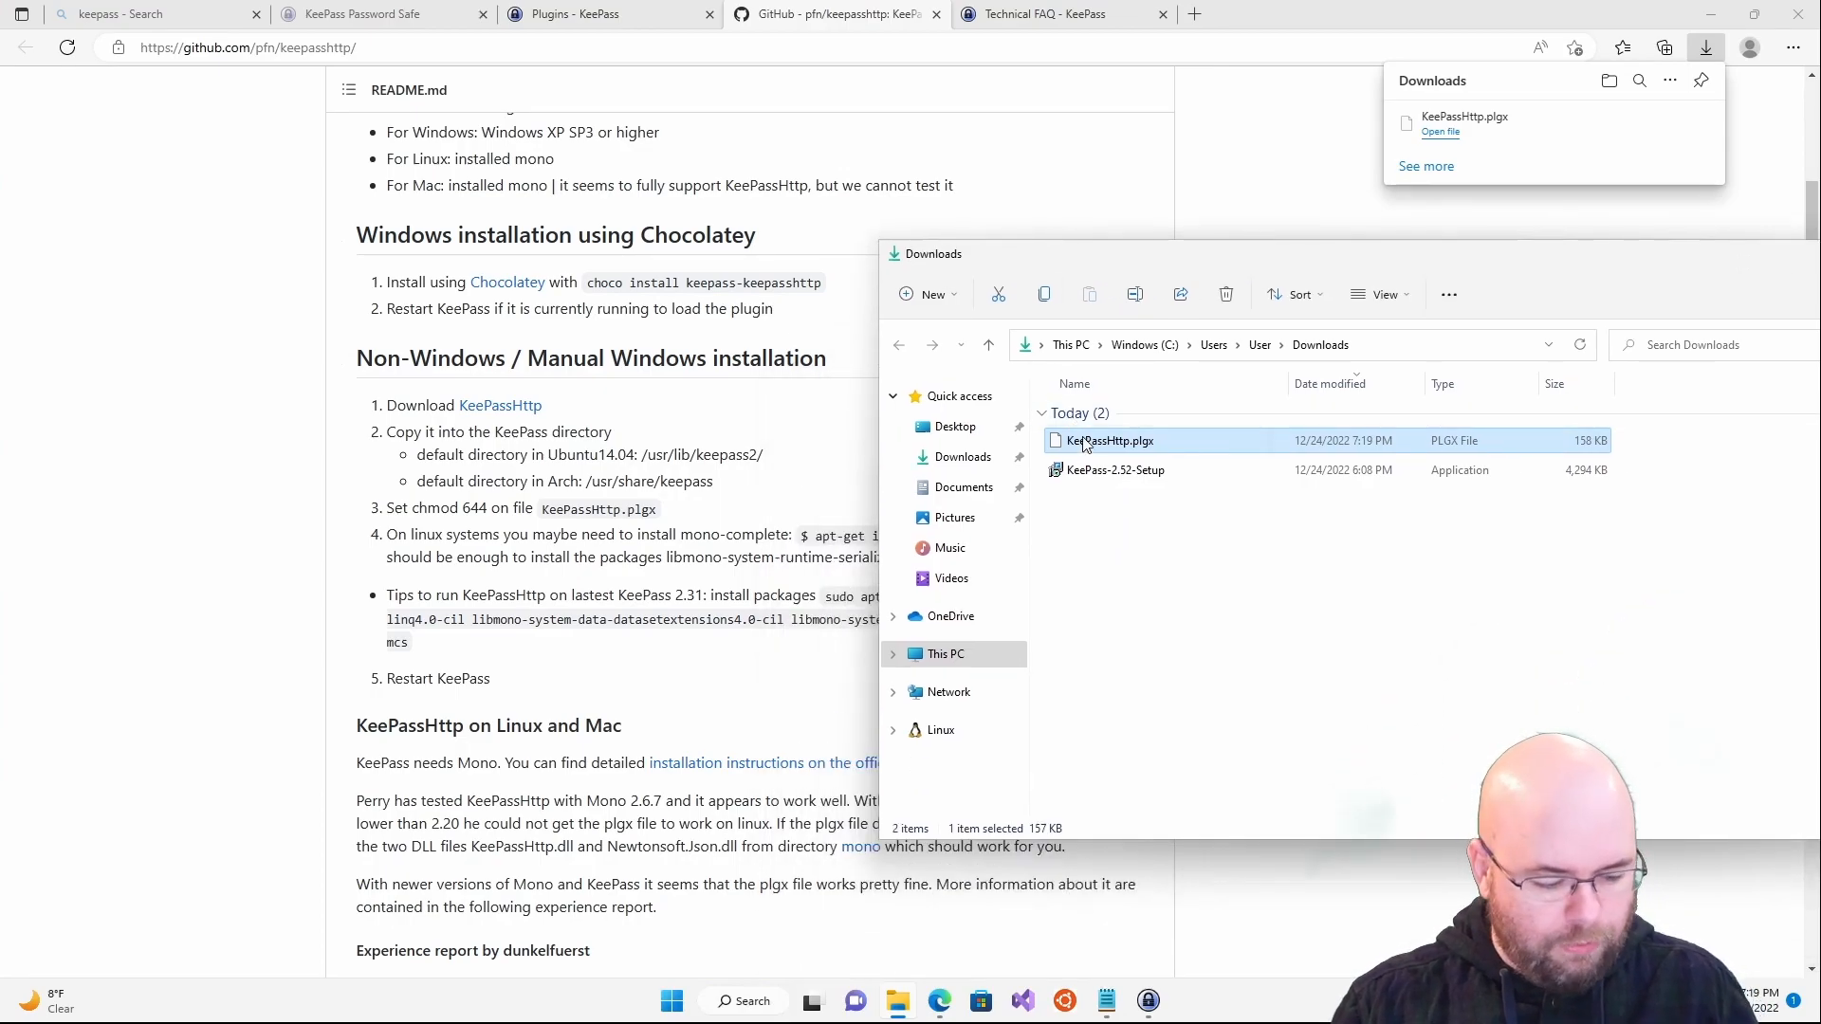
left_click(1150, 550)
left_click(1150, 442)
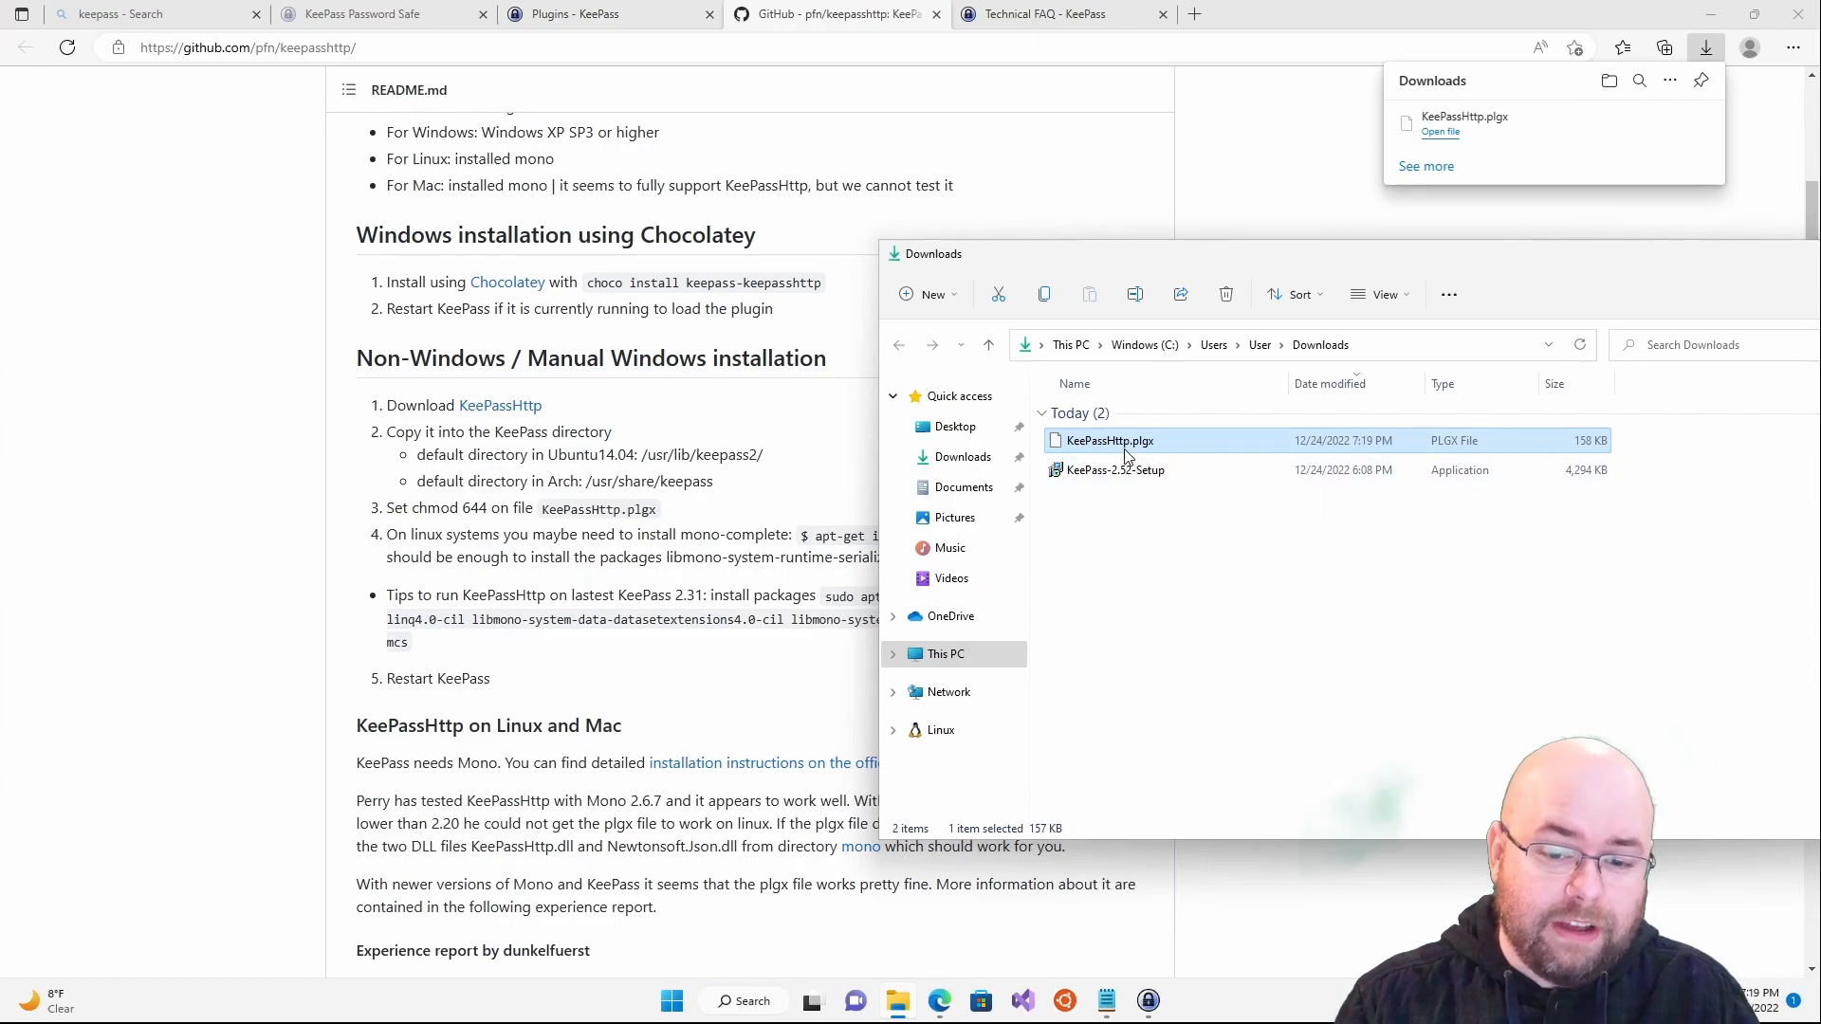
key("ctrl+c")
- Paste it into C:\Program Files\KeePass Password Safe 2\Plugins with administrator permission, then return to GitHub
left_click(895, 655)
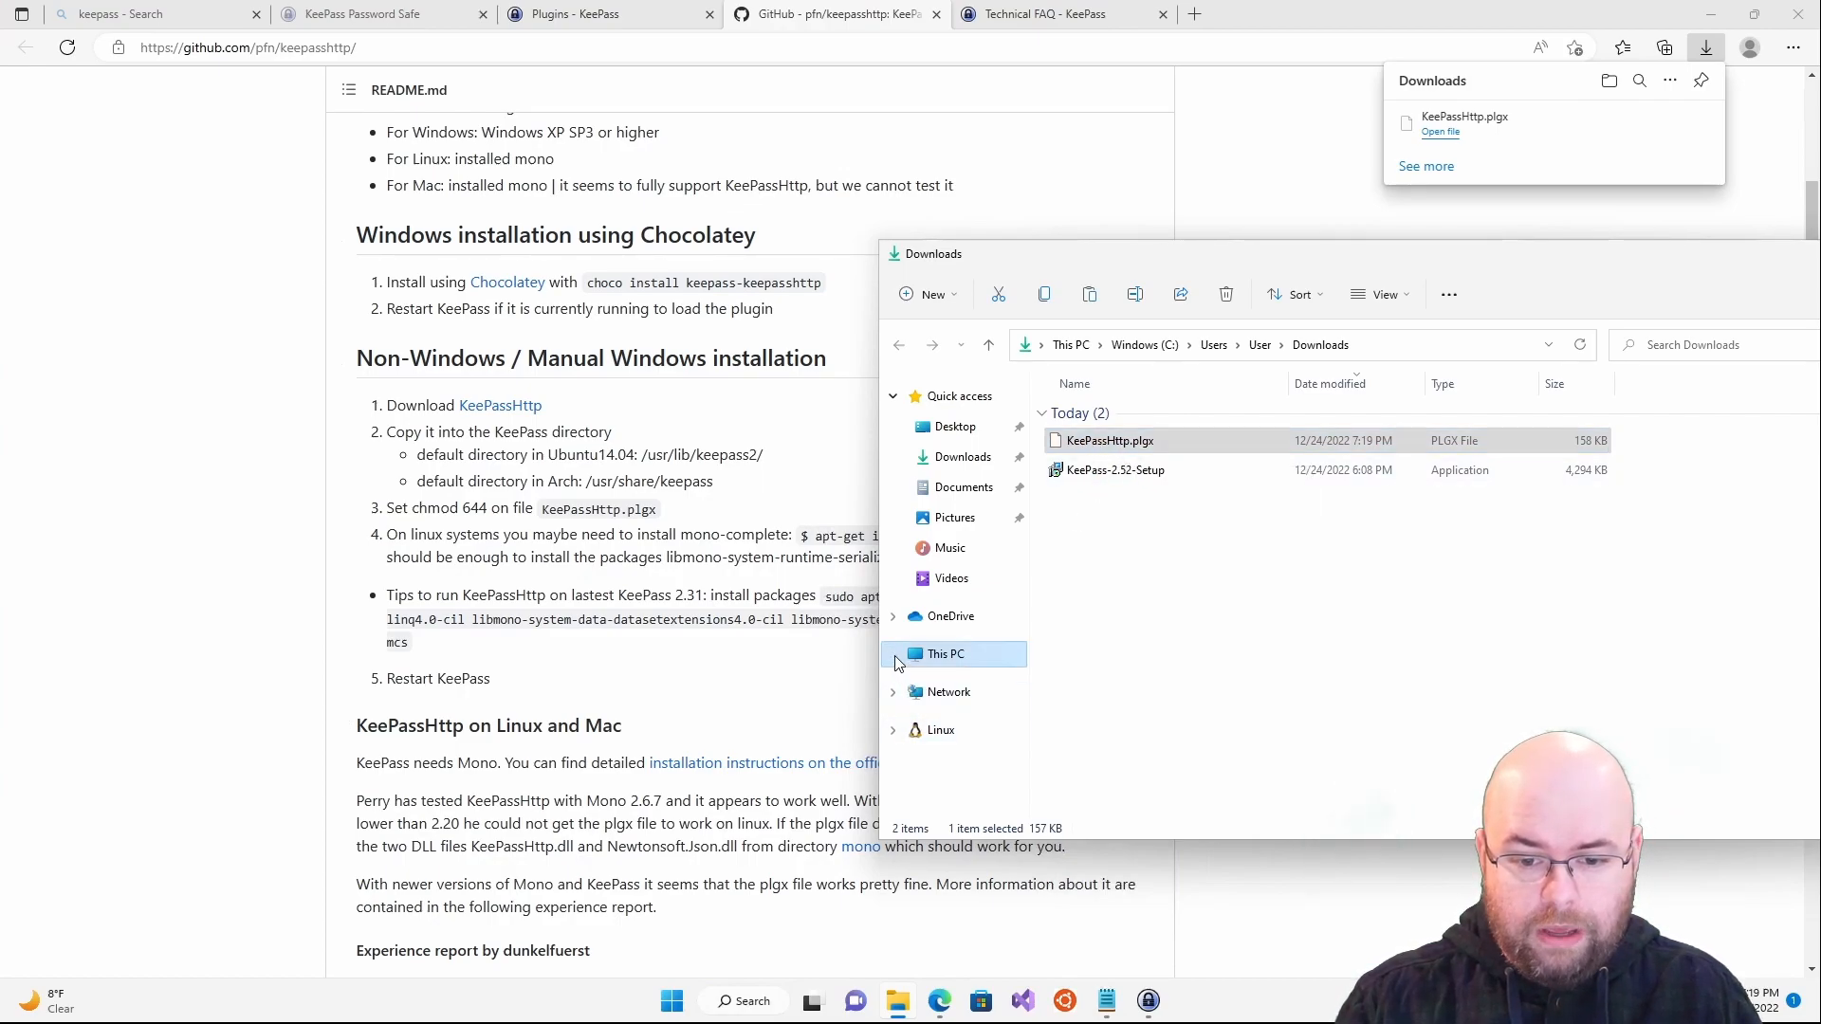
left_click(898, 709)
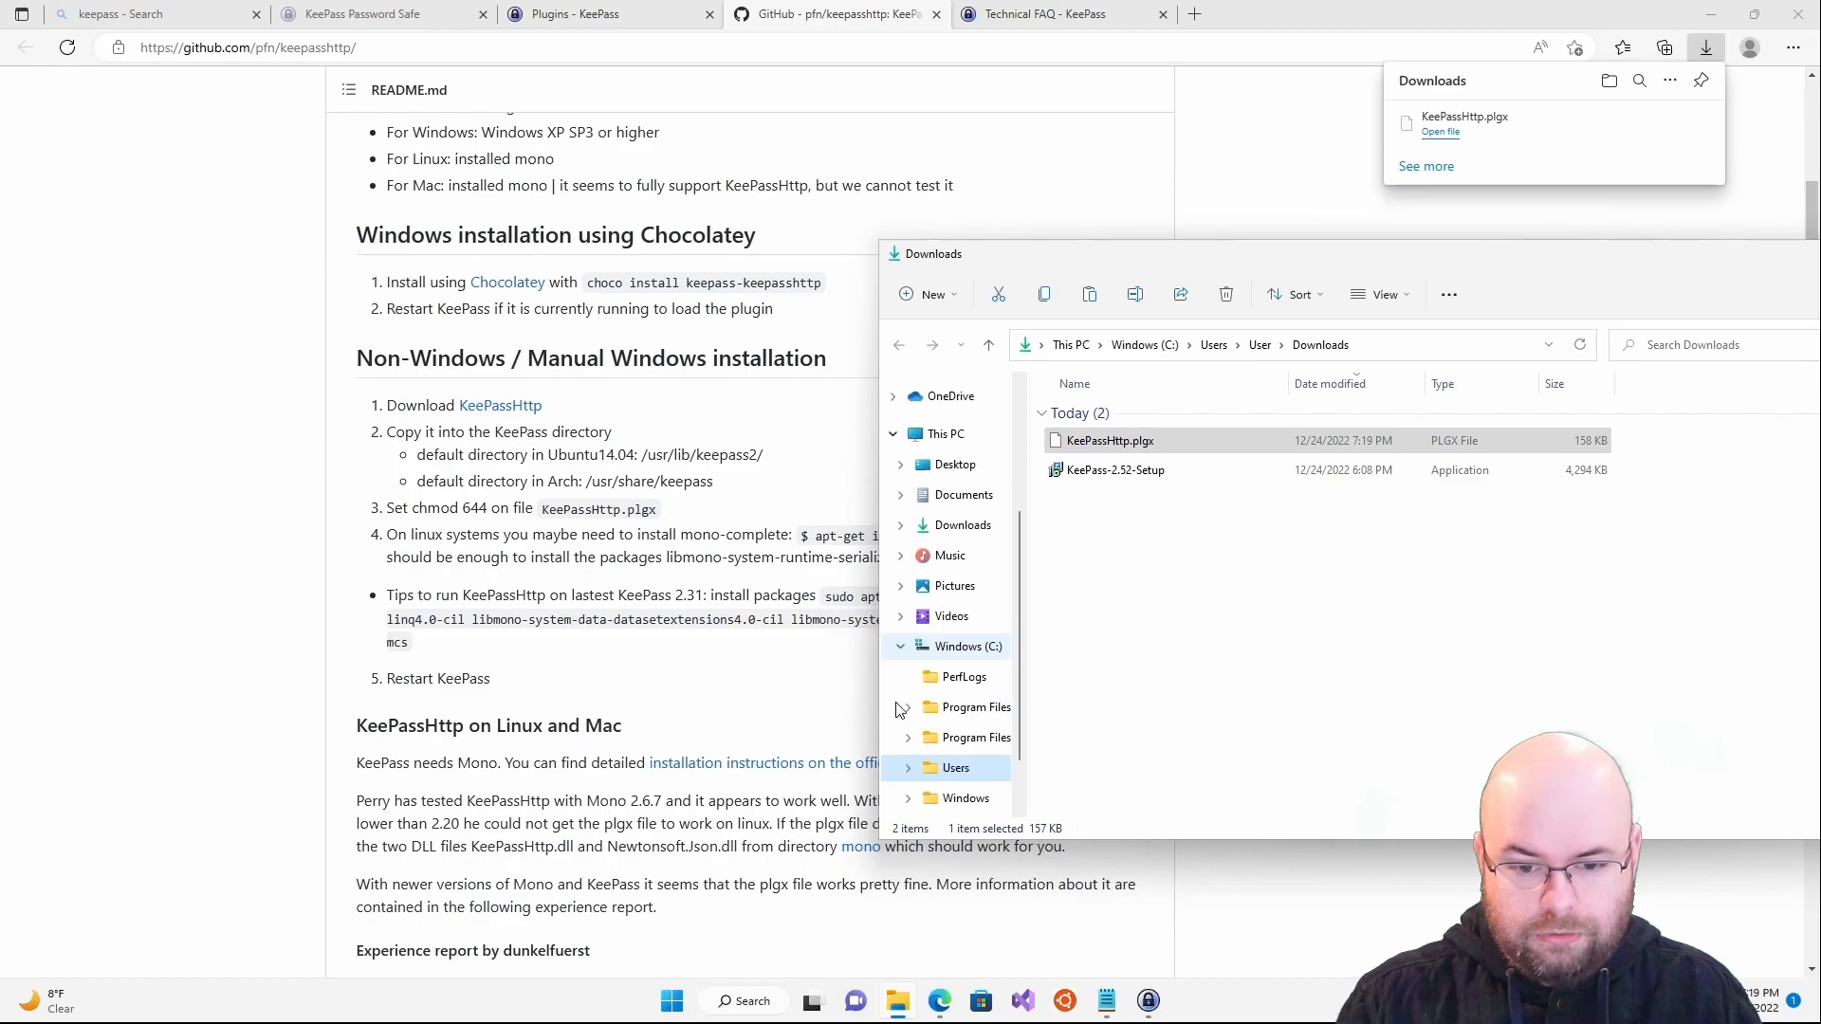
left_click(899, 707)
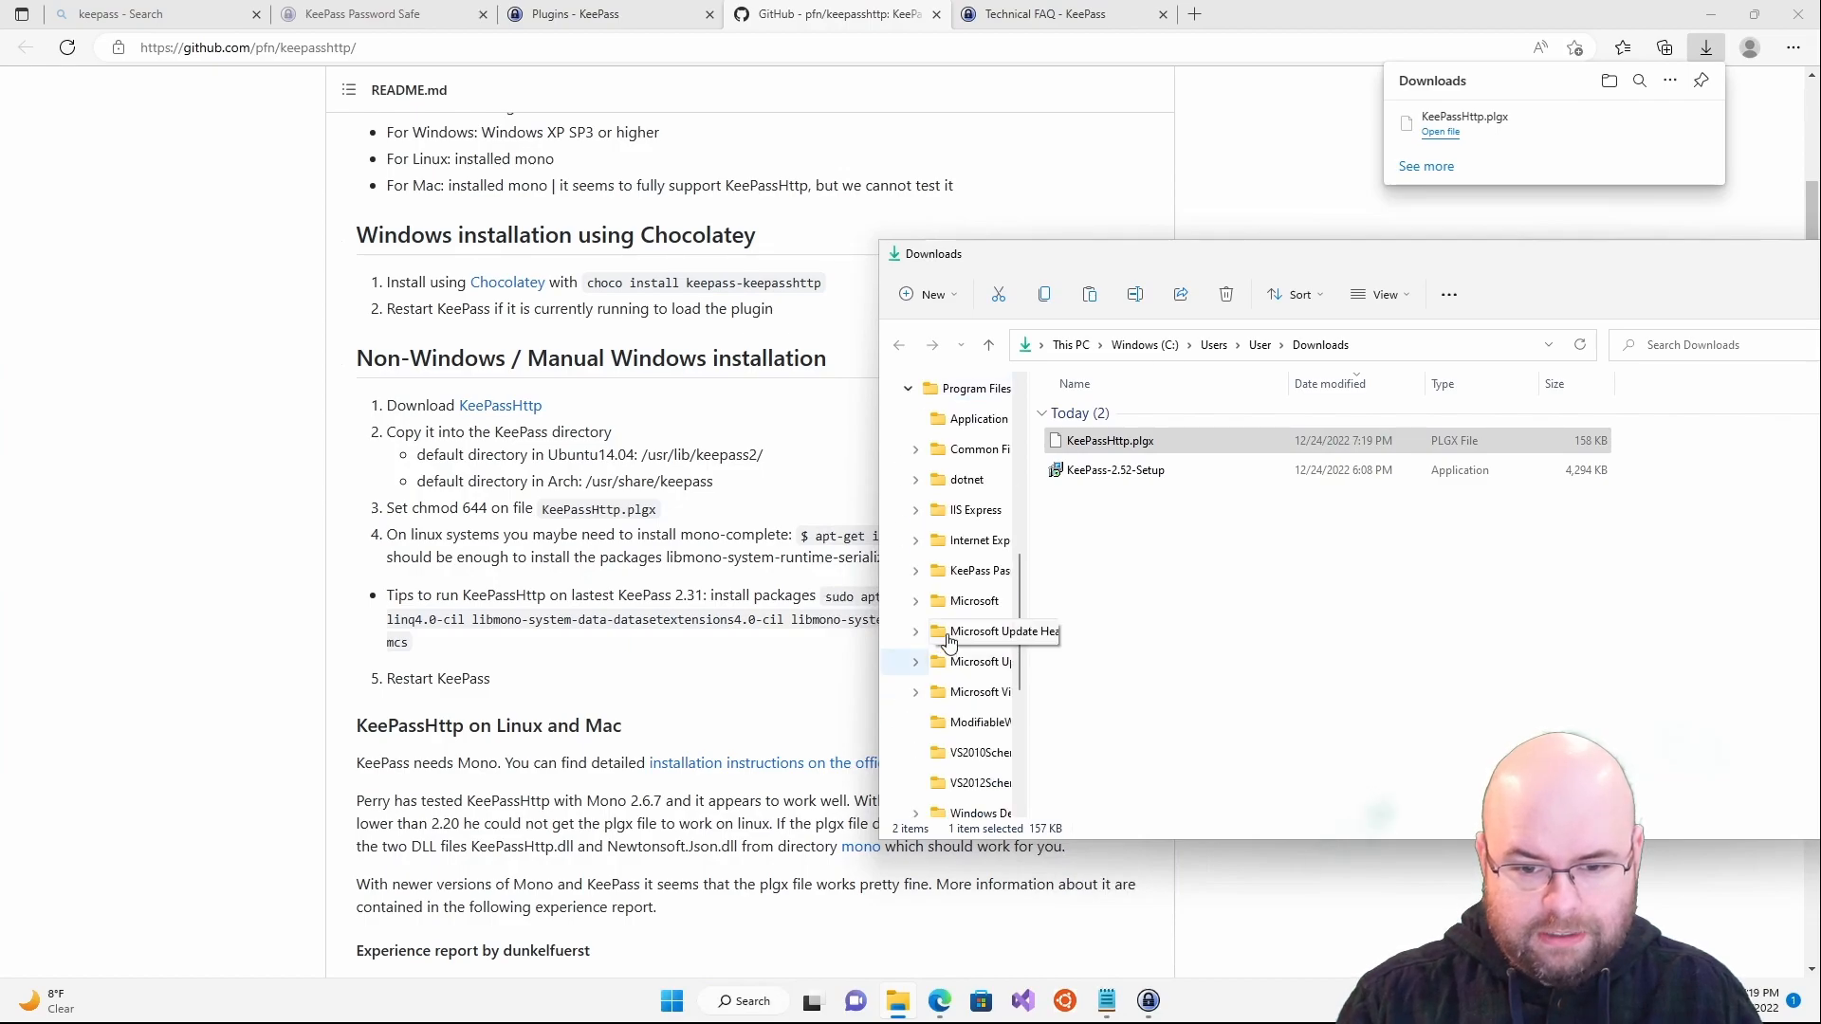
left_click(977, 570)
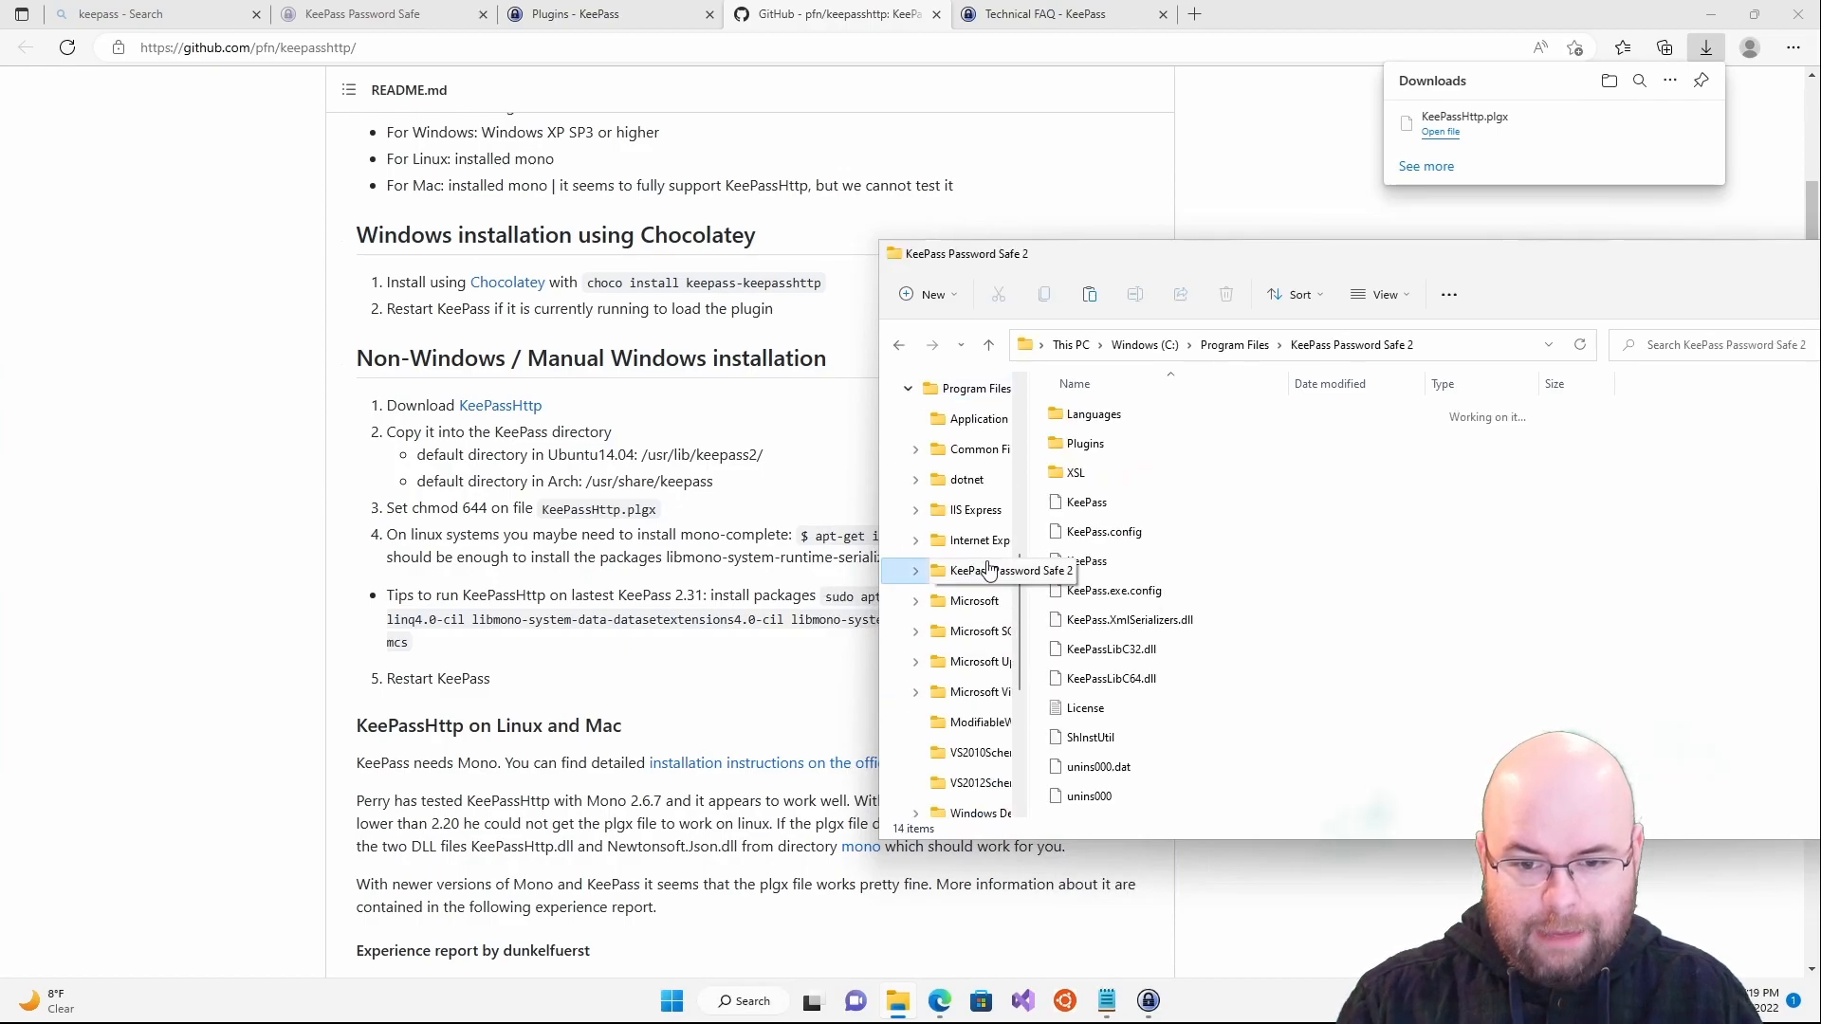
double_click(1085, 444)
key("ctrl+v")
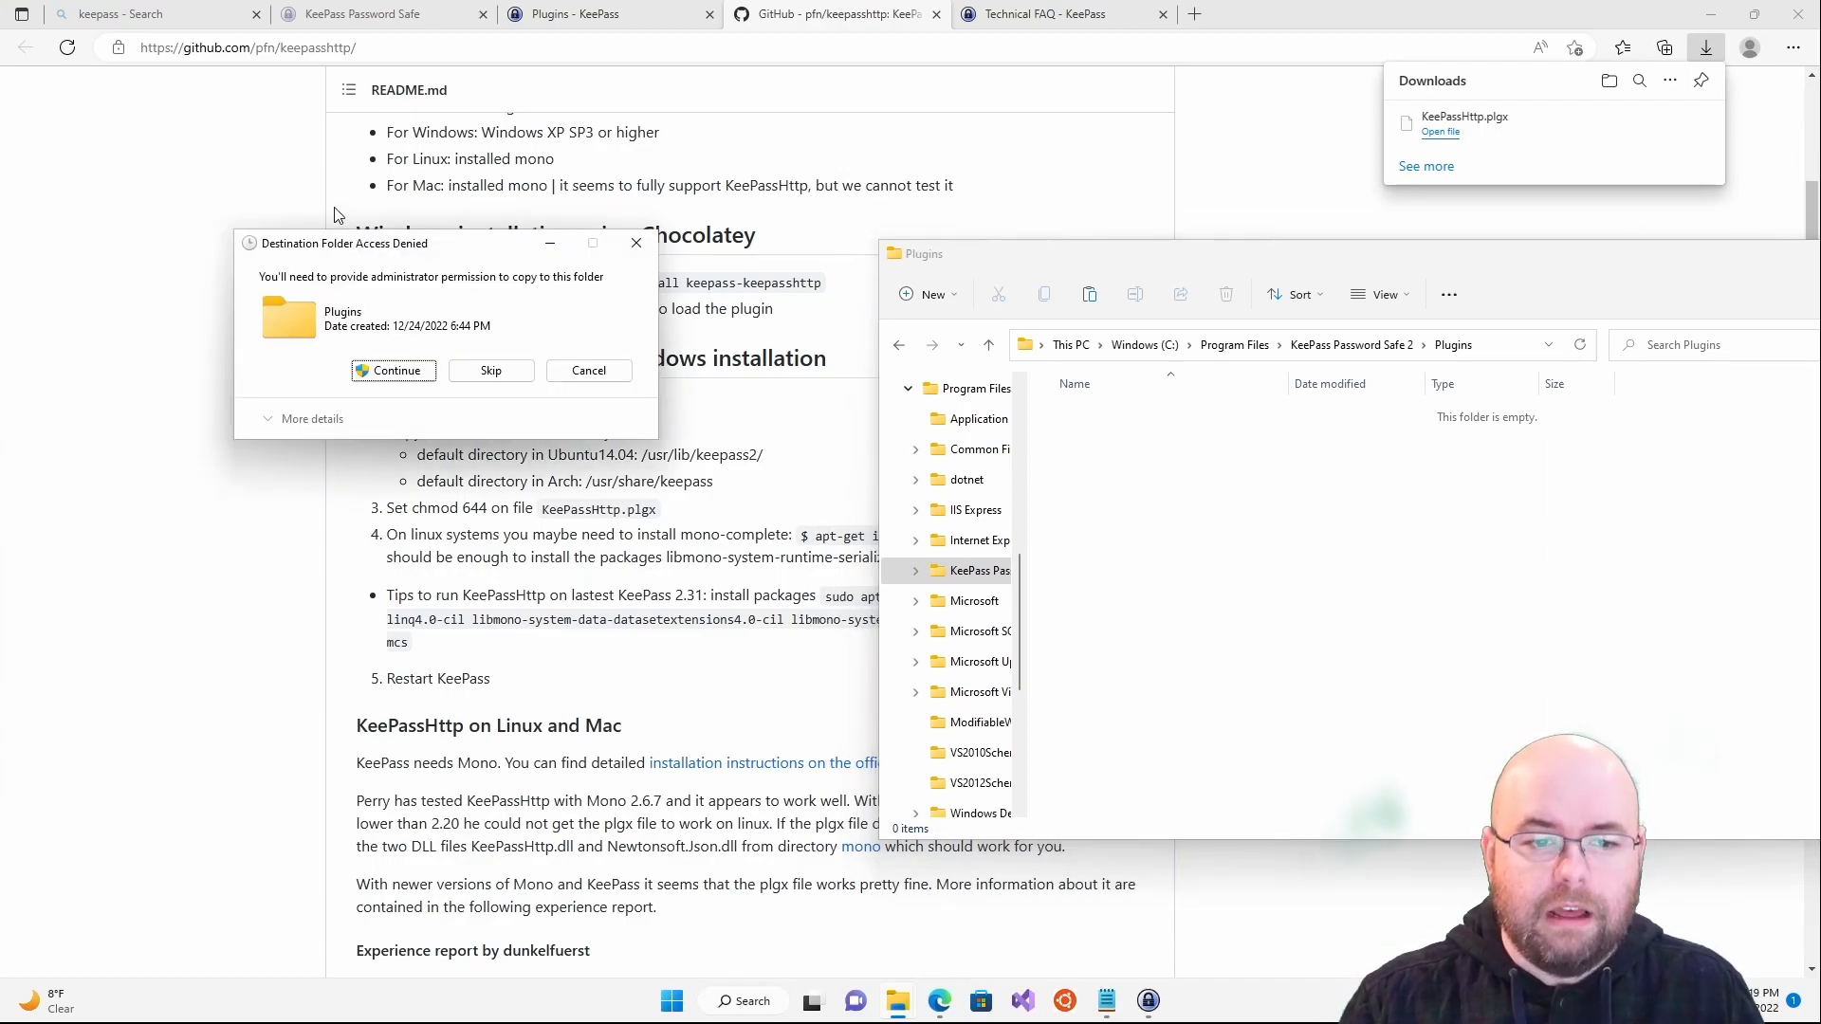
left_click_drag(356, 242, 514, 292)
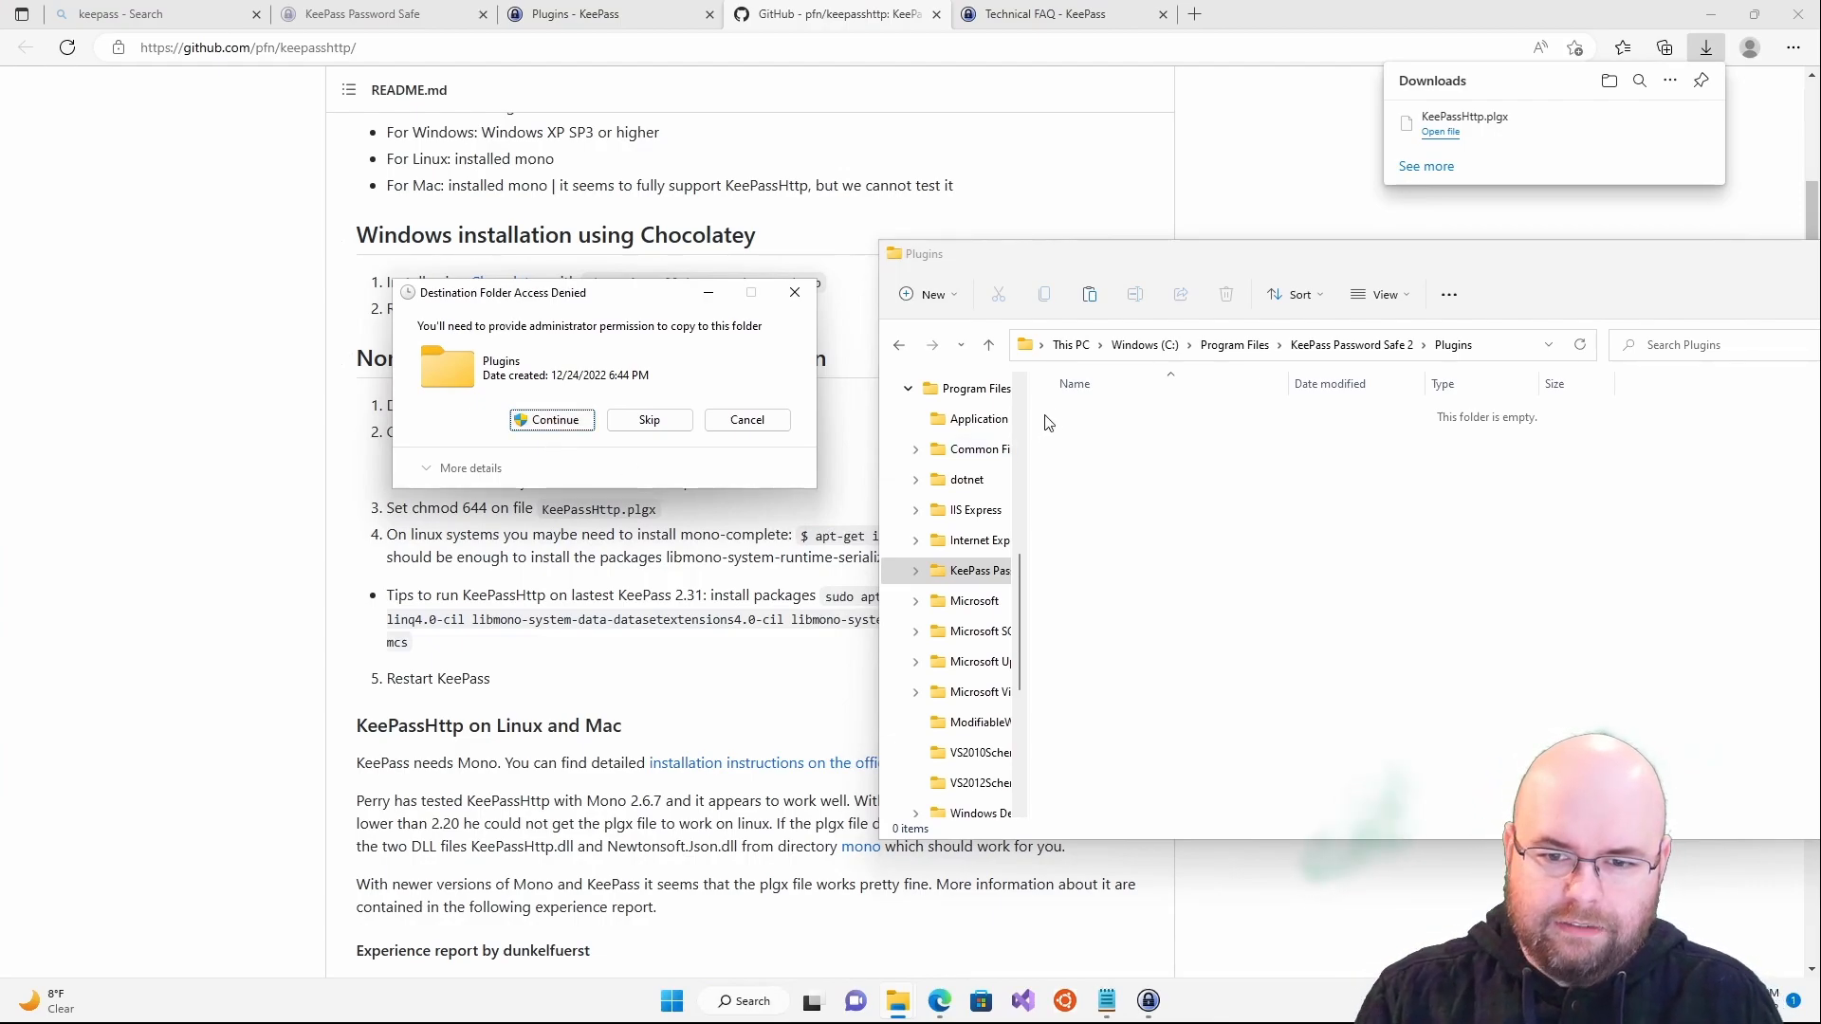
left_click(527, 419)
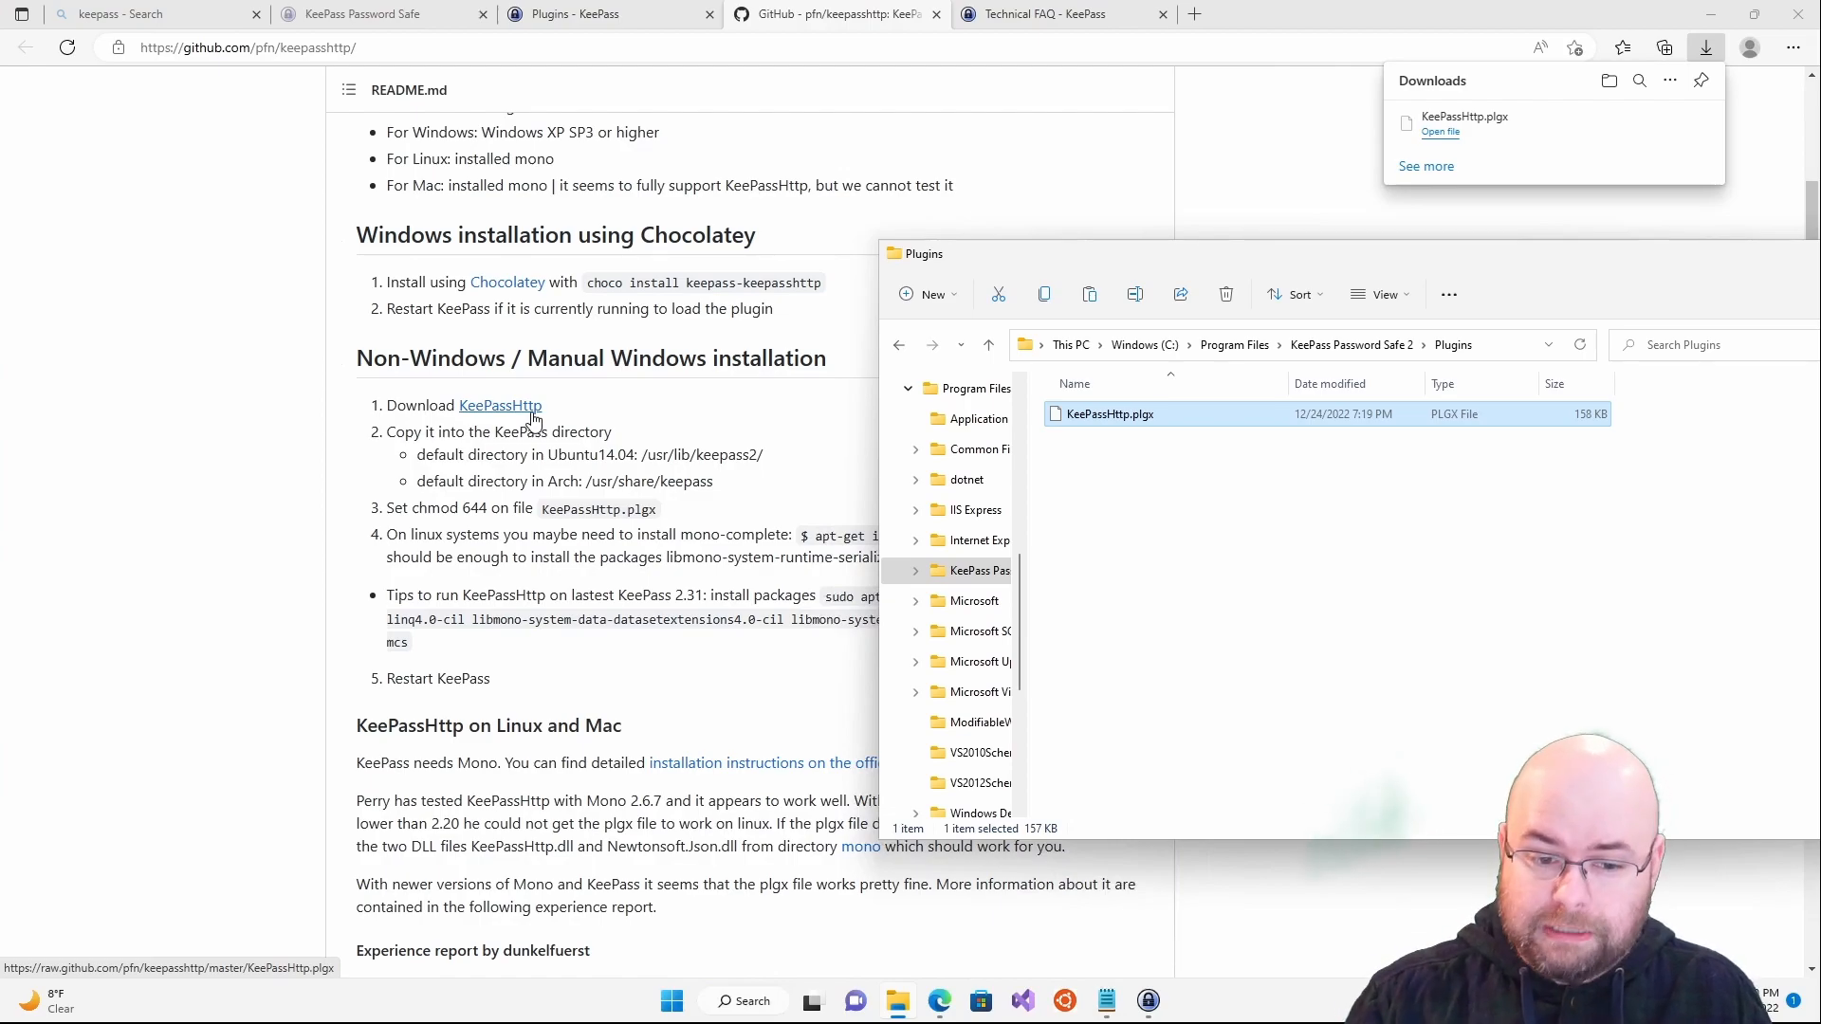
left_click(495, 476)
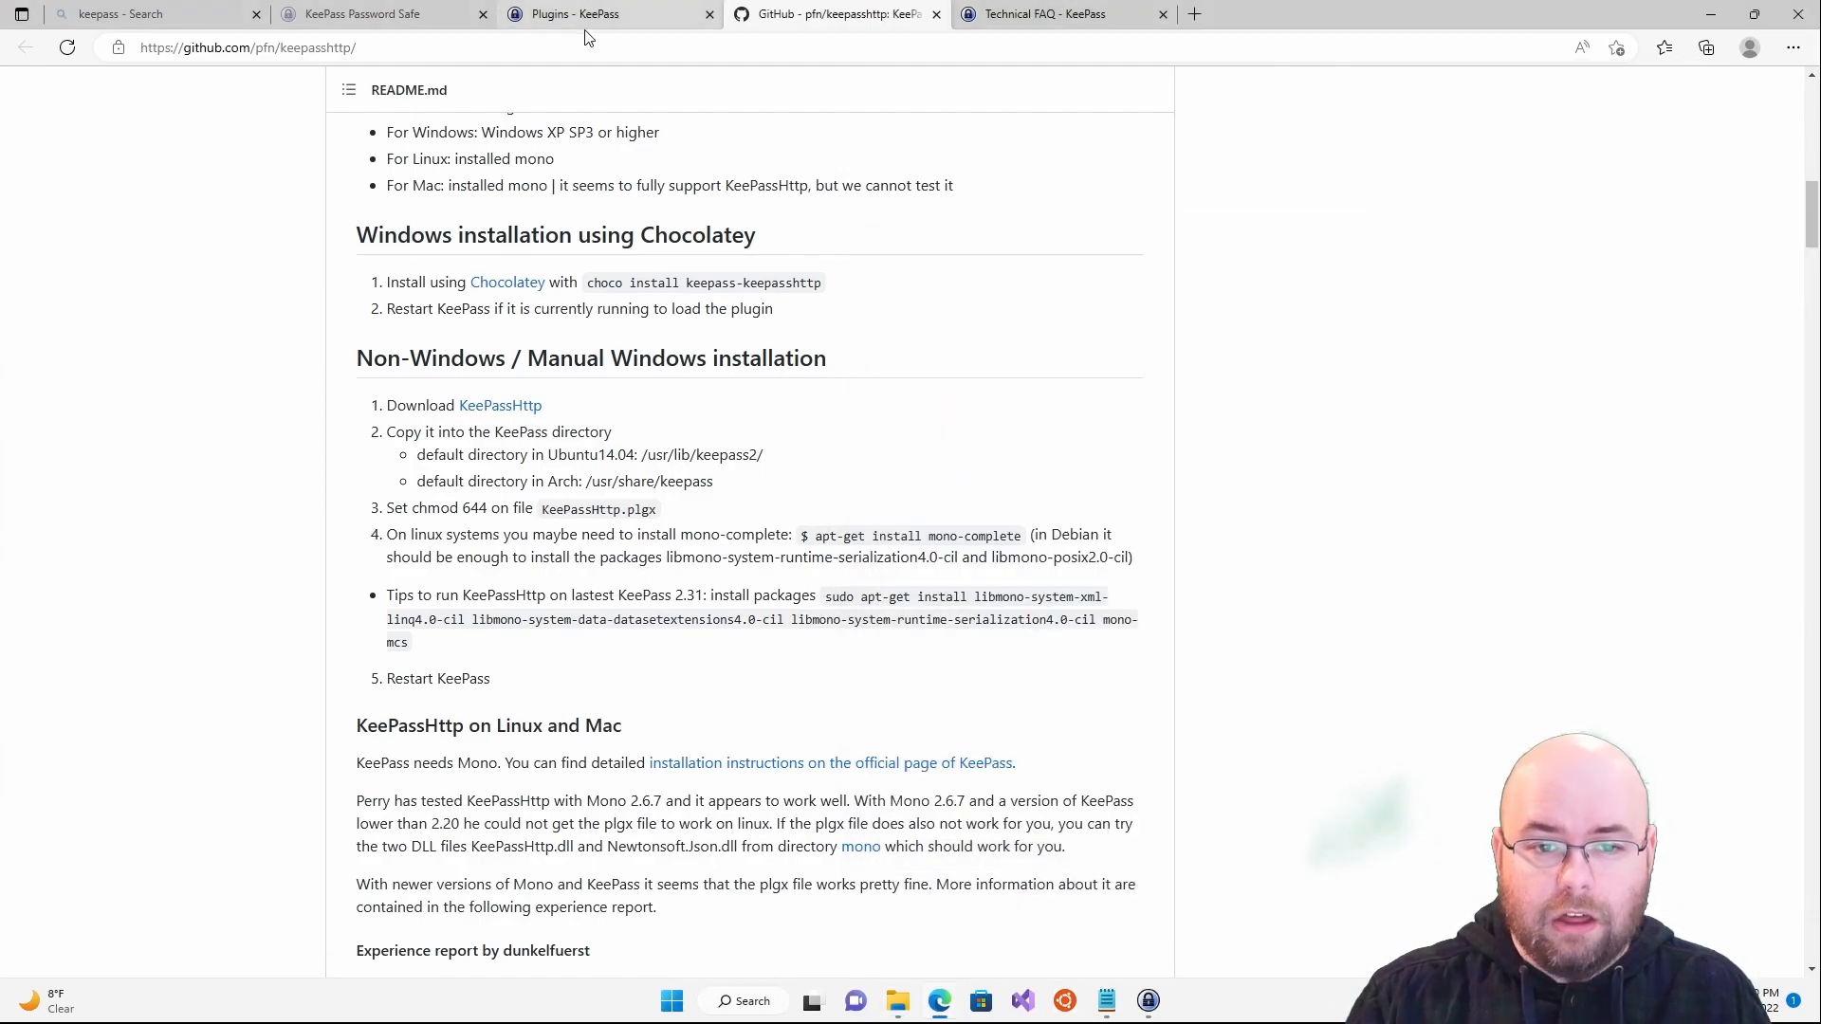
- Search the KeePass Plugins page for 'keetheme' and view the KeeTheme plugin entry
left_click(585, 23)
key("alt+Left")
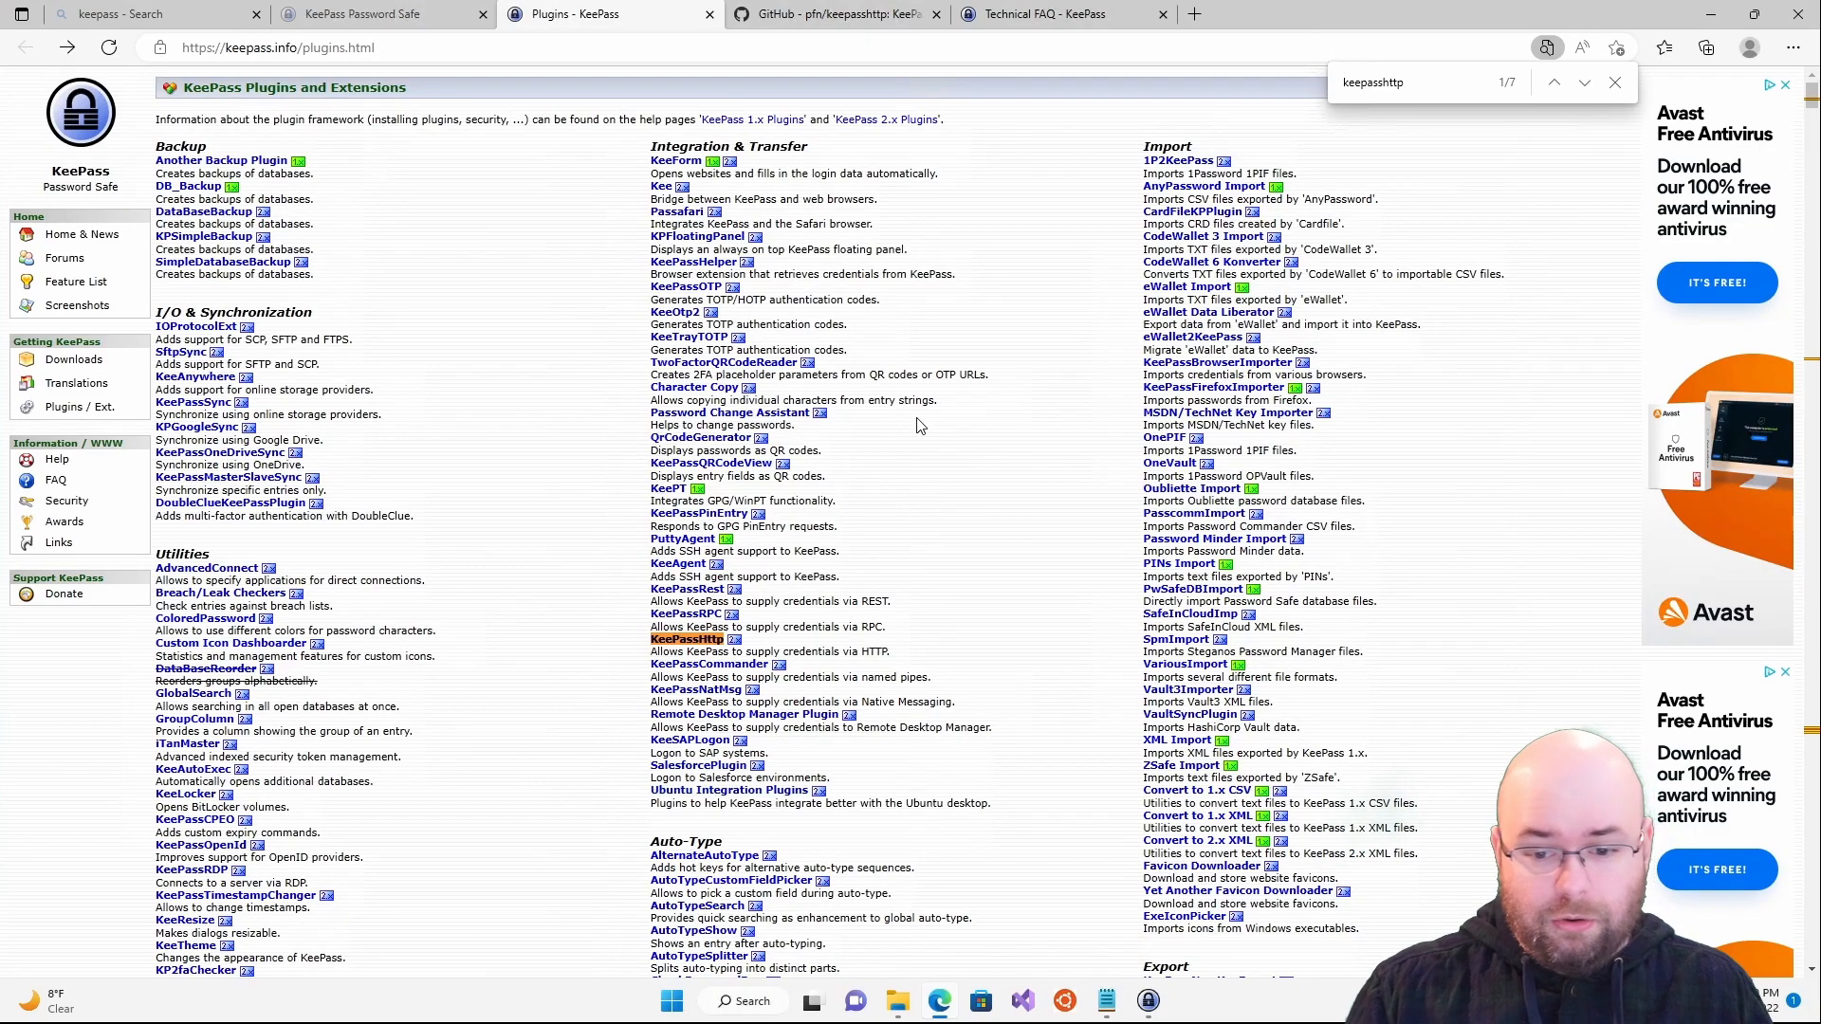
key("ctrl+f")
type("keepasstheme")
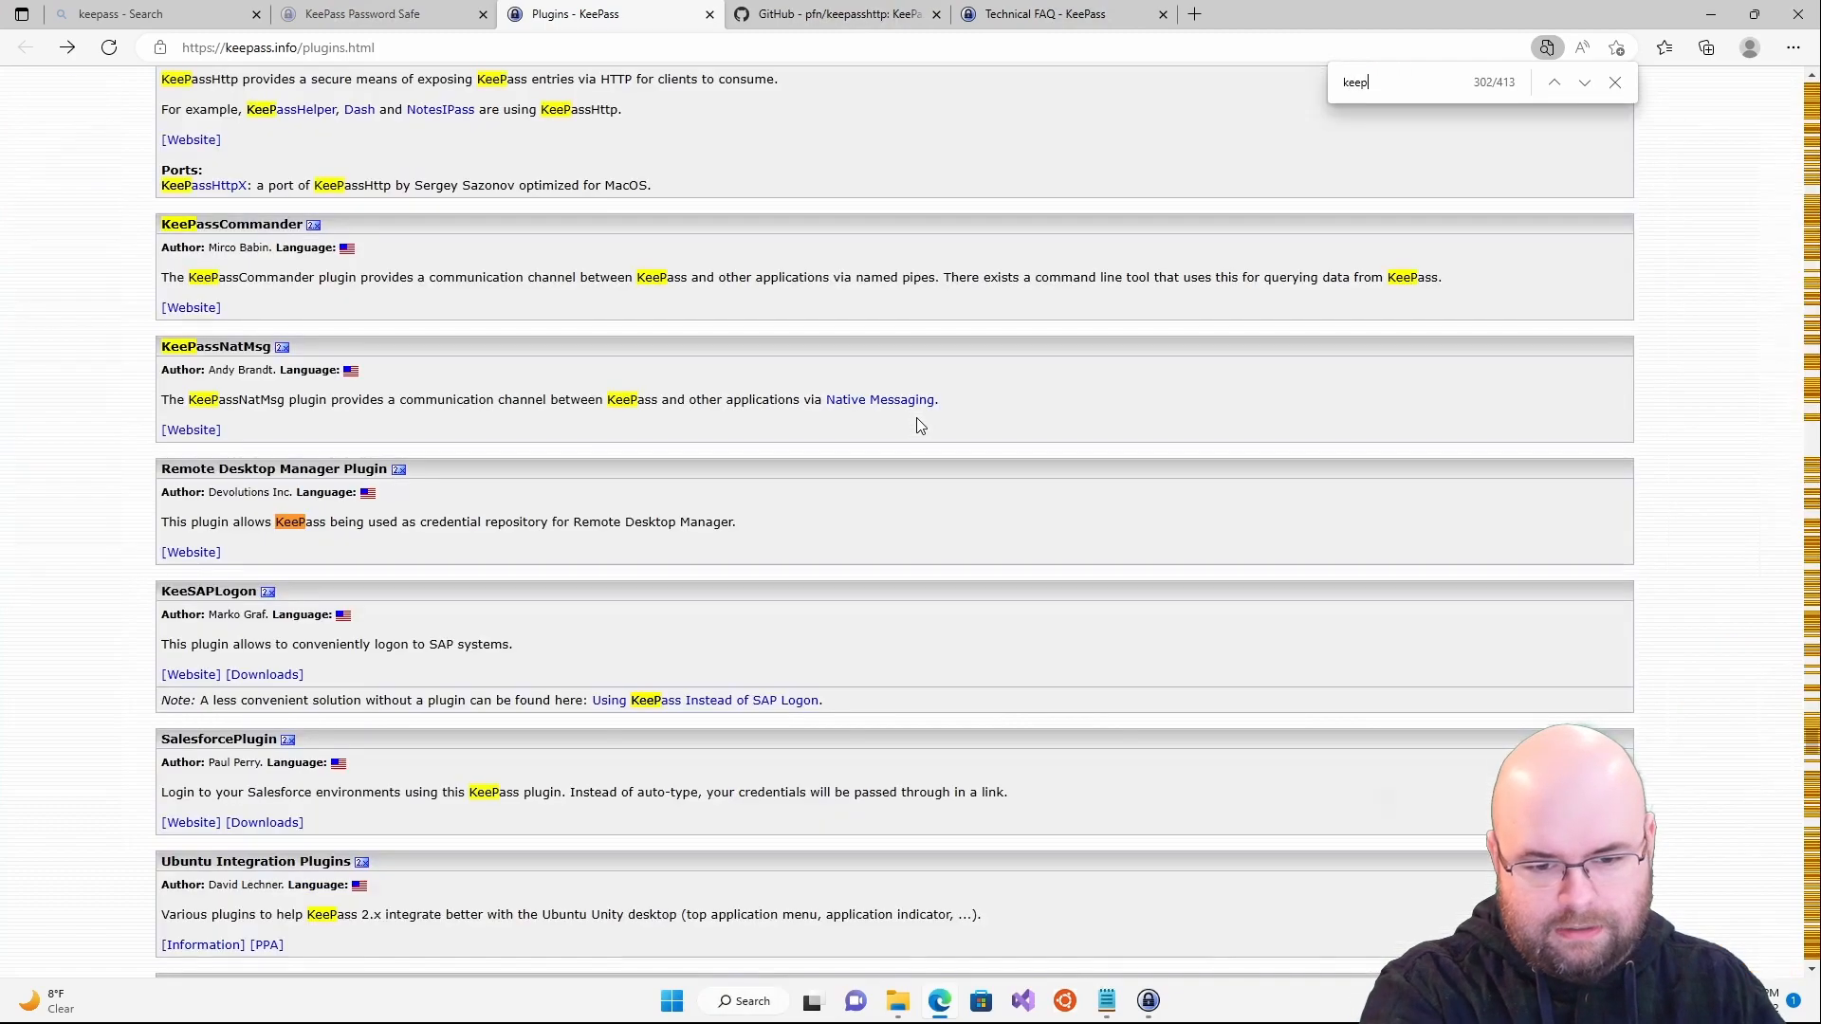
key("ctrl+a")
type("keetheme")
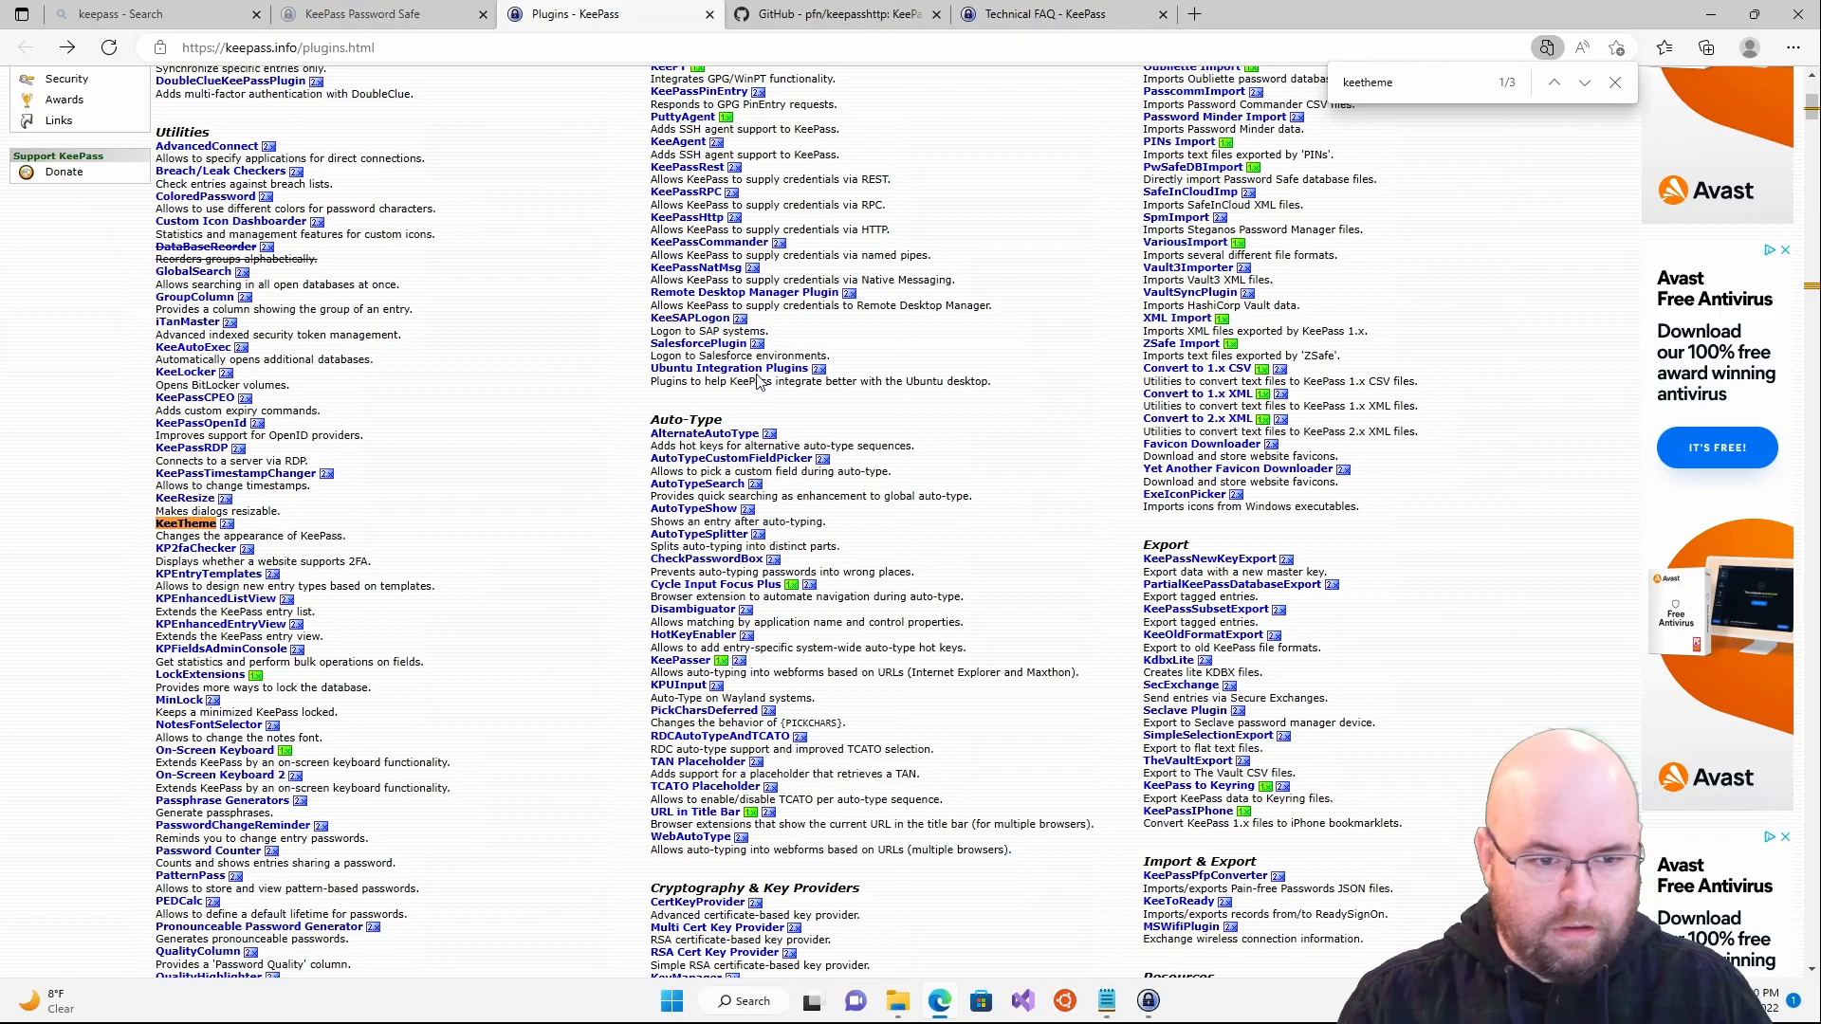
left_click(193, 522)
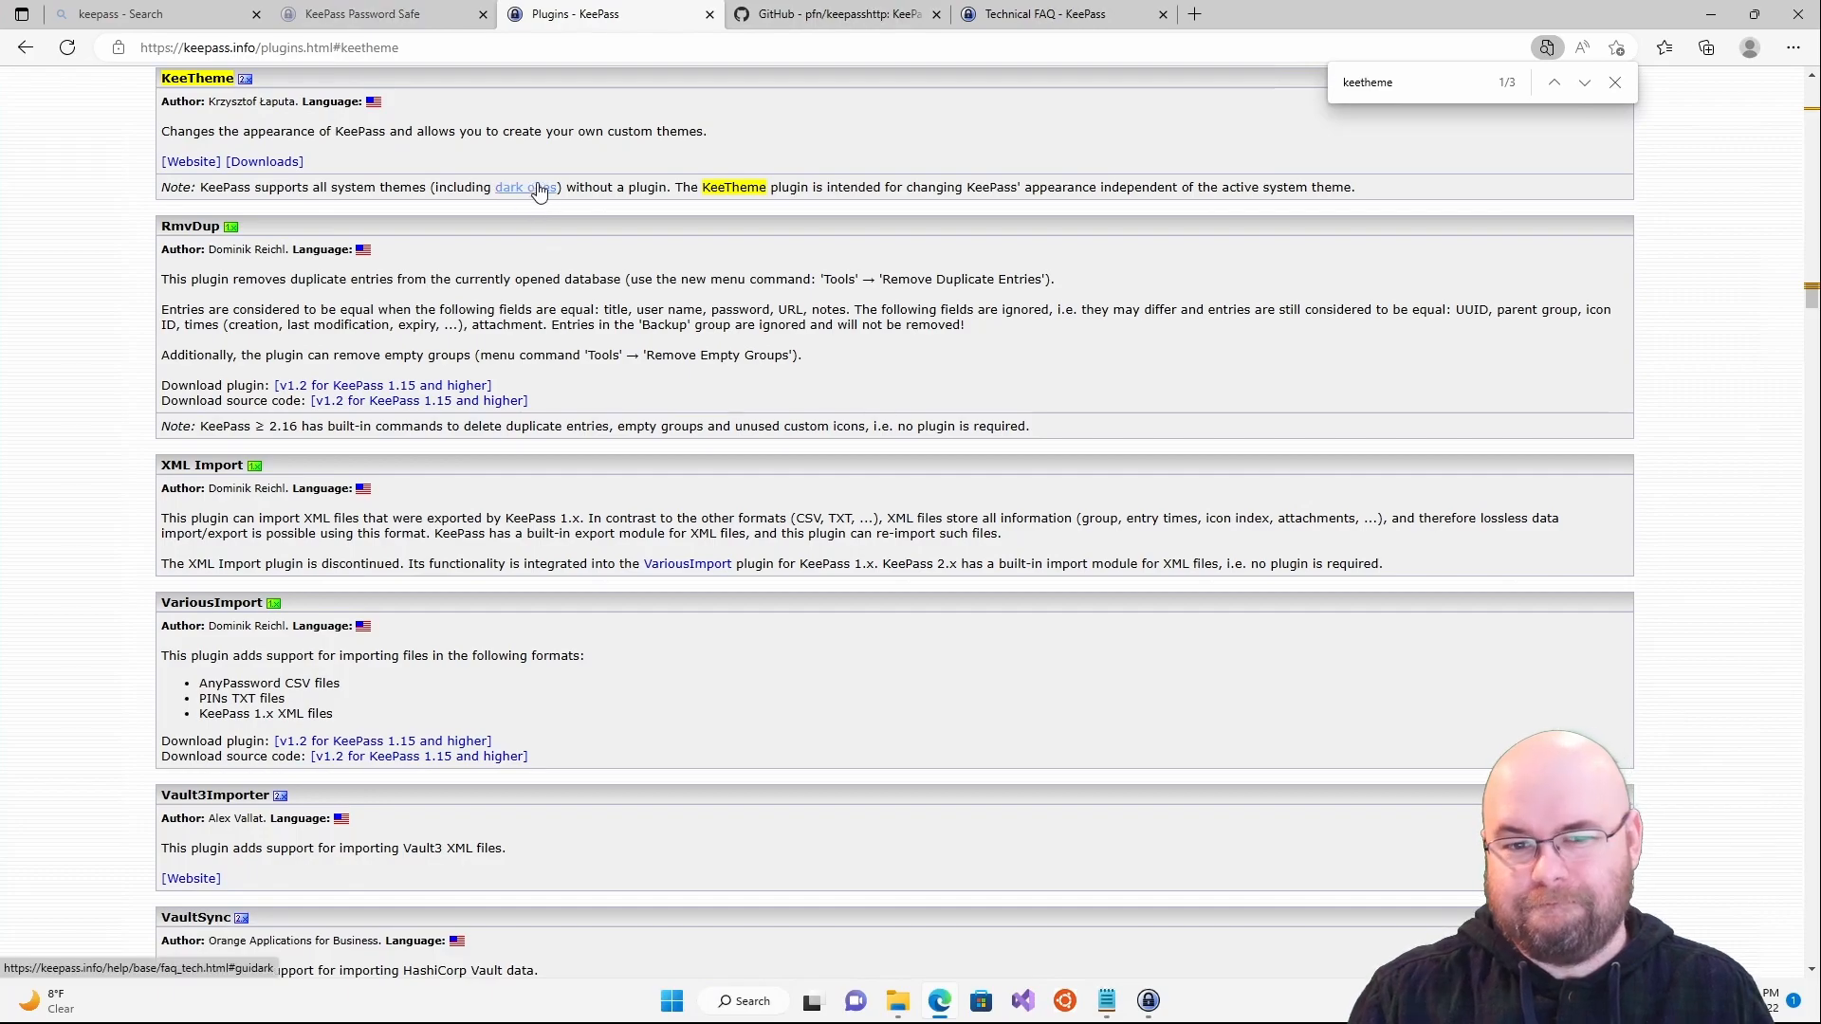
key("alt+Left")
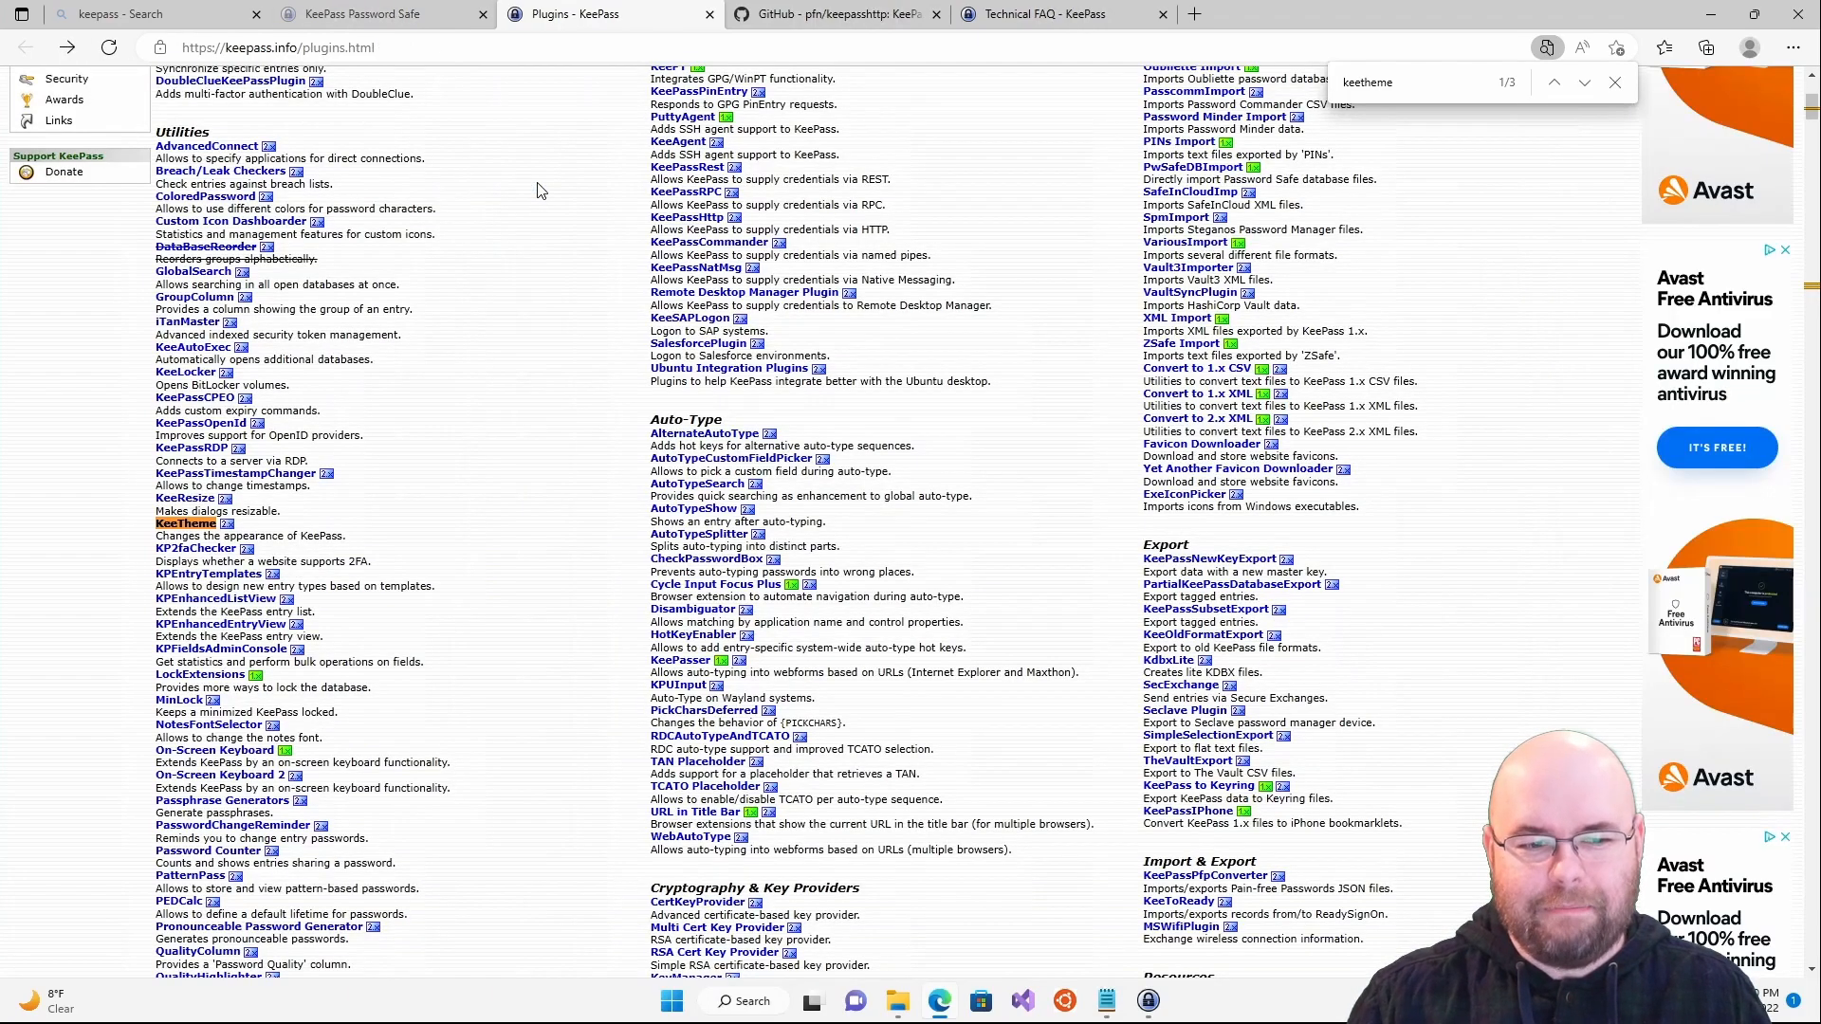
scroll(537, 190, "up", 5)
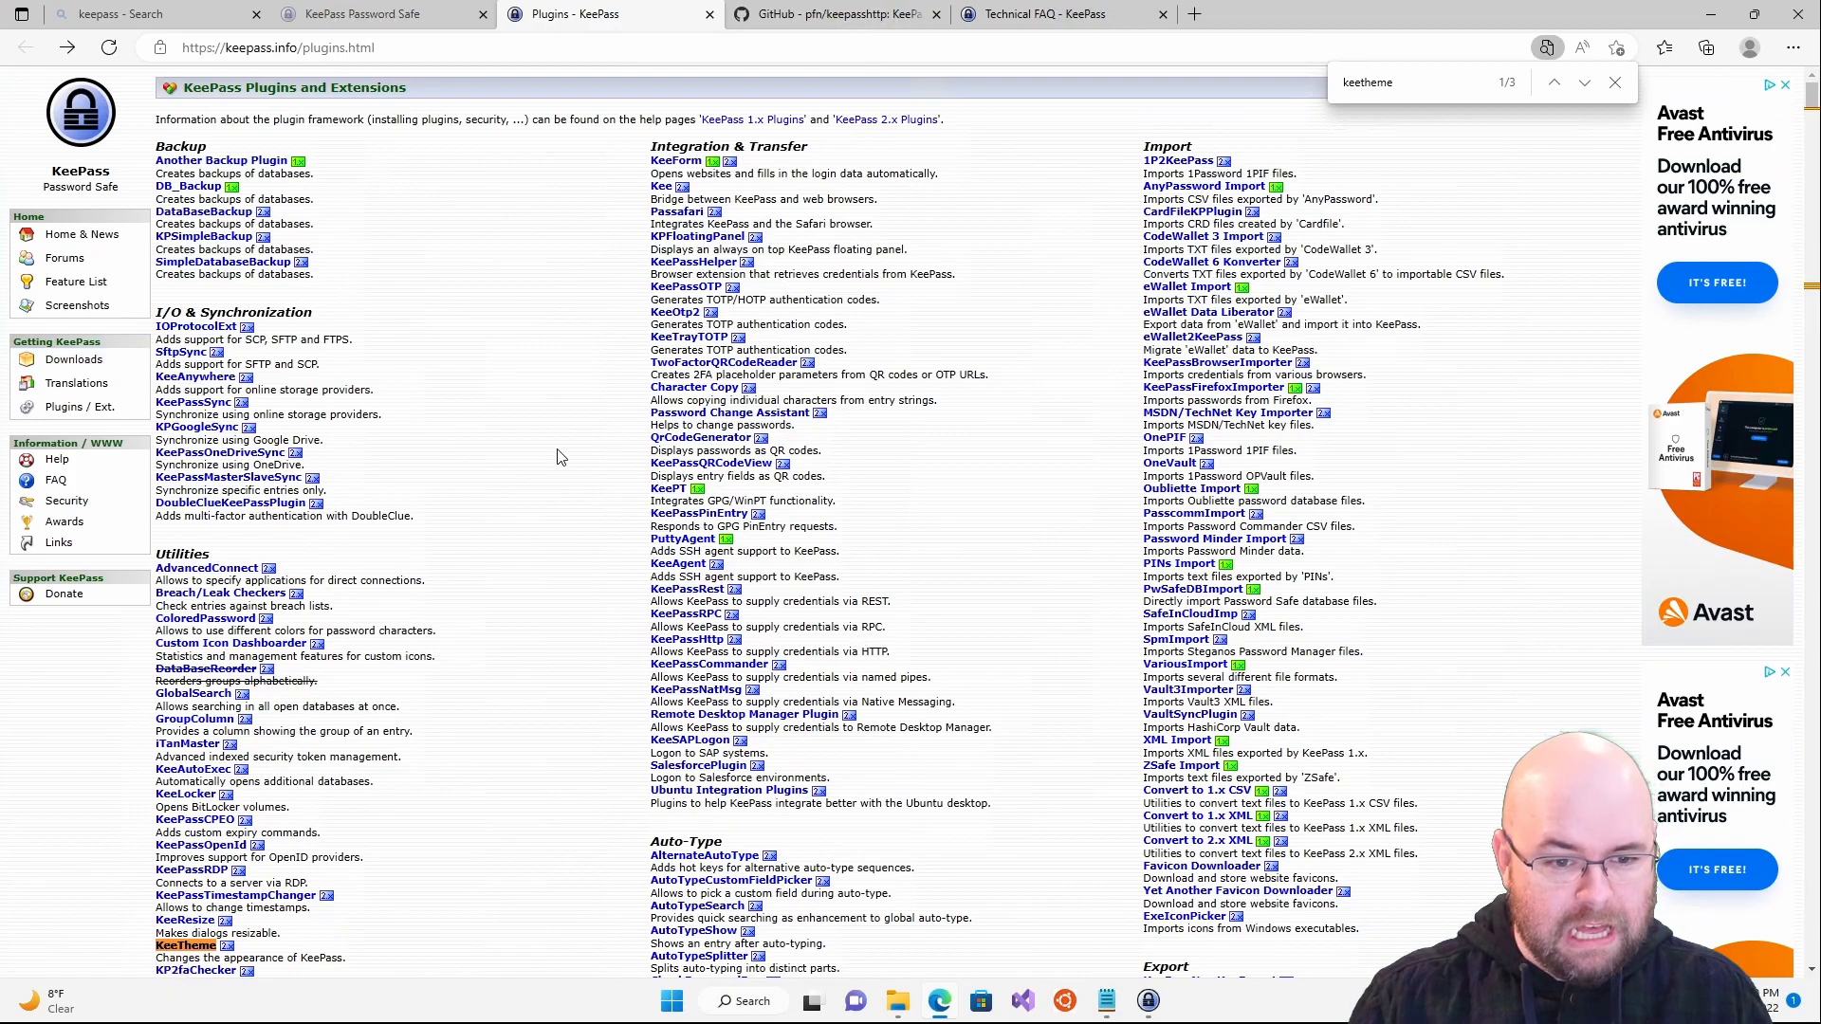
scroll(557, 458, "down", 1)
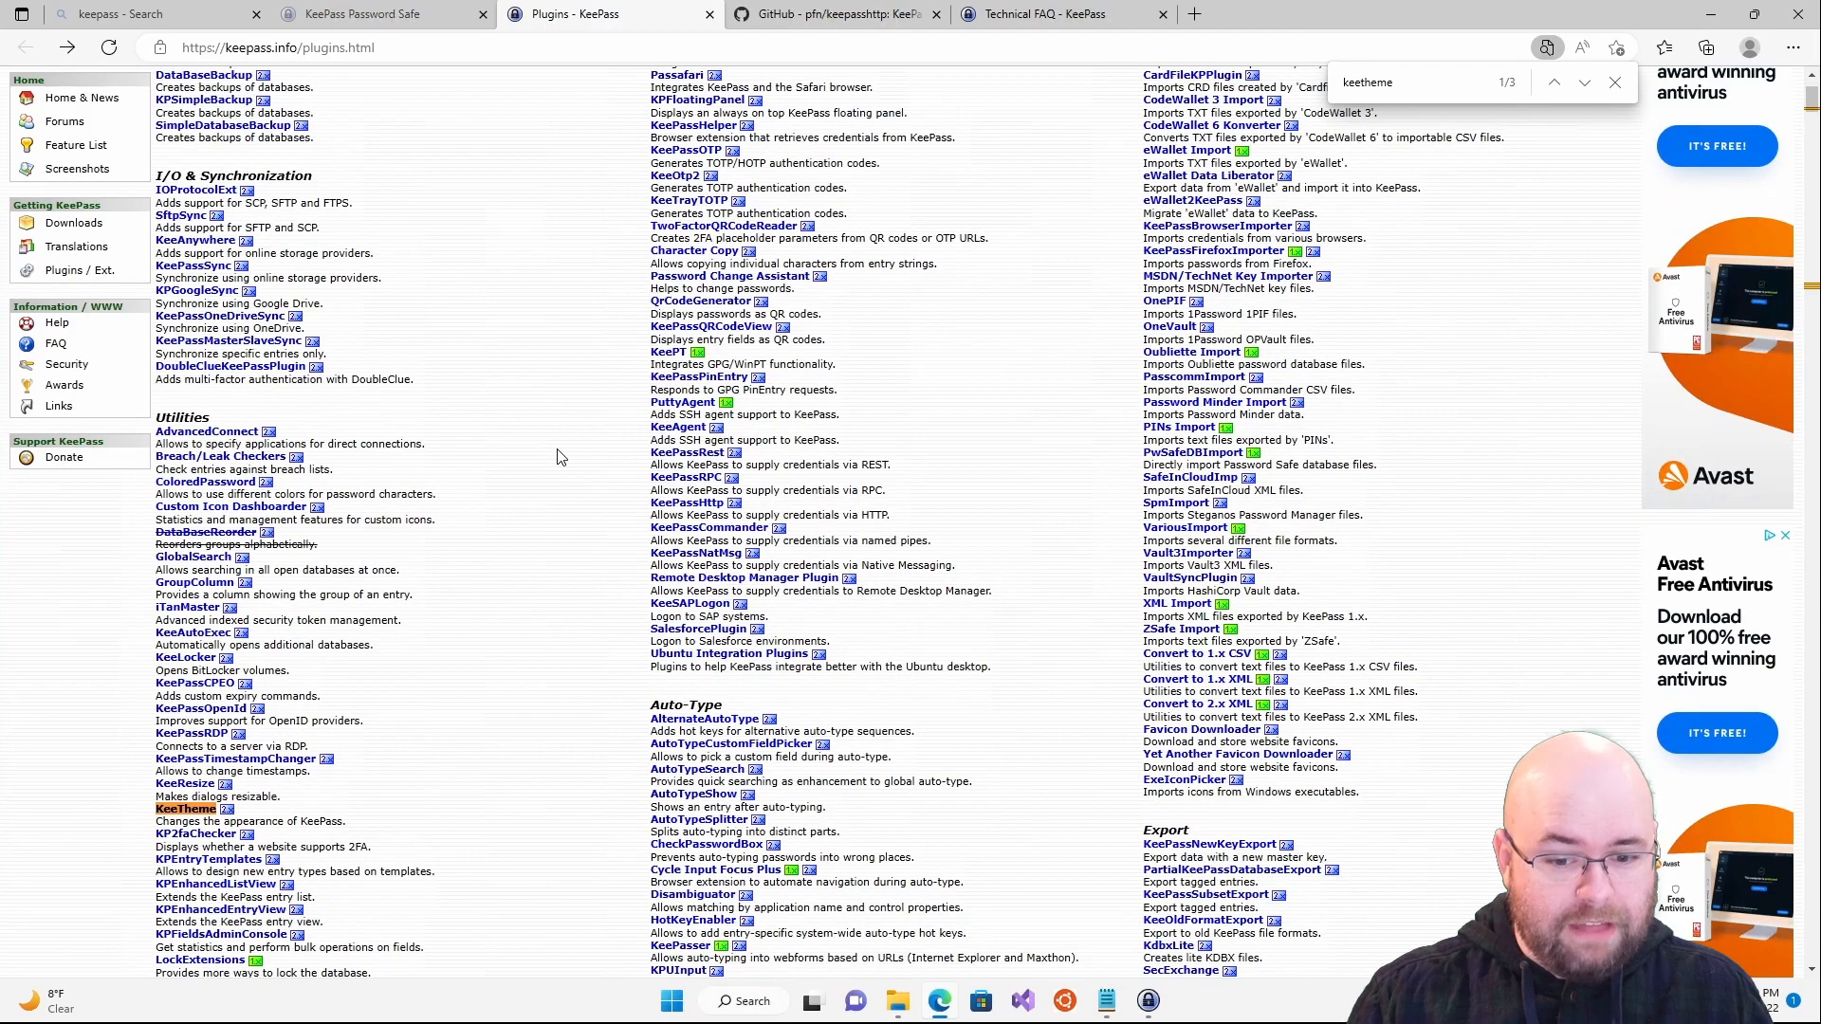
- Exit KeePass and relaunch KeePass 2 from the Windows search
left_click(1145, 1003)
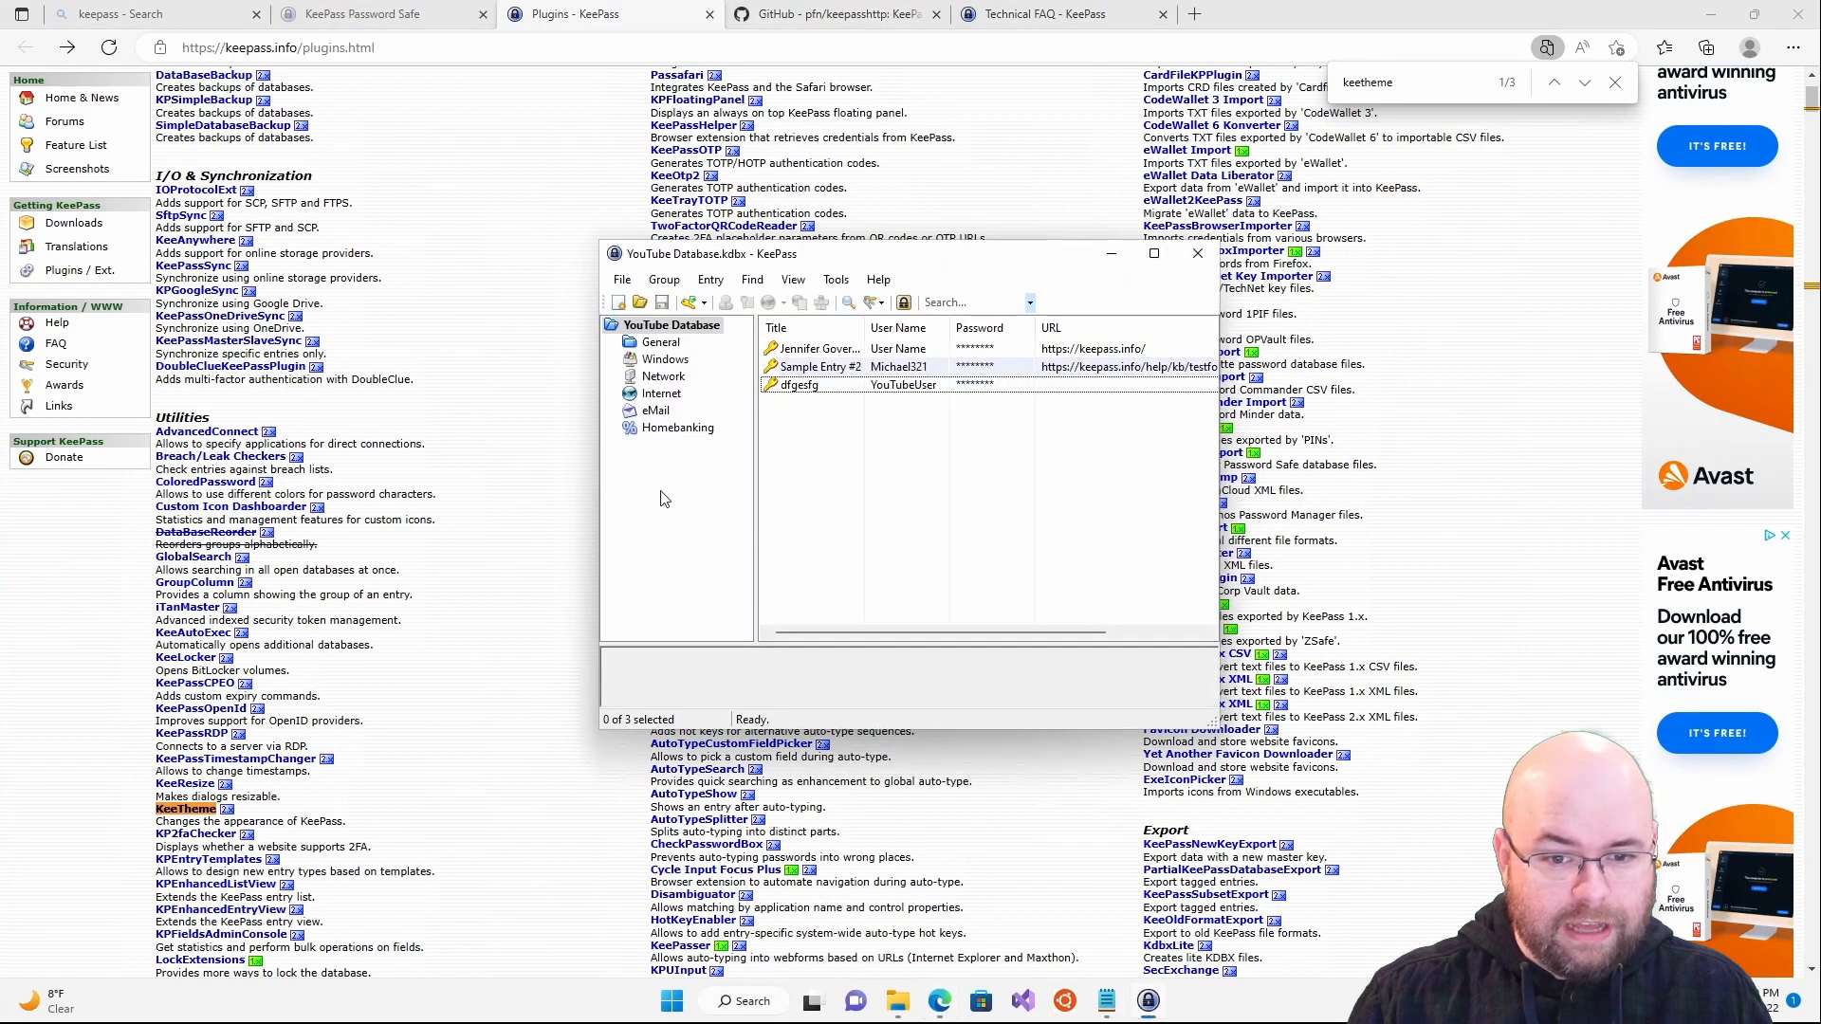
left_click(623, 280)
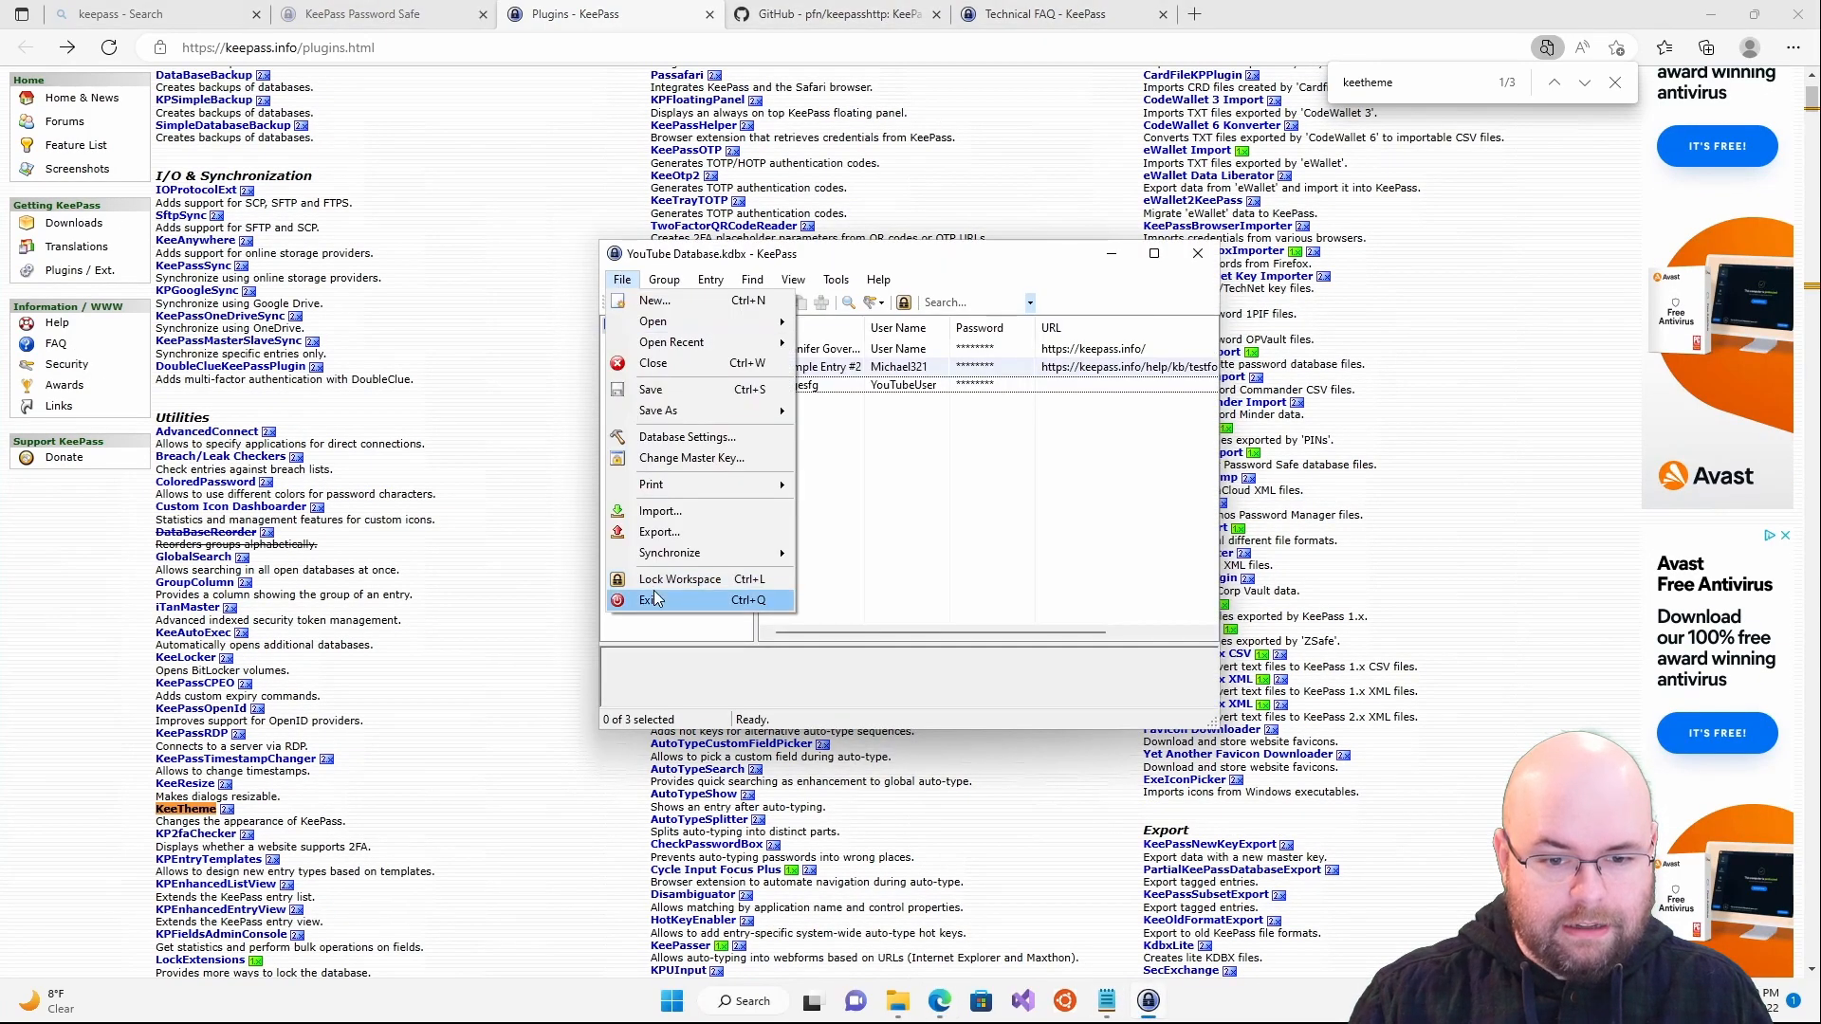
left_click(654, 594)
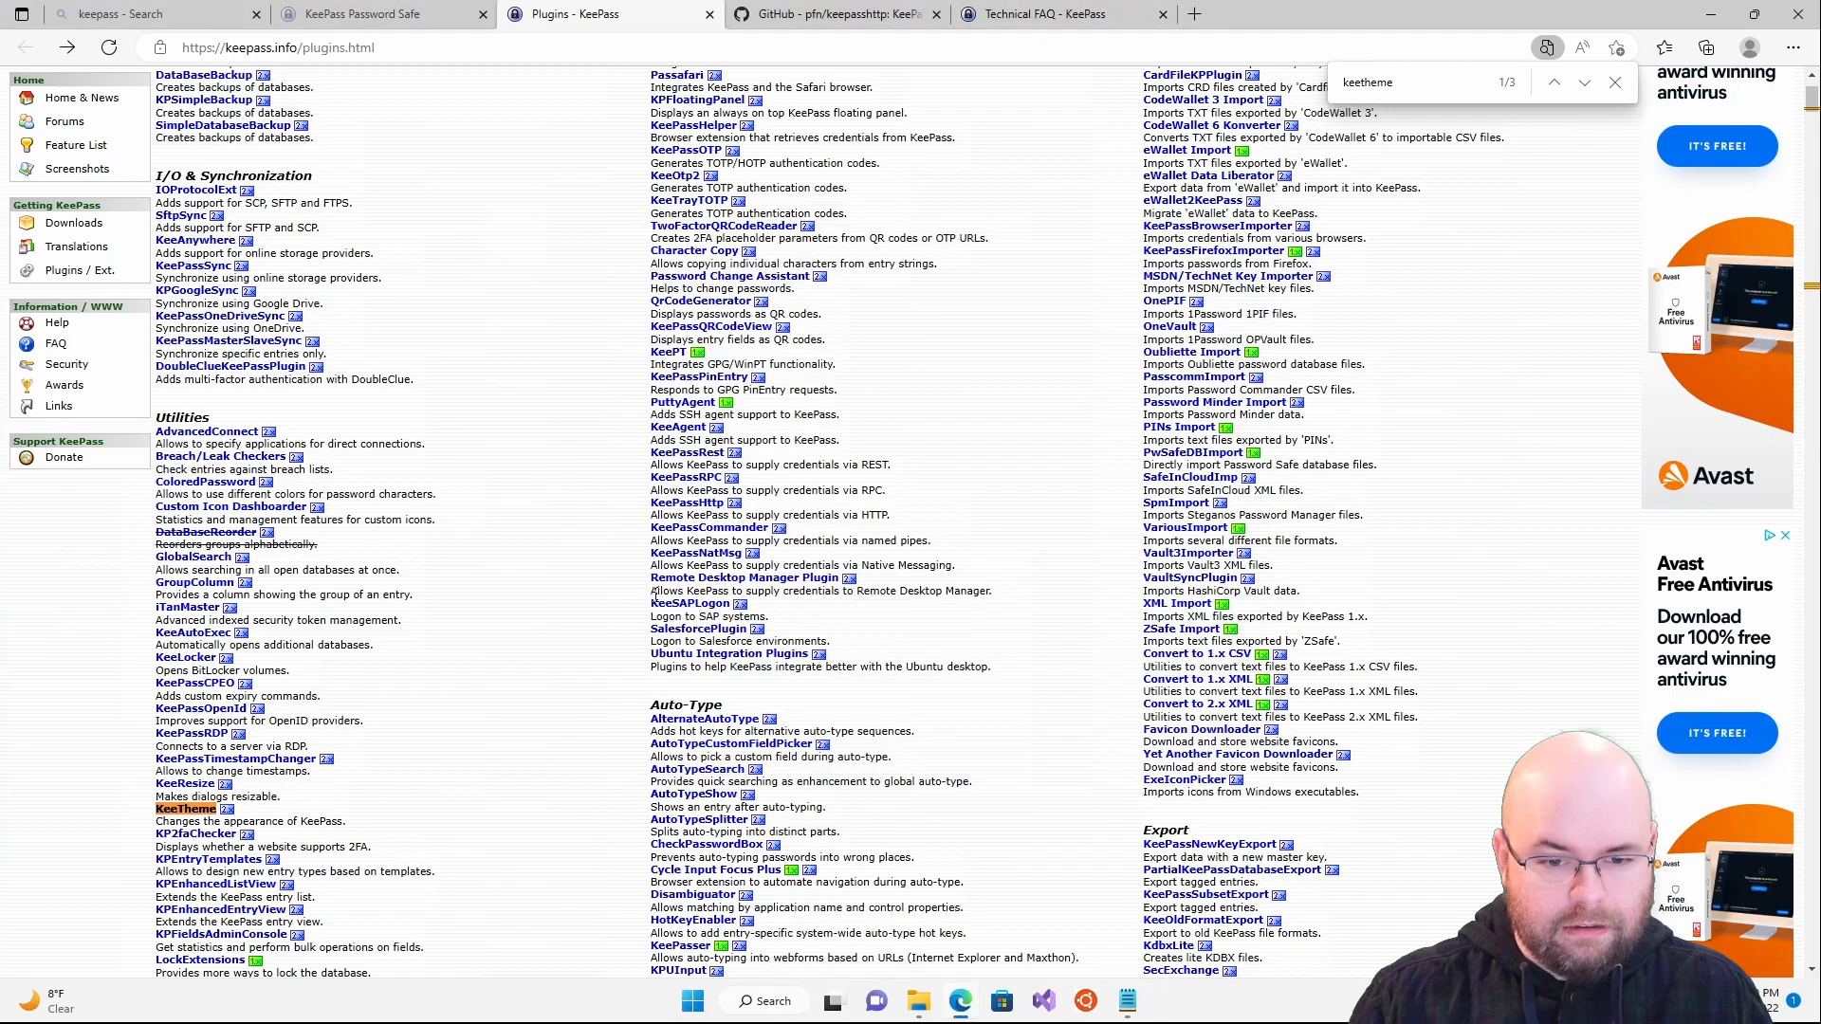
left_click(691, 1003)
type("keep")
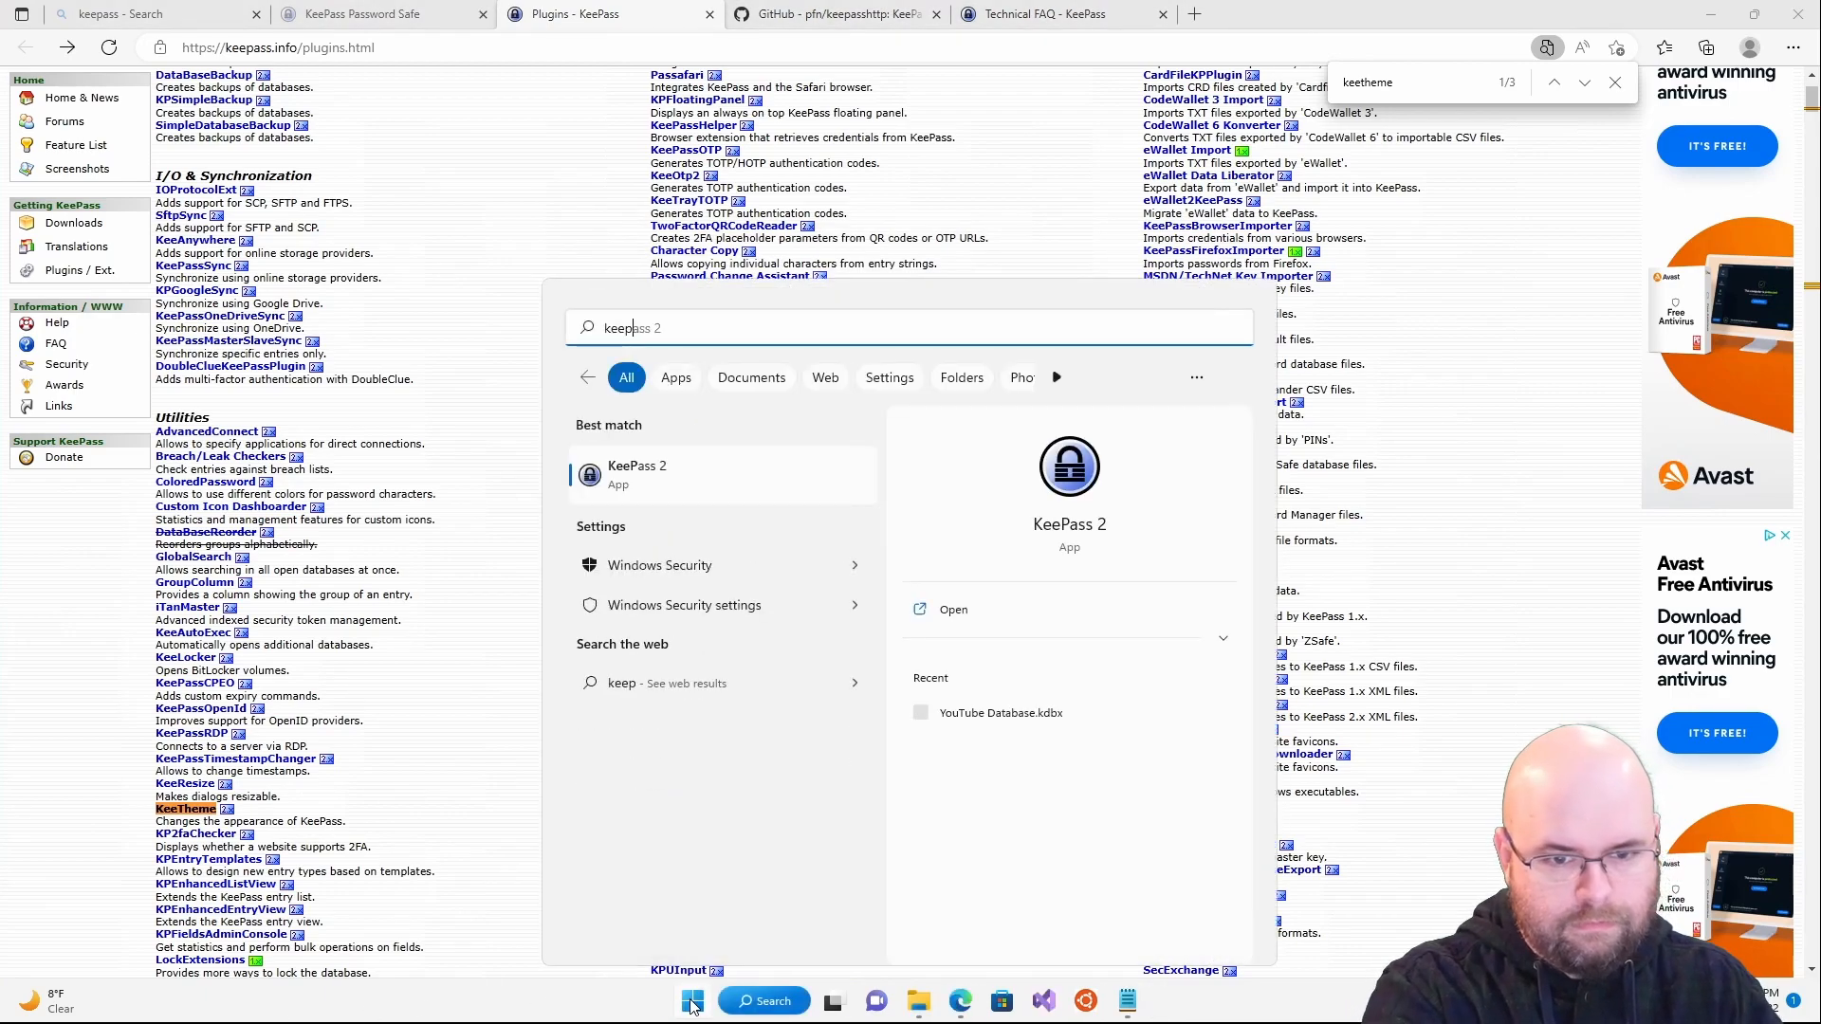
key("Return")
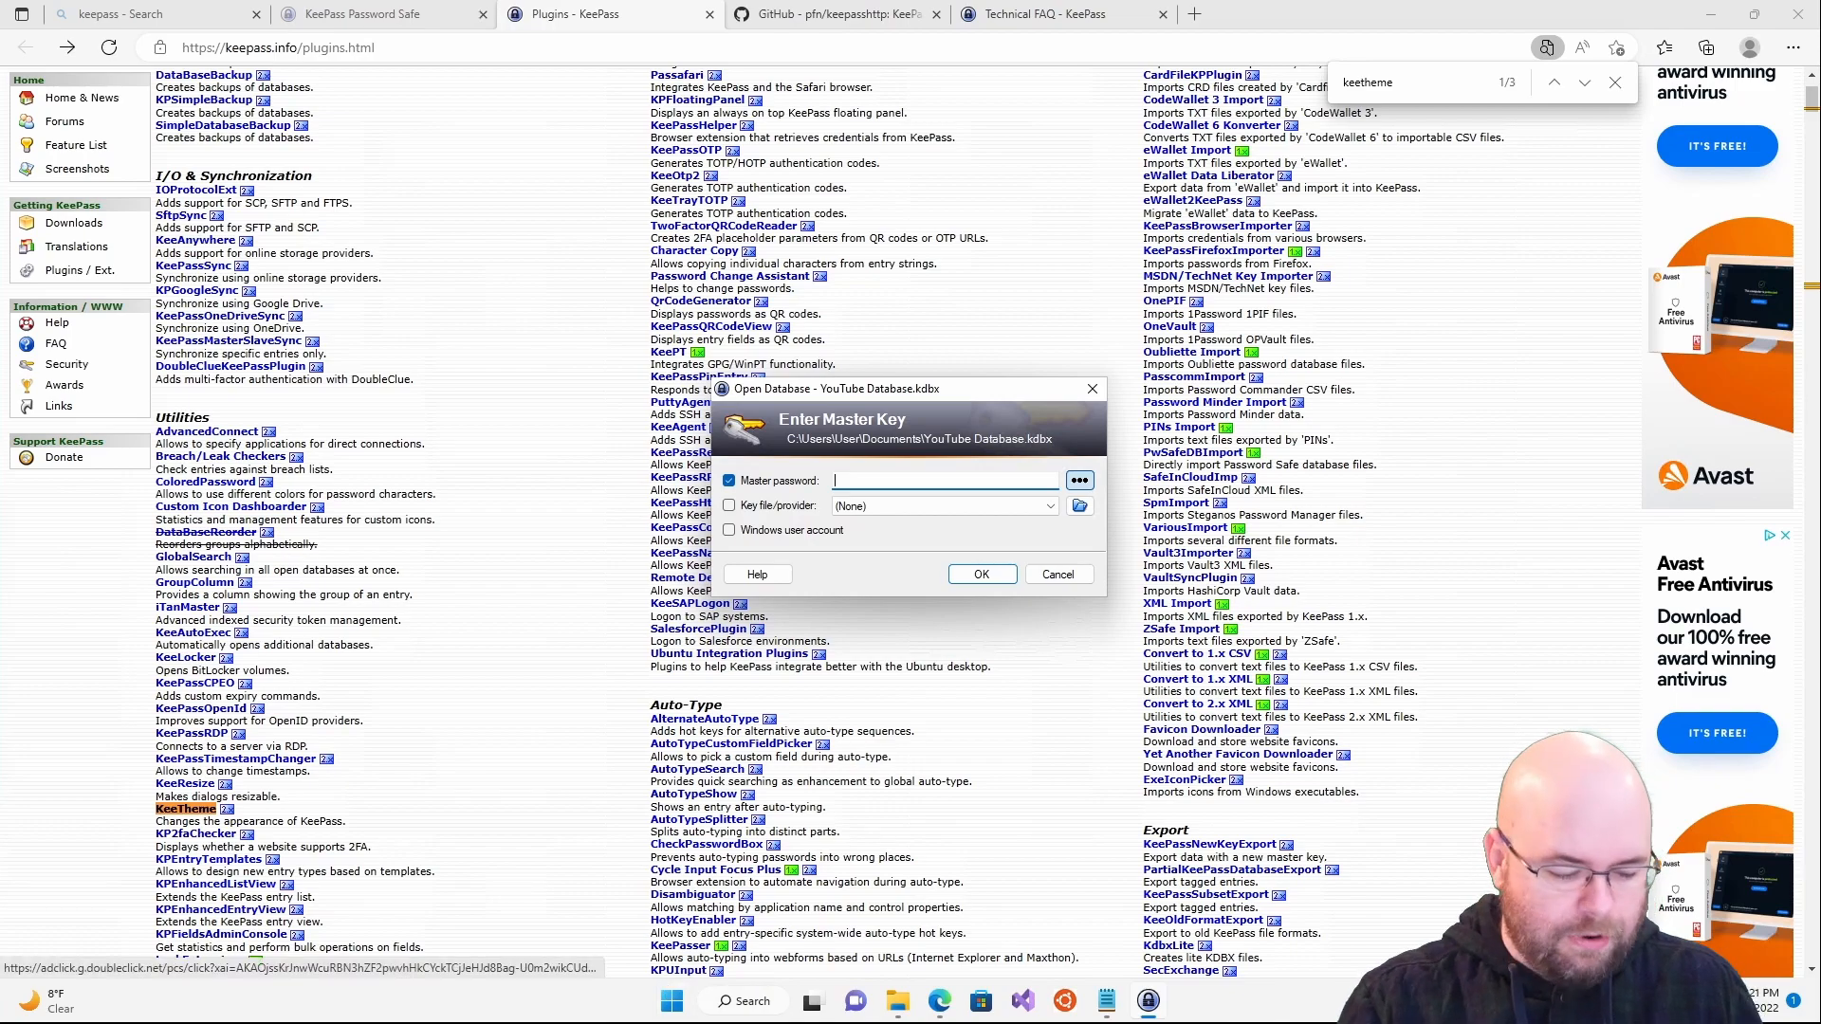
- Unlock YouTube Database.kdbx with the correct master password and view Tools > Plugins
type("••••••••••••")
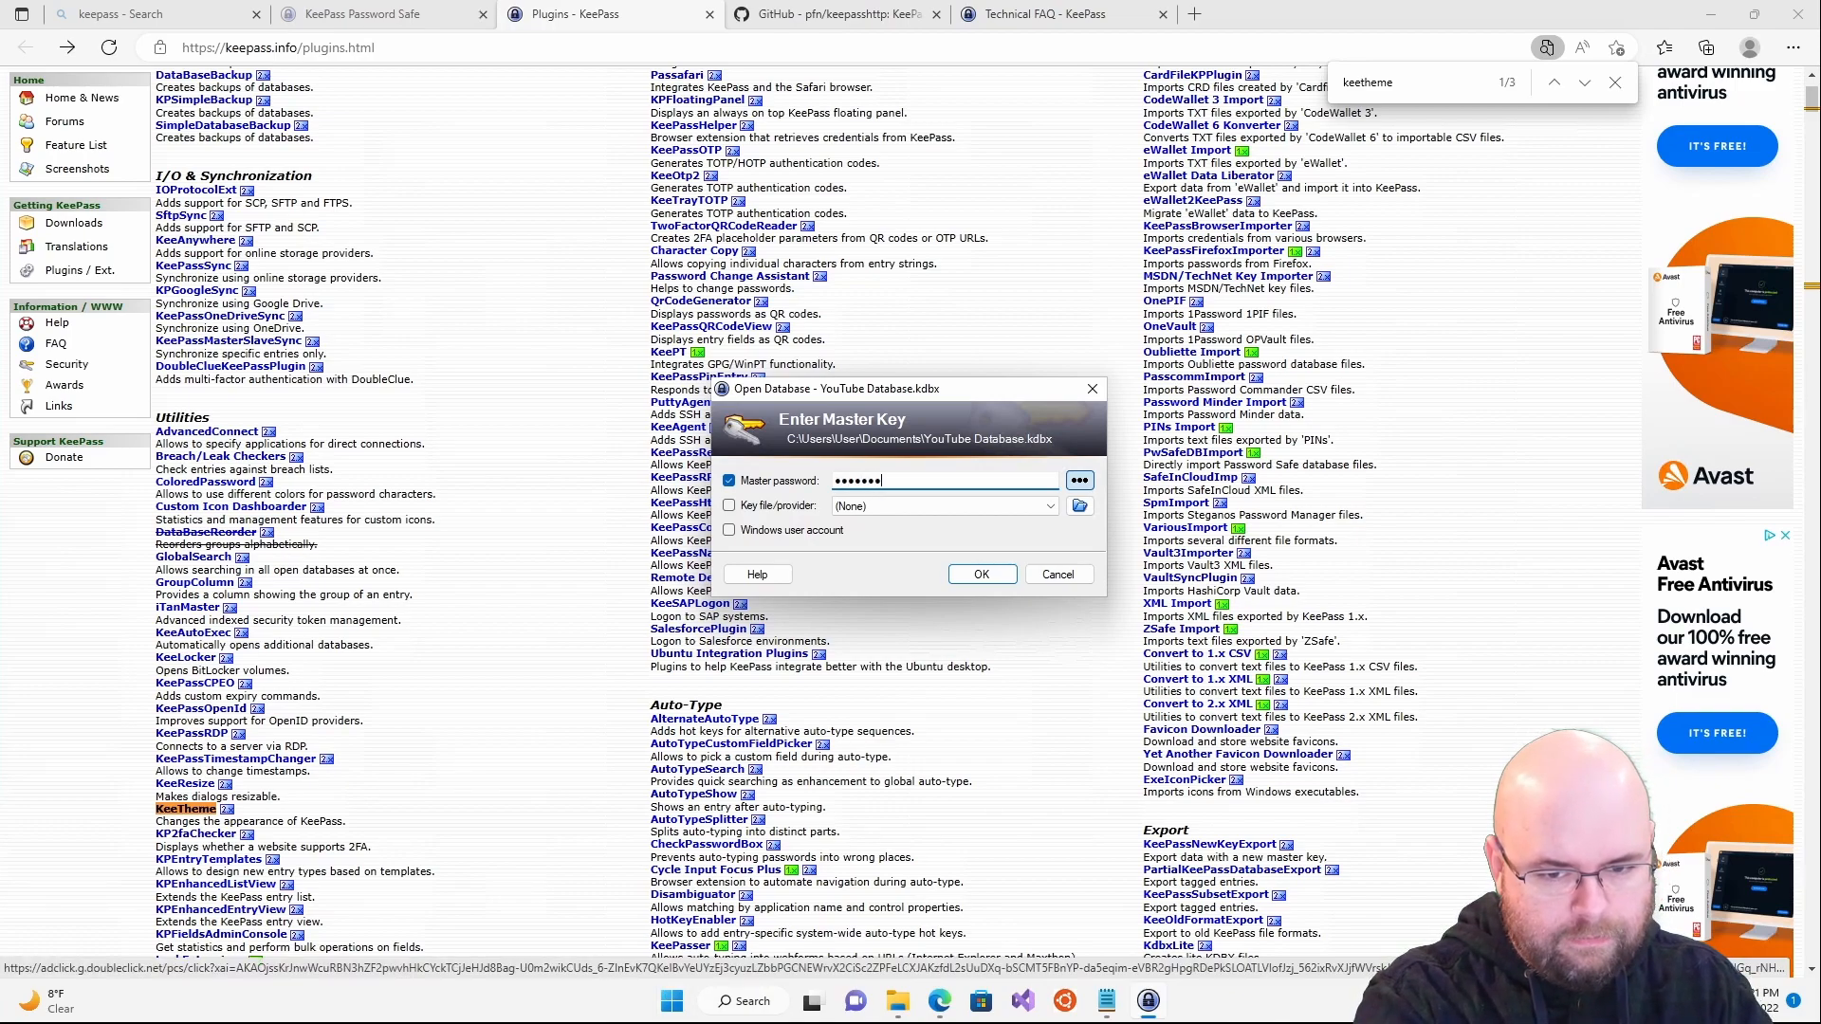
type("•••••••••••")
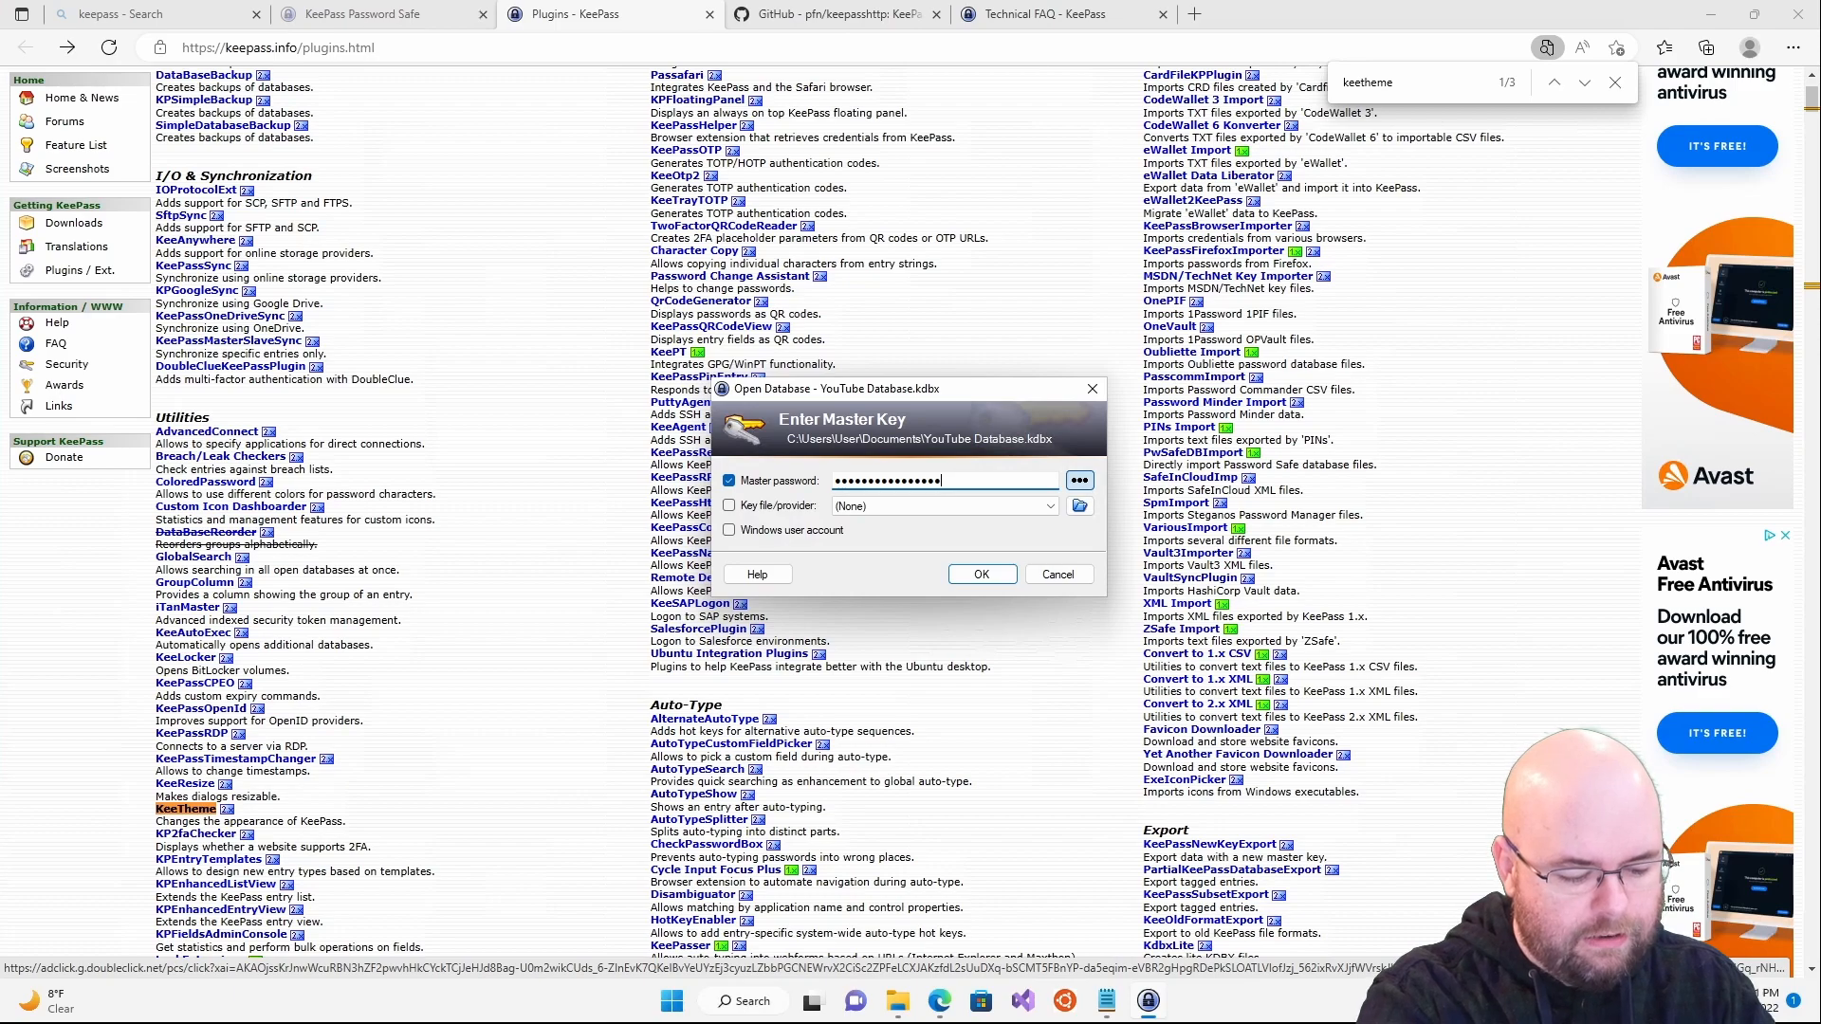
type("•••••••")
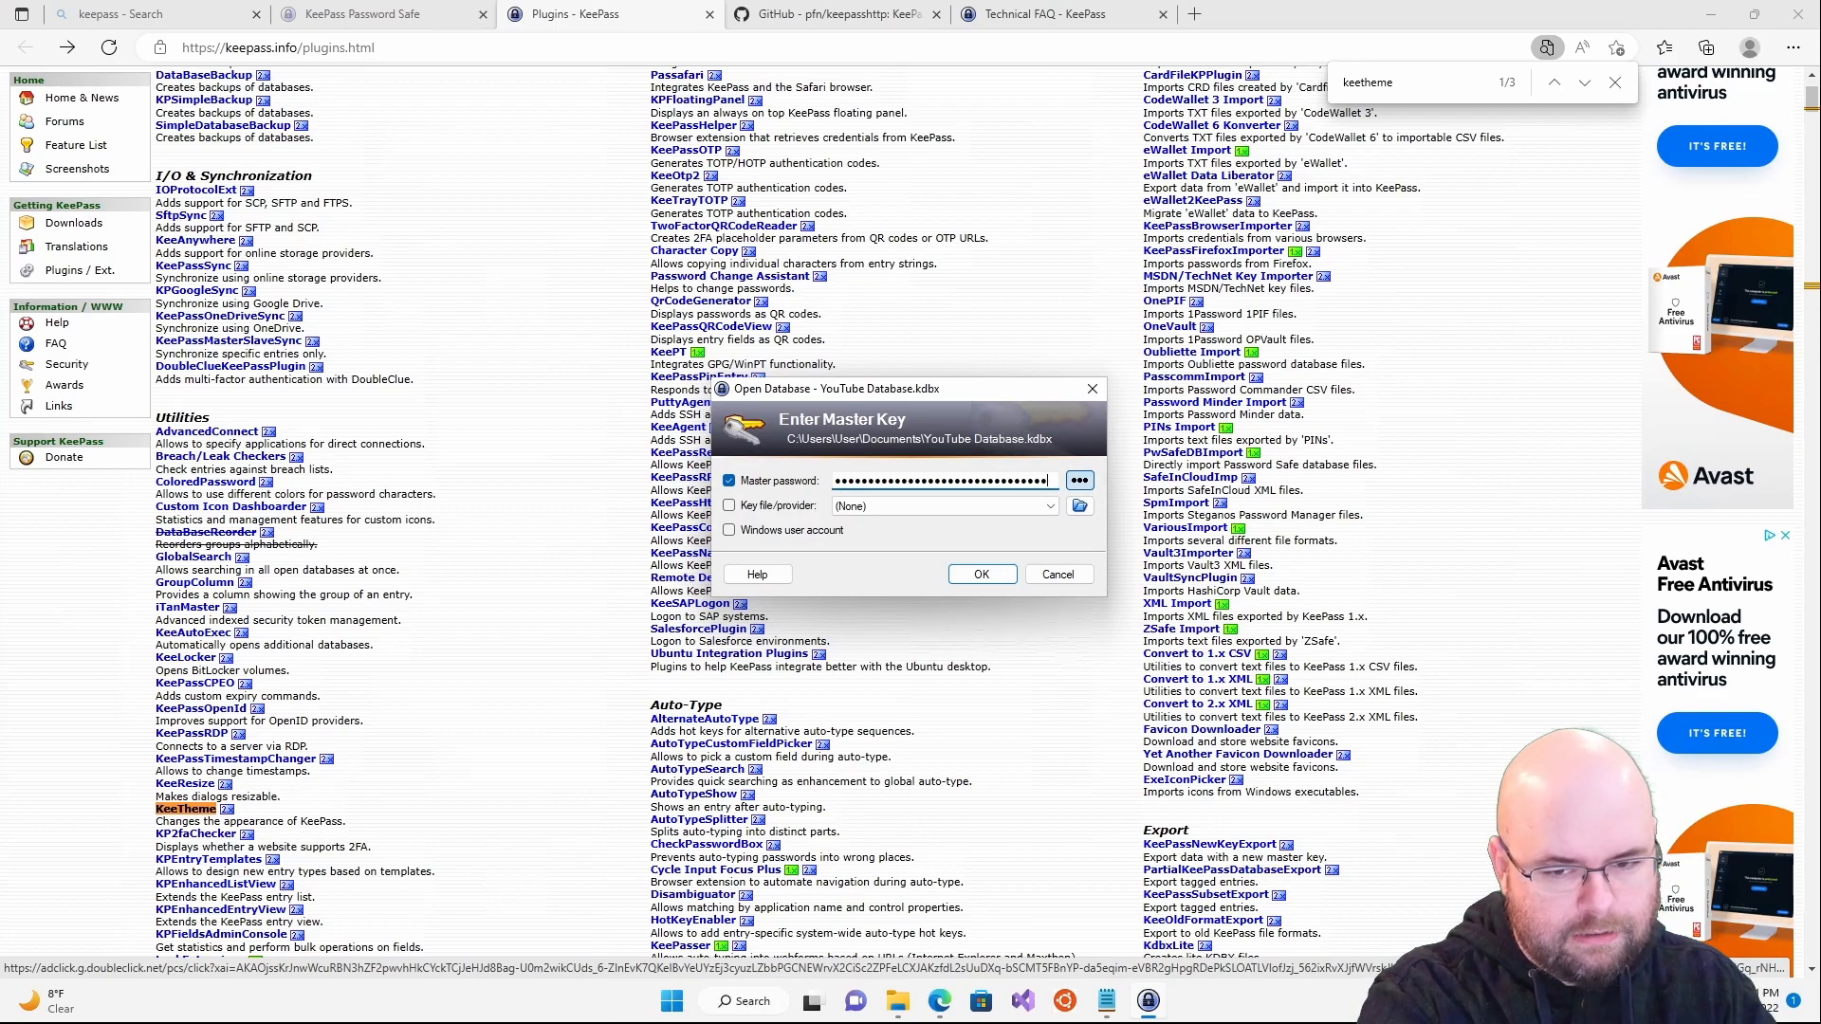
key("Return")
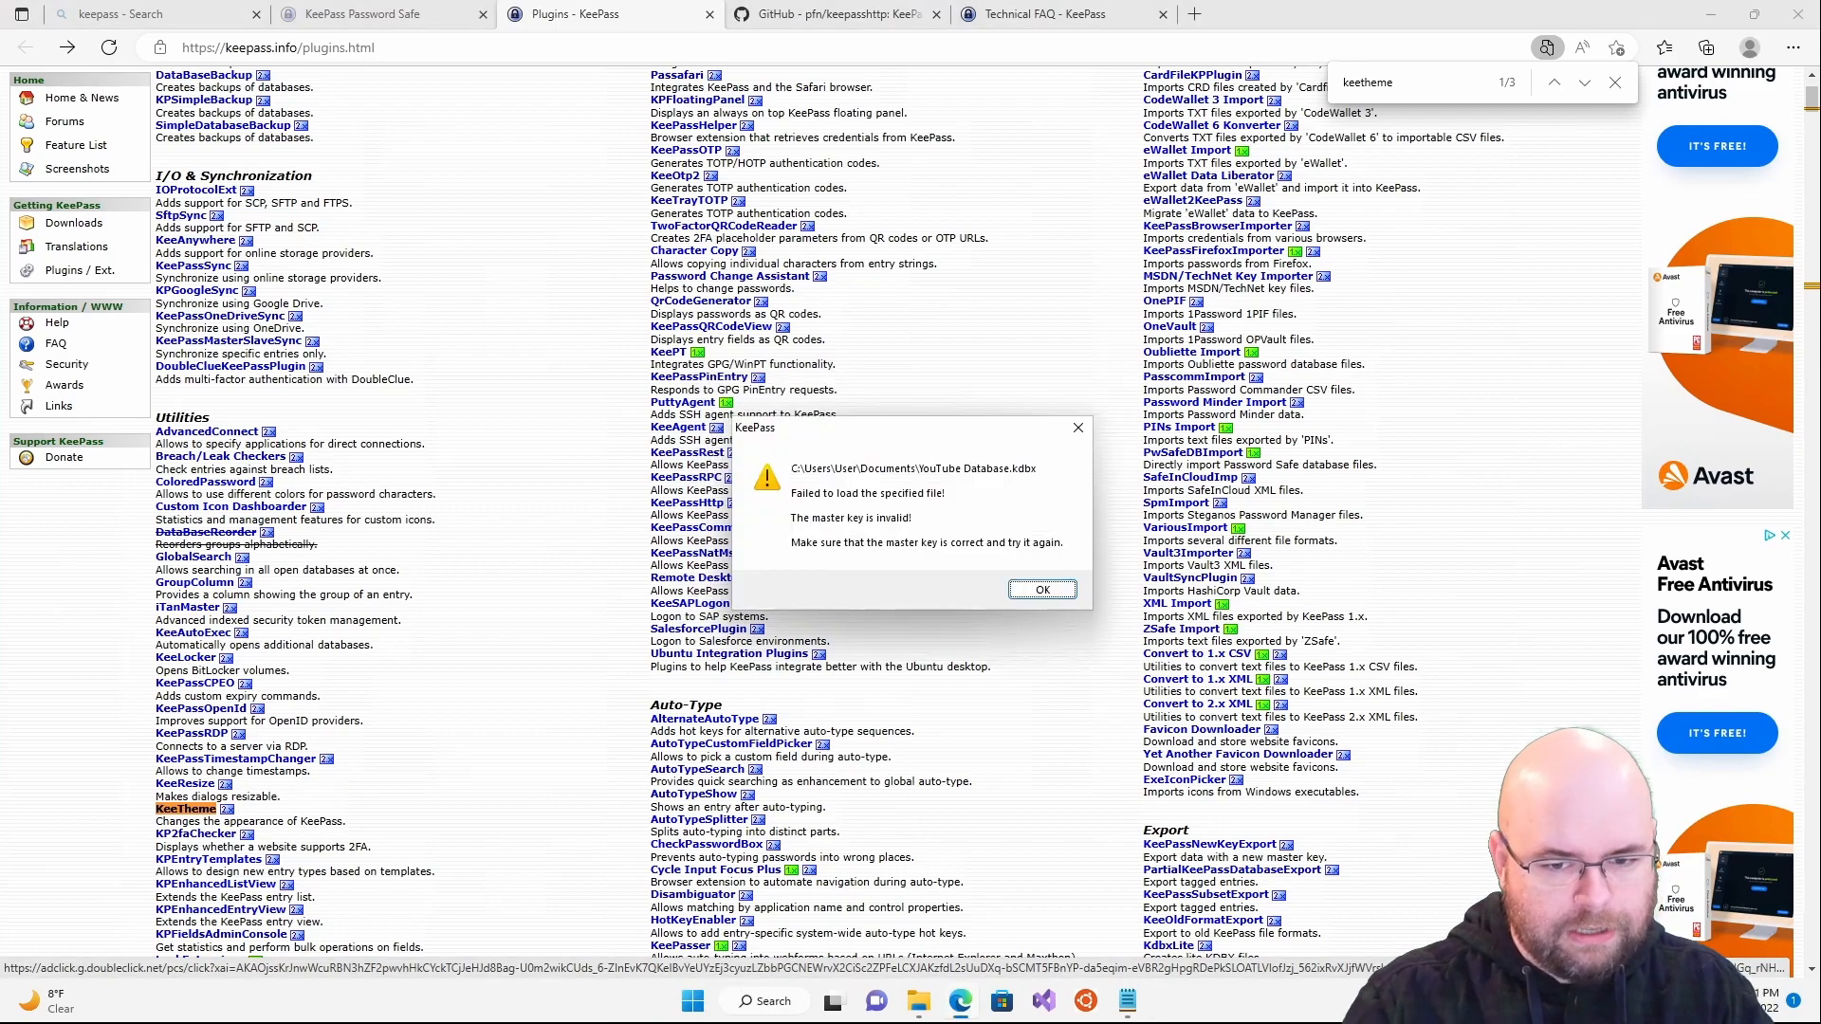
key("Return")
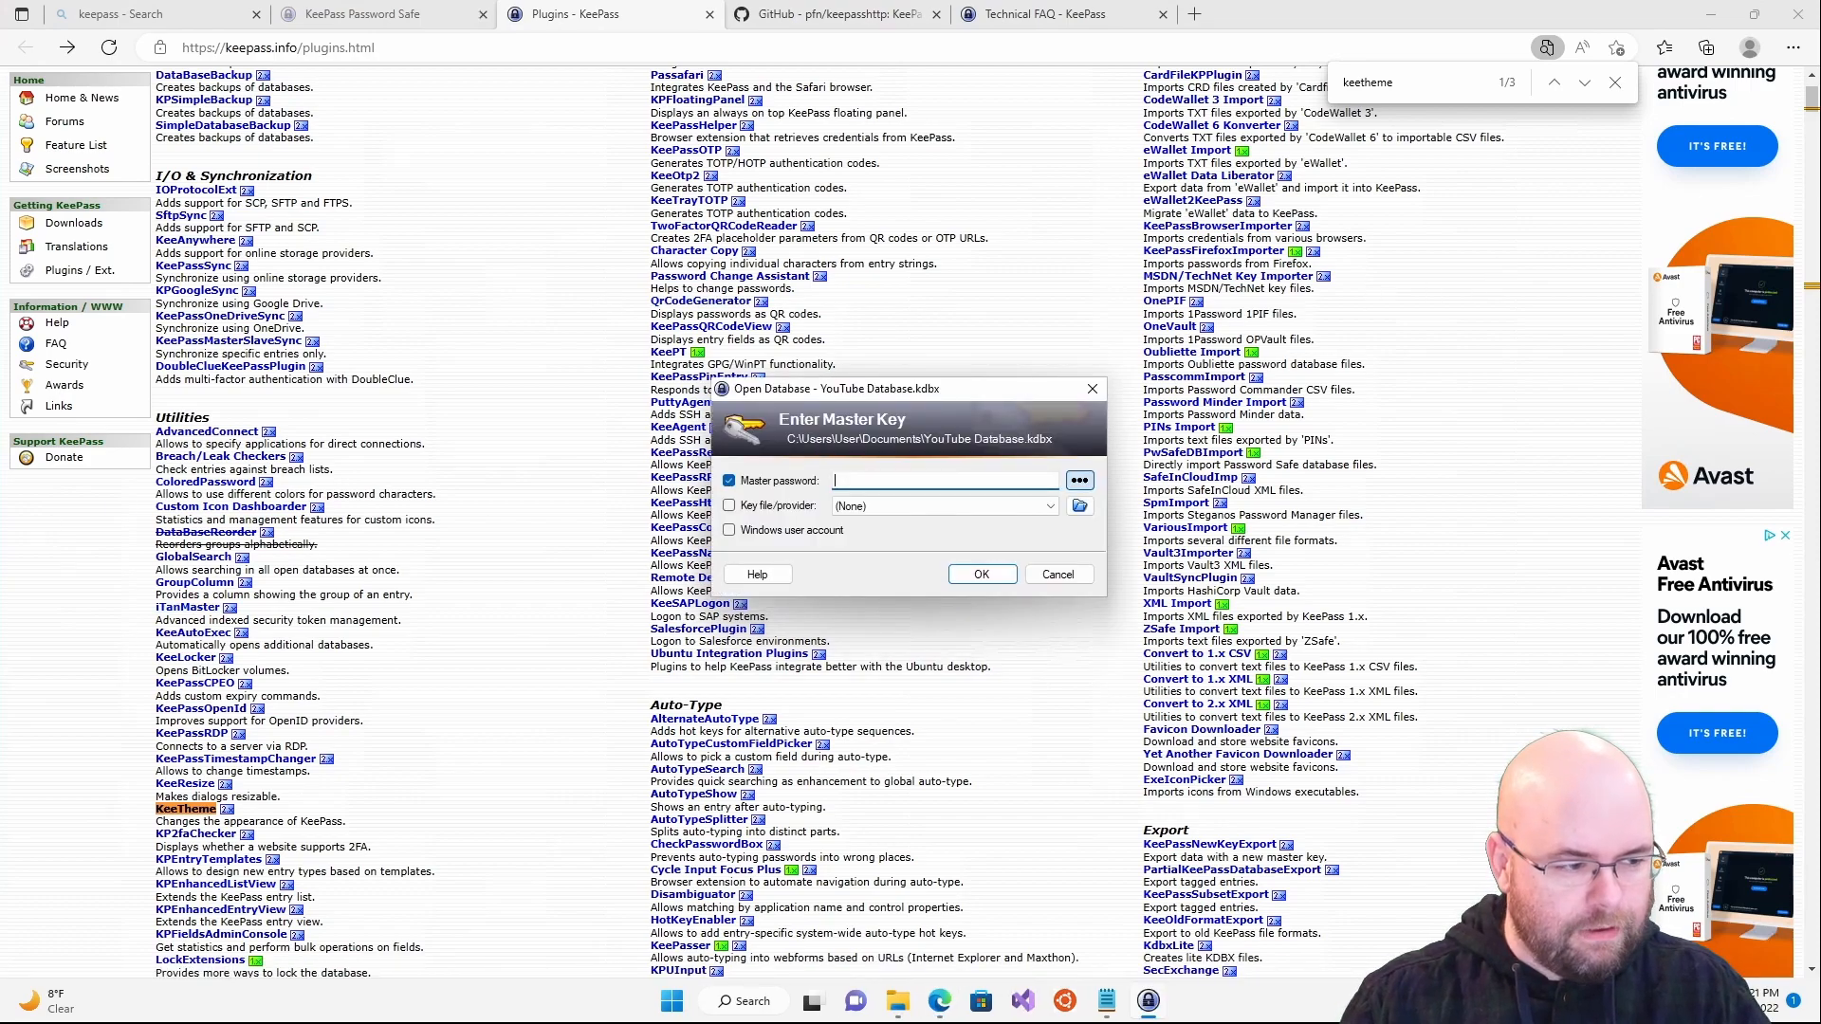
key("ctrl+v")
left_click(1079, 480)
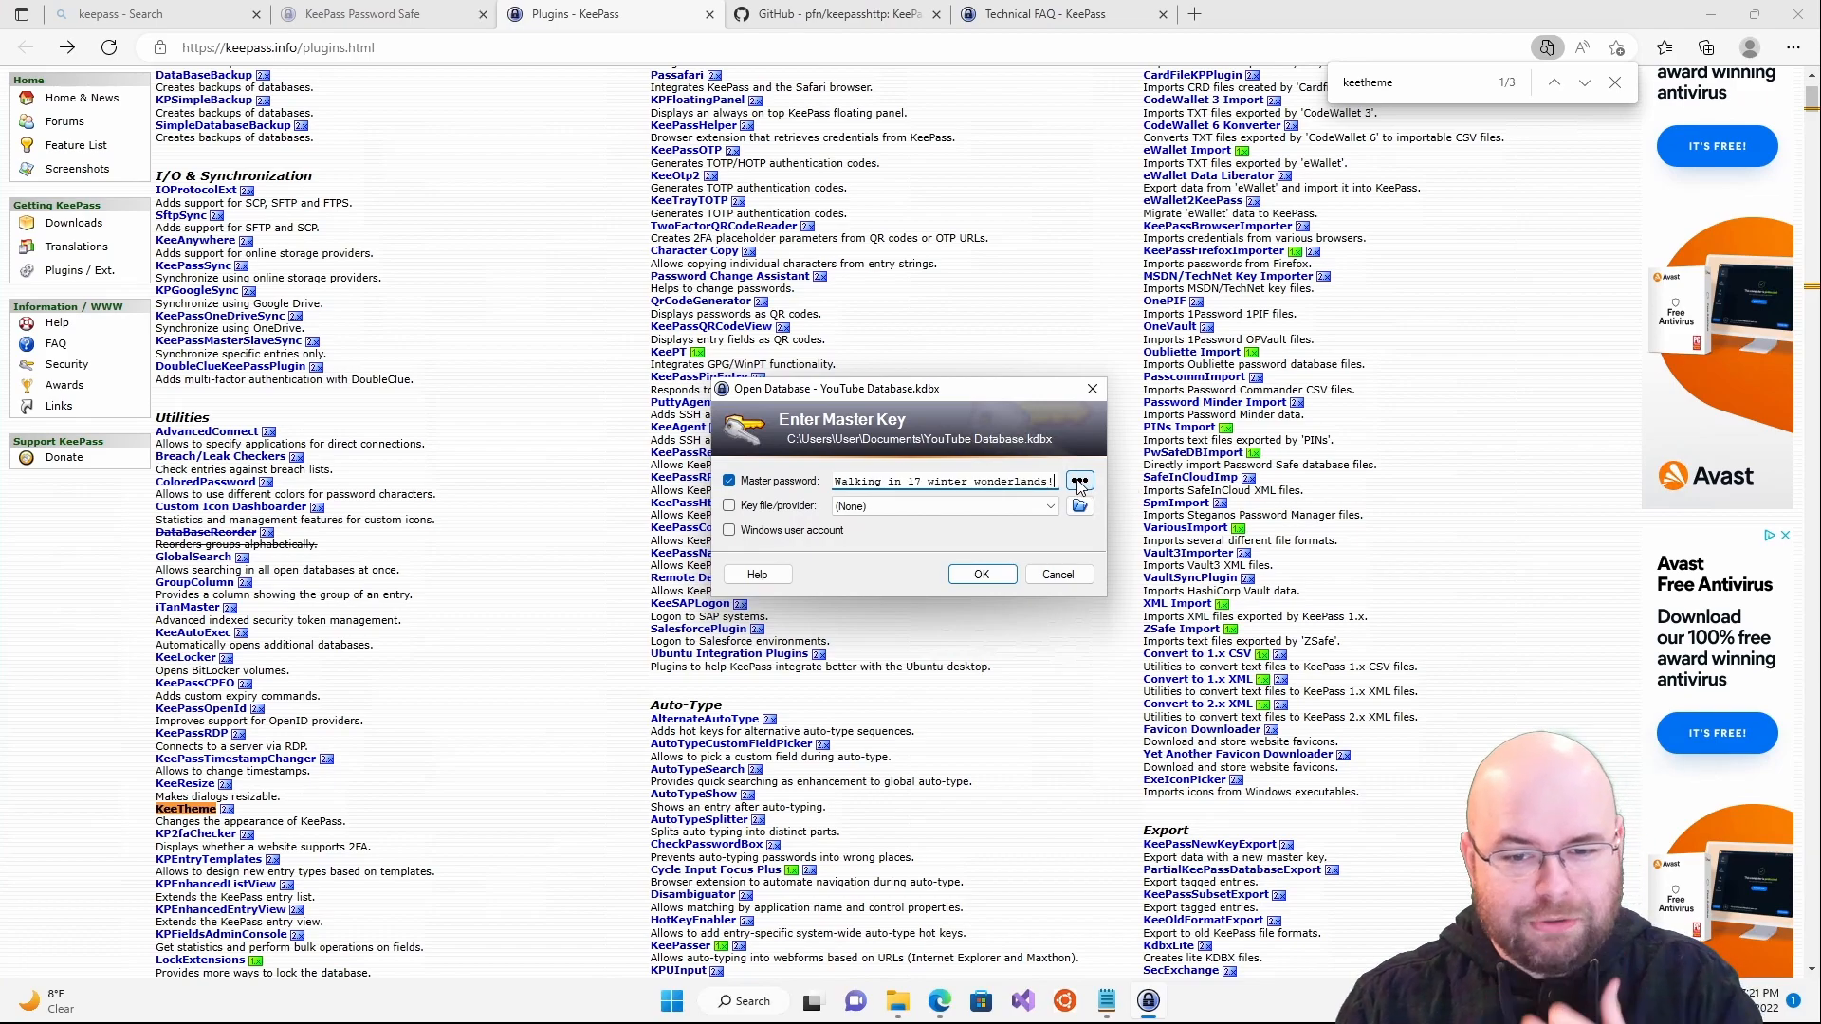
left_click(1079, 483)
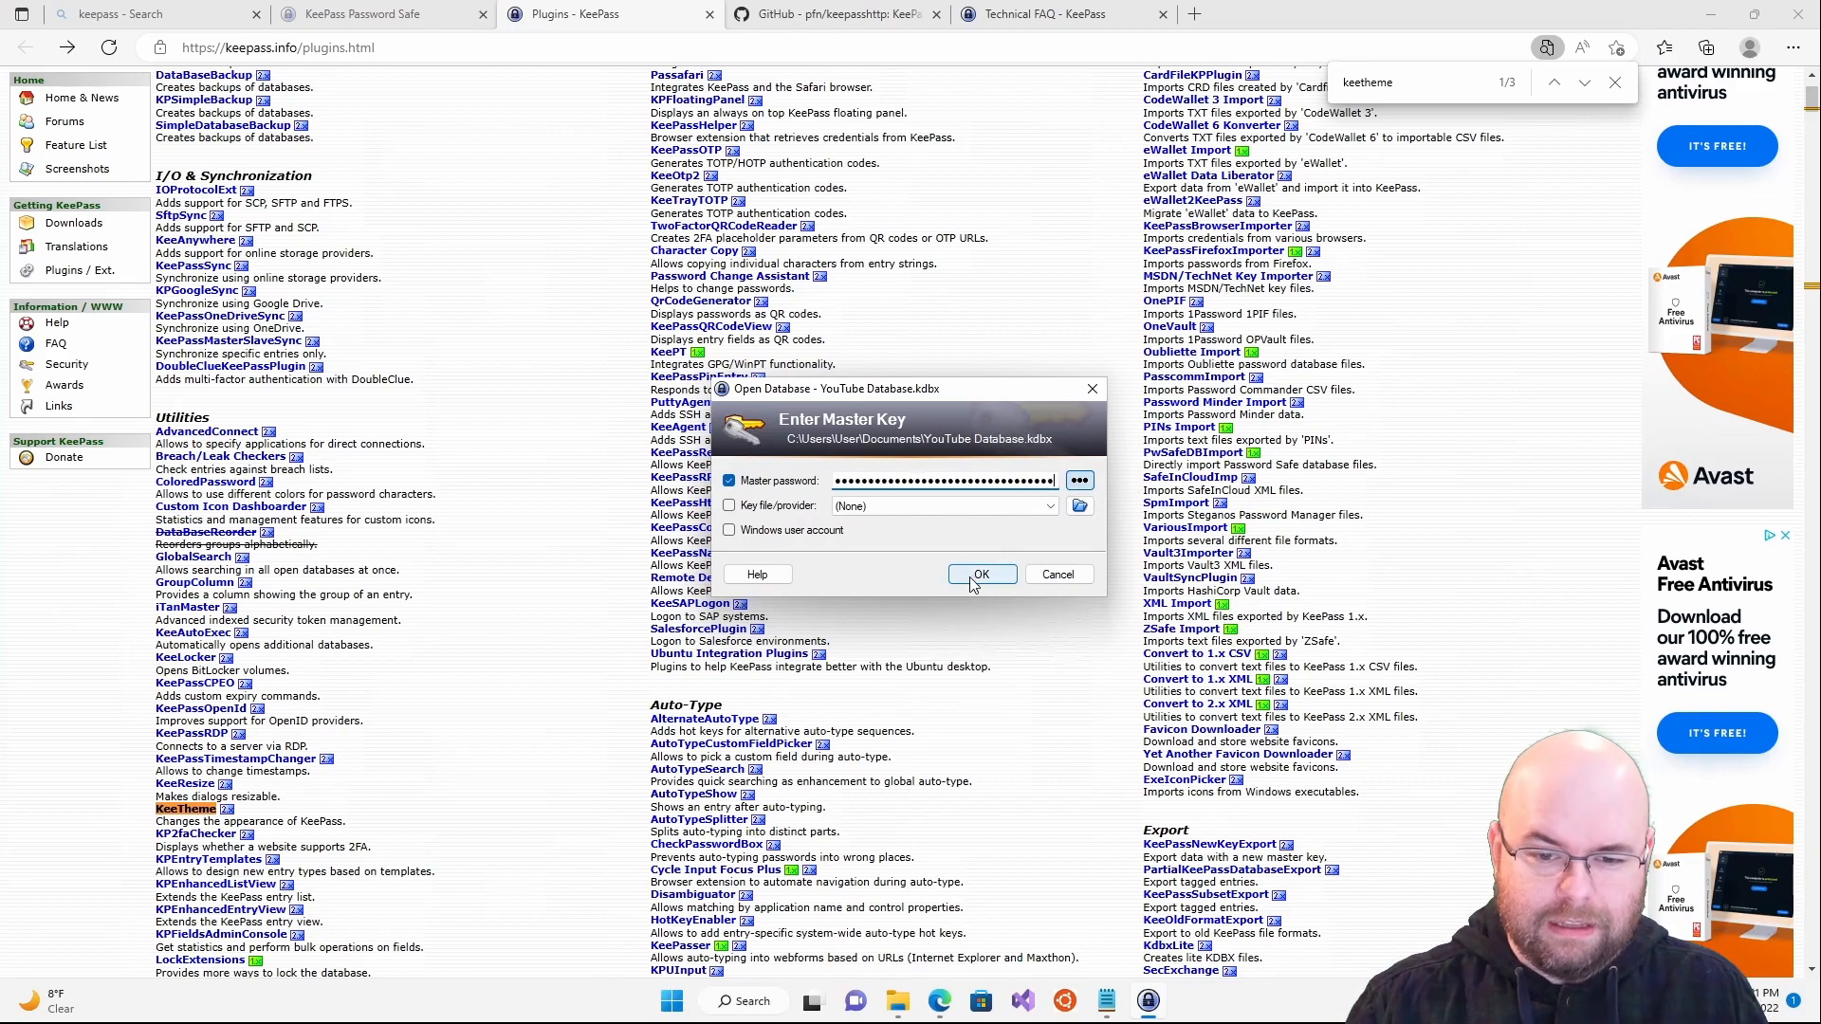
left_click(979, 575)
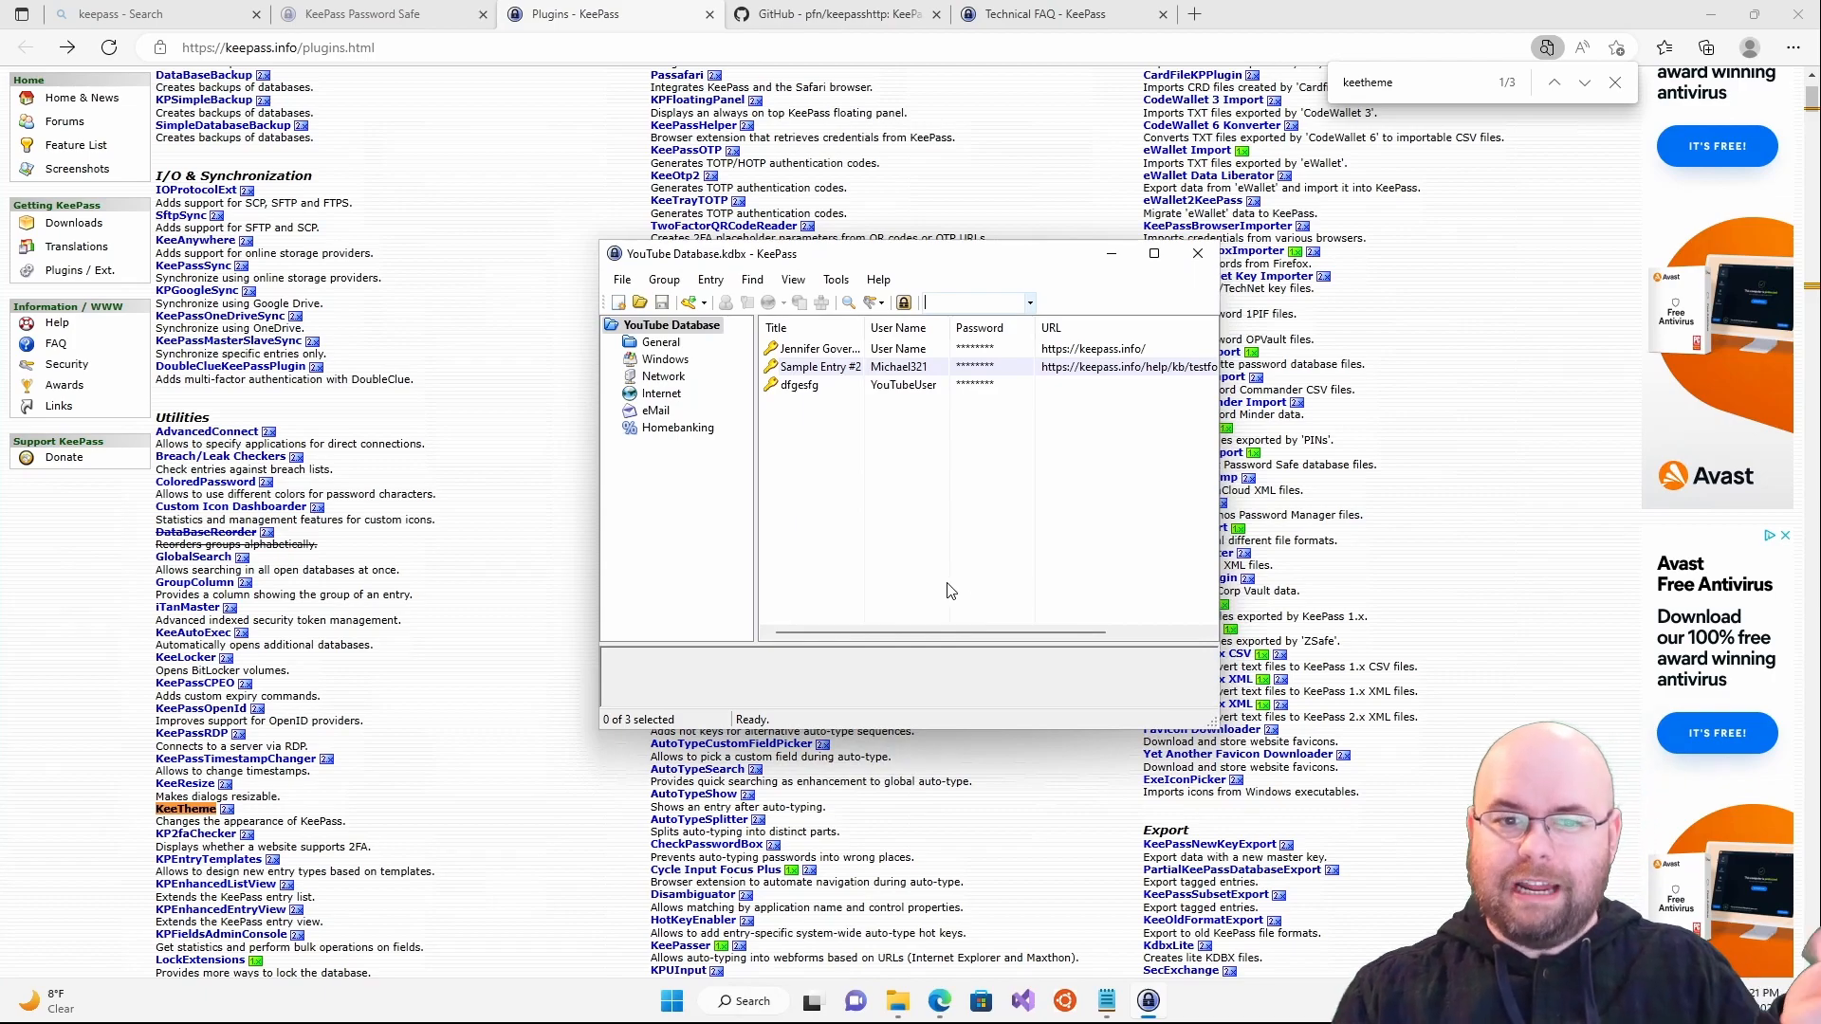
left_click(844, 280)
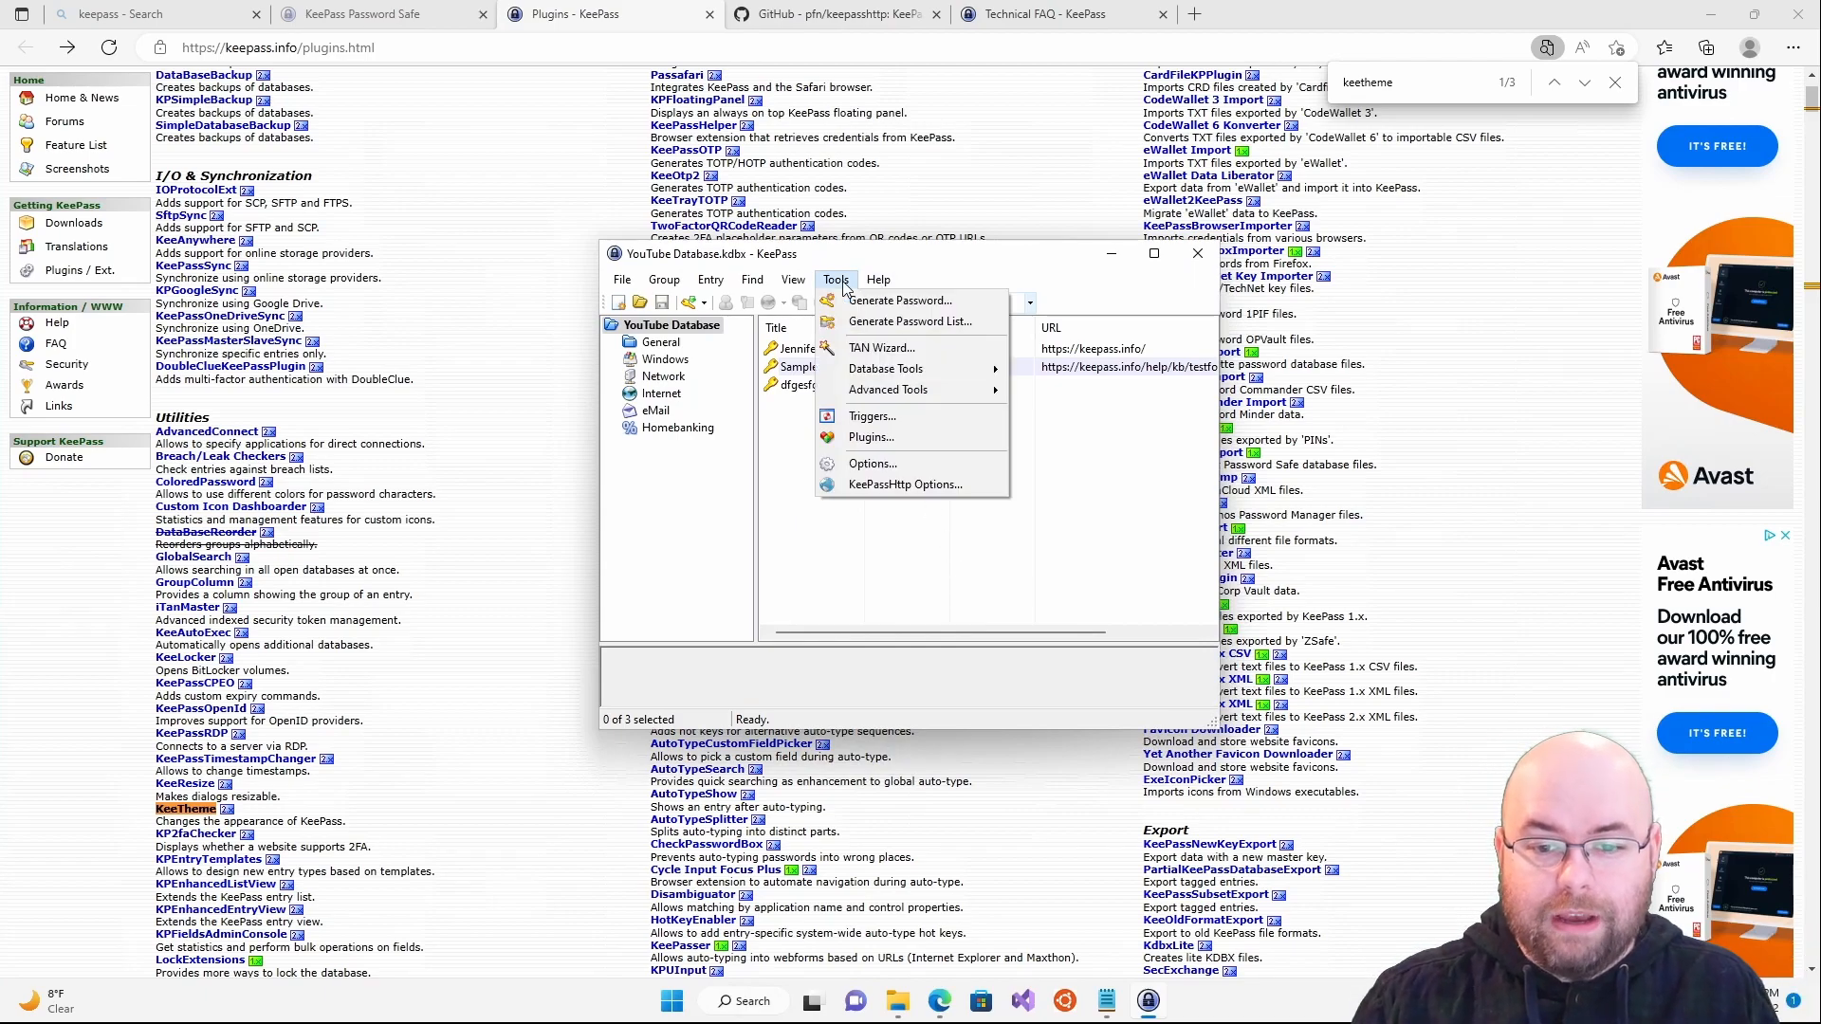
left_click(885, 444)
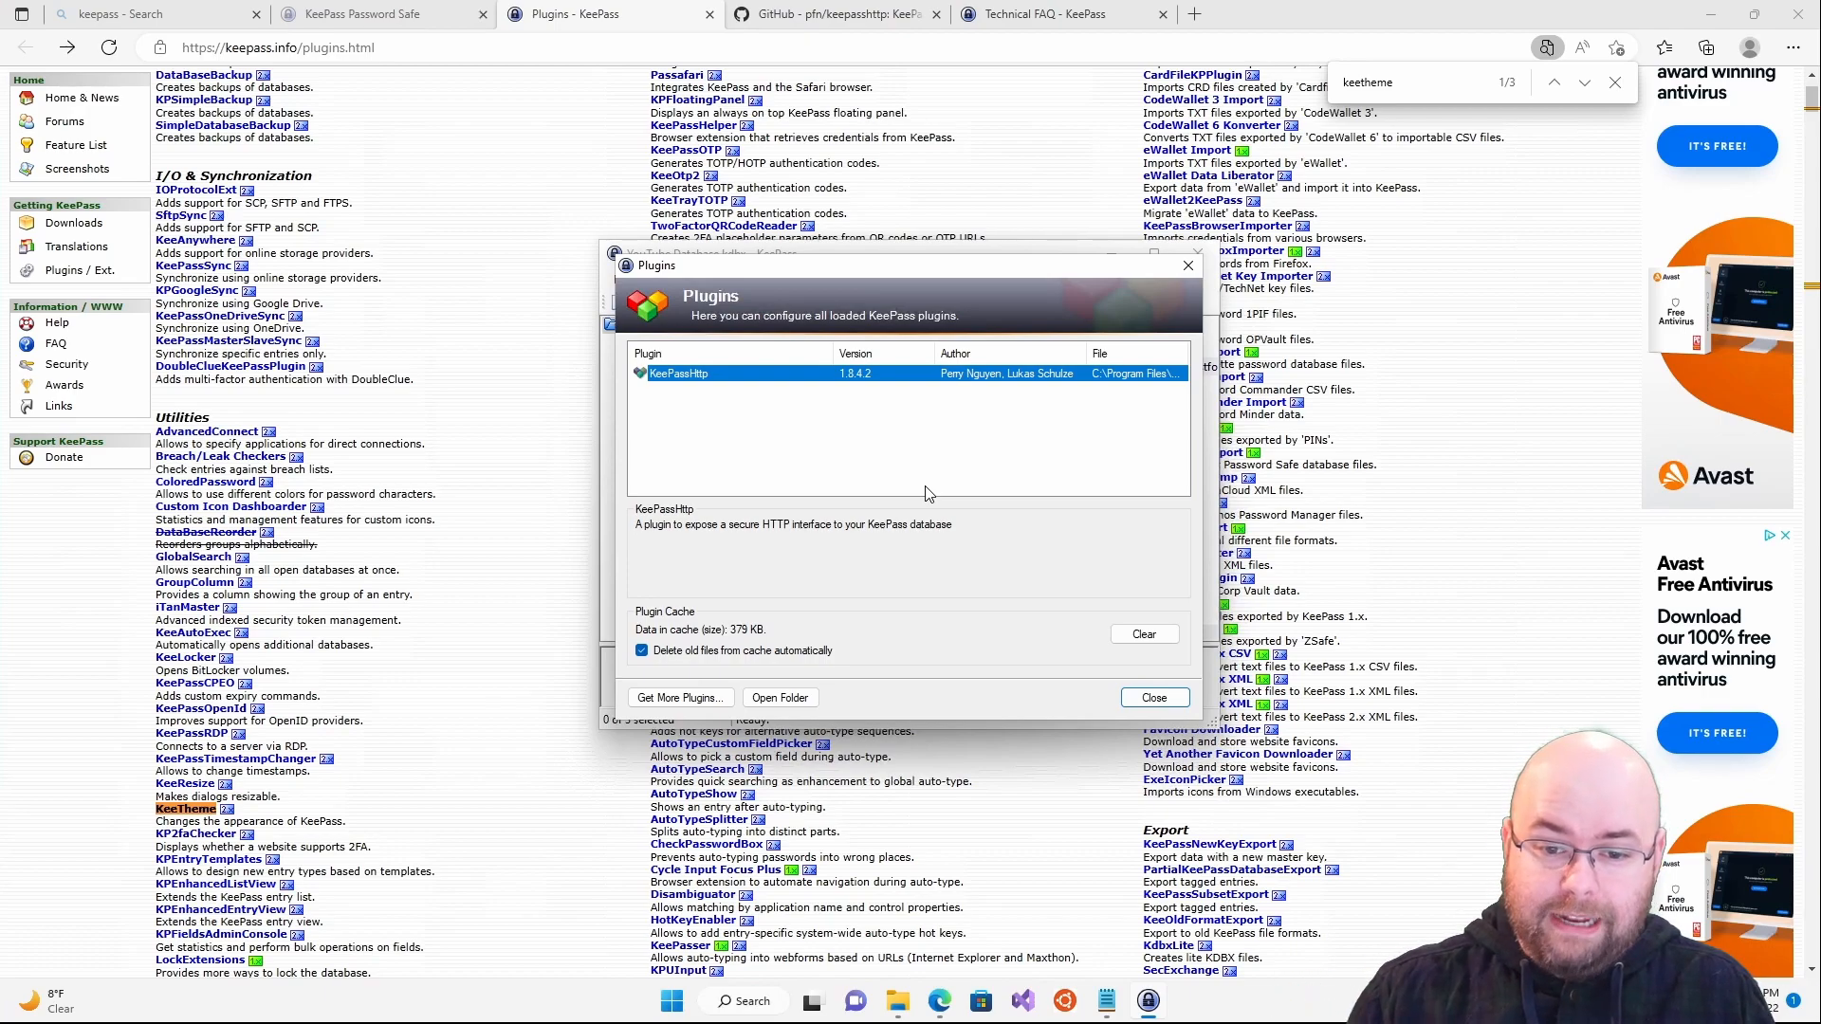
- Return to the pfn/keepasshttp GitHub page and check KeePassHttp.plgx's age in the file list
left_click(828, 14)
scroll(833, 517, "up", 2)
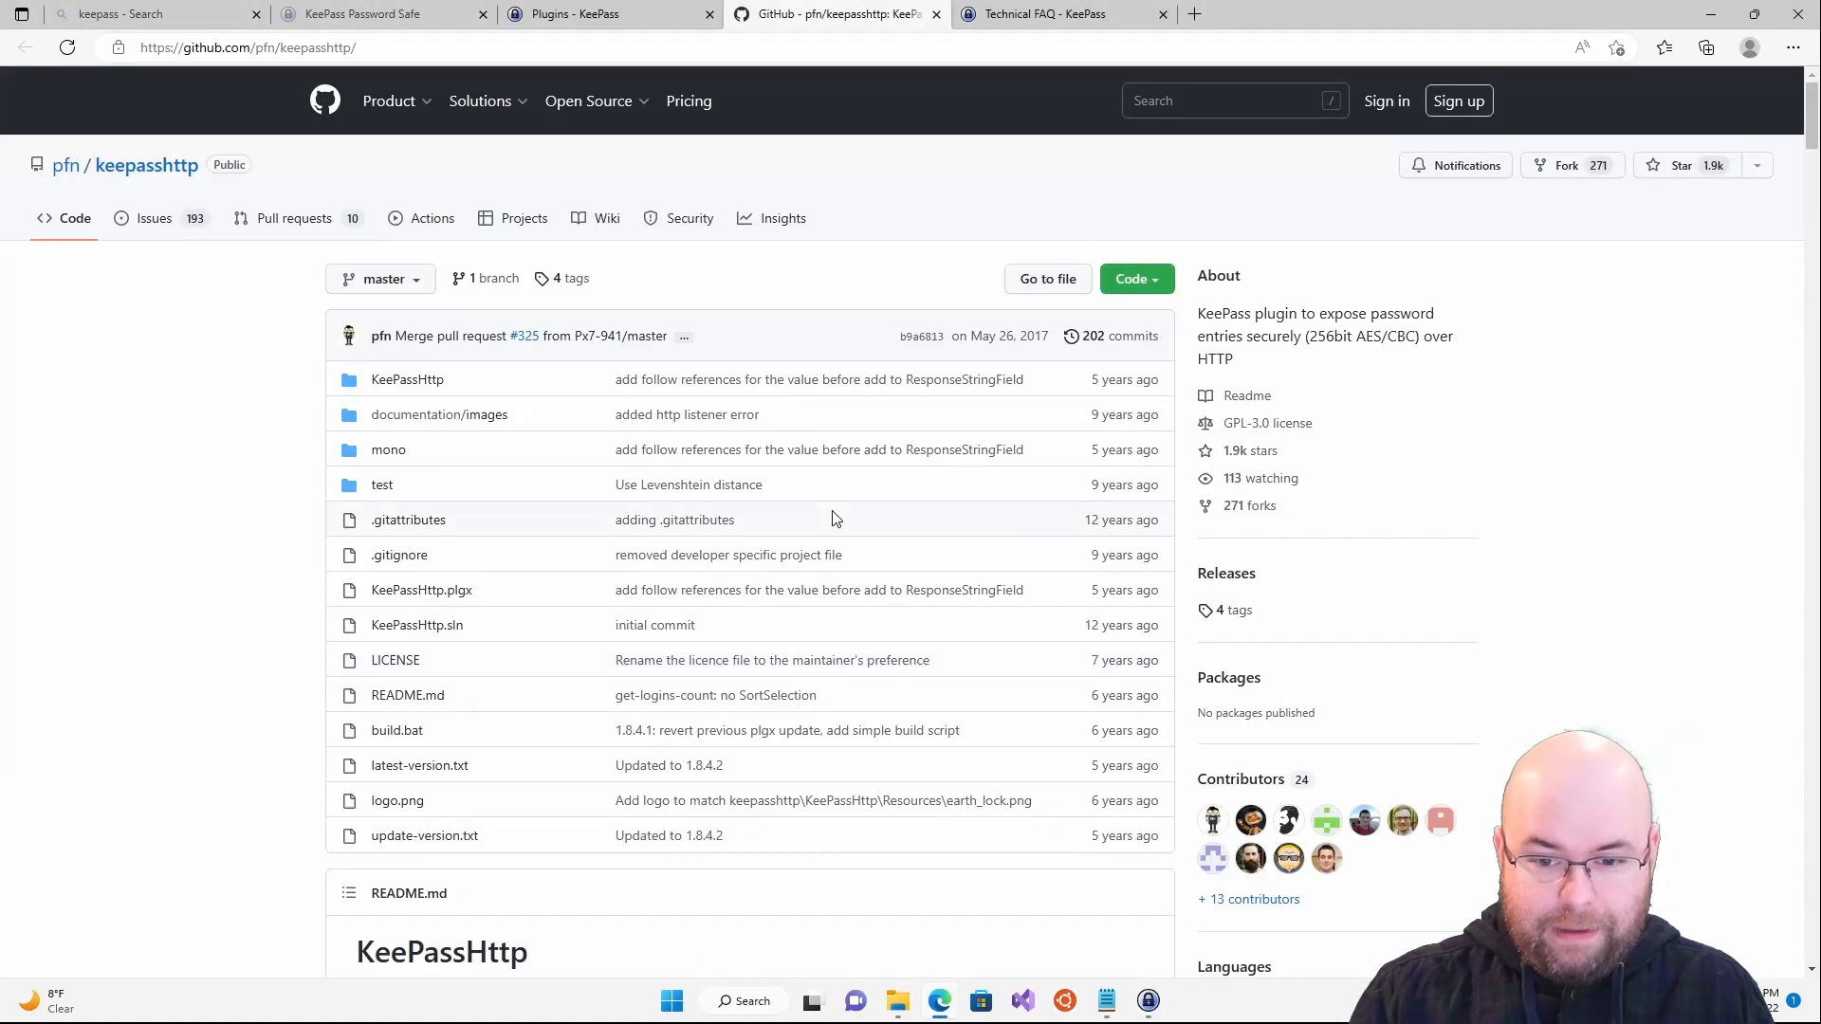
left_click_drag(1144, 591, 1057, 596)
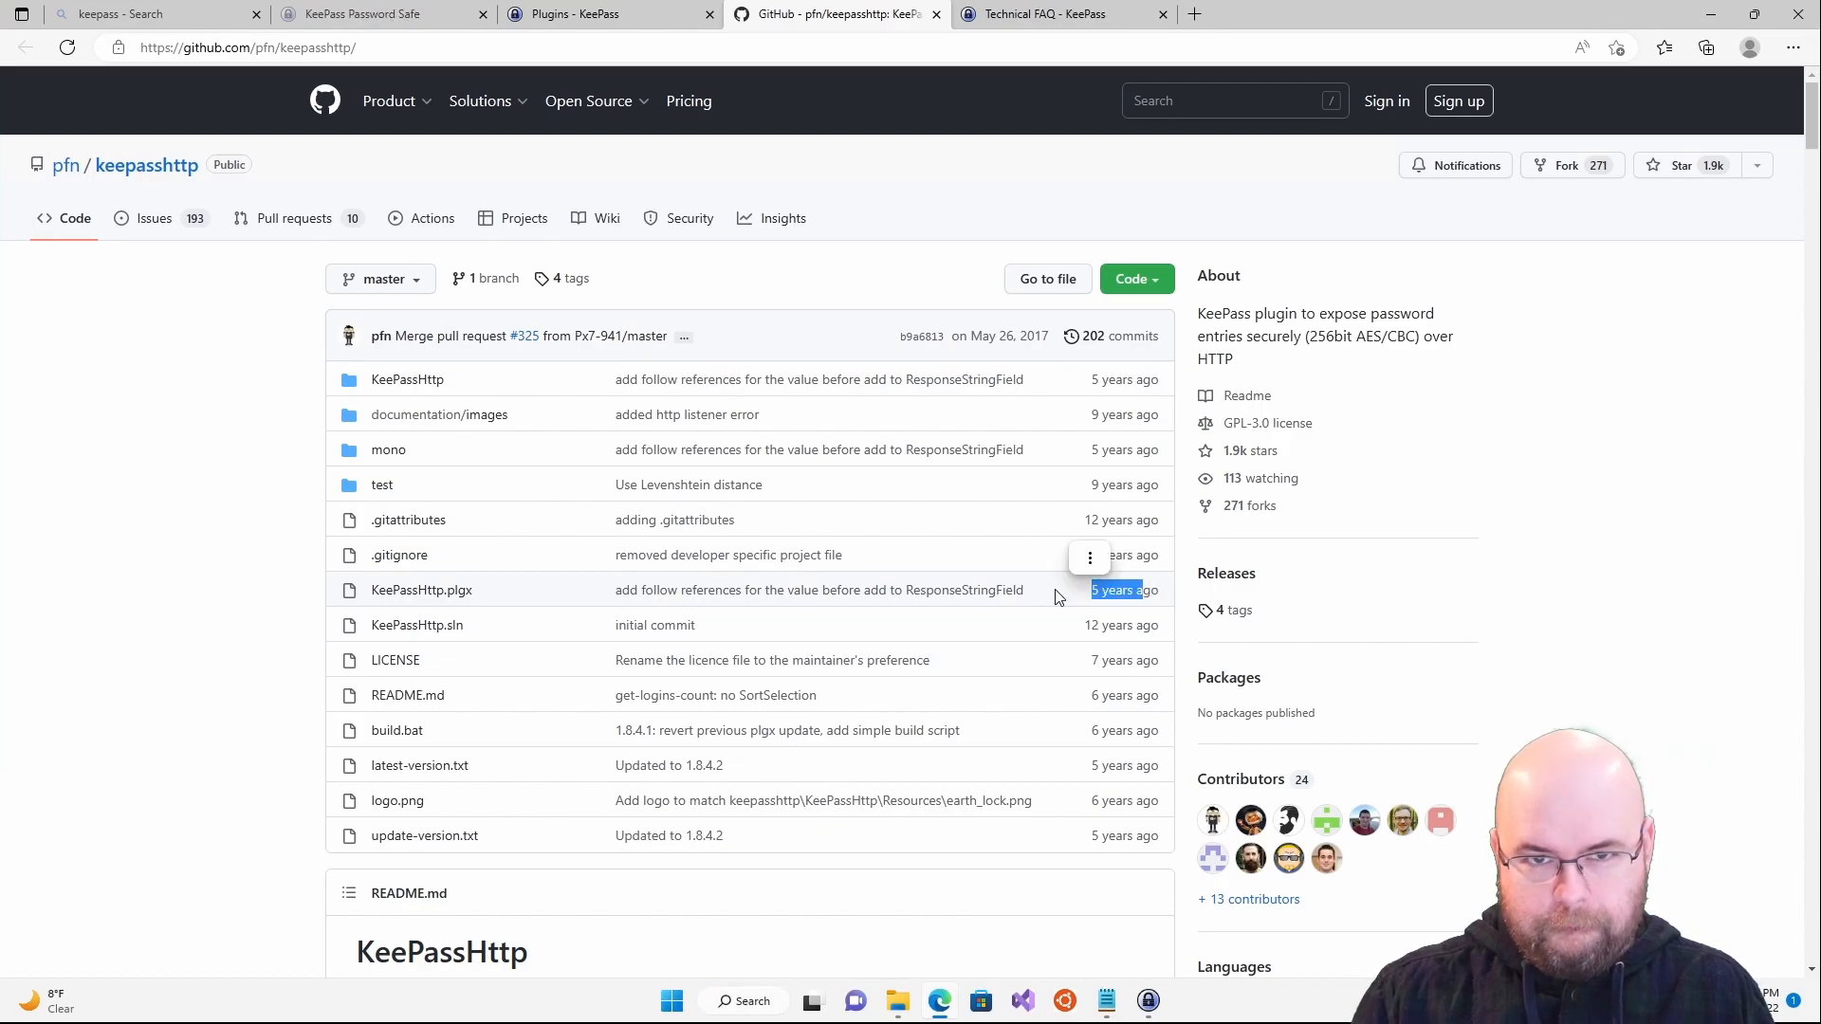
left_click(1059, 596)
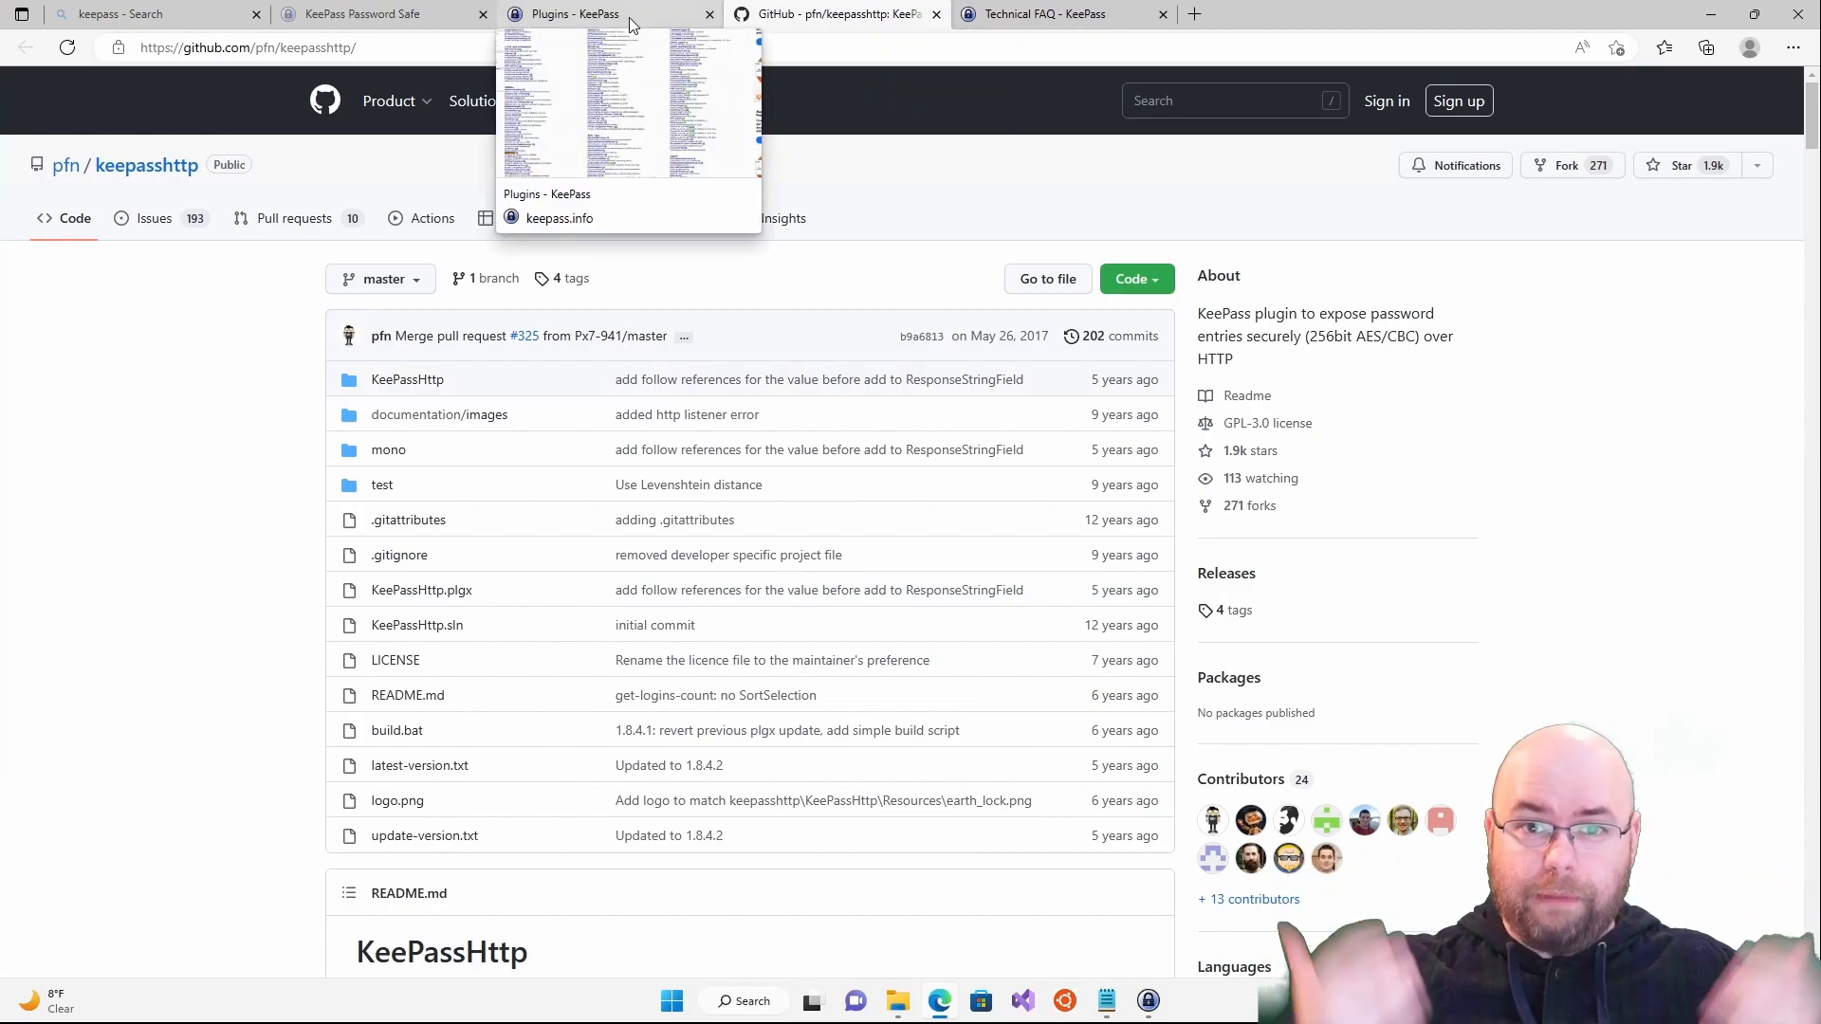
- Close KeePass's Plugins dialog and open Edge's main menu over the GitHub page
left_click(1148, 1000)
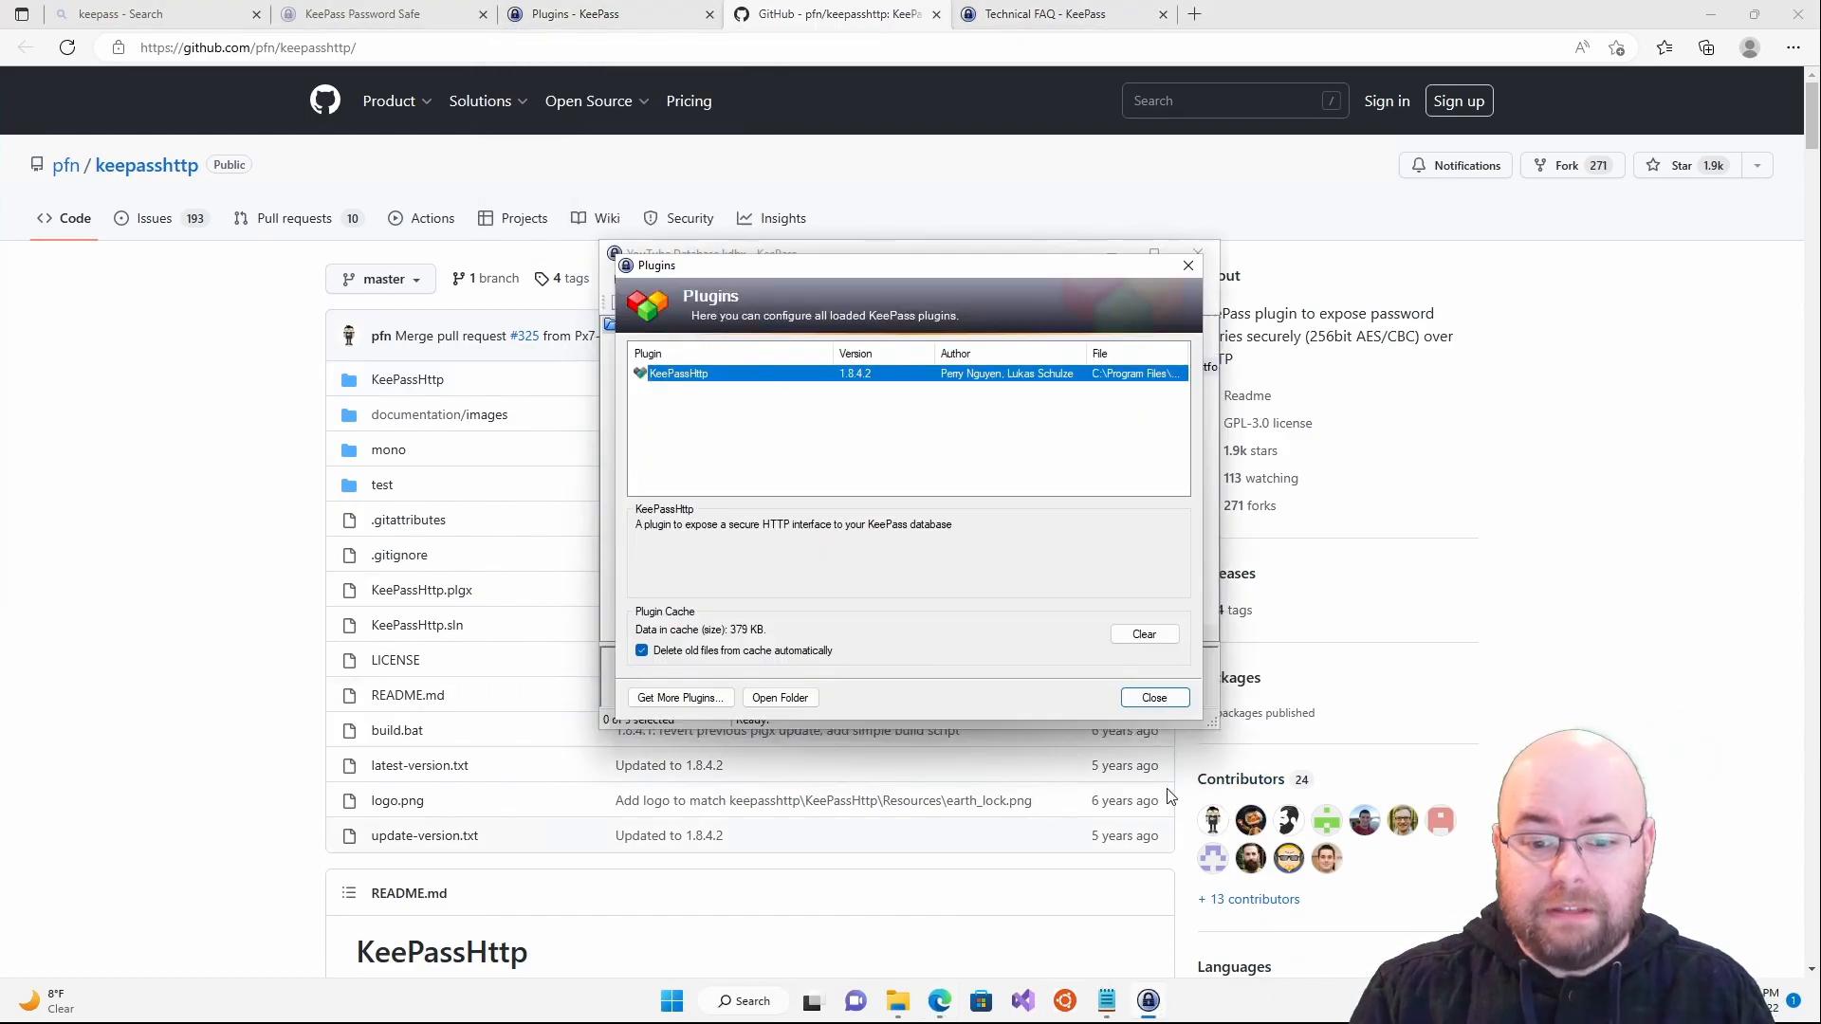
left_click(1152, 699)
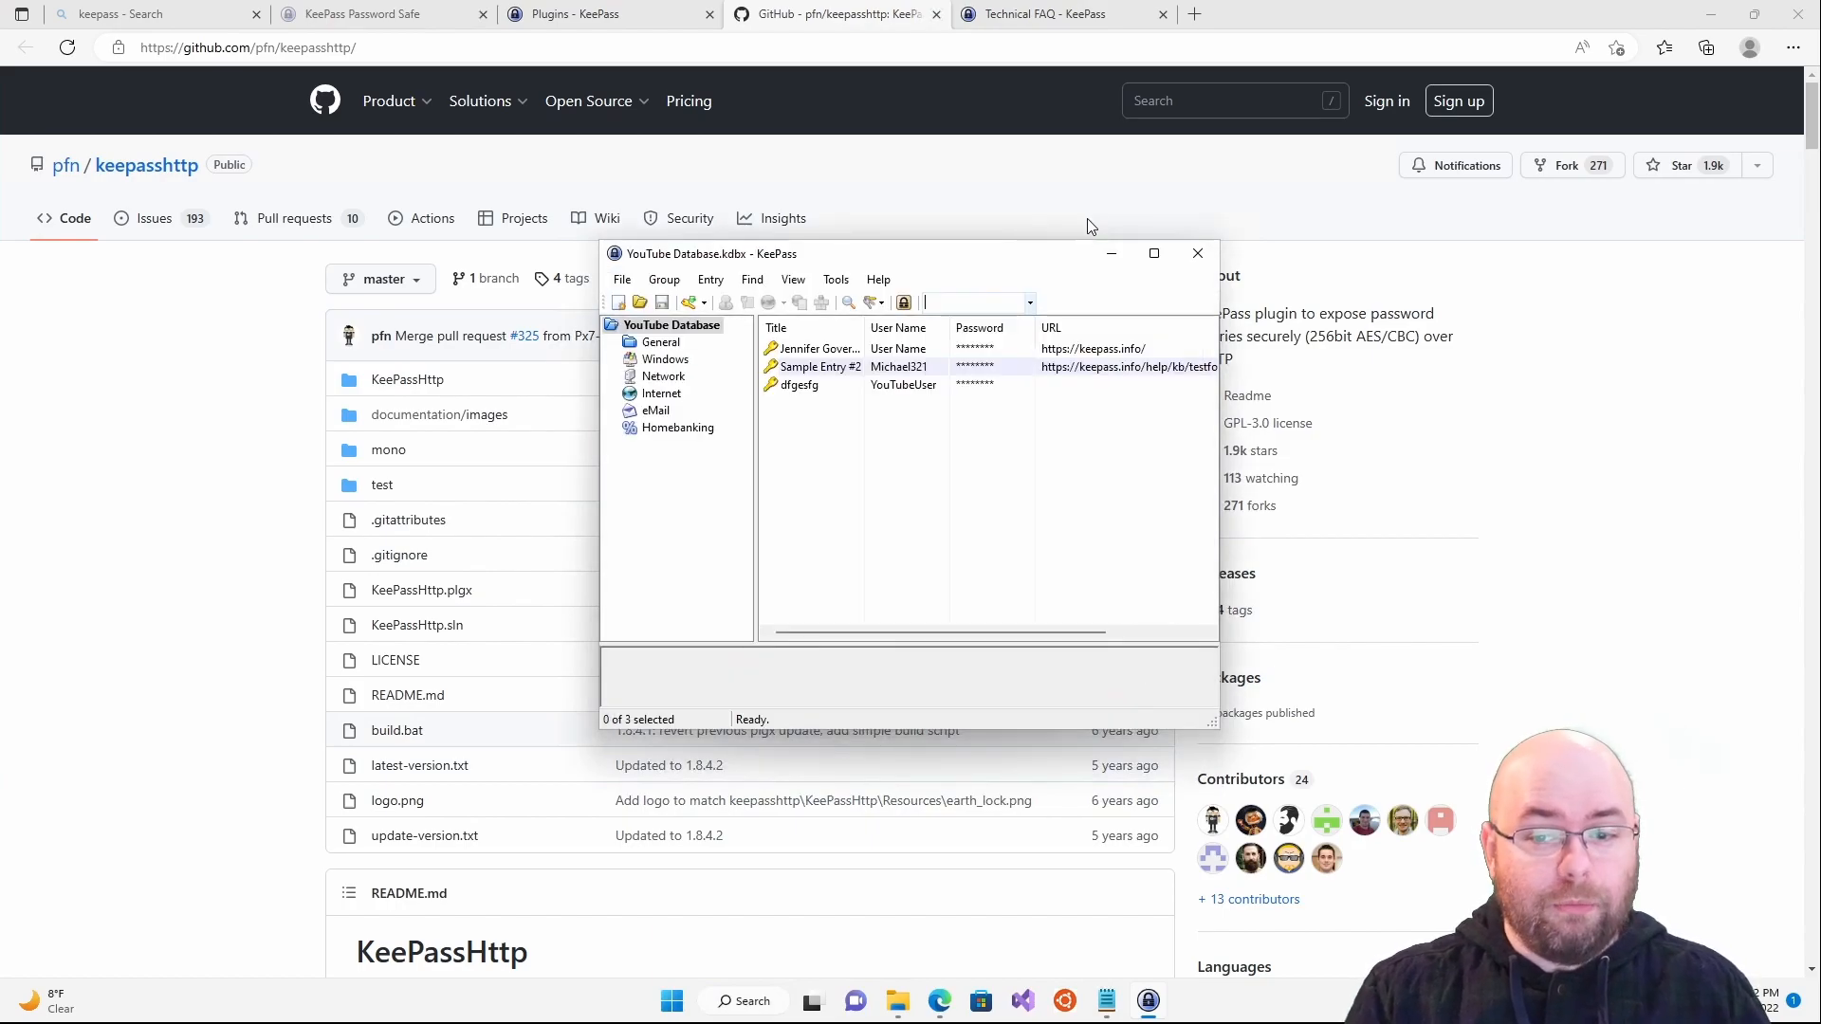
left_click(1272, 17)
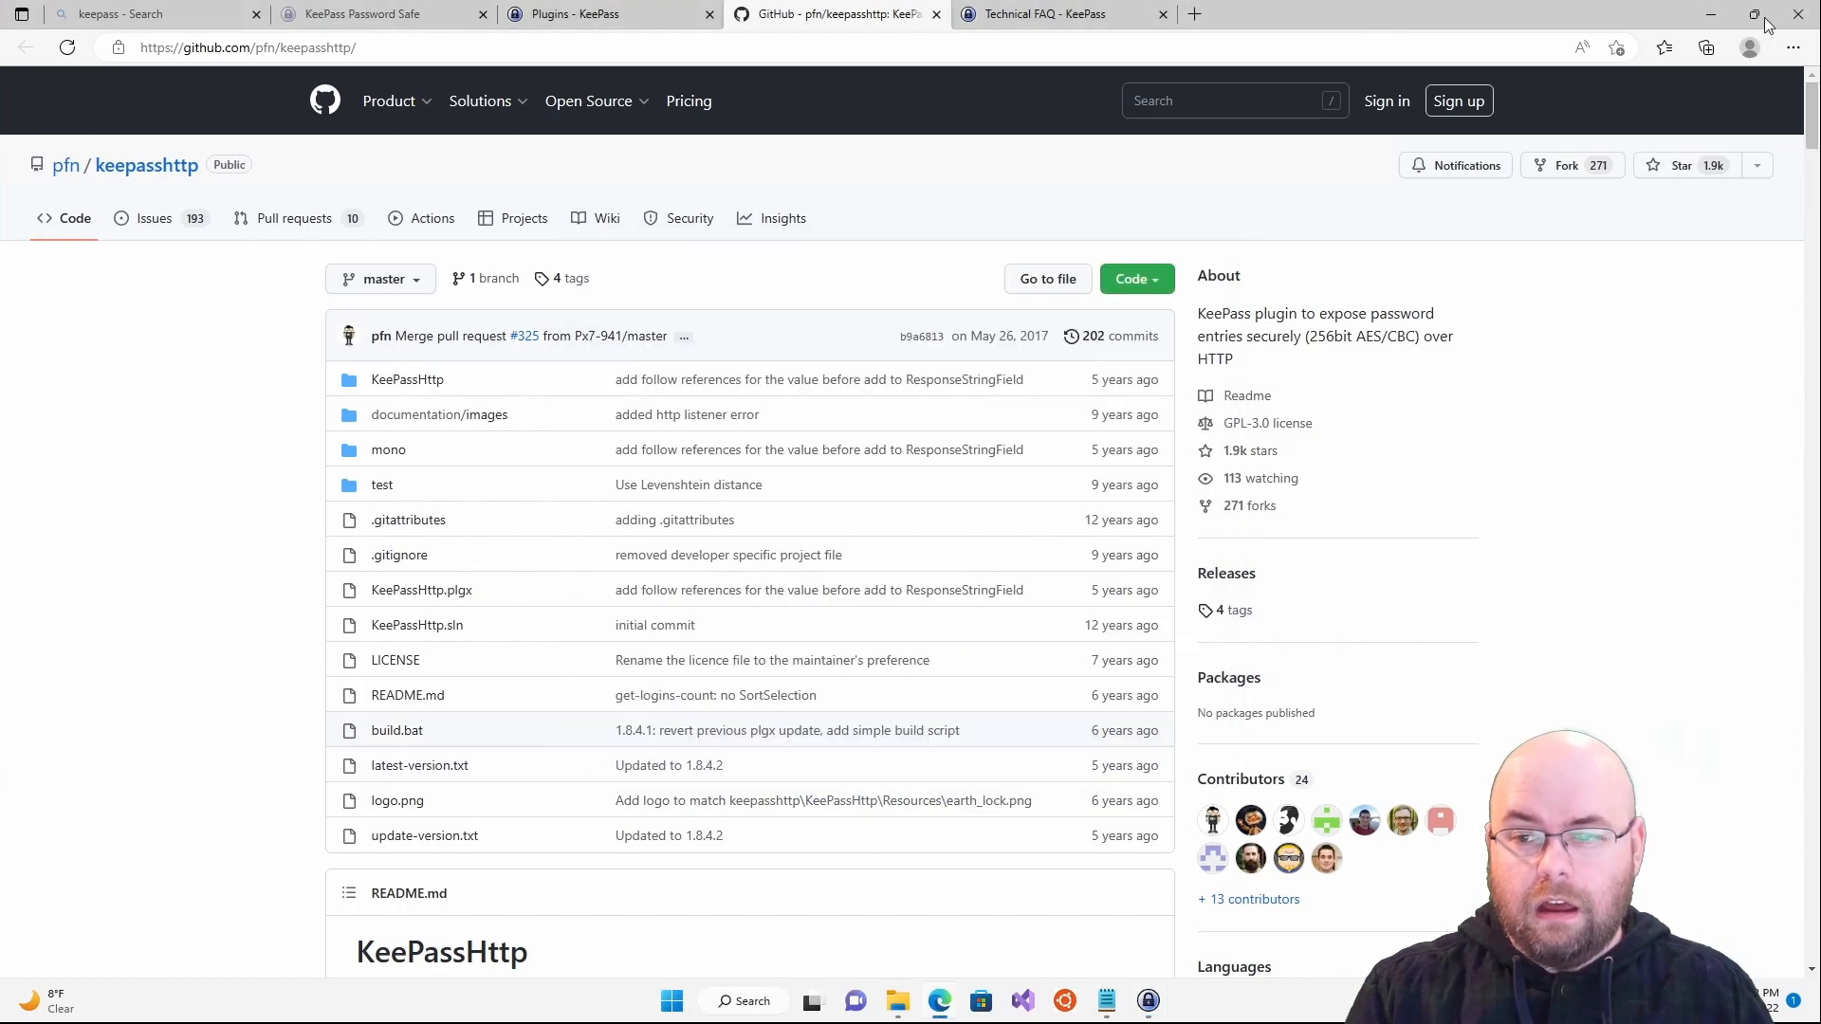
mouse_move(1744, 21)
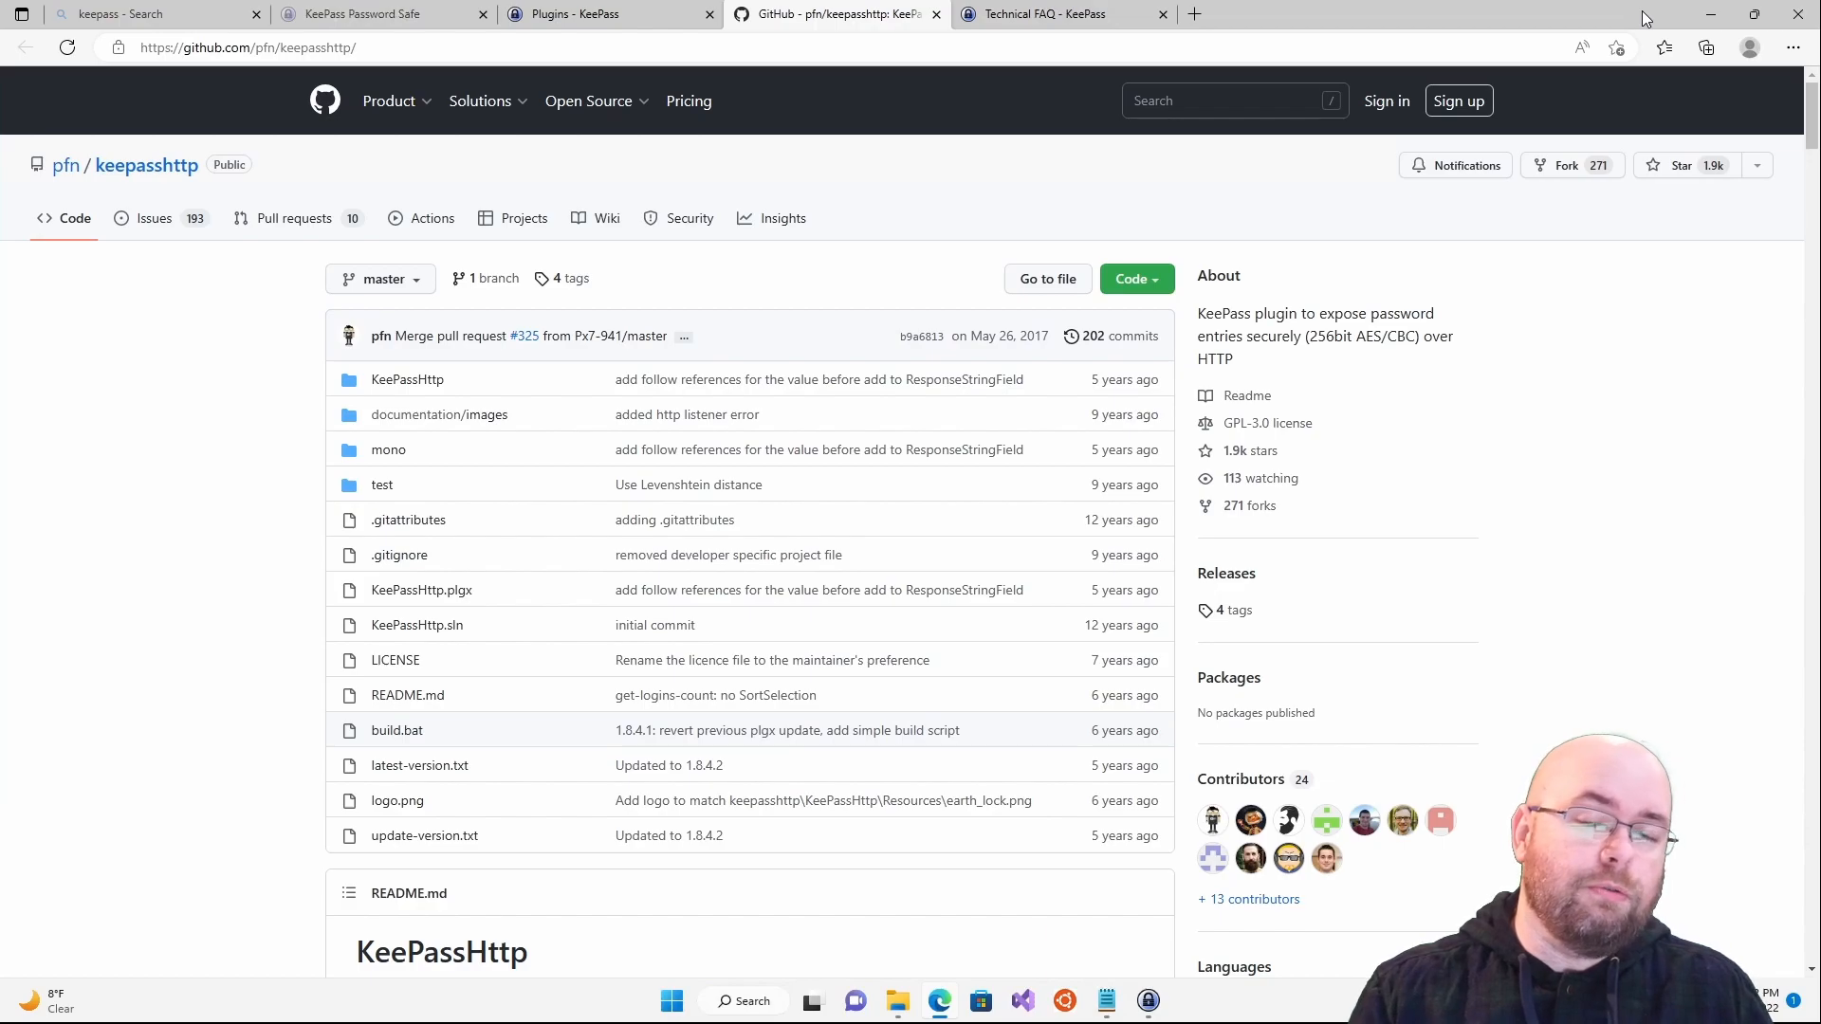
left_click(1795, 52)
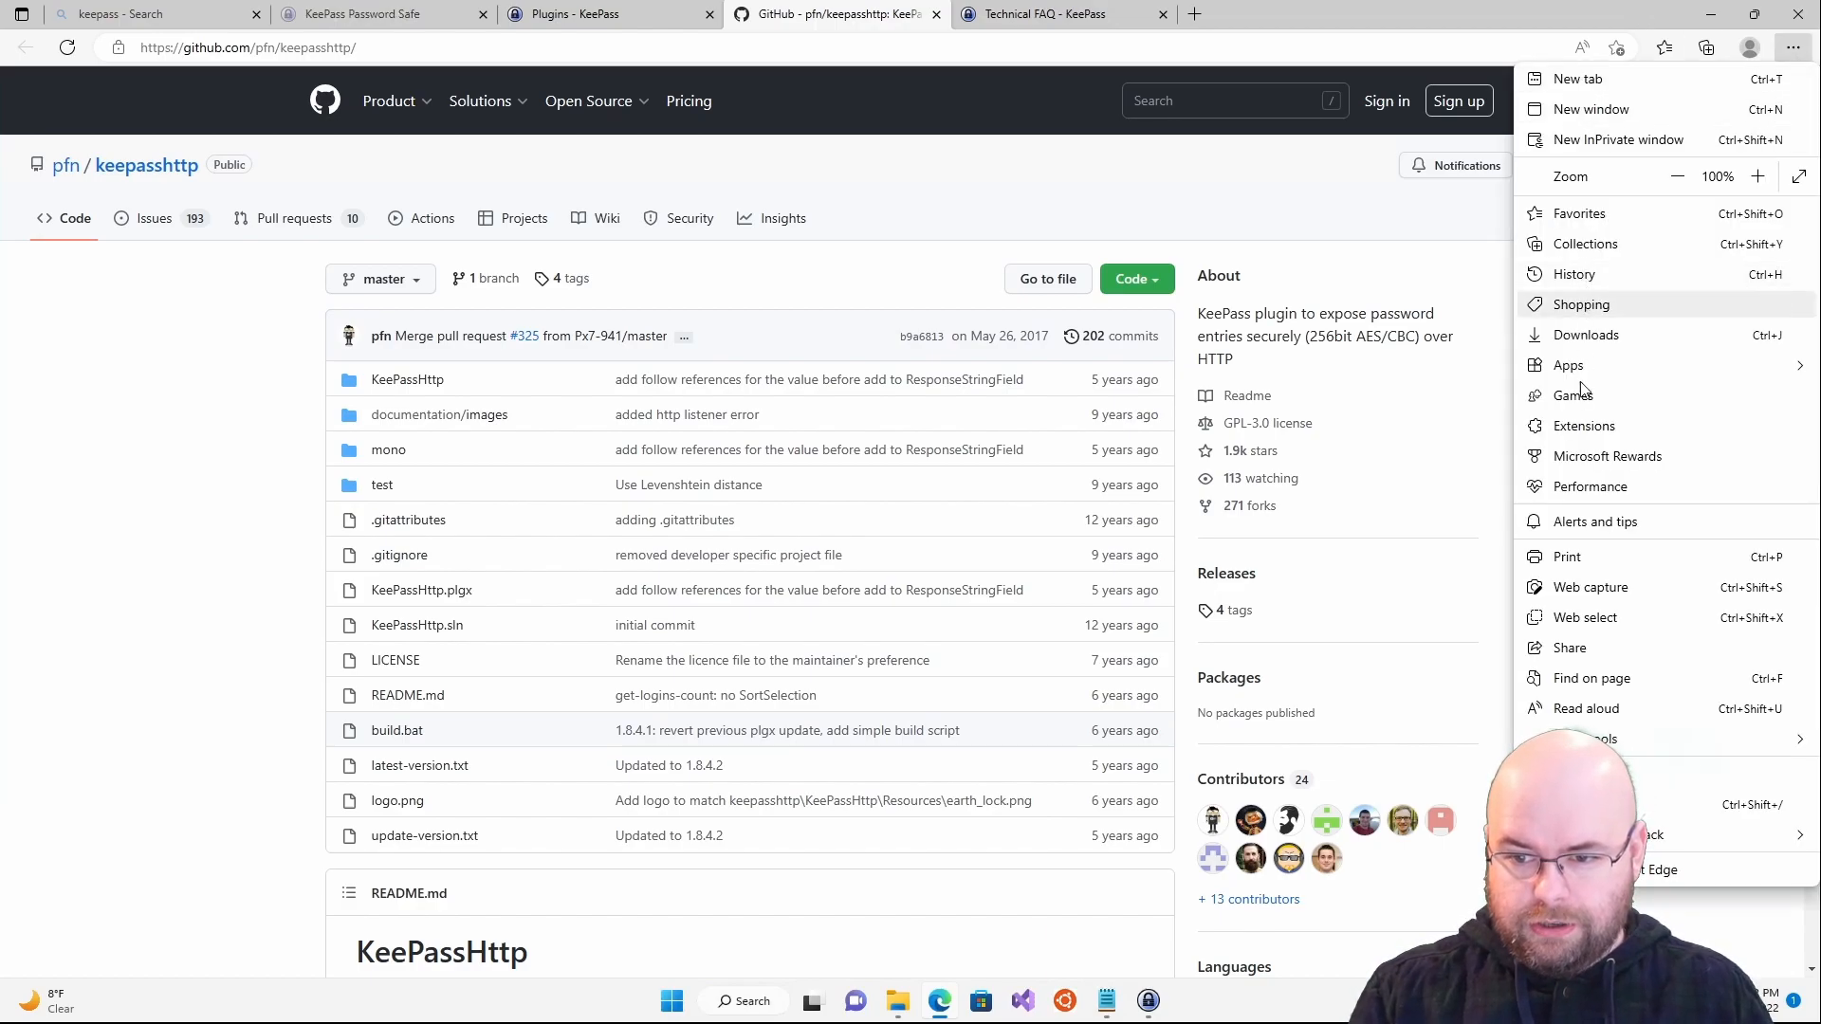
- Open the Microsoft Edge Add-ons store and search for 'keepass'
left_click(1584, 427)
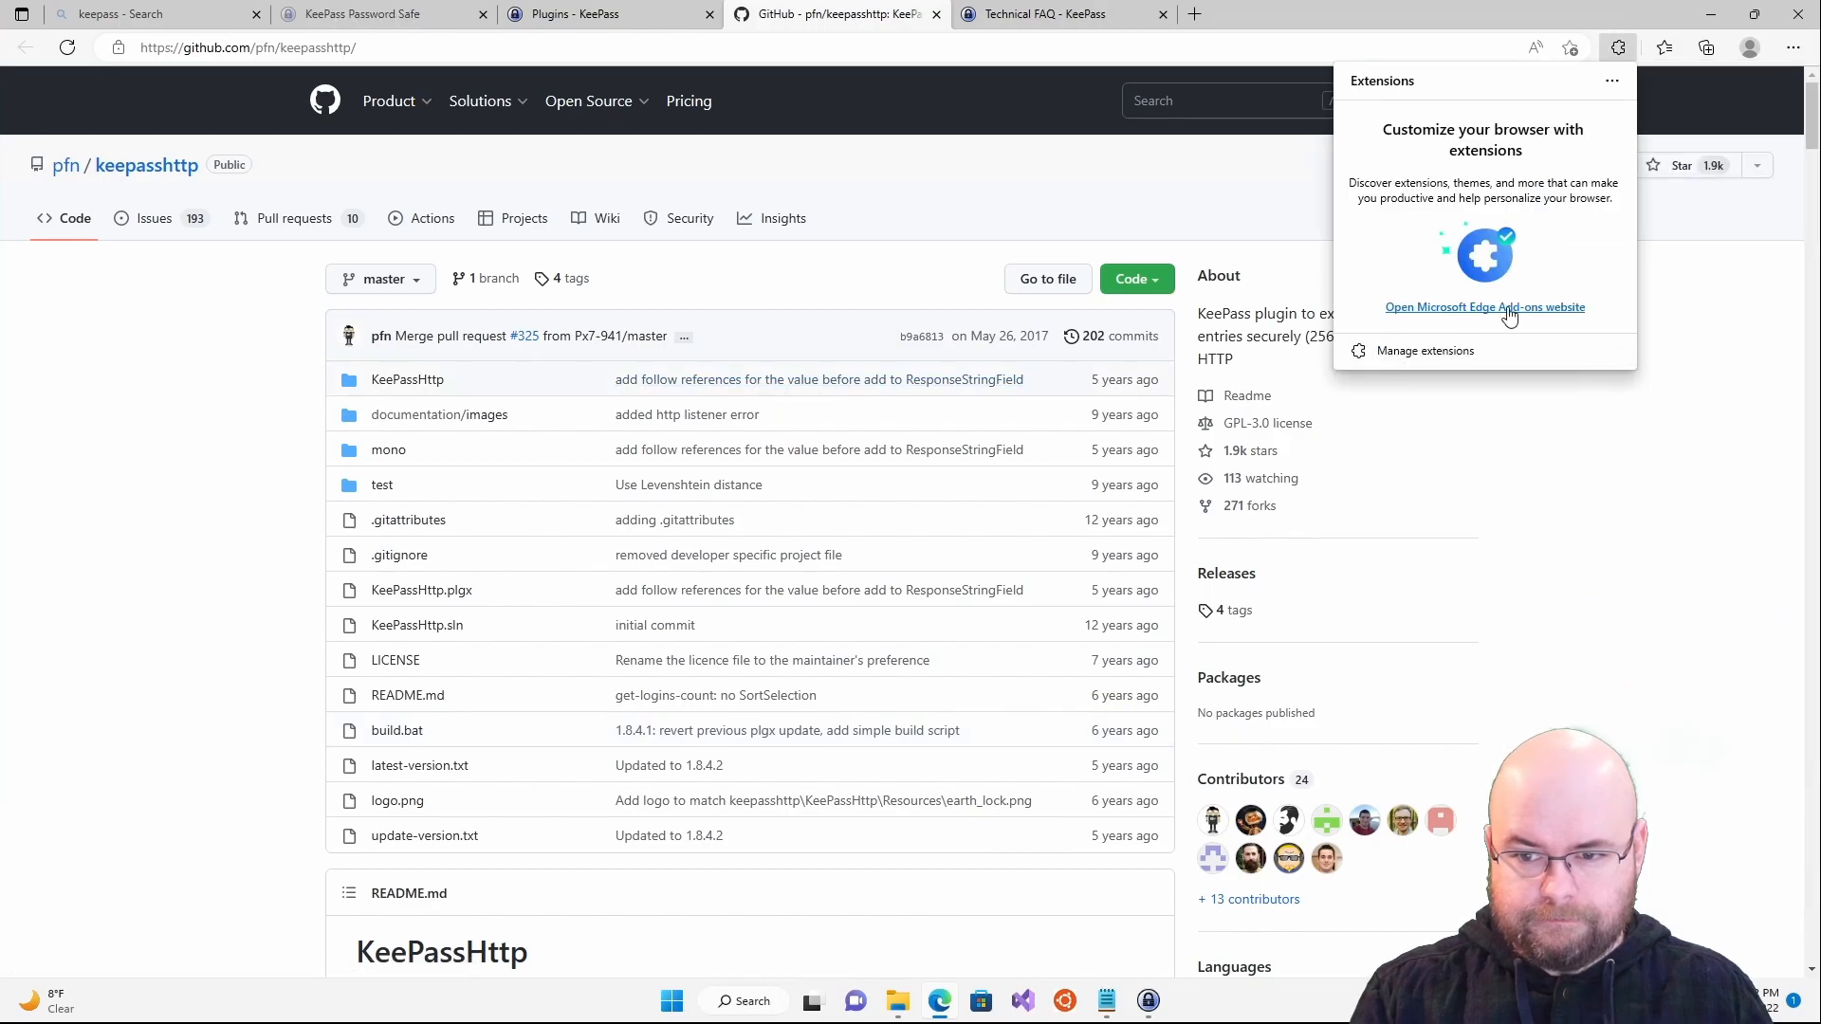
left_click(1508, 313)
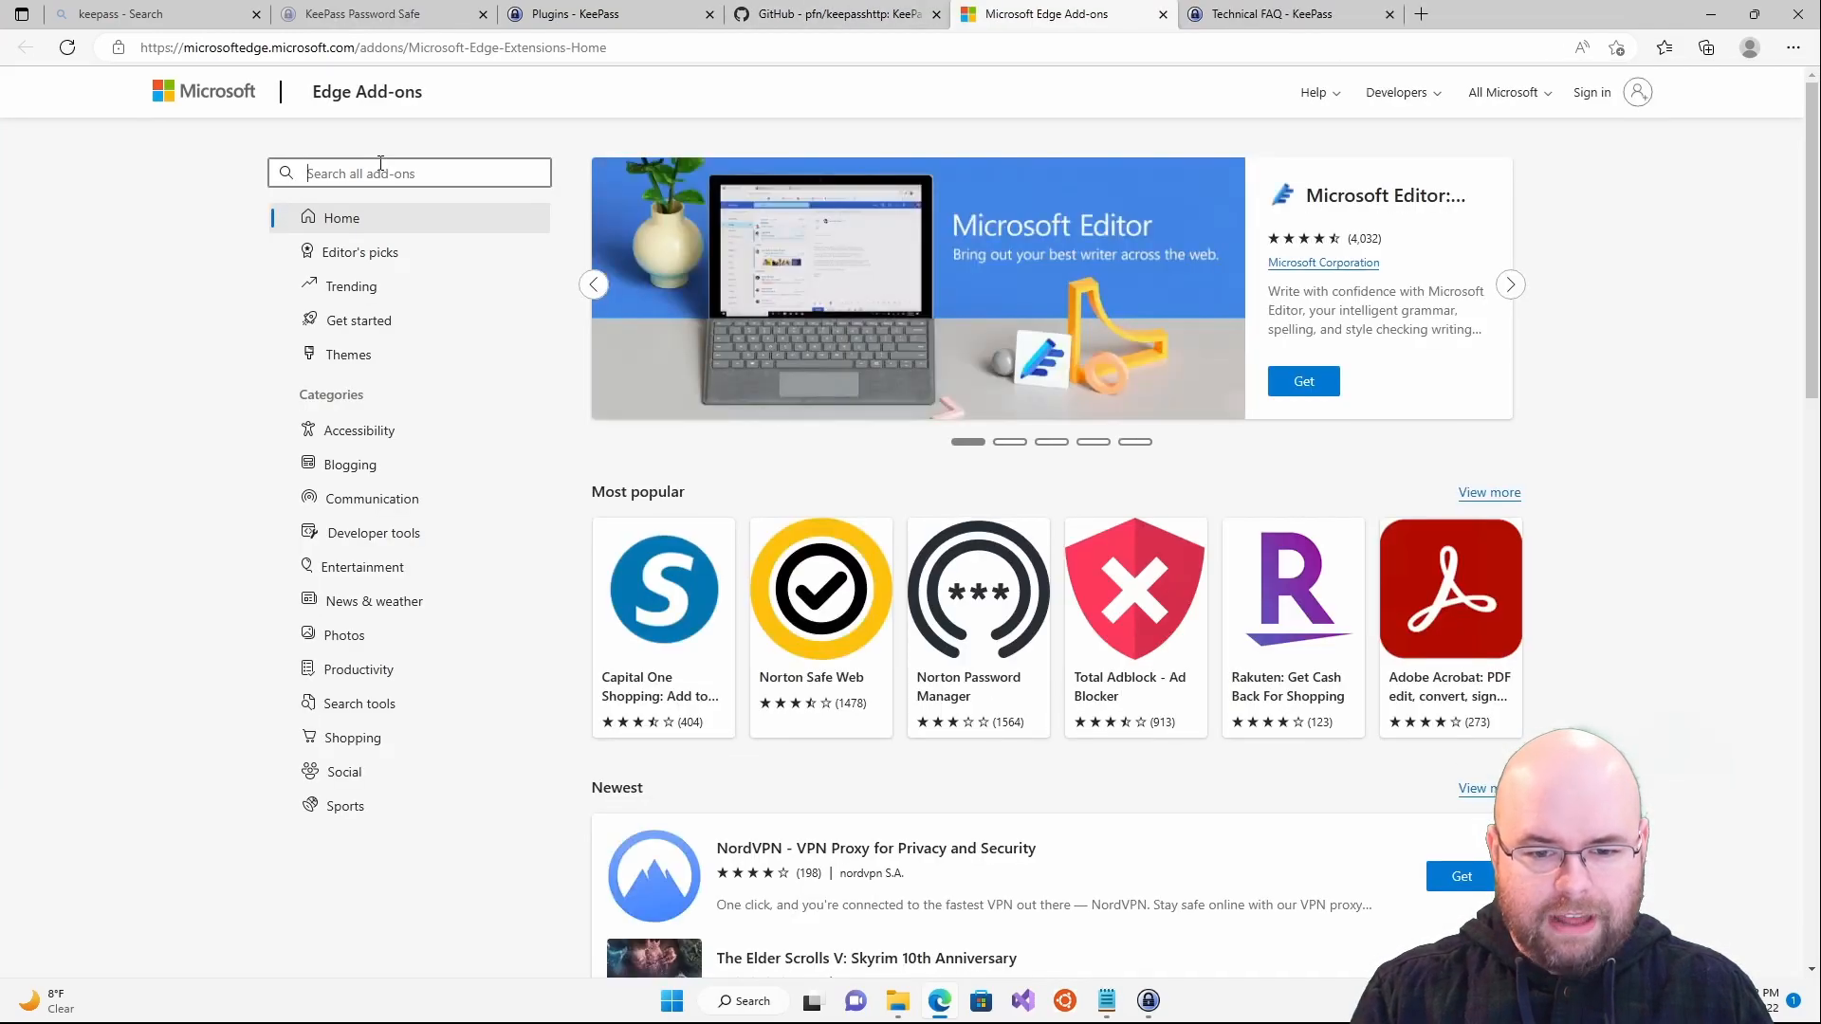
type("keepass")
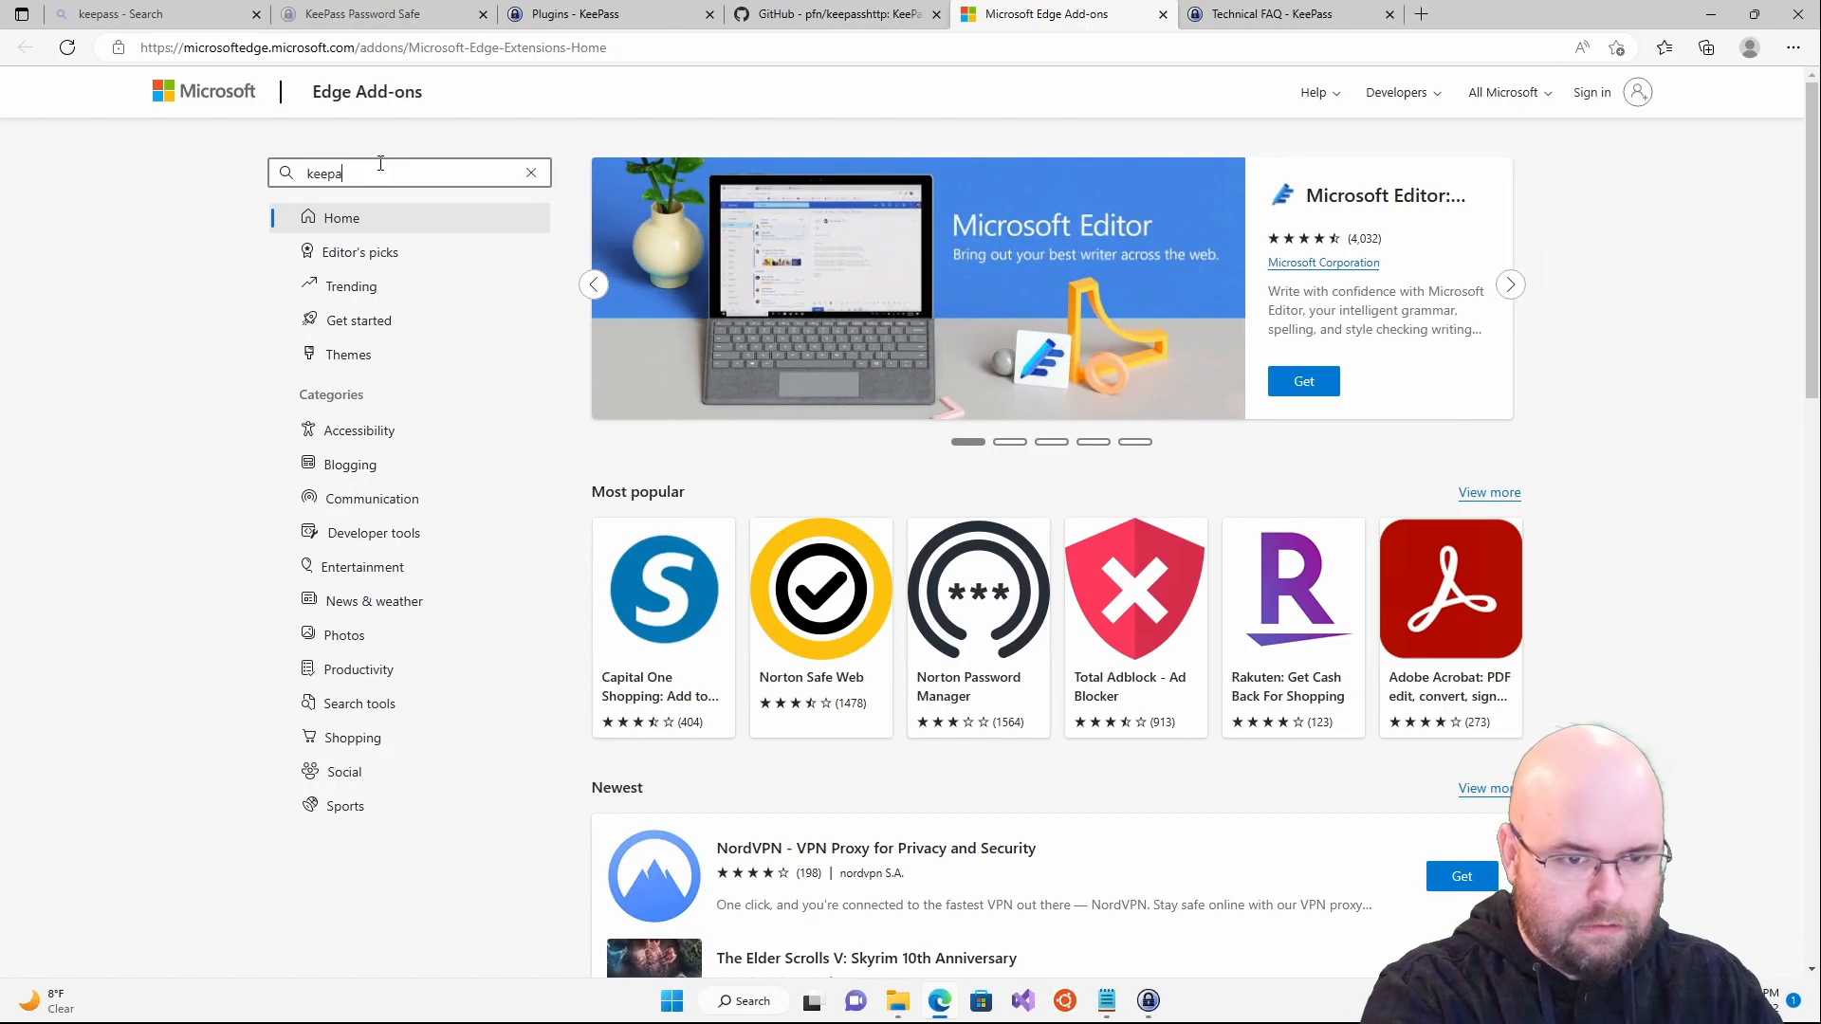
key("Return")
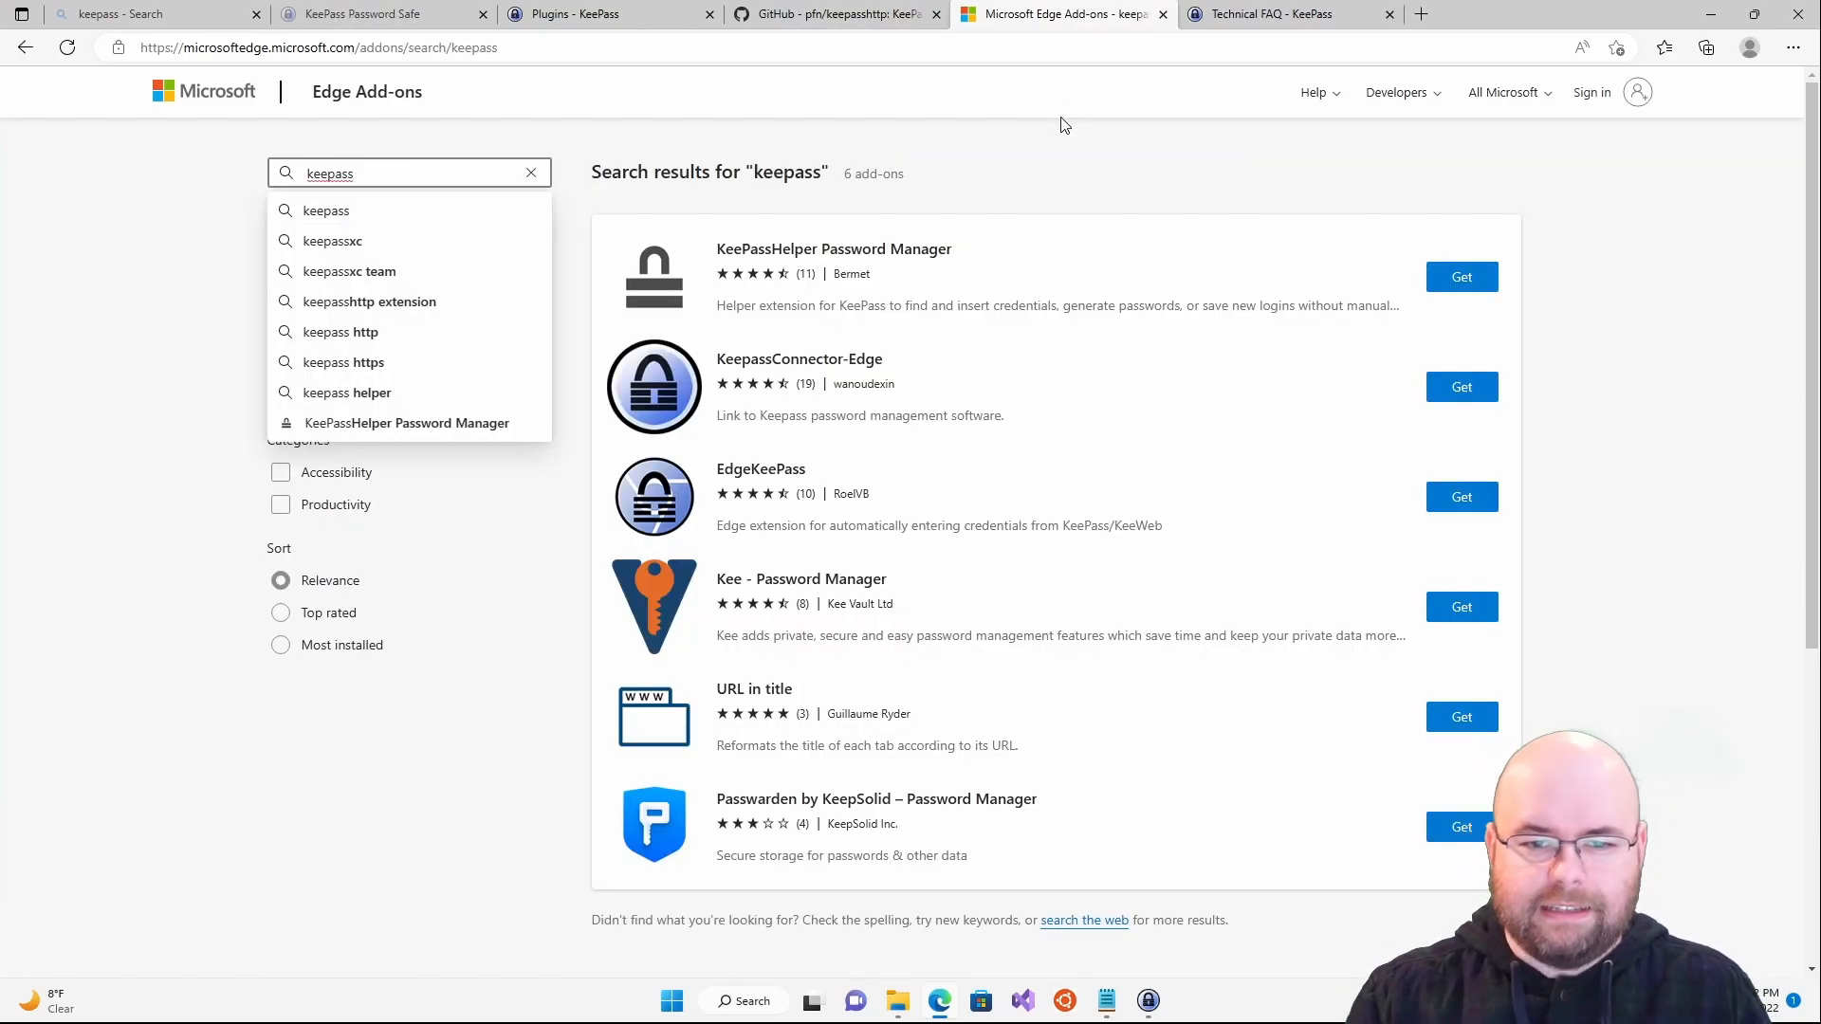
left_click(1048, 145)
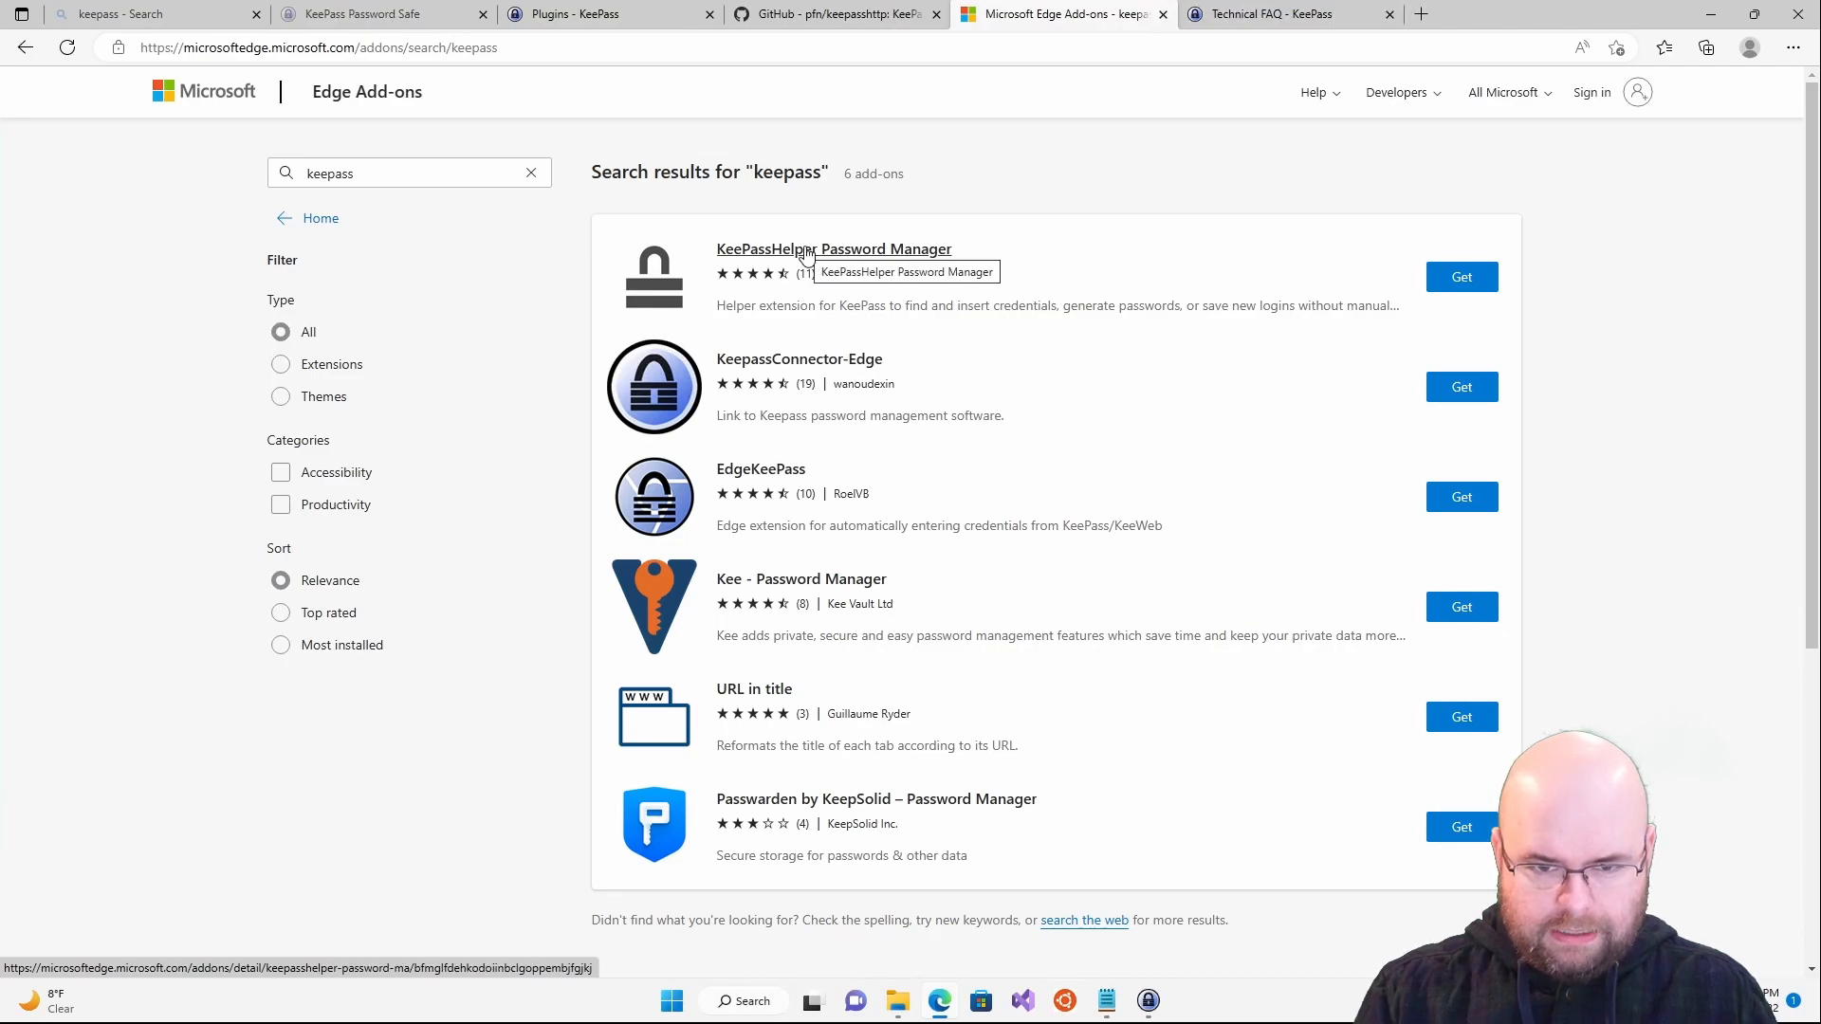
- Open the EdgeKeePass listing and highlight its note about requiring KeePassHttp
left_click(821, 353)
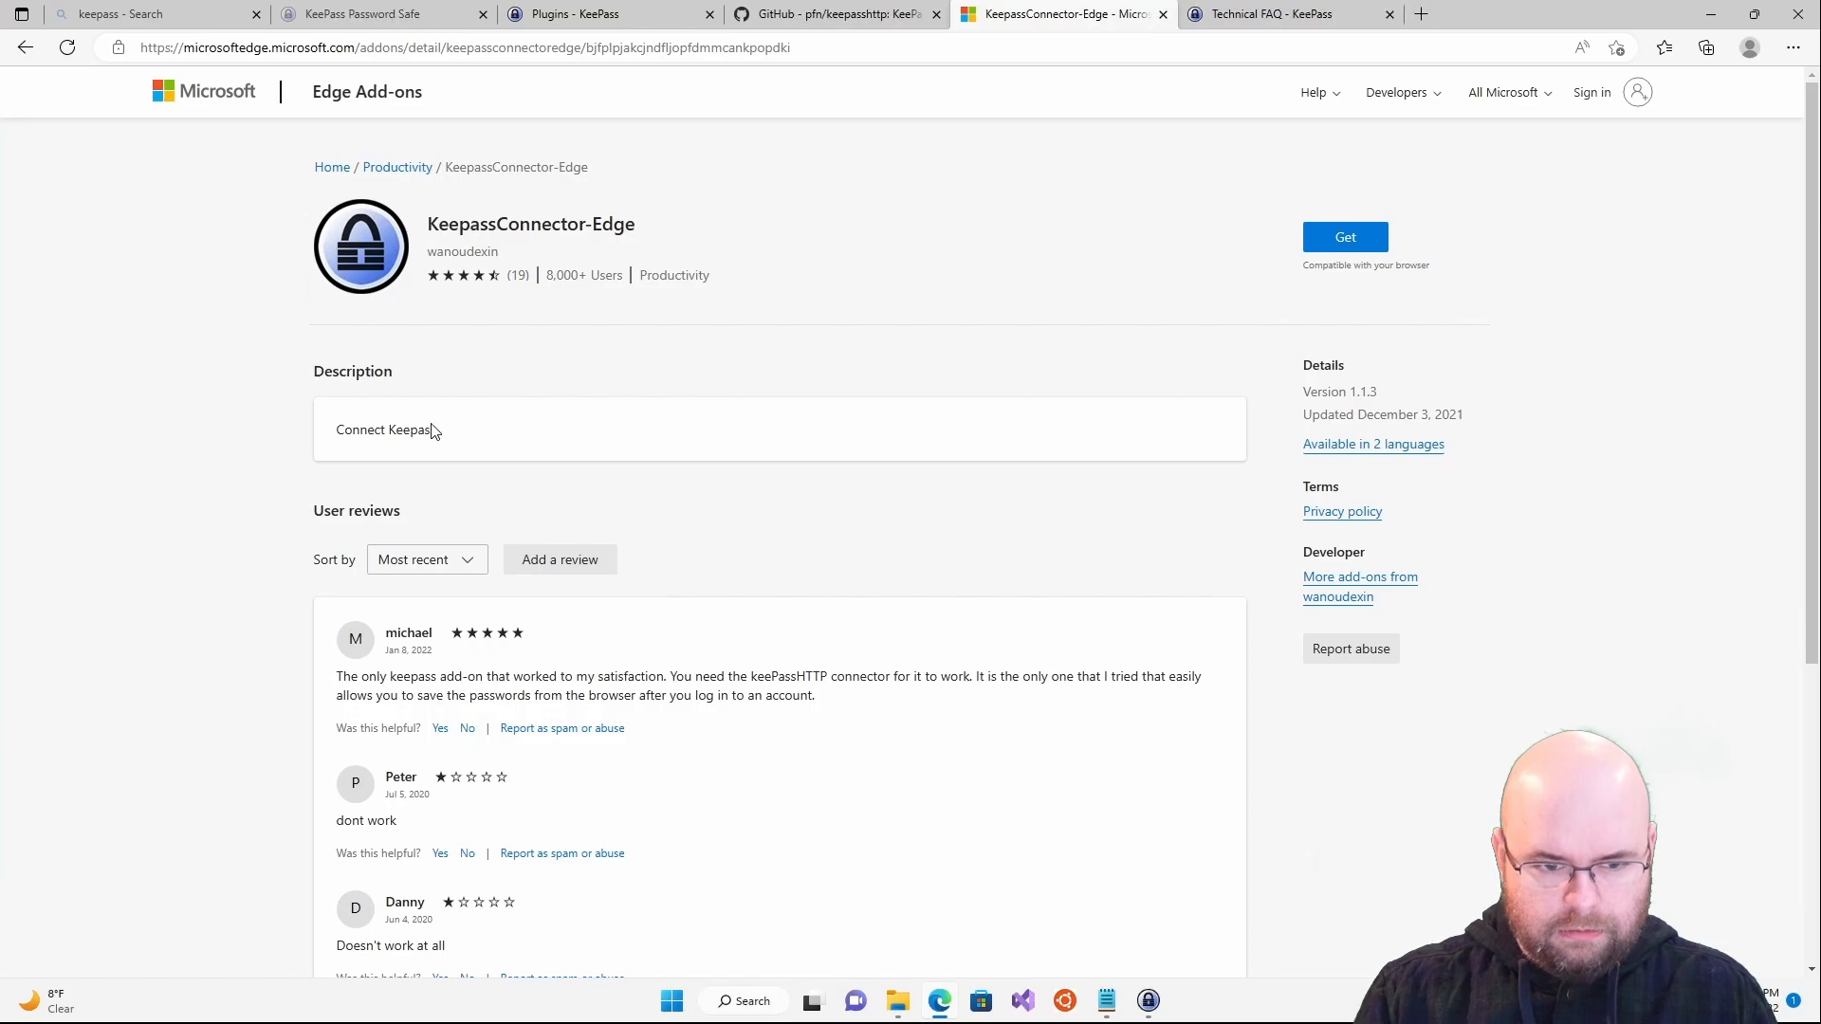
key("alt+Left")
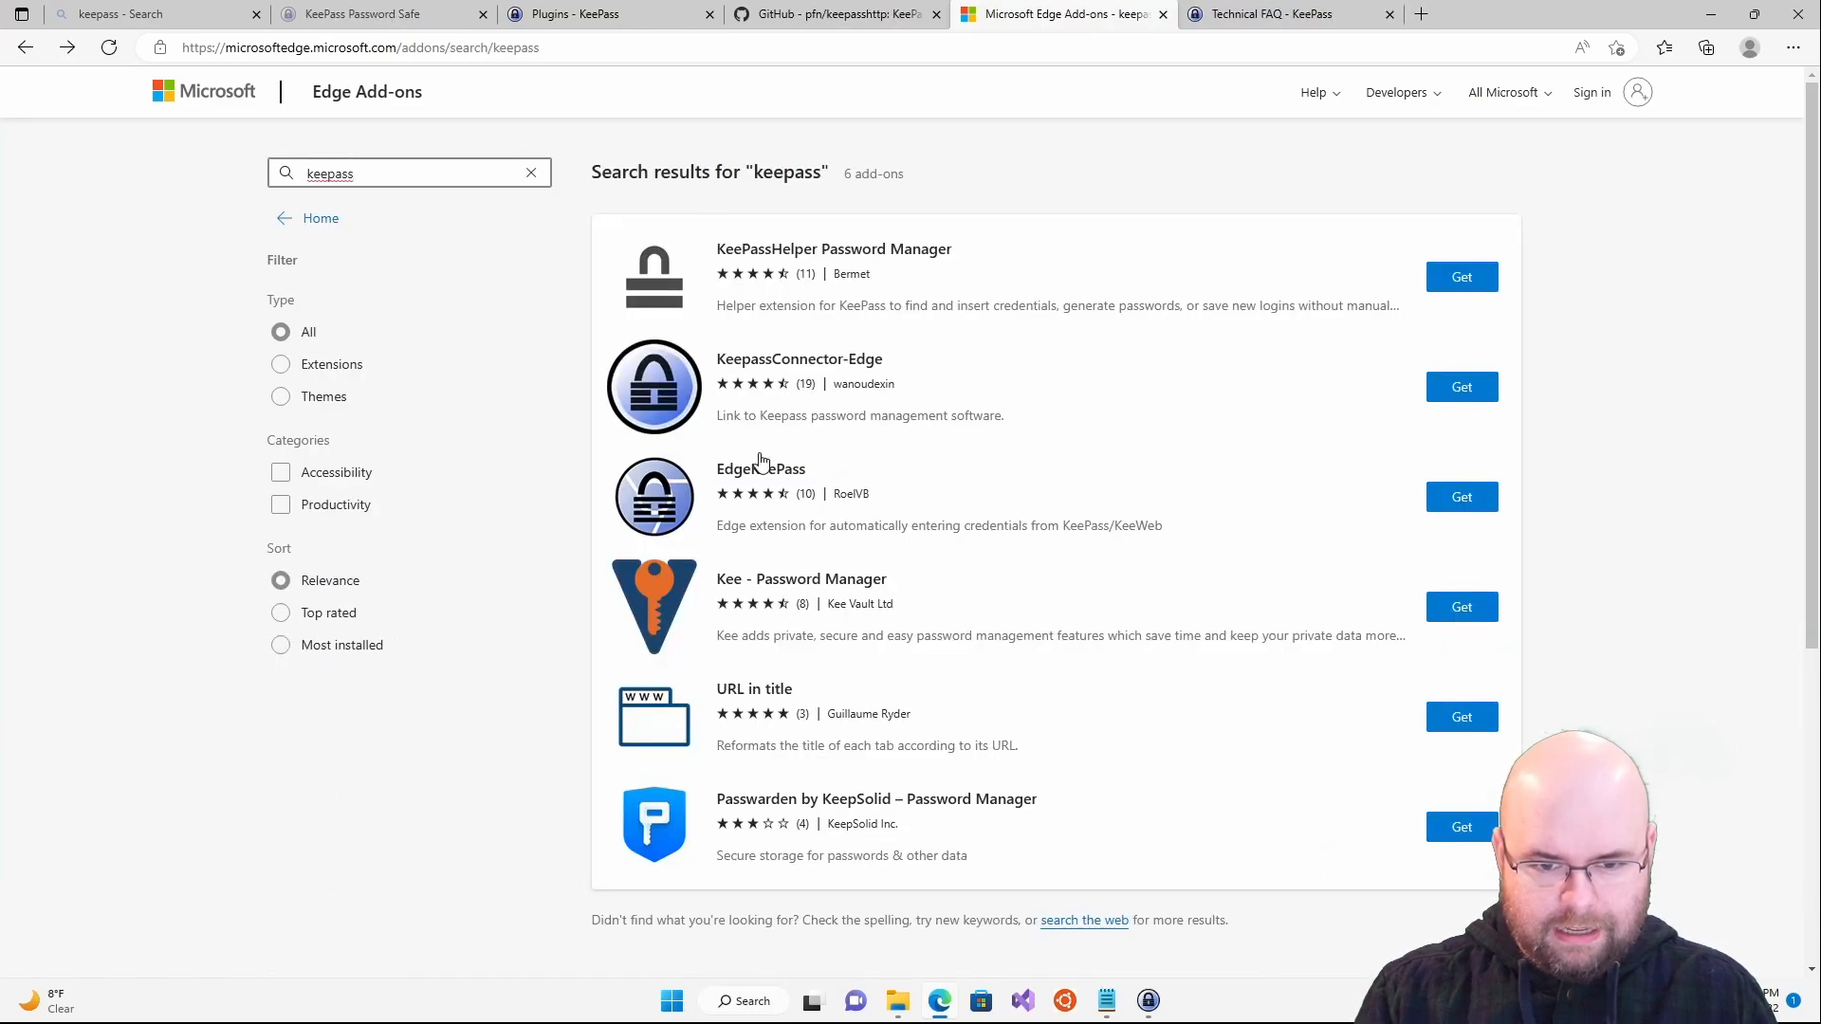
left_click(755, 464)
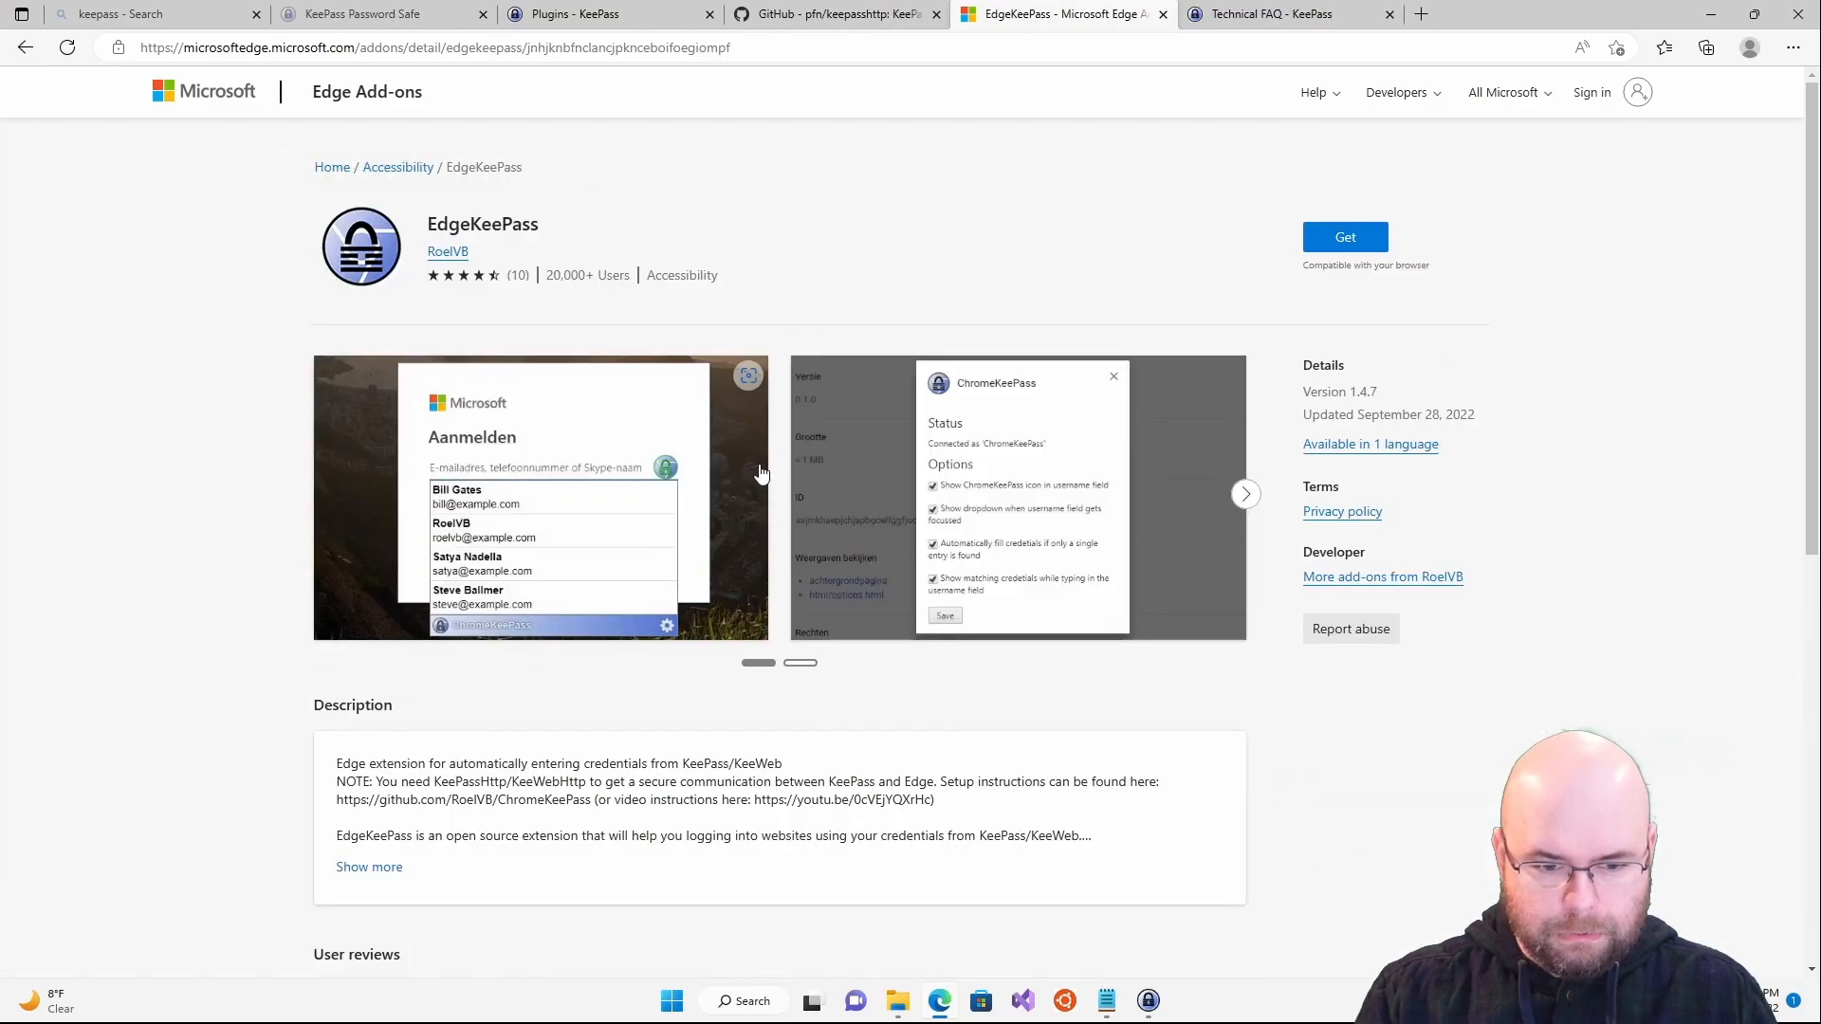
double_click(486, 226)
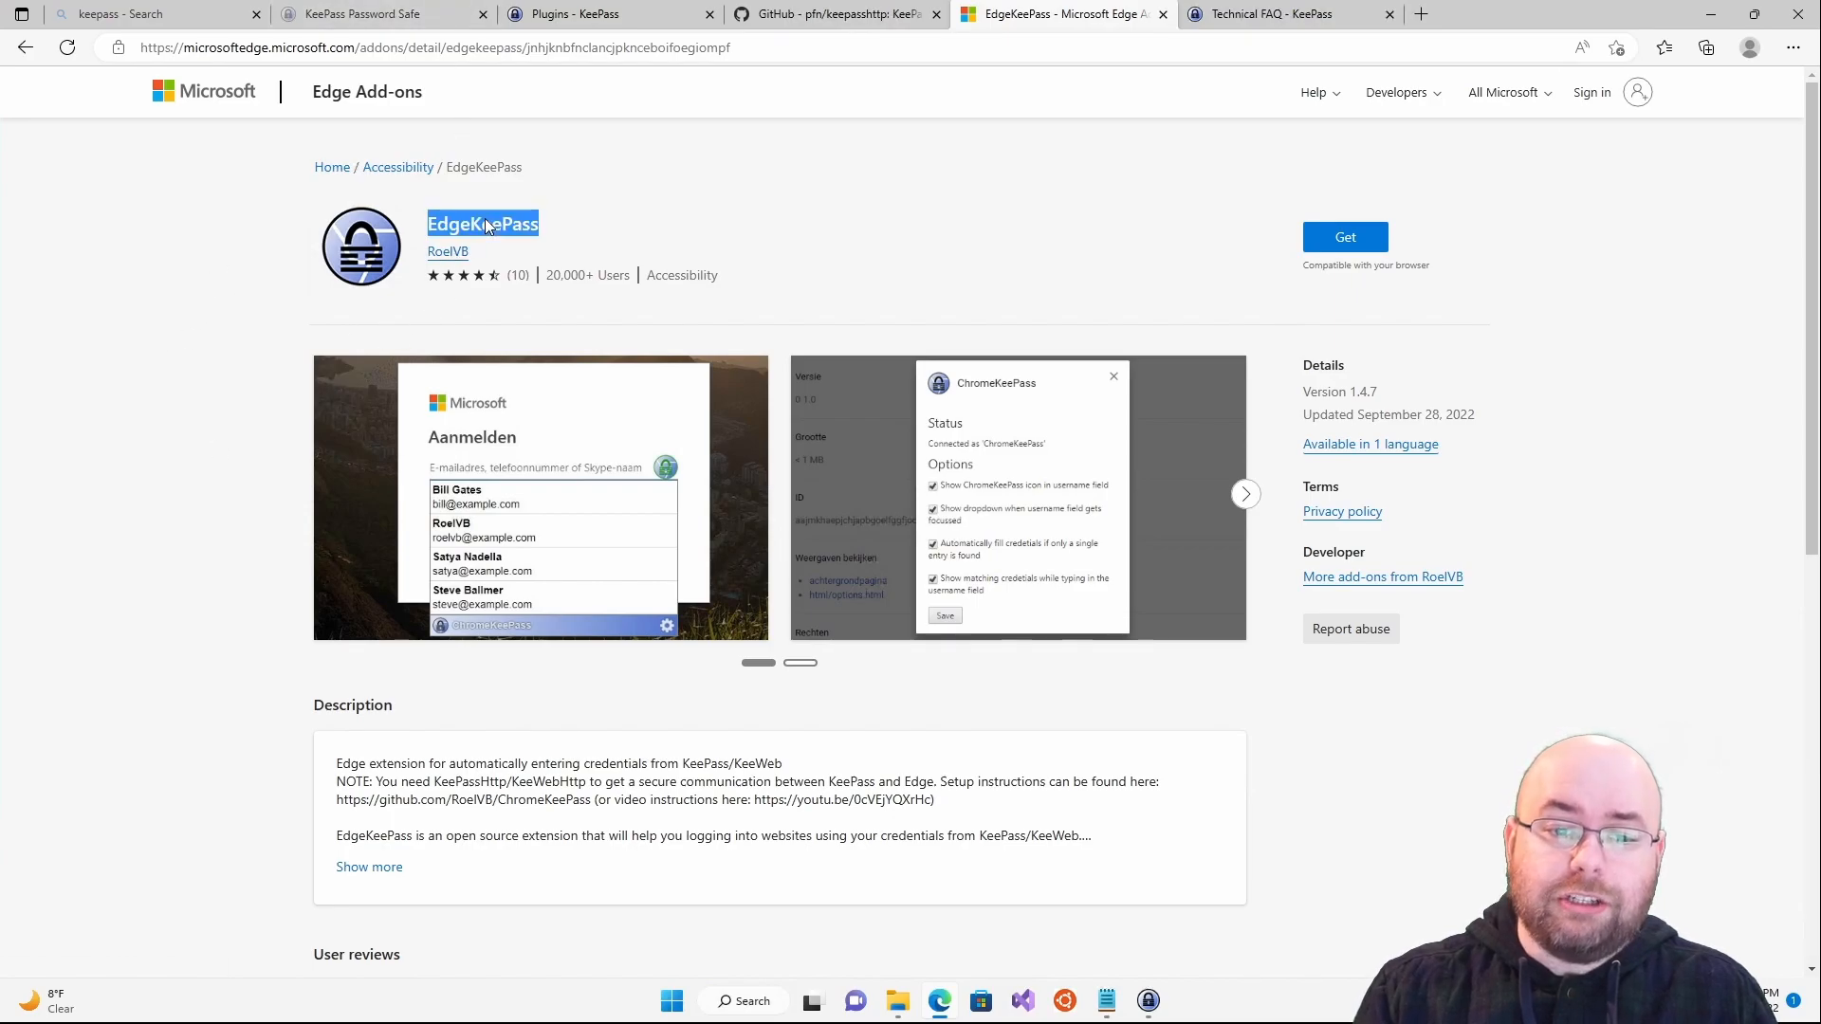
left_click(223, 530)
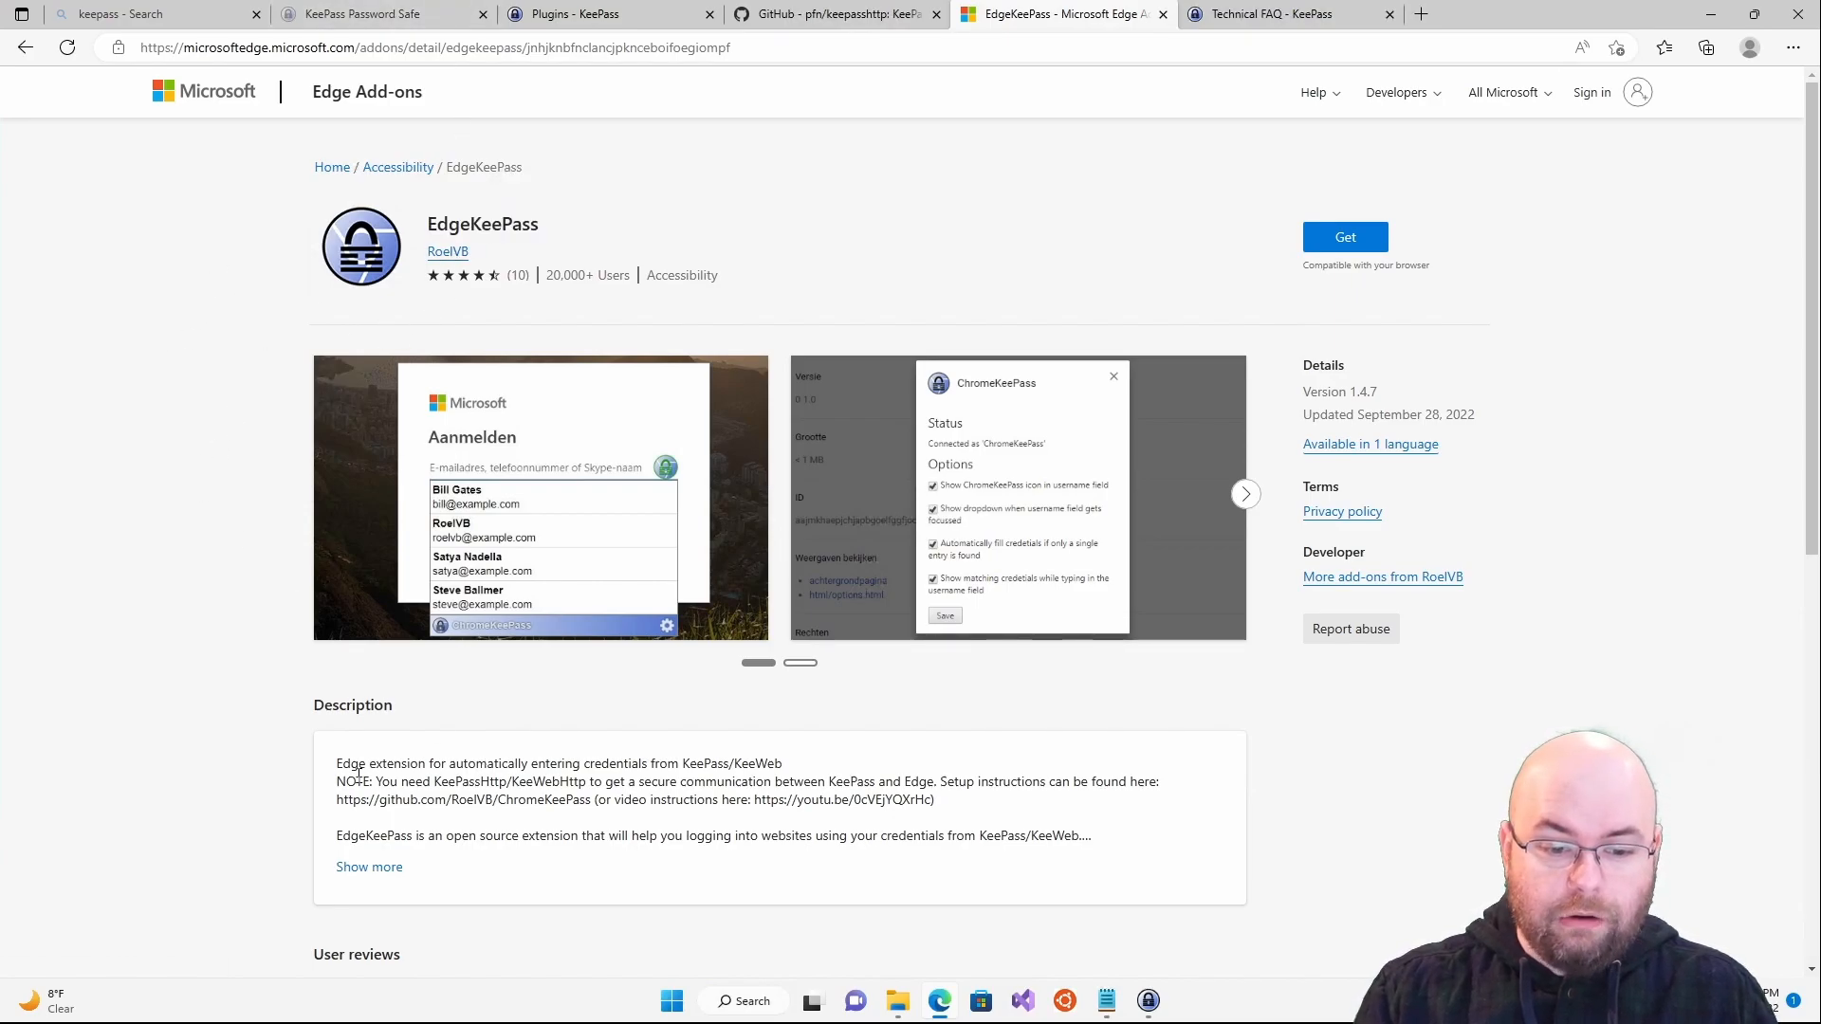
left_click_drag(346, 781, 928, 780)
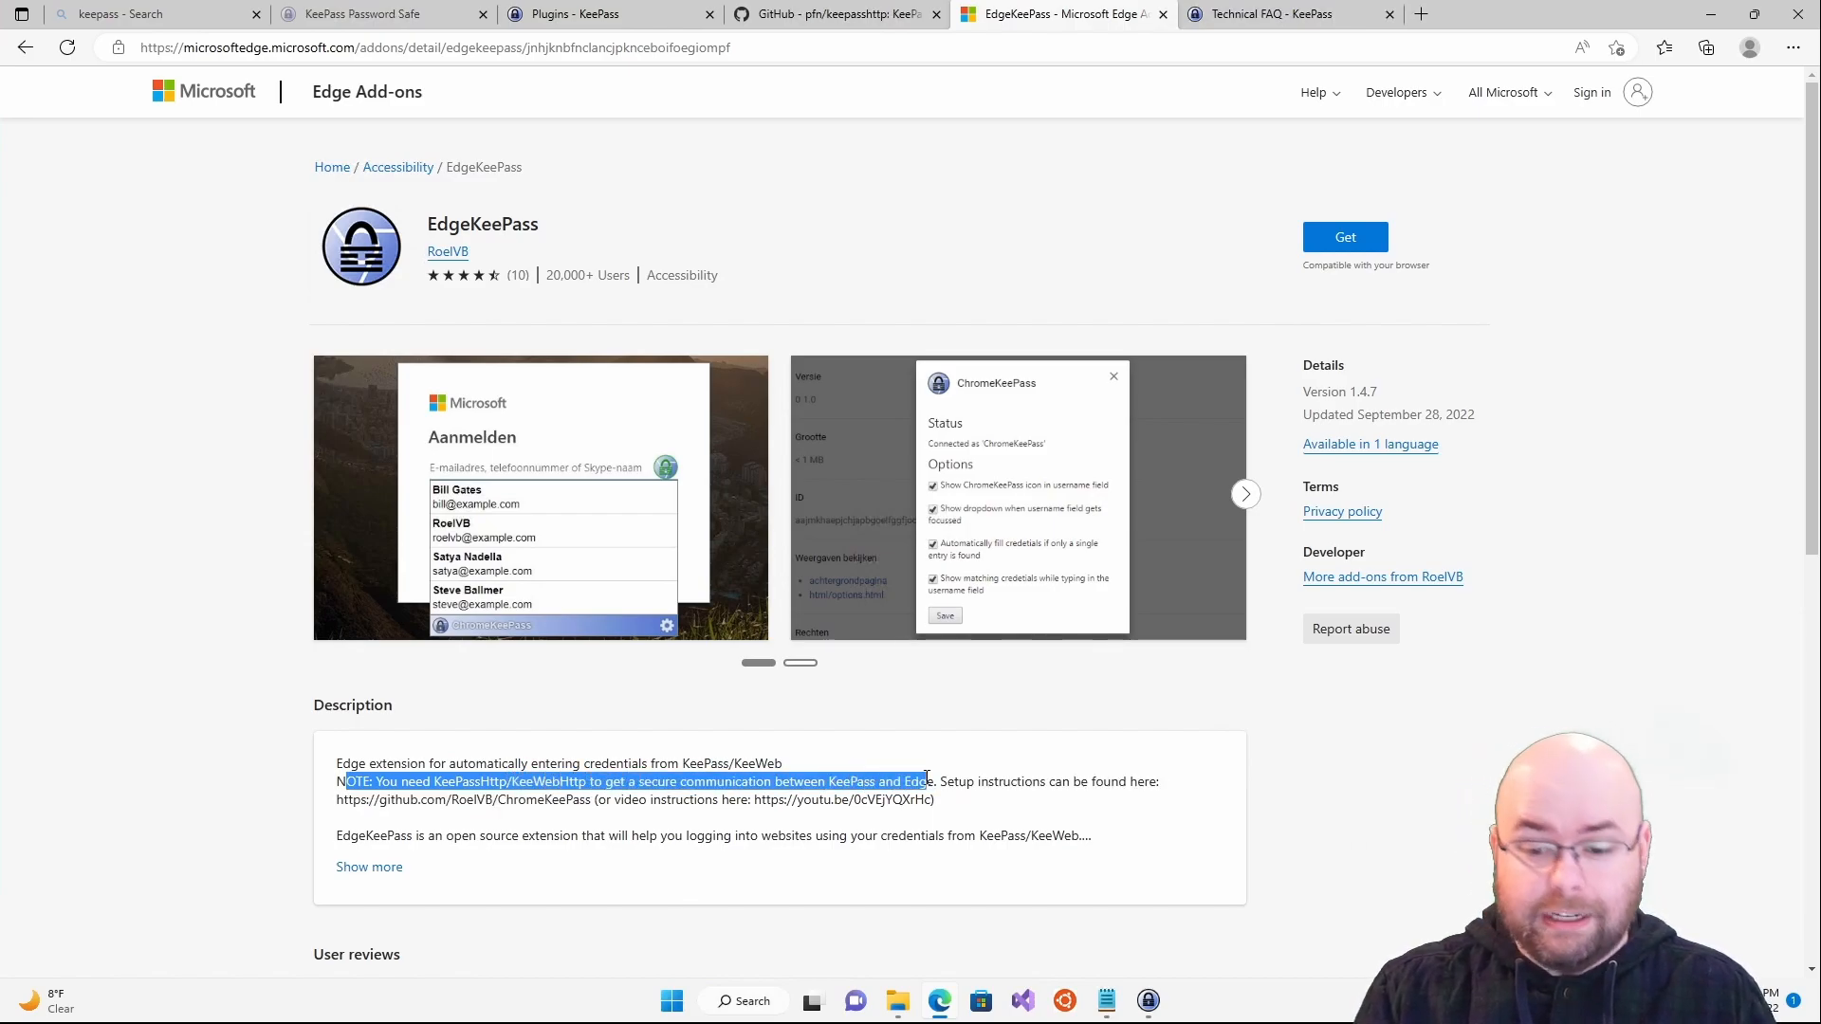
left_click(908, 801)
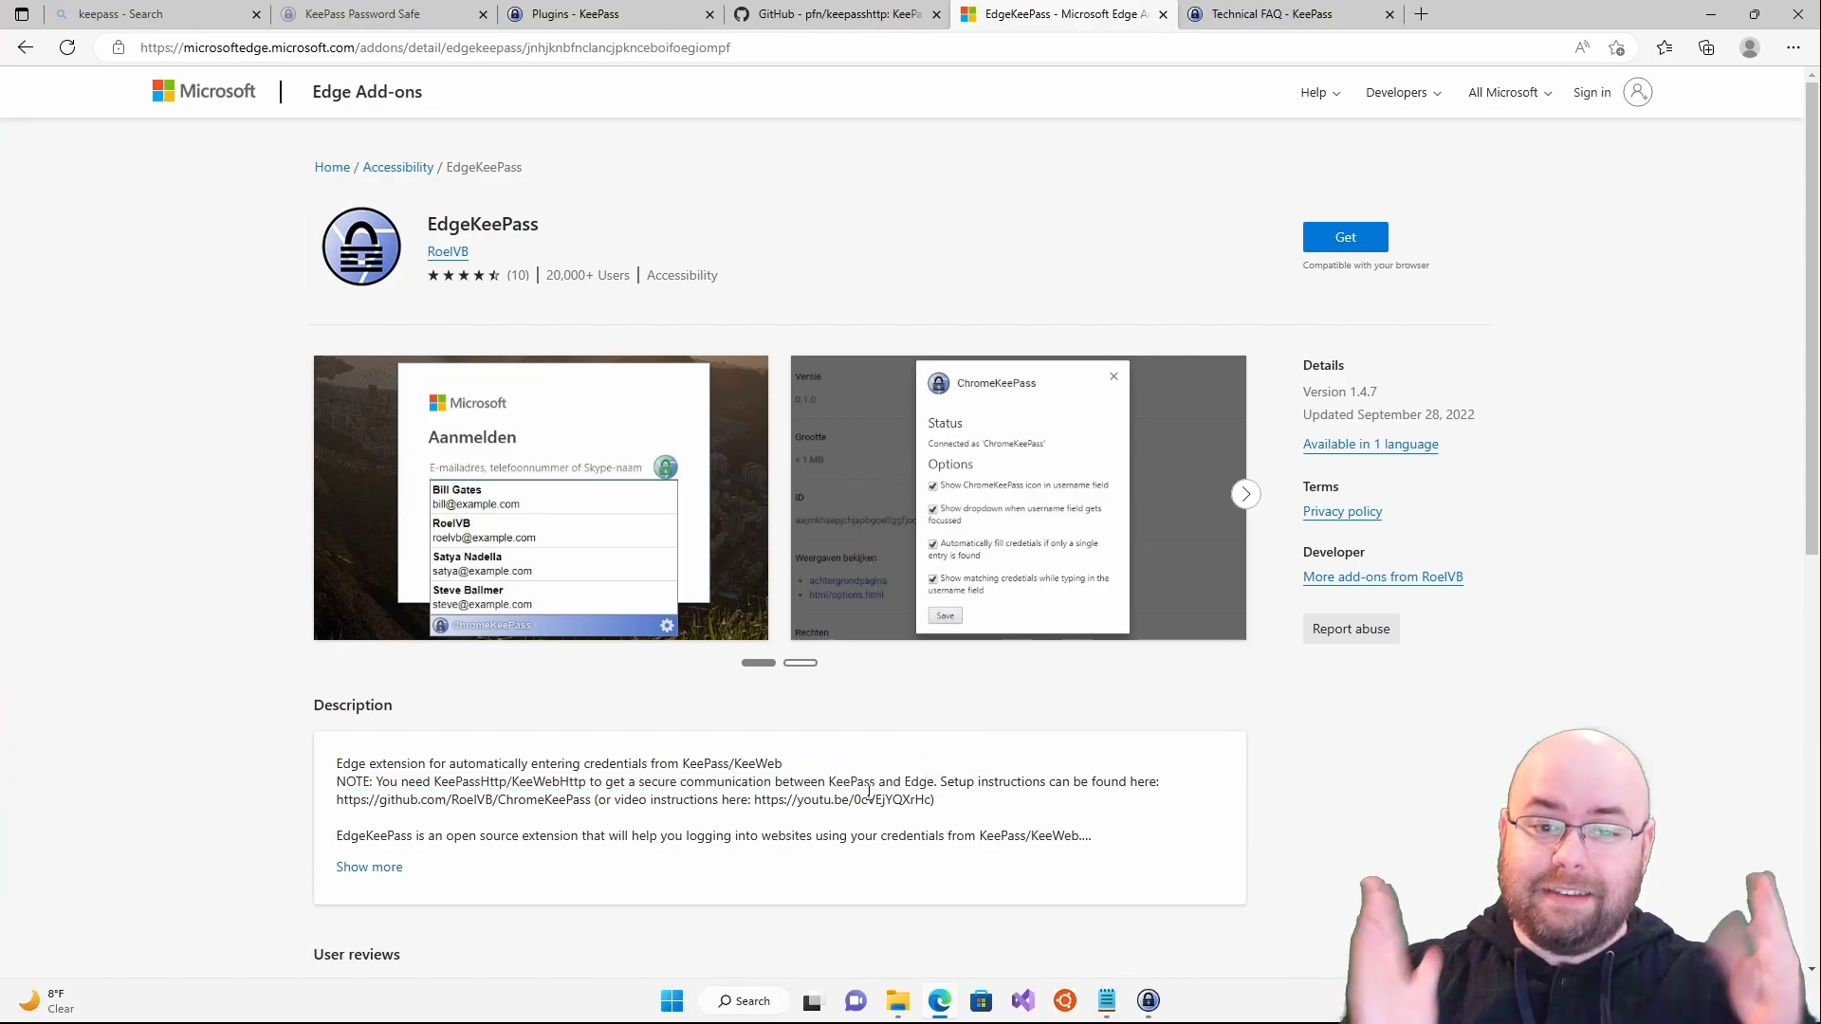
- Add EdgeKeePass to Edge and open its popup, which shows Disconnected
left_click(1345, 237)
left_click(937, 194)
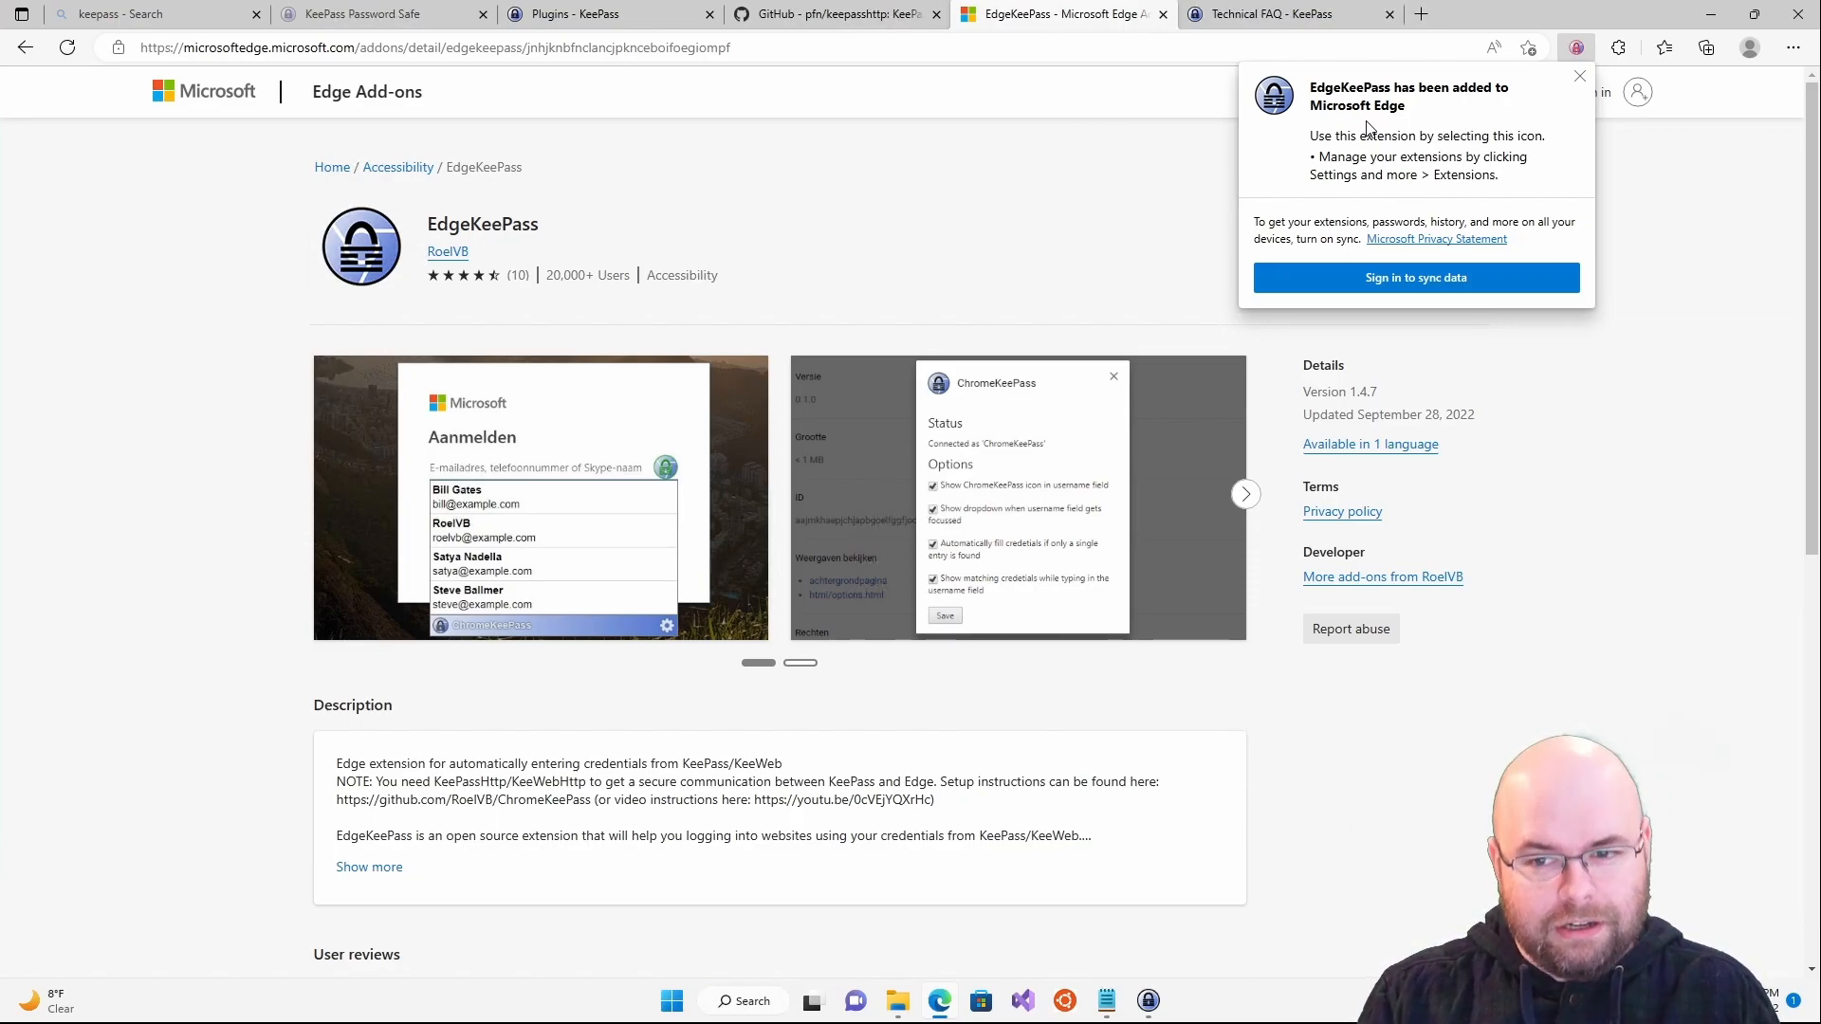
left_click(1580, 76)
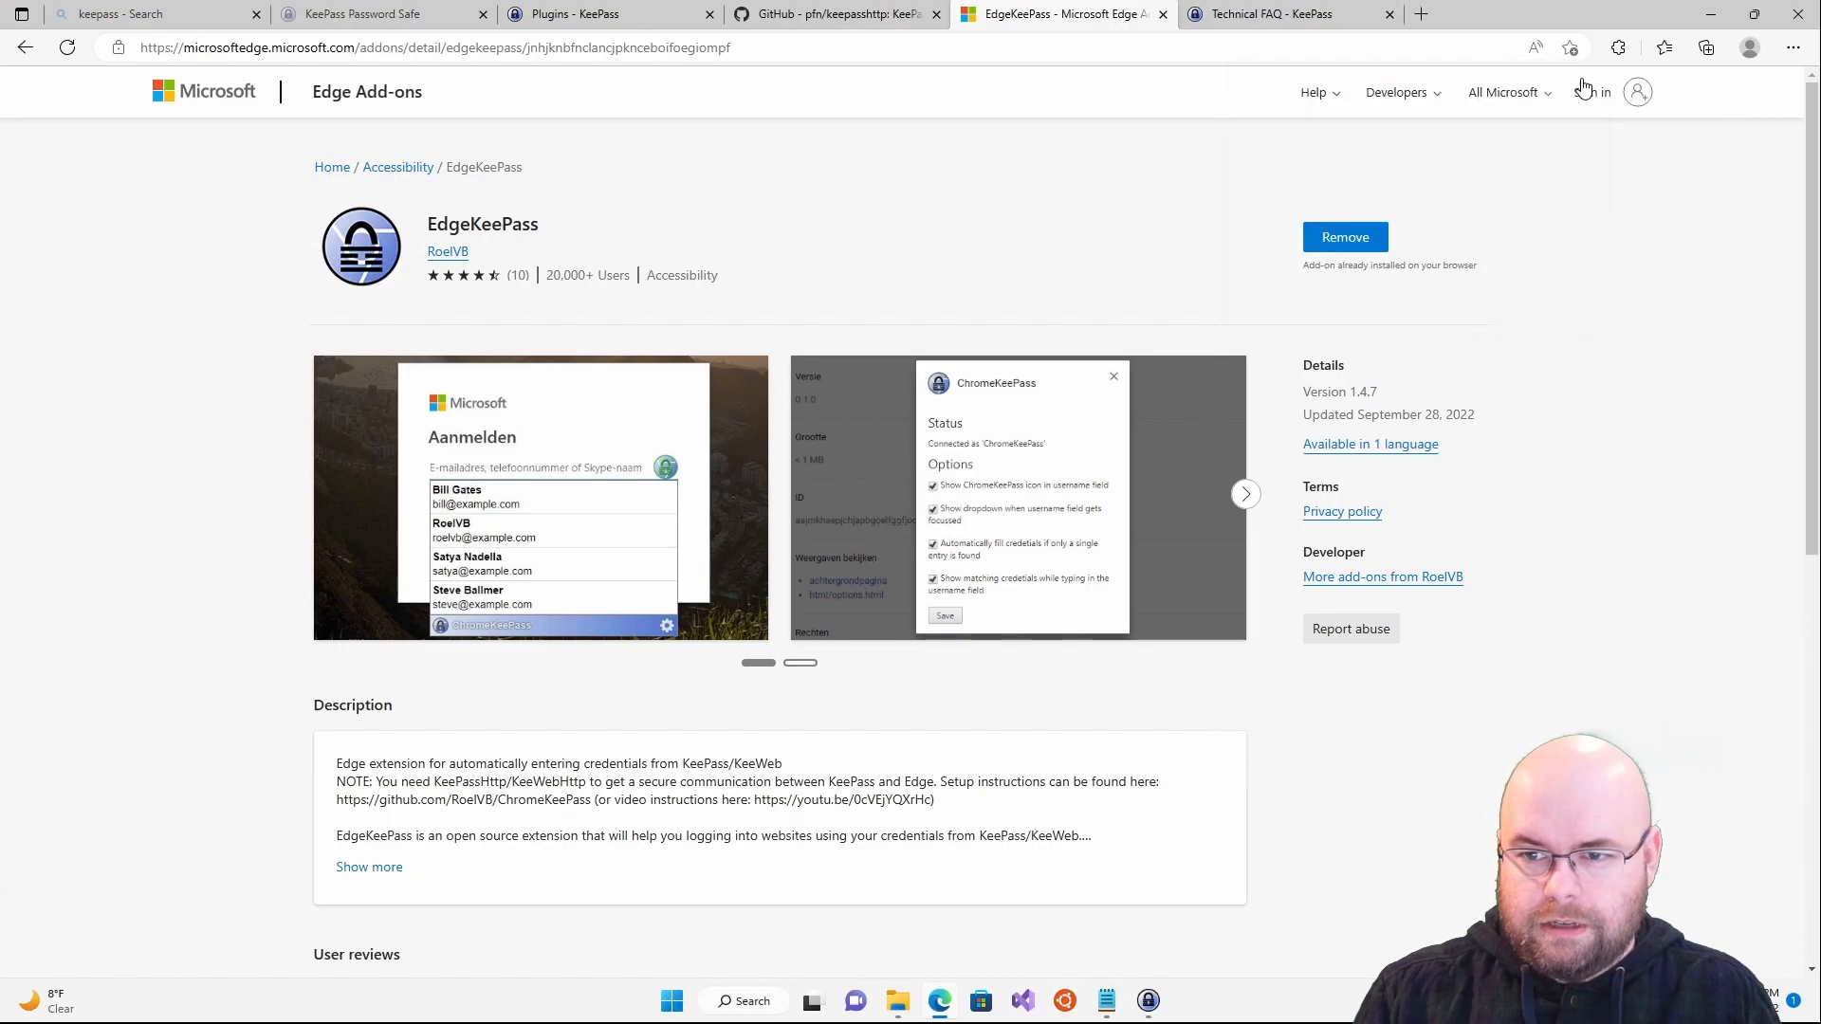
left_click(1618, 48)
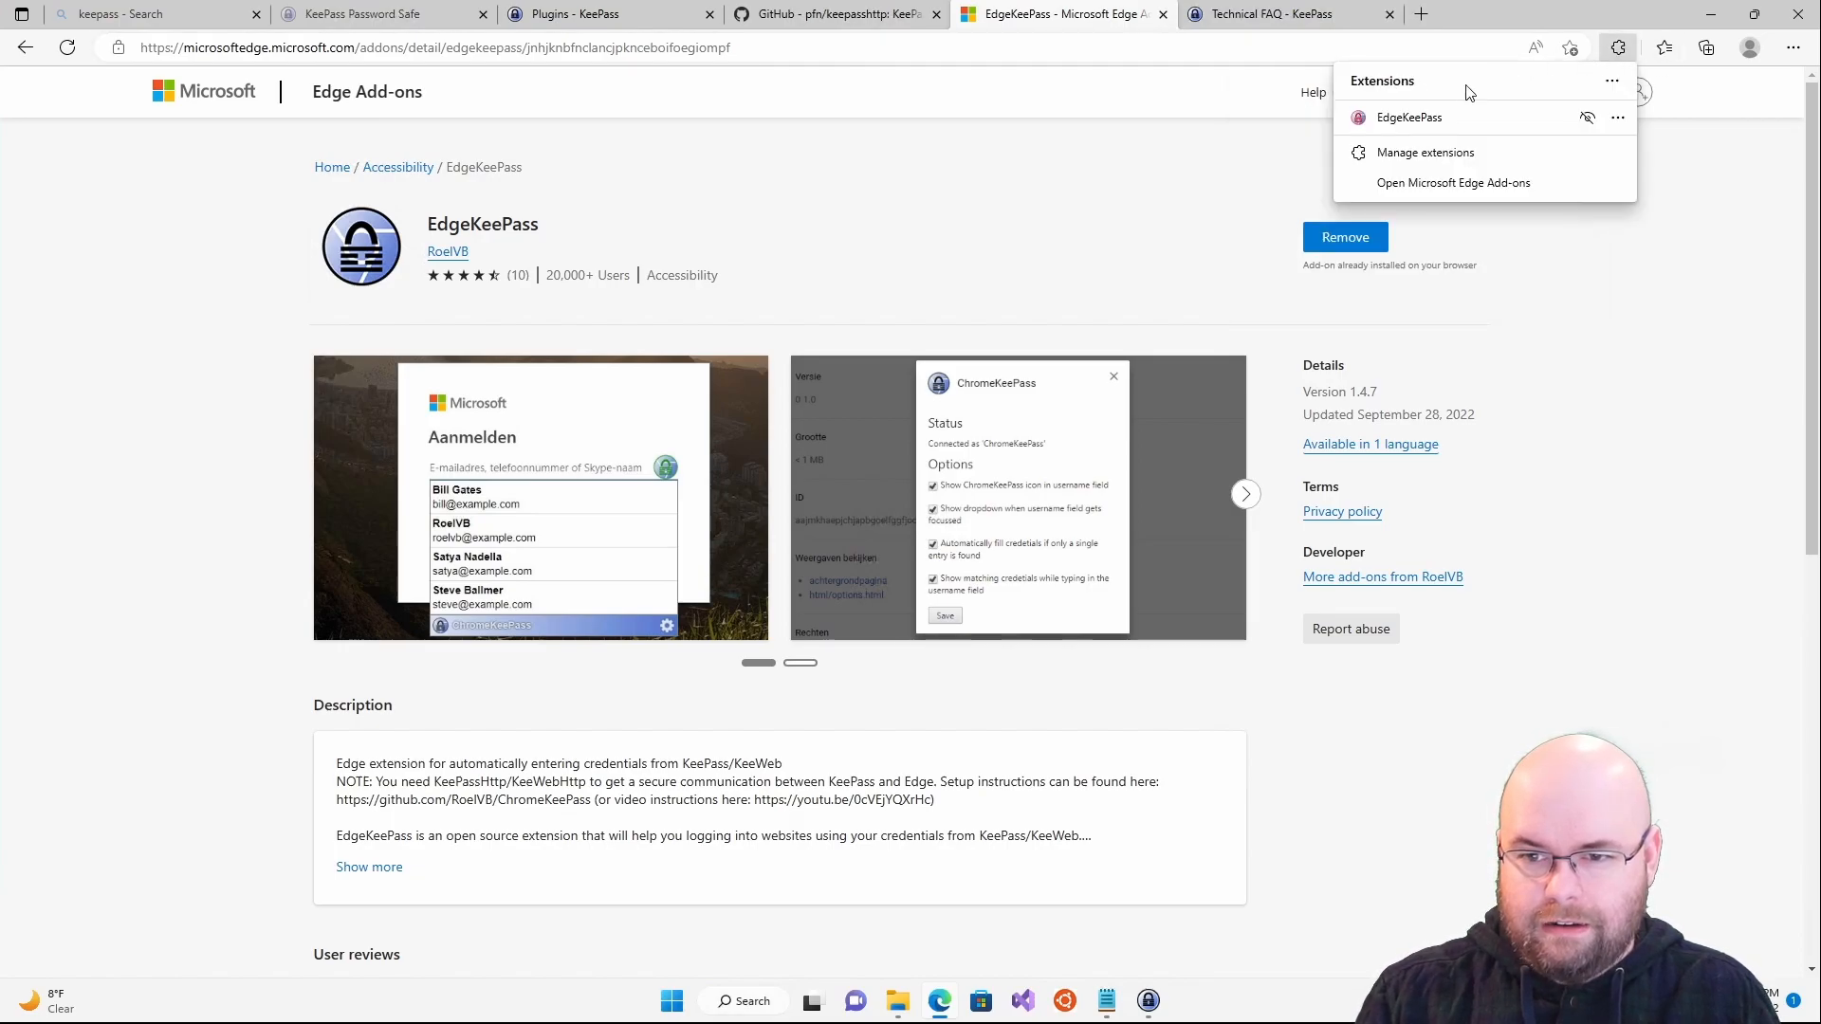
left_click(1449, 123)
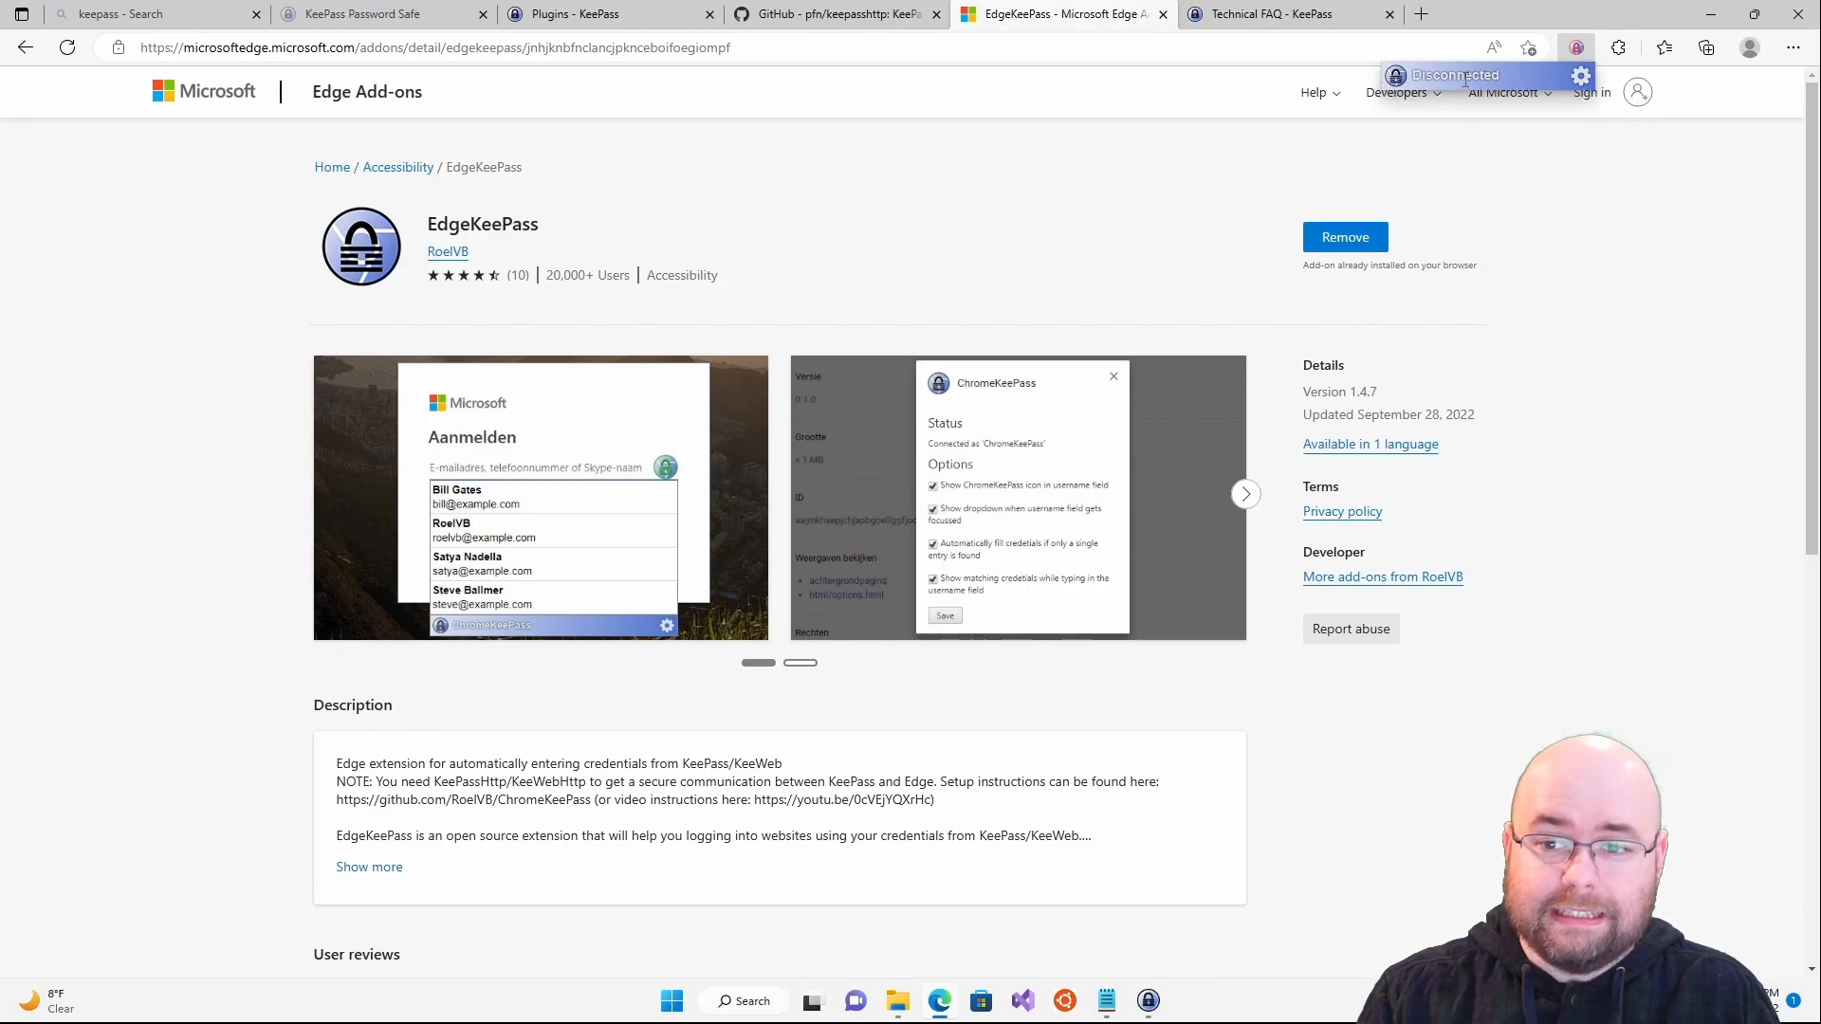
- Click Connect in EdgeKeePass settings and bring up KeePass's new key association prompt
left_click(1581, 76)
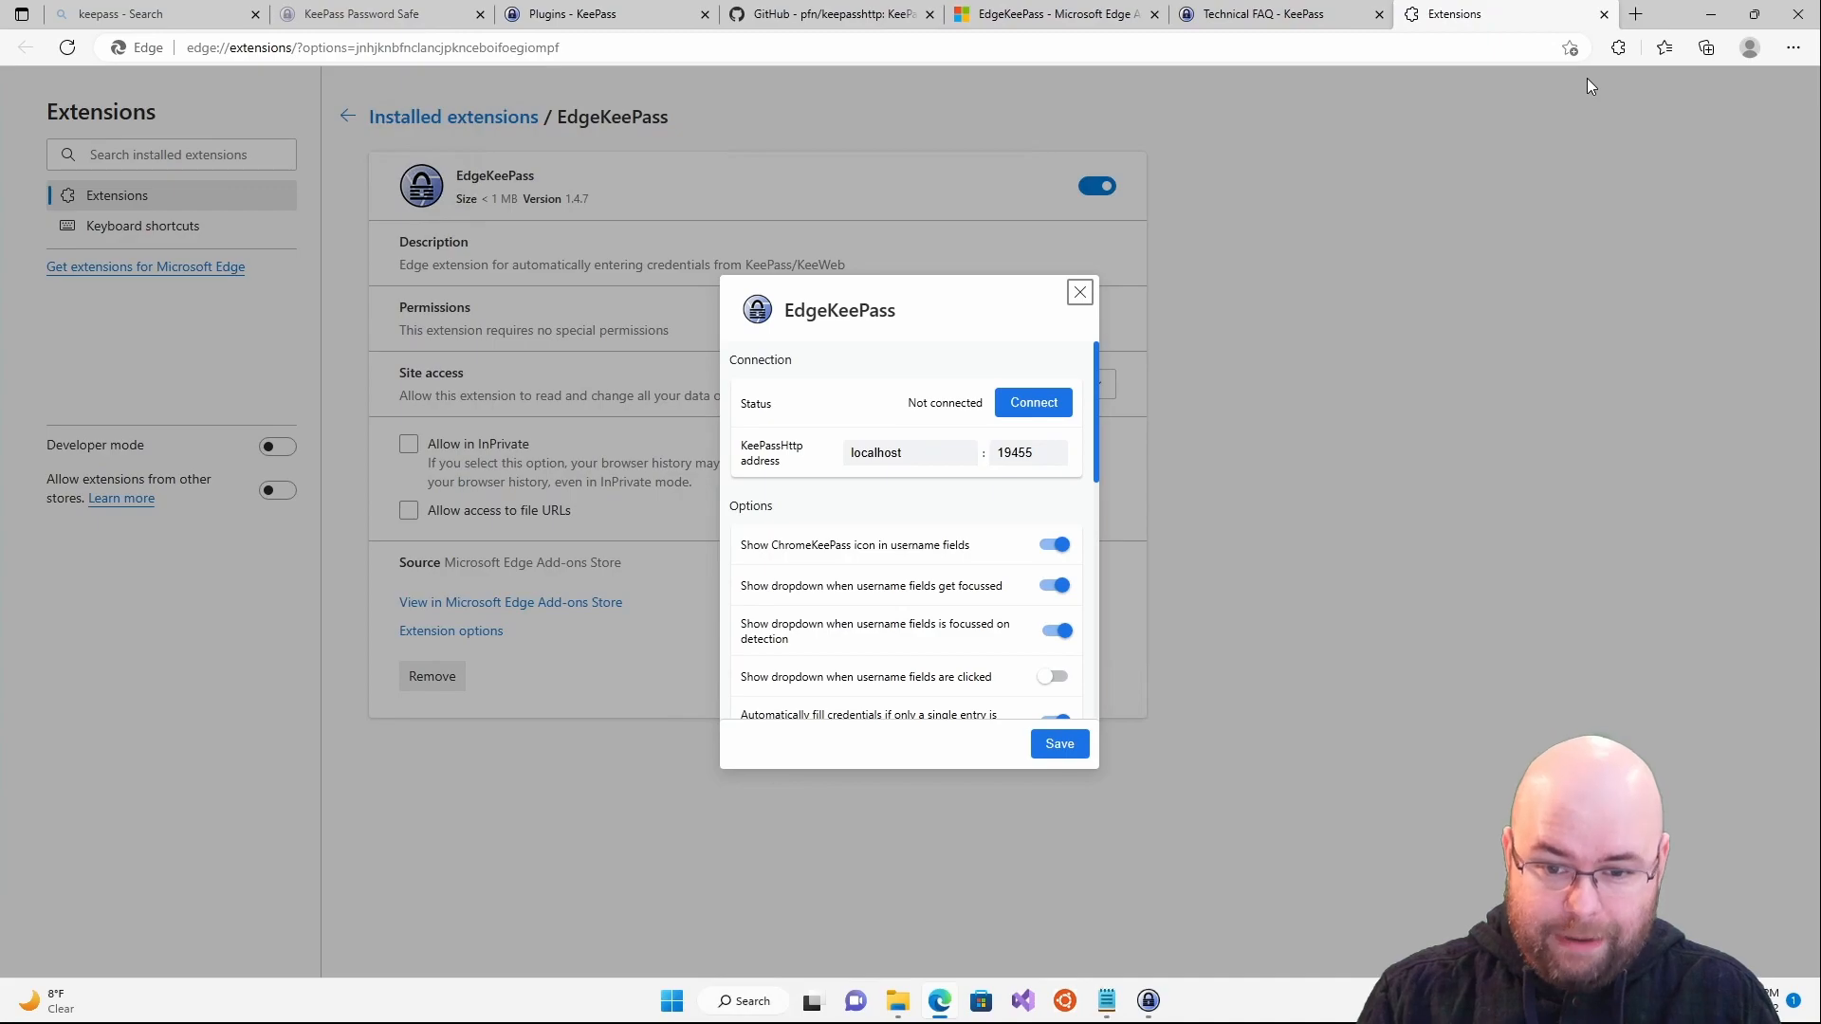
left_click(1046, 407)
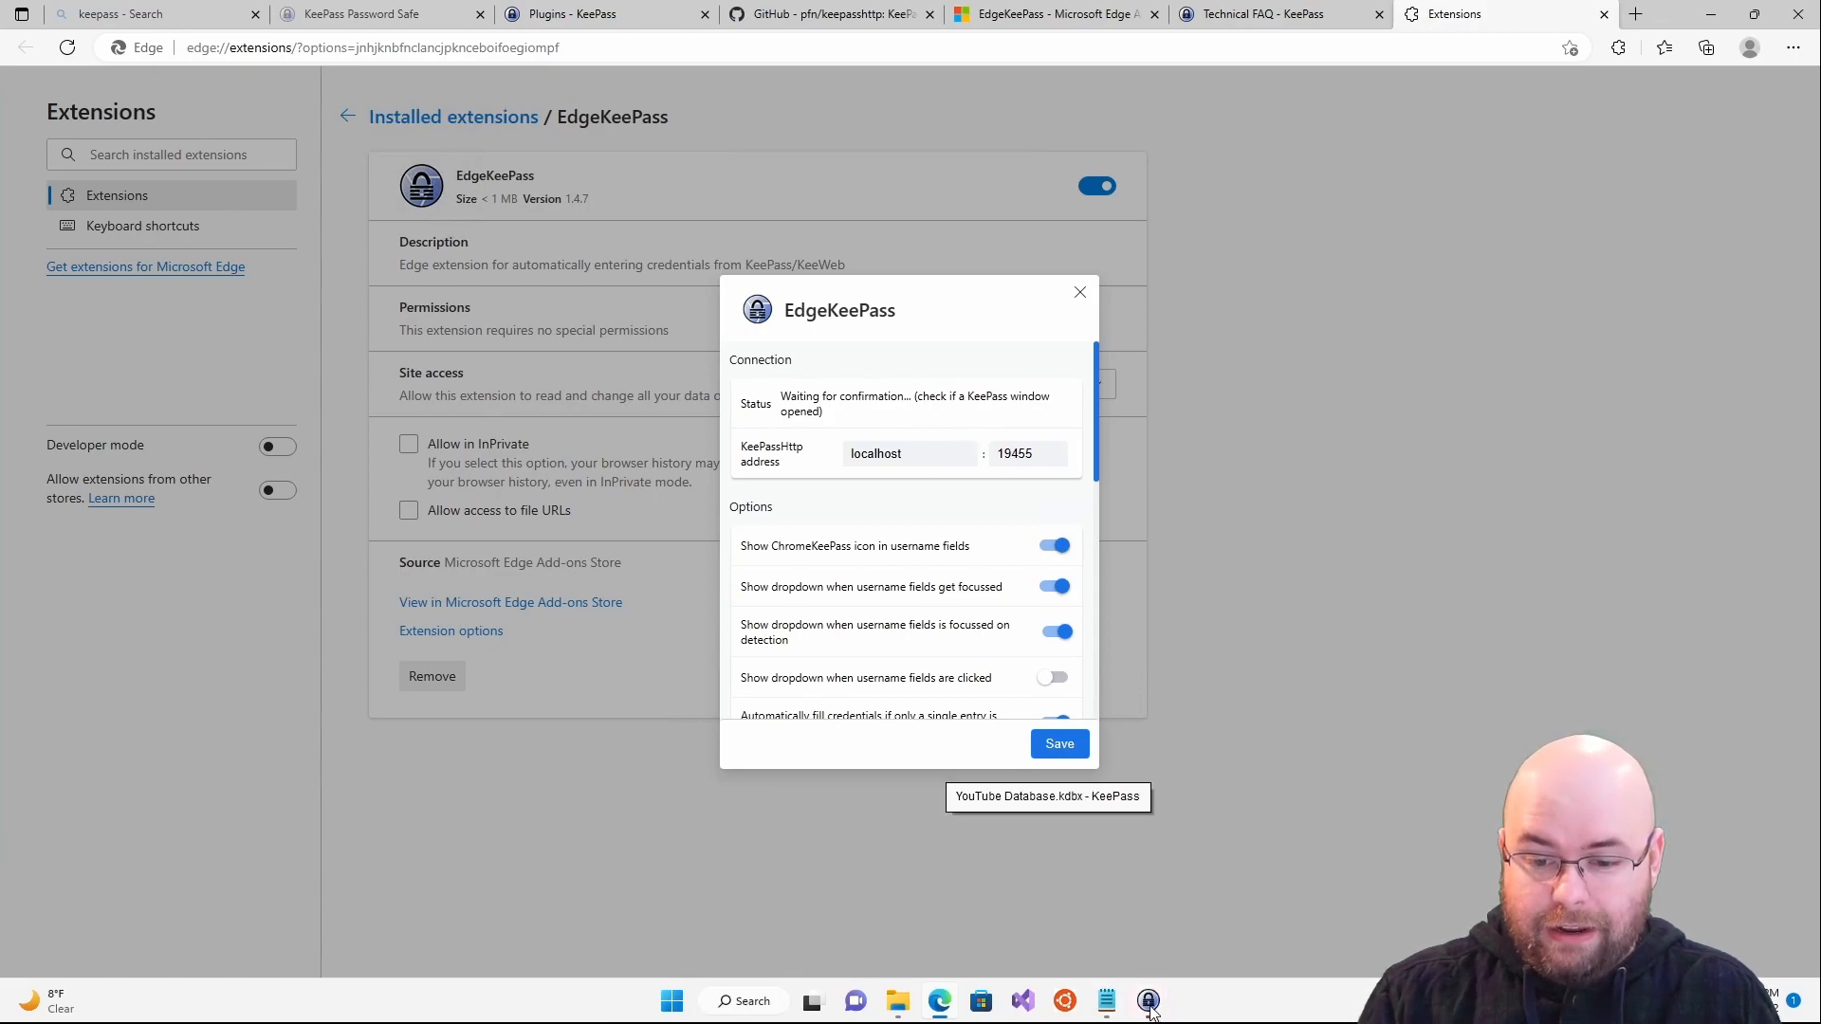
left_click(1151, 1007)
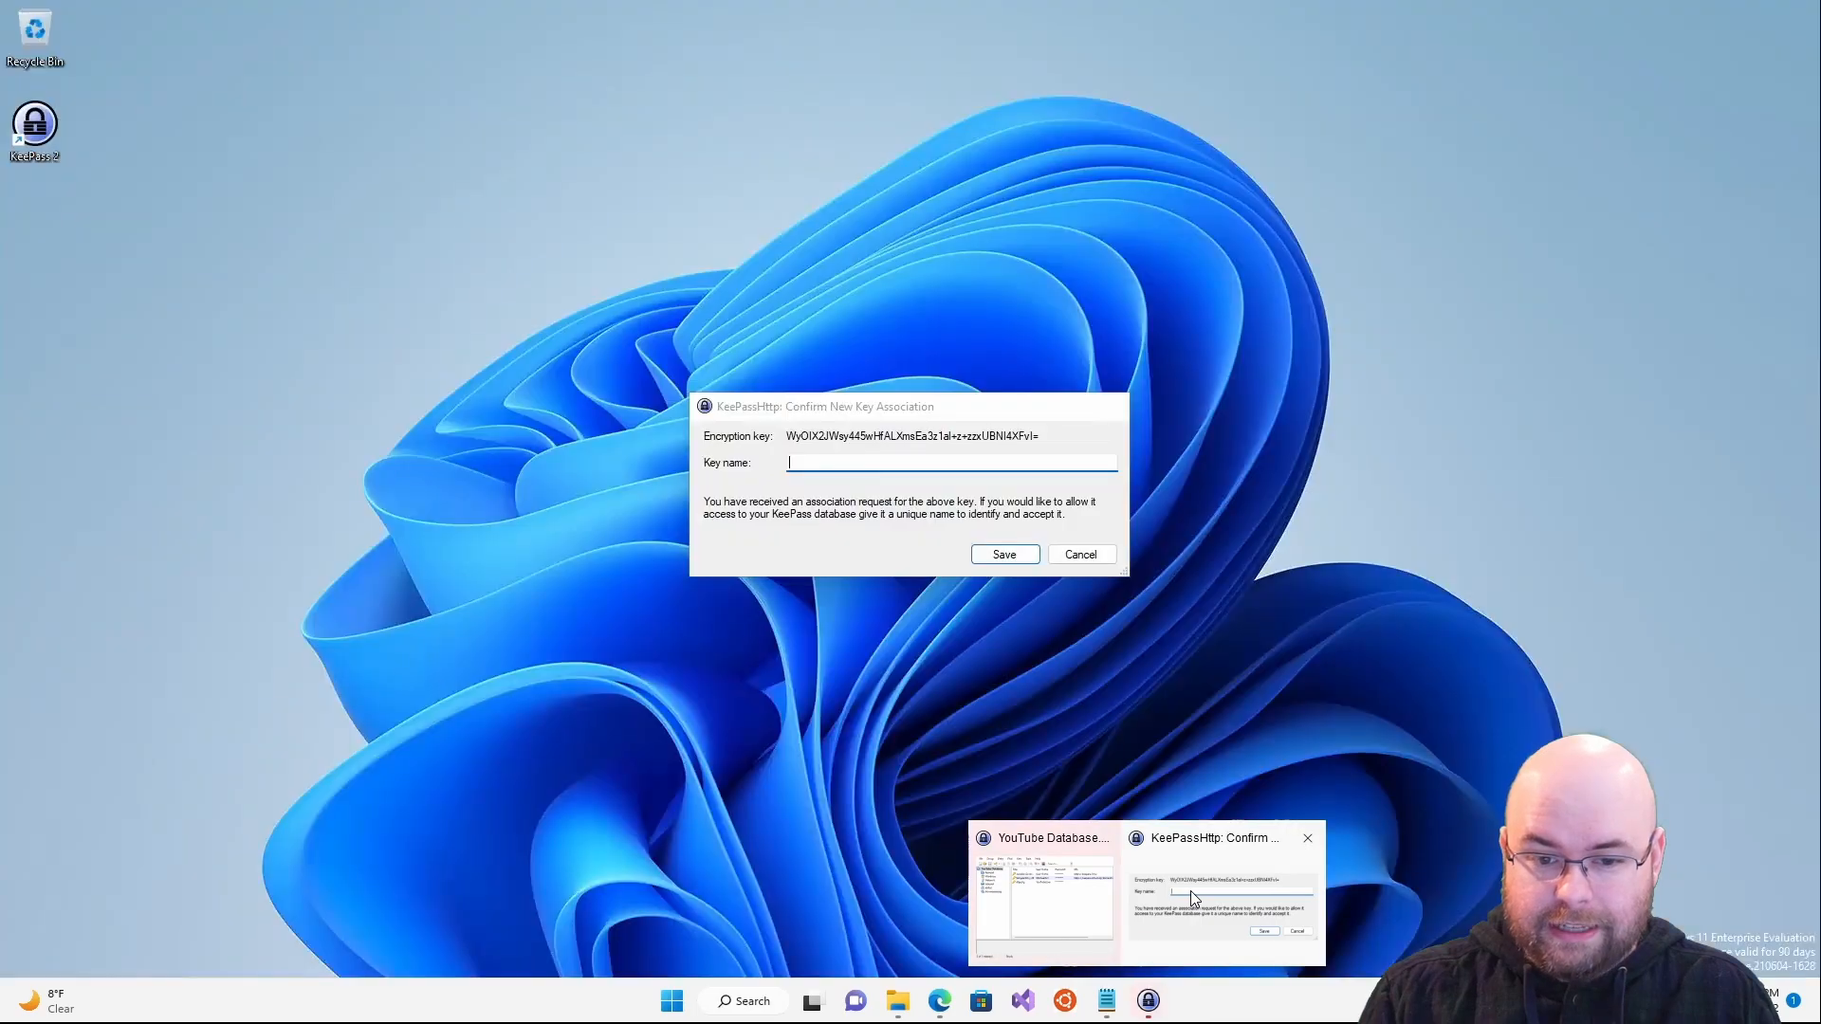
left_click(1191, 891)
left_click_drag(899, 418, 934, 432)
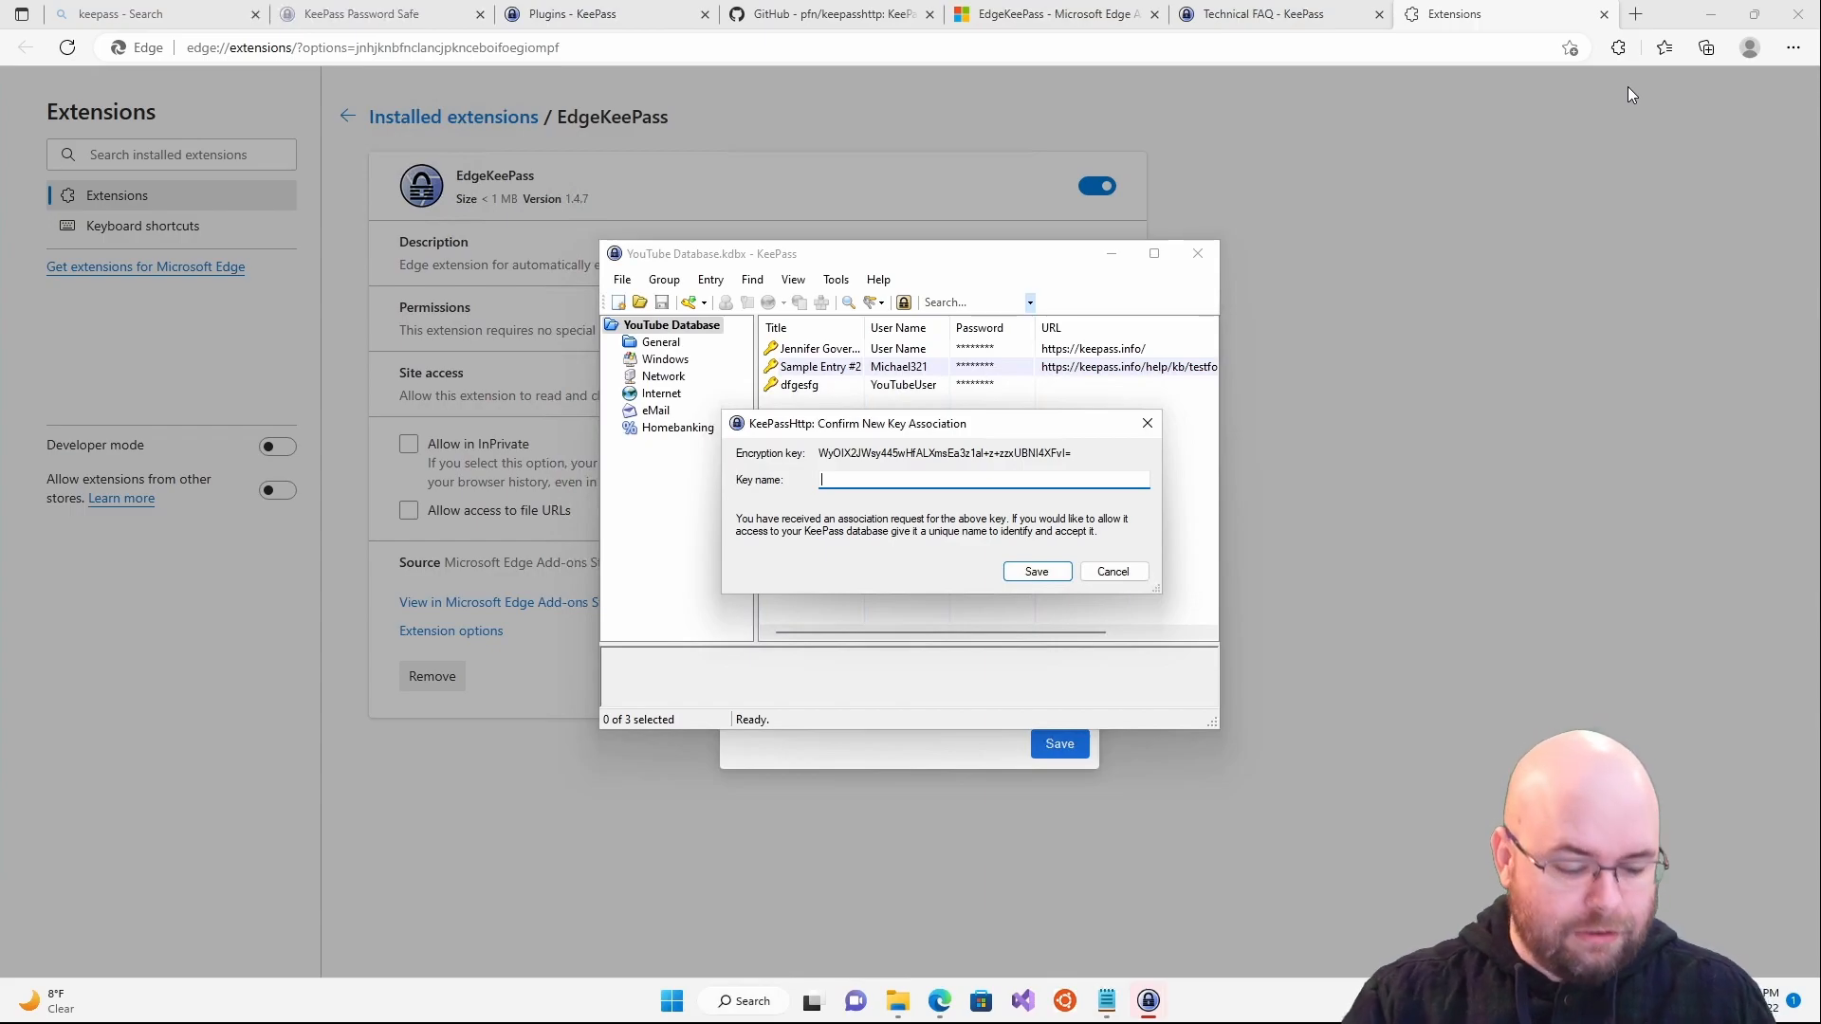
- Save the association as 'Edge' and inspect the KeePassHttp Settings entry's AES Key: Edge field
type("ge")
key("Return")
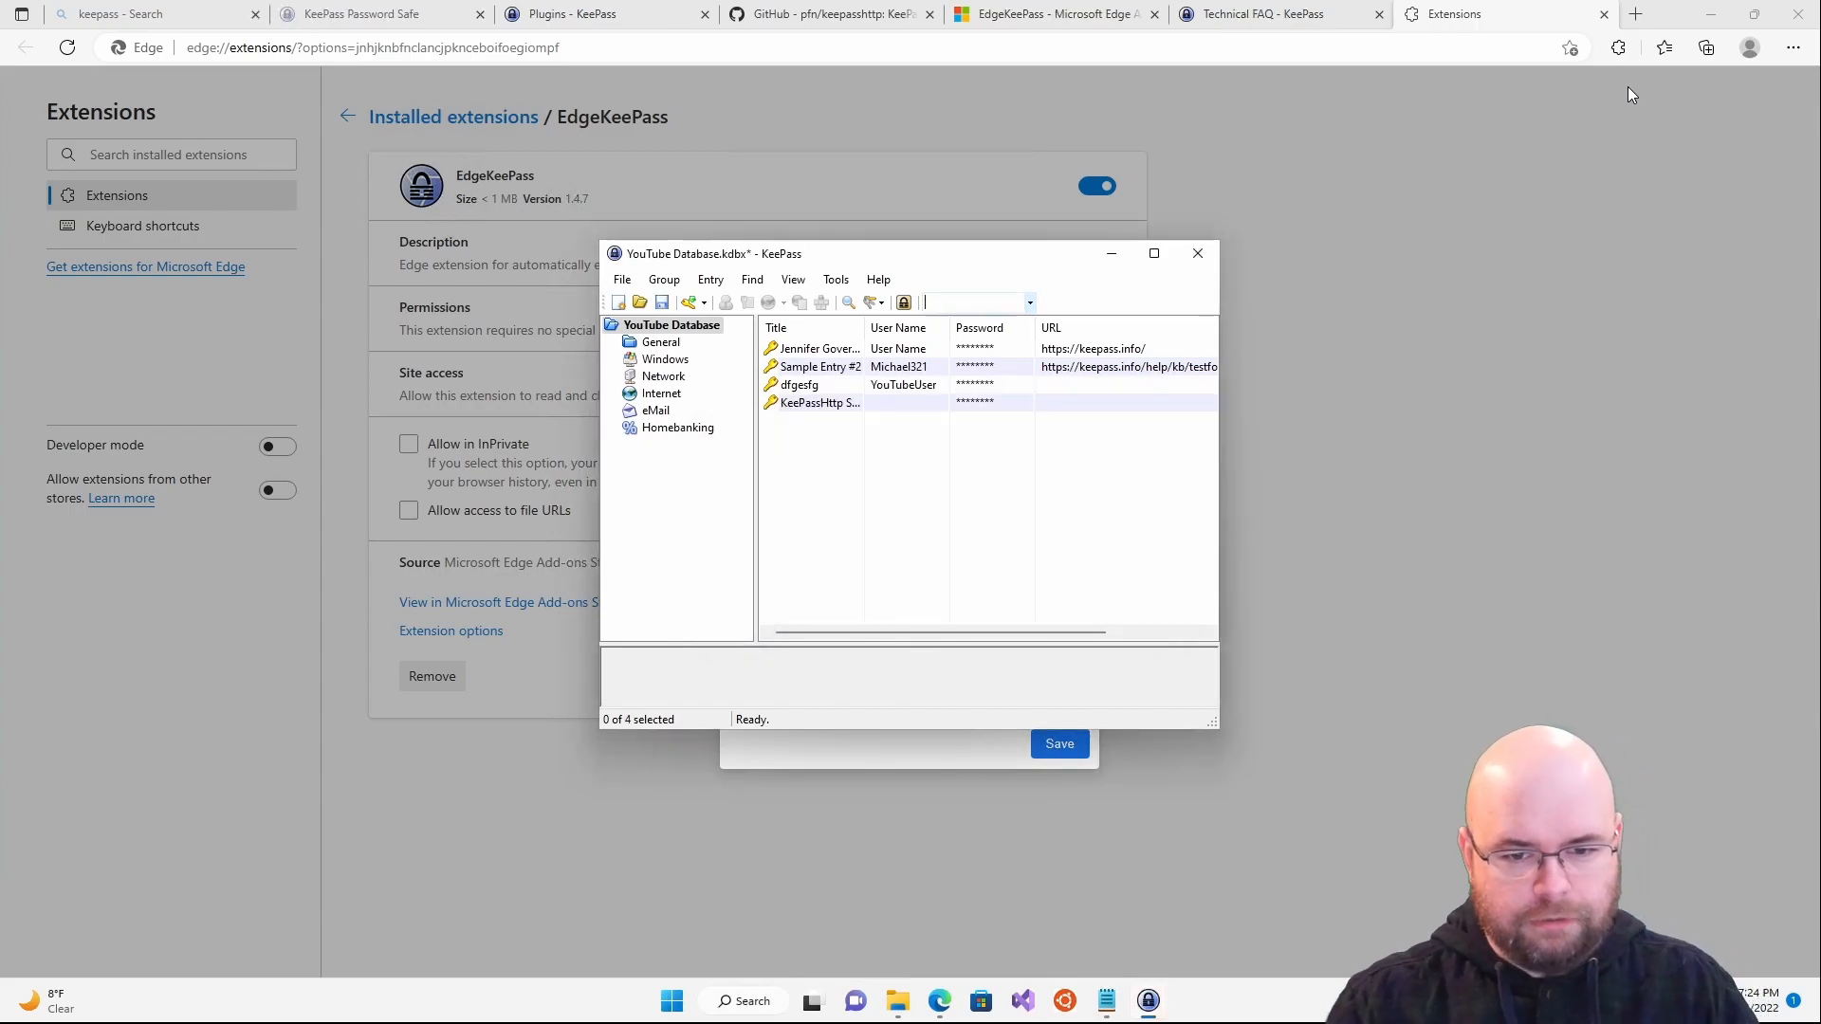
double_click(866, 324)
left_click(863, 403)
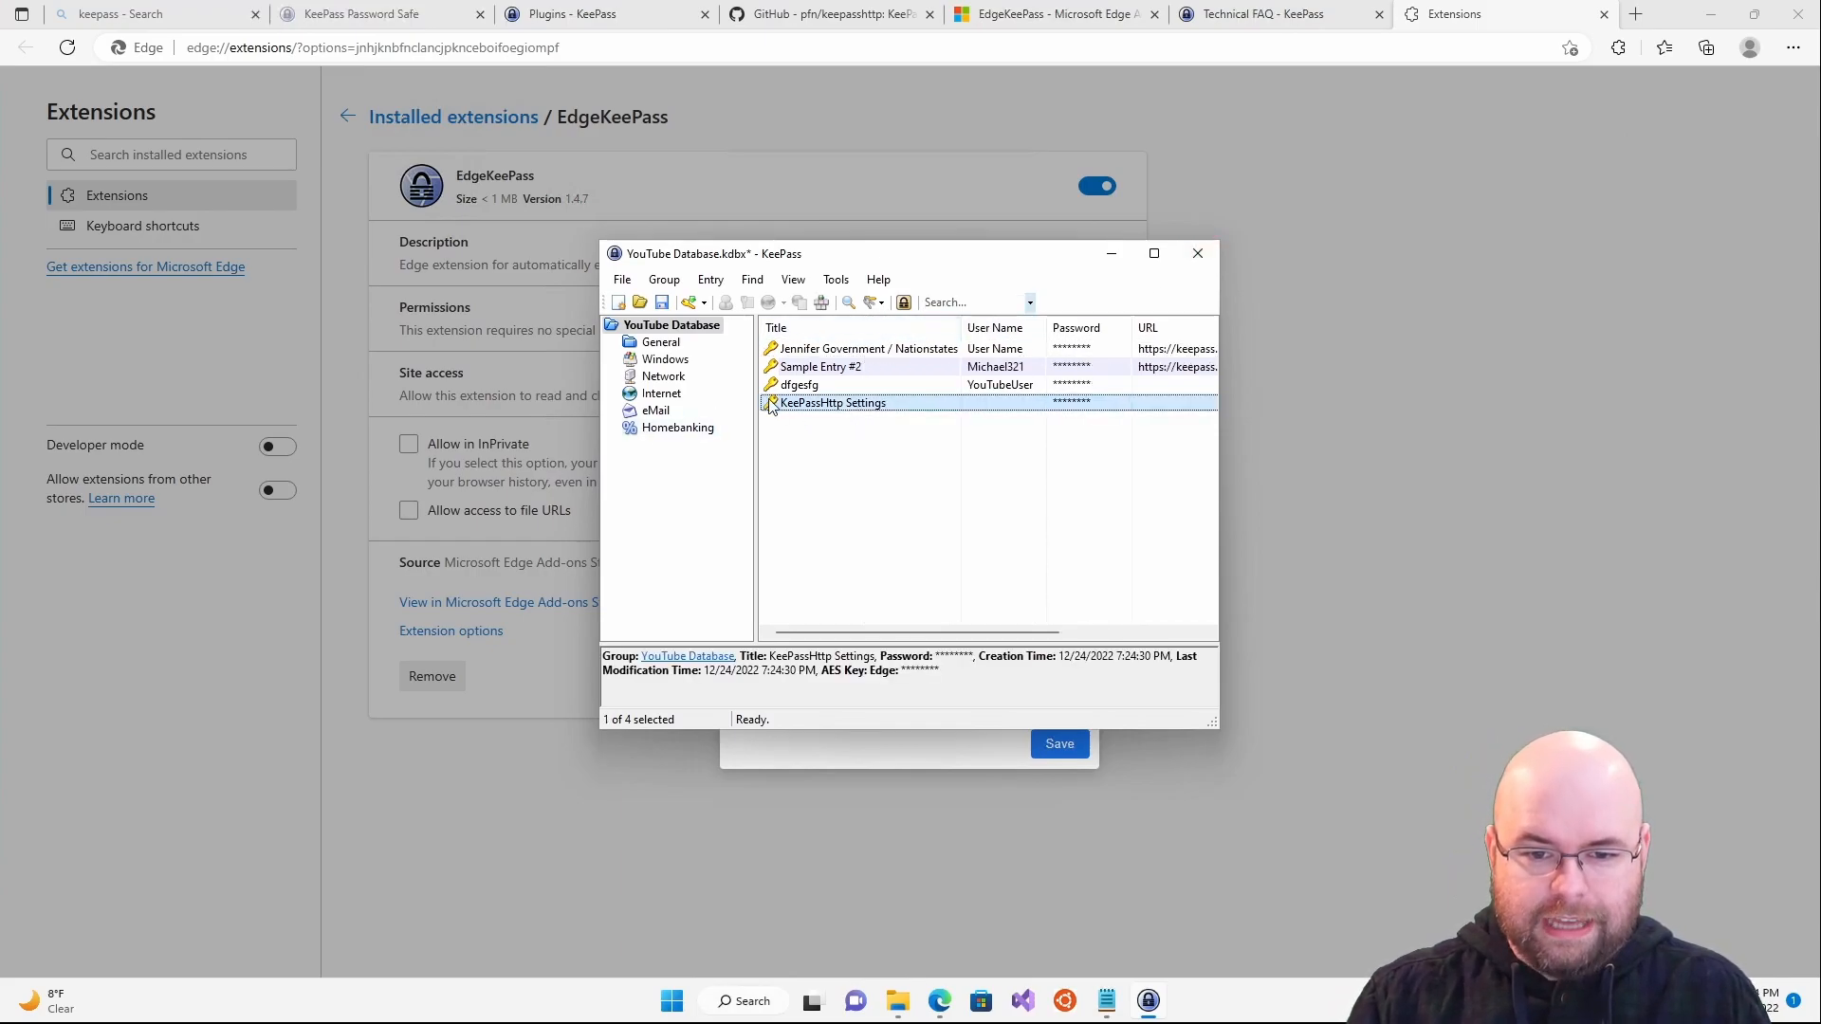
double_click(852, 406)
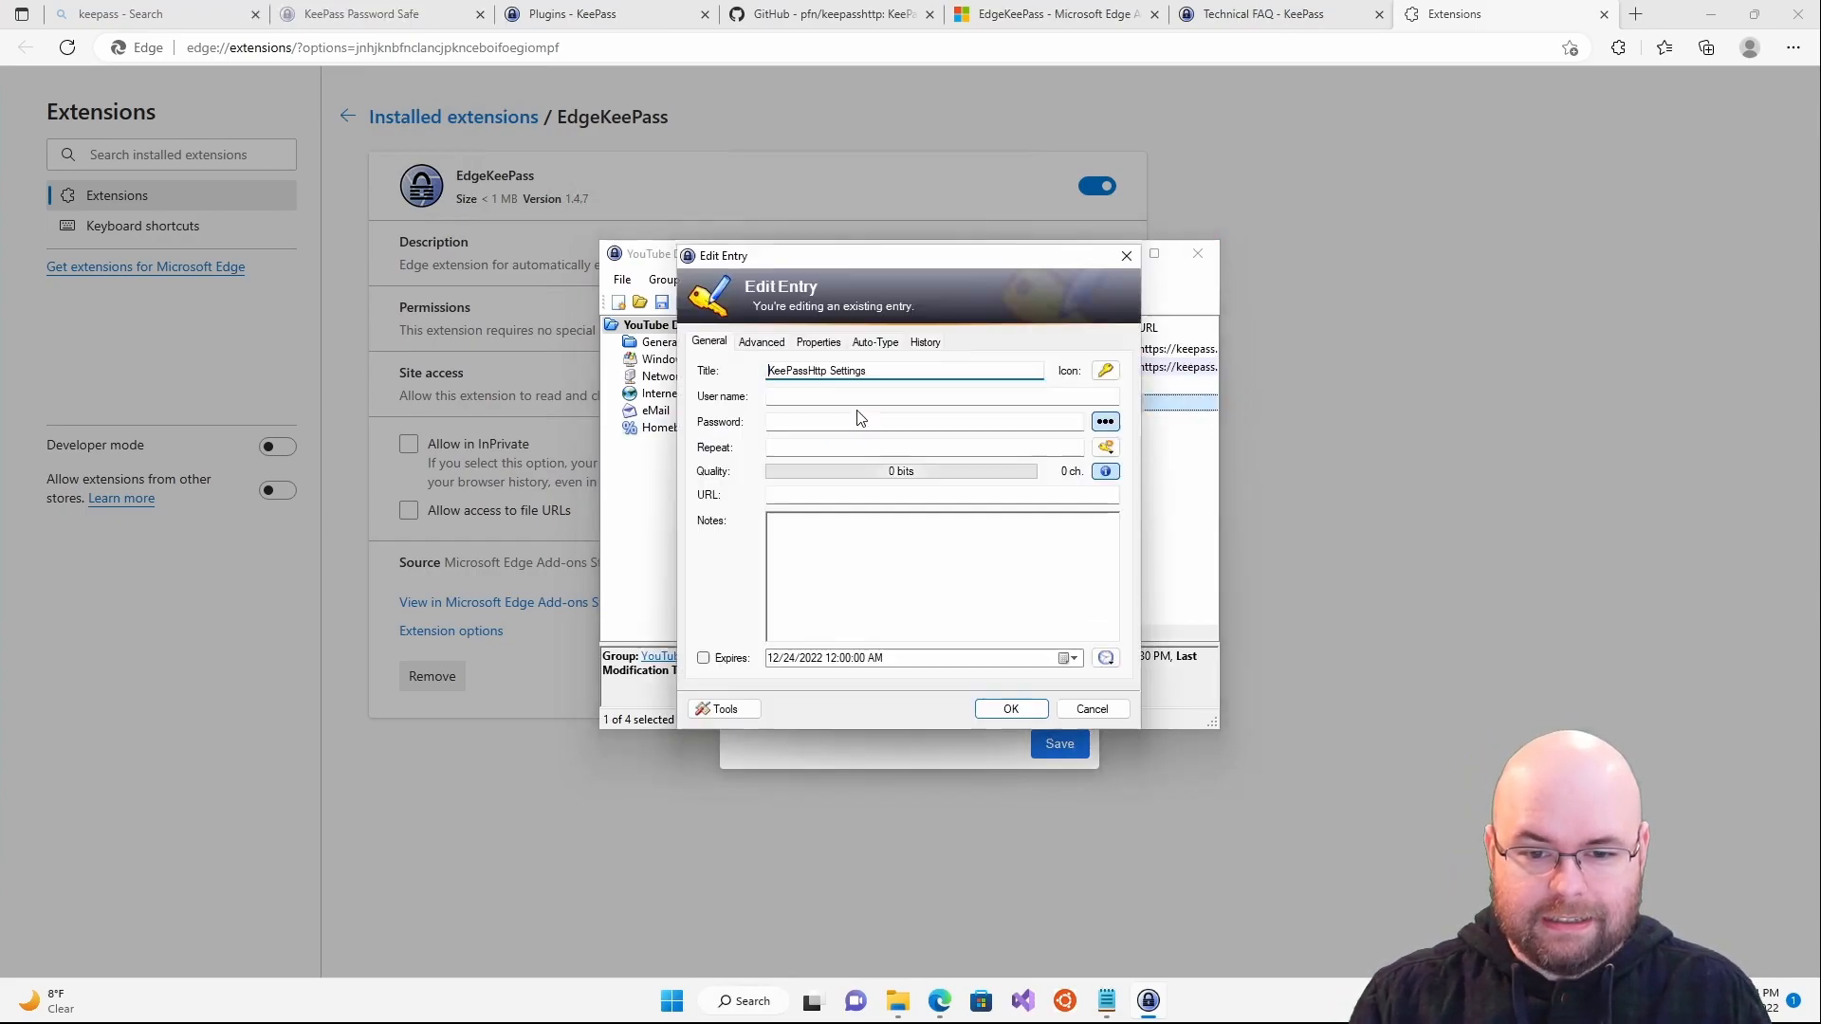
left_click(768, 347)
left_click(754, 411)
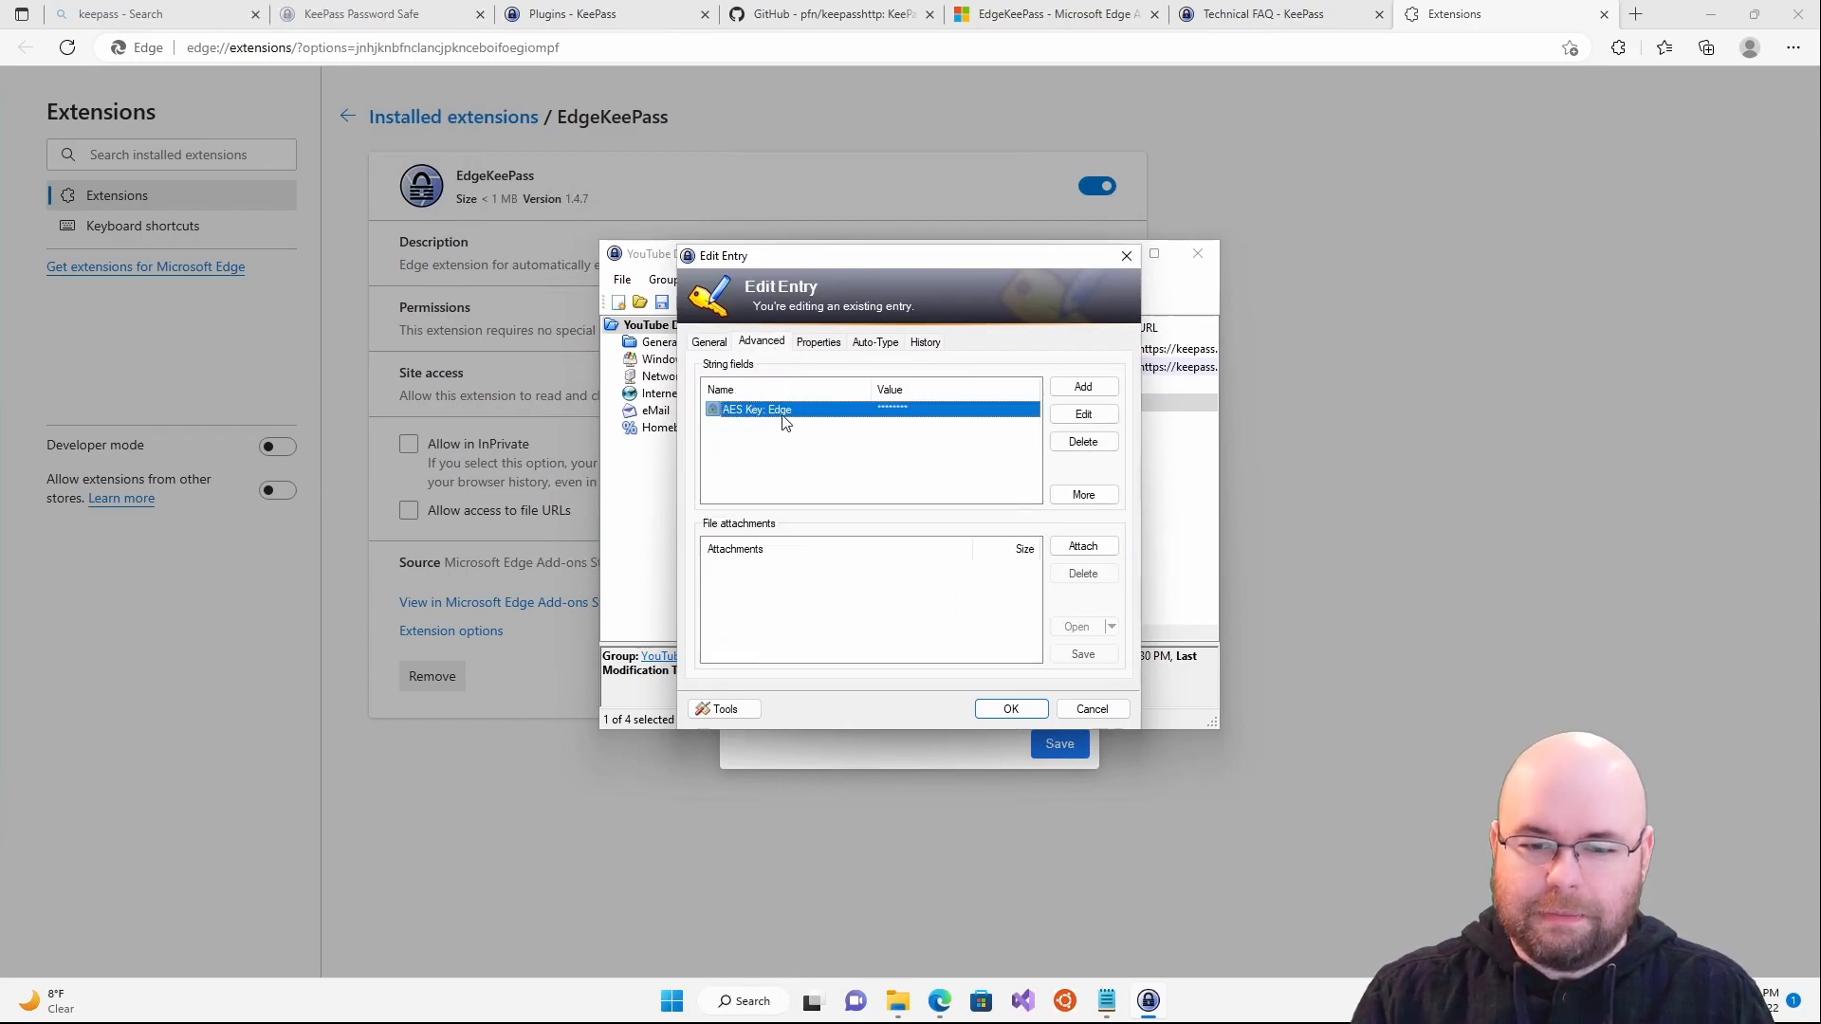
left_click(1091, 710)
- Close KeePass, then save and close the EdgeKeePass options
left_click(1198, 253)
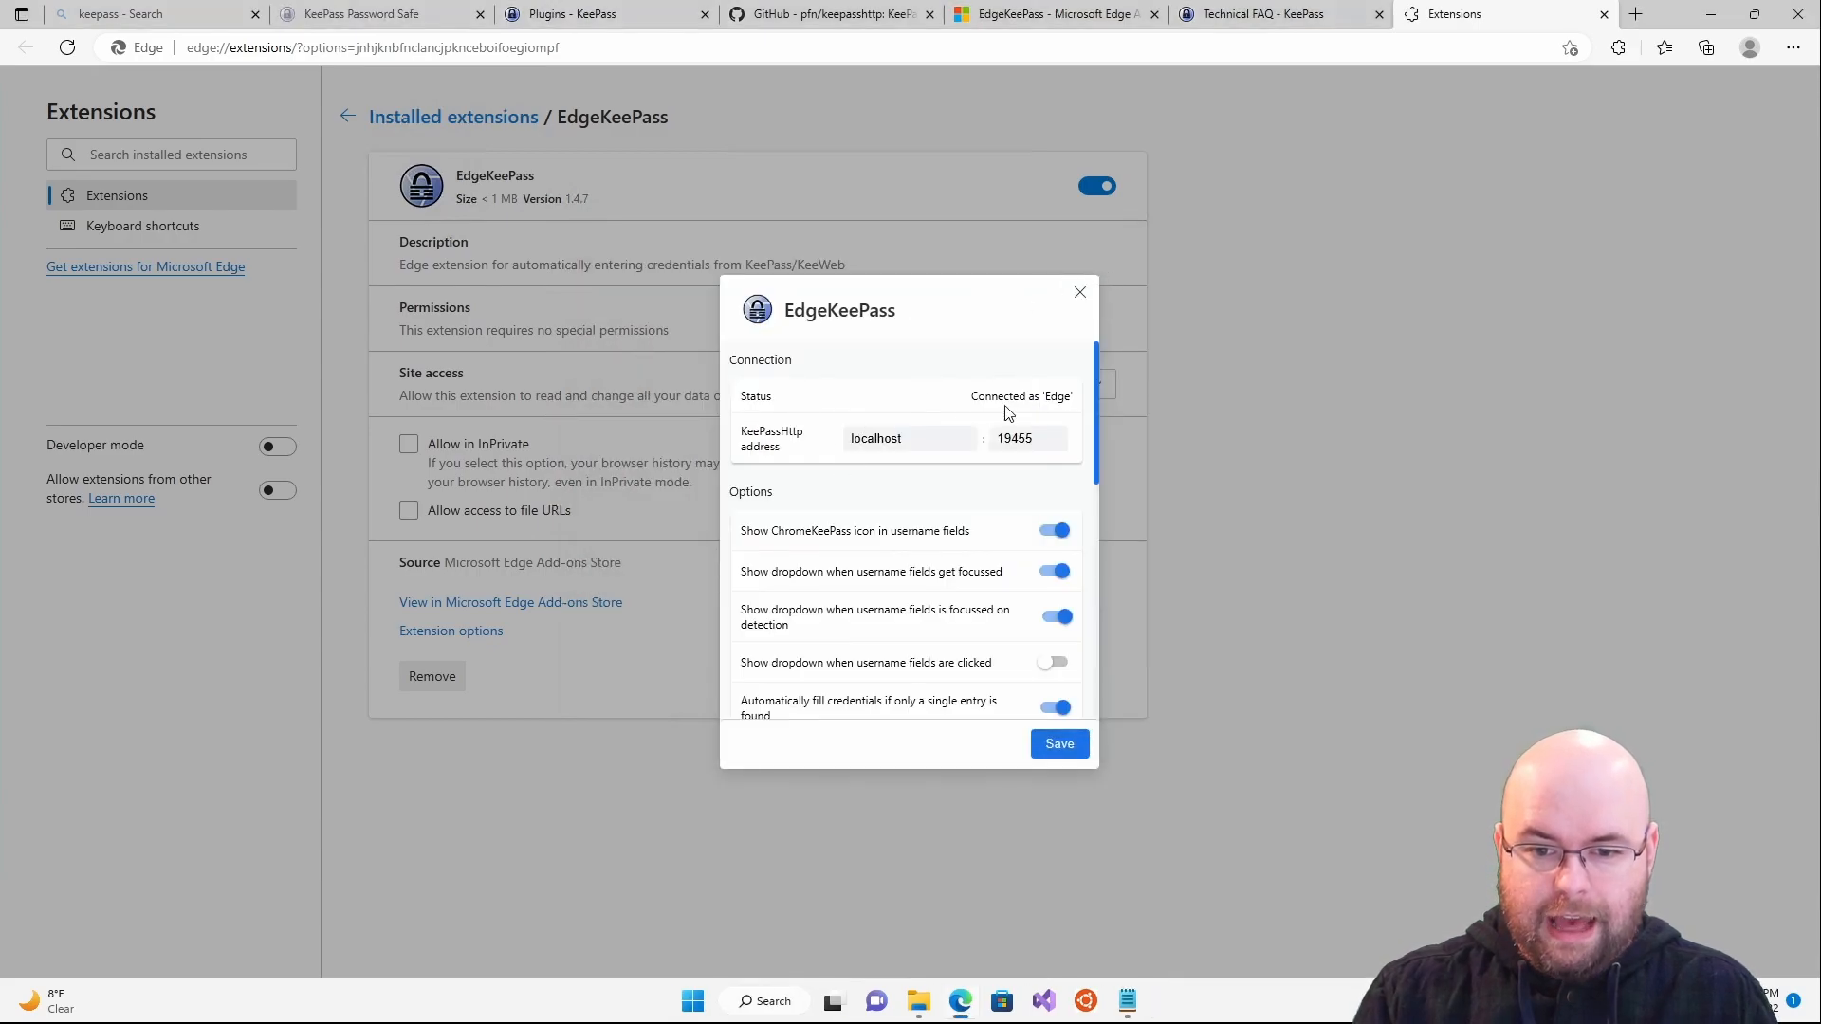
left_click(1059, 745)
left_click(1080, 292)
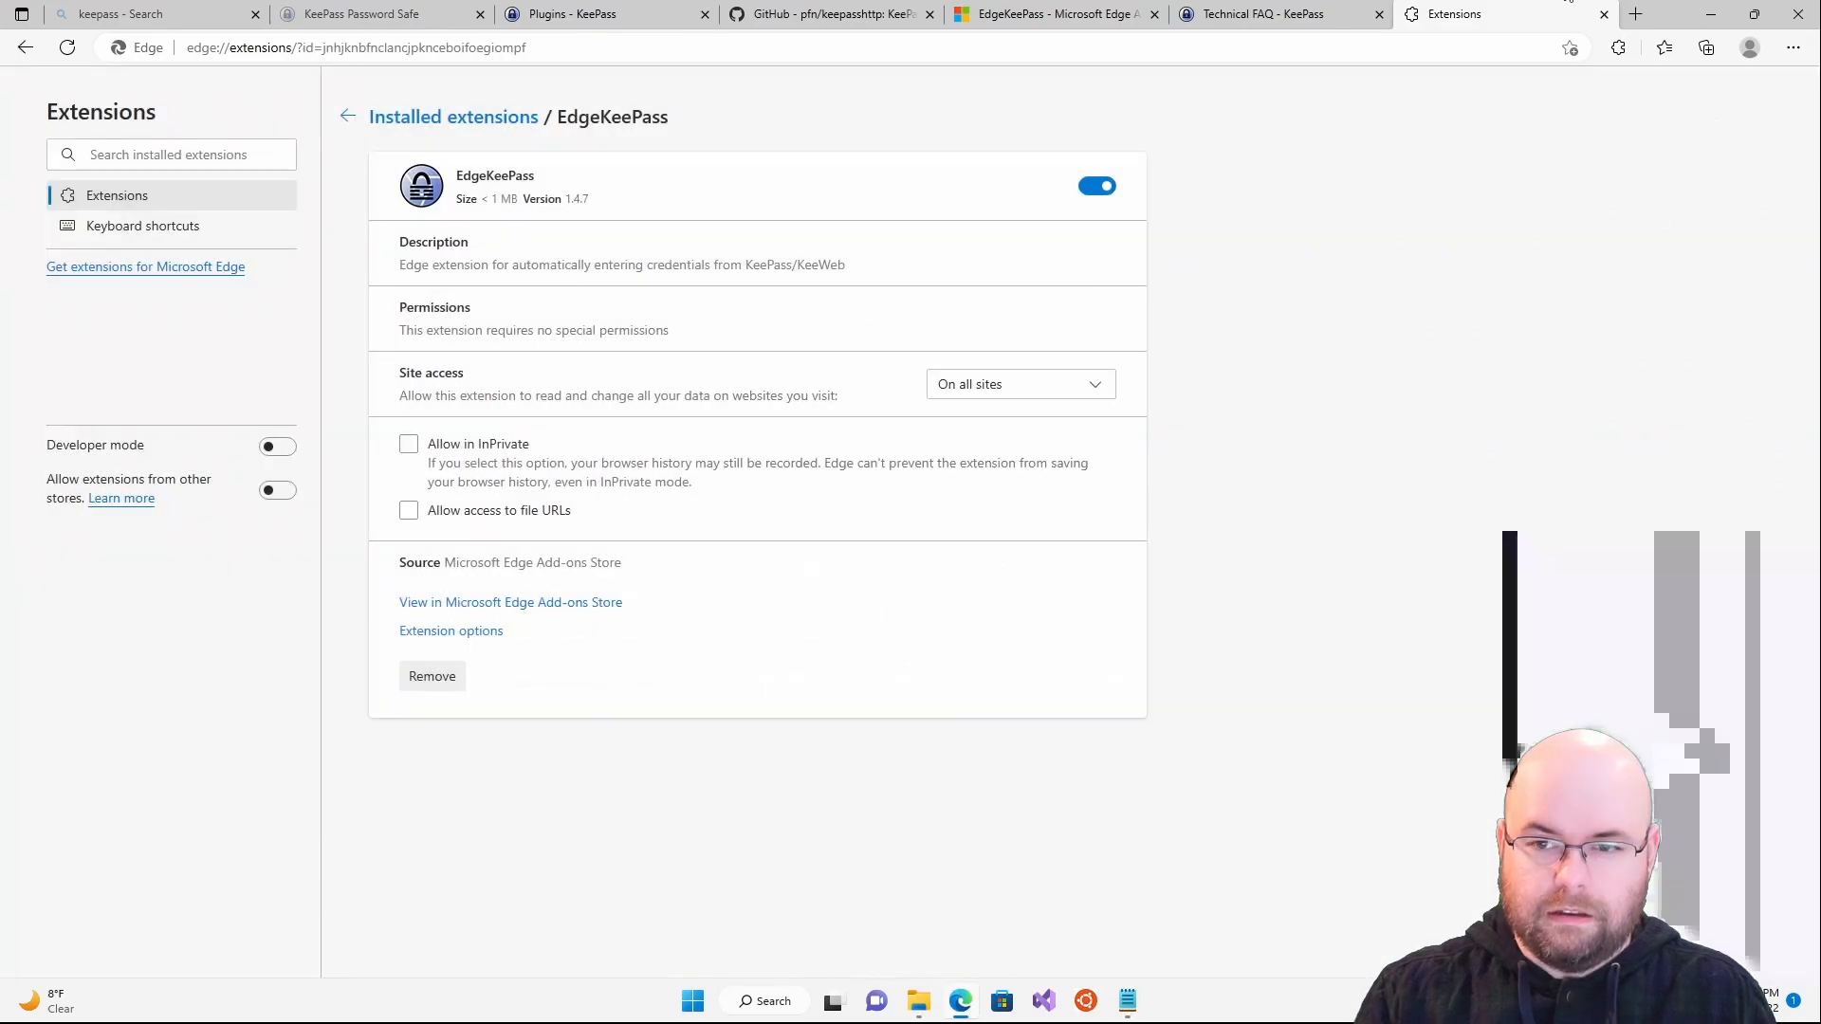
key("ctrl+l")
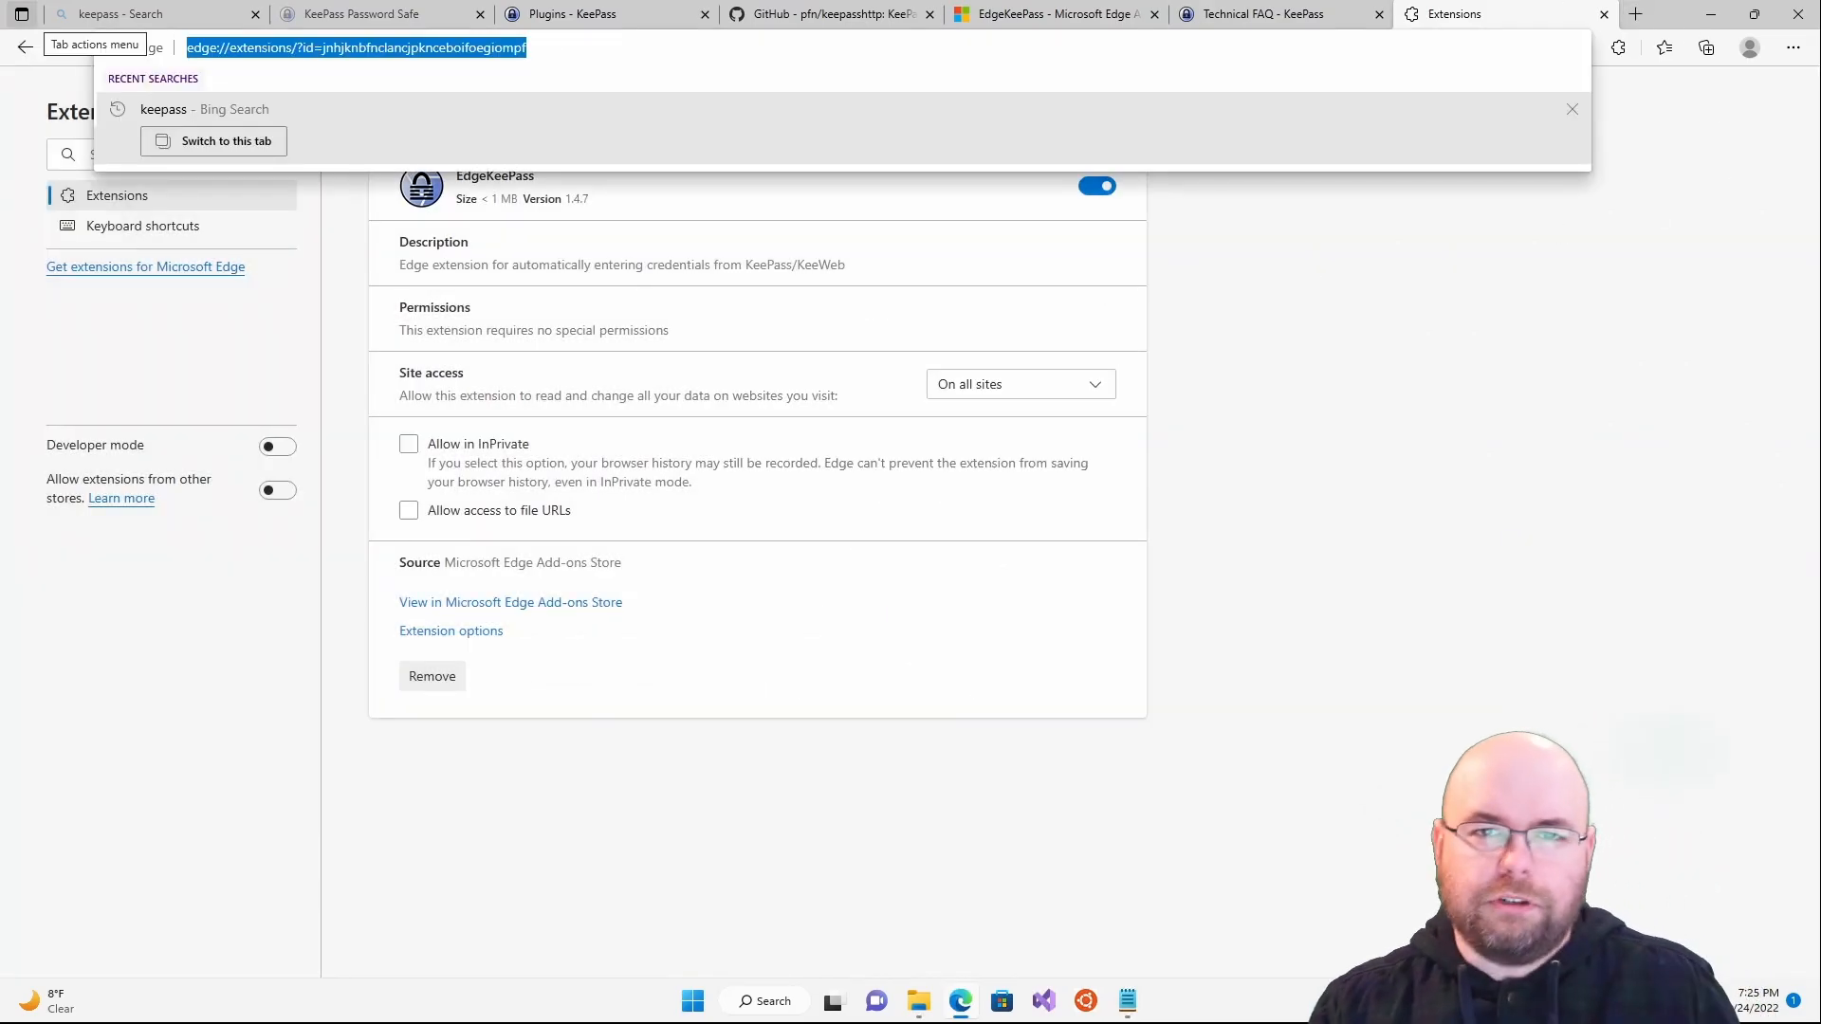
left_click(569, 44)
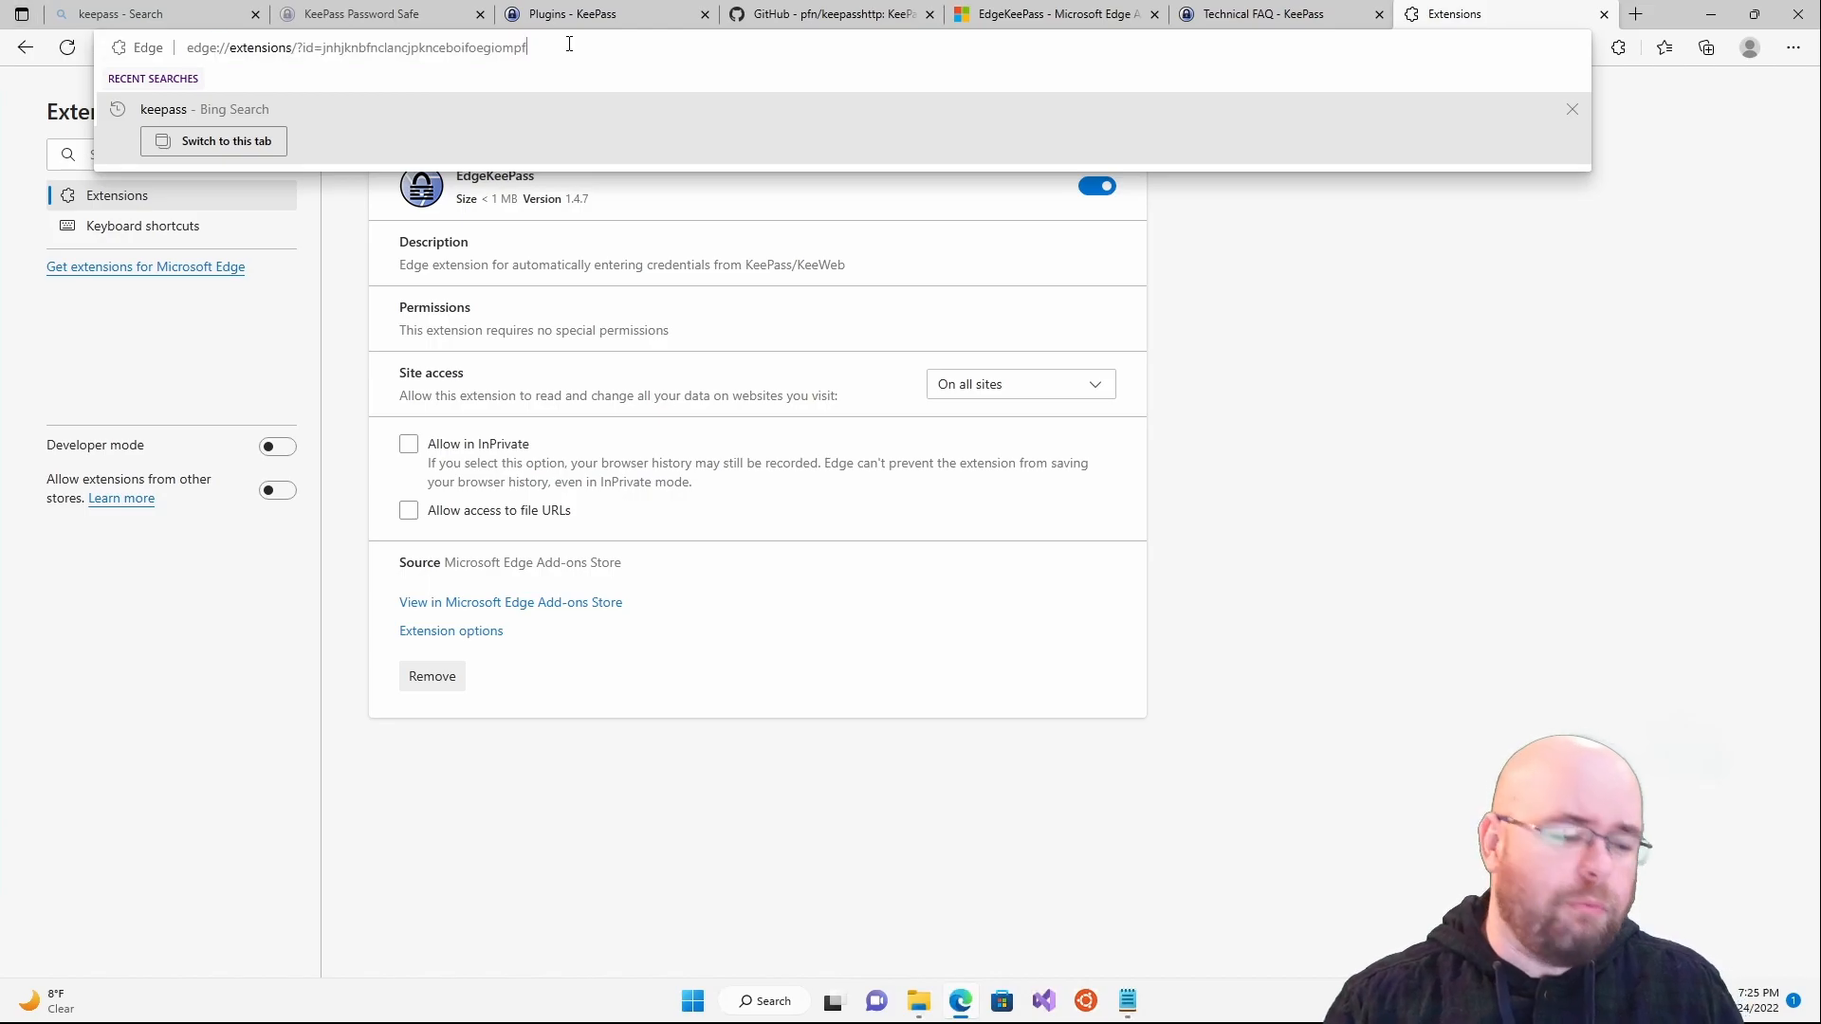
key("ctrl+a")
type("mail")
key("ctrl+Return")
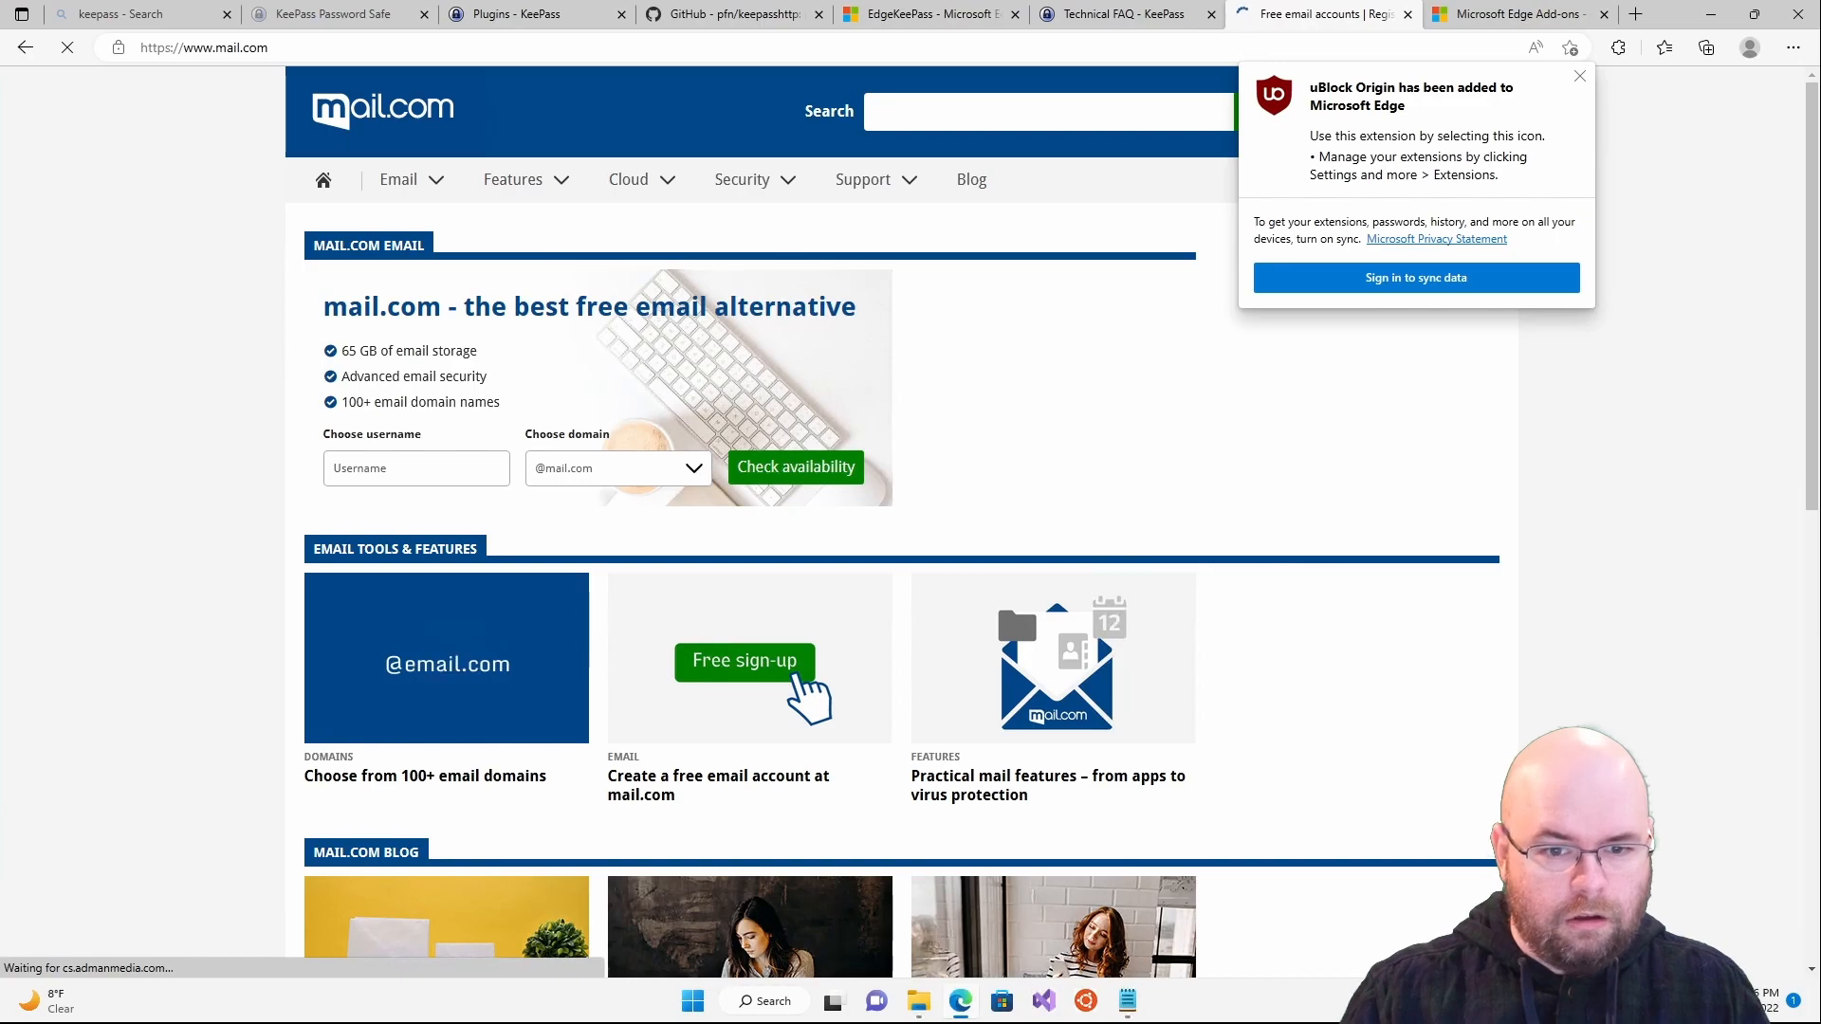
- Dismiss the uBlock Origin added notice and open mail.com's Sign up form
left_click(127, 188)
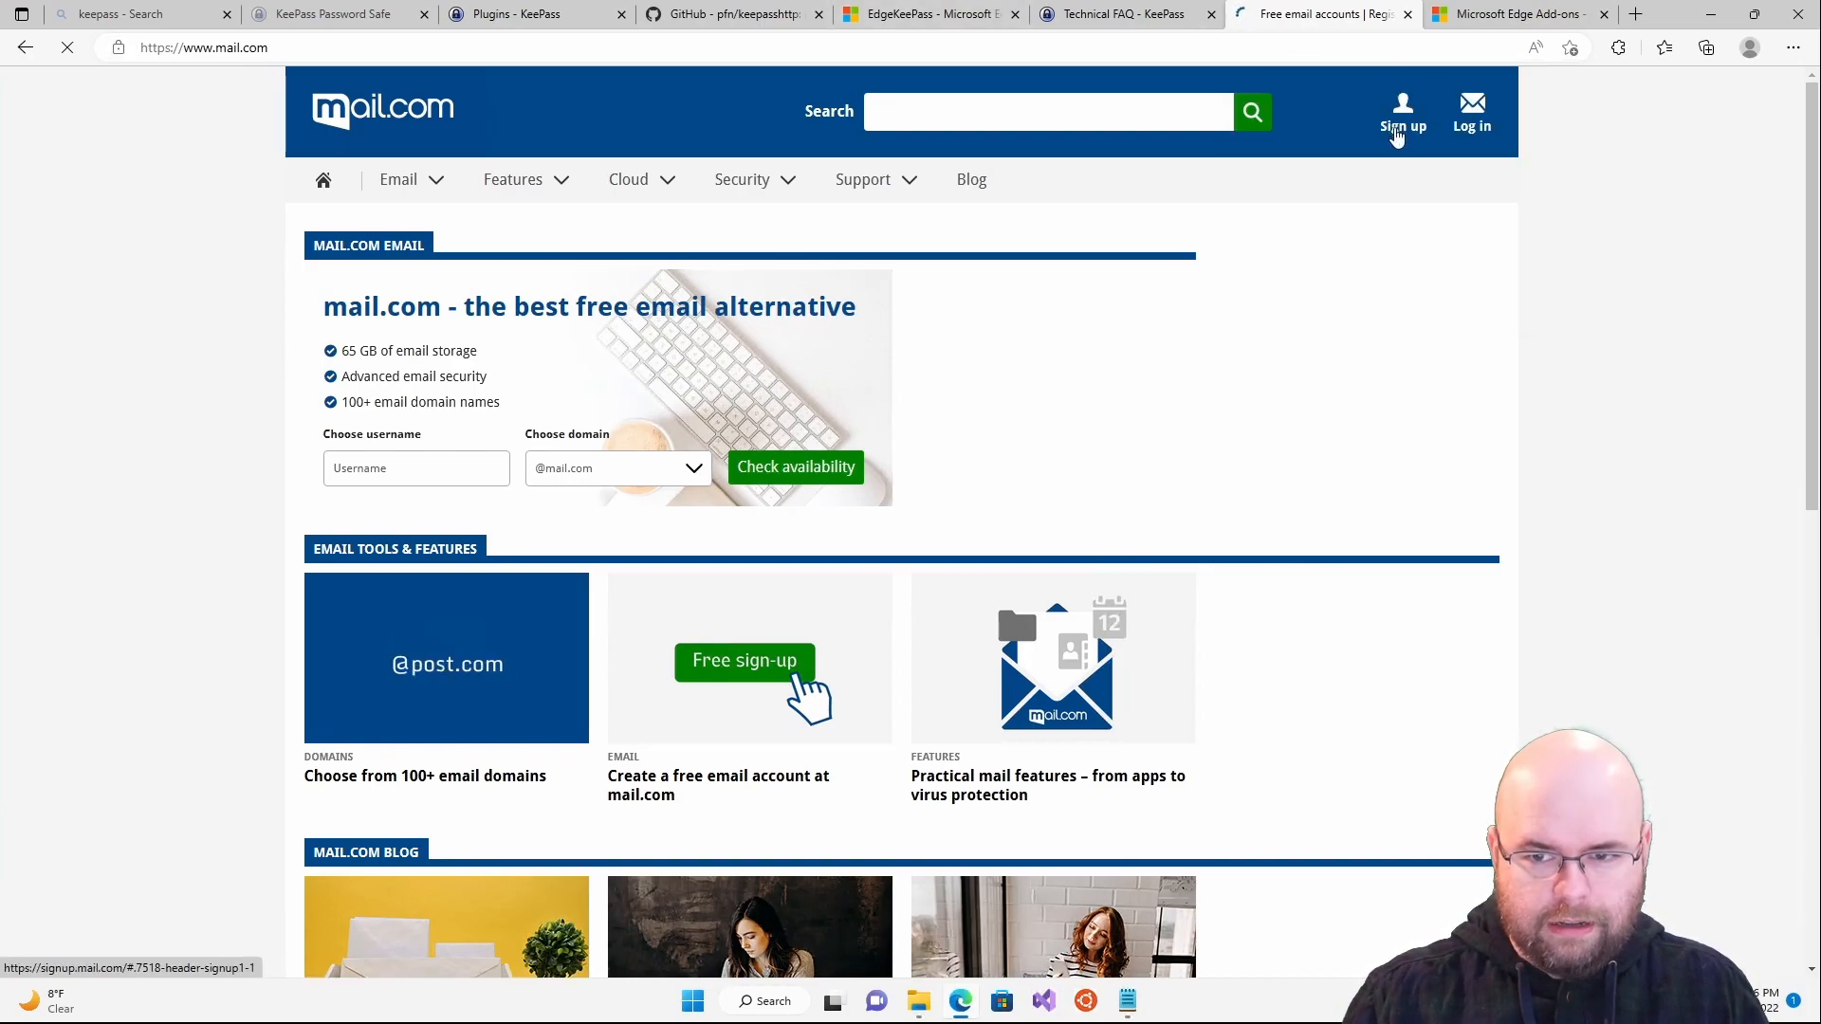
left_click(1407, 121)
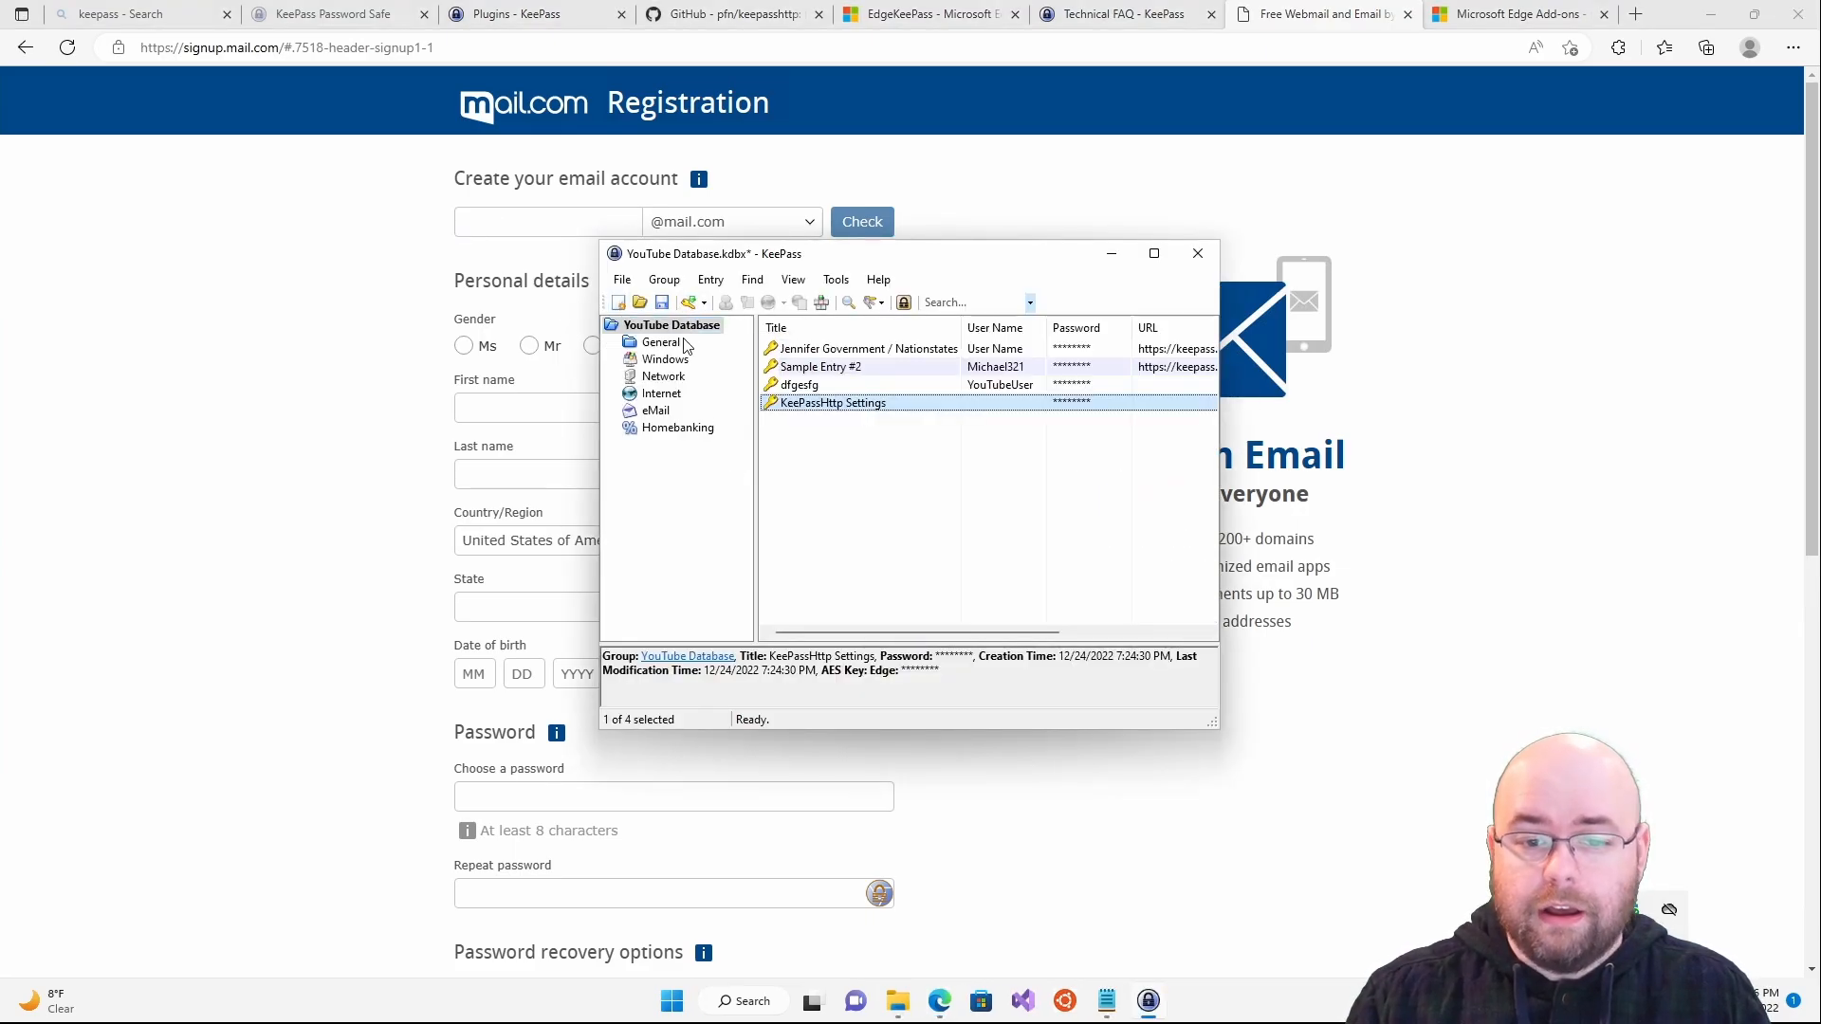
- Add a Mail.Com entry in the eMail group with the account's e-mail address as user name
left_click(661, 392)
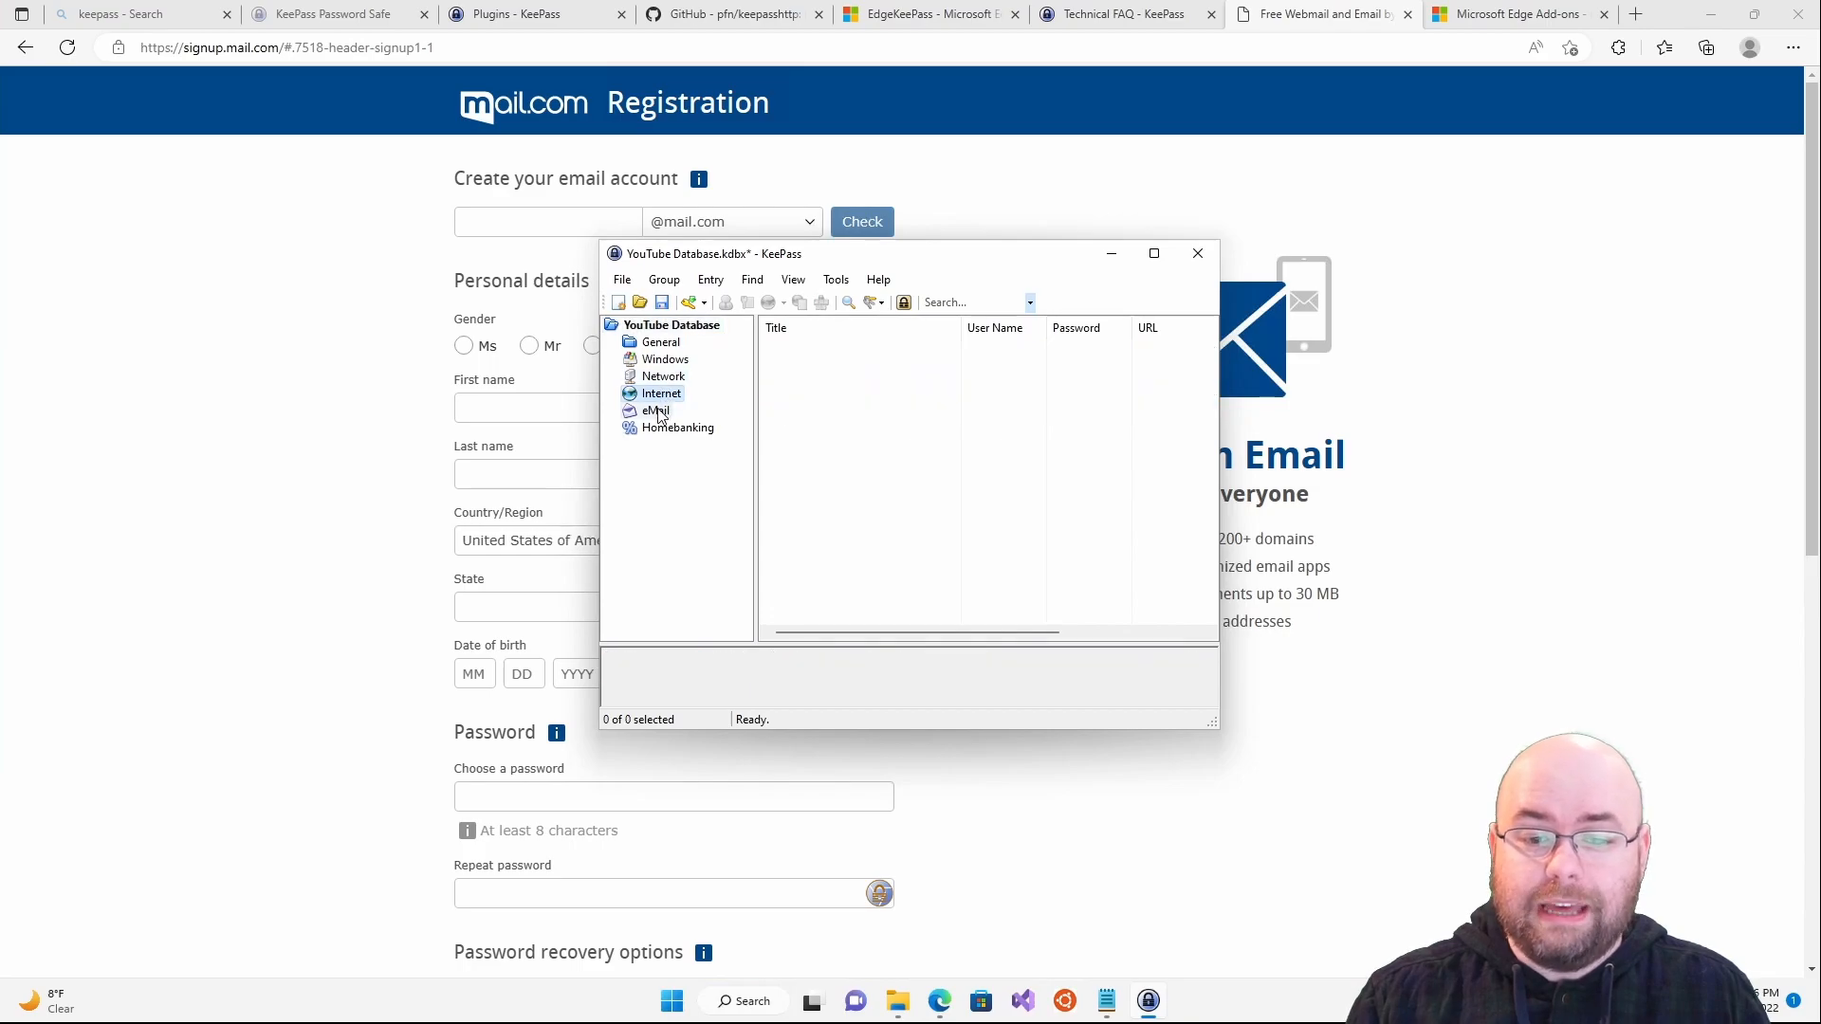
left_click(657, 411)
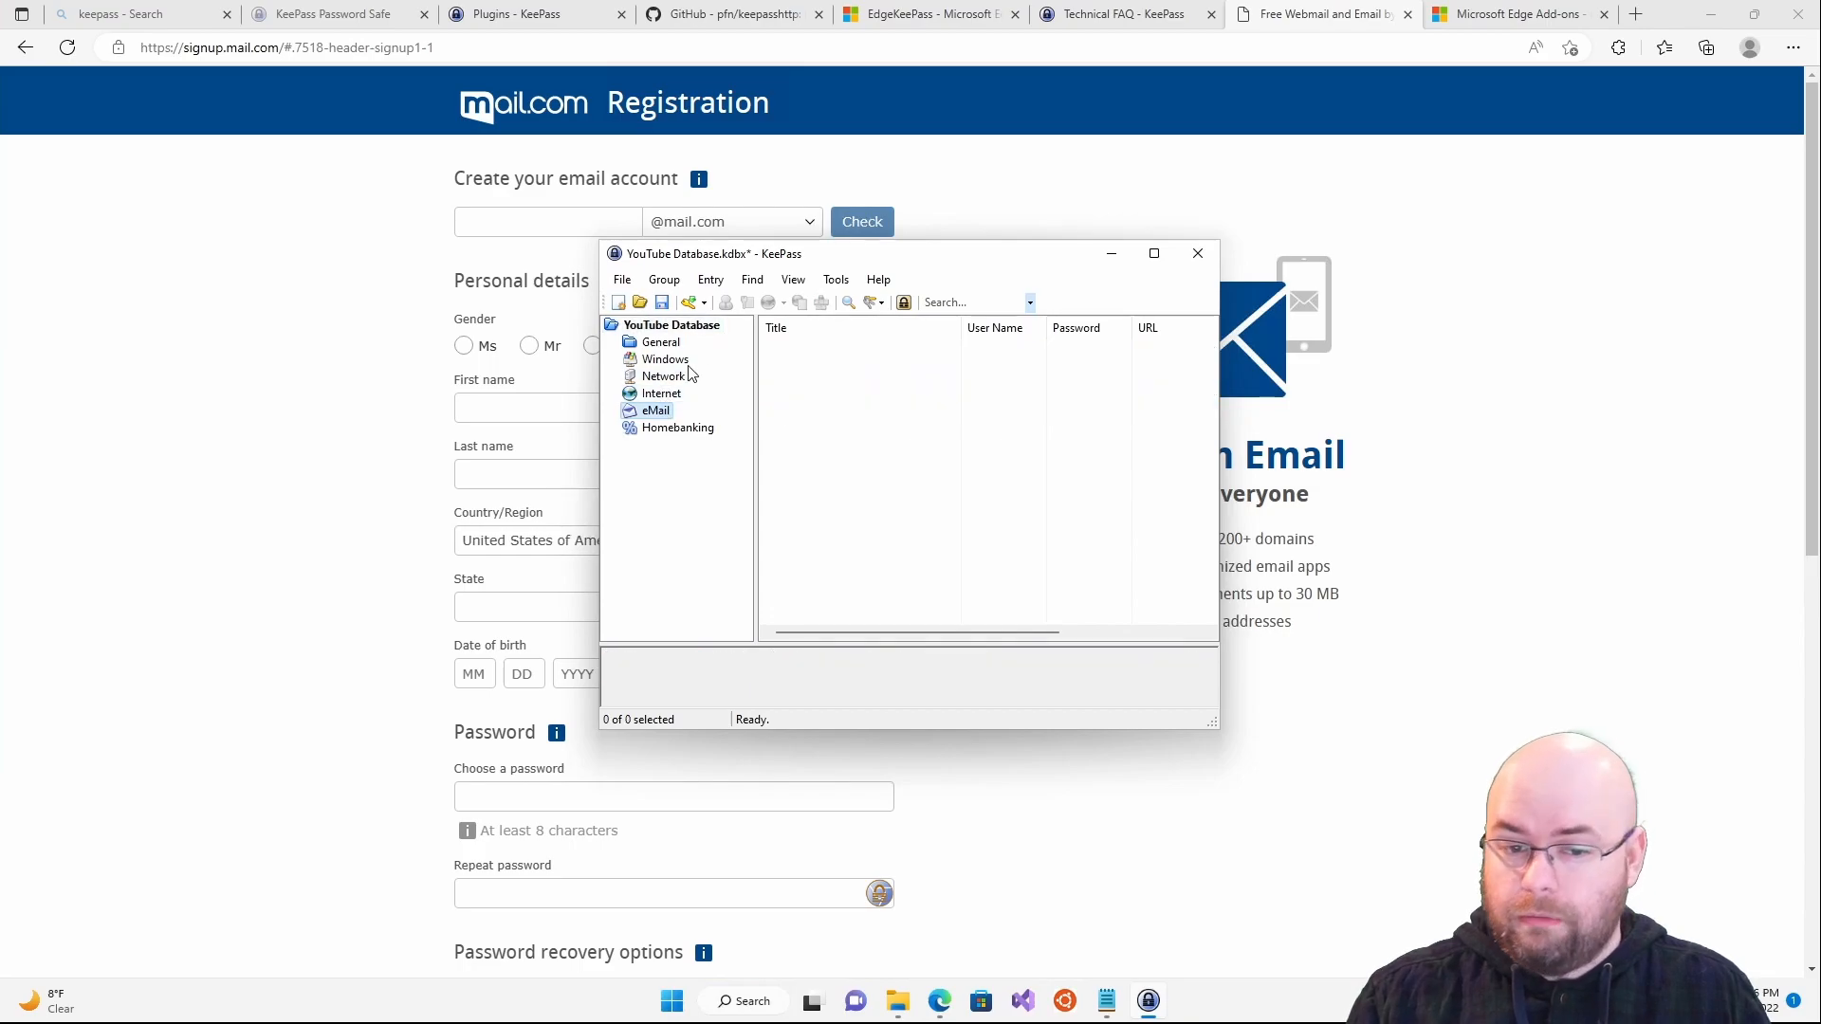
left_click(690, 303)
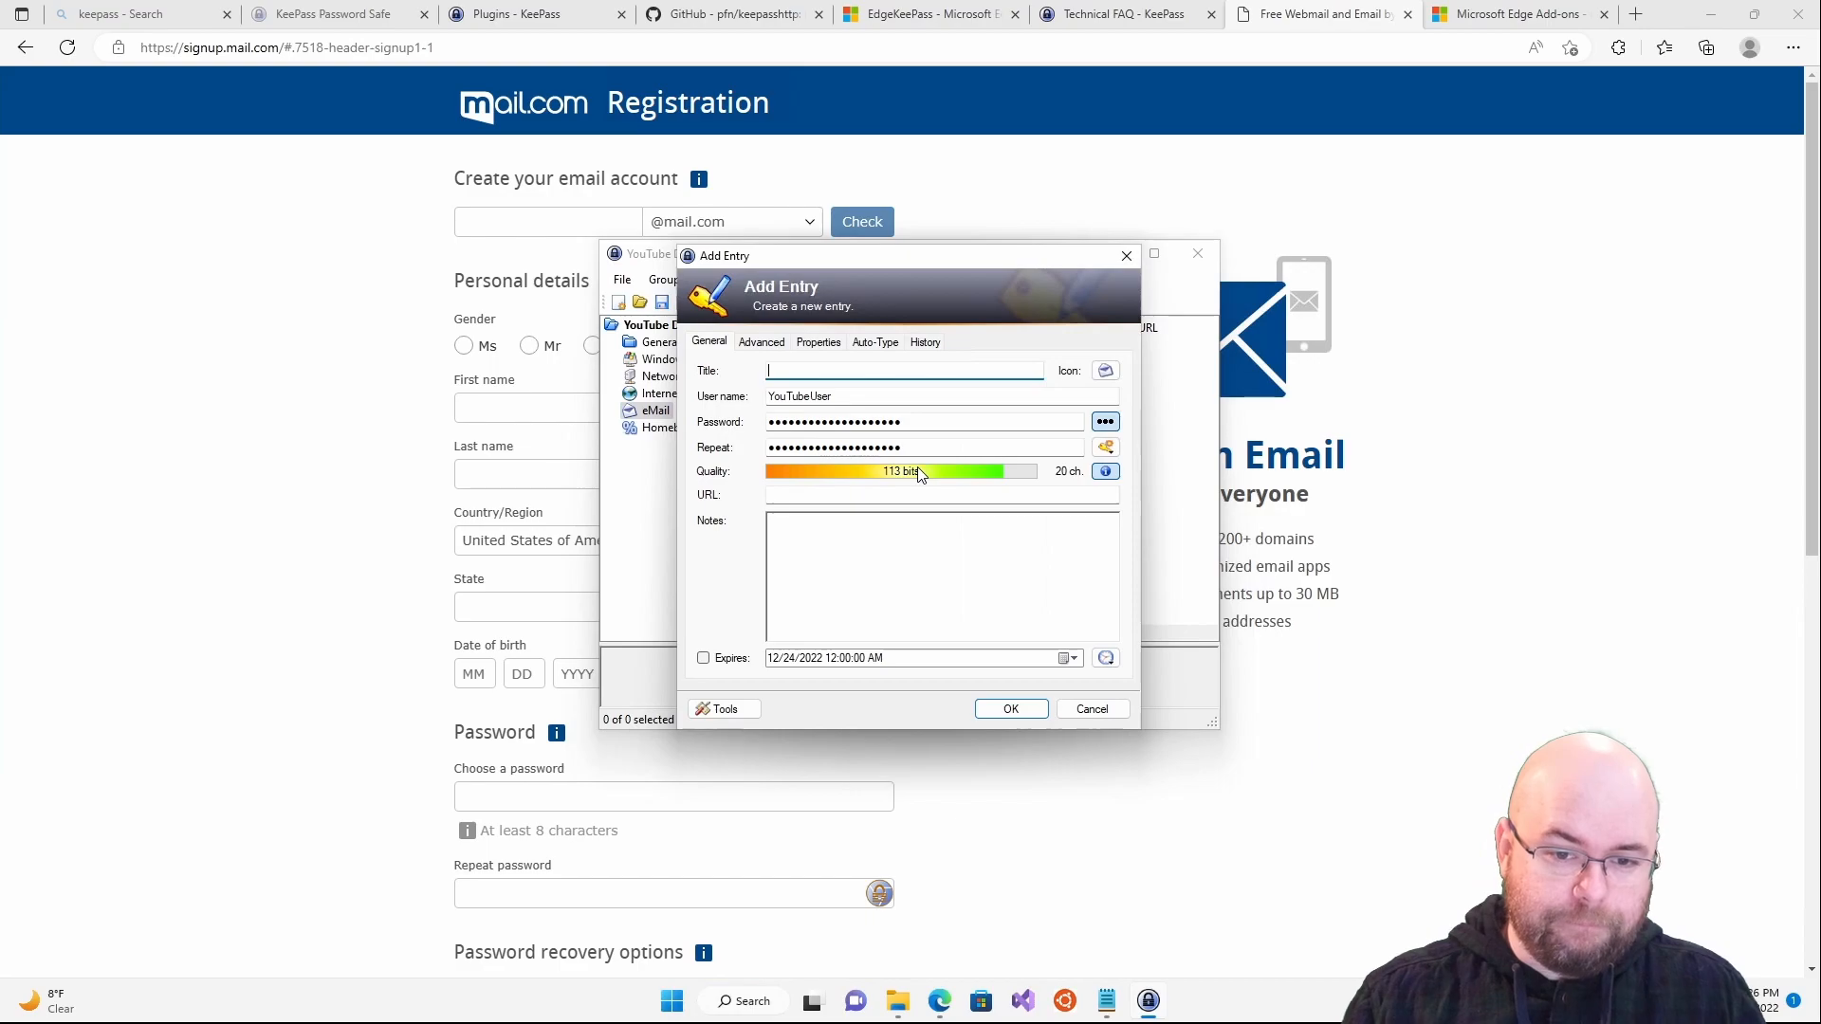
type("Mail.Com")
key("Tab")
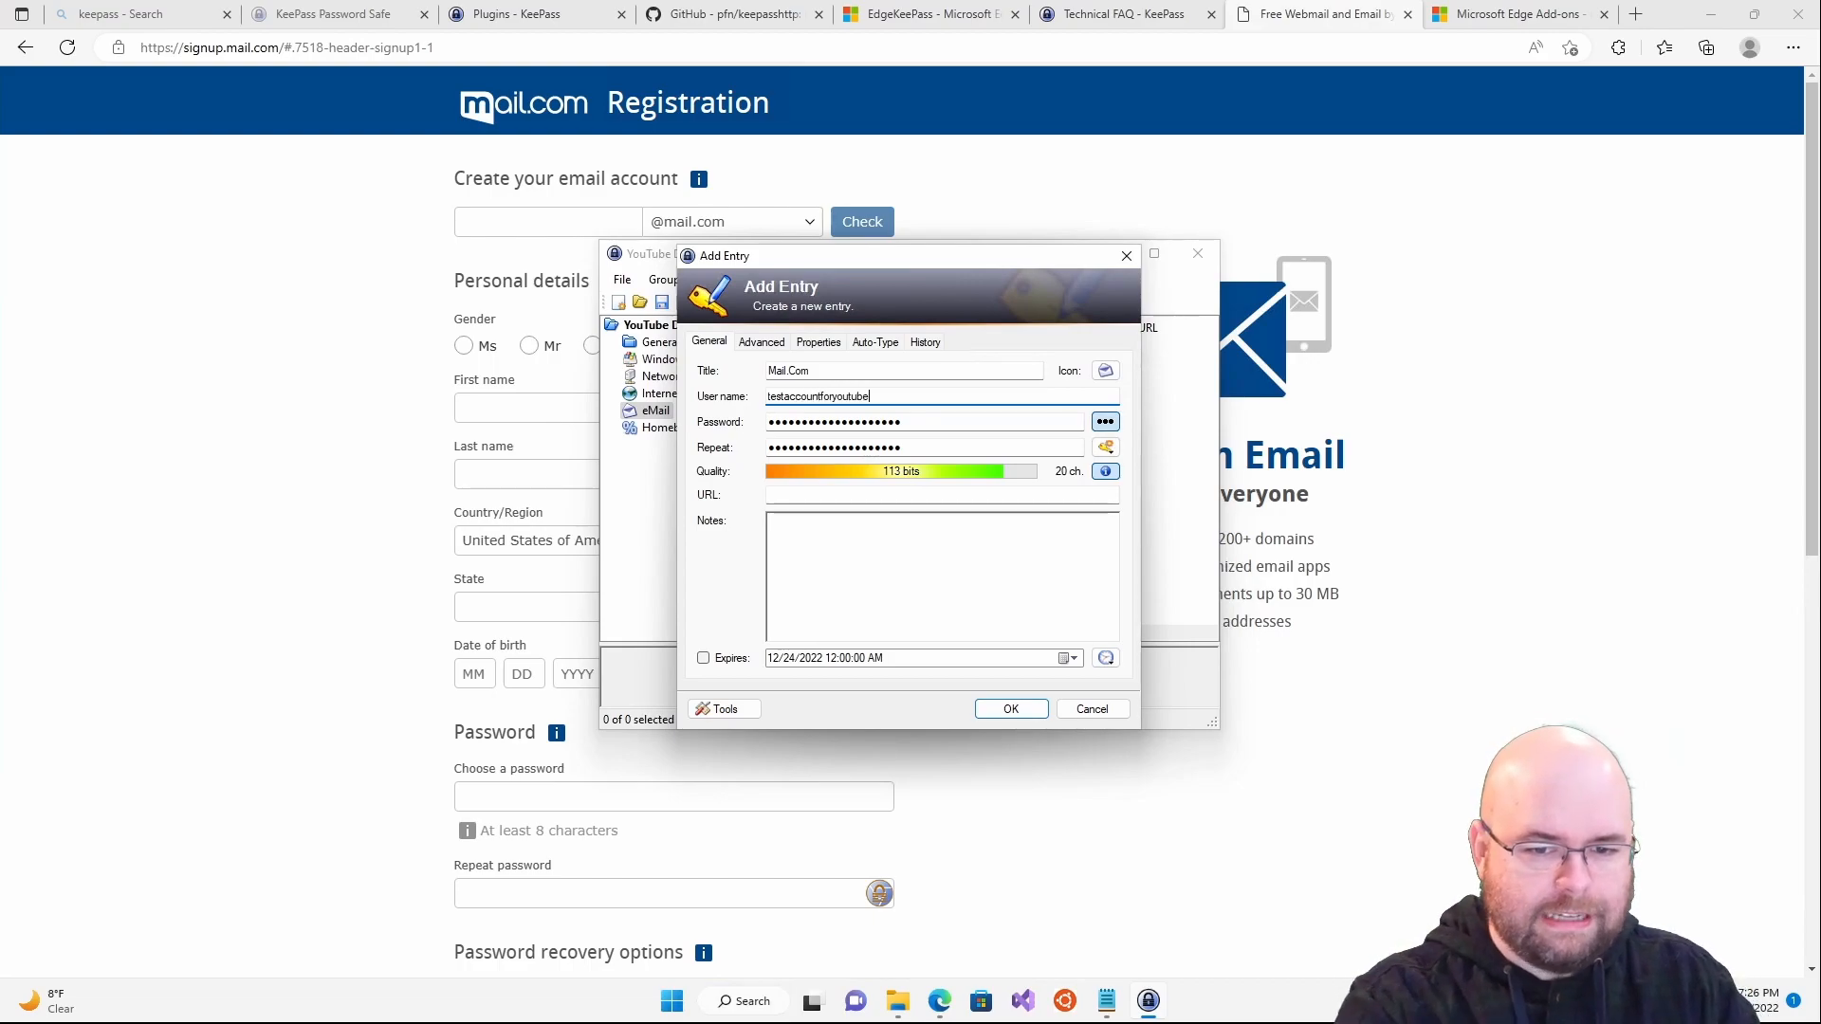
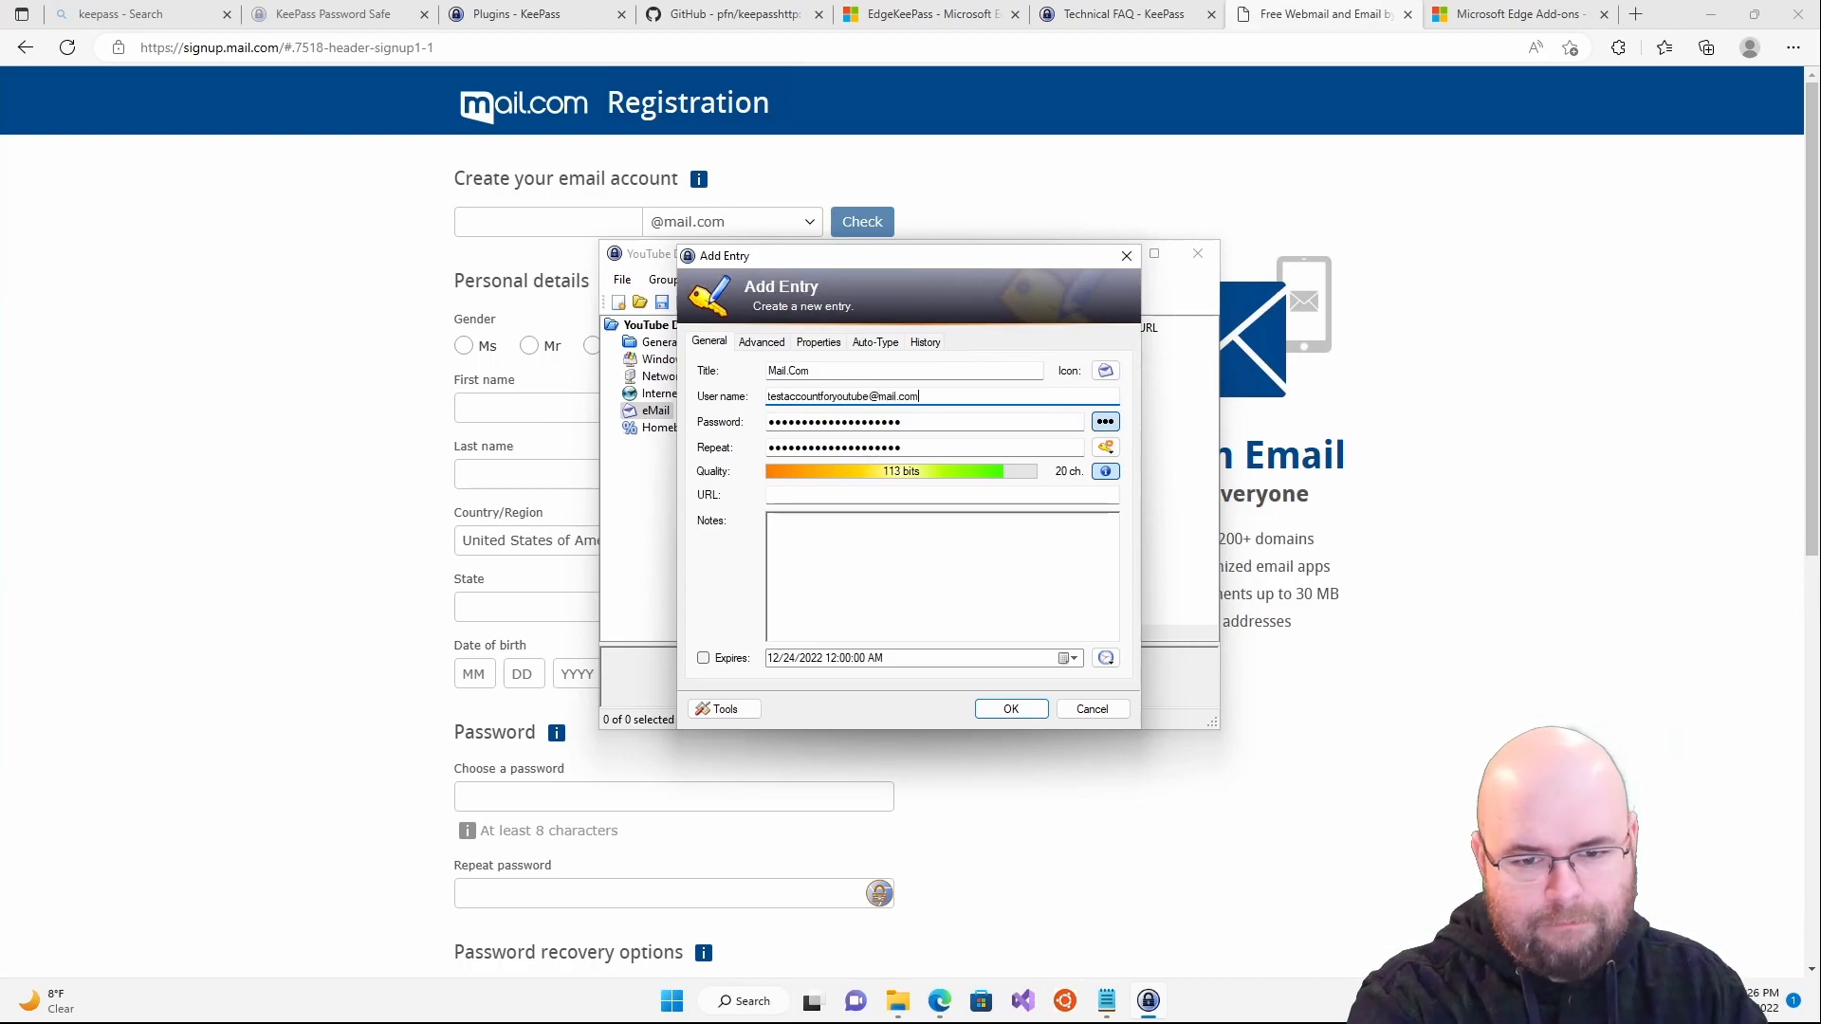
- Reveal and re-mask the entry's password, then bring up the password generation options
left_click(1105, 422)
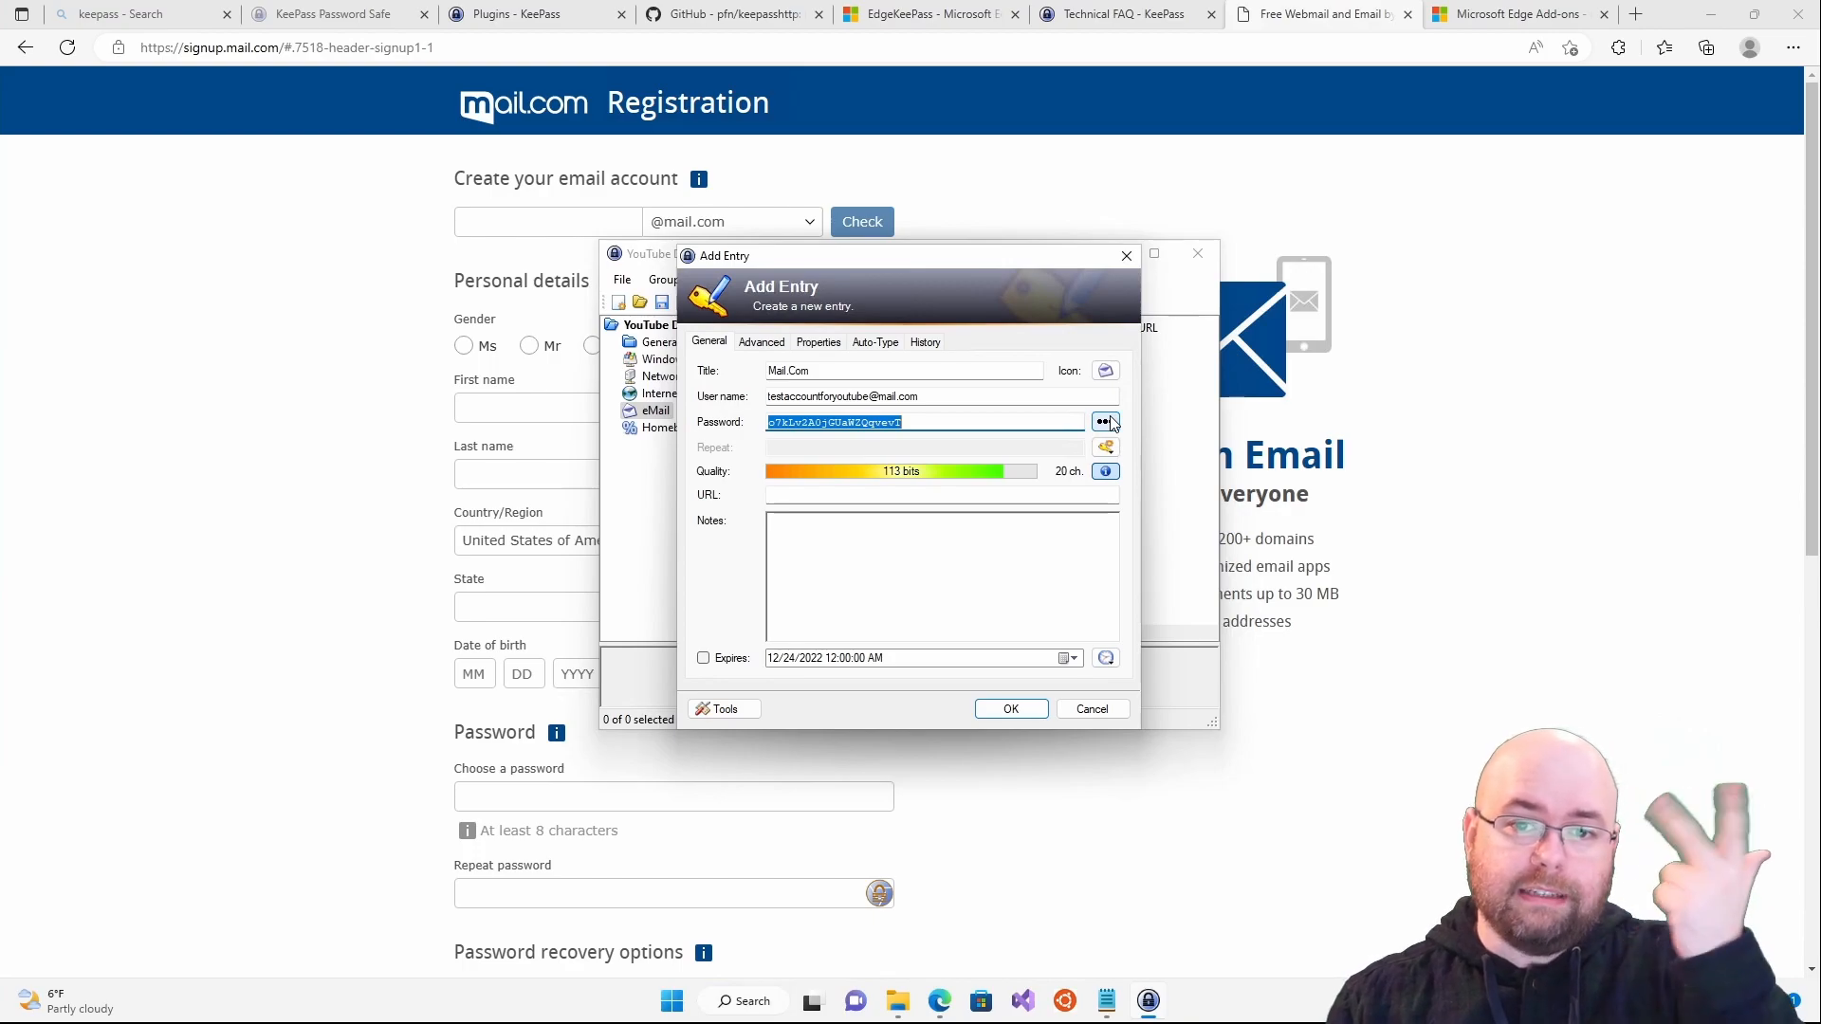
left_click(1108, 423)
left_click(1110, 445)
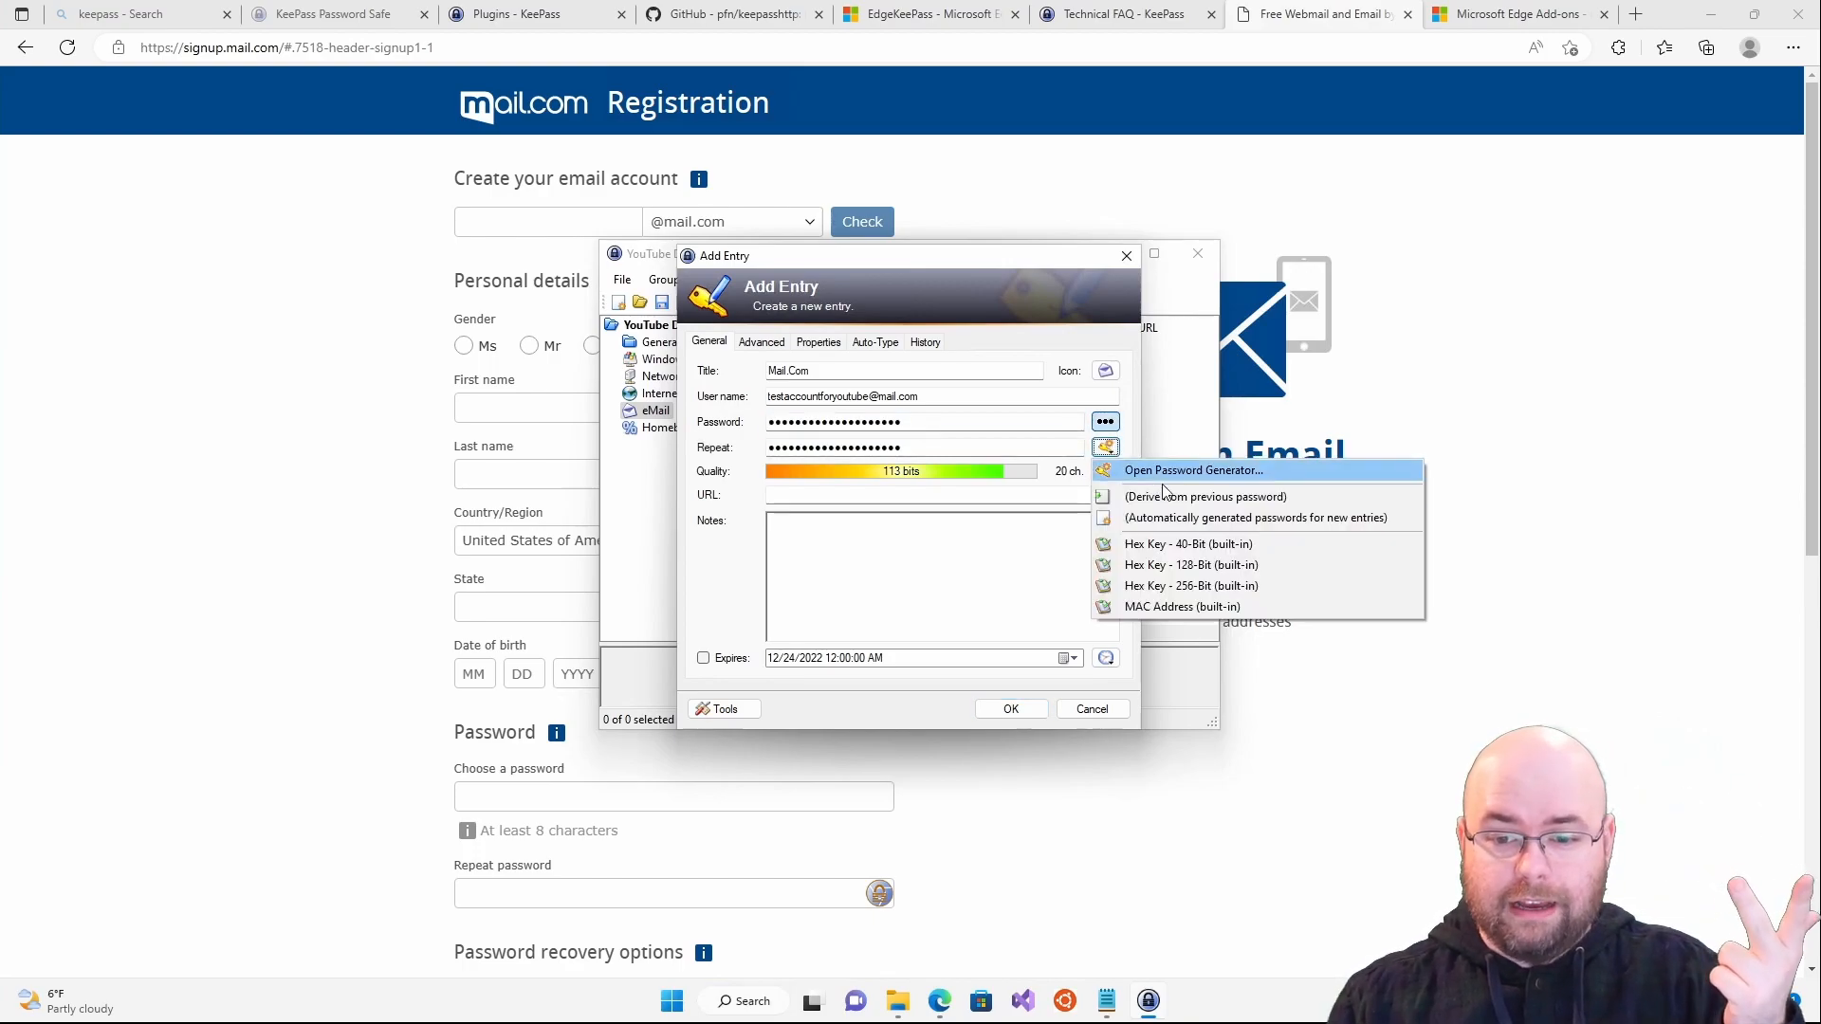
- Generate a 20-character password including special characters and accept it for the entry
left_click(1186, 471)
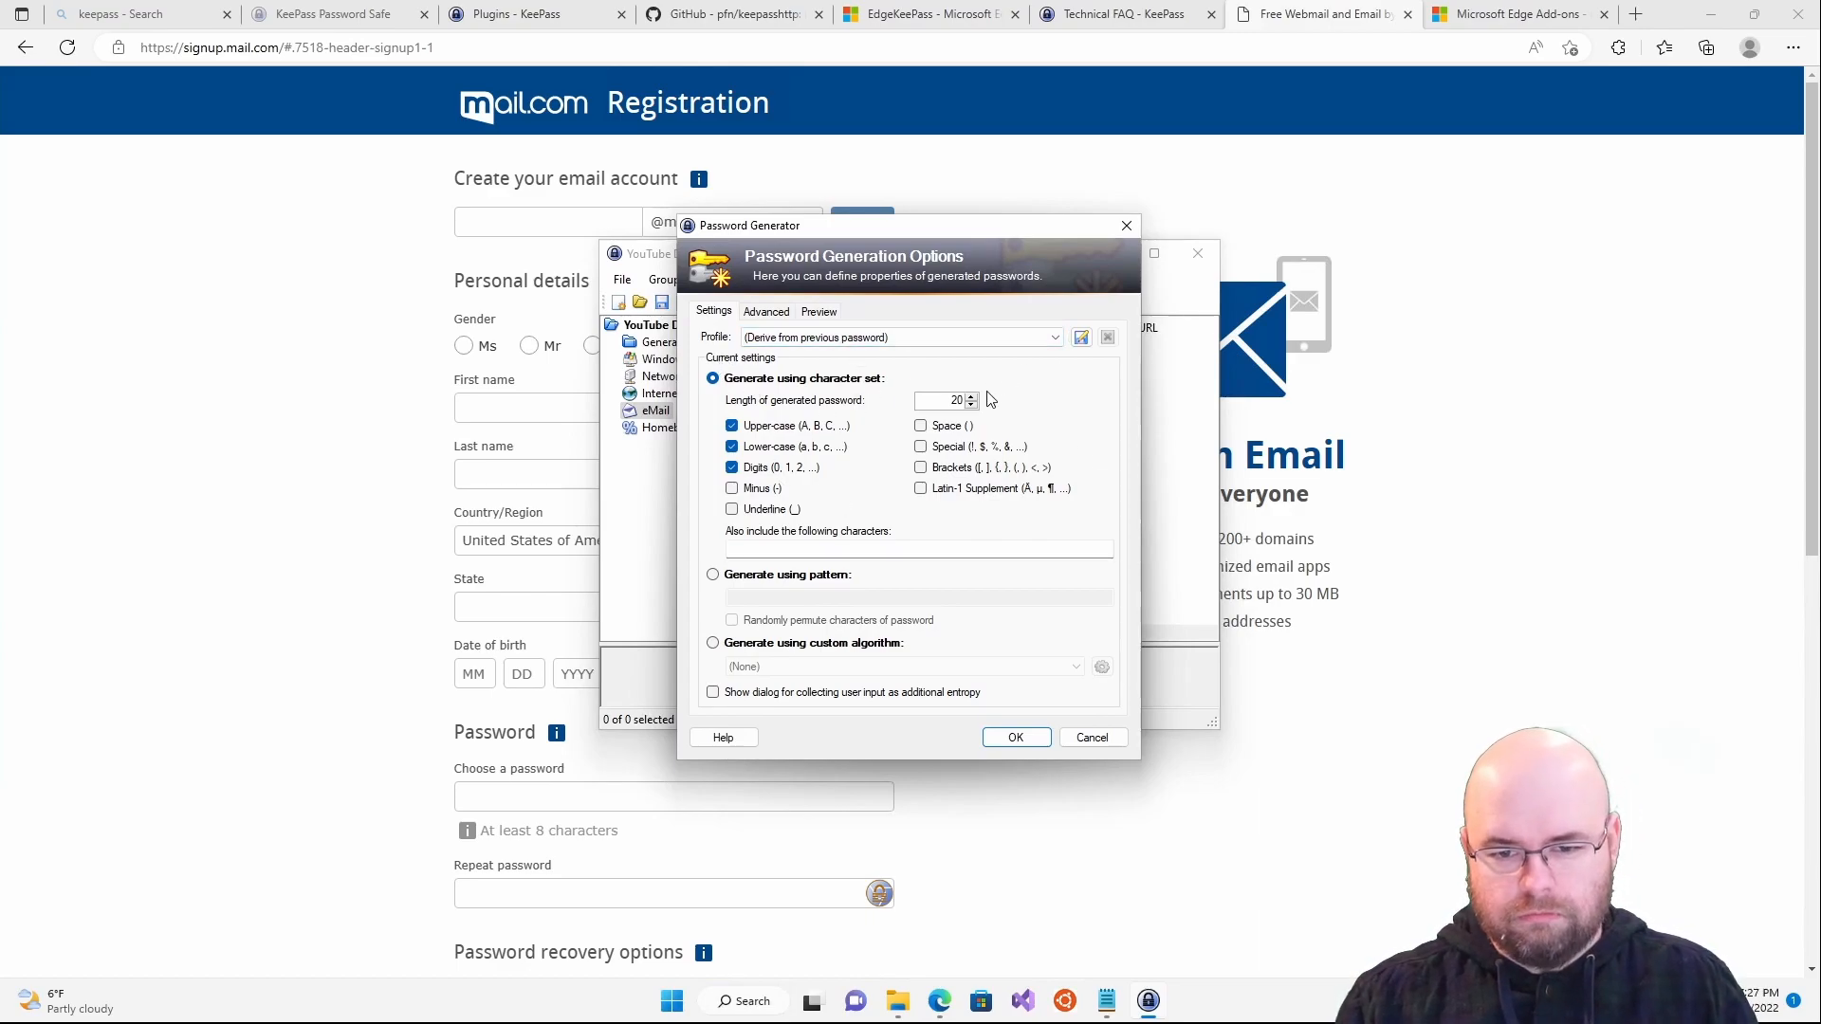
left_click(977, 447)
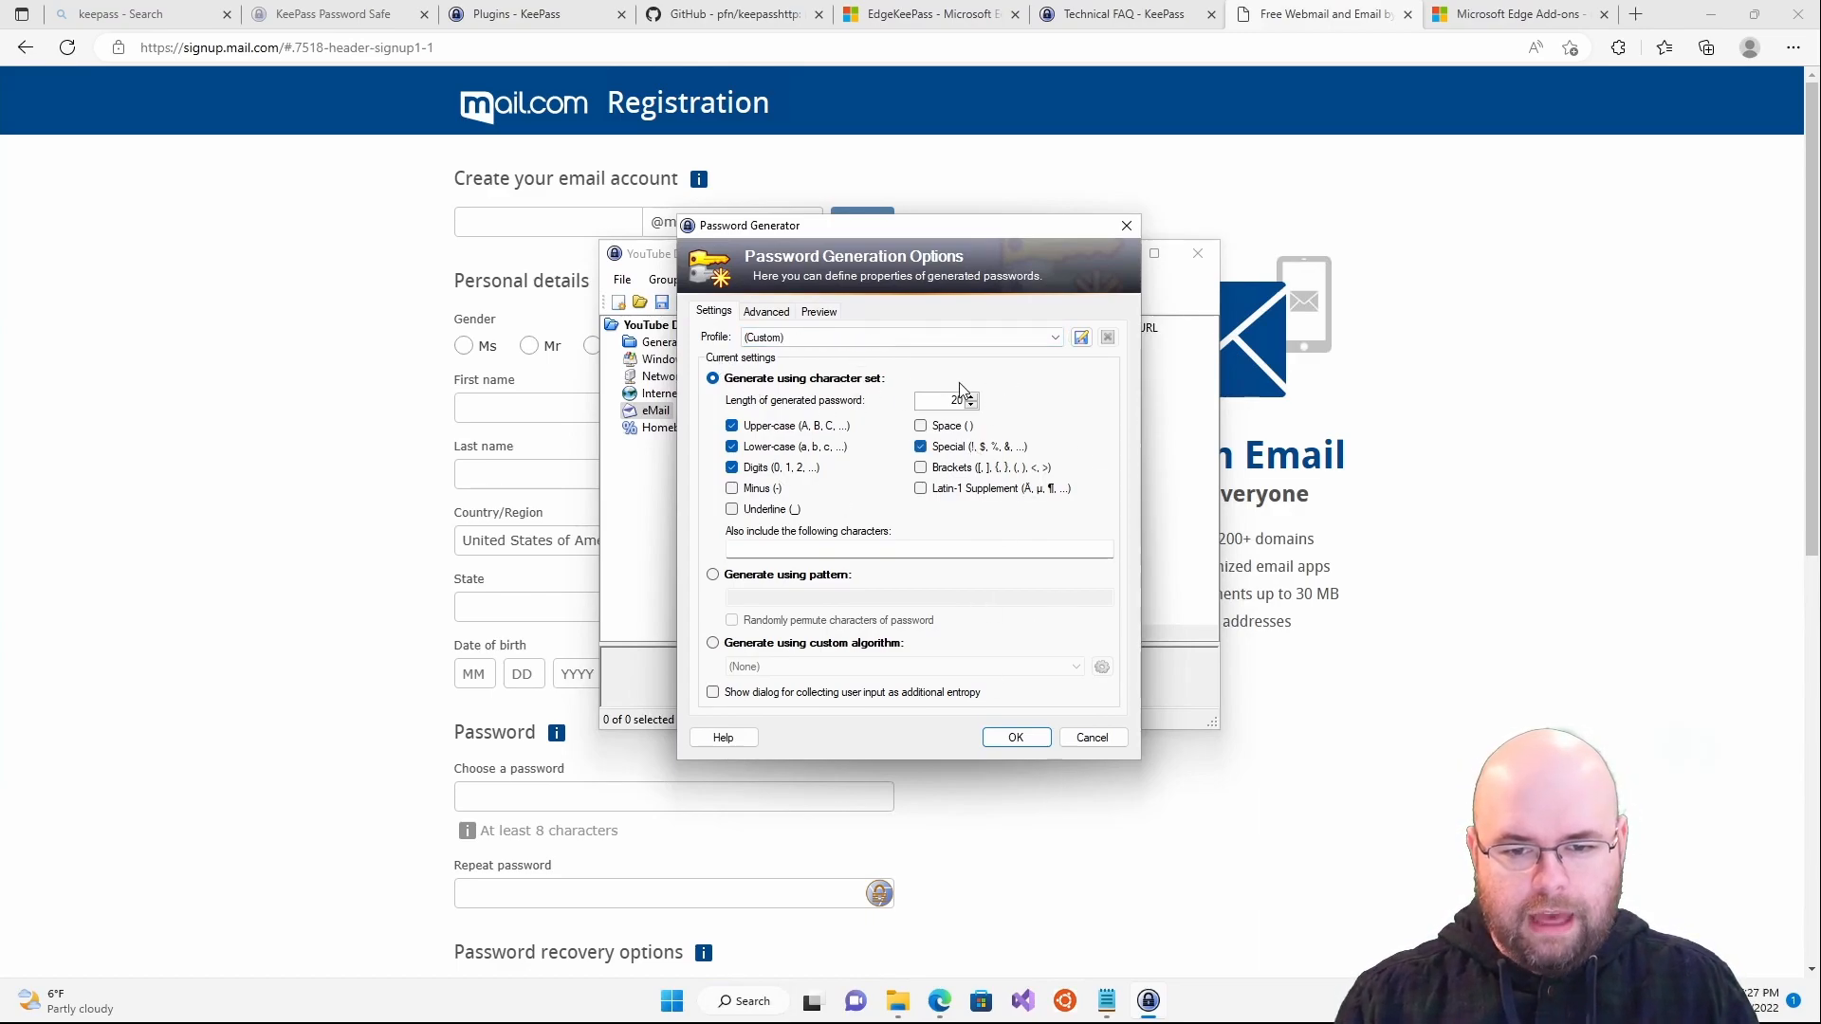
left_click(1015, 736)
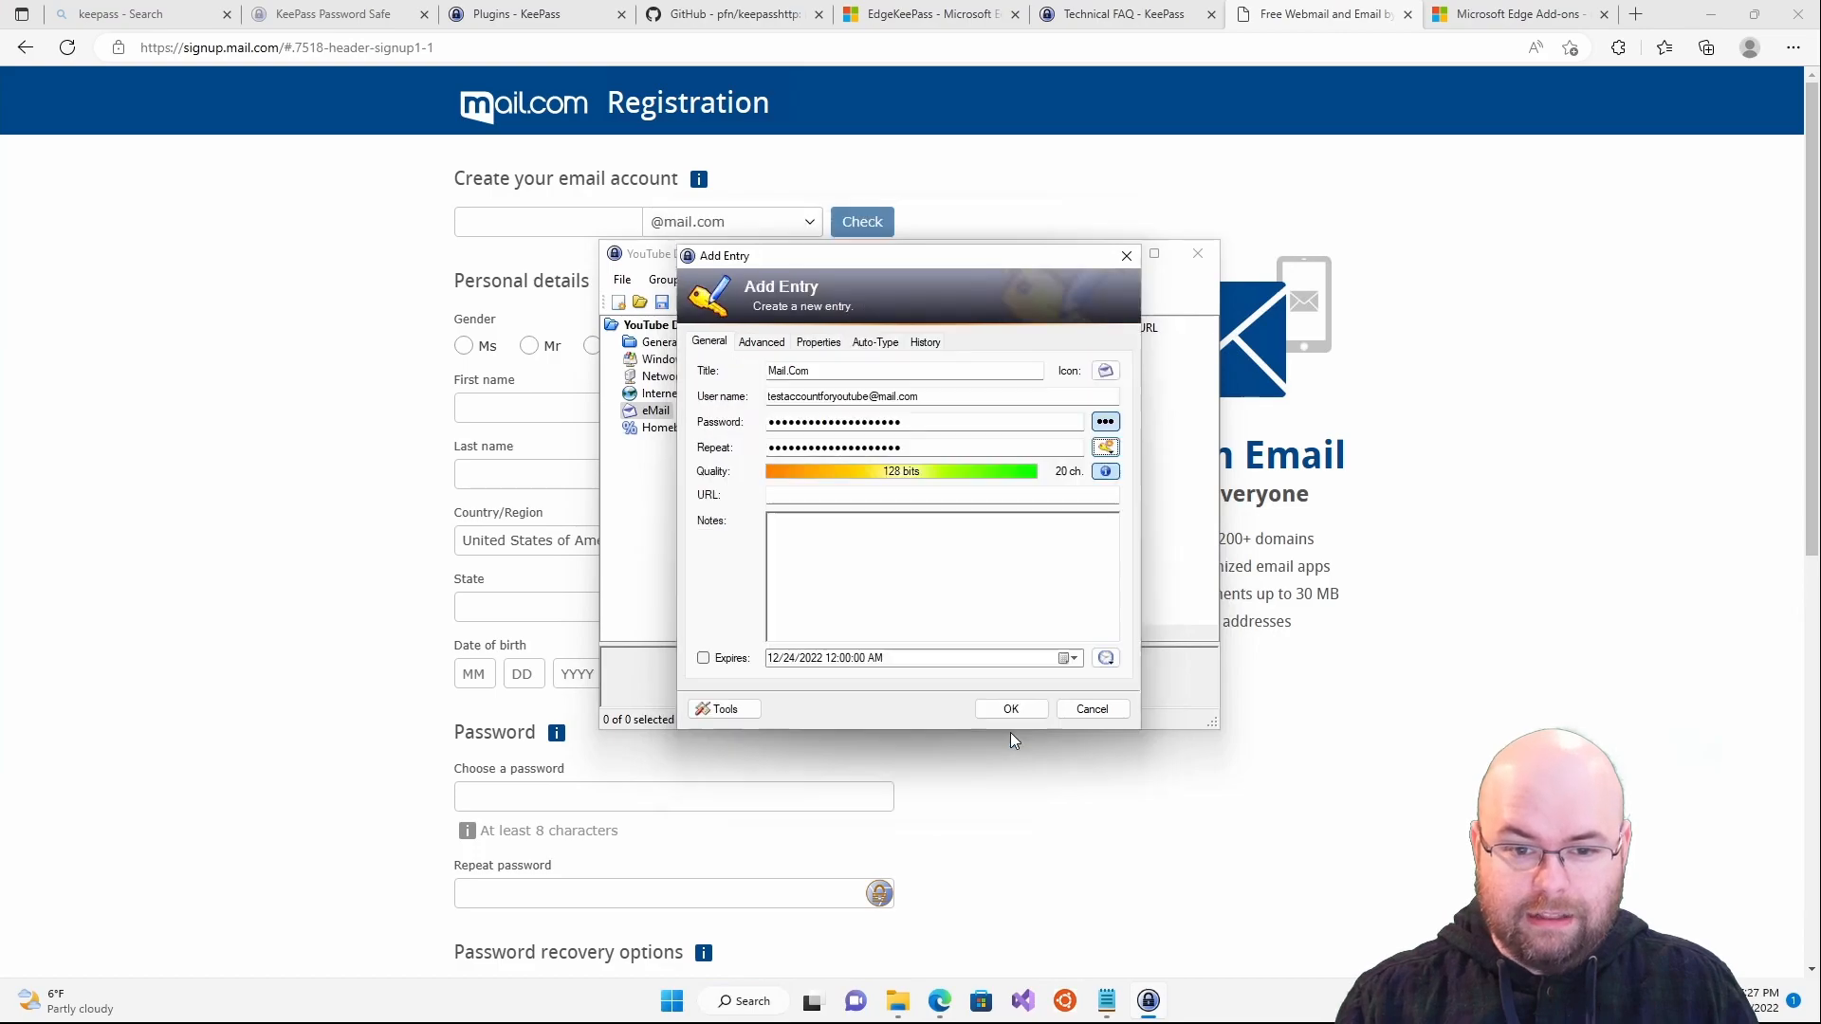
left_click(1105, 422)
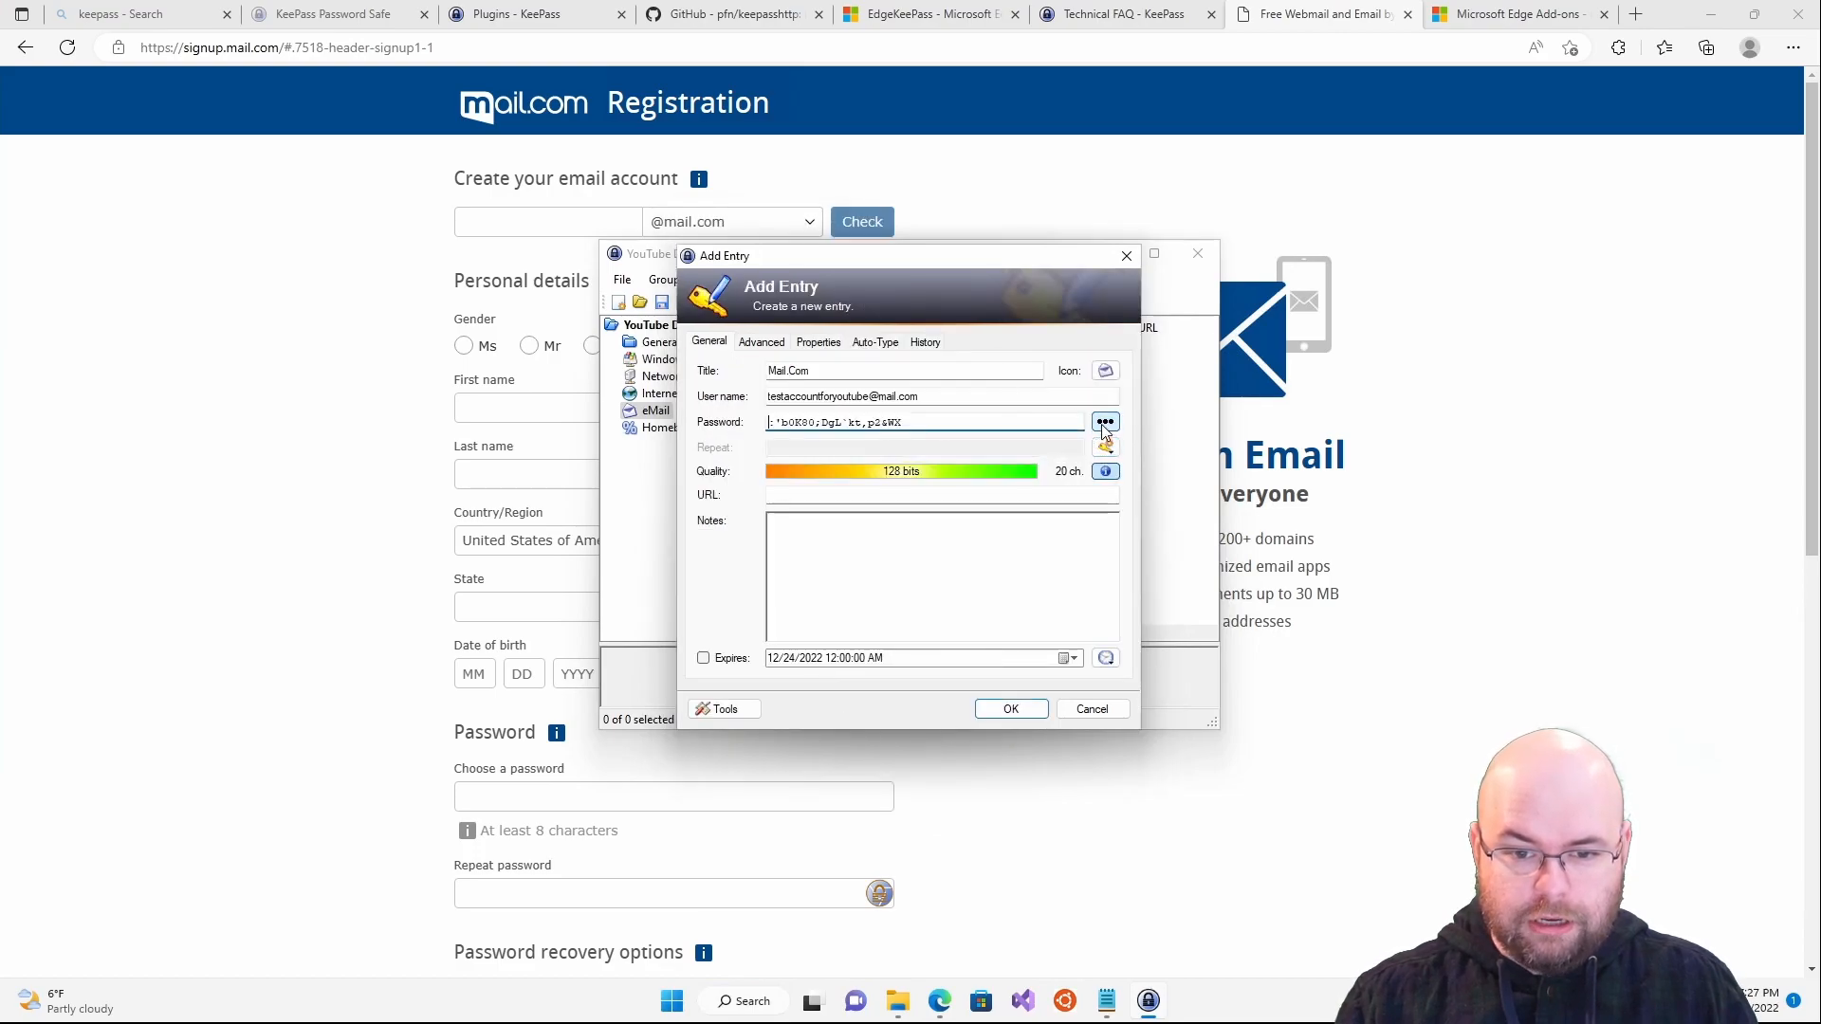
left_click(1105, 422)
- Copy signup.mail.com from Edge into the entry's URL field and save the Mail.Com entry
left_click(994, 492)
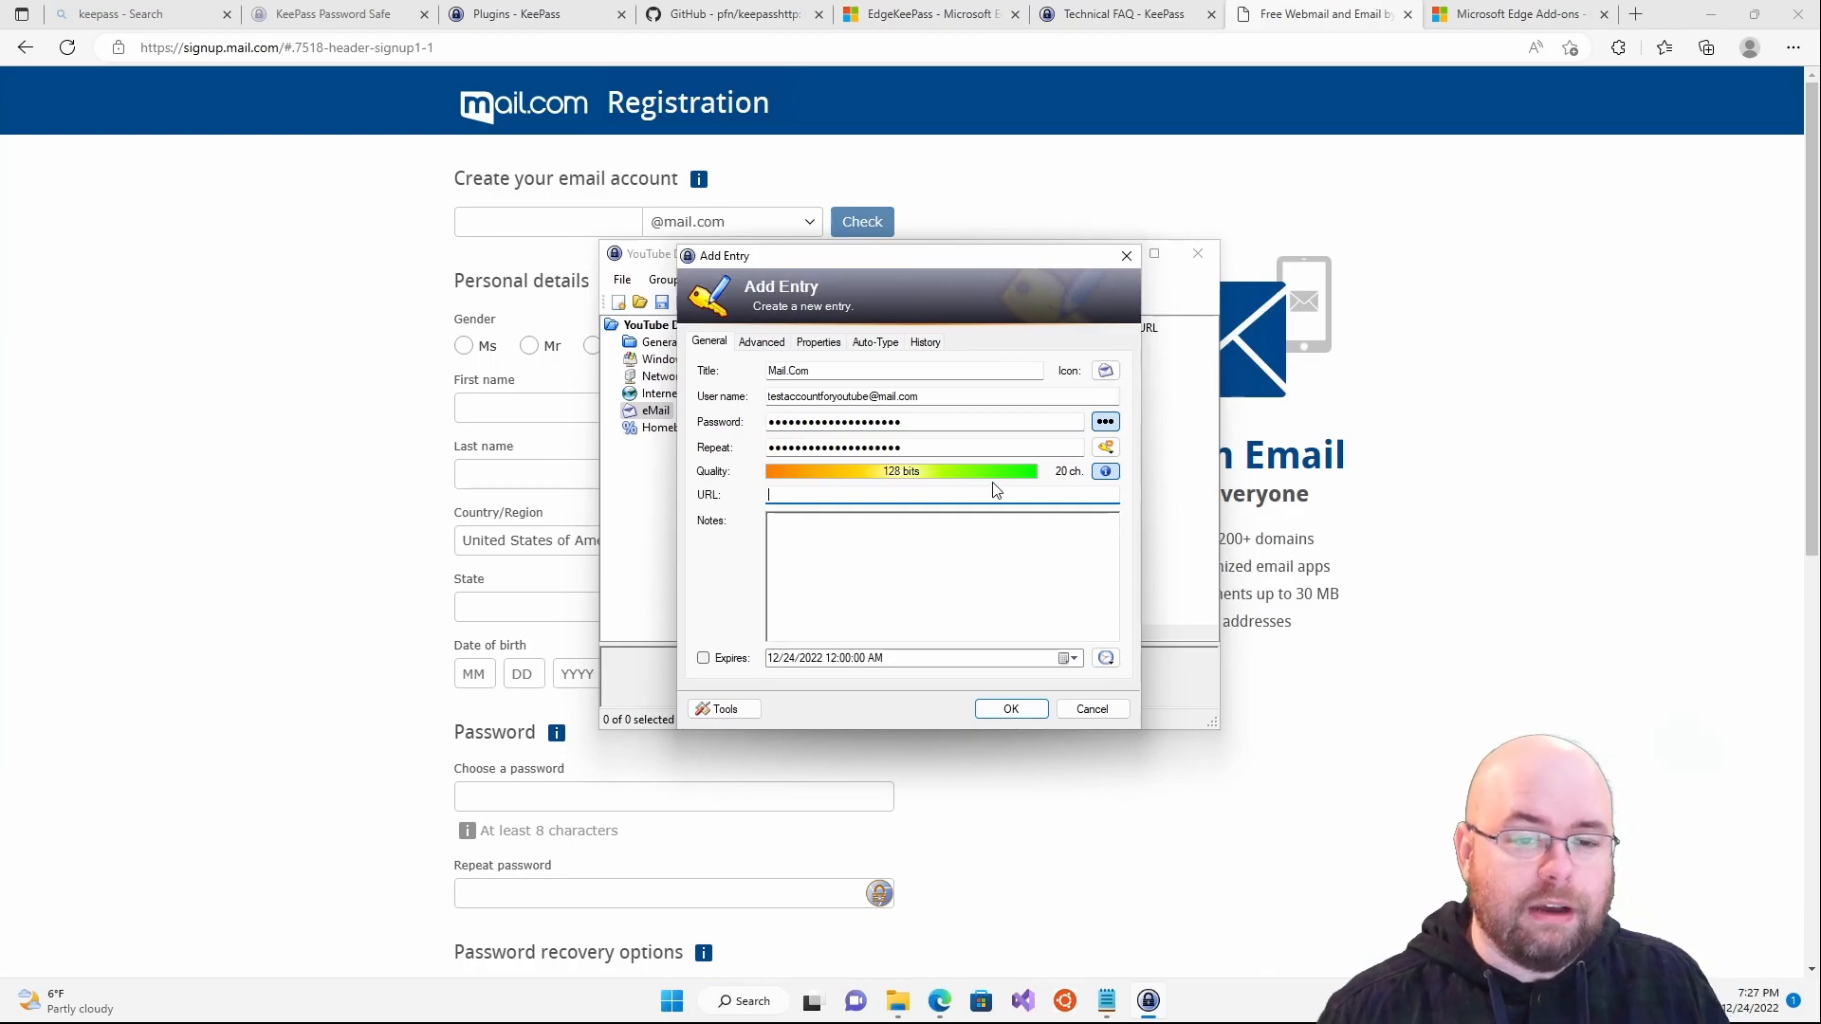
left_click_drag(185, 50, 279, 49)
key("ctrl+c")
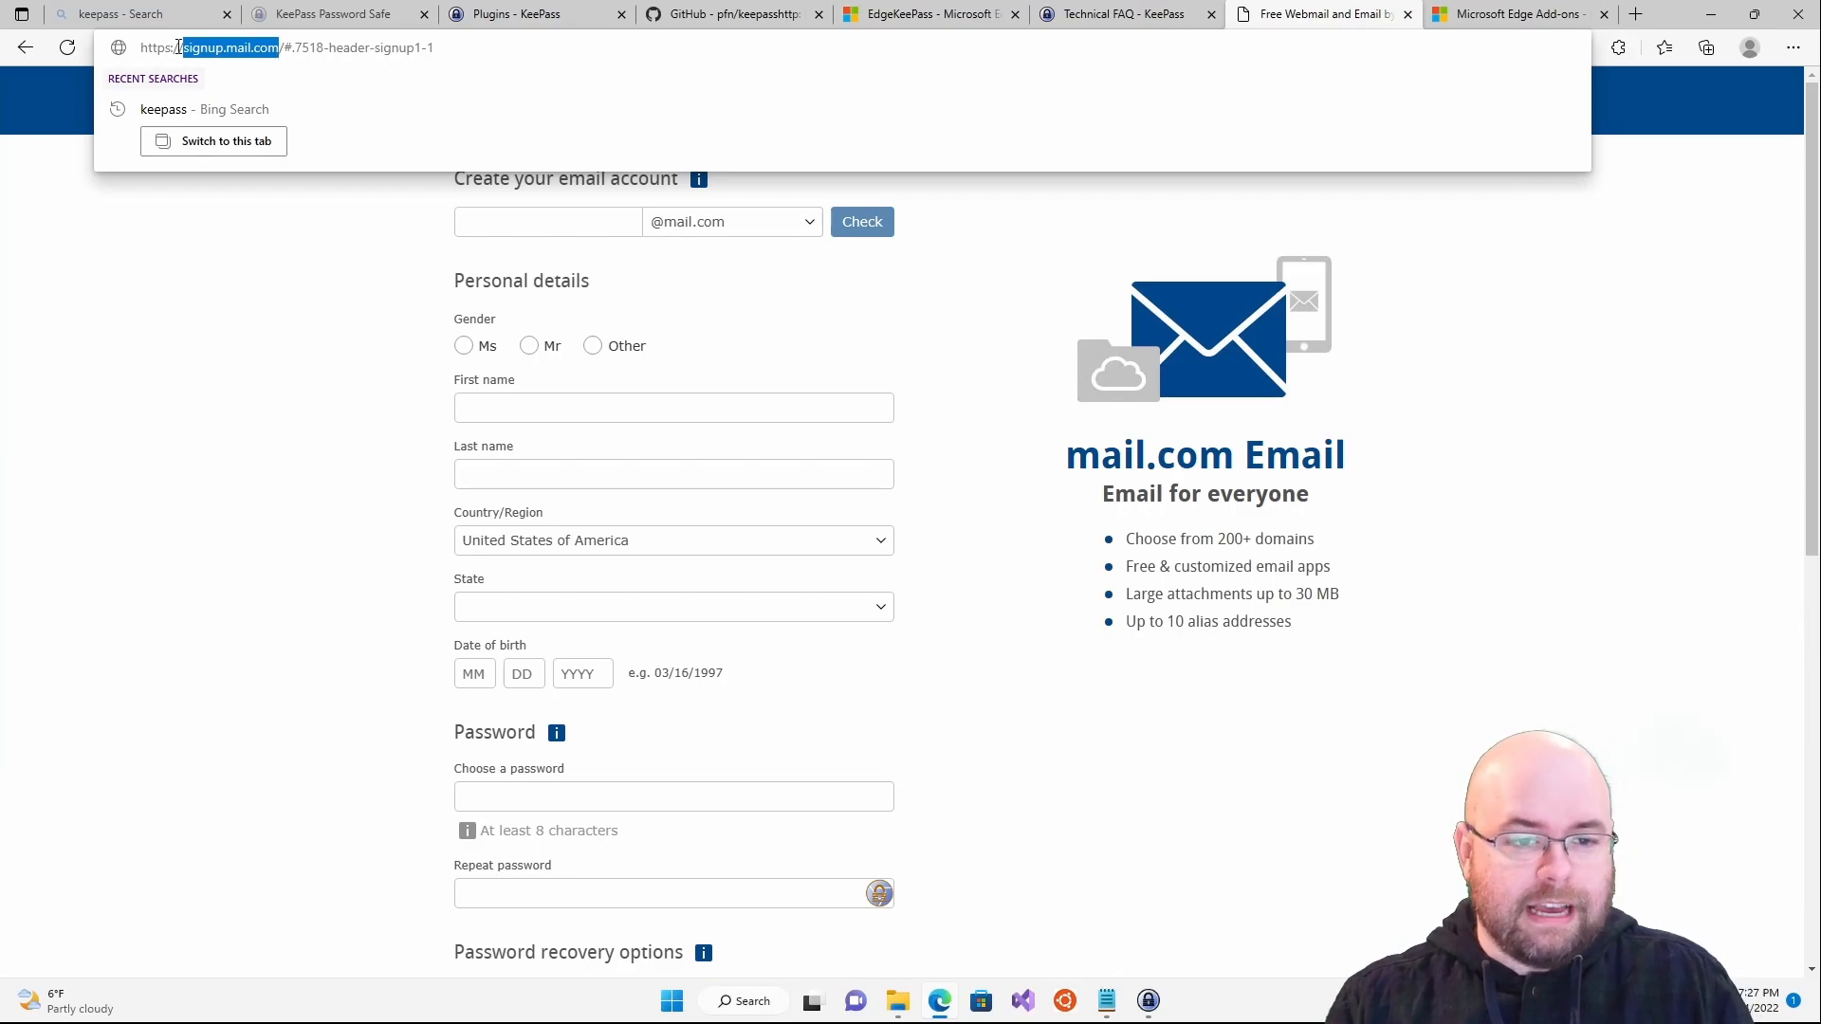
left_click(279, 254)
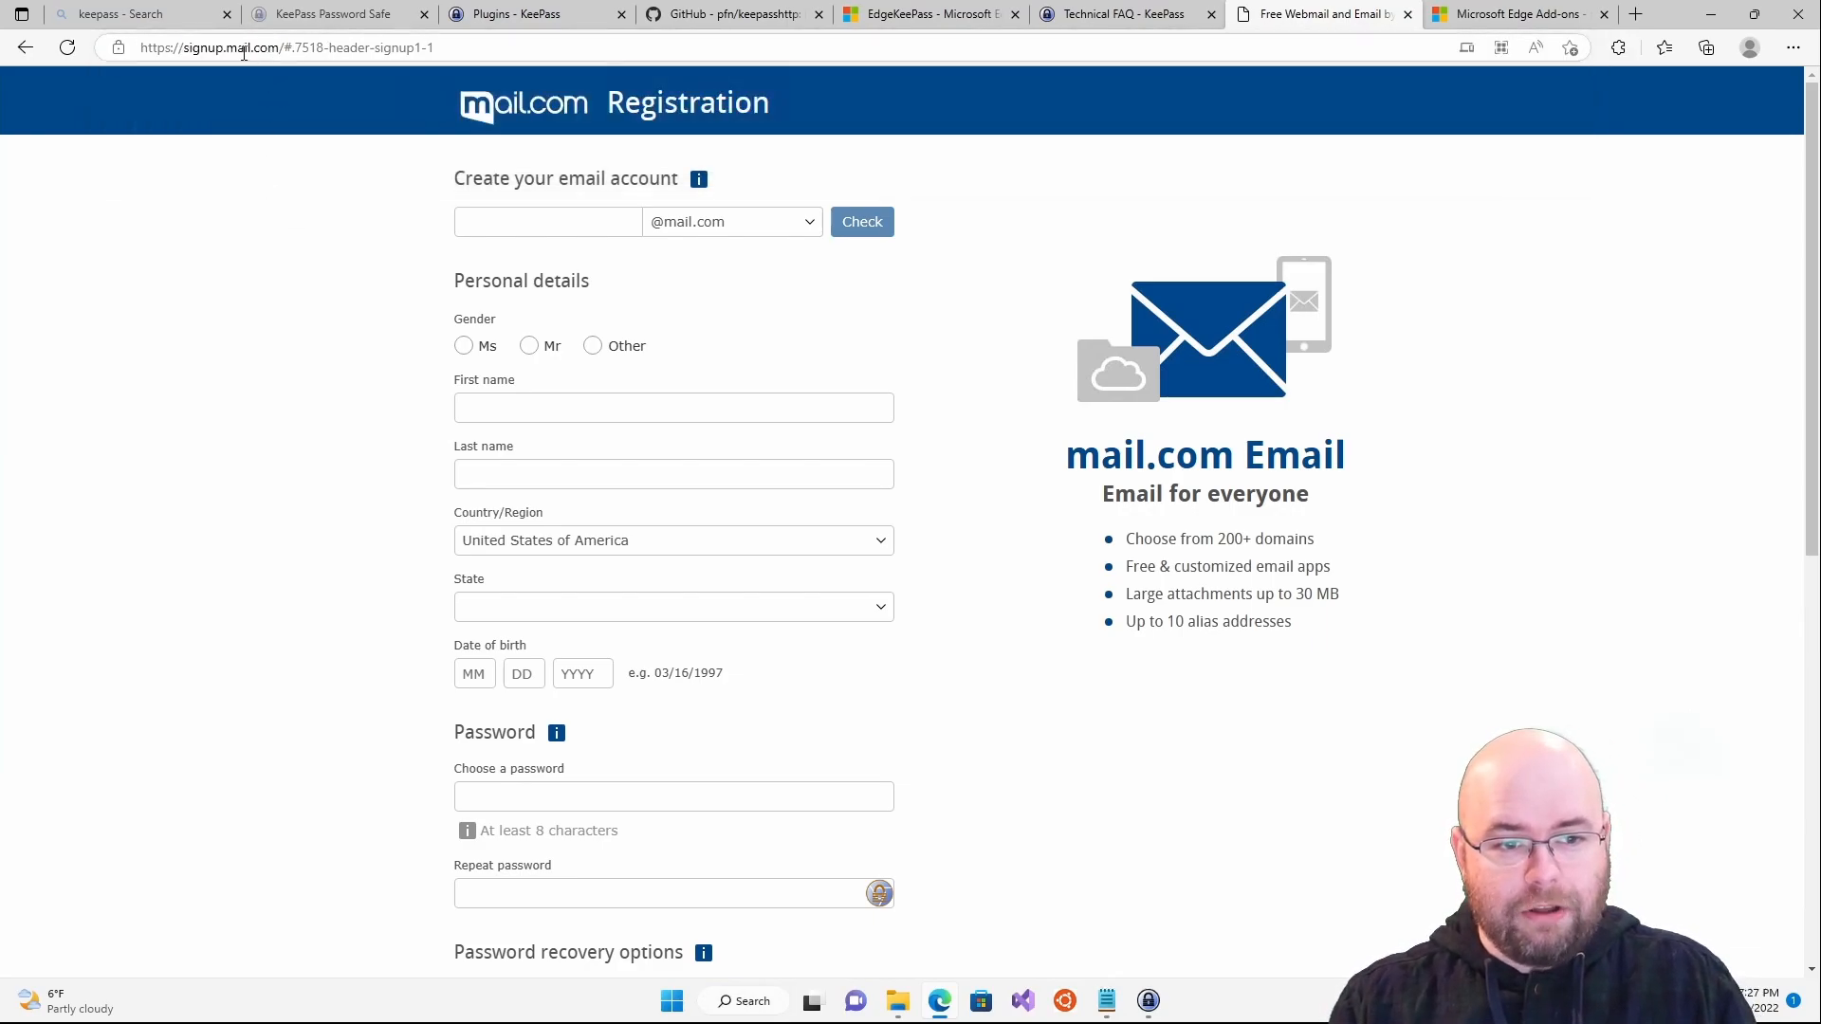
key("alt+Tab")
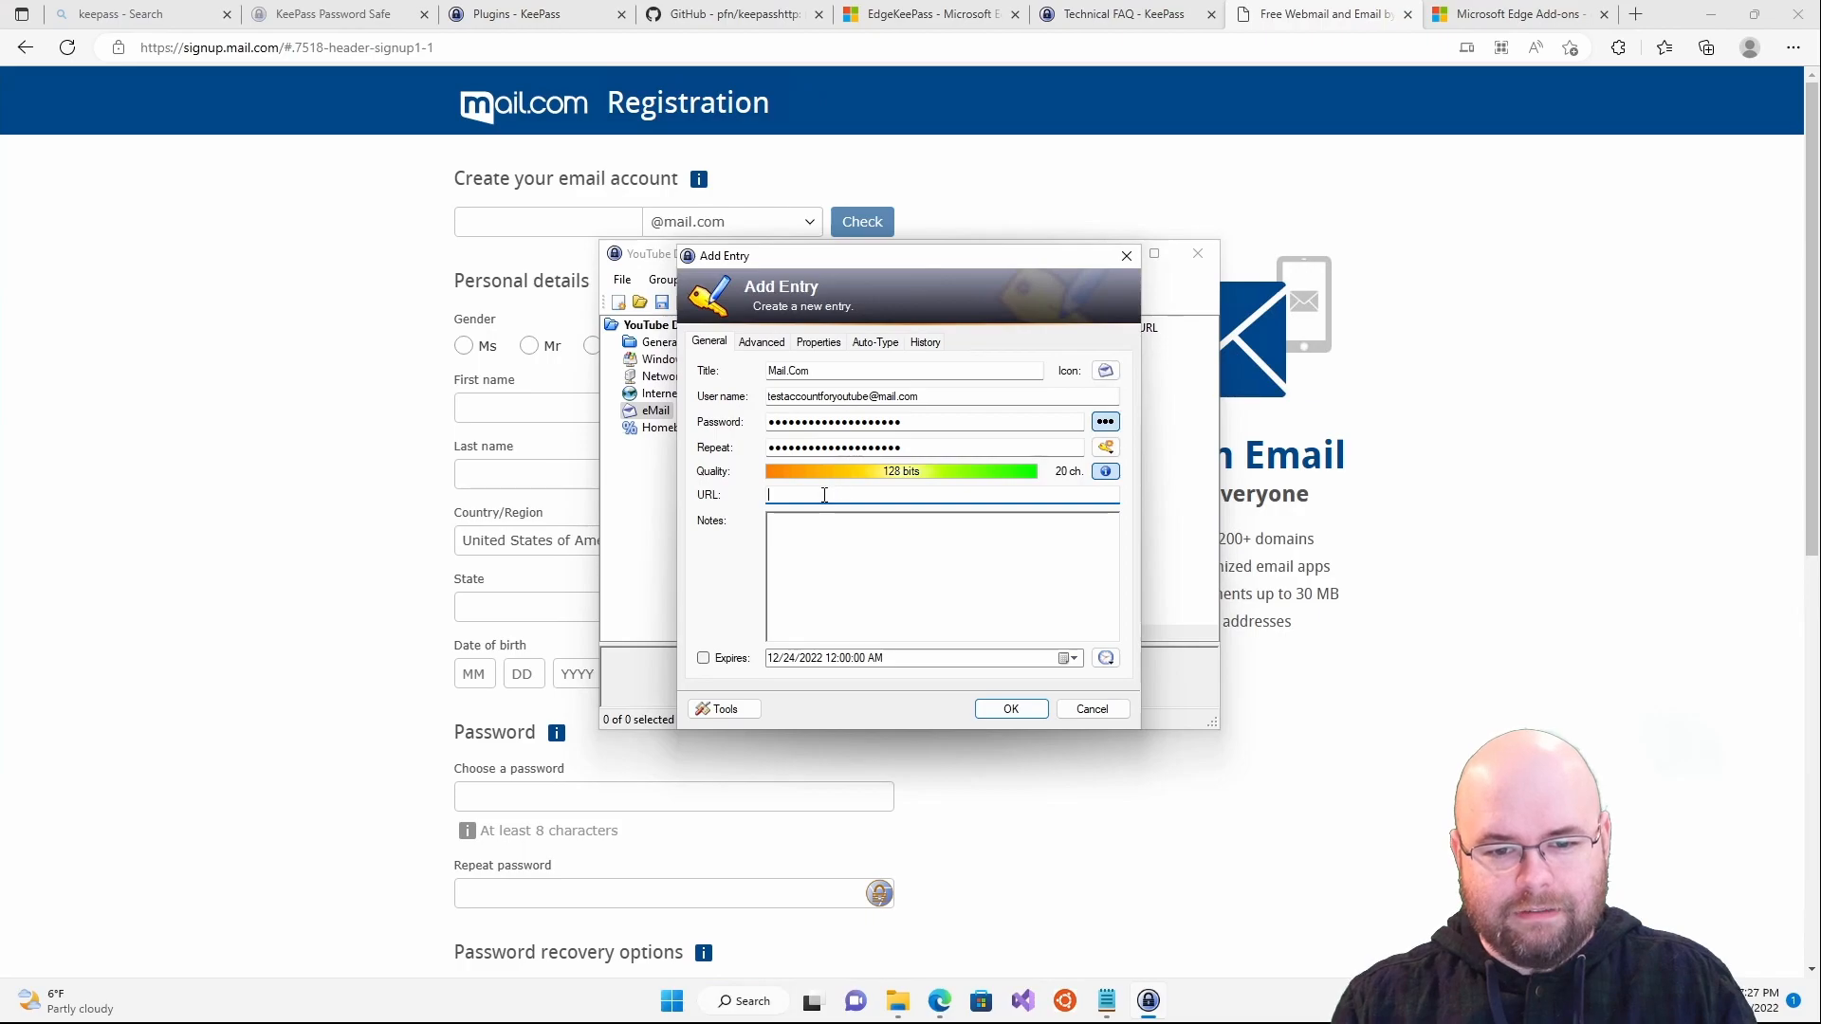
key("ctrl+v")
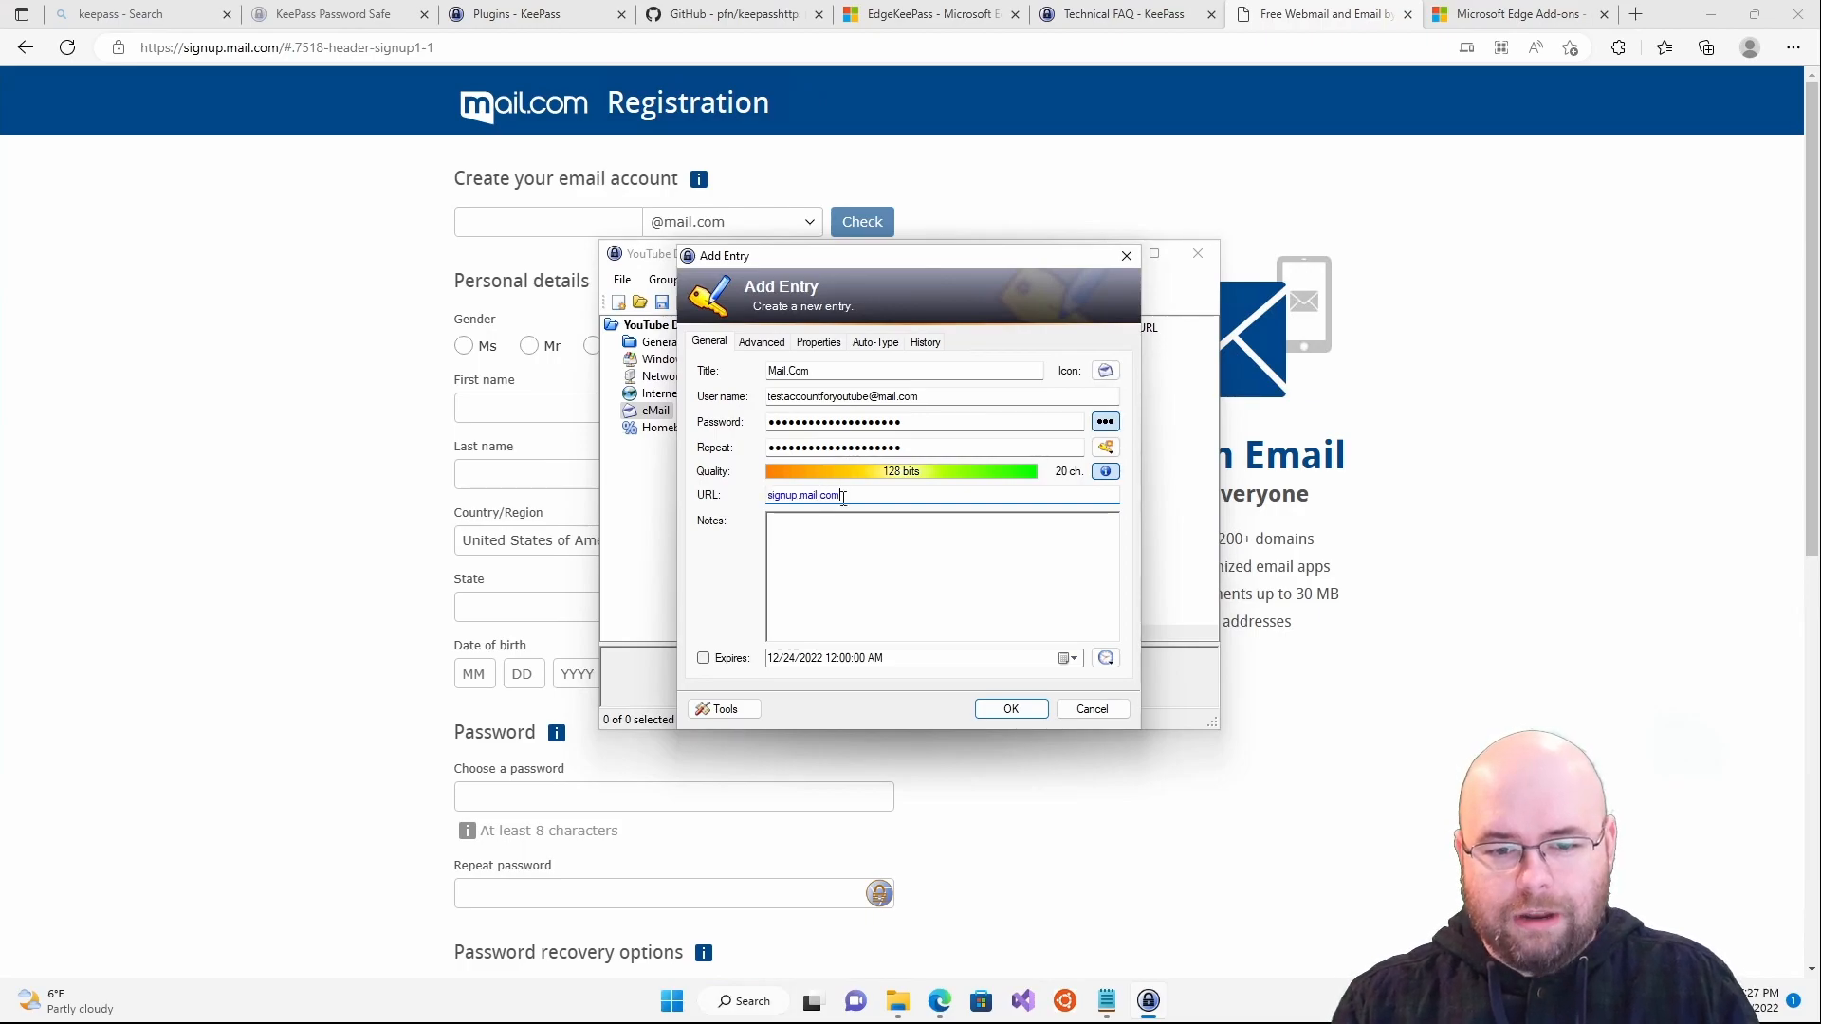
left_click(1019, 721)
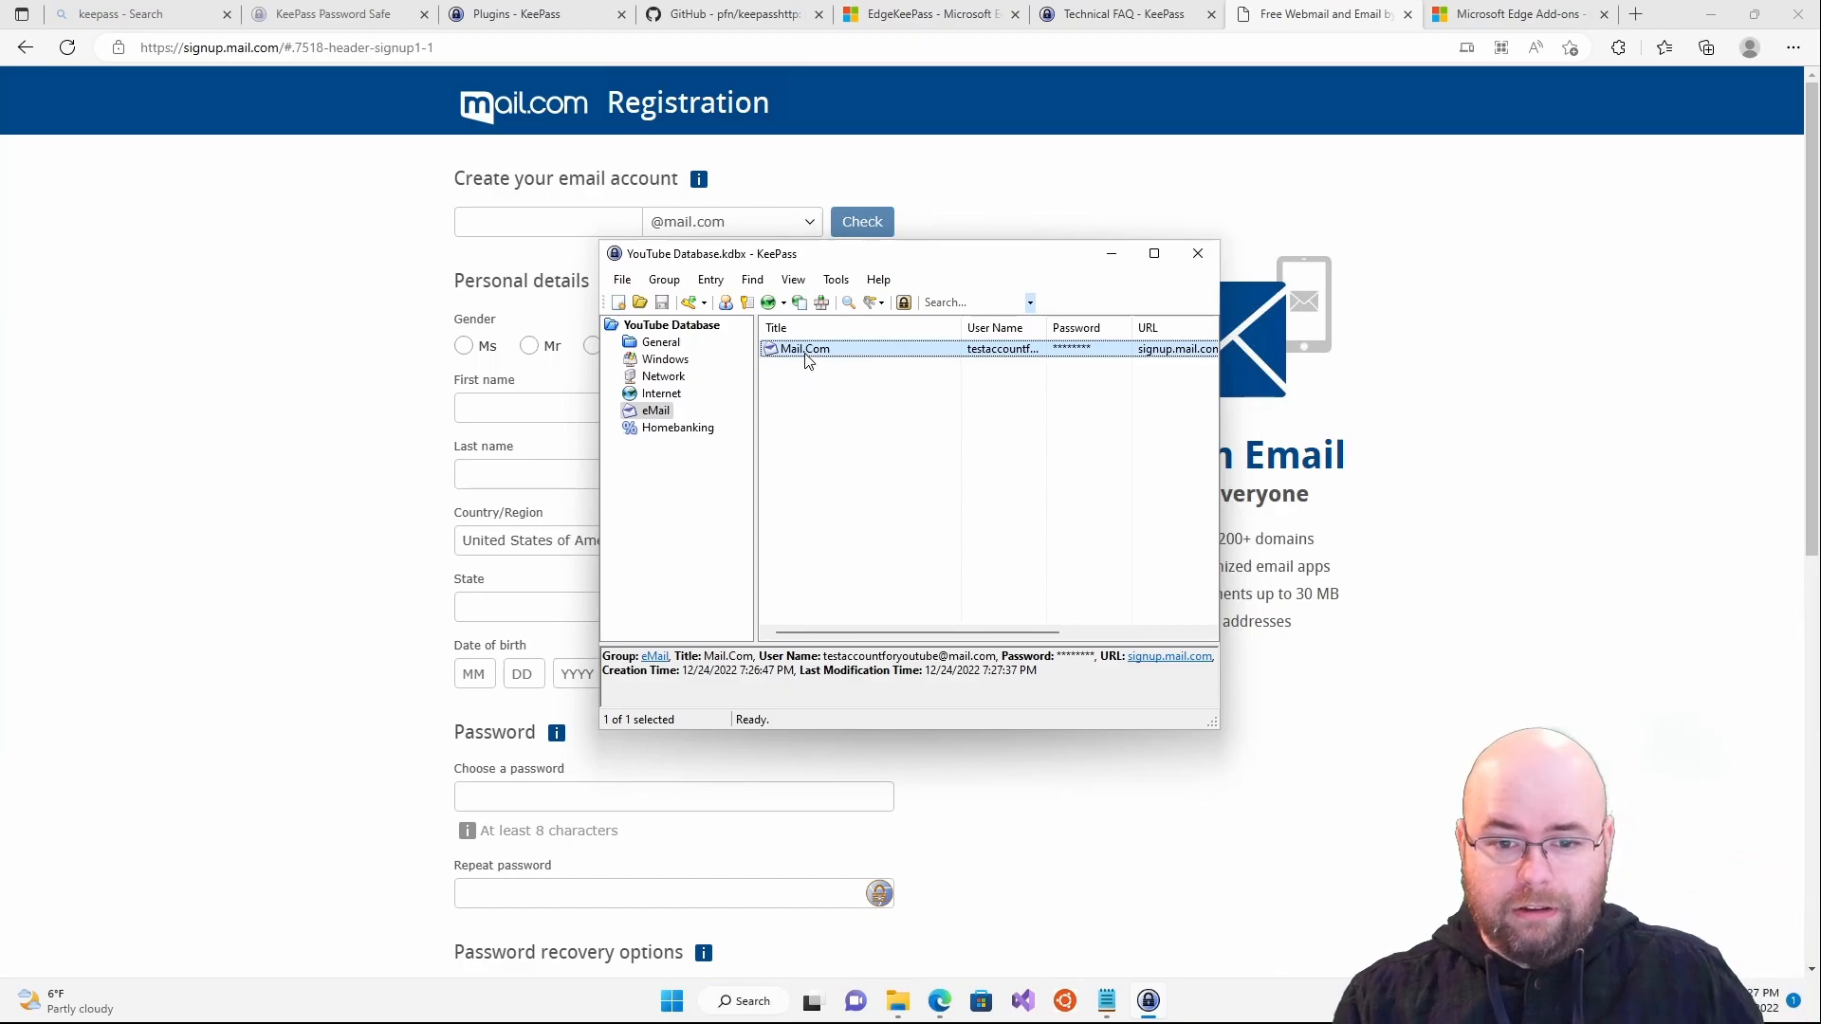
- Delete 'signup.' from the Mail.Com entry's URL so it reads mail.com, then return to the signup page
double_click(807, 355)
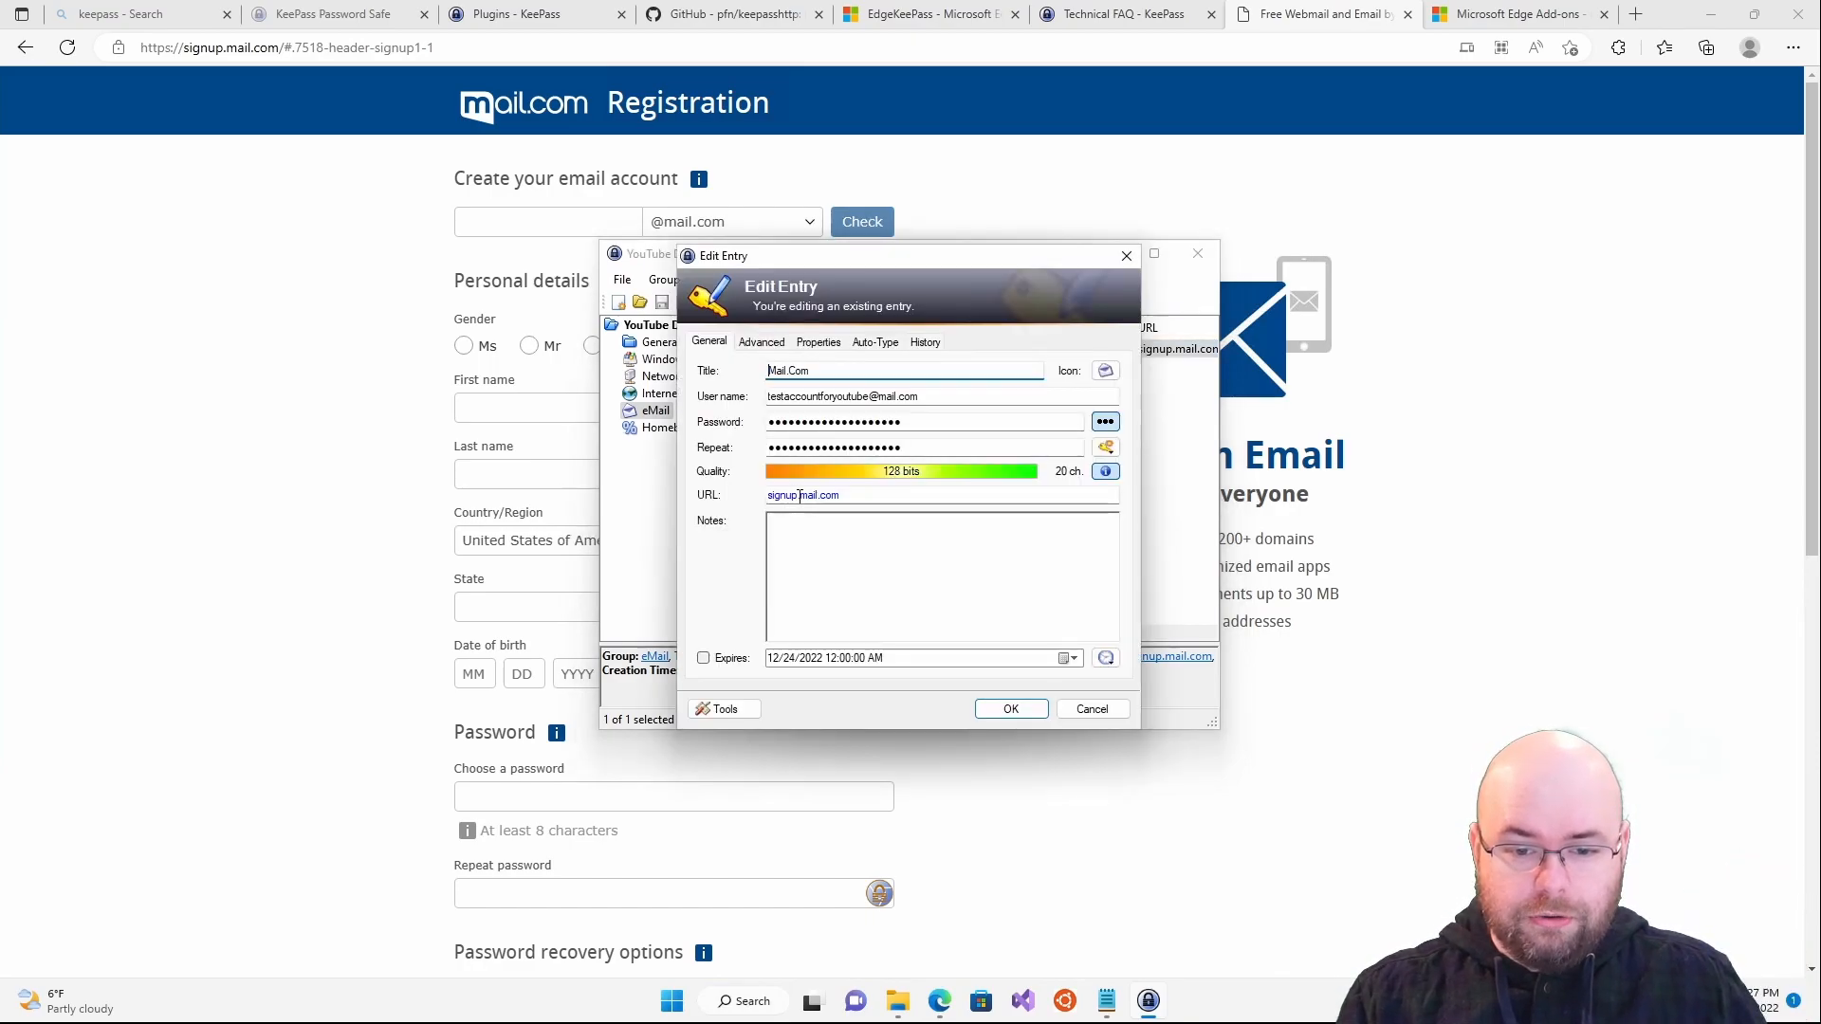
left_click_drag(802, 495, 683, 495)
key("BackSpace")
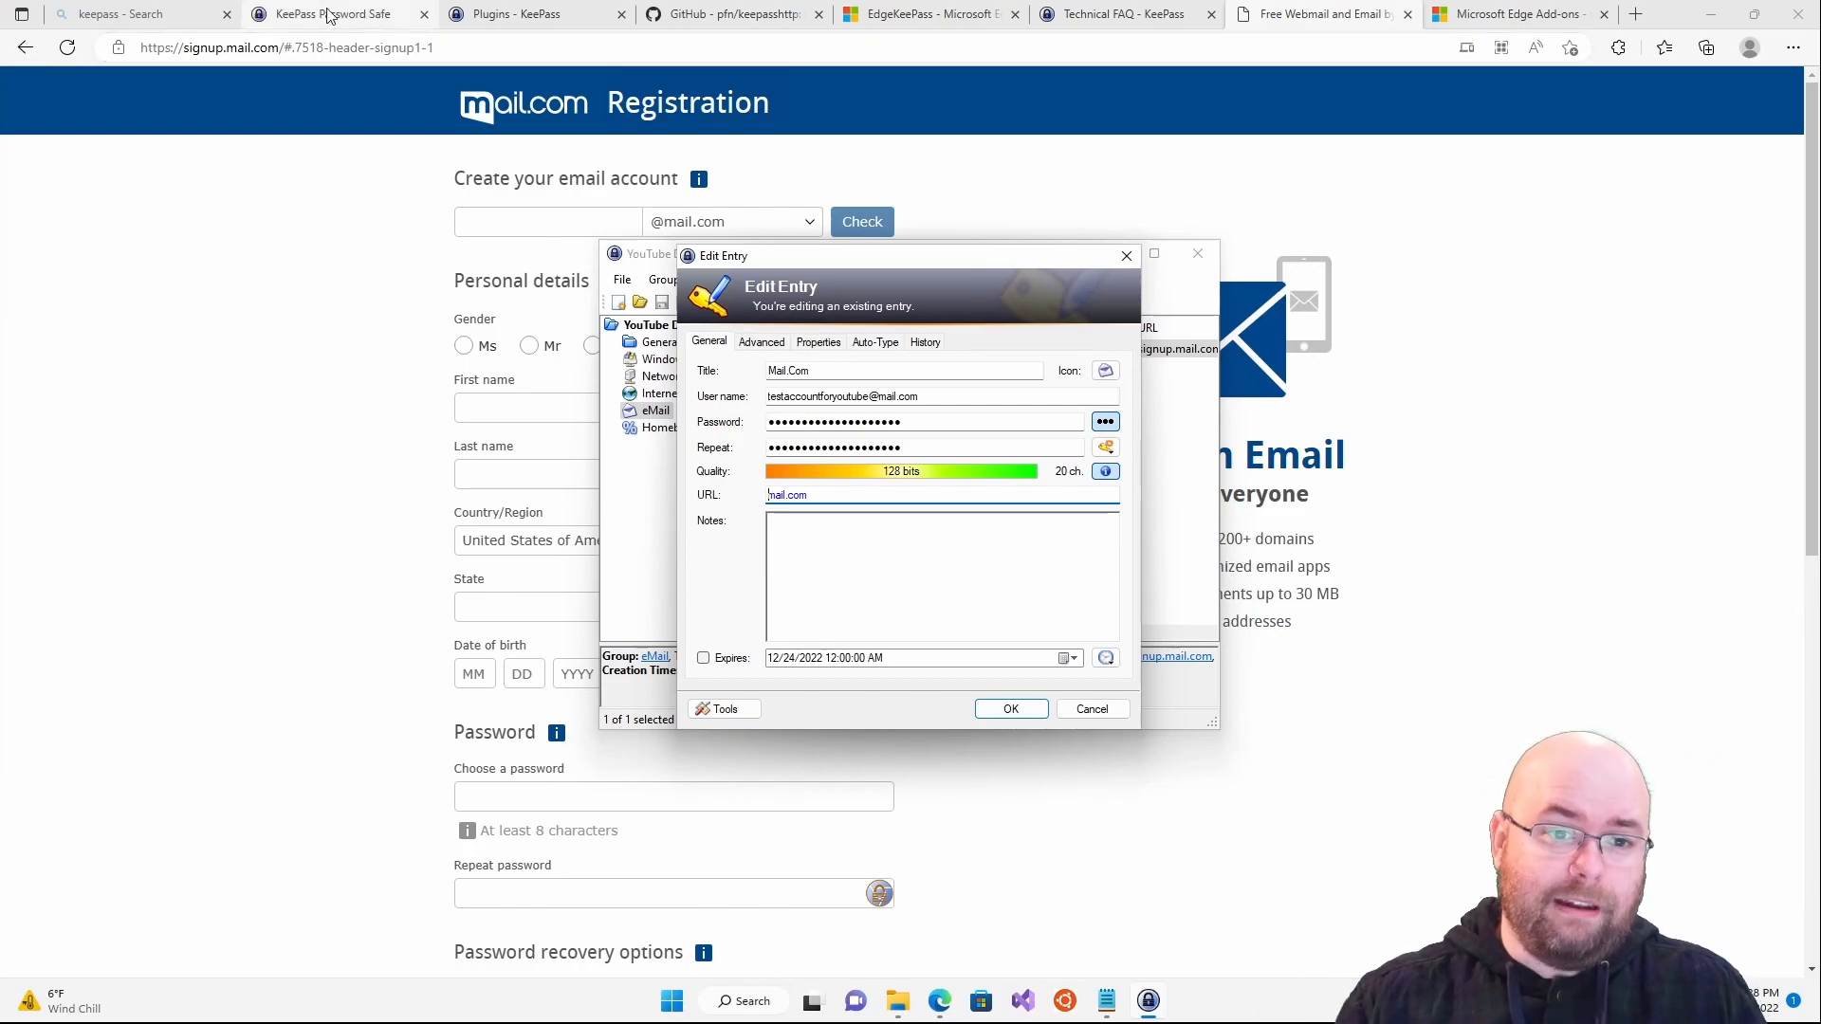
left_click(1006, 712)
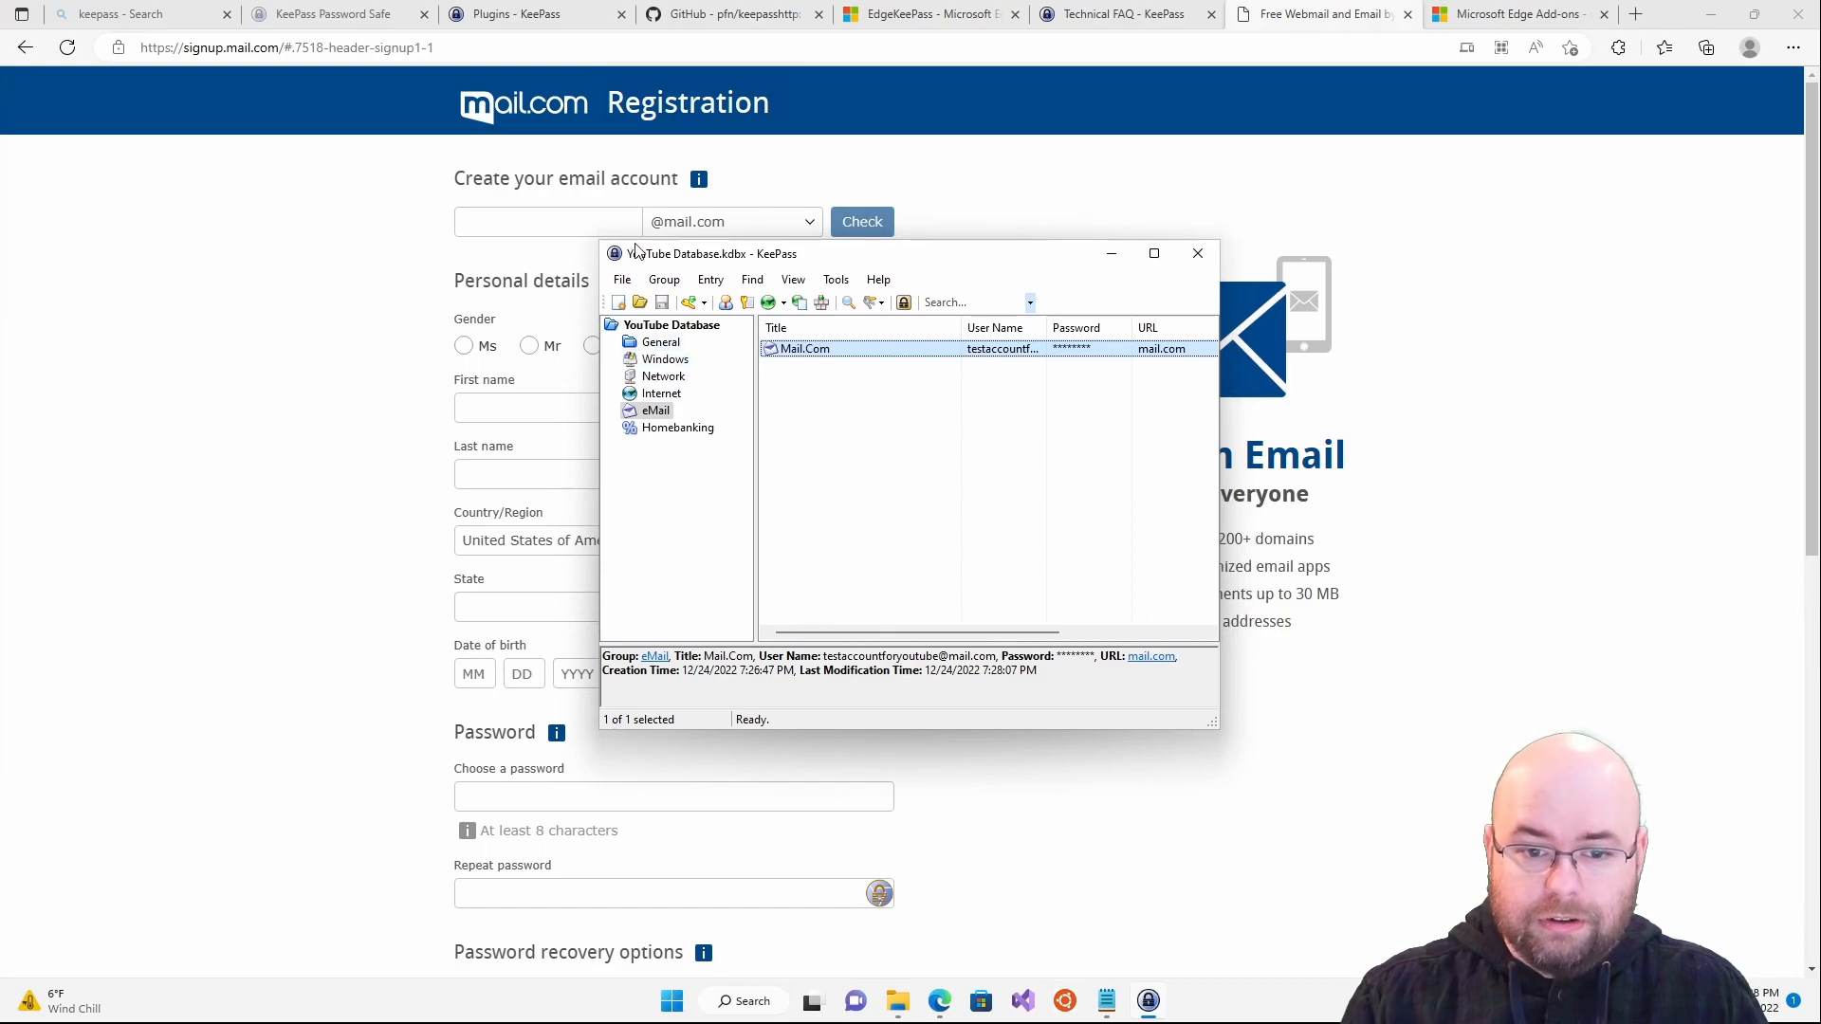
left_click(182, 185)
- Run ChromeKeePass 'Redetect fields' on the email field, then switch to KeePass's pending access requests
left_click(517, 218)
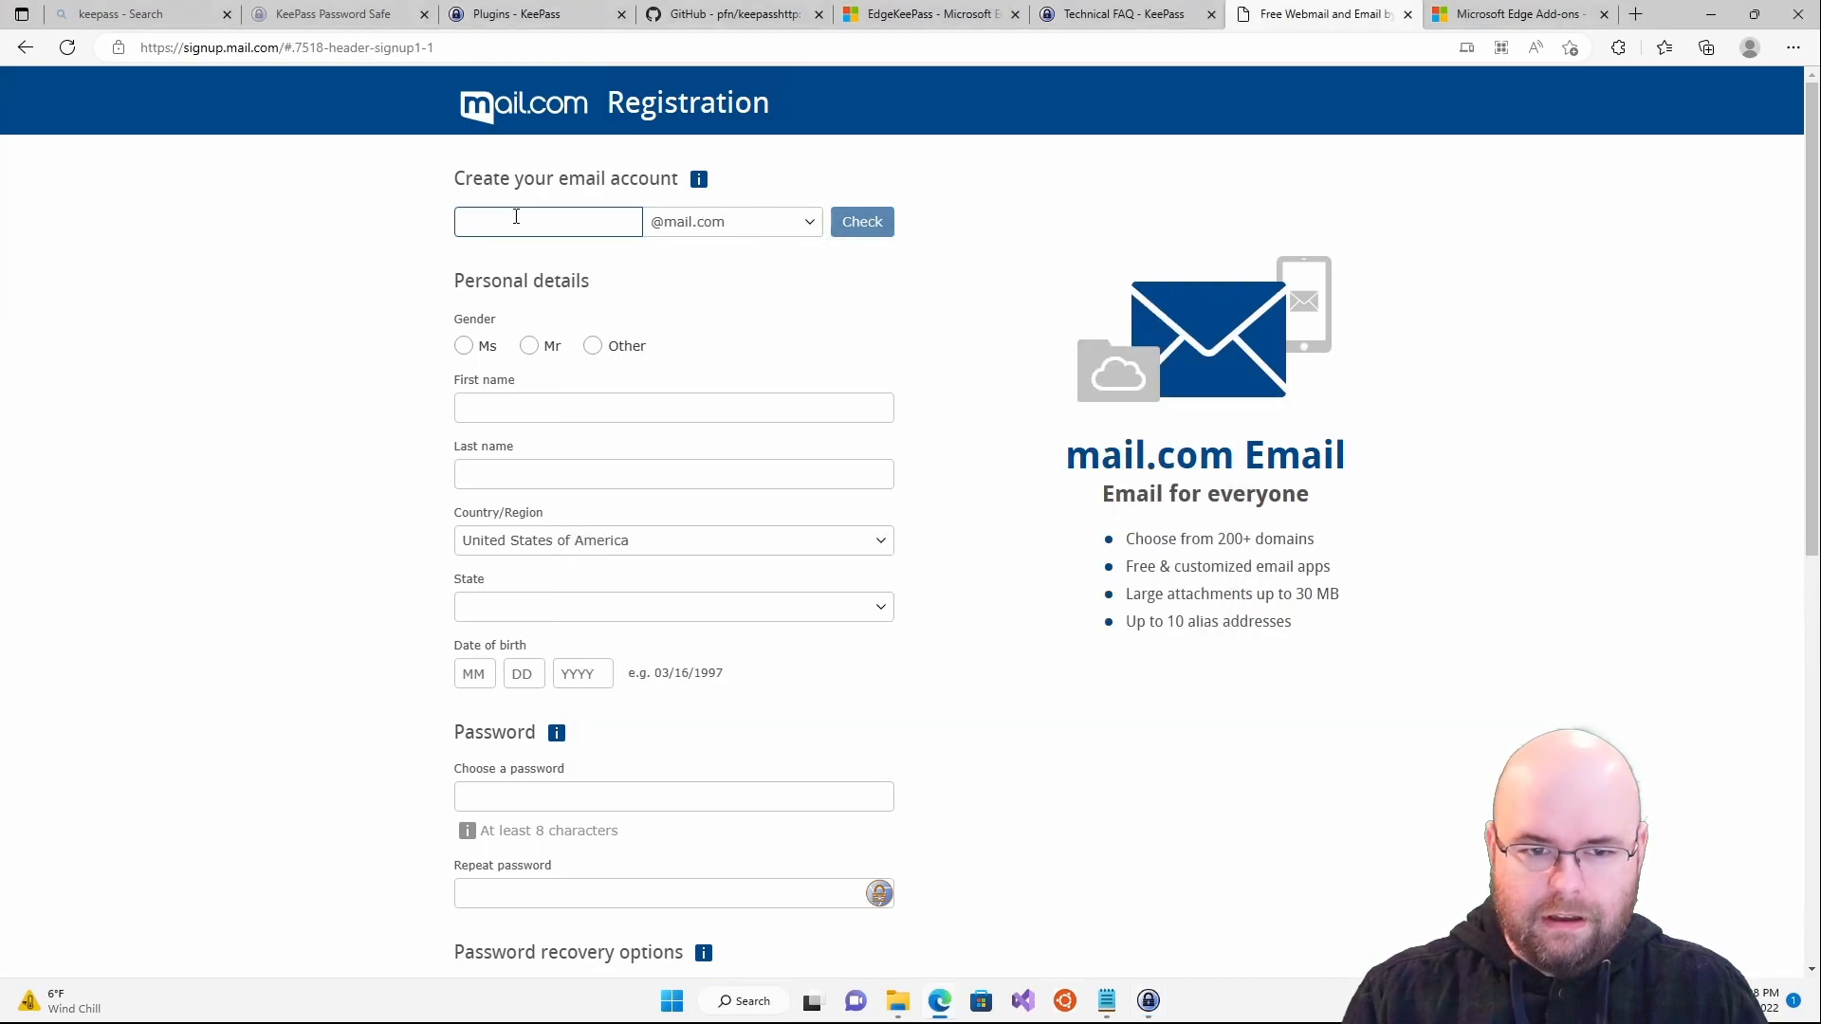
right_click(516, 217)
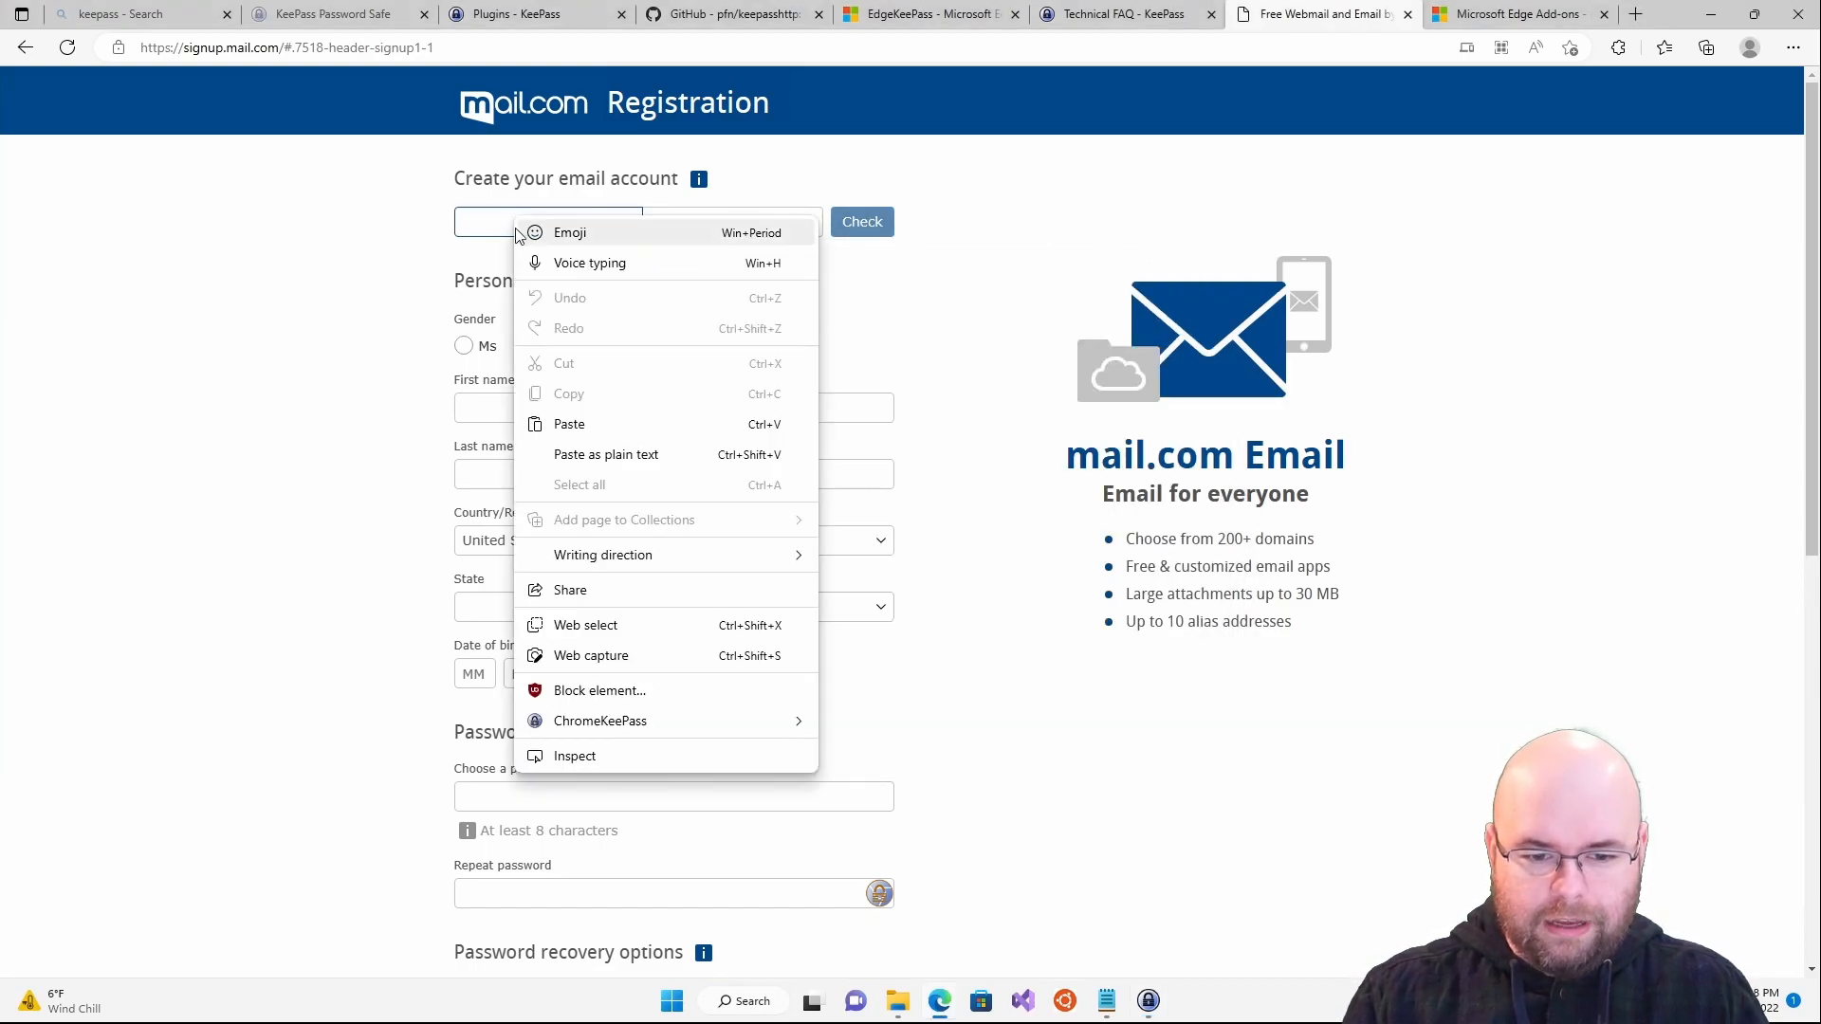
mouse_move(687, 724)
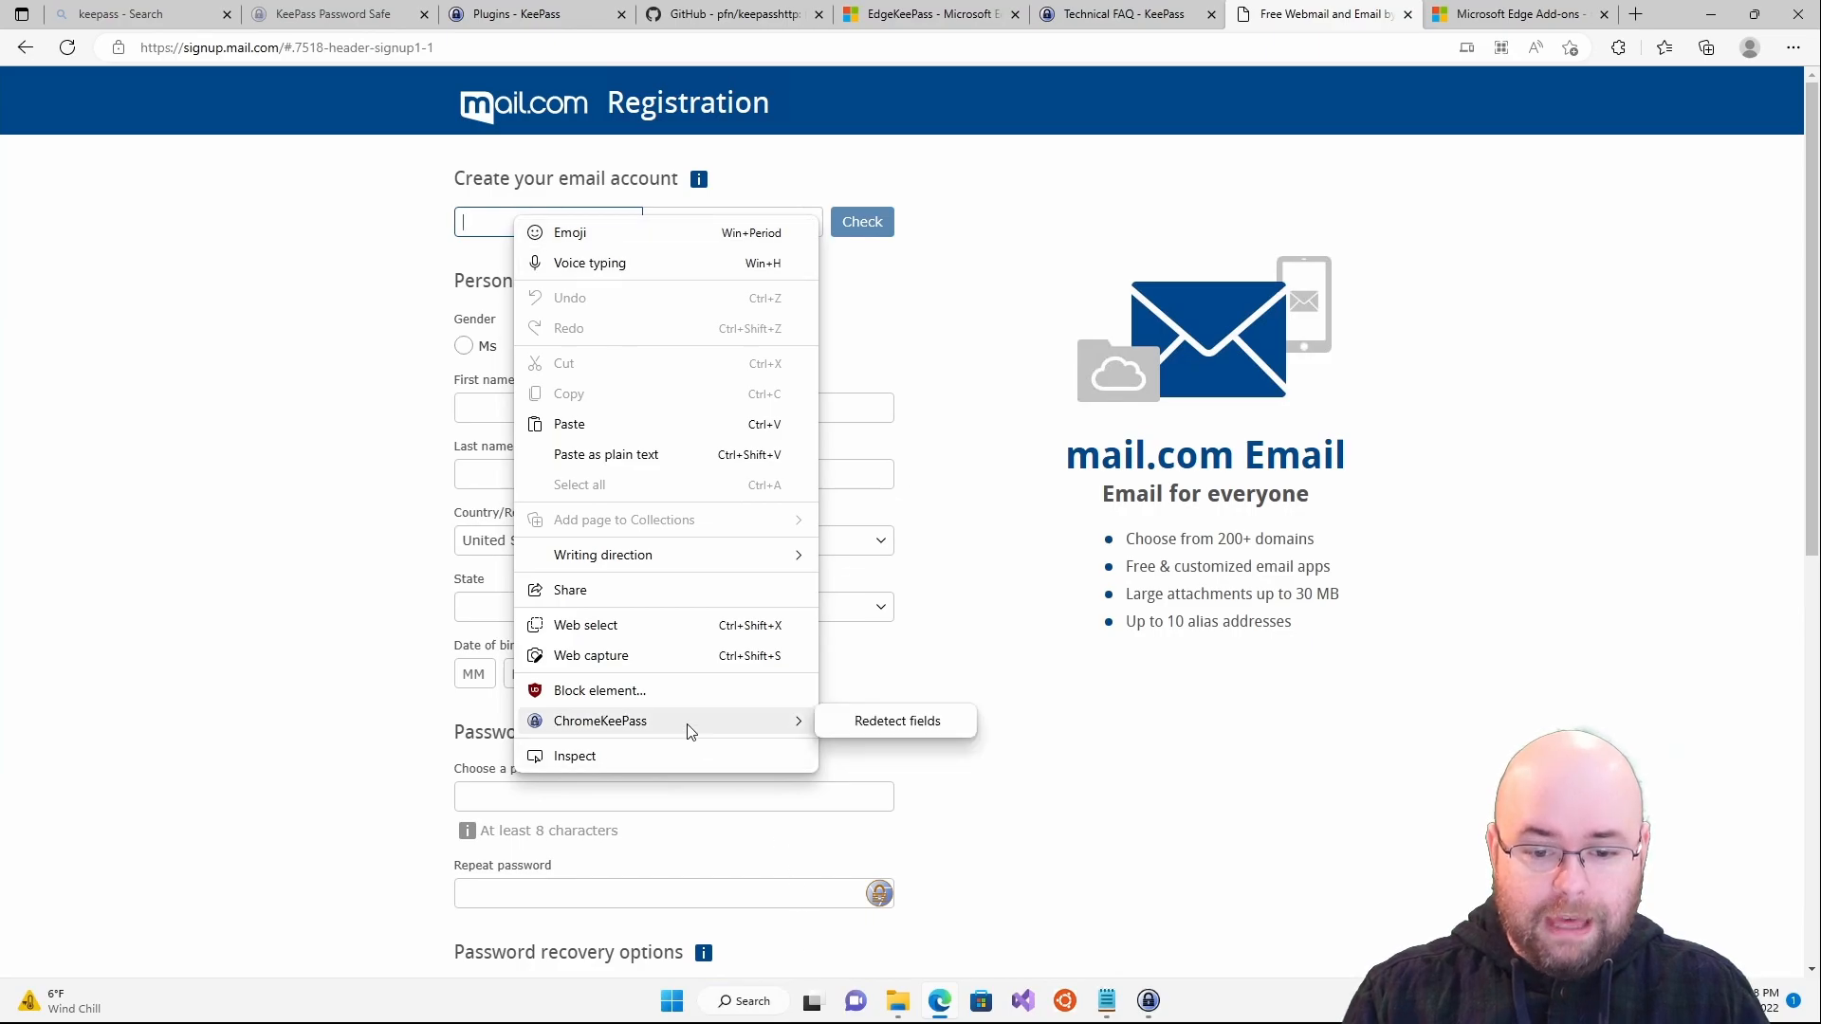
left_click(870, 730)
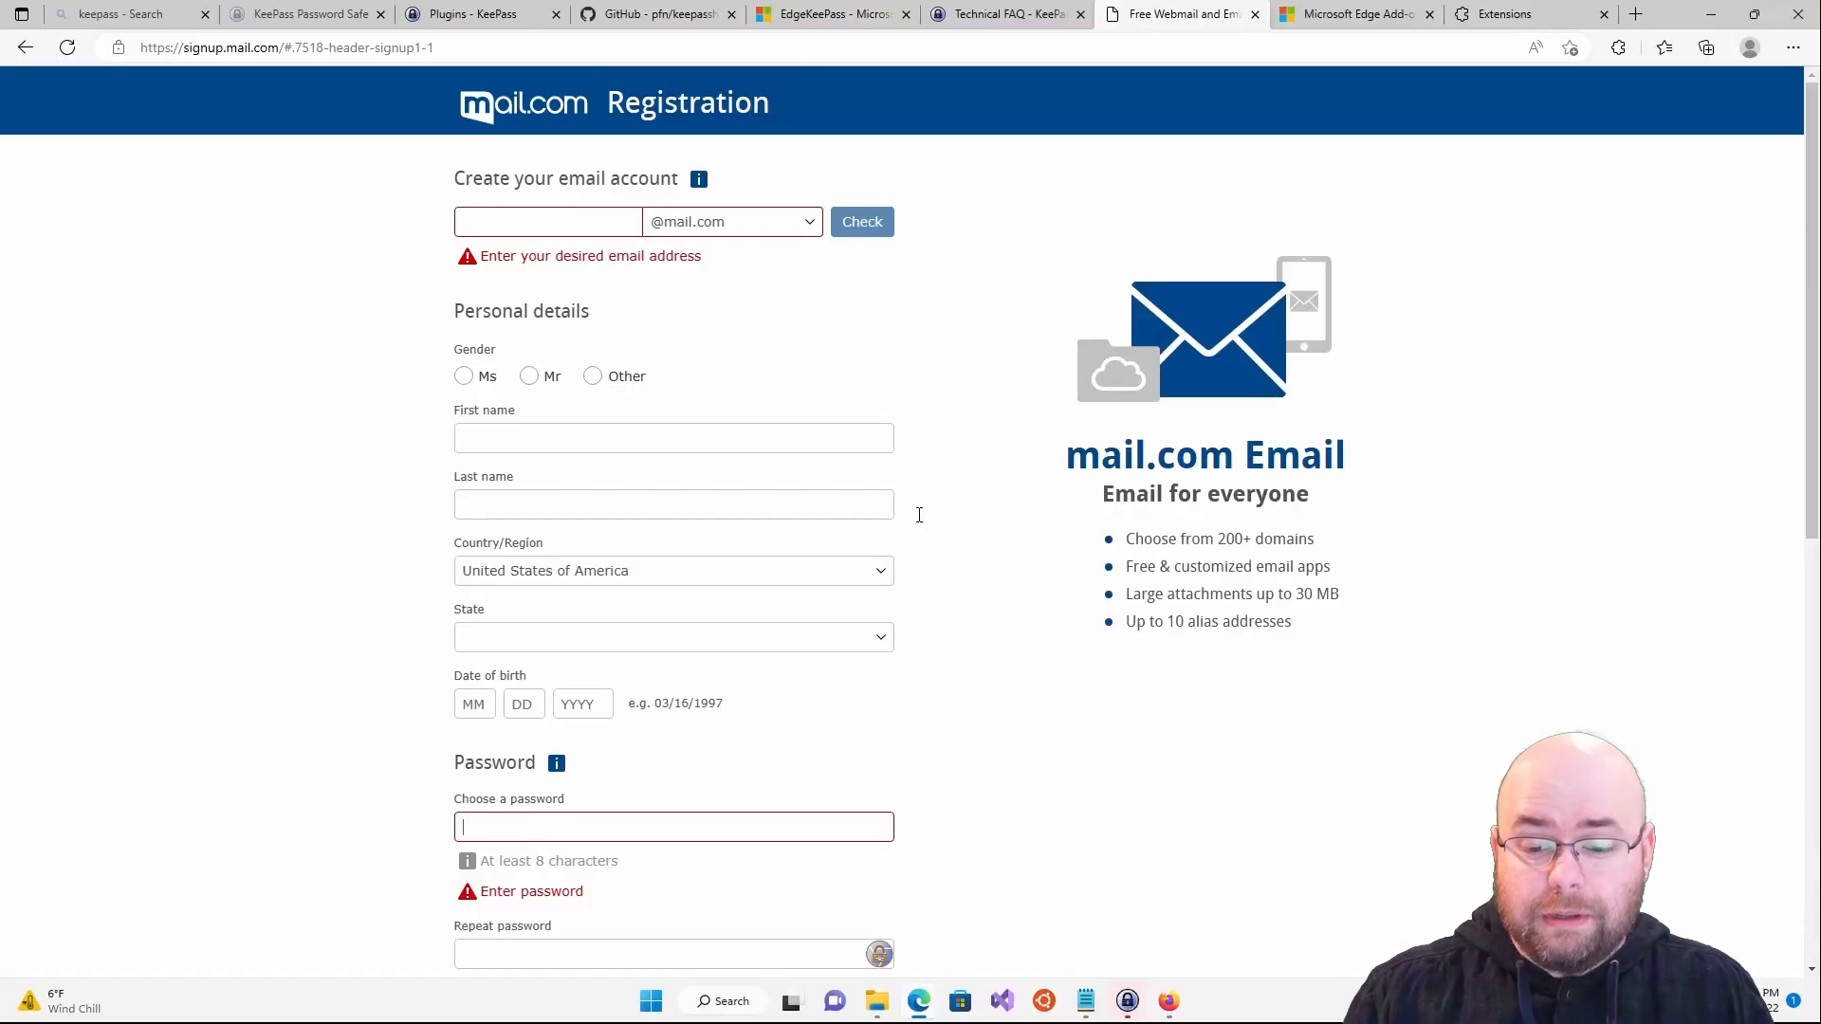
mouse_move(1128, 1003)
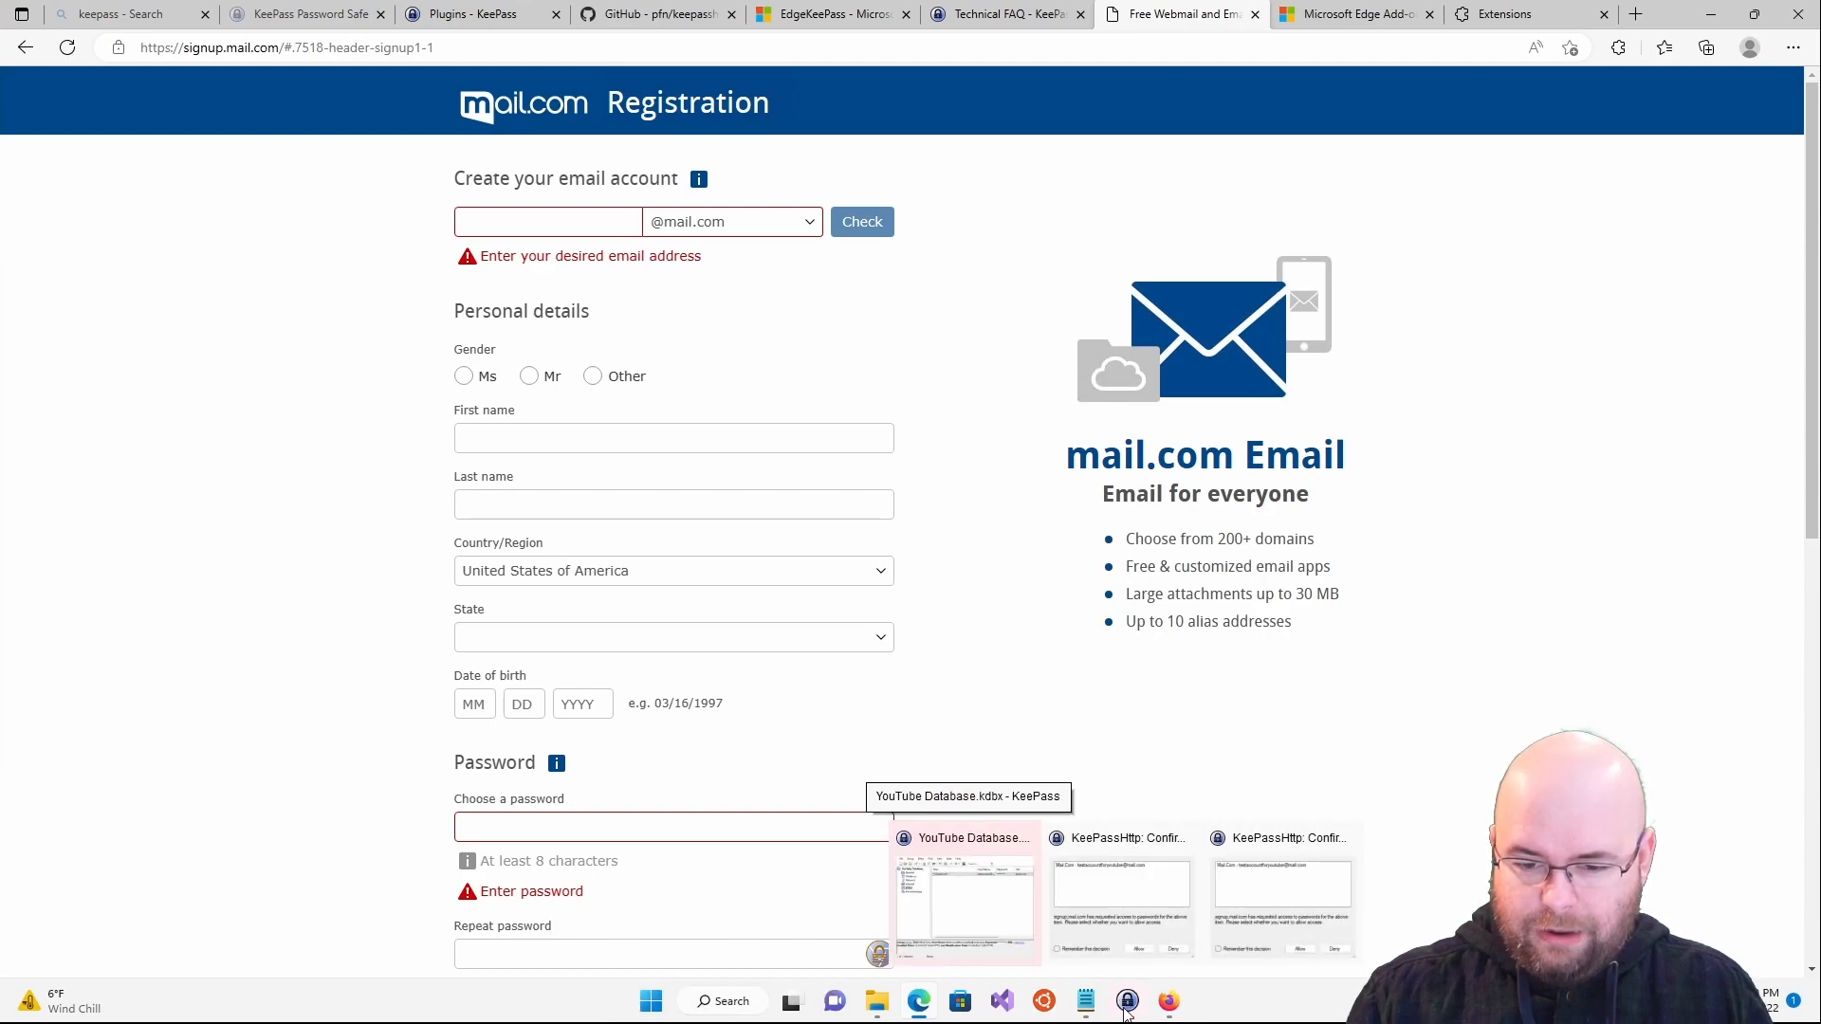
left_click(1130, 907)
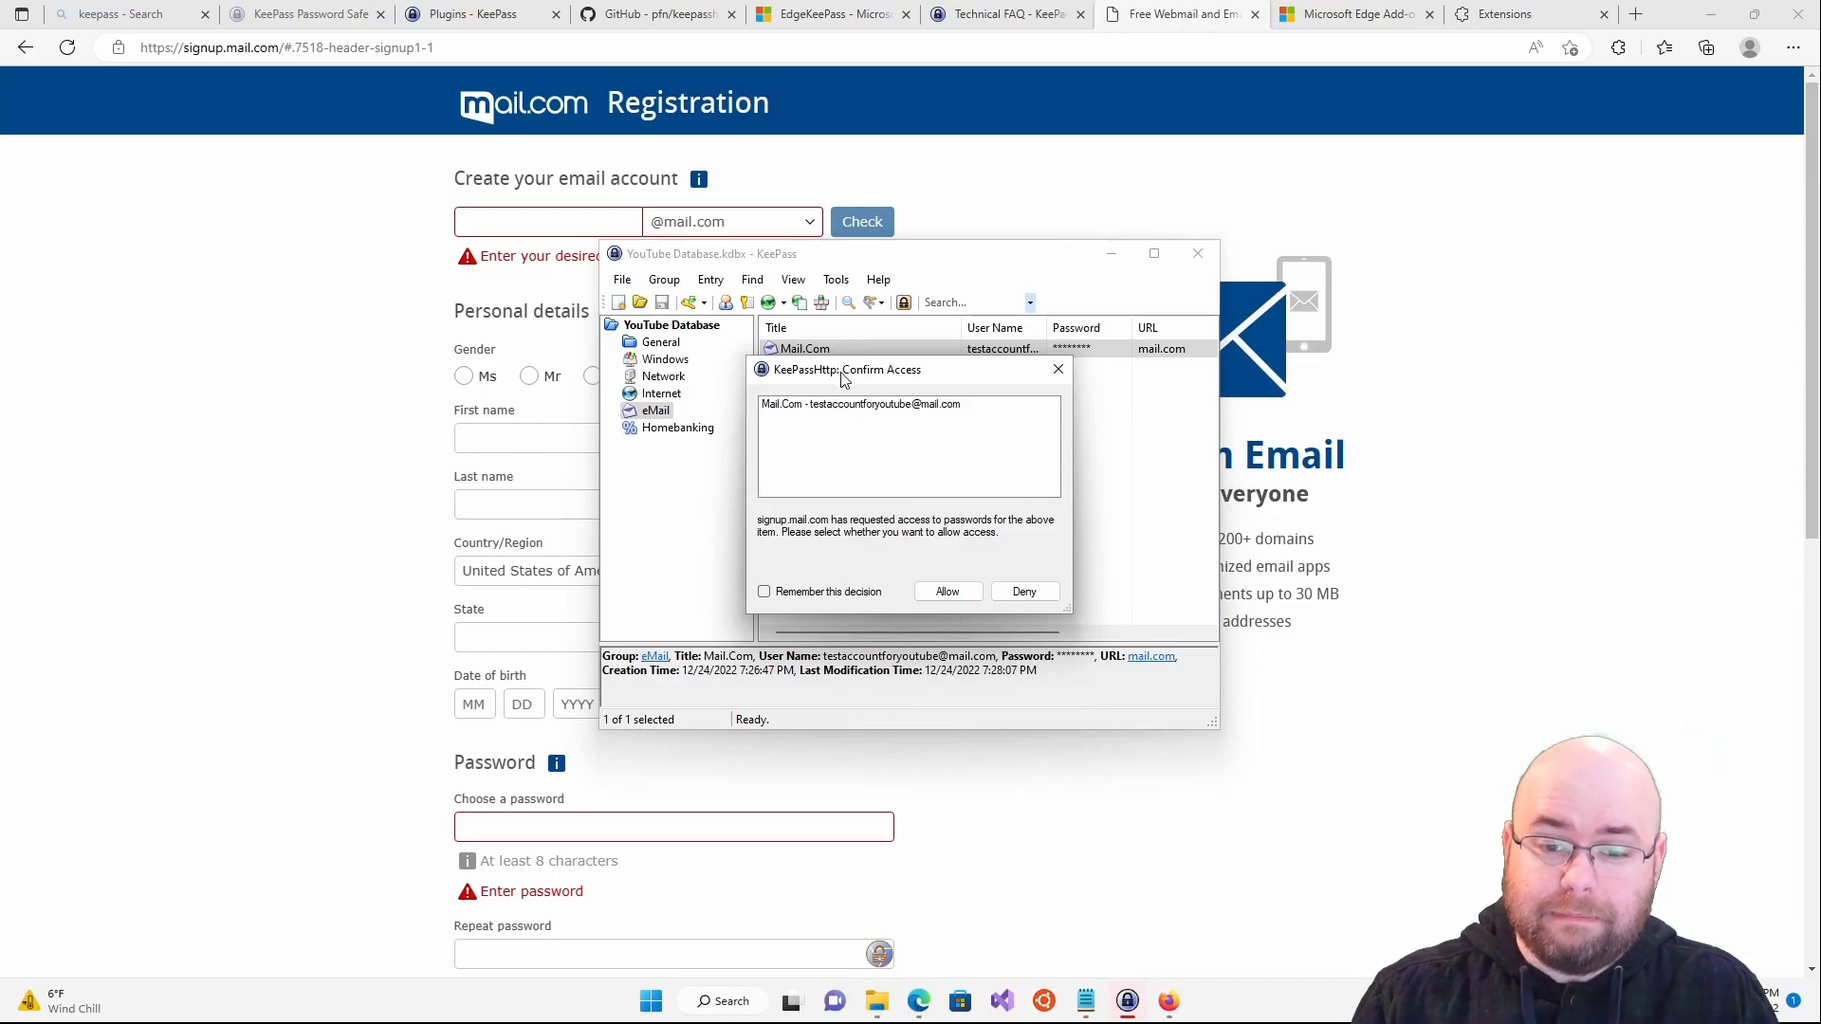
- Separate the two KeePassHttp prompts and allow signup.mail.com, ticking 'Remember this decision'
left_click_drag(990, 457, 864, 443)
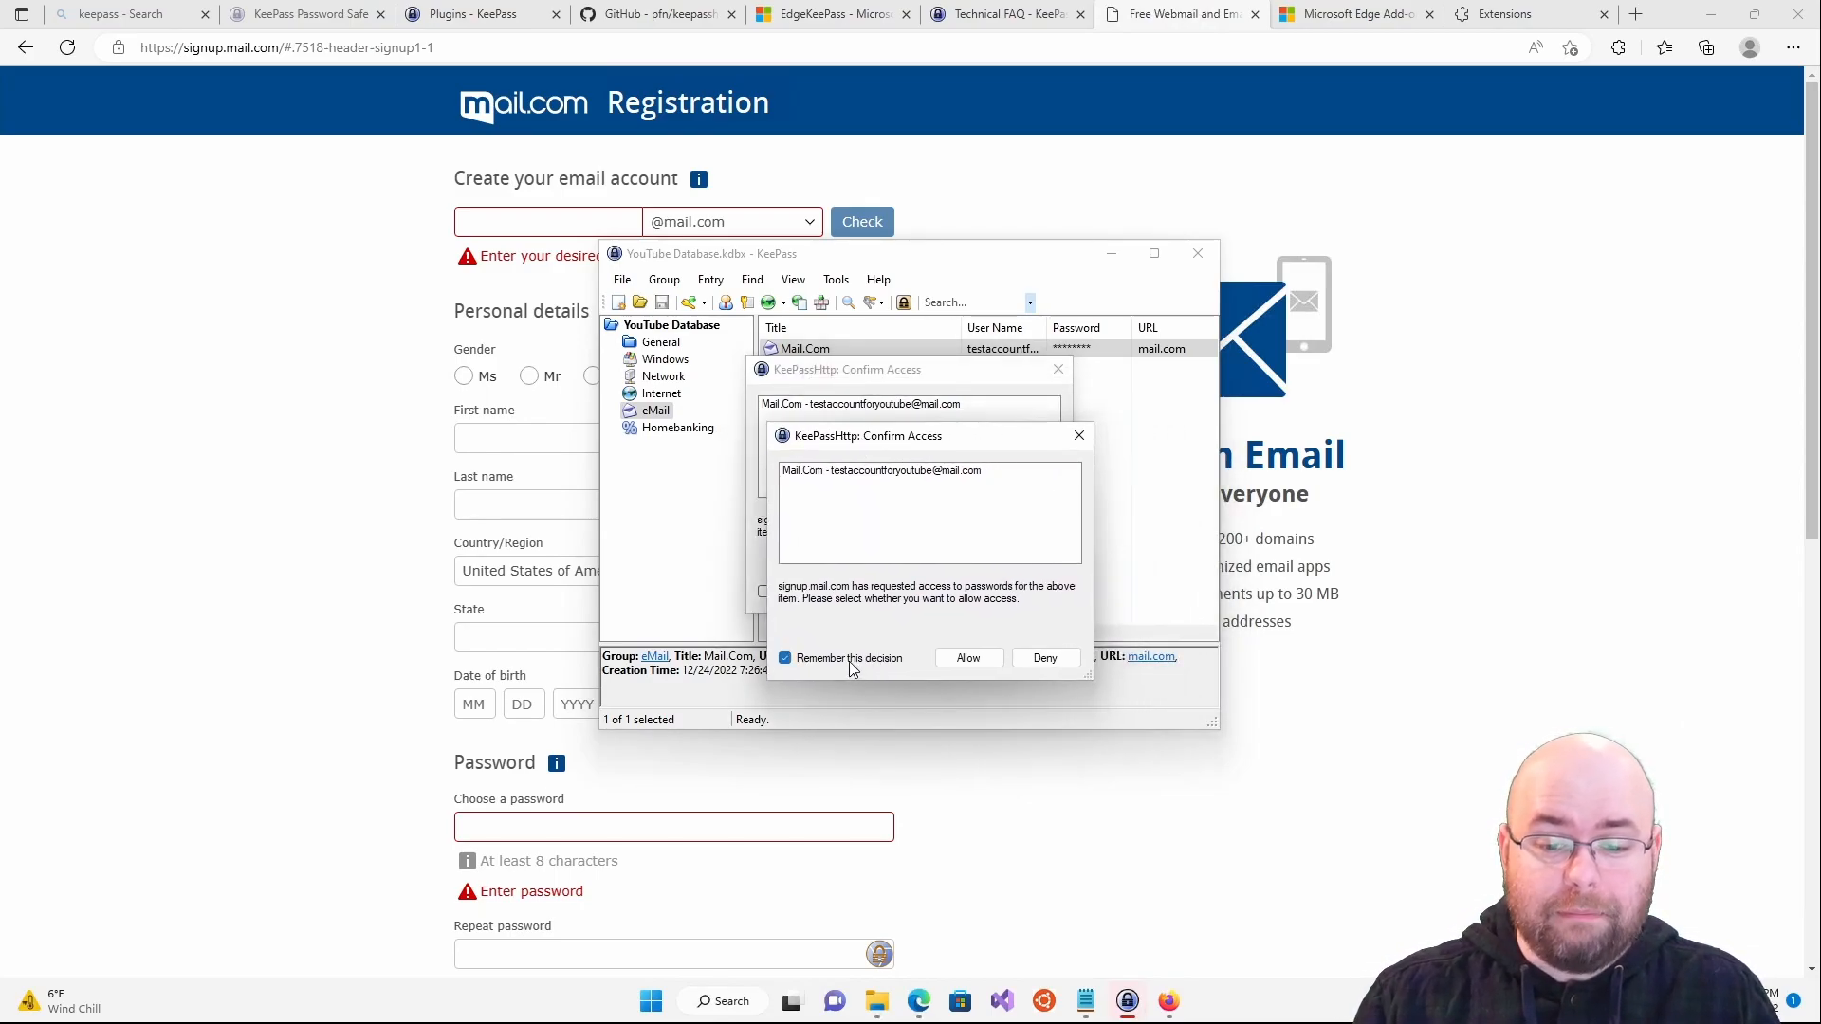
left_click_drag(898, 440, 1343, 433)
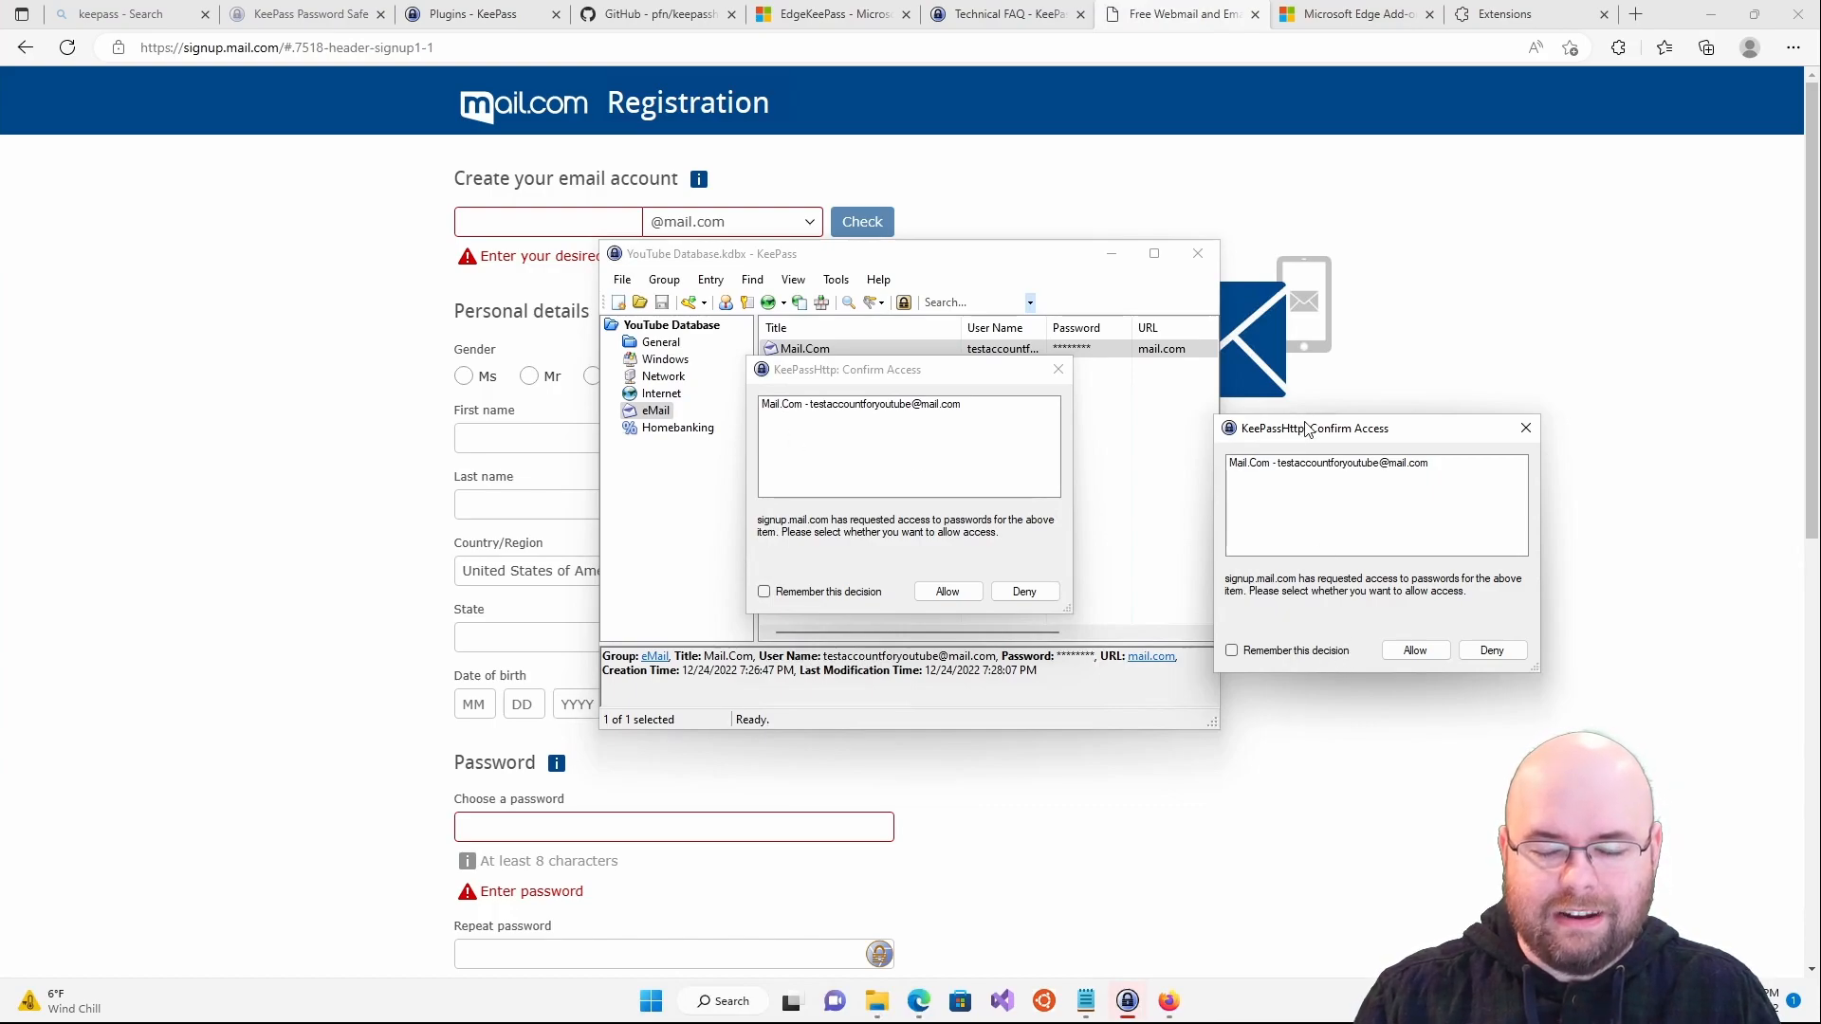
left_click_drag(1306, 429, 985, 399)
left_click(901, 621)
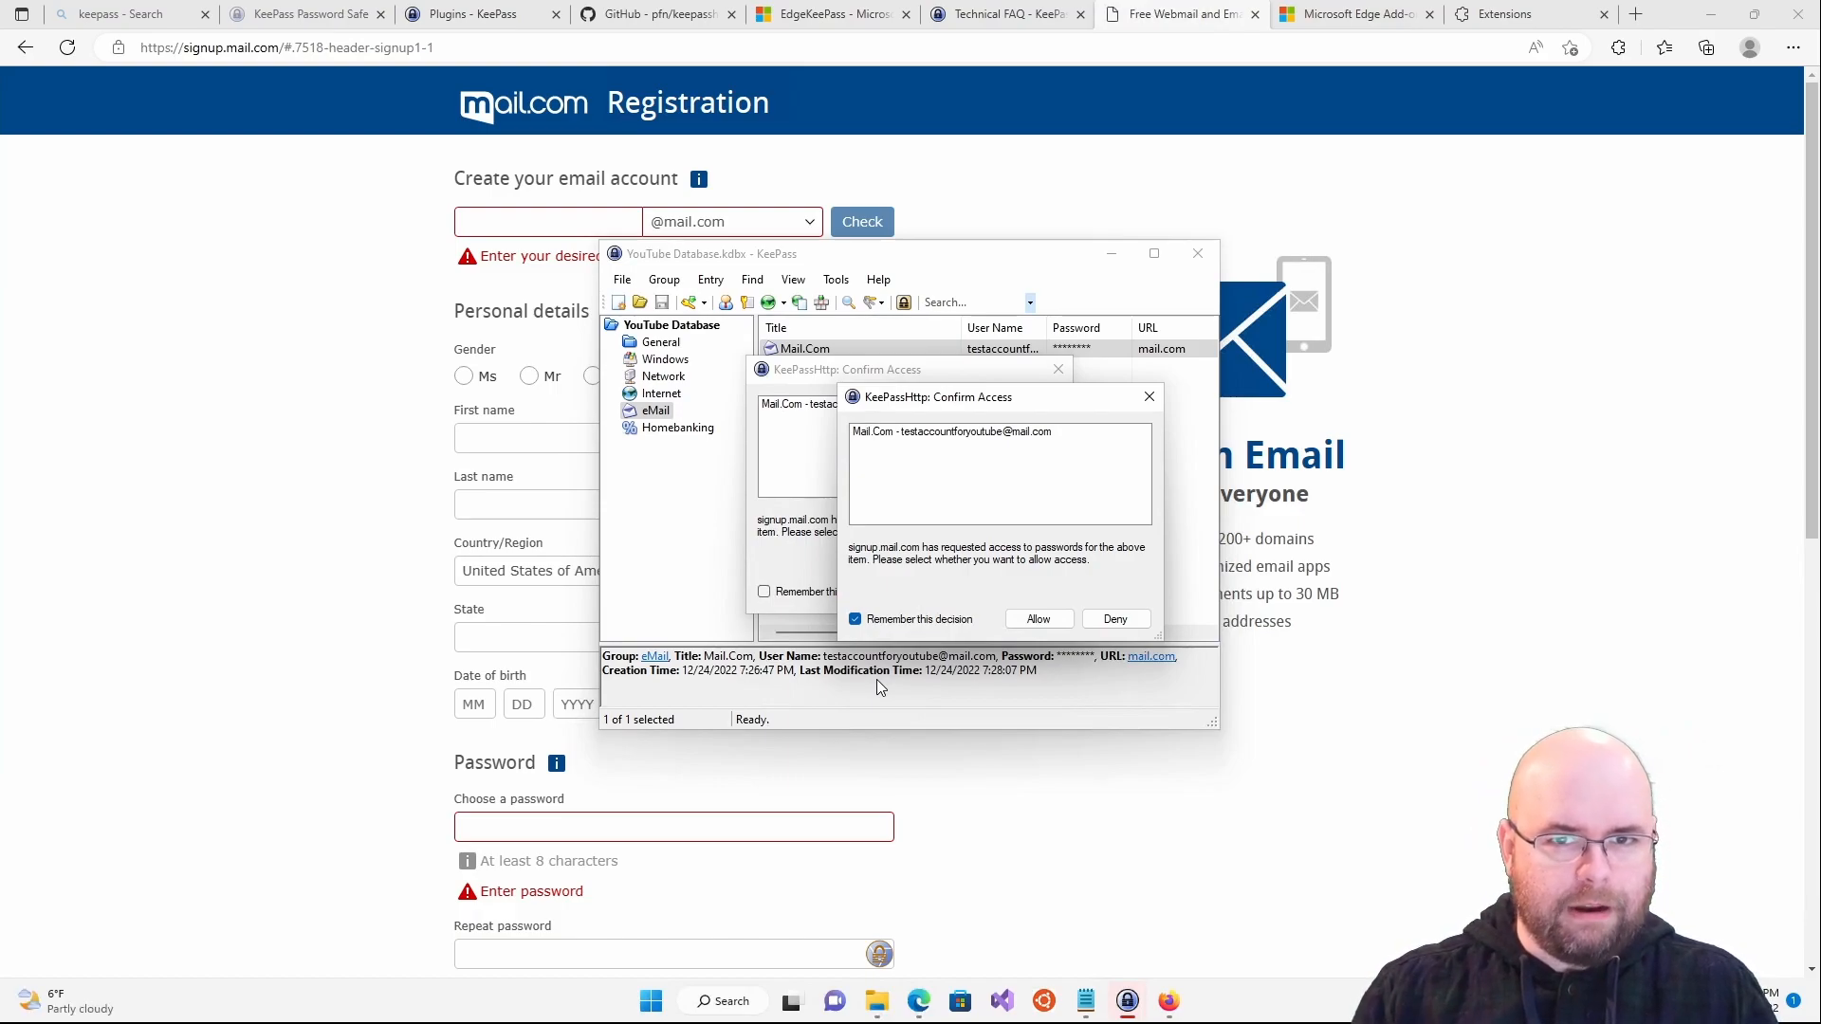
left_click(1038, 618)
left_click(849, 592)
- Allow the remaining access request and show KeePass suggestions in the Repeat password field
left_click(949, 596)
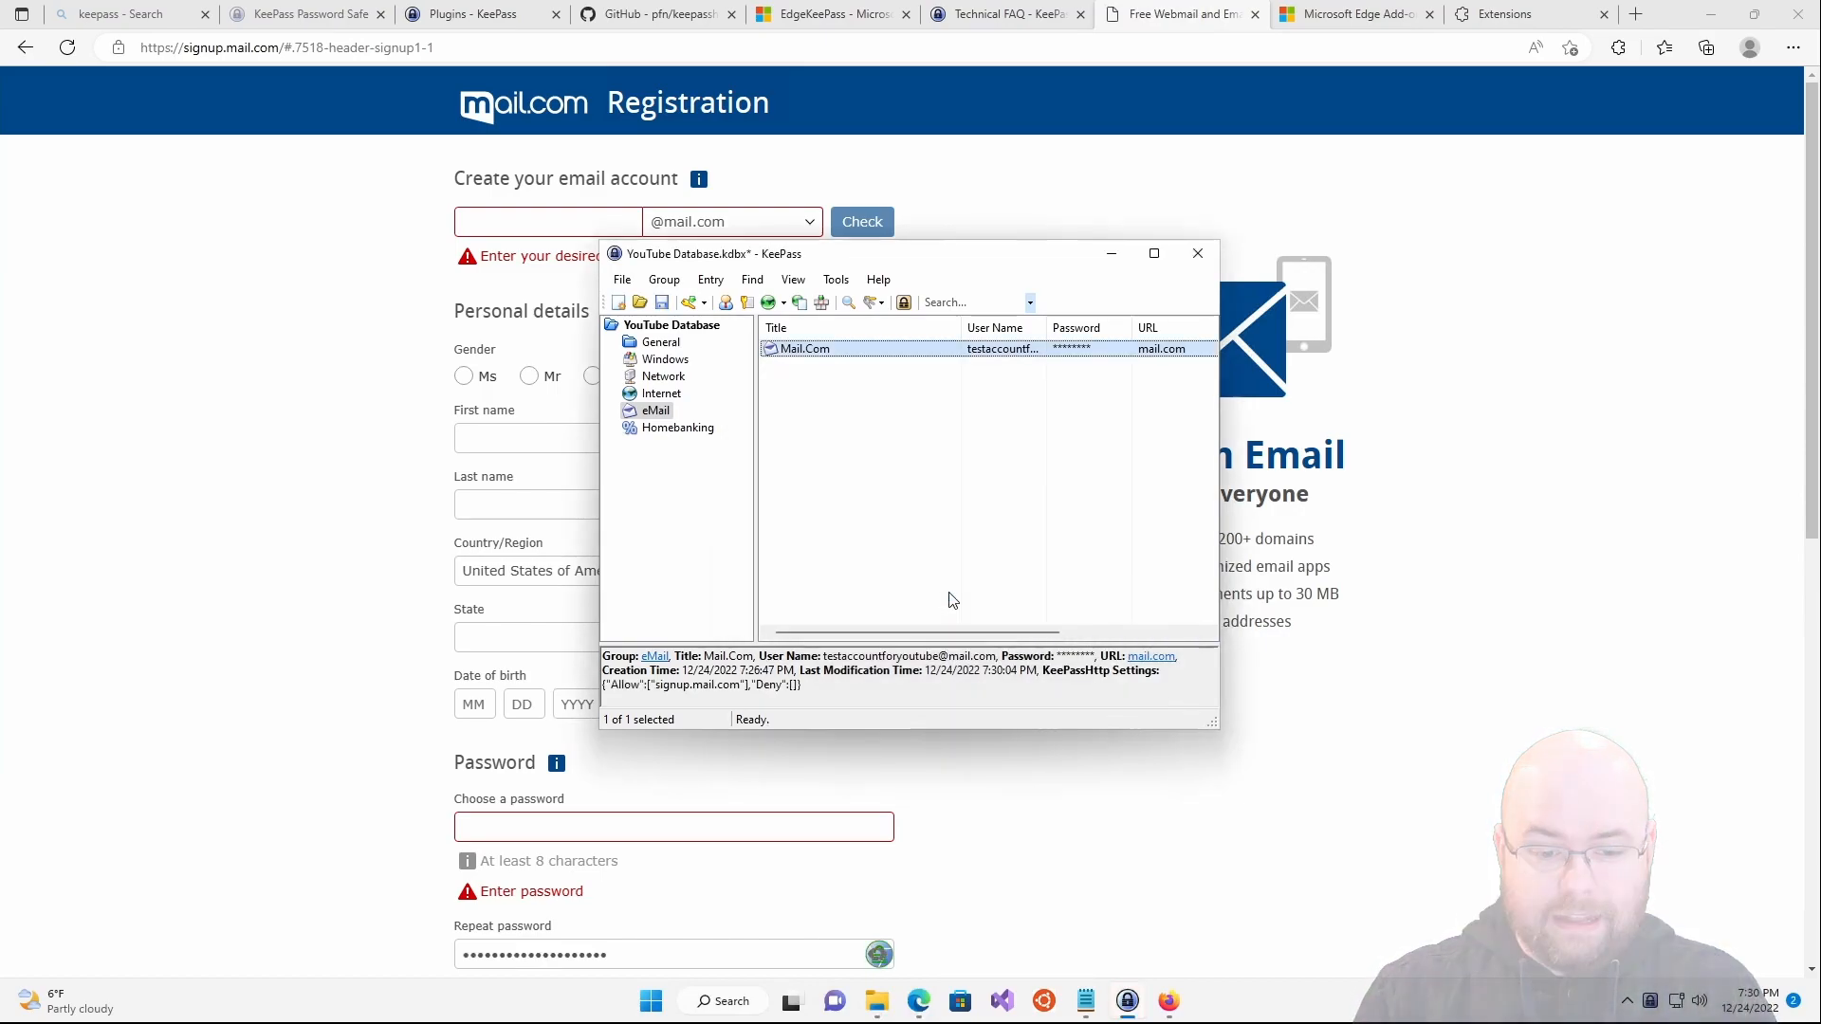
left_click(1111, 254)
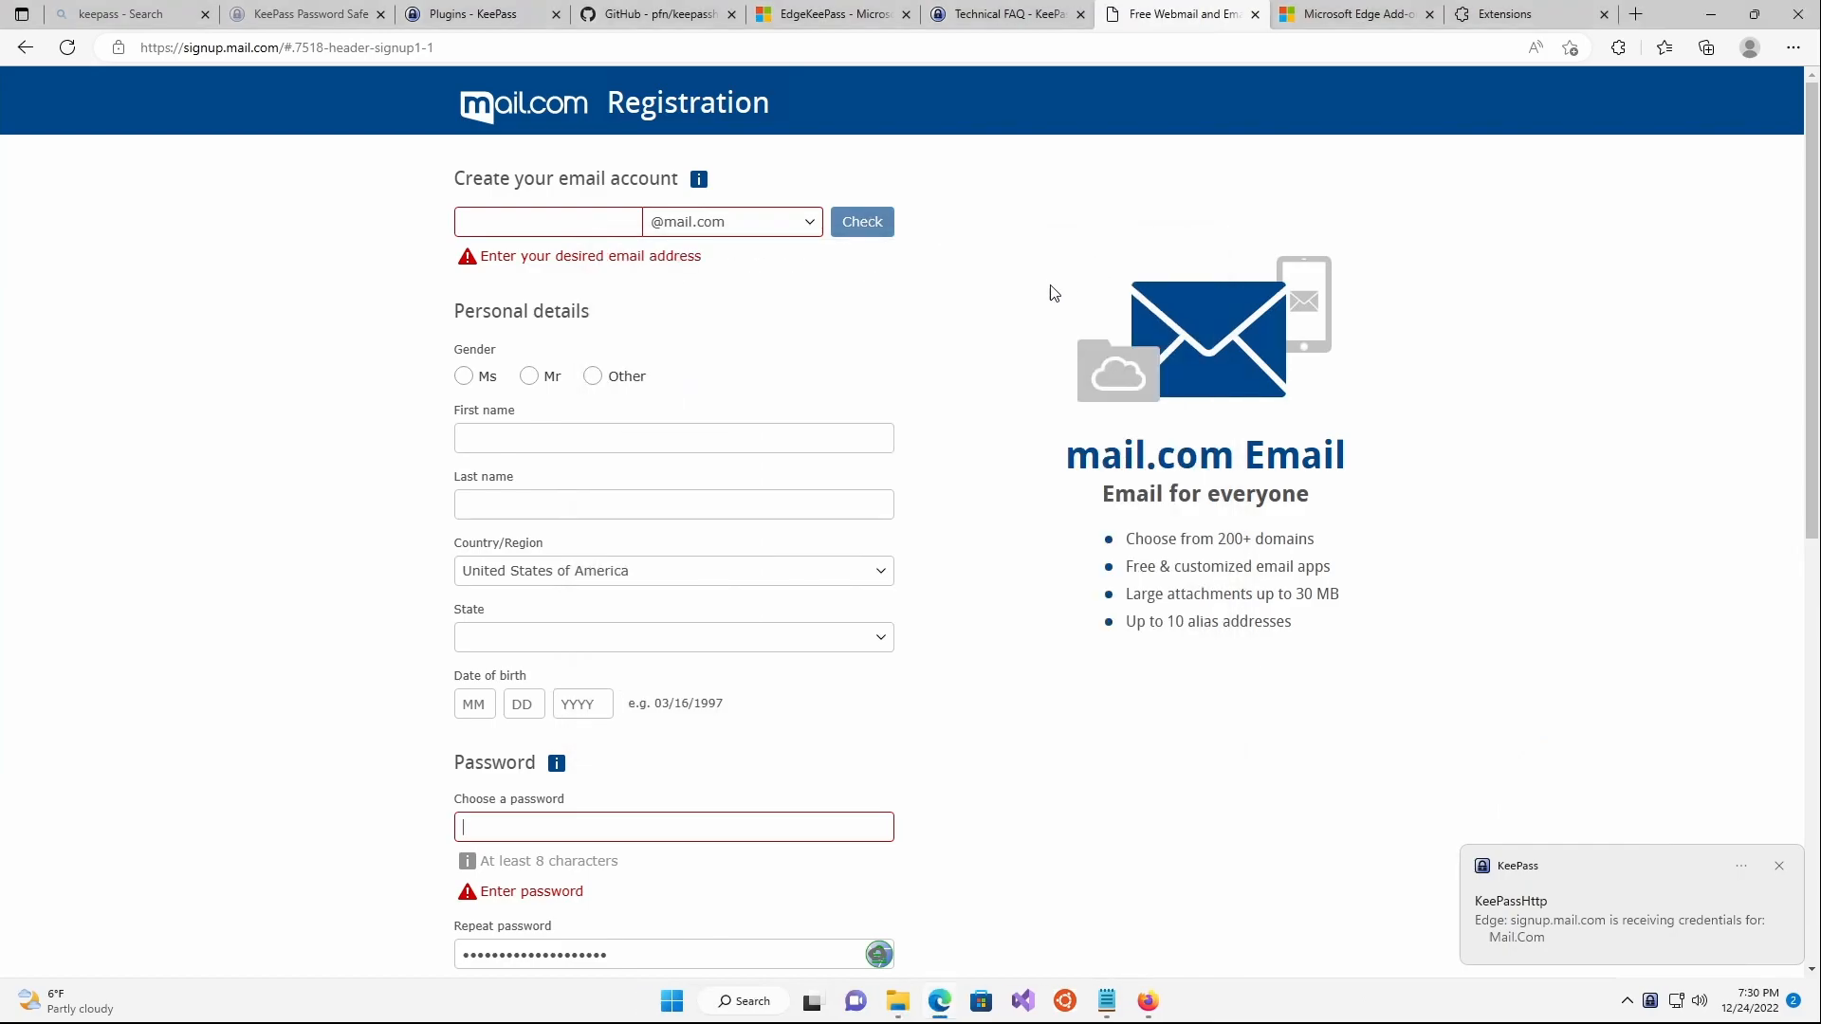
left_click_drag(1012, 736, 955, 821)
left_click(744, 927)
left_click(724, 958)
- Redetect fields from the Choose a password field and fill it with the Mail.Com credentials
left_click(665, 831)
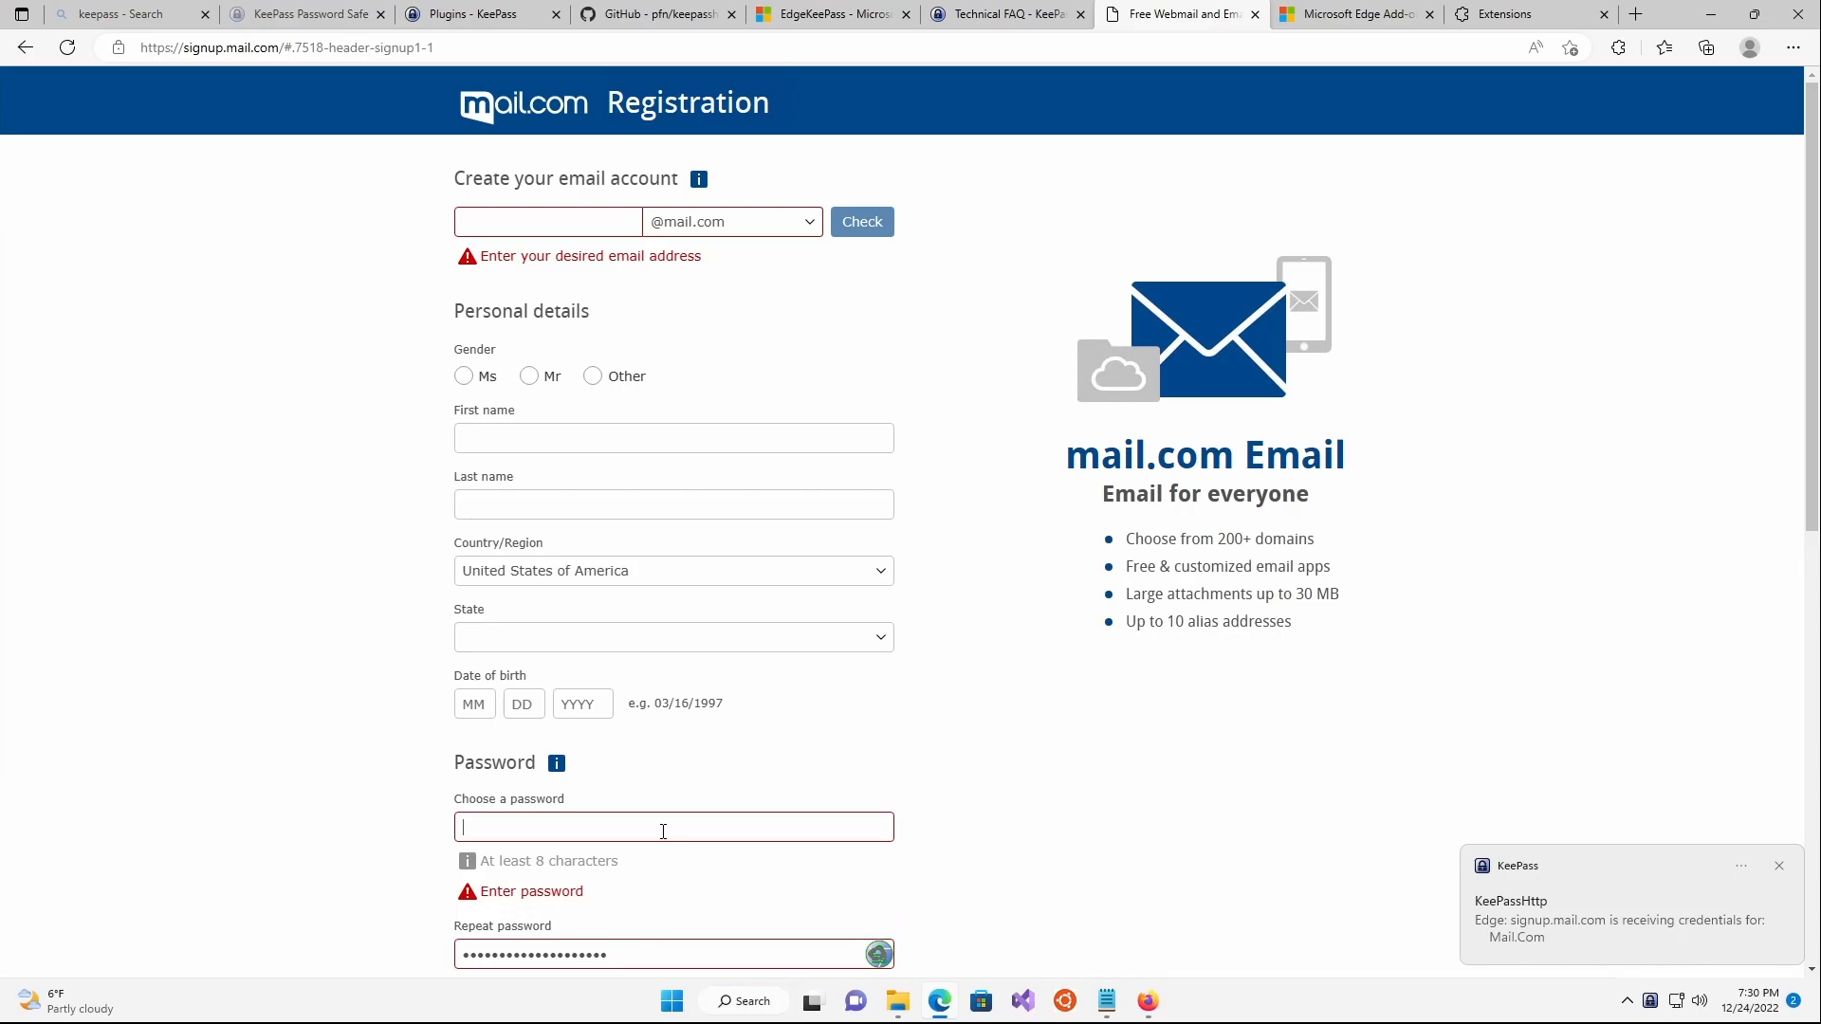
right_click(665, 830)
mouse_move(811, 776)
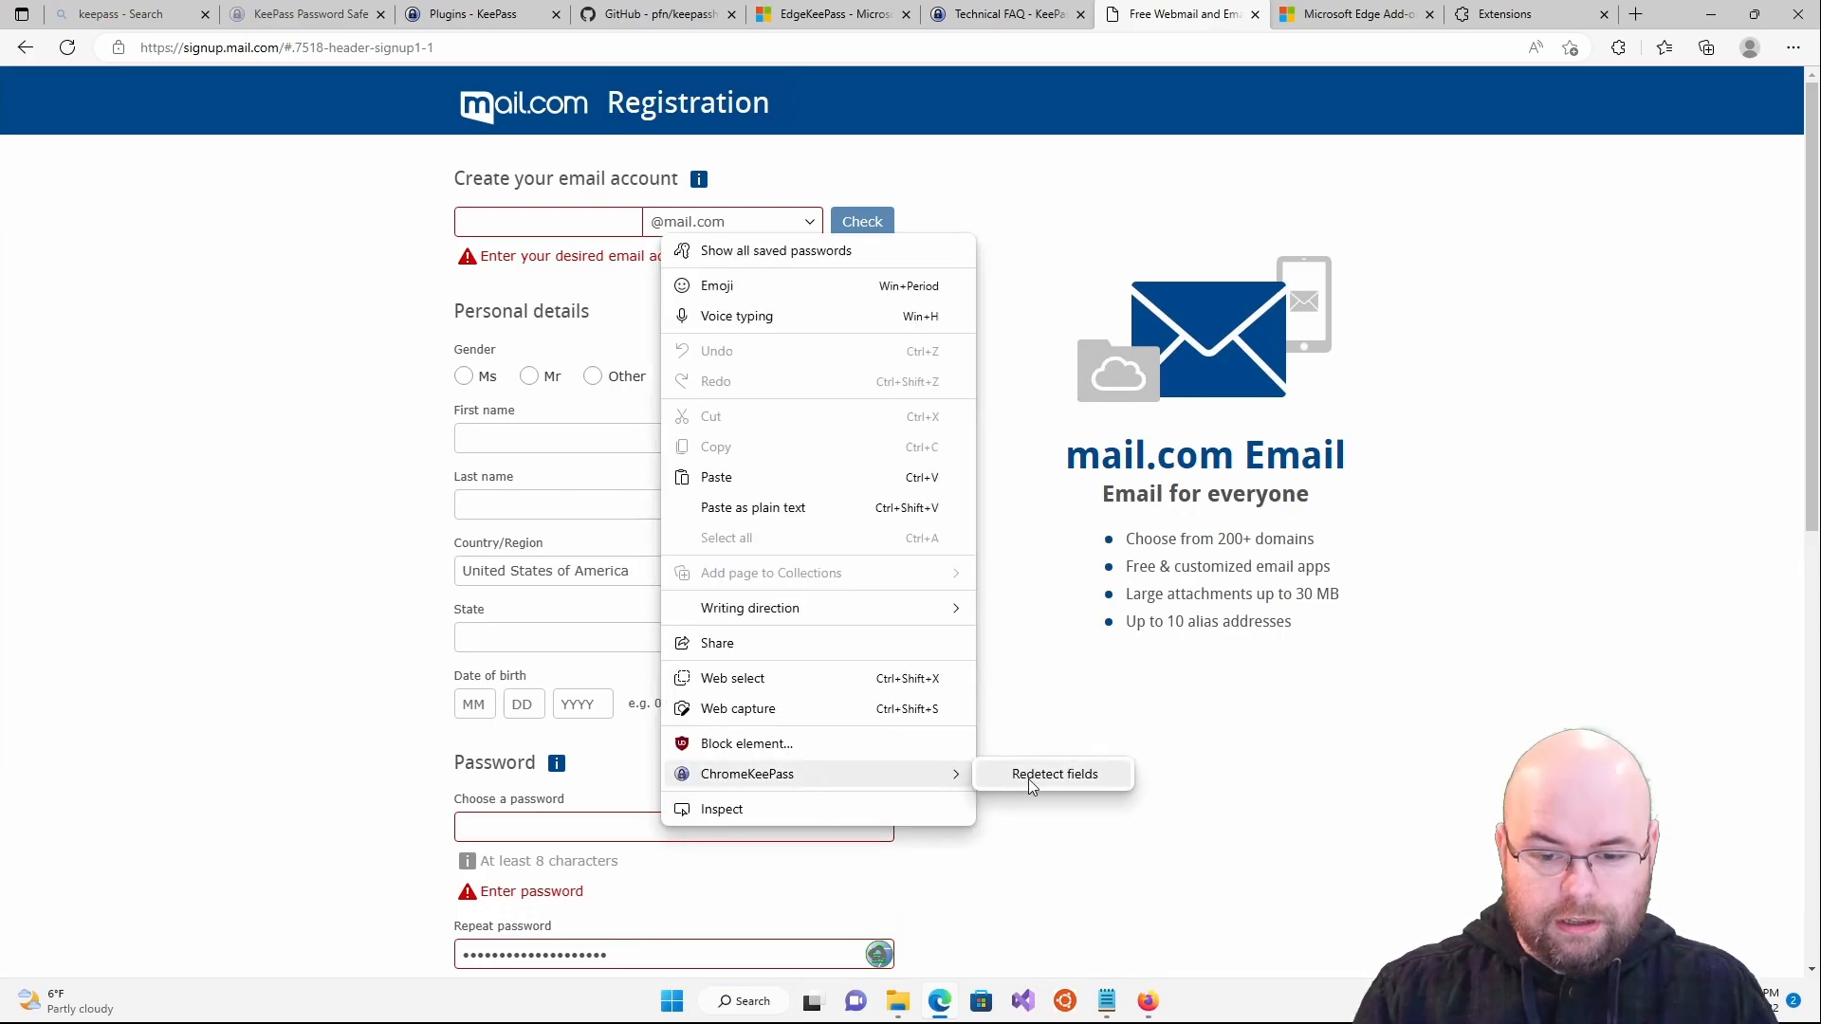
left_click(1033, 773)
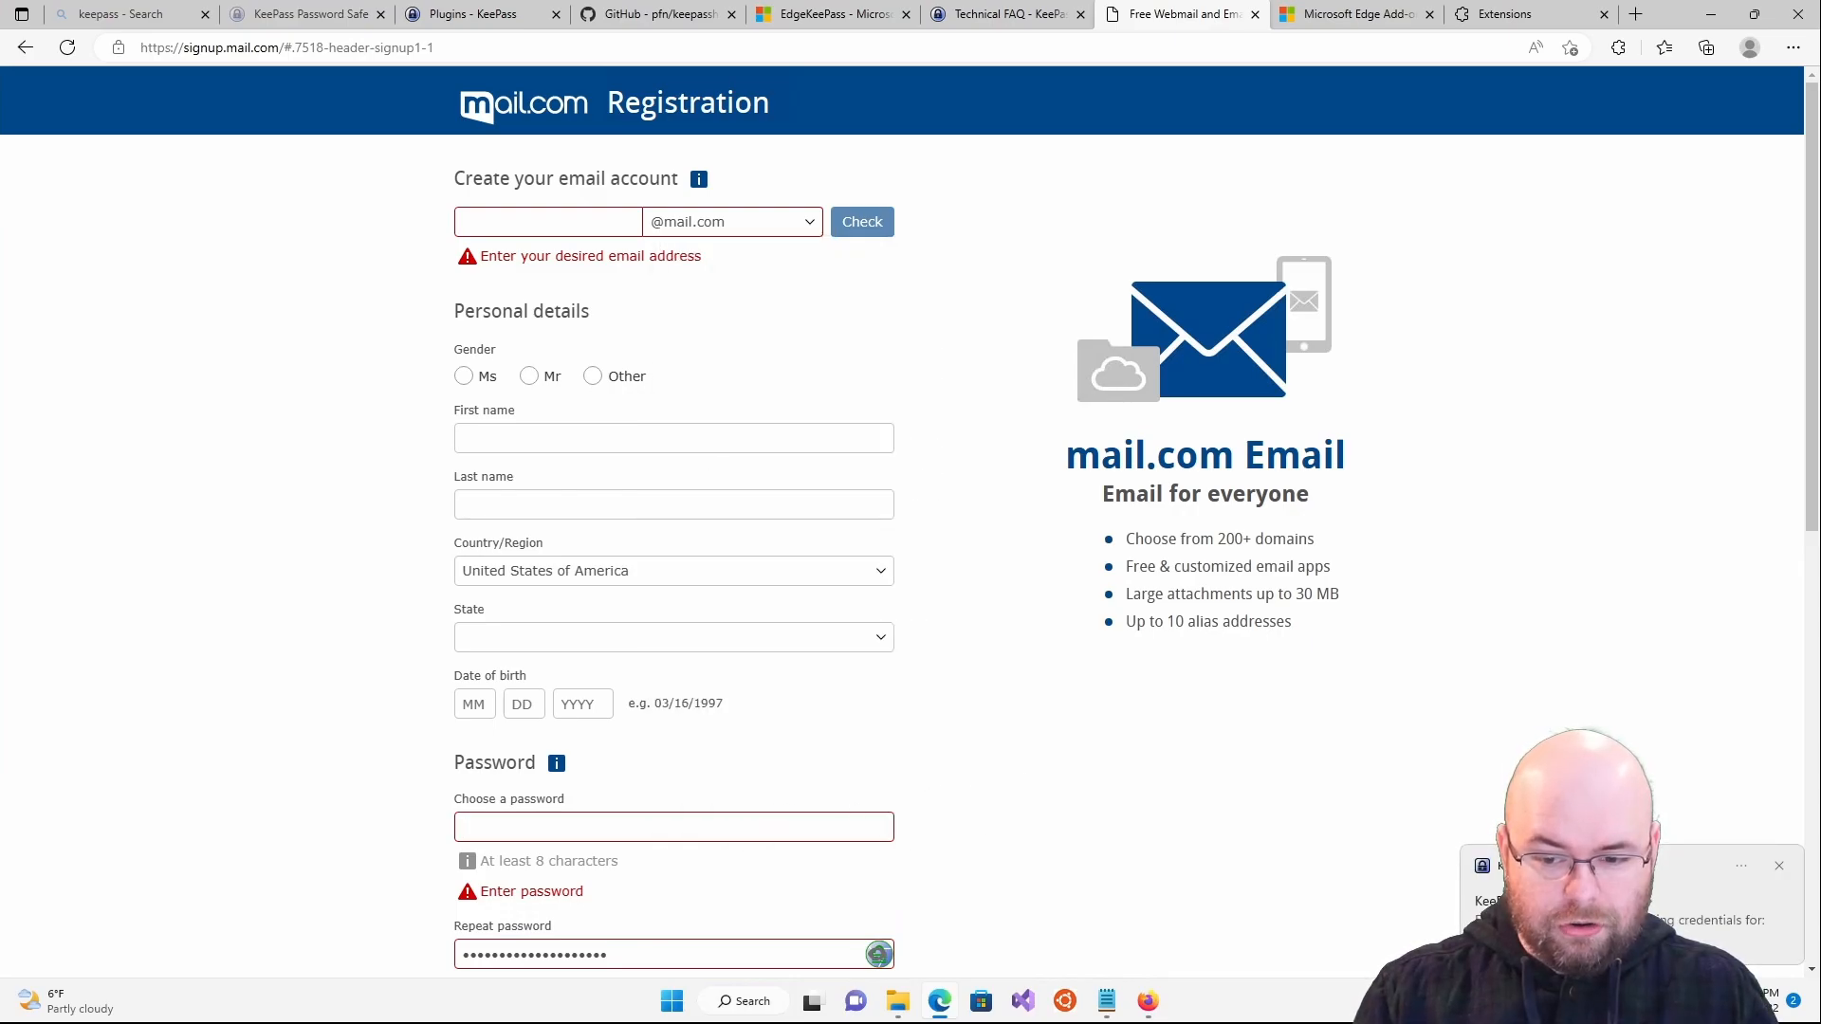
left_click(876, 956)
left_click_drag(764, 956, 297, 931)
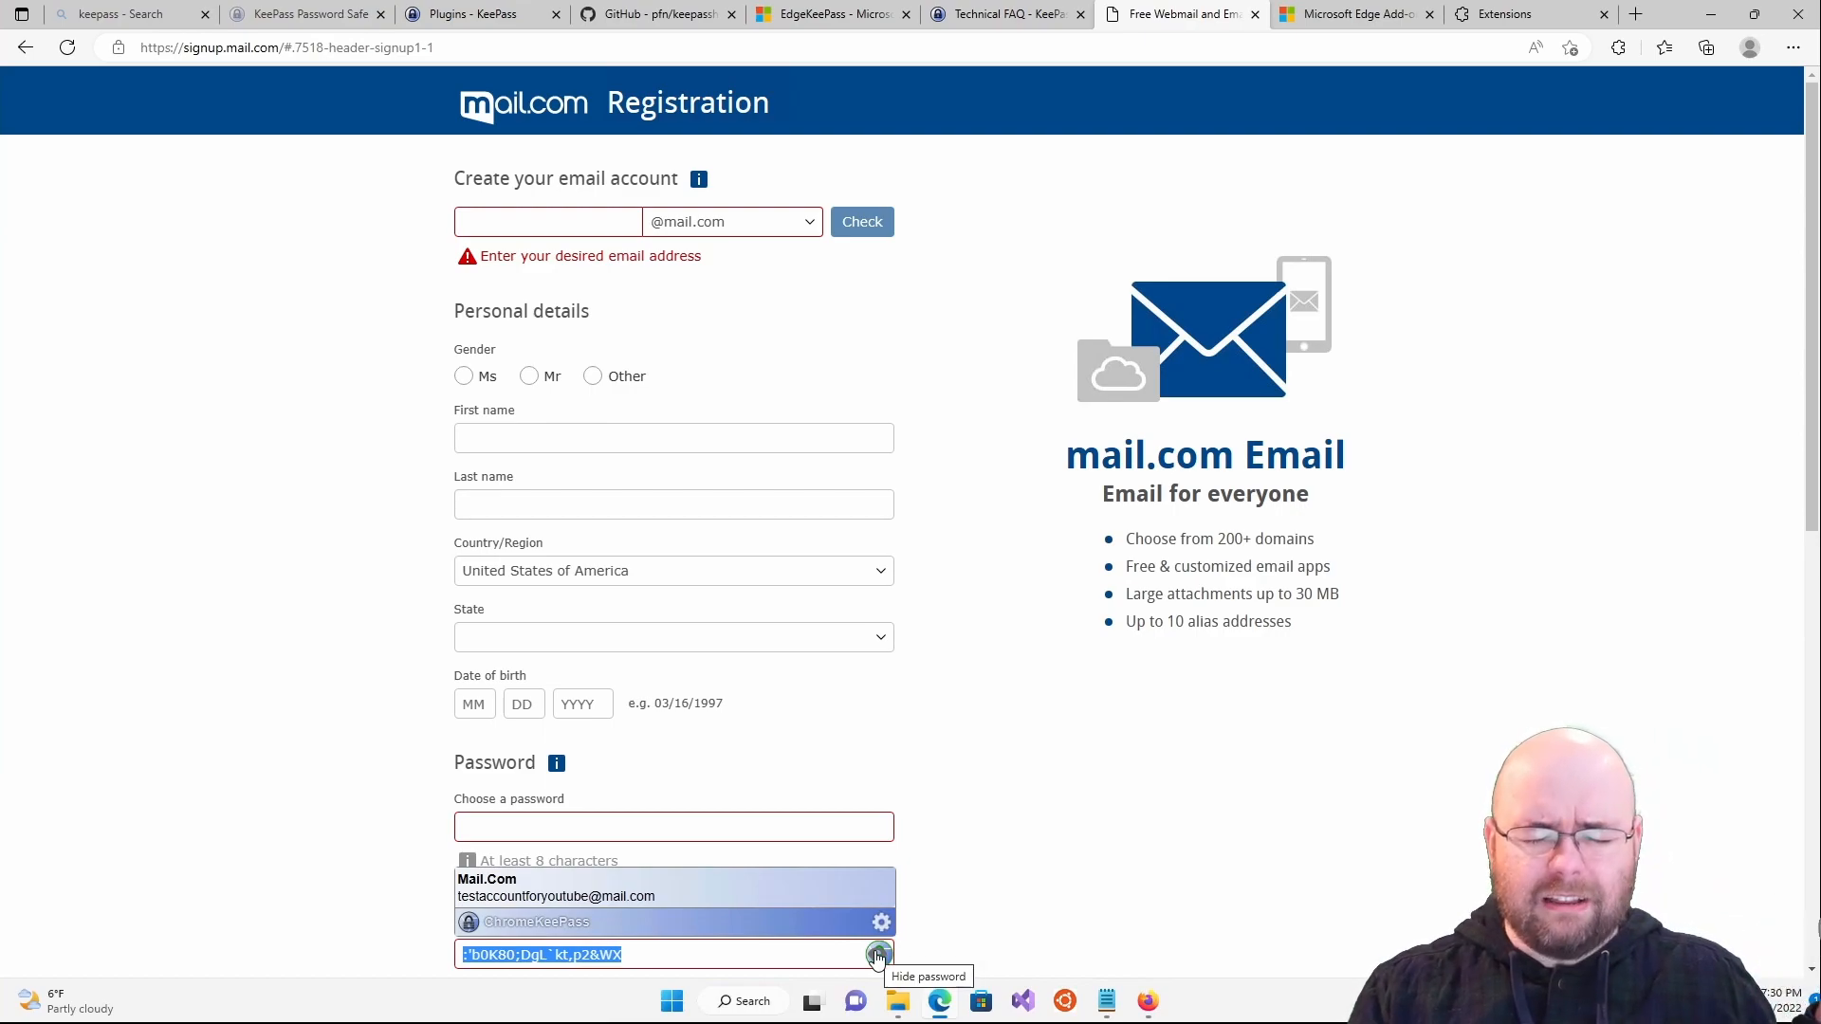
left_click(877, 956)
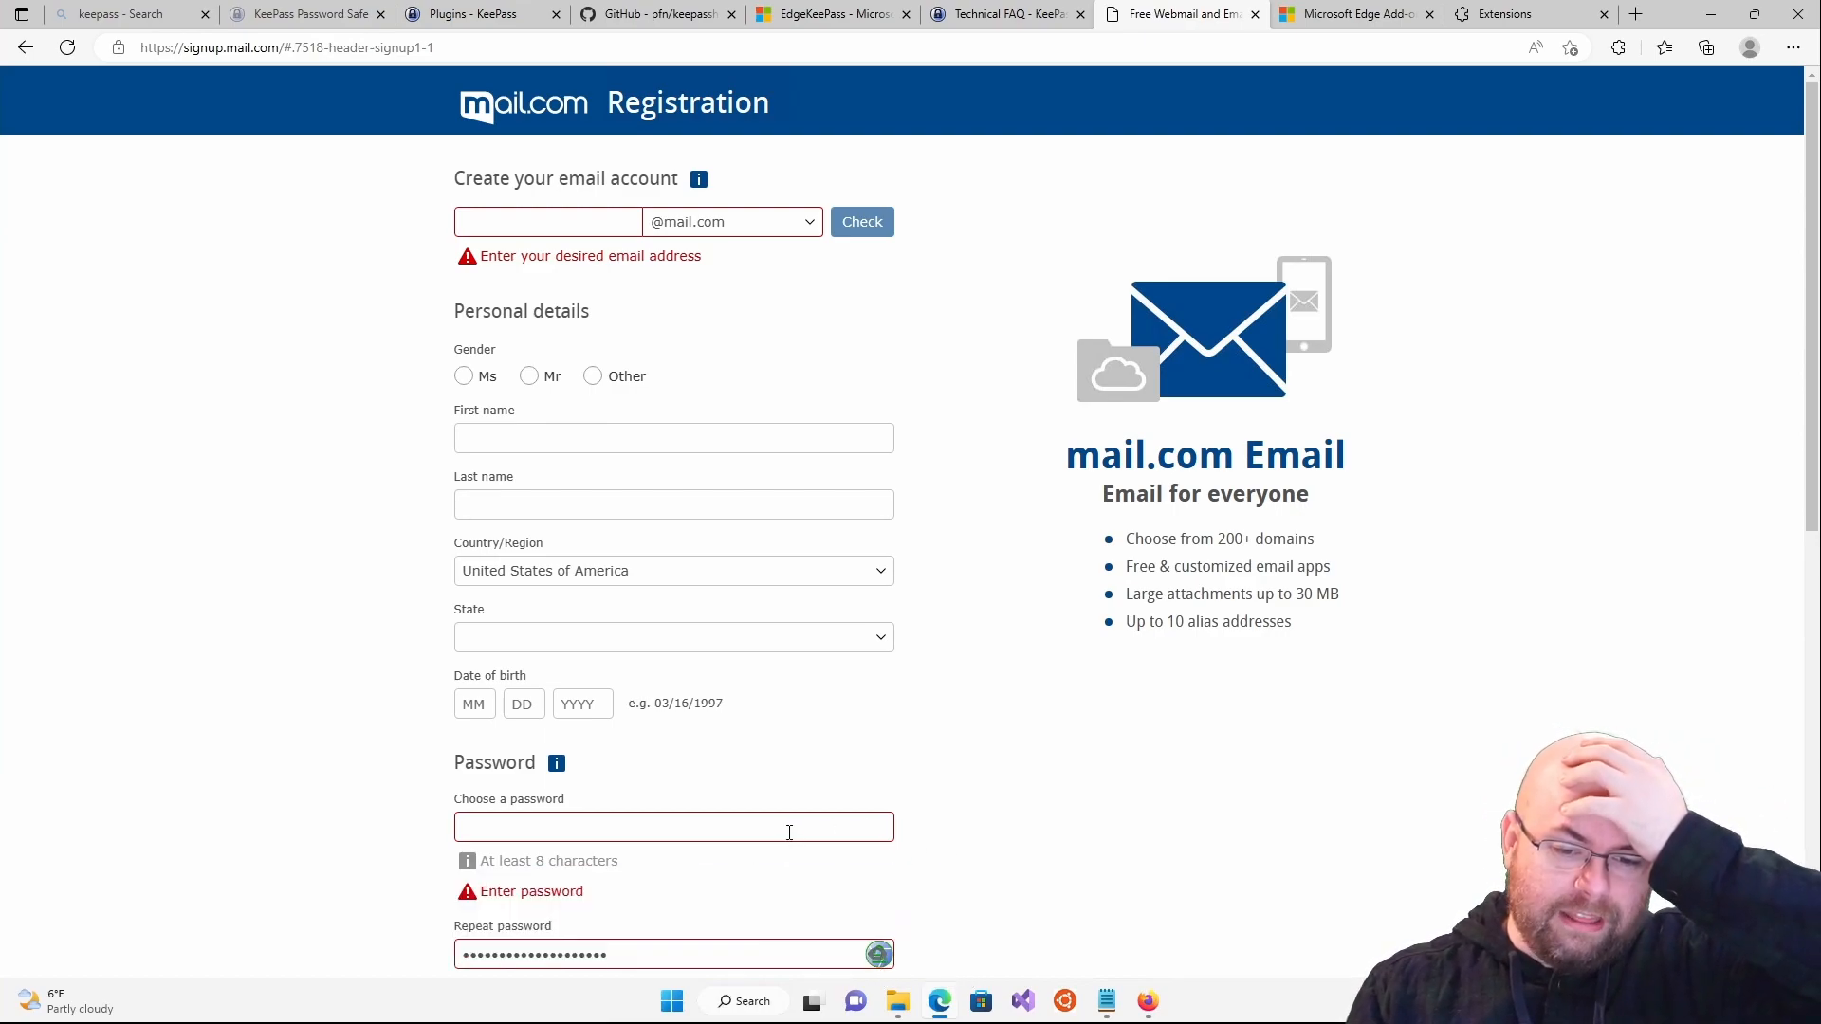
- Redetect the form fields once more from the email field, then launch Firefox
right_click(592, 229)
mouse_move(789, 735)
left_click(984, 735)
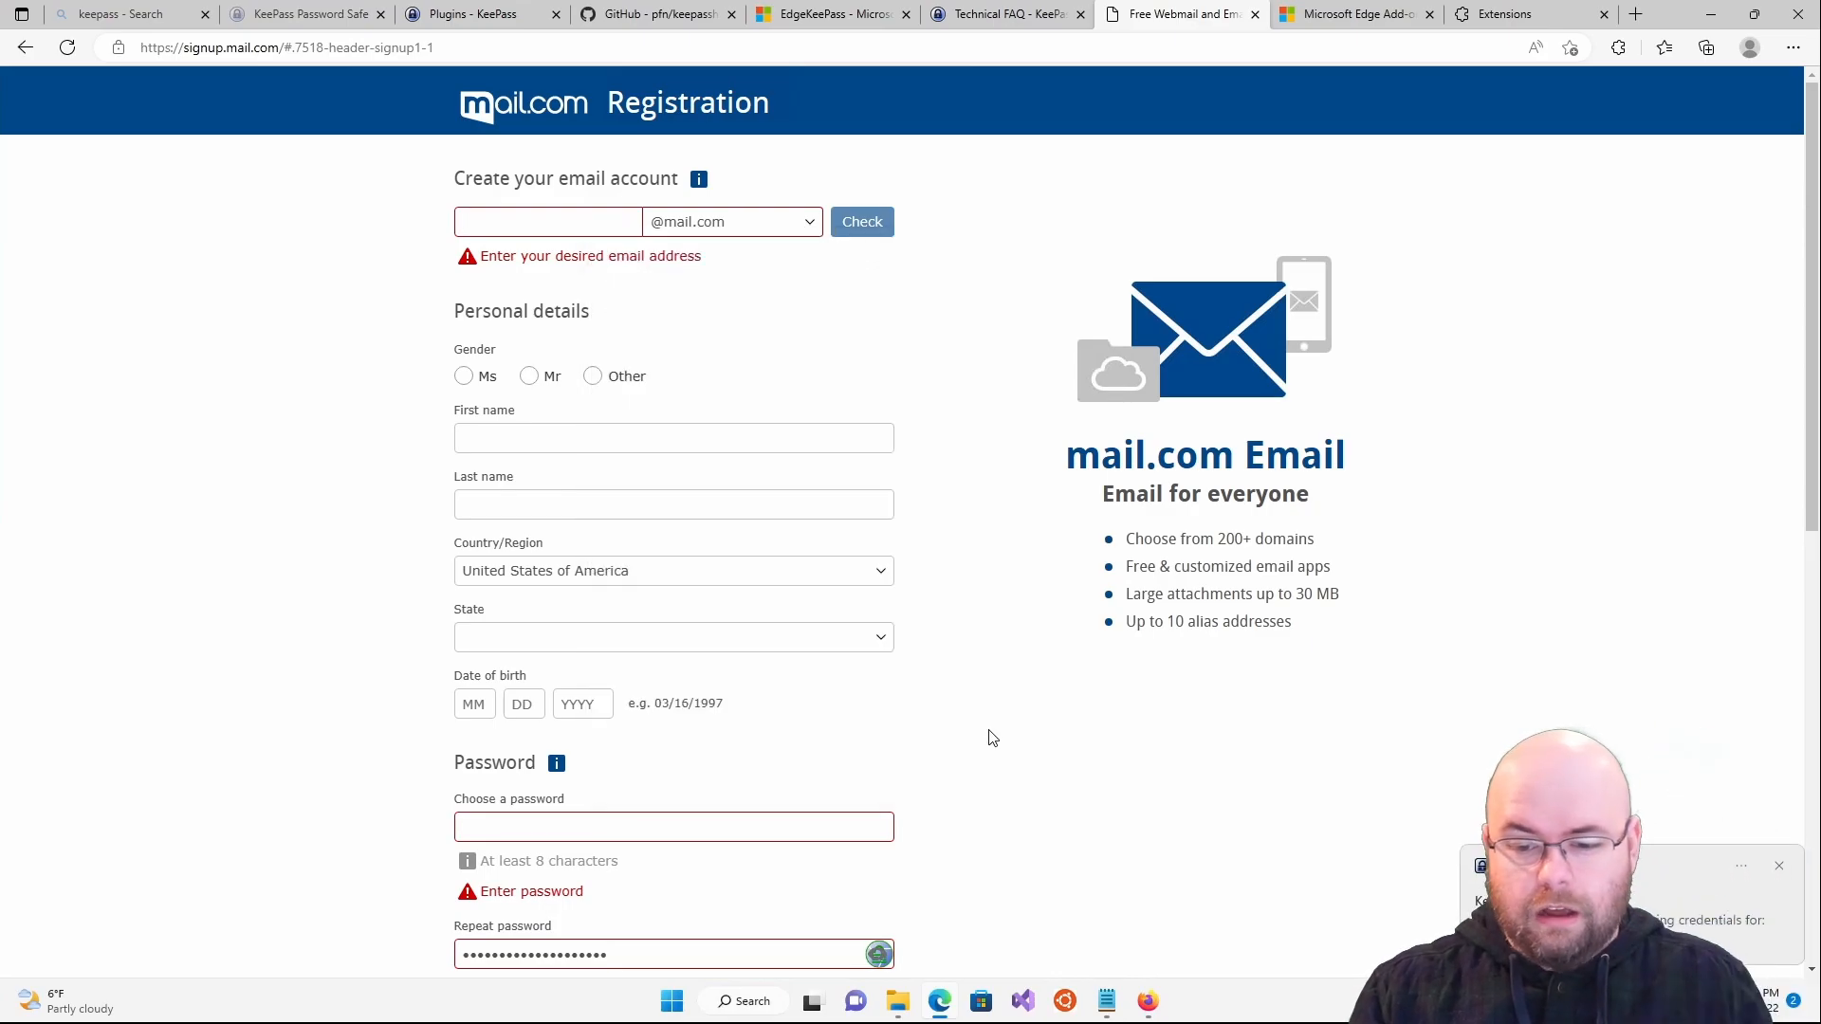
left_click(1150, 1002)
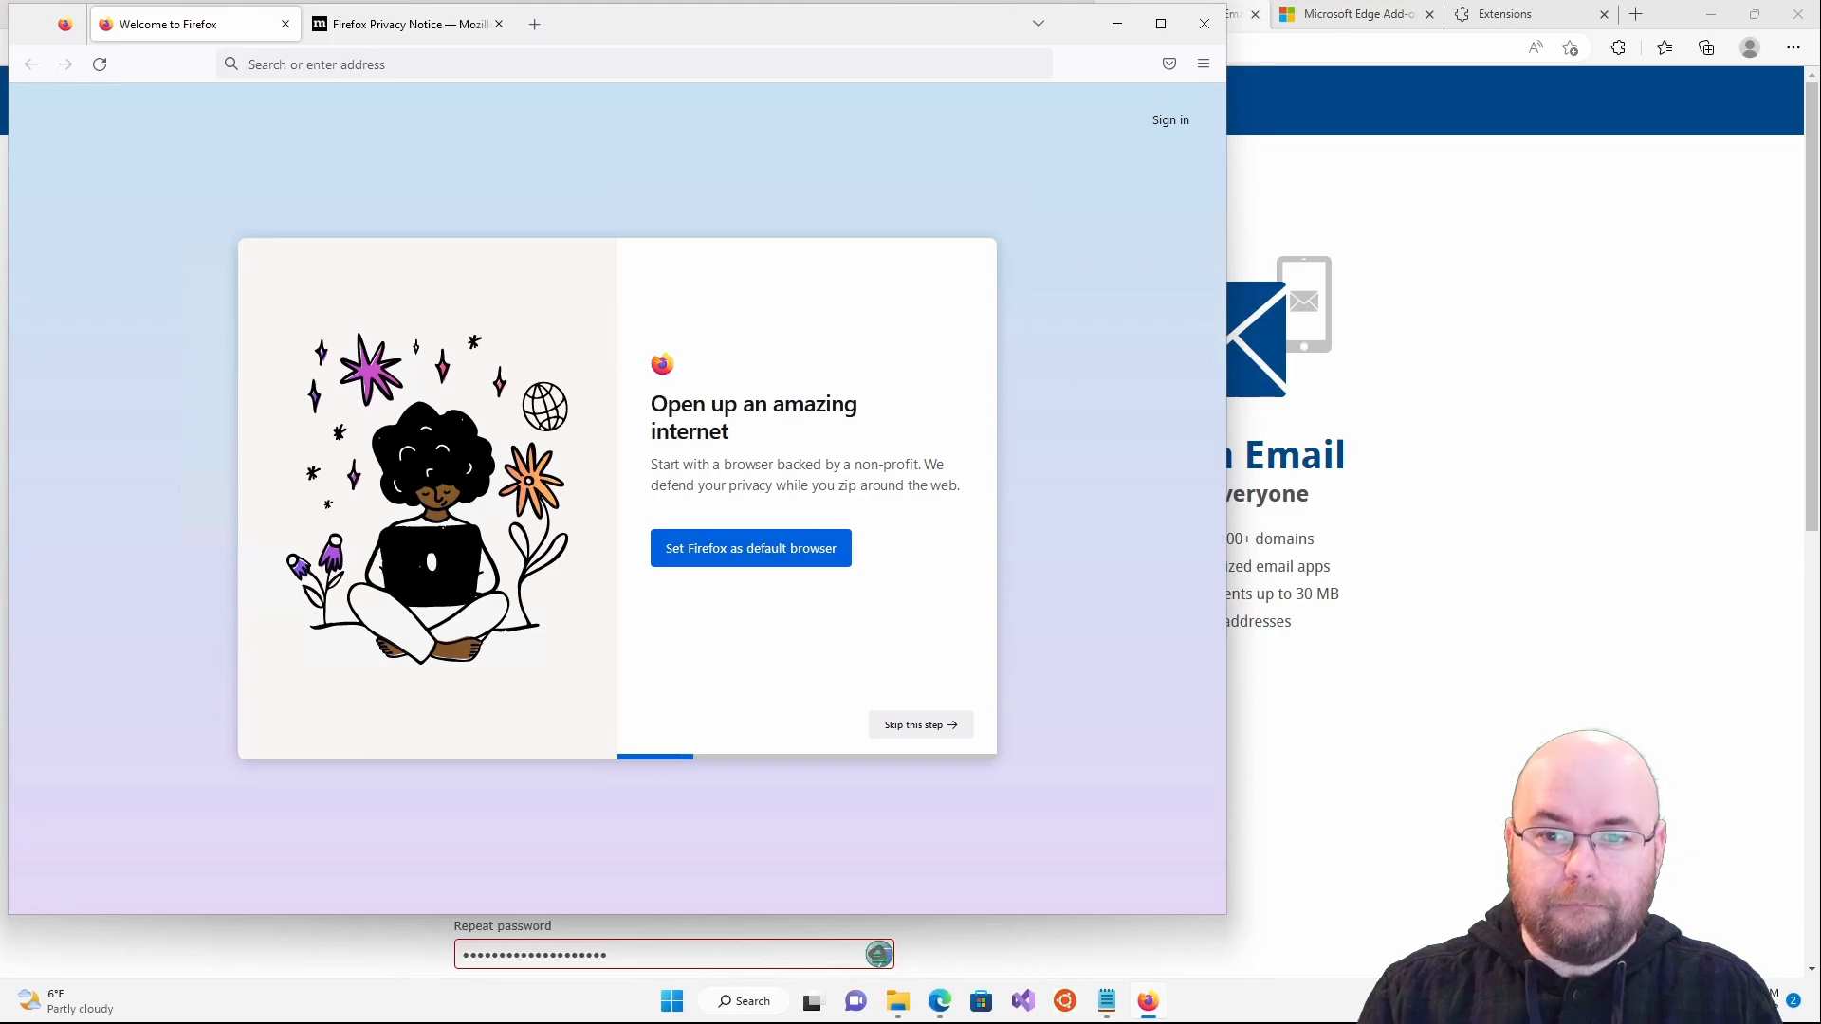
- Go to the Extensions category of Firefox's Add-ons and themes manager
left_click(1208, 73)
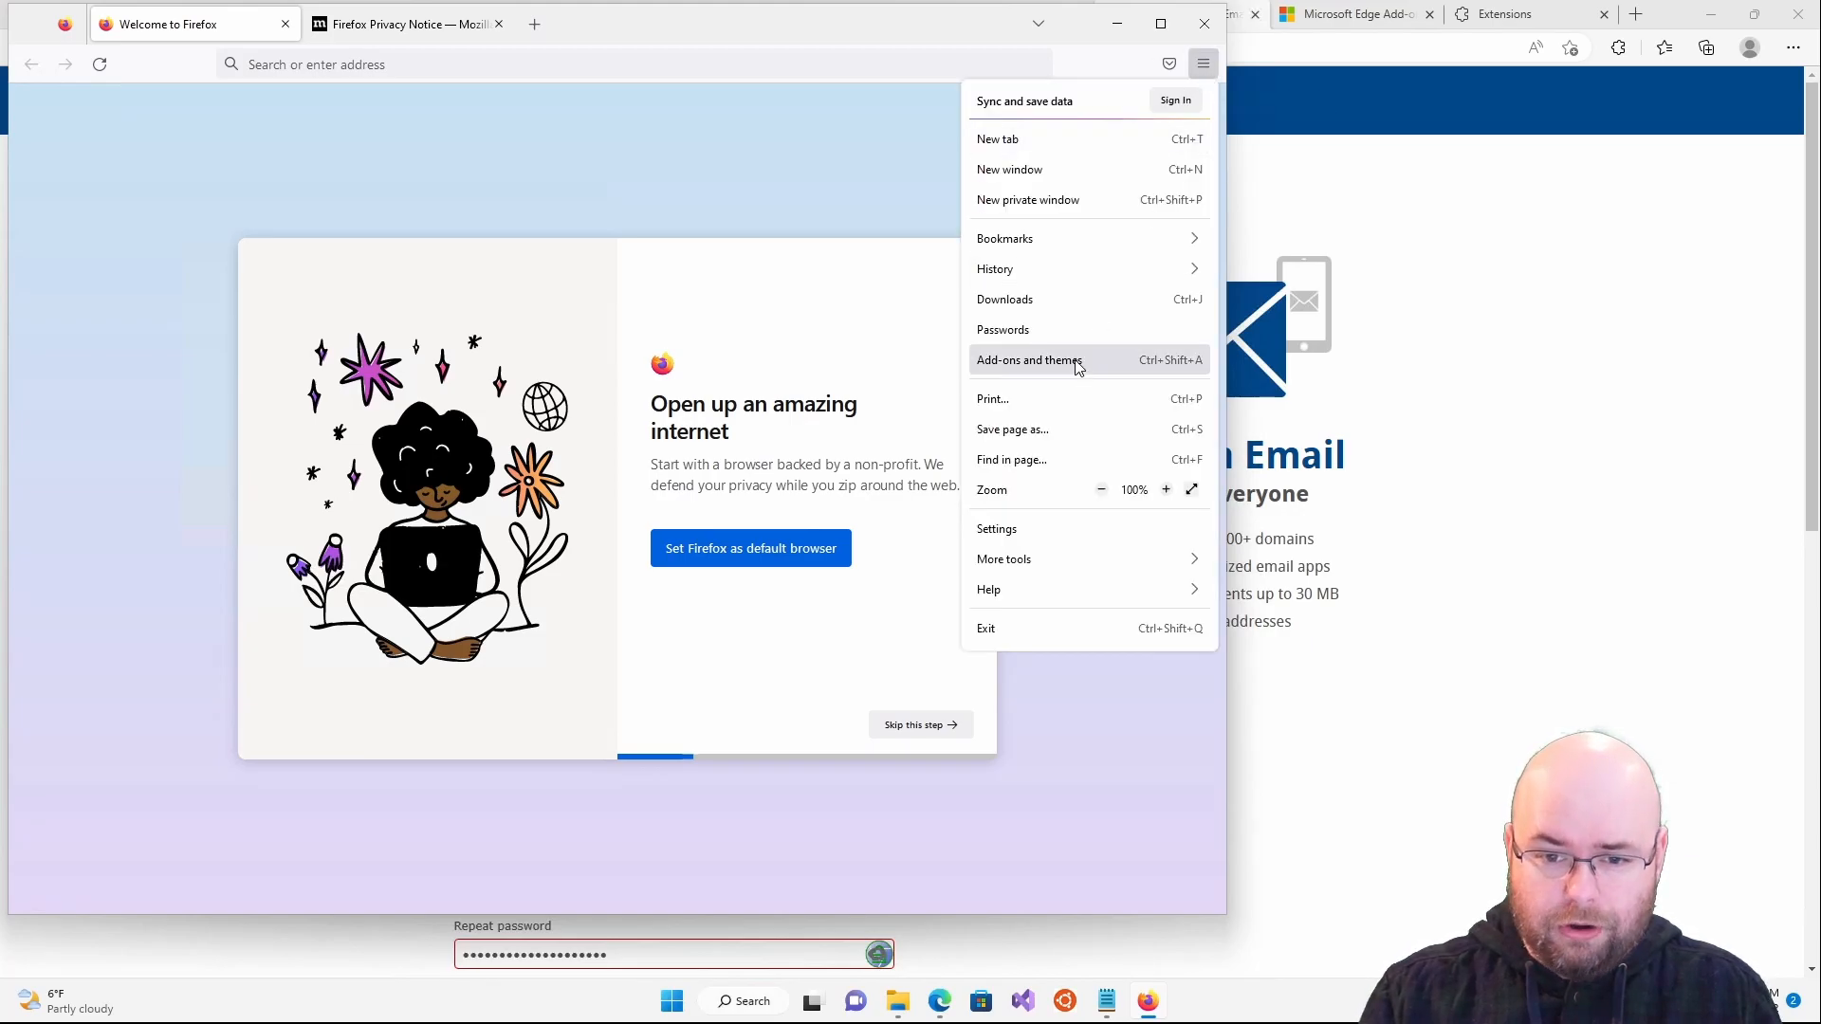
left_click(1081, 364)
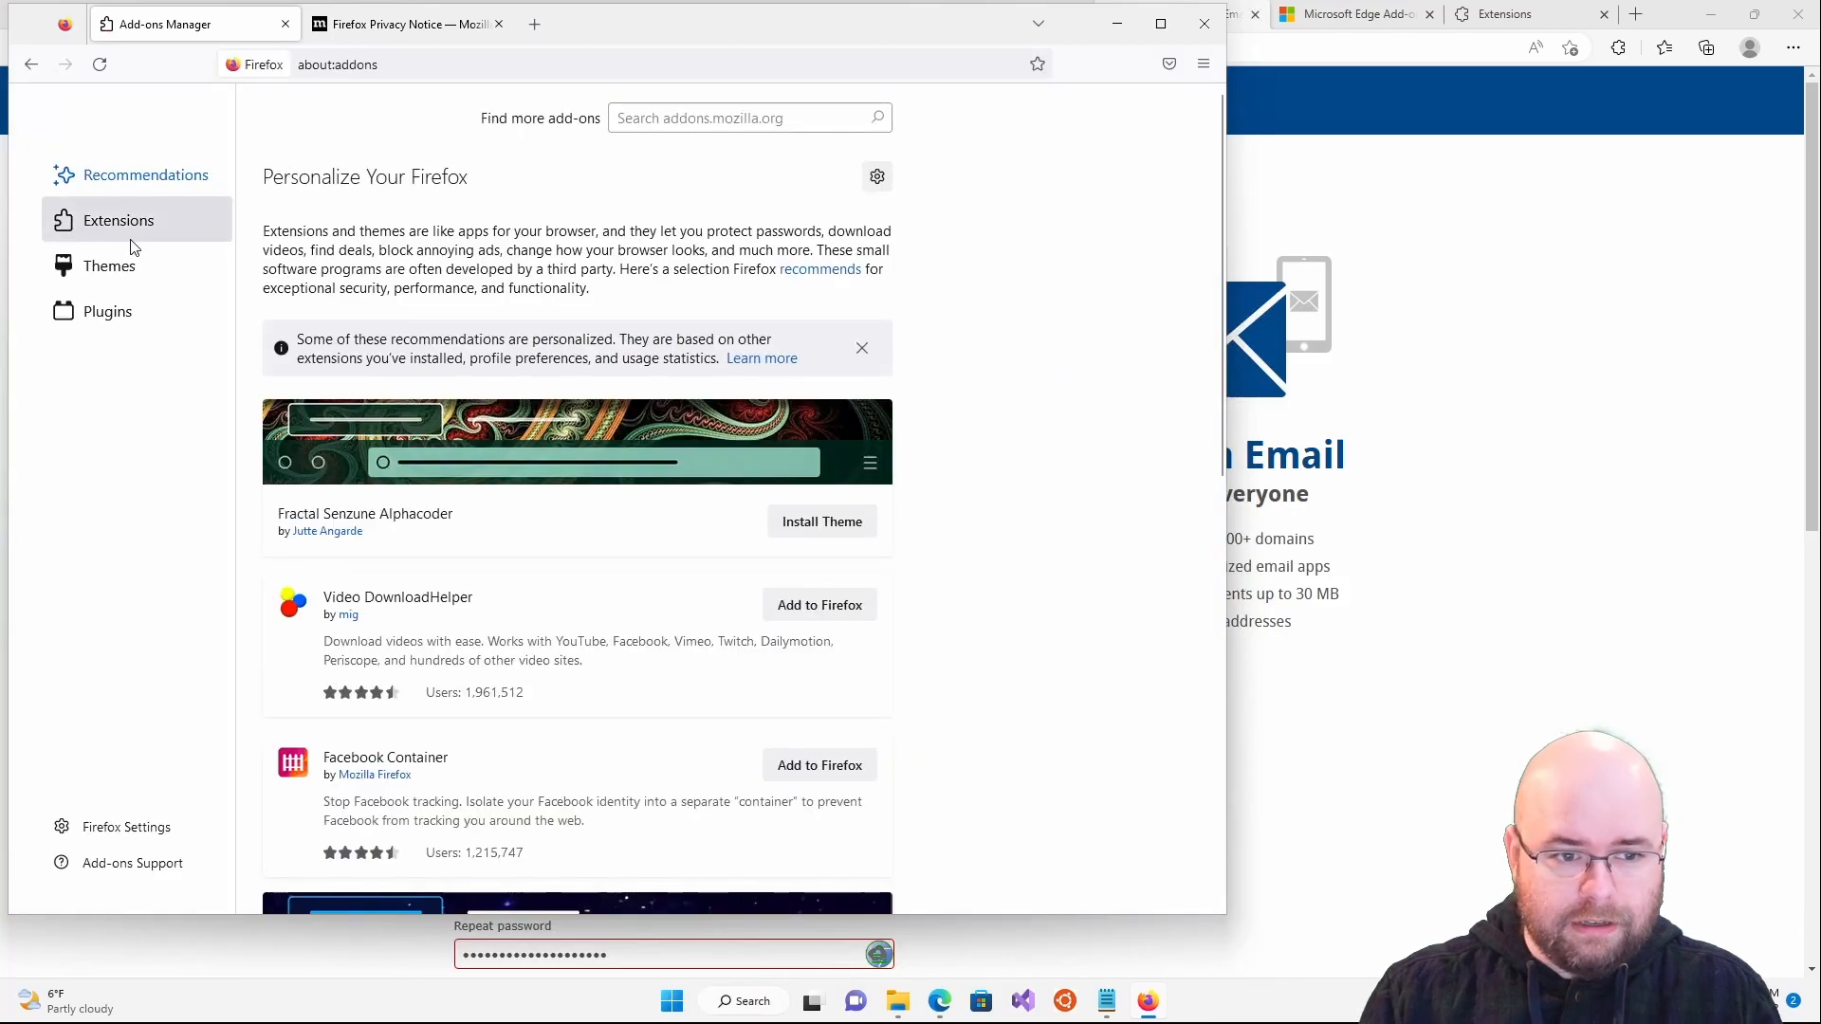
left_click(133, 232)
- Search add-ons for 'keep', browse the results, and open KeePassHttp-Connector
left_click(692, 109)
type("keep")
key("Return")
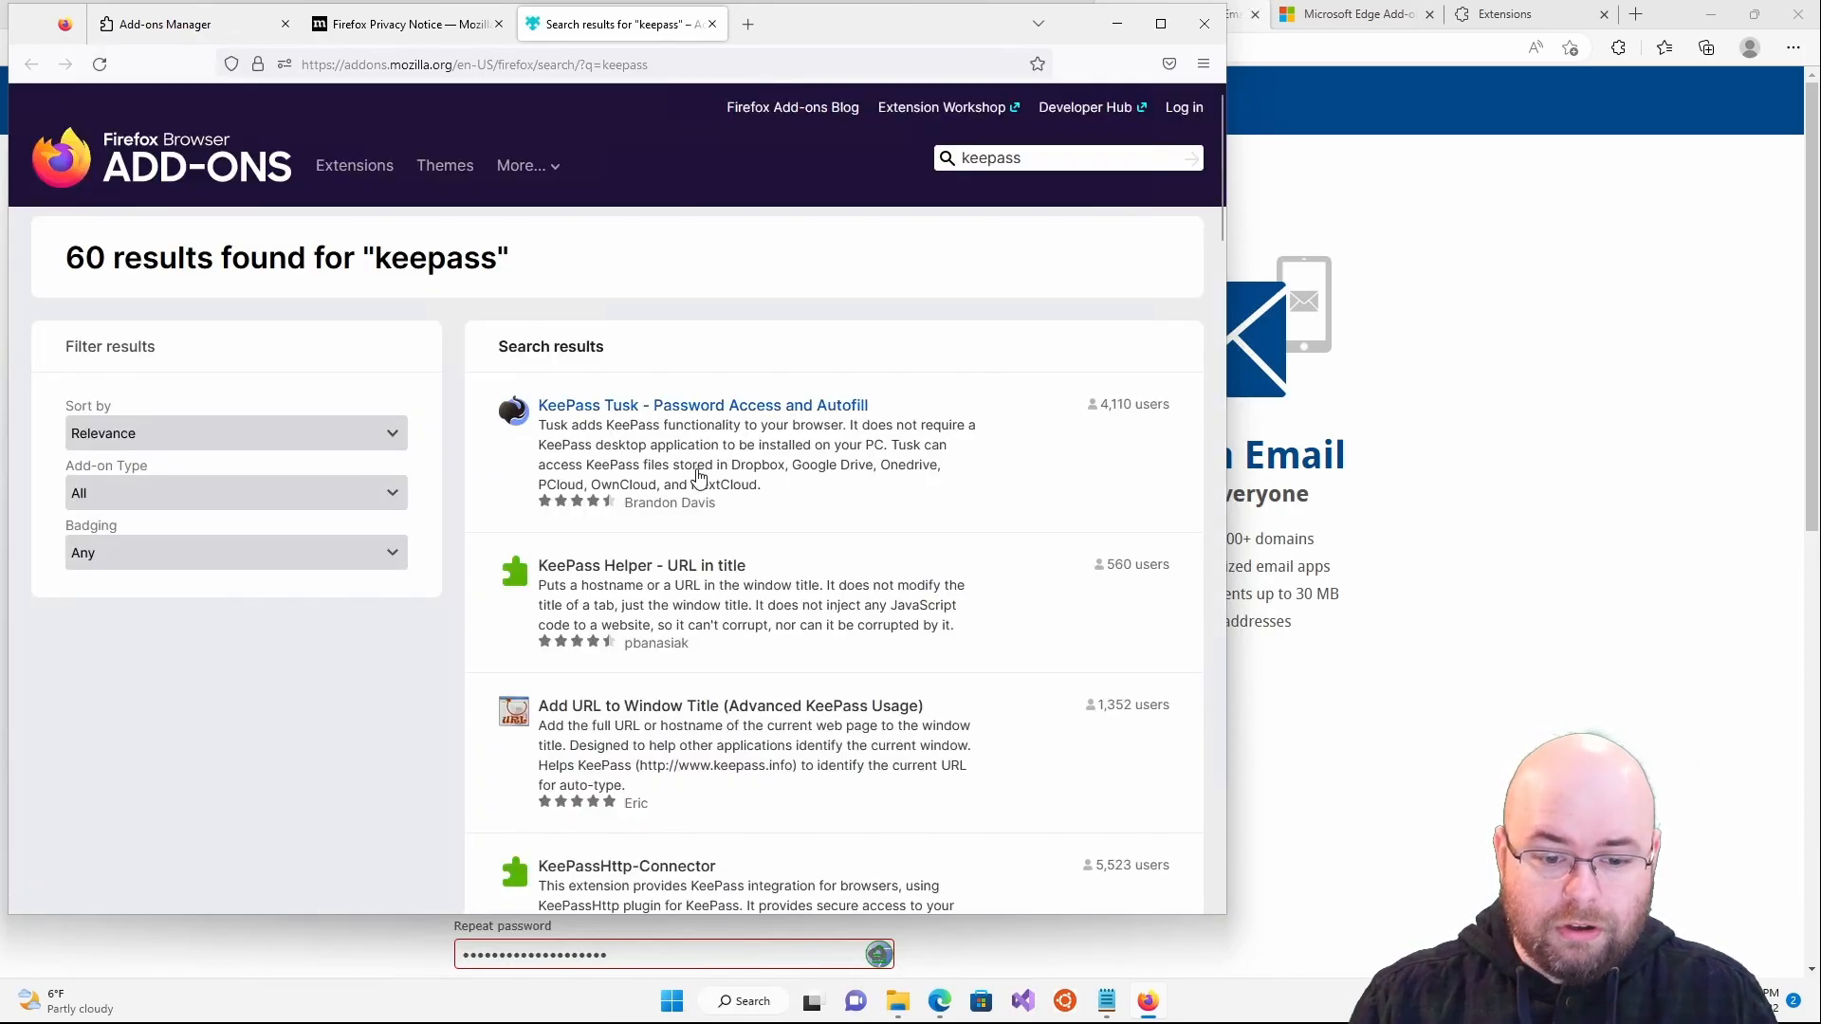
scroll(698, 475, "down", 6)
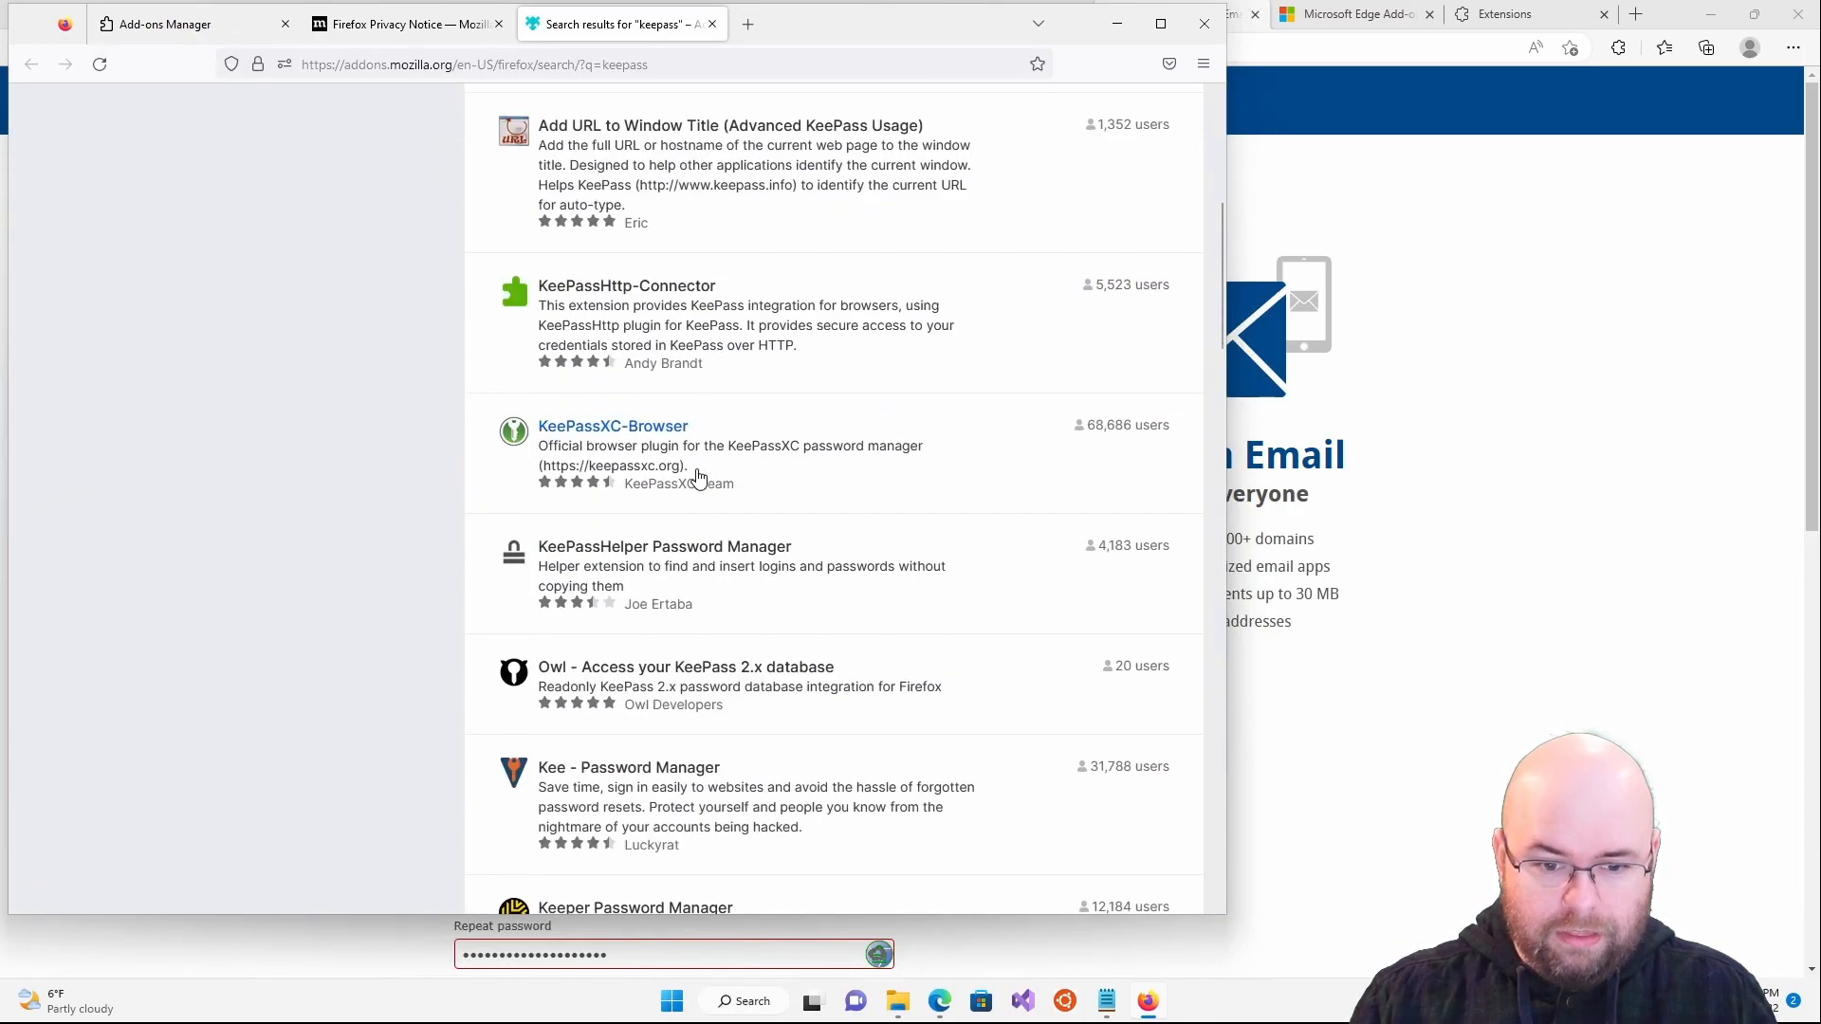
scroll(698, 475, "down", 8)
scroll(700, 476, "up", 8)
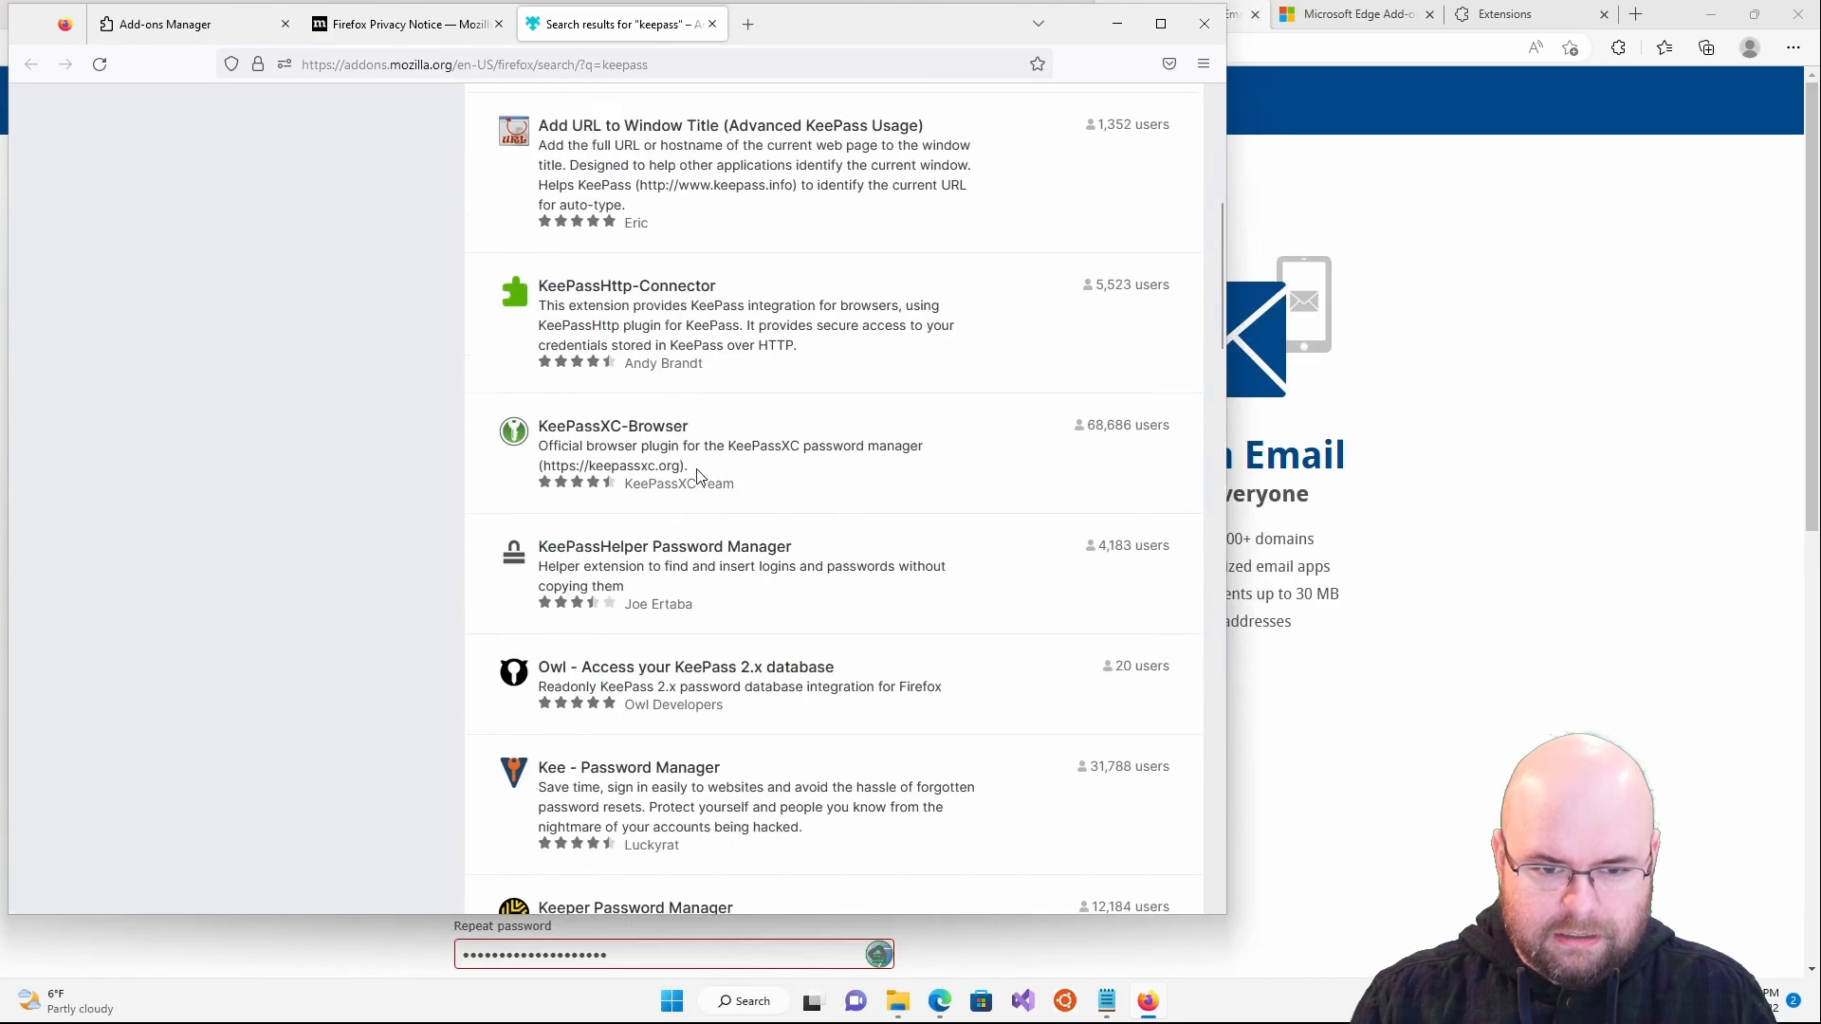
scroll(698, 476, "up", 6)
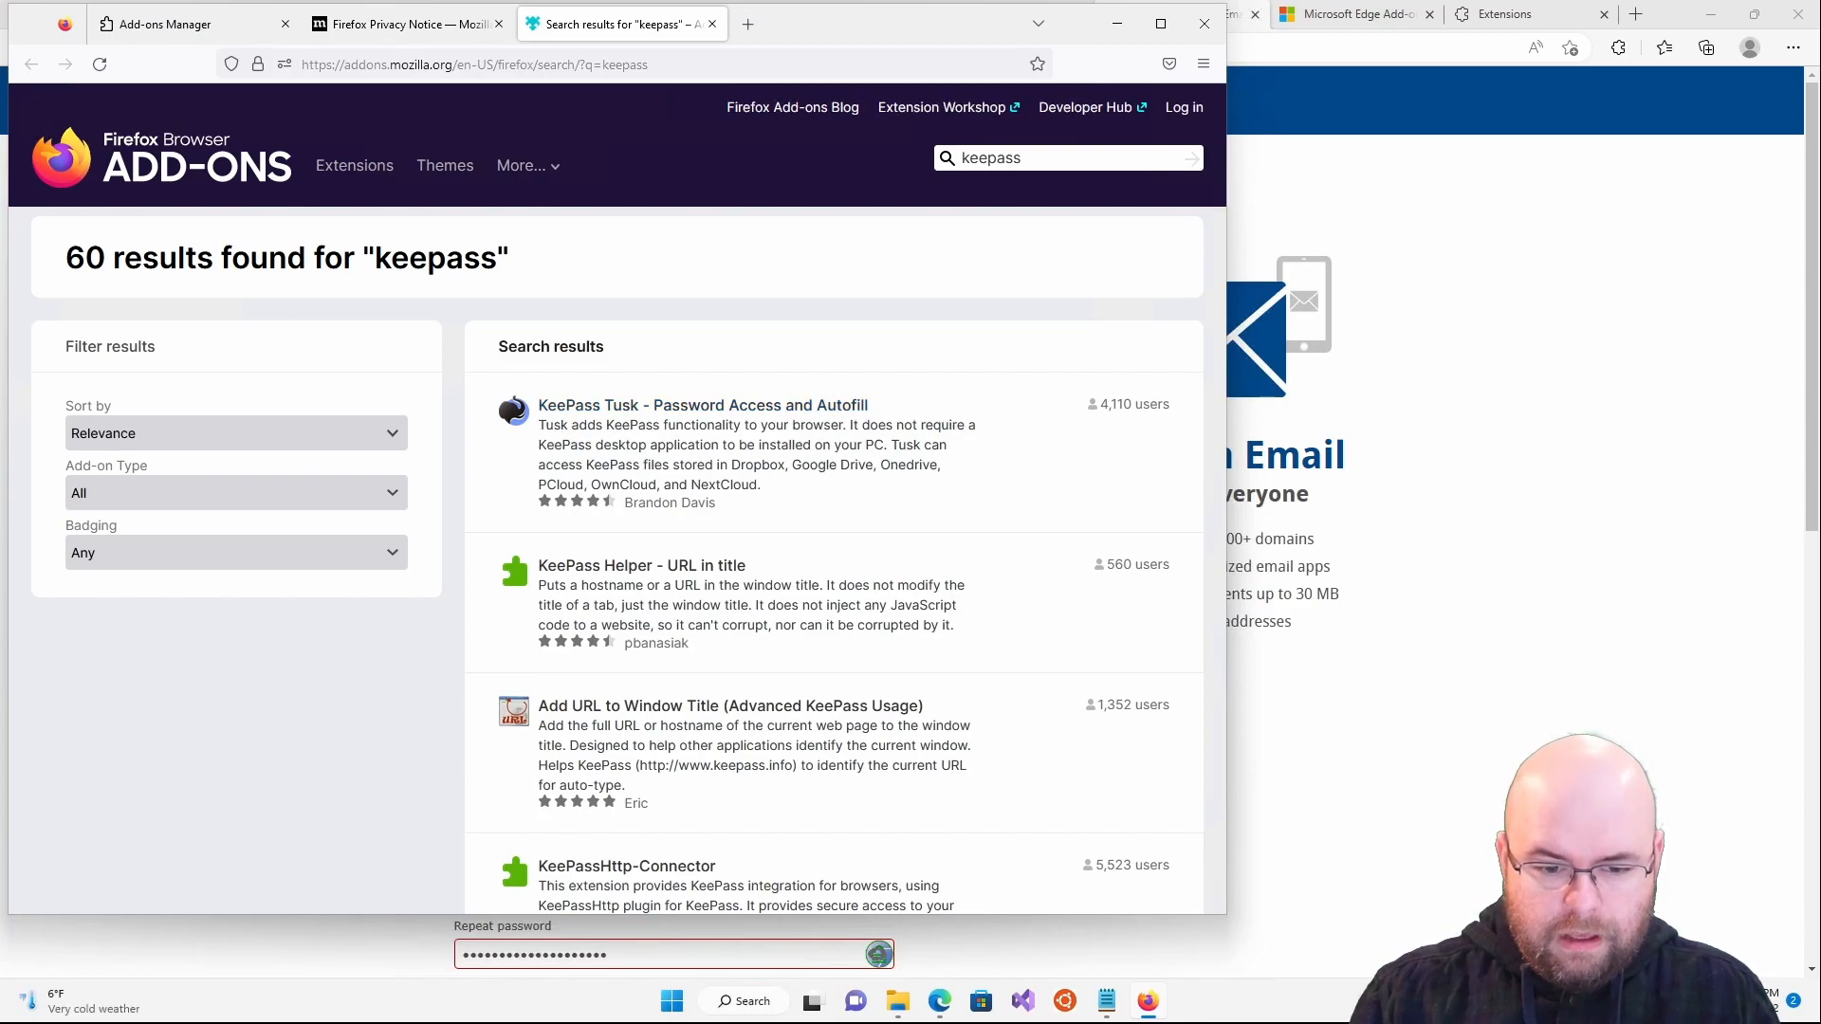
left_click(585, 870)
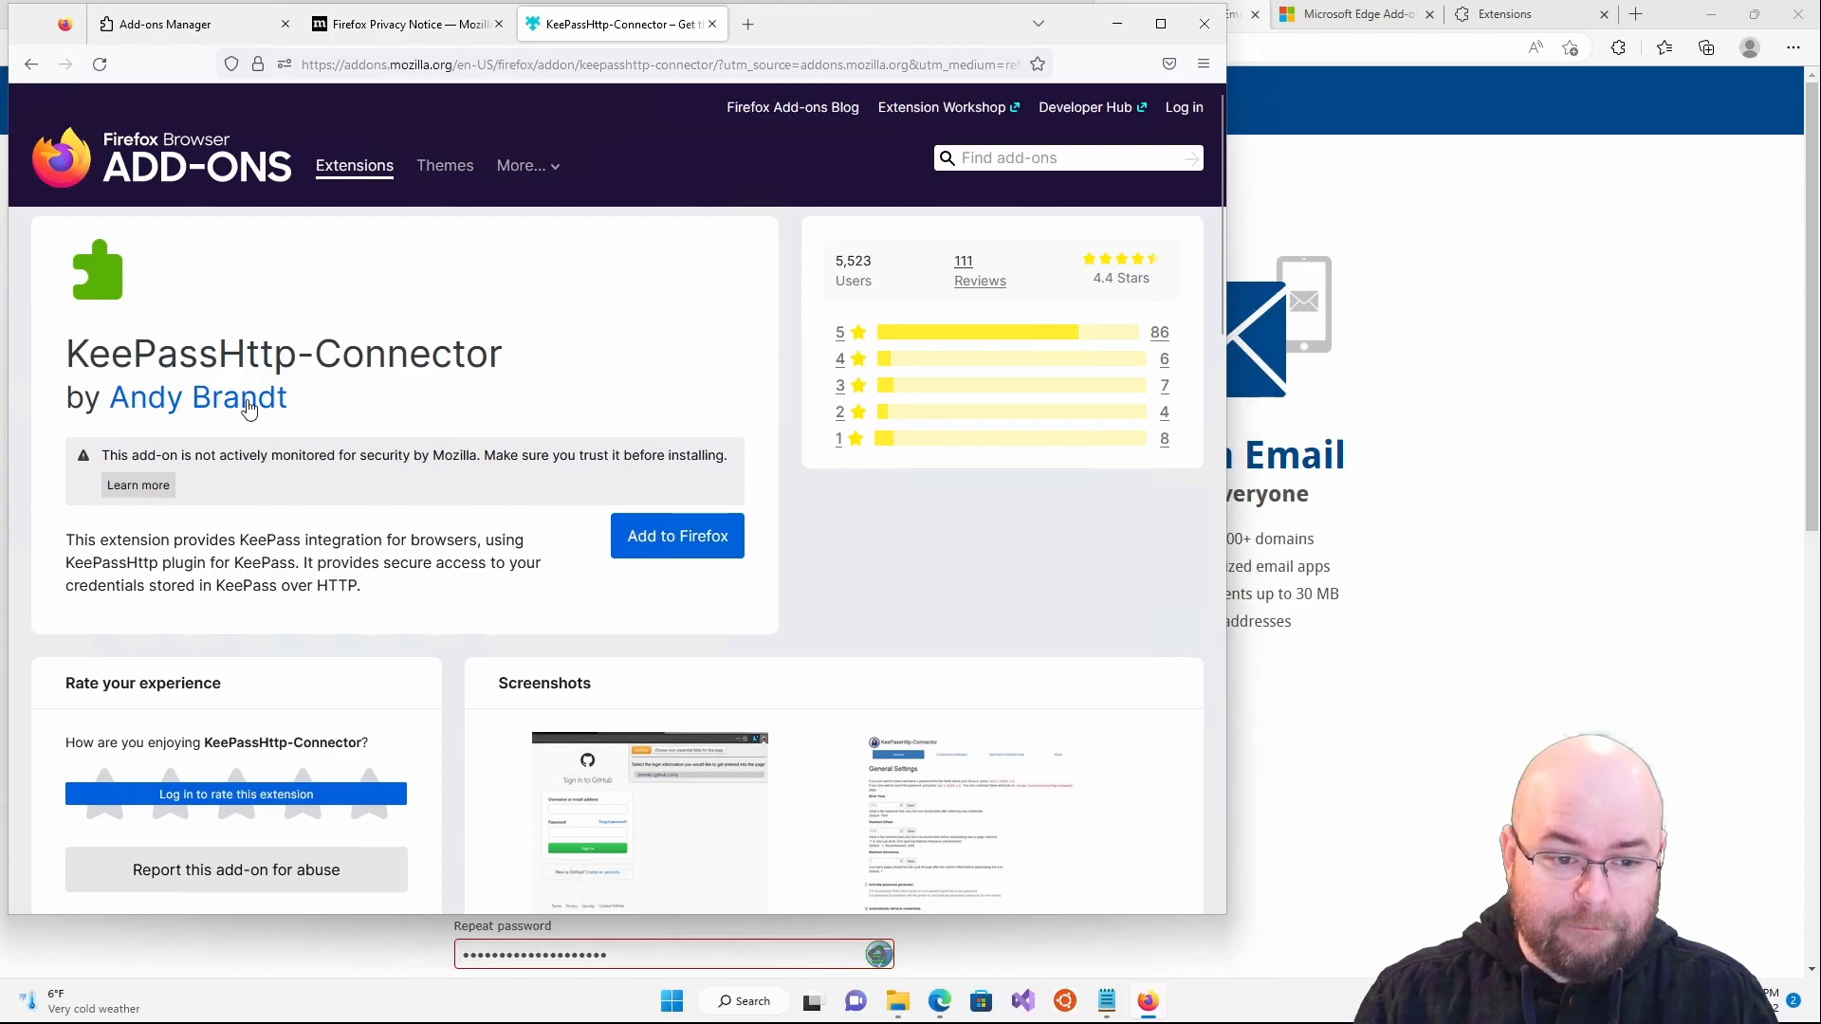
- Check the KeePassHttp-Connector developer's profile, go back, and scroll through the add-on description
left_click(251, 399)
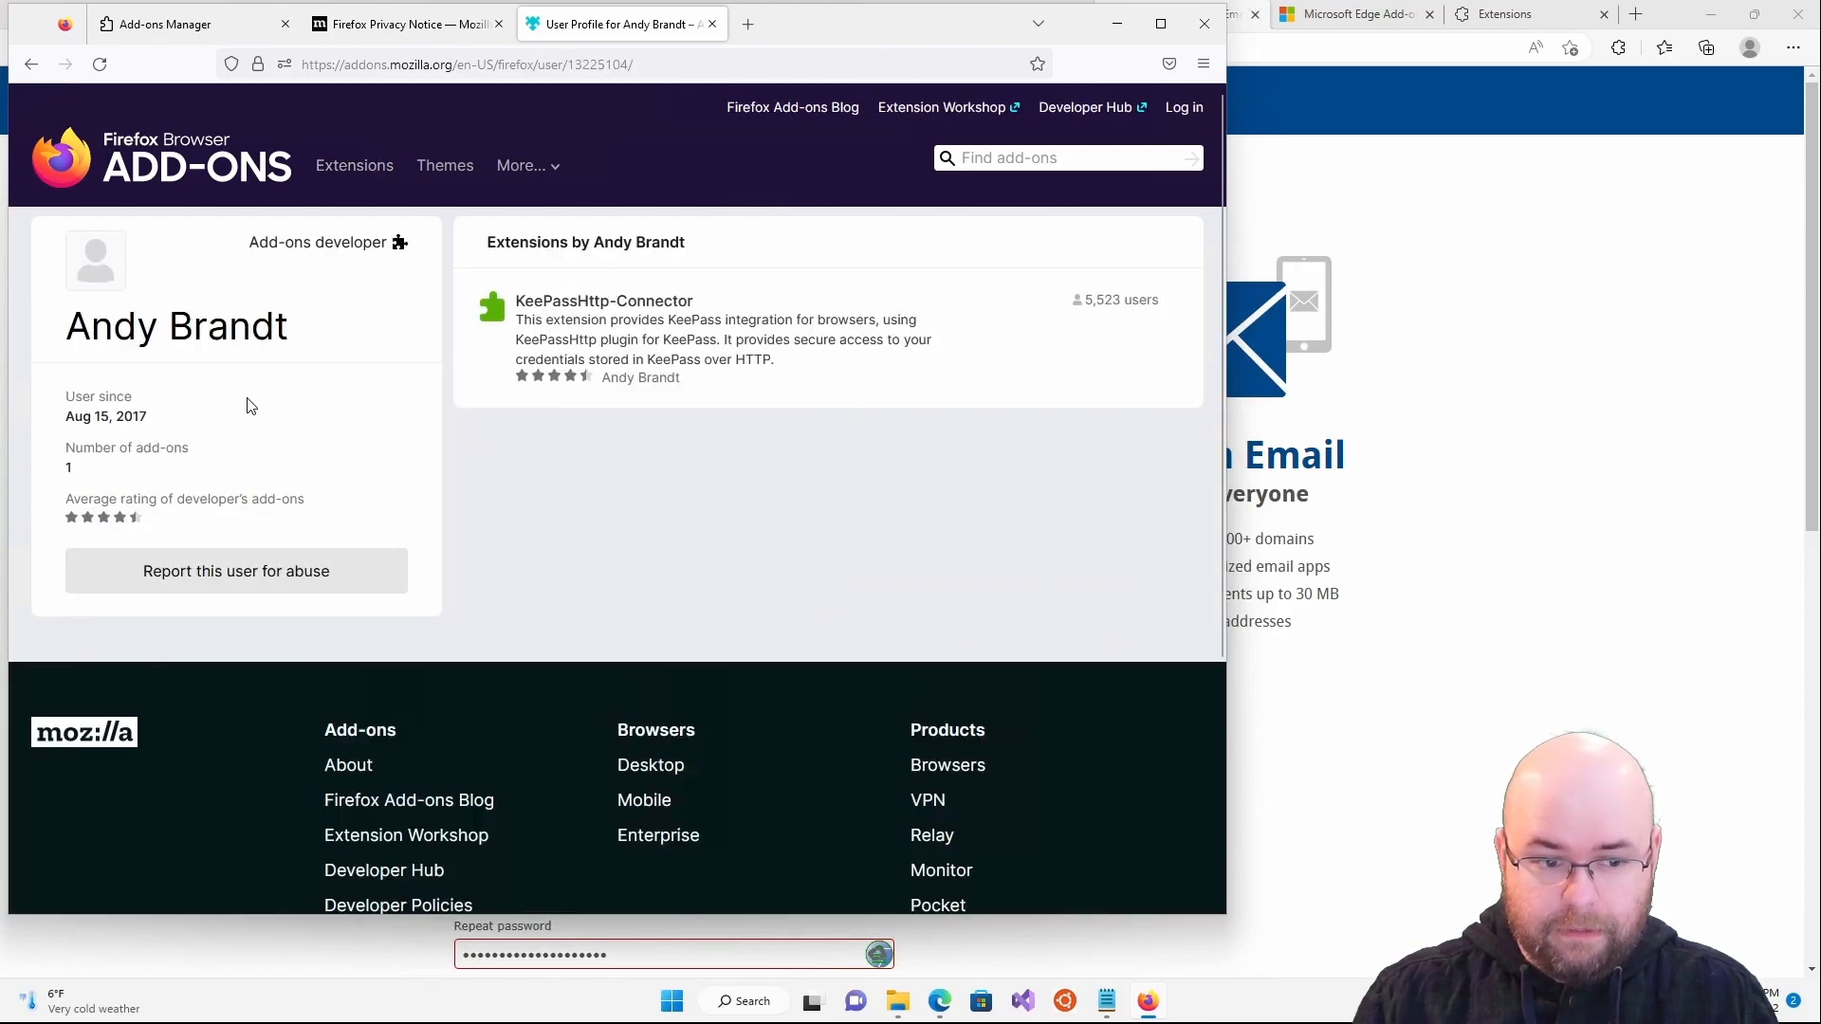
key("alt+Left")
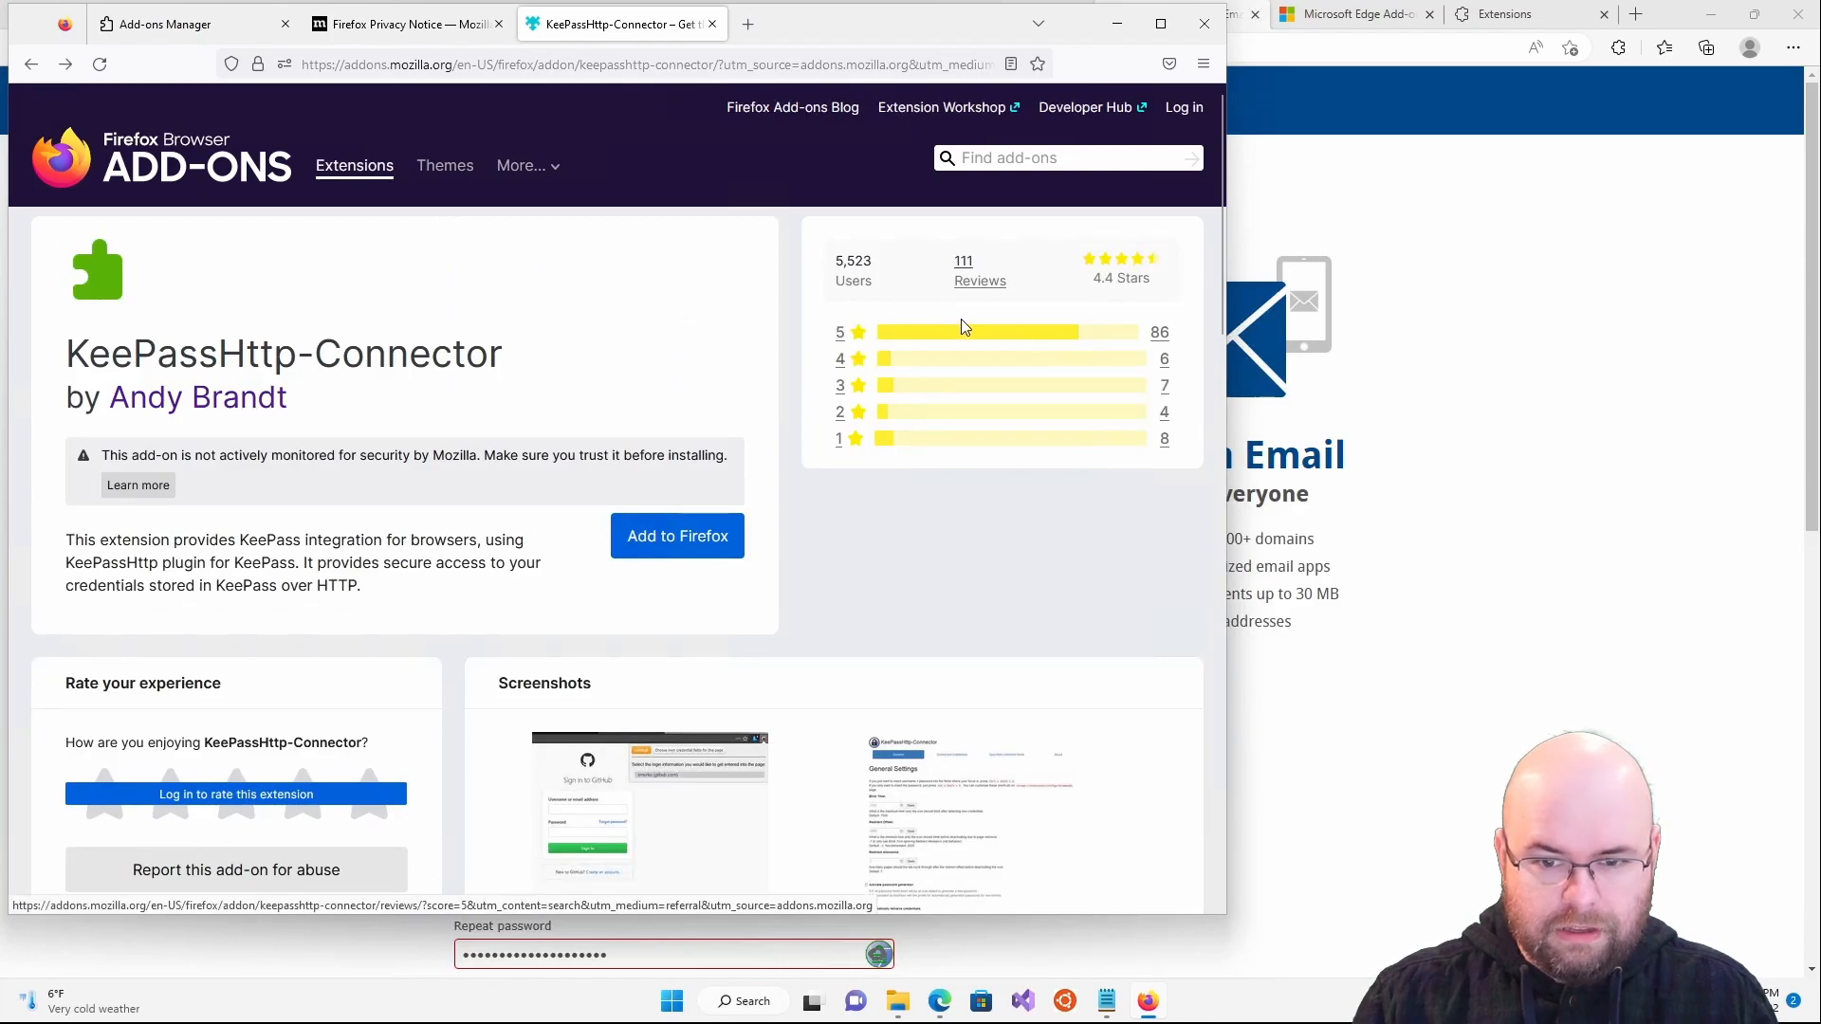
scroll(825, 582, "down", 6)
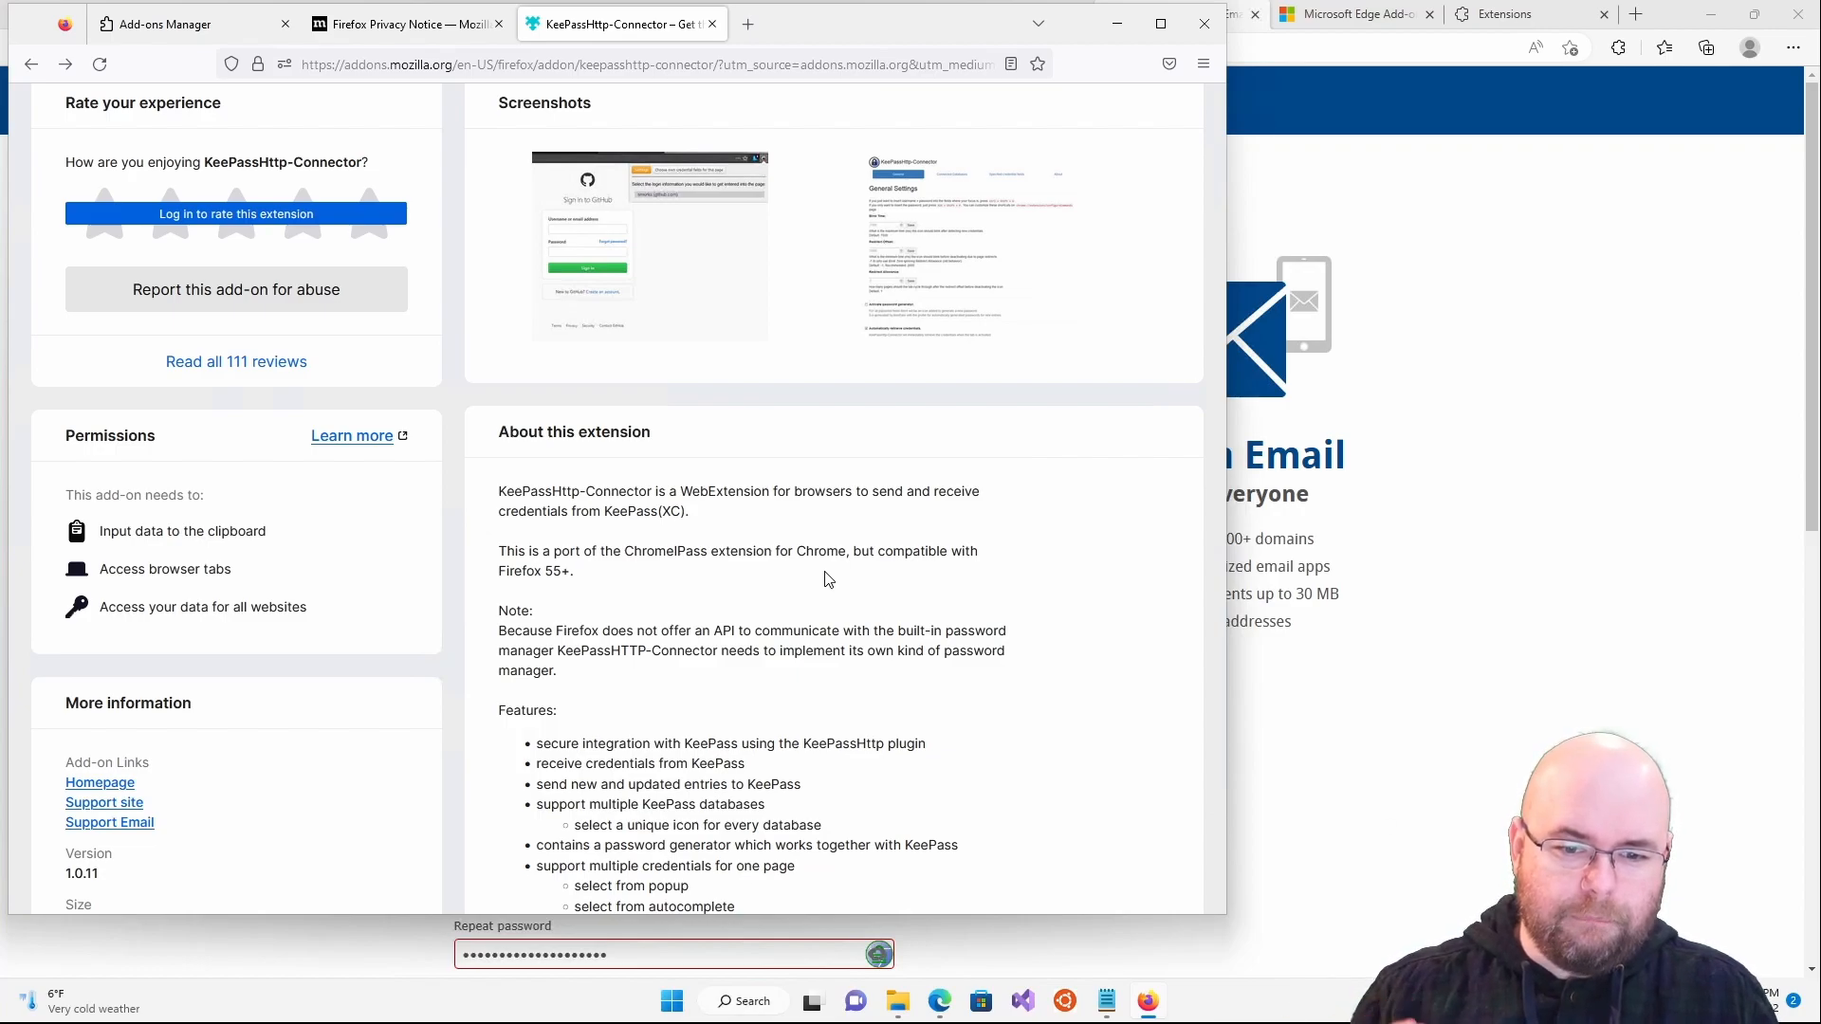
scroll(825, 579, "up", 6)
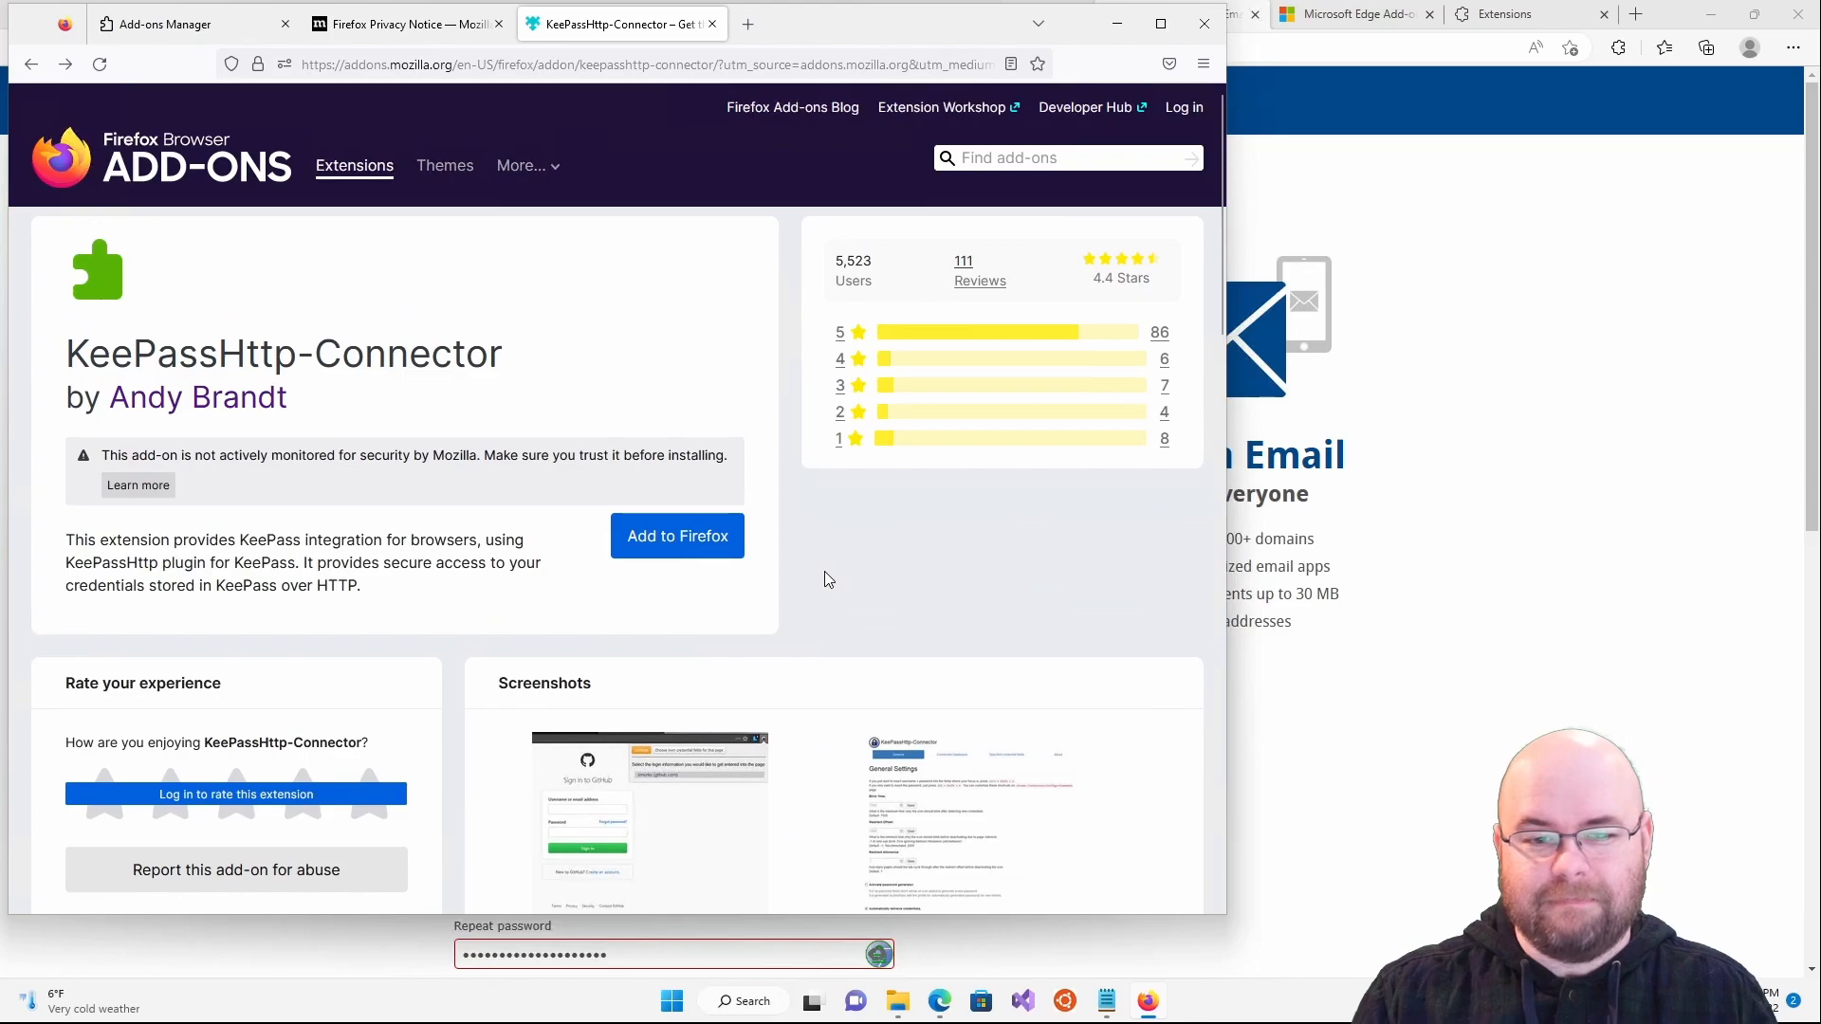
- Install the KeePassHttp-Connector add-on in Firefox and dismiss the installed notice
left_click(715, 555)
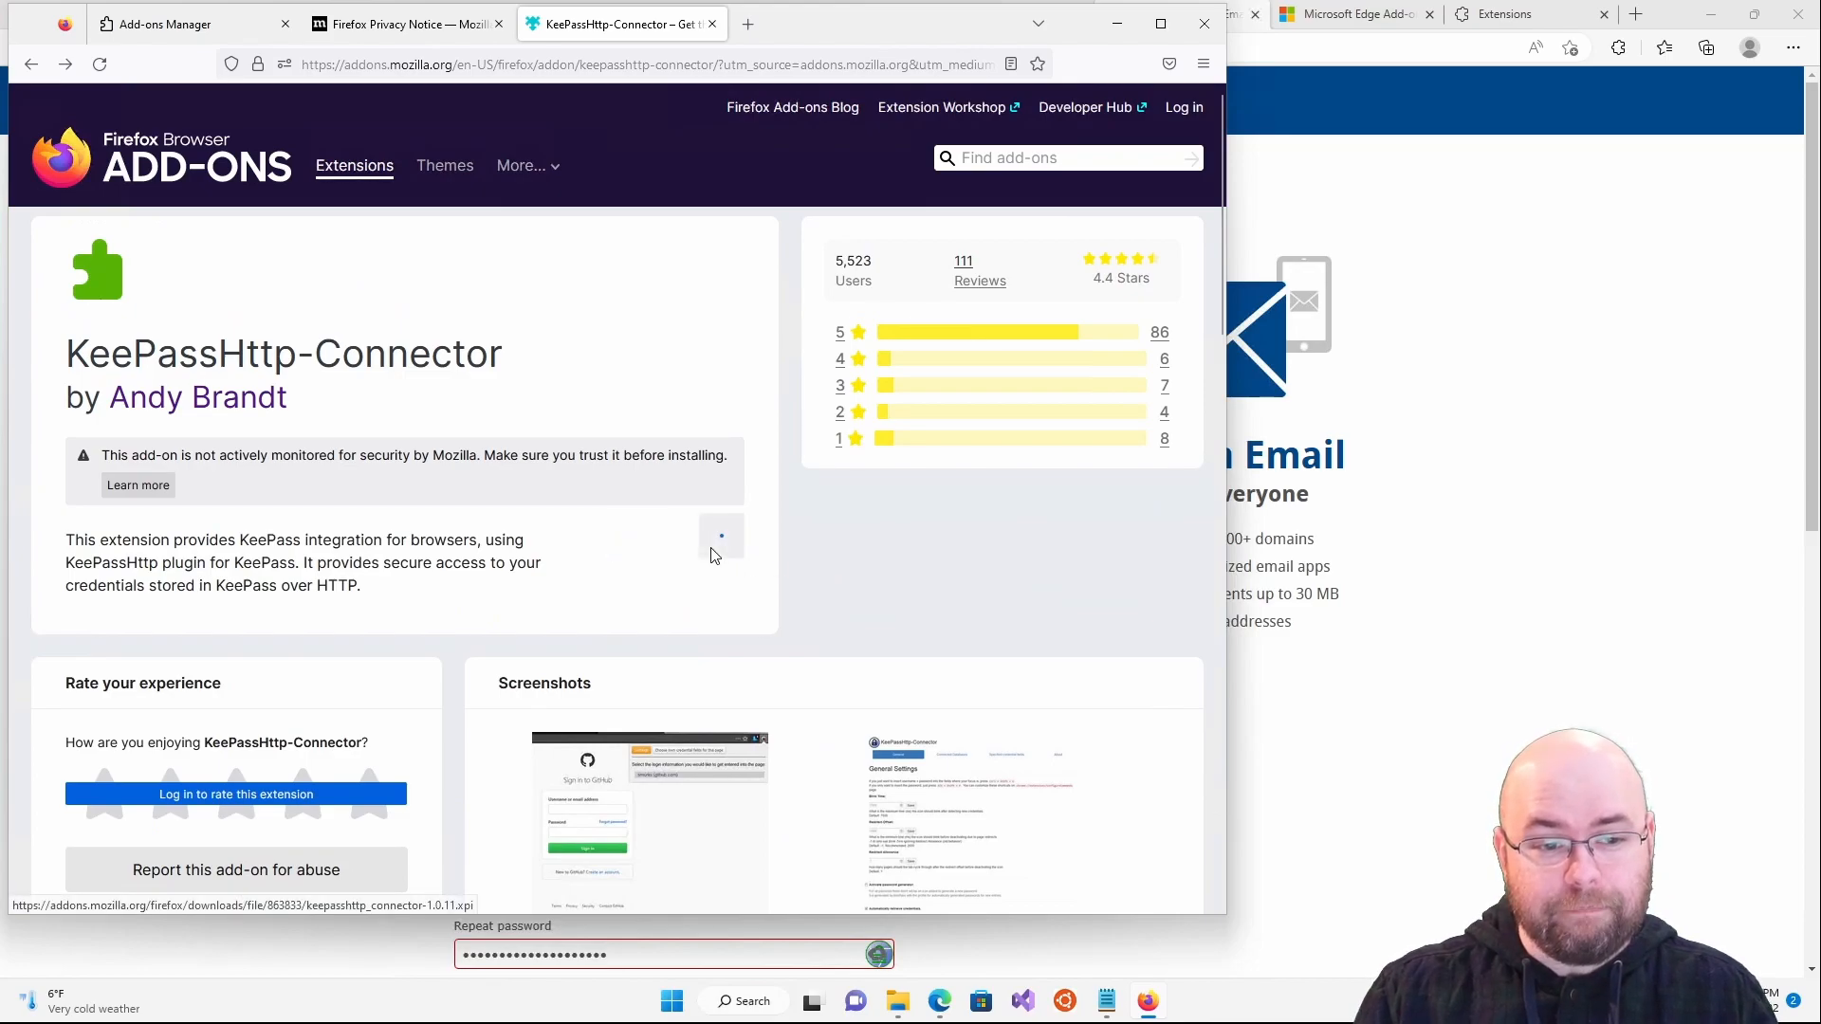
left_click(559, 227)
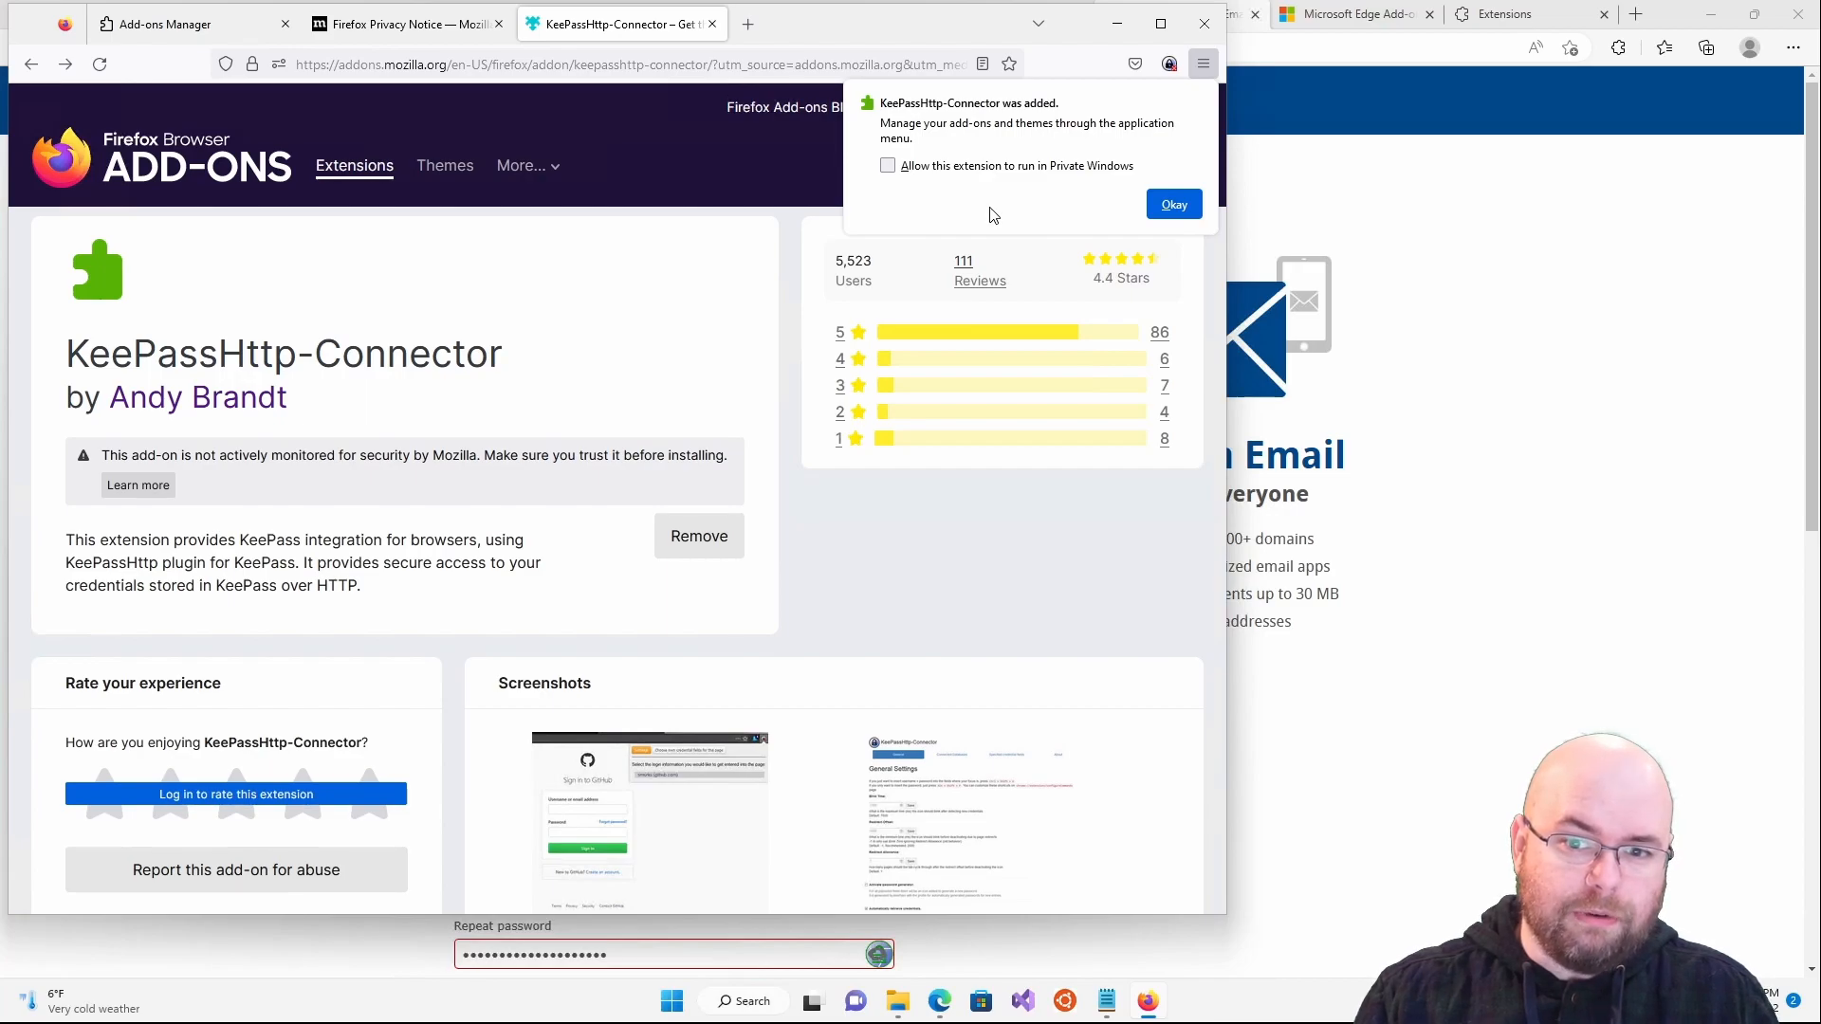
left_click(1172, 204)
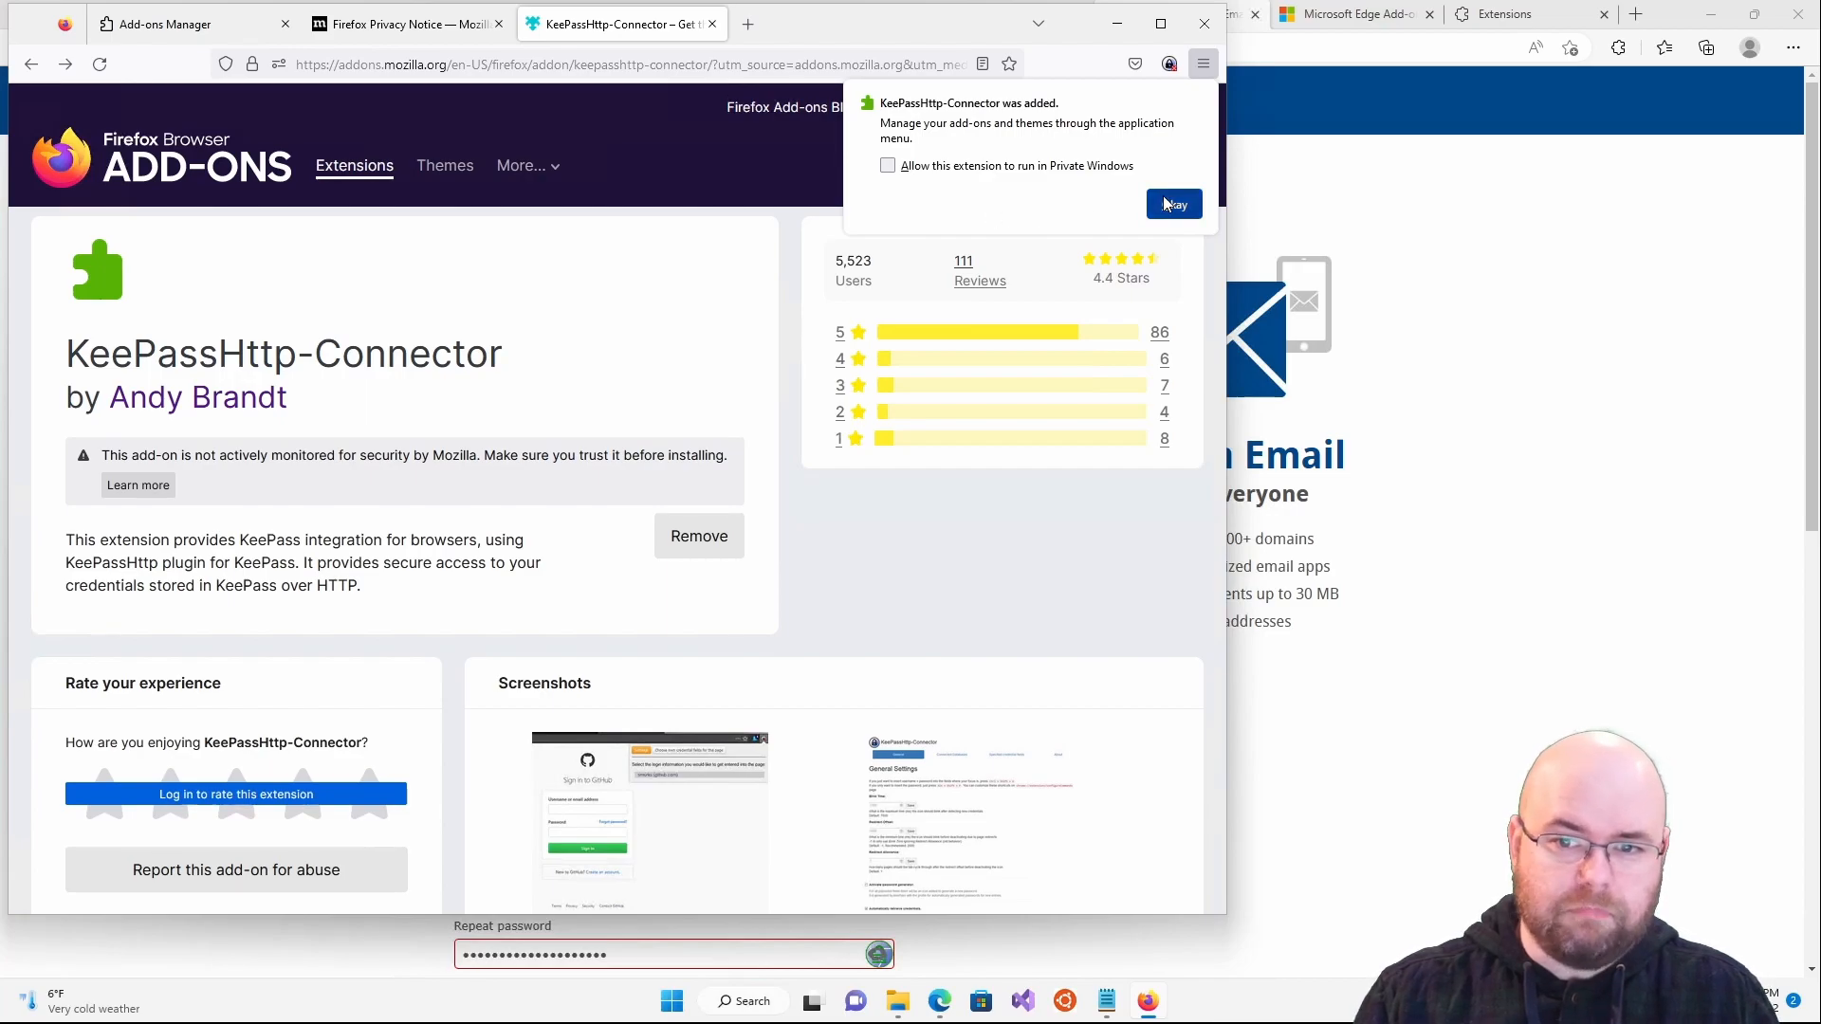
- Connect the extension to the KeePass database, saving the association under the key name Firefox
left_click(1169, 63)
left_click(1110, 187)
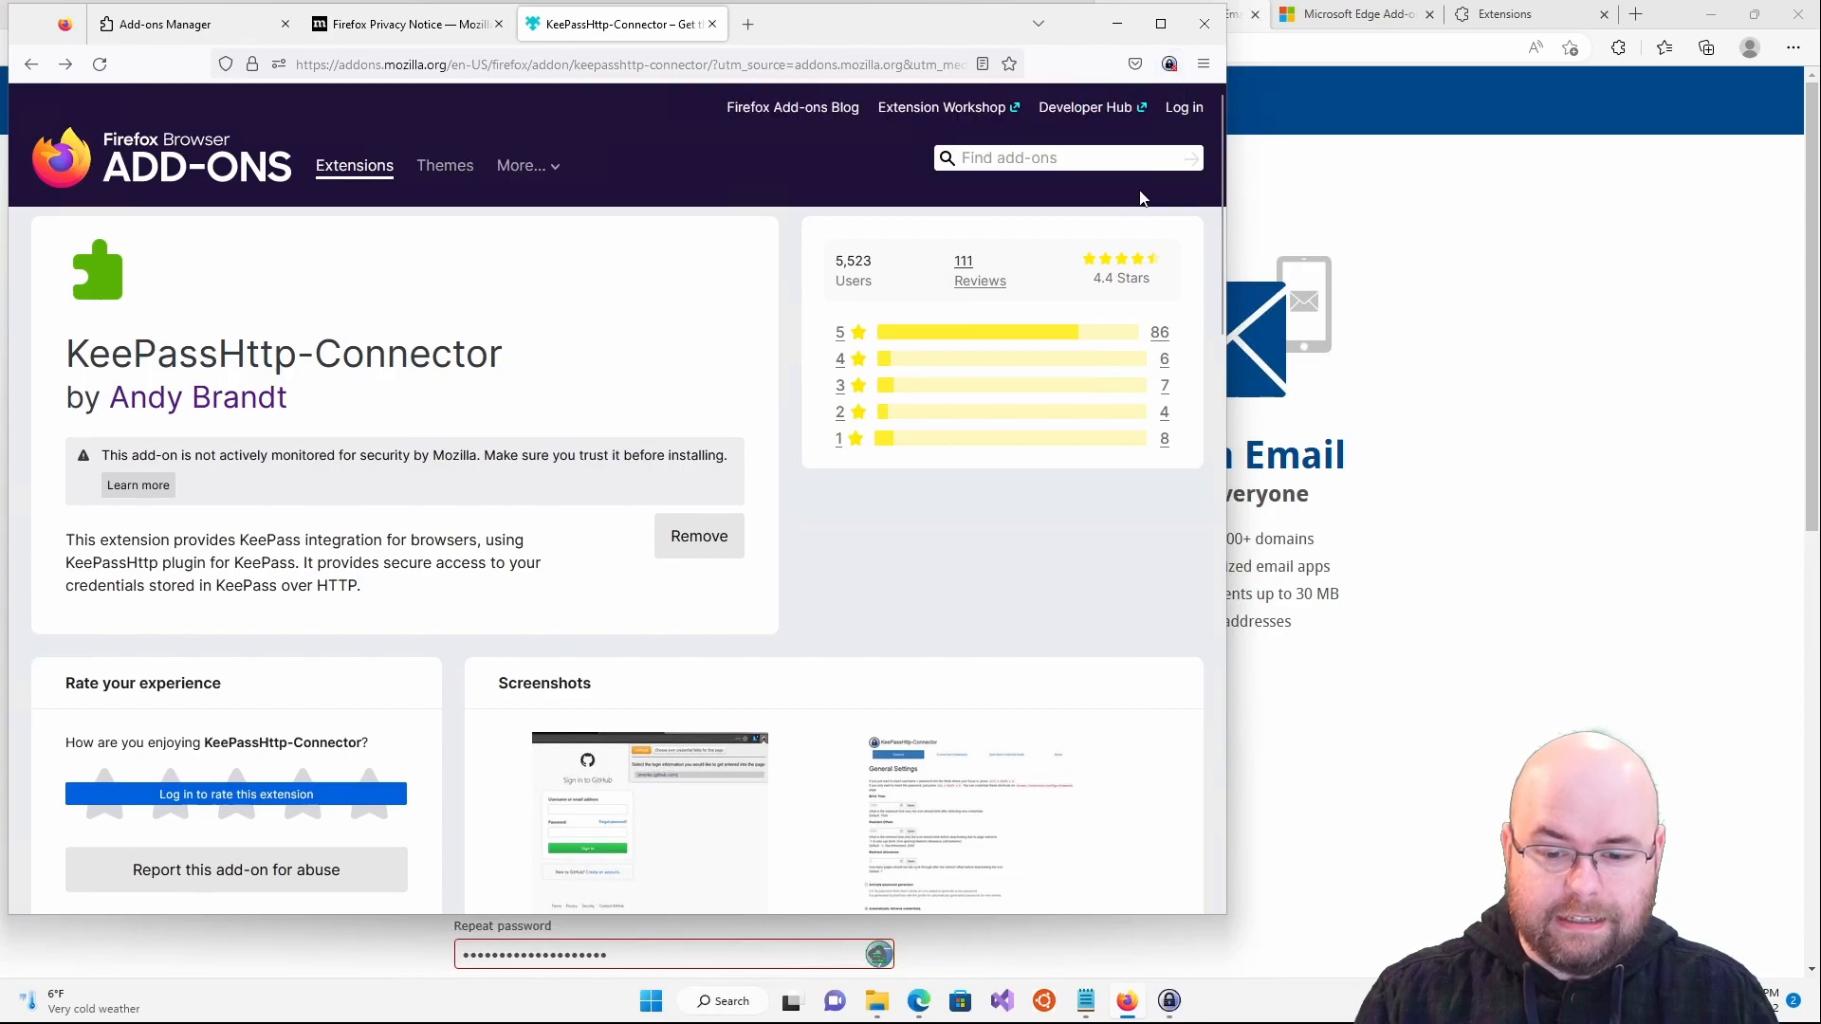
left_click(1177, 1011)
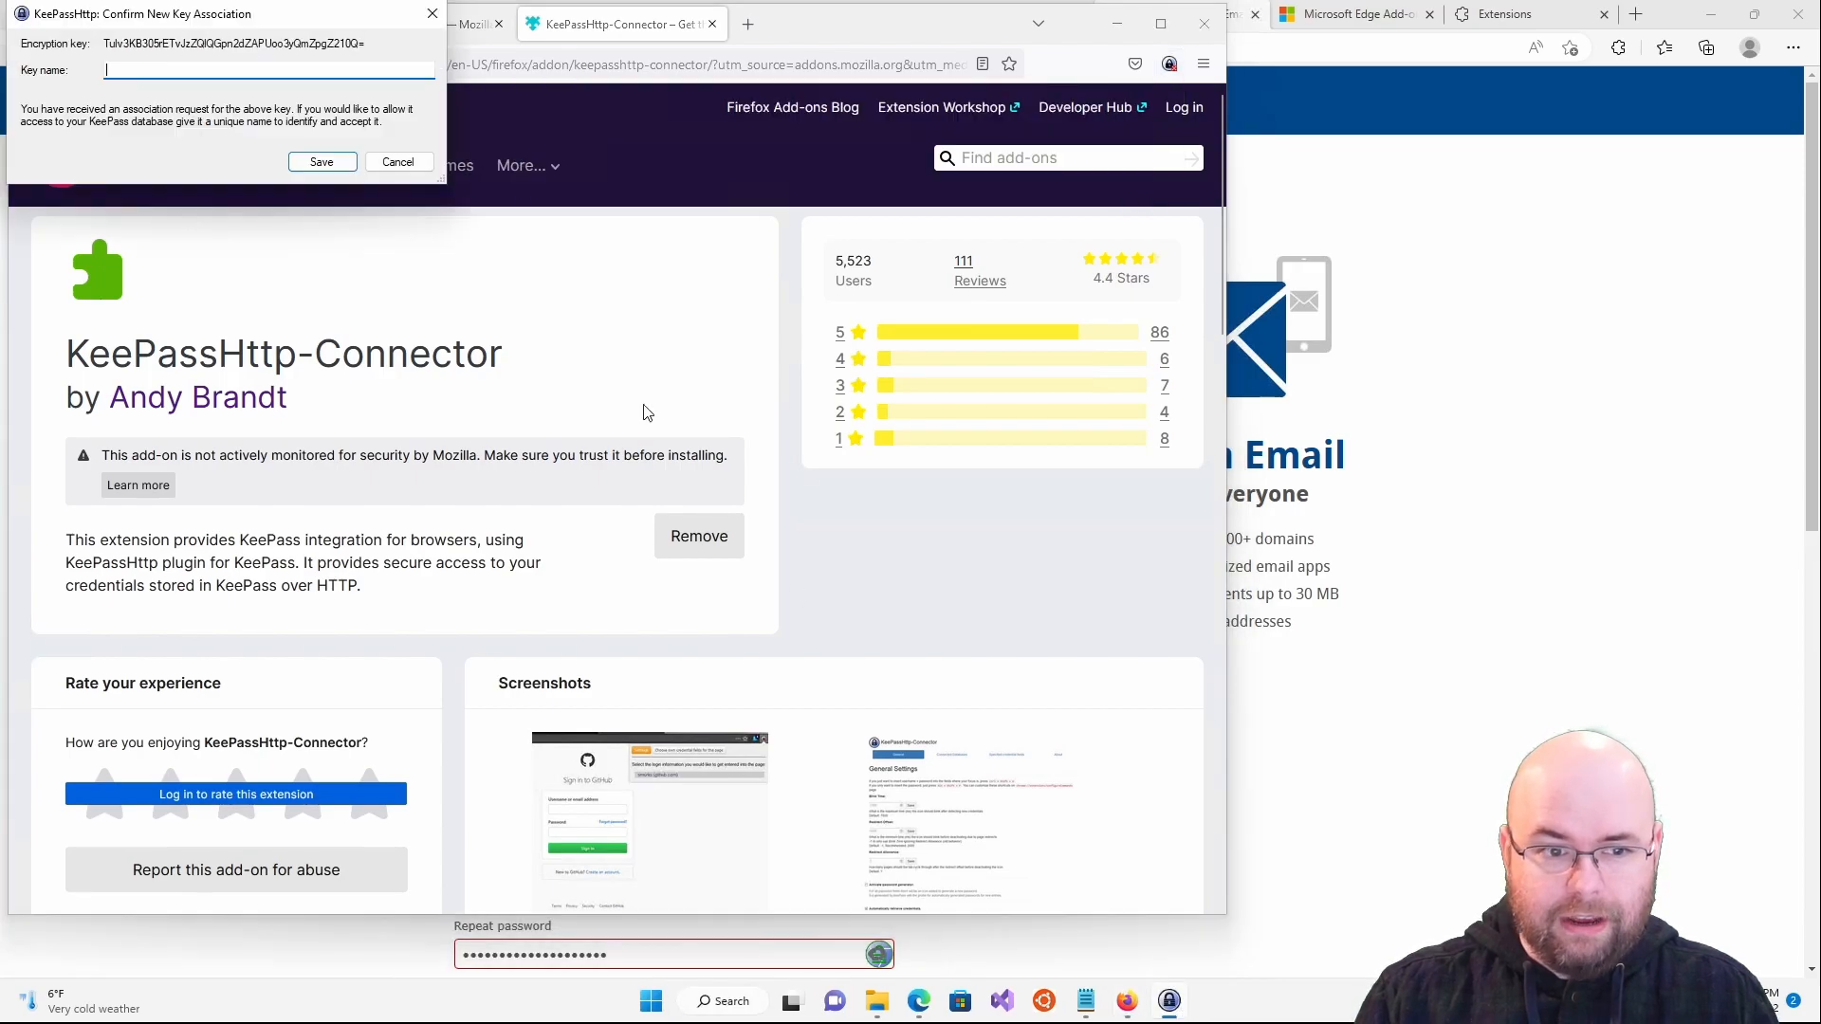
type("Firef")
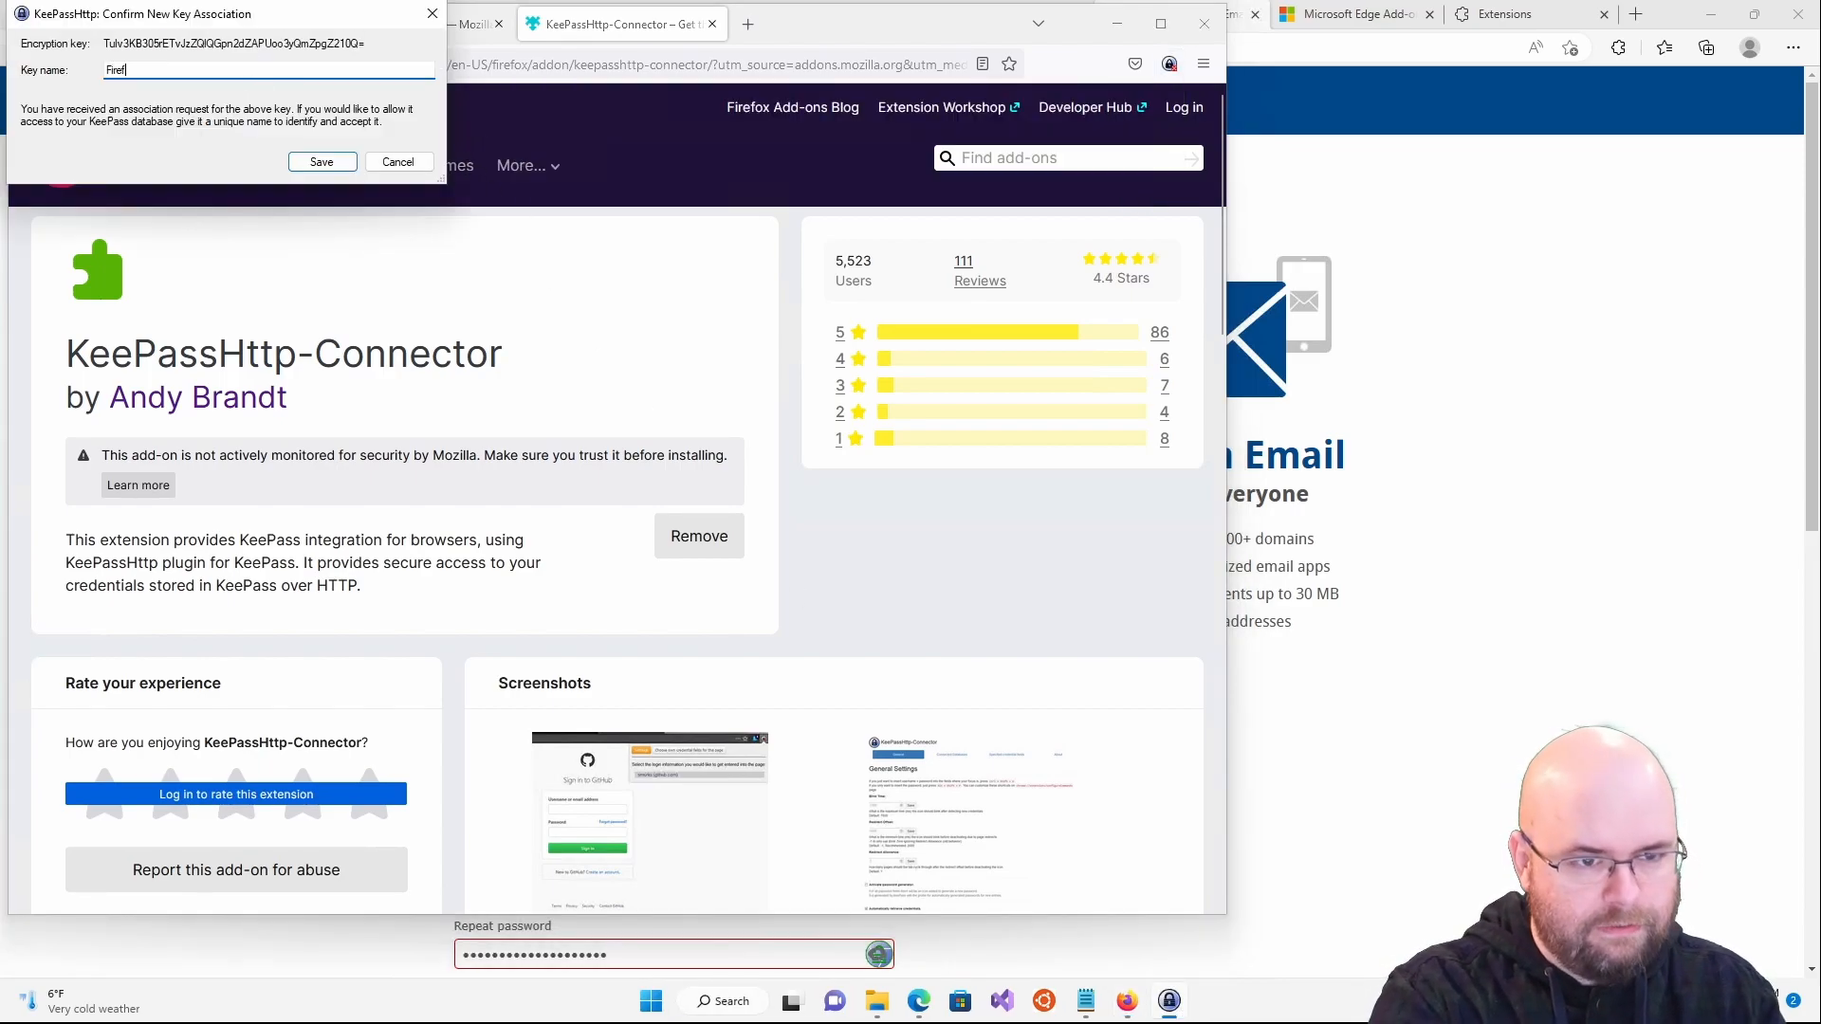
type("ox")
key("Return")
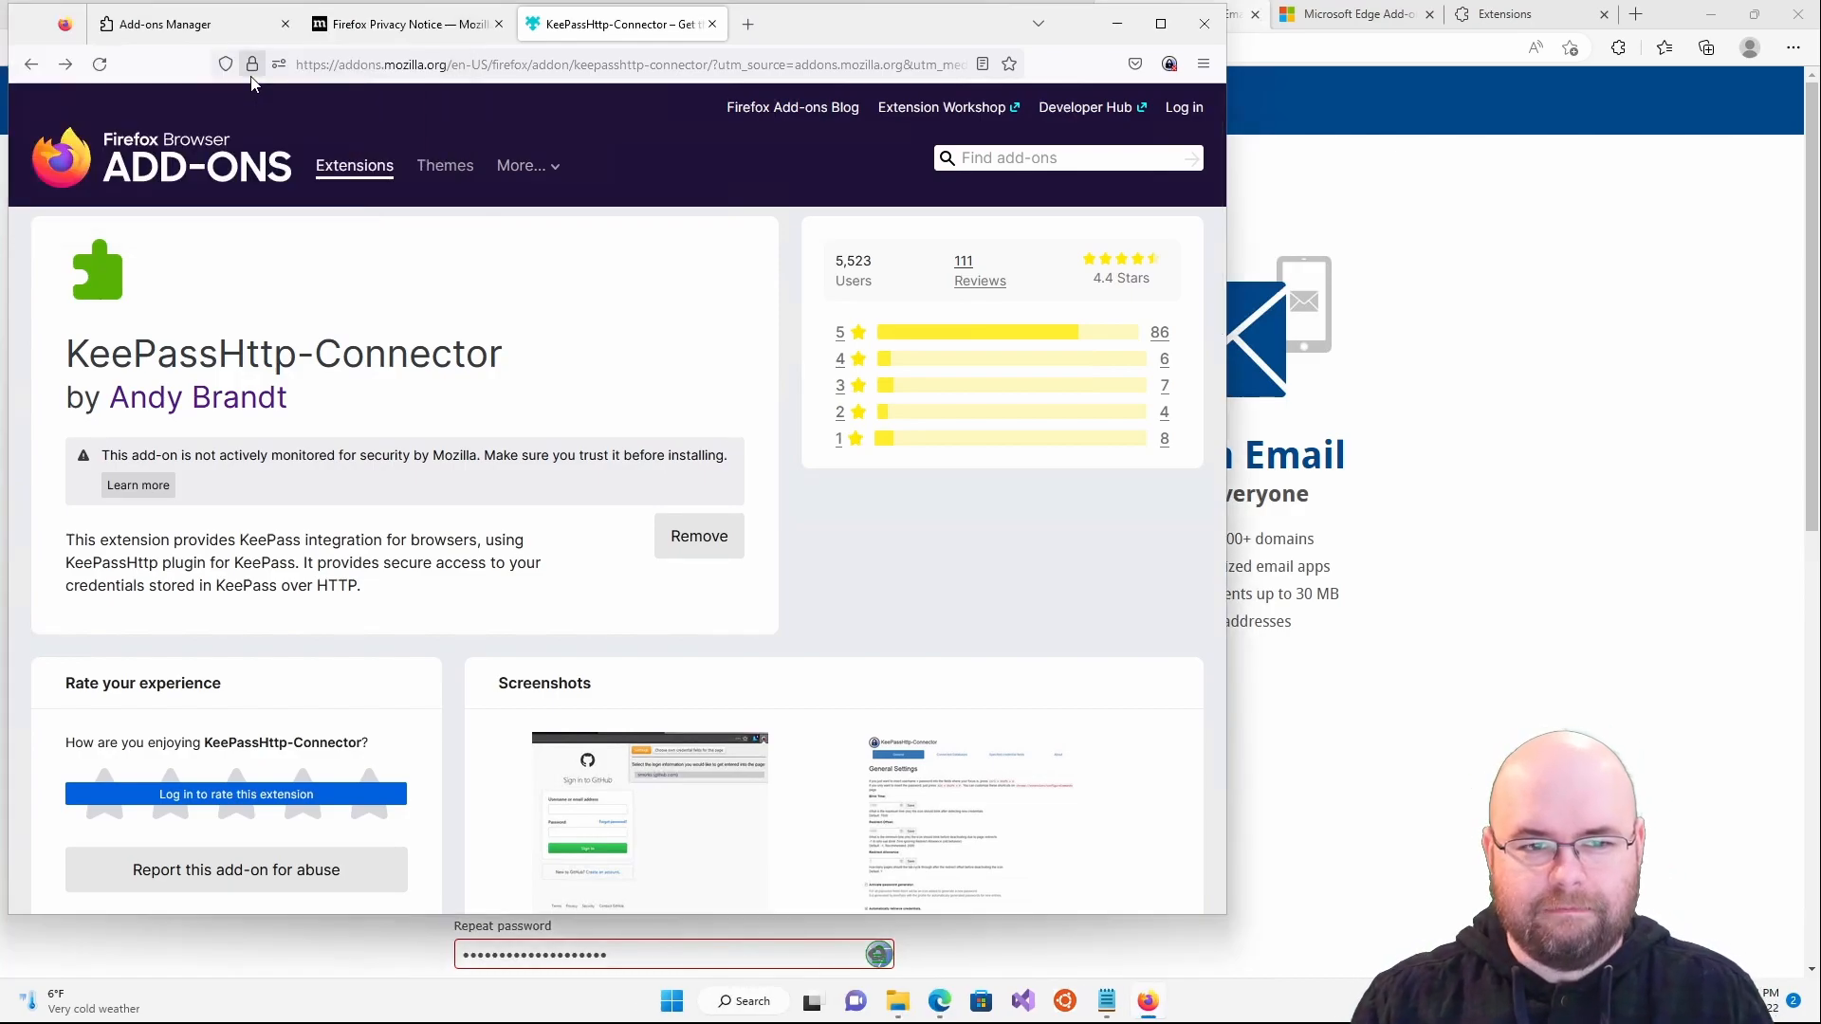
left_click(462, 61)
- Load mail.com, then search the Firefox add-ons site for ublock
type("mail.com")
key("Return")
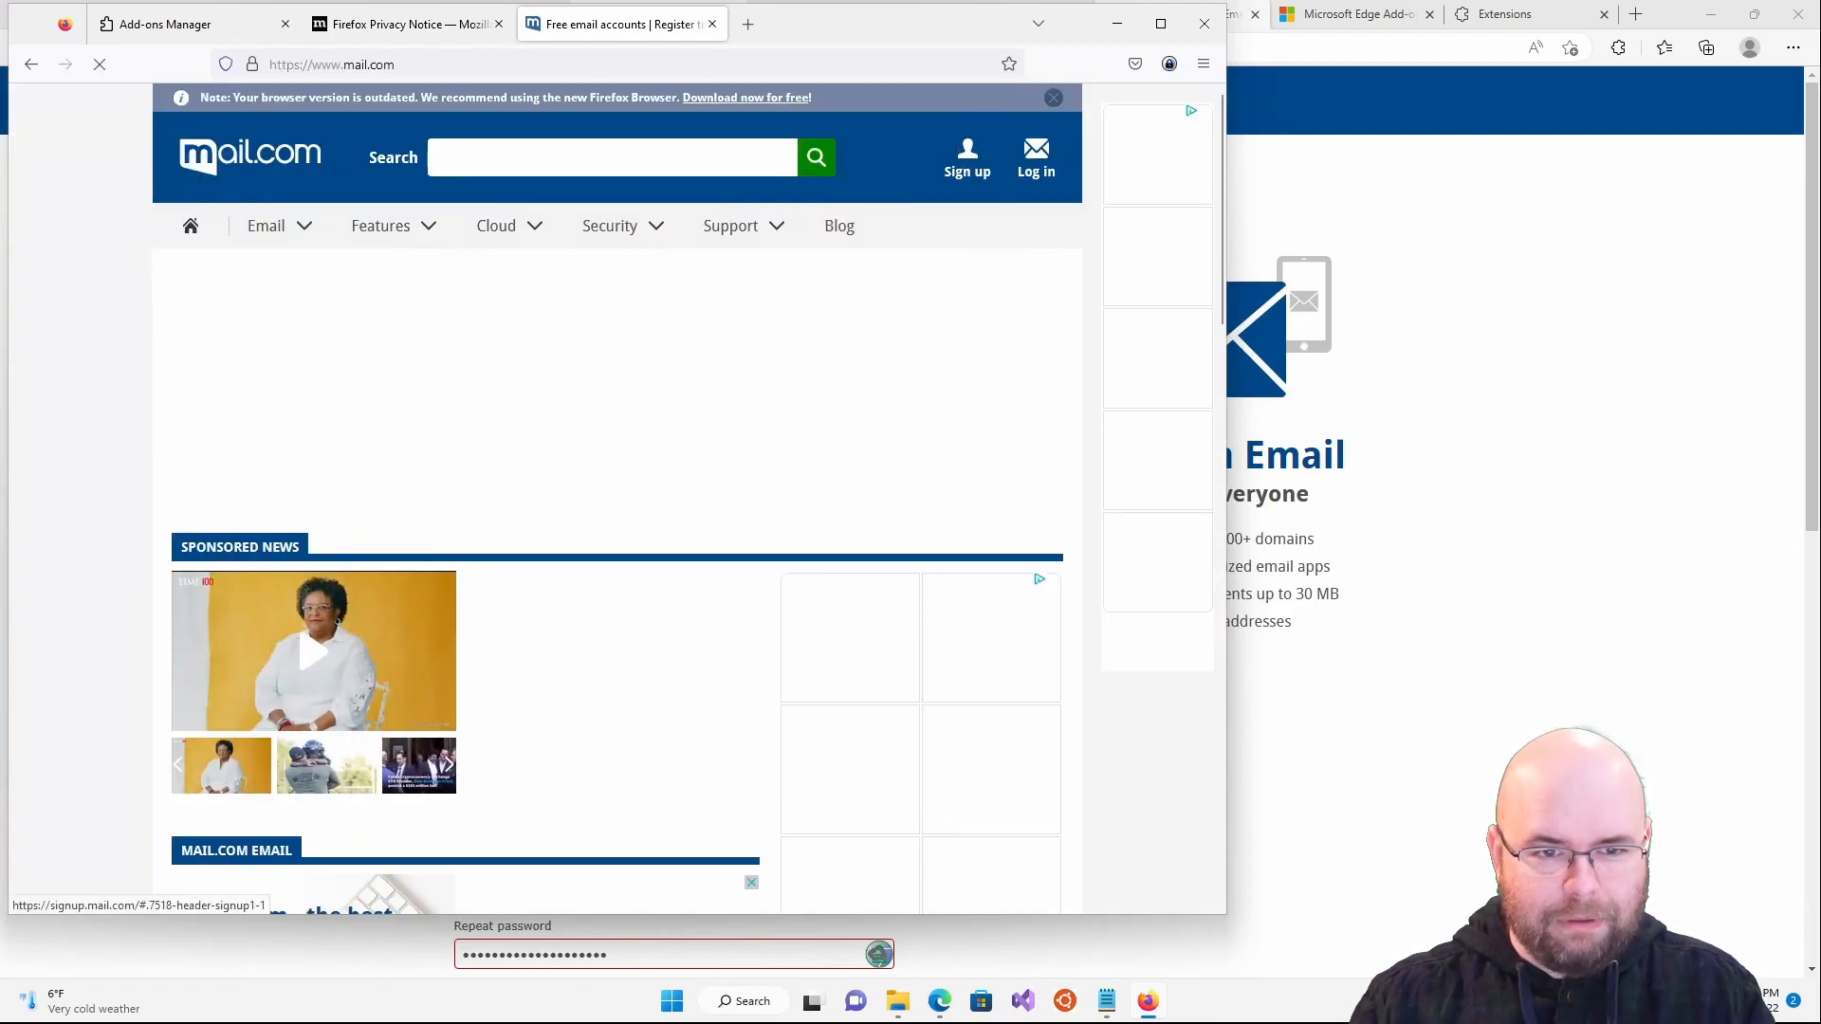
left_click(204, 28)
left_click_drag(670, 118, 294, 94)
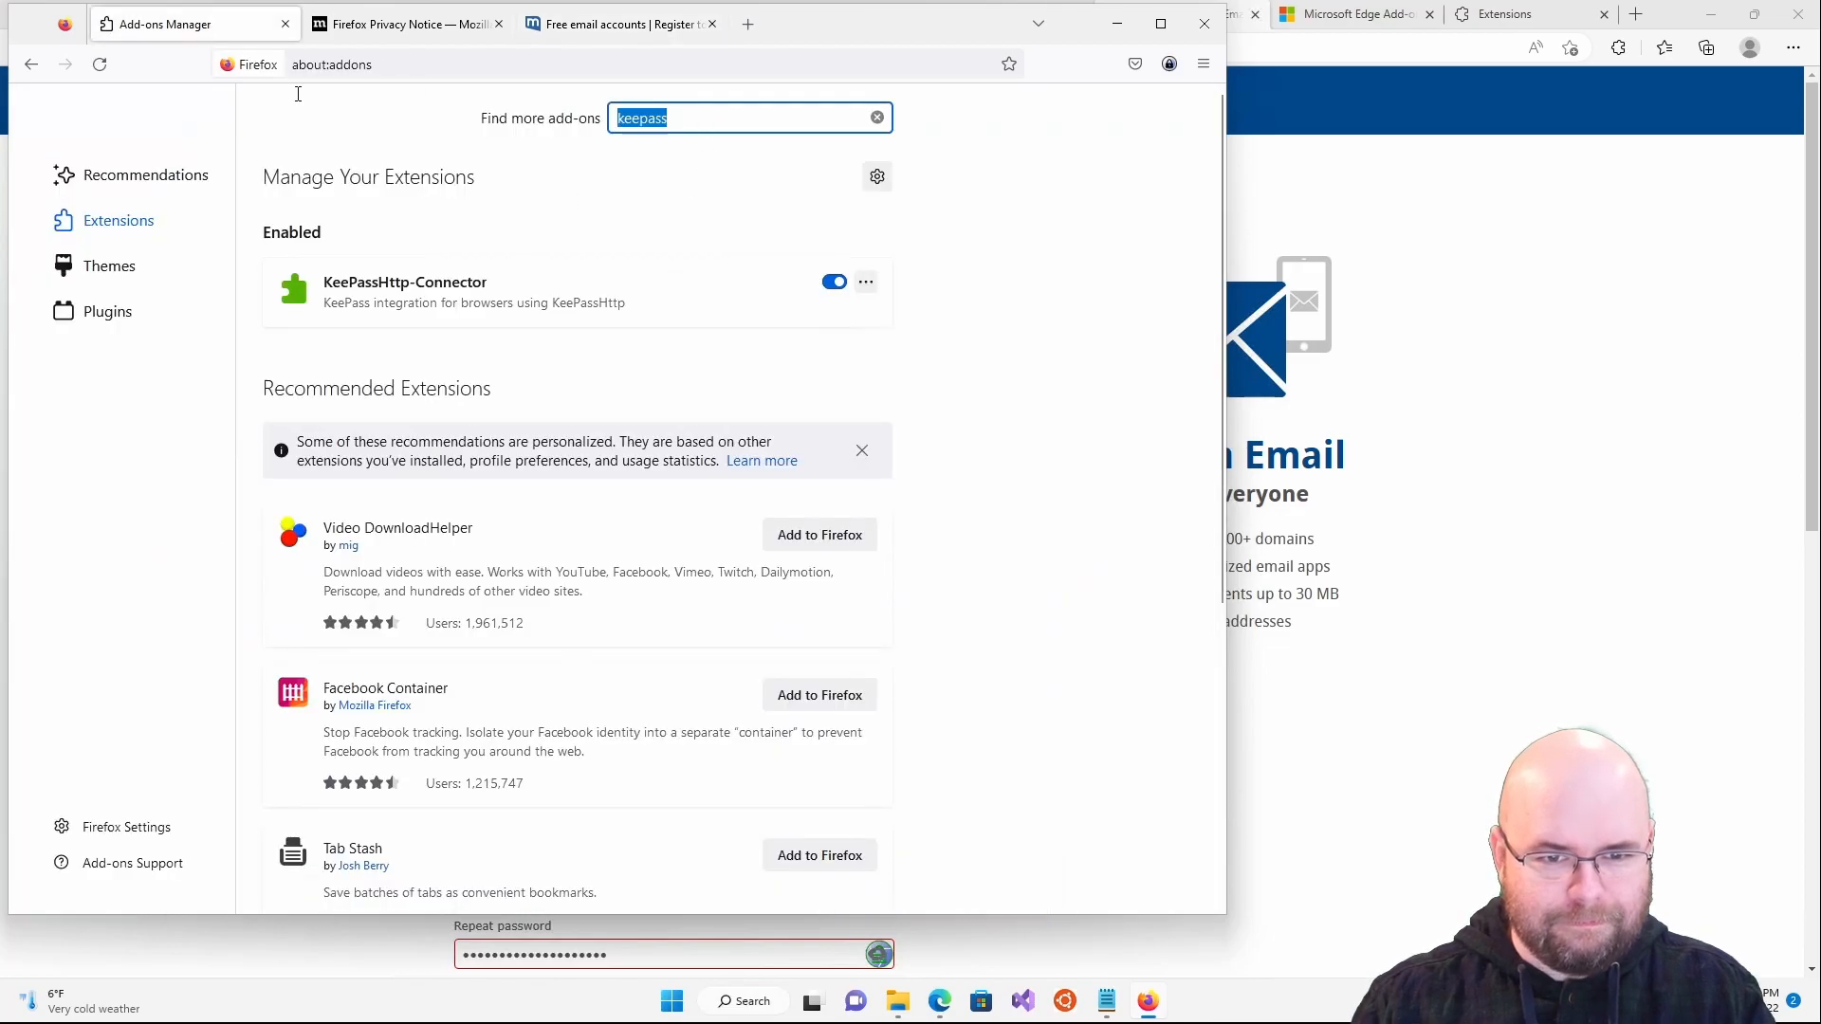
type("u")
key("Return")
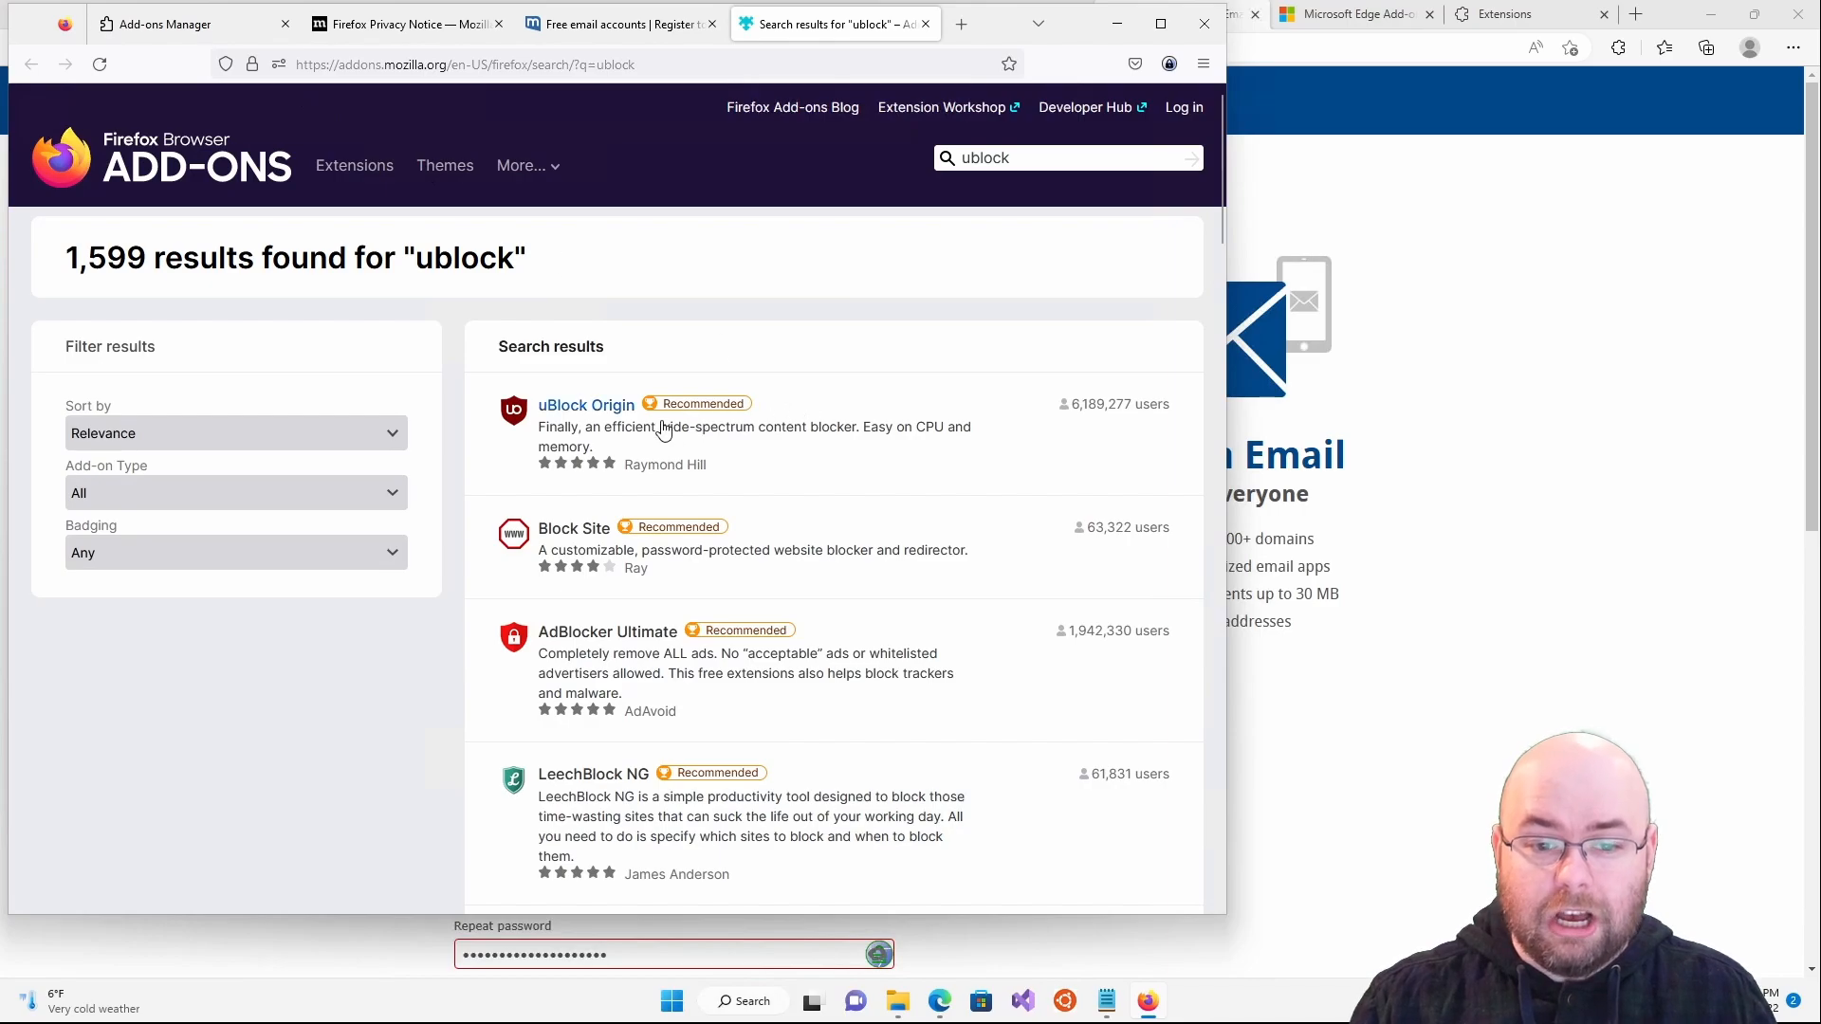
- Install uBlock Origin and return to the mail.com tab, dismissing the added notice
left_click(665, 429)
left_click(671, 459)
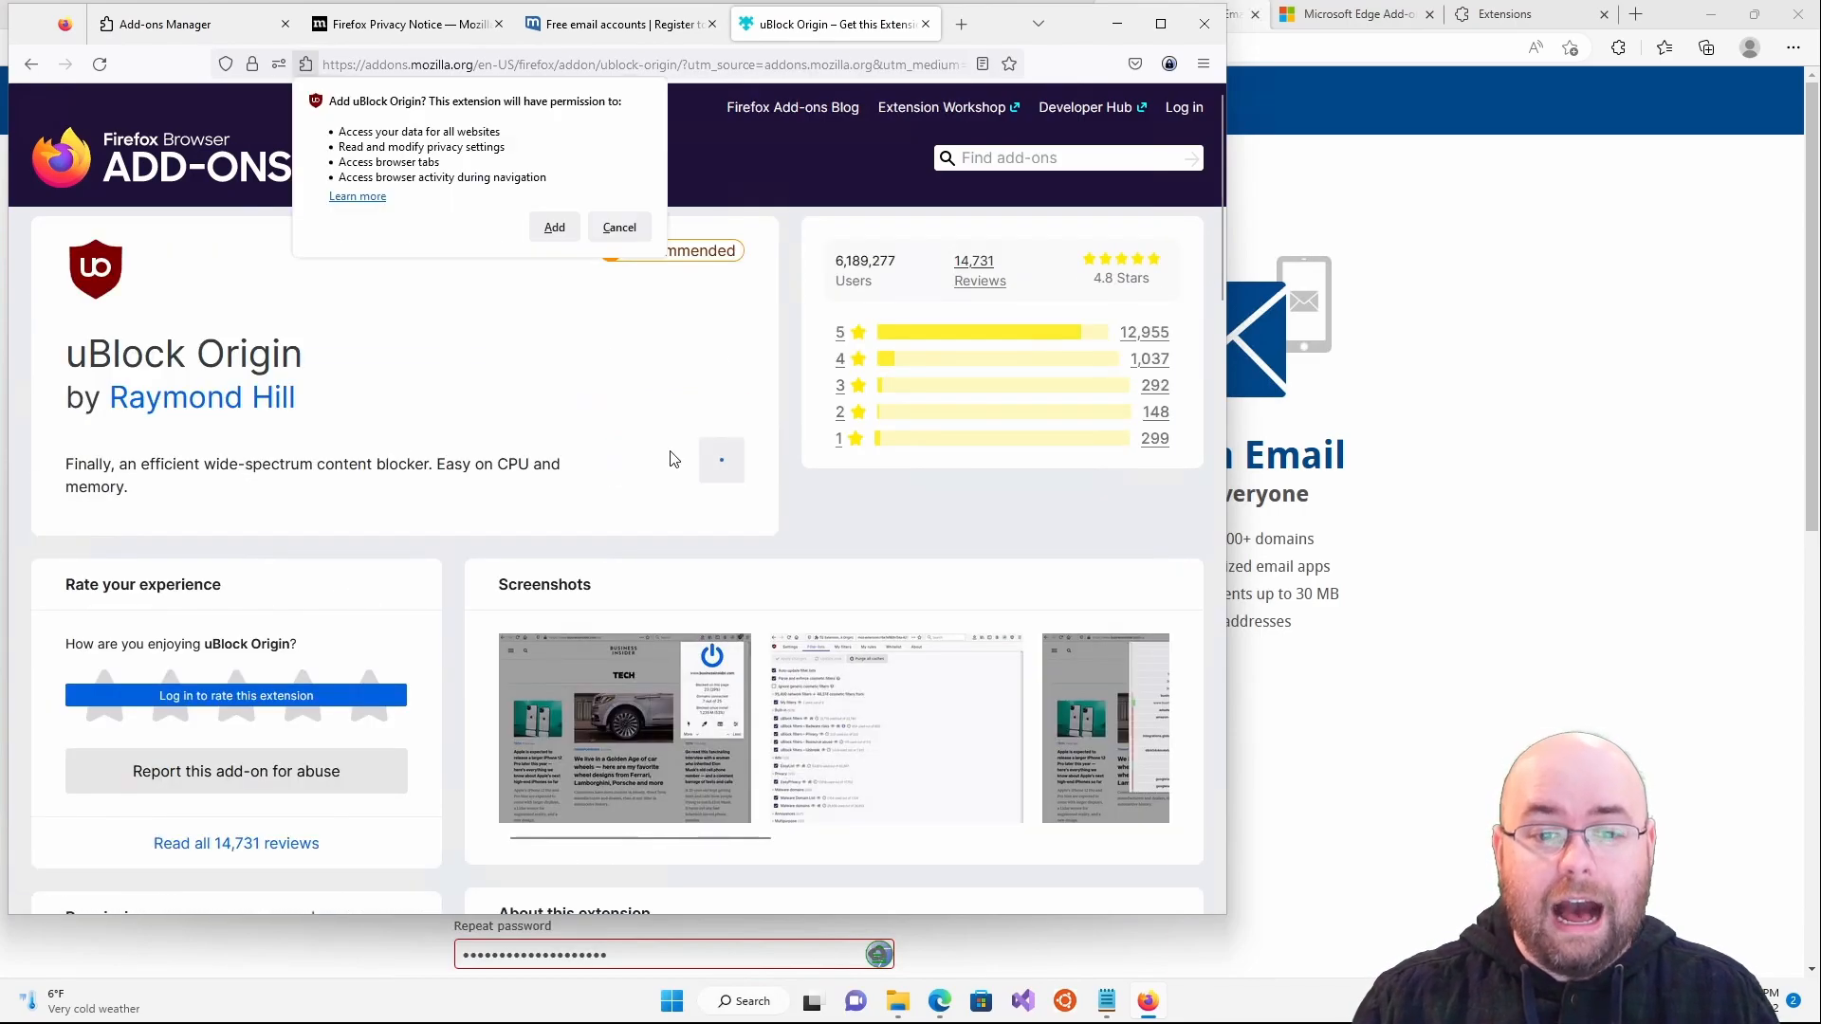
left_click(555, 227)
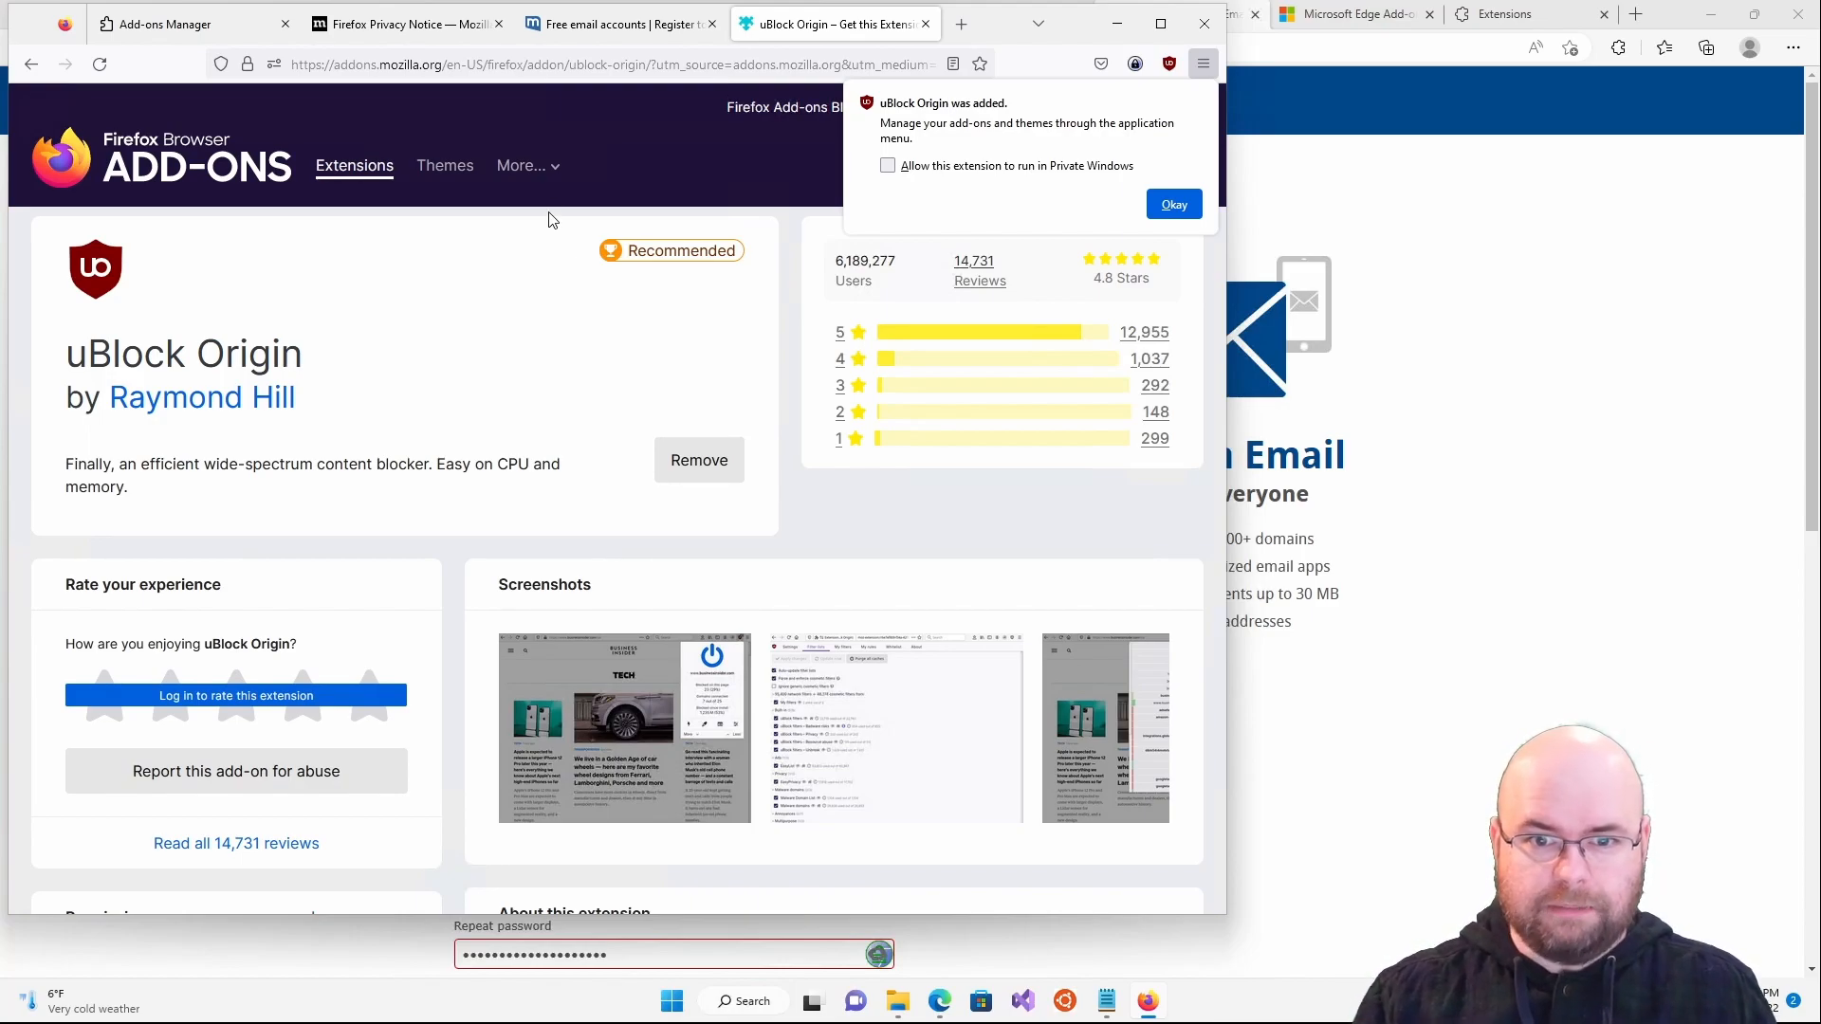
left_click(612, 23)
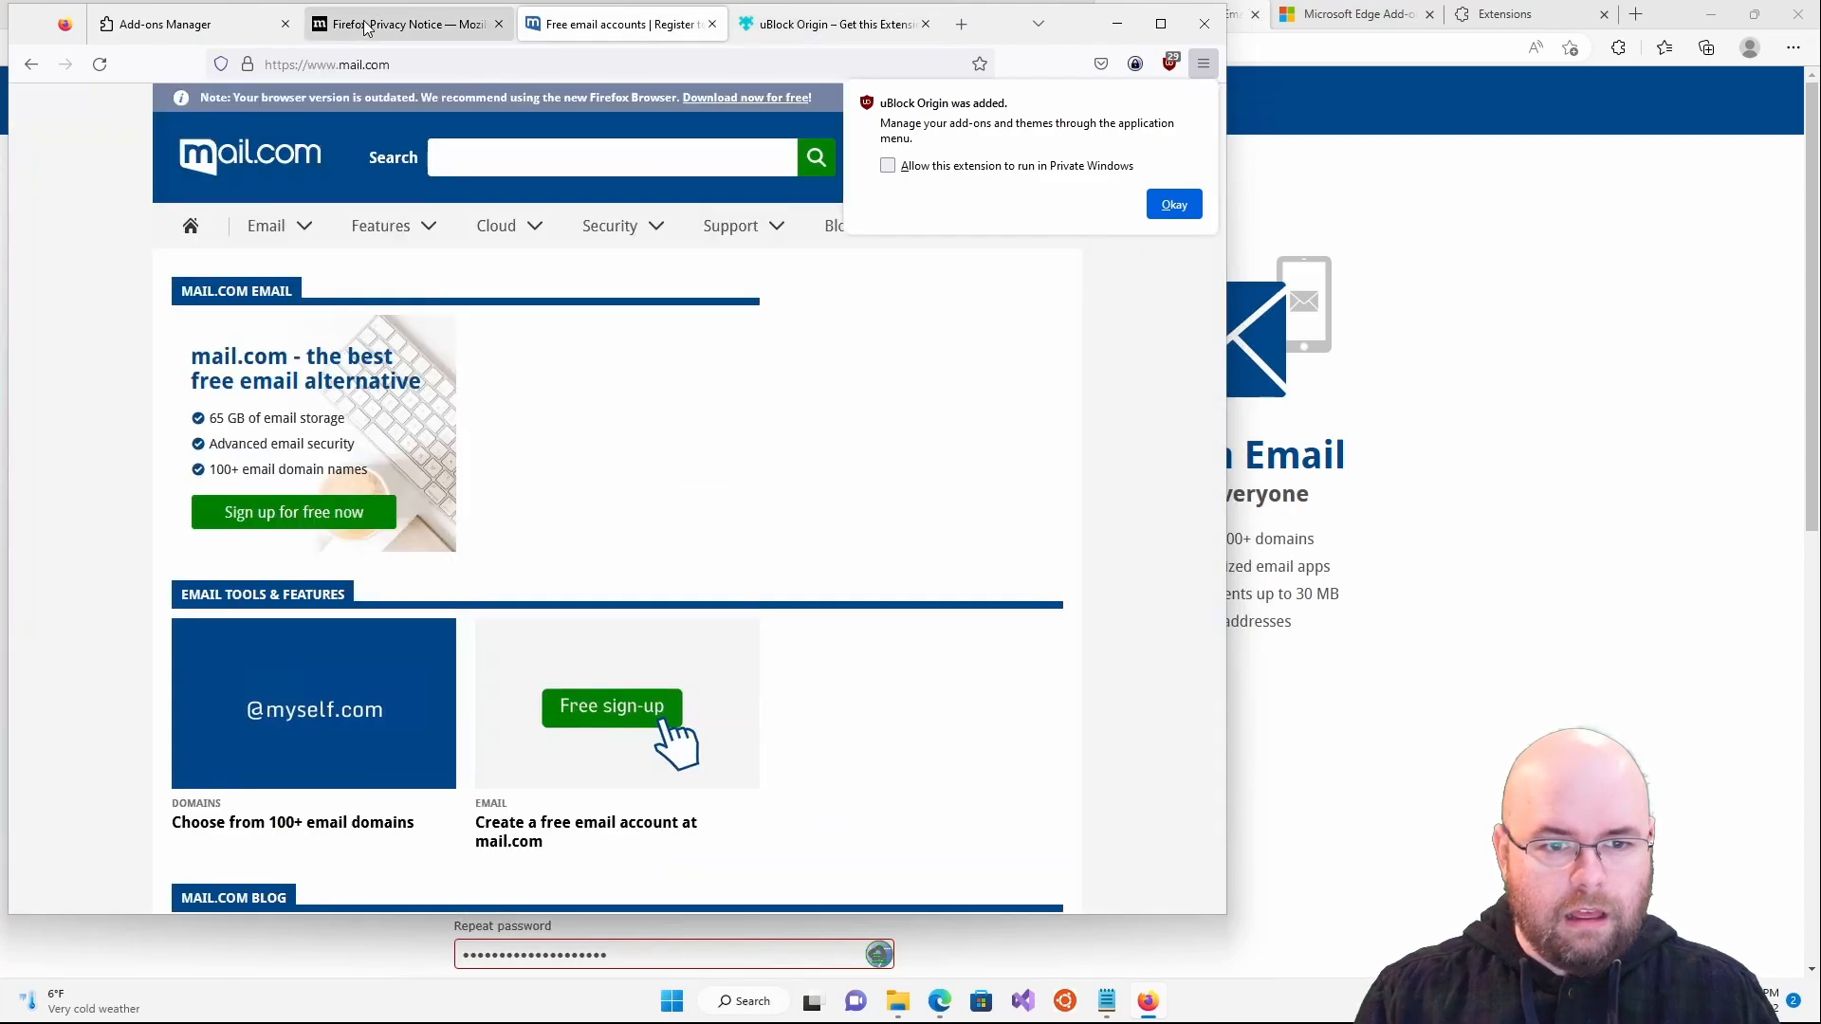
left_click(1193, 207)
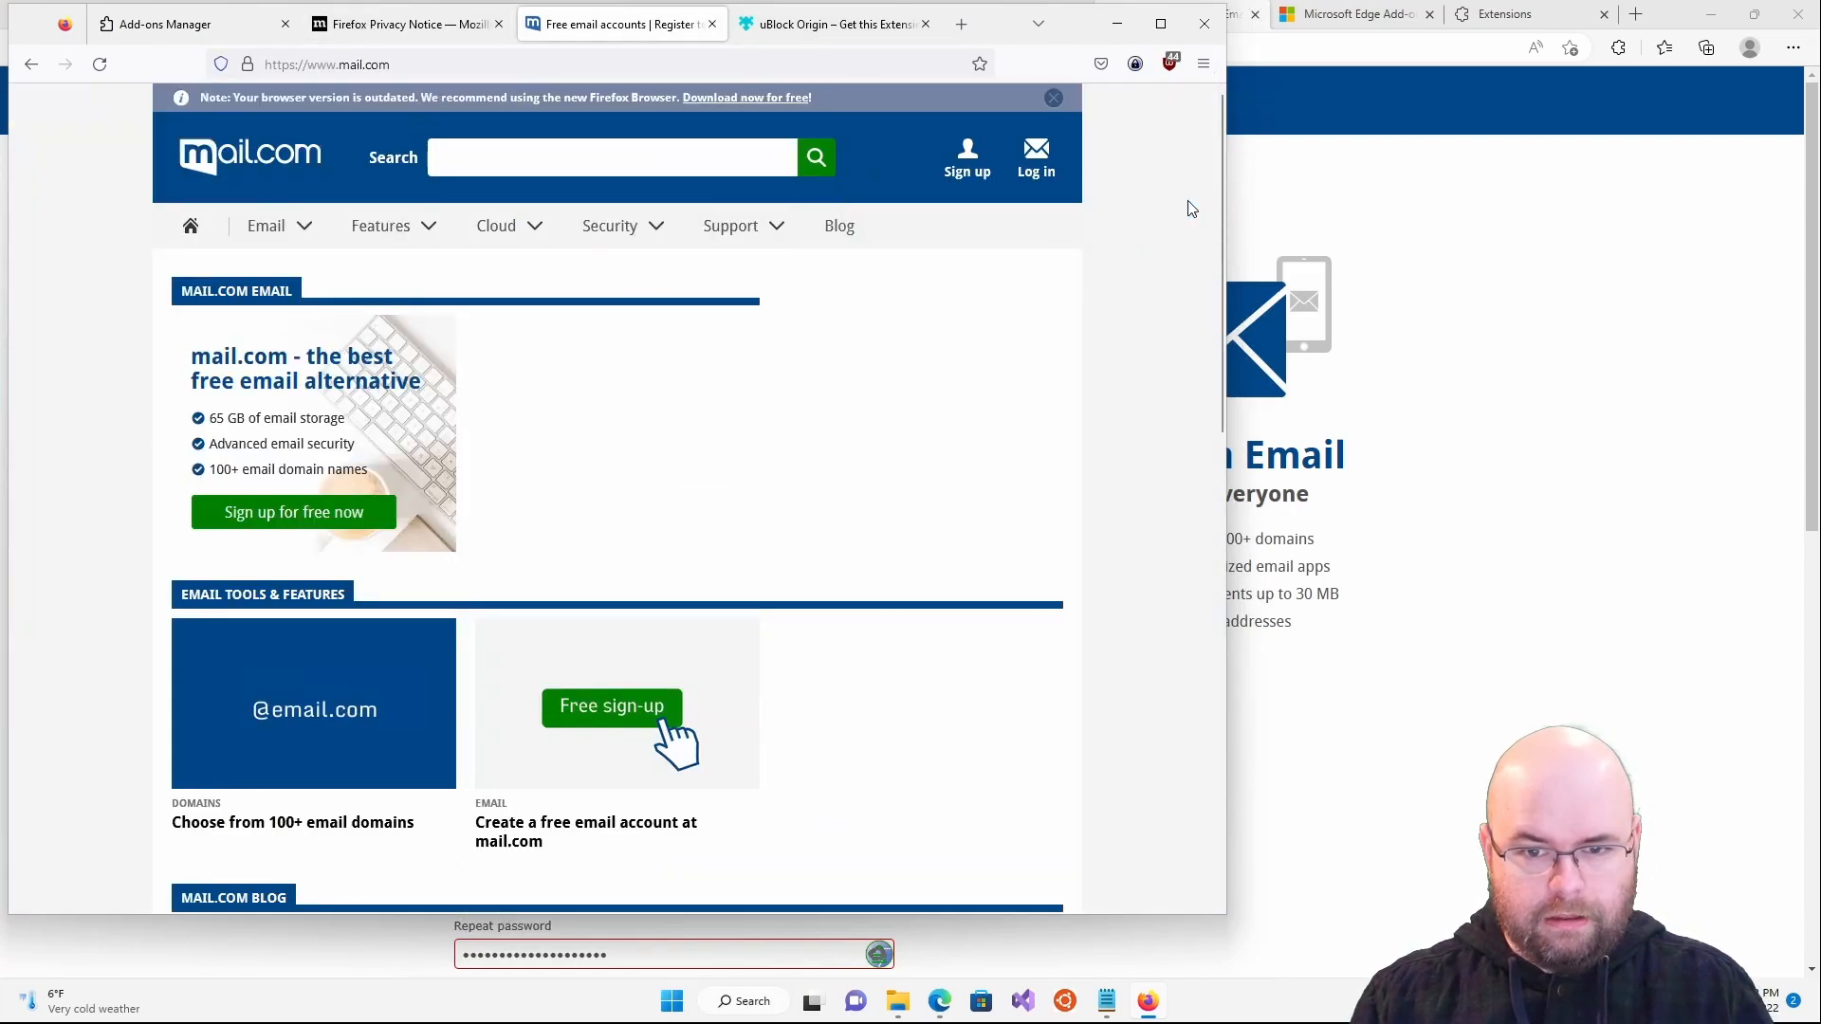
left_click(968, 160)
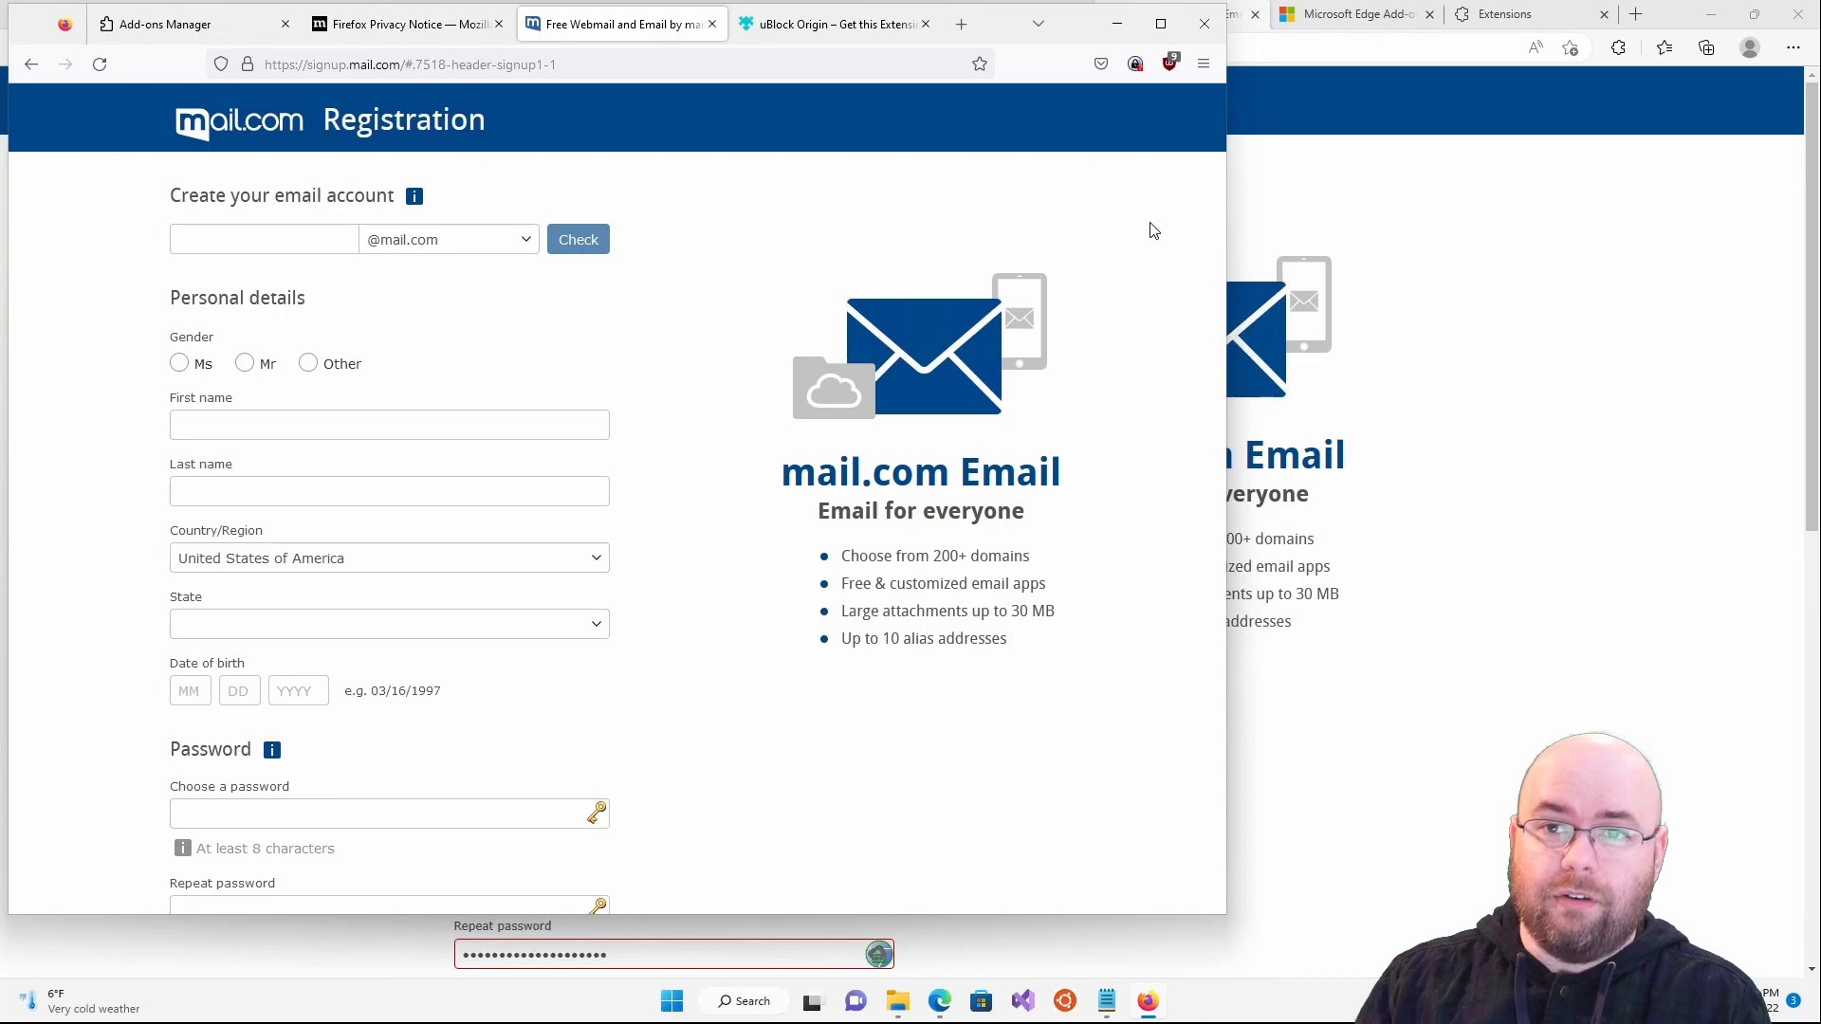
left_click(292, 237)
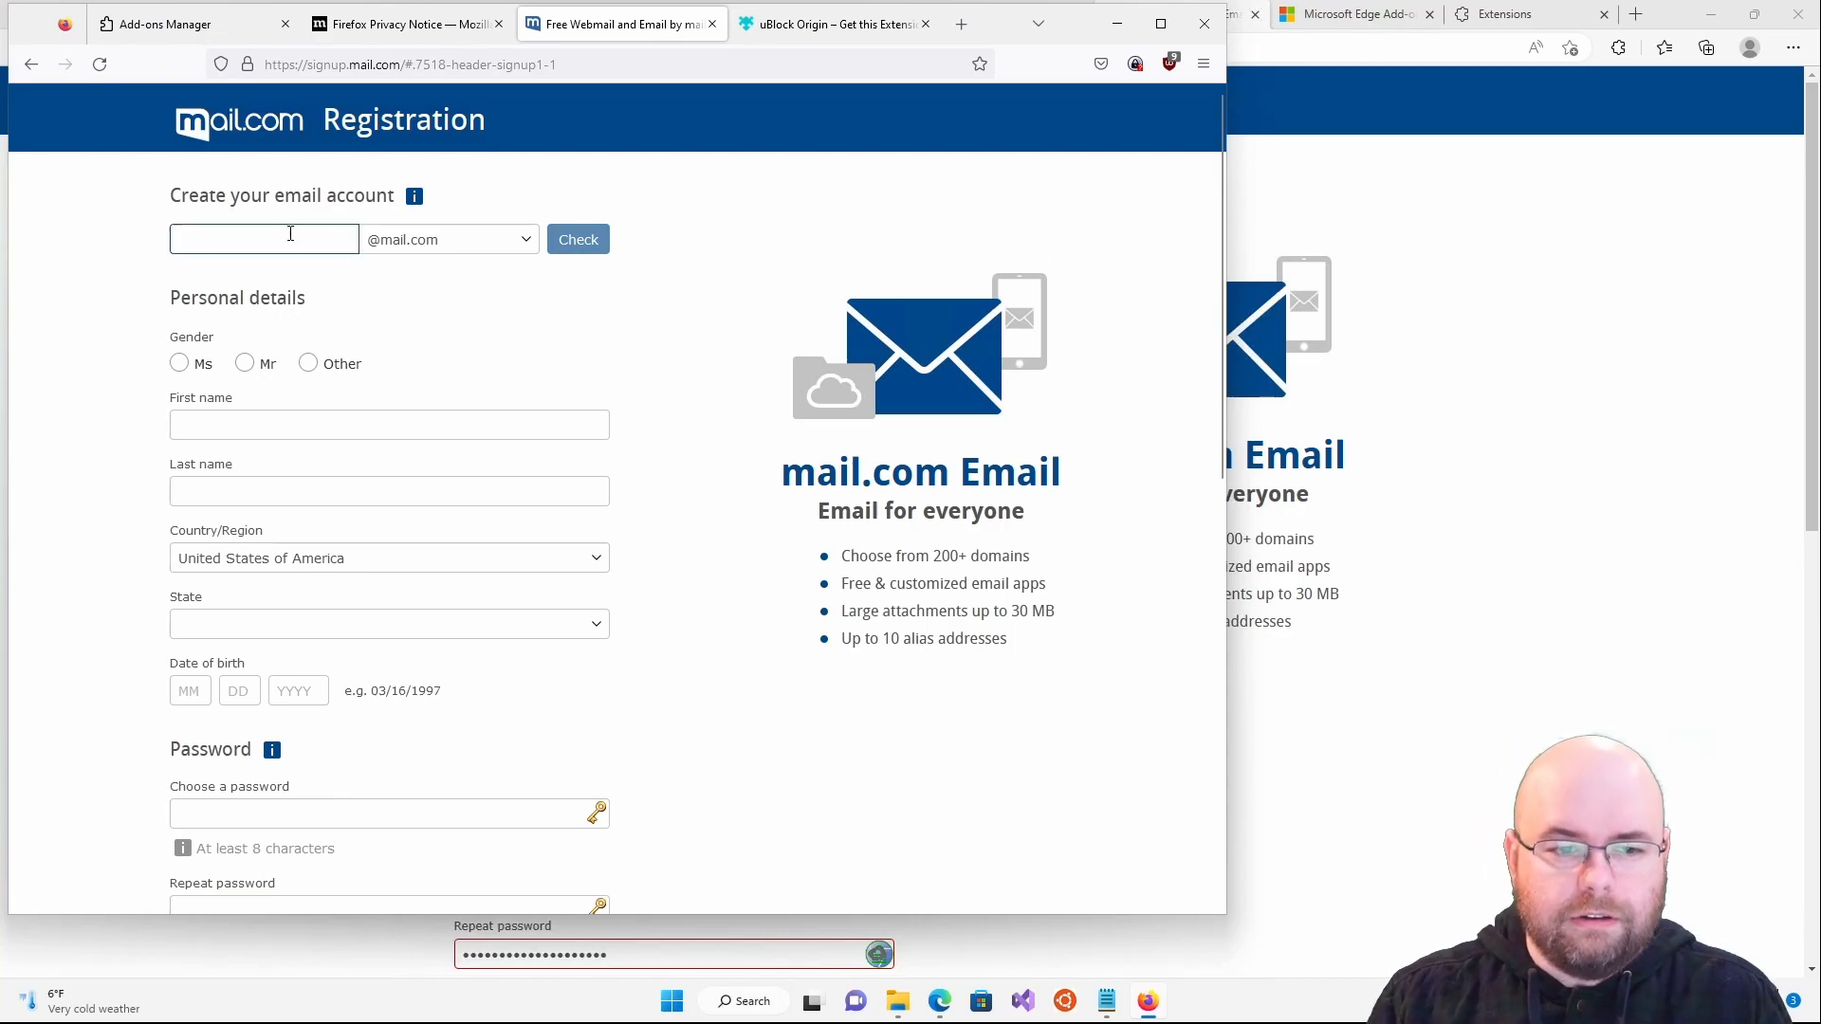
right_click(292, 237)
mouse_move(389, 565)
left_click(562, 560)
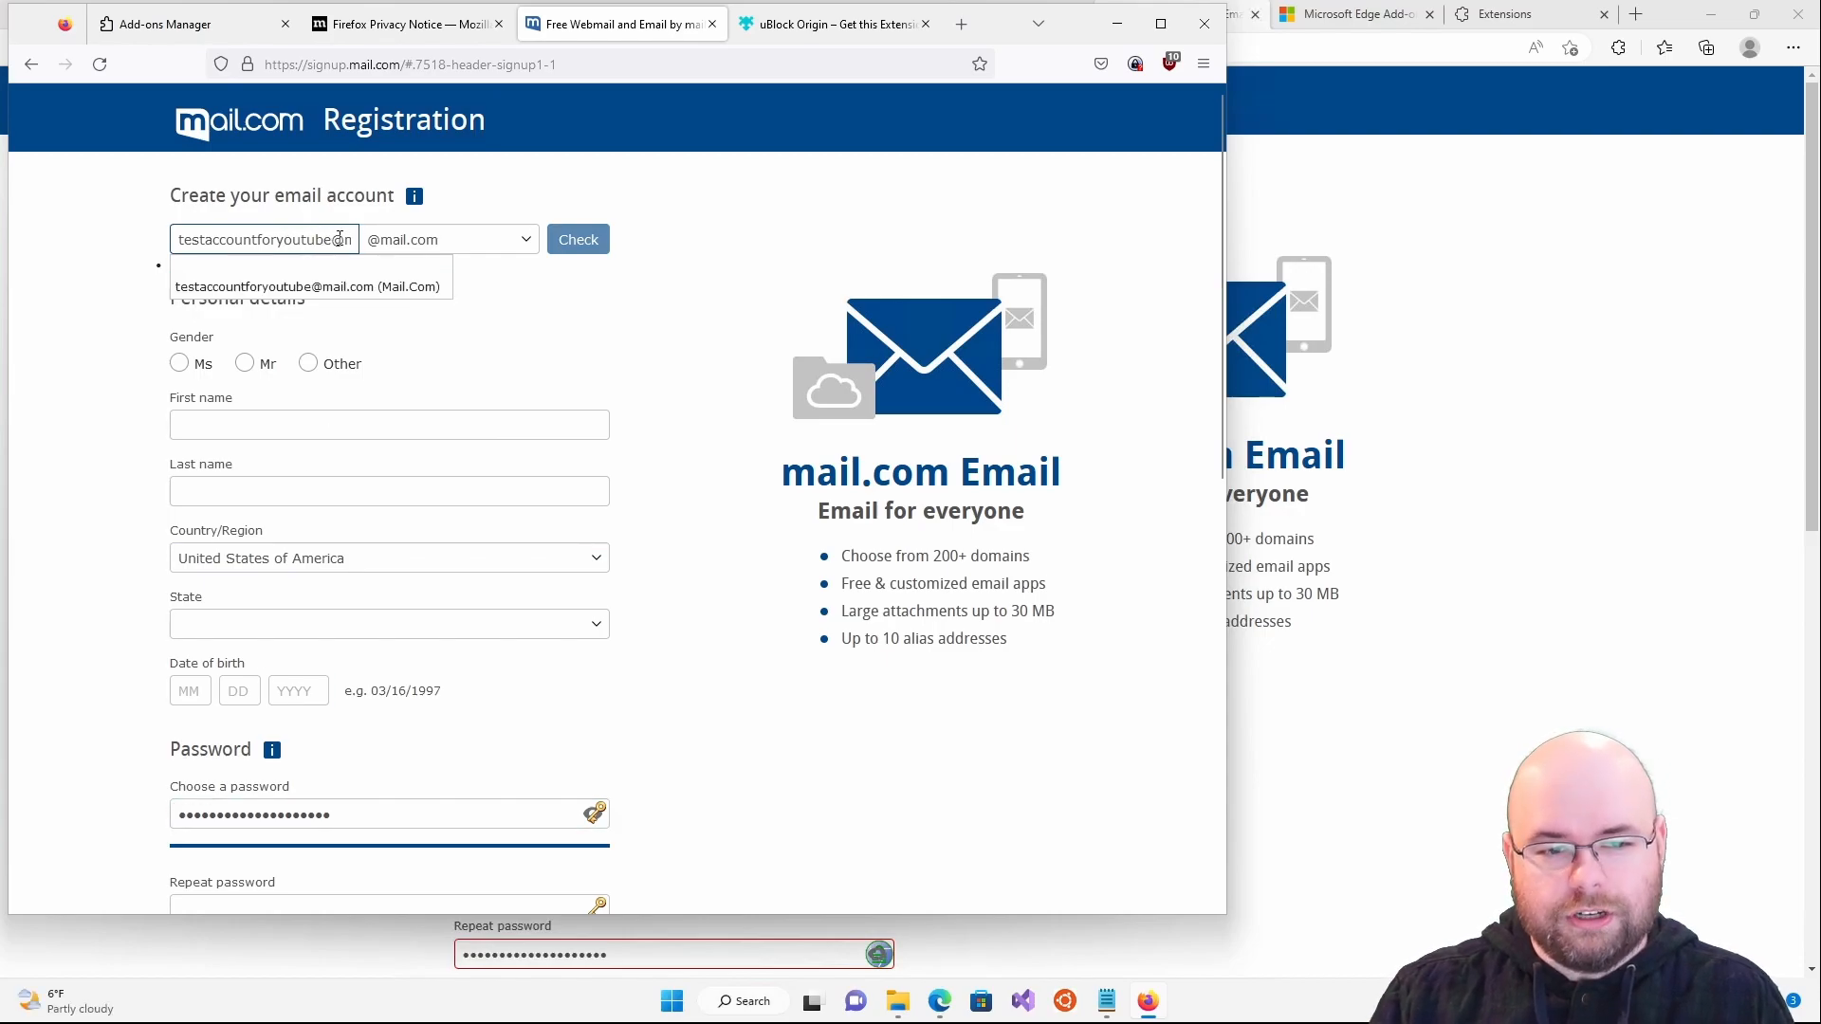
left_click_drag(330, 240, 355, 240)
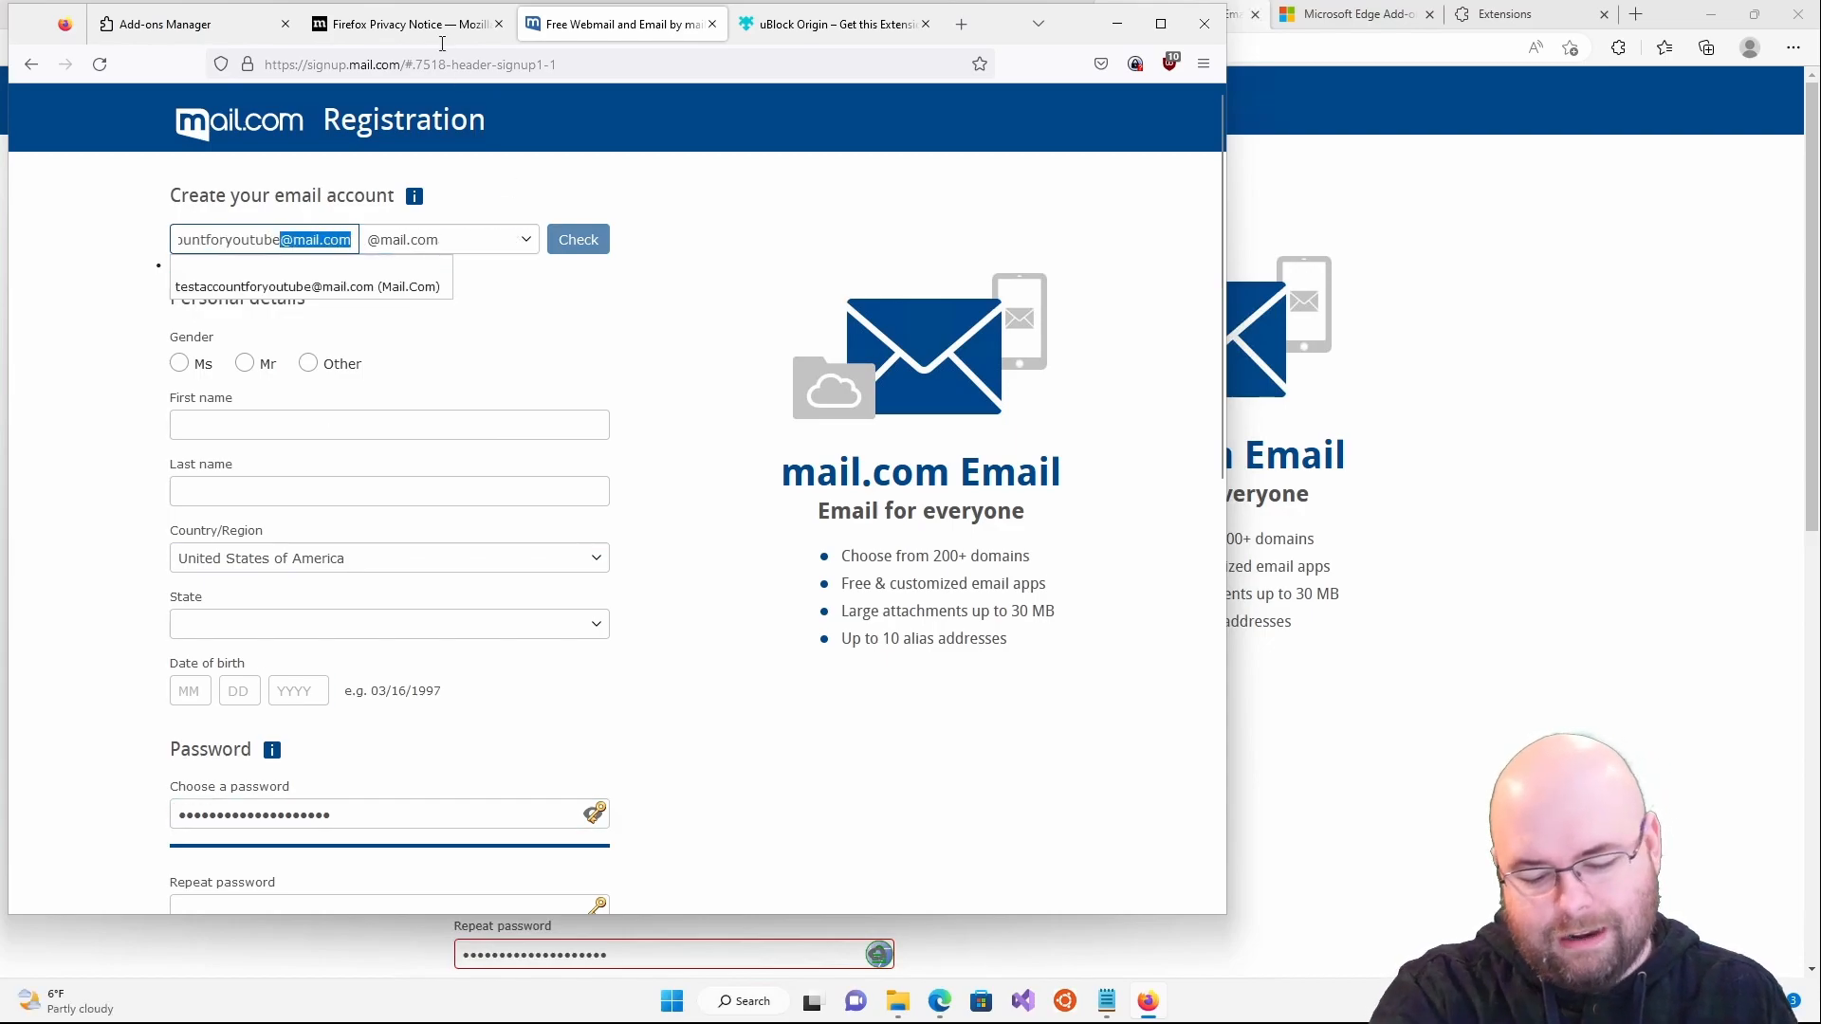
key("BackSpace")
key("Return")
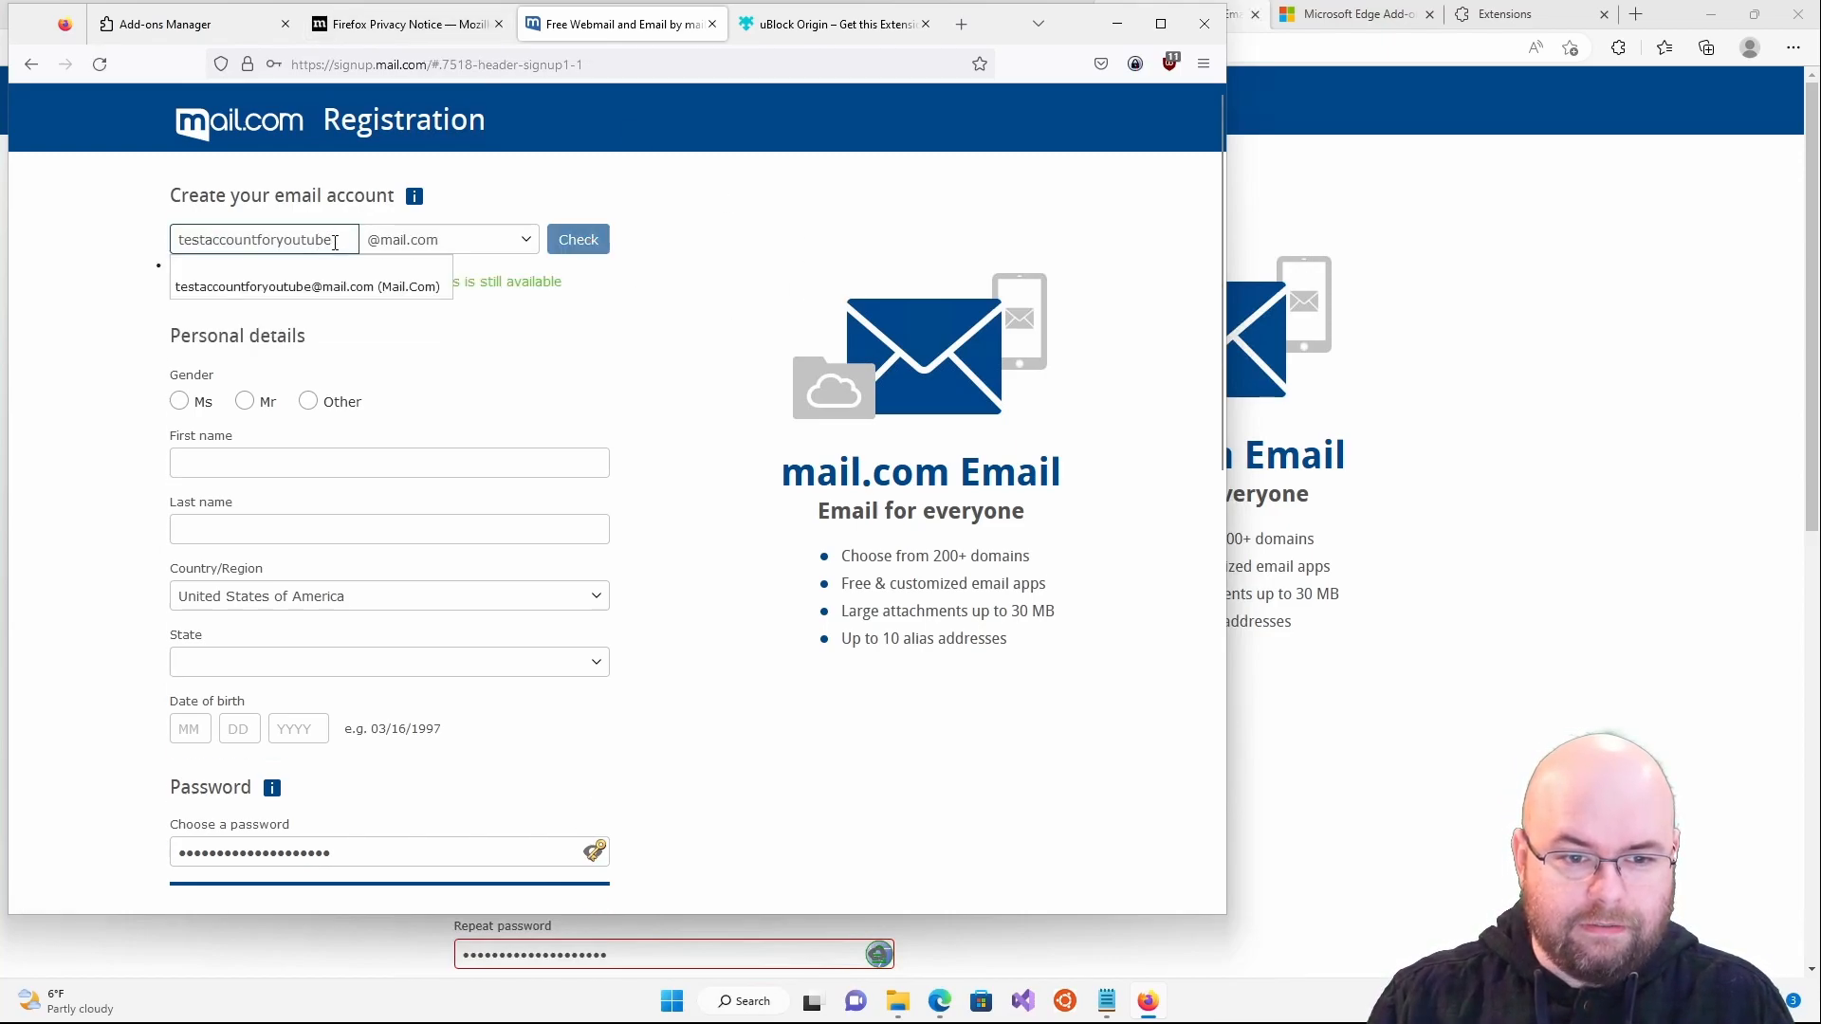
left_click(507, 290)
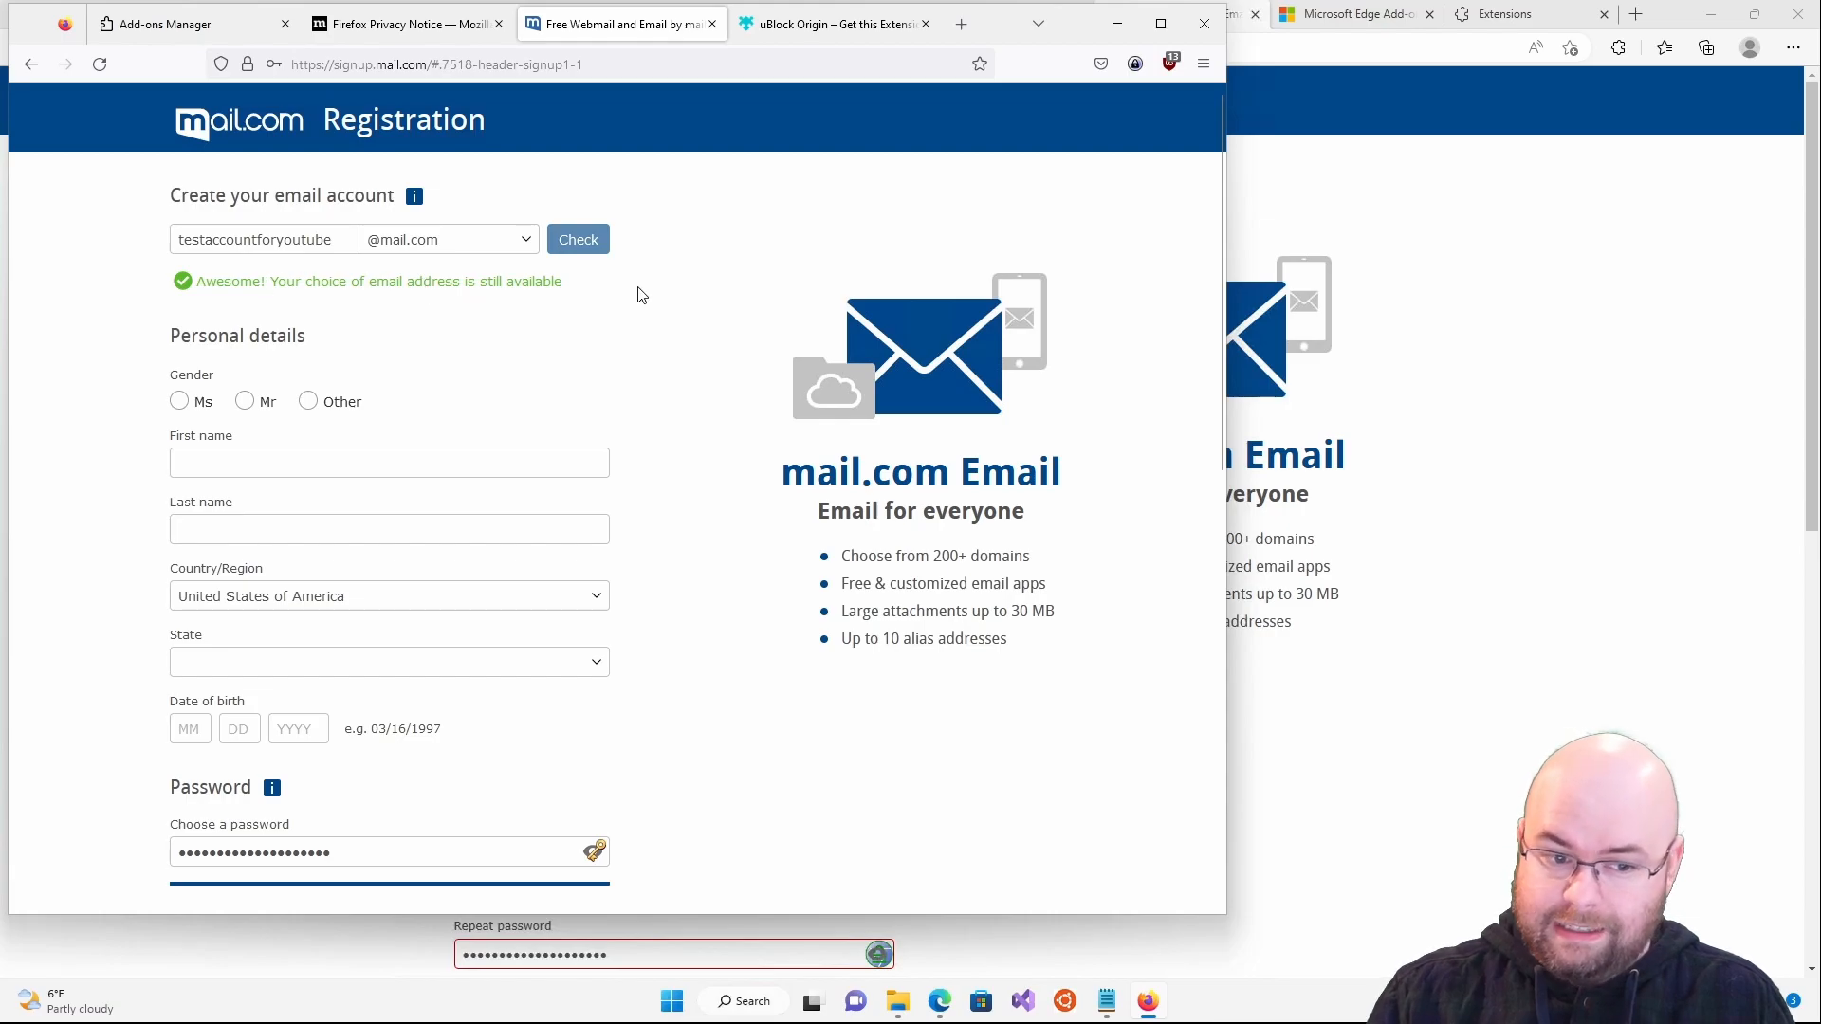
- Set gender Other, enter first and last name, keep United States and choose state Wyoming
left_click(320, 406)
left_click(317, 464)
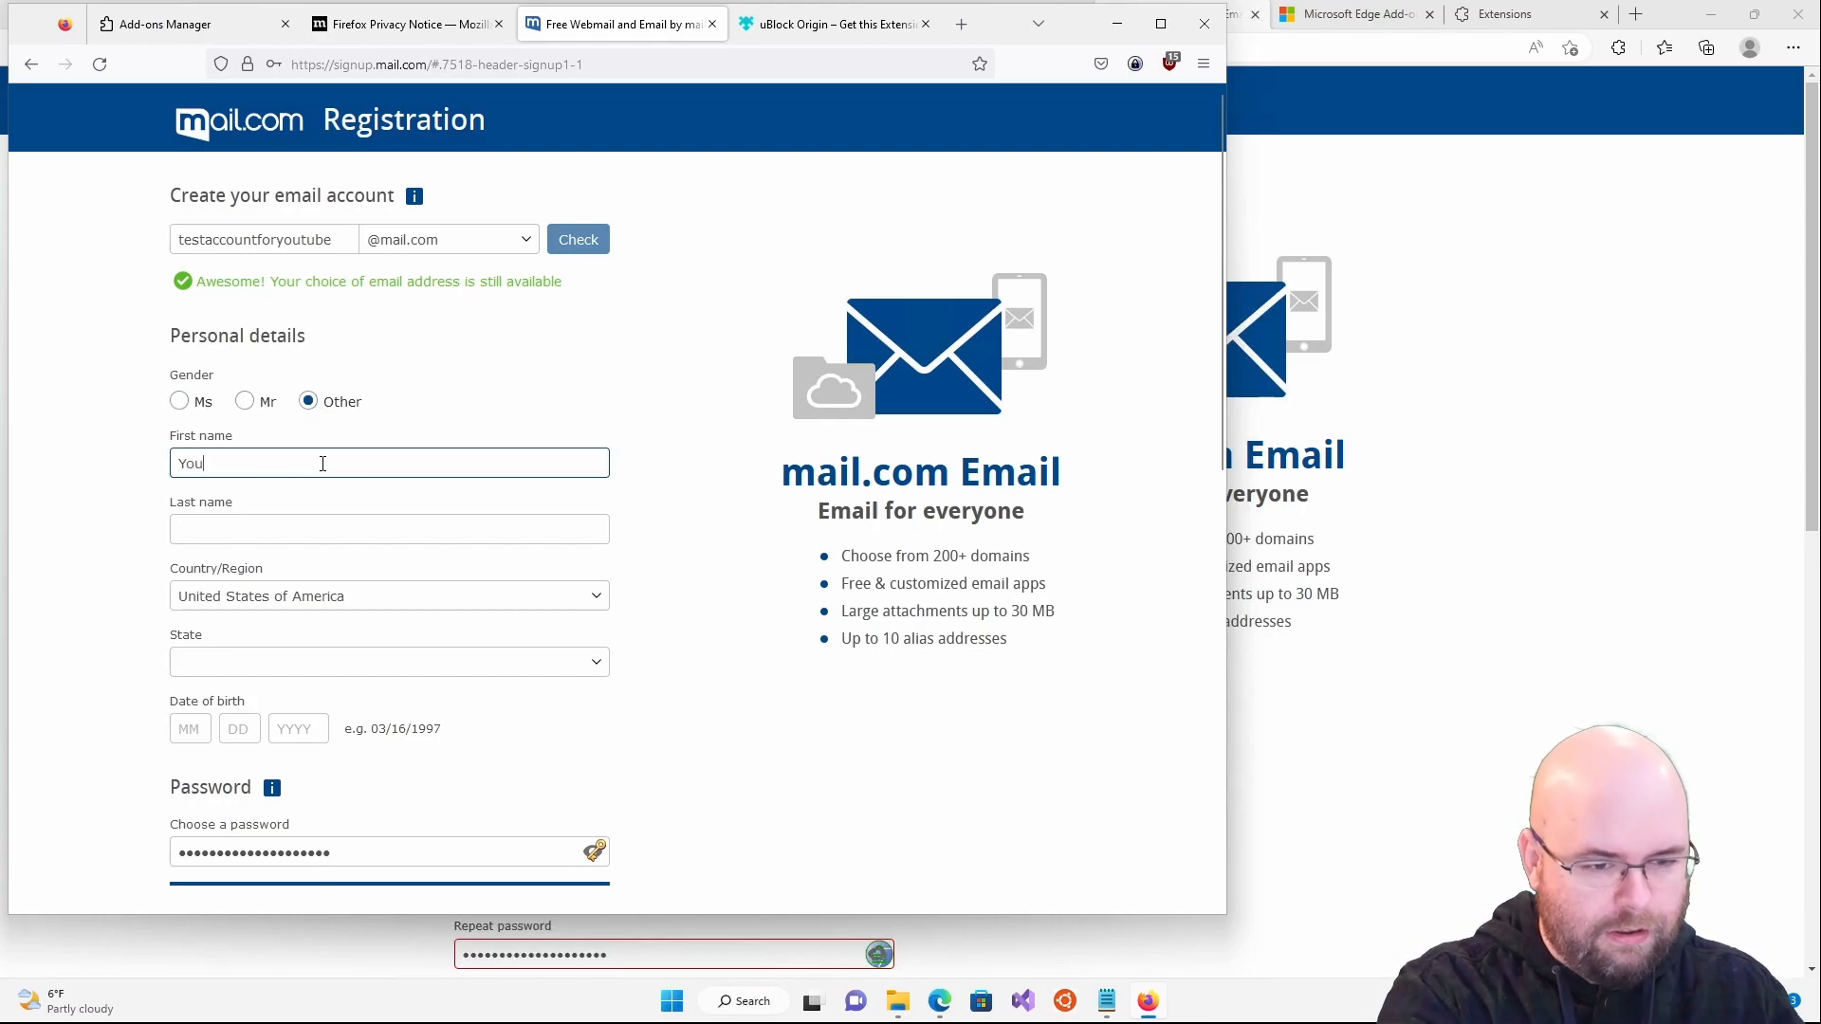
left_click(337, 517)
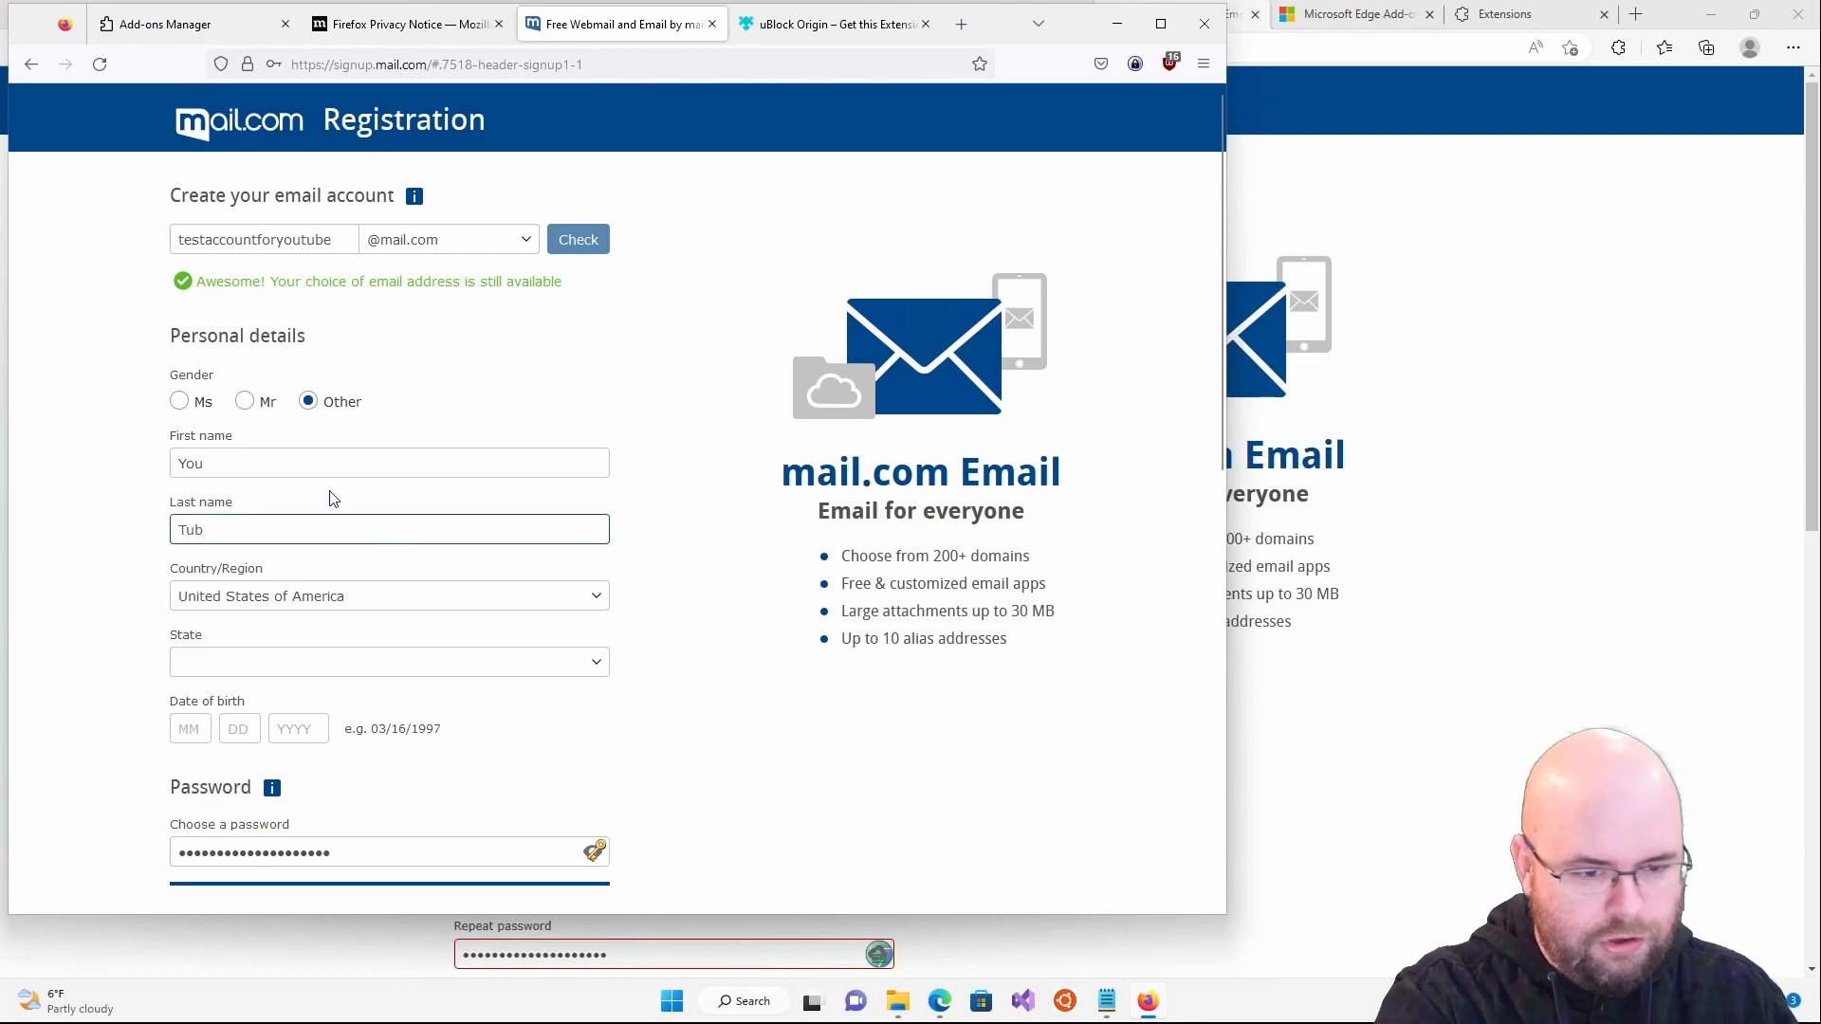
left_click(300, 608)
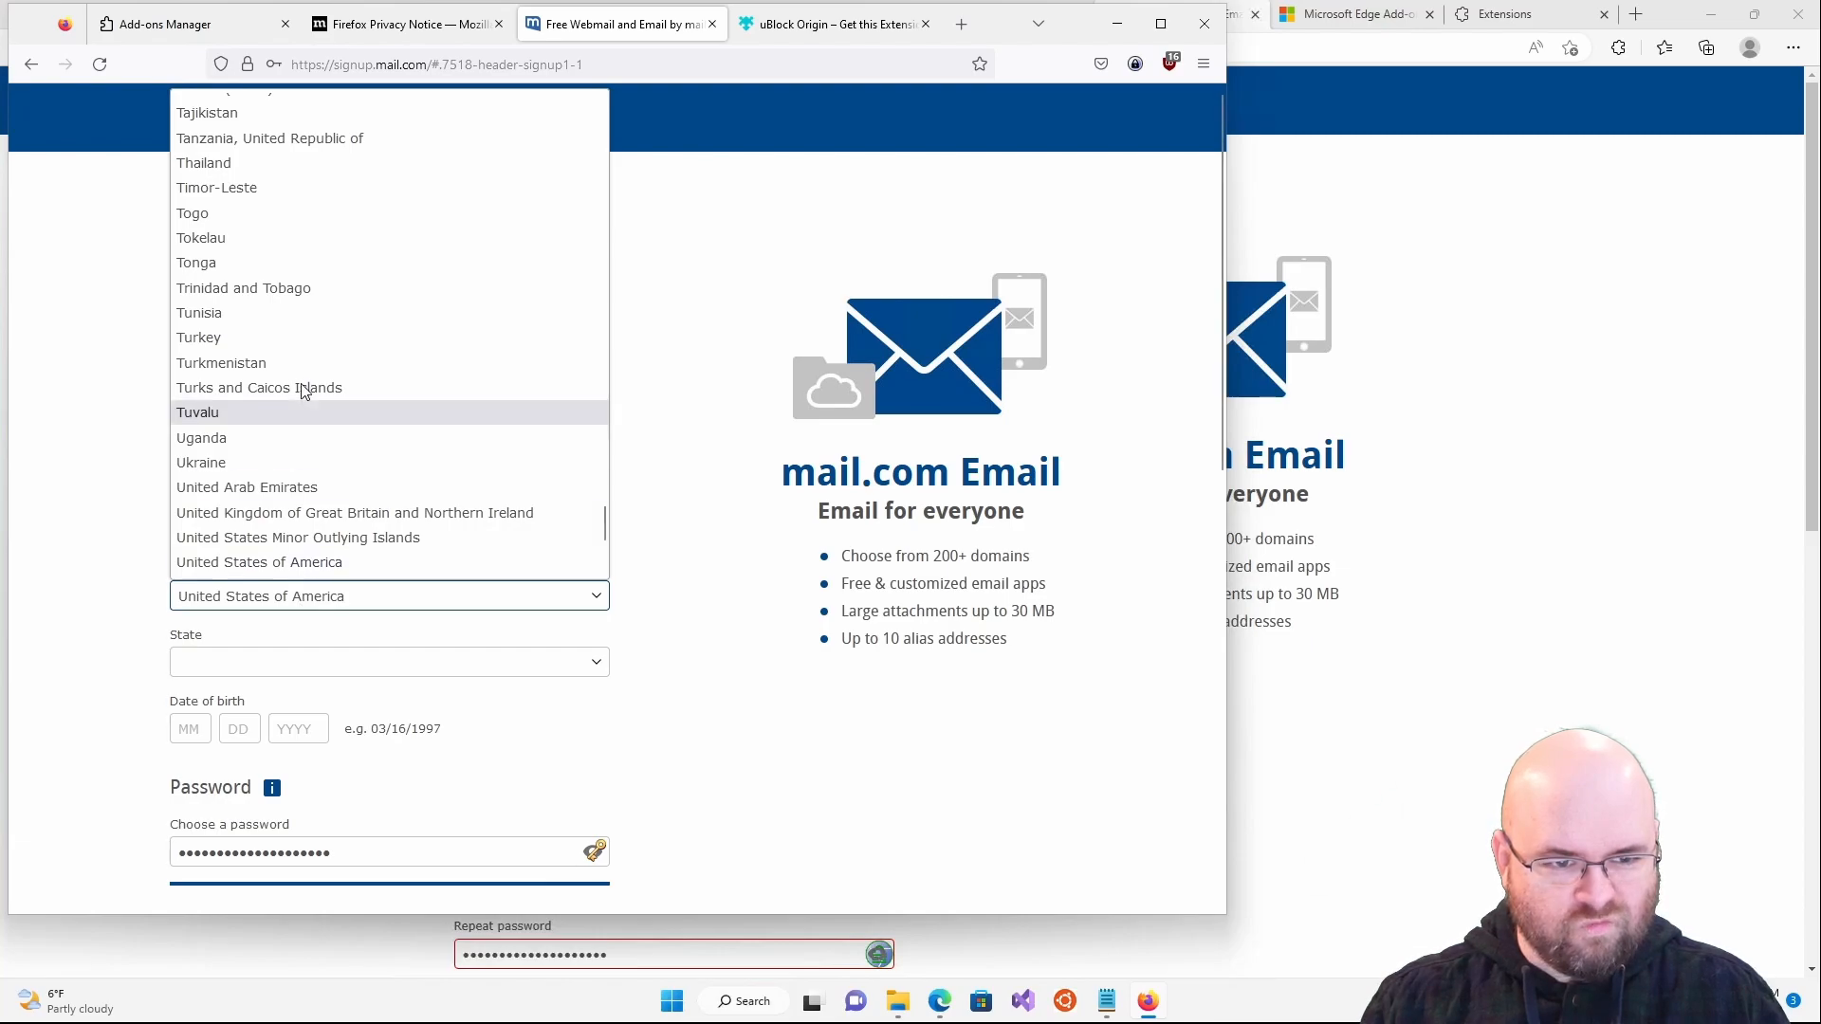
scroll(303, 391, "up", 8)
scroll(300, 389, "down", 10)
left_click(642, 399)
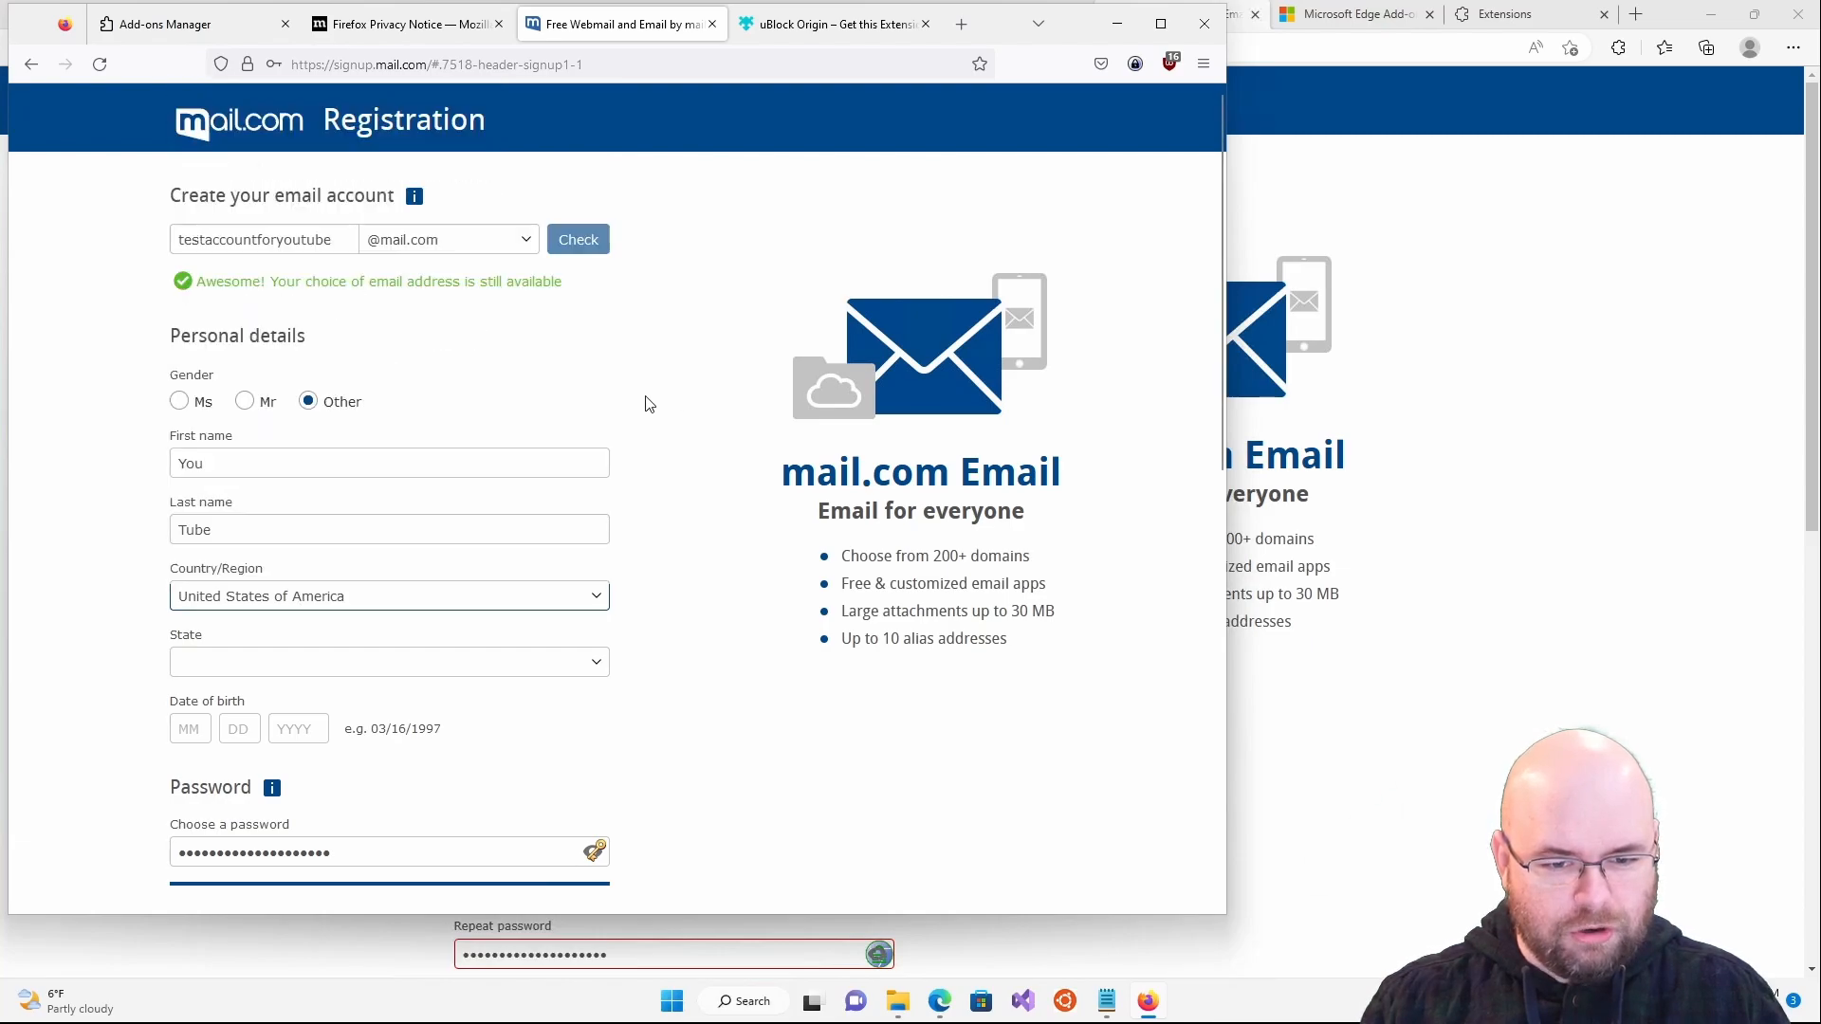
left_click(368, 661)
scroll(352, 597, "down", 10)
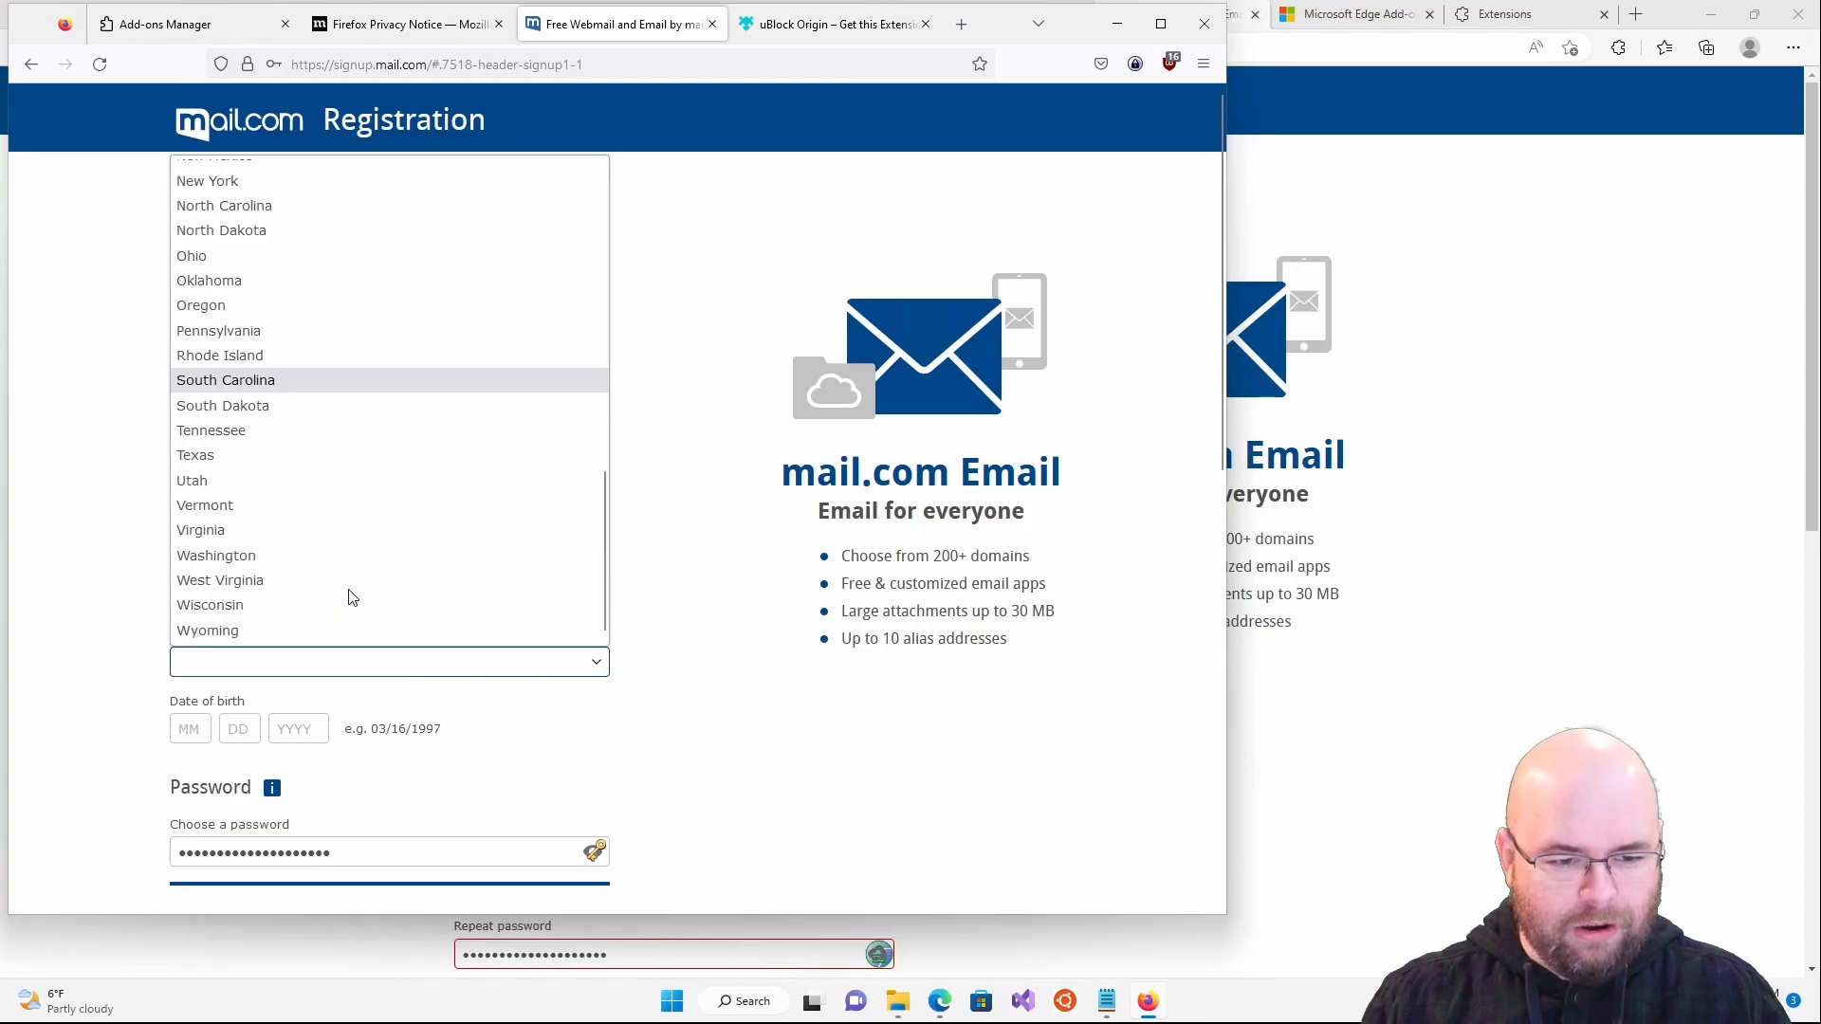
left_click(331, 630)
- Enter the birth date 01 01 2000
left_click(178, 730)
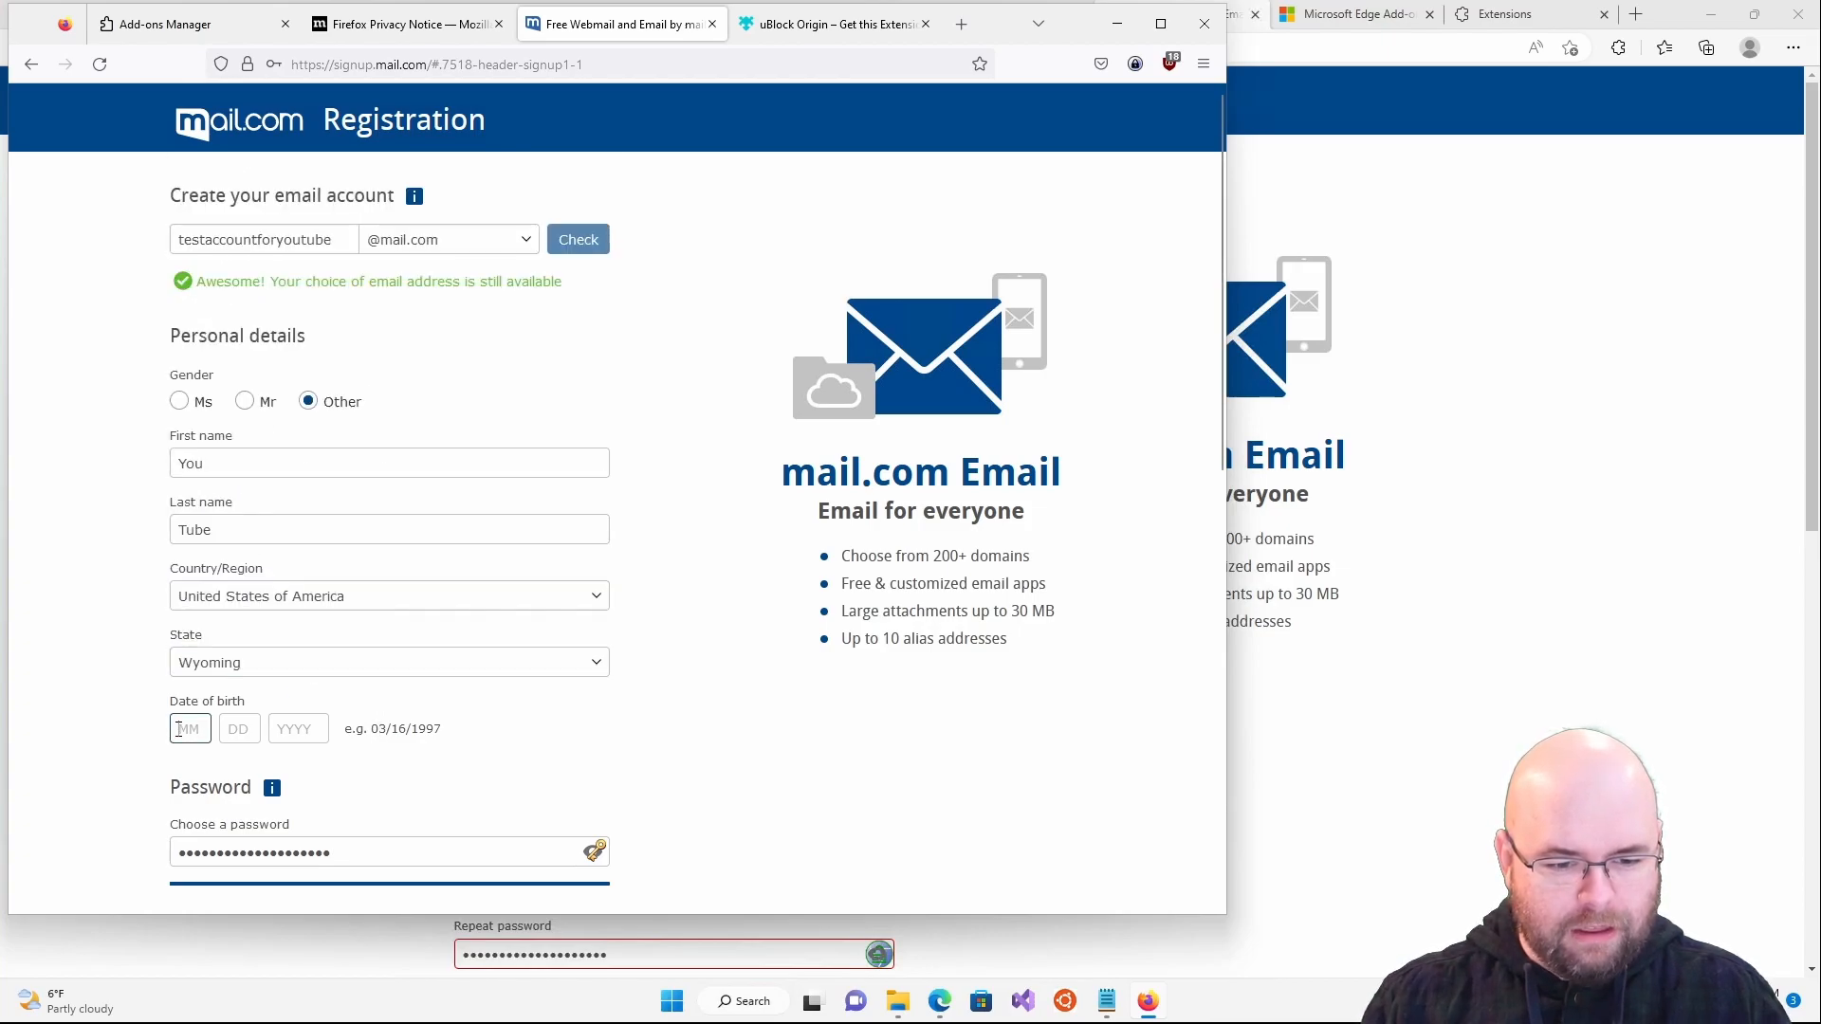
type("01 01 ")
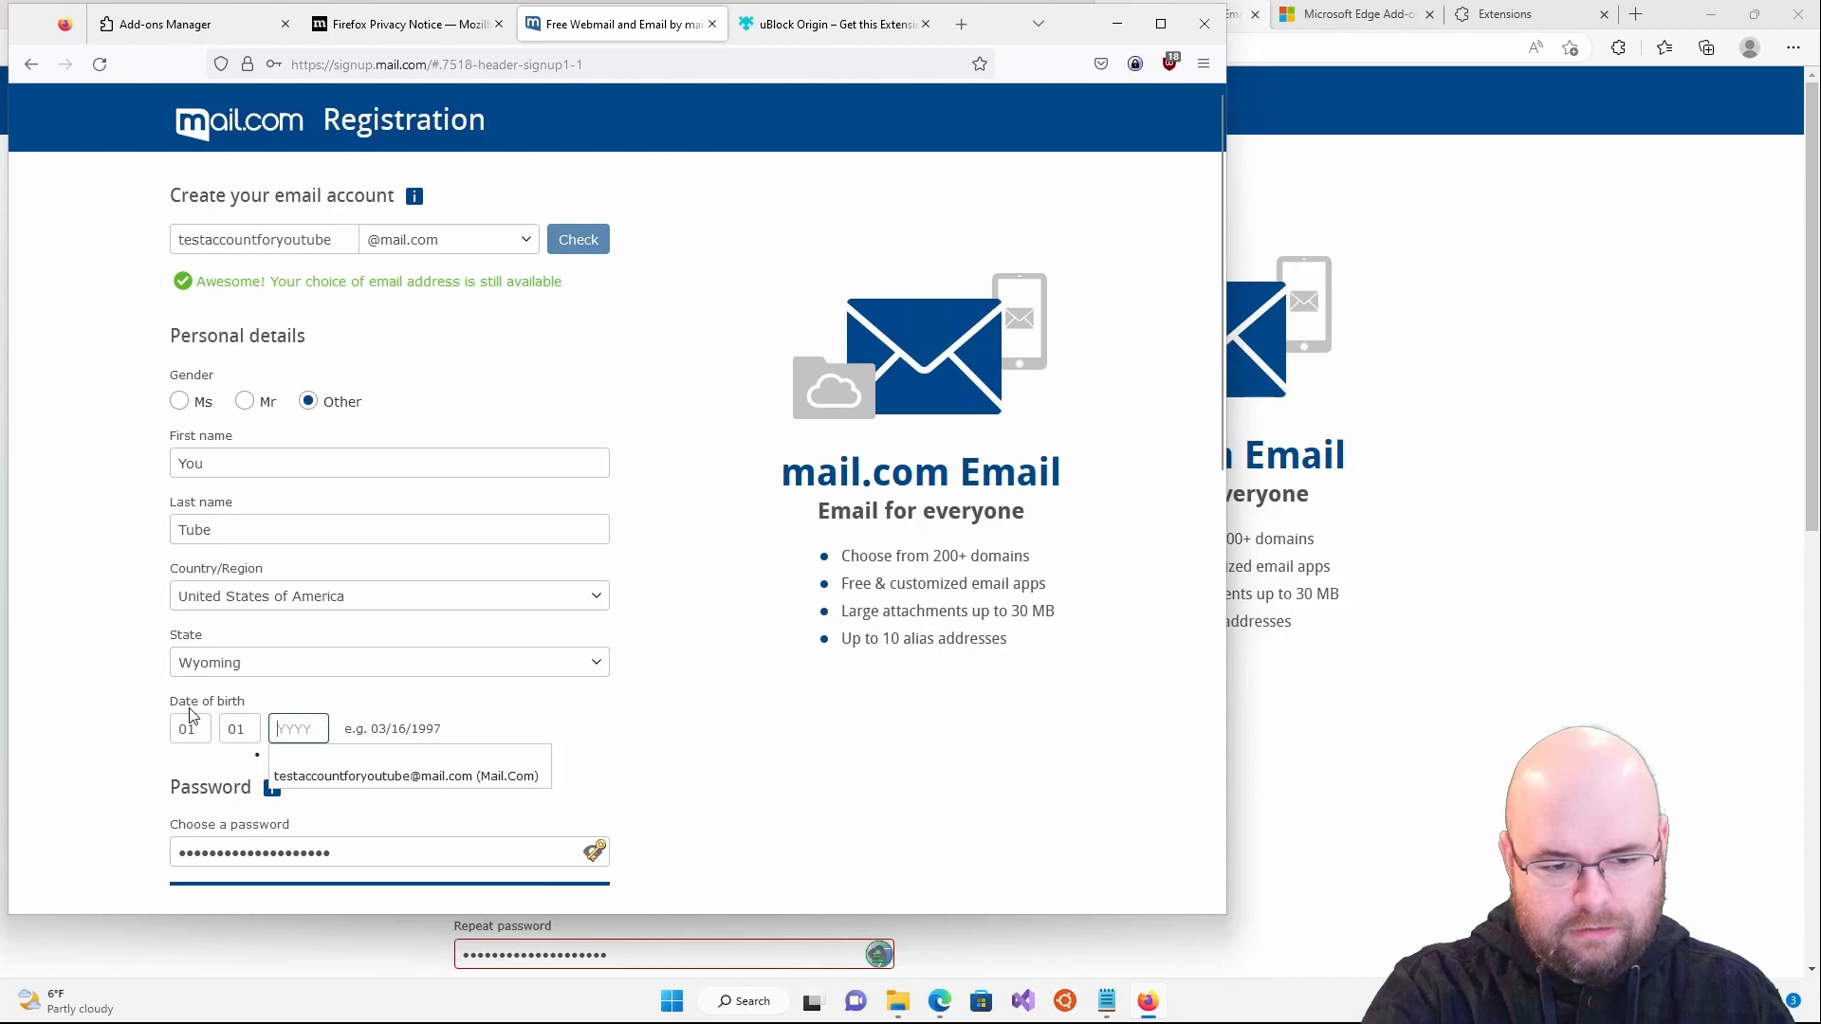
type("2000")
key("Tab")
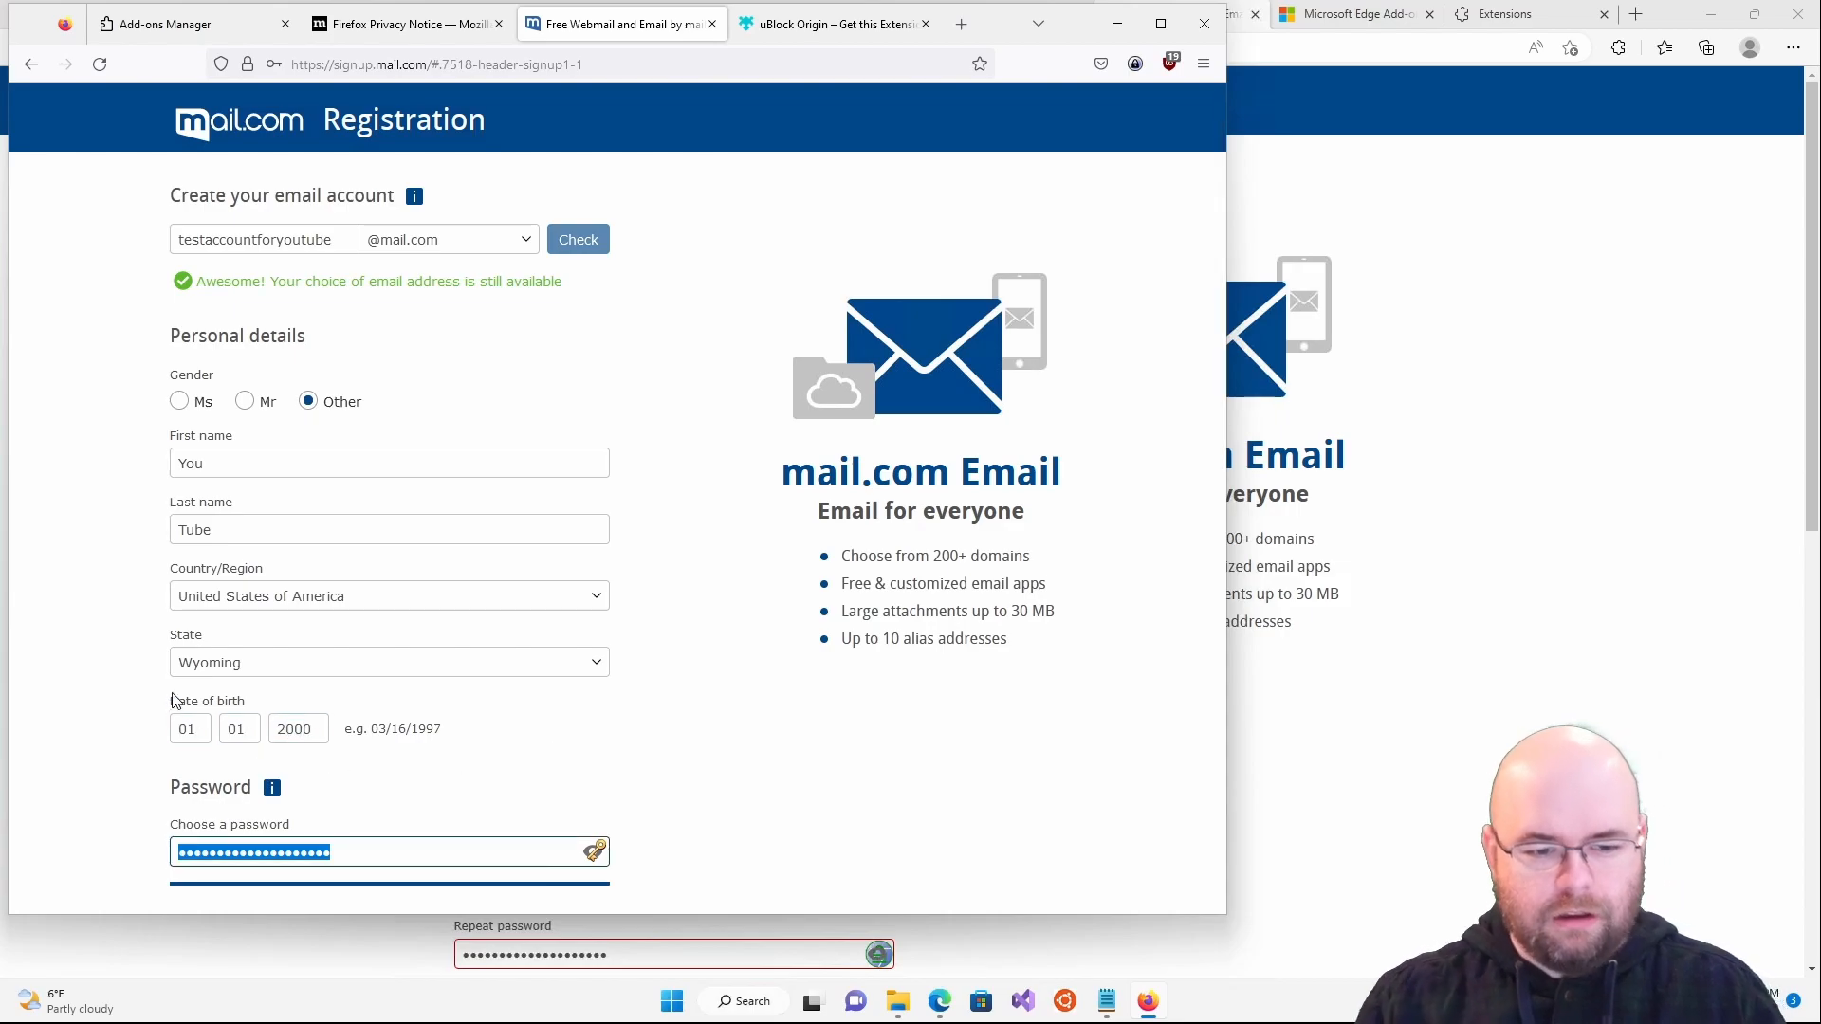
left_click(769, 787)
scroll(768, 787, "down", 5)
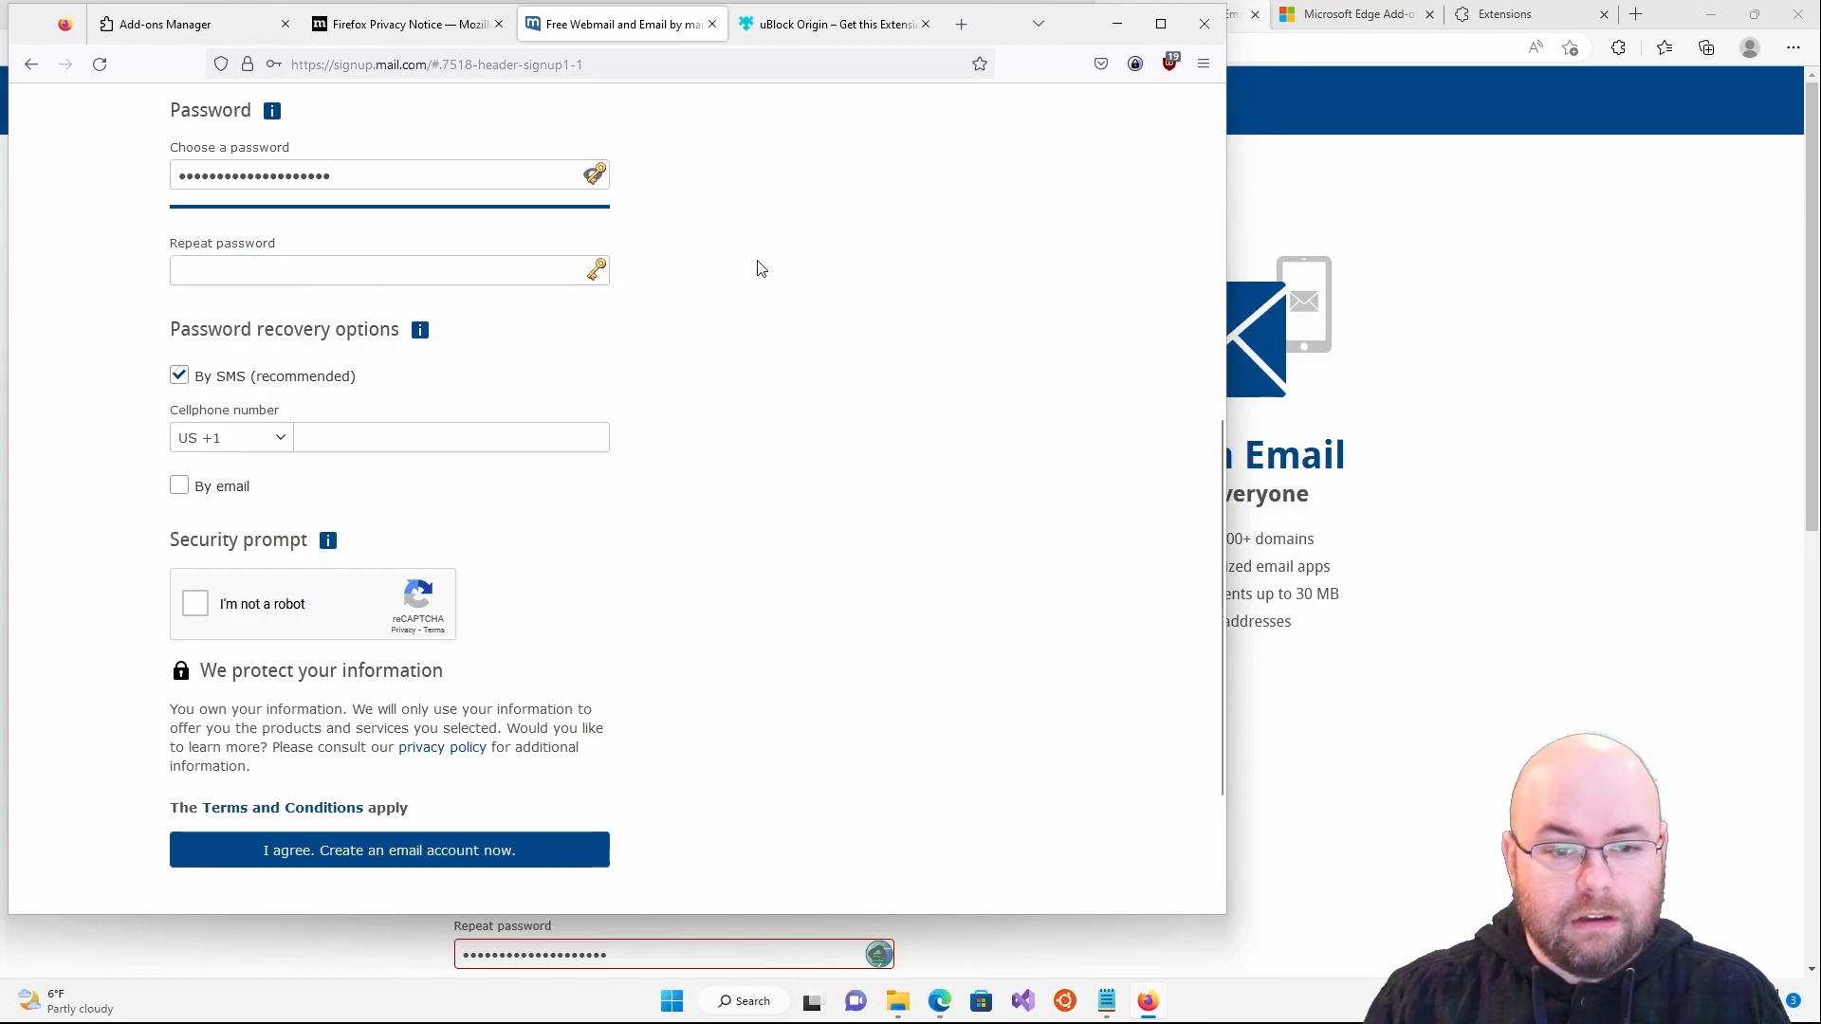
scroll(569, 313, "up", 2)
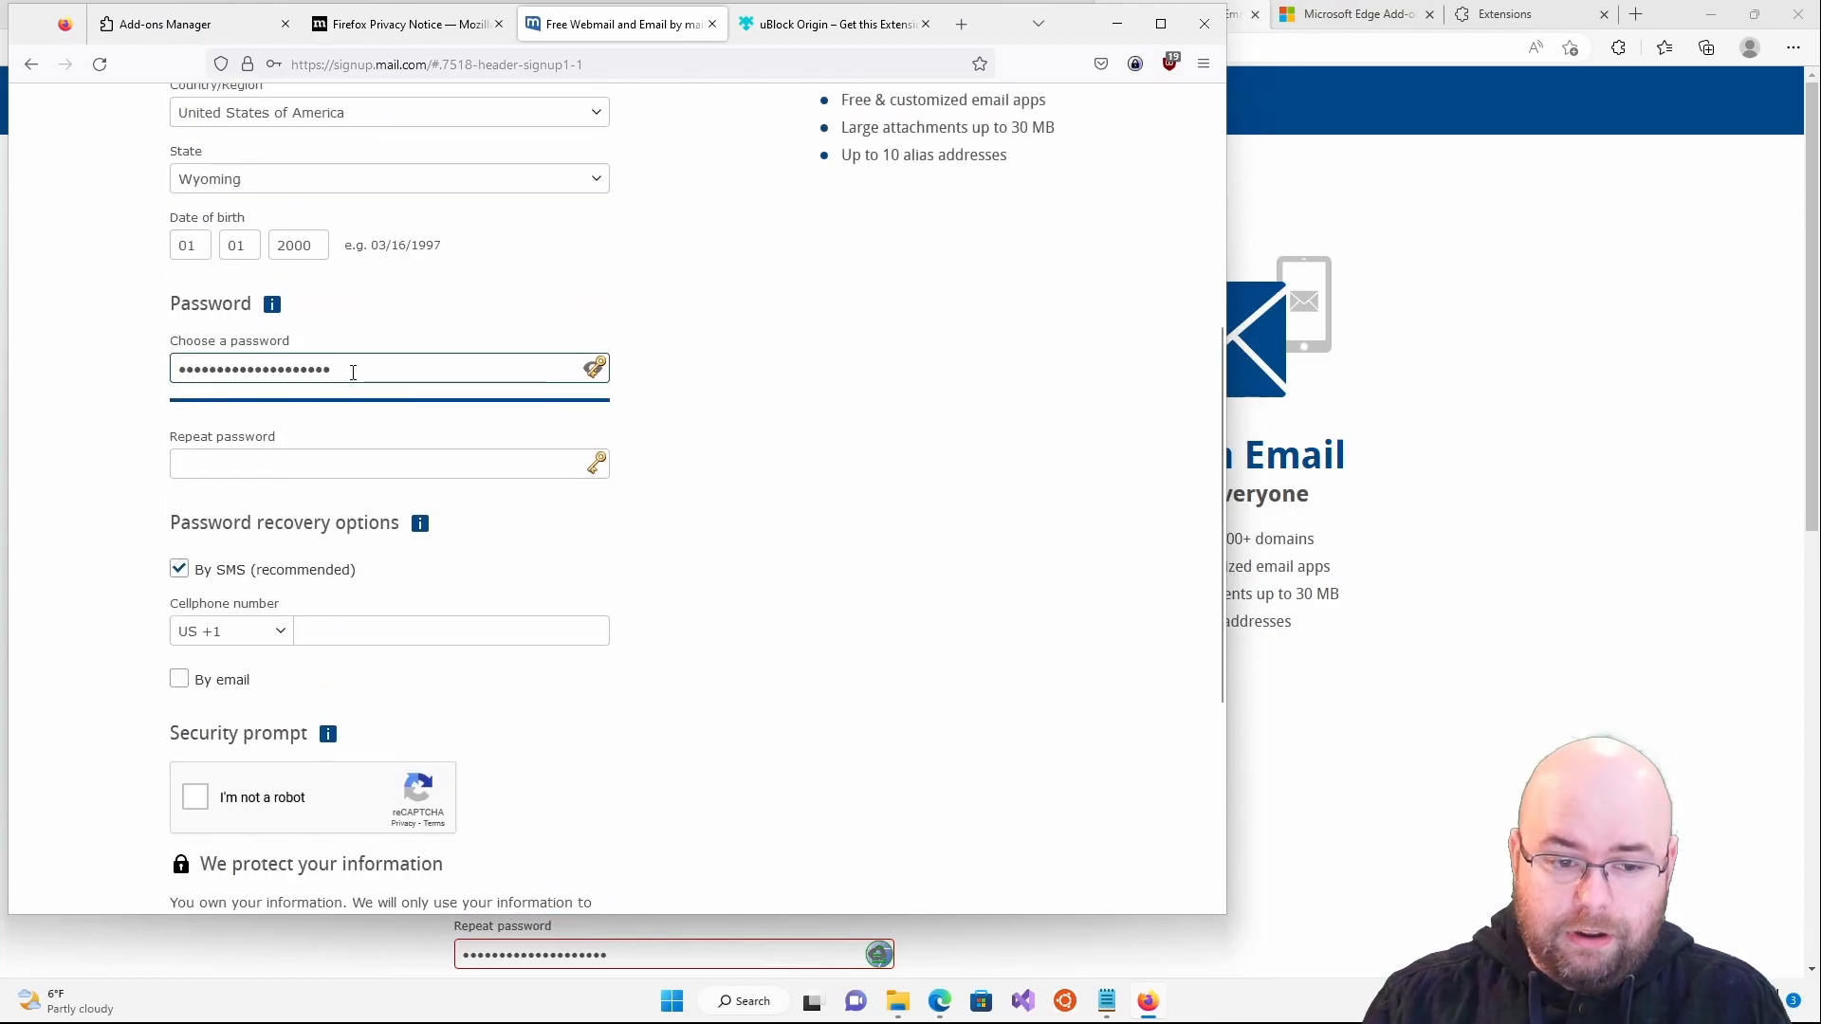
- Fill the repeated password from KeePass with KeePassHttp-Connector's Fill Pass Only
left_click(322, 456)
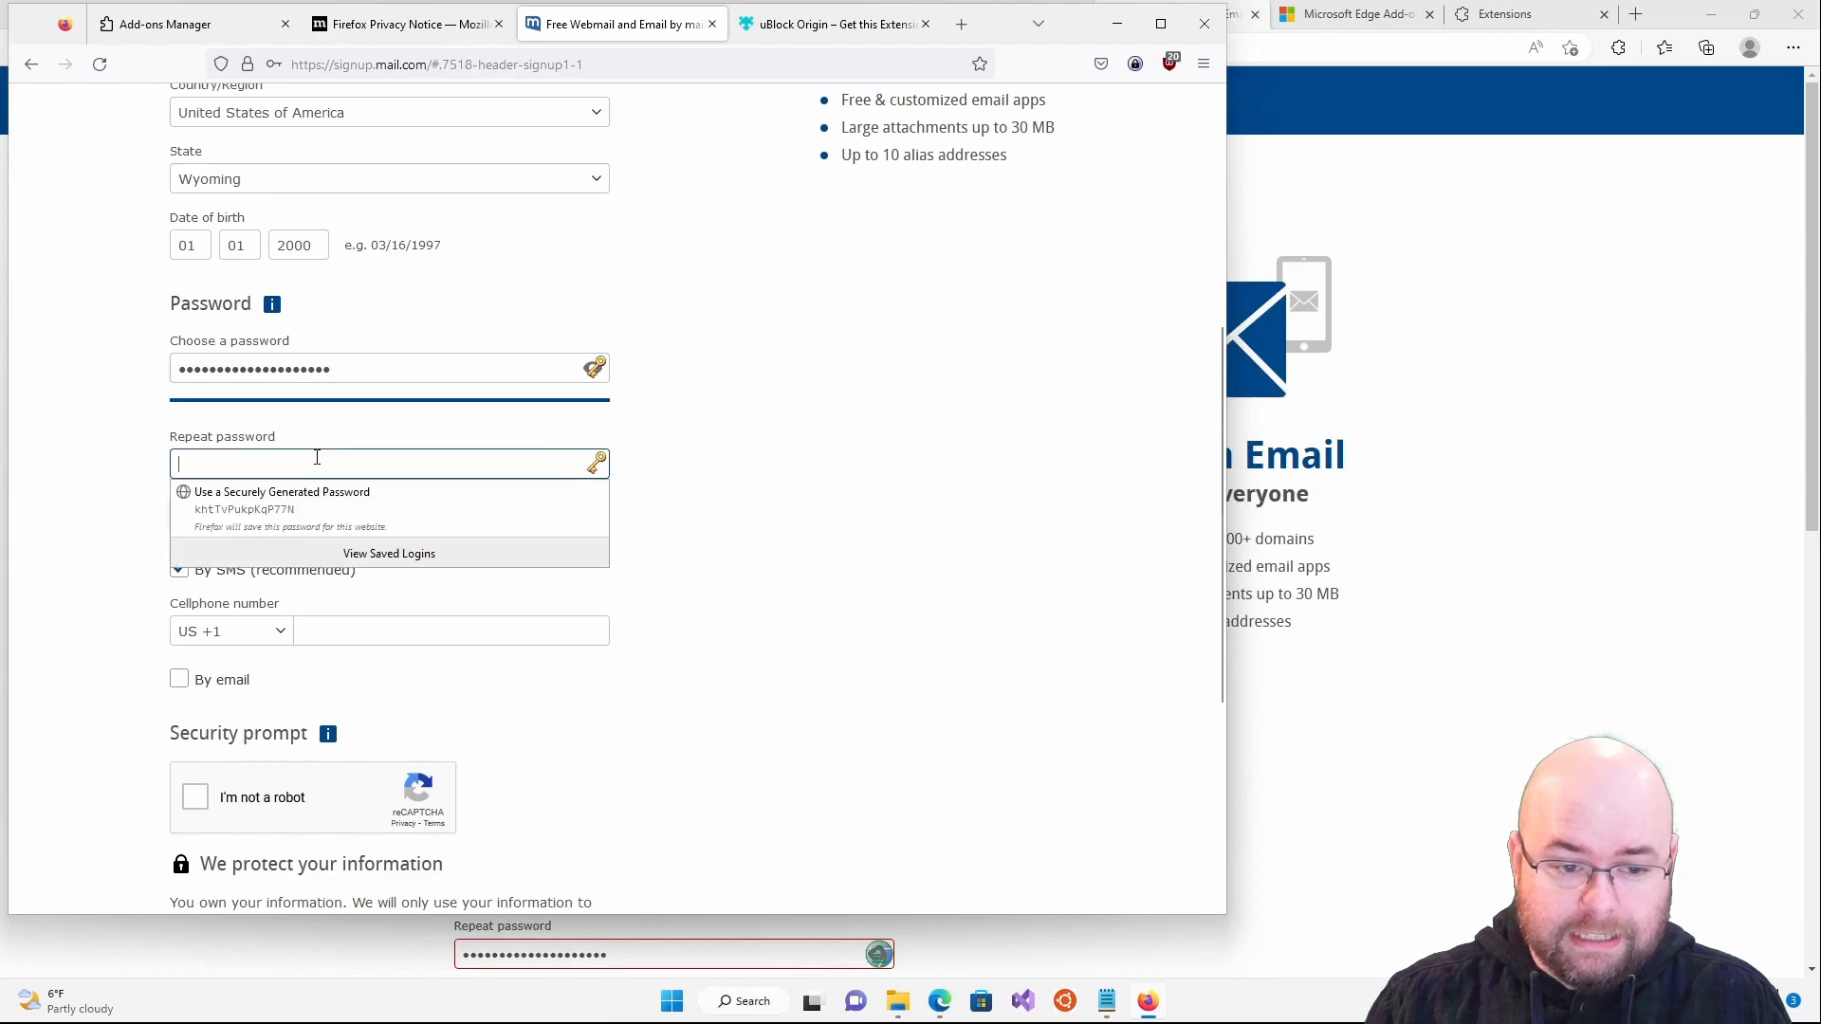
right_click(266, 467)
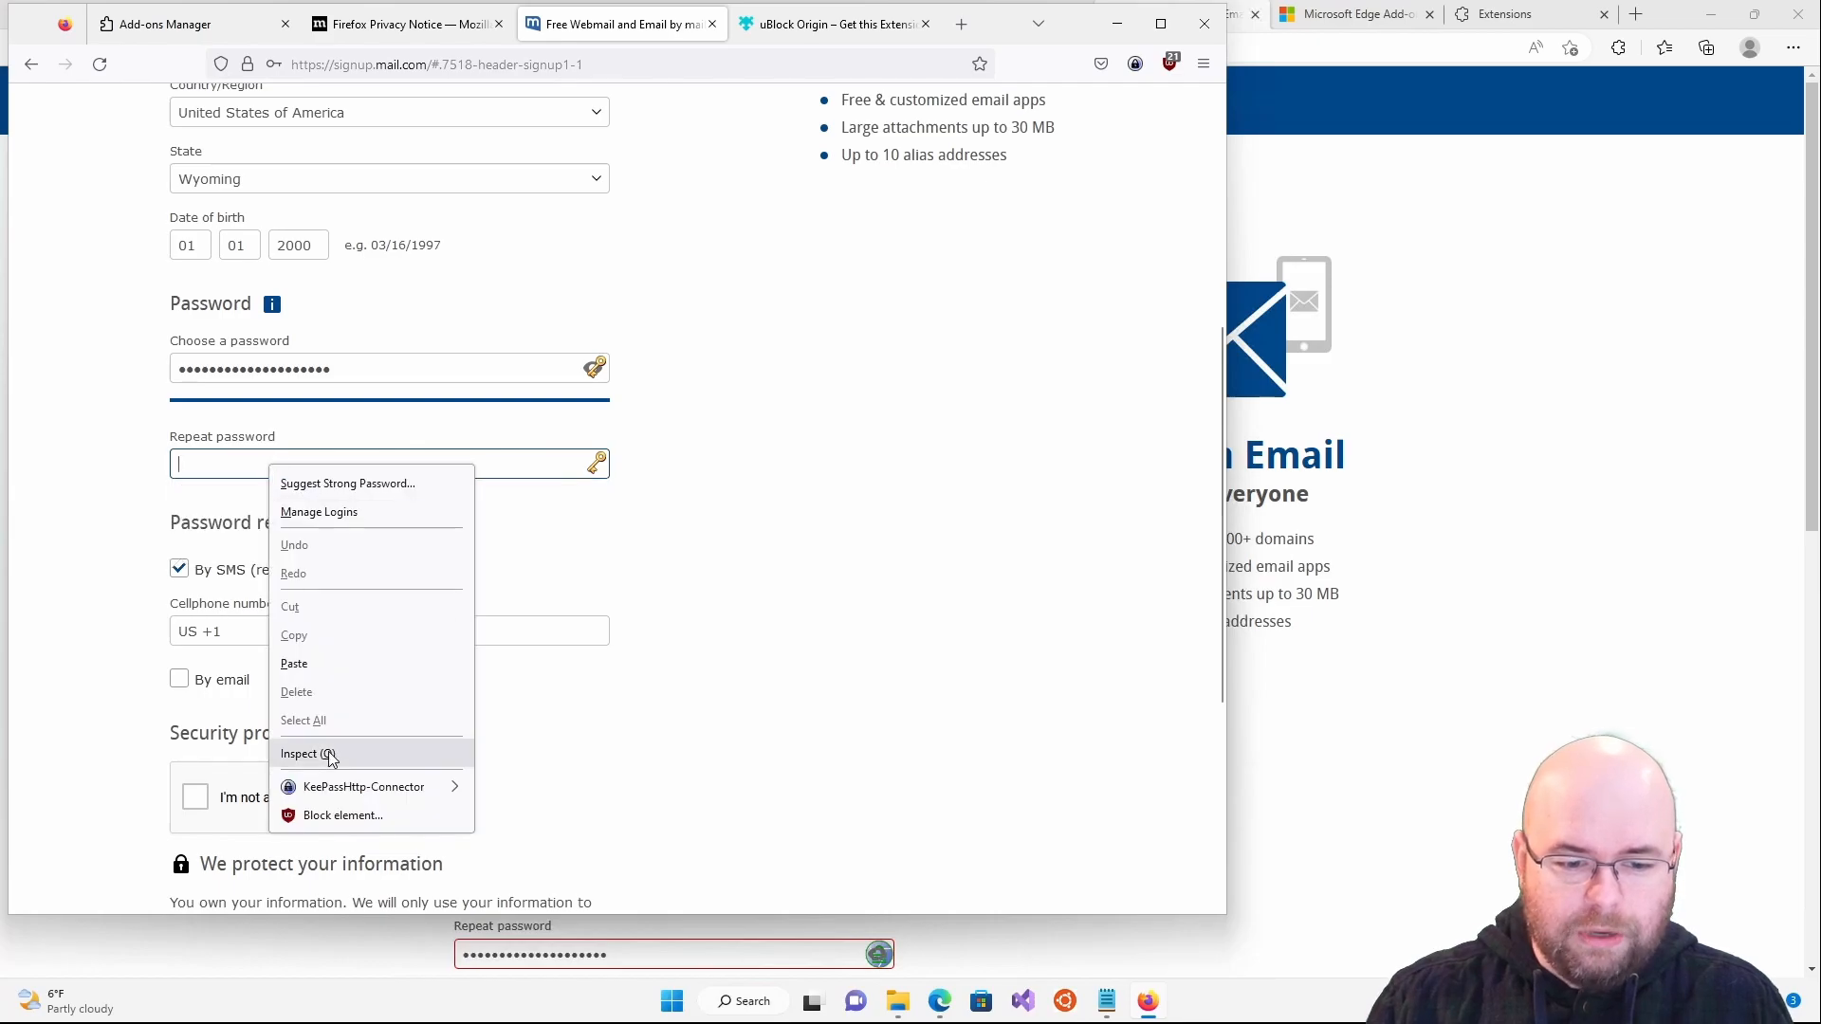
mouse_move(366, 786)
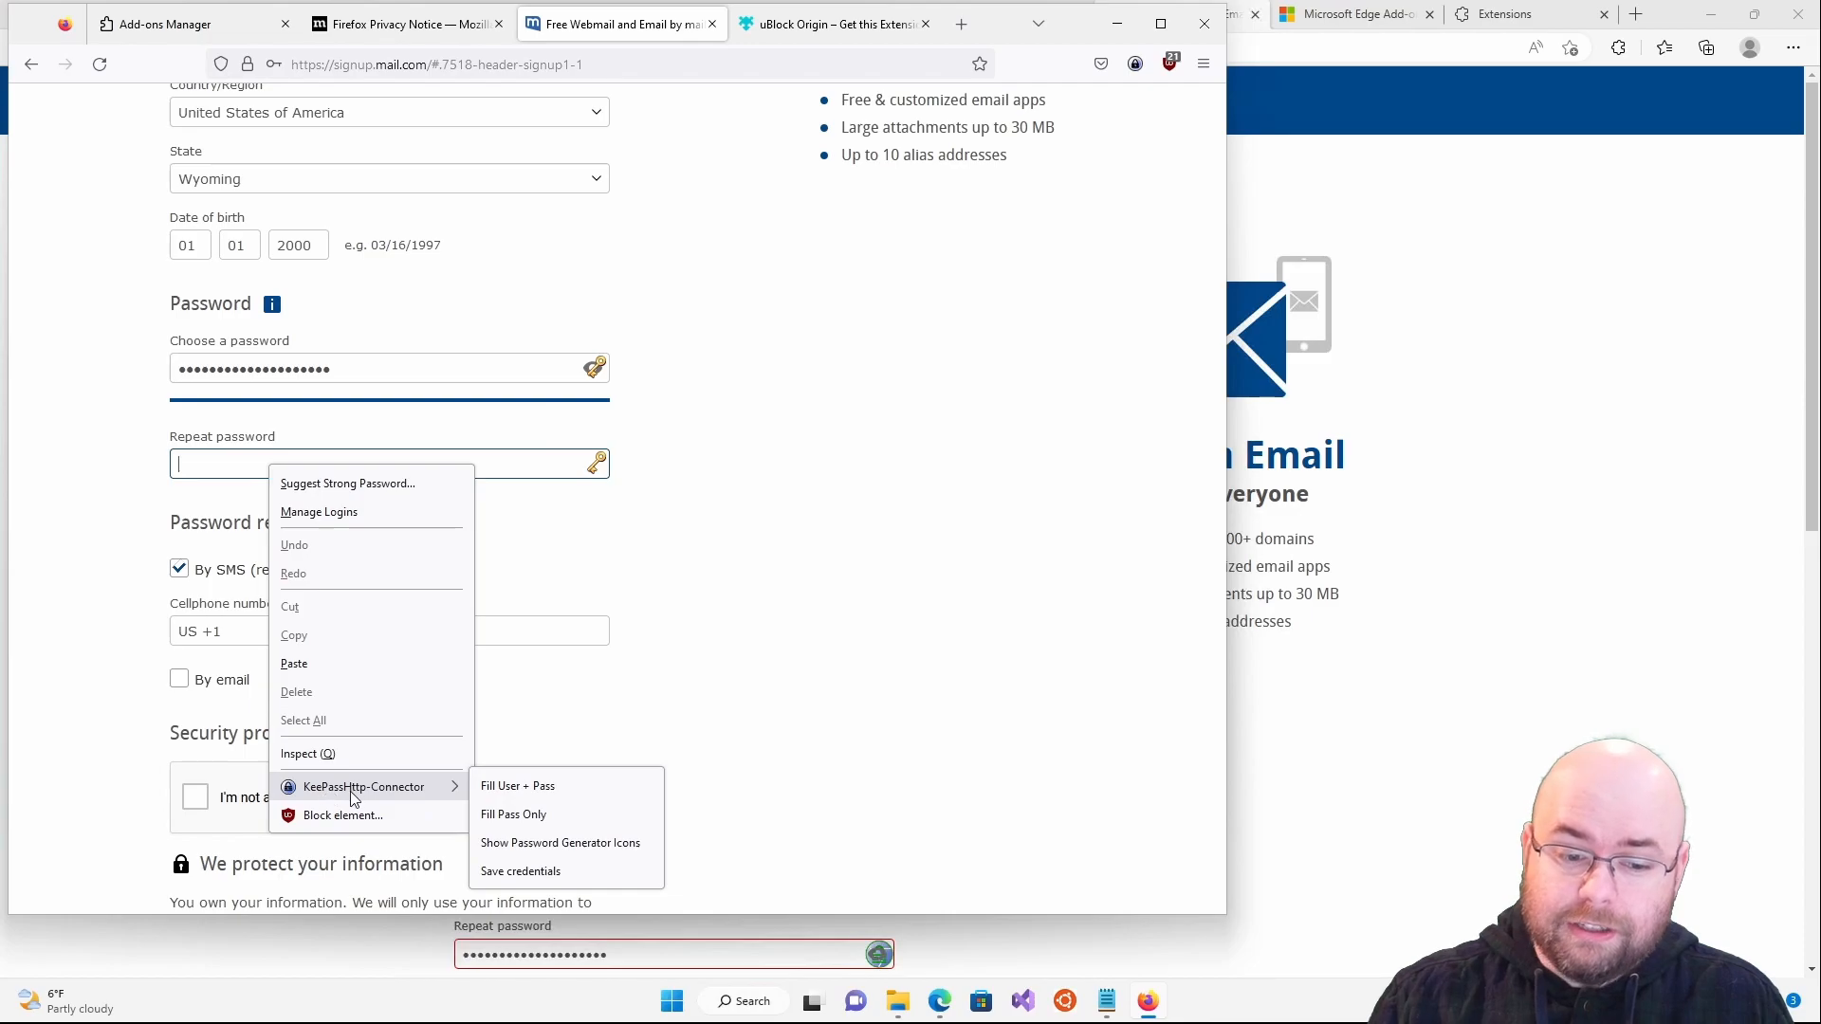
left_click(567, 818)
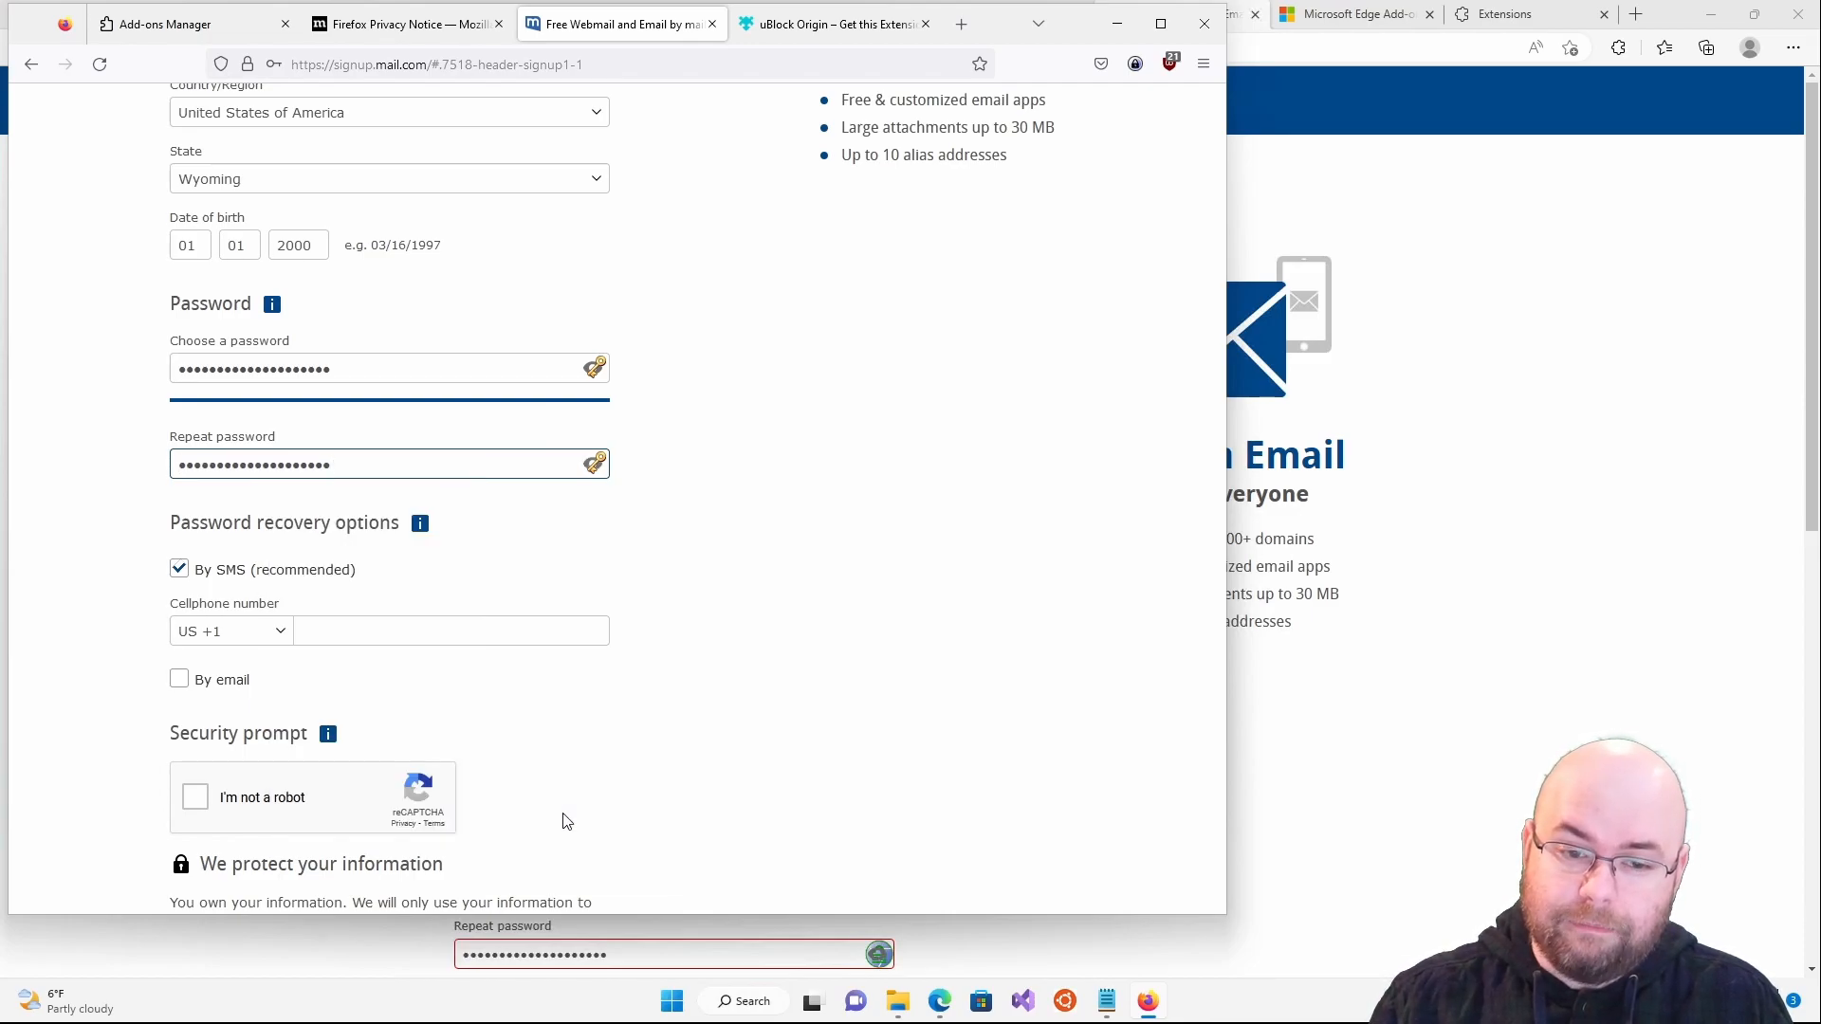
left_click(601, 367)
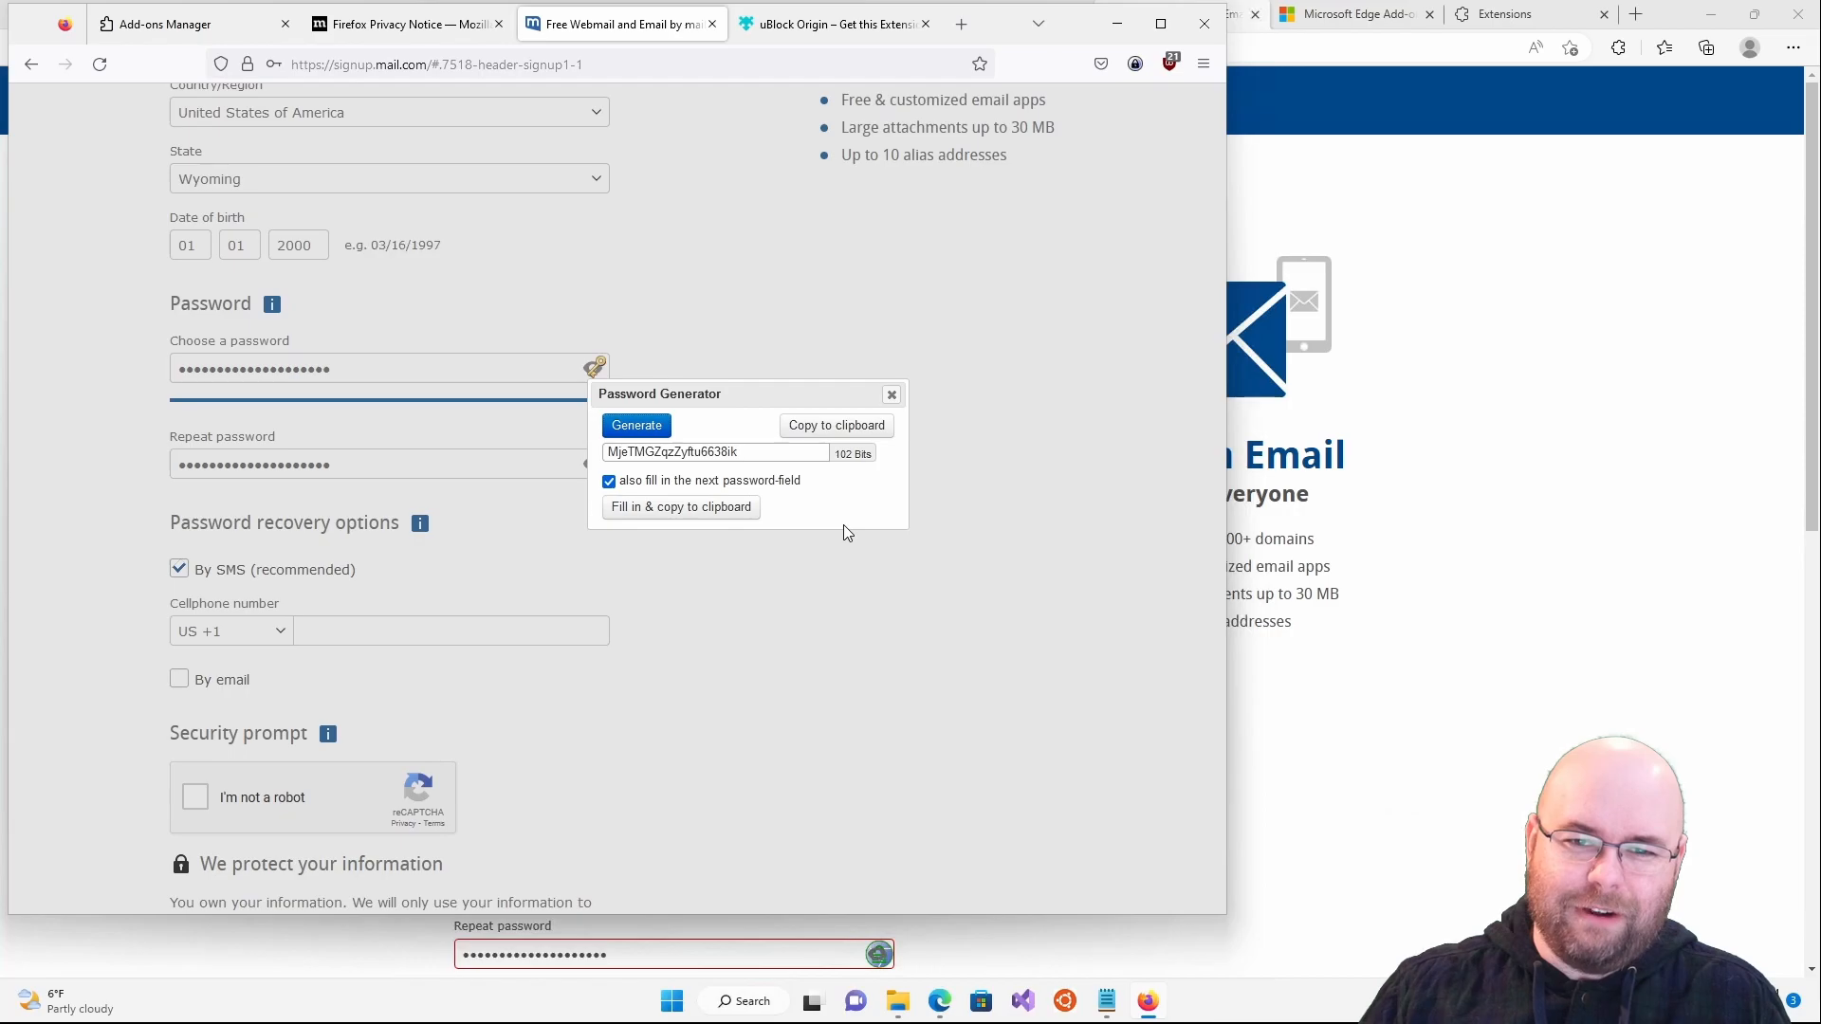
left_click(847, 691)
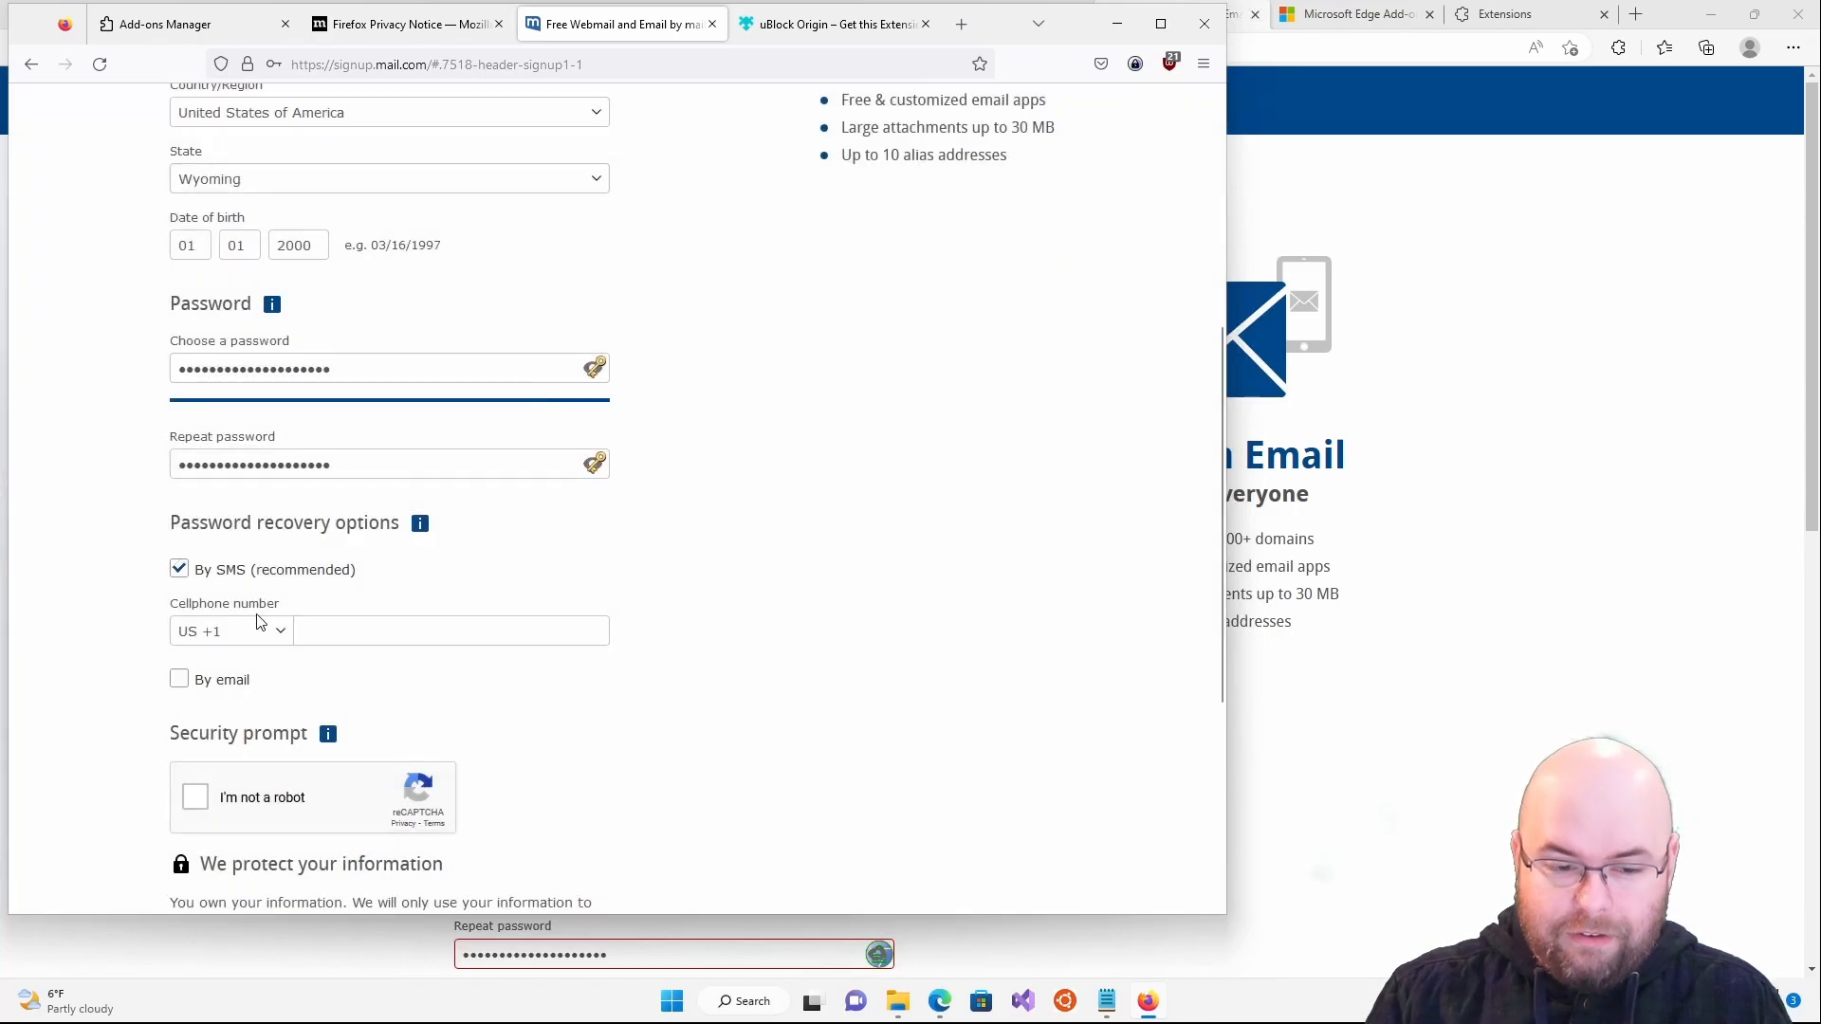
- Switch password recovery from SMS to email and enter a recovery email address
left_click(179, 569)
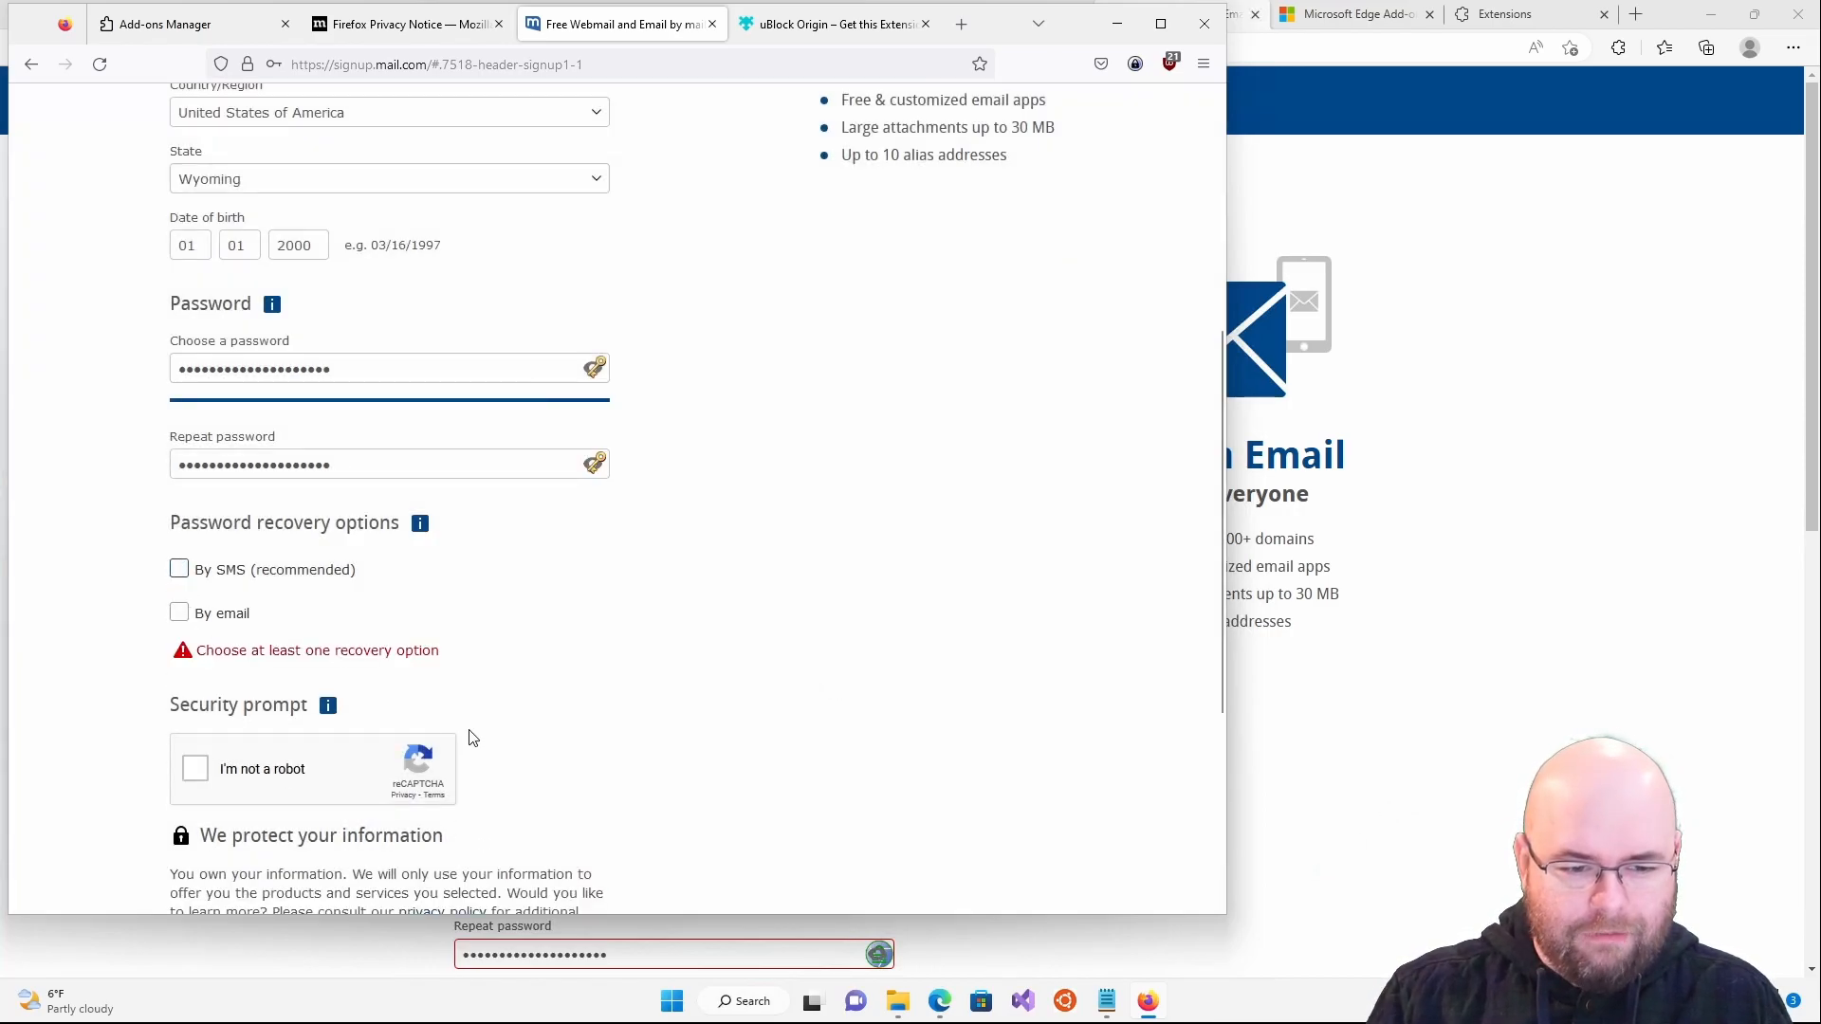
left_click(178, 613)
left_click(291, 673)
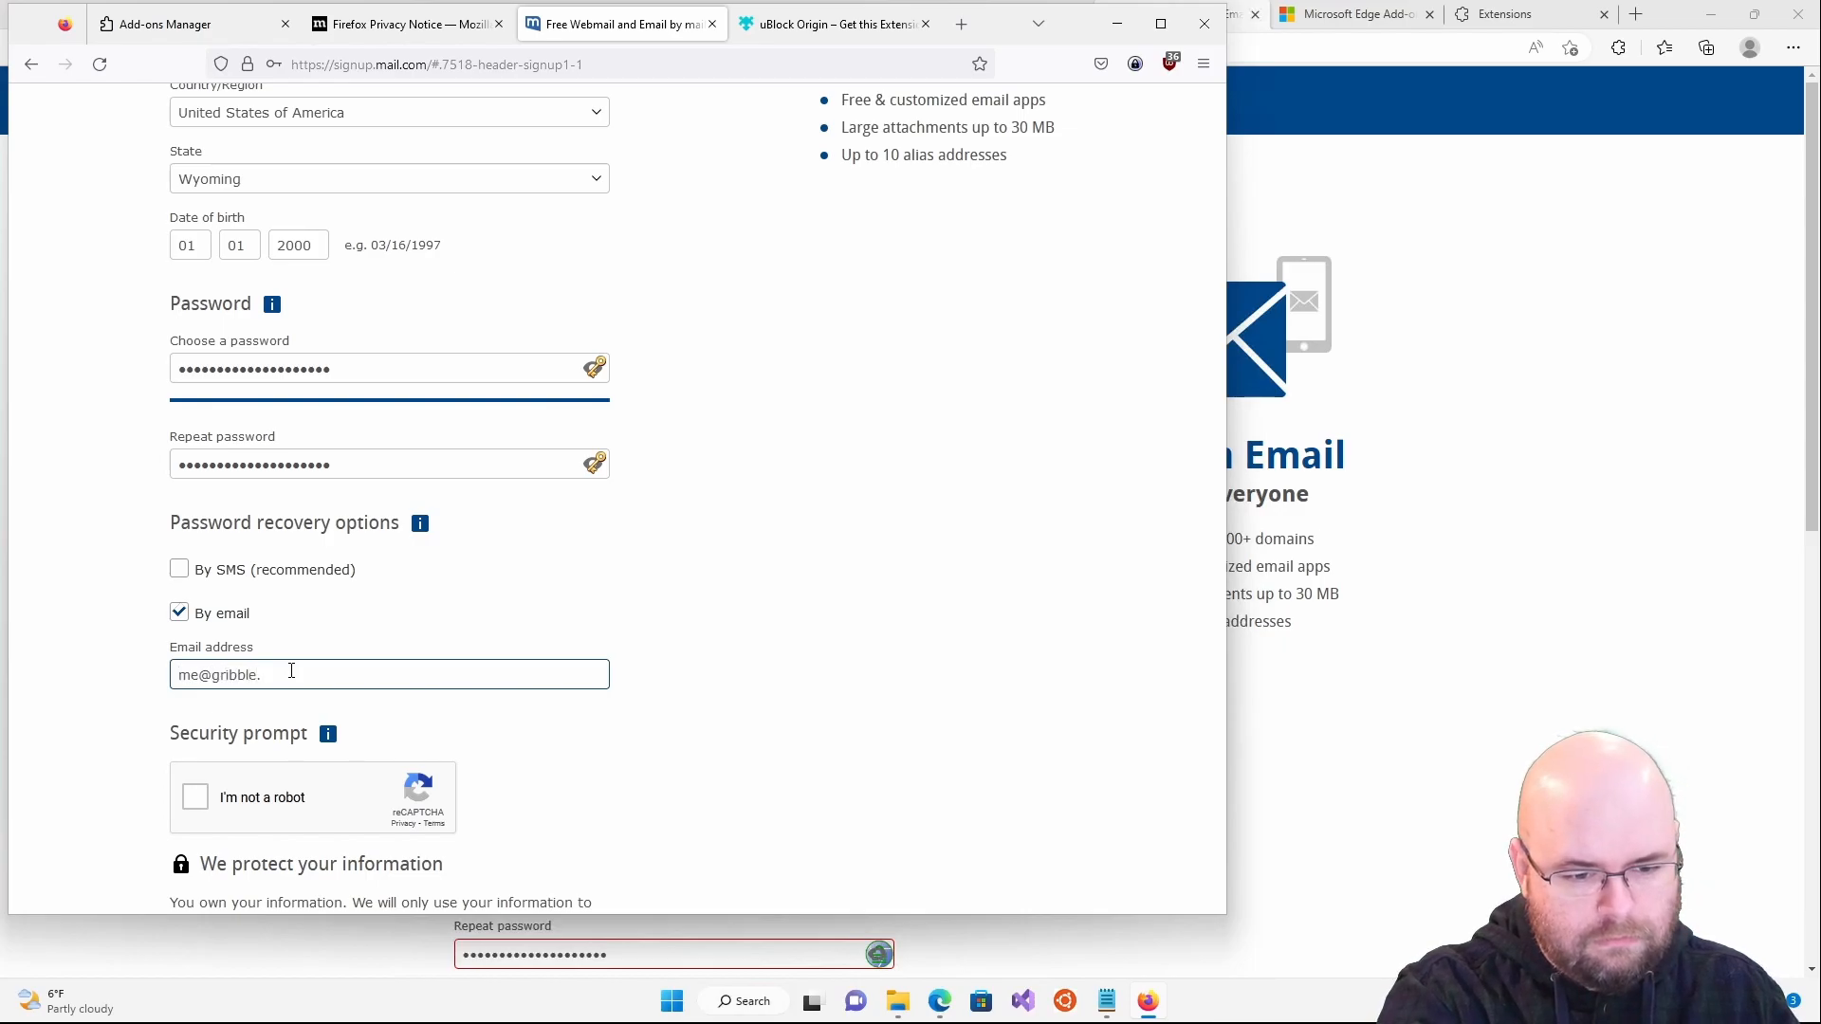
left_click(736, 711)
scroll(737, 712, "down", 4)
- Solve the reCAPTCHA by marking the three bridge images
left_click(187, 381)
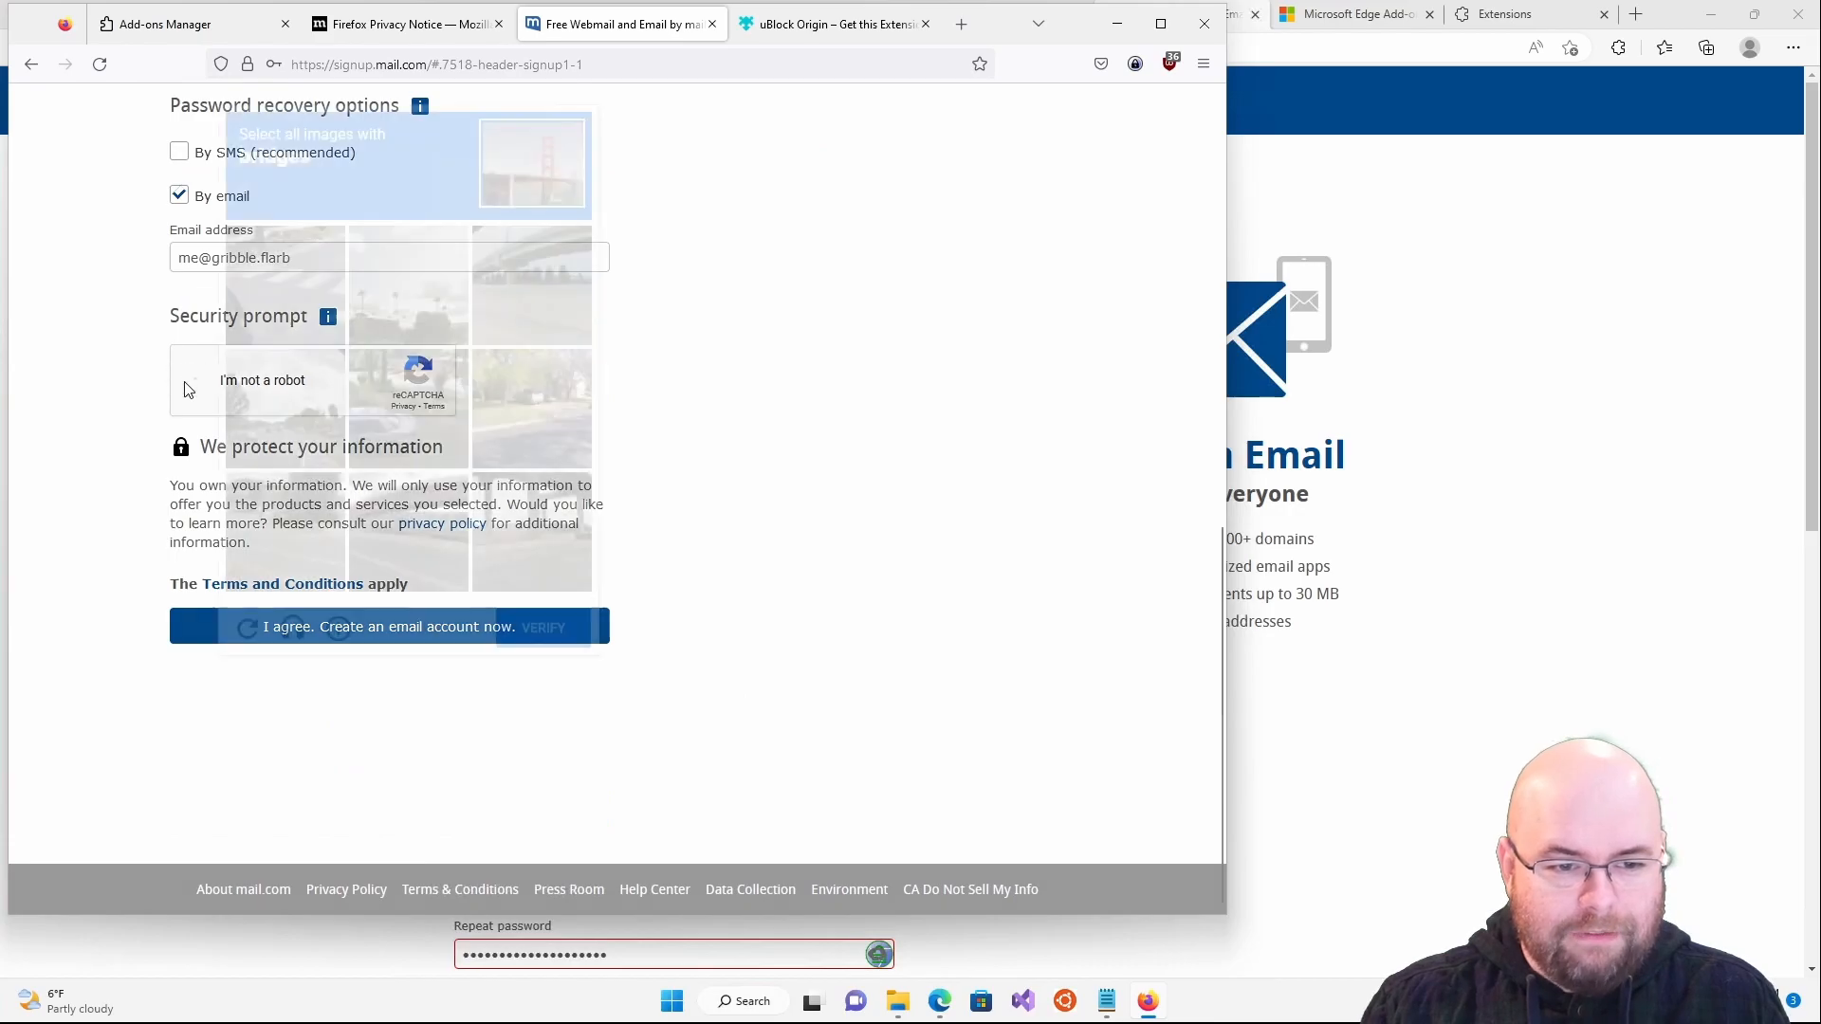
left_click(540, 268)
left_click(442, 526)
left_click(532, 531)
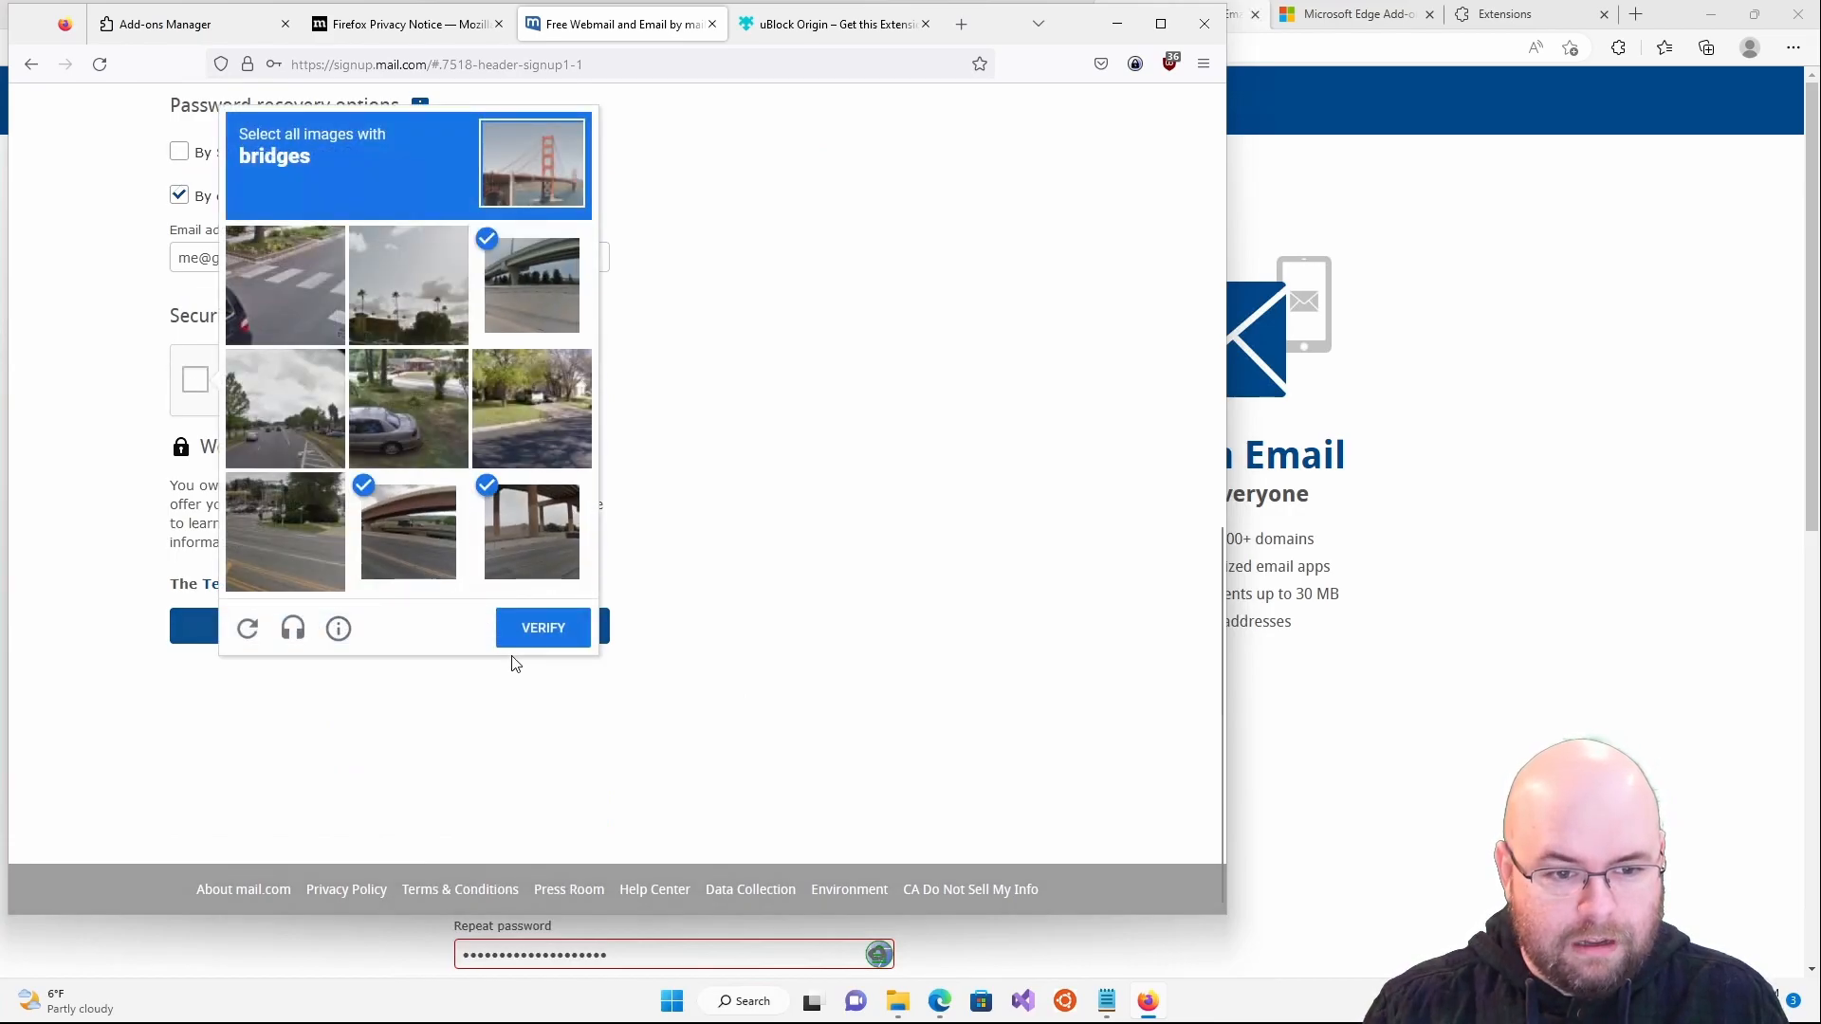
left_click(532, 631)
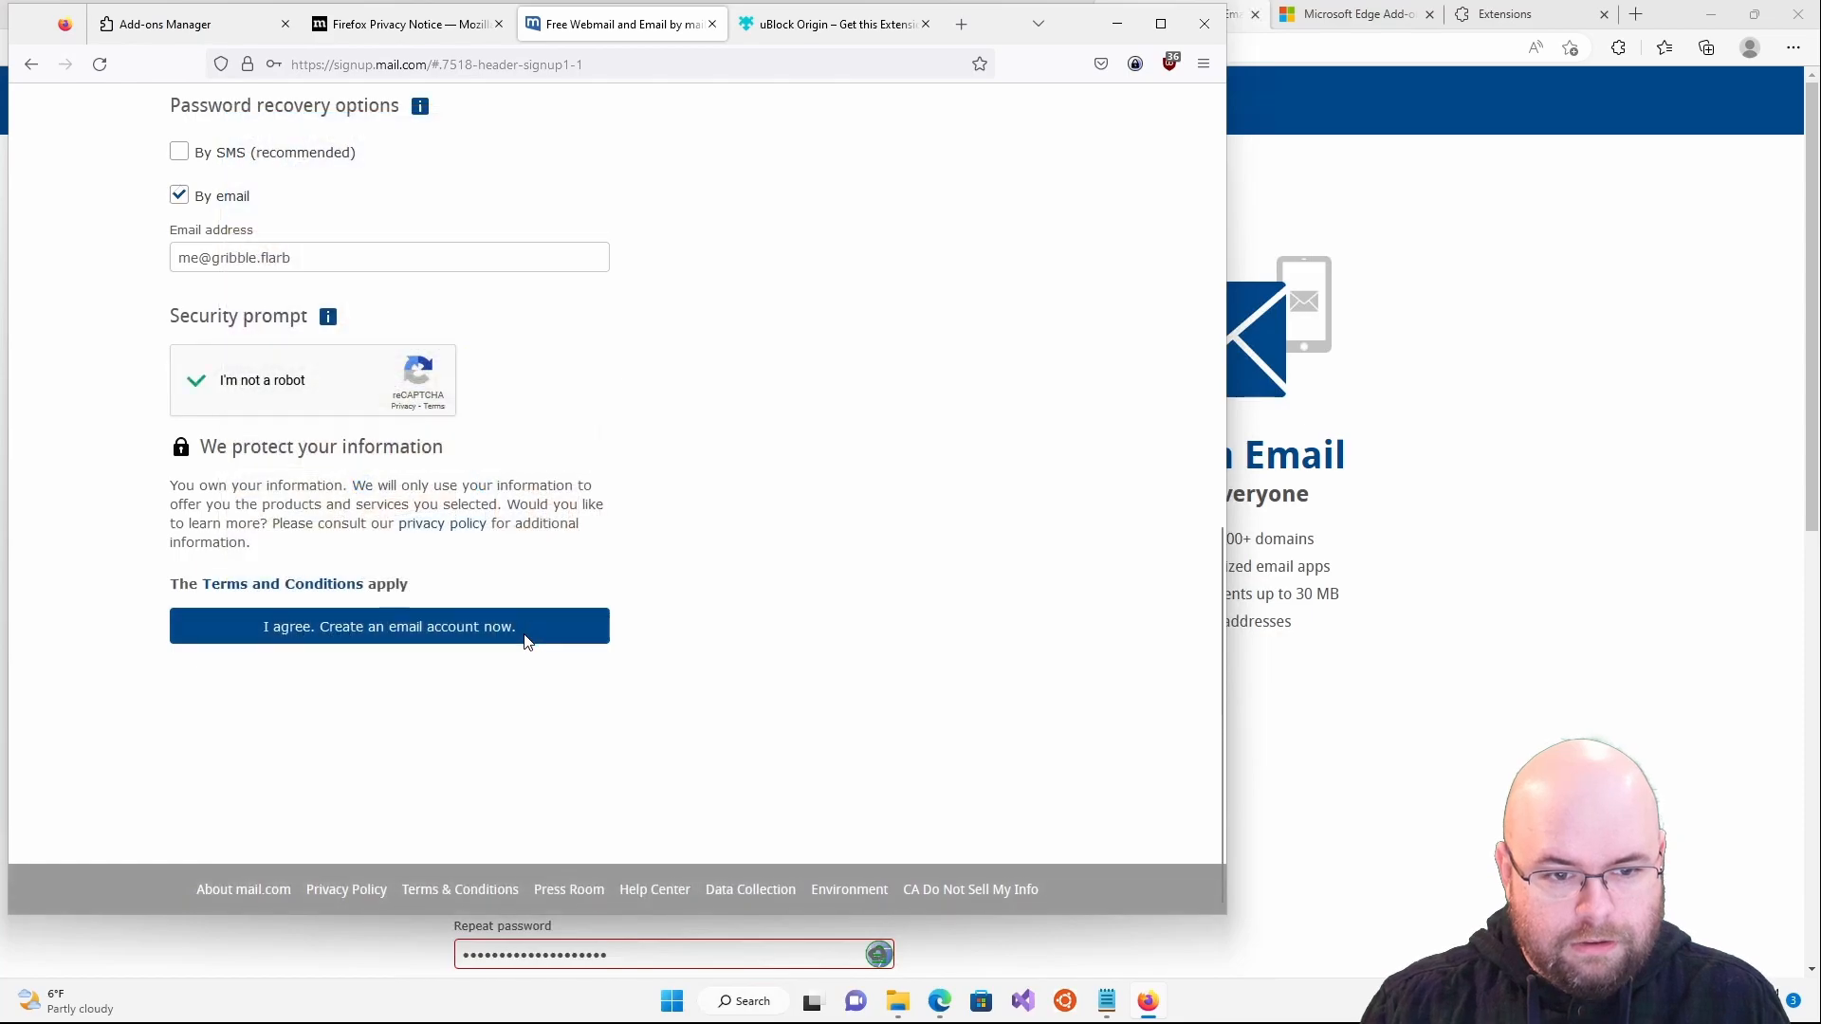
- Agree to the terms, decline saving the login, then go back from the rejection page
left_click(373, 641)
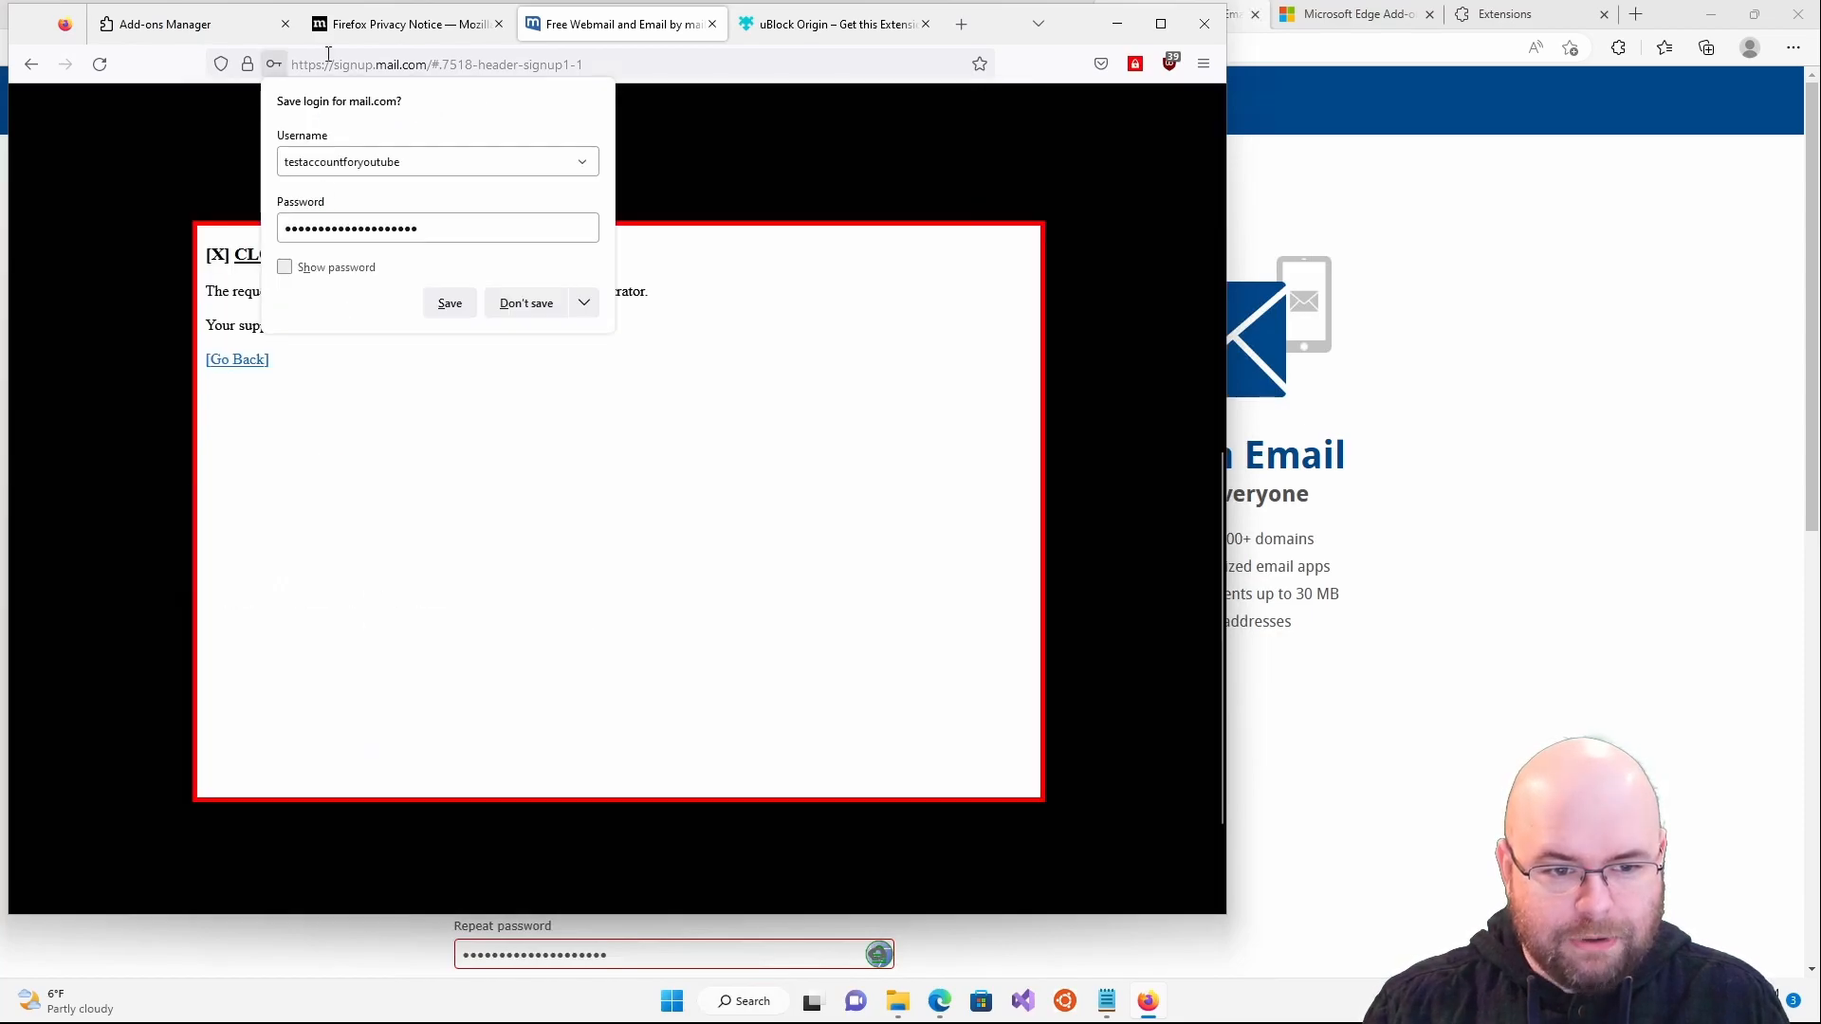
left_click(528, 303)
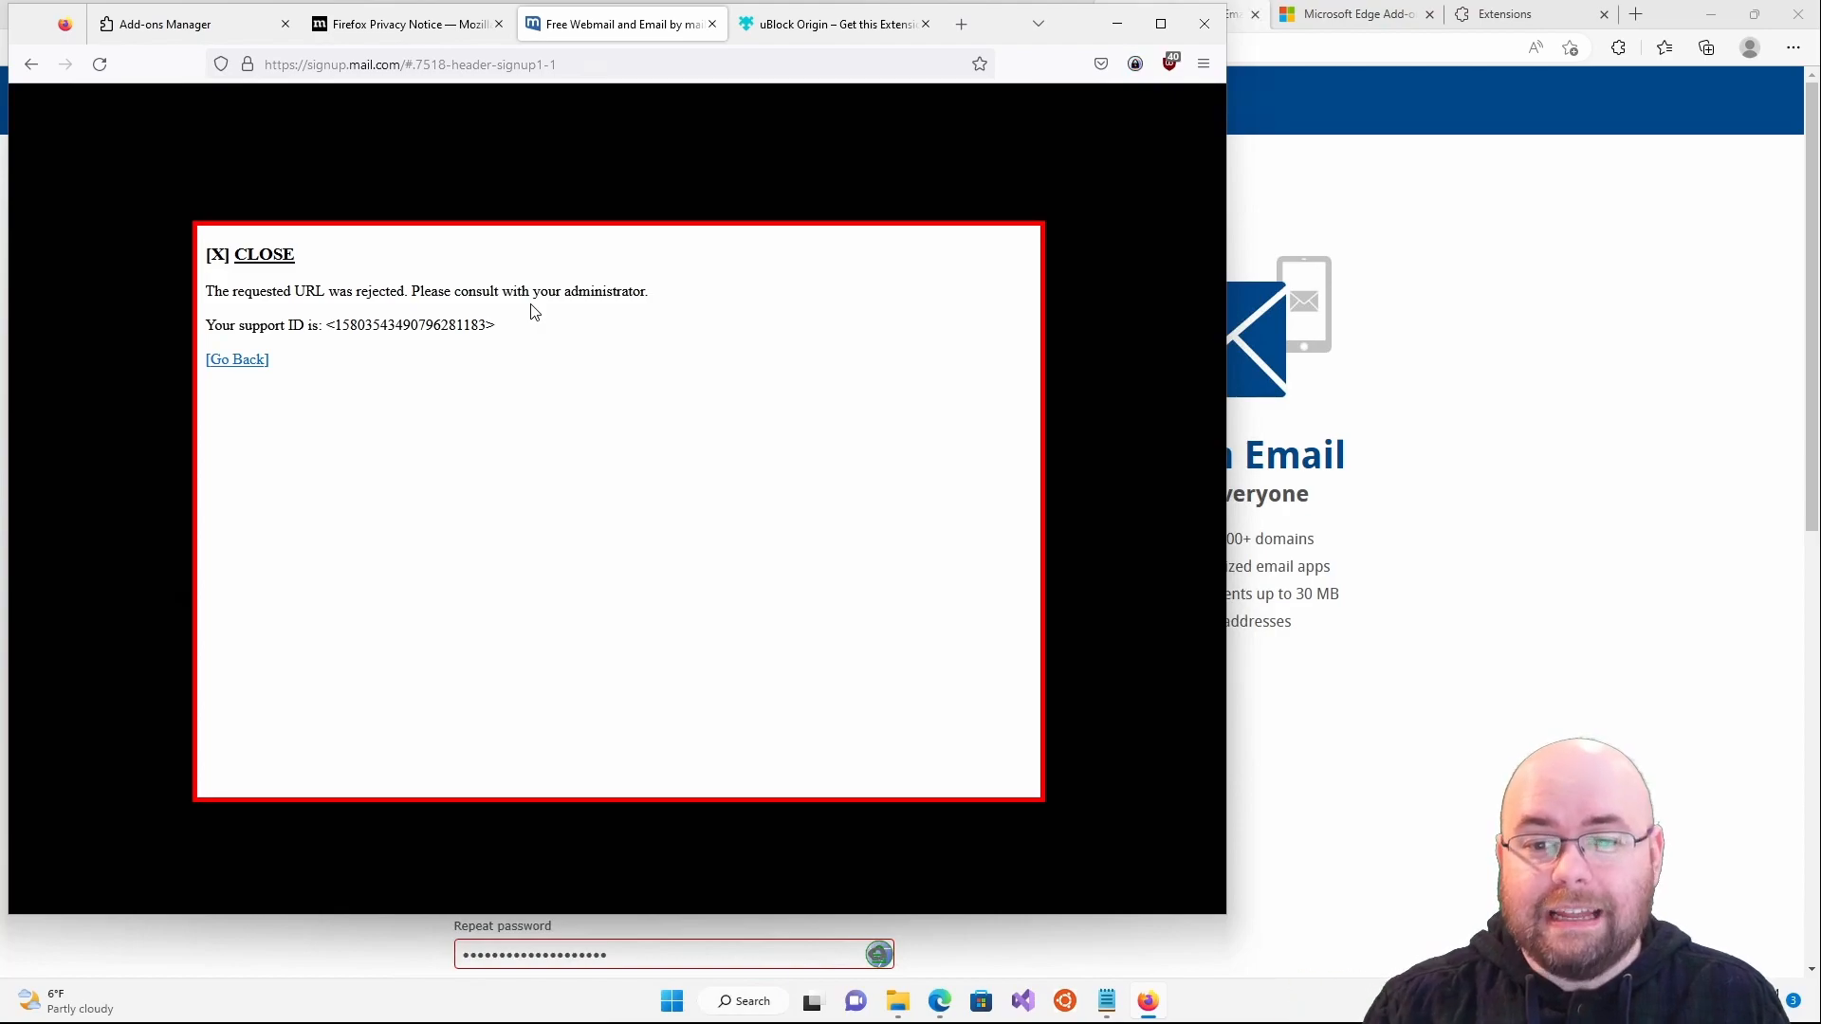
left_click(214, 254)
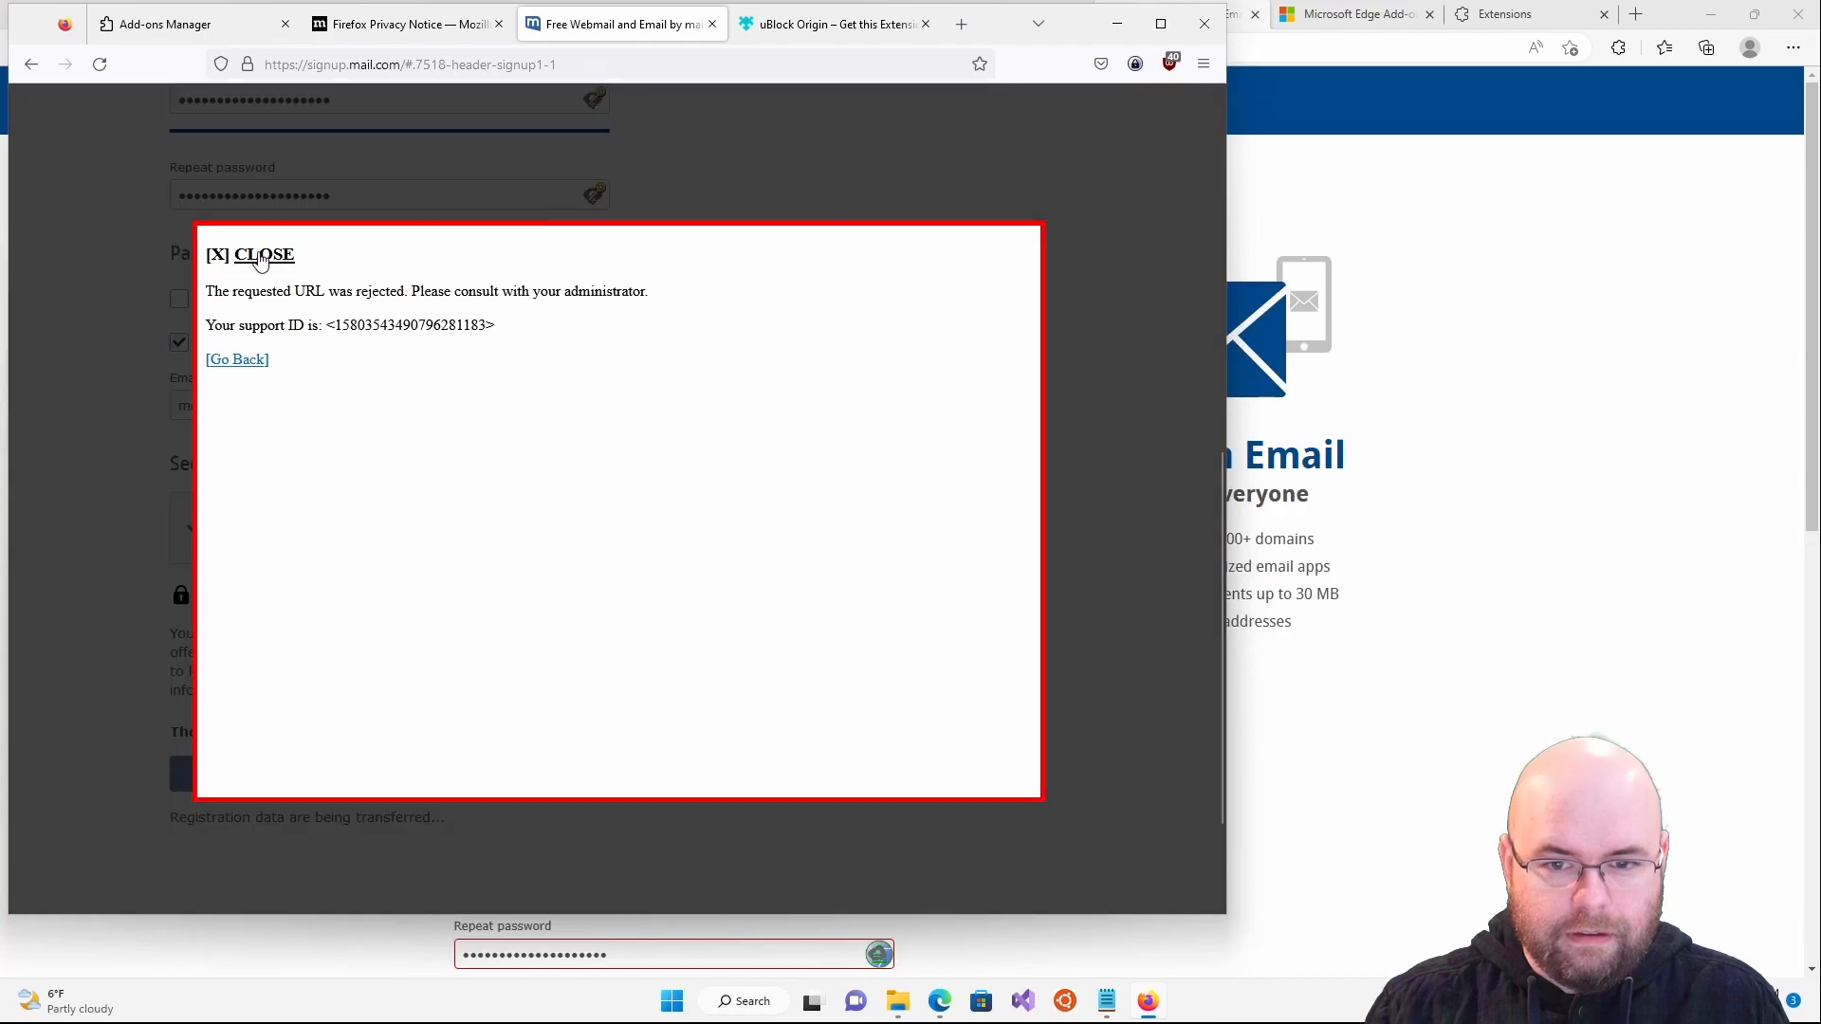
left_click(225, 362)
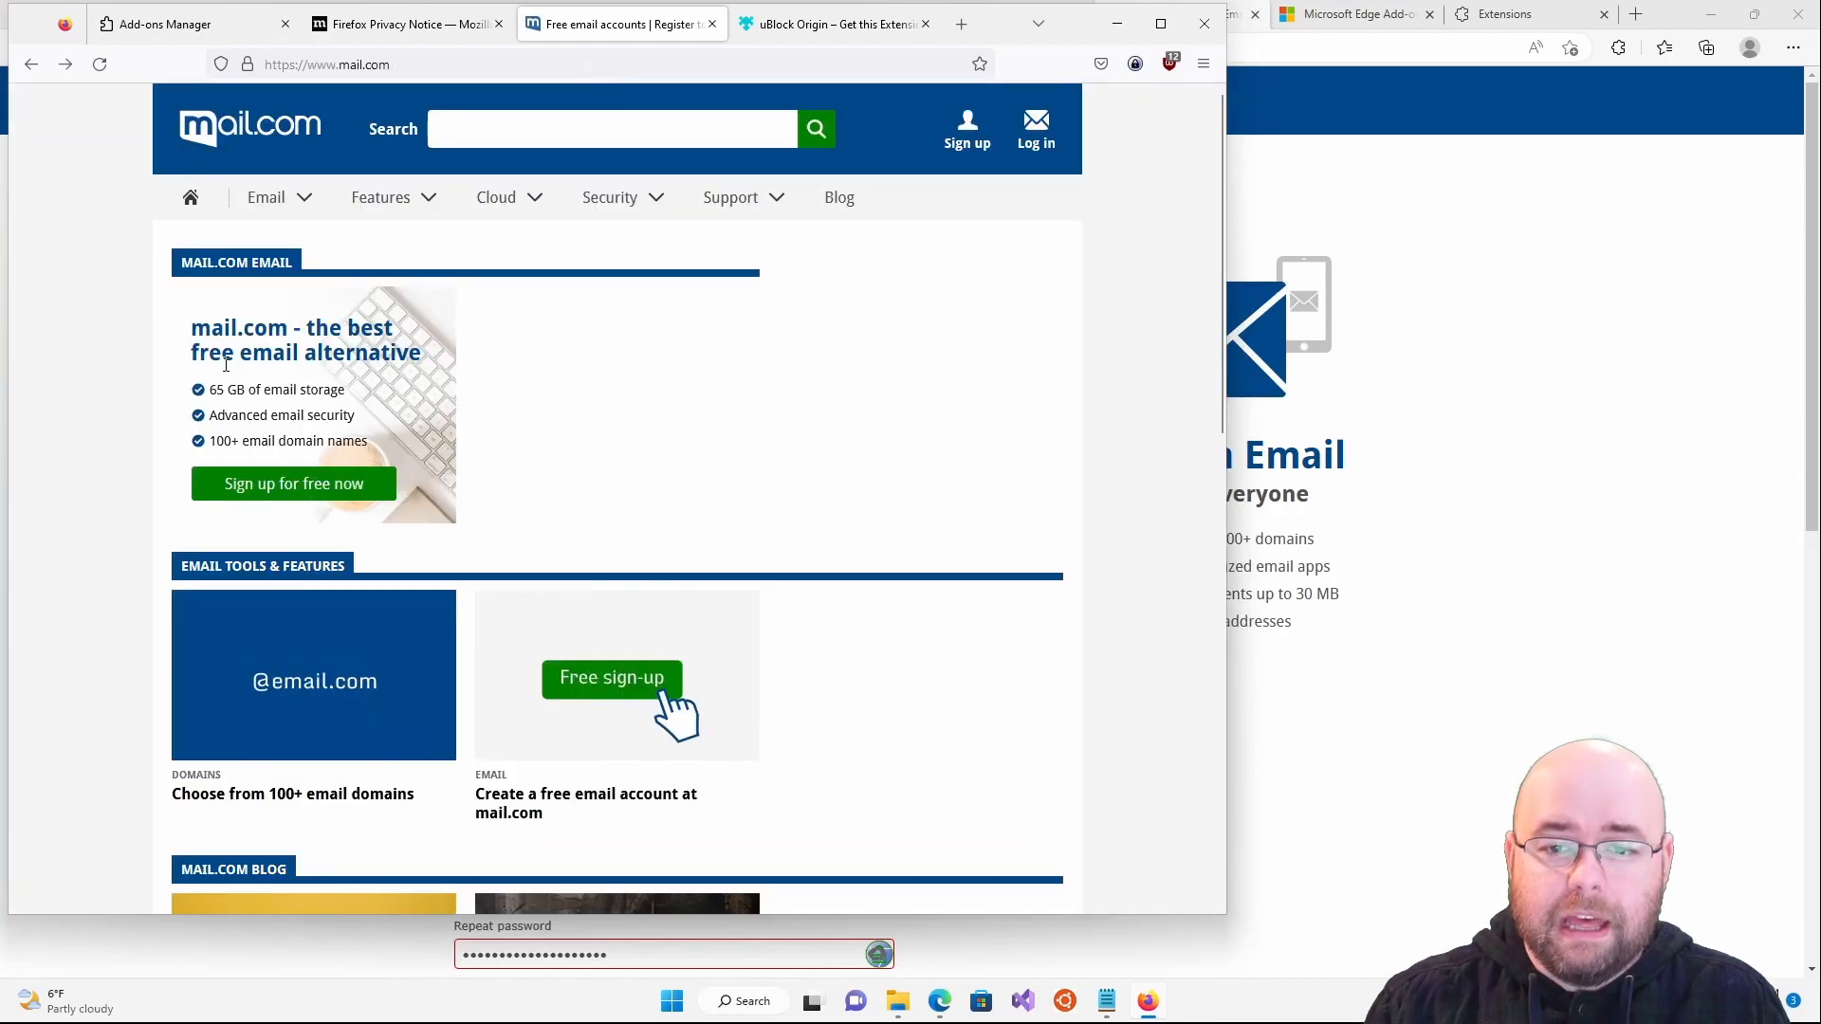
- Open the mail.com login form and request username and password from KeePass
left_click(1040, 140)
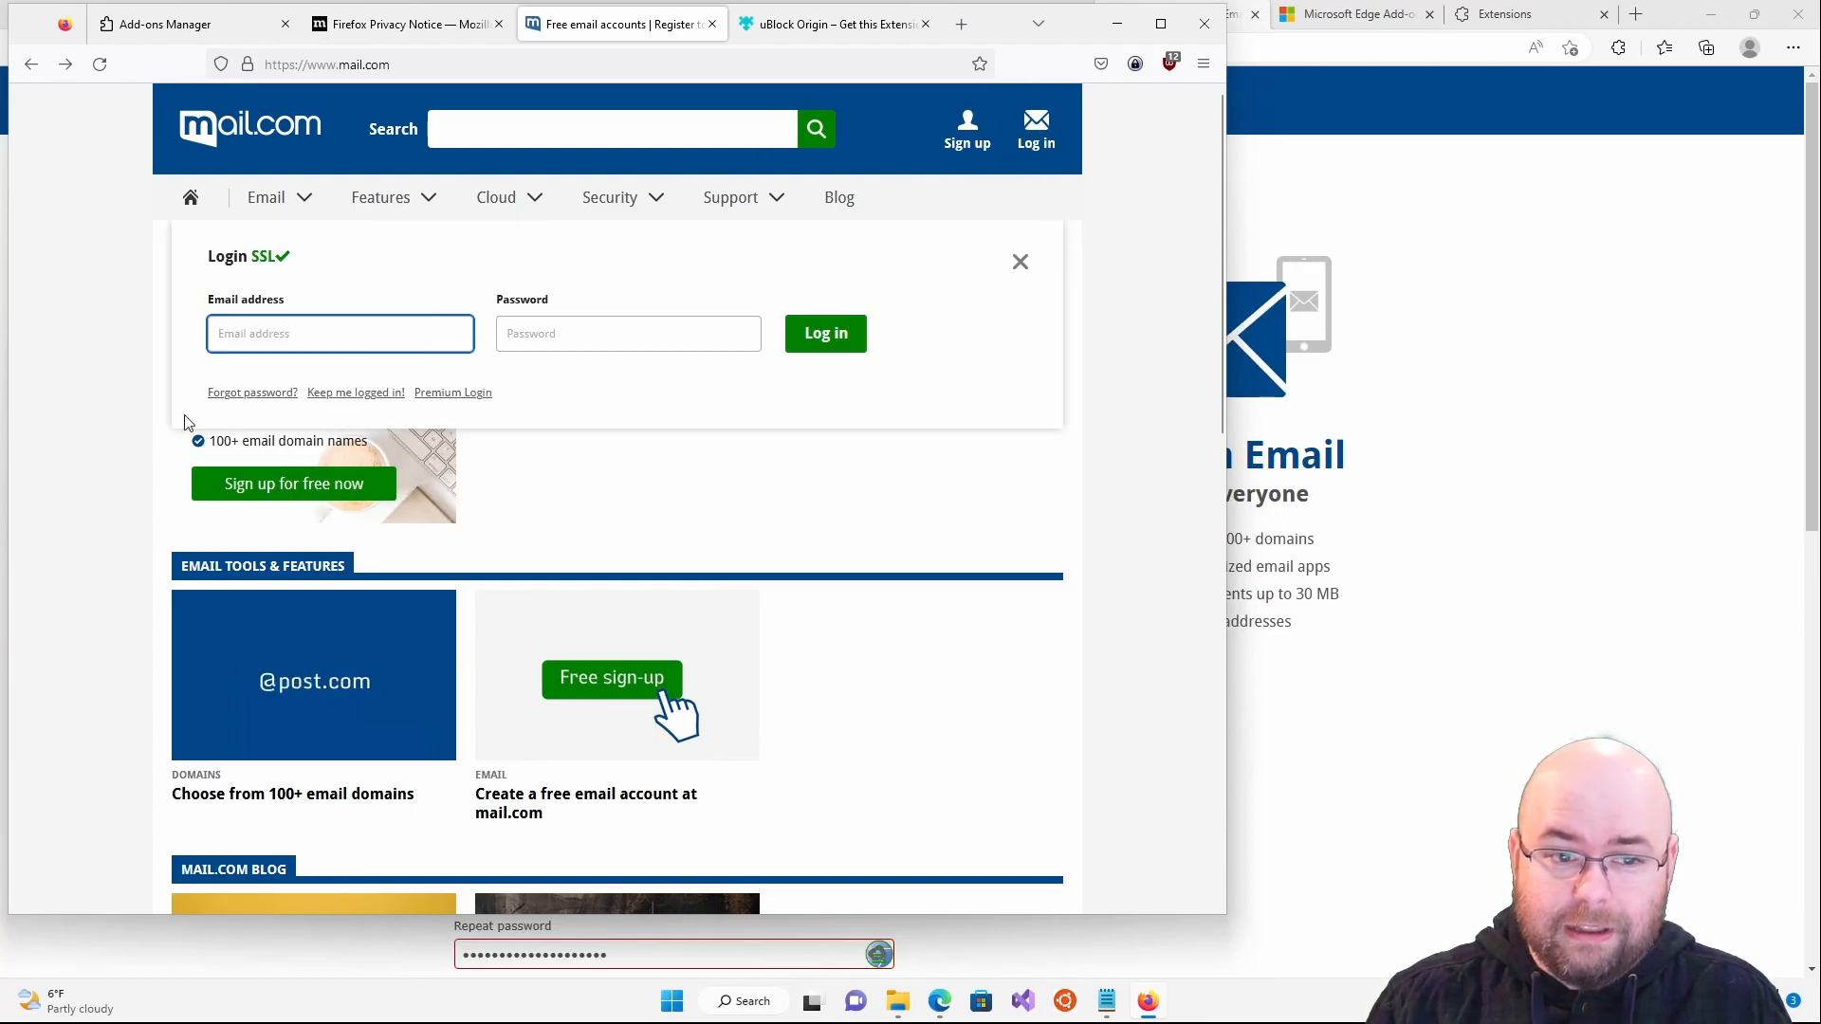
right_click(335, 330)
mouse_move(474, 659)
left_click(586, 659)
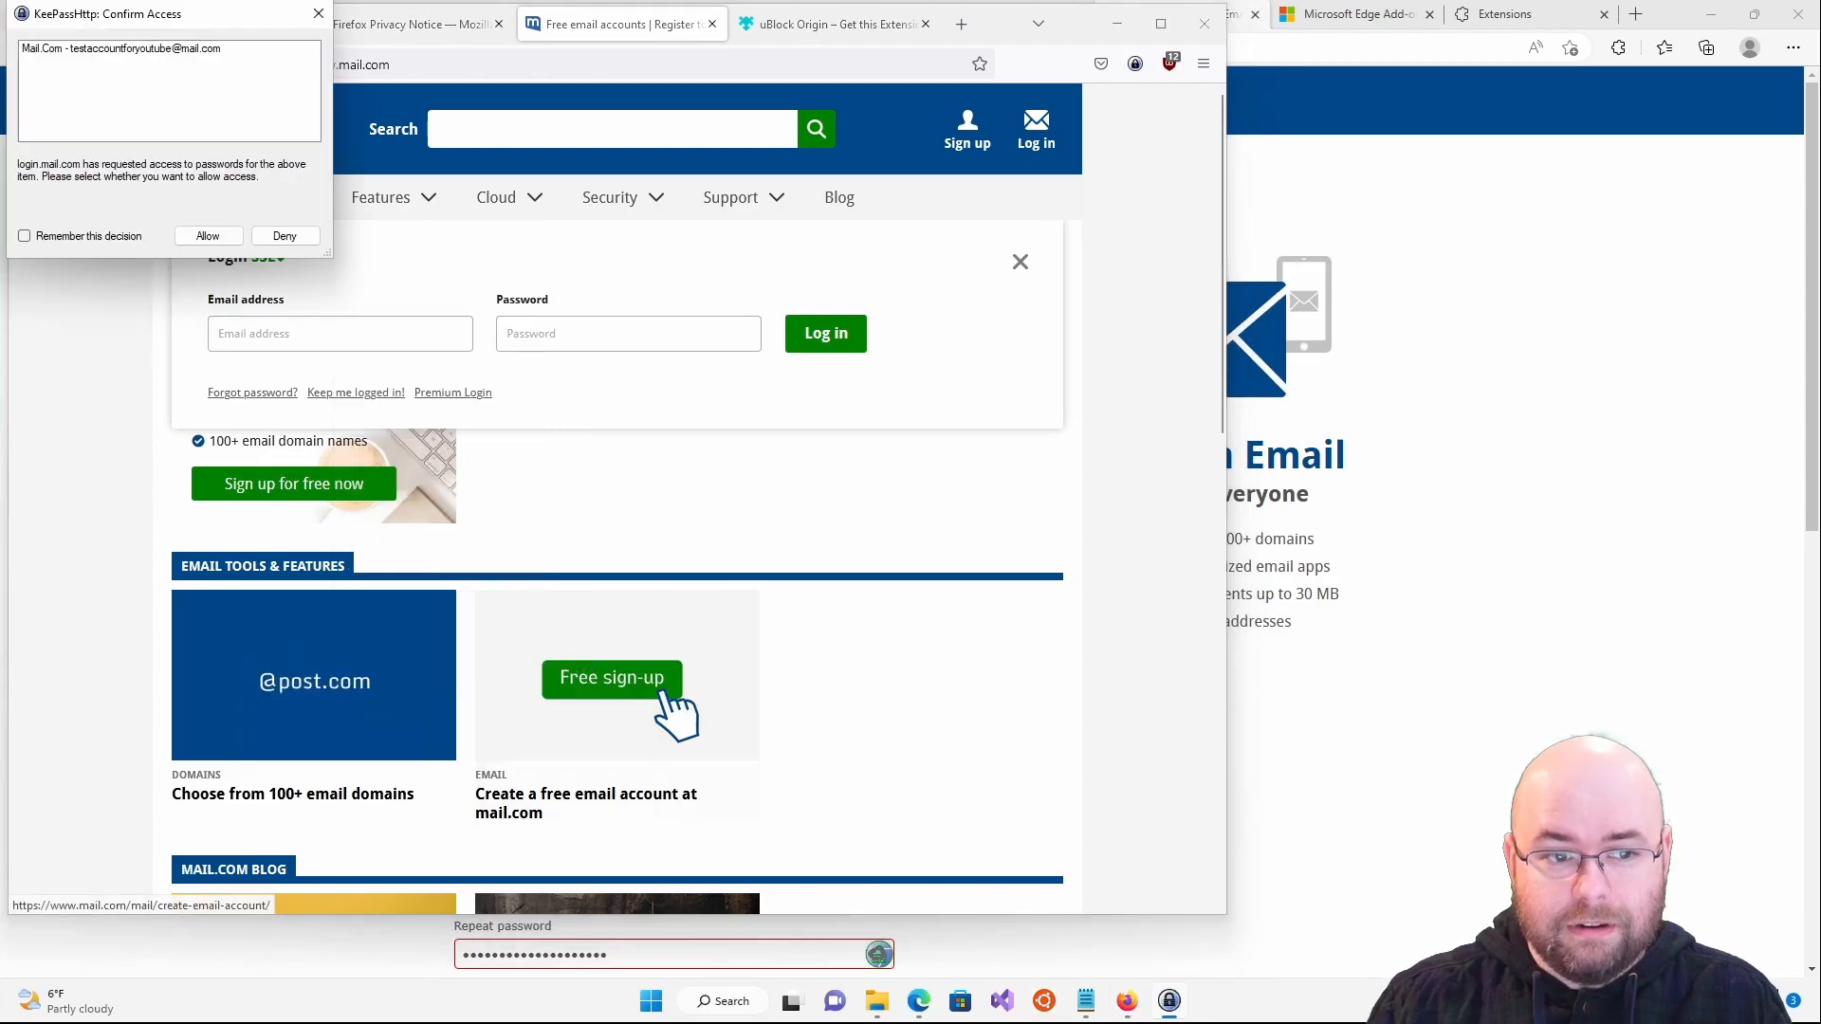
- Allow KeePassHttp access with Remember this decision ticked, then show KeePass with Ctrl+Alt+K
left_click_drag(128, 15, 183, 153)
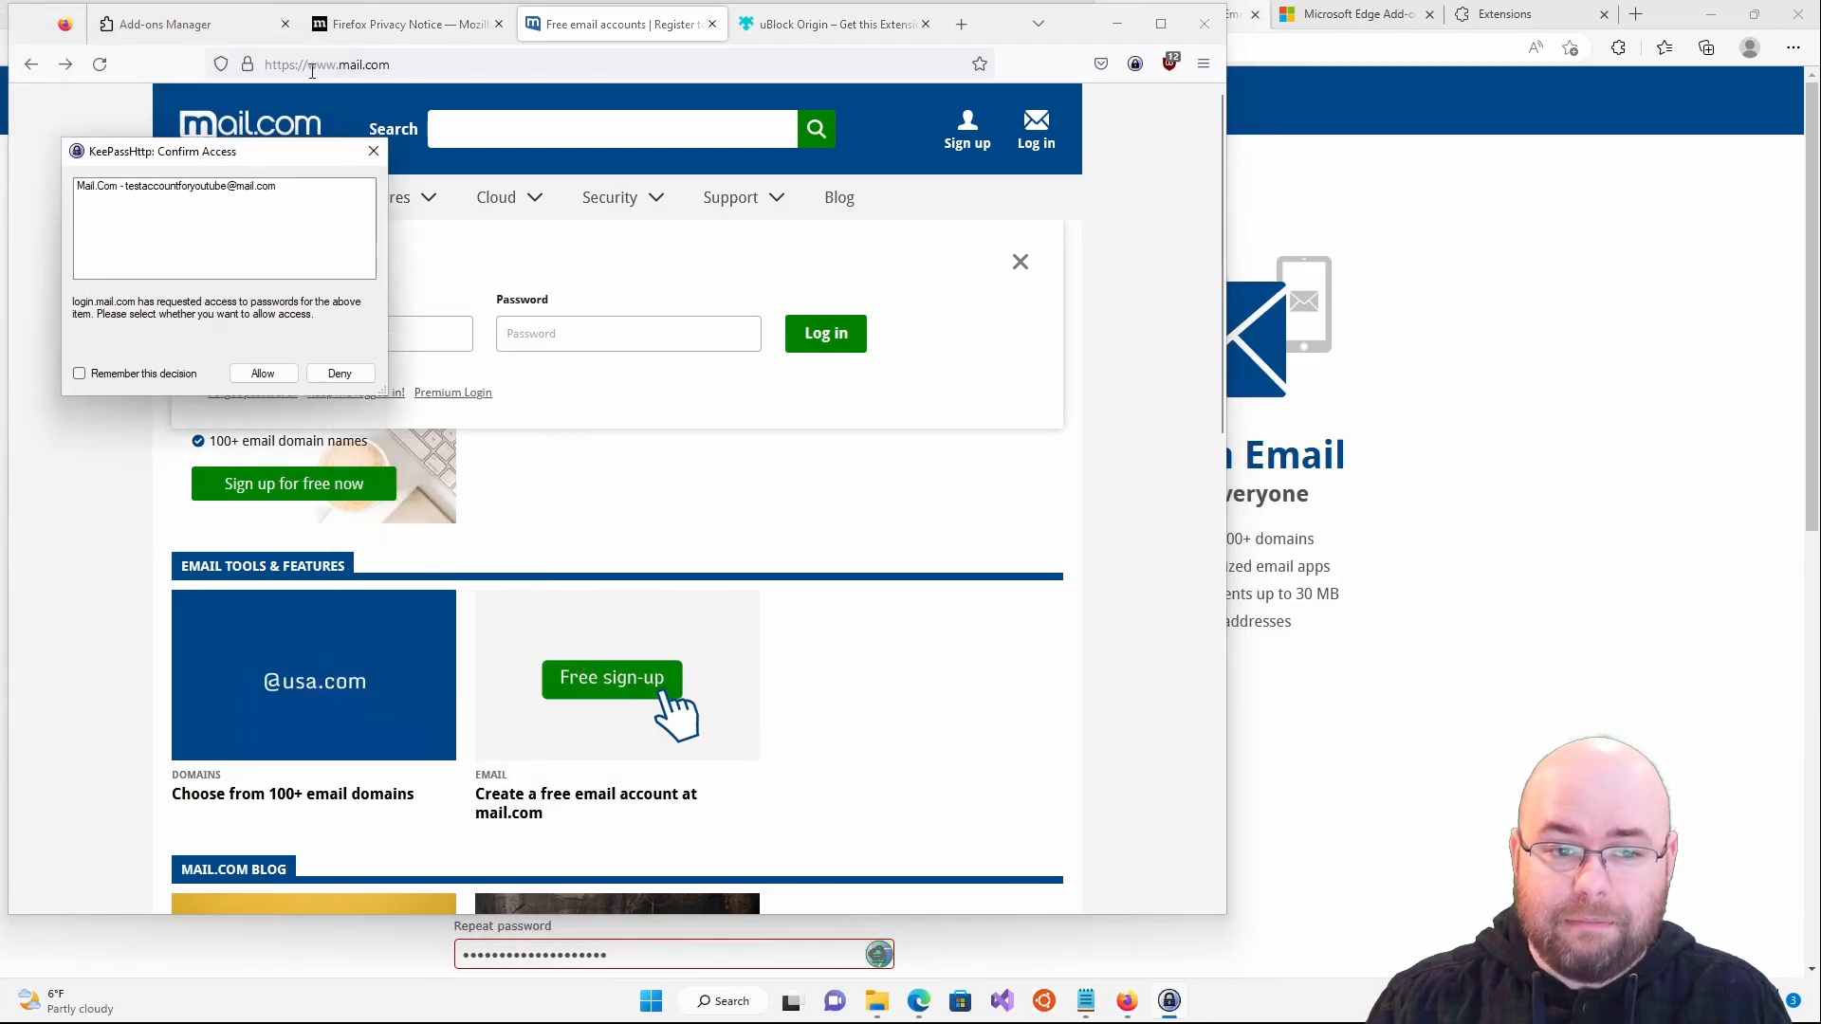
left_click(217, 370)
left_click(265, 373)
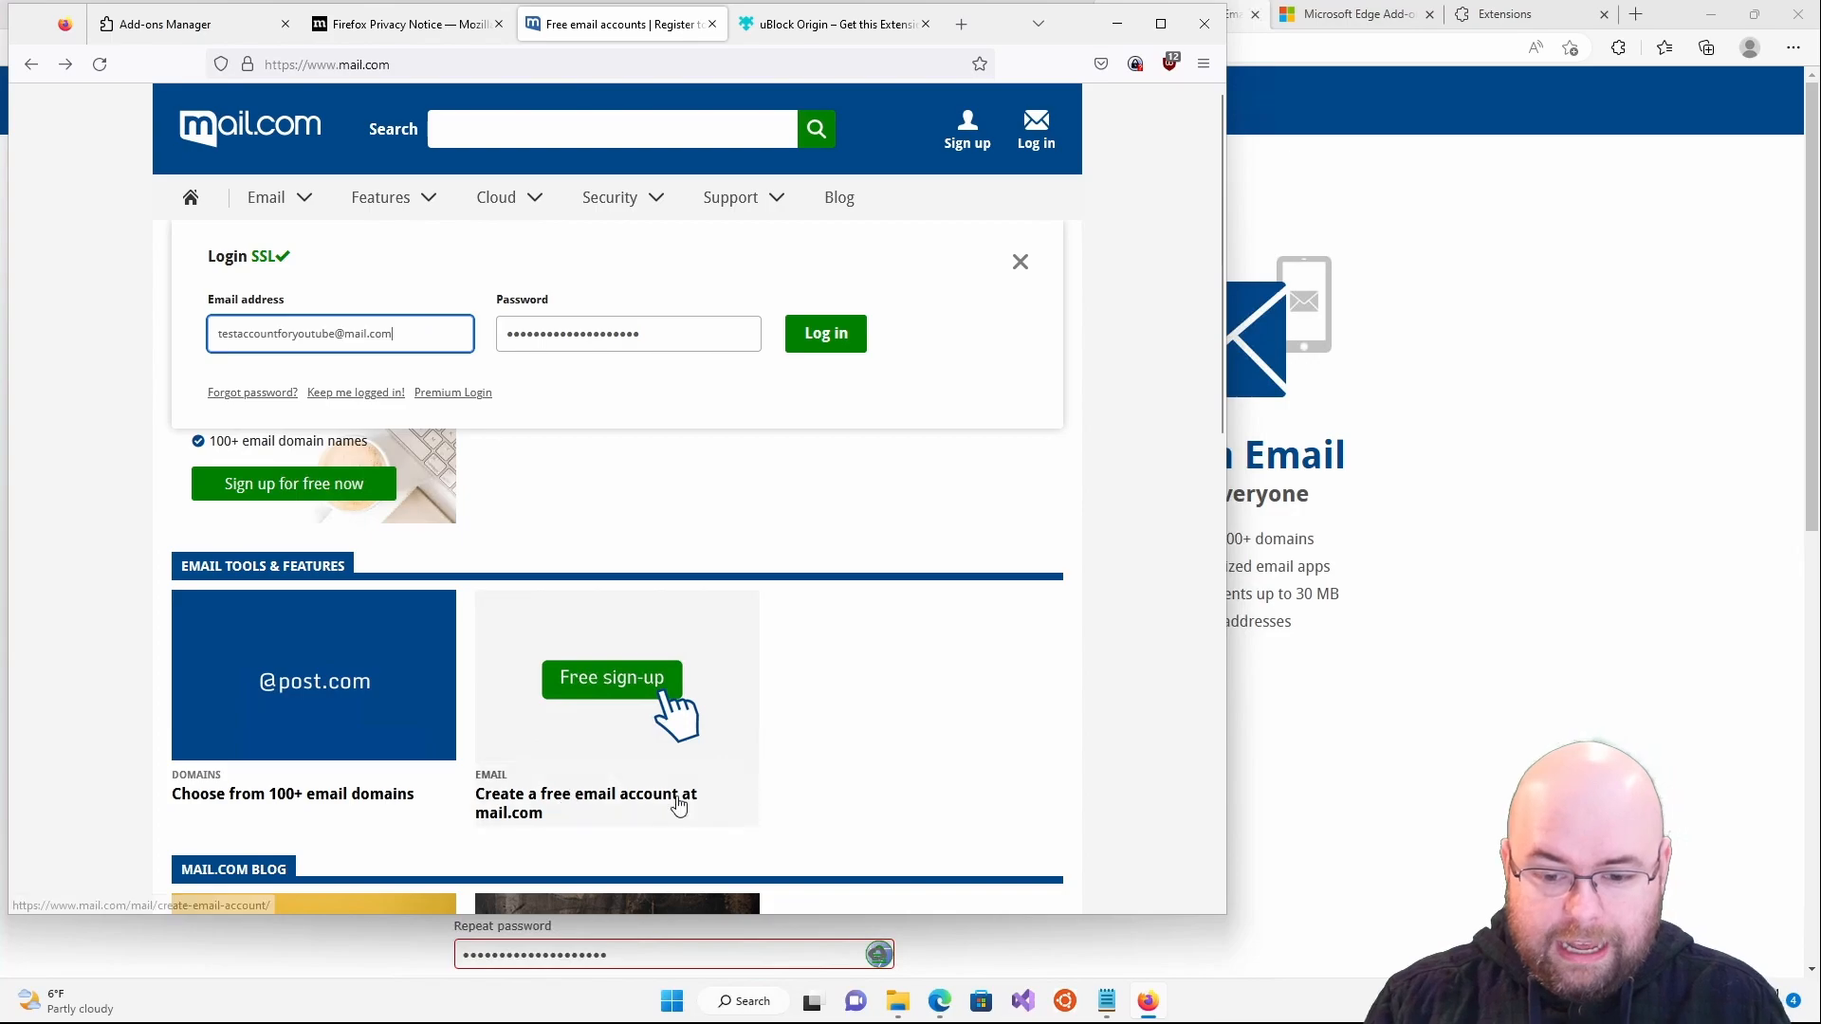
left_click(1669, 908)
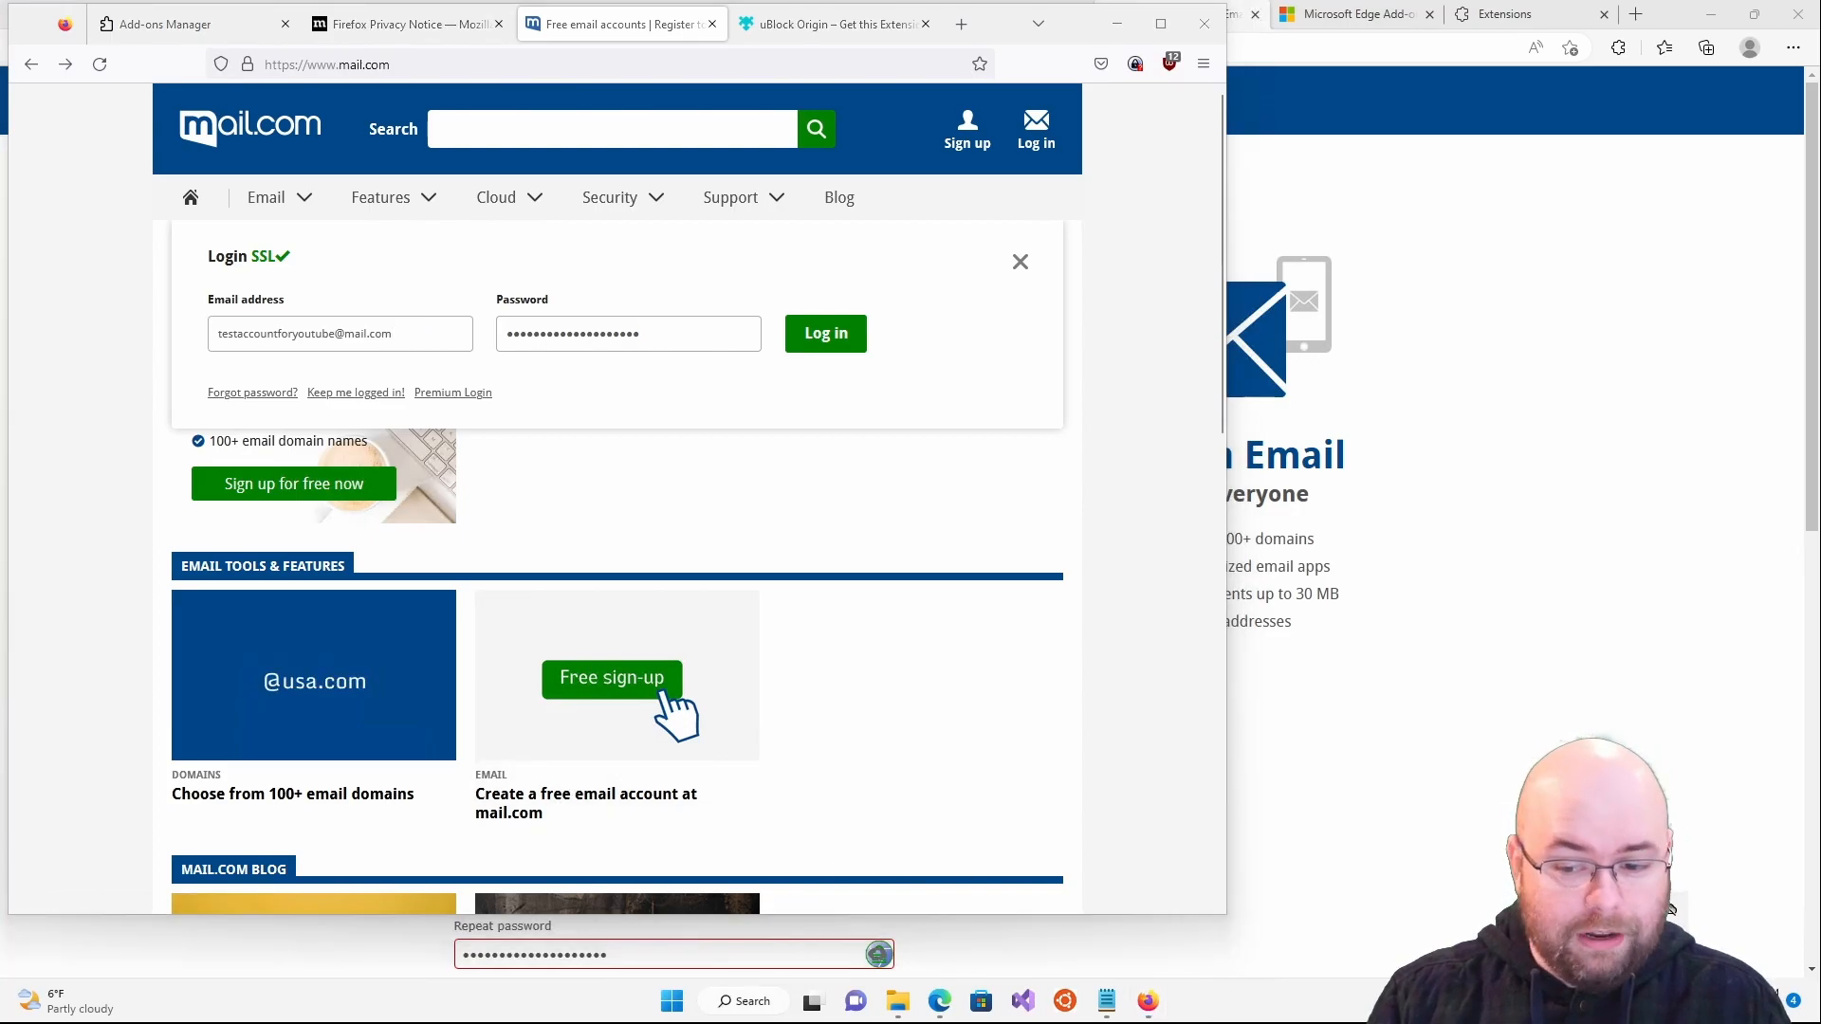
key("ctrl+alt+k")
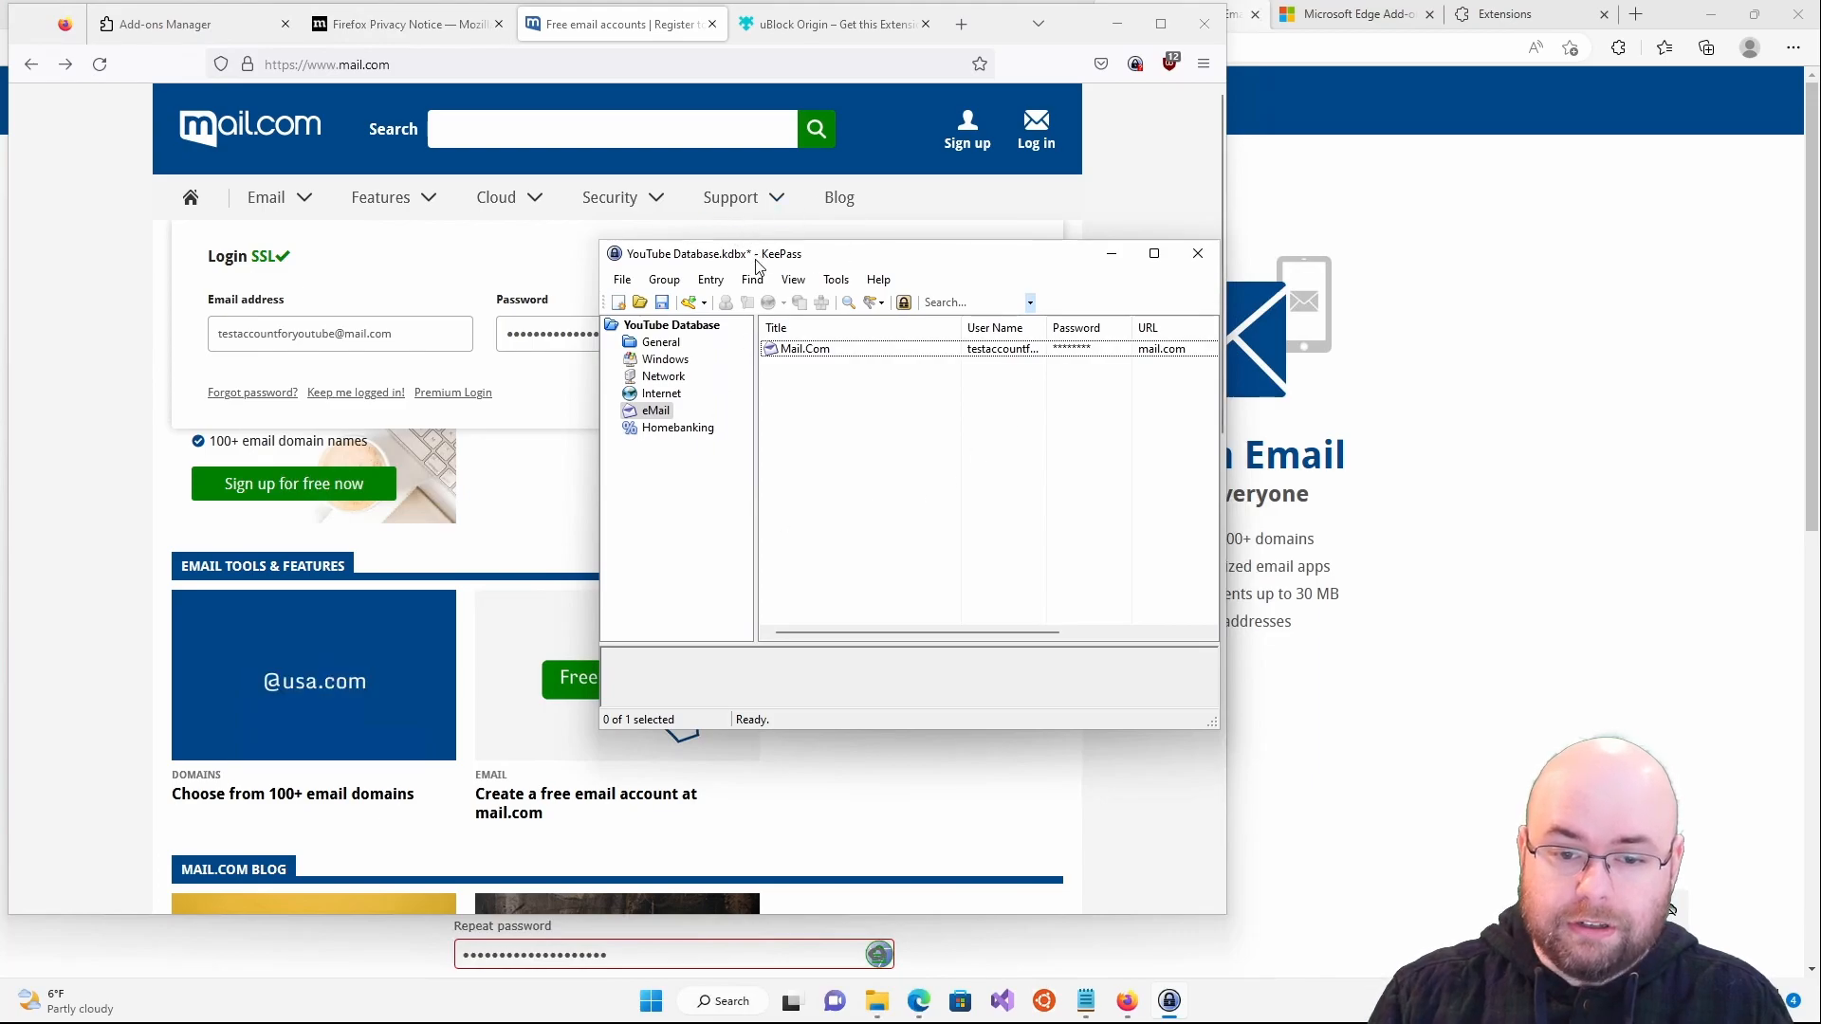
- Save the YouTube Database and look through the View and Tools menus
left_click(661, 304)
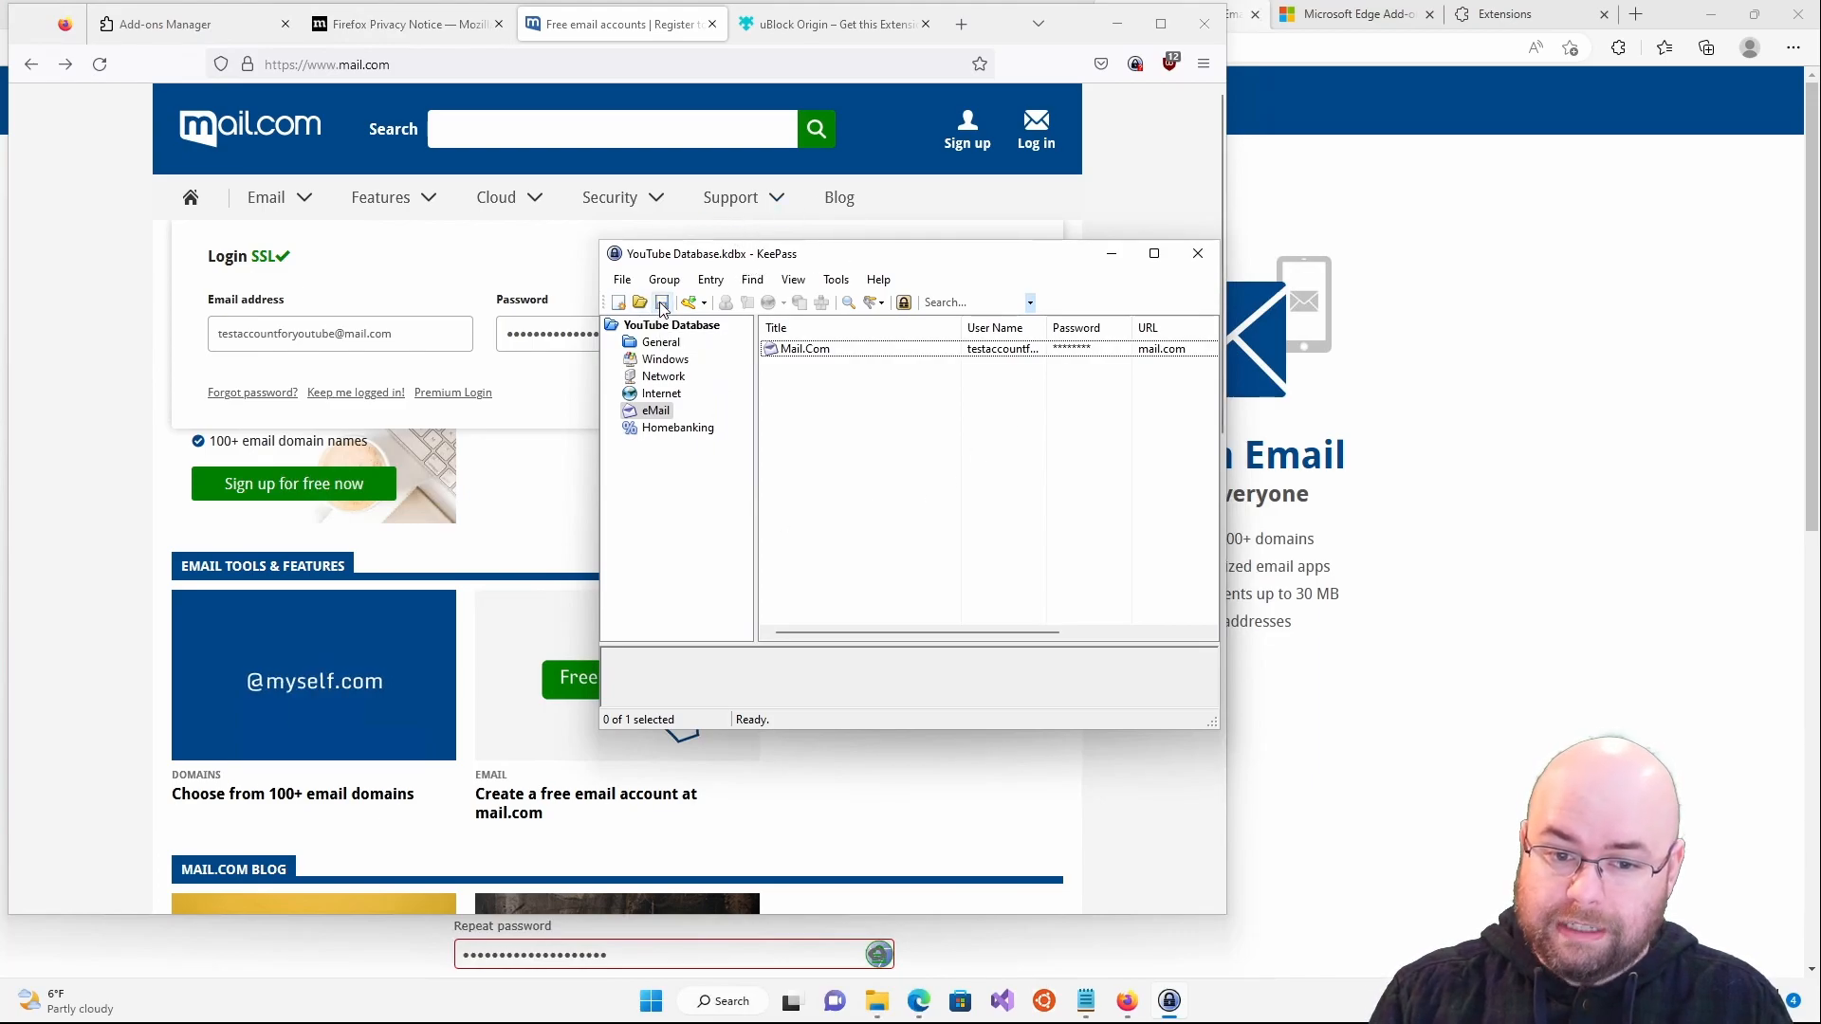
left_click(790, 281)
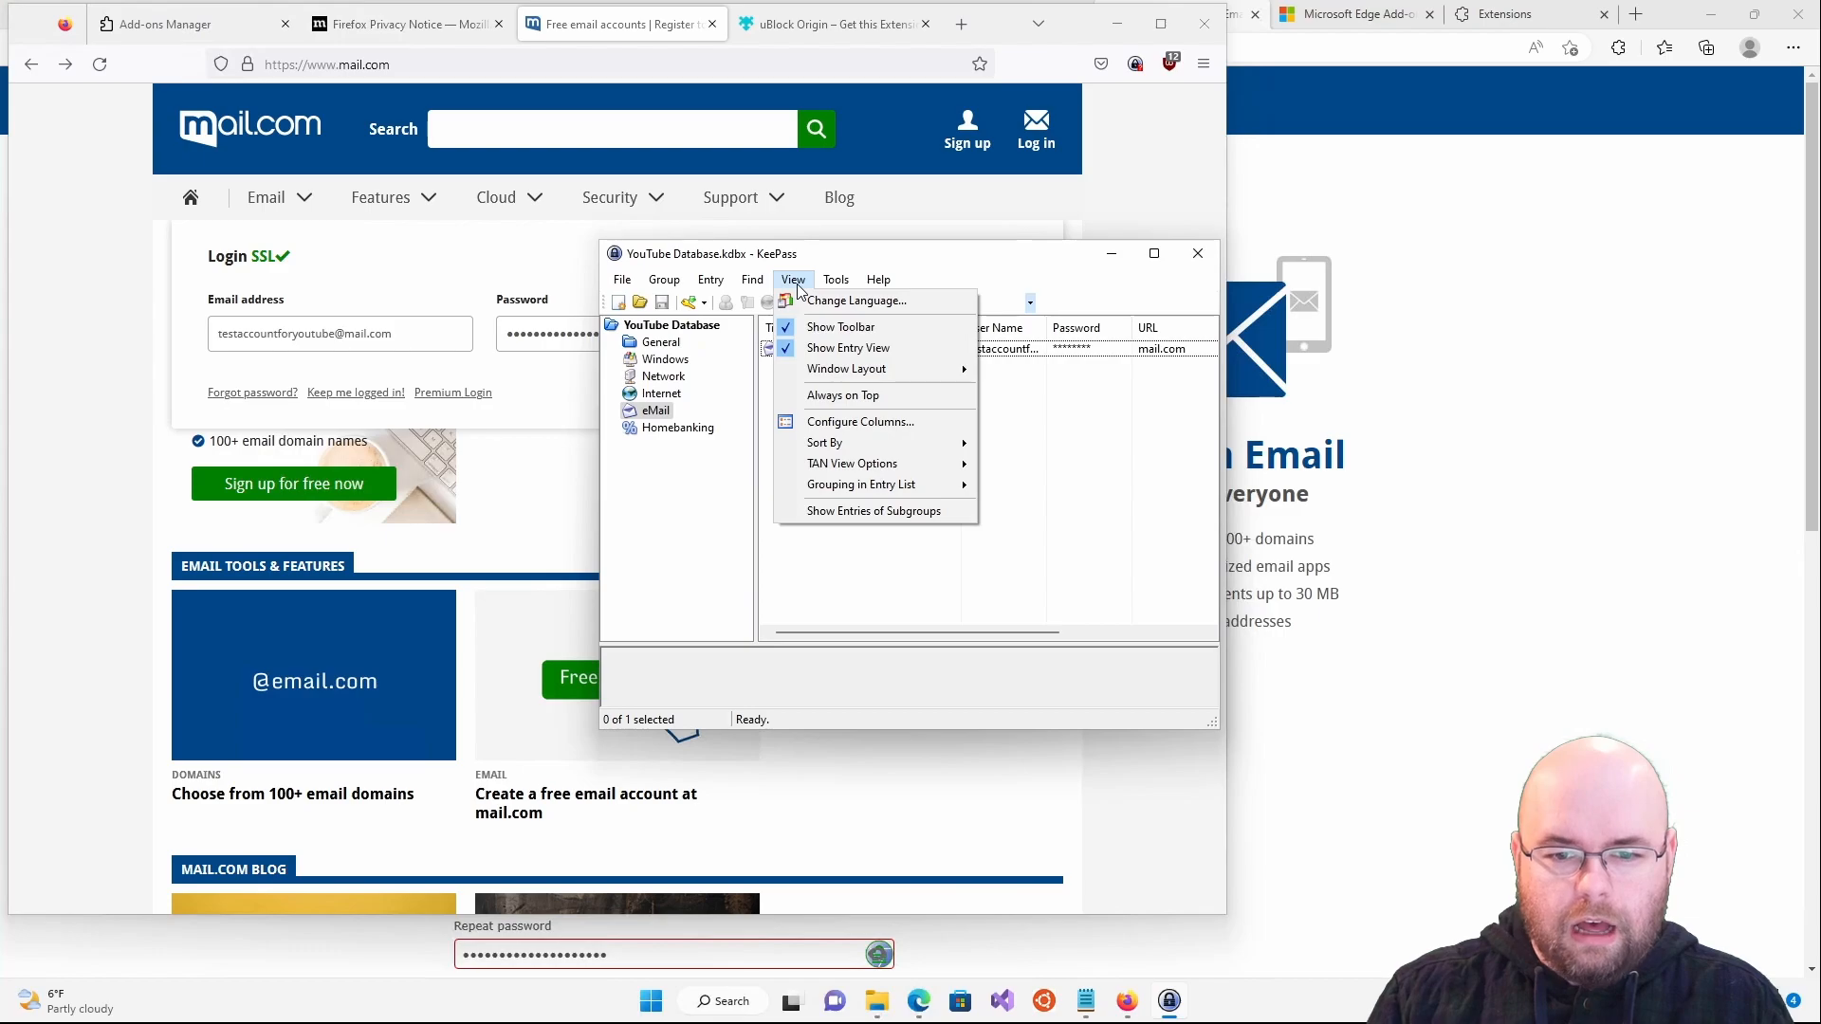
mouse_move(836, 280)
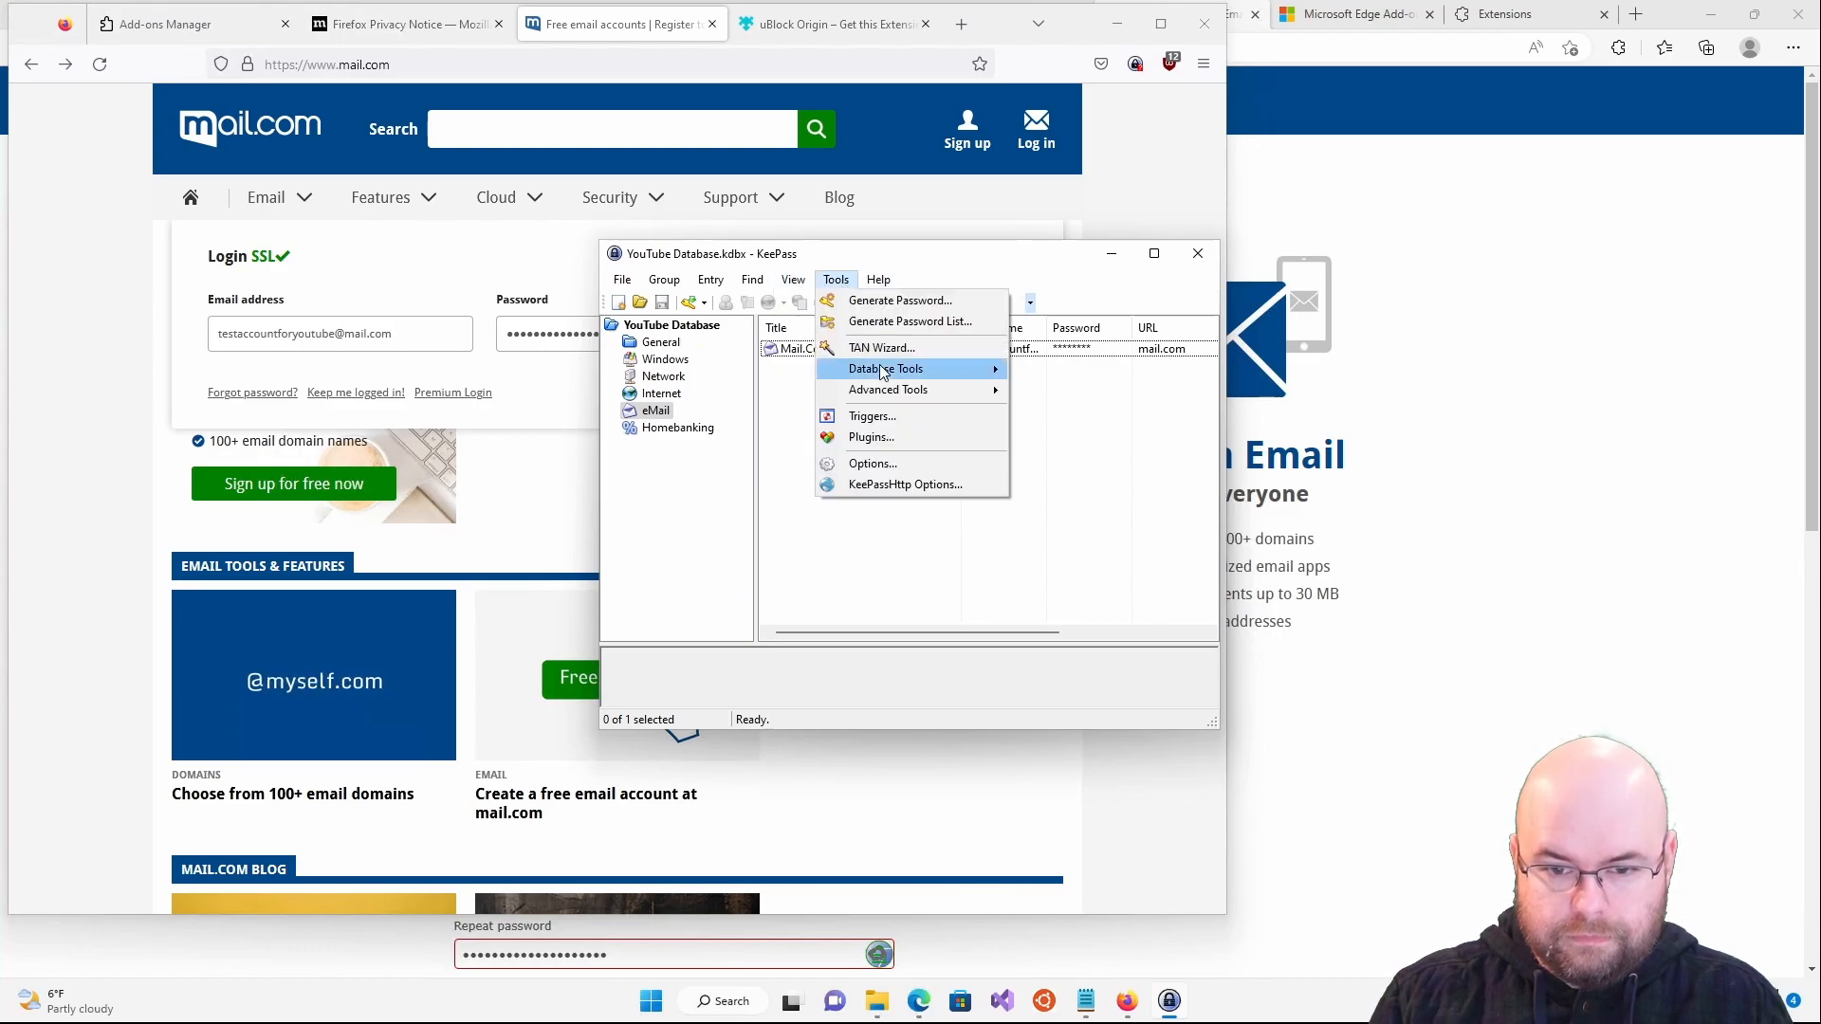
mouse_move(892, 395)
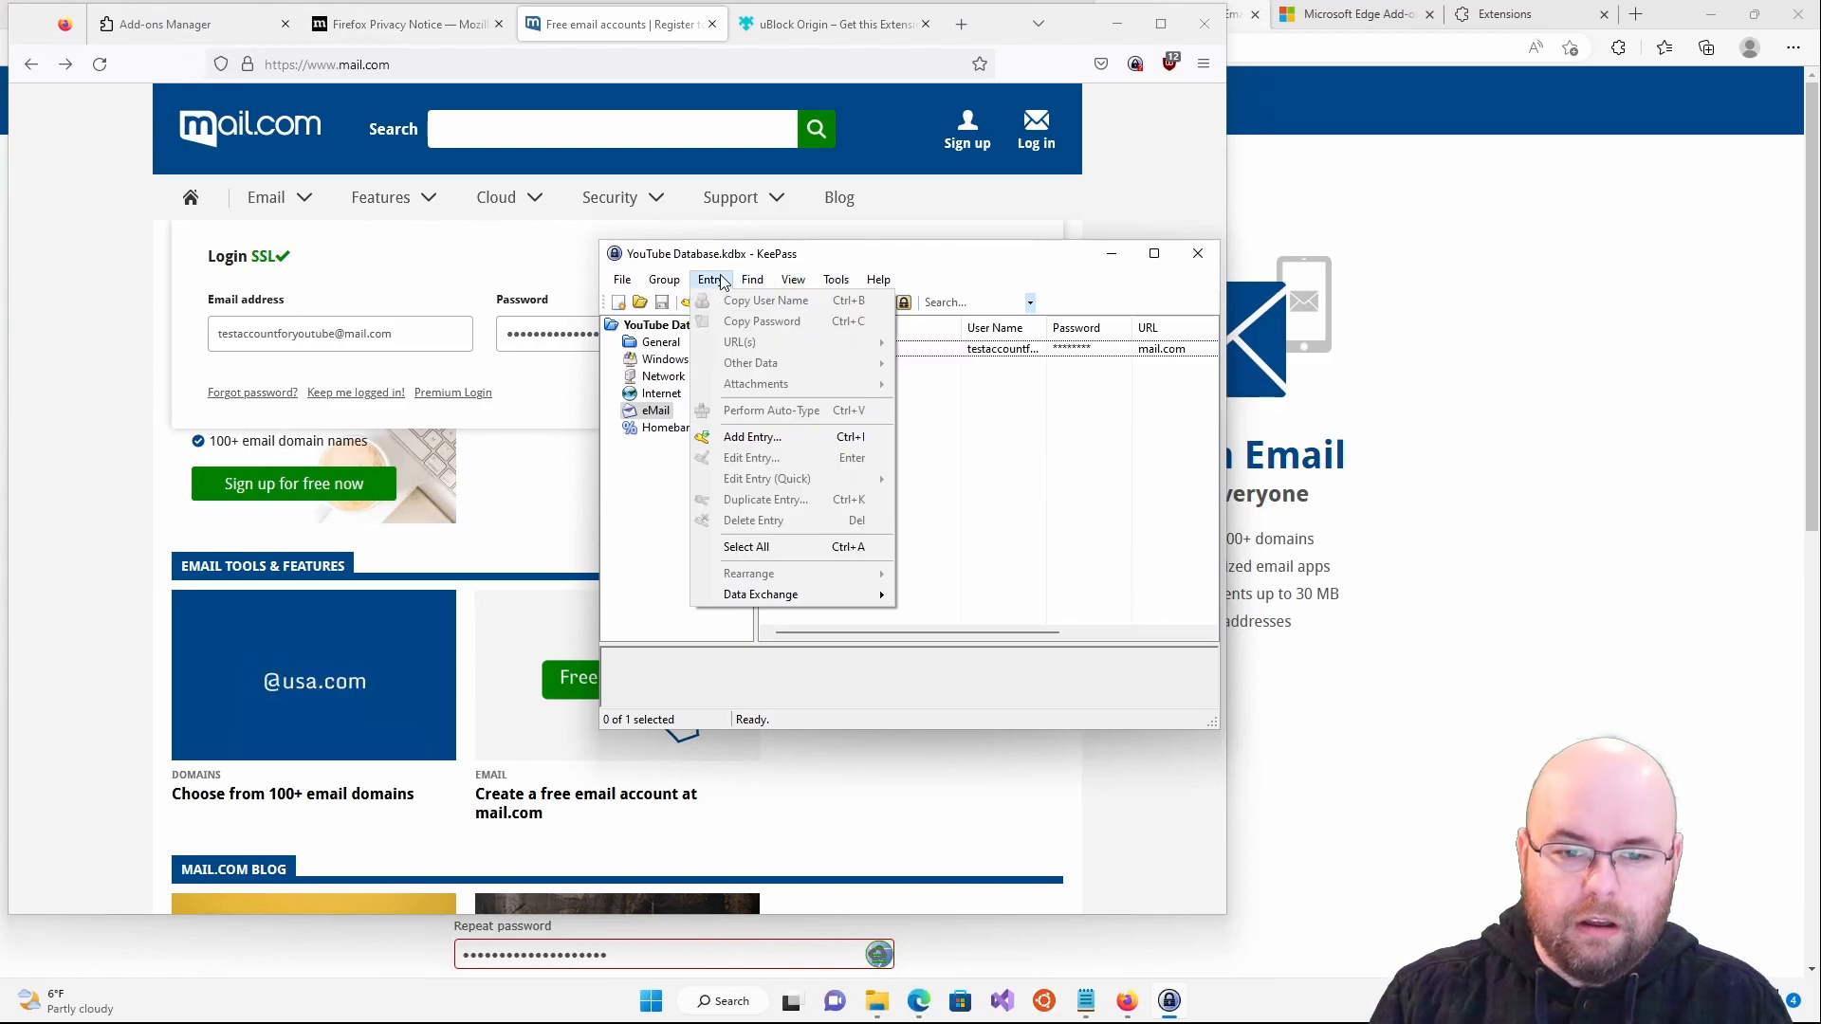
mouse_move(604, 281)
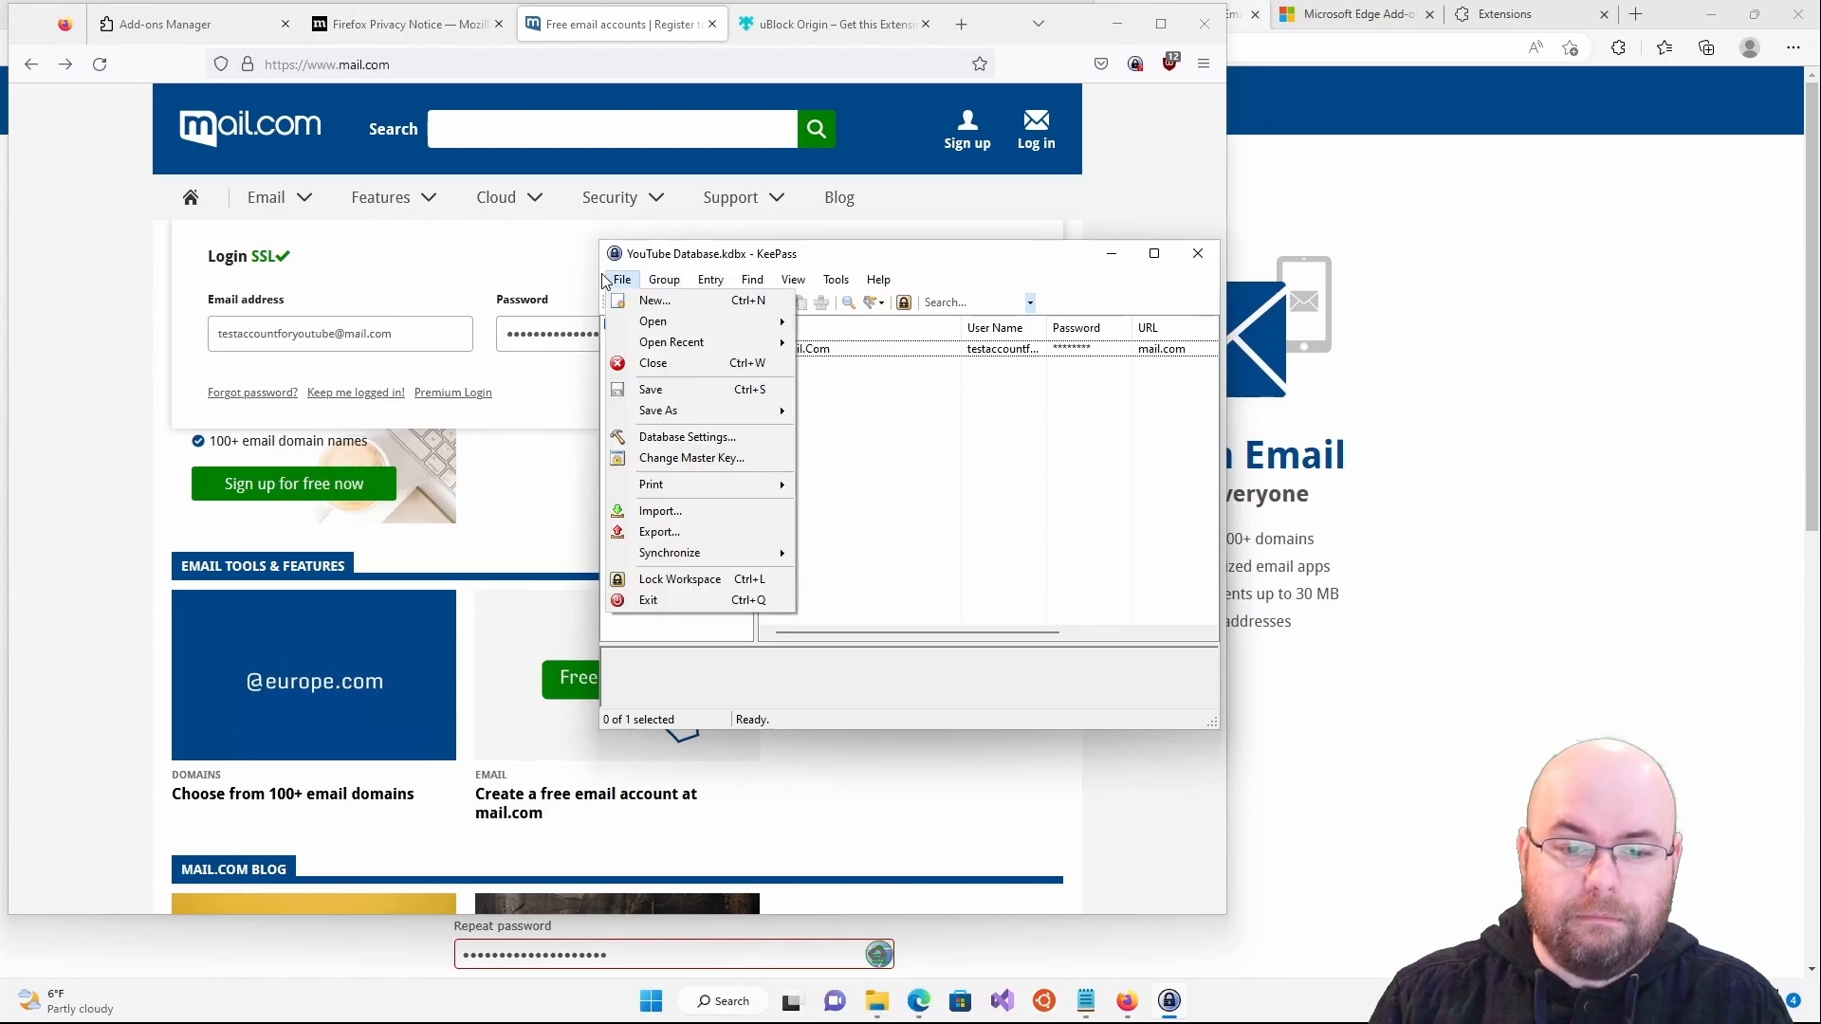
- Open File > Import, select Generic CSV Importer and scroll the format list
left_click(696, 511)
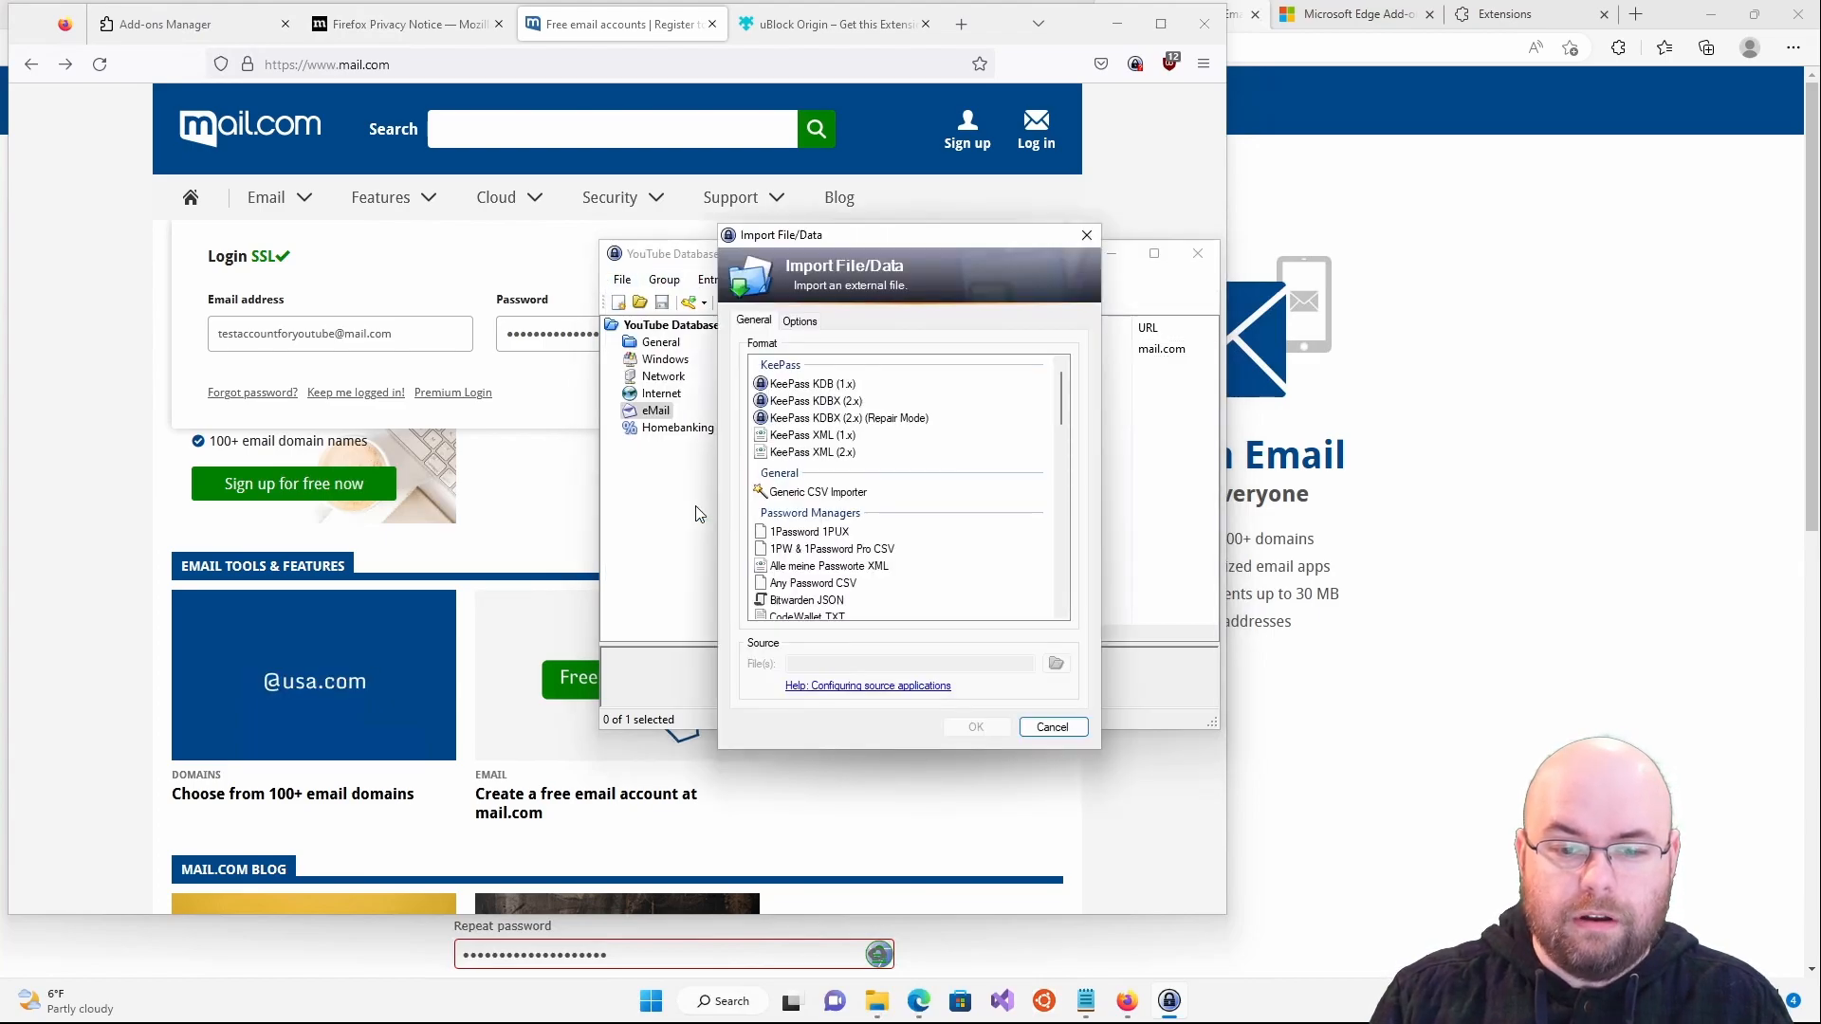
left_click(841, 493)
scroll(838, 501, "down", 2)
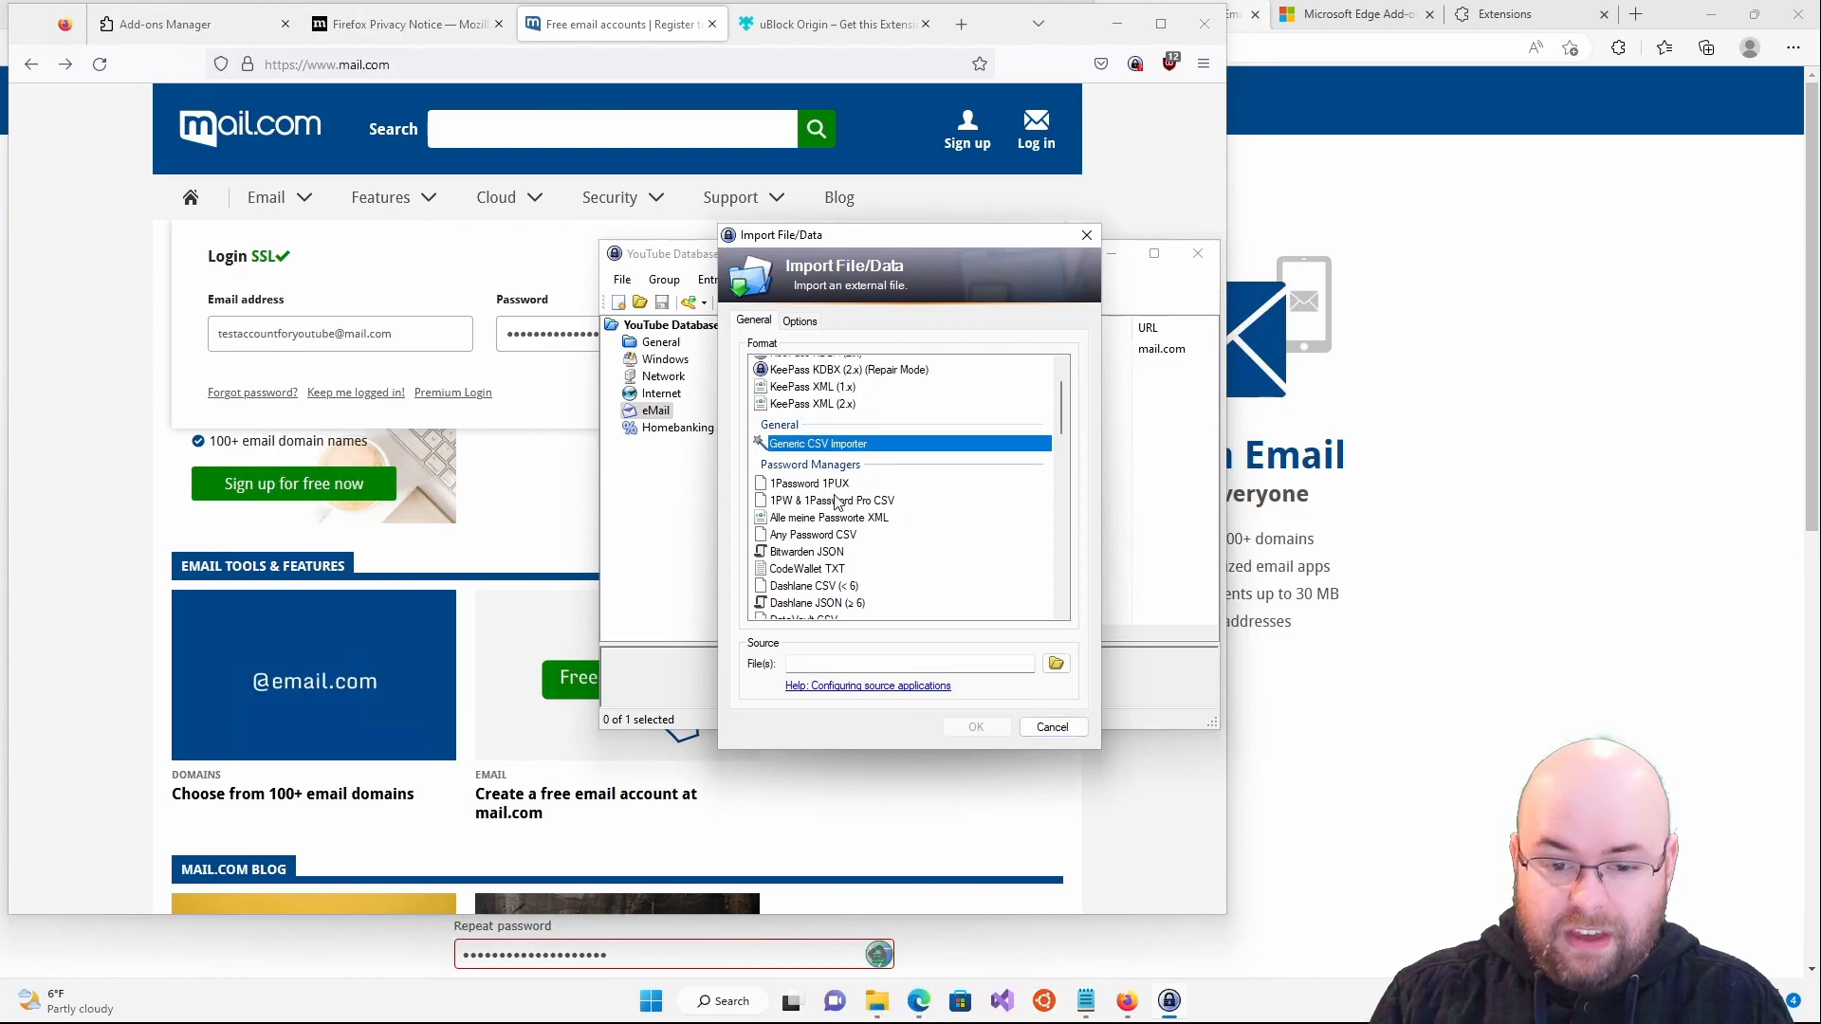
scroll(837, 501, "down", 1)
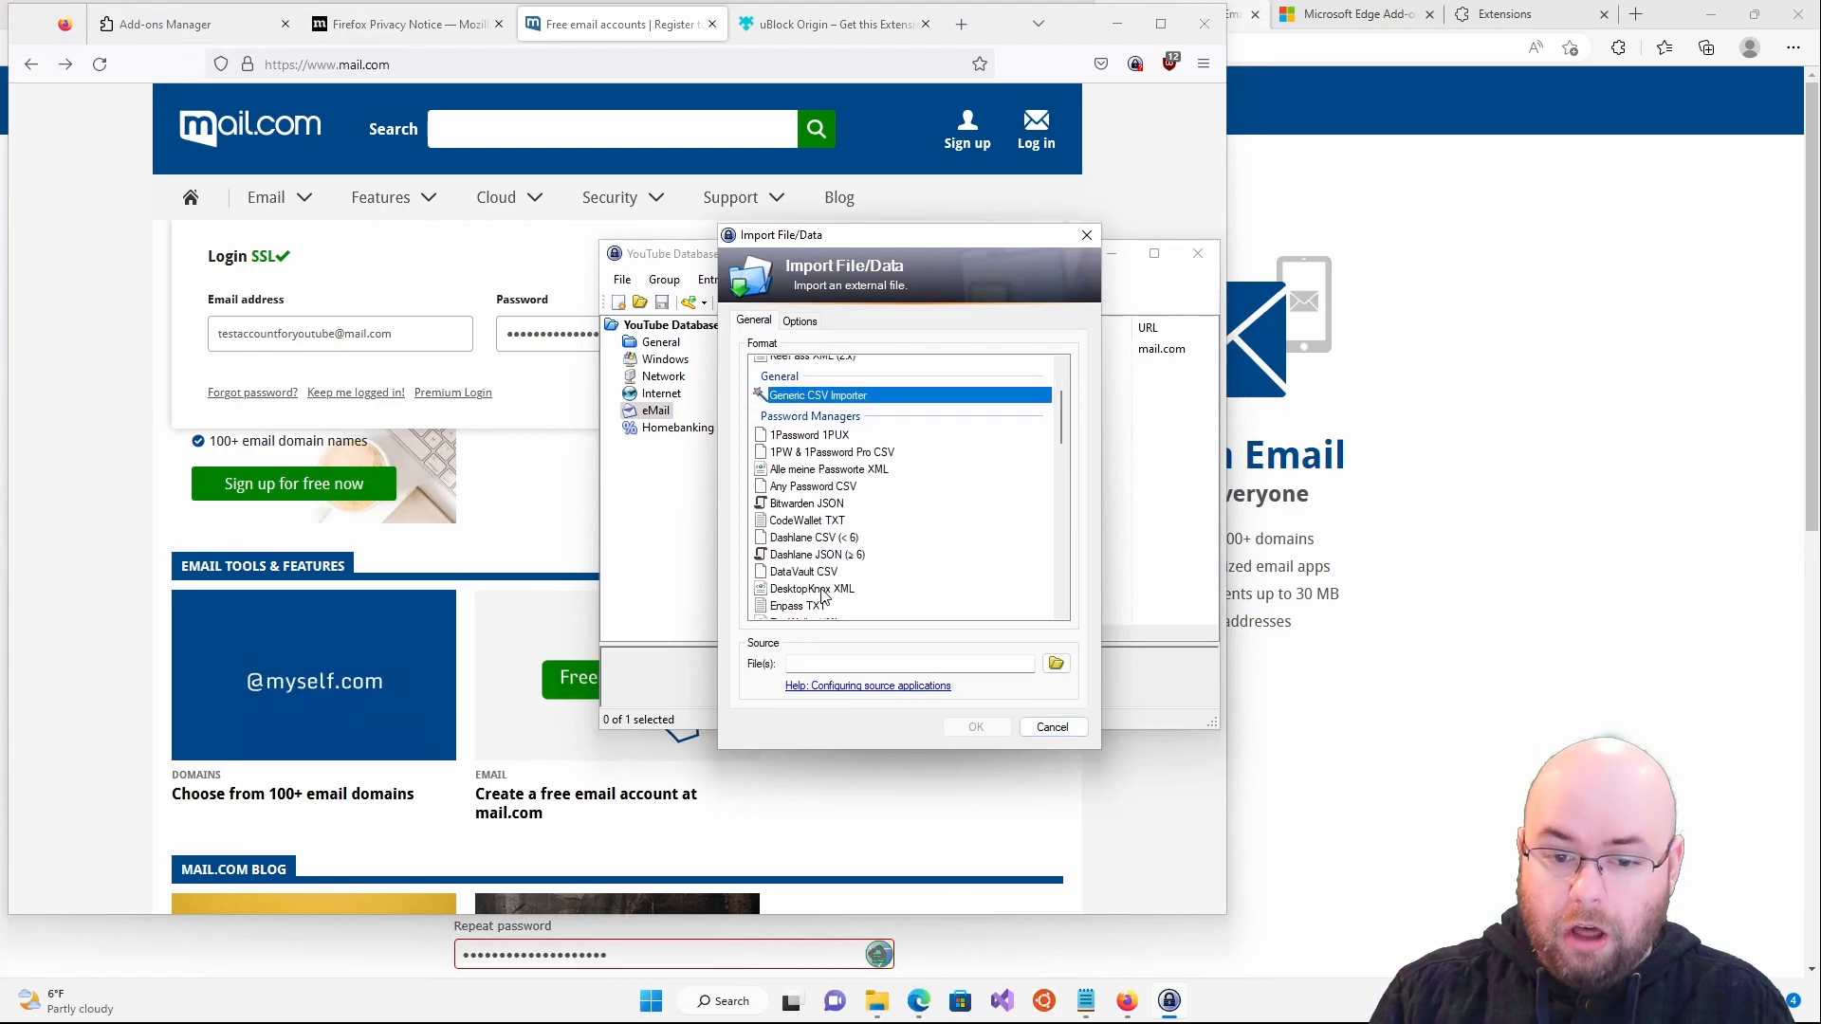
scroll(818, 547, "down", 2)
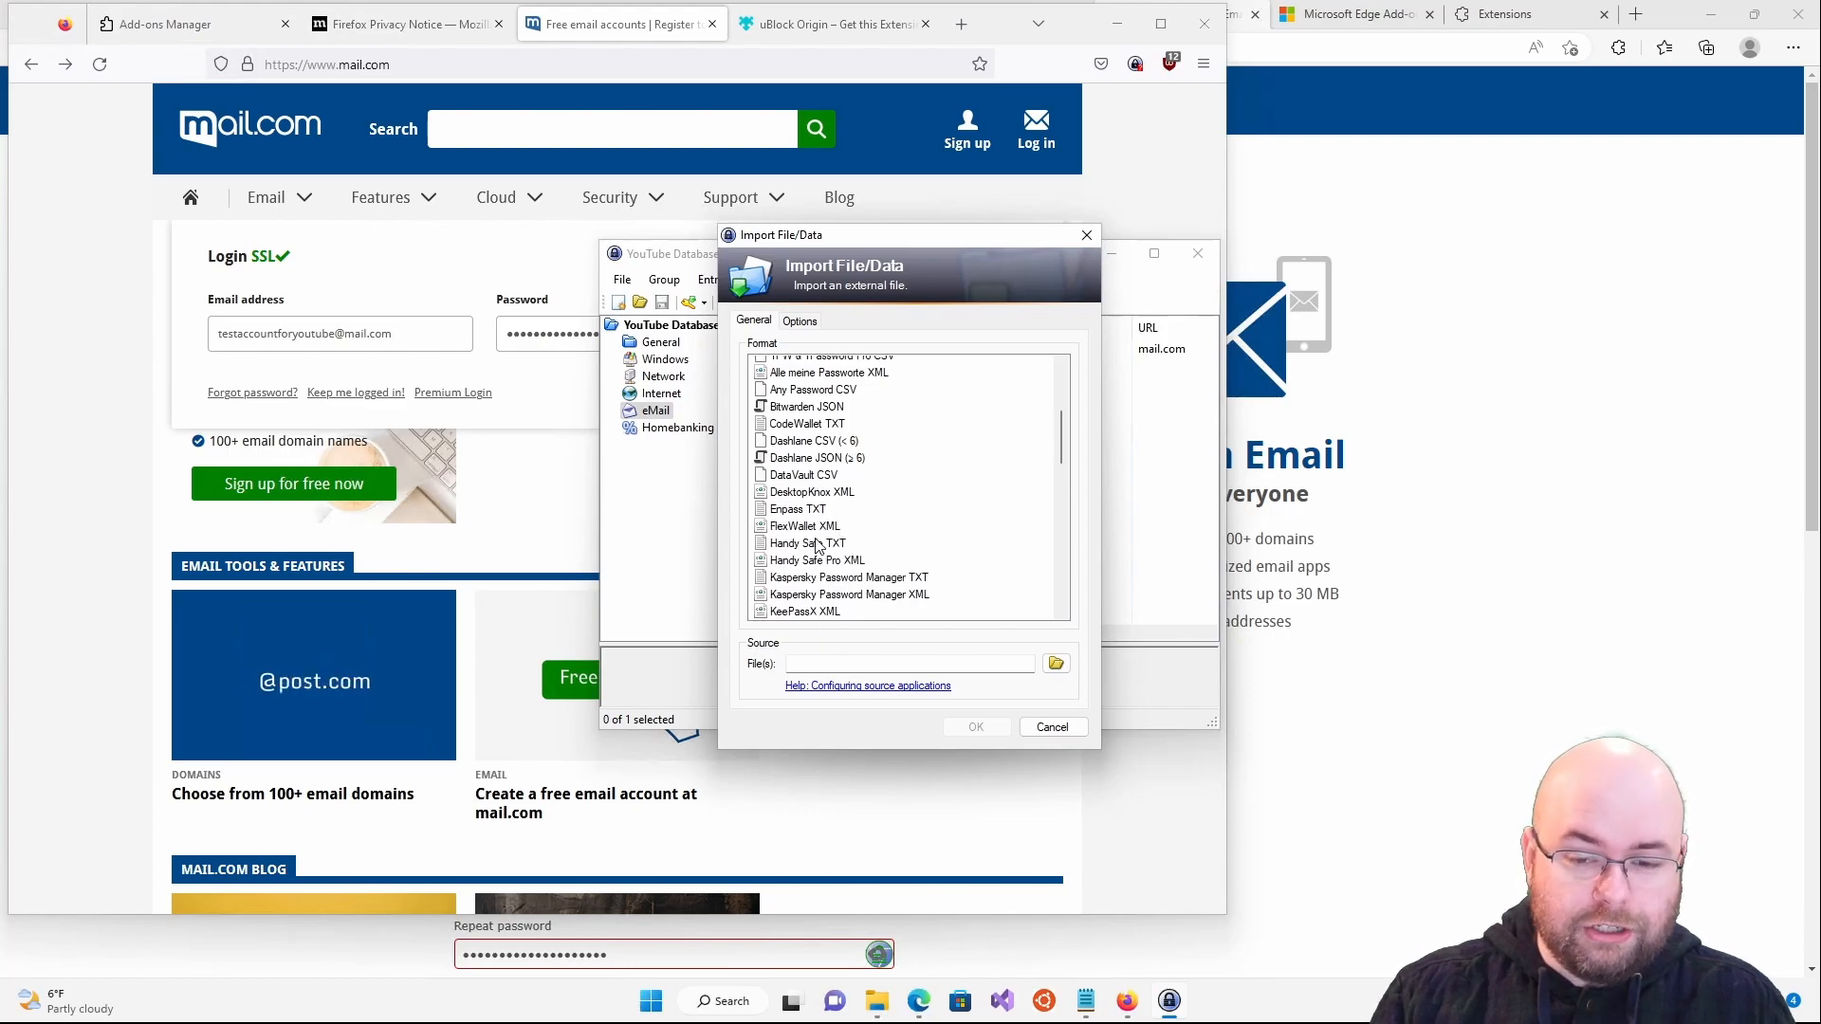
scroll(817, 548, "down", 1)
scroll(817, 548, "down", 10)
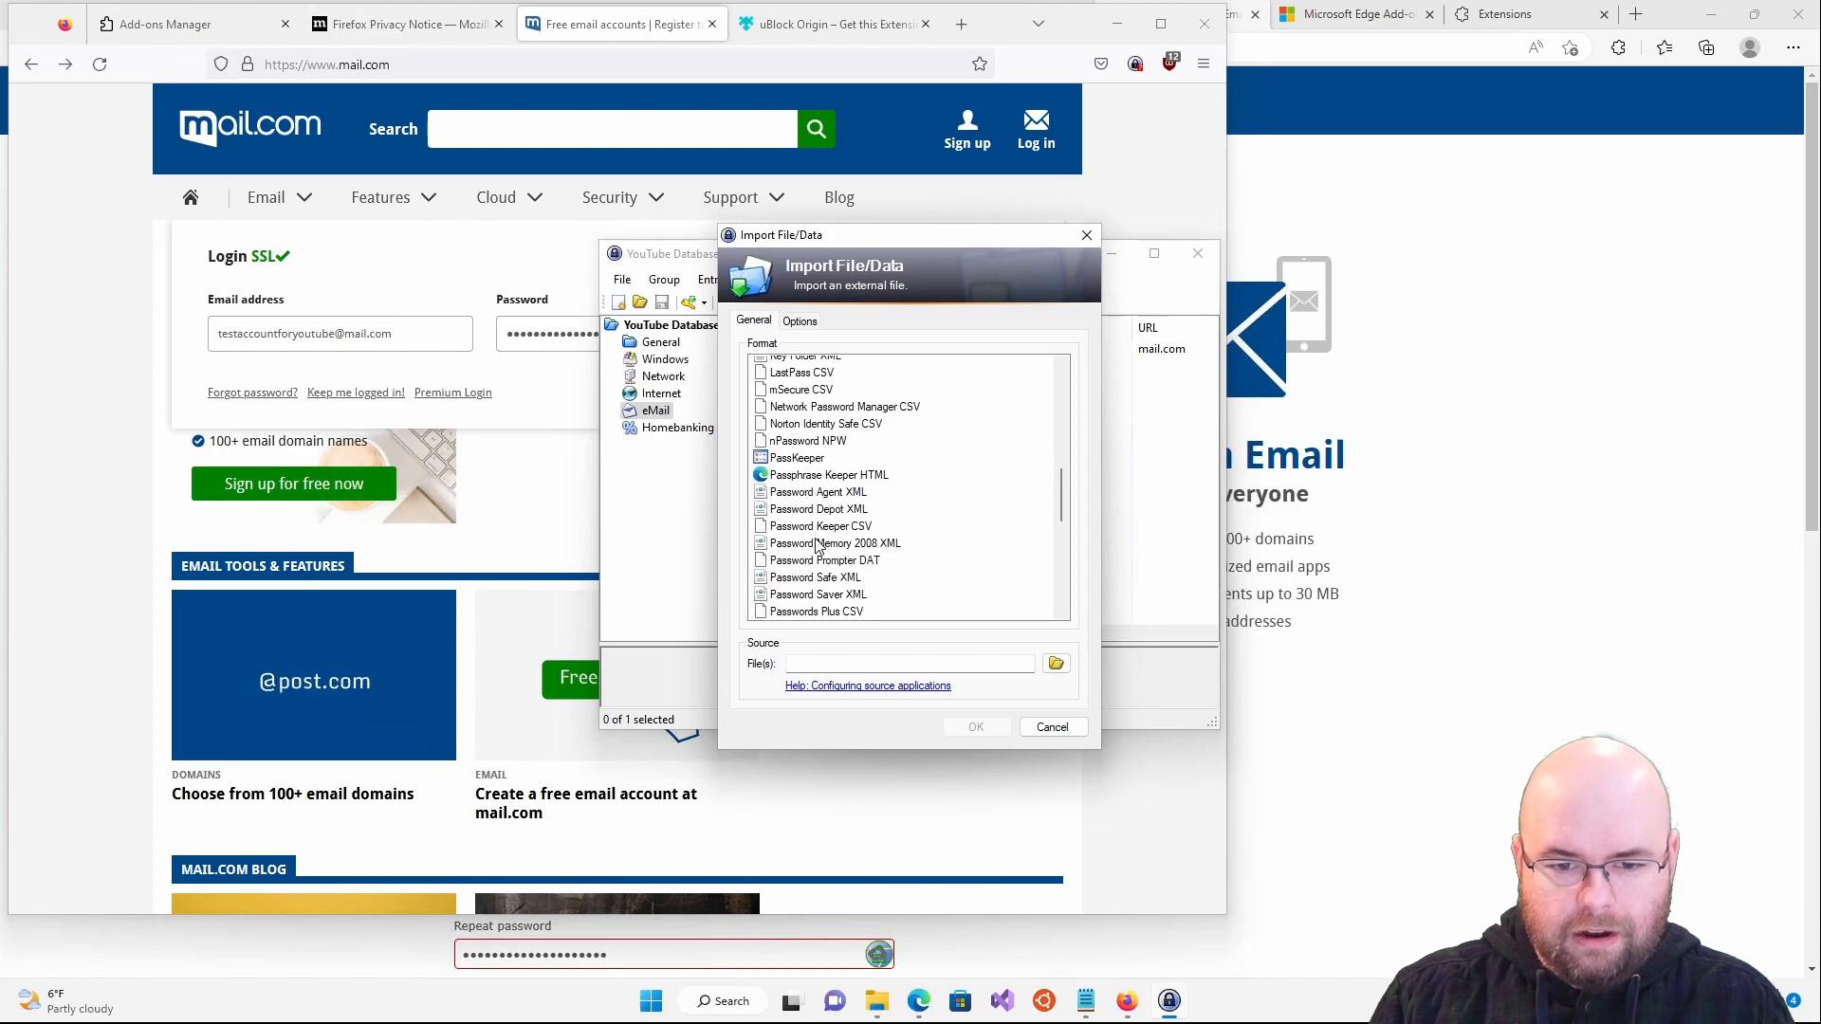
scroll(818, 548, "down", 2)
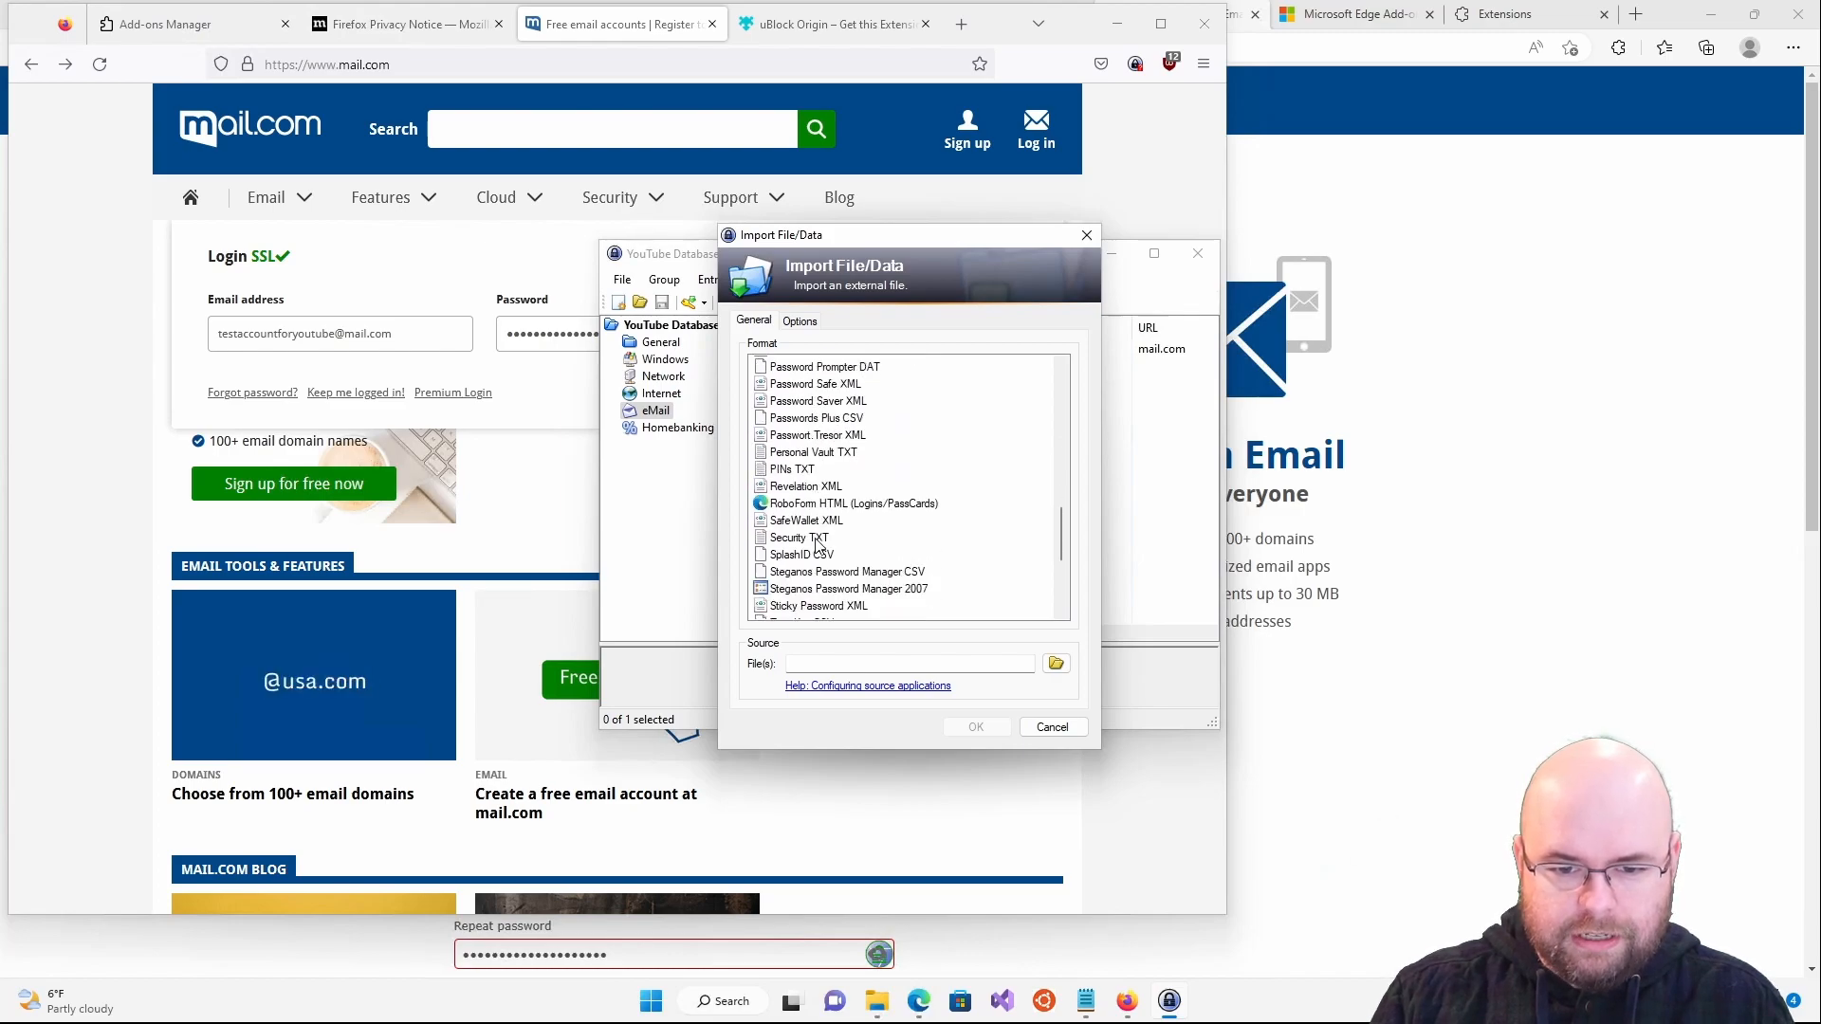
scroll(818, 545, "down", 4)
- Try Google Chrome Passwords CSV, Mozilla Bookmarks HTML and Password Exporter XML, then cancel the import
left_click(817, 540)
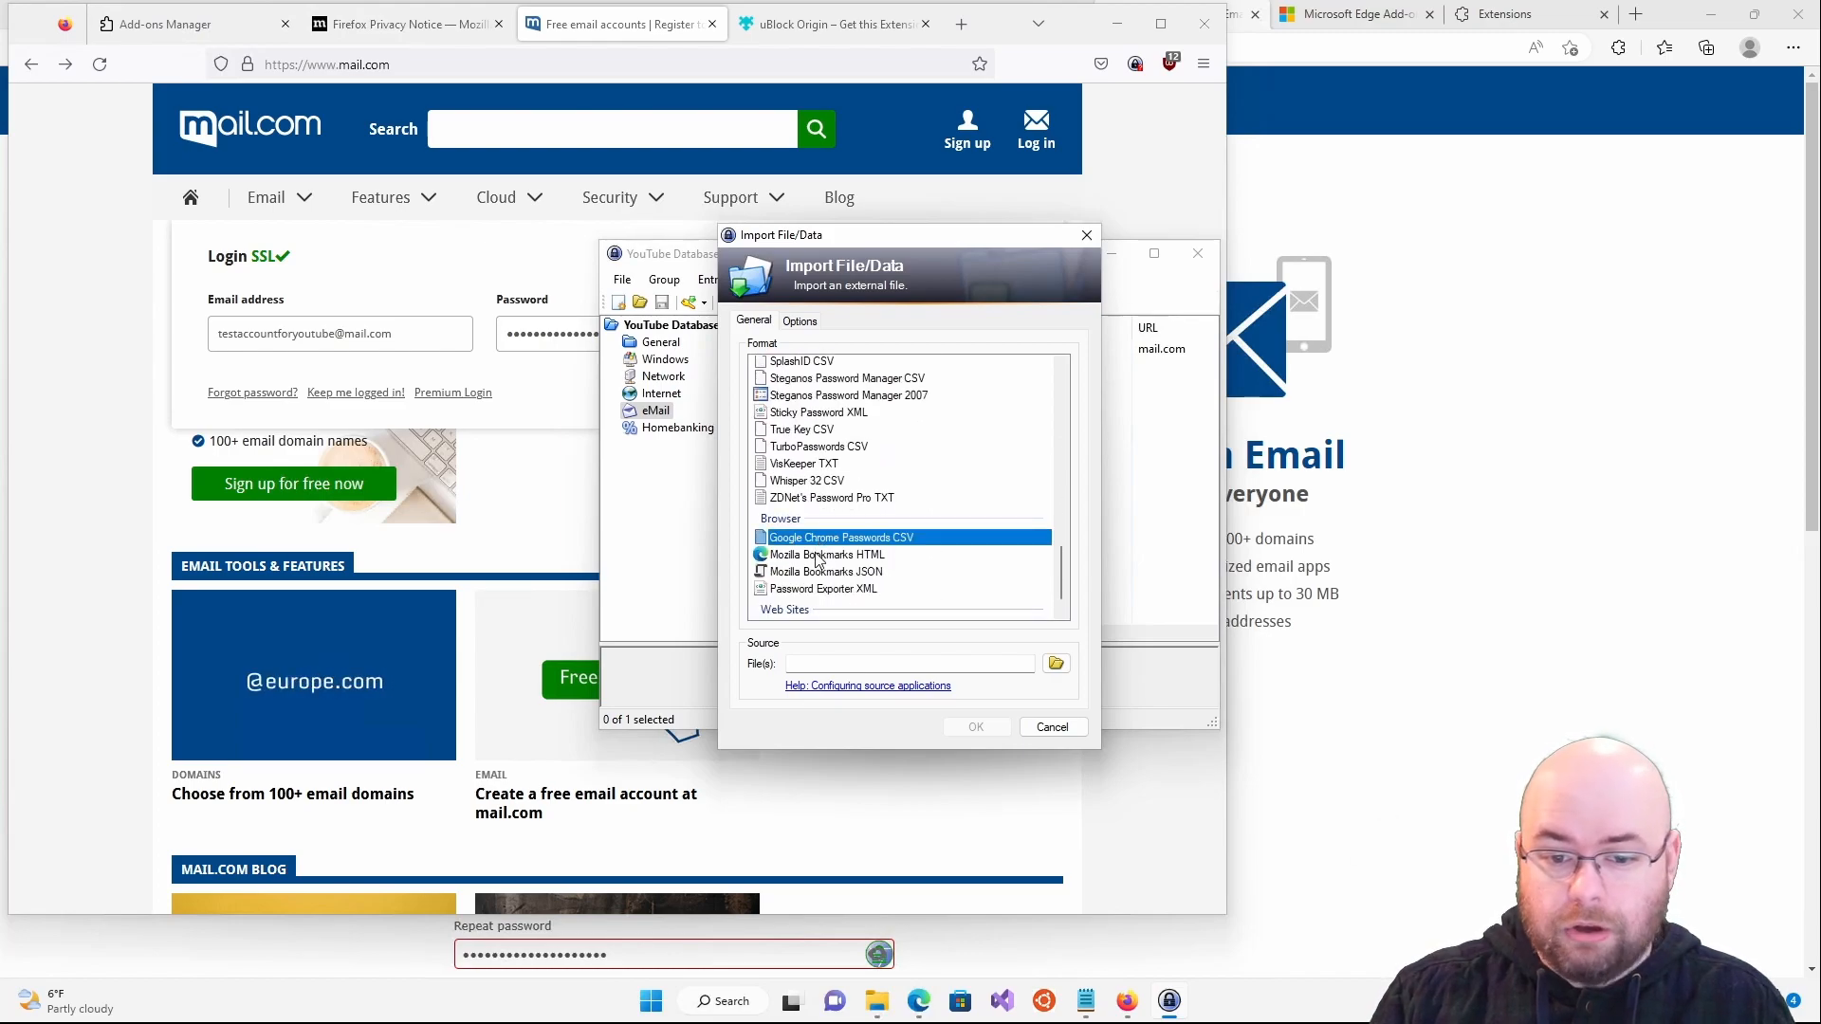
left_click(818, 556)
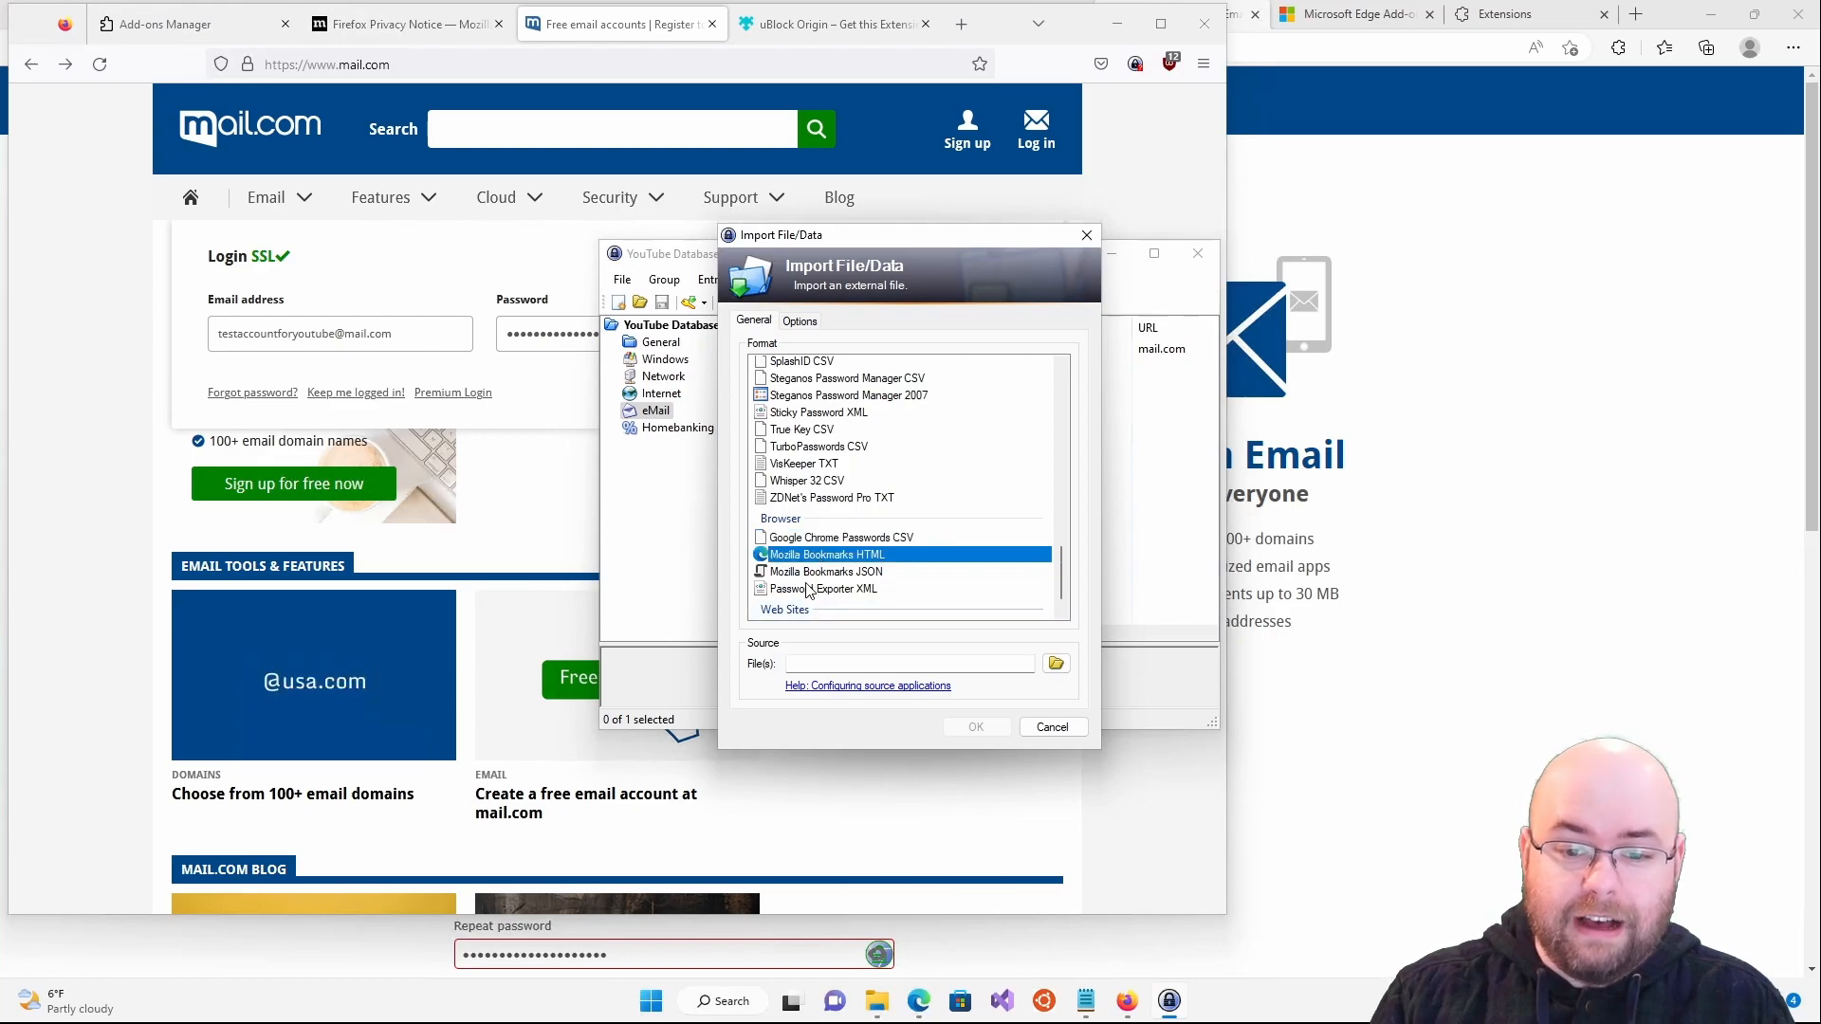
left_click(808, 590)
scroll(808, 596, "down", 1)
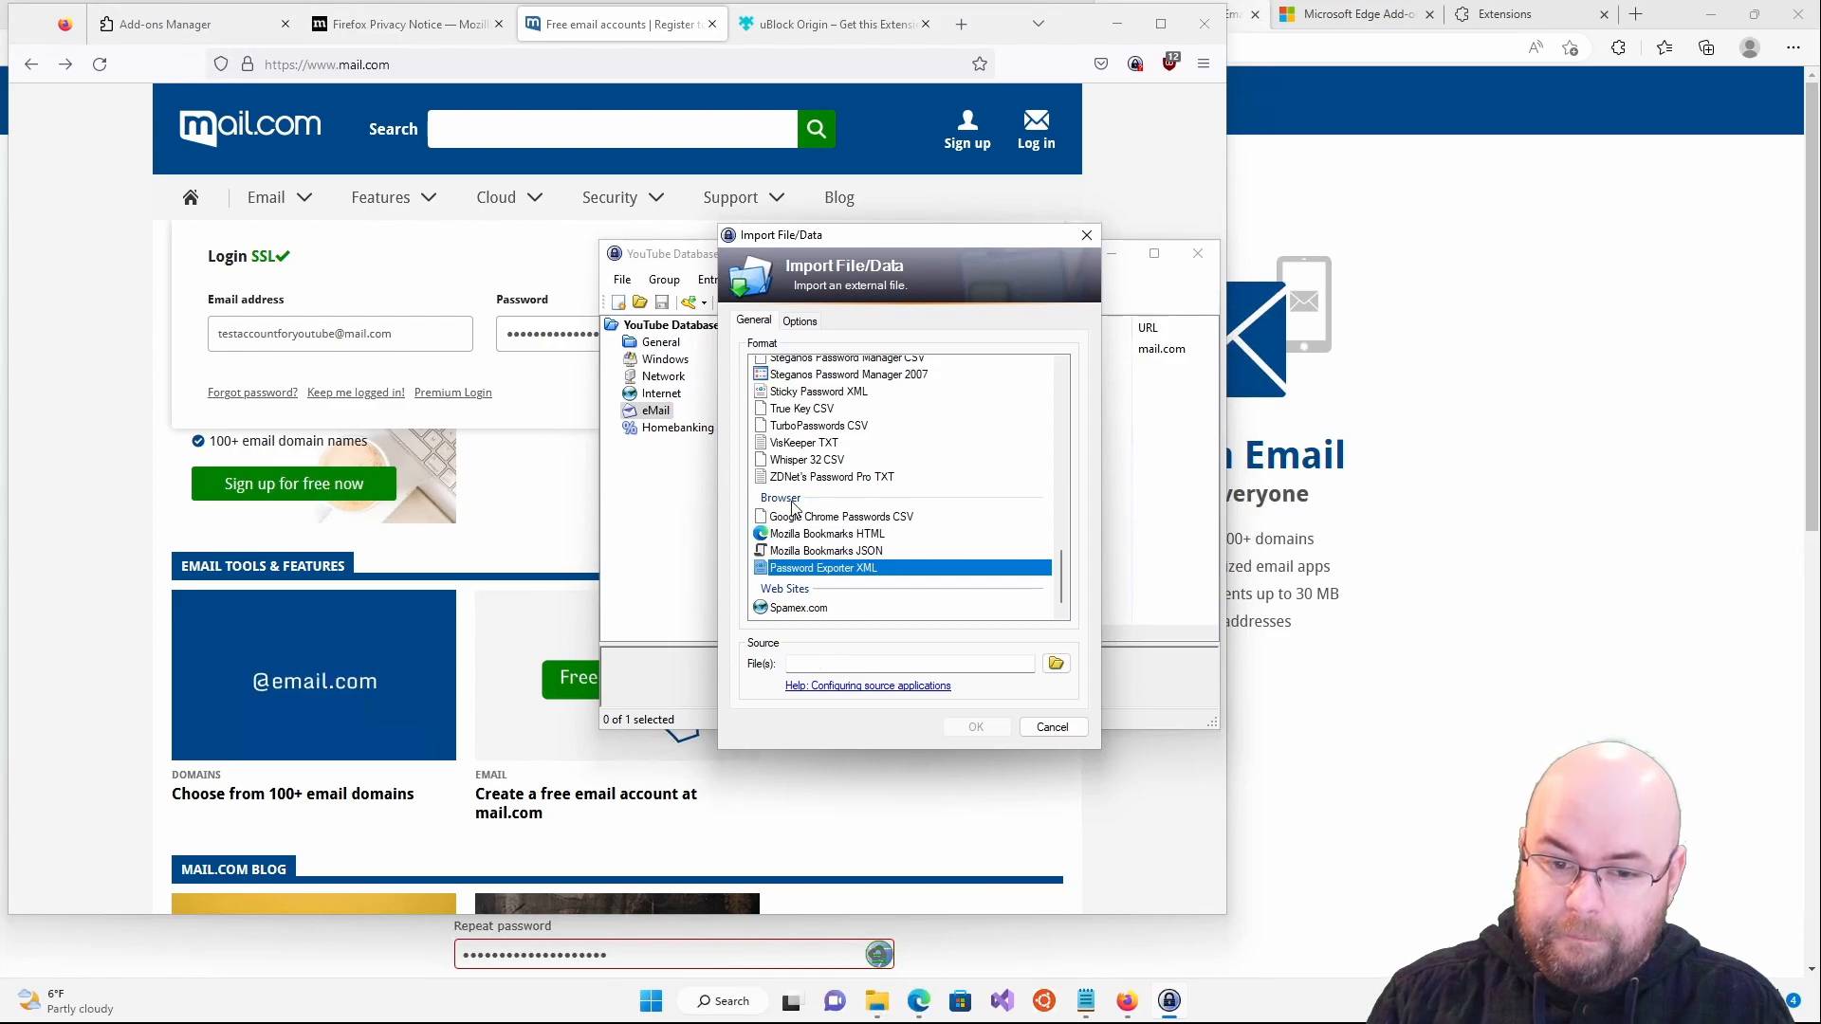
scroll(802, 495, "up", 5)
scroll(802, 495, "up", 3)
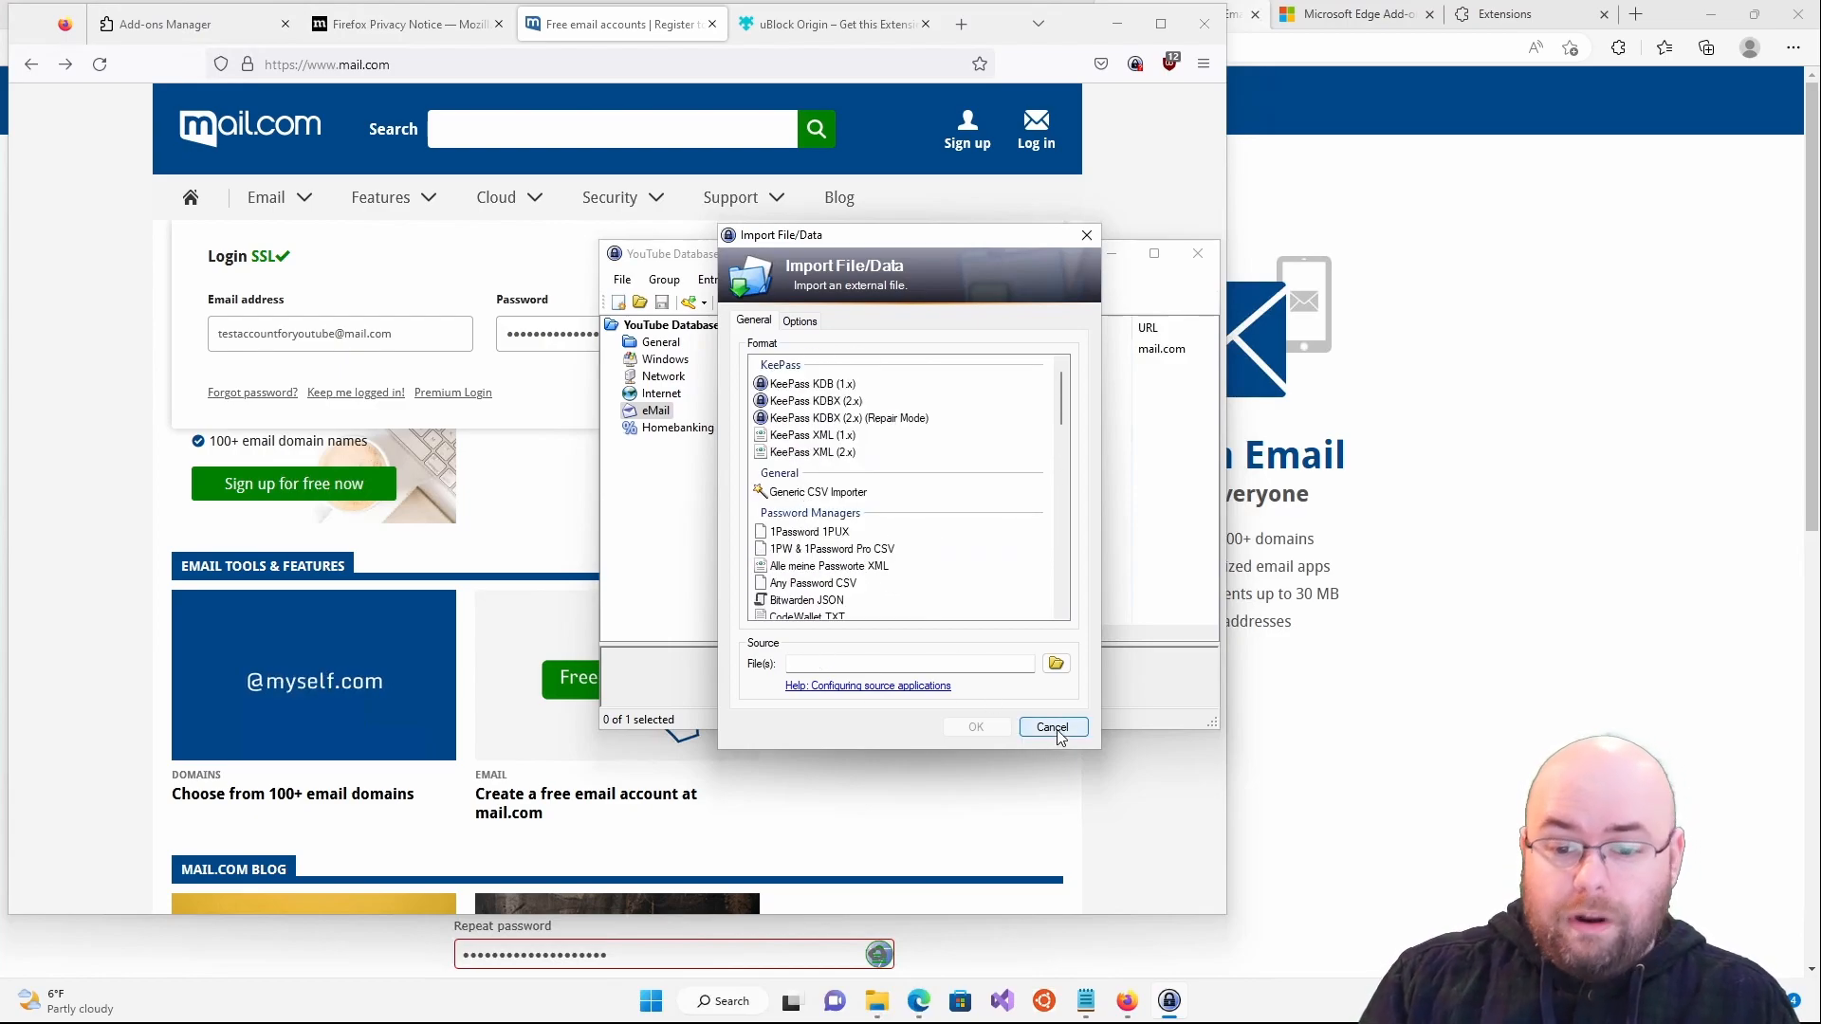
left_click(1055, 728)
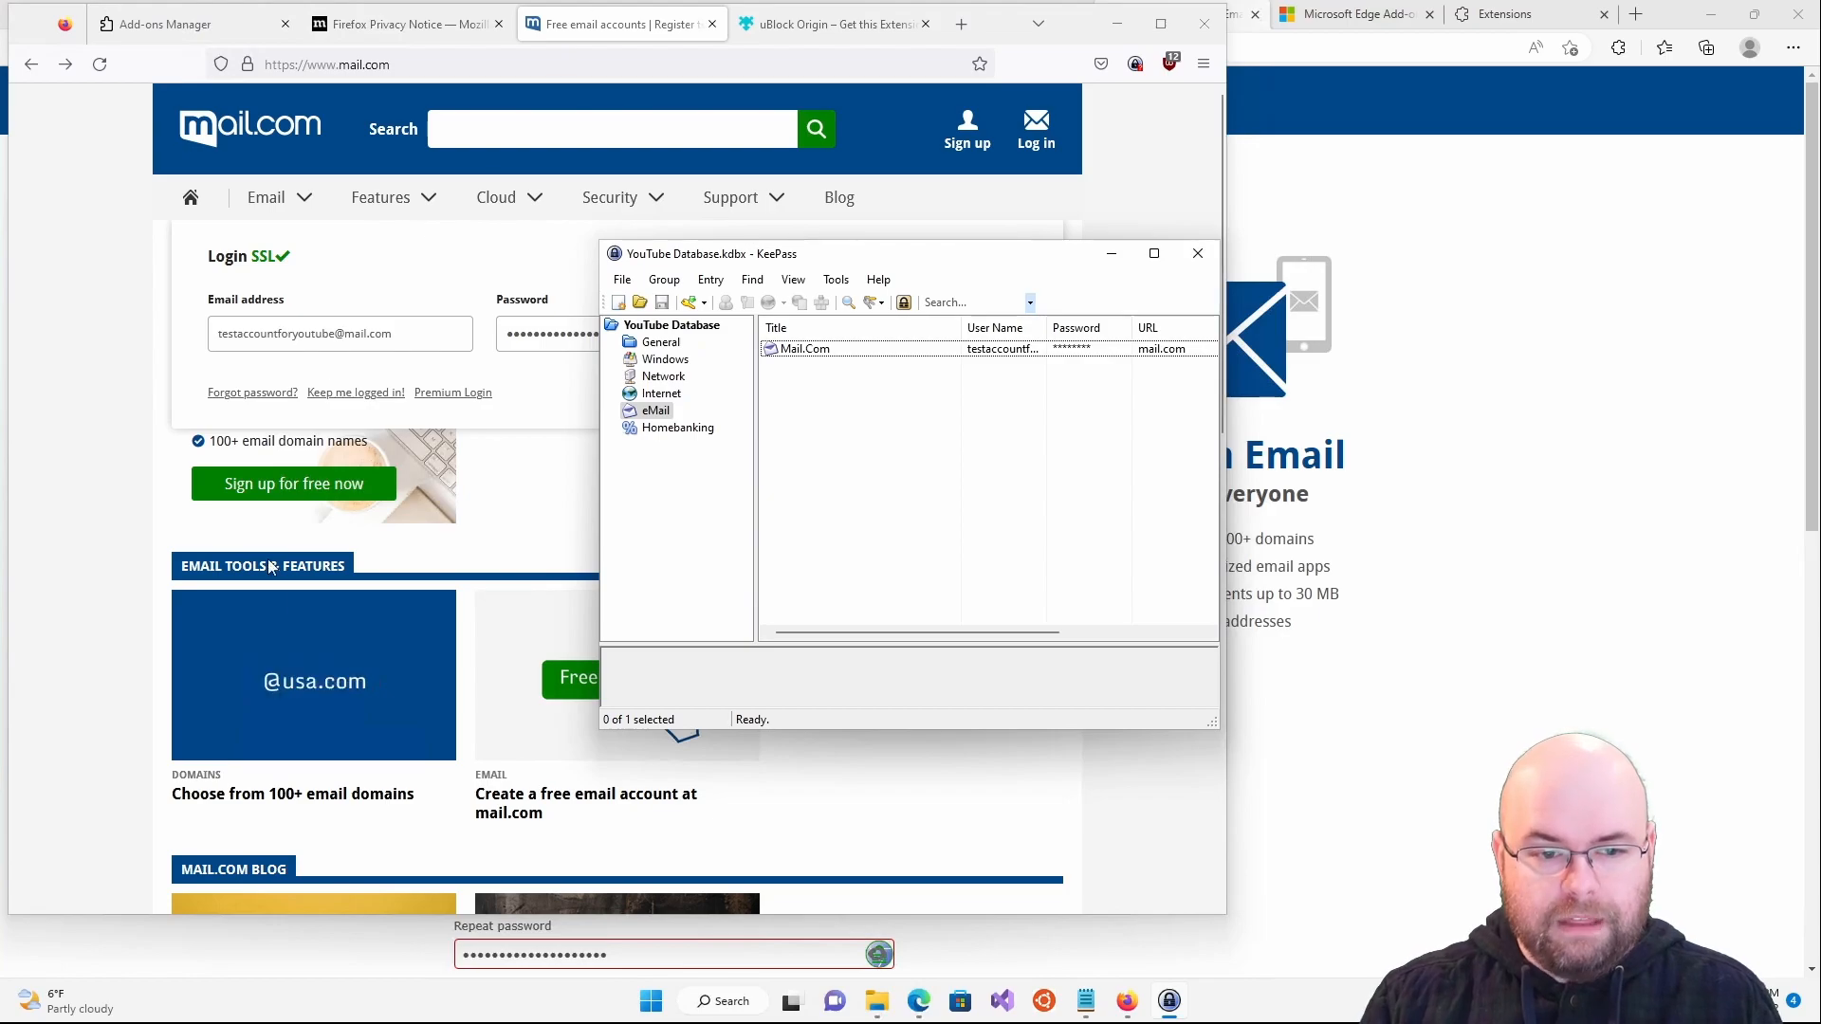
- Open Documents in File Explorer and show the Properties of YouTube Database.kdbx
left_click(136, 366)
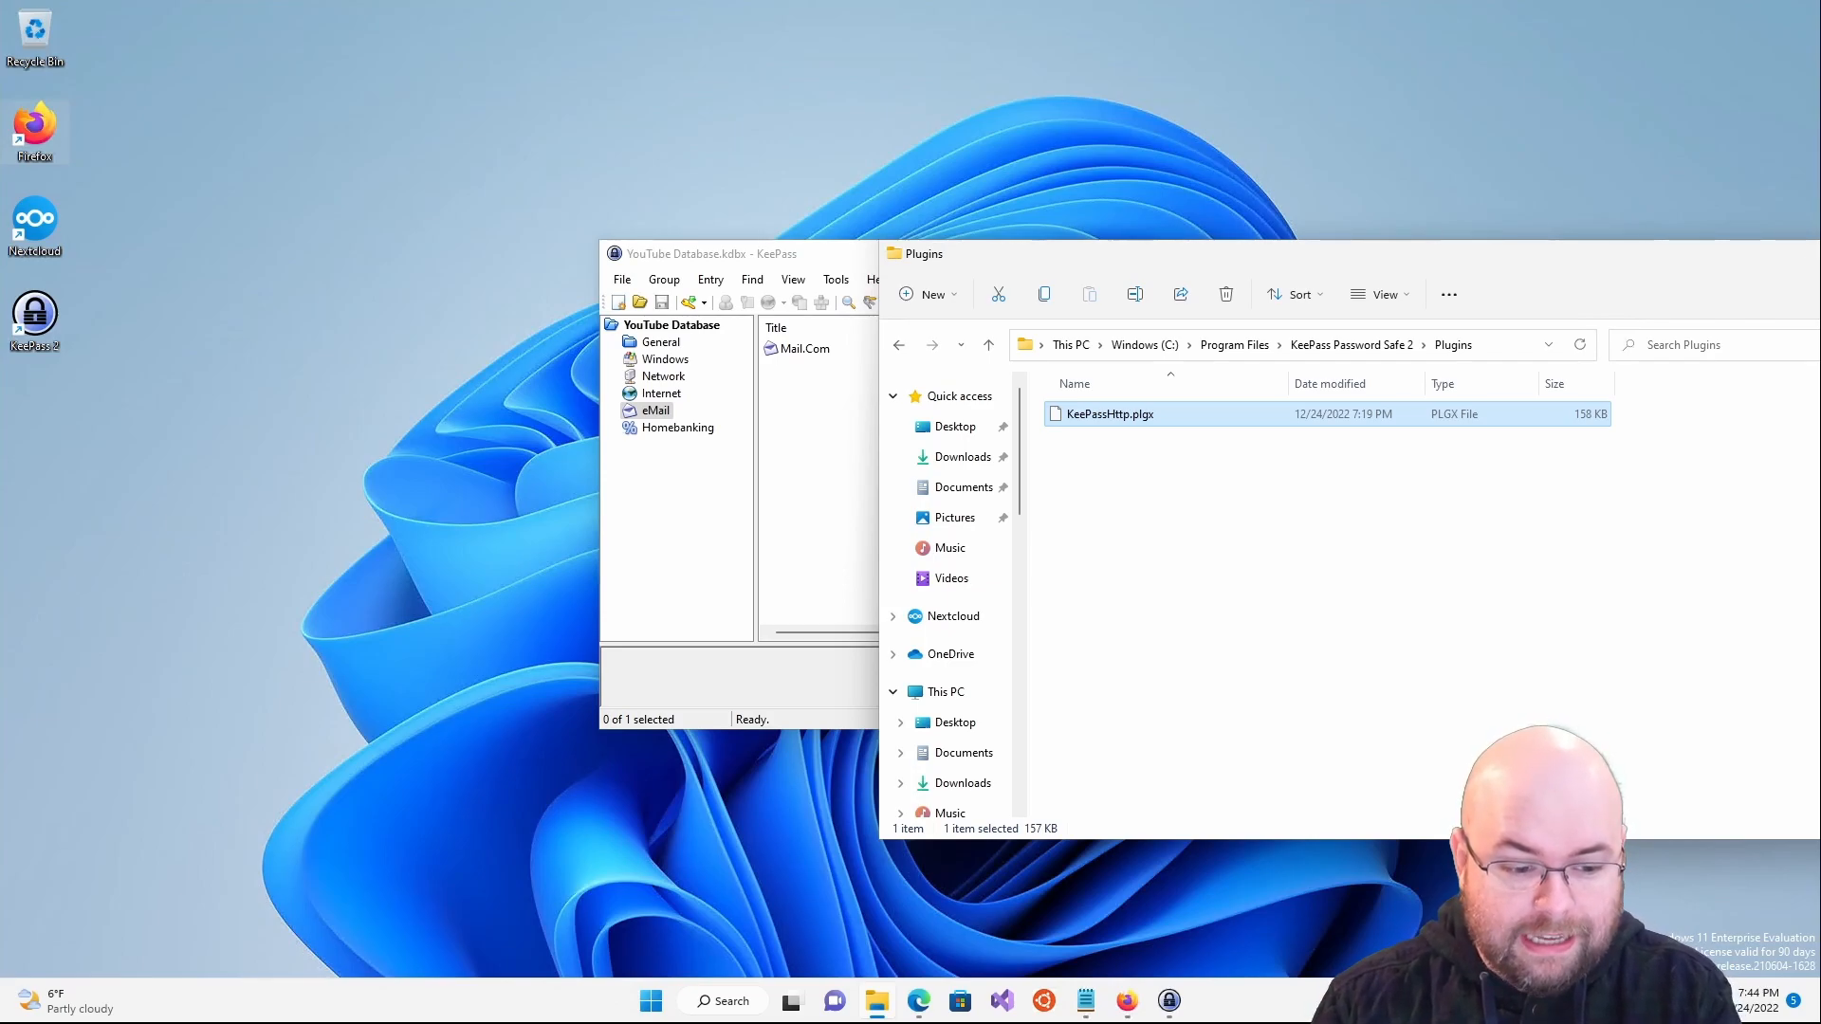
left_click(393, 956)
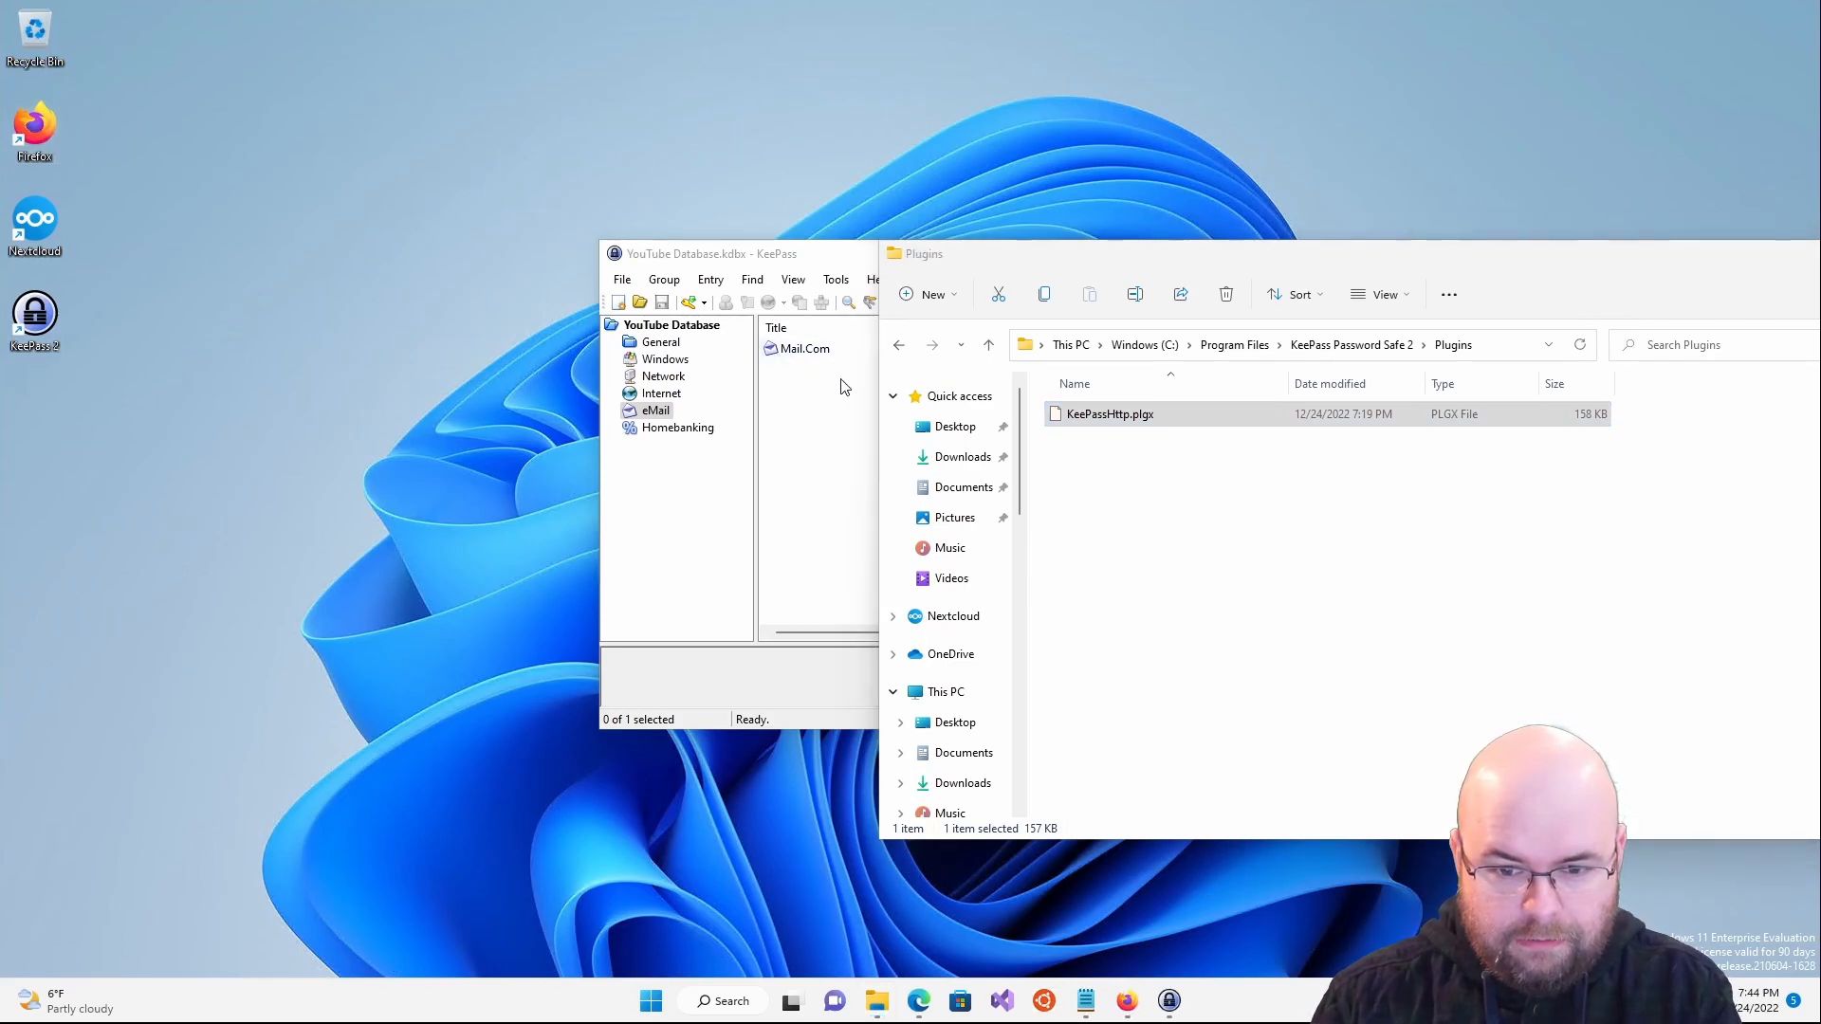
left_click(1191, 501)
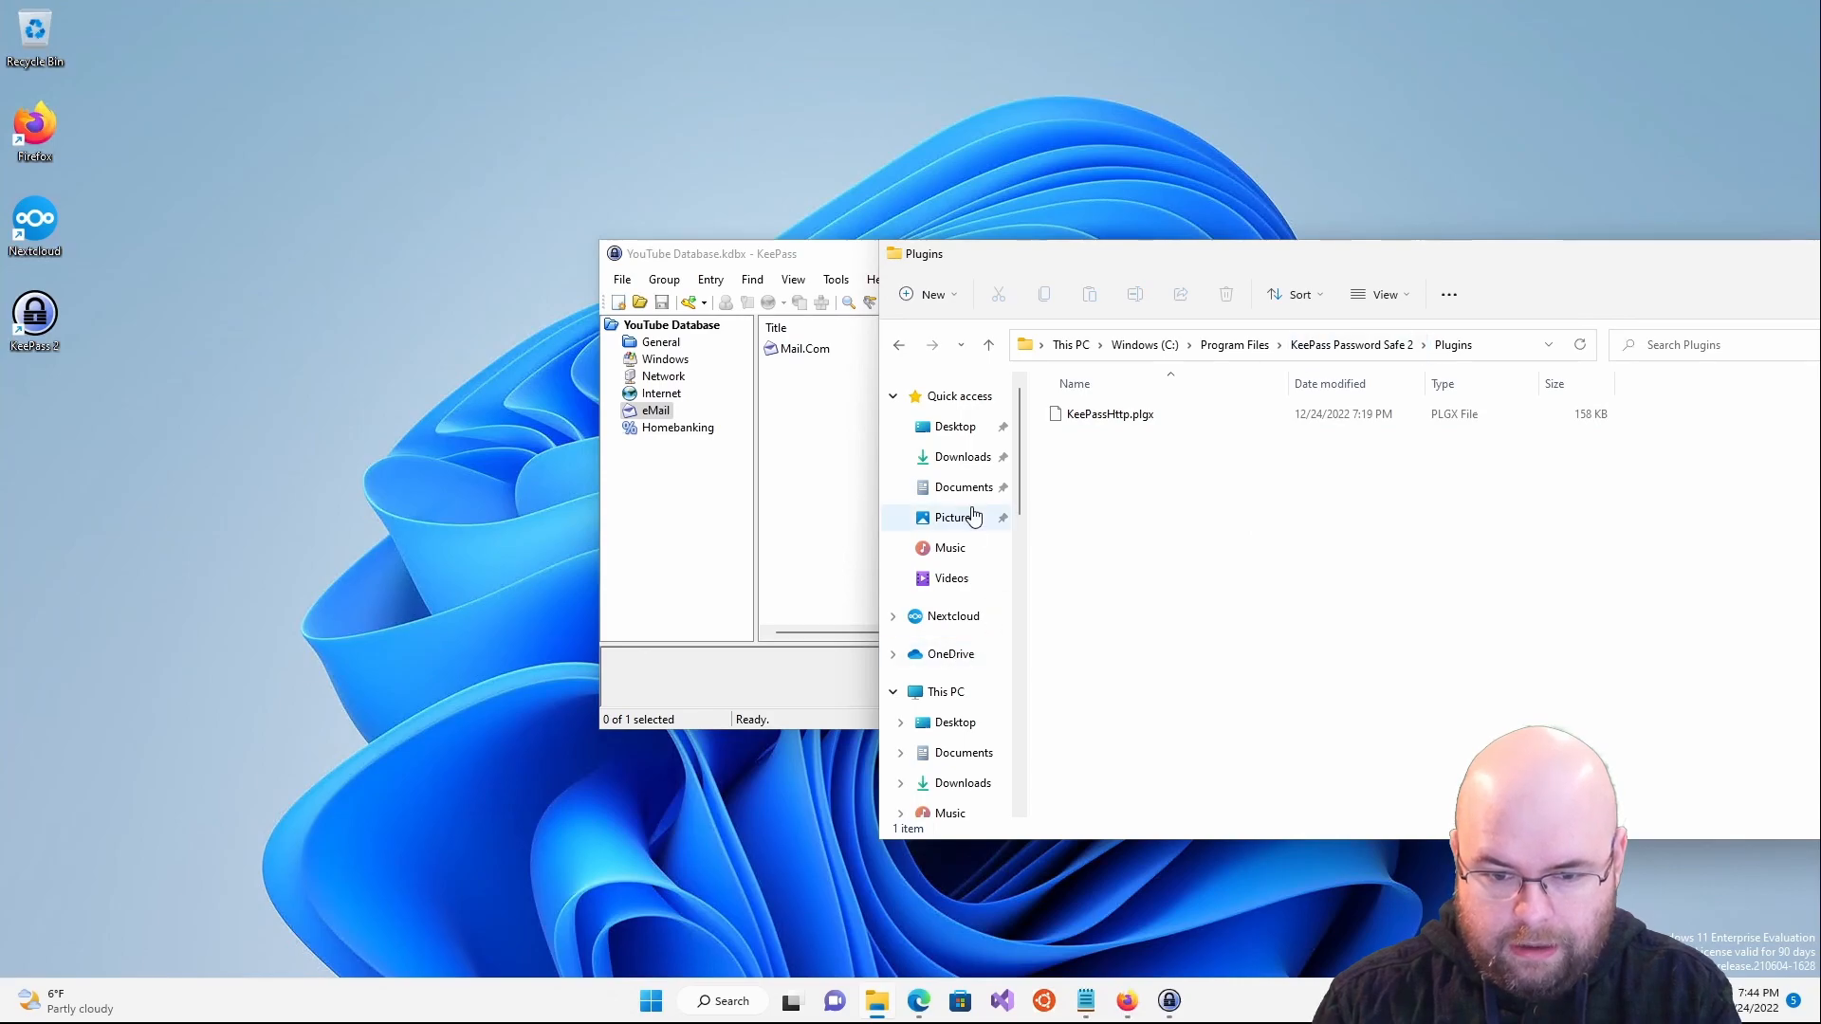
left_click(948, 486)
left_click(1138, 444)
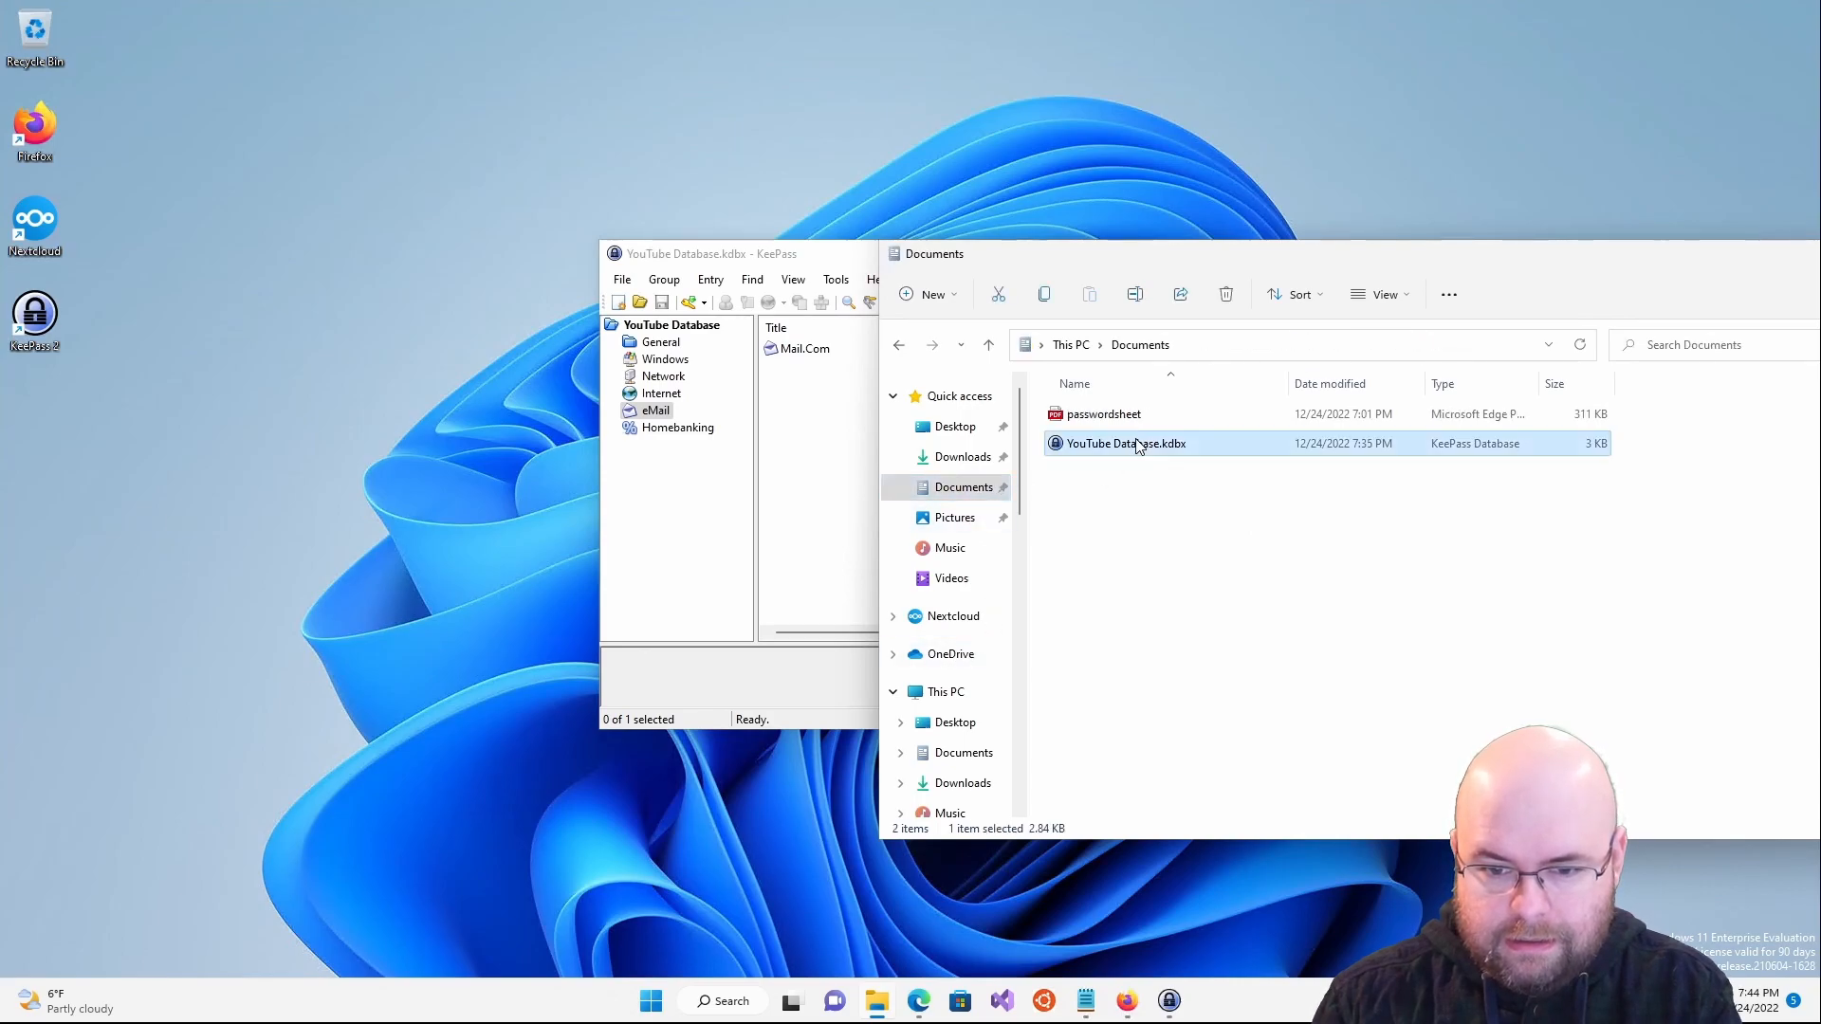
right_click(1554, 453)
left_click(1656, 638)
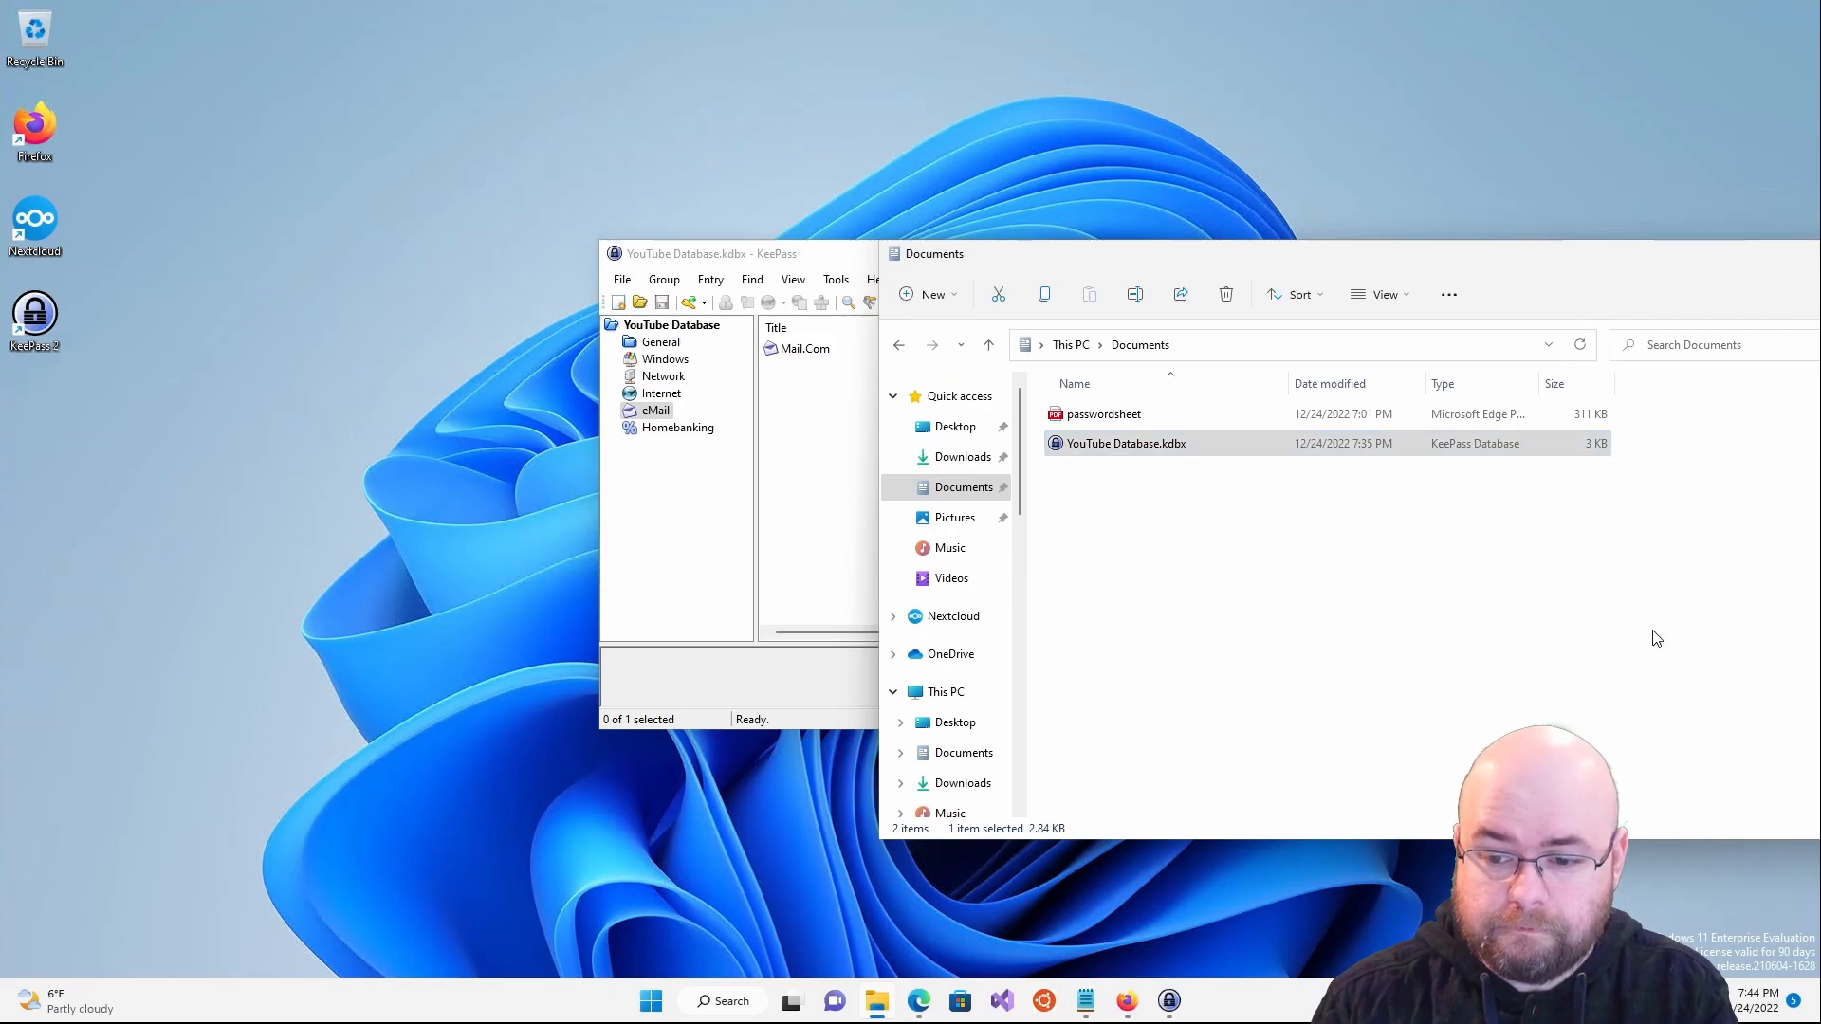
- Move the Properties dialog aside and view its Details and Security tabs
left_click_drag(1616, 465, 802, 294)
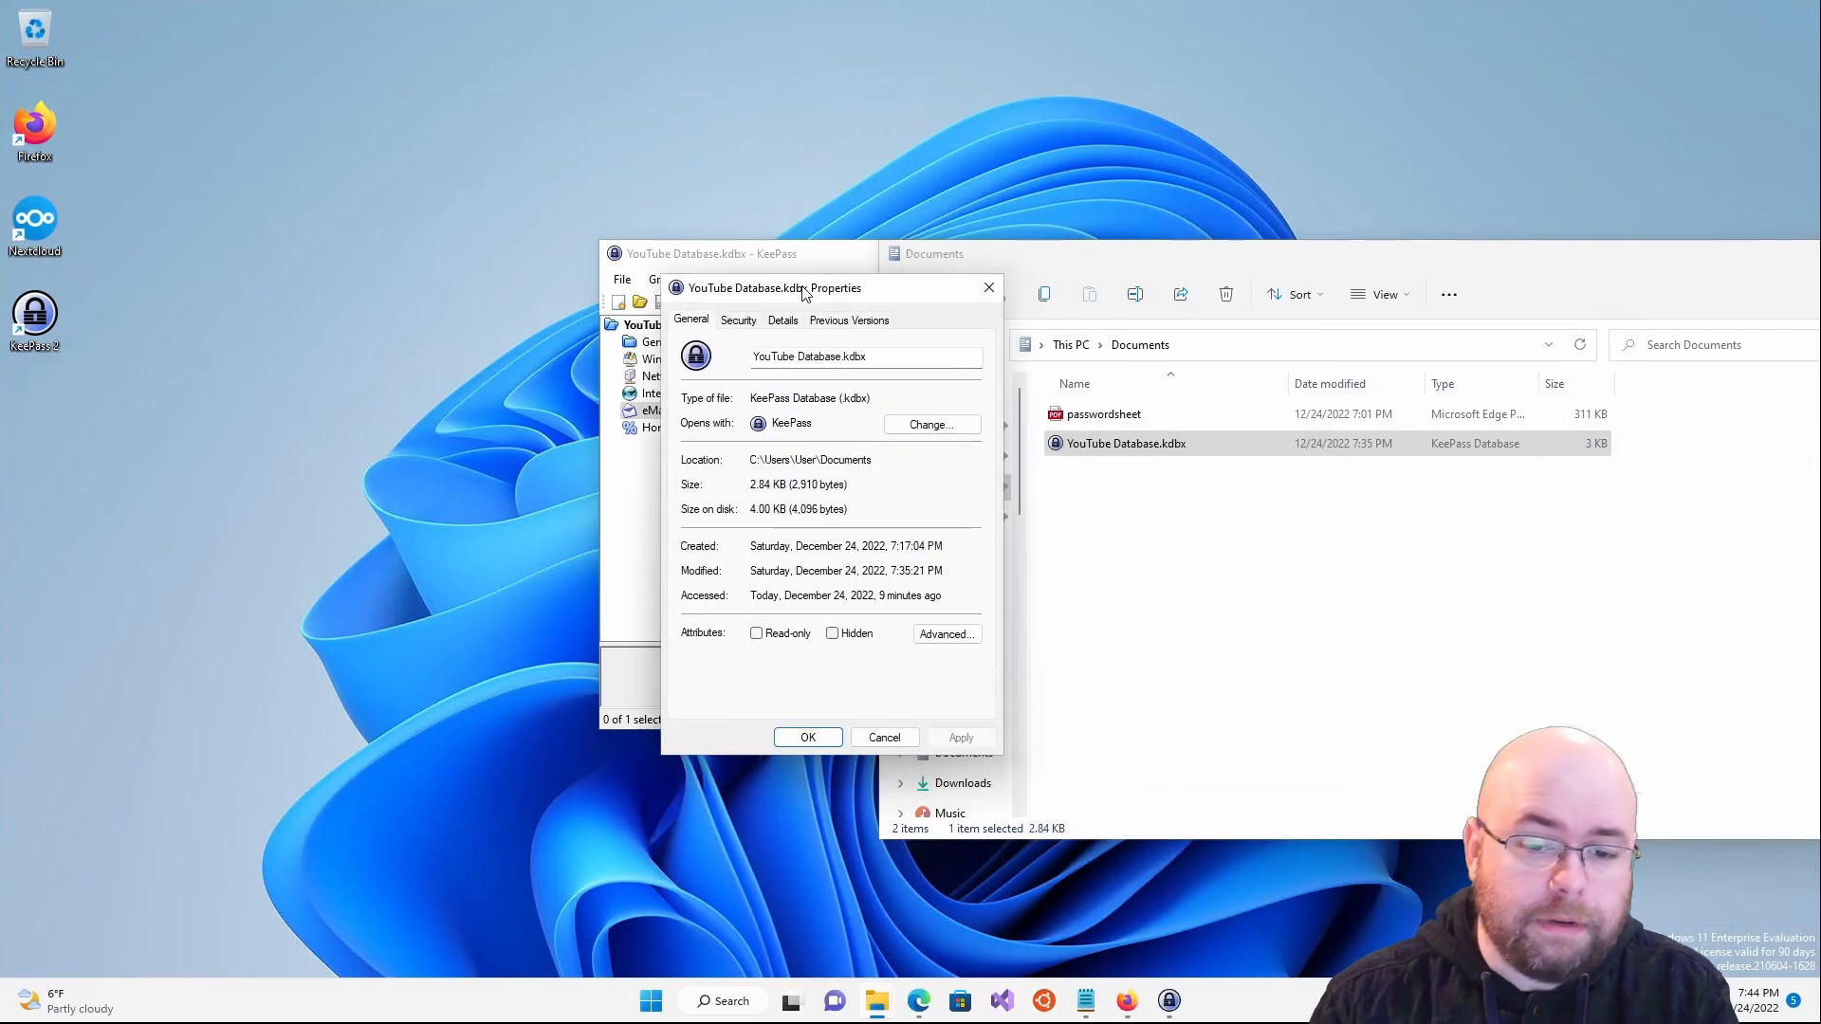
left_click(789, 322)
left_click(756, 322)
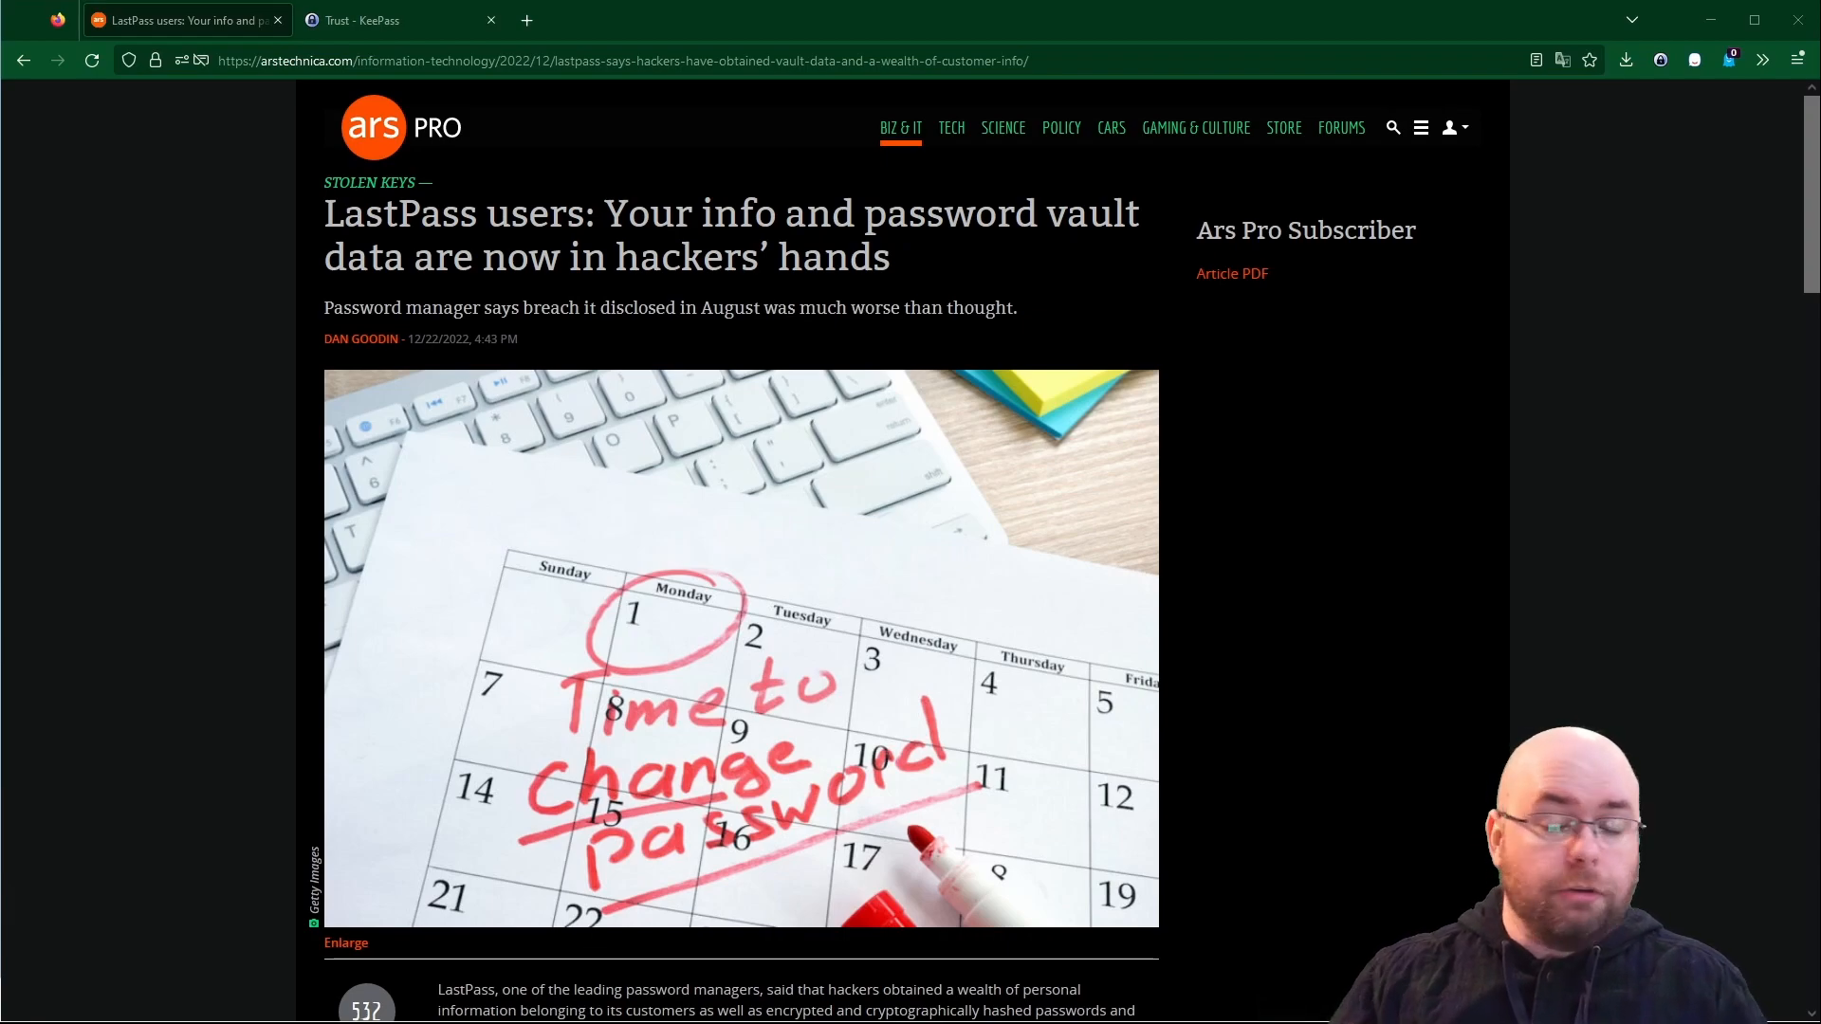
left_click(361, 20)
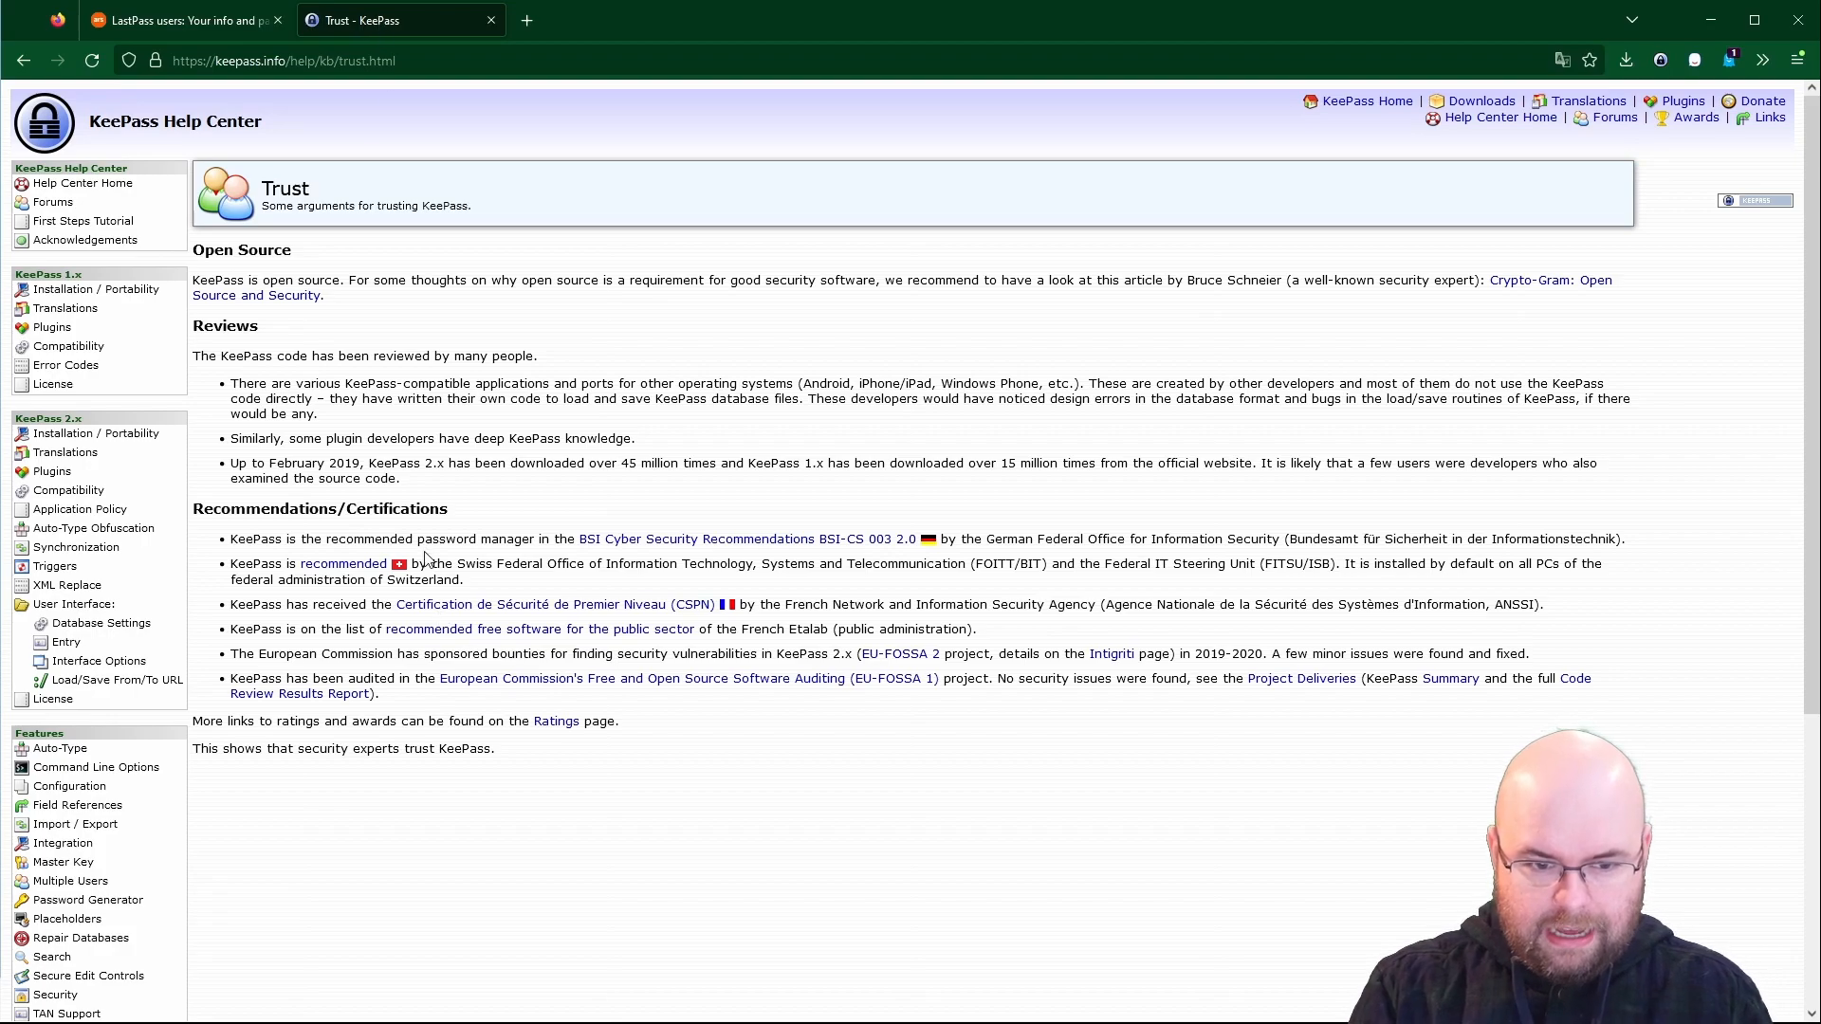
left_click_drag(544, 538, 987, 538)
left_click(1062, 540)
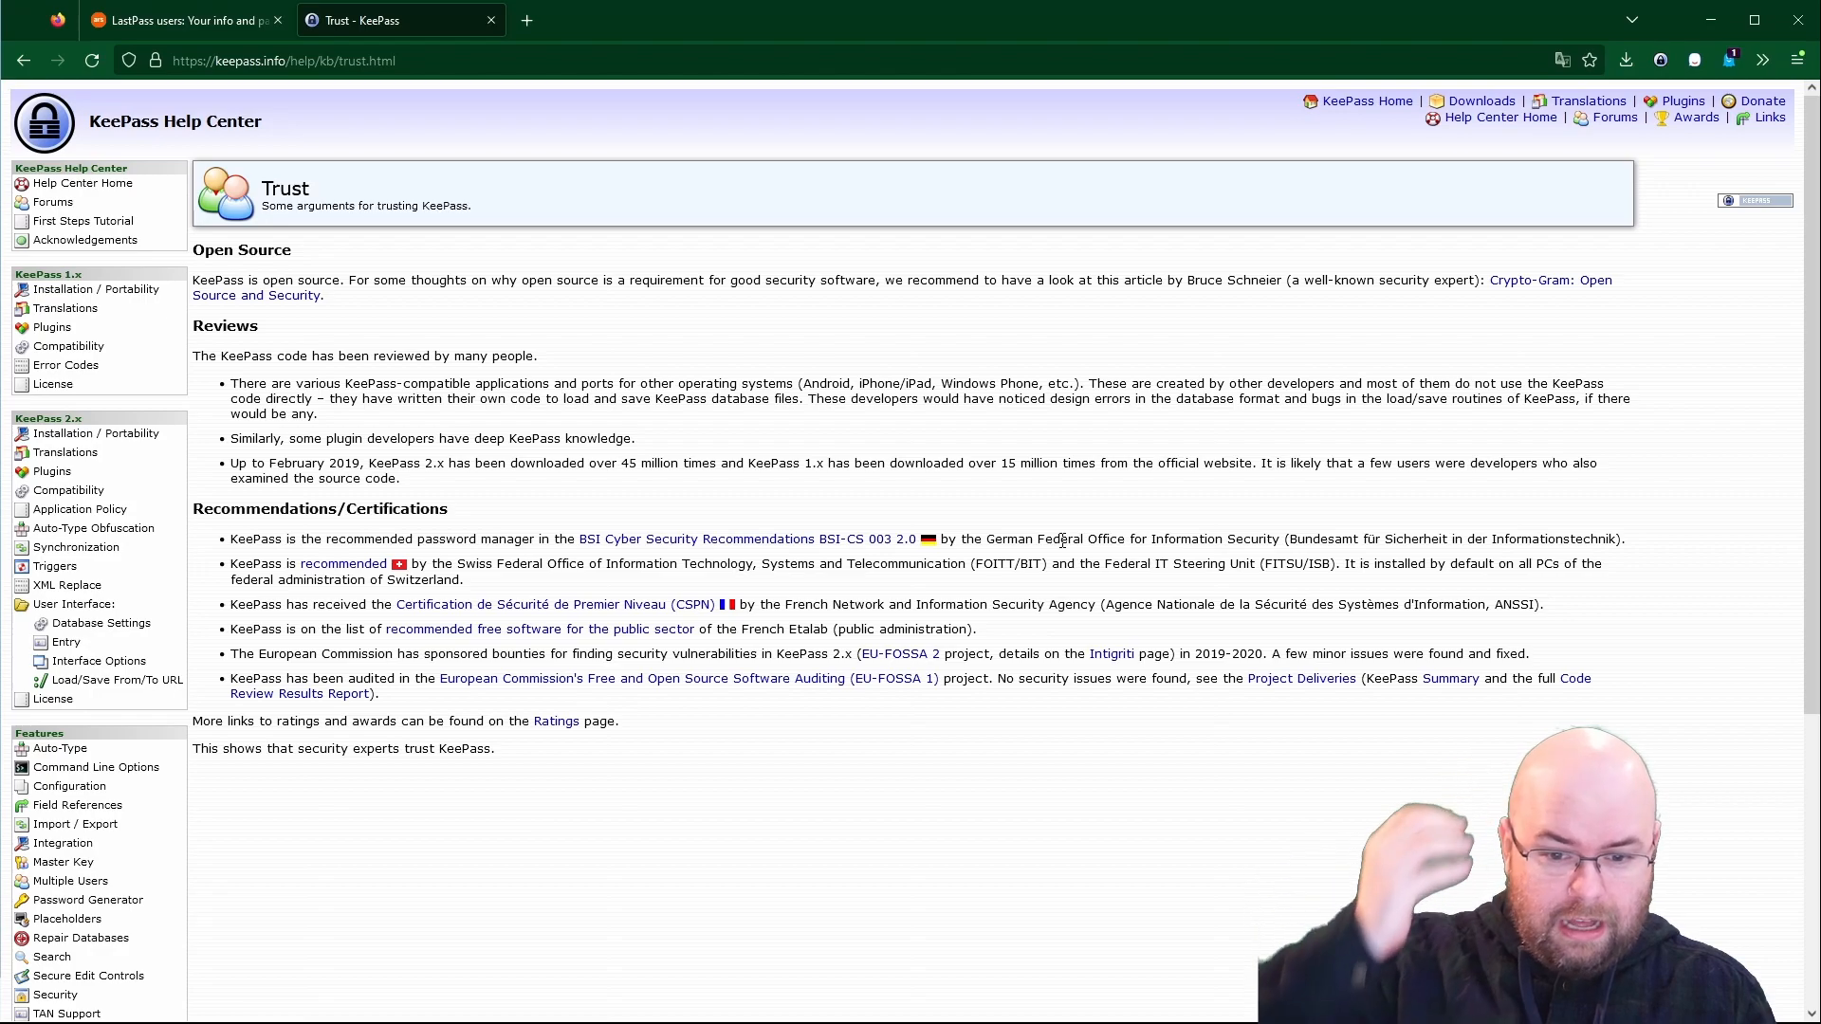
left_click_drag(267, 655, 431, 669)
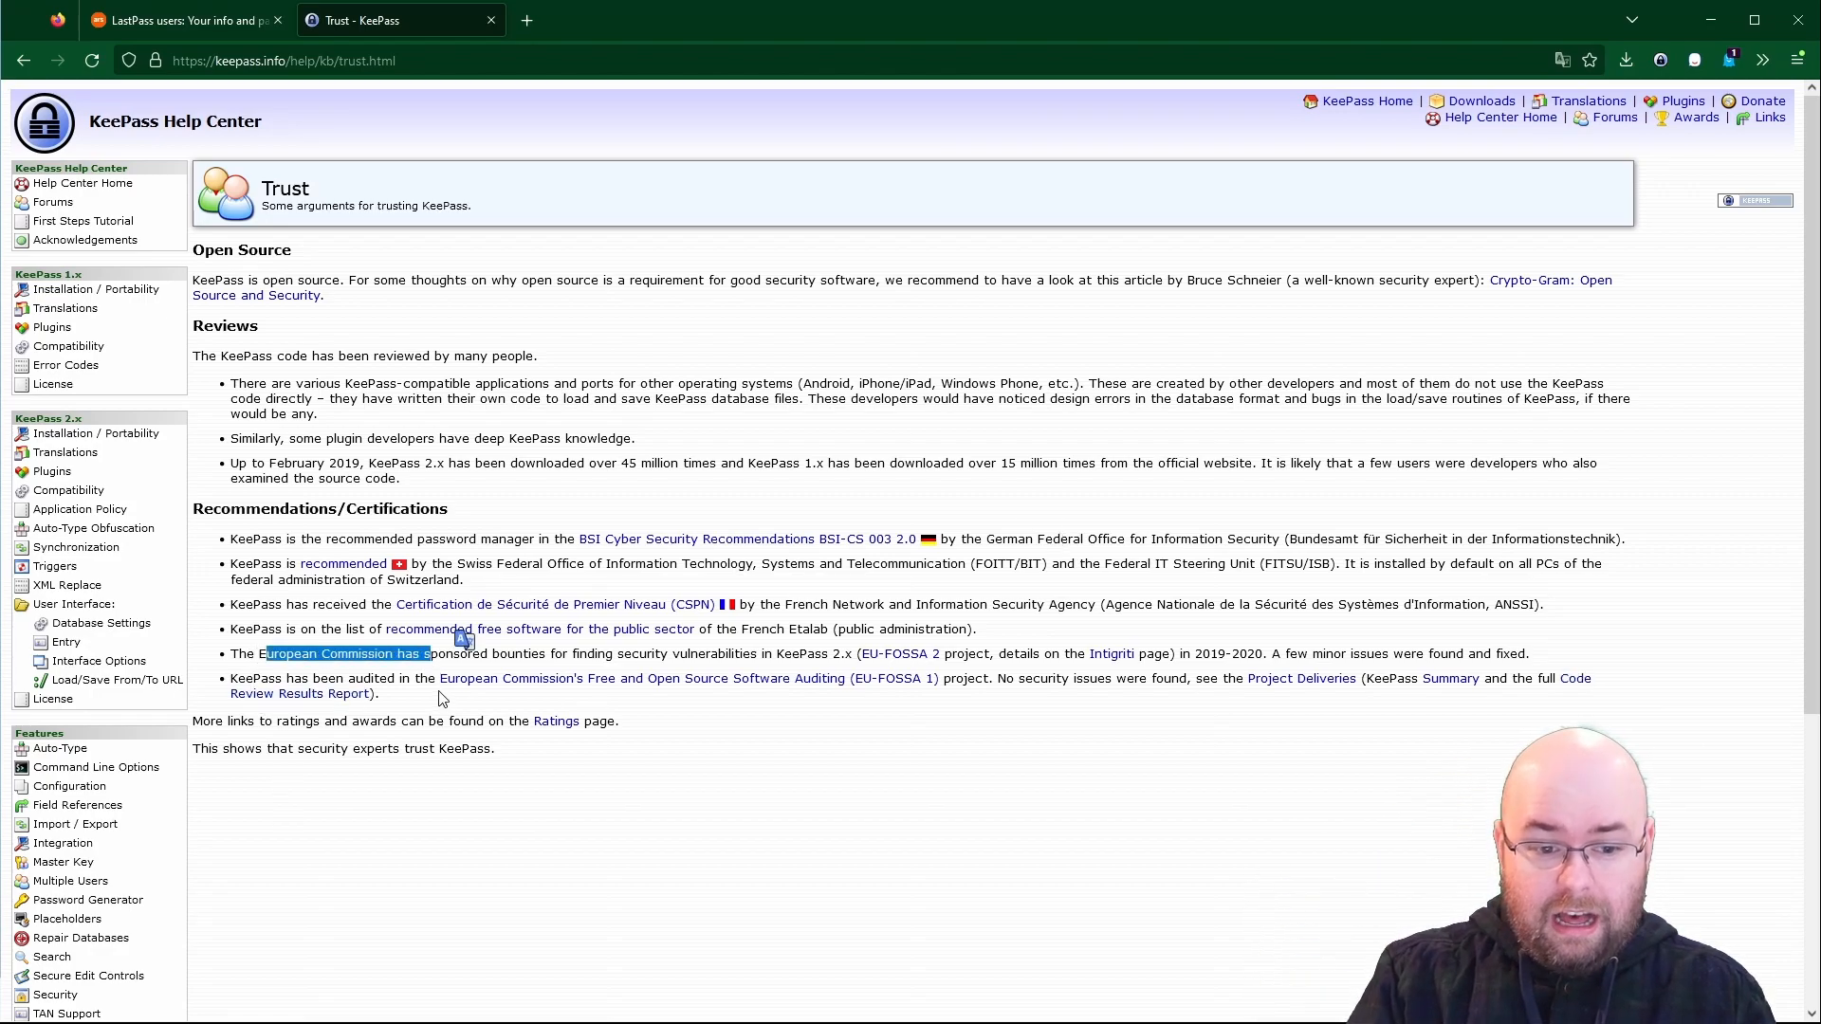
left_click_drag(427, 678, 943, 682)
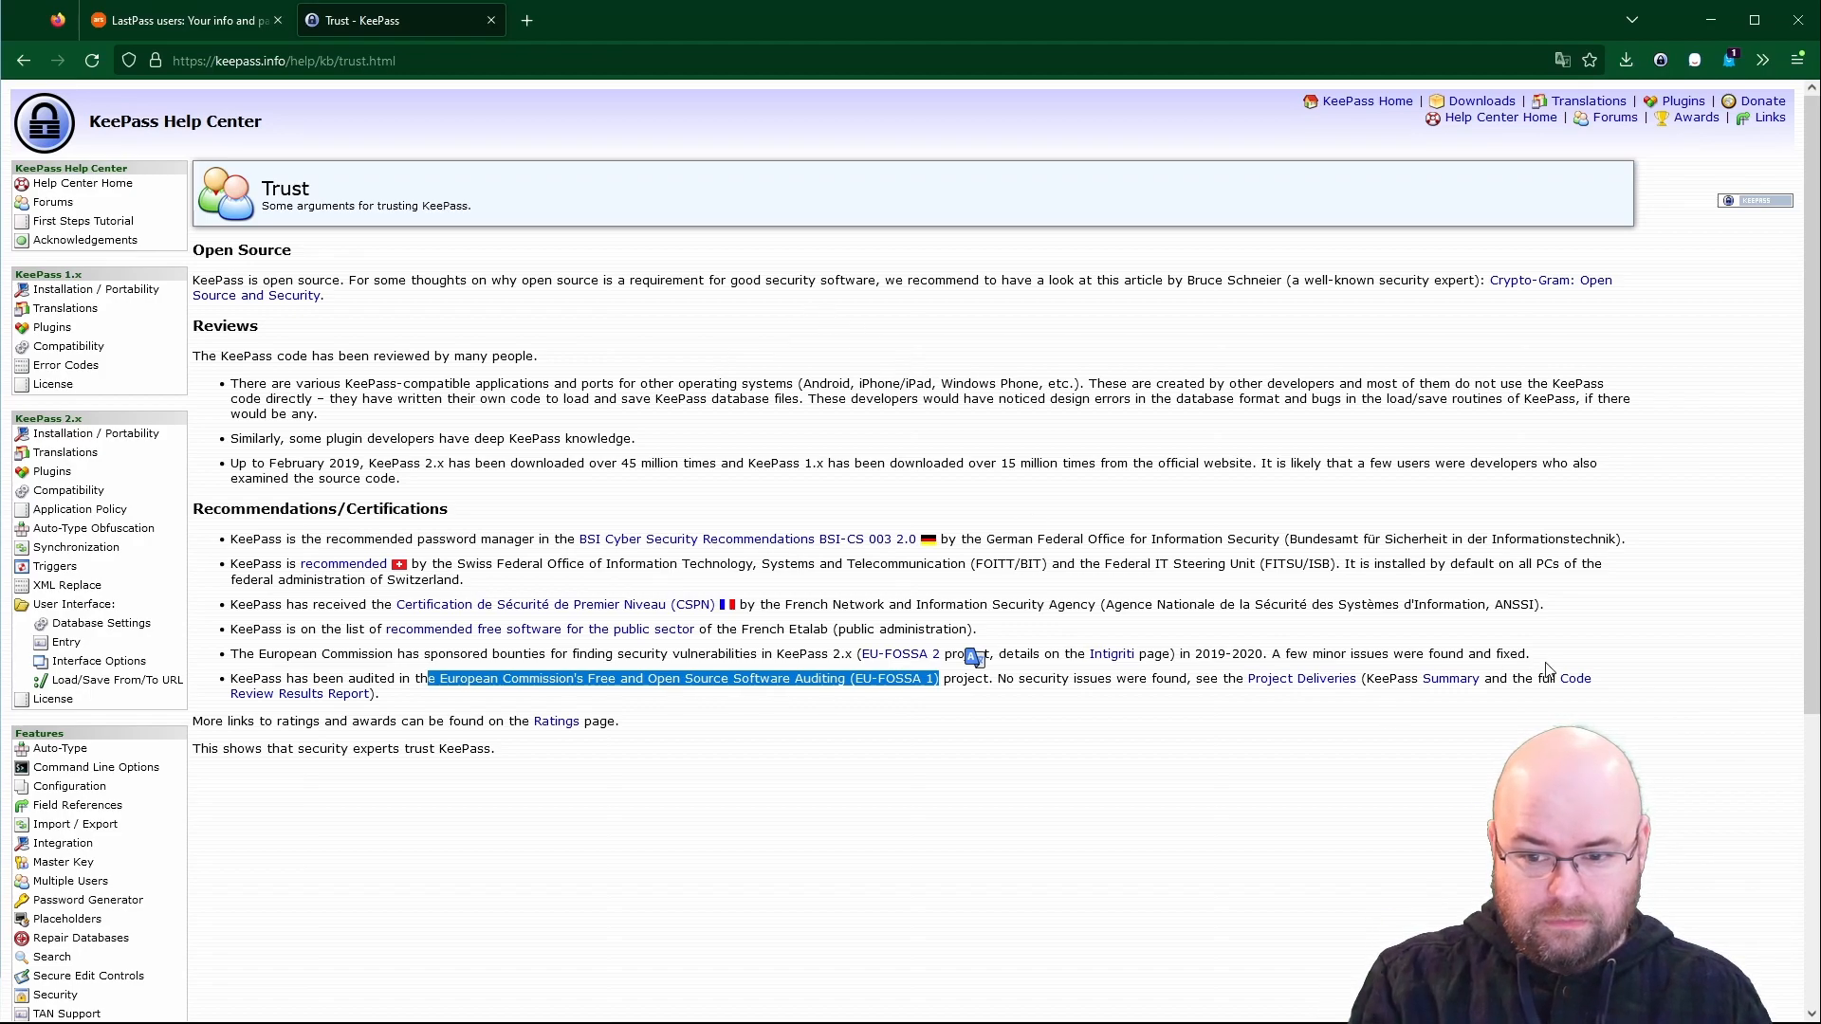
left_click(1373, 773)
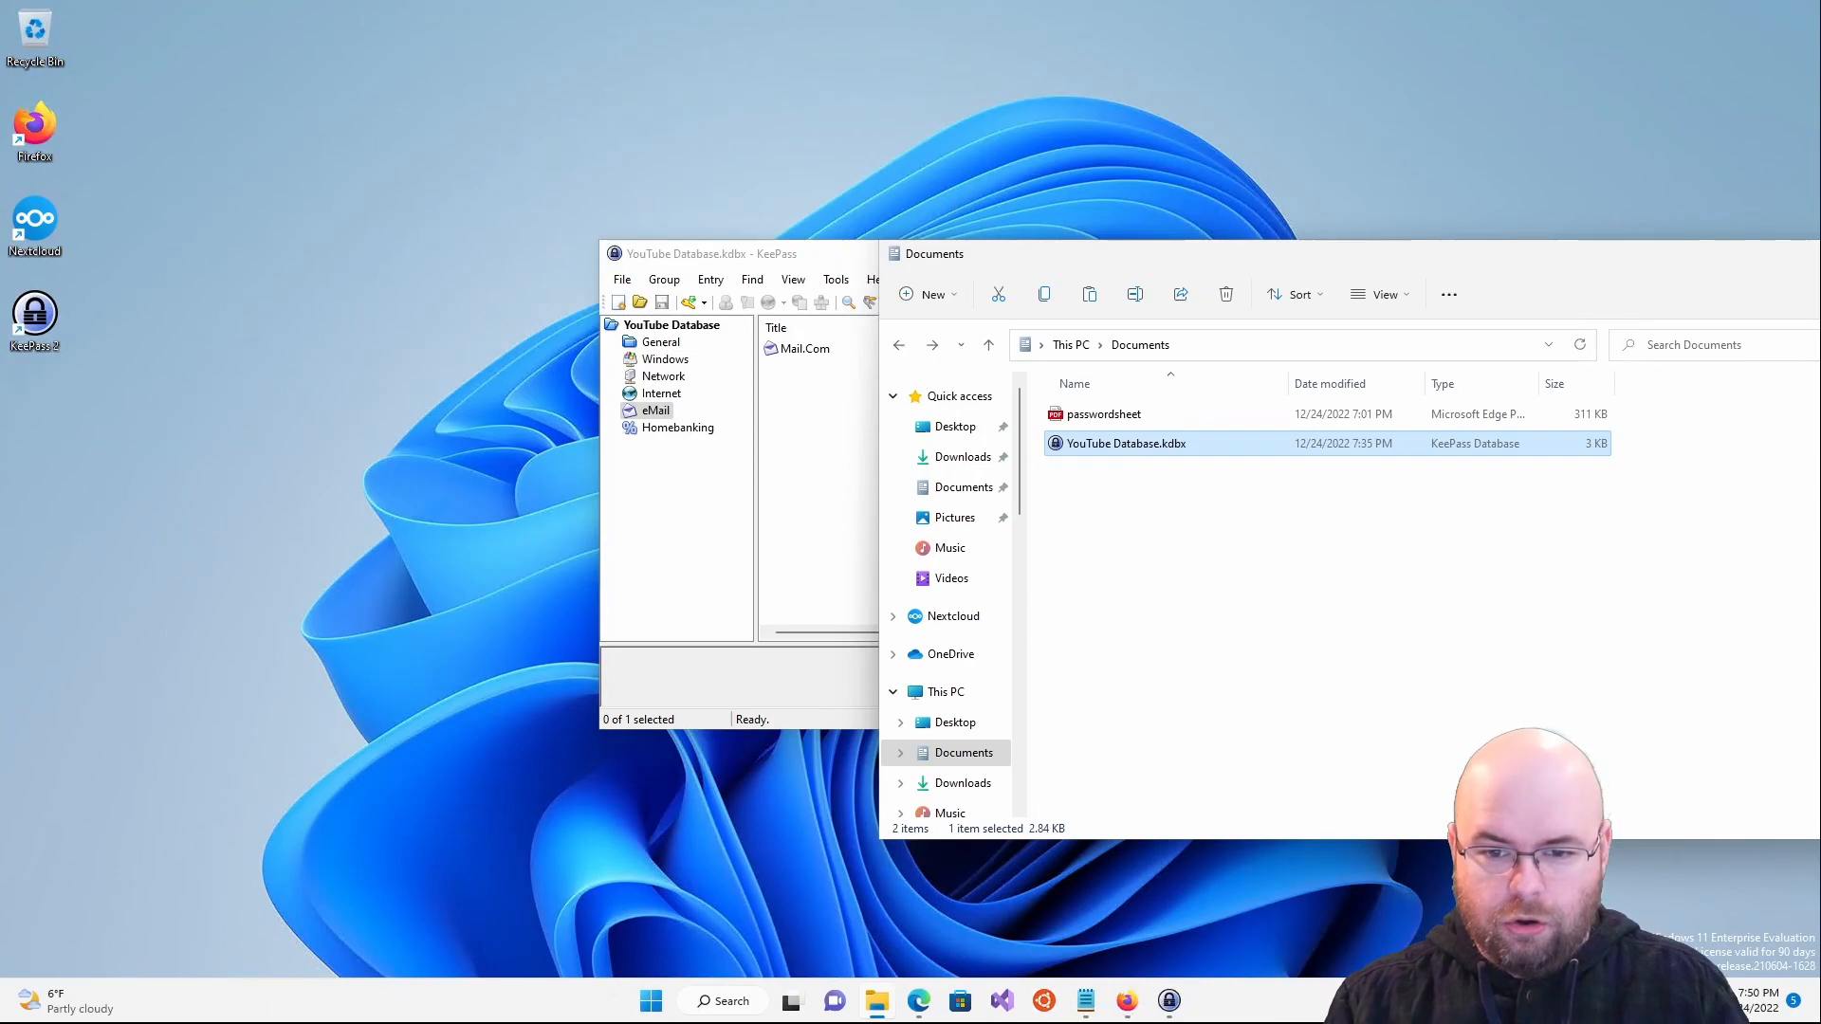
left_click(1243, 480)
- Paste YouTube Database.kdbx into Nextcloud's YouTube Test folder, then open Files on Ubuntu
left_click(1171, 453)
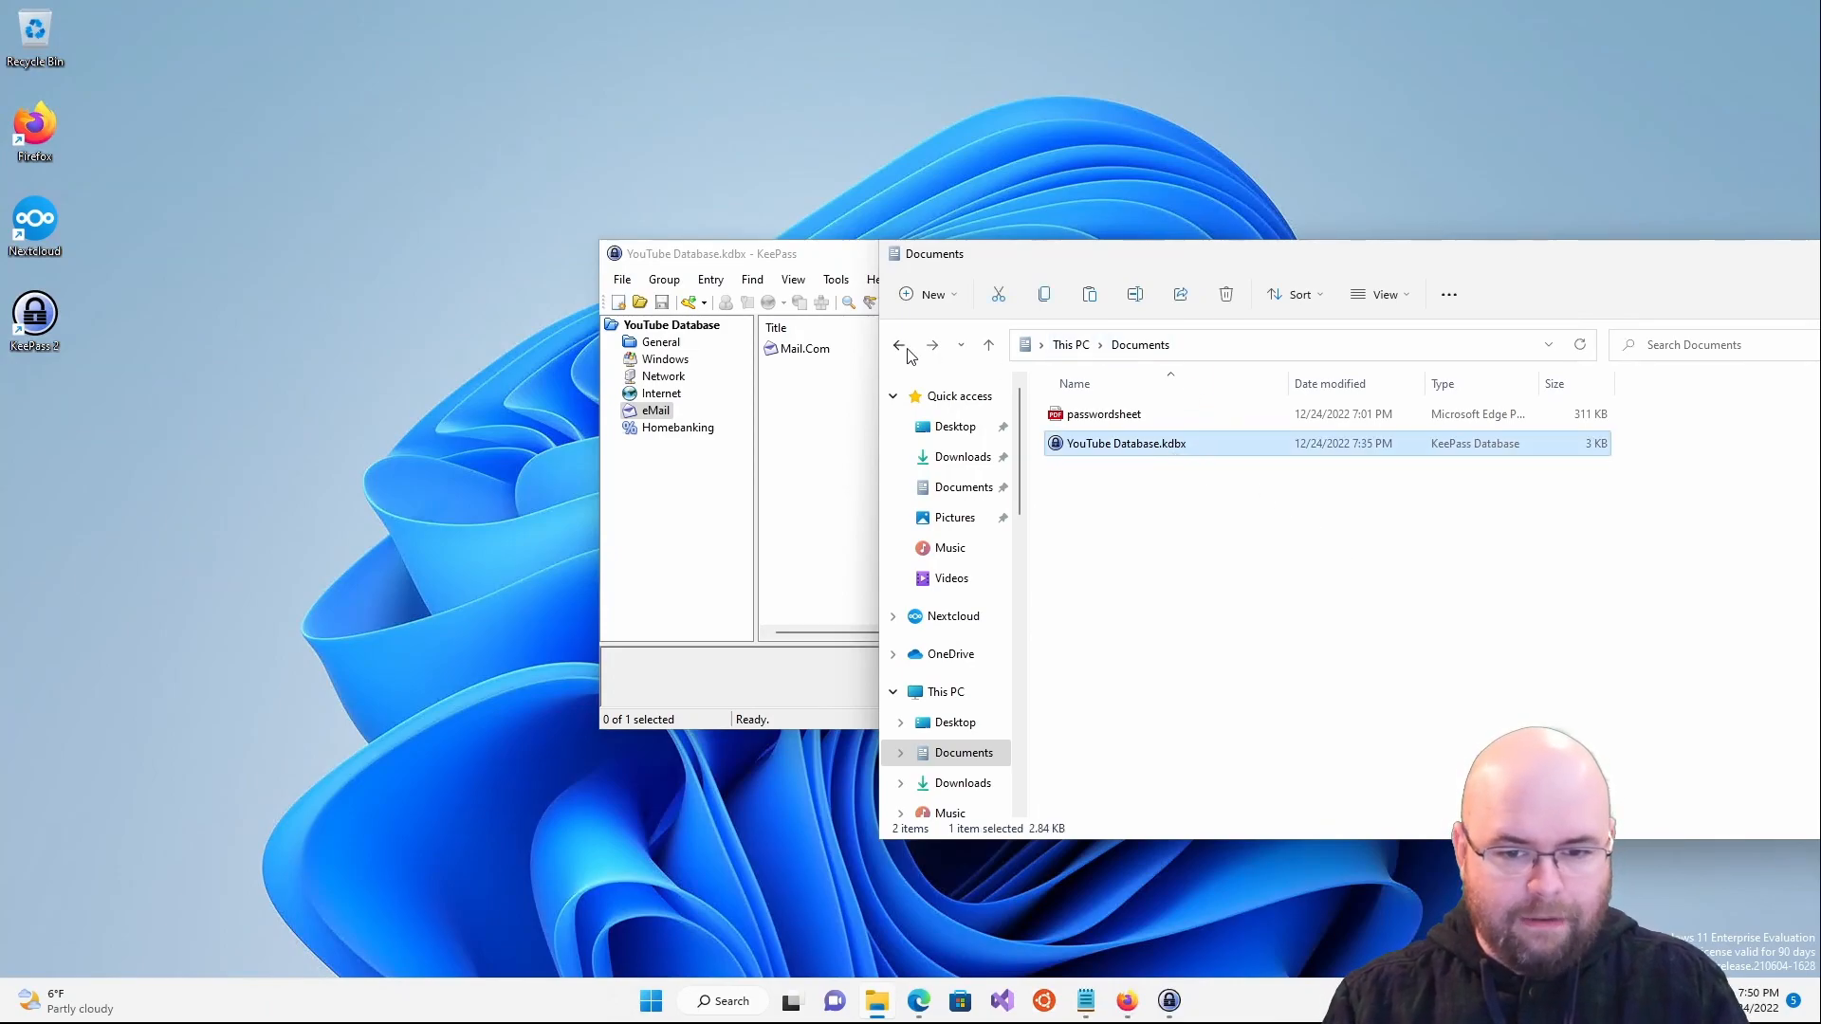
left_click(894, 616)
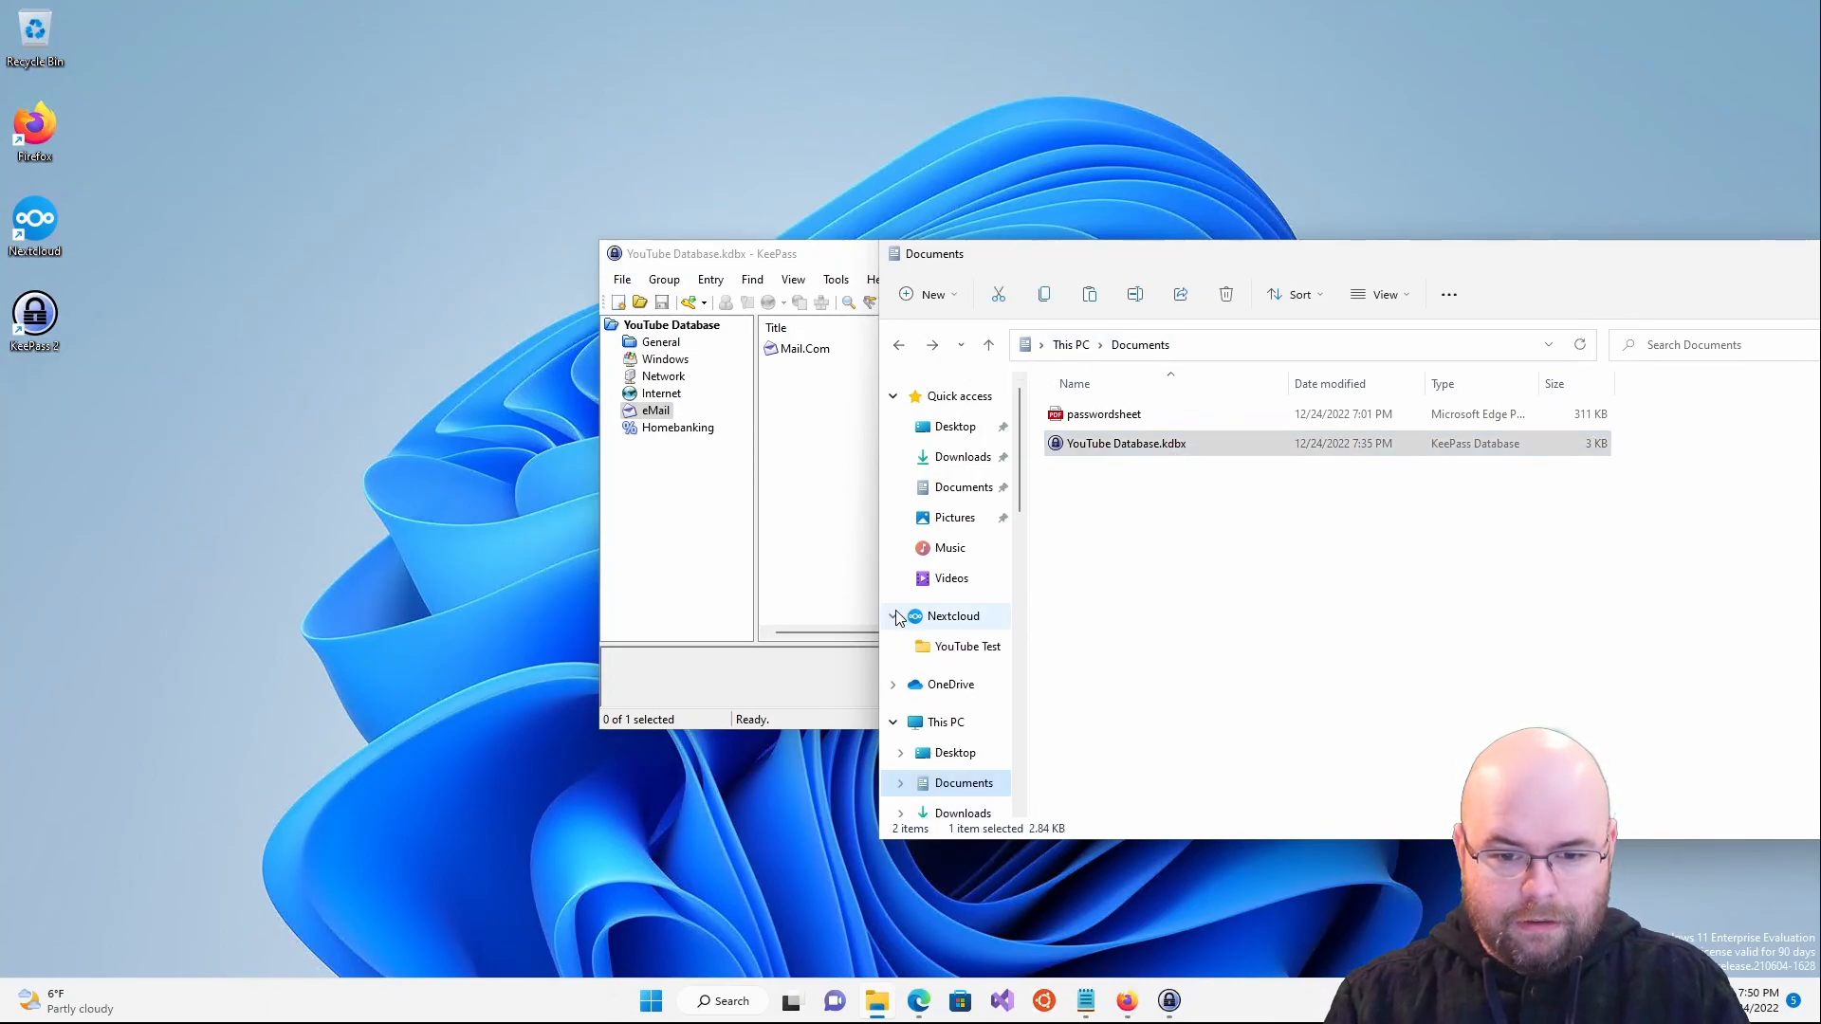
left_click(960, 646)
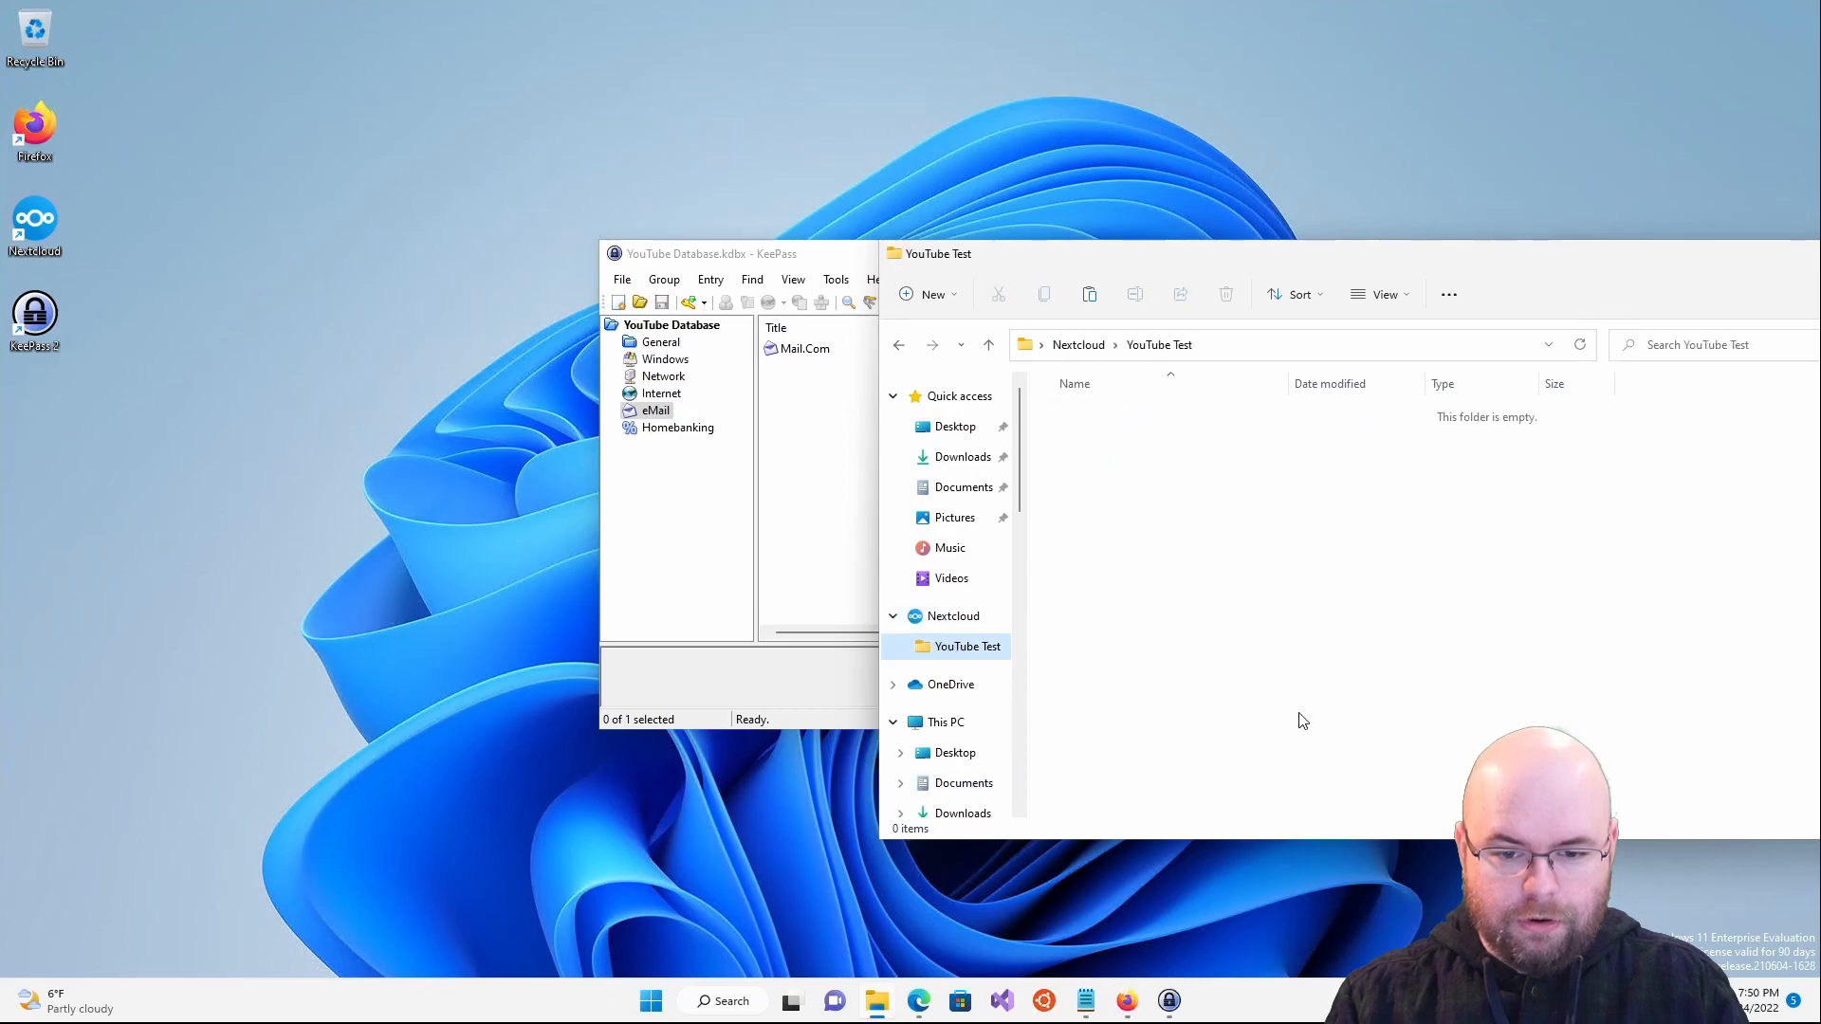
left_click(1244, 480)
key("ctrl+v")
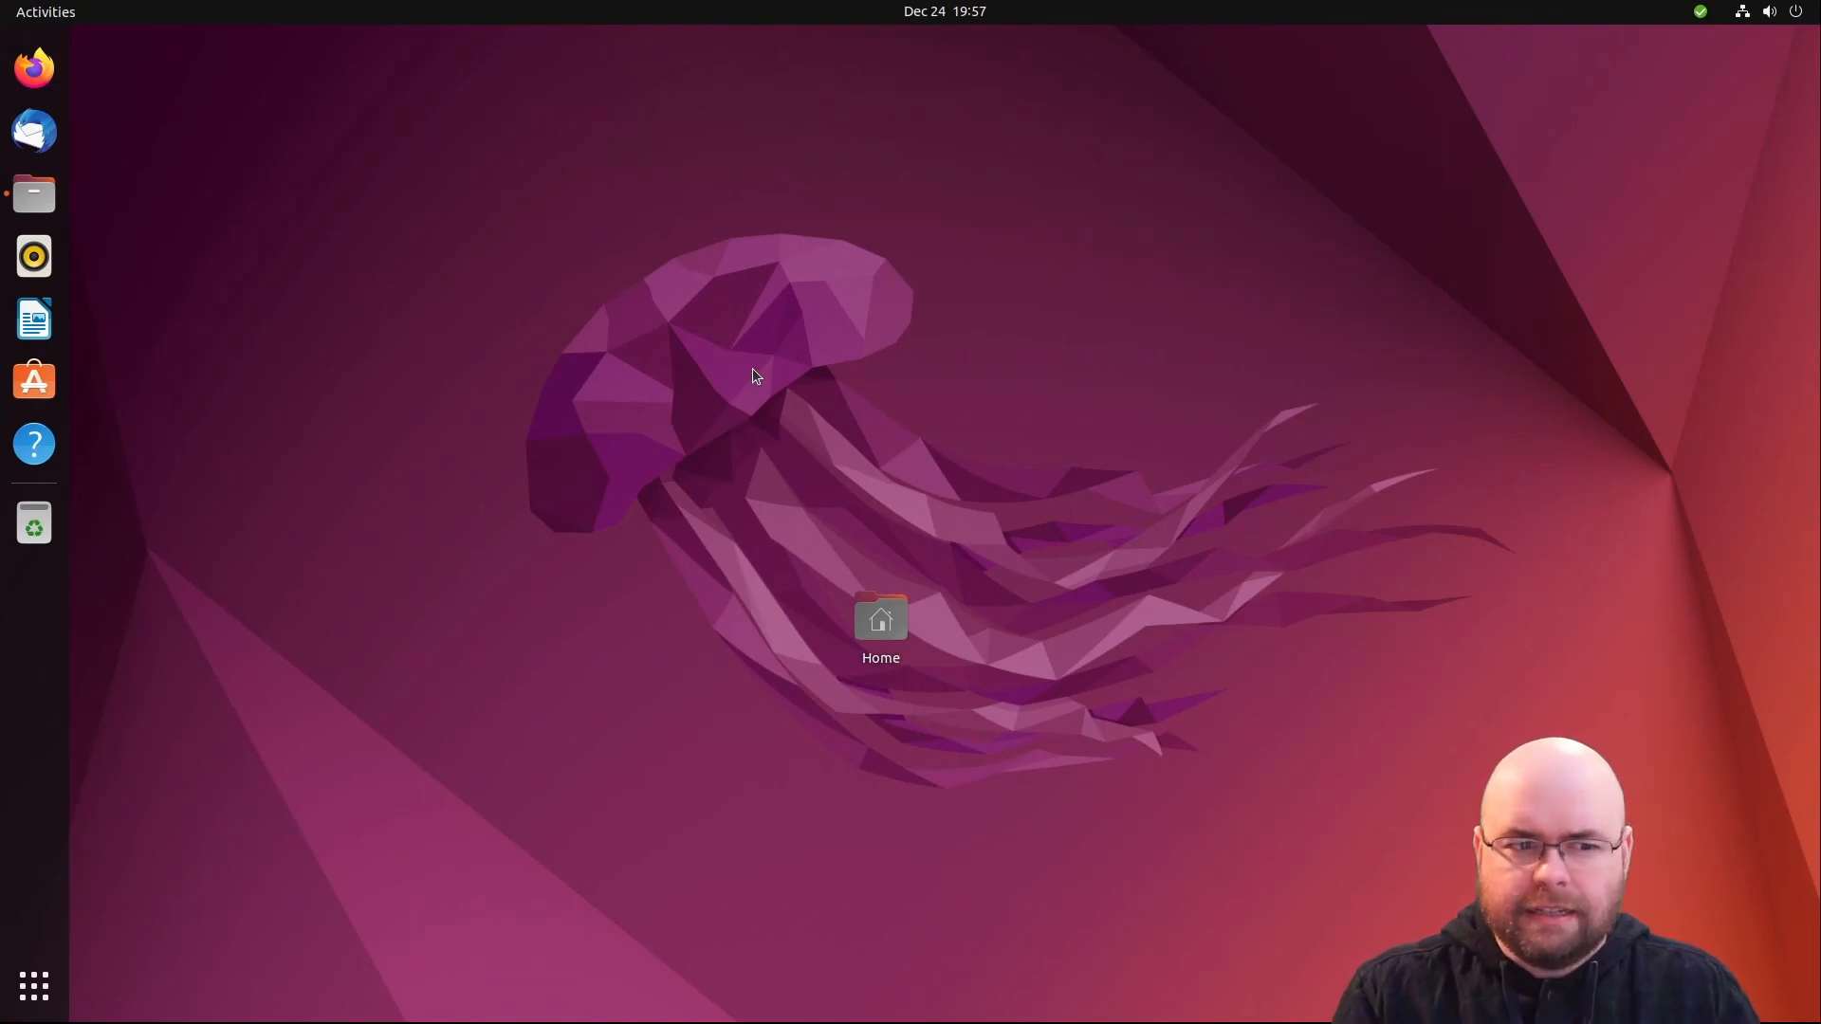
left_click(36, 195)
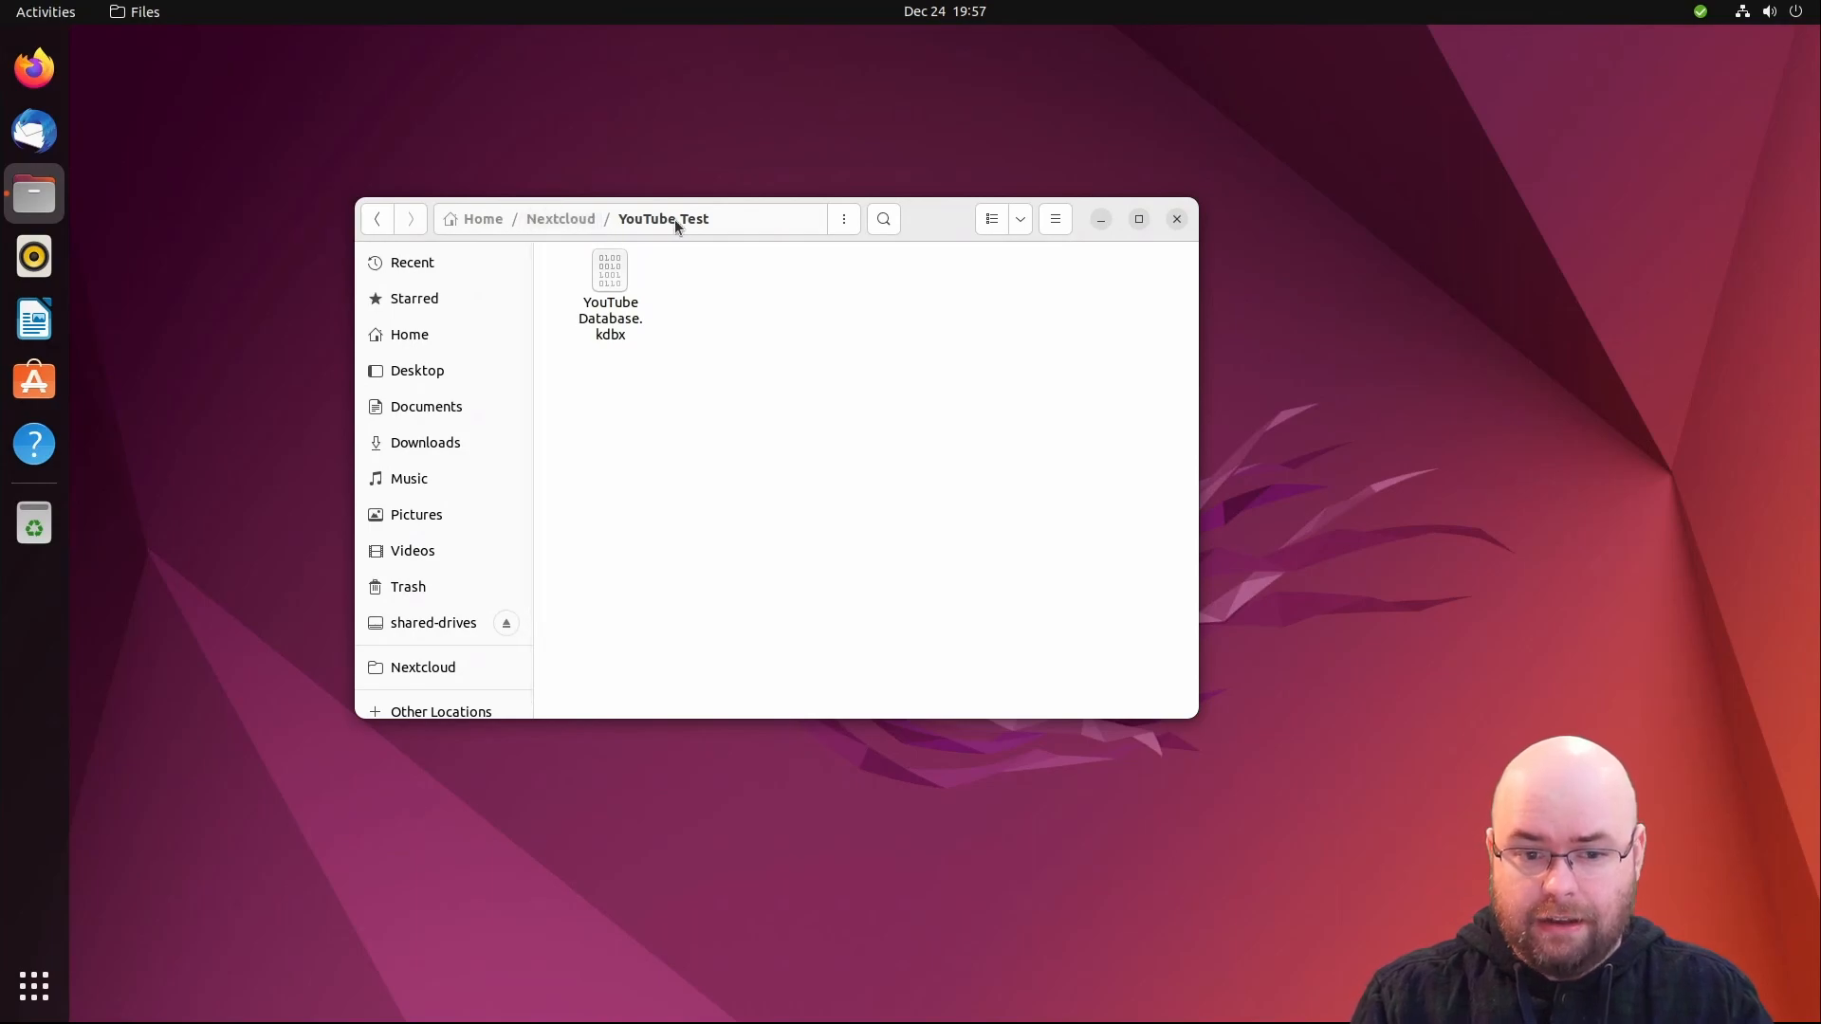
- Try opening YouTube Database.kdbx and browse all installed applications before dismissing the chooser
left_click(598, 297)
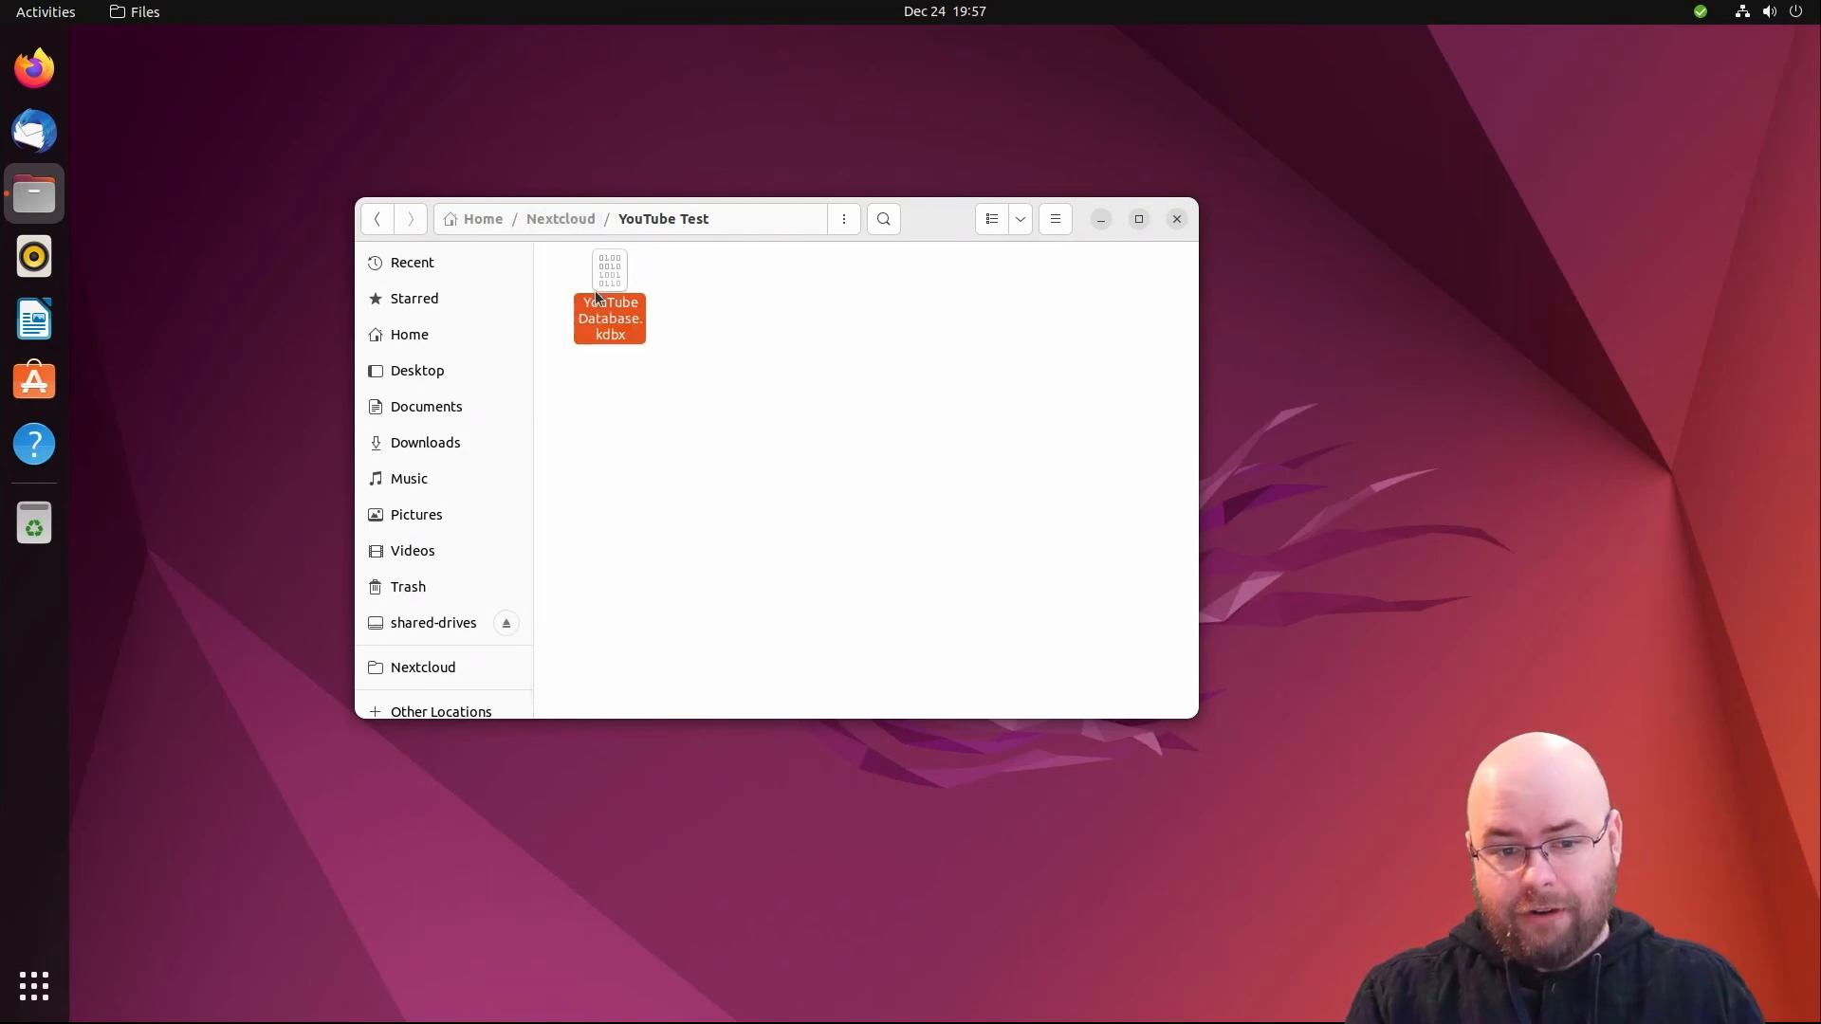
double_click(598, 297)
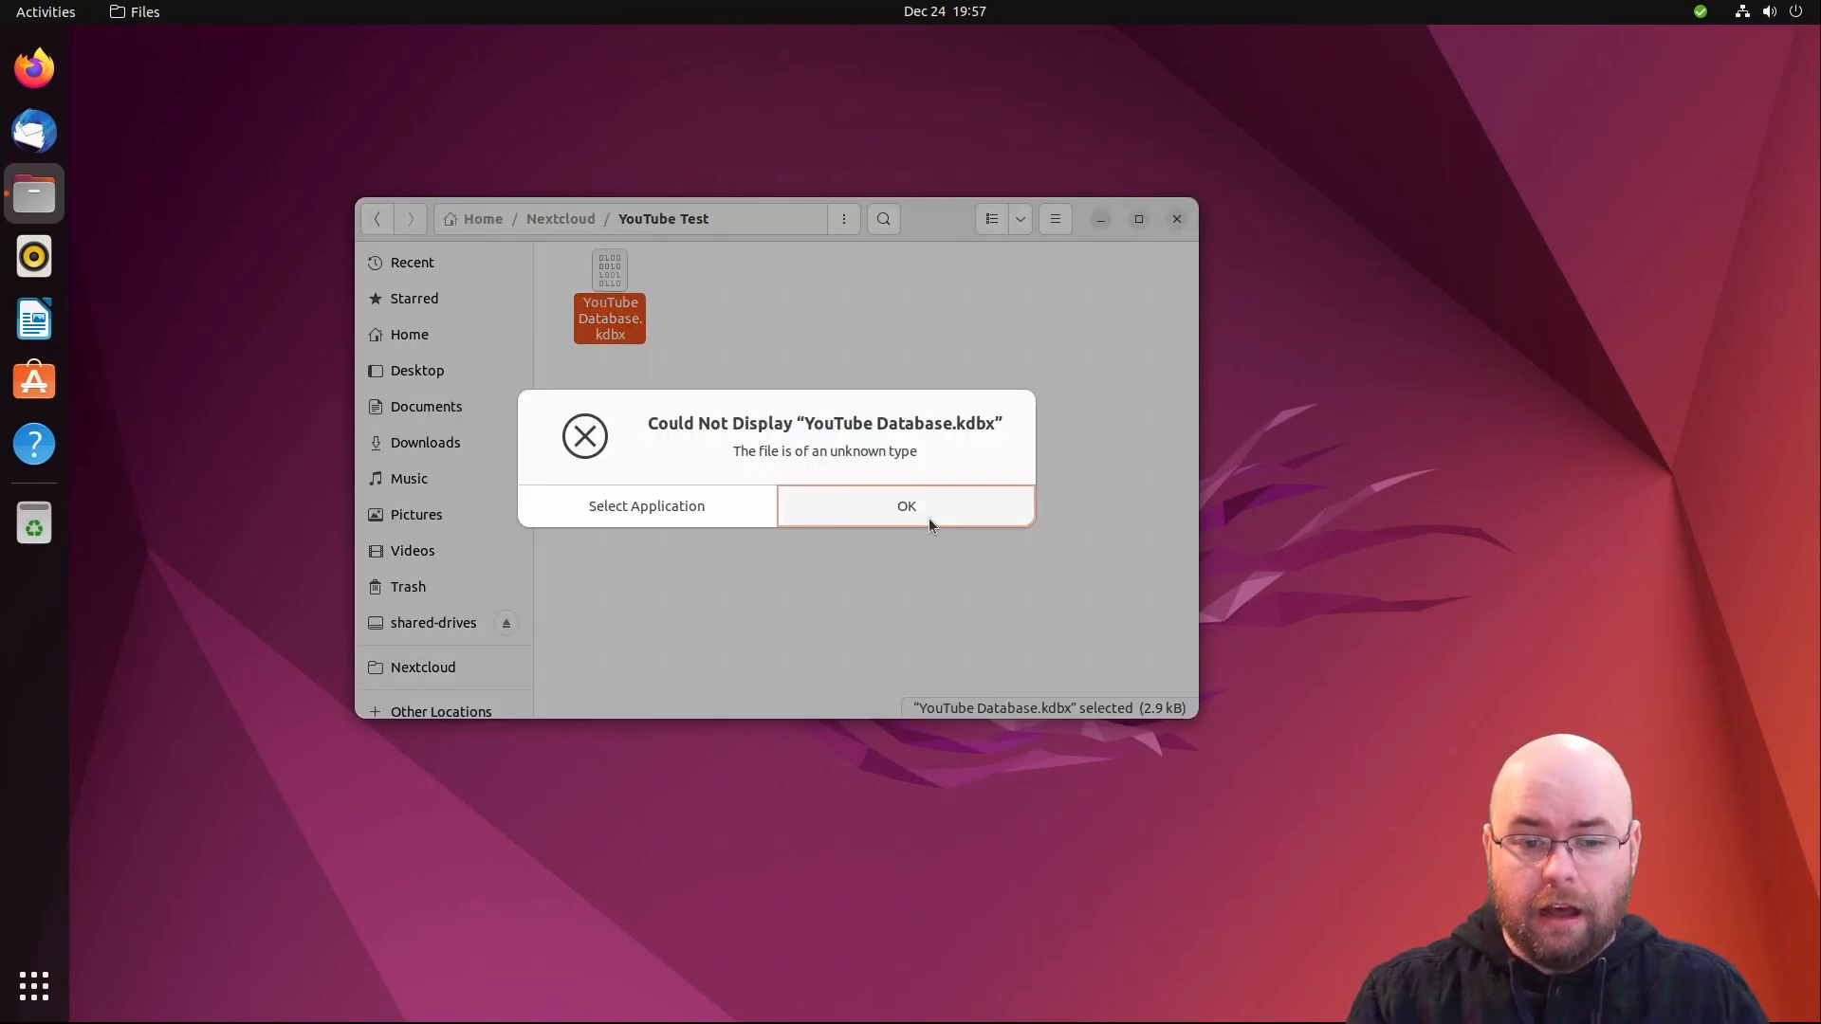
left_click(735, 507)
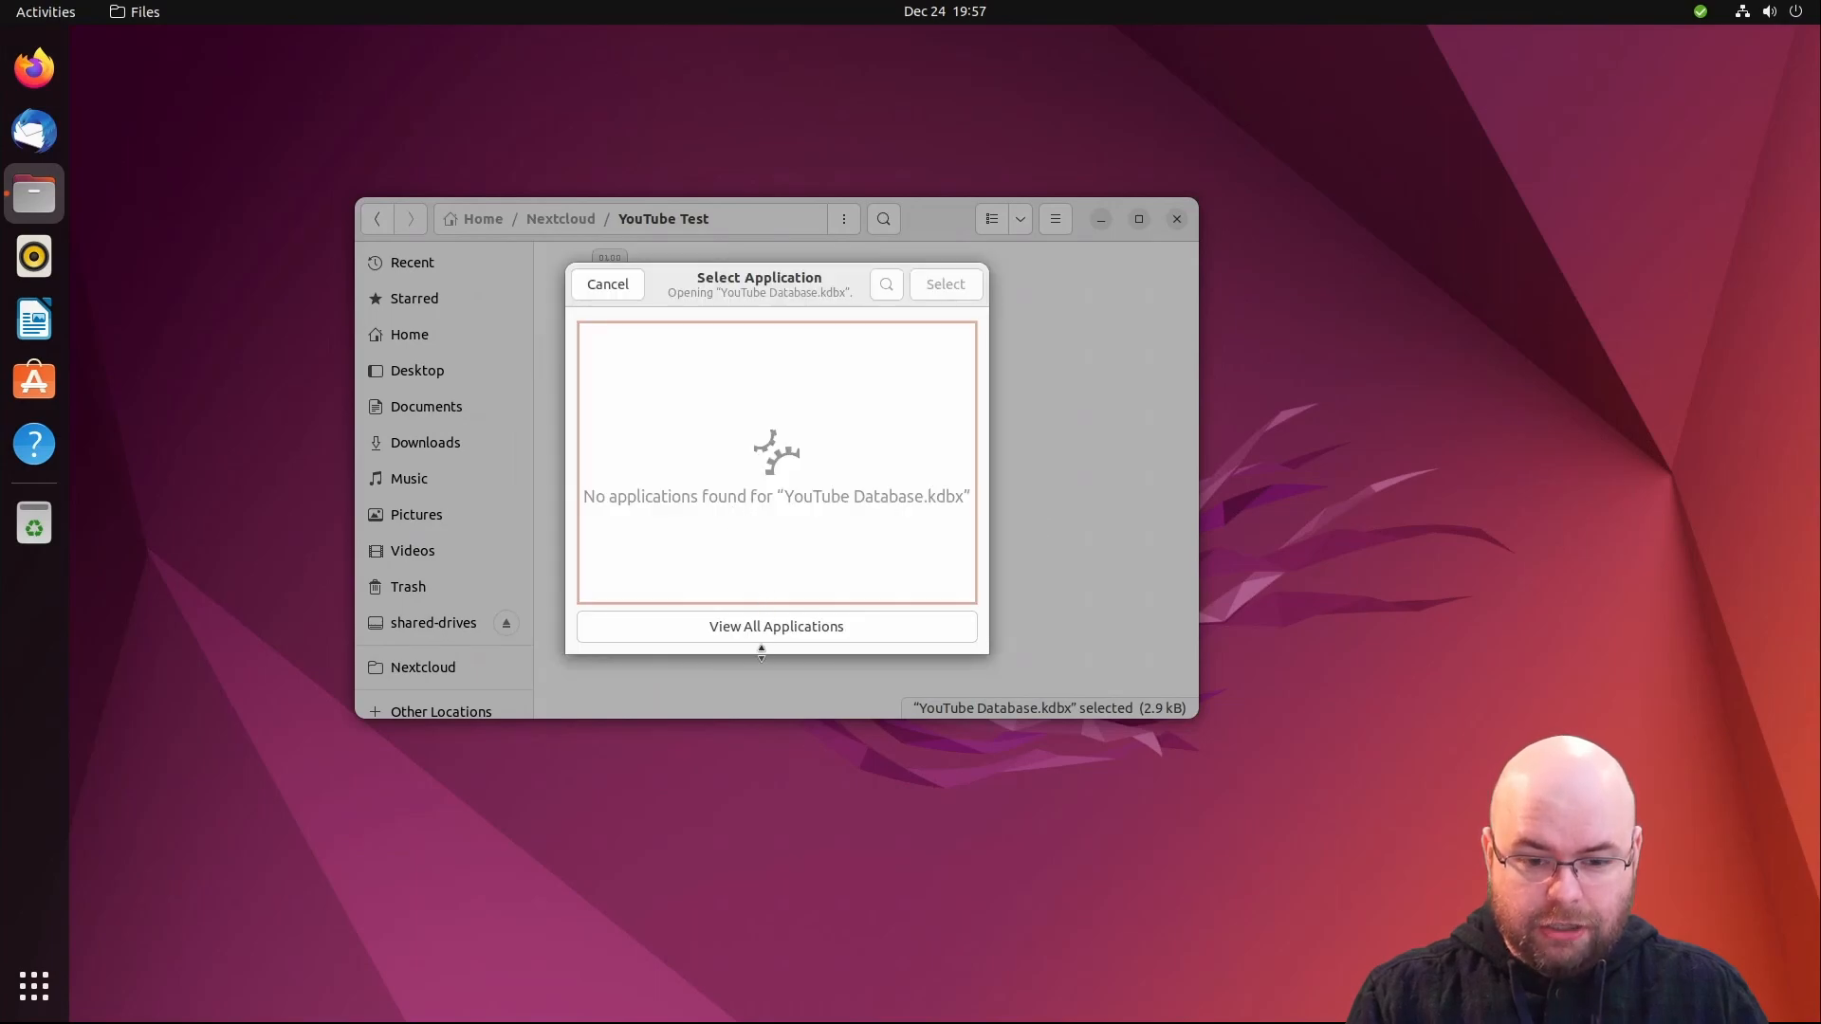
left_click(761, 629)
scroll(707, 534, "down", 5)
scroll(706, 534, "down", 10)
scroll(706, 536, "up", 5)
scroll(707, 533, "up", 6)
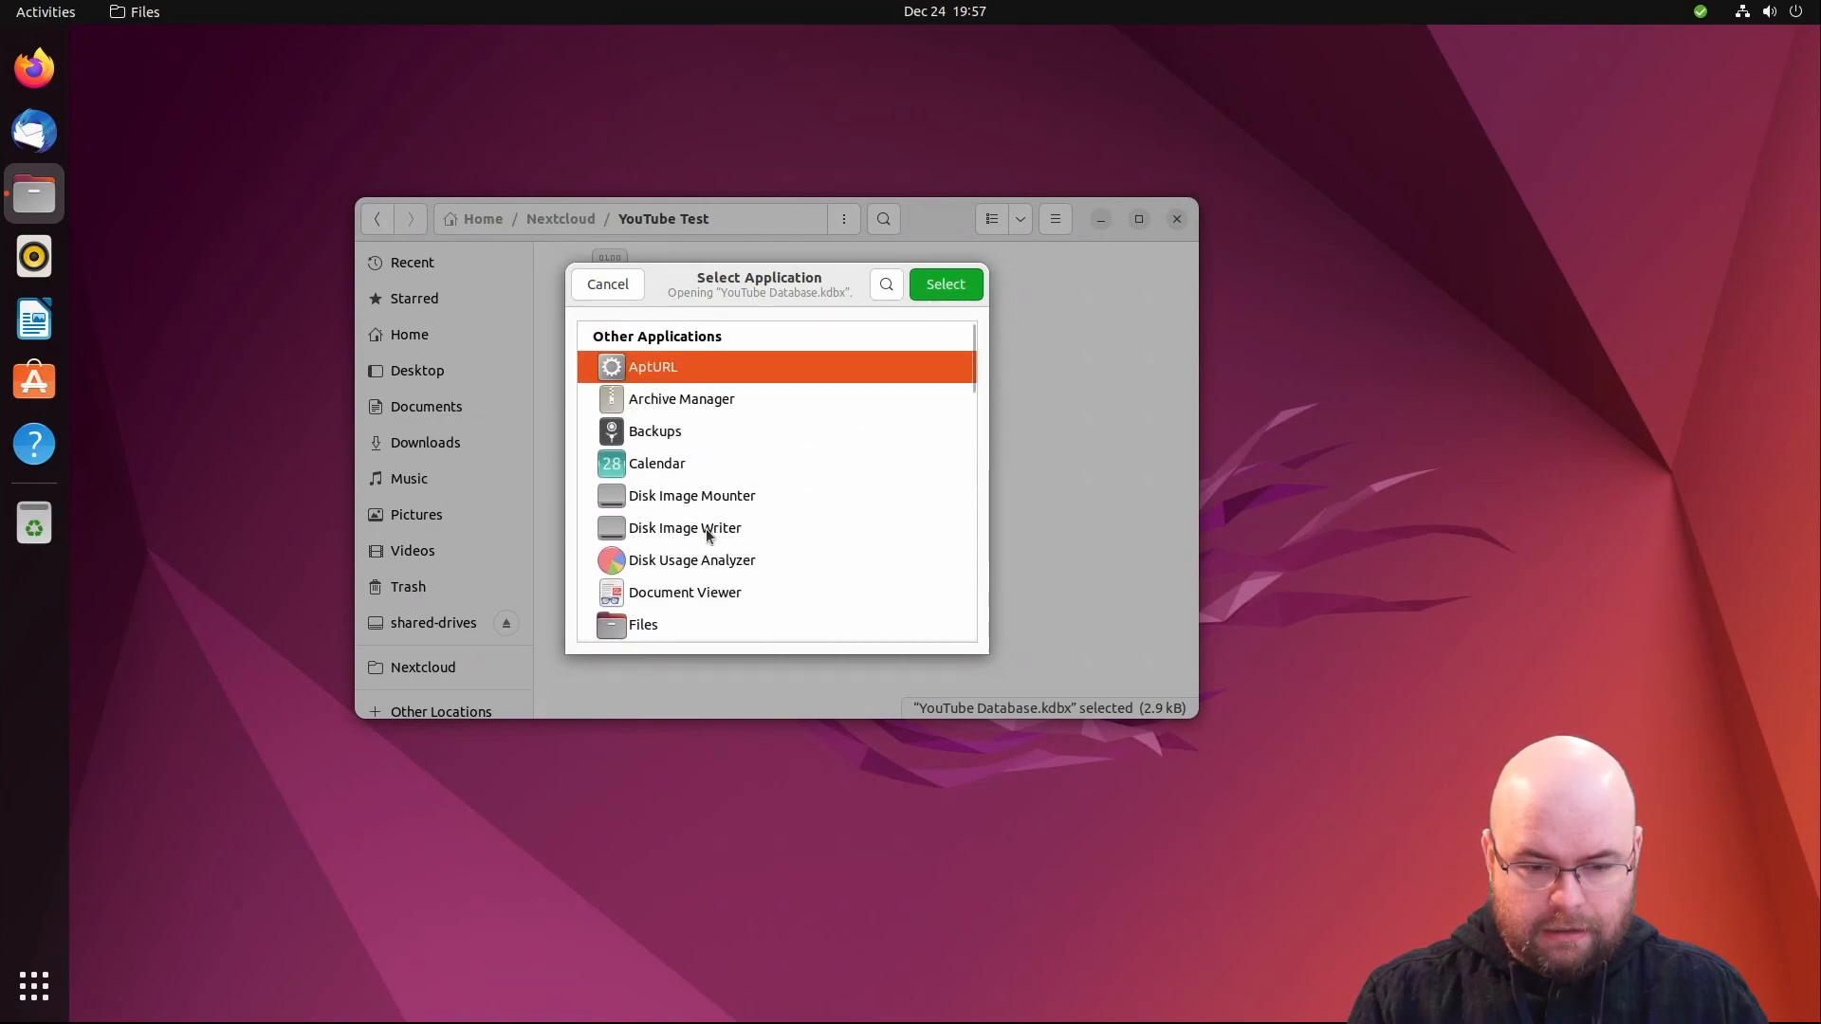
left_click(618, 285)
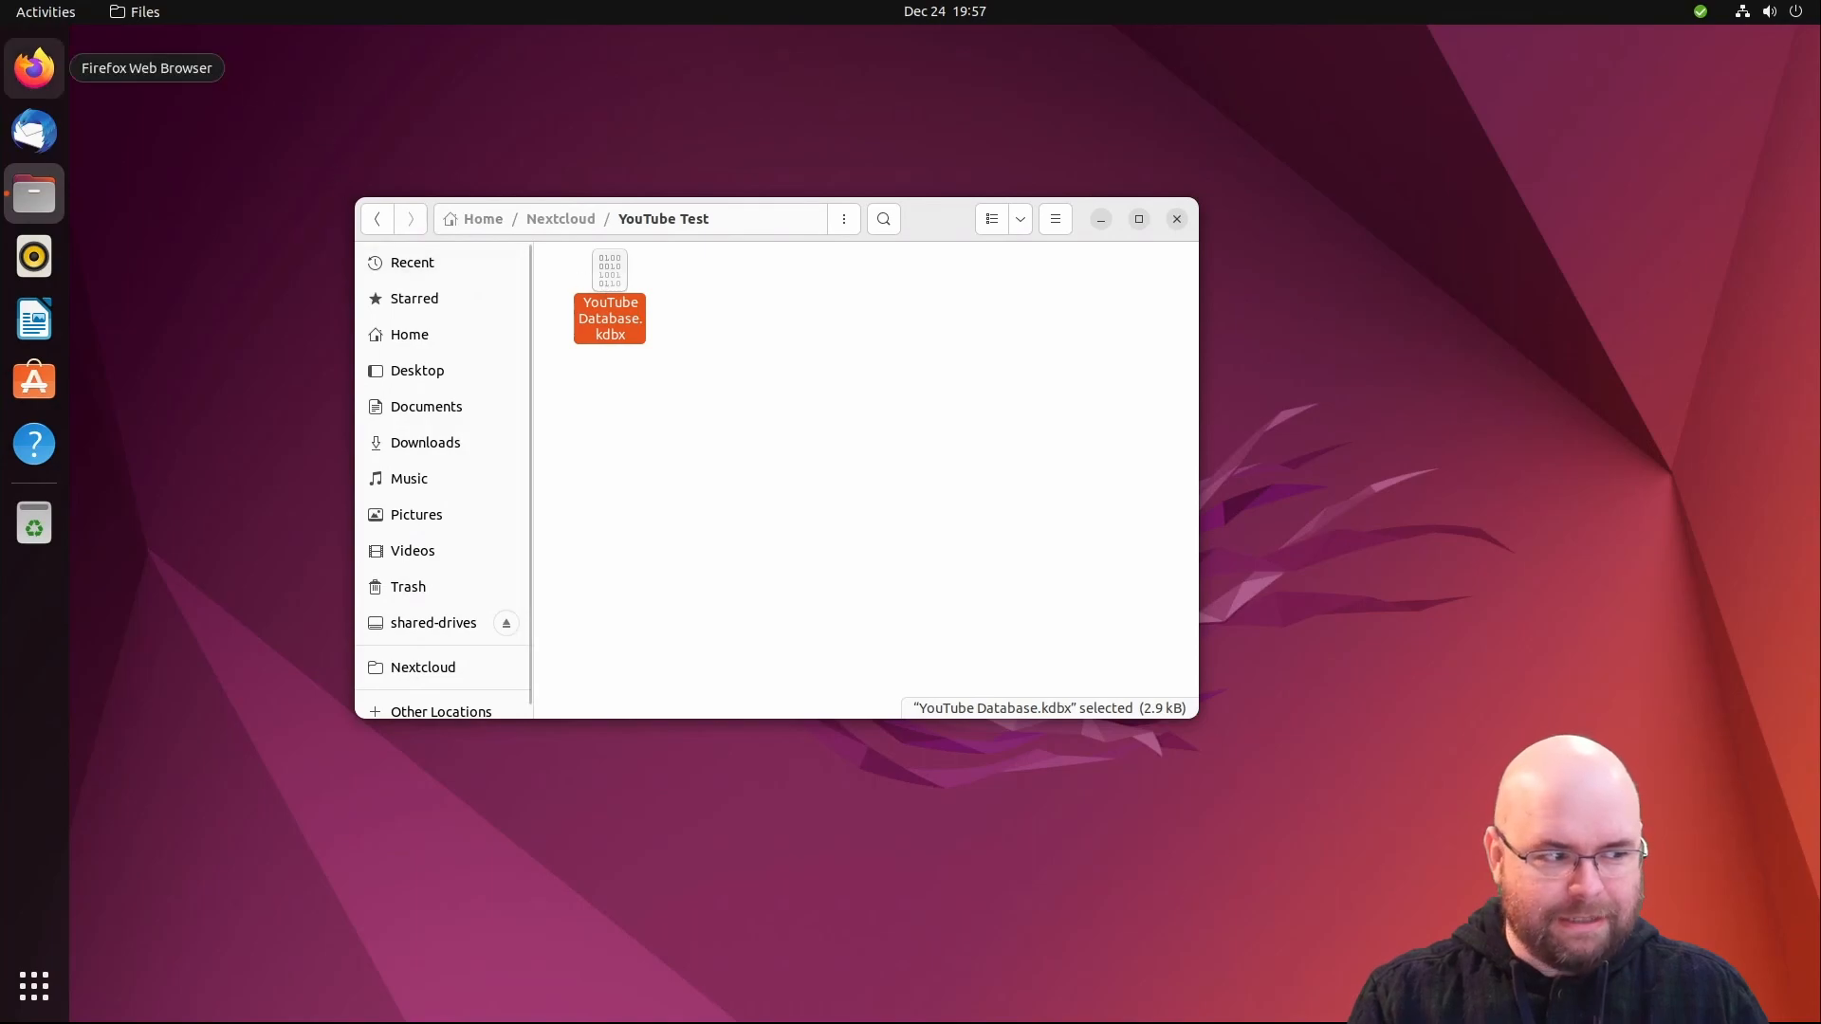
- Reopen the application chooser, filter by 'keep' and open the database with KeePass2
key("Return")
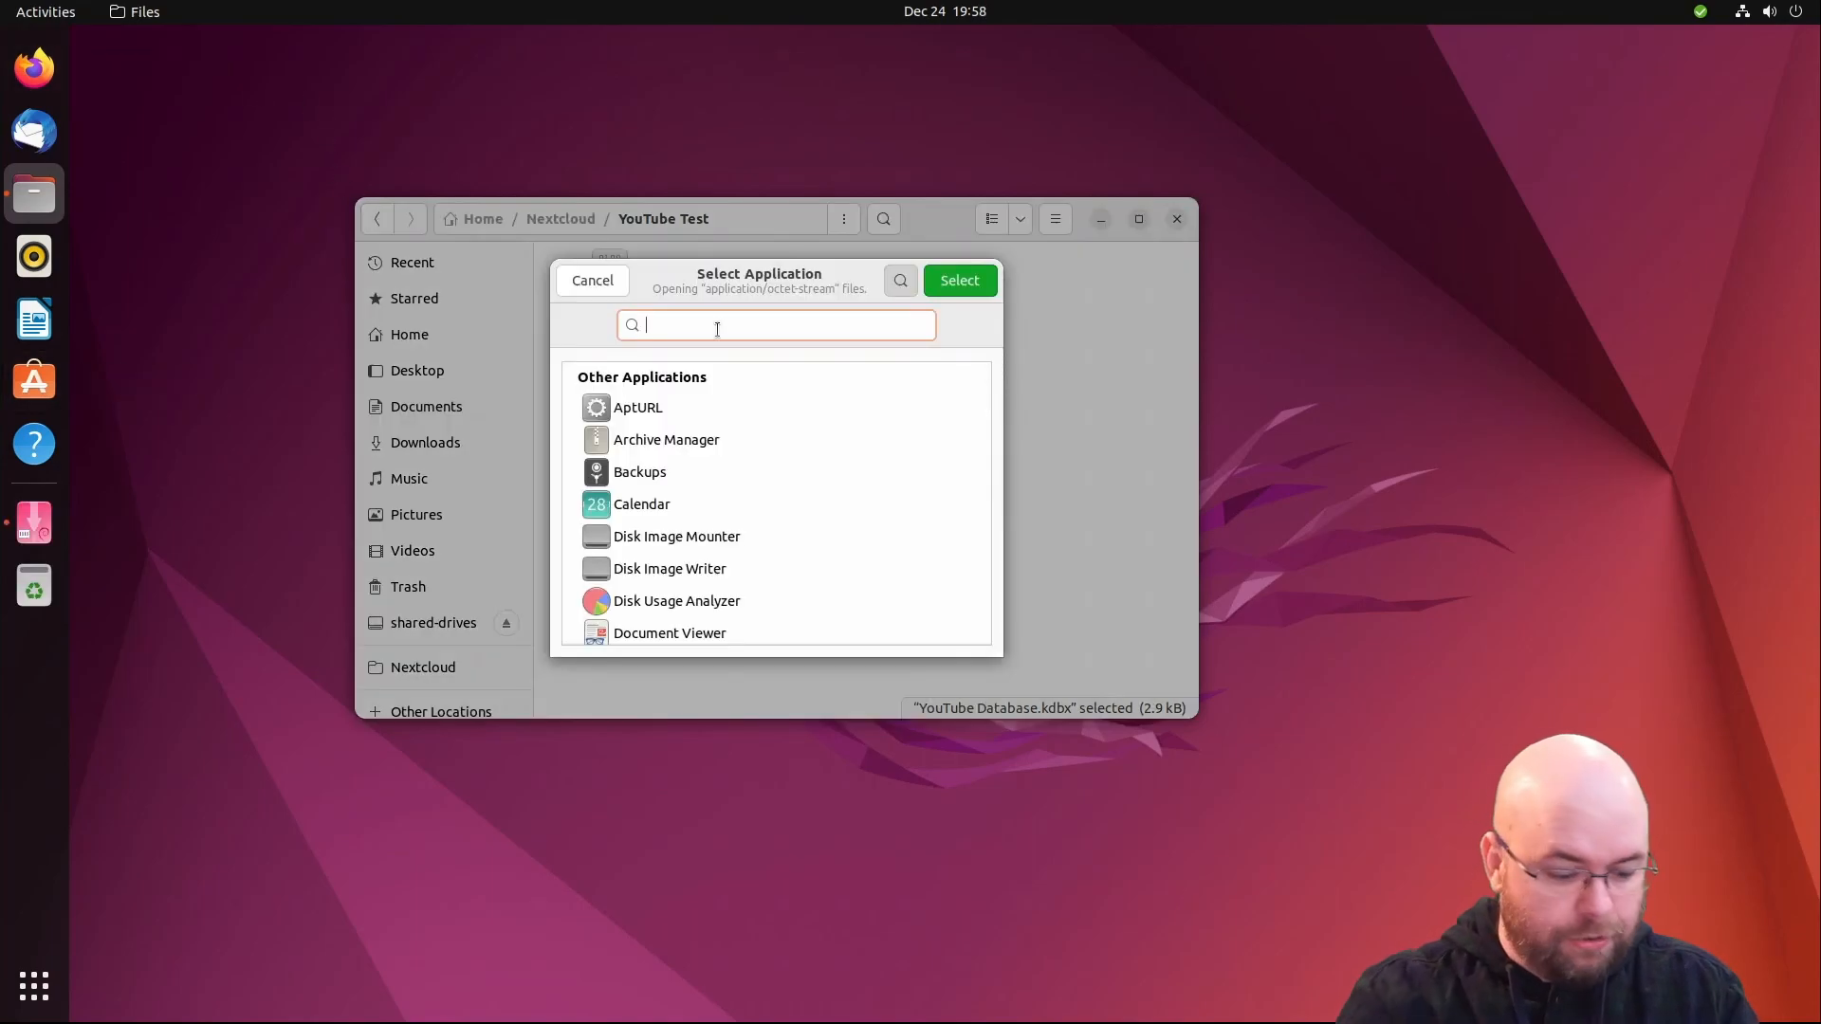
type("keep")
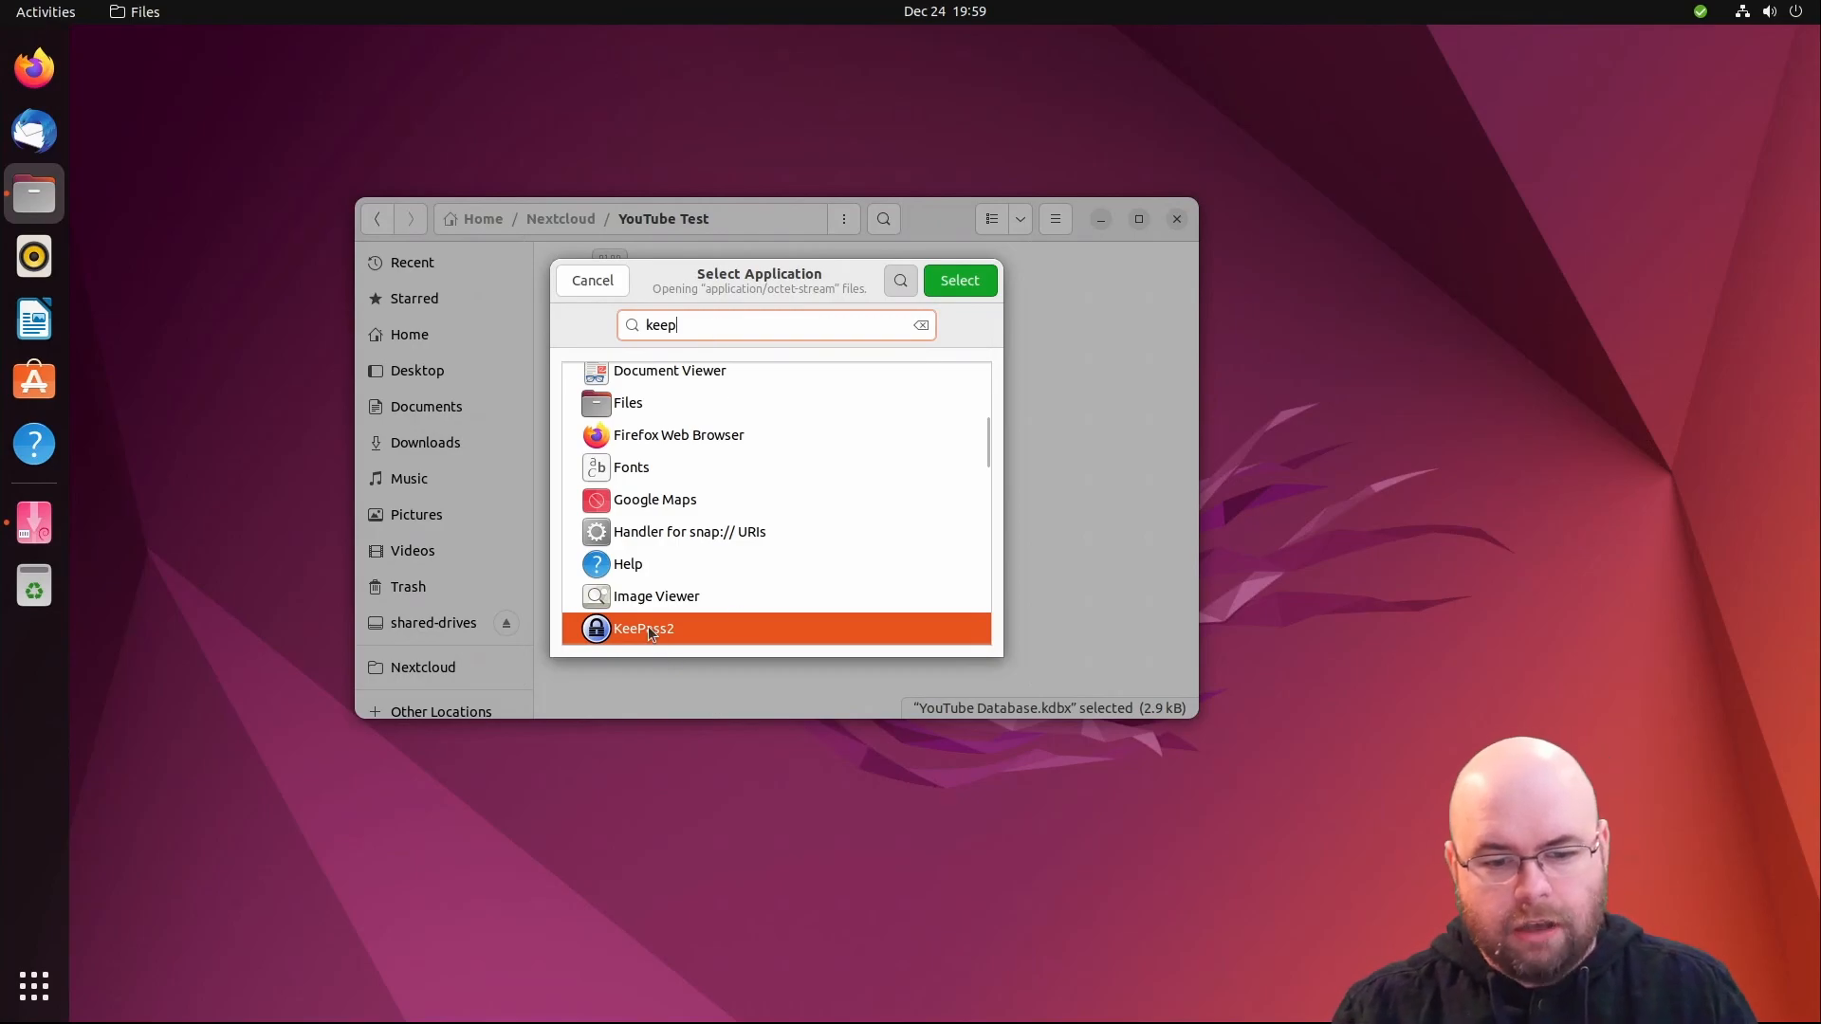
double_click(649, 630)
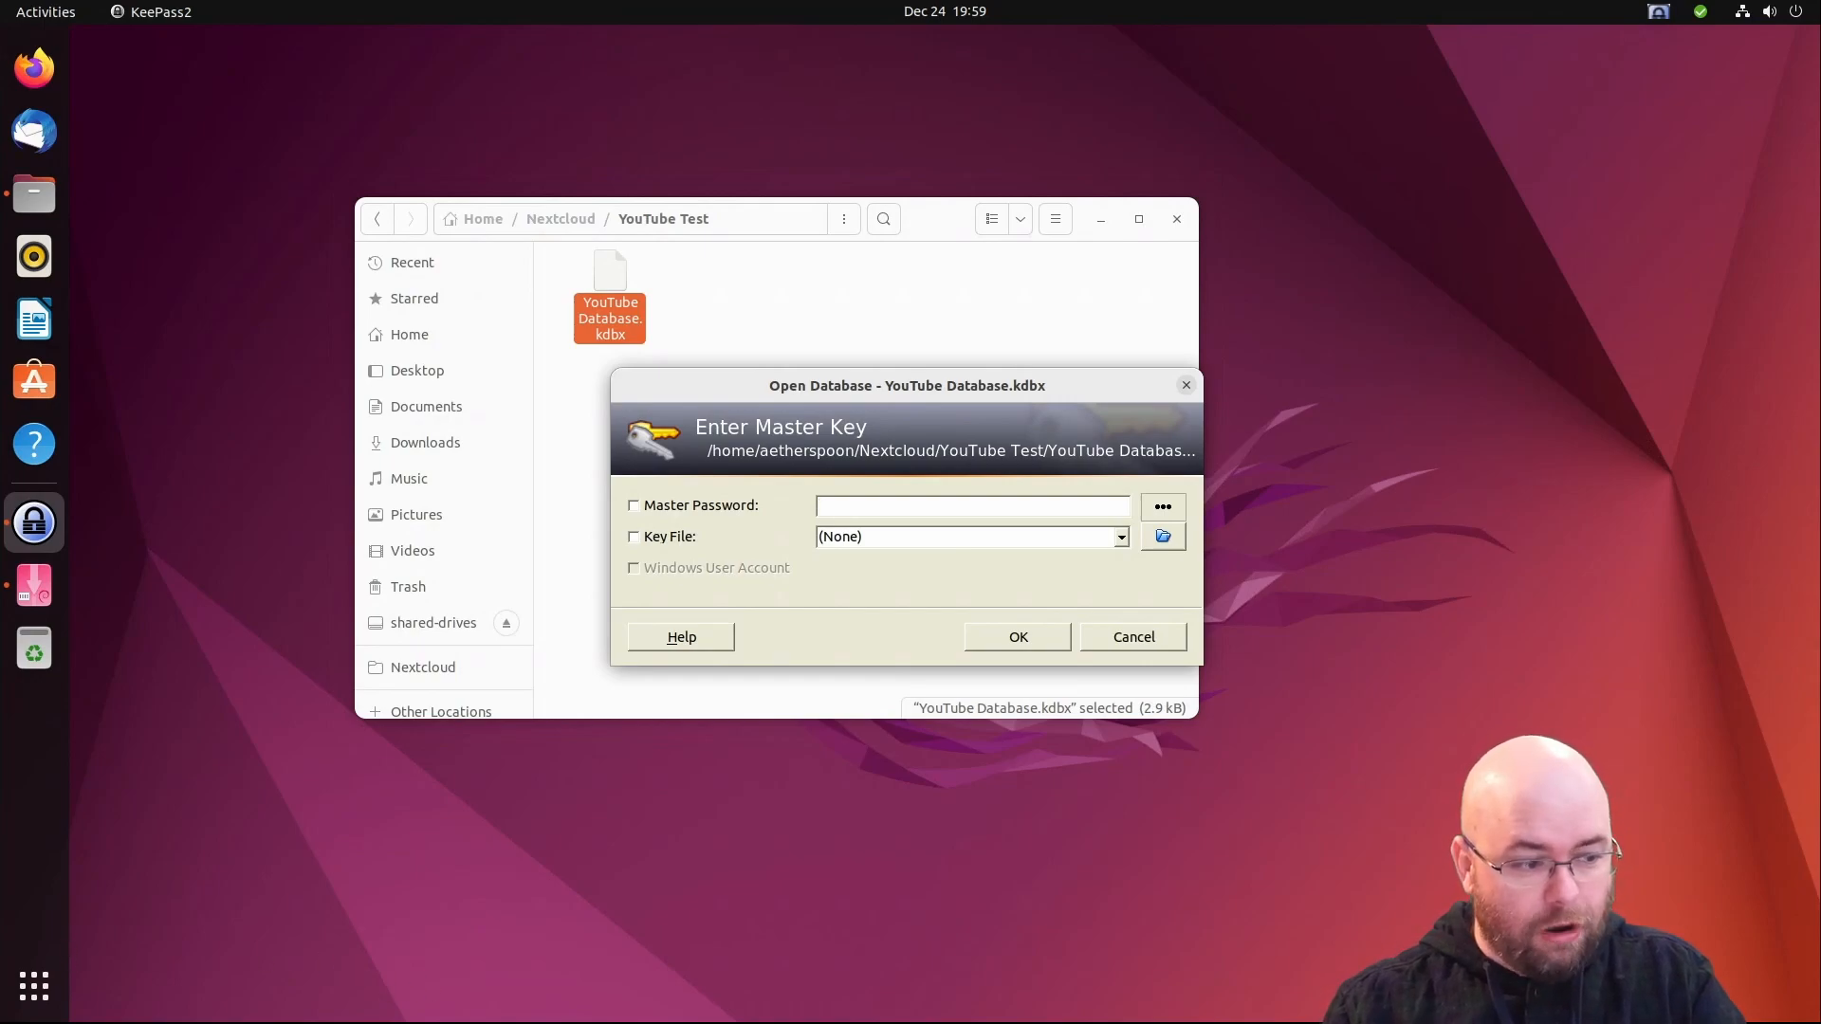
- Enter the master password to unlock YouTube Database.kdbx and show the eMail group's Mail.Com entry
type("************")
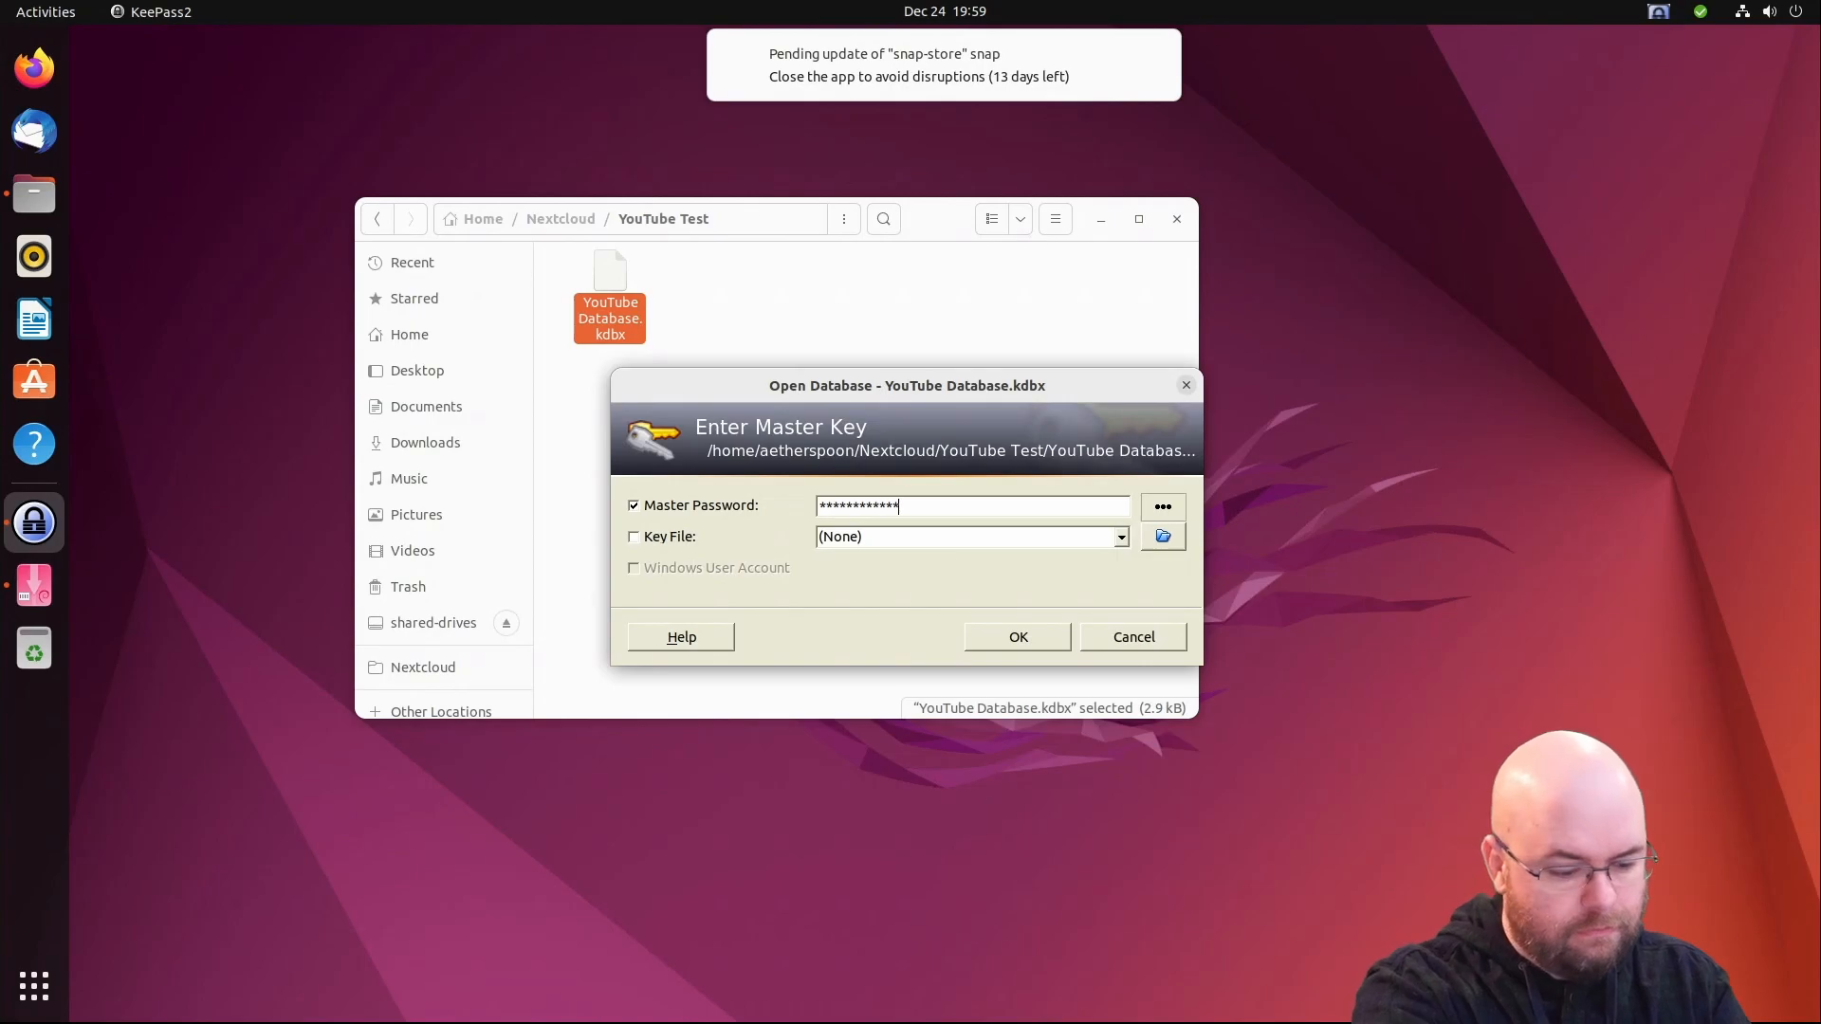
type("**********")
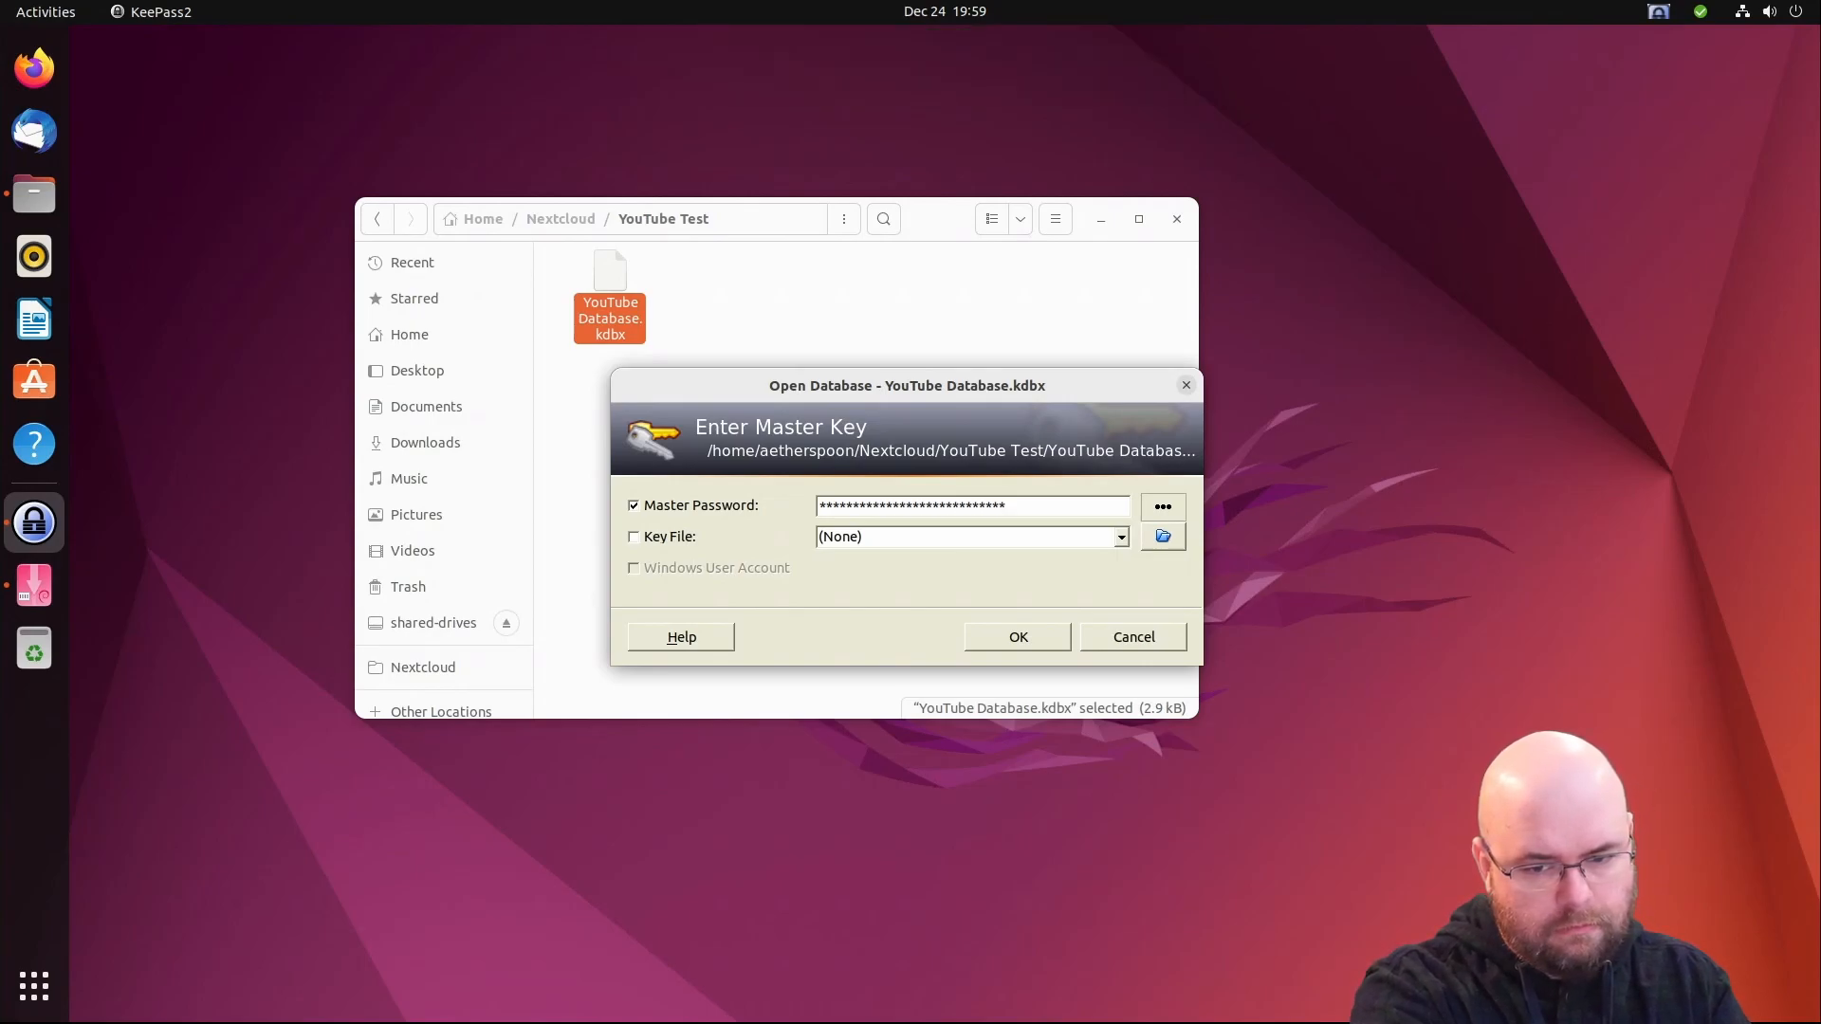
key("Return")
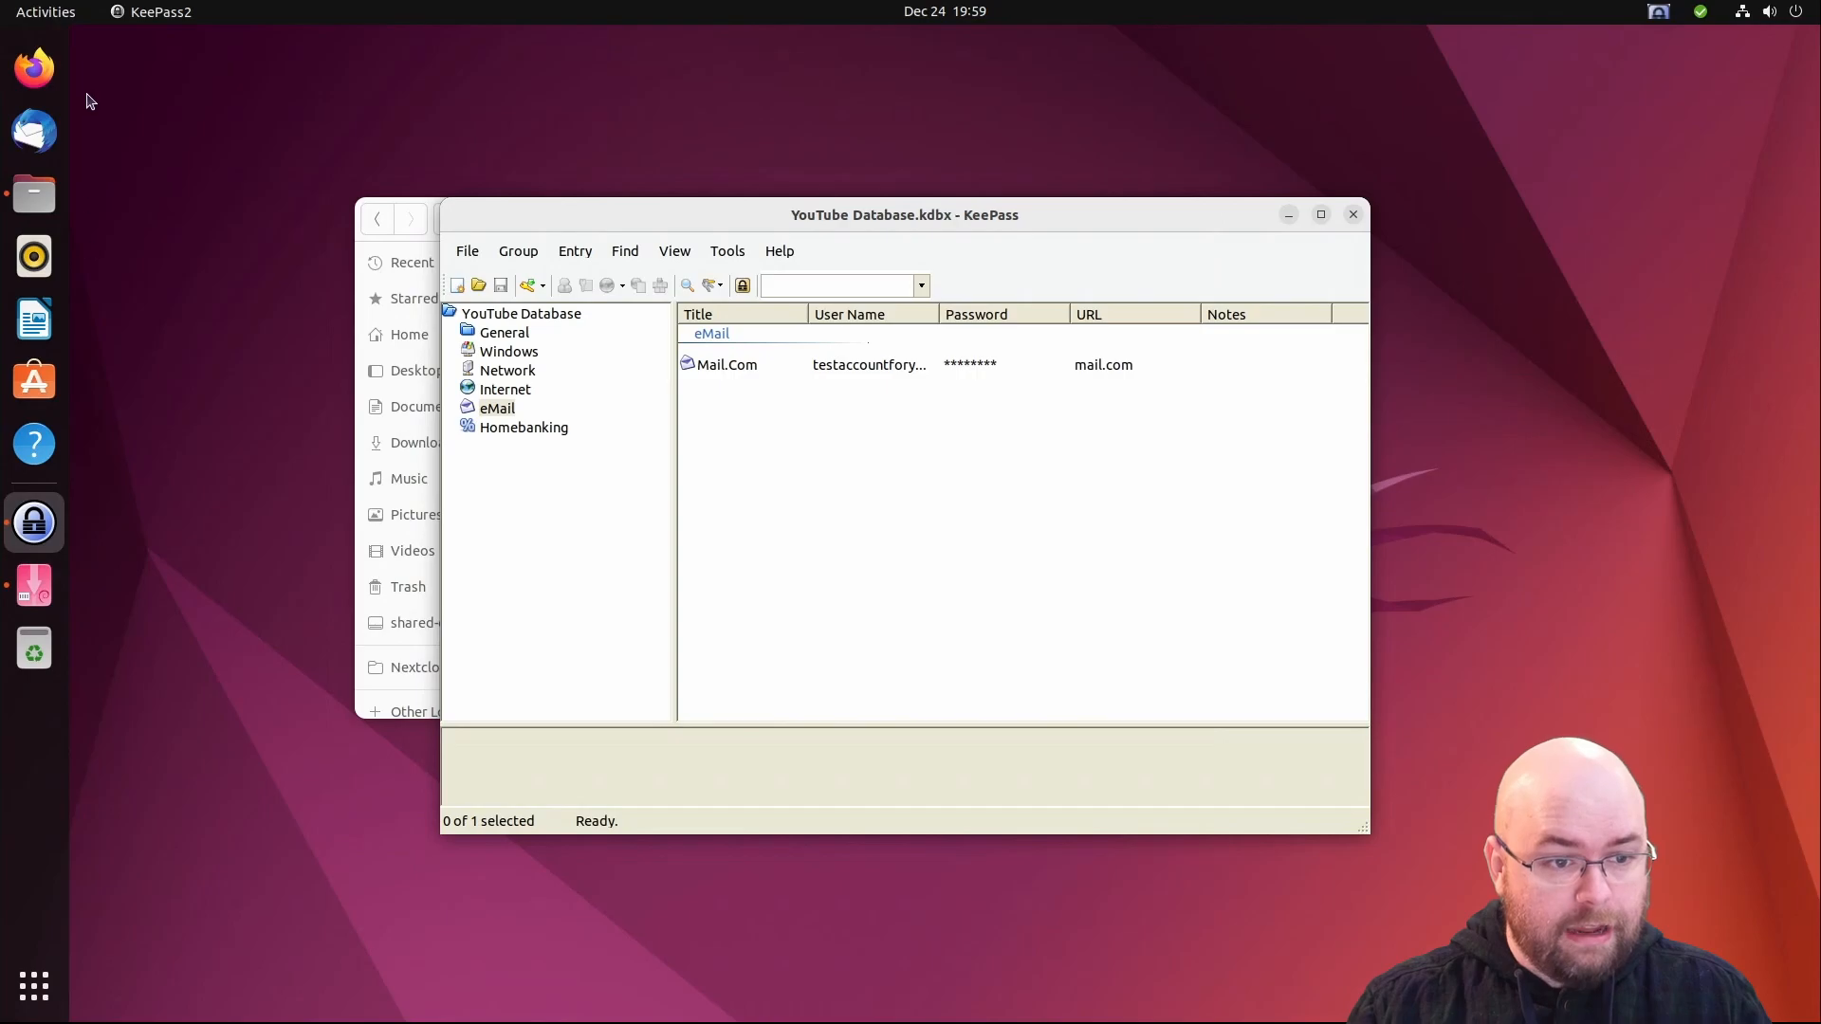
- Bring up Firefox from the dock and minimise it, twice, returning to the database
left_click(34, 68)
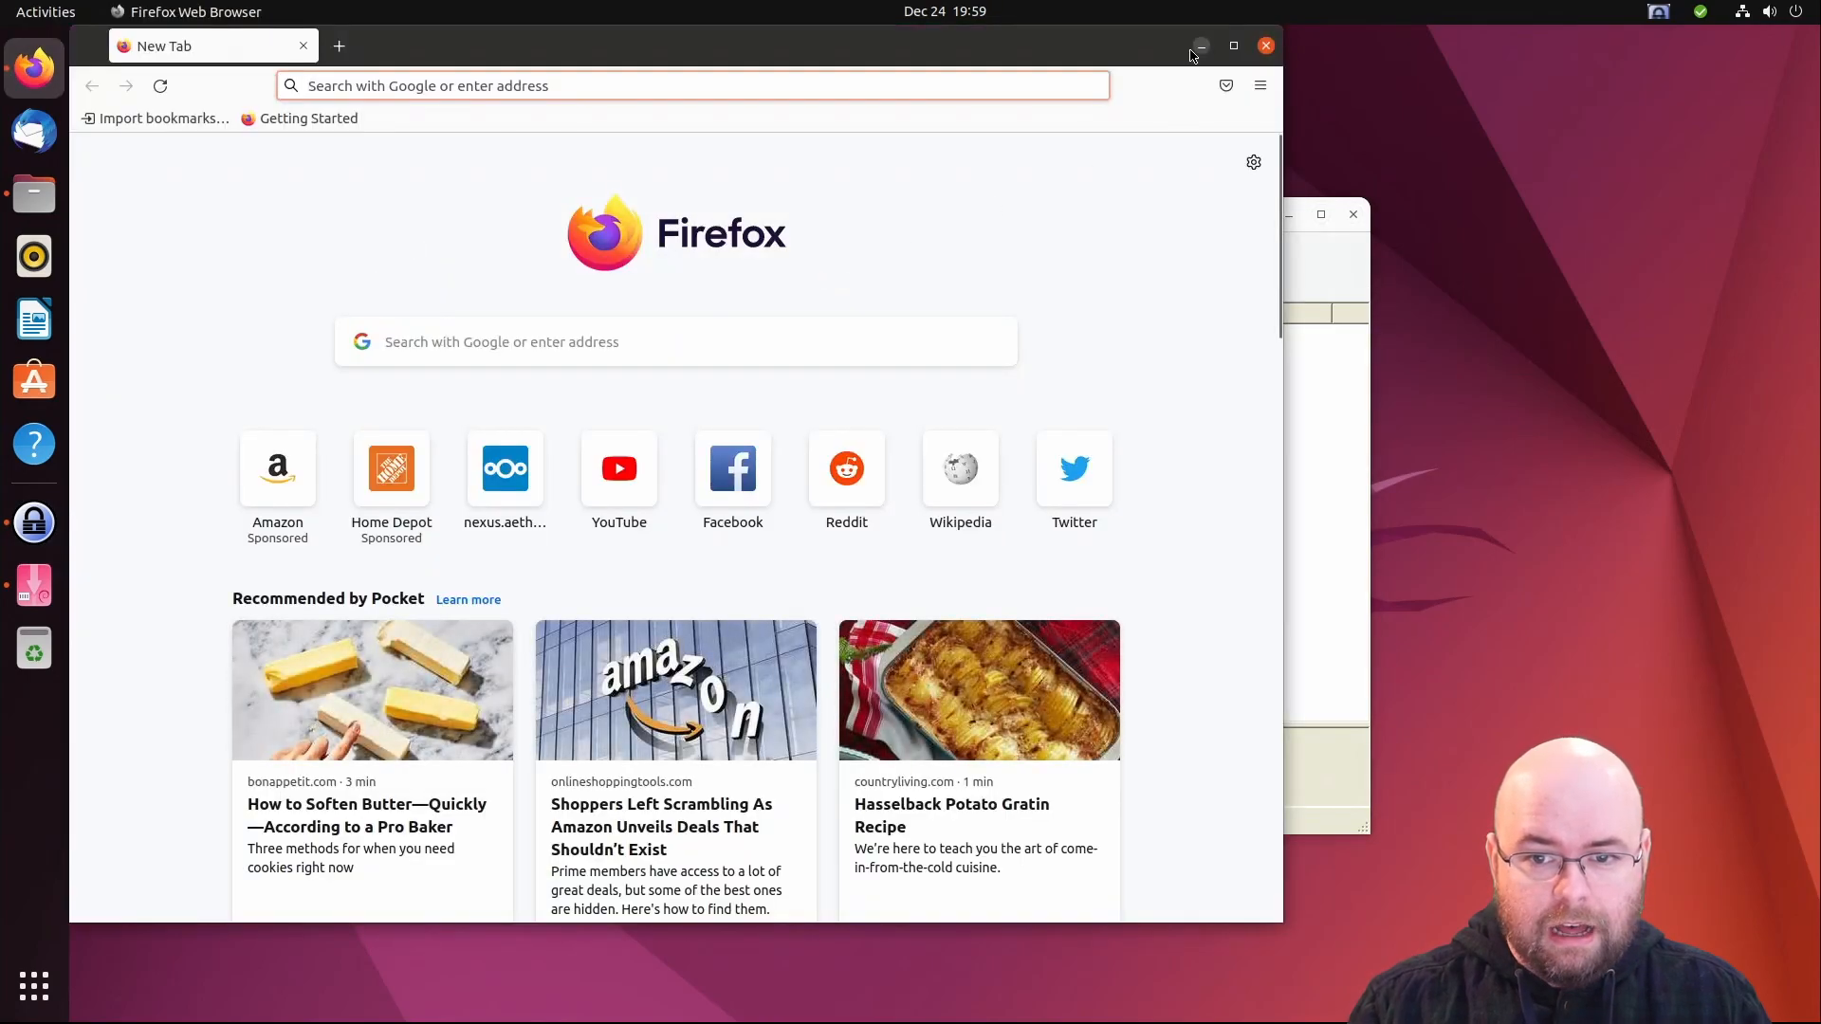
left_click(1200, 46)
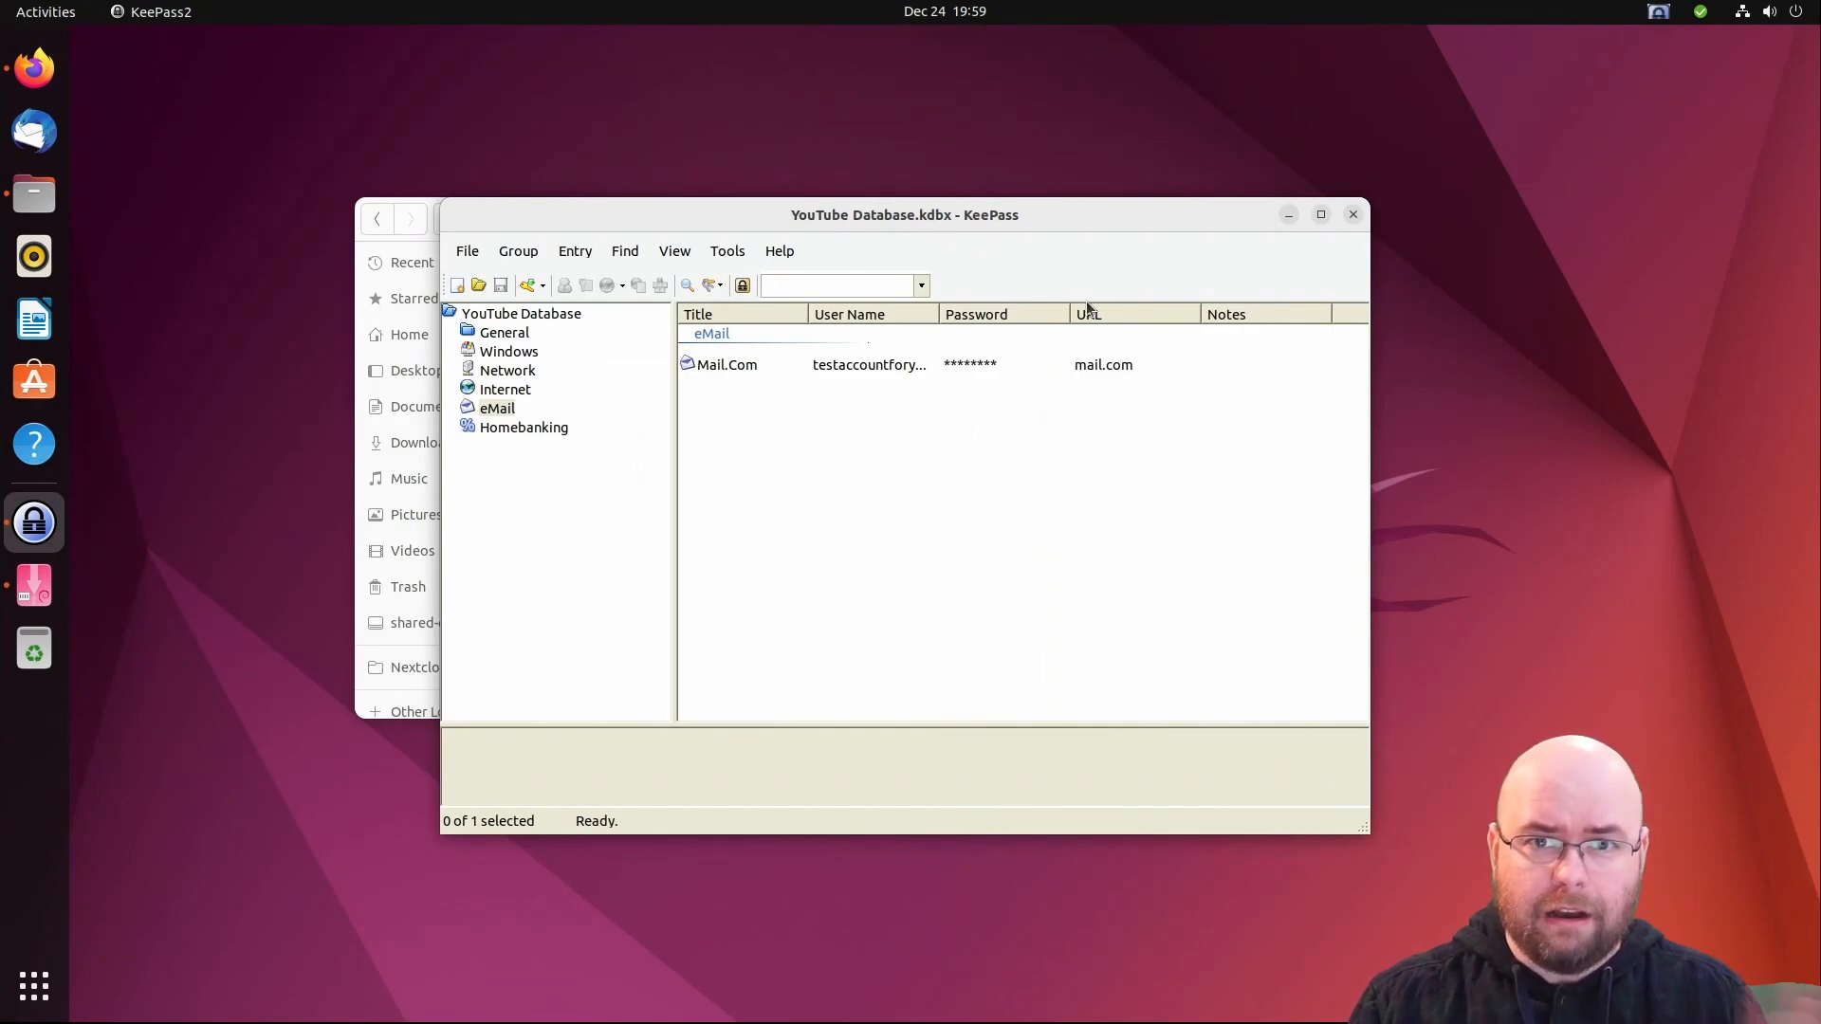
left_click(34, 68)
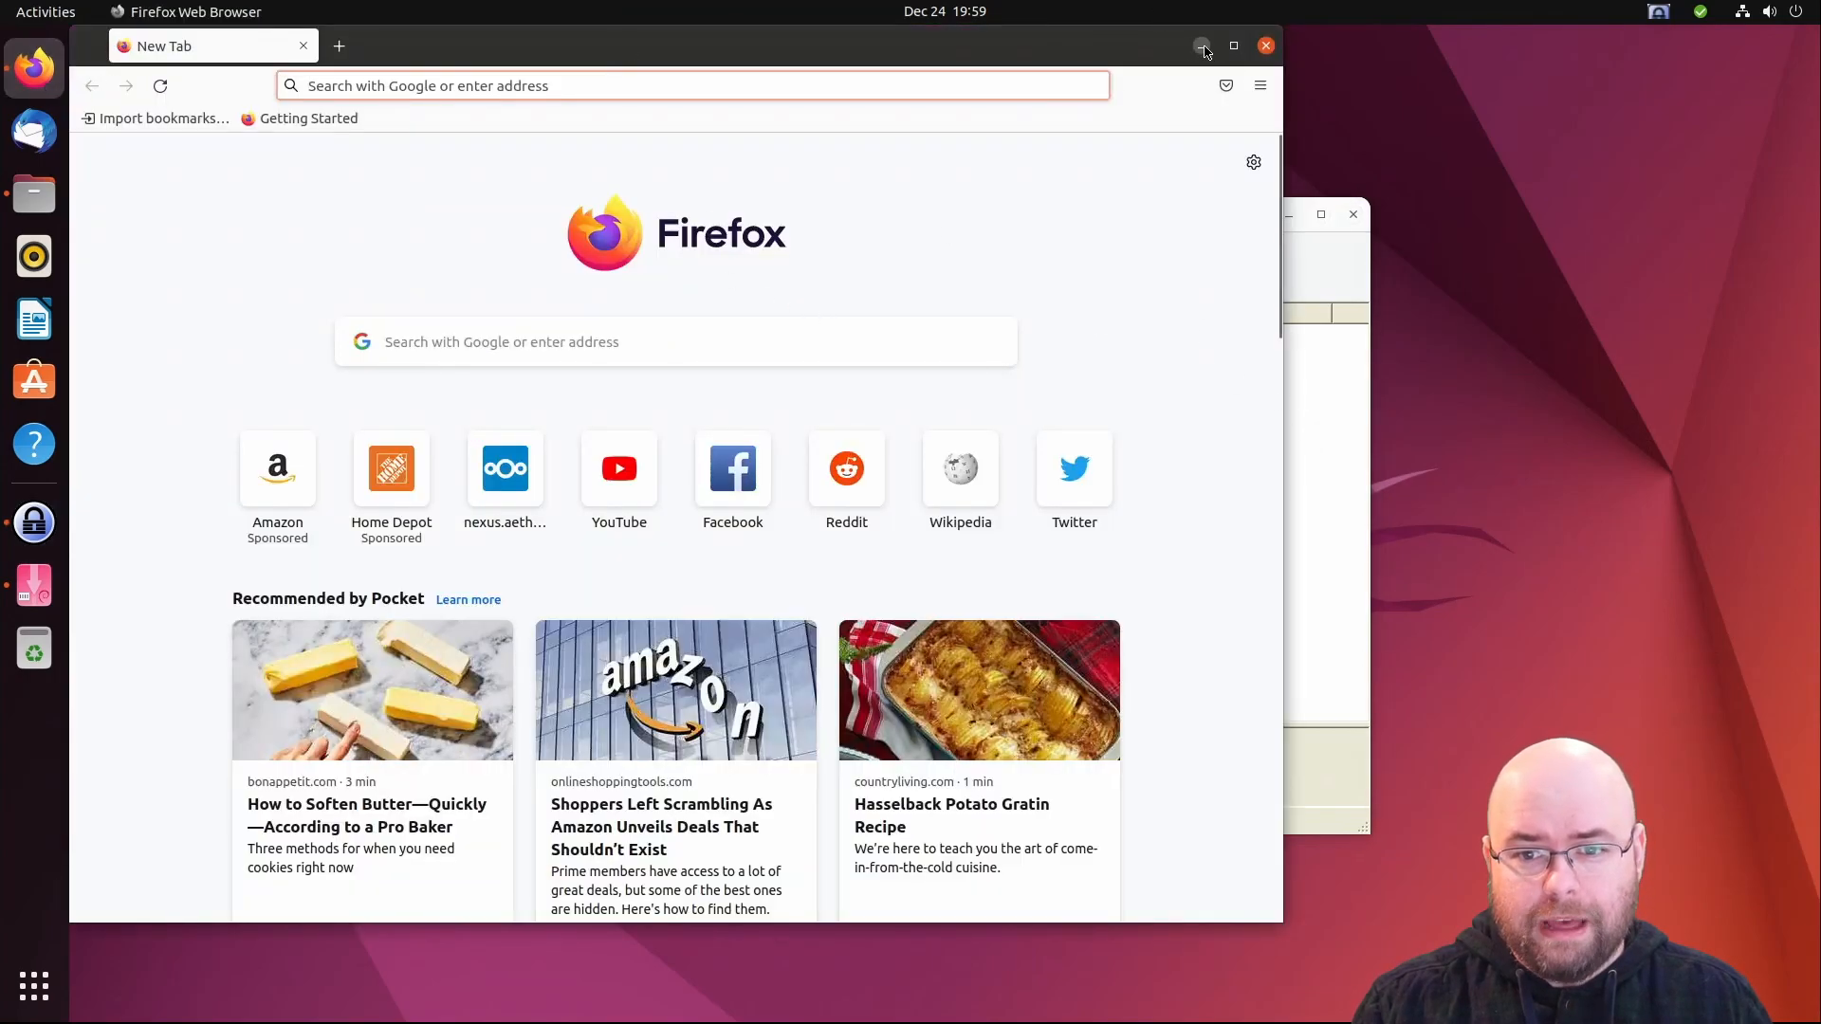
left_click(1201, 46)
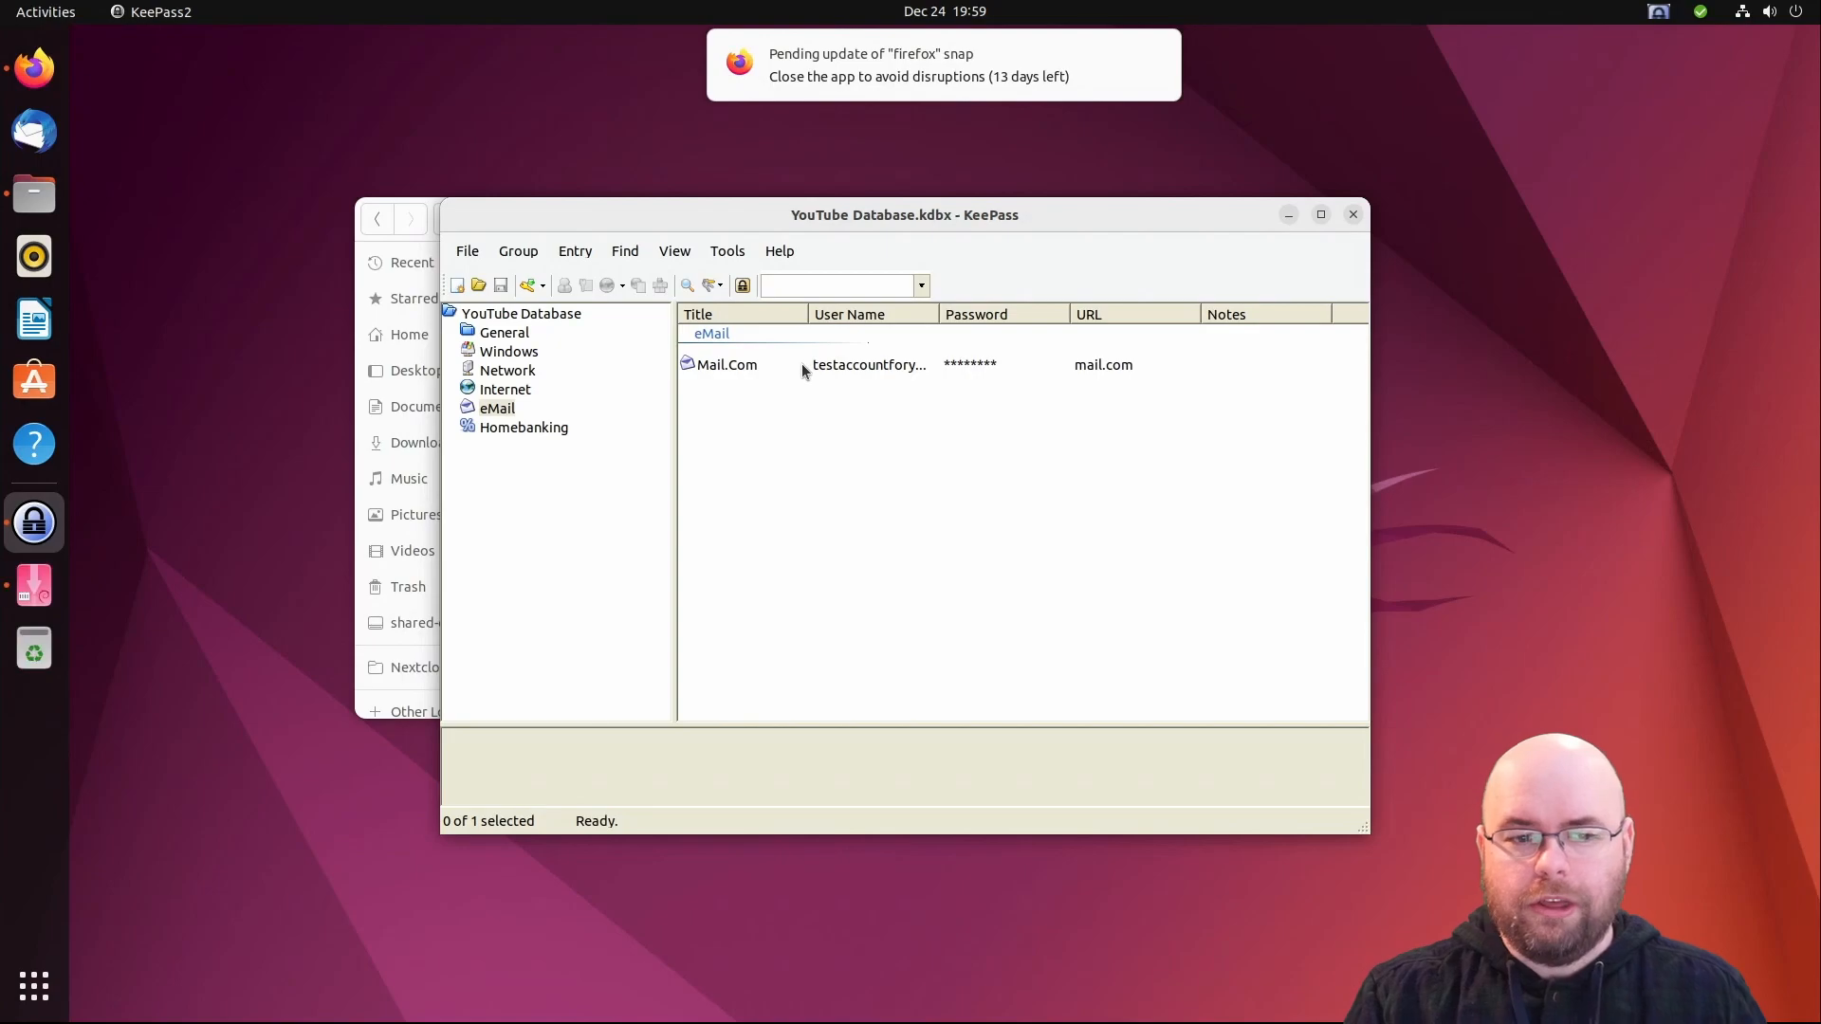
- Dismiss the Firefox update notification and minimise the YouTube Test folder window
mouse_move(925, 95)
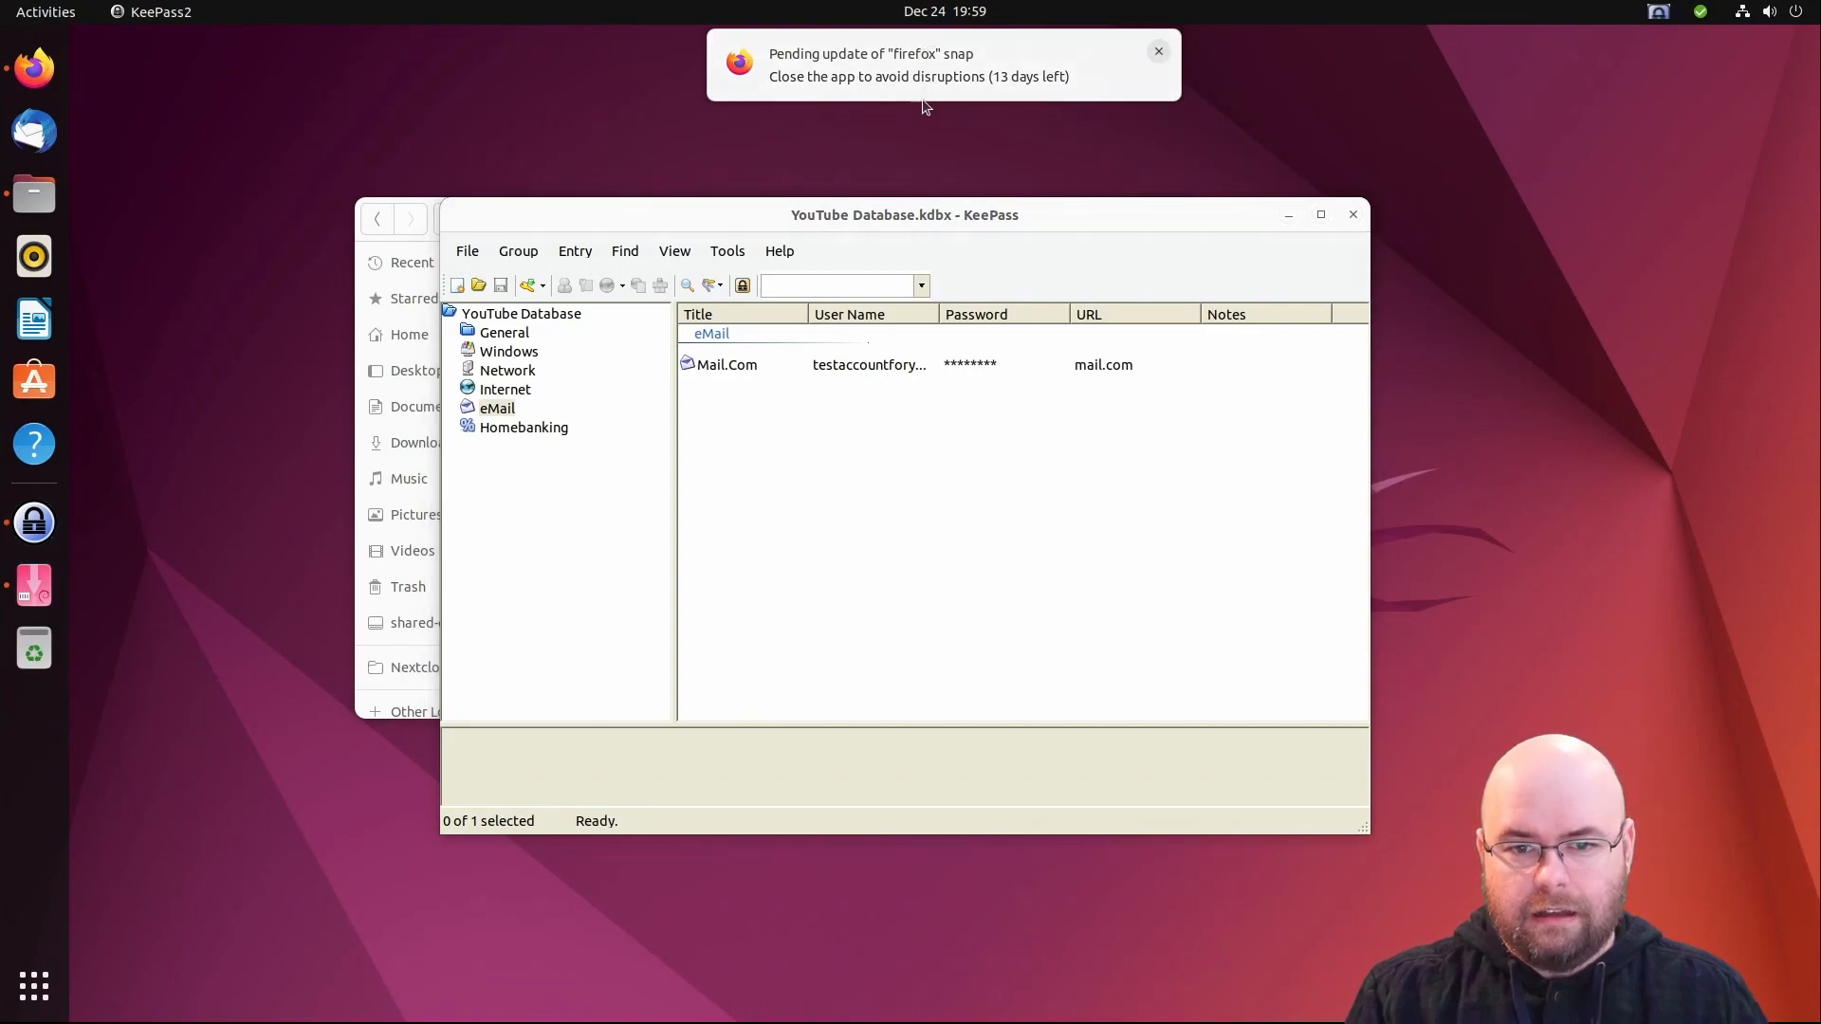
left_click(1160, 52)
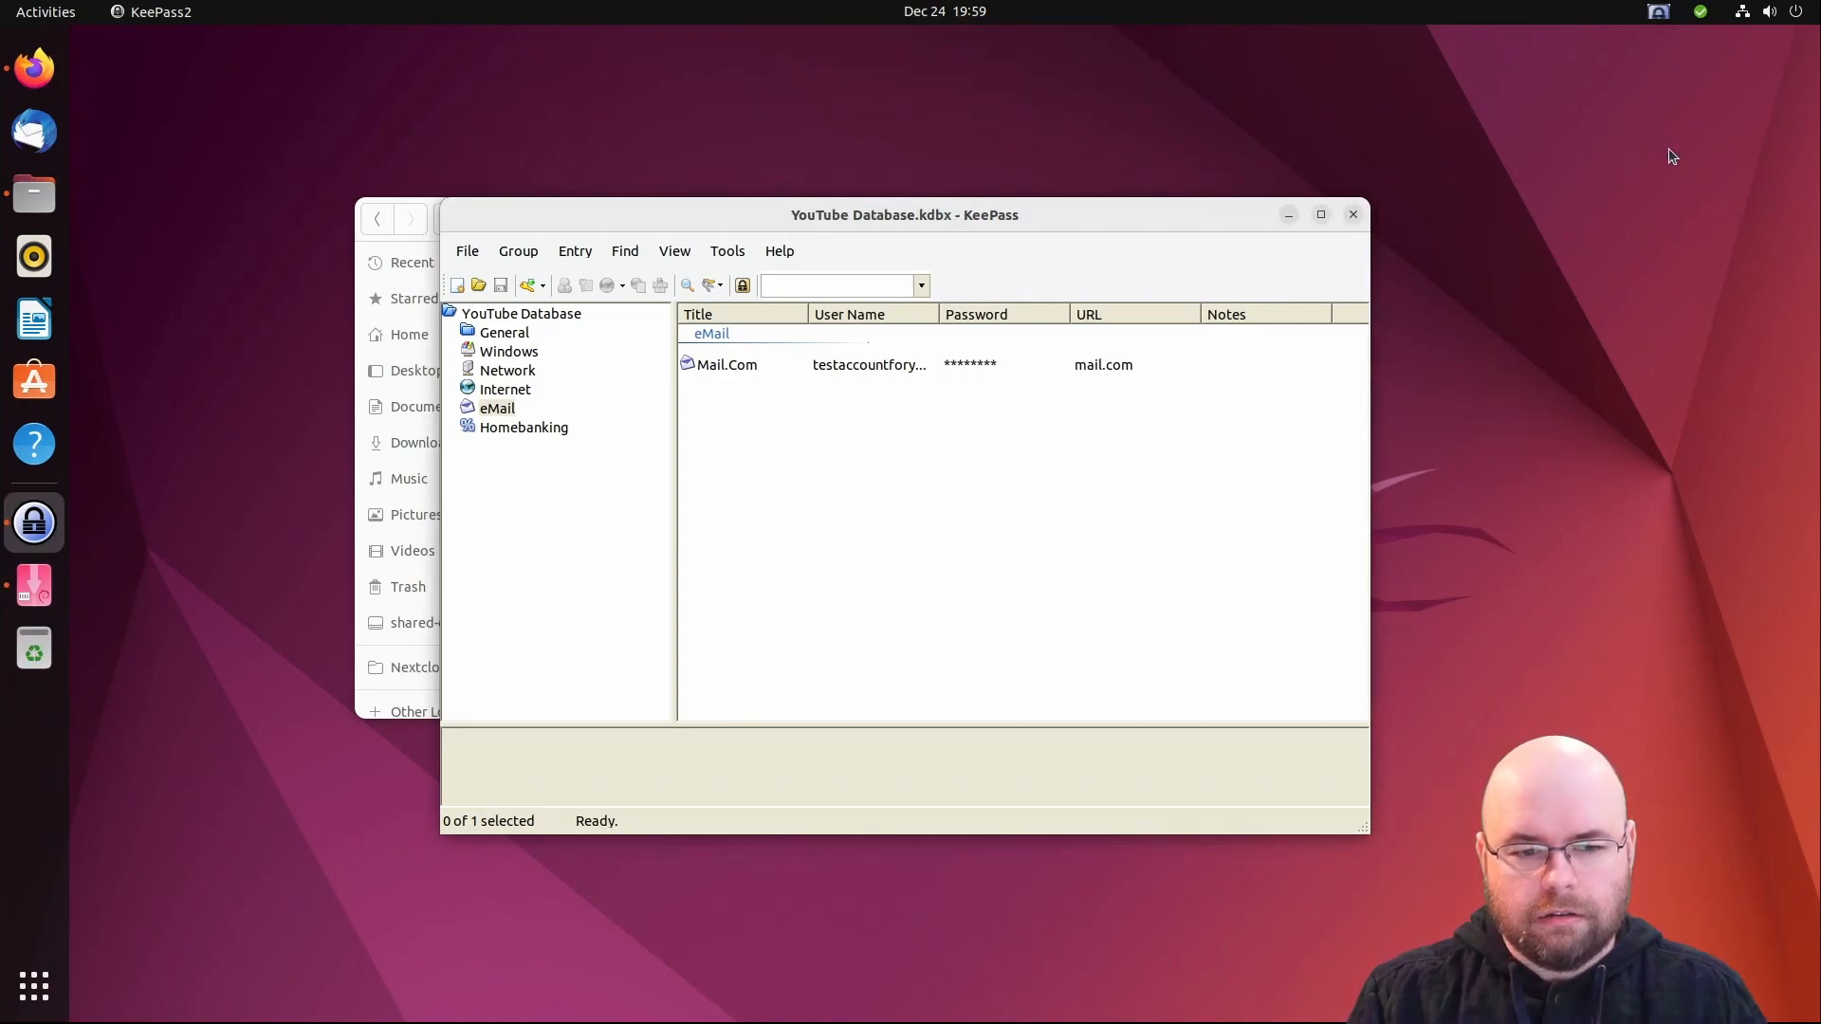
left_click(361, 238)
left_click(1101, 220)
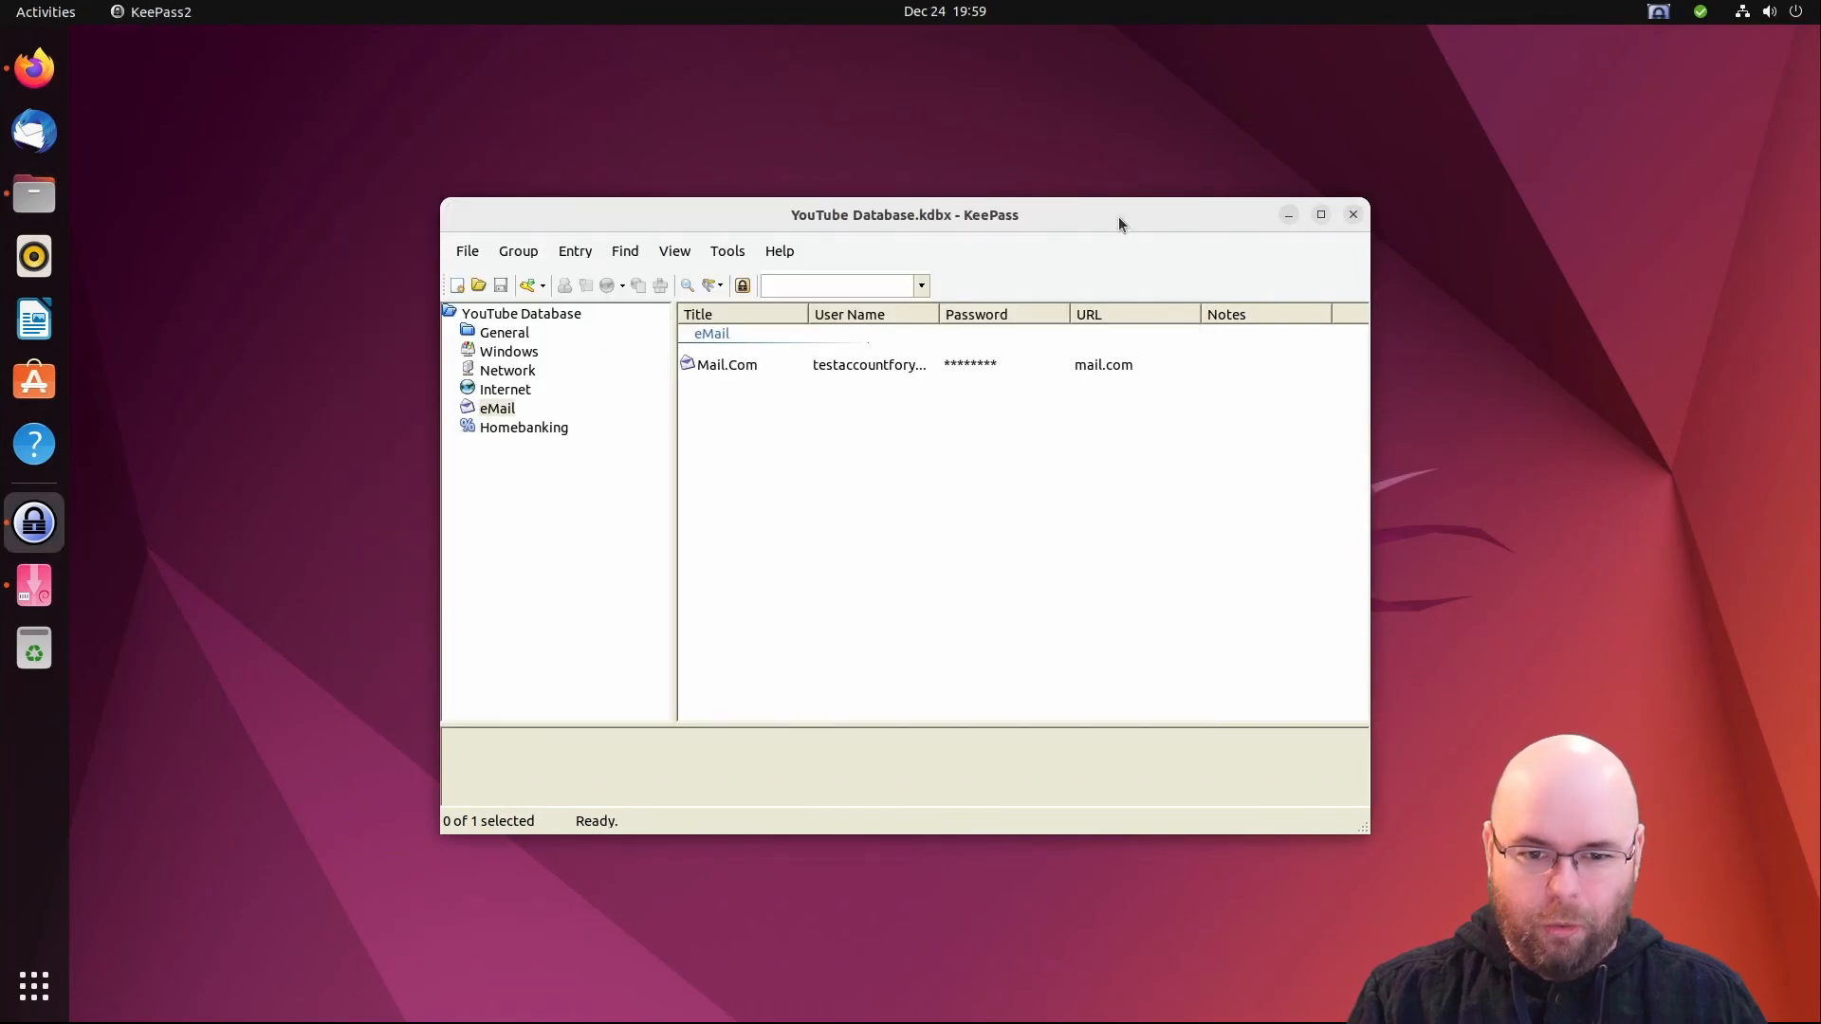